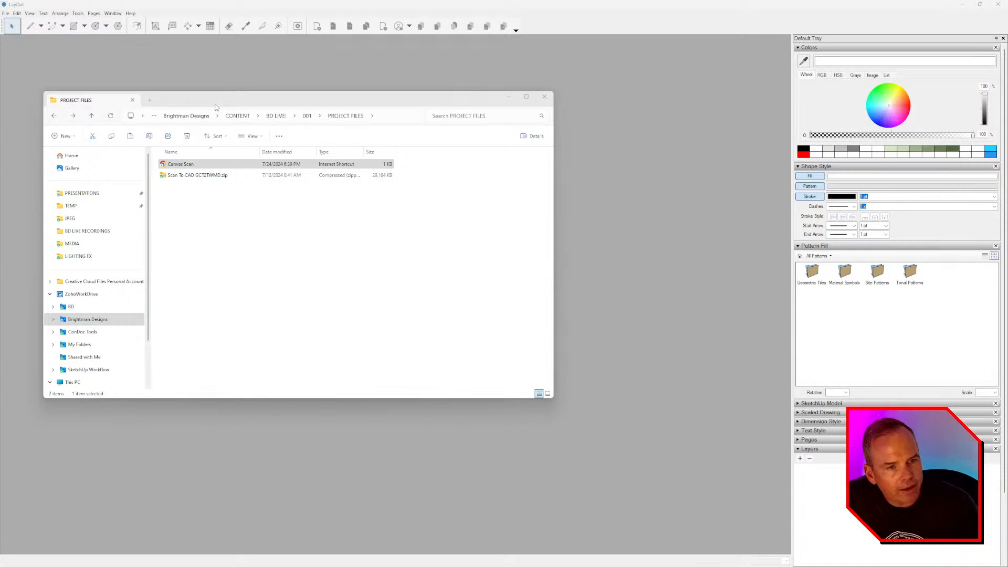
# - Clear the file selection in the PROJECT FILES folder
pyautogui.click(193, 194)
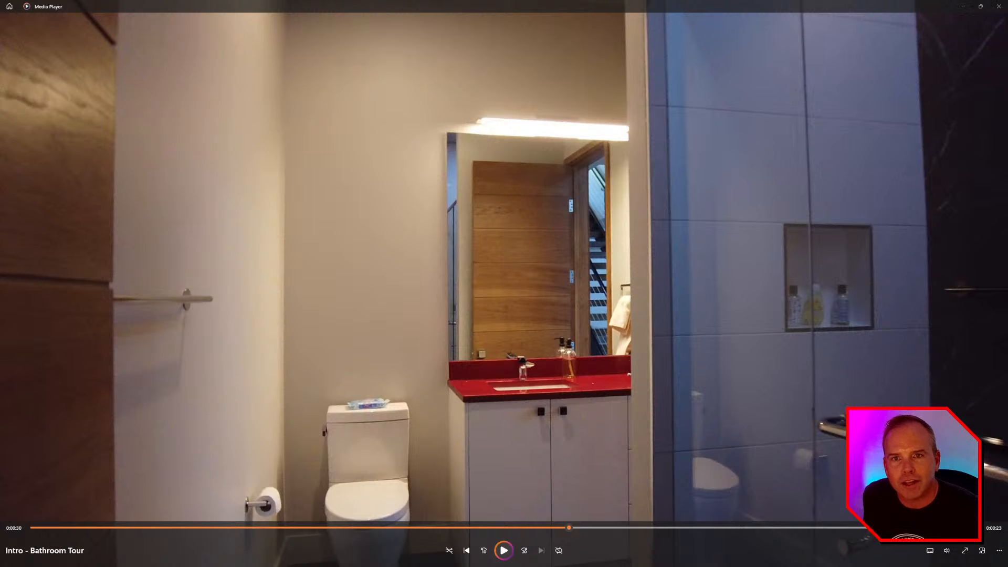
# - Rewind the Intro - Bathroom Tour video to 0:00:00
pyautogui.moveTo(569, 528); pyautogui.dragTo(27, 543)
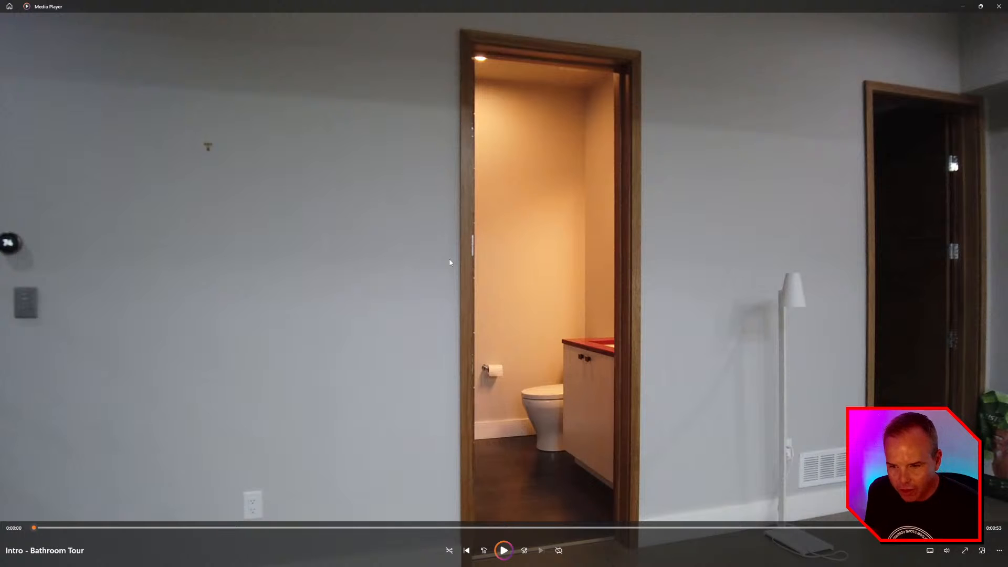
# - Play the bathroom tour, pausing at the vanity, the red sink and 0:00:30
pyautogui.click(500, 553)
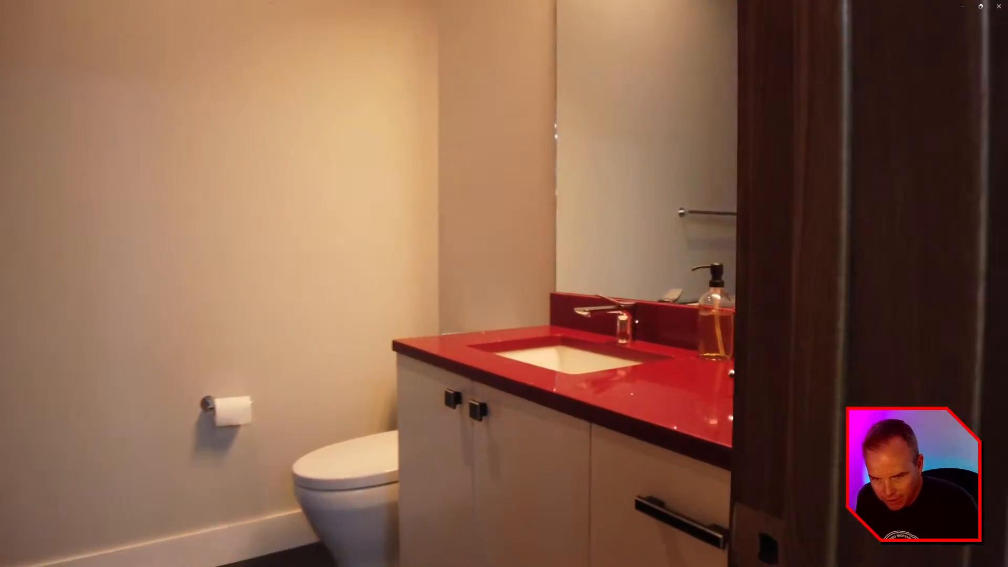
pyautogui.click(628, 405)
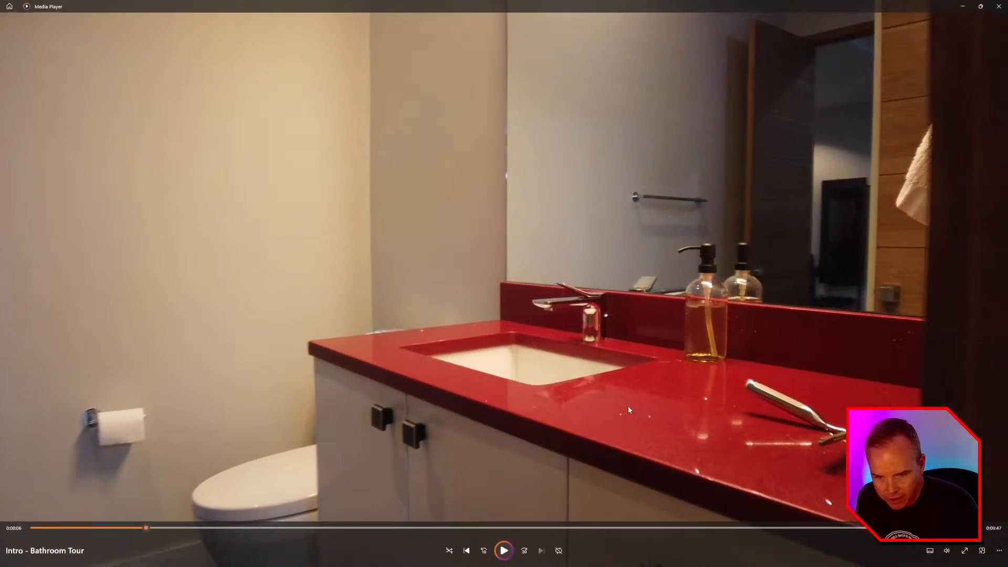
pyautogui.click(628, 405)
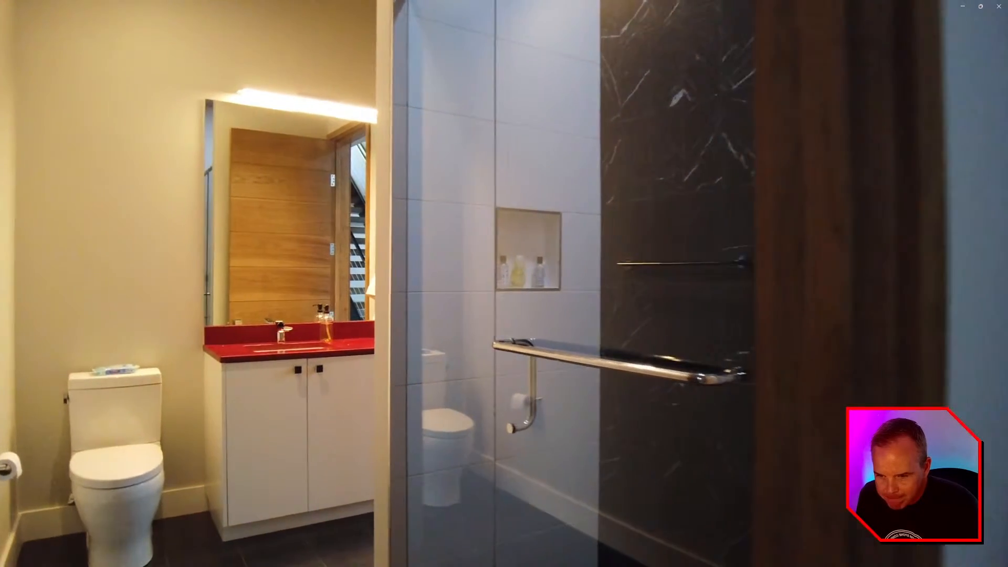
pyautogui.click(628, 405)
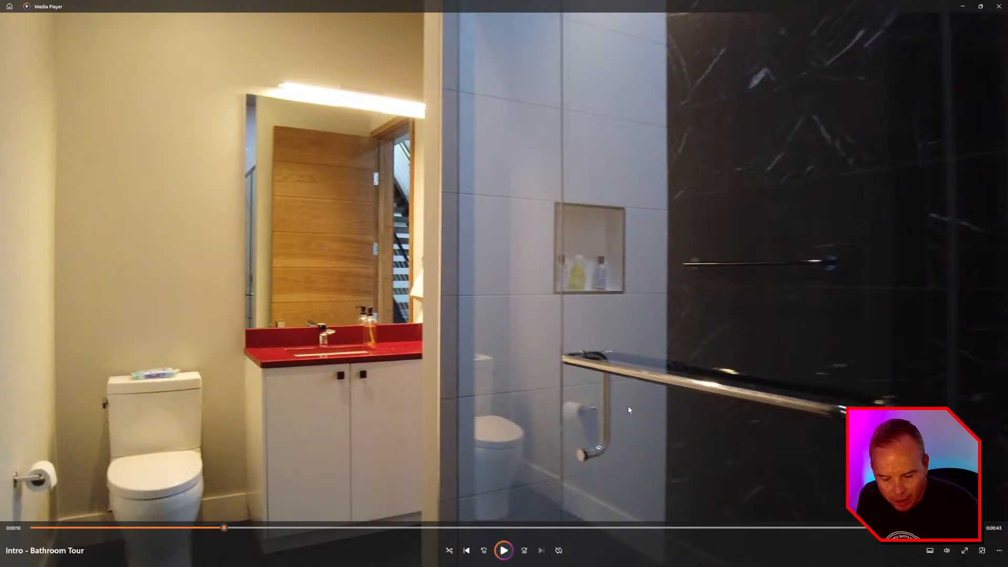
pyautogui.click(627, 406)
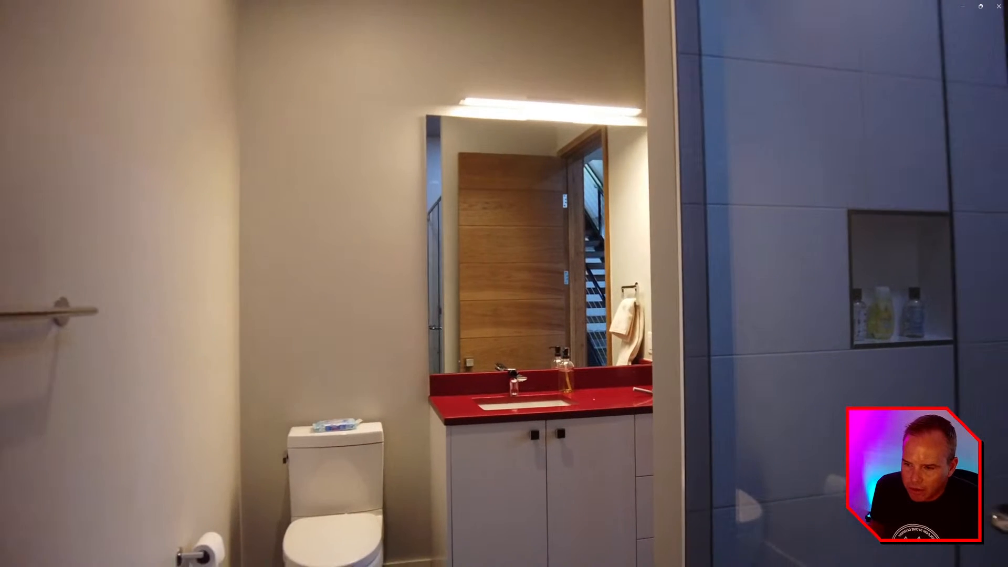
pyautogui.click(629, 409)
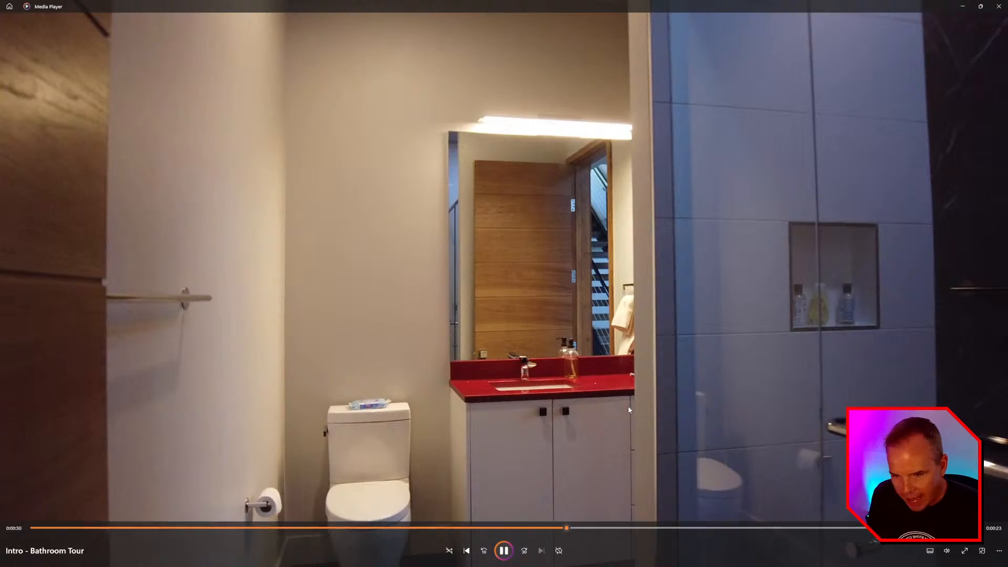
pyautogui.click(629, 409)
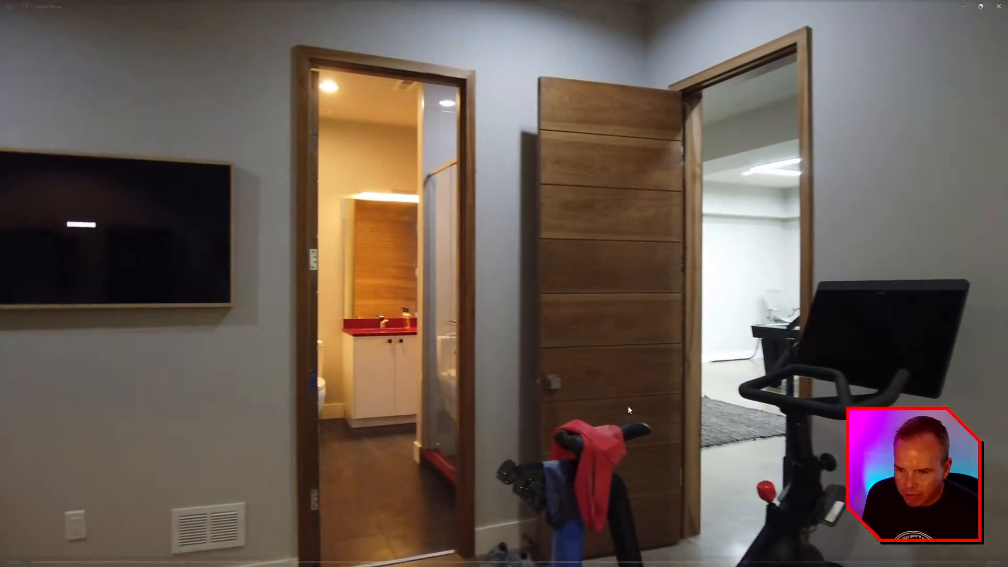
# - Finish the tour with pauses at the doorways and near the end, then close Media Player
pyautogui.click(628, 405)
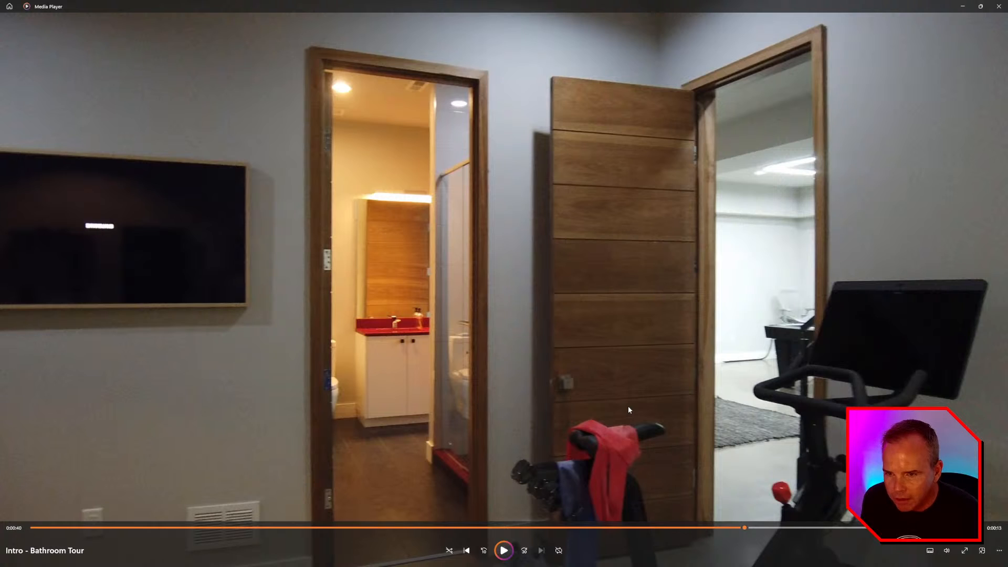
pyautogui.click(627, 405)
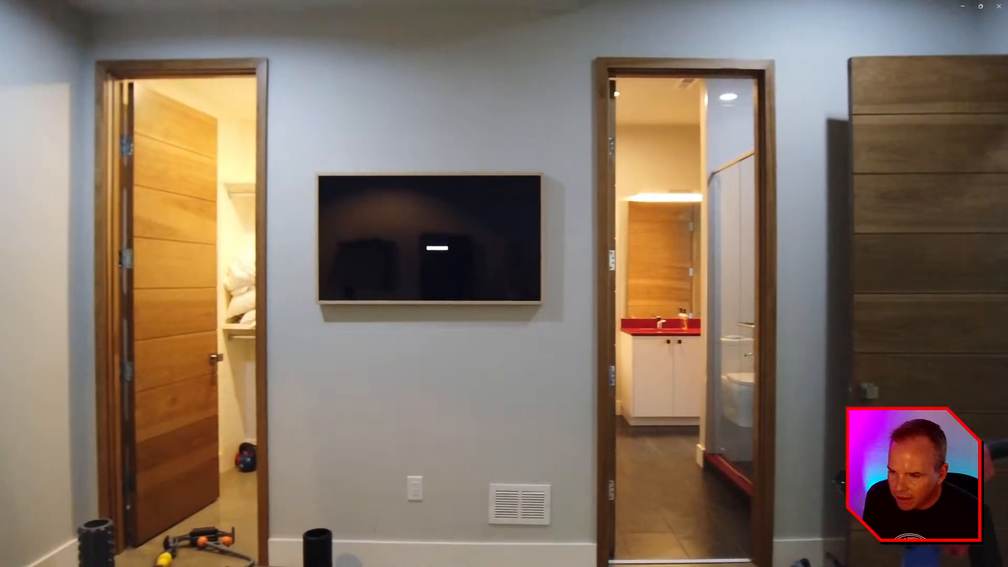
pyautogui.click(627, 405)
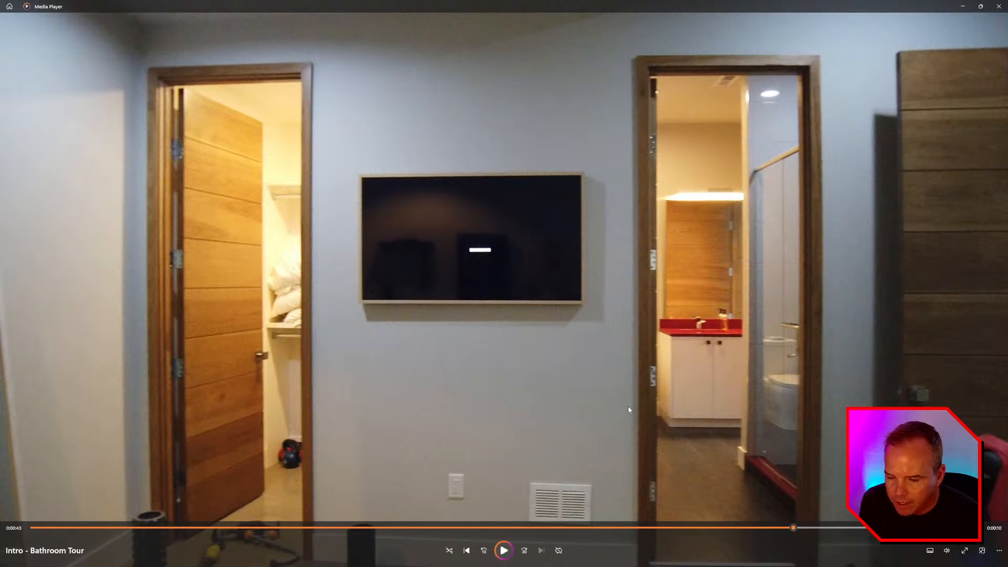
pyautogui.click(628, 406)
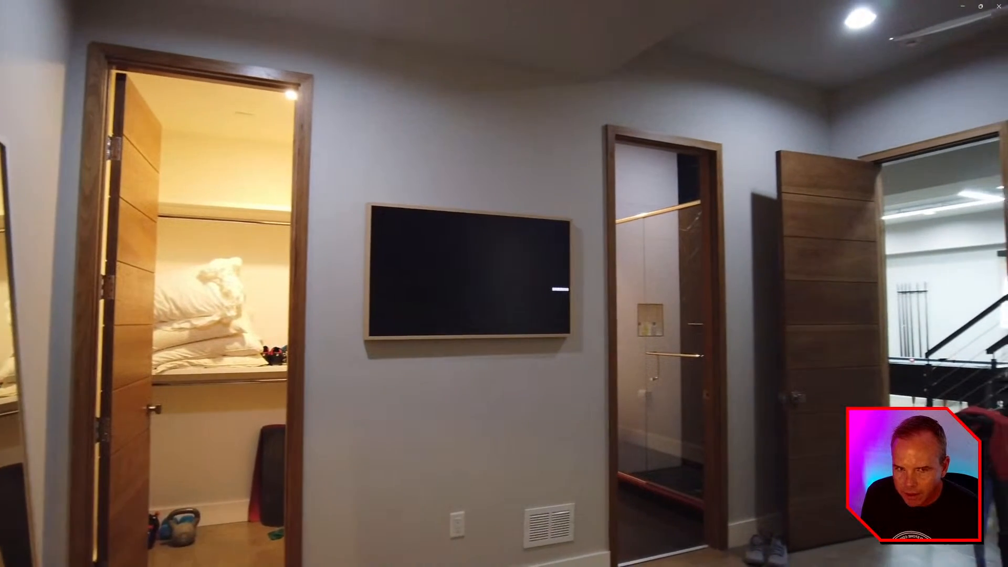
pyautogui.click(628, 407)
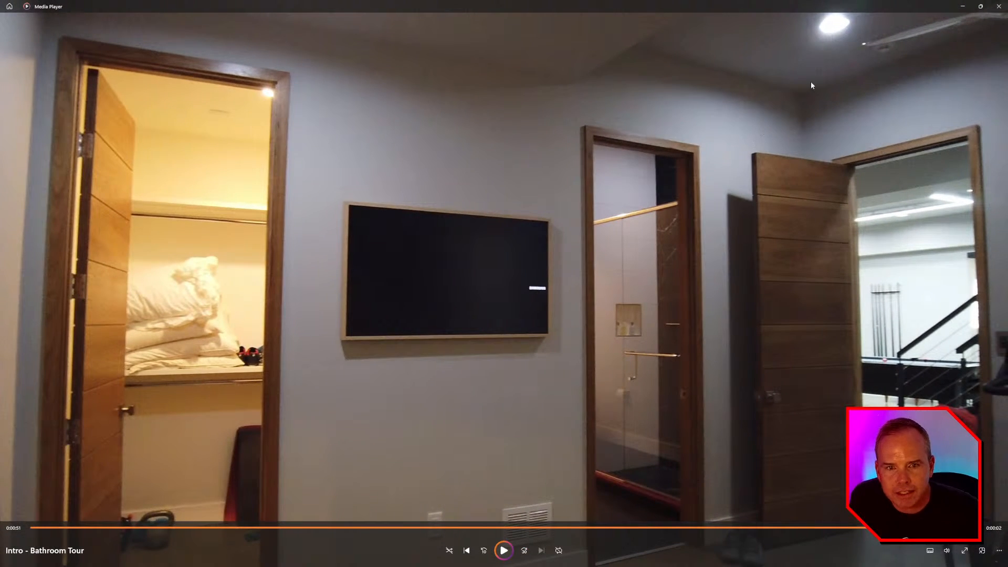
pyautogui.click(998, 6)
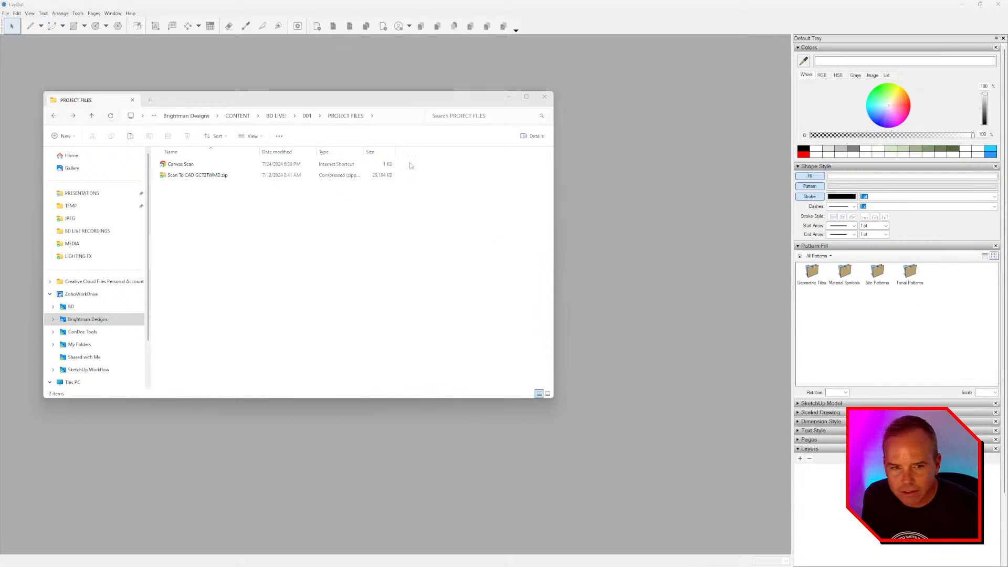
# - Extract the Scan To CAD zip to its suggested folder and open the Canvas Scan link
pyautogui.moveTo(287, 108); pyautogui.dragTo(289, 120)
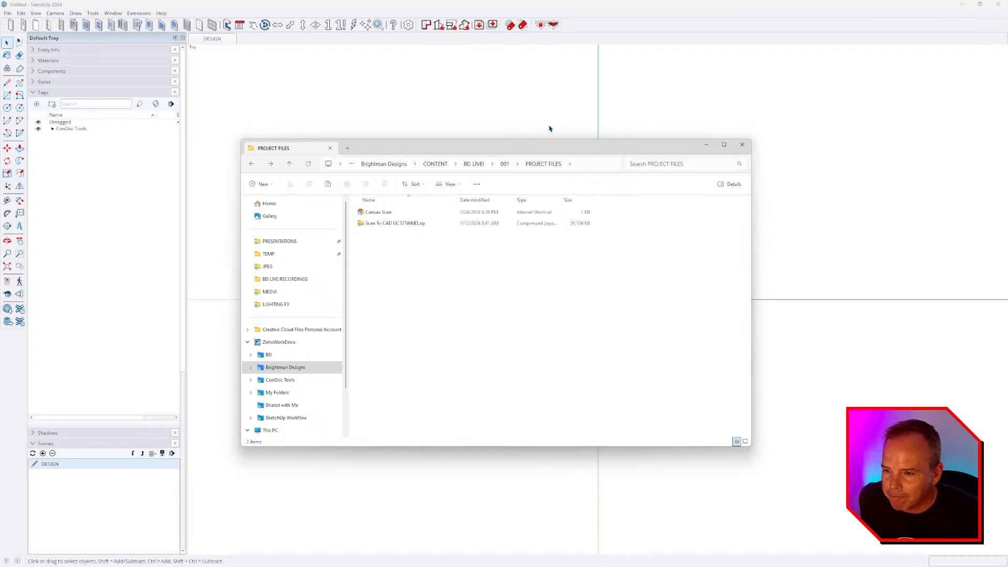
pyautogui.rightClick(408, 225)
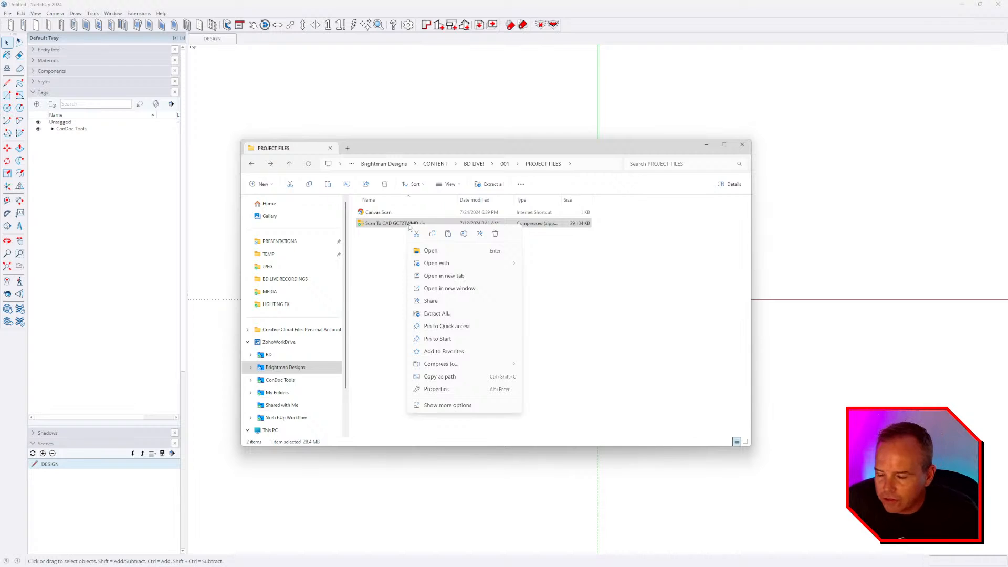
pyautogui.click(436, 314)
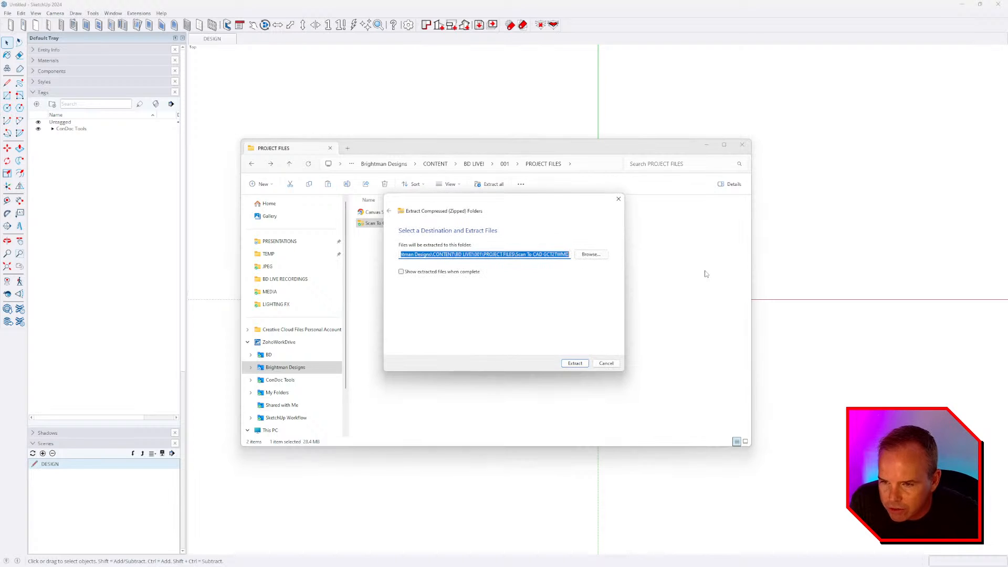
pyautogui.click(574, 363)
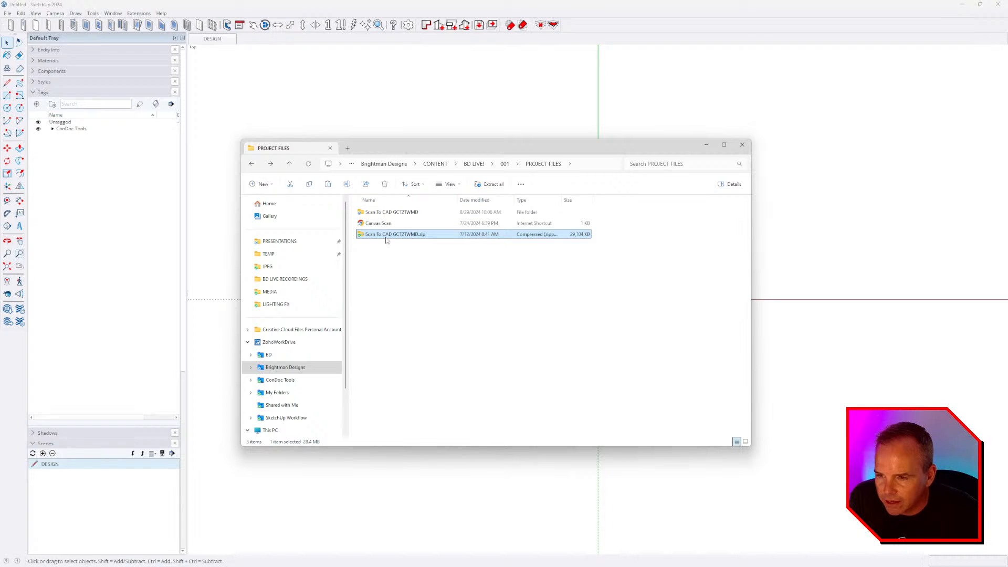
pyautogui.doubleClick(379, 223)
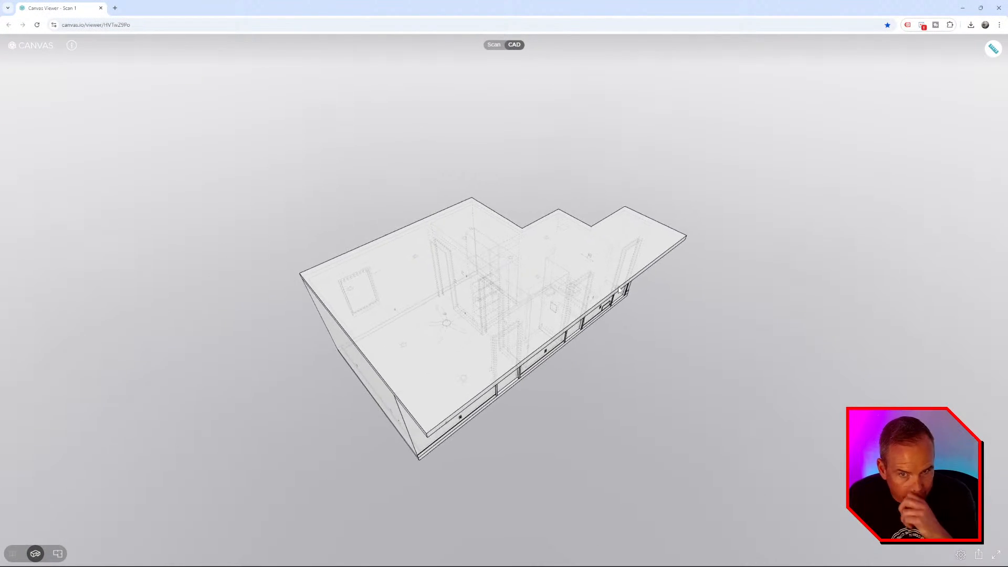
# - View the textured scan, fly into the room, then switch to the CAD wireframe
pyautogui.click(494, 45)
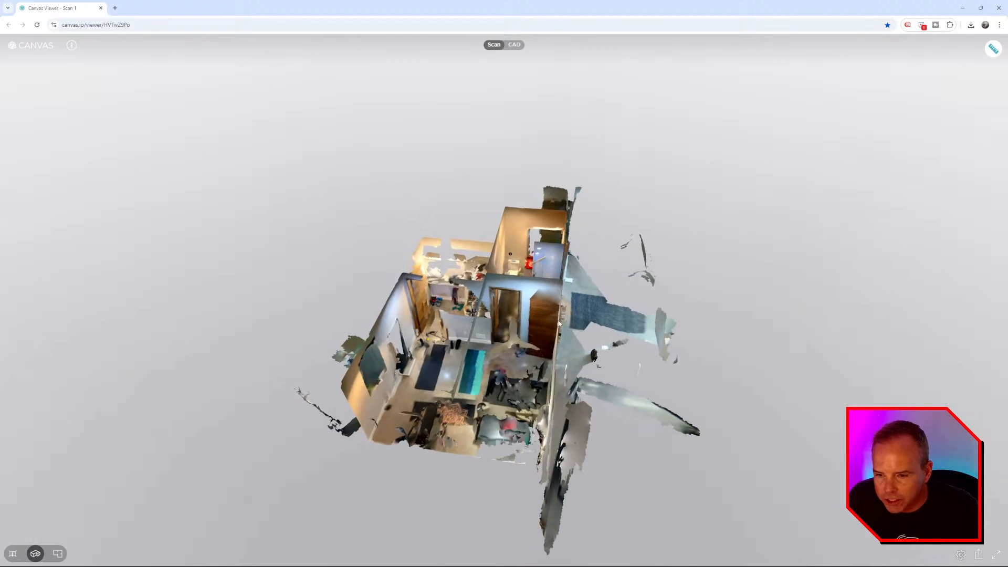
pyautogui.click(544, 312)
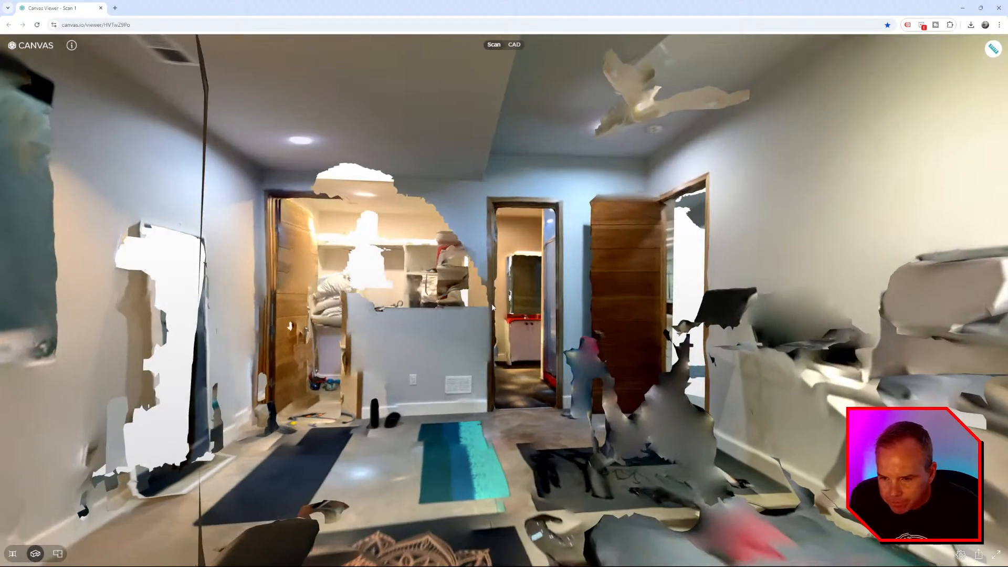
pyautogui.click(515, 46)
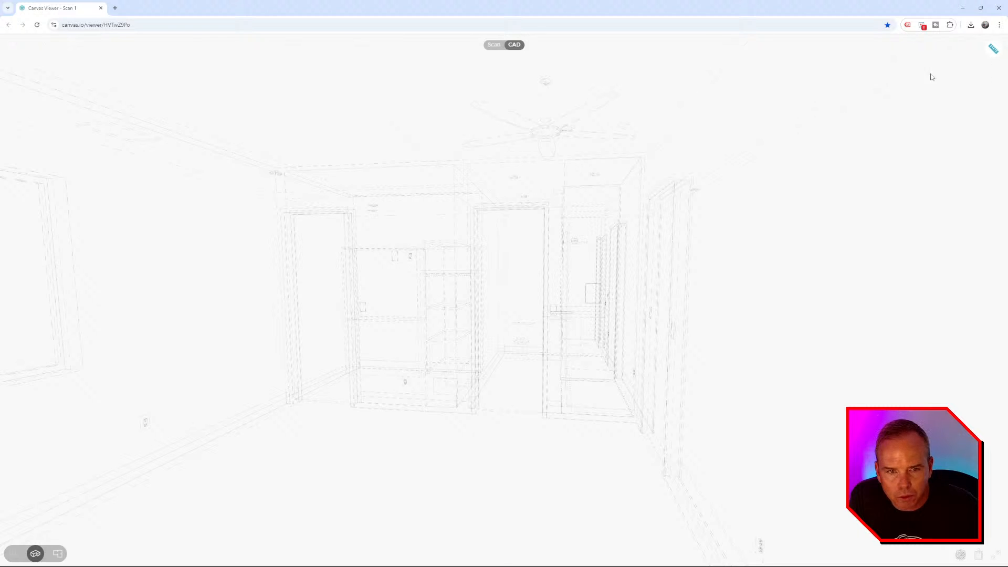
# - Restore the browser from full screen, turn on measuring, and move it off screen left
pyautogui.doubleClick(505, 14)
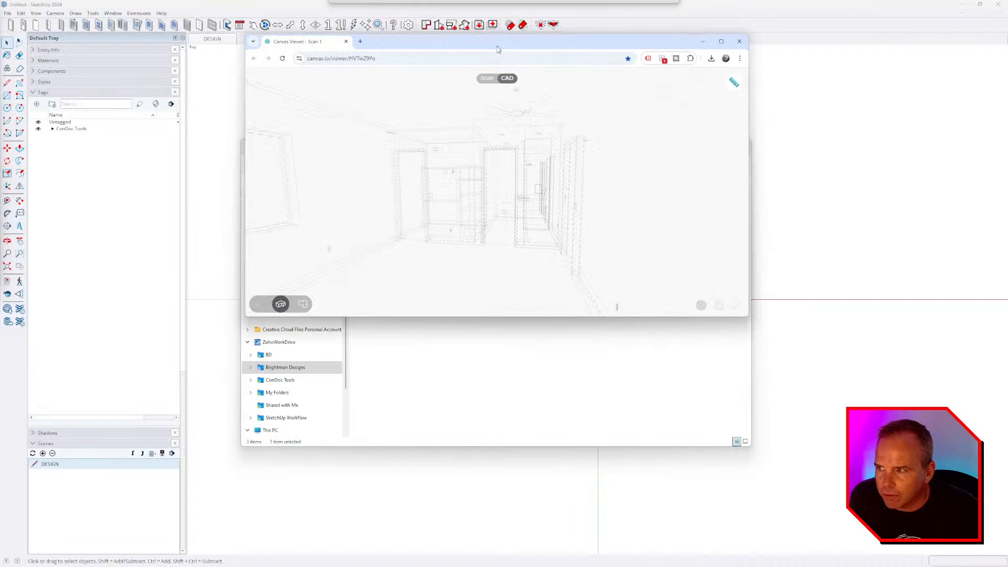
pyautogui.click(734, 99)
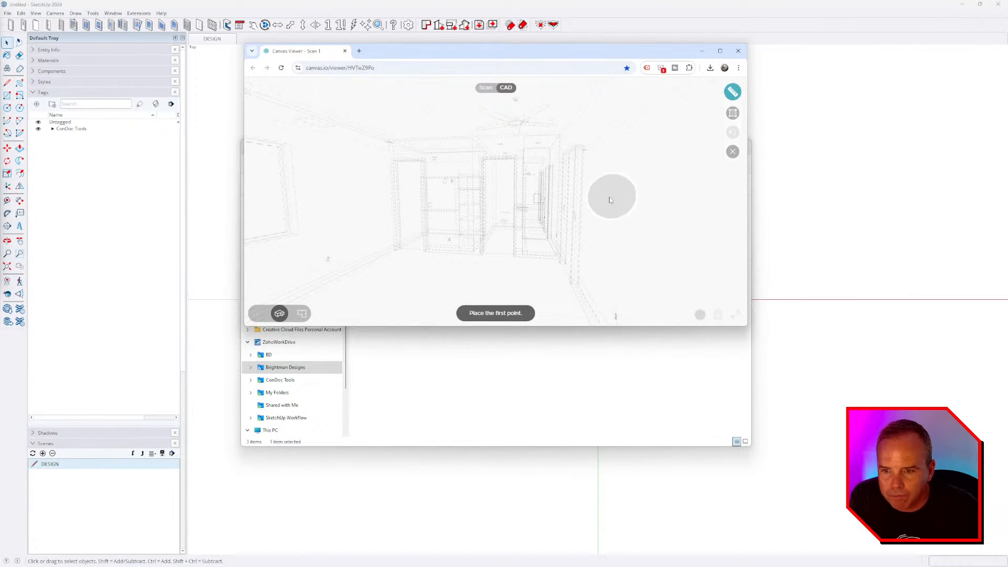
pyautogui.moveTo(599, 53); pyautogui.dragTo(0, 99)
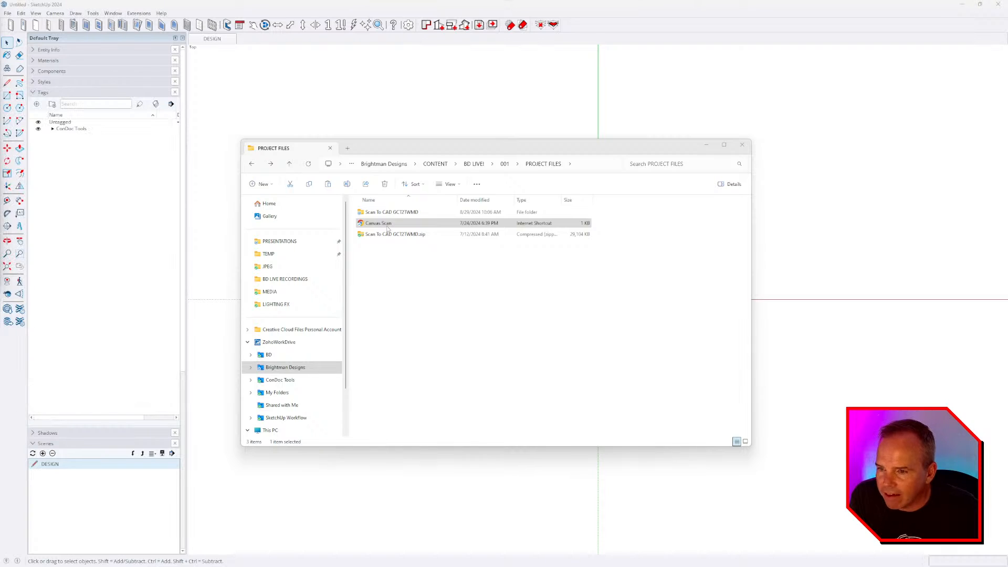
# - Go into Scan To CAD > Scan 1 and select Scan 1.skp
pyautogui.click(385, 213)
pyautogui.doubleClick(385, 212)
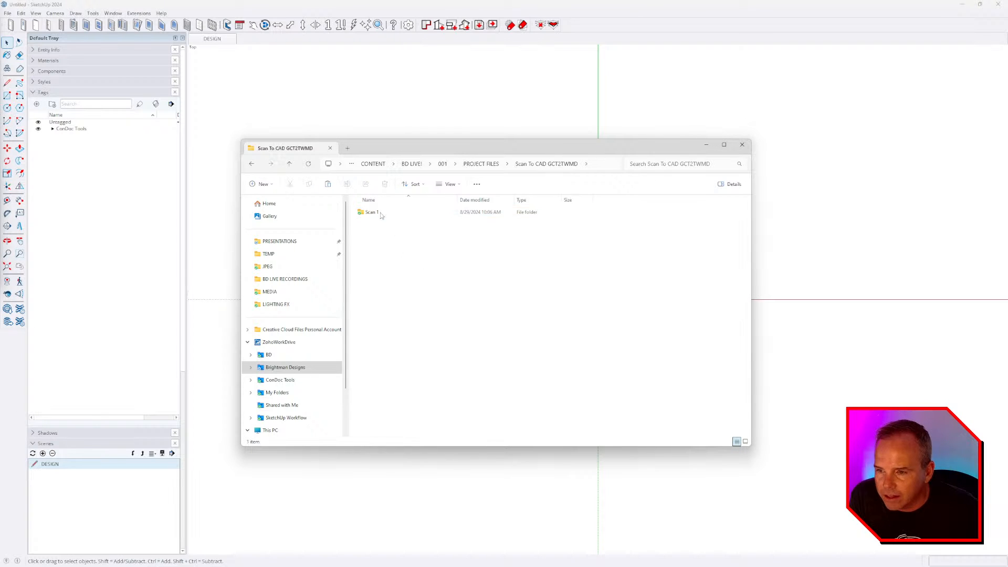
pyautogui.doubleClick(382, 213)
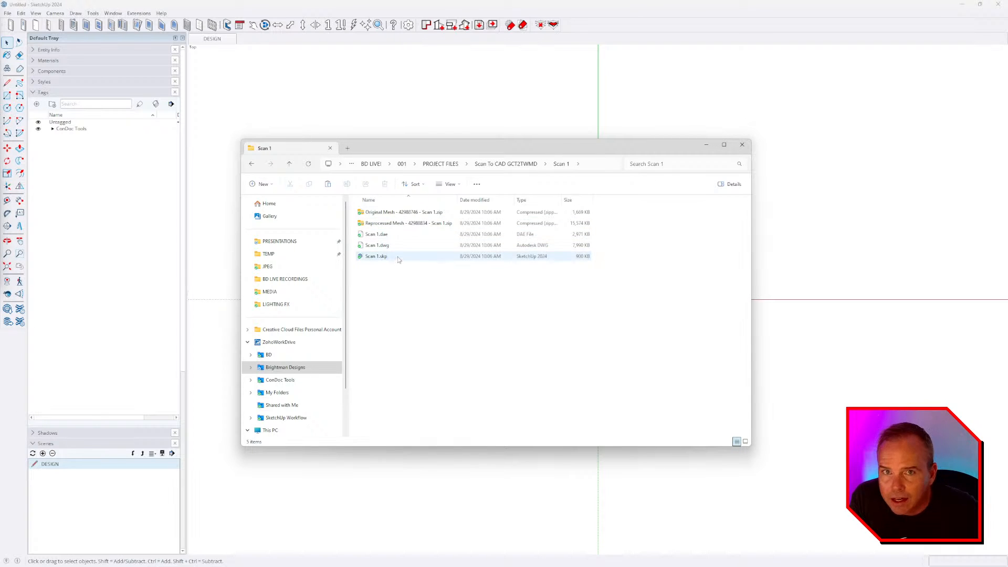
pyautogui.click(397, 258)
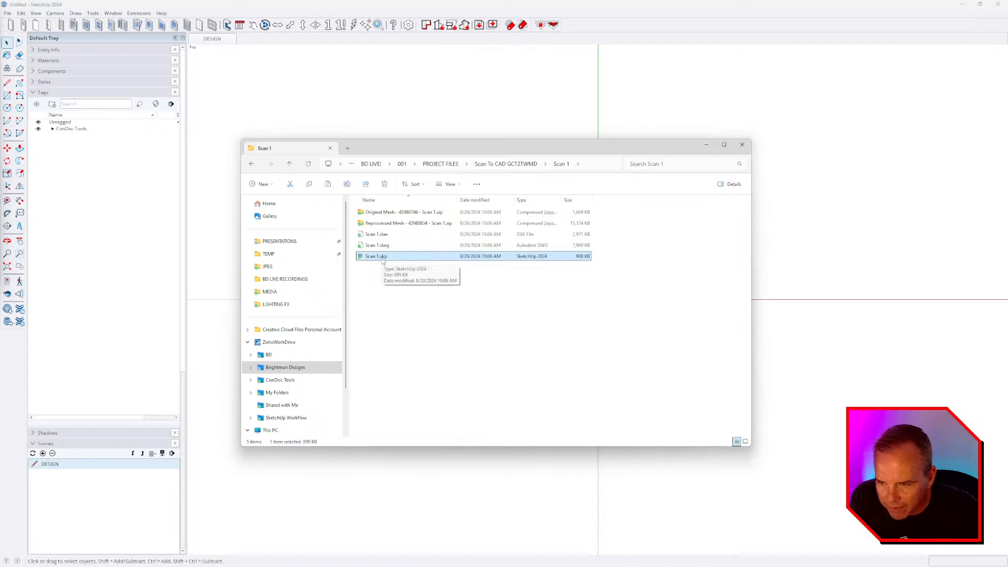
# - Open Scan 1.skp from 001 > PROJECT FILES > Scan To CAD GCT2TWMD in SketchUp
pyautogui.click(7, 14)
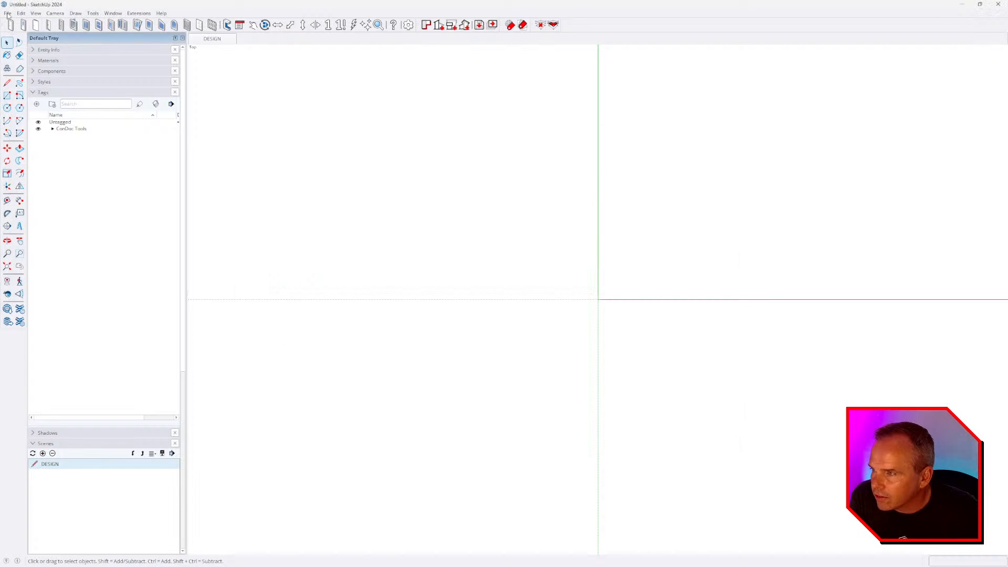
pyautogui.click(21, 42)
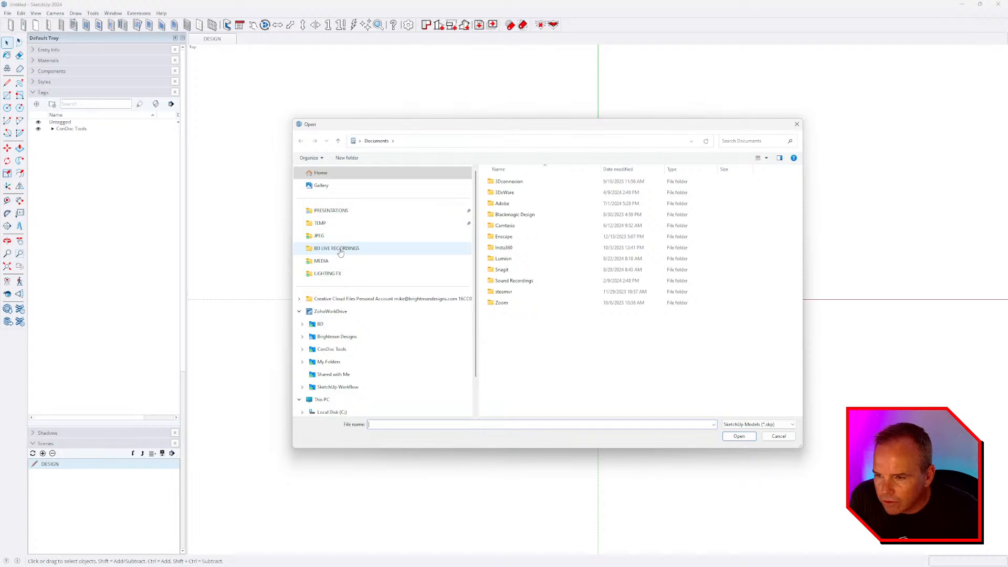
pyautogui.click(338, 259)
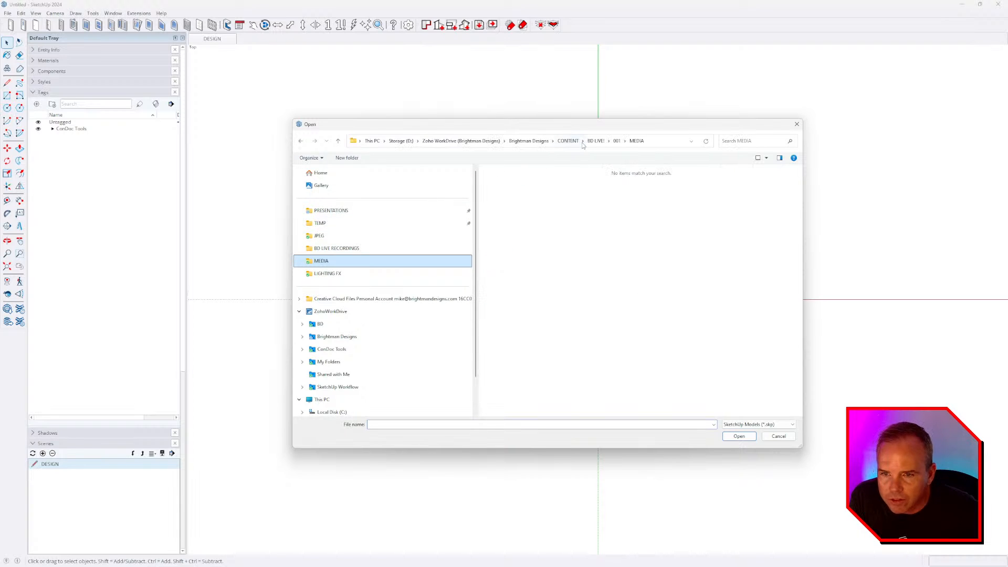
pyautogui.click(617, 140)
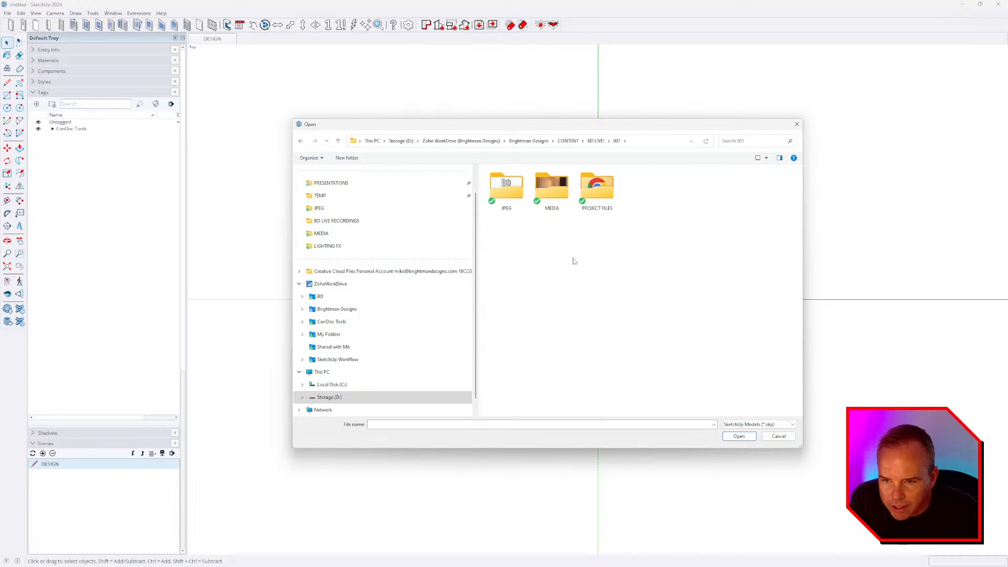
pyautogui.doubleClick(597, 188)
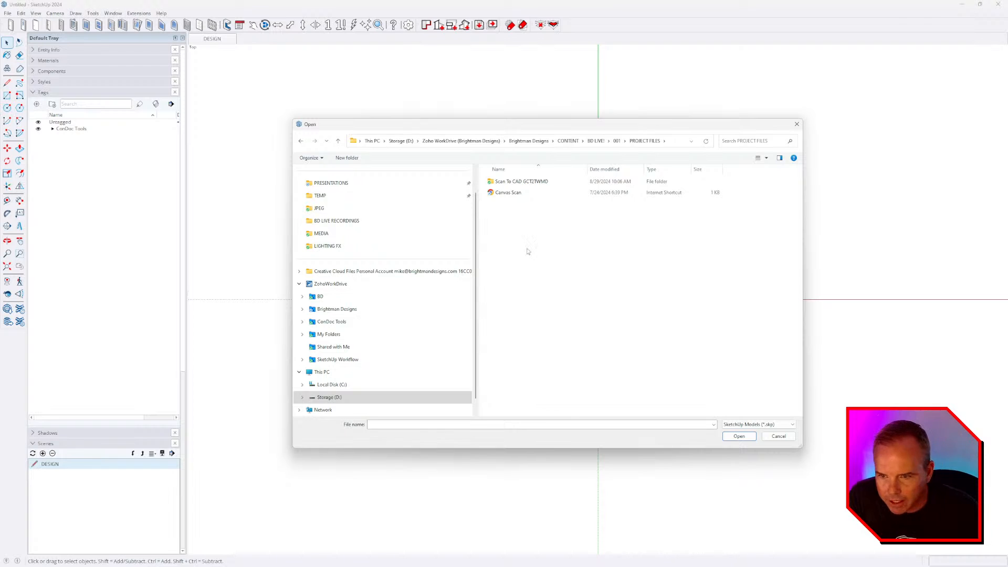
pyautogui.doubleClick(521, 181)
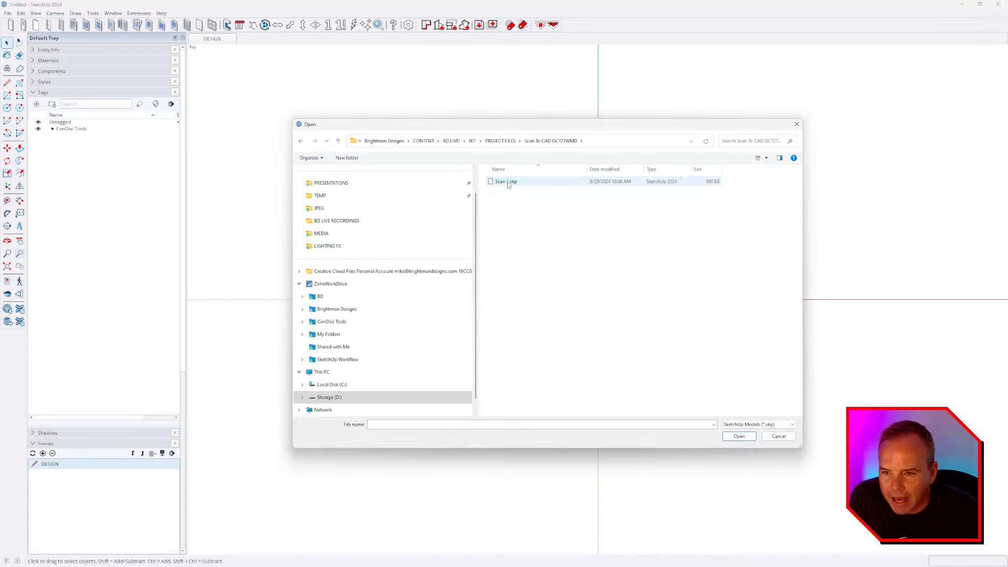
pyautogui.doubleClick(508, 181)
pyautogui.doubleClick(512, 181)
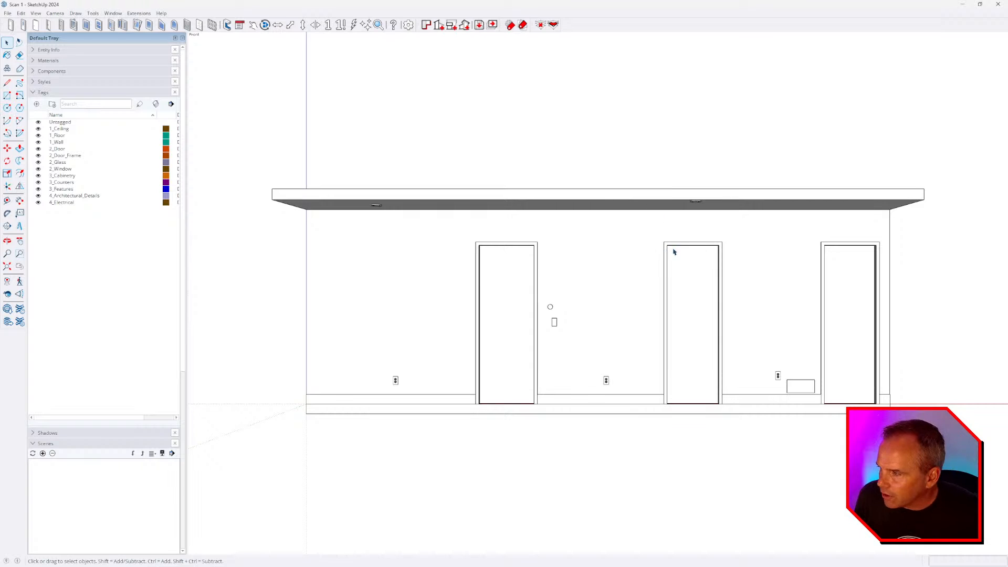
# - Open the ConDoc System panel with Shift+C and its Load Drawing Set list
pyautogui.moveTo(674, 252); pyautogui.dragTo(567, 308, button='middle')
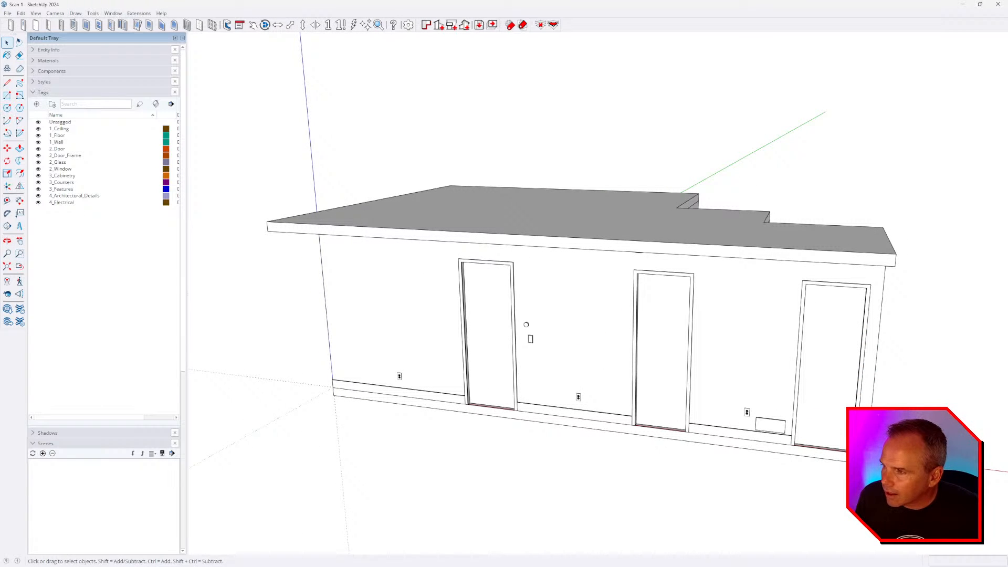
pyautogui.moveTo(558, 237); pyautogui.dragTo(529, 268, button='middle')
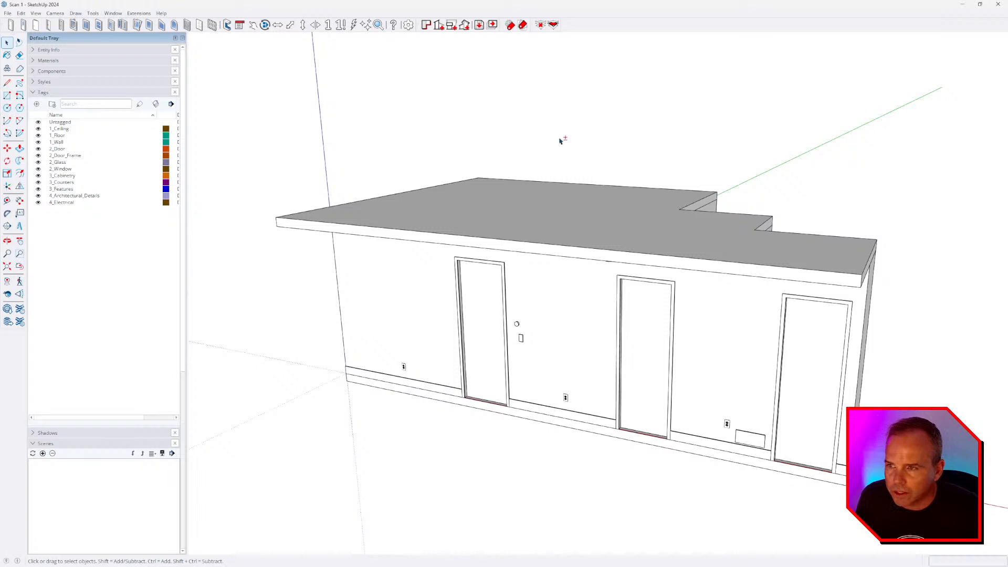
pyautogui.hotkey('shift', 'c')
pyautogui.moveTo(576, 257); pyautogui.dragTo(598, 267, button='middle')
pyautogui.scroll(-2, 492, 172)
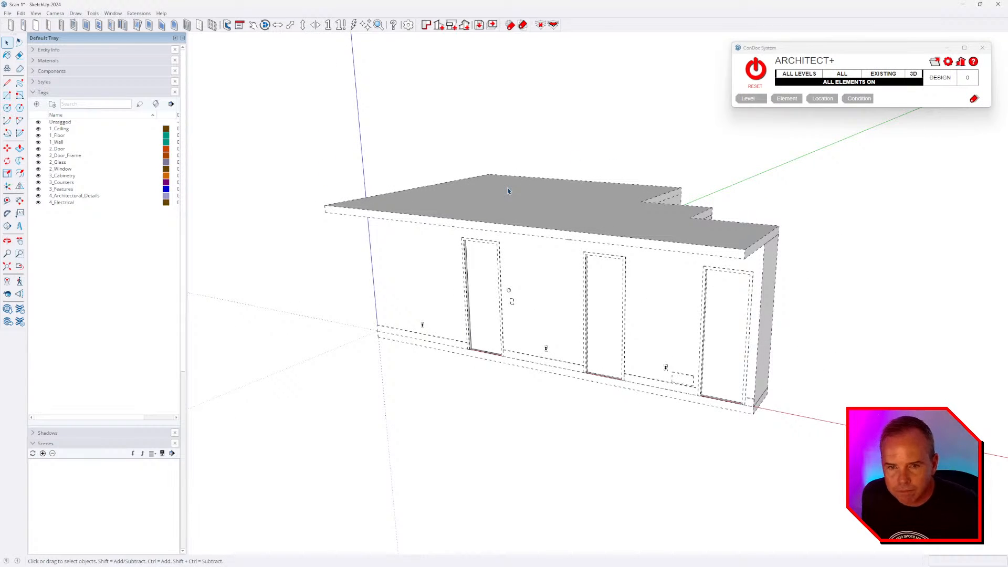
pyautogui.click(934, 62)
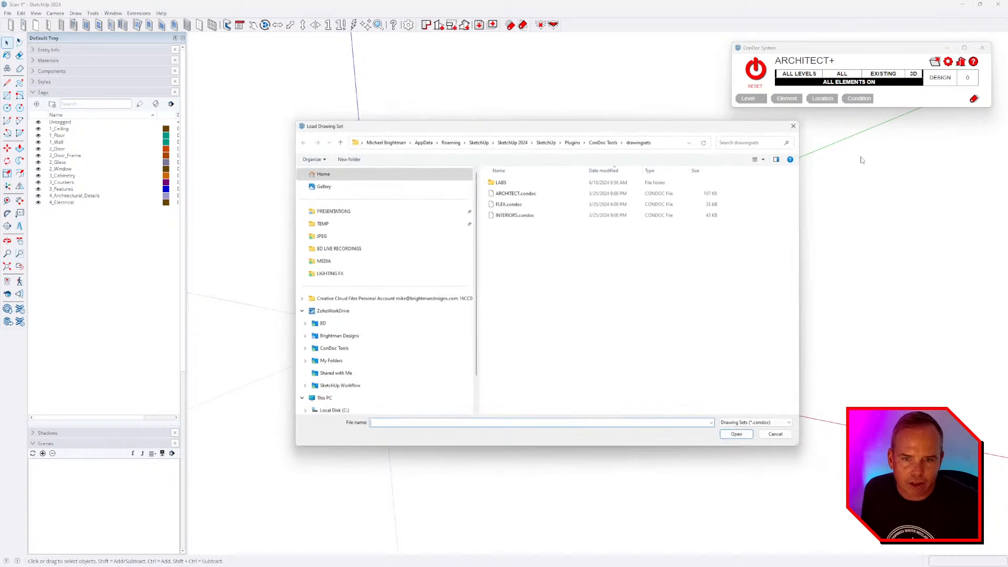
# - Load FLEX.condoc and reset ConDoc to apply it
pyautogui.doubleClick(509, 204)
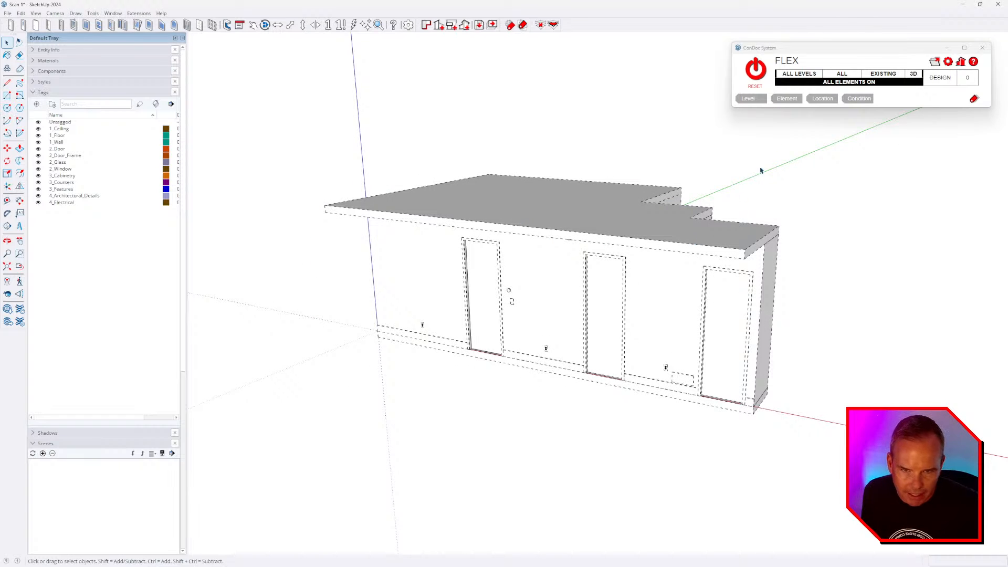
pyautogui.moveTo(735, 225); pyautogui.dragTo(723, 231, button='middle')
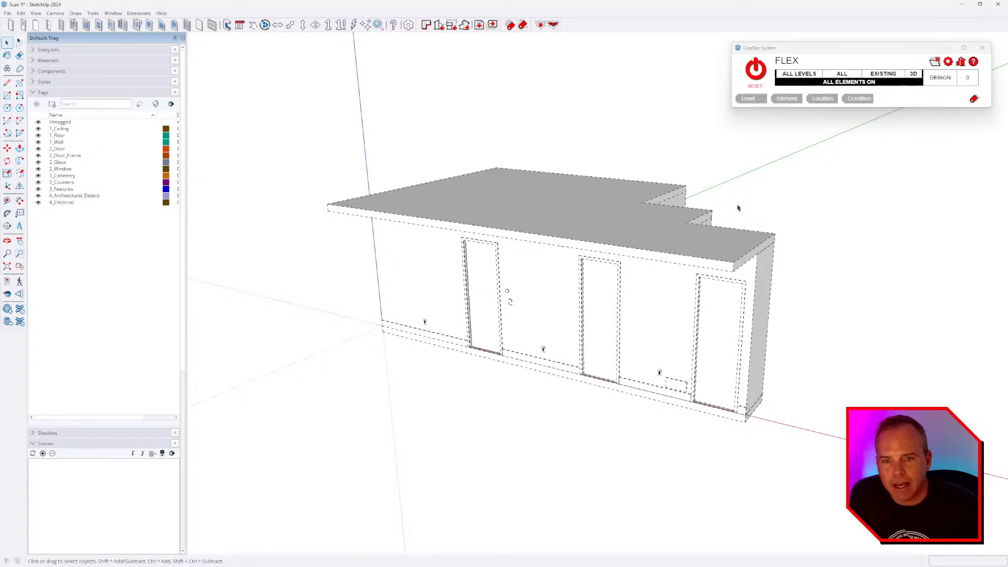
pyautogui.click(755, 68)
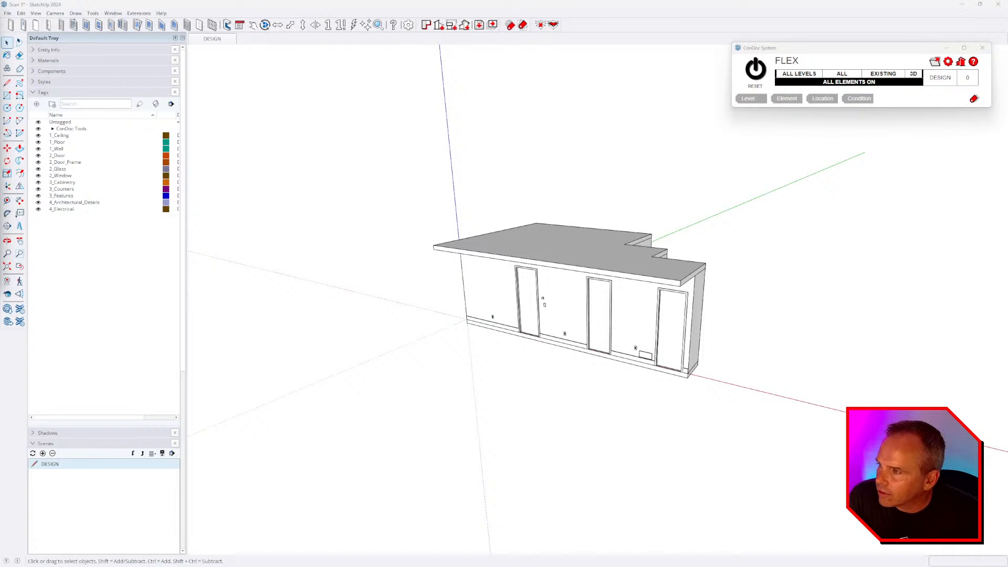
# - Expand the ConDoc Tools tag folder to show its new tags
pyautogui.scroll(5, 613, 214)
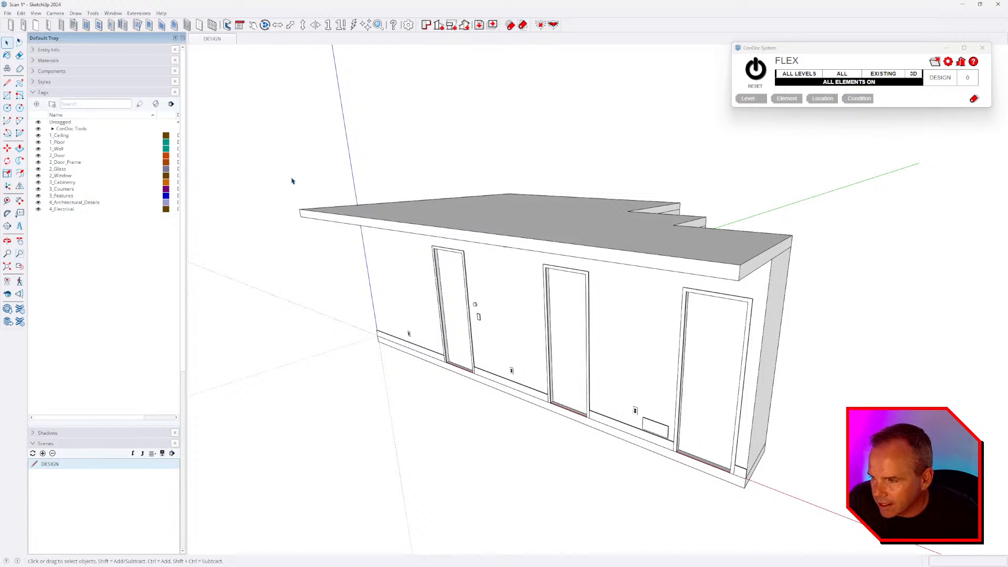
pyautogui.click(52, 129)
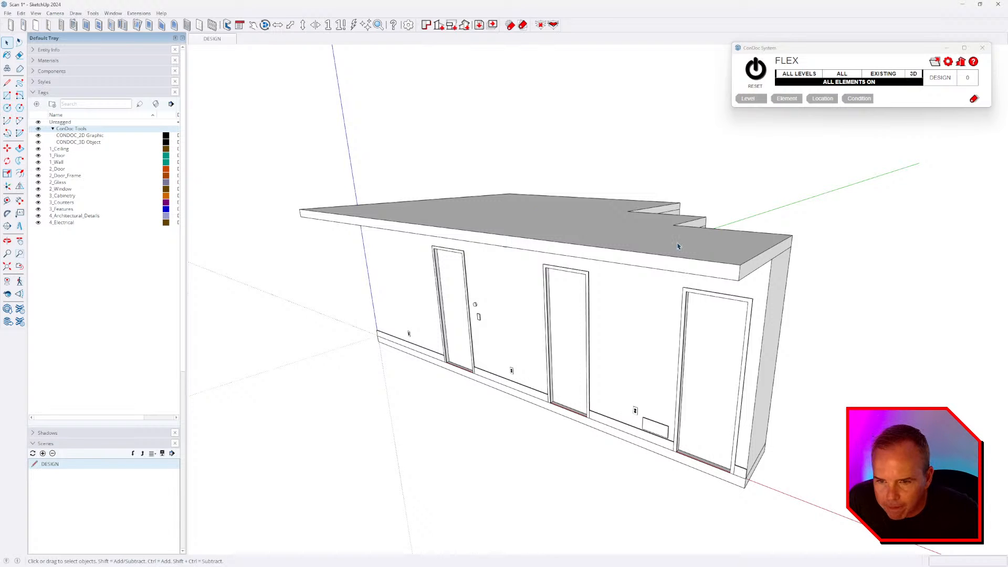
pyautogui.moveTo(677, 246); pyautogui.dragTo(677, 270, button='middle')
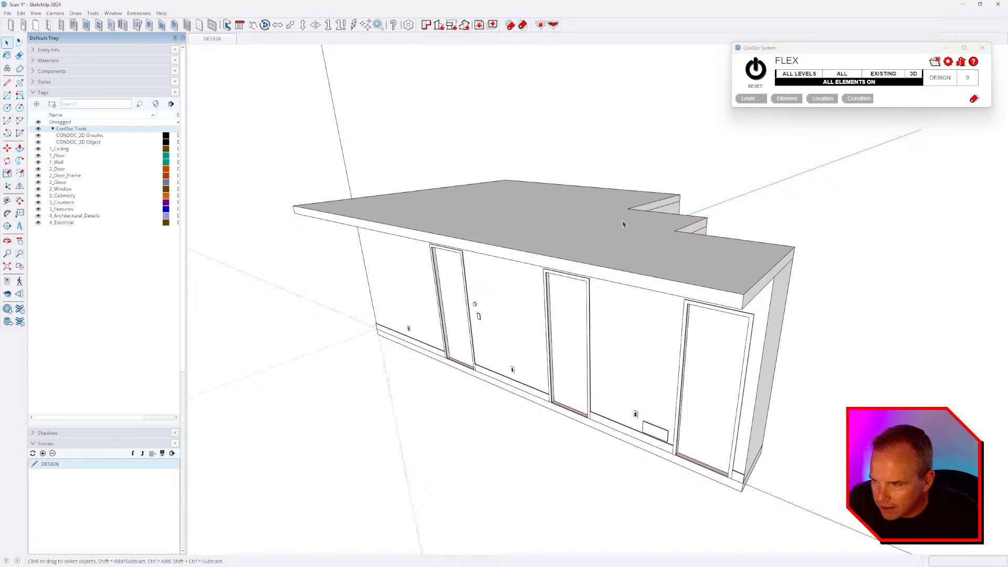
# - Load ARCHITECT+.condoc from the LABS folder in place of FLEX
pyautogui.click(934, 63)
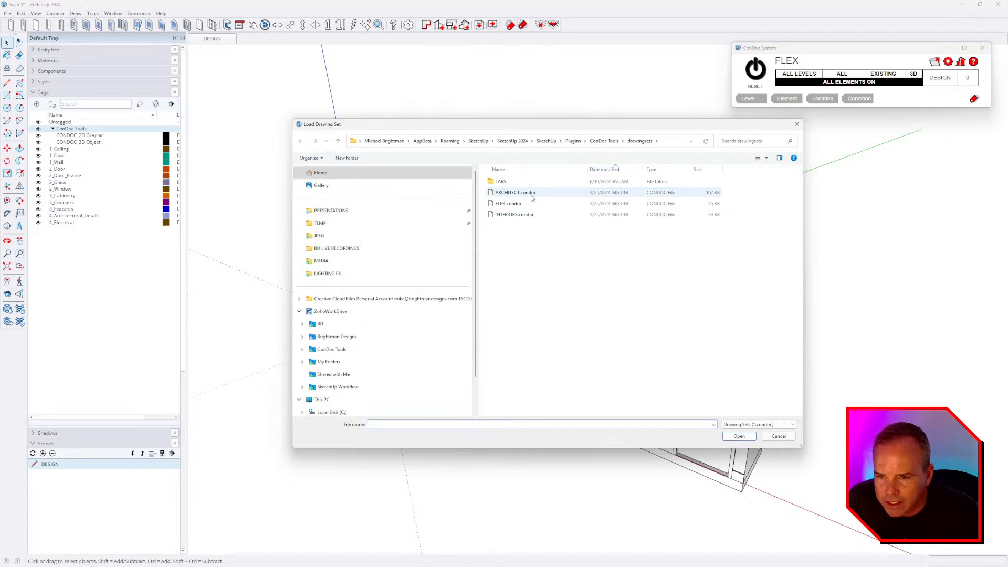
pyautogui.click(531, 194)
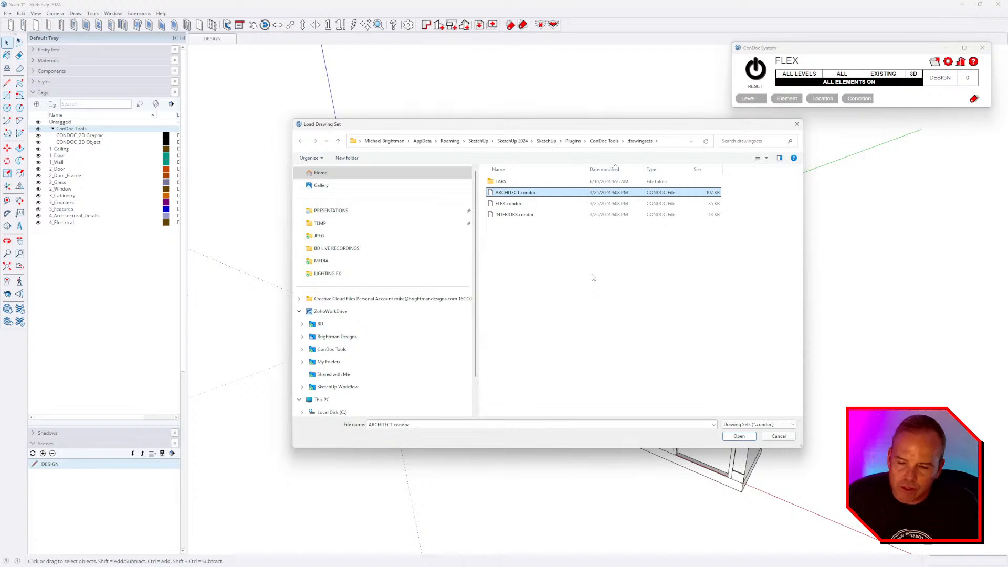
pyautogui.doubleClick(515, 182)
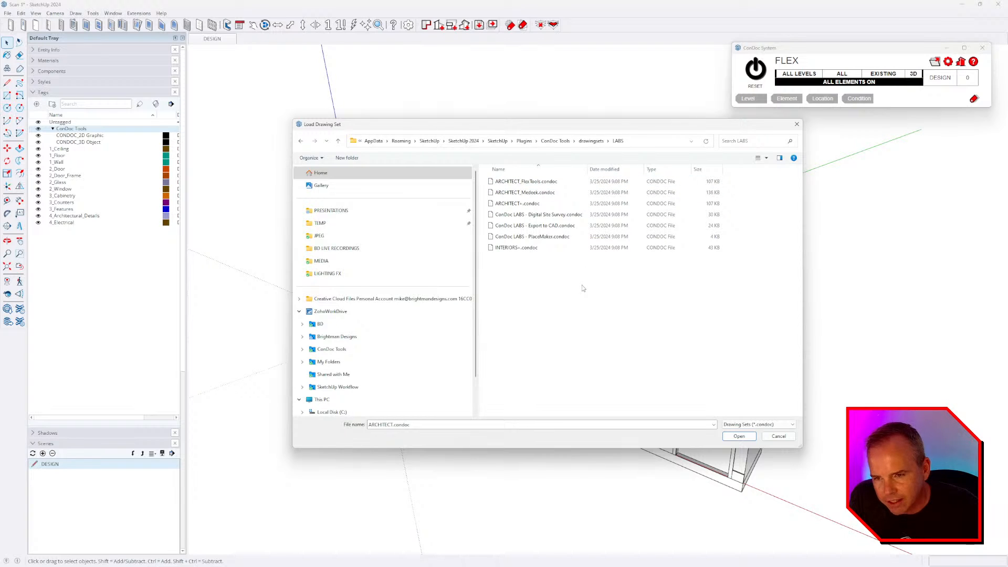
pyautogui.doubleClick(527, 205)
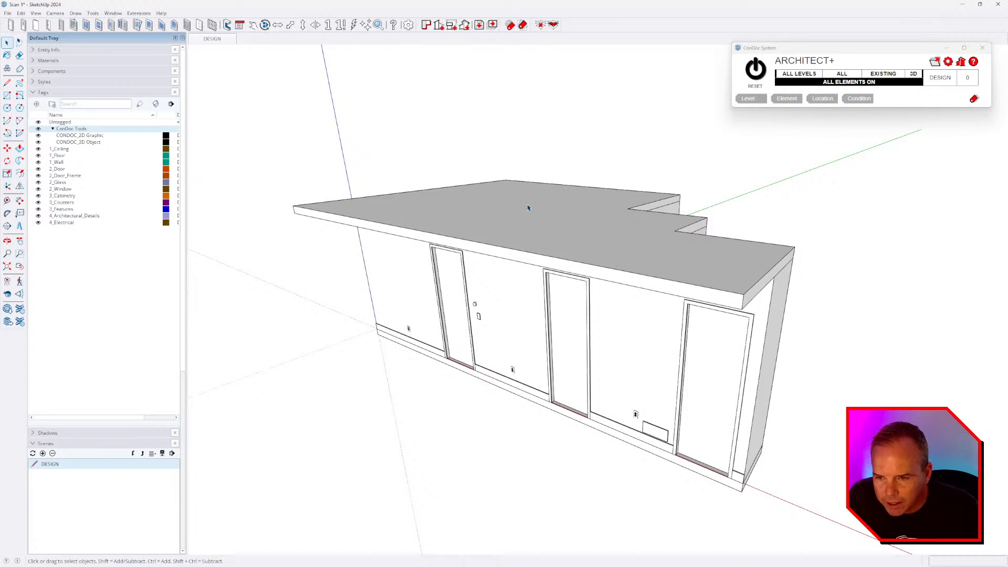
pyautogui.moveTo(558, 212); pyautogui.dragTo(547, 224, button='middle')
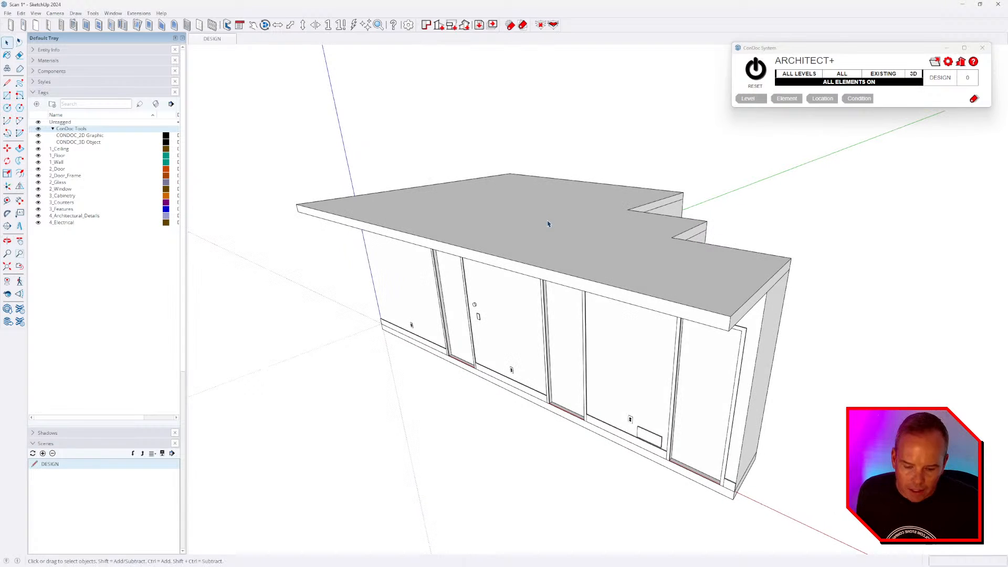
pyautogui.click(935, 62)
pyautogui.click(309, 148)
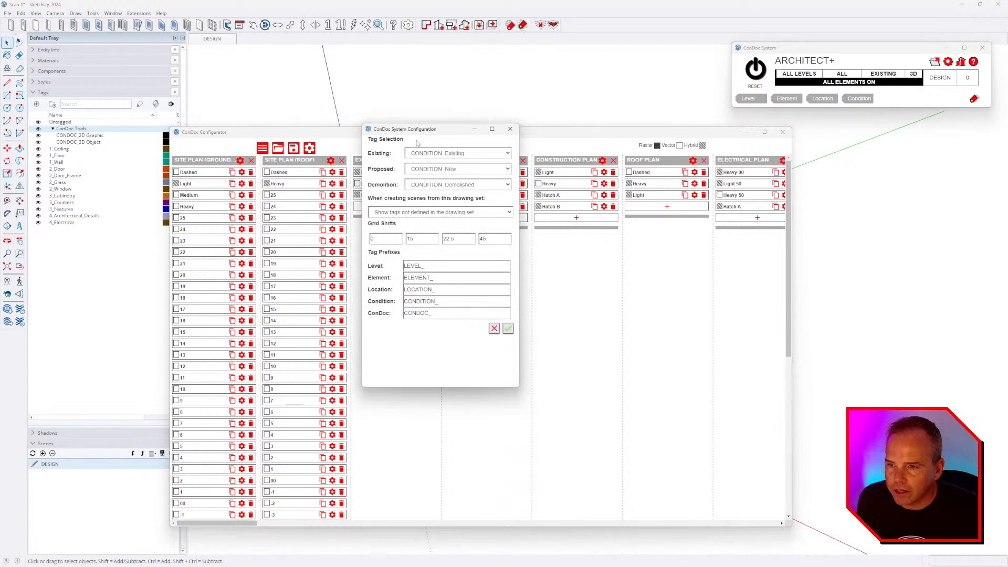
pyautogui.click(481, 212)
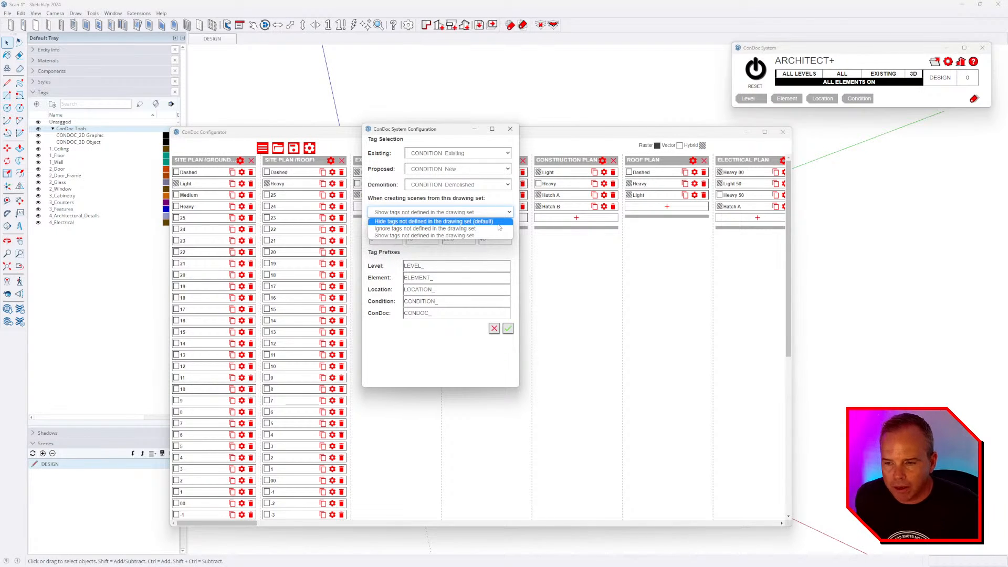
pyautogui.press('Escape')
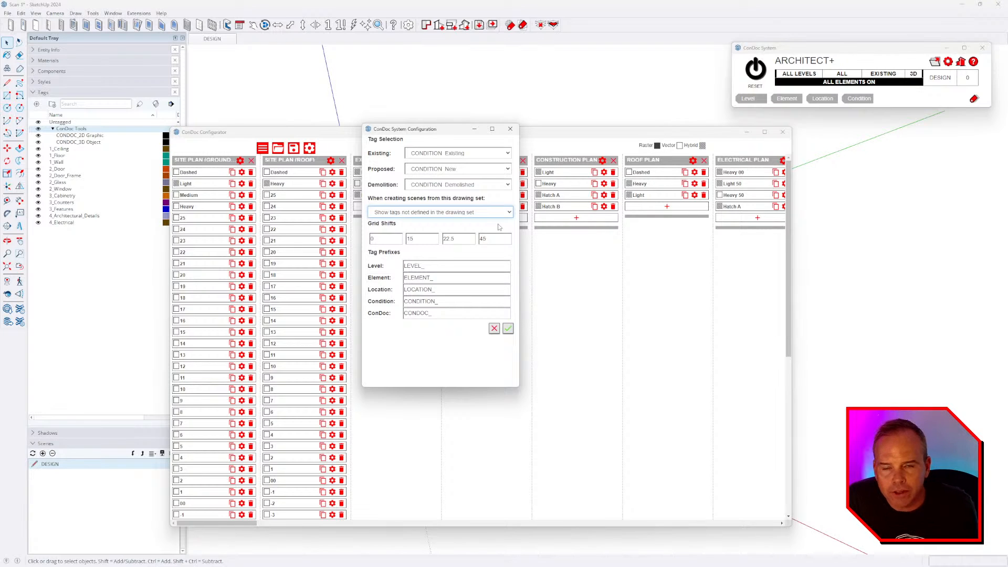
pyautogui.click(509, 130)
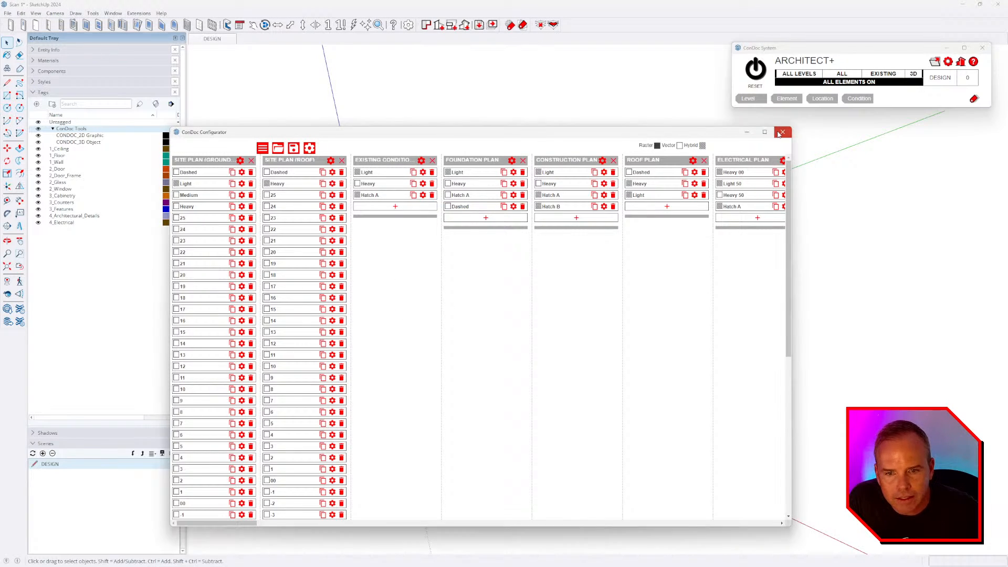
pyautogui.click(782, 131)
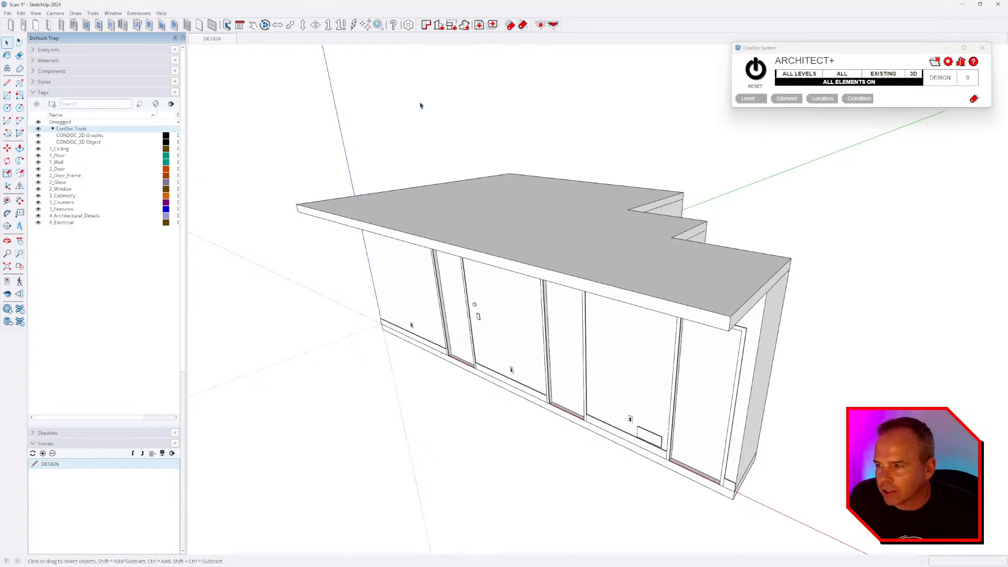
# - Reset ConDoc to apply the ARCHITECT+ tags and orbit to face the front wall
pyautogui.click(756, 73)
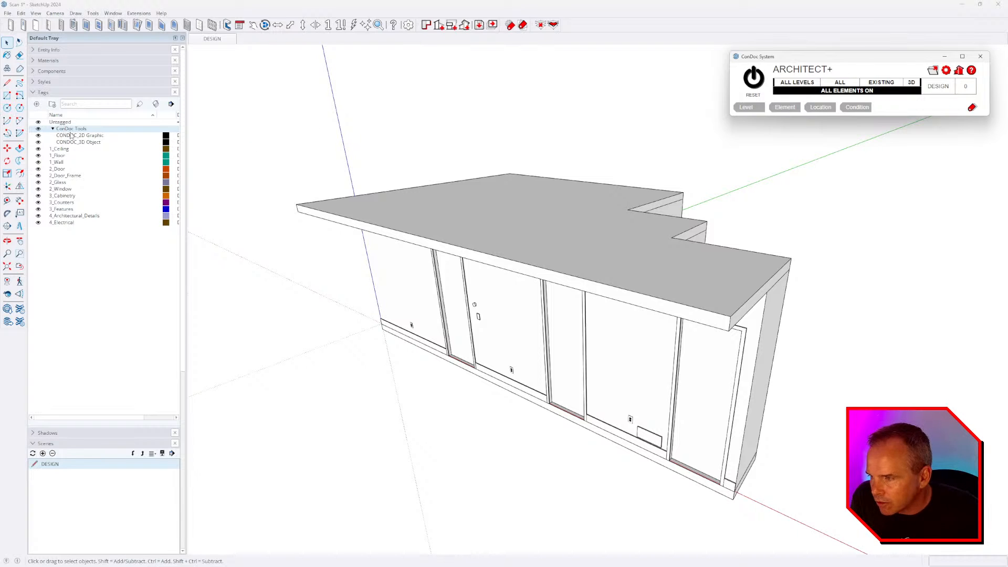
pyautogui.click(753, 77)
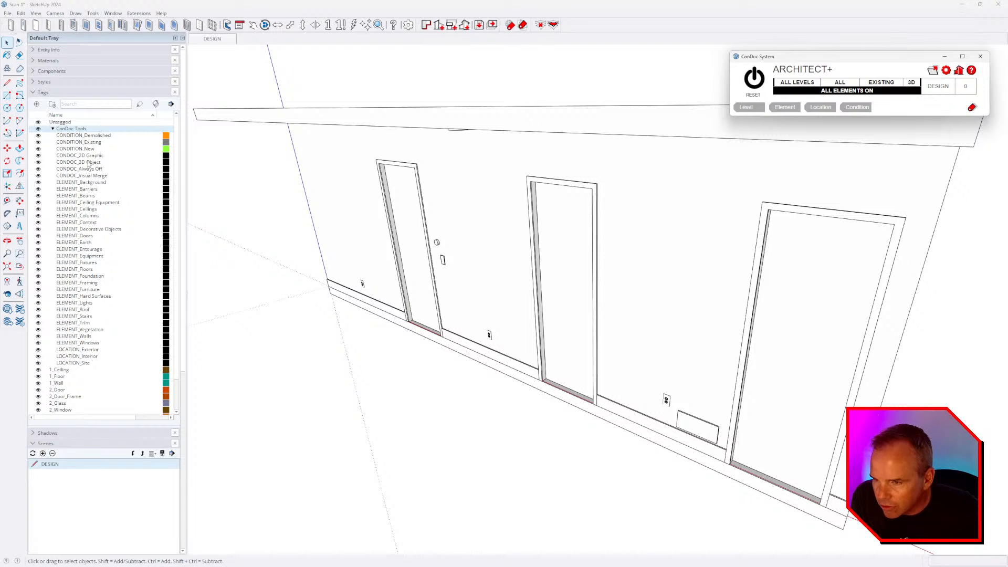
pyautogui.click(53, 129)
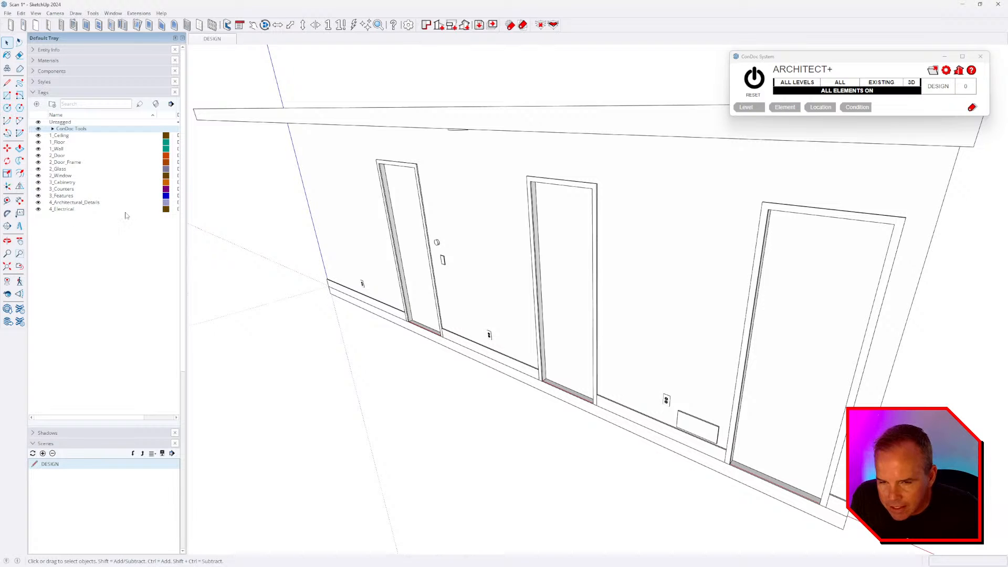
pyautogui.moveTo(357, 257); pyautogui.dragTo(424, 262, button='middle')
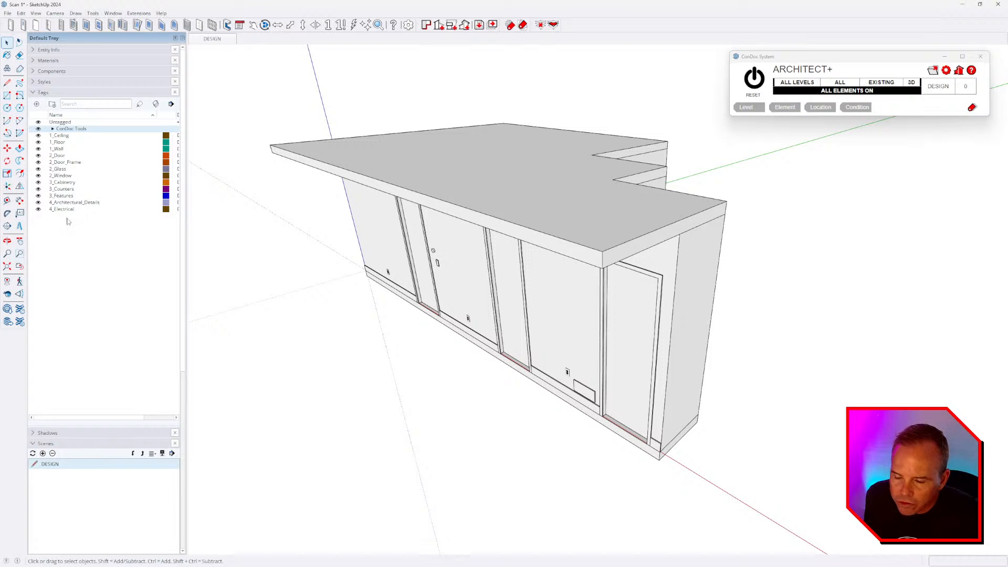
pyautogui.moveTo(465, 295); pyautogui.dragTo(308, 249, button='middle')
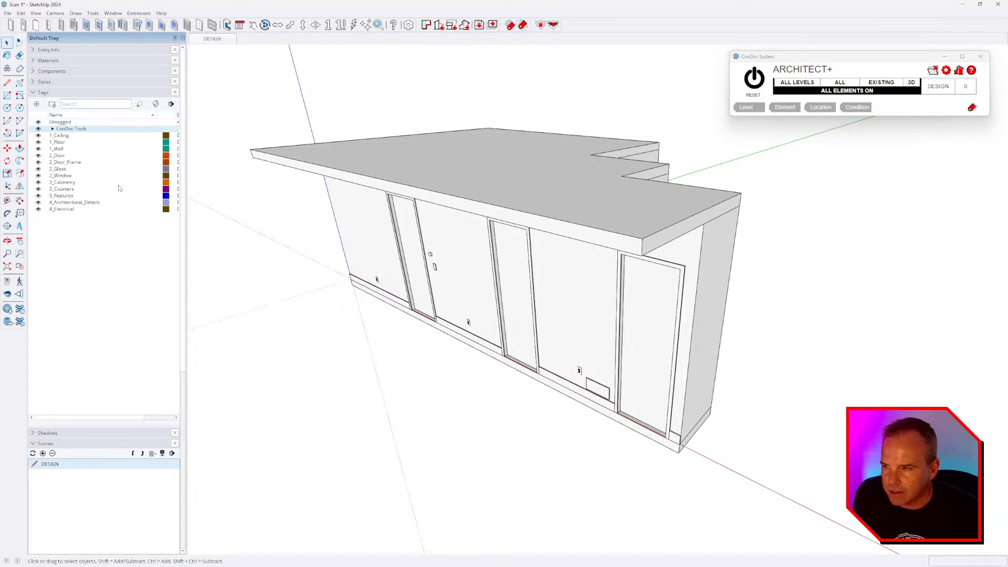
# - Toggle the Ceiling and Floor tags off and on, then hide the walls, doors and door frames
pyautogui.click(38, 136)
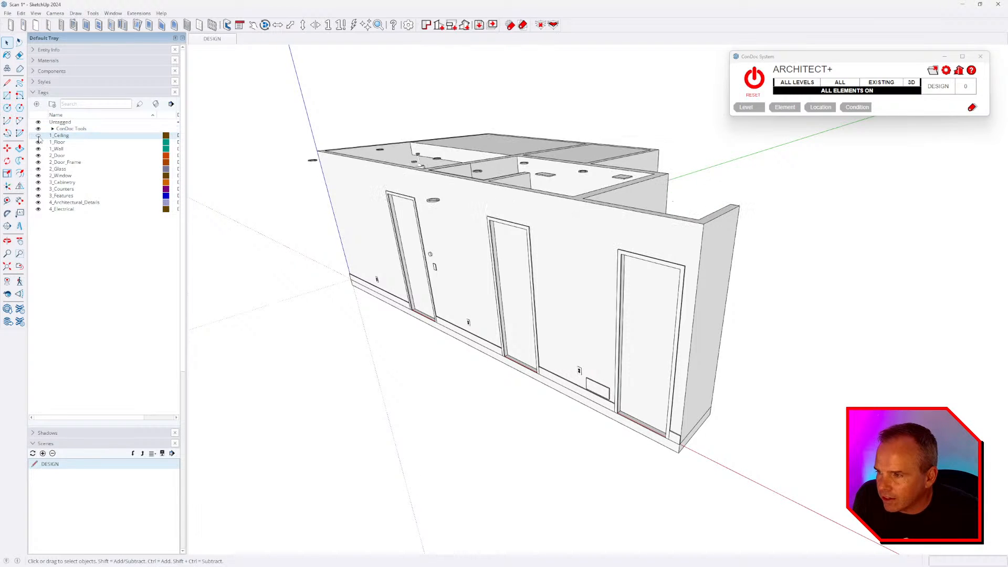
pyautogui.click(38, 136)
pyautogui.click(38, 142)
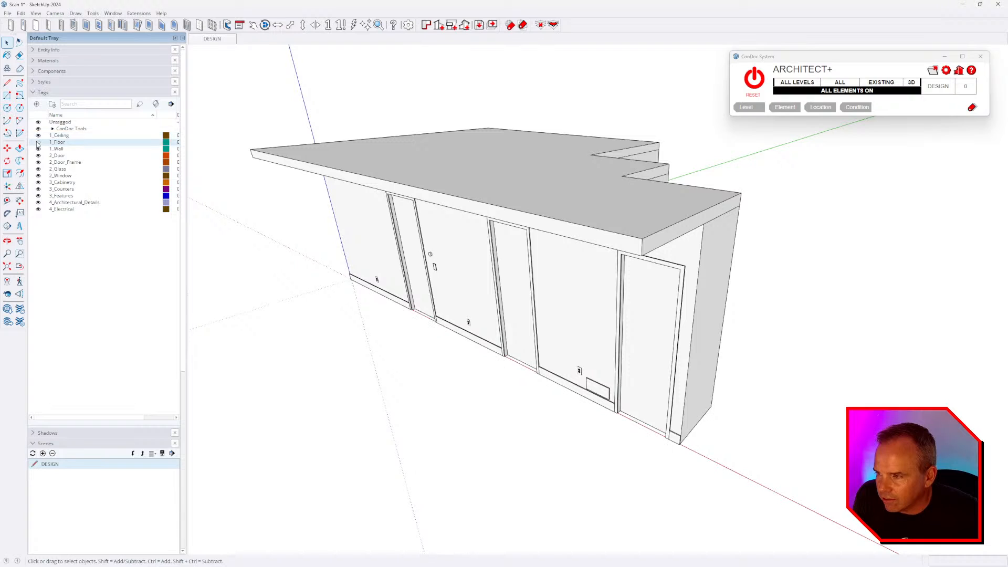
pyautogui.click(38, 142)
pyautogui.click(38, 149)
pyautogui.click(38, 156)
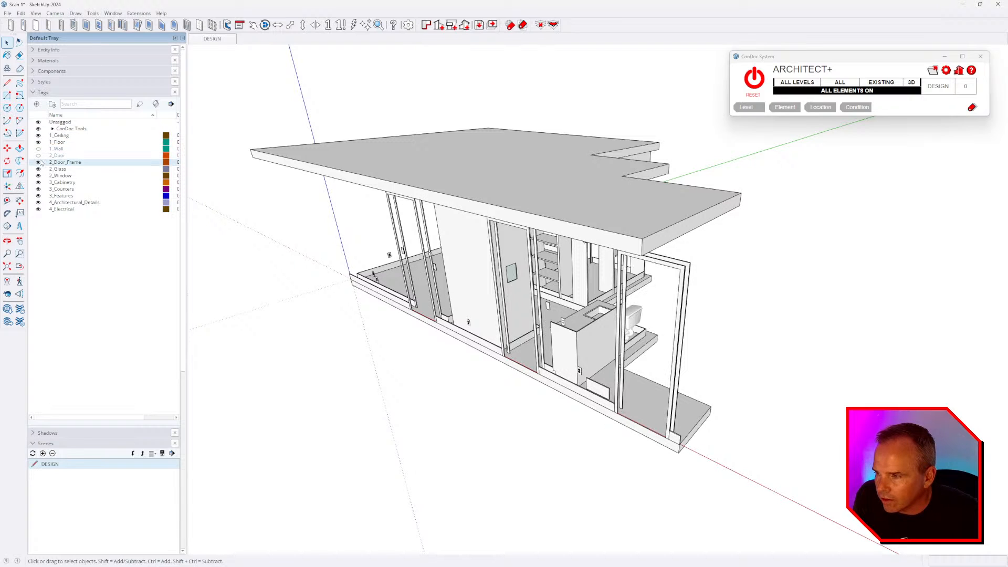
pyautogui.click(38, 162)
# - Hide the glass, cabinetry, features and electrical, then use ConDoc RESET to show everything
pyautogui.click(37, 168)
pyautogui.click(37, 183)
pyautogui.click(38, 195)
pyautogui.click(39, 209)
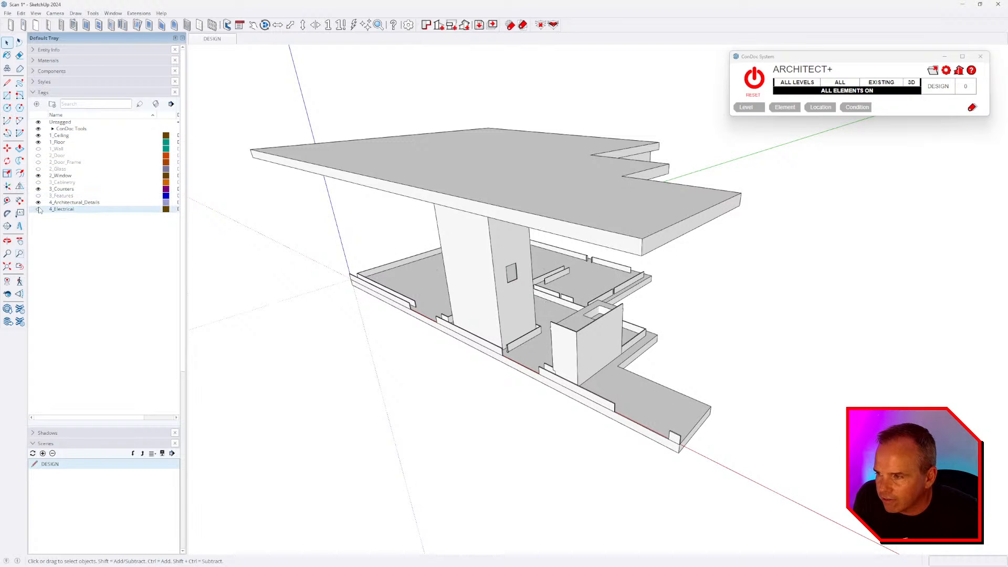
pyautogui.click(753, 80)
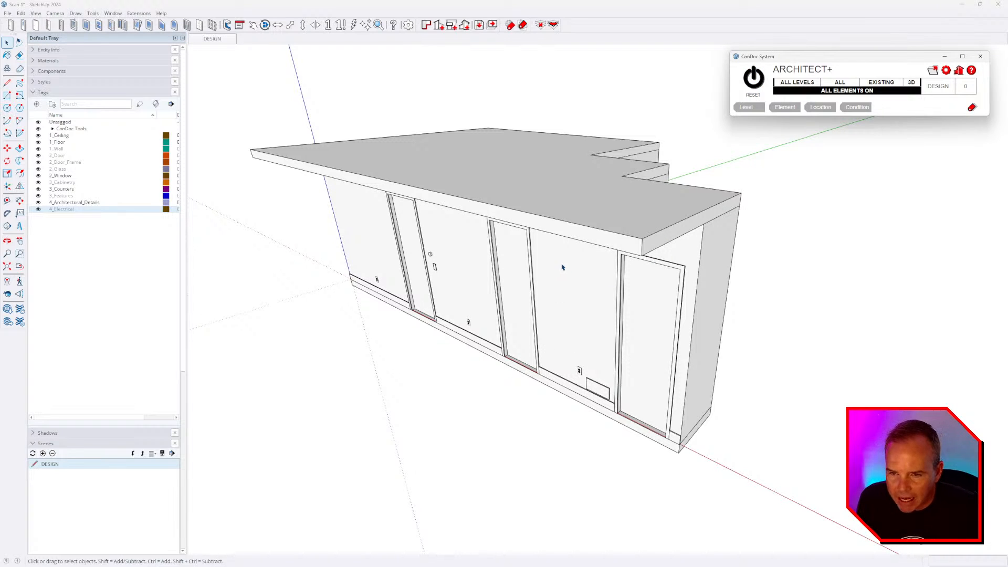
pyautogui.moveTo(627, 279); pyautogui.dragTo(625, 274, button='middle')
# - Check the ceiling slab's properties and open the ConDoc Tags palette
pyautogui.click(517, 202)
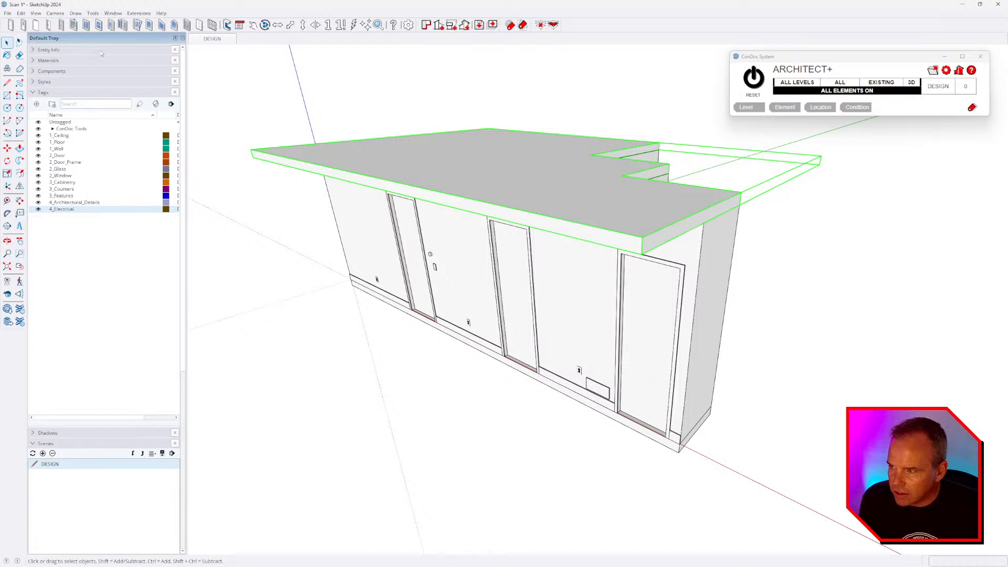
pyautogui.click(101, 52)
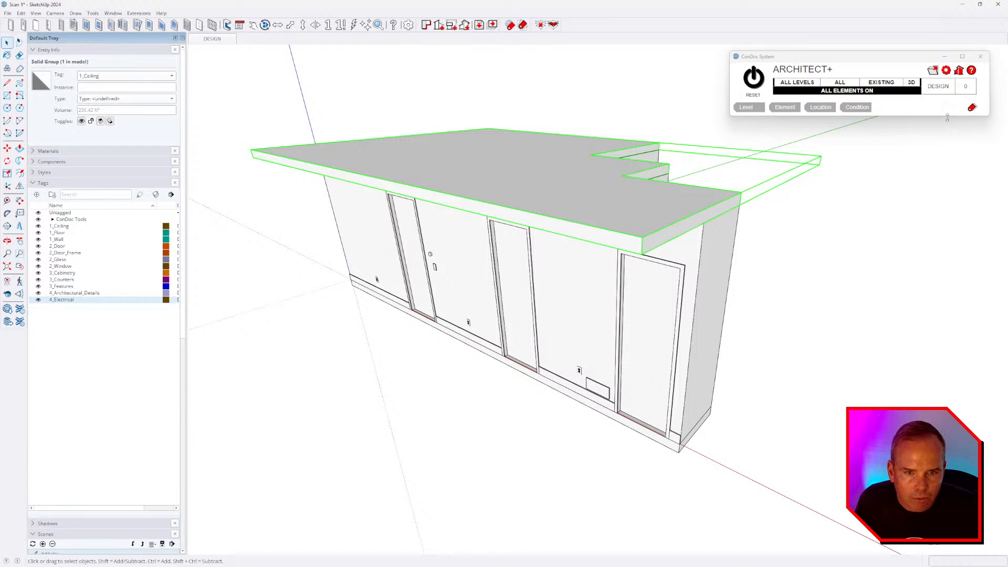
pyautogui.click(971, 107)
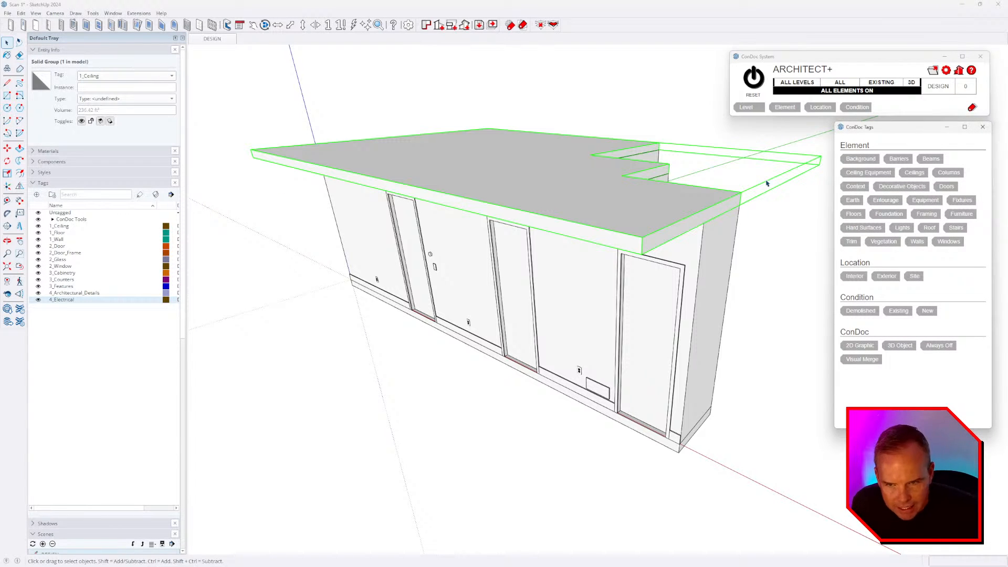
pyautogui.click(521, 115)
pyautogui.moveTo(498, 295); pyautogui.dragTo(682, 299, button='middle')
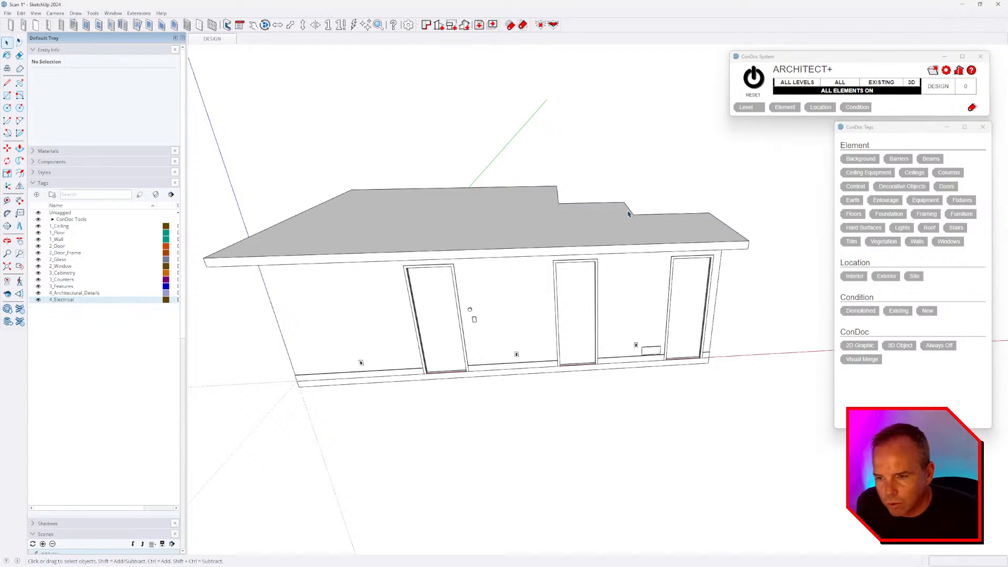
pyautogui.click(429, 221)
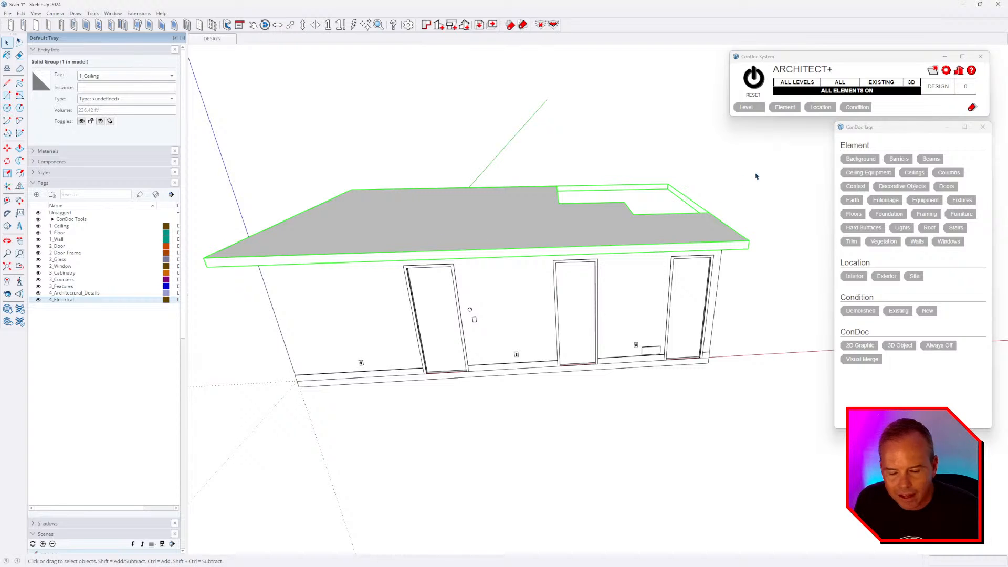
# - Tag every object in the model as Interior and Existing
pyautogui.hotkey('ctrl', 'a')
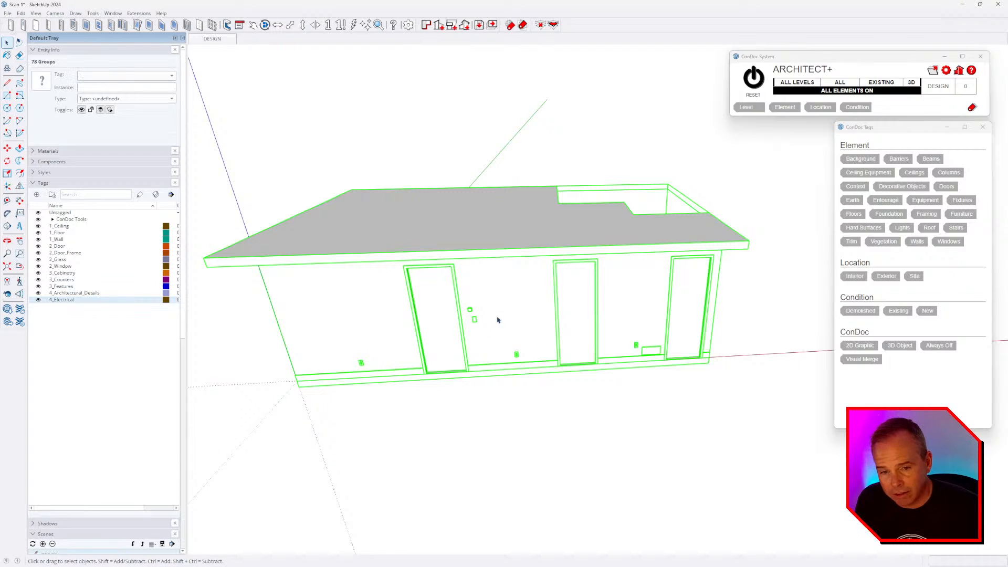
pyautogui.click(854, 276)
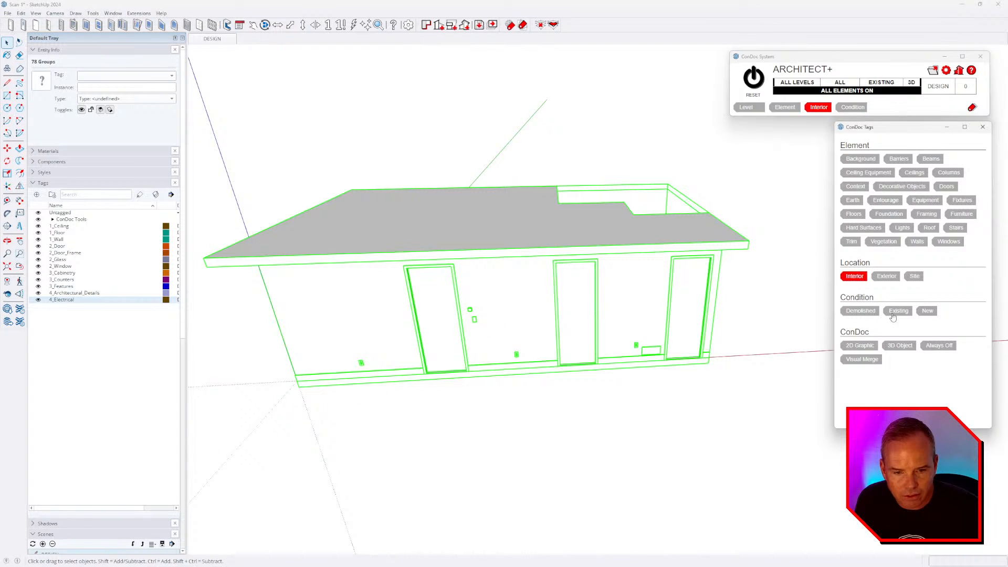
pyautogui.click(898, 311)
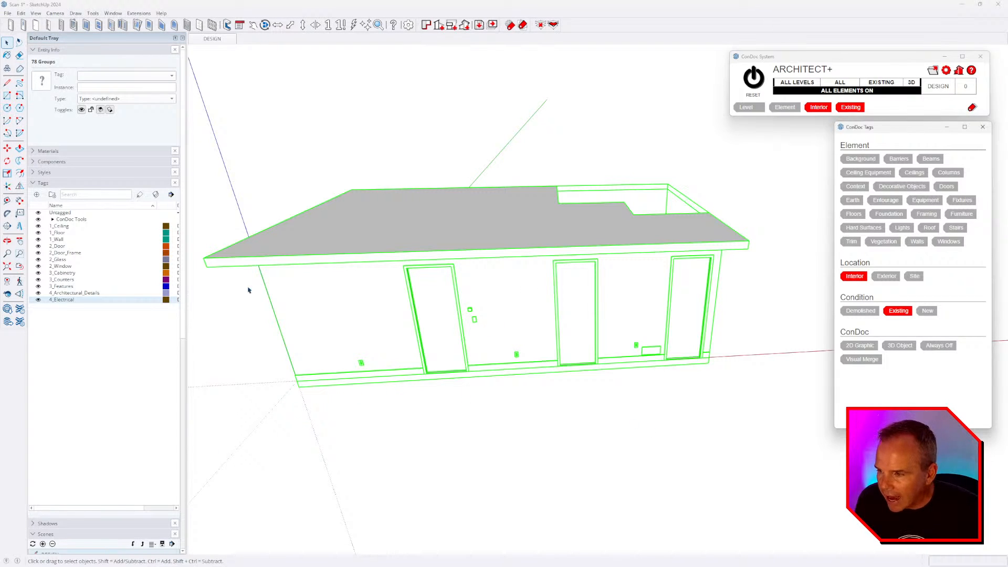
pyautogui.click(244, 156)
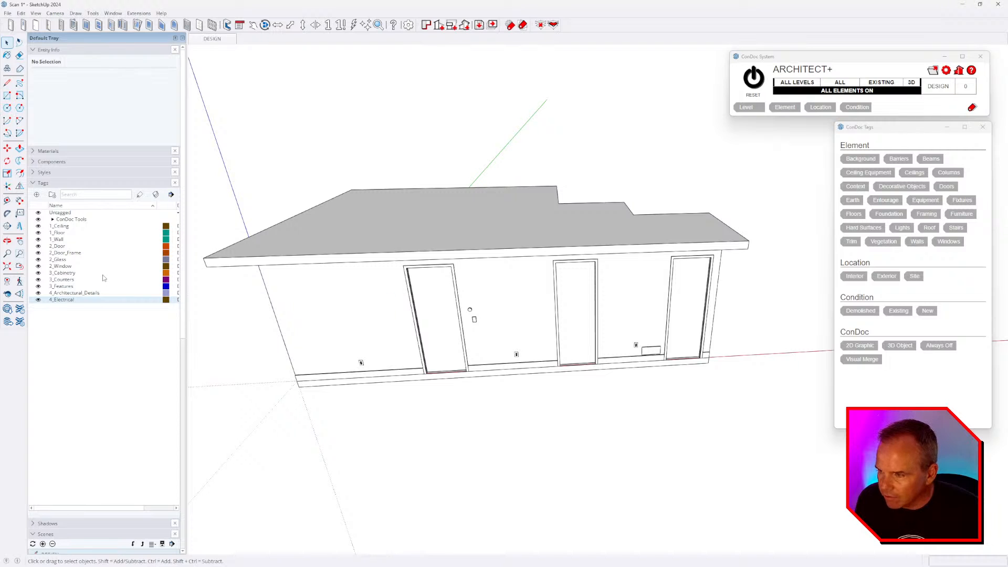
# - Verify the tagging by toggling LOCATION_Interior and CONDITION_Existing and checking the 22 groups' tags
pyautogui.click(52, 219)
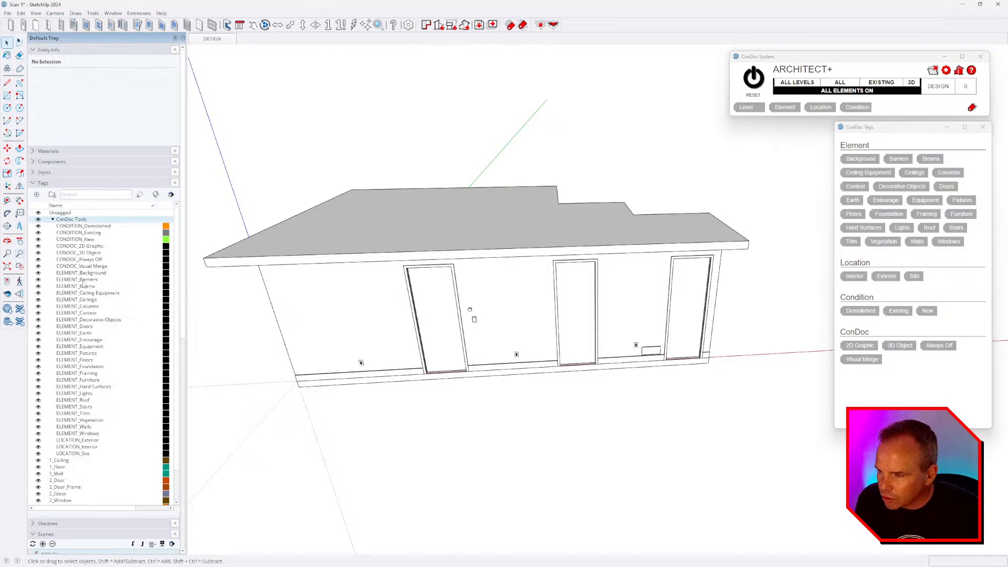
pyautogui.click(39, 447)
pyautogui.click(38, 448)
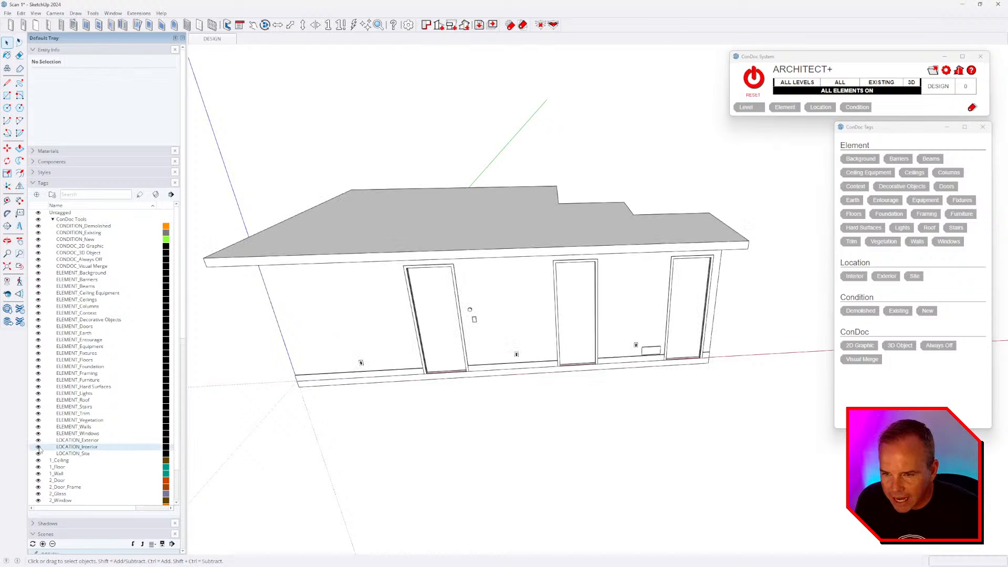
pyautogui.click(38, 233)
pyautogui.click(38, 233)
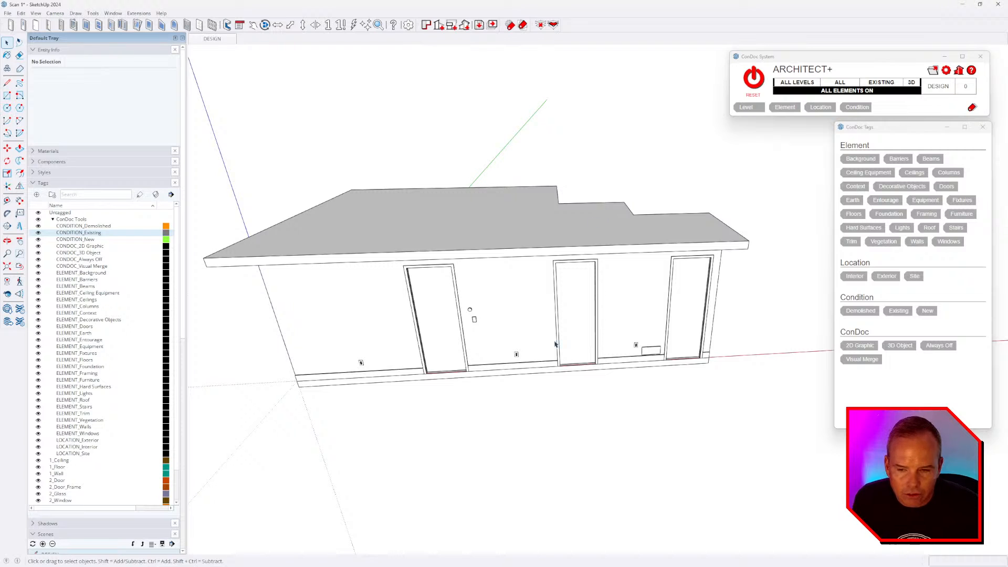
pyautogui.moveTo(555, 343); pyautogui.dragTo(691, 261, button='middle')
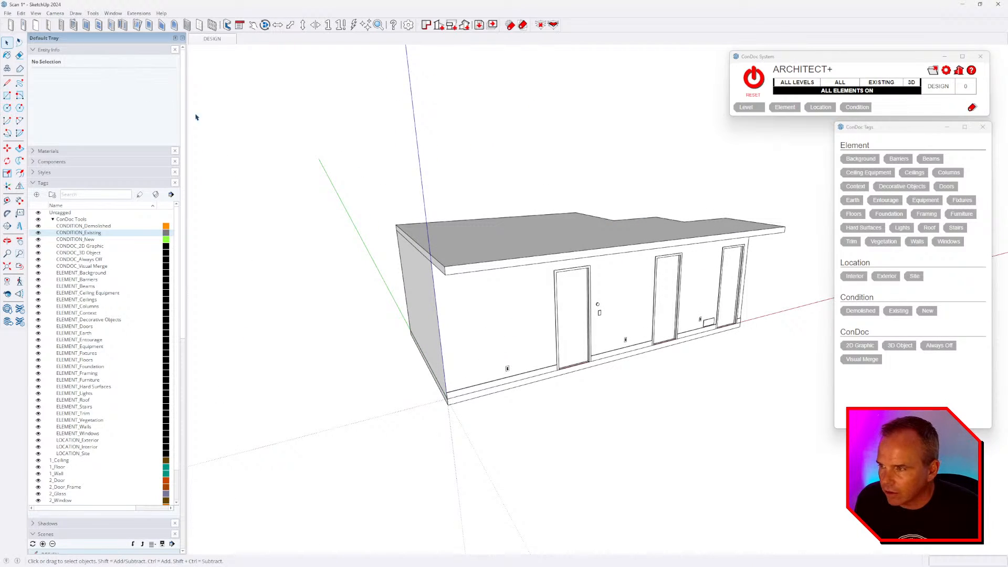
pyautogui.moveTo(540, 182); pyautogui.dragTo(394, 409)
pyautogui.click(103, 77)
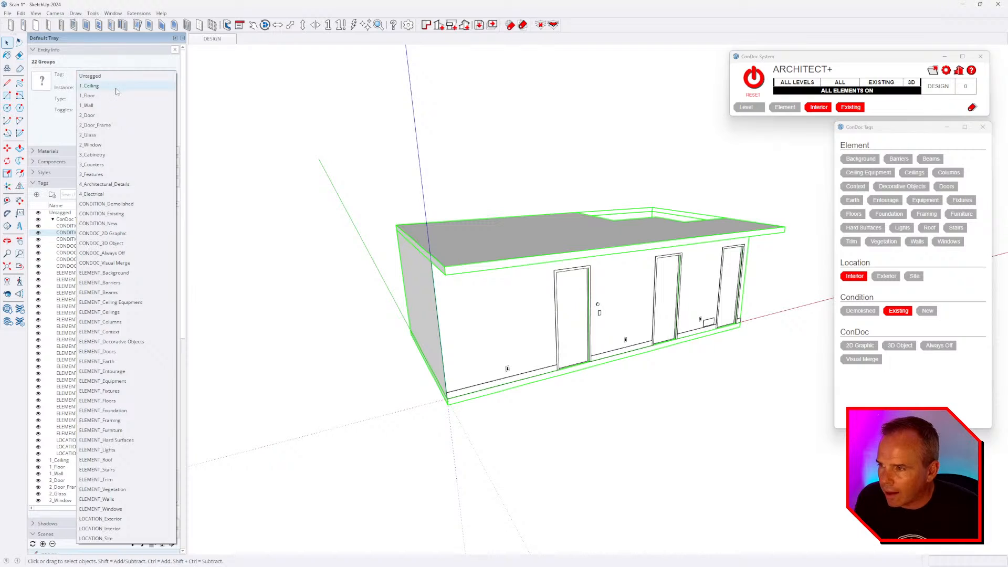
pyautogui.click(612, 189)
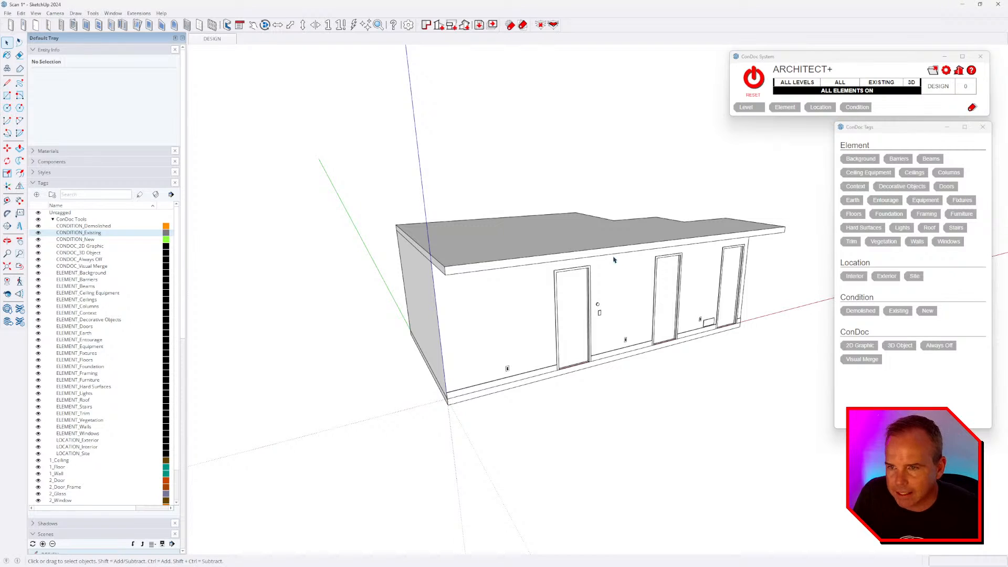
# - Hide all ConDoc elements, then tag the ceiling slab and both ceiling panels as Ceilings
pyautogui.moveTo(551, 212); pyautogui.dragTo(670, 235, button='middle')
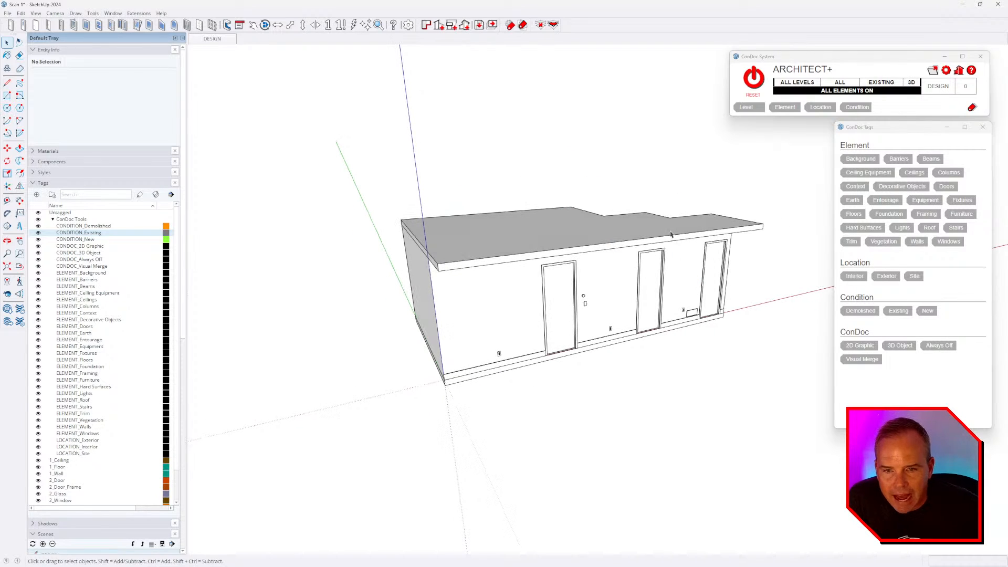
pyautogui.click(787, 108)
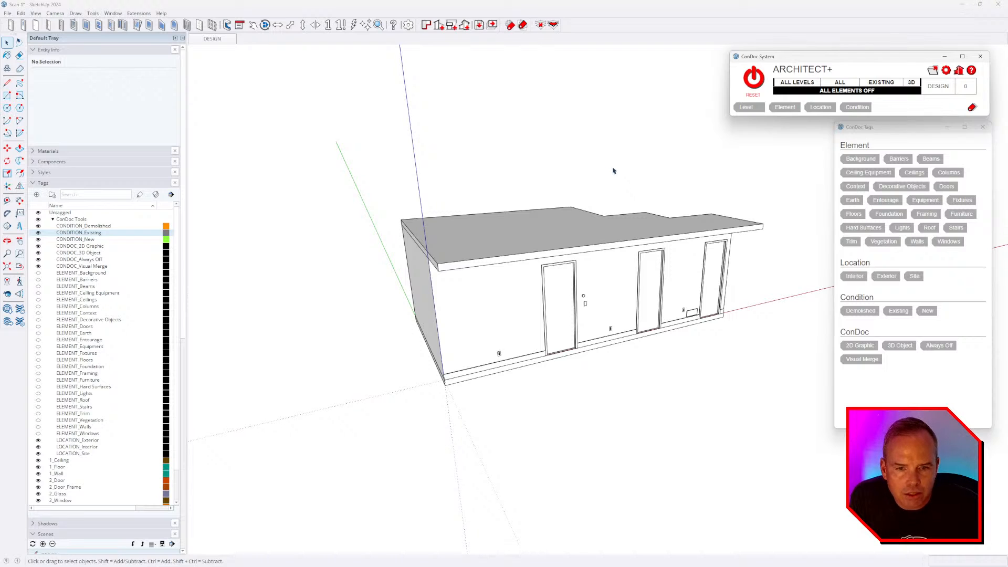
pyautogui.click(595, 237)
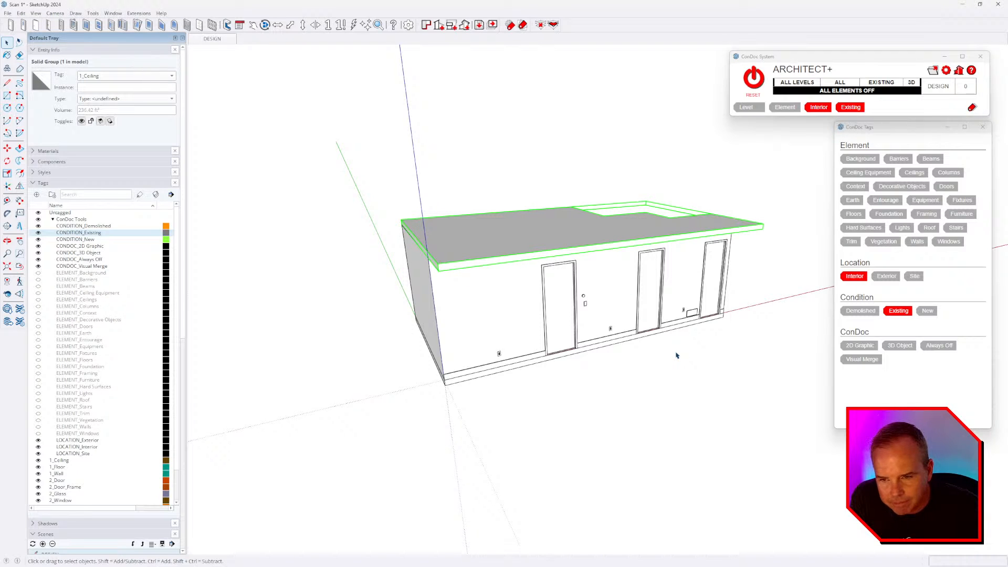
pyautogui.click(914, 172)
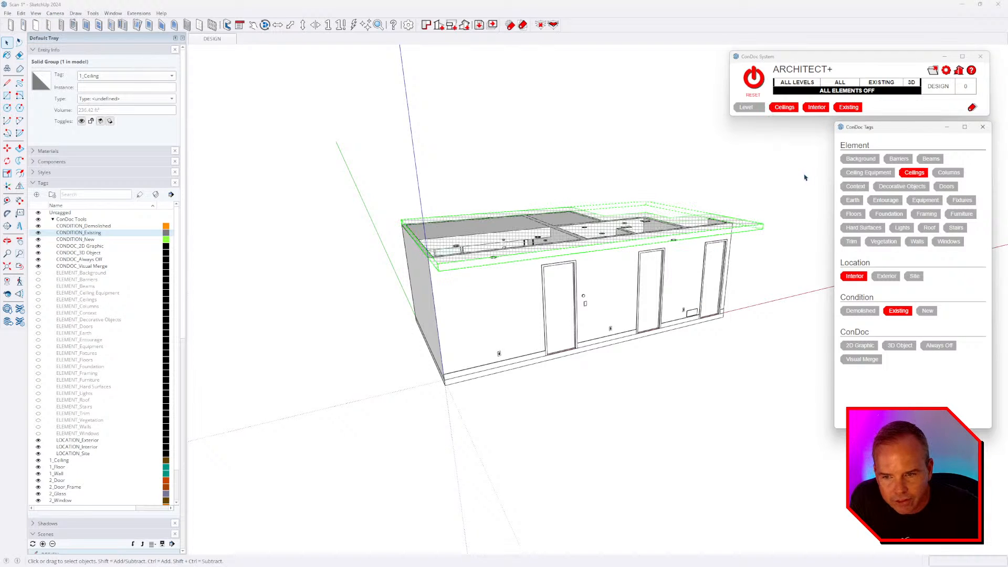
pyautogui.moveTo(697, 349); pyautogui.dragTo(677, 438, button='middle')
pyautogui.click(503, 238)
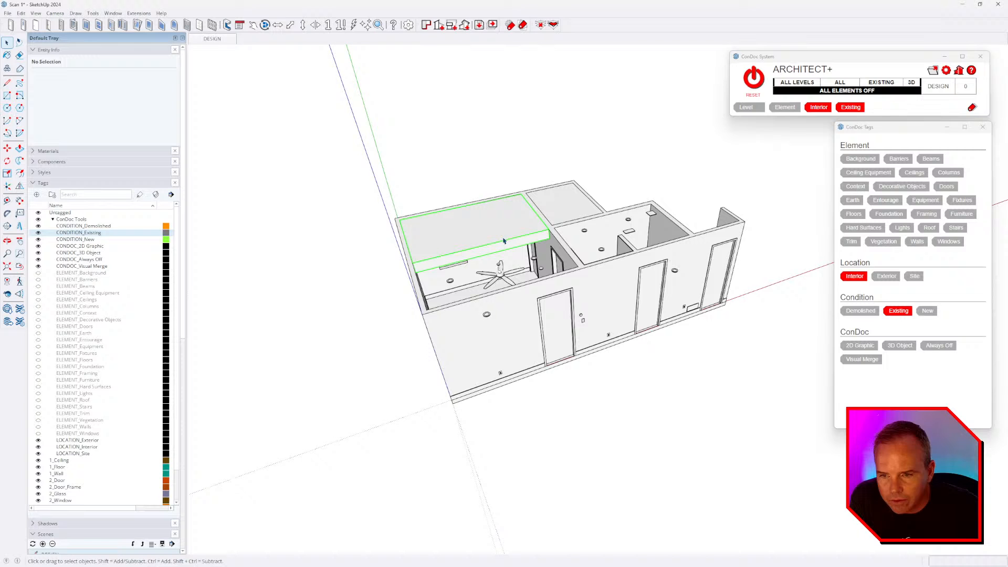
pyautogui.keyDown('shift'); pyautogui.click(569, 210); pyautogui.keyUp('shift')
pyautogui.click(915, 172)
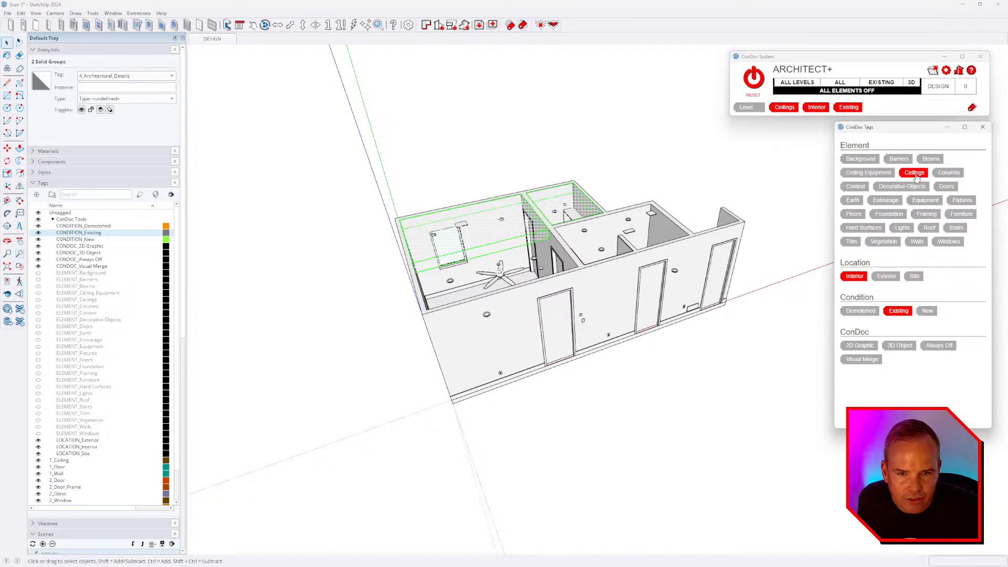
# - Tag the wall group as Walls and the floor slab as Floors
pyautogui.moveTo(651, 325); pyautogui.dragTo(515, 328, button='middle')
pyautogui.click(515, 329)
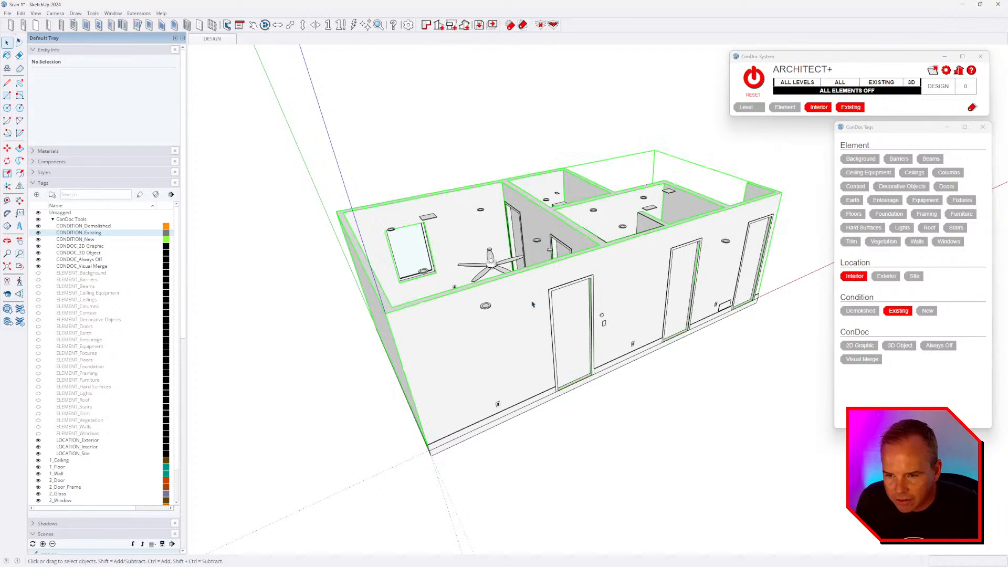
pyautogui.click(916, 242)
pyautogui.moveTo(739, 316); pyautogui.dragTo(701, 263, button='middle')
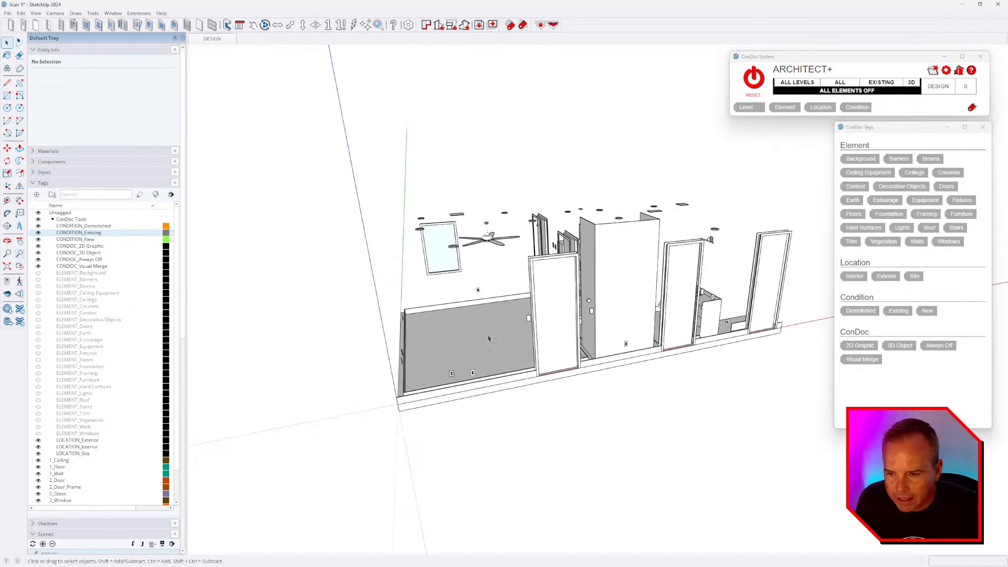
pyautogui.click(727, 340)
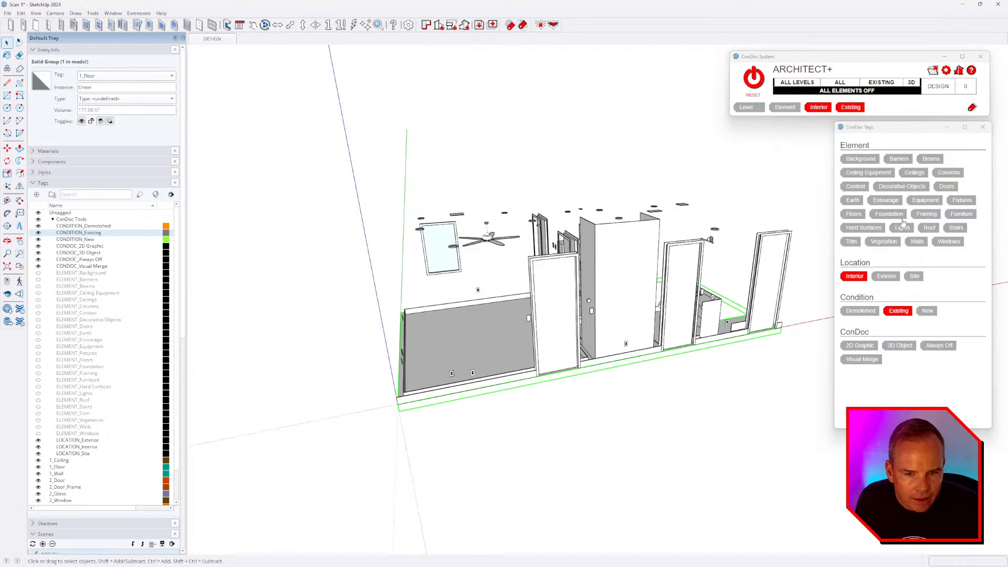
pyautogui.click(854, 215)
# - Orbit to the bathroom fixtures and select the toilet
pyautogui.moveTo(493, 315); pyautogui.dragTo(582, 331, button='middle')
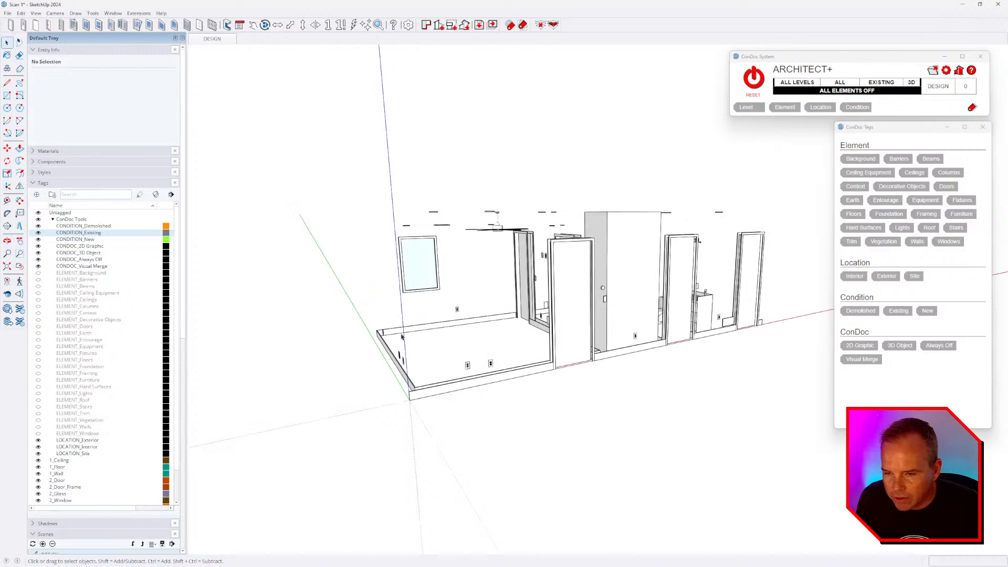
pyautogui.moveTo(402, 337); pyautogui.dragTo(481, 349, button='middle')
pyautogui.scroll(3, 482, 349)
pyautogui.click(545, 405)
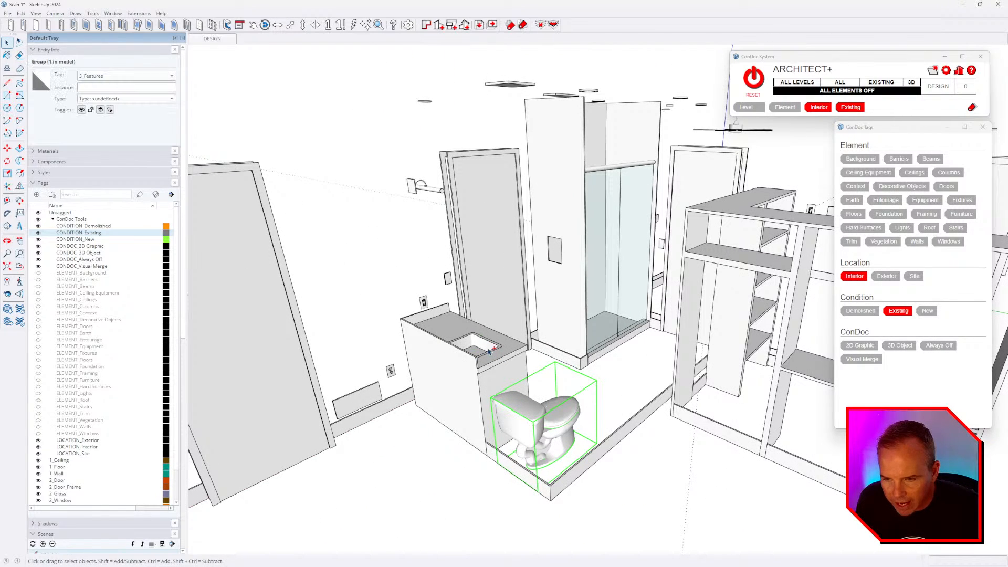
# - Tag the toilet, vanity and shelving unit as Fixtures
pyautogui.keyDown('shift'); pyautogui.click(472, 334); pyautogui.keyUp('shift')
pyautogui.keyDown('shift'); pyautogui.click(683, 263); pyautogui.keyUp('shift')
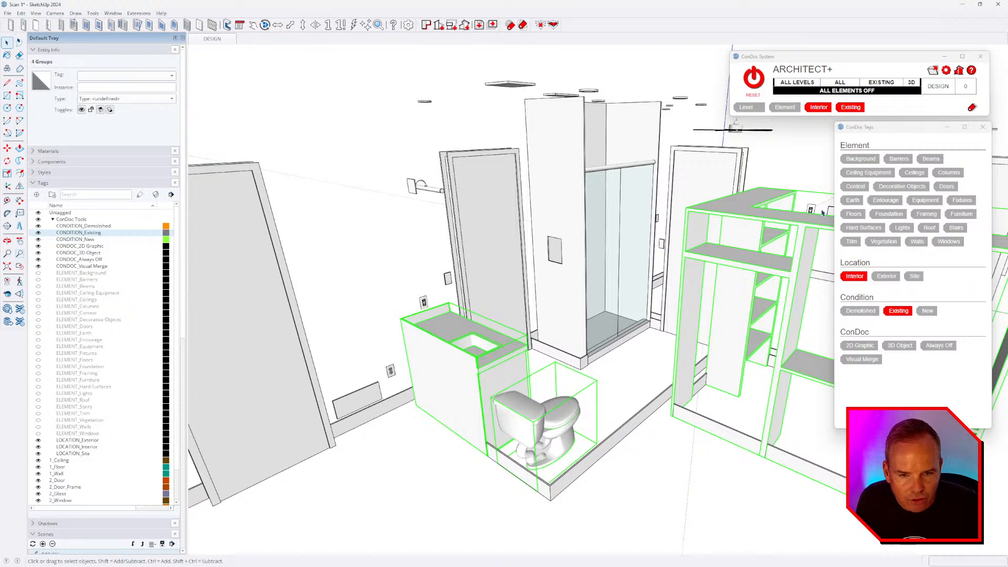
pyautogui.click(961, 200)
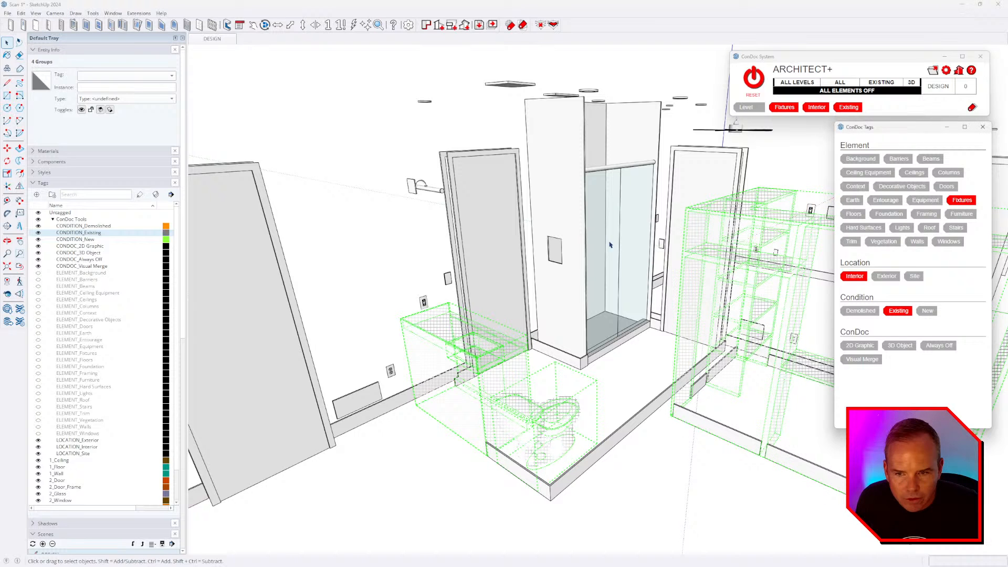
pyautogui.click(388, 225)
pyautogui.scroll(-3, 420, 229)
pyautogui.moveTo(627, 265); pyautogui.dragTo(640, 249, button='middle')
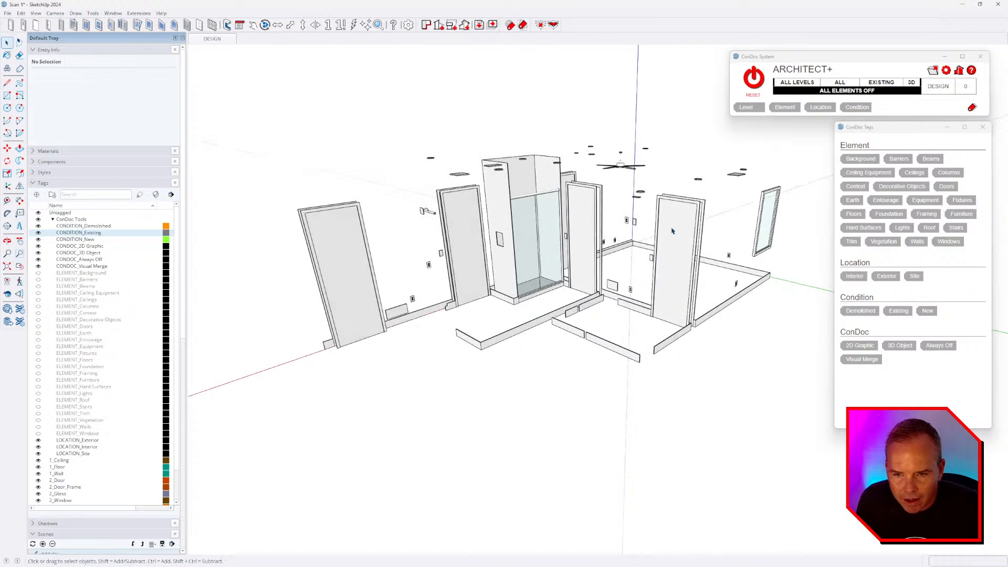
# - Tag the five doors as Doors
pyautogui.click(672, 231)
pyautogui.keyDown('shift'); pyautogui.click(578, 237); pyautogui.keyUp('shift')
pyautogui.scroll(3, 525, 236)
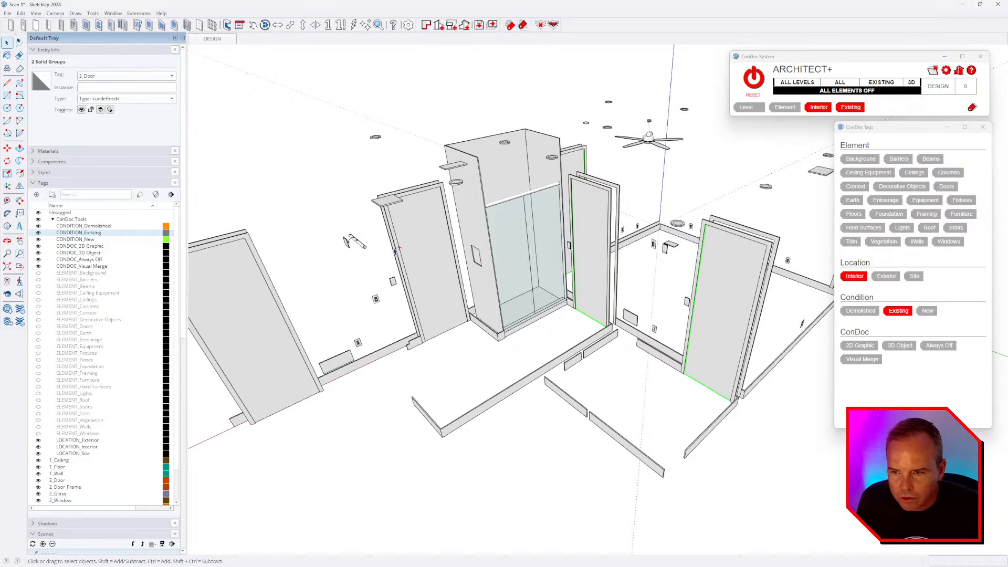
pyautogui.keyDown('ctrl'); pyautogui.click(409, 255); pyautogui.keyUp('ctrl')
pyautogui.keyDown('ctrl'); pyautogui.click(257, 311); pyautogui.keyUp('ctrl')
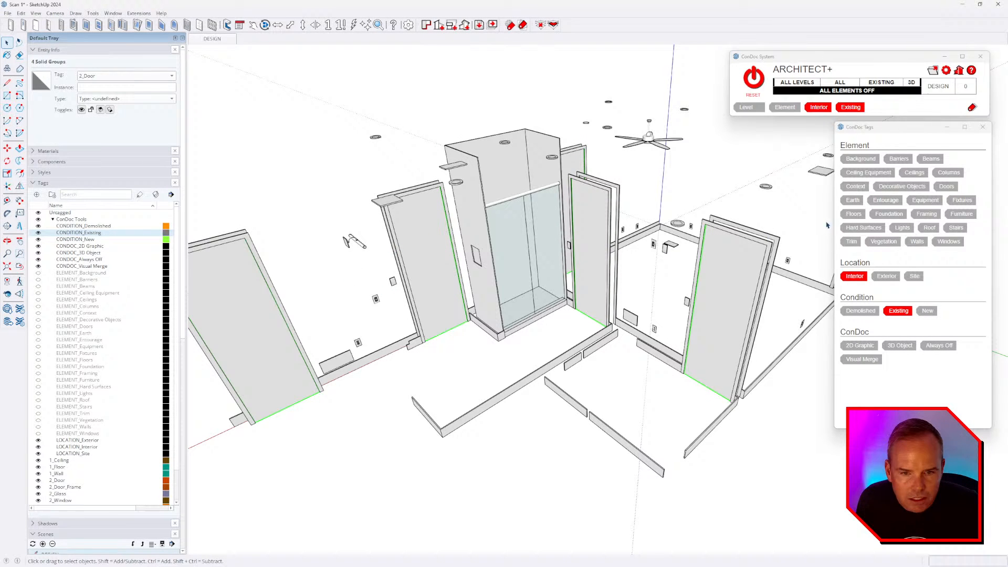
pyautogui.click(938, 187)
# - Select the door frames and floor-level walls and tag them as Trim
pyautogui.scroll(-3, 571, 294)
pyautogui.scroll(1, 571, 294)
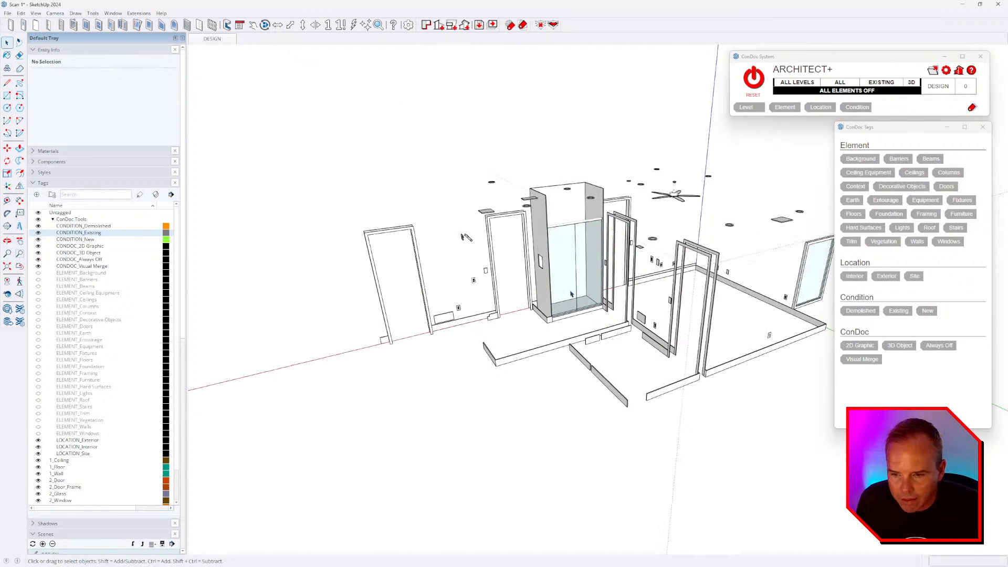
pyautogui.scroll(4, 669, 399)
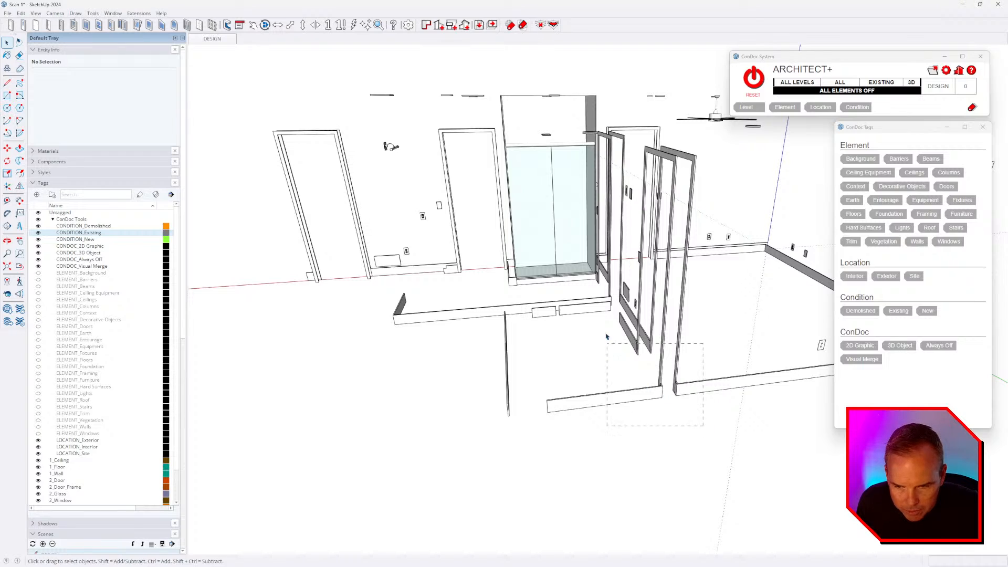
pyautogui.moveTo(607, 336); pyautogui.dragTo(606, 341)
pyautogui.keyDown('ctrl'); pyautogui.click(426, 308); pyautogui.keyUp('ctrl')
pyautogui.keyDown('ctrl'); pyautogui.click(359, 183); pyautogui.keyUp('ctrl')
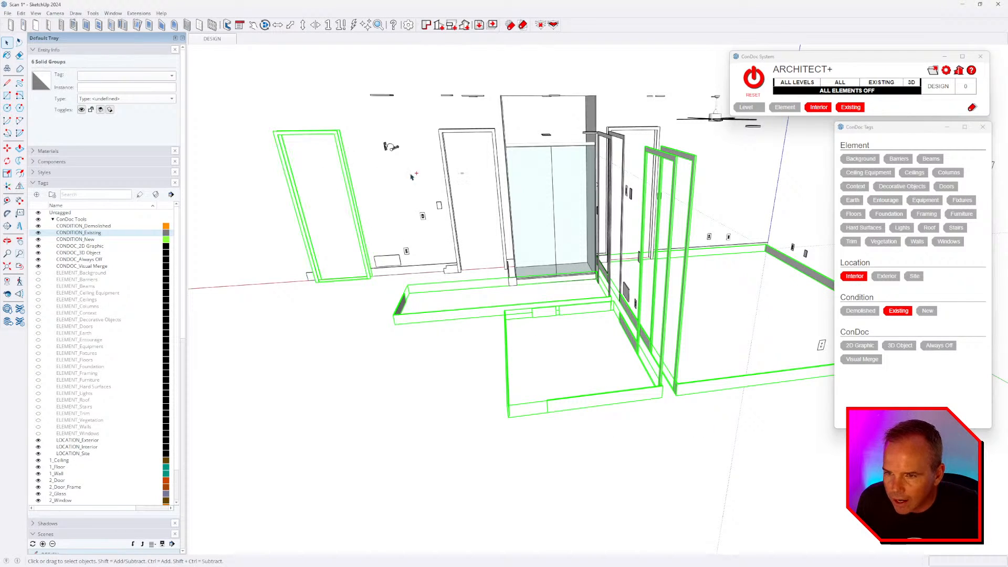
pyautogui.keyDown('ctrl'); pyautogui.click(498, 189); pyautogui.keyUp('ctrl')
pyautogui.moveTo(558, 201); pyautogui.dragTo(730, 264, button='middle')
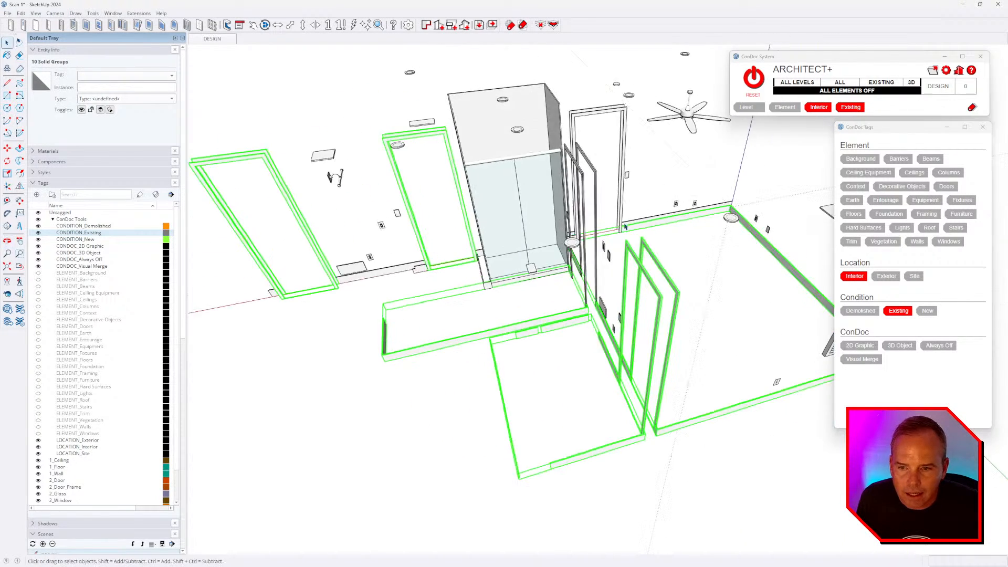
pyautogui.scroll(4, 580, 152)
pyautogui.keyDown('ctrl'); pyautogui.moveTo(575, 148); pyautogui.dragTo(554, 172); pyautogui.keyUp('ctrl')
pyautogui.keyDown('ctrl'); pyautogui.moveTo(632, 115); pyautogui.dragTo(568, 121); pyautogui.keyUp('ctrl')
pyautogui.scroll(-2, 666, 270)
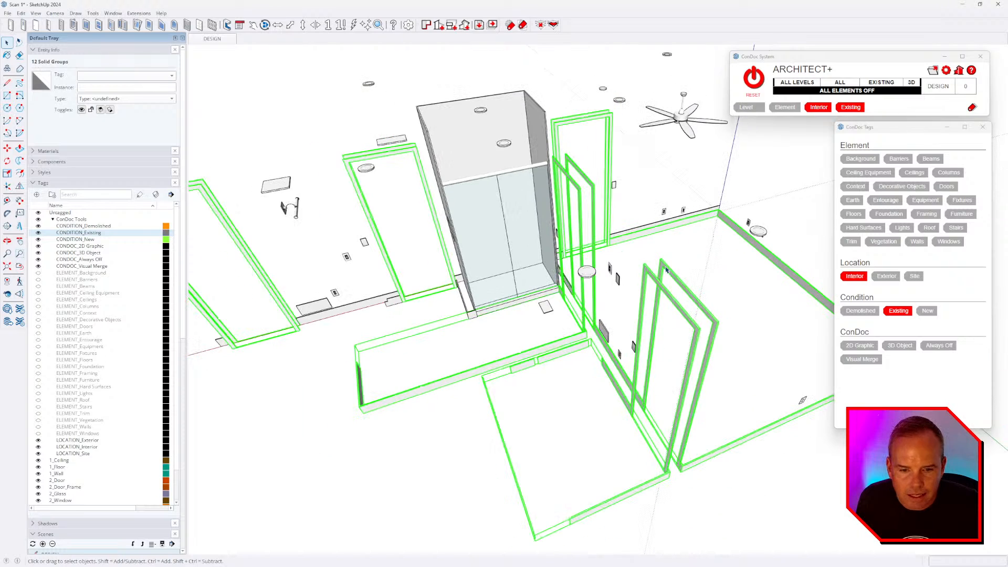
pyautogui.click(851, 242)
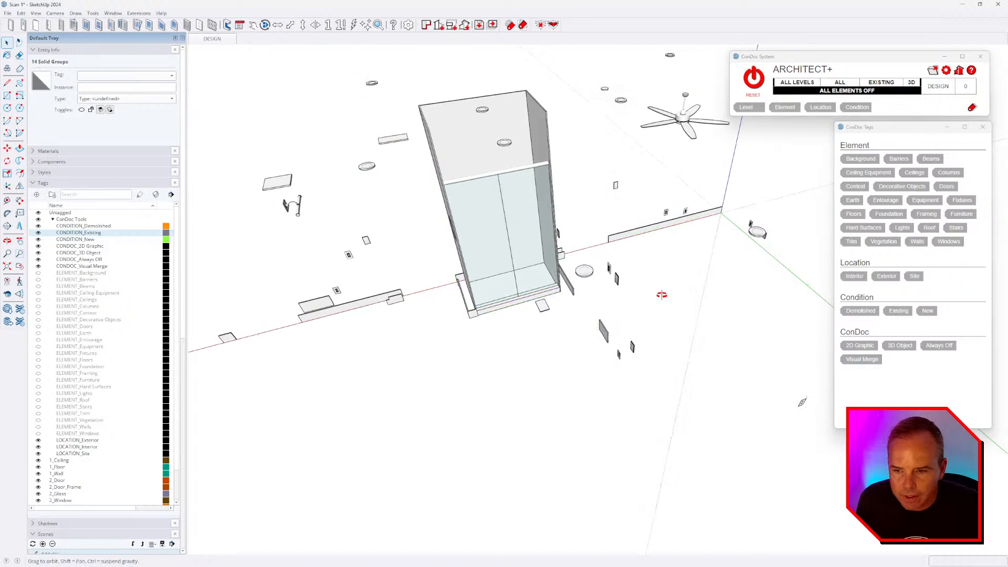
pyautogui.moveTo(336, 295); pyautogui.dragTo(382, 236, button='middle')
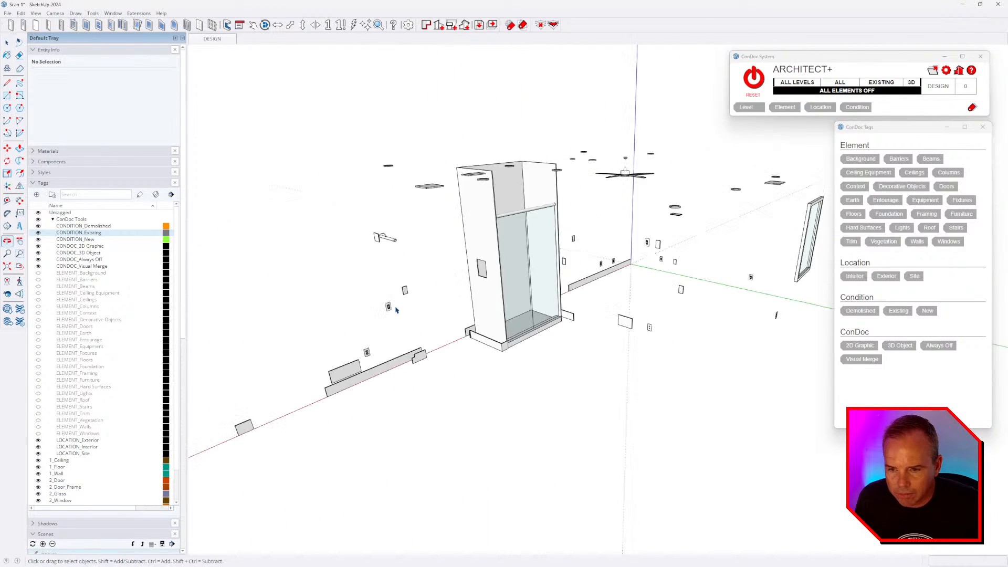
# - Tag the shower base, glass panels and top rail as Fixtures and the shower surround as Trim
pyautogui.scroll(3, 509, 305)
pyautogui.scroll(2, 520, 336)
pyautogui.click(529, 357)
pyautogui.keyDown('ctrl'); pyautogui.click(550, 118); pyautogui.keyUp('ctrl')
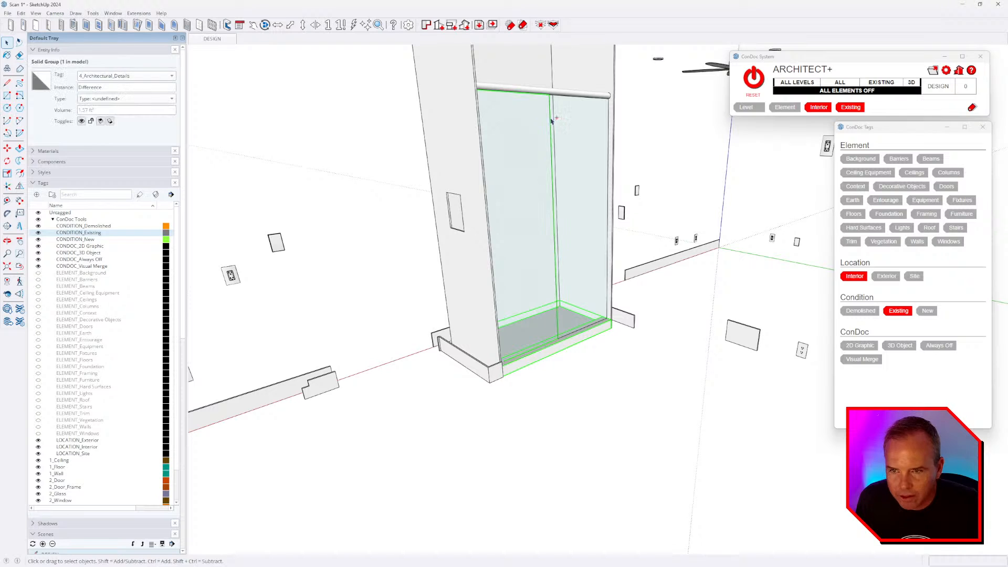
pyautogui.keyDown('ctrl'); pyautogui.click(560, 96); pyautogui.keyUp('ctrl')
pyautogui.keyDown('ctrl'); pyautogui.click(578, 117); pyautogui.keyUp('ctrl')
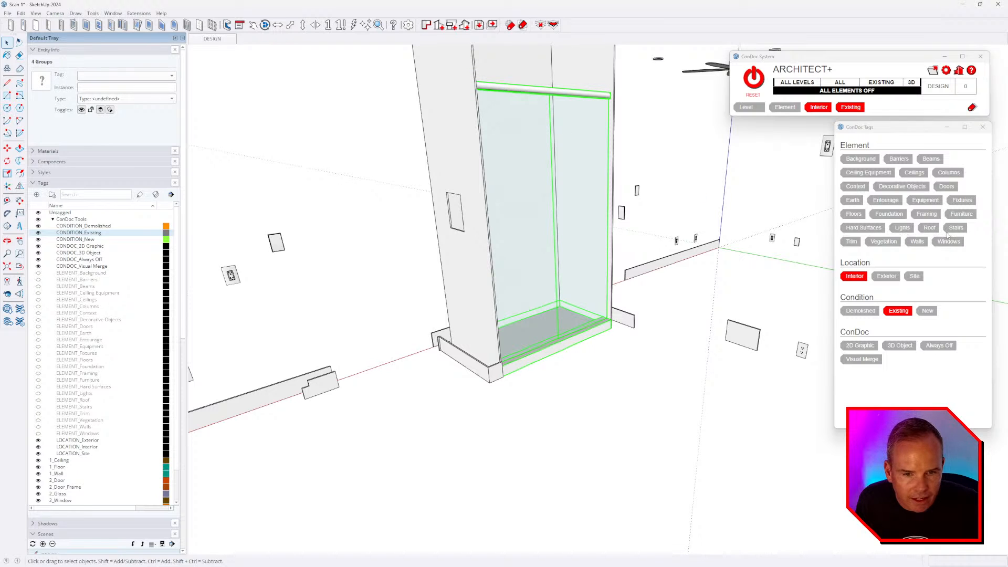
pyautogui.click(962, 202)
pyautogui.moveTo(643, 401); pyautogui.dragTo(494, 333, button='middle')
pyautogui.click(549, 221)
pyautogui.click(846, 242)
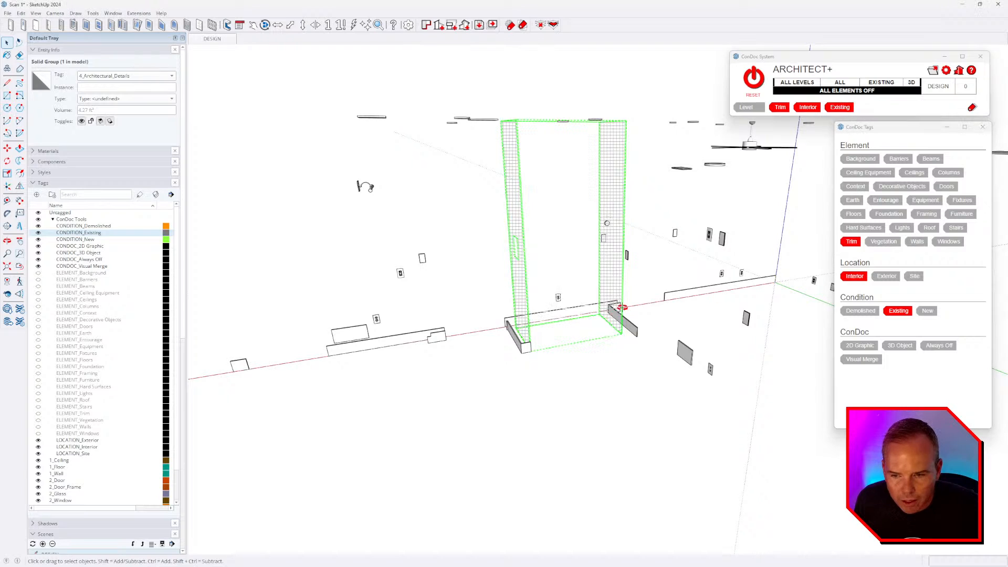
# - Gather the baseboard strips and small trim pieces around the floor as Trim, then deselect
pyautogui.moveTo(622, 307); pyautogui.dragTo(515, 380, button='middle')
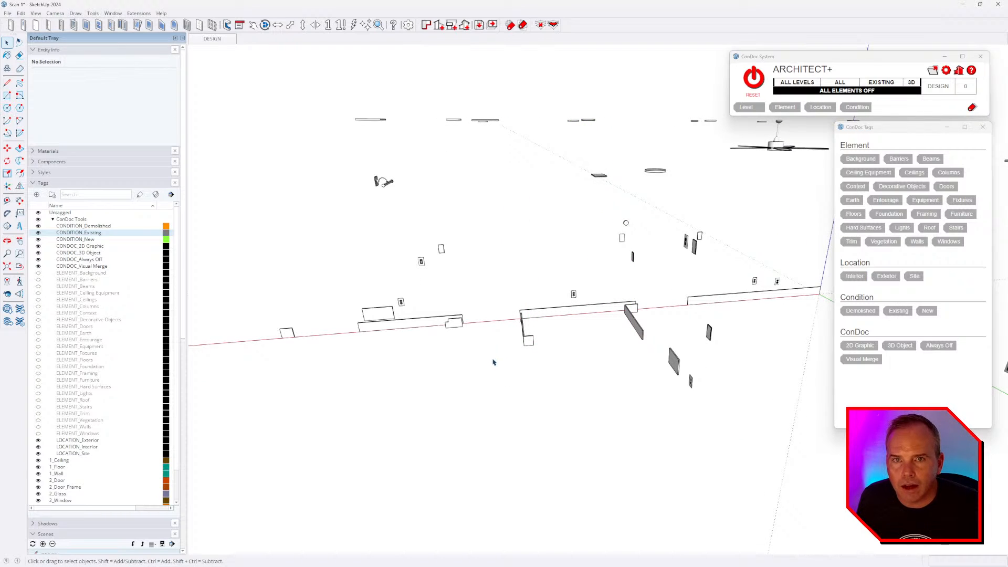
pyautogui.moveTo(435, 381); pyautogui.dragTo(521, 310, button='middle')
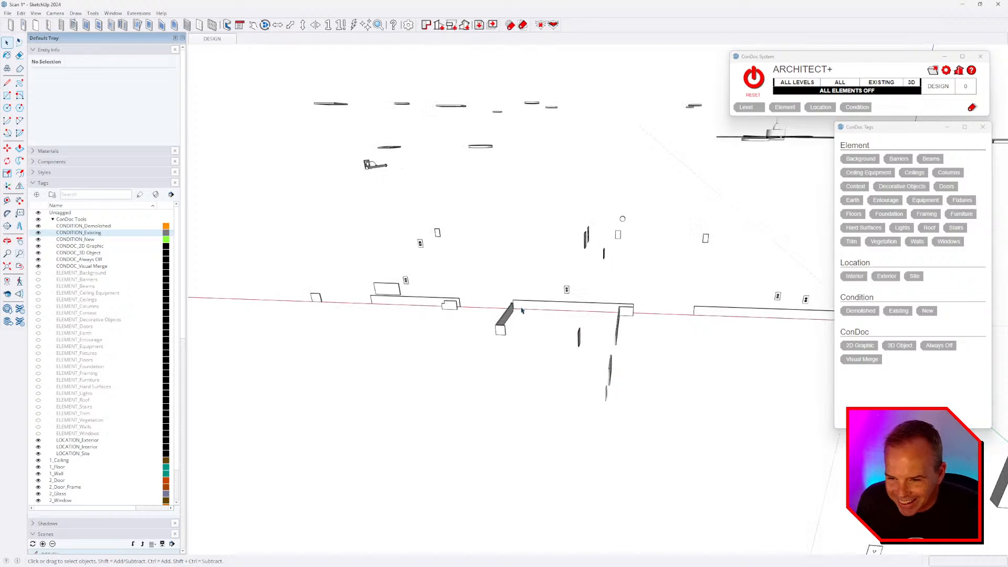
pyautogui.moveTo(528, 301); pyautogui.dragTo(430, 345)
pyautogui.scroll(2, 393, 304)
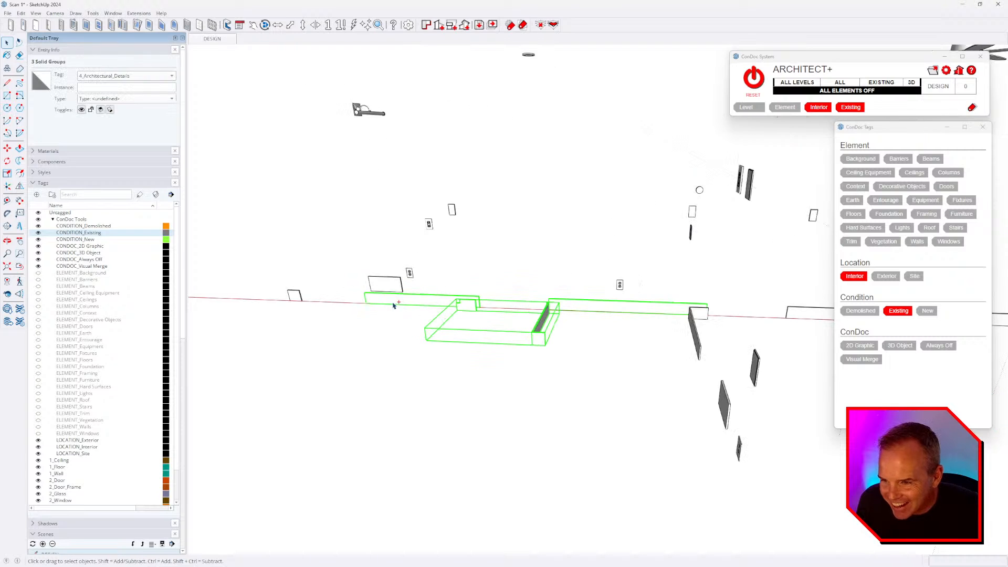
pyautogui.keyDown('shift'); pyautogui.click(301, 297); pyautogui.keyUp('shift')
pyautogui.scroll(-3, 303, 298)
pyautogui.scroll(-2, 302, 297)
pyautogui.scroll(3, 577, 325)
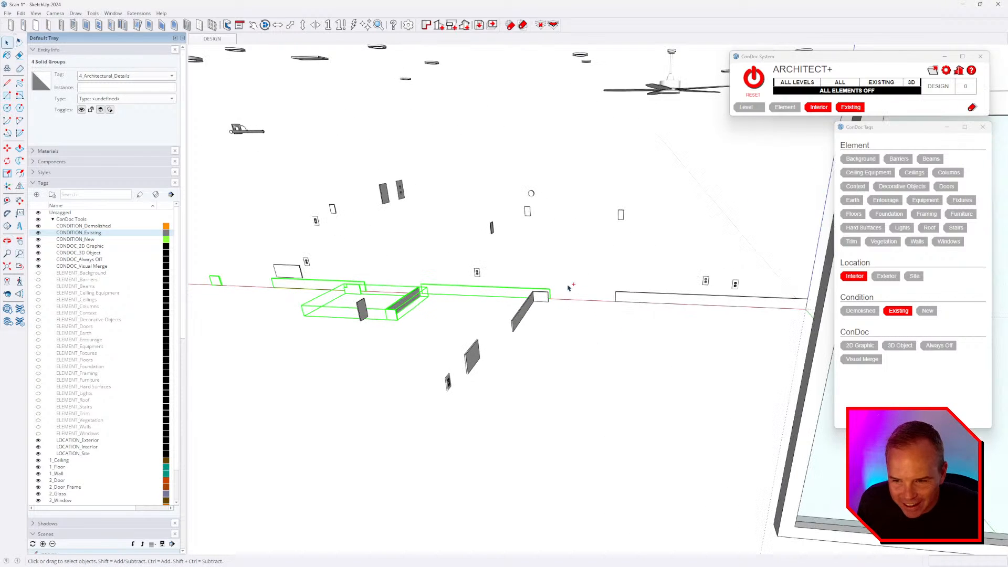
pyautogui.keyDown('shift'); pyautogui.click(536, 314); pyautogui.keyUp('shift')
pyautogui.moveTo(562, 326); pyautogui.dragTo(769, 320, button='middle')
pyautogui.keyDown('shift'); pyautogui.click(689, 270); pyautogui.keyUp('shift')
pyautogui.scroll(-2, 701, 324)
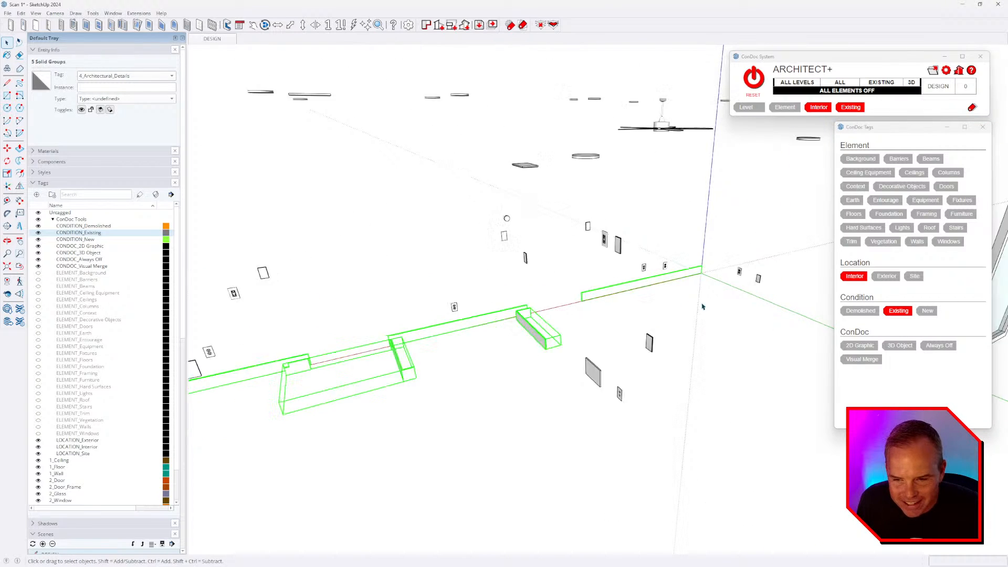
pyautogui.moveTo(556, 321); pyautogui.dragTo(708, 324, button='middle')
pyautogui.moveTo(482, 345); pyautogui.dragTo(813, 315, button='middle')
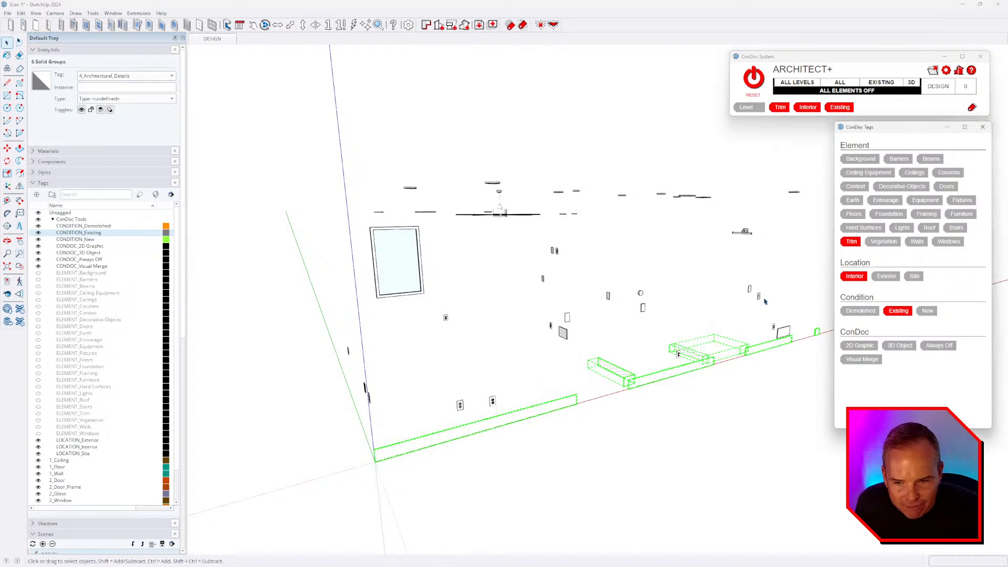
pyautogui.click(667, 425)
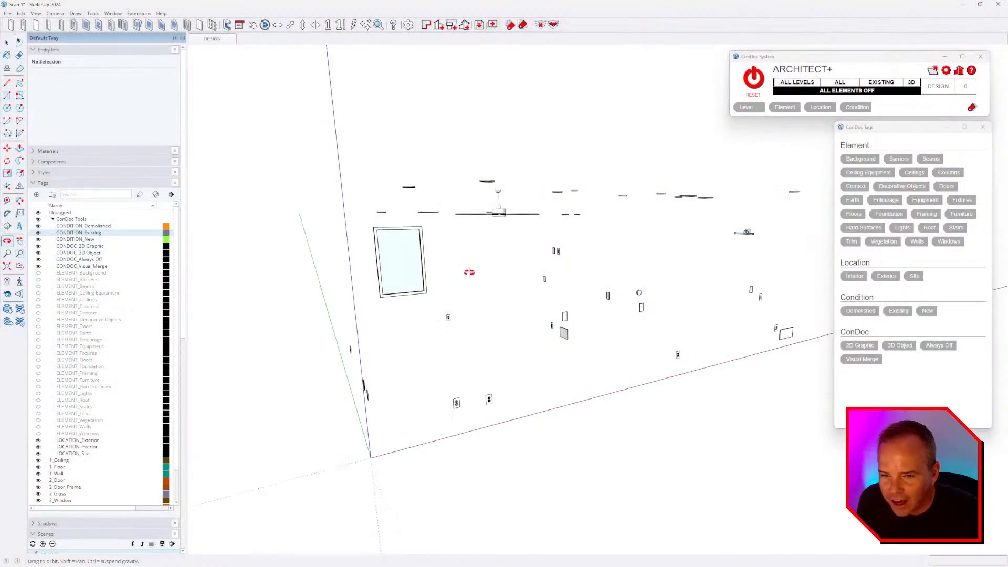
# - Tag the scanned window as Windows and the ceiling fan as Ceiling Equipment
pyautogui.hotkey('ctrl', 'a')
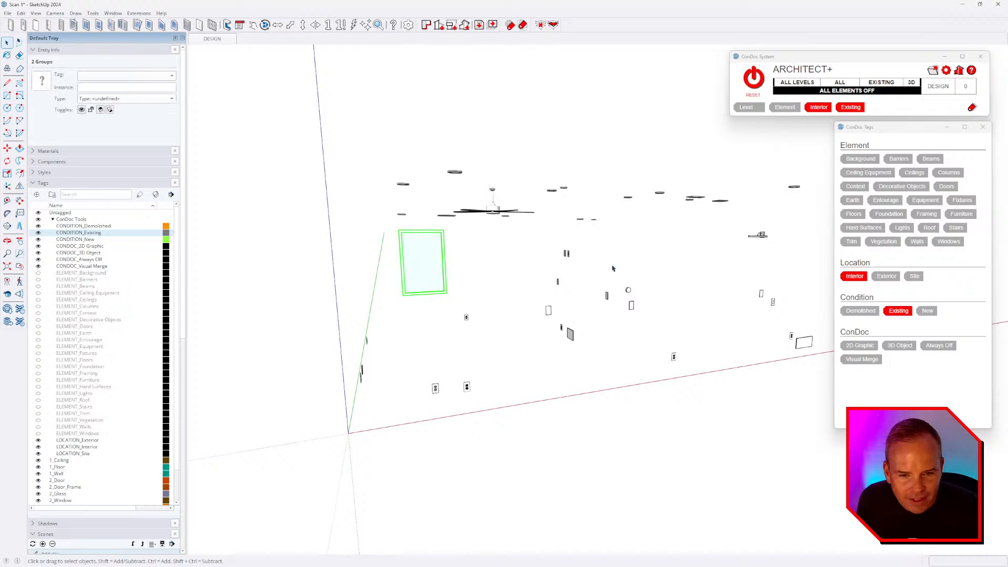
pyautogui.click(956, 248)
pyautogui.scroll(-2, 570, 399)
pyautogui.moveTo(569, 399); pyautogui.dragTo(495, 303, button='middle')
pyautogui.scroll(3, 473, 235)
pyautogui.moveTo(473, 225); pyautogui.dragTo(471, 250, button='middle')
pyautogui.click(471, 248)
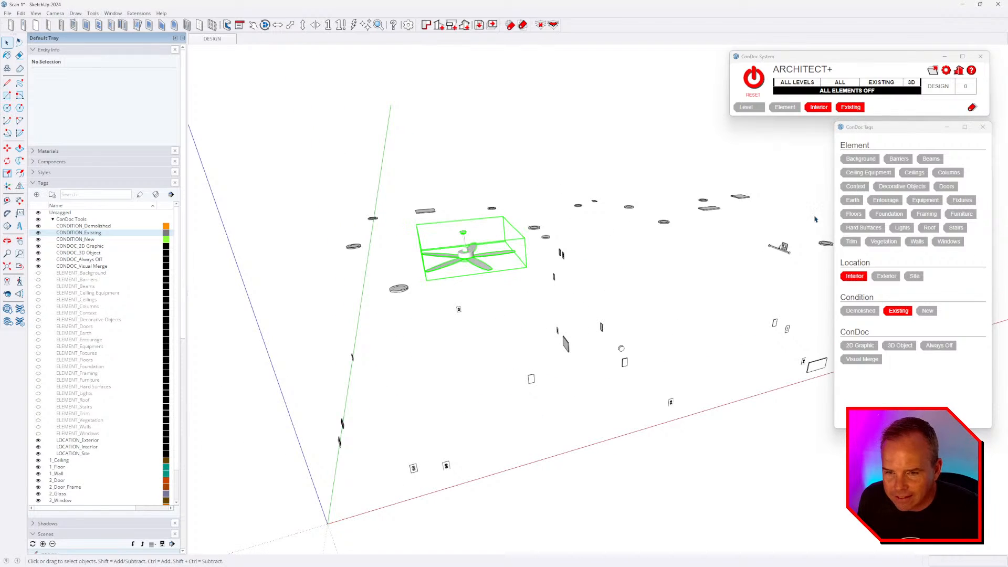
pyautogui.click(868, 172)
# - Tag three ceiling panels as Ceiling Equipment
pyautogui.moveTo(546, 315); pyautogui.dragTo(561, 272, button='middle')
pyautogui.click(716, 215)
pyautogui.keyDown('ctrl'); pyautogui.click(756, 189); pyautogui.keyUp('ctrl')
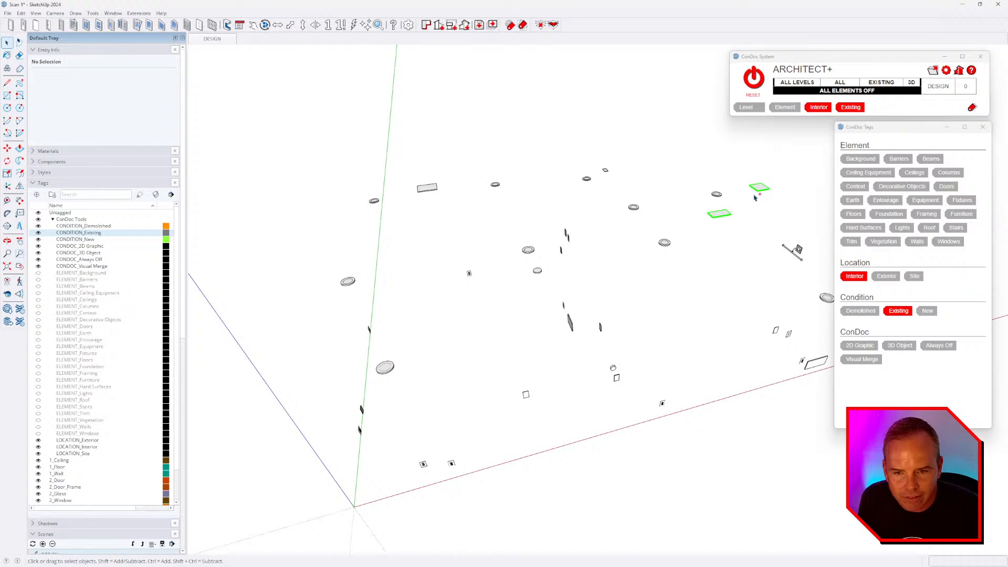
pyautogui.keyDown('ctrl'); pyautogui.click(435, 189); pyautogui.keyUp('ctrl')
pyautogui.scroll(-2, 465, 197)
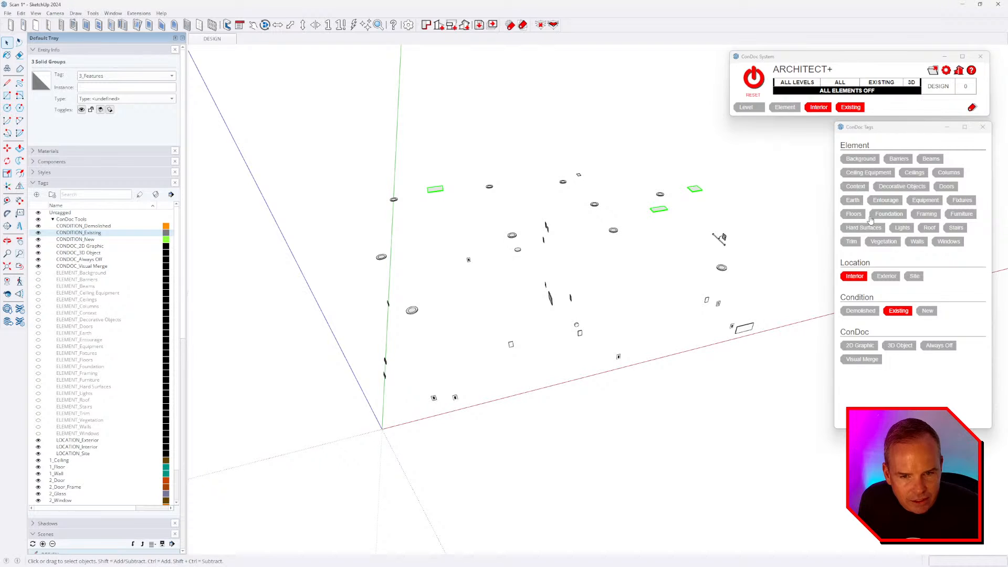
pyautogui.click(878, 173)
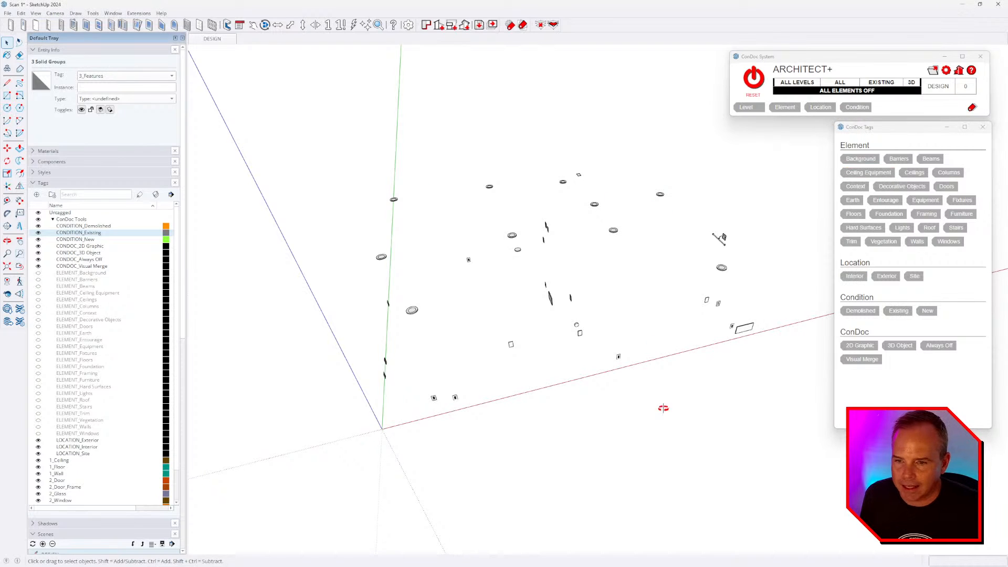
# - Box-select the strips along the ceiling line and tag them as Walls
pyautogui.moveTo(659, 407); pyautogui.dragTo(603, 259, button='middle')
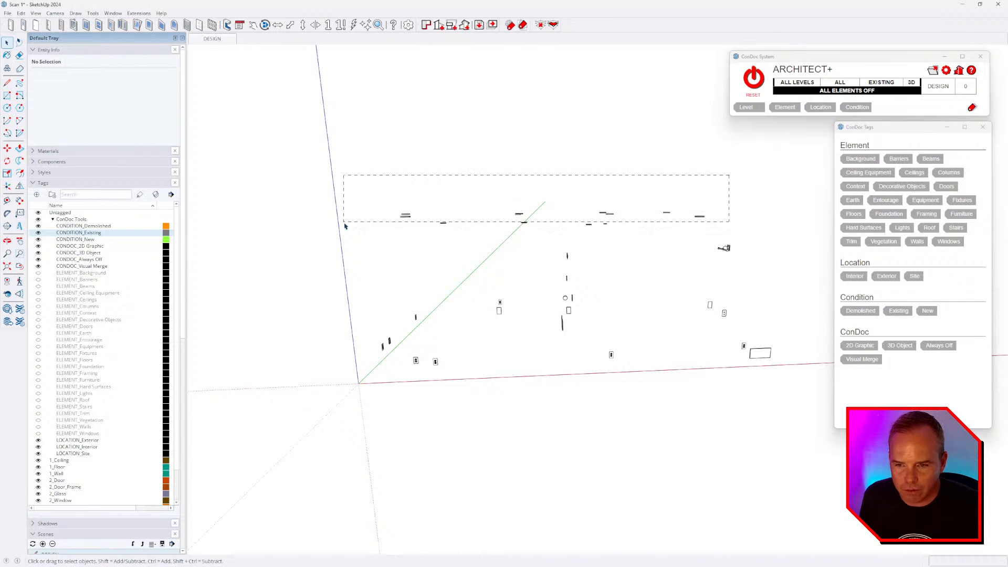
pyautogui.moveTo(345, 226); pyautogui.dragTo(344, 225)
pyautogui.moveTo(654, 355); pyautogui.dragTo(842, 225, button='middle')
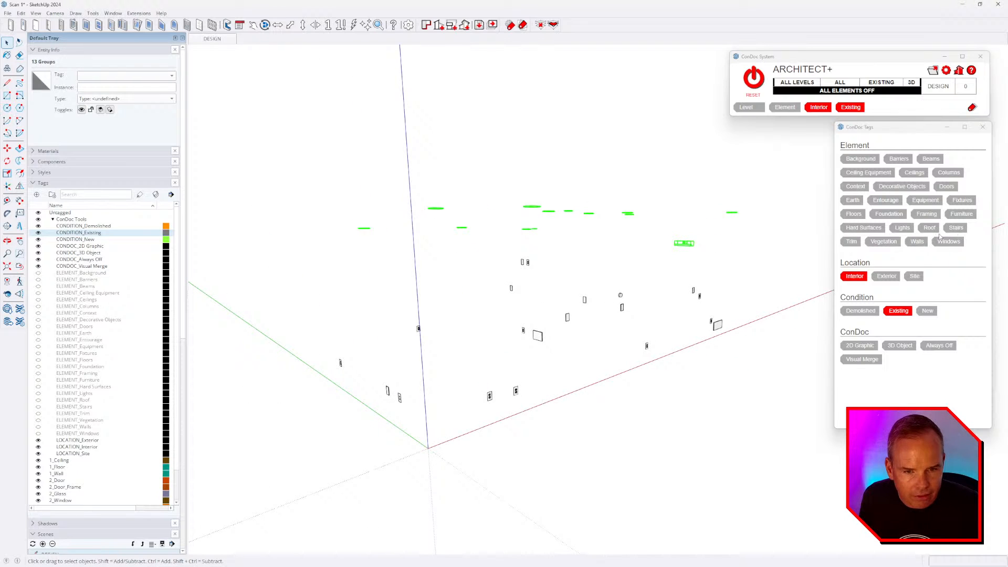
pyautogui.click(913, 241)
# - Box-select all remaining small scan pieces and tag them as Trim
pyautogui.moveTo(681, 380); pyautogui.dragTo(581, 352, button='middle')
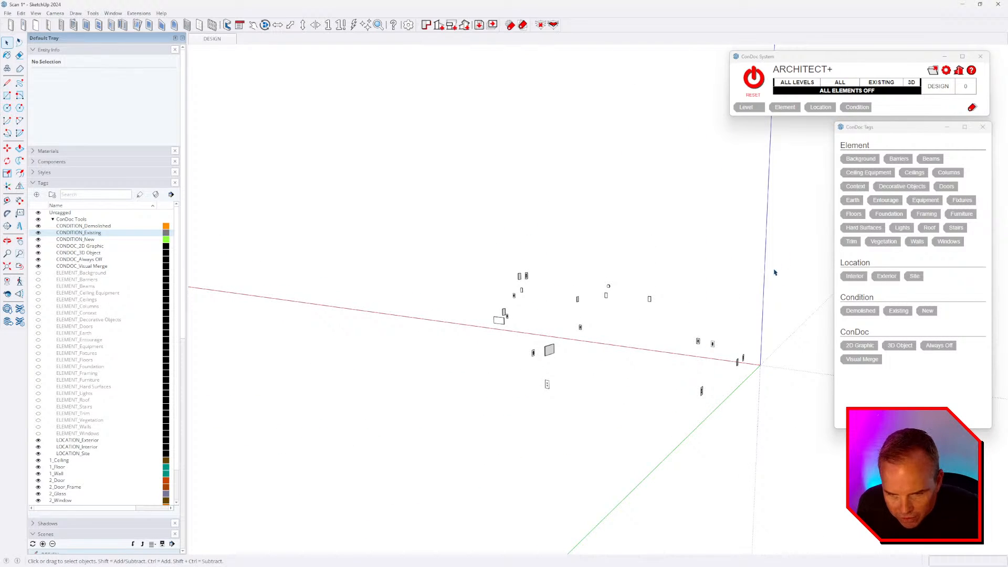
pyautogui.moveTo(774, 269); pyautogui.dragTo(376, 457)
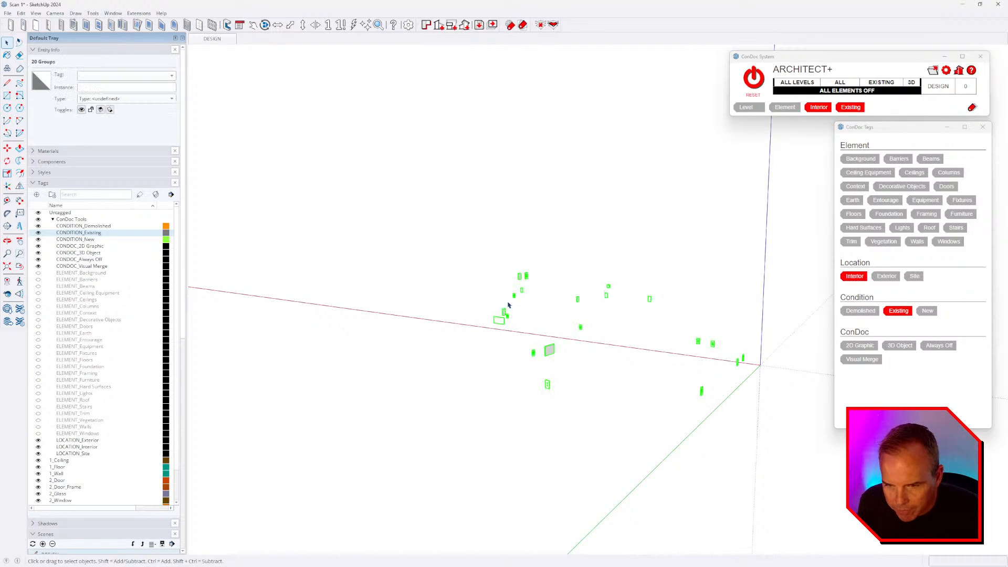
pyautogui.click(851, 242)
pyautogui.click(729, 254)
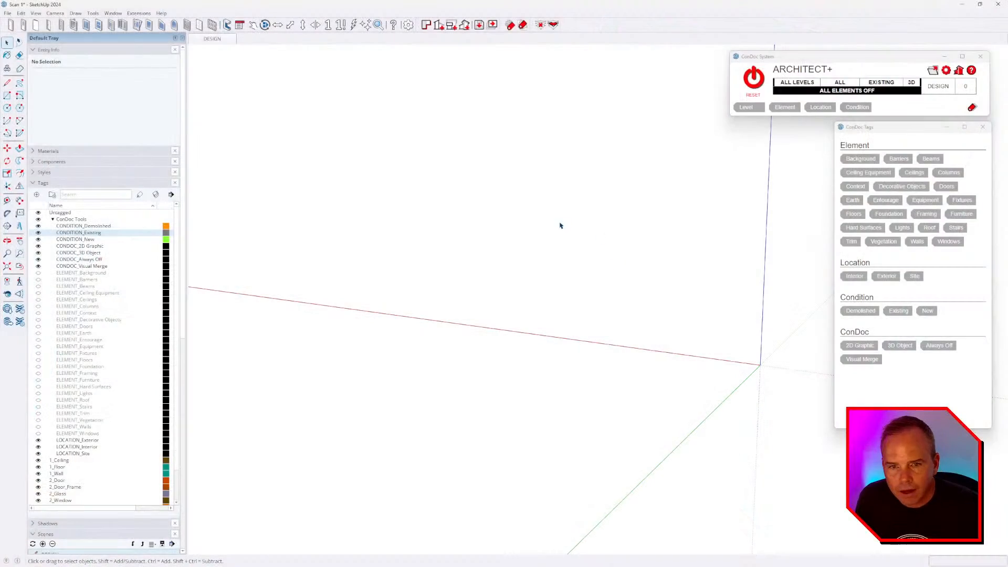
# - Use ConDoc RESET to turn all elements back on and orbit around the house
pyautogui.moveTo(560, 225); pyautogui.dragTo(561, 250, button='middle')
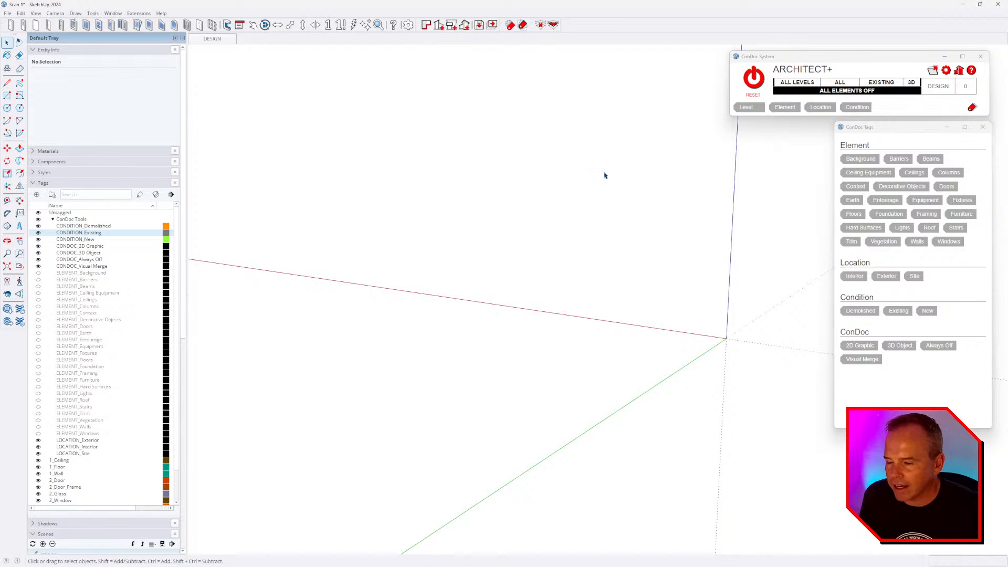
pyautogui.click(754, 78)
pyautogui.moveTo(742, 288); pyautogui.dragTo(564, 297, button='middle')
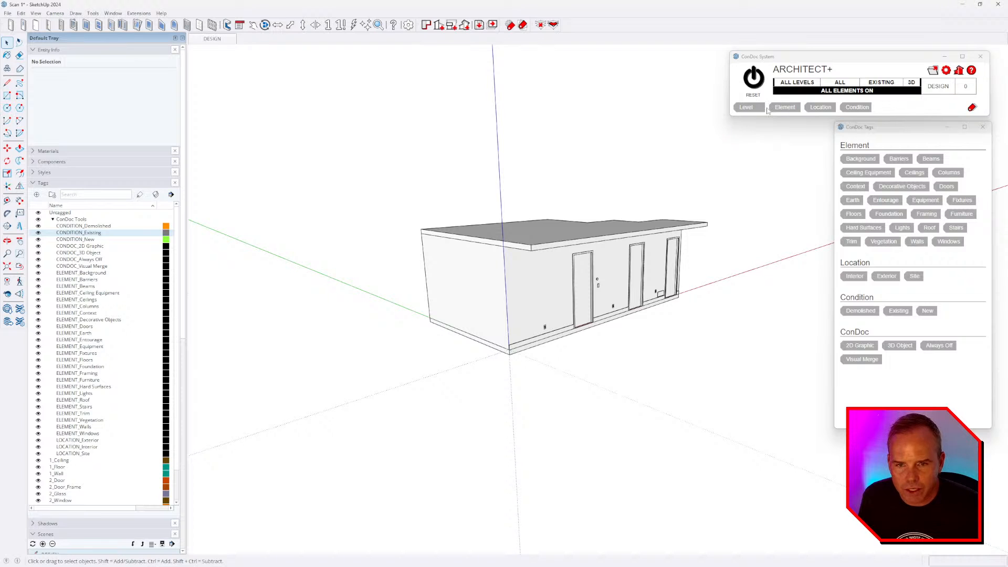
pyautogui.moveTo(649, 314); pyautogui.dragTo(533, 314, button='middle')
# - Check the tags on the ceiling, middle door and walls, then clear the selection
pyautogui.scroll(3, 650, 344)
pyautogui.click(524, 227)
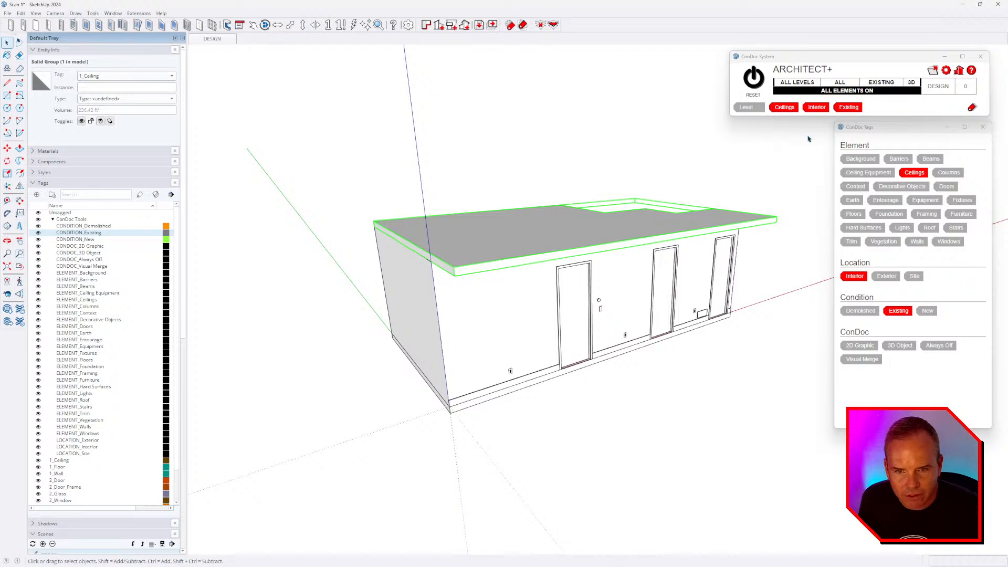
pyautogui.click(660, 266)
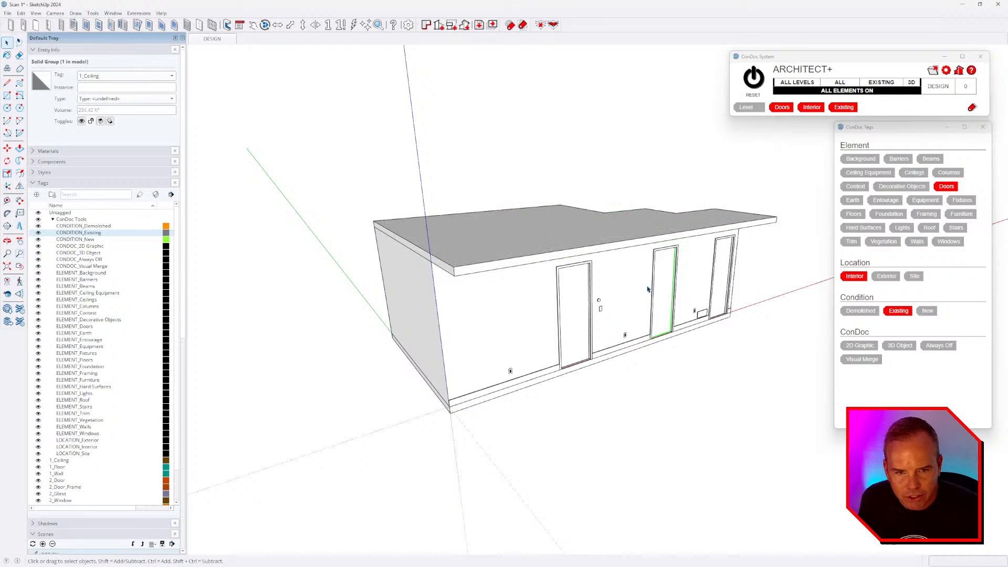
pyautogui.click(623, 301)
pyautogui.click(499, 215)
pyautogui.click(627, 286)
pyautogui.click(567, 397)
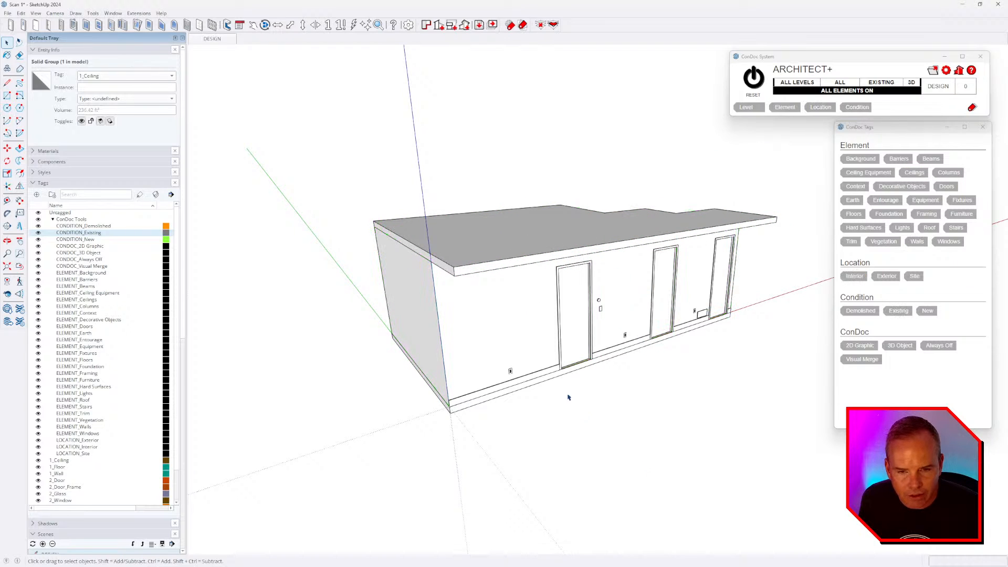
pyautogui.moveTo(504, 342); pyautogui.dragTo(446, 265, button='middle')
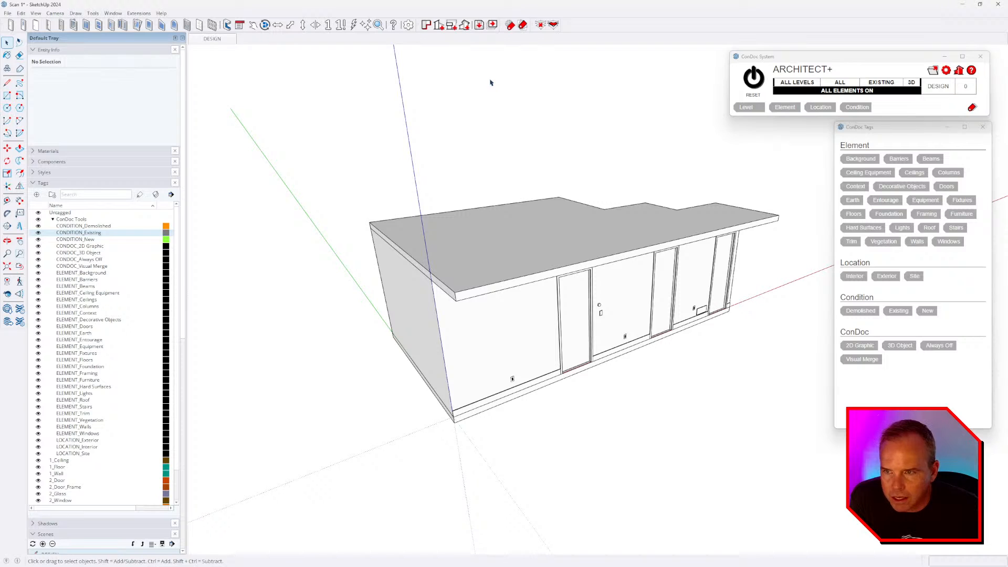
# - Save a one-level ConDoc project setup and create the Existing Conditions Plan scenes (Light, Heavy, Hatch A)
pyautogui.click(426, 25)
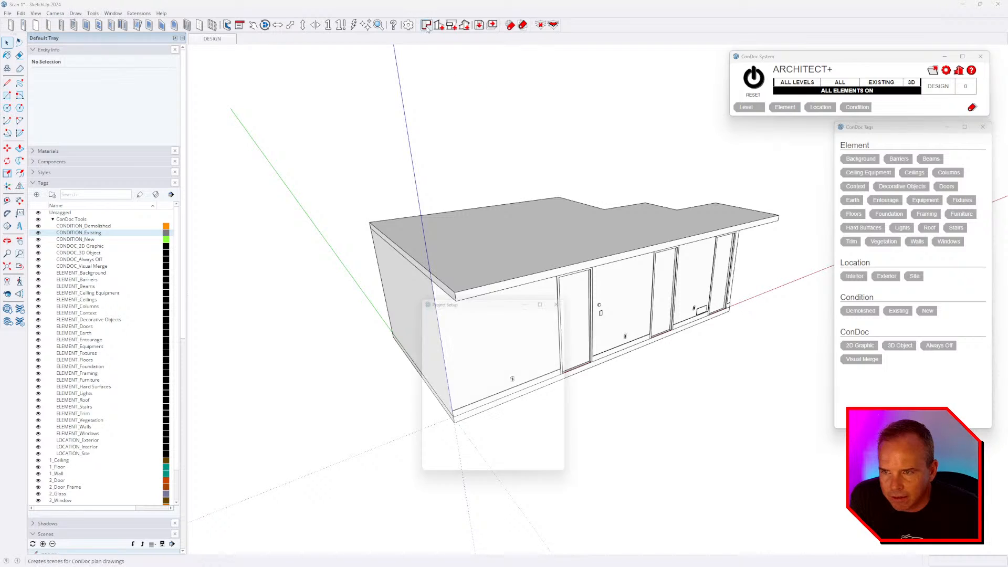
pyautogui.moveTo(489, 298); pyautogui.dragTo(520, 106)
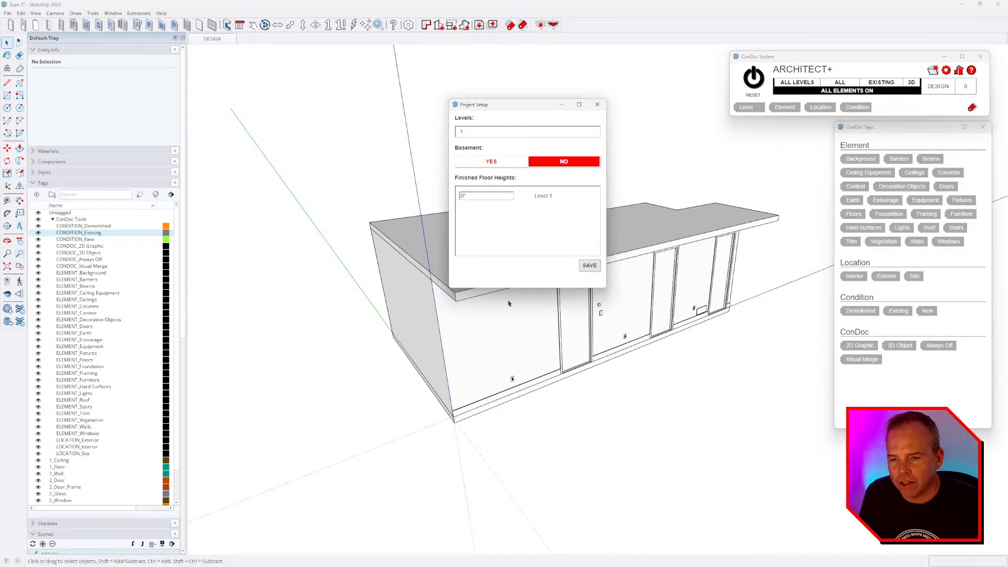
pyautogui.click(589, 265)
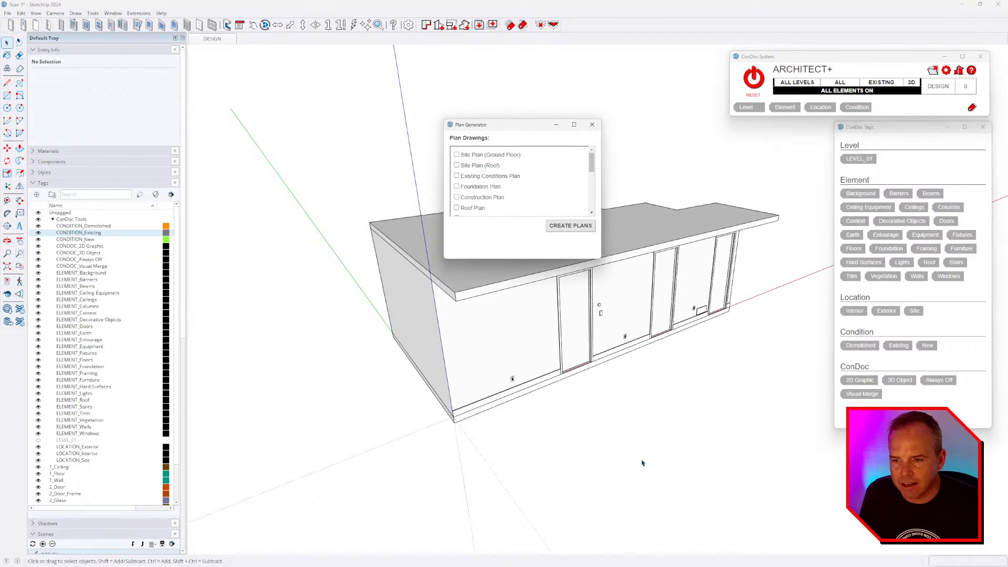
pyautogui.moveTo(612, 432); pyautogui.dragTo(610, 430, button='middle')
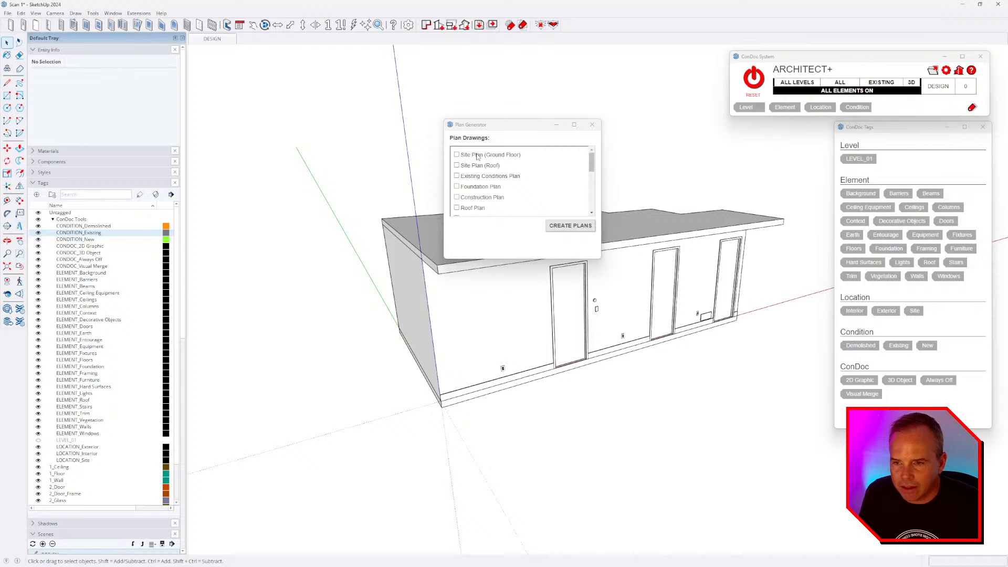
pyautogui.click(486, 176)
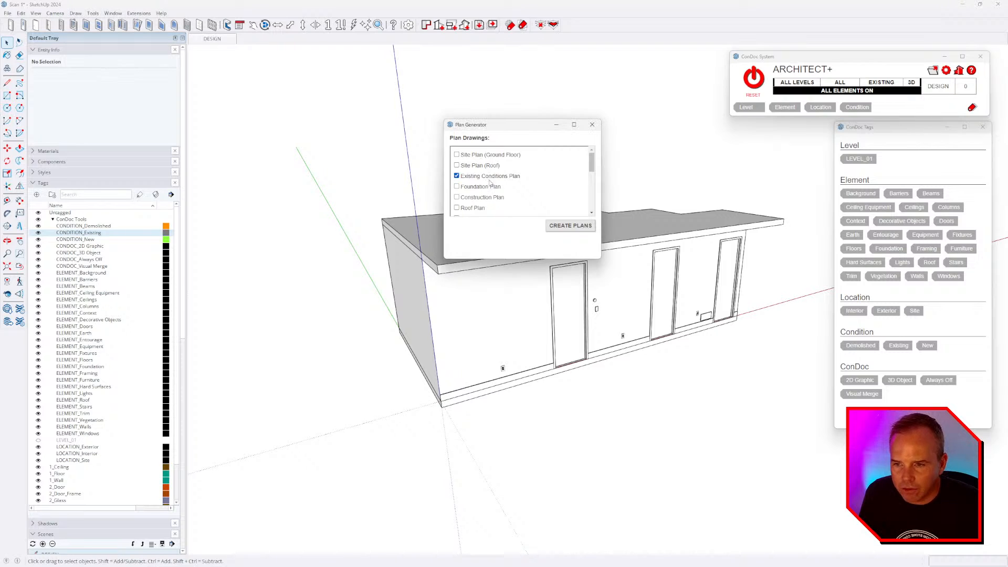
pyautogui.click(566, 227)
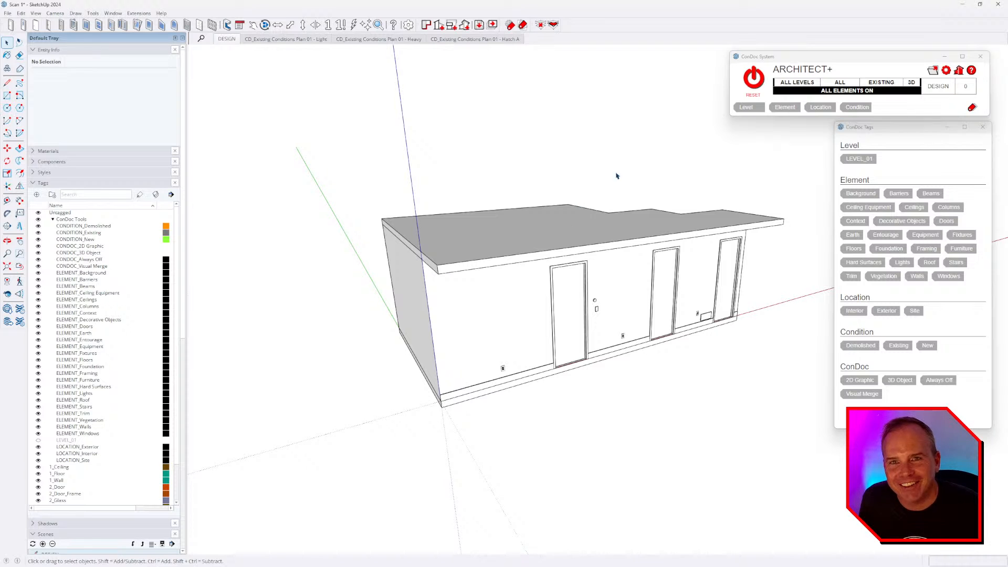
pyautogui.moveTo(645, 262)
pyautogui.mouseDown(button='middle')
pyautogui.moveTo(655, 272)
pyautogui.moveTo(697, 261)
pyautogui.moveTo(566, 283)
pyautogui.moveTo(561, 296)
pyautogui.mouseUp(button='middle')
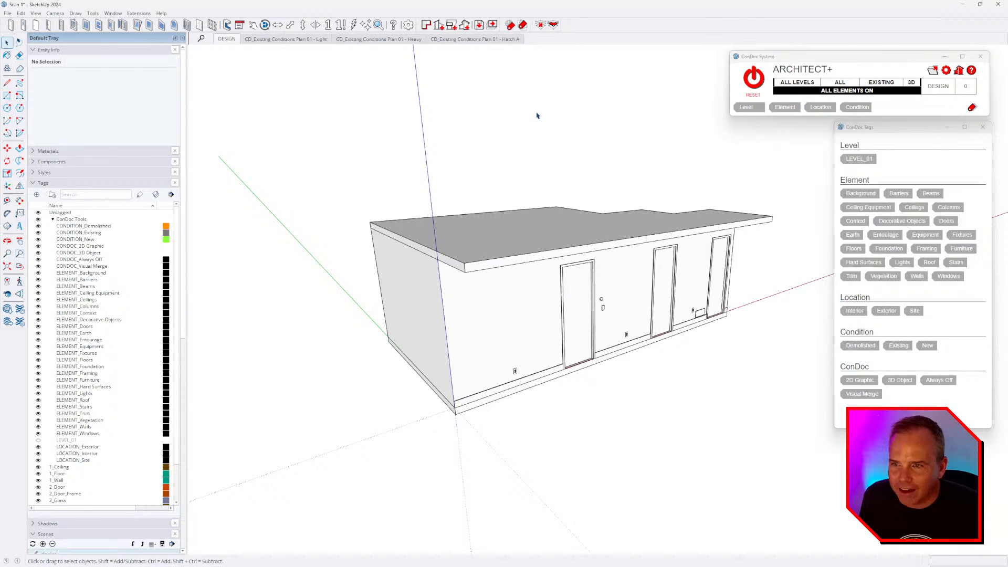
pyautogui.click(299, 40)
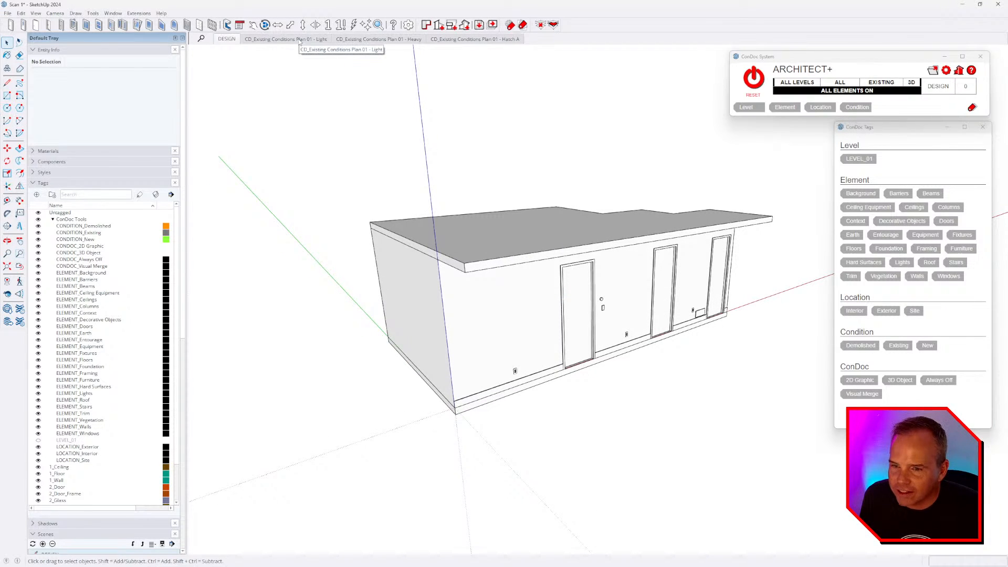
pyautogui.click(477, 40)
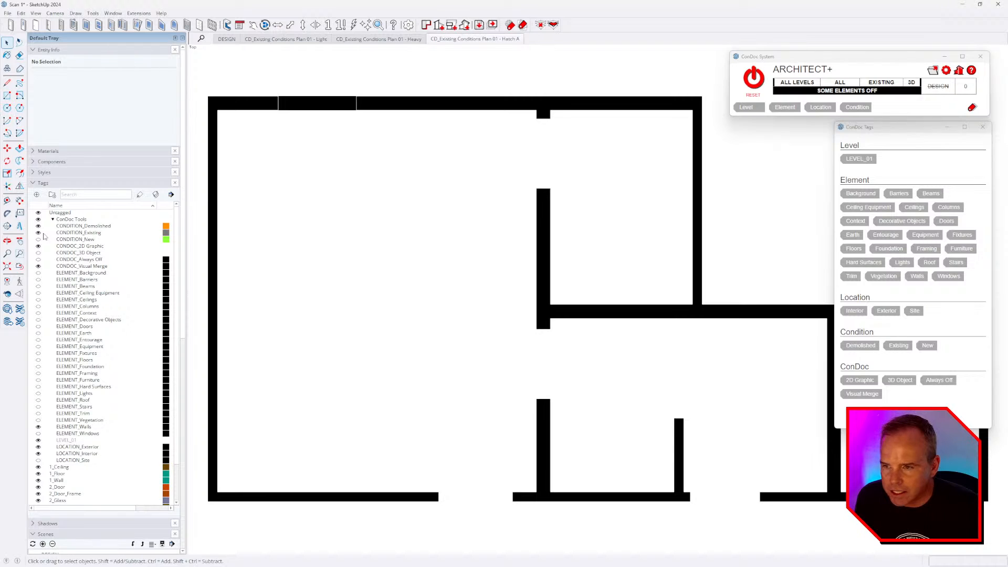
pyautogui.click(391, 41)
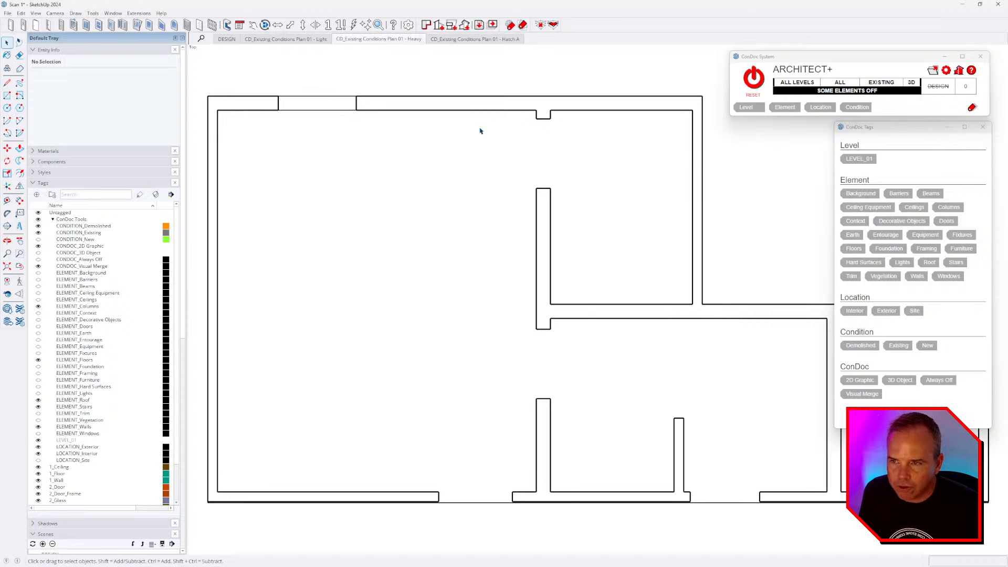
pyautogui.moveTo(536, 264)
pyautogui.mouseDown(button='middle')
pyautogui.moveTo(547, 112)
pyautogui.moveTo(586, 387)
pyautogui.mouseUp(button='middle')
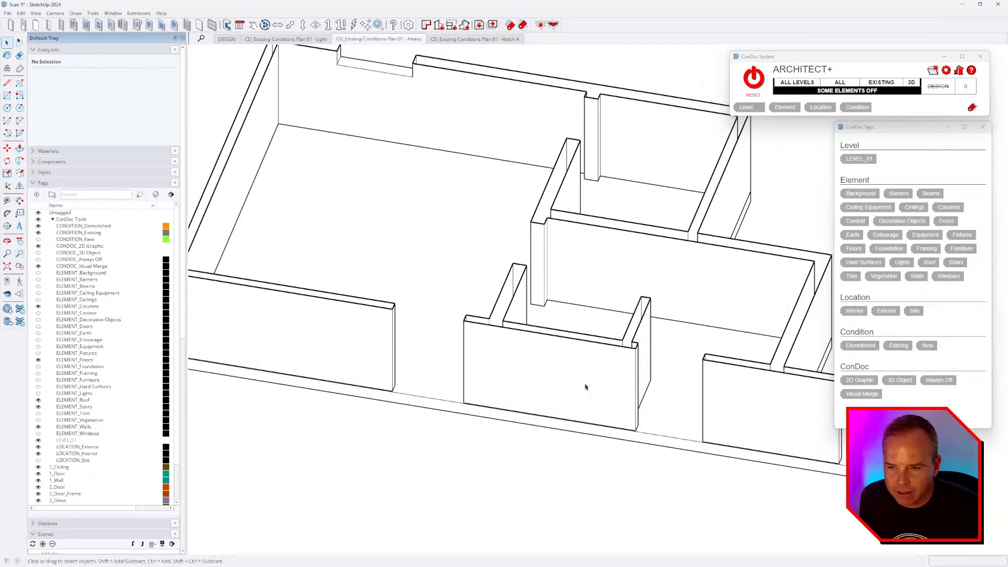
pyautogui.click(307, 41)
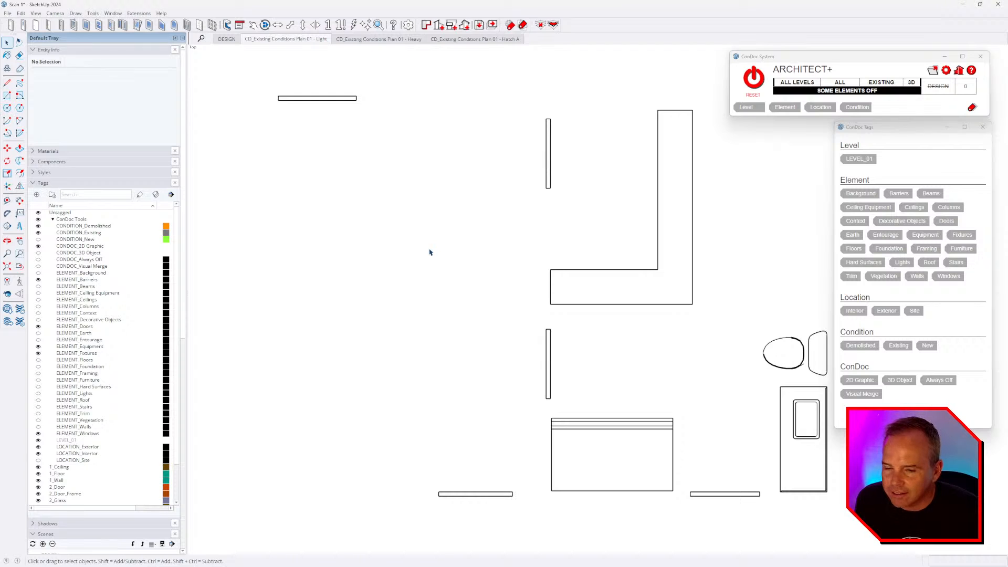
pyautogui.moveTo(561, 396); pyautogui.dragTo(473, 180, button='middle')
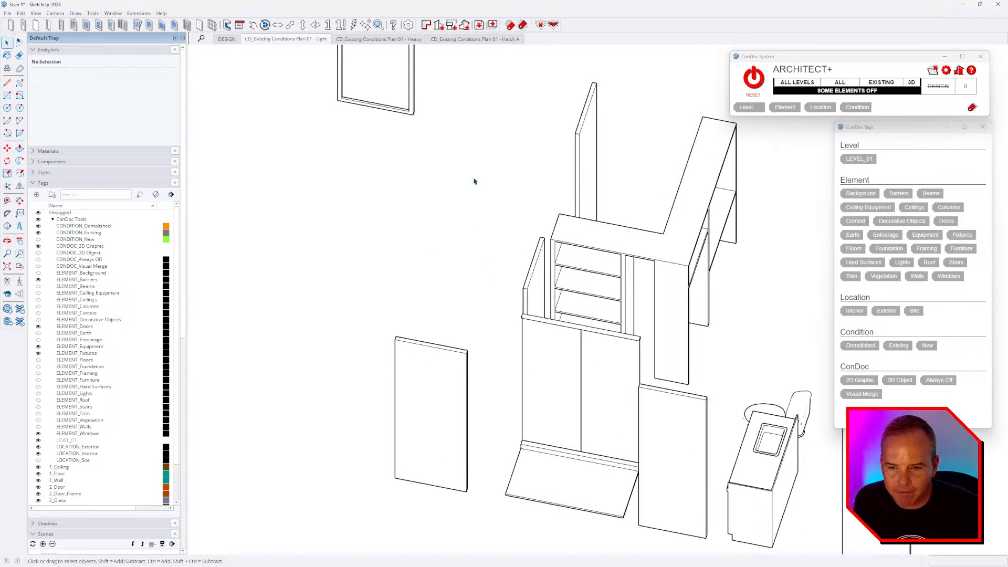
pyautogui.click(754, 79)
pyautogui.scroll(-3, 511, 263)
pyautogui.moveTo(494, 383); pyautogui.dragTo(687, 308, button='middle')
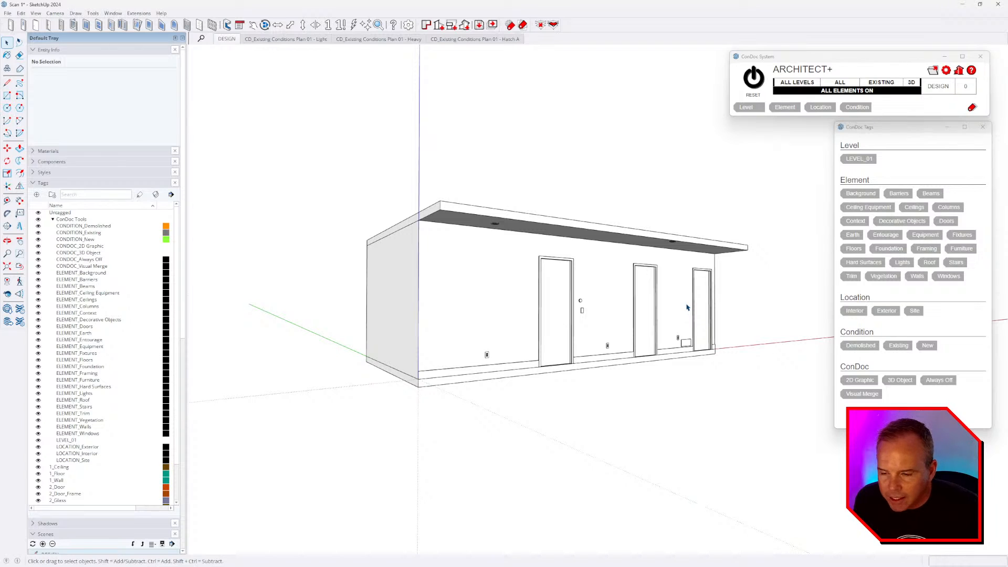
# - Freeze the Ceilings and Ceiling Equipment tags by clicking the ceiling and ceiling fan with Element Tag Freeze
pyautogui.moveTo(621, 247); pyautogui.dragTo(549, 169, button='middle')
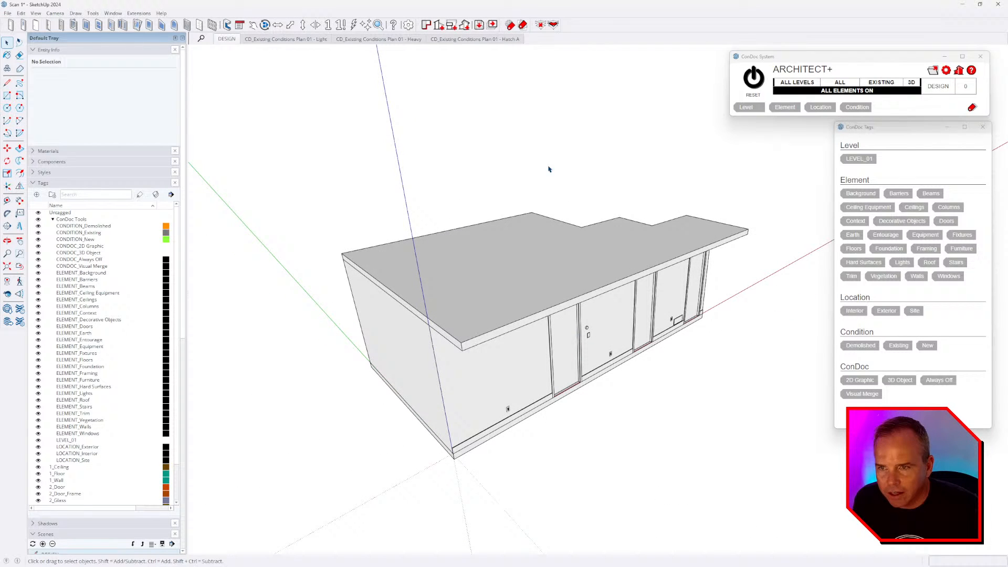
pyautogui.click(509, 25)
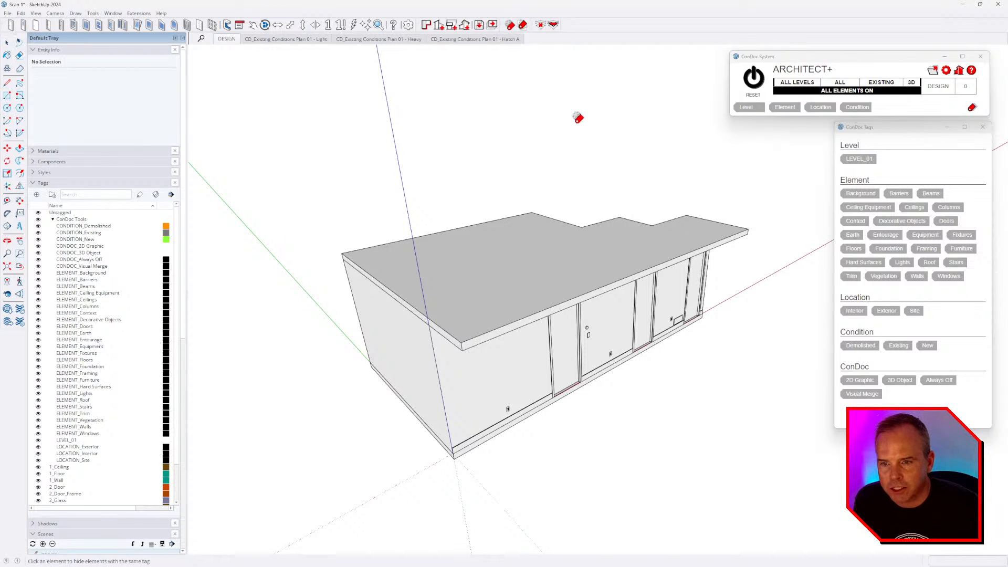
pyautogui.click(525, 245)
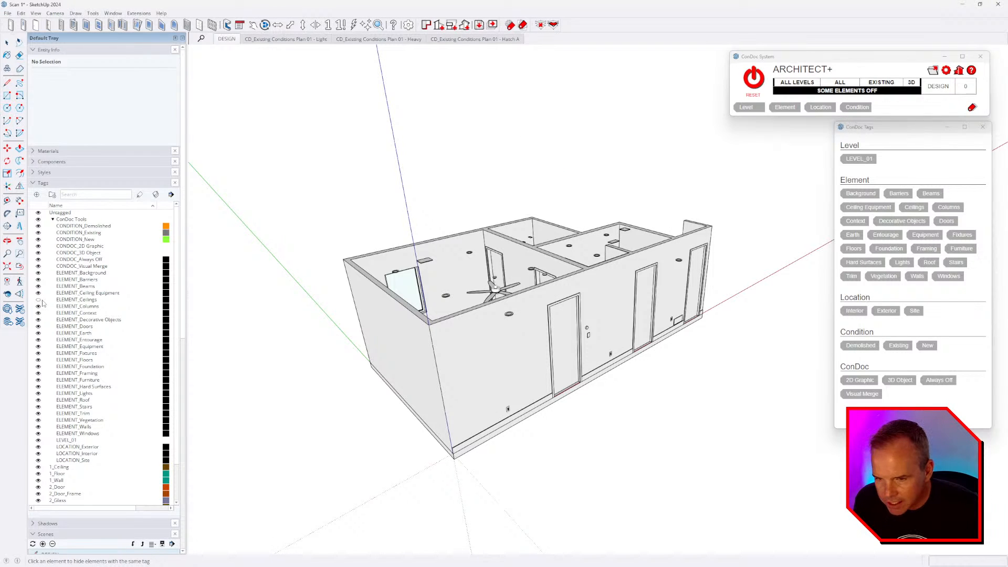
pyautogui.moveTo(533, 154); pyautogui.dragTo(491, 291, button='middle')
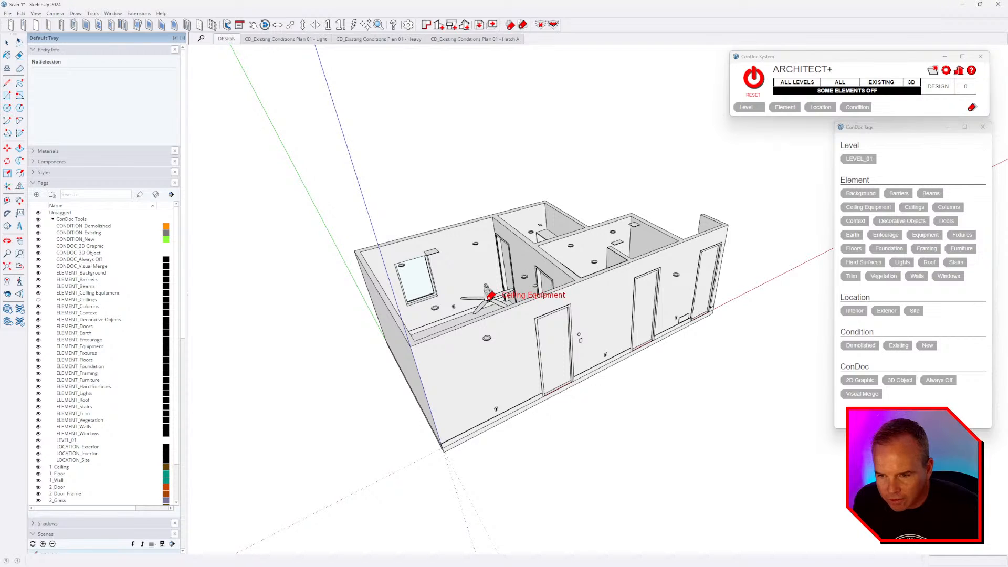
pyautogui.click(488, 294)
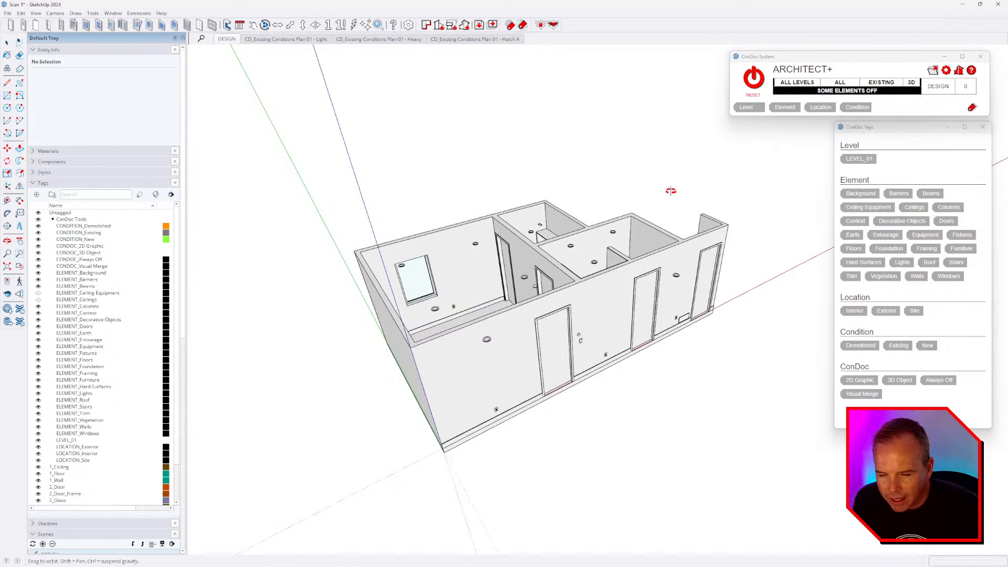
pyautogui.moveTo(668, 191); pyautogui.dragTo(650, 209, button='middle')
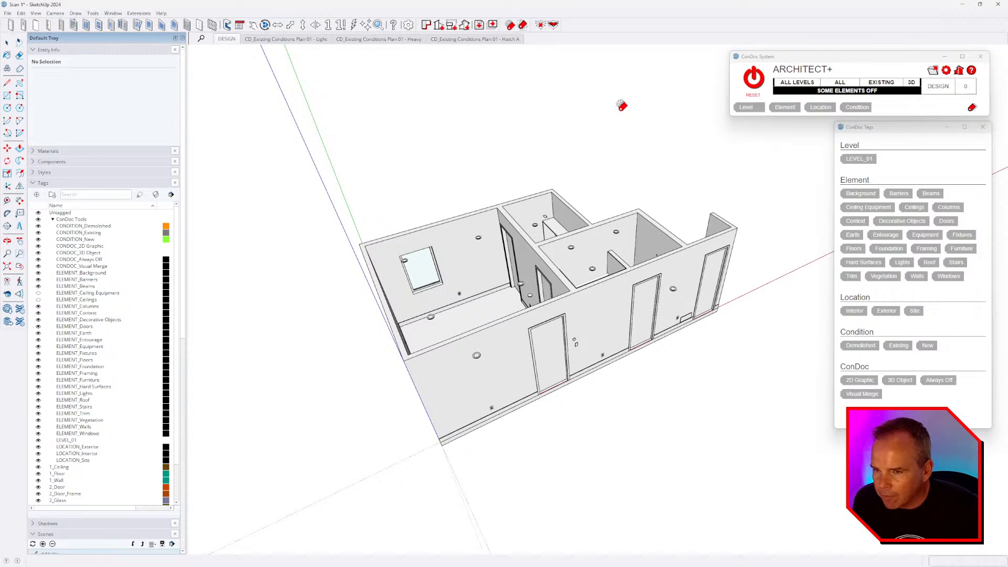
pyautogui.press('space')
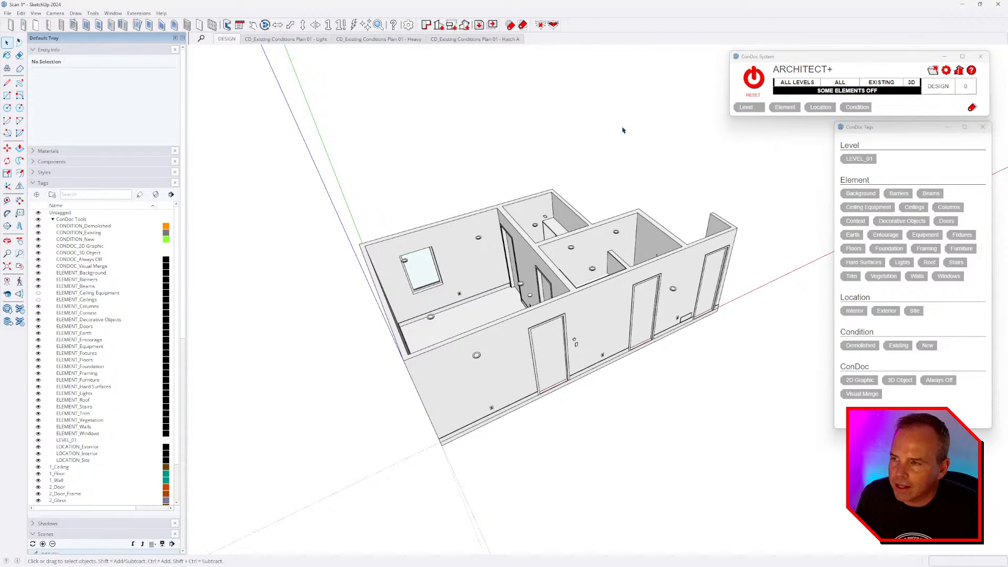
pyautogui.click(55, 51)
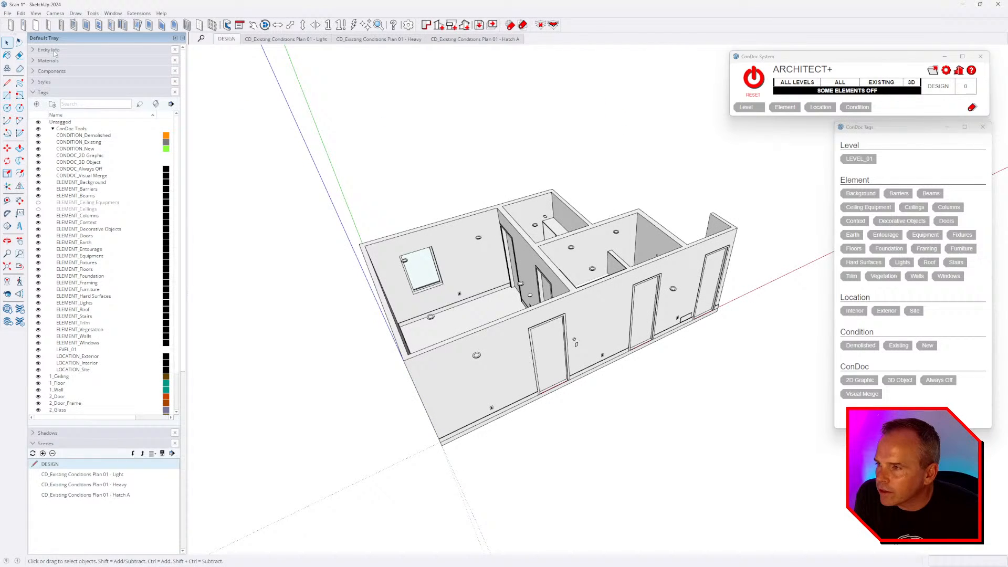
# - Make the DESIGN scene remember tag visibility in the scene properties
pyautogui.click(51, 93)
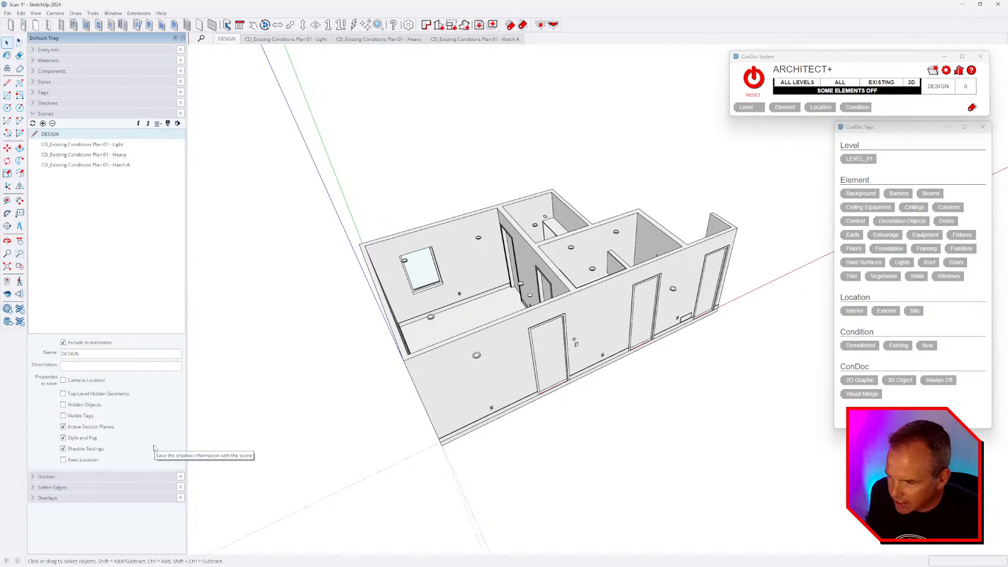
pyautogui.click(79, 417)
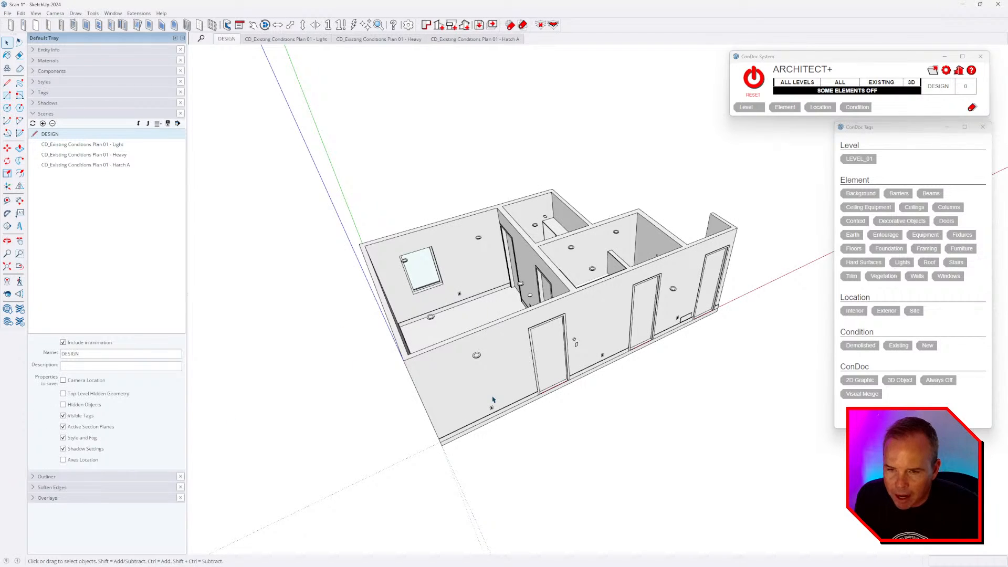
pyautogui.moveTo(530, 376); pyautogui.dragTo(546, 360, button='middle')
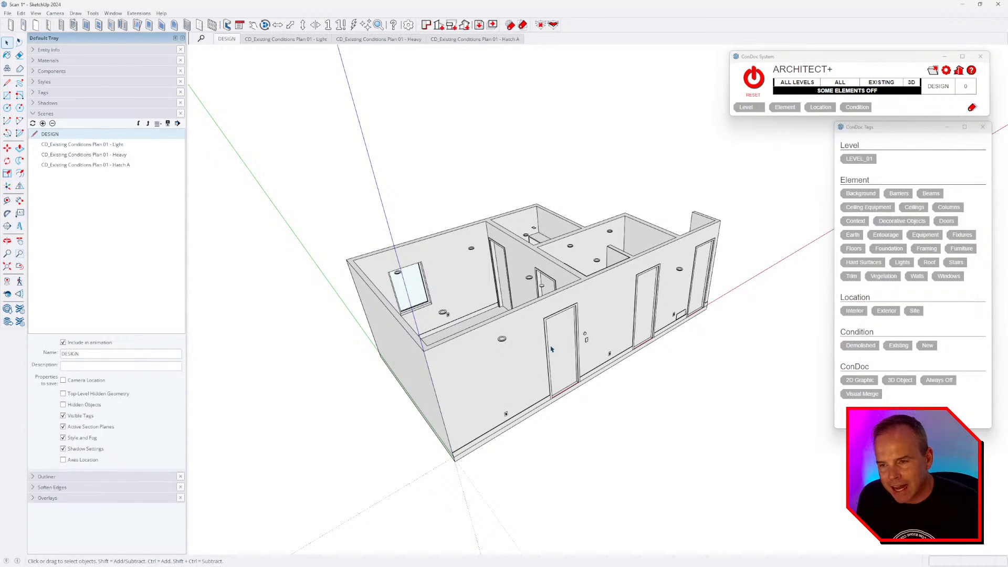
# - Turn all hidden ConDoc elements back on from the status bar and orbit to a flatter view
pyautogui.moveTo(578, 296); pyautogui.dragTo(576, 266, button='middle')
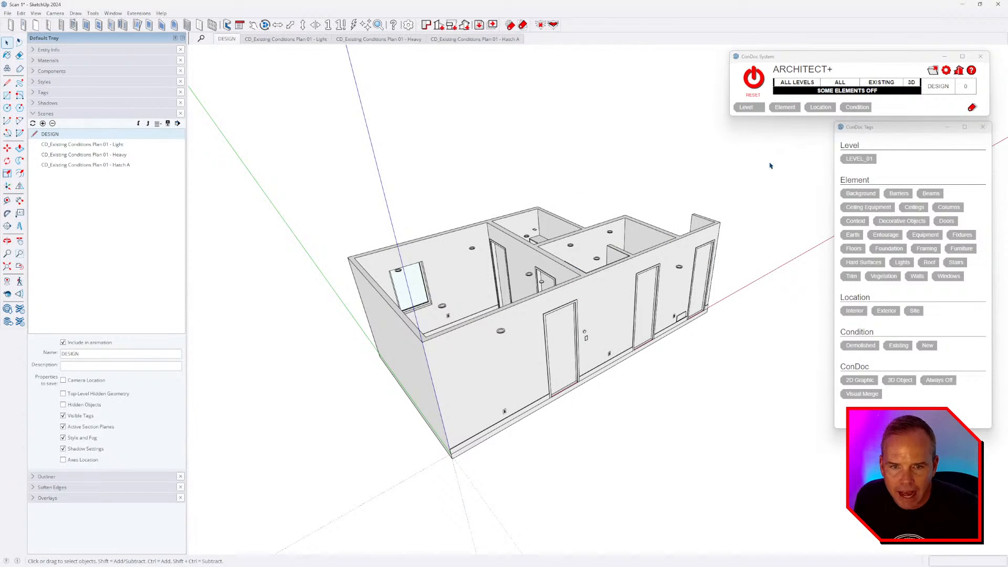
pyautogui.click(859, 93)
pyautogui.click(859, 94)
pyautogui.moveTo(709, 257); pyautogui.dragTo(683, 222, button='middle')
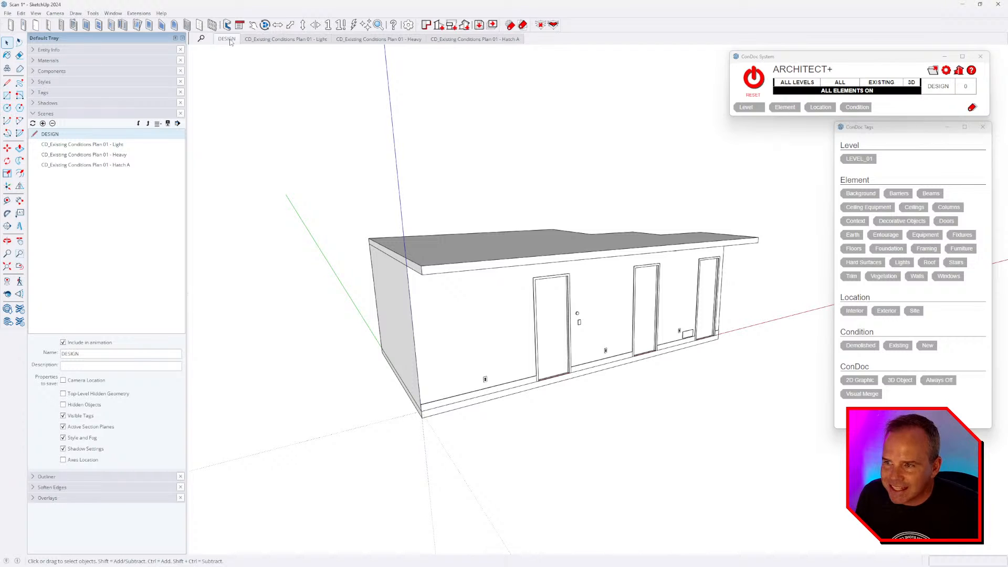
# - Hide the roof, then Hide by Tag the walls, trim, box objects, doors and floor slab
pyautogui.click(754, 79)
pyautogui.moveTo(693, 367)
pyautogui.mouseDown(button='middle')
pyautogui.moveTo(681, 461)
pyautogui.moveTo(680, 354)
pyautogui.moveTo(685, 363)
pyautogui.mouseUp(button='middle')
pyautogui.press('h')
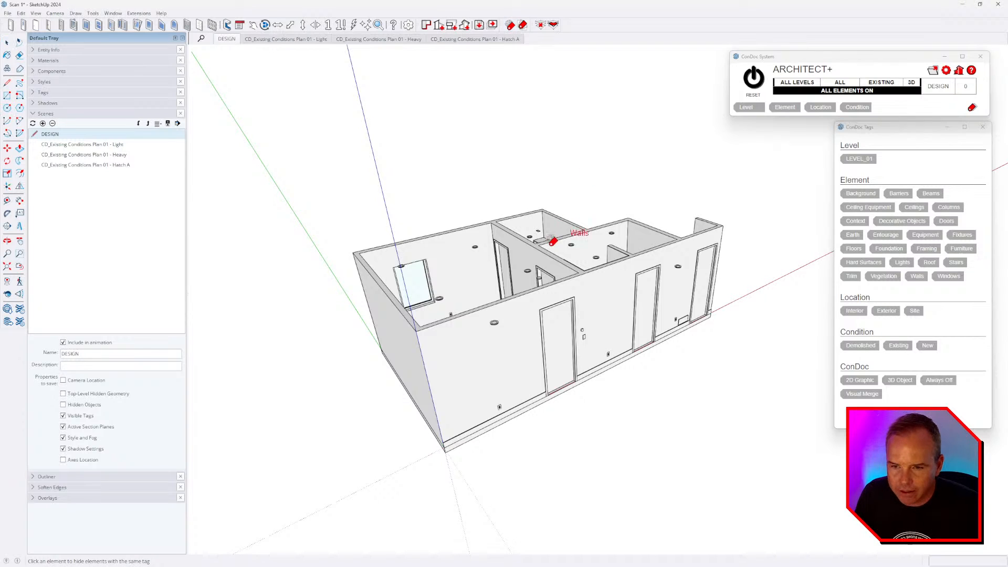
pyautogui.click(550, 240)
pyautogui.click(537, 267)
pyautogui.click(570, 278)
pyautogui.click(554, 346)
pyautogui.click(502, 381)
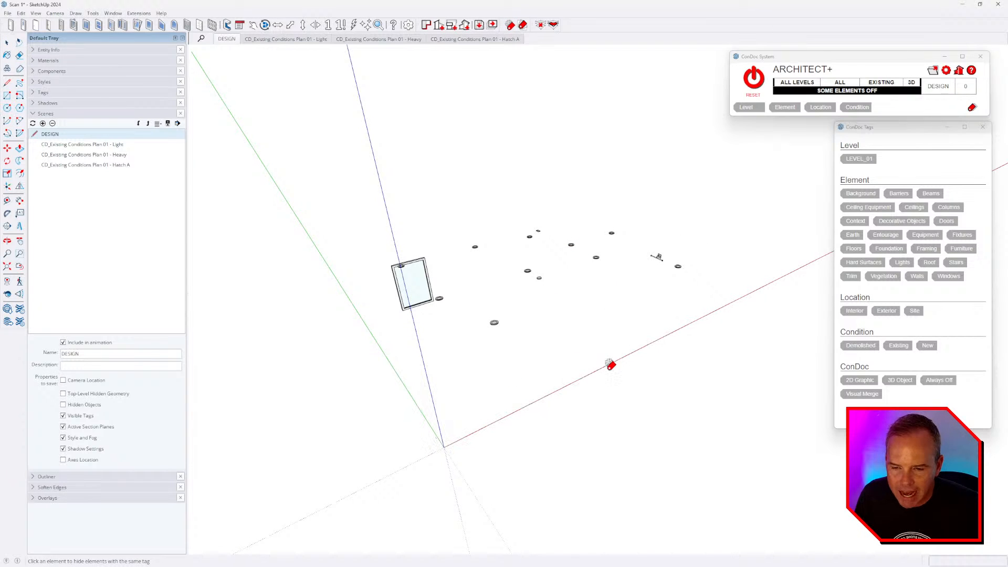
pyautogui.press('space')
# - Pick a ceiling light and hide the window panel, leaving only the lights visible
pyautogui.click(539, 279)
pyautogui.click(552, 25)
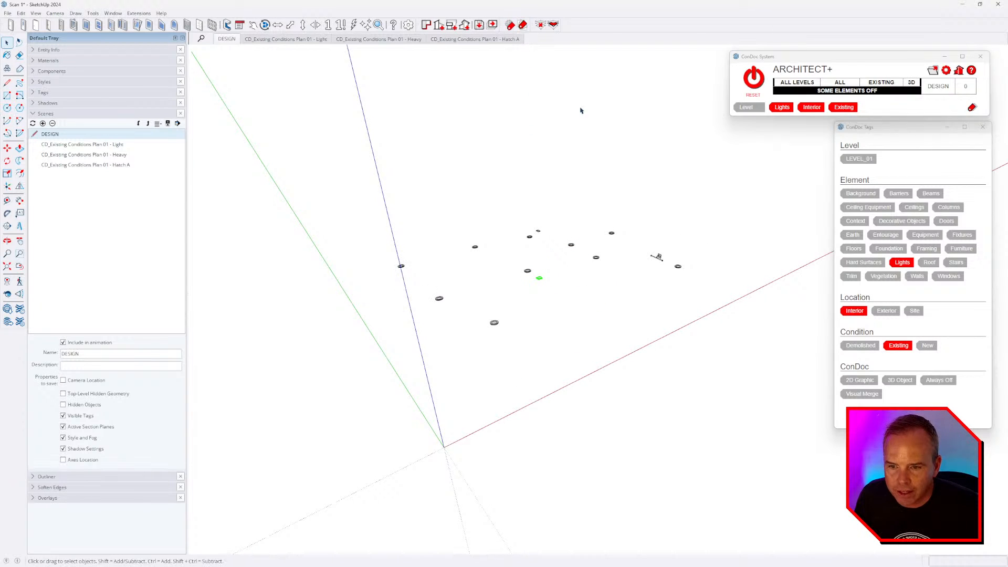
pyautogui.click(580, 108)
pyautogui.scroll(5, 592, 283)
pyautogui.moveTo(593, 283); pyautogui.dragTo(568, 252, button='middle')
# - Reset ConDoc to bring all hidden geometry back and reframe the basement rooms
pyautogui.click(753, 78)
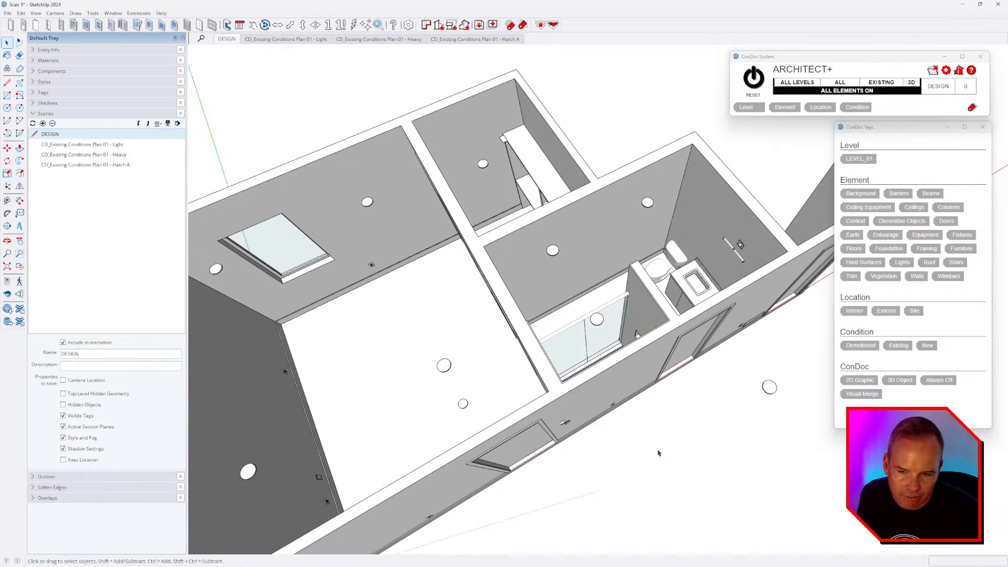
pyautogui.scroll(-3, 669, 385)
pyautogui.moveTo(669, 385); pyautogui.dragTo(676, 293, button='middle')
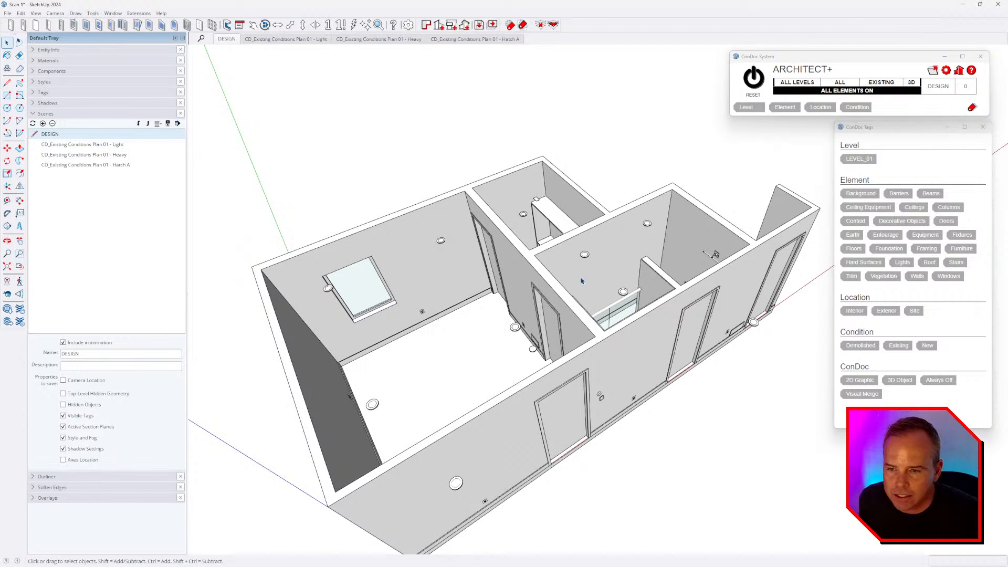
pyautogui.moveTo(581, 281); pyautogui.dragTo(584, 242, button='middle')
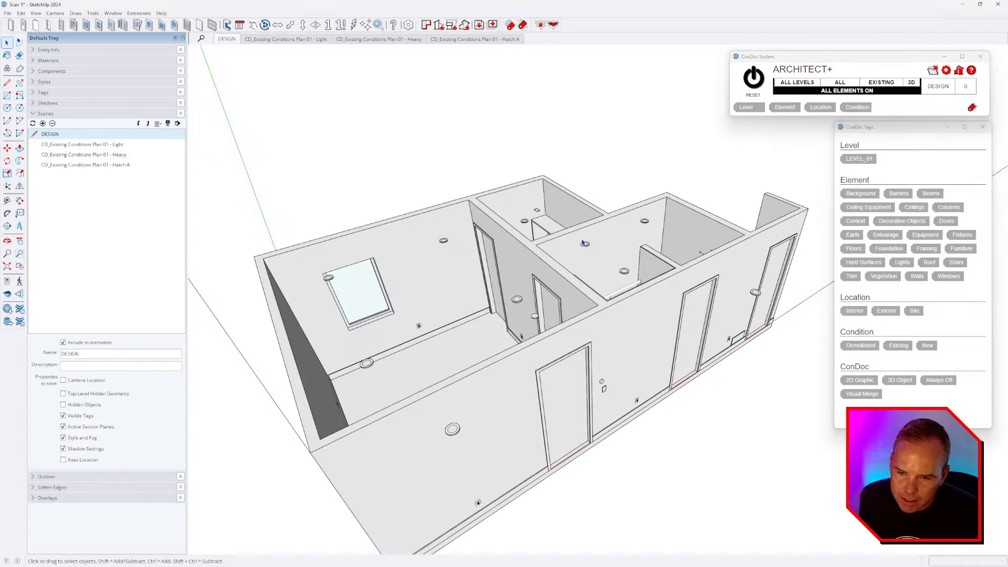
pyautogui.moveTo(592, 202); pyautogui.dragTo(569, 352, button='middle')
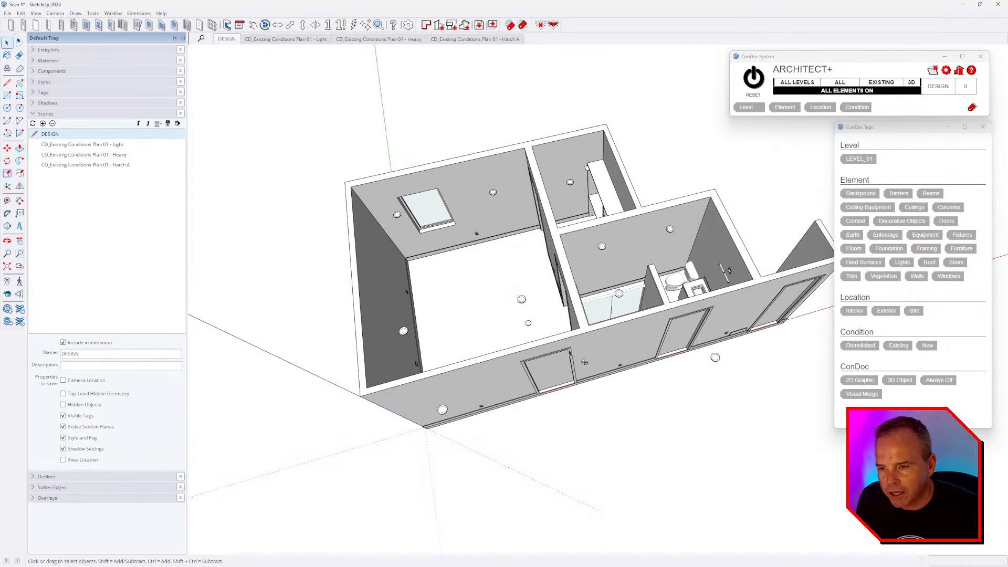
pyautogui.moveTo(561, 261); pyautogui.dragTo(684, 282, button='middle')
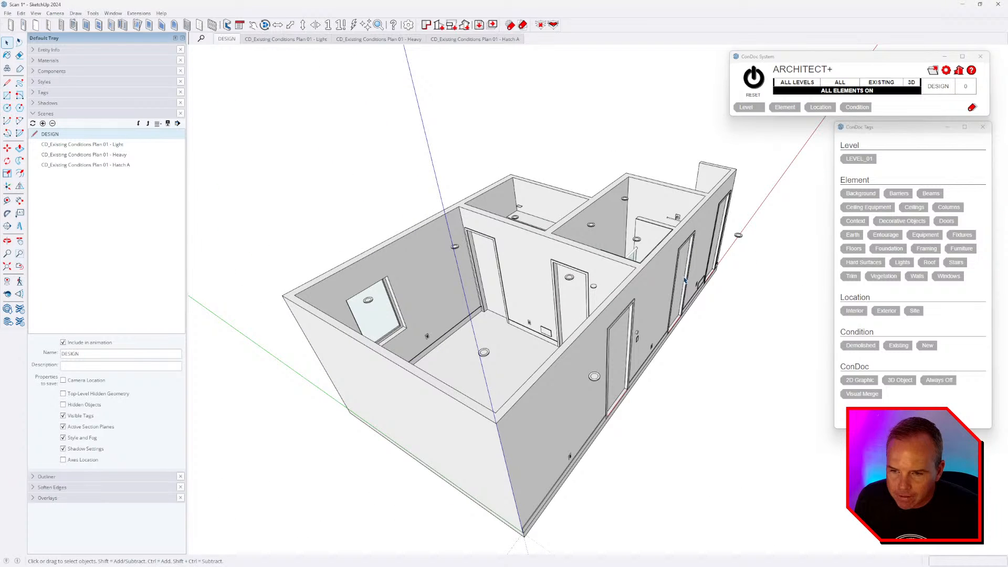
pyautogui.moveTo(586, 360); pyautogui.dragTo(517, 358, button='middle')
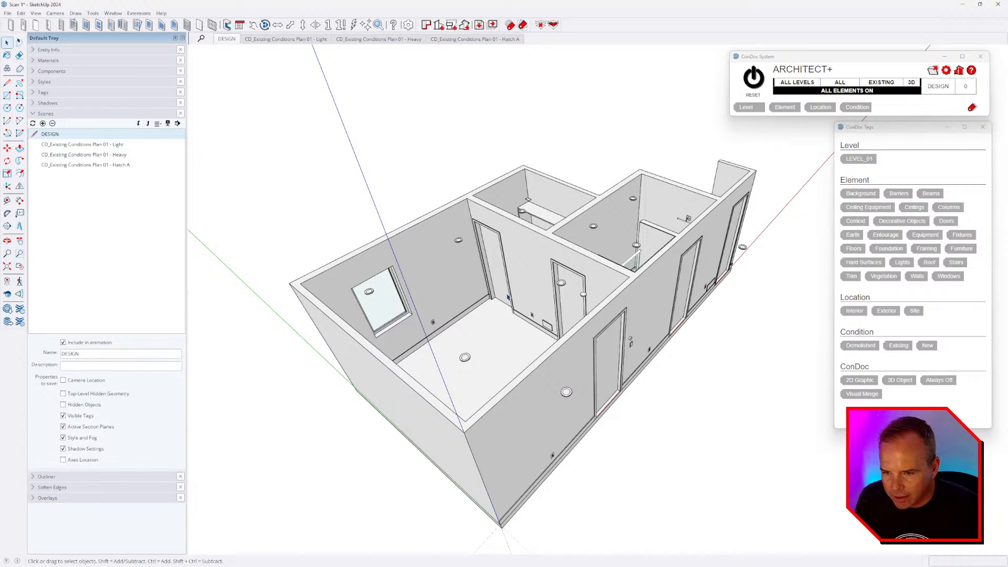
# - Select the back-left door and the scanned window and isolate them with ConDoc
pyautogui.click(496, 269)
pyautogui.keyDown('ctrl'); pyautogui.click(384, 311); pyautogui.keyUp('ctrl')
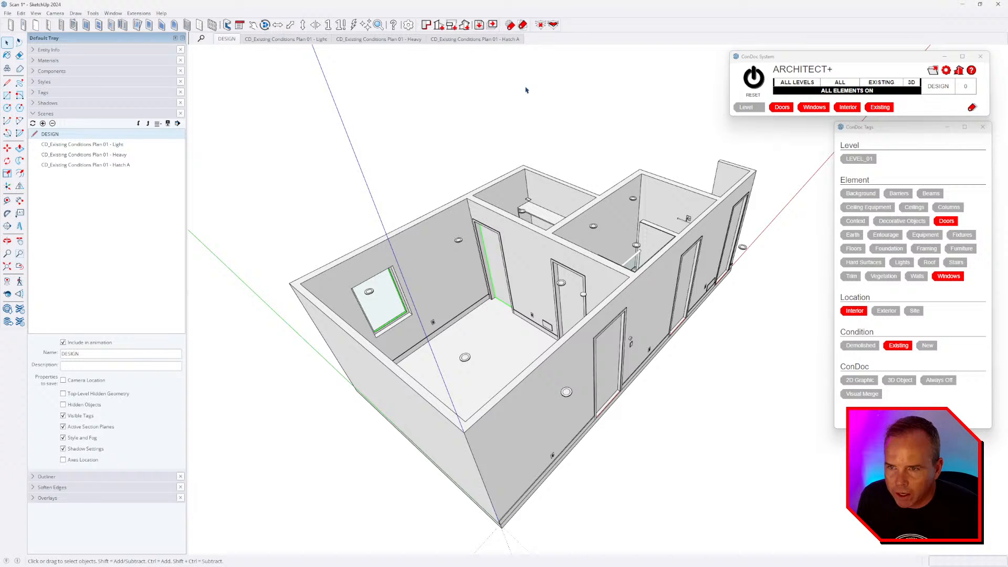
pyautogui.click(510, 25)
pyautogui.click(733, 439)
# - View the CD_Existing Conditions Plan 01 - Light scene, then RESET back to DESIGN with all elements on
pyautogui.moveTo(701, 387); pyautogui.dragTo(709, 355, button='middle')
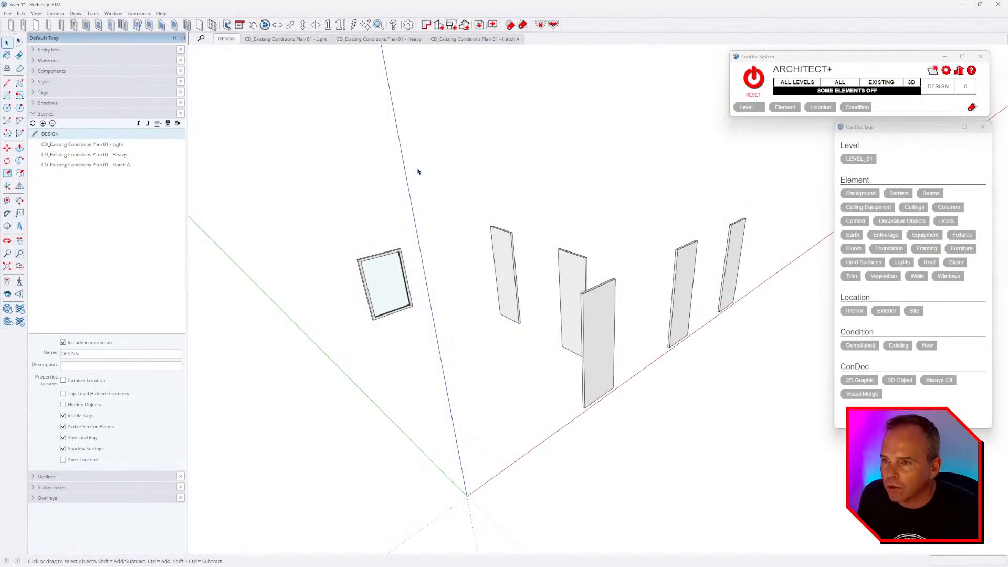
pyautogui.click(312, 40)
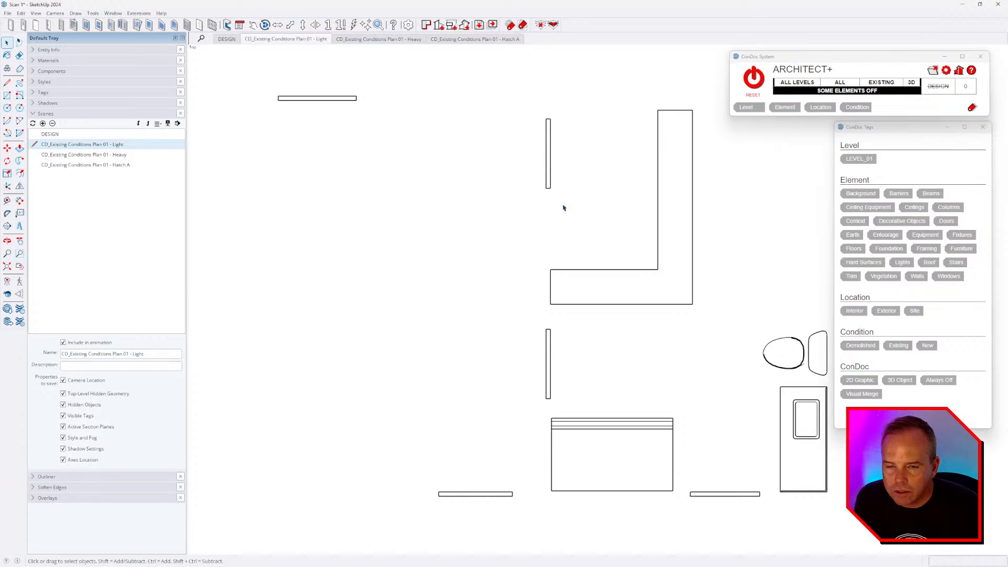
pyautogui.click(754, 78)
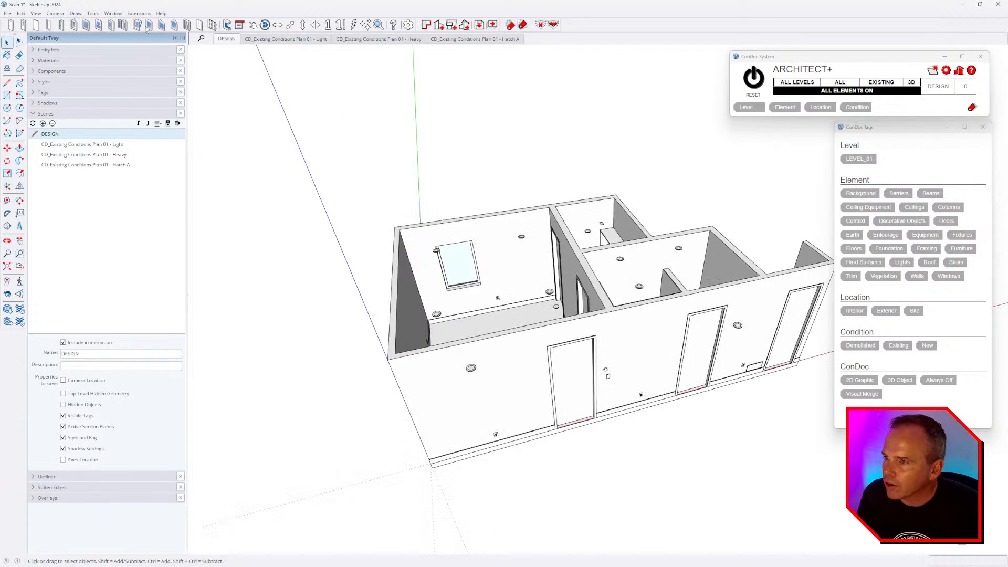
pyautogui.click(112, 13)
# - Search 3D Warehouse for 'condoc window' and load the ConDoc 4.7_Dynamic Window into the model
pyautogui.click(130, 74)
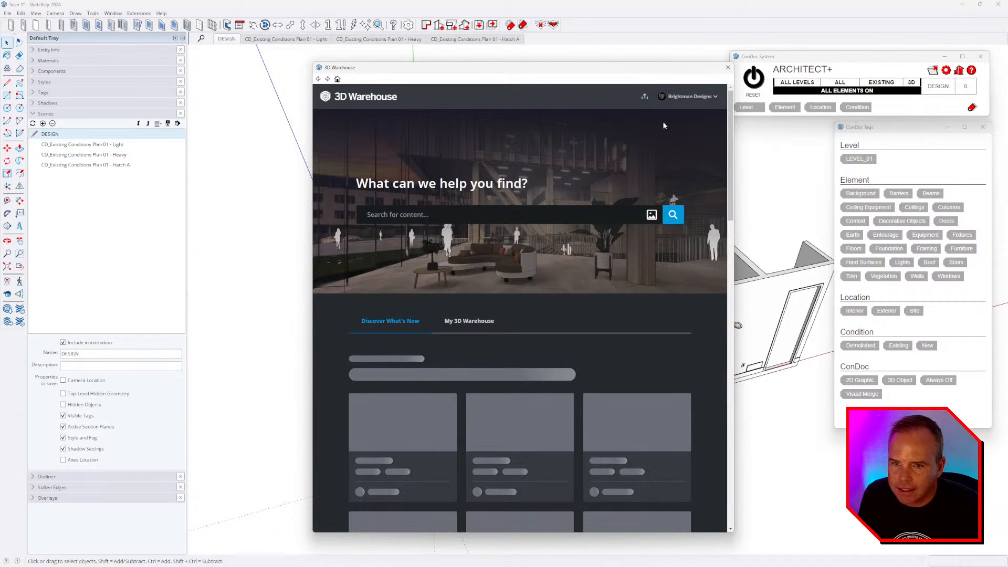
pyautogui.click(552, 221)
pyautogui.write('cond')
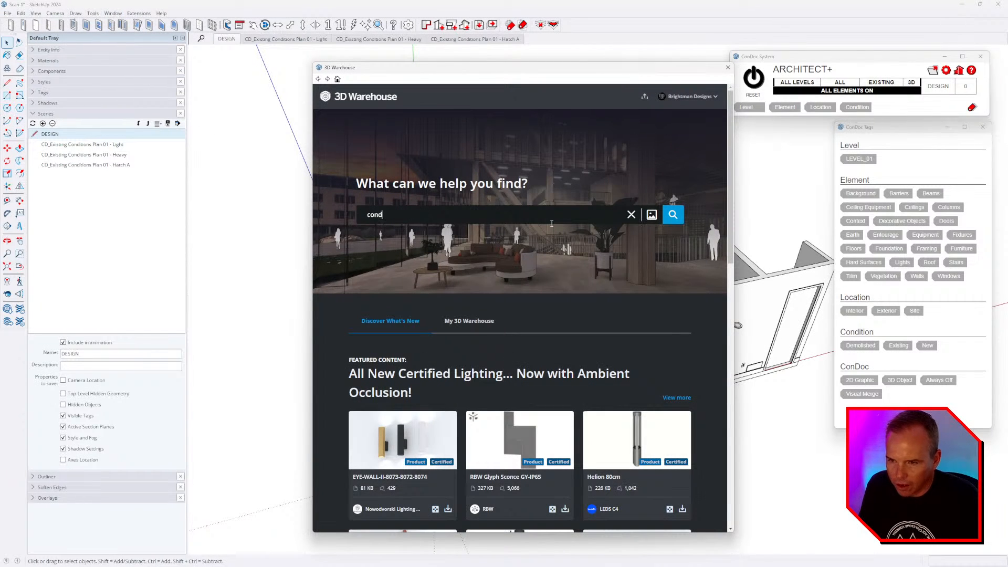
pyautogui.write('oc window')
pyautogui.press('Return')
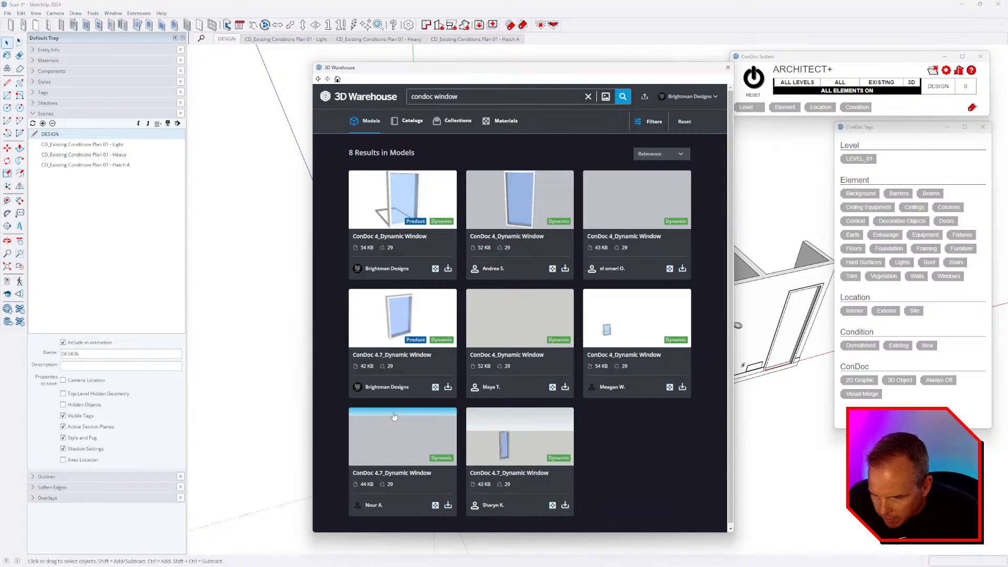
pyautogui.click(447, 388)
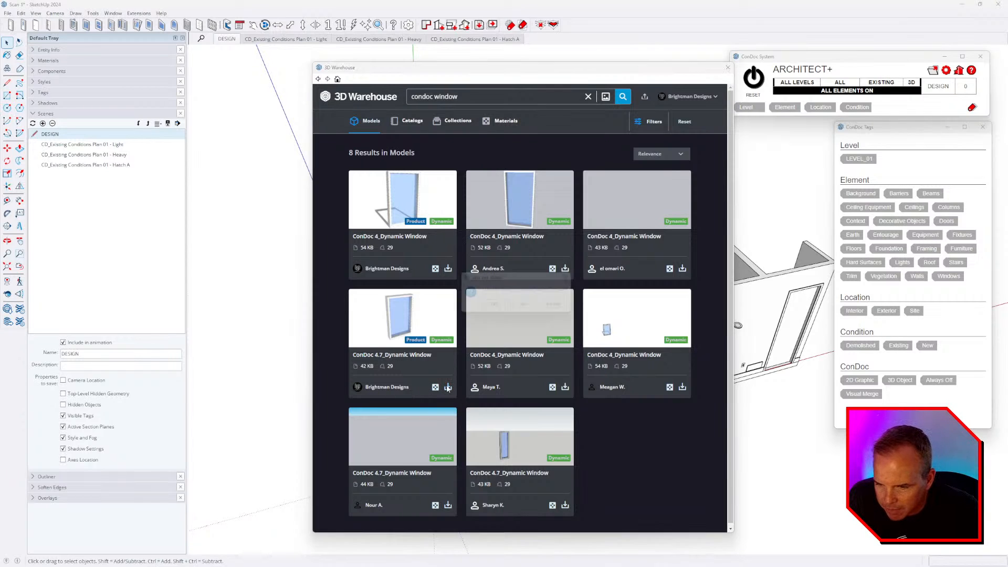
pyautogui.click(494, 308)
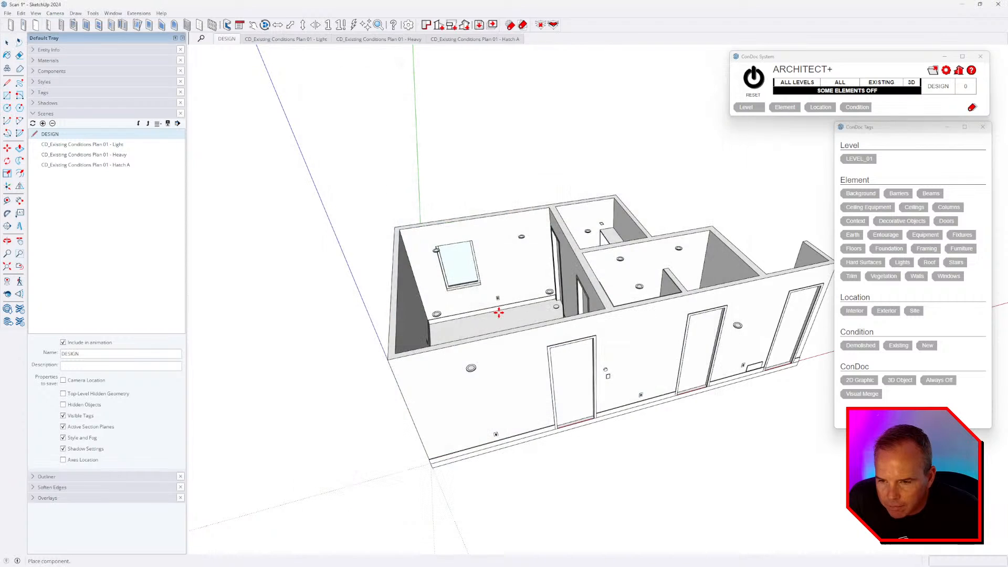
# - Place the ConDoc dynamic window on the wall beside the old scanned window
pyautogui.scroll(6, 446, 284)
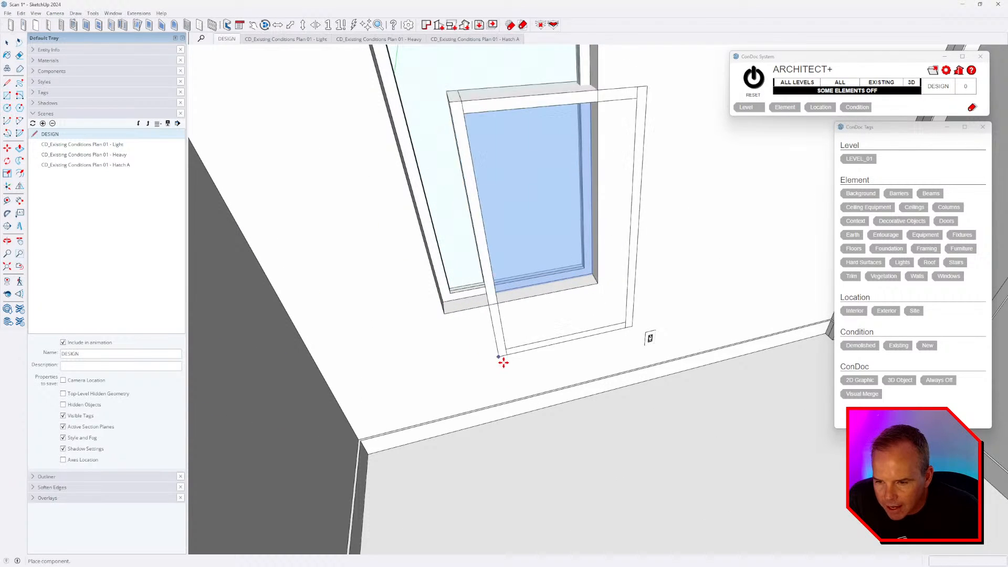
pyautogui.click(530, 292)
pyautogui.press('m')
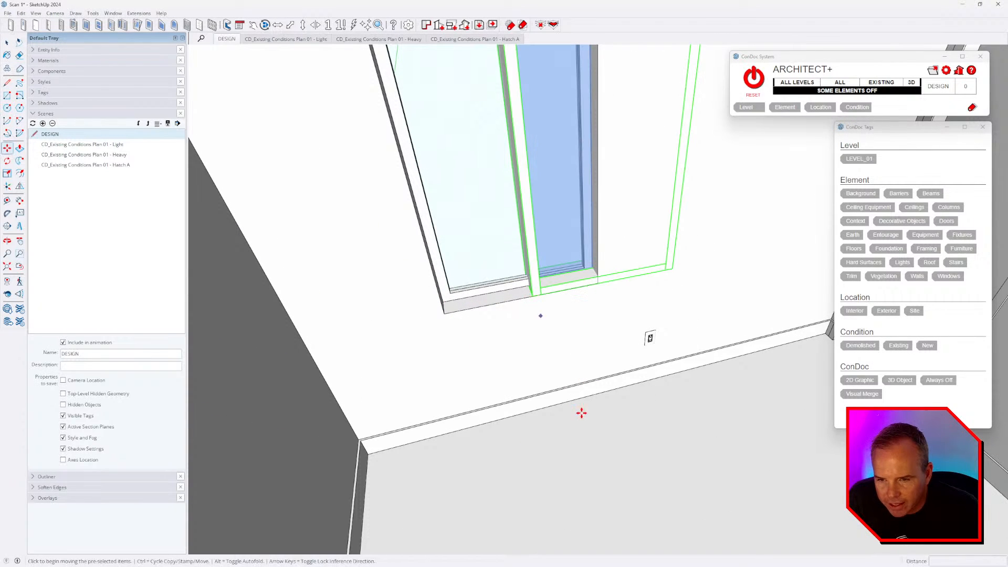
pyautogui.scroll(-8, 401, 299)
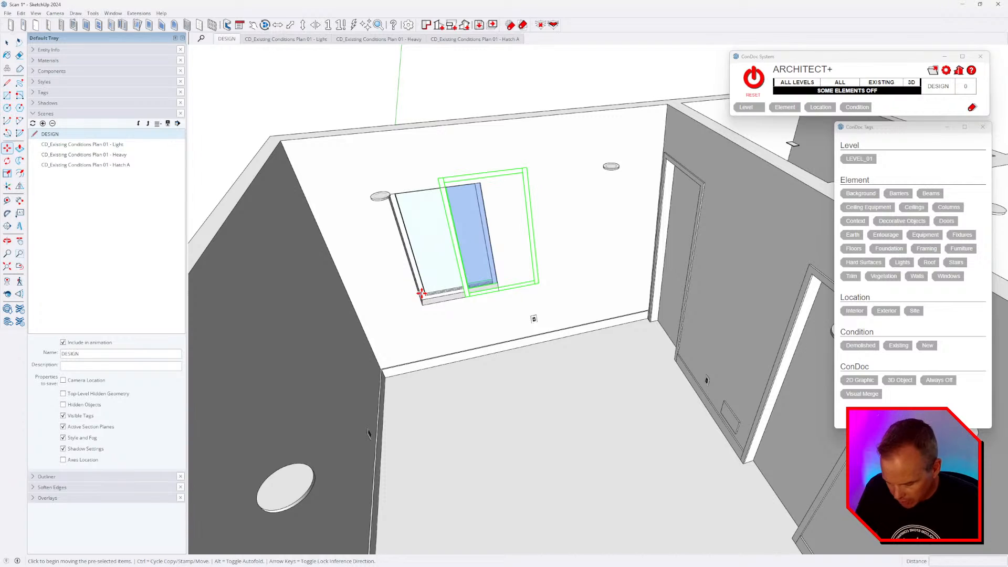
pyautogui.press('space')
# - Select the old scanned window and nearby door and isolate the doors and windows
pyautogui.click(430, 268)
pyautogui.keyDown('shift'); pyautogui.click(664, 292); pyautogui.keyUp('shift')
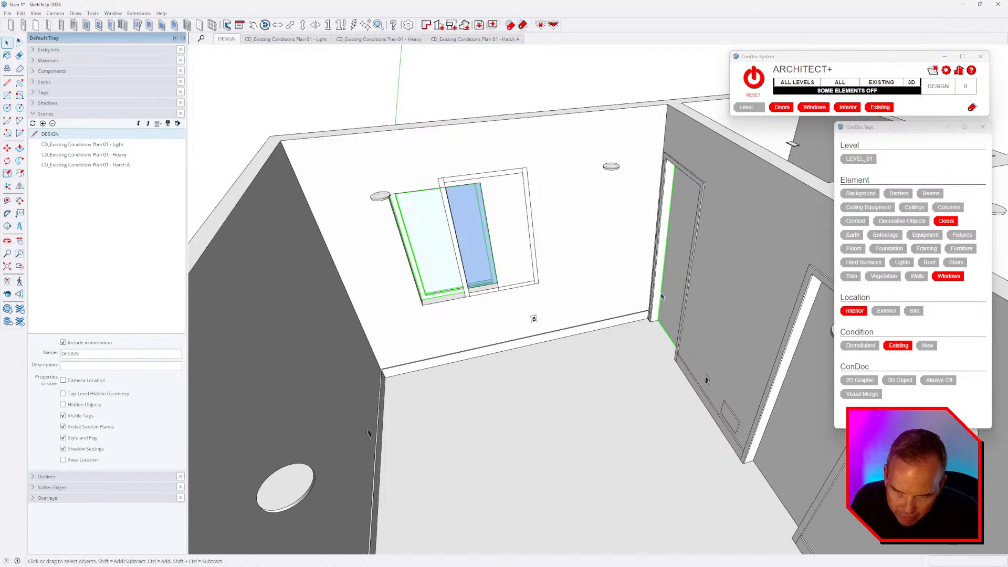
pyautogui.press('i')
pyautogui.click(574, 348)
pyautogui.moveTo(431, 322); pyautogui.dragTo(400, 314, button='middle')
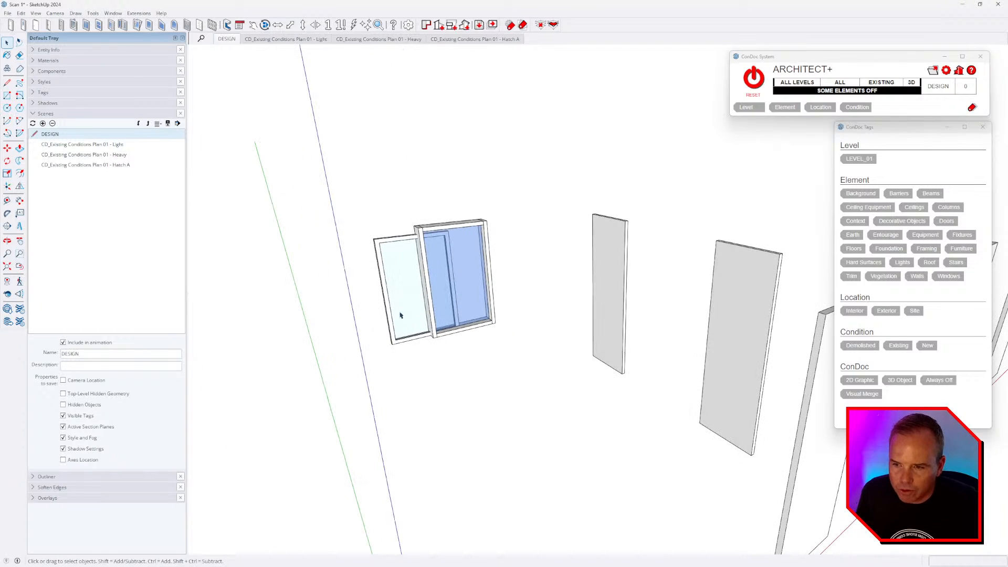
# - Delete the old window sash, two grey door leaves and three scanned door frames, then restore all elements
pyautogui.click(400, 315)
pyautogui.press('Delete')
pyautogui.scroll(-1, 345, 322)
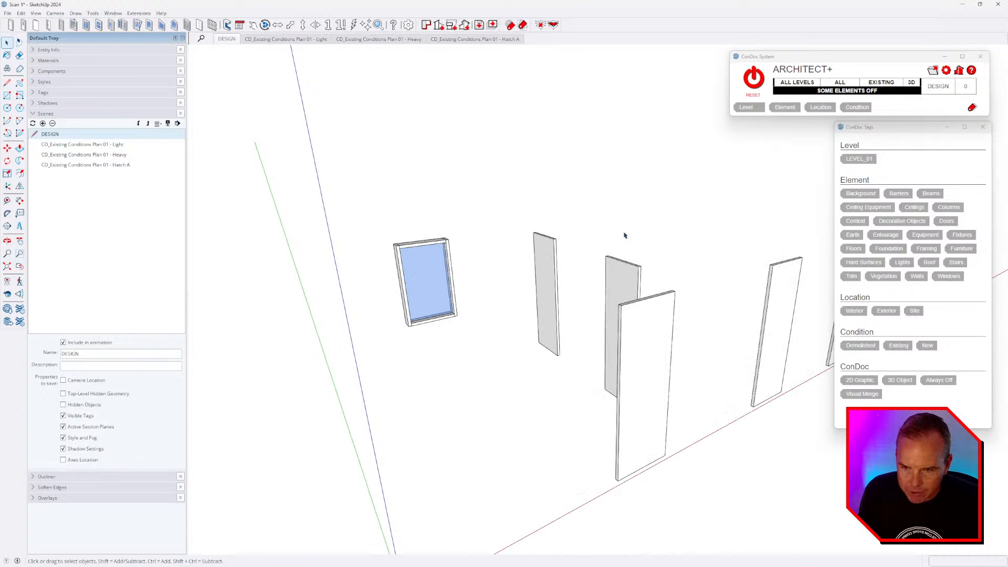
pyautogui.moveTo(625, 234); pyautogui.dragTo(541, 313)
pyautogui.press('Delete')
pyautogui.scroll(-4, 538, 314)
pyautogui.moveTo(695, 244); pyautogui.dragTo(552, 370)
pyautogui.press('Delete')
pyautogui.scroll(3, 499, 322)
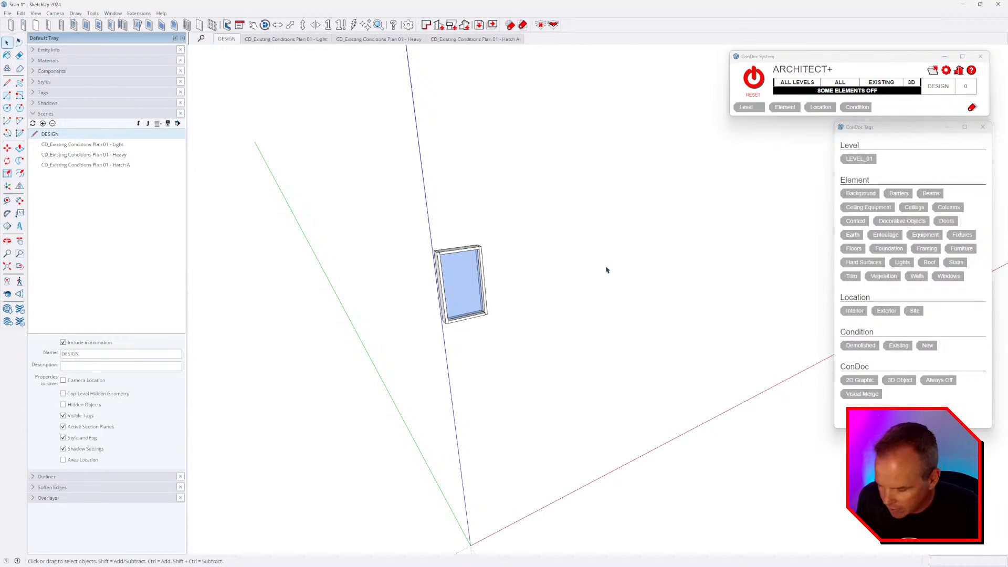
pyautogui.hotkey('ctrl', 'z')
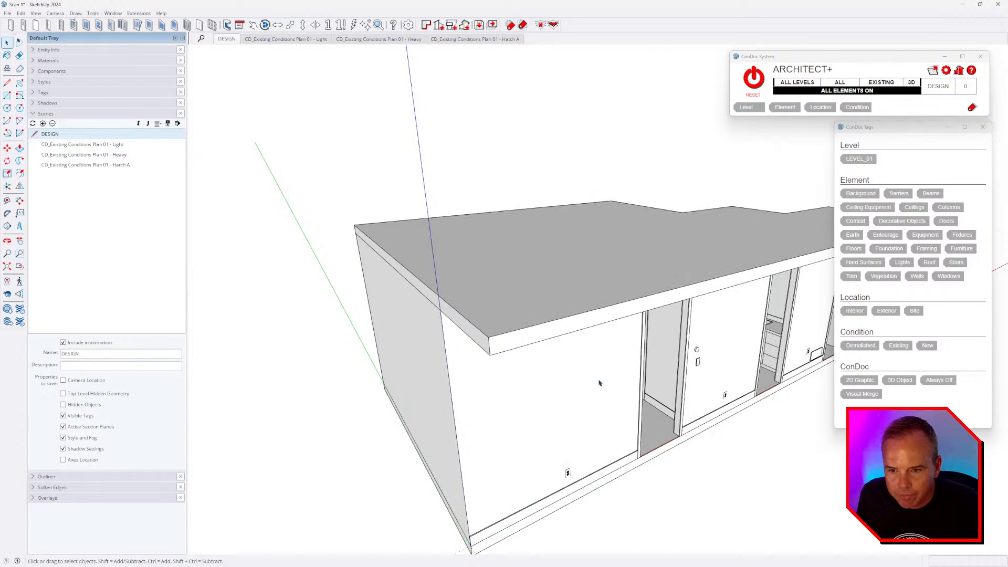
# - Hide the roof and orbit to a higher view into the rooms
pyautogui.moveTo(599, 383); pyautogui.dragTo(721, 194, button='middle')
pyautogui.scroll(-2, 392, 275)
pyautogui.click(753, 78)
pyautogui.moveTo(593, 310); pyautogui.dragTo(577, 370, button='middle')
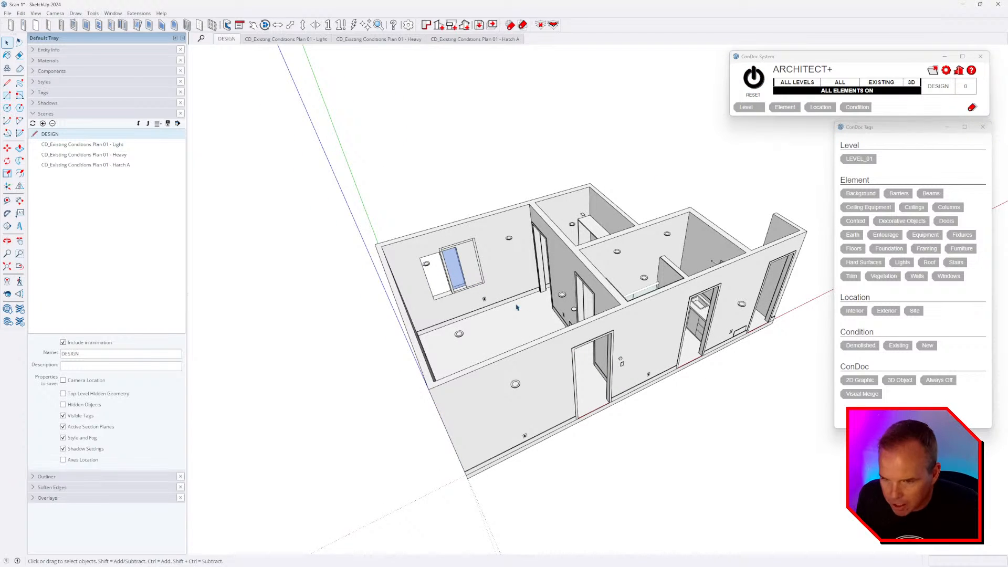
pyautogui.scroll(4, 516, 307)
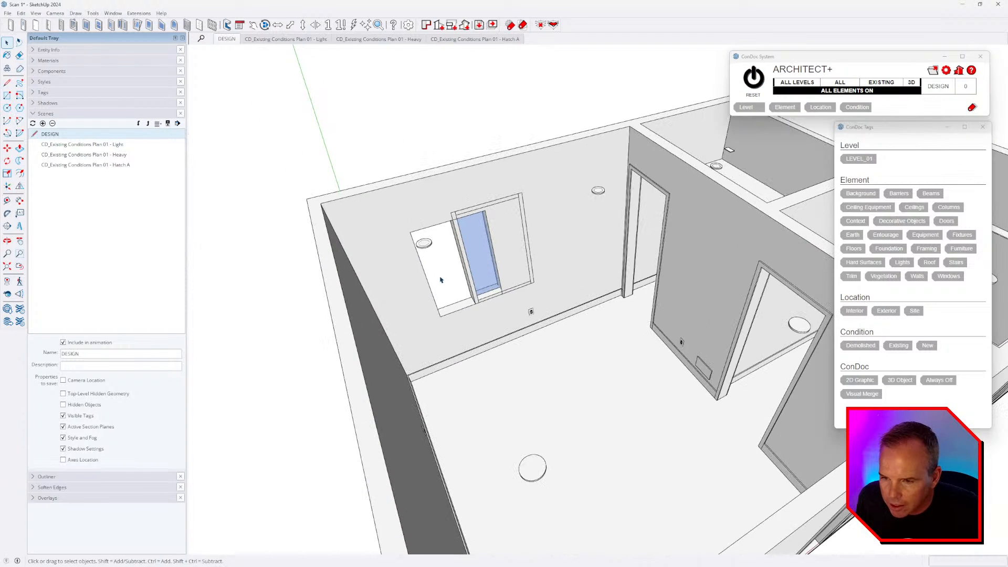
pyautogui.scroll(5, 483, 310)
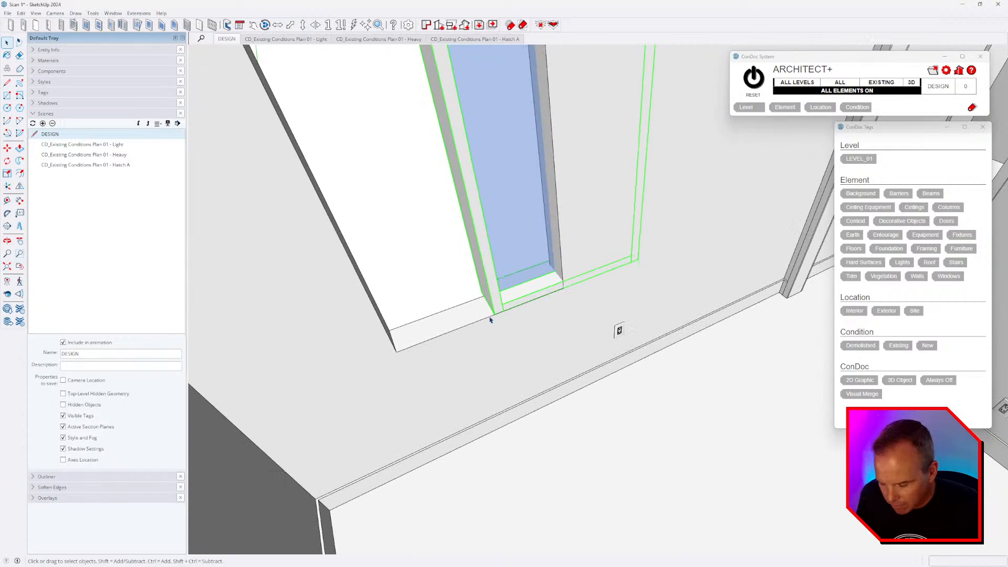
# - Move the ConDoc window from its lower corner onto the opening's lower corner
pyautogui.press('m')
pyautogui.click(493, 316)
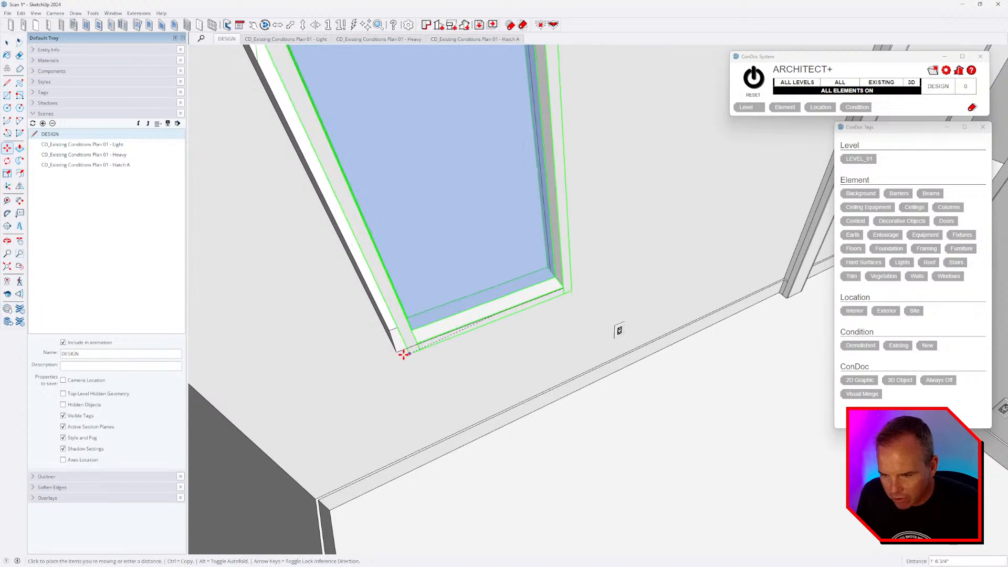
pyautogui.click(397, 353)
pyautogui.scroll(-1, 552, 347)
pyautogui.moveTo(548, 365); pyautogui.dragTo(519, 344)
# - Scale the ConDoc window's height down to about 0.93 with the top grip
pyautogui.press('s')
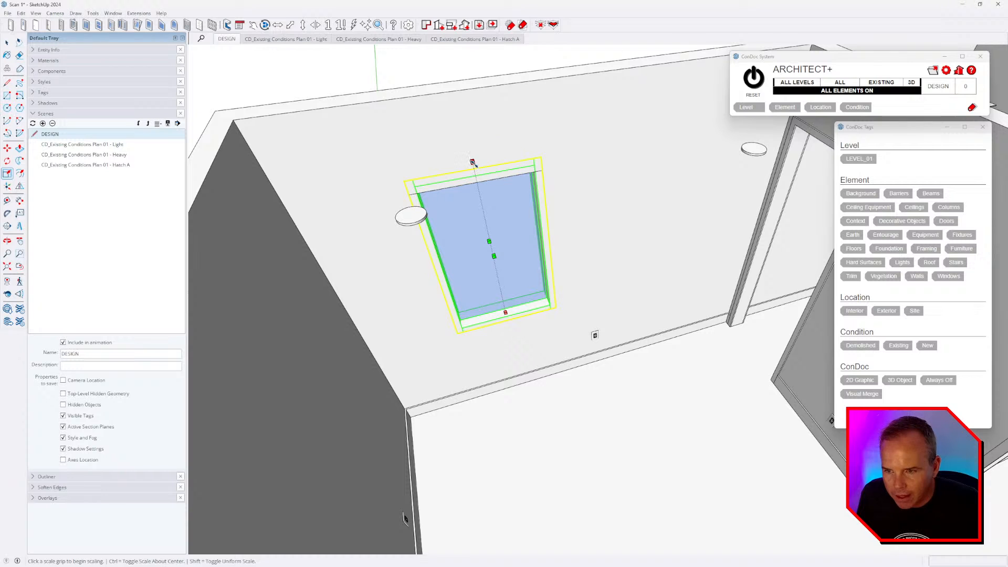
pyautogui.click(478, 174)
pyautogui.click(480, 179)
pyautogui.scroll(2, 547, 256)
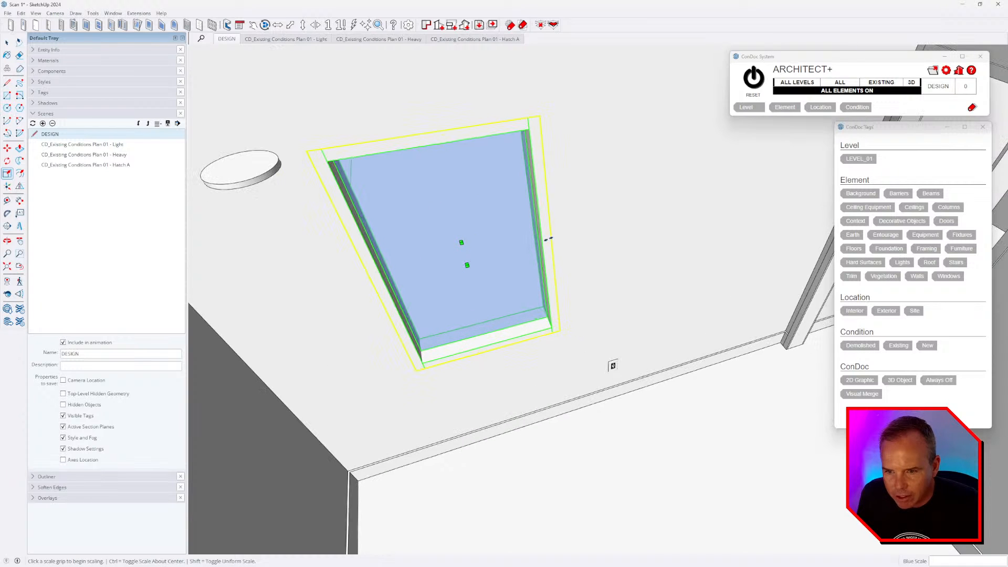
pyautogui.scroll(-2, 507, 268)
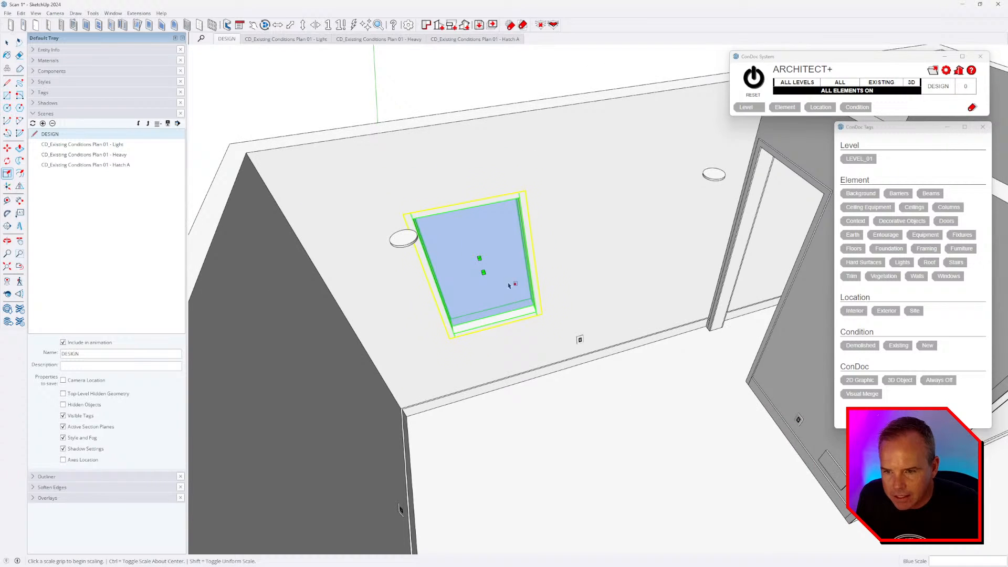
pyautogui.rightClick(483, 85)
pyautogui.click(466, 74)
# - Widen the window by about 1.47 with the side grip to fill the opening
pyautogui.click(500, 242)
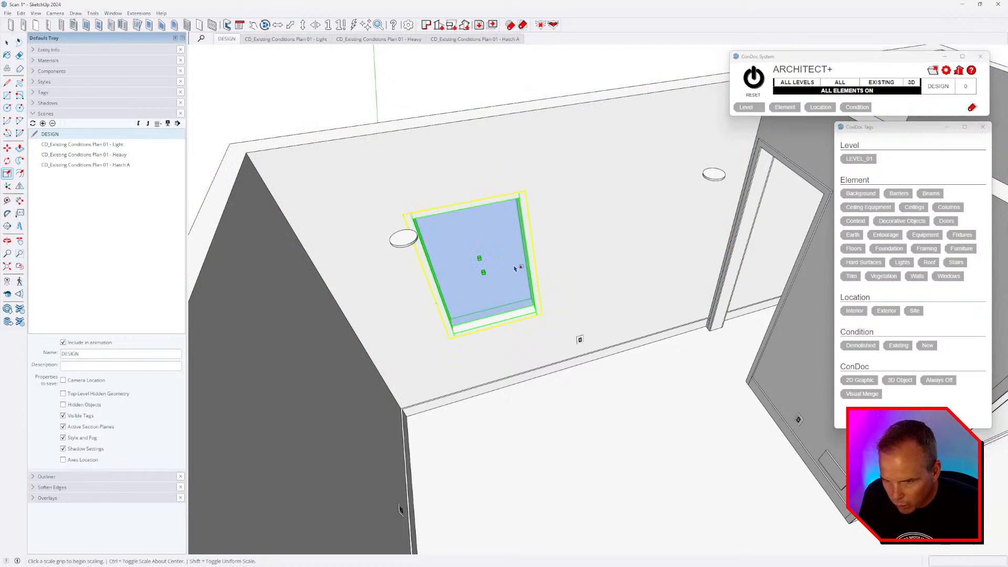
pyautogui.click(530, 254)
pyautogui.click(502, 260)
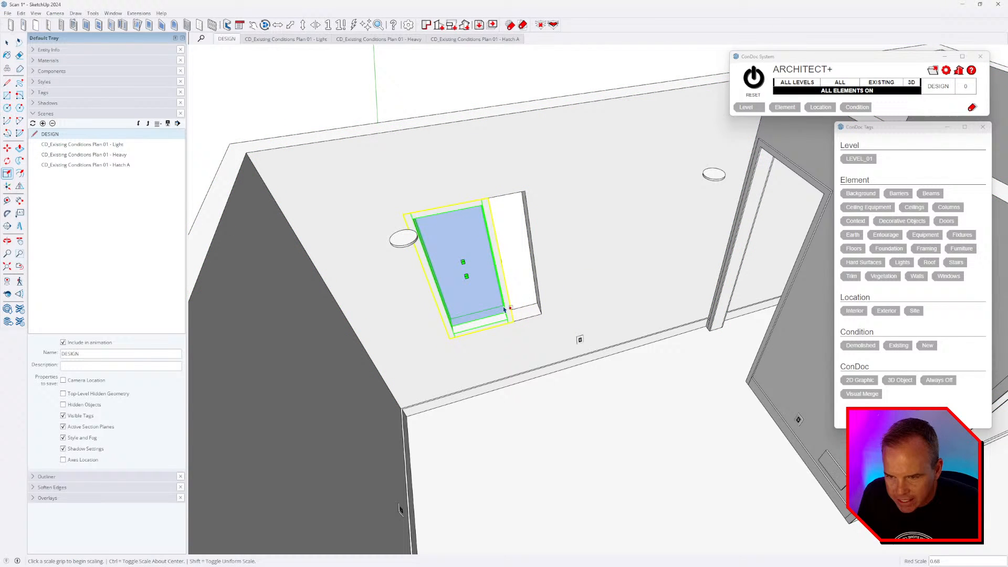
pyautogui.click(503, 260)
pyautogui.click(568, 297)
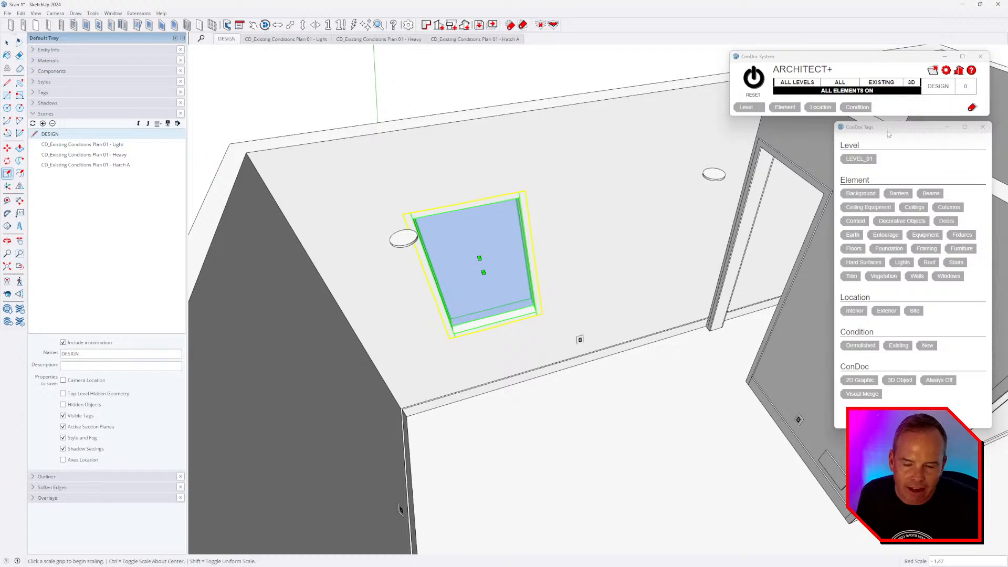
# - Switch ConDoc to 2D display to hide the glass and look into the opening
pyautogui.click(912, 84)
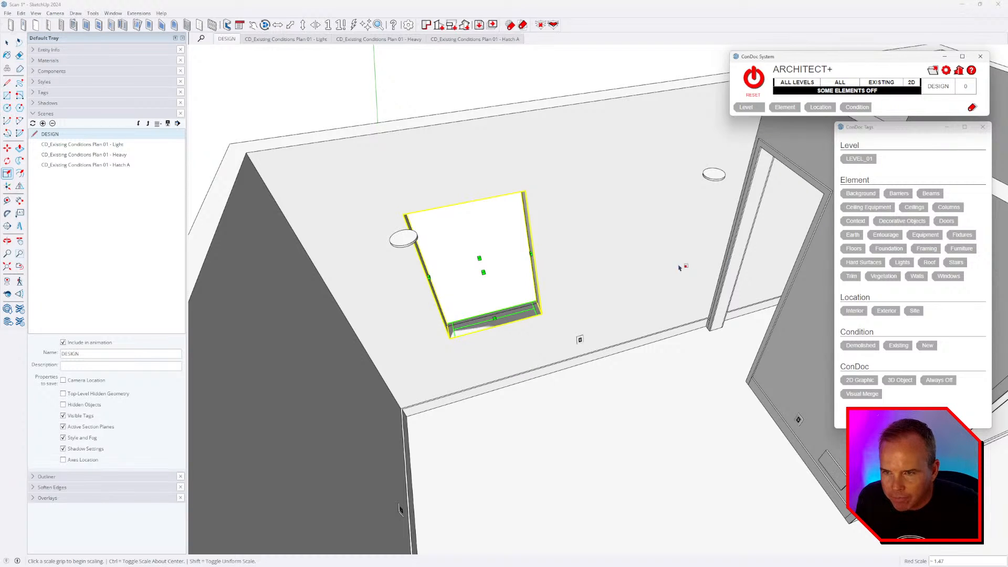
pyautogui.click(495, 74)
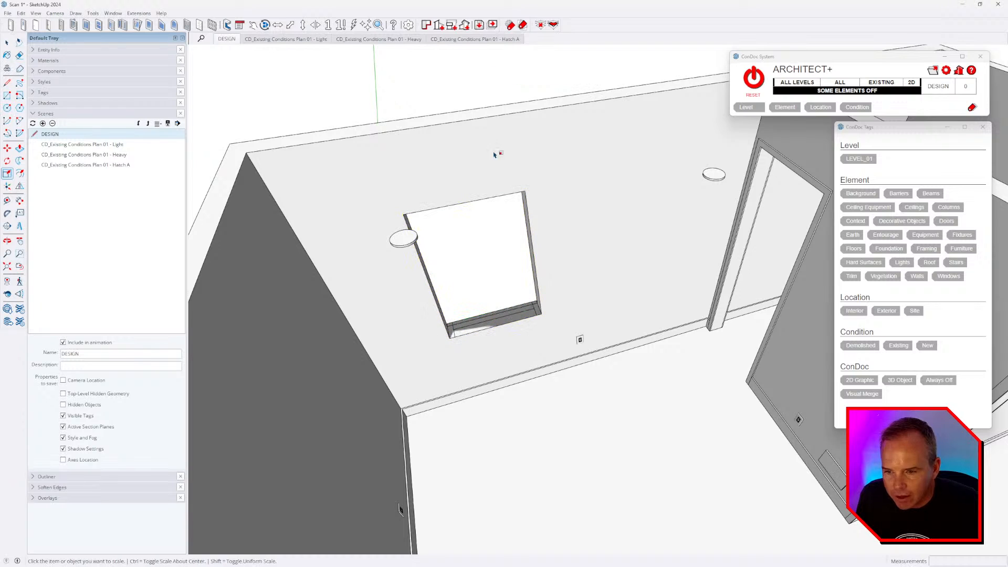
pyautogui.scroll(3, 488, 353)
pyautogui.press('space')
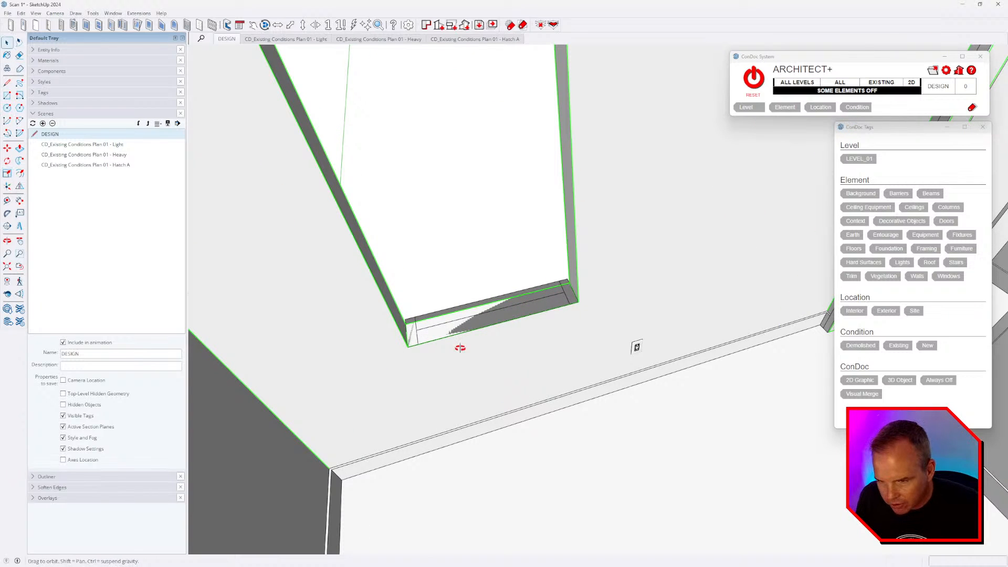
pyautogui.moveTo(458, 344); pyautogui.dragTo(603, 348, button='middle')
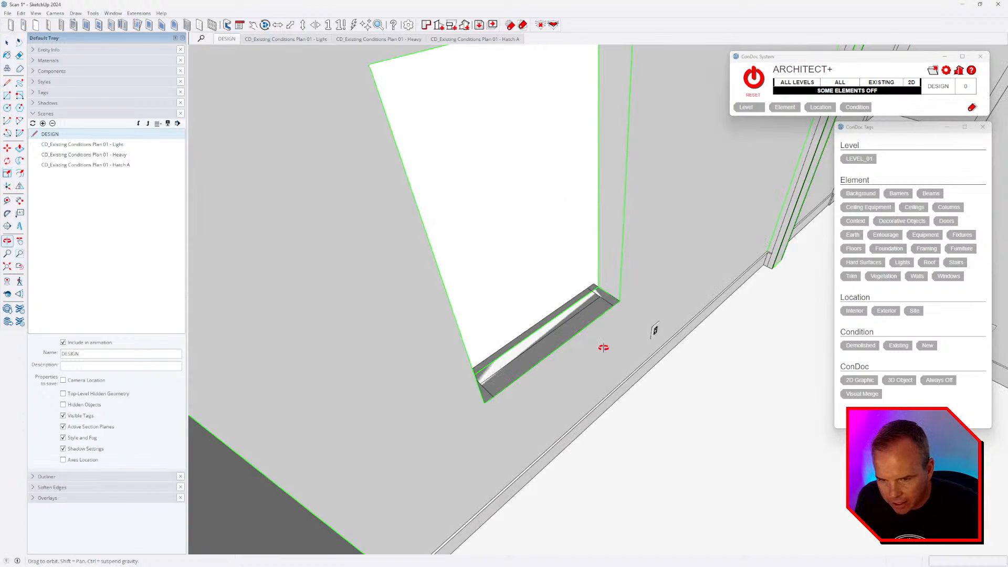
# - Return ConDoc to 3D and set the window's 2D Graphic Placement to 12 in Component Options
pyautogui.rightClick(581, 298)
pyautogui.click(932, 99)
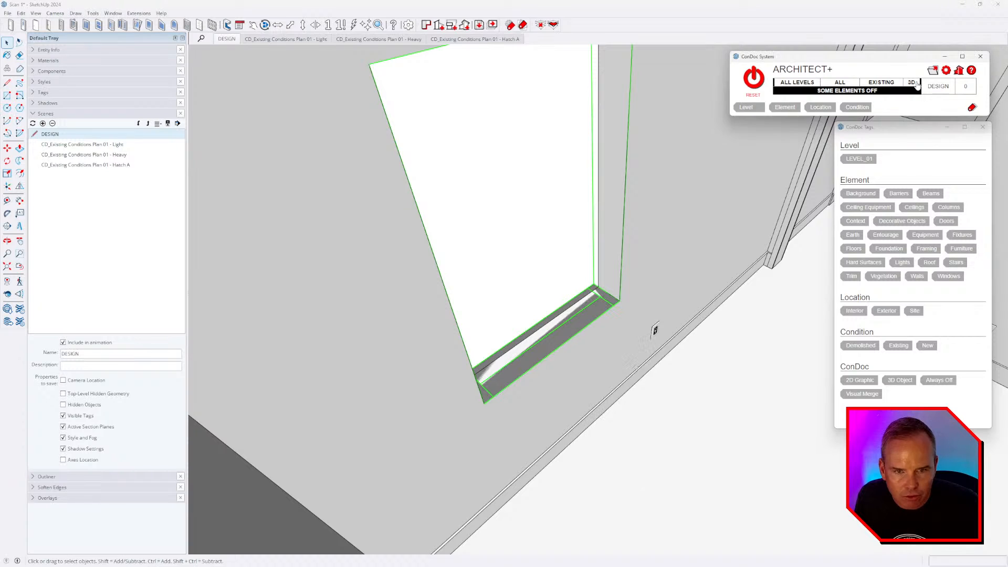
pyautogui.click(913, 82)
pyautogui.rightClick(540, 236)
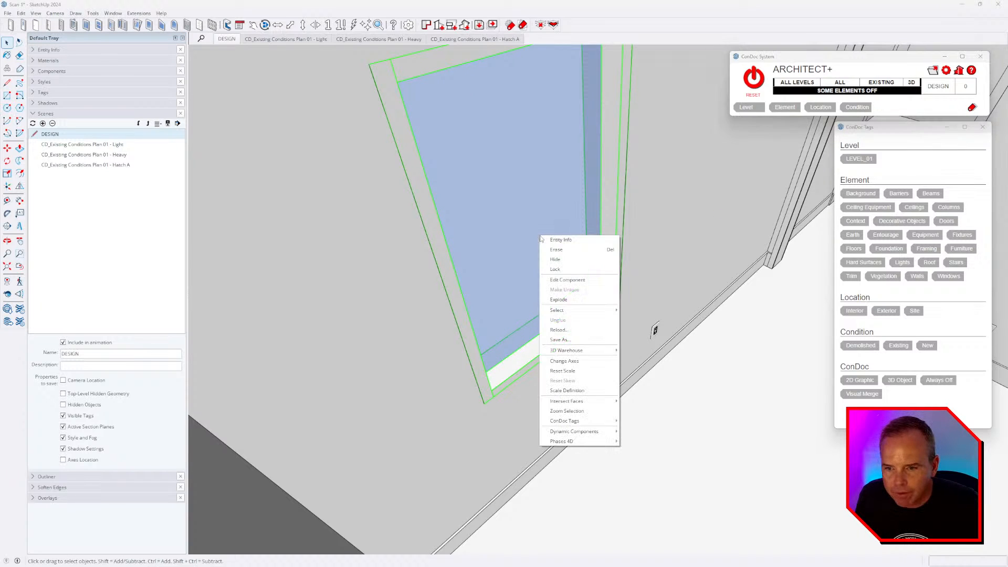
pyautogui.moveTo(604, 431)
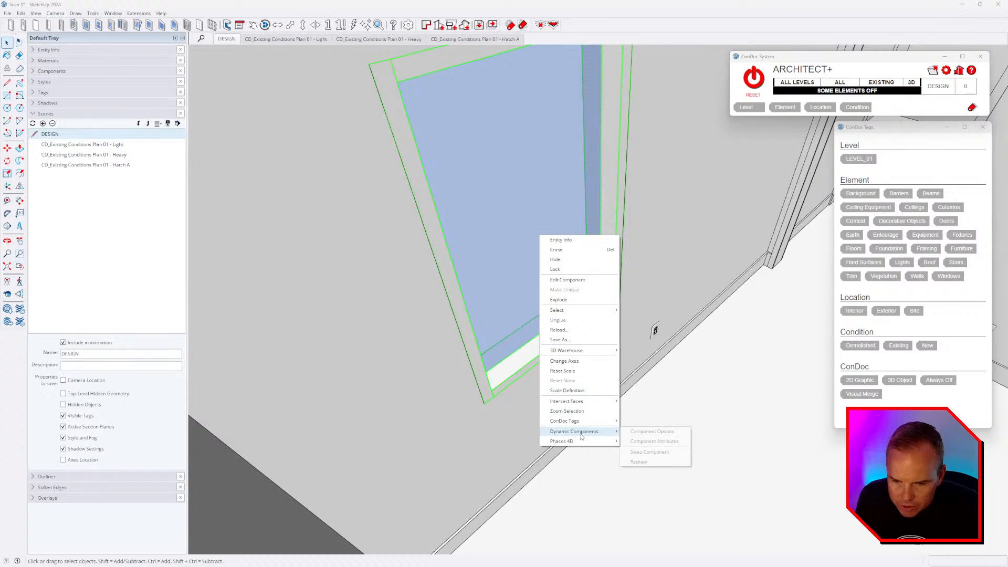
pyautogui.click(652, 431)
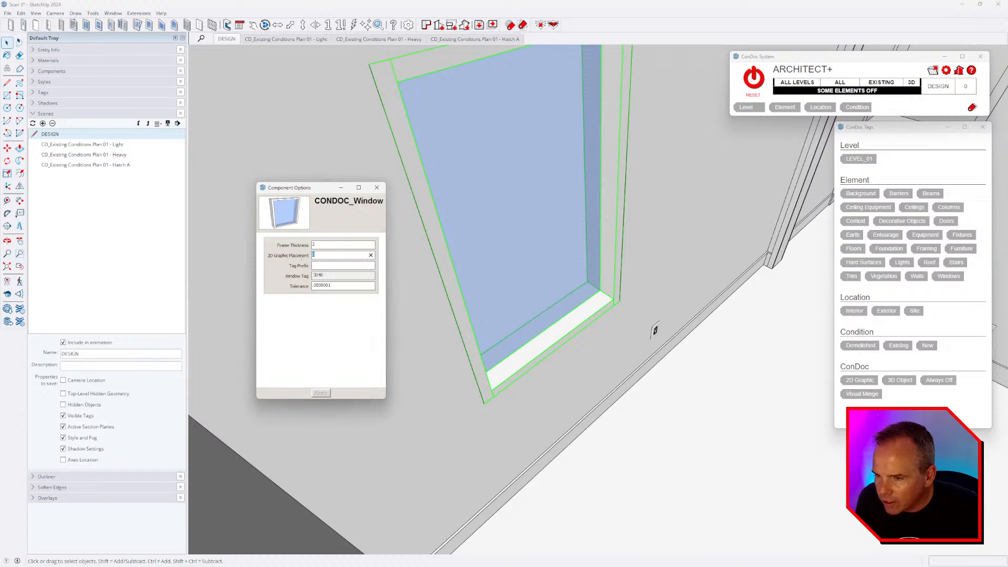
pyautogui.write('2')
pyautogui.press('Return')
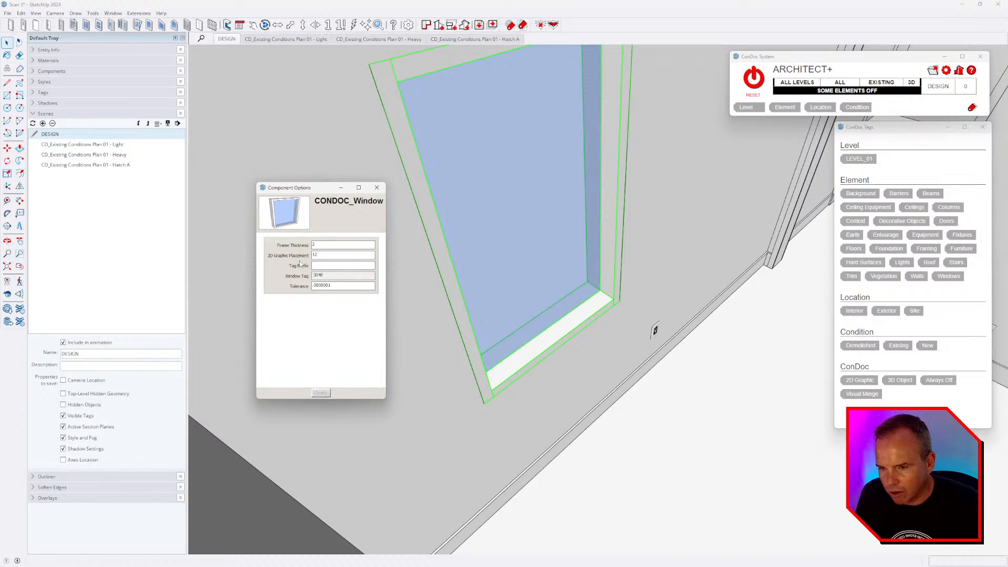
pyautogui.click(376, 188)
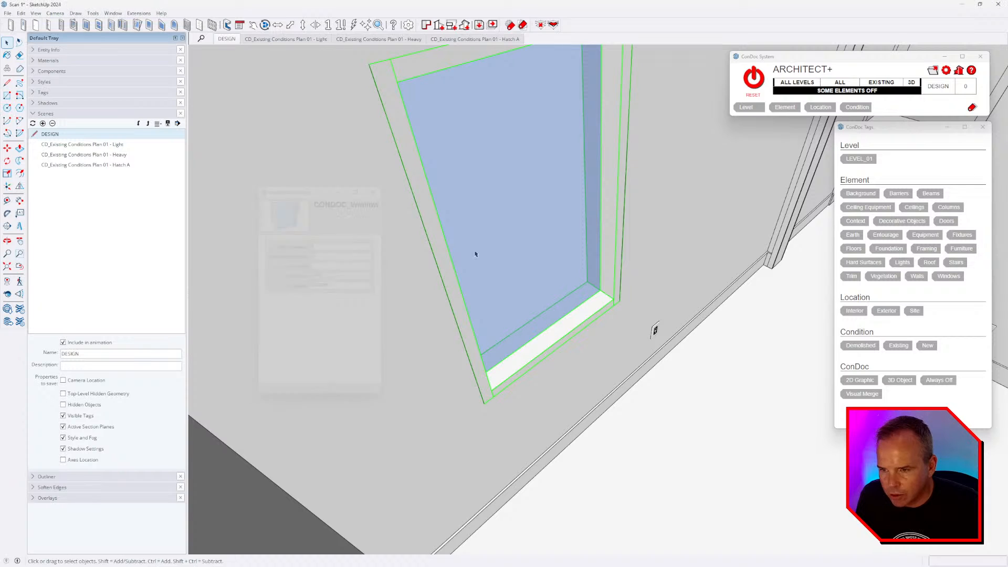
# - Switch ConDoc to 2D and inspect the window's 2D graphic from a steep side view
pyautogui.click(912, 84)
pyautogui.moveTo(702, 348); pyautogui.dragTo(450, 286, button='middle')
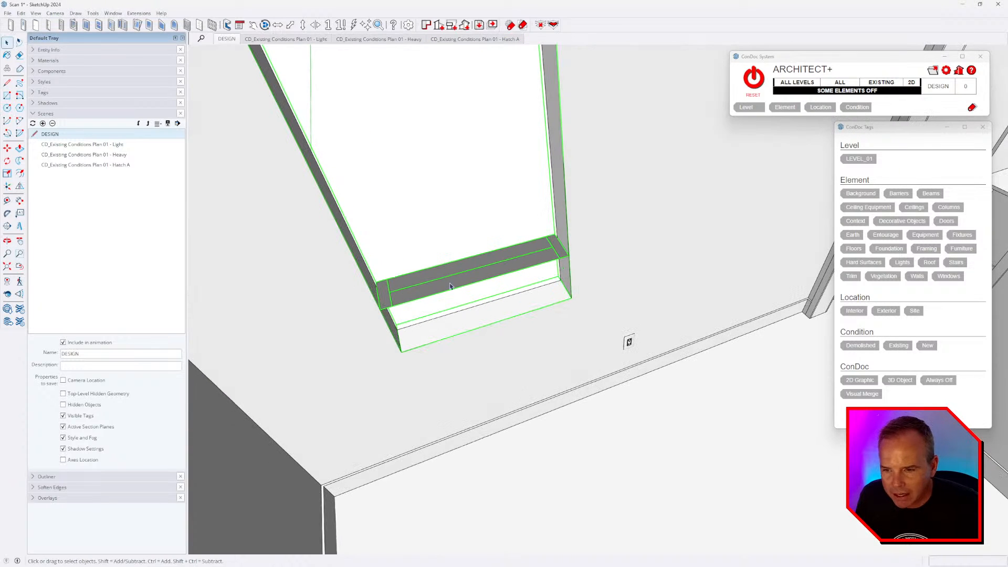
pyautogui.moveTo(389, 302); pyautogui.dragTo(803, 360, button='middle')
# - Back in 3D, scale the ConDoc window's depth along green to 1.12 to match the wall thickness
pyautogui.click(912, 83)
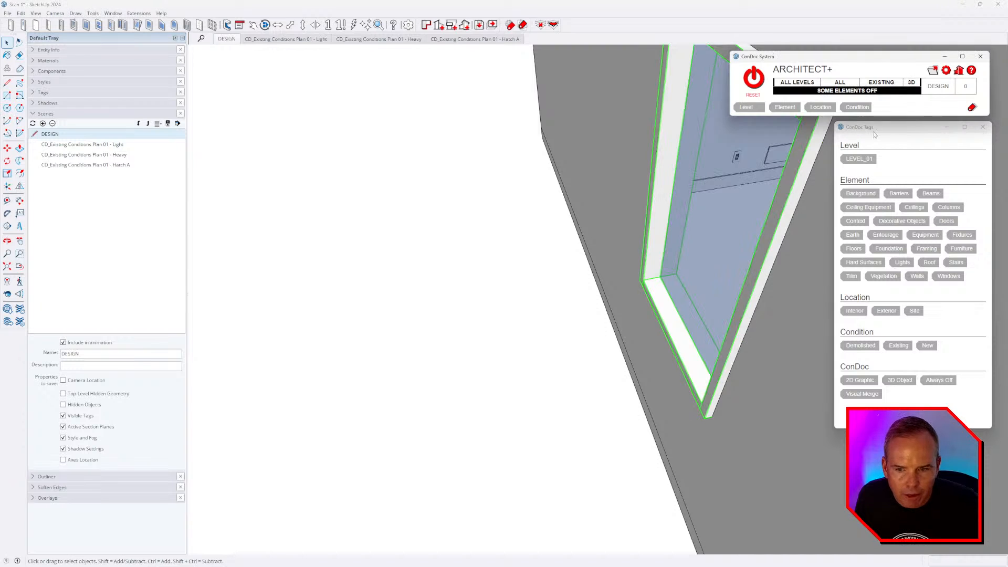
pyautogui.scroll(-3, 699, 220)
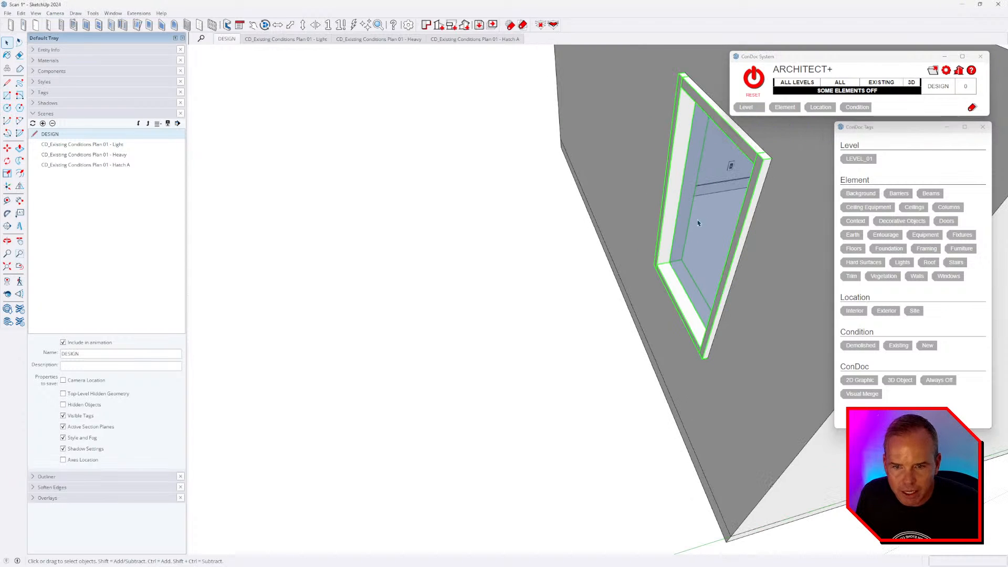
pyautogui.scroll(-1, 685, 261)
pyautogui.press('s')
pyautogui.click(692, 231)
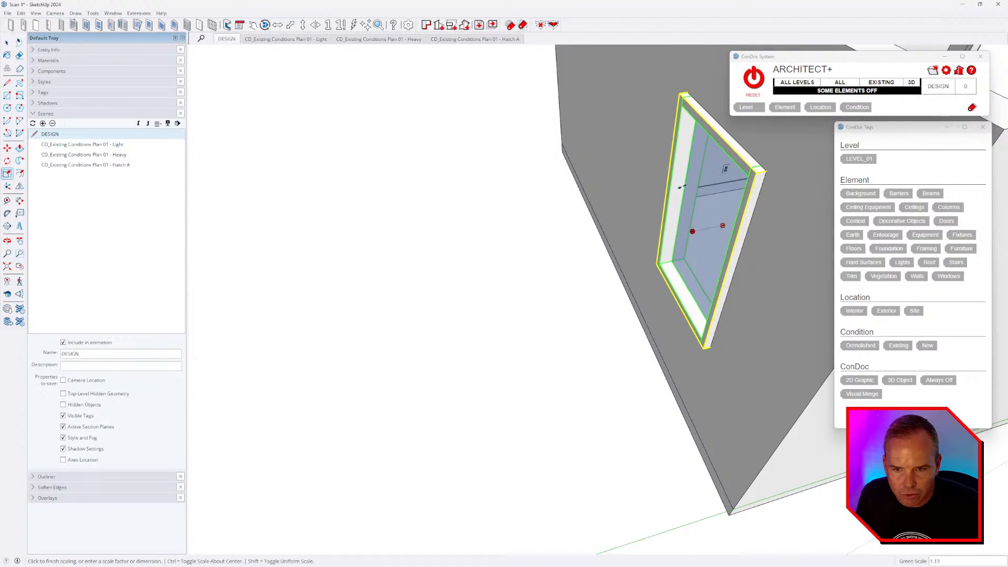
pyautogui.click(686, 94)
pyautogui.moveTo(686, 197); pyautogui.dragTo(358, 255, button='middle')
# - Hide all trim and baseboards using ConDoc hide-by-tag
pyautogui.click(911, 83)
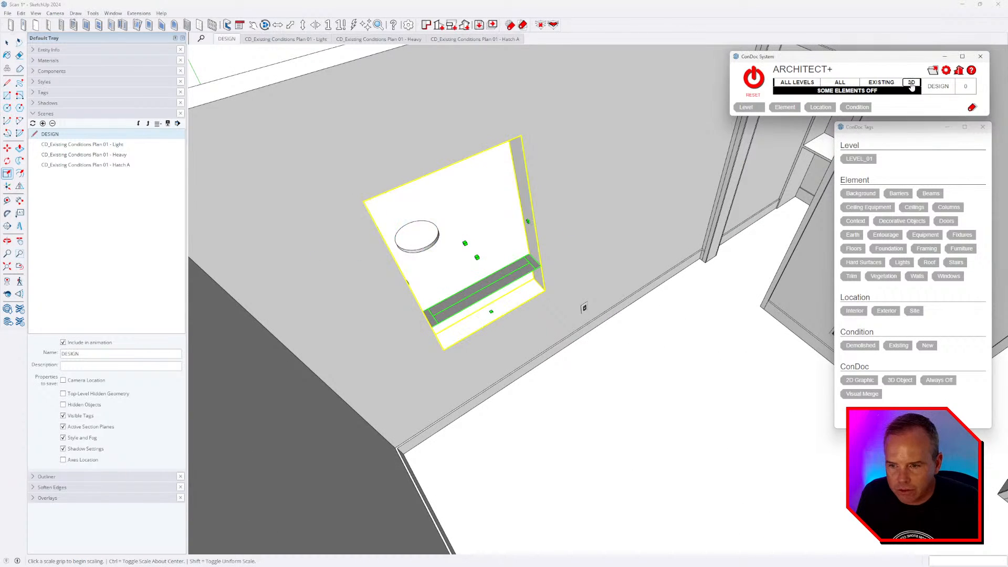
pyautogui.moveTo(643, 302); pyautogui.dragTo(506, 330, button='middle')
pyautogui.scroll(-4, 506, 328)
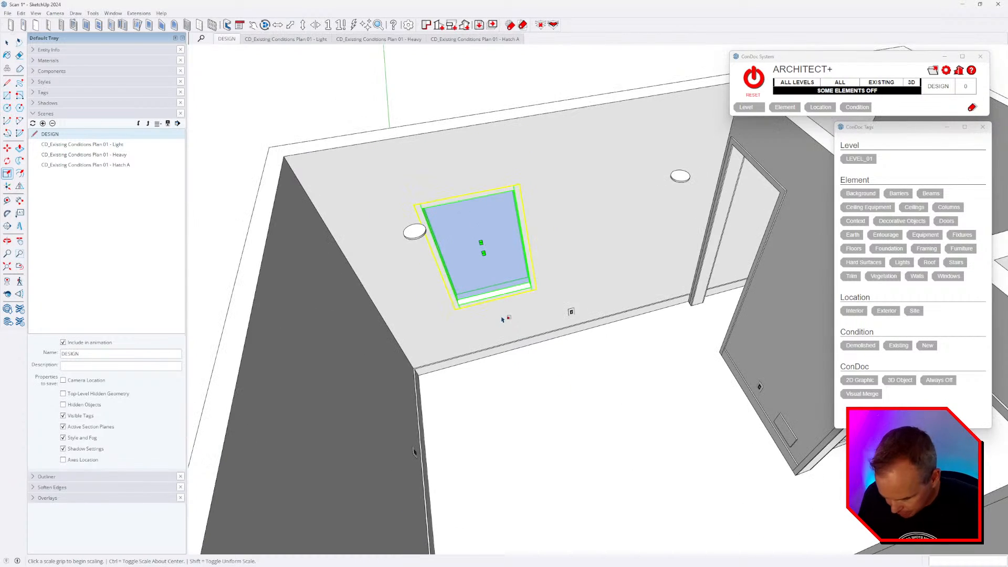
pyautogui.press('space')
pyautogui.scroll(-2, 430, 308)
pyautogui.moveTo(430, 308); pyautogui.dragTo(689, 282, button='middle')
pyautogui.scroll(2, 682, 268)
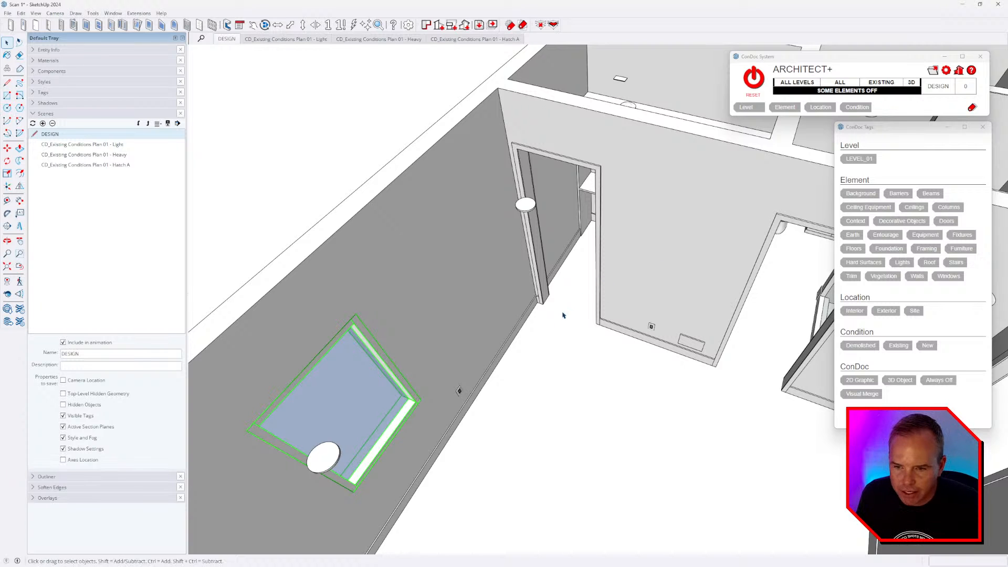
pyautogui.moveTo(562, 315); pyautogui.dragTo(514, 272, button='middle')
pyautogui.hotkey('shift', 'e')
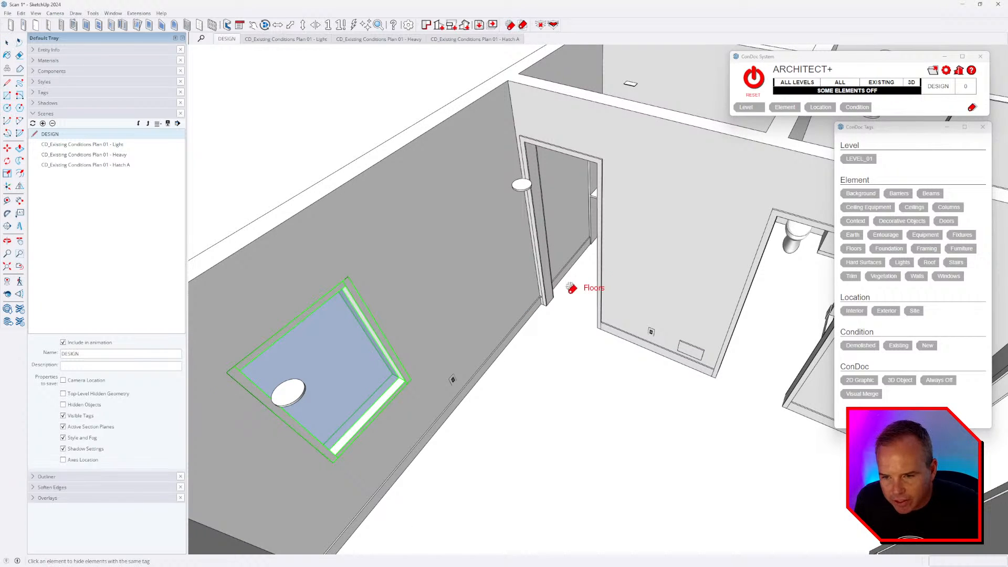
pyautogui.click(599, 251)
# - Select the walls group and isolate it with ConDoc, then clear the selection
pyautogui.press('space')
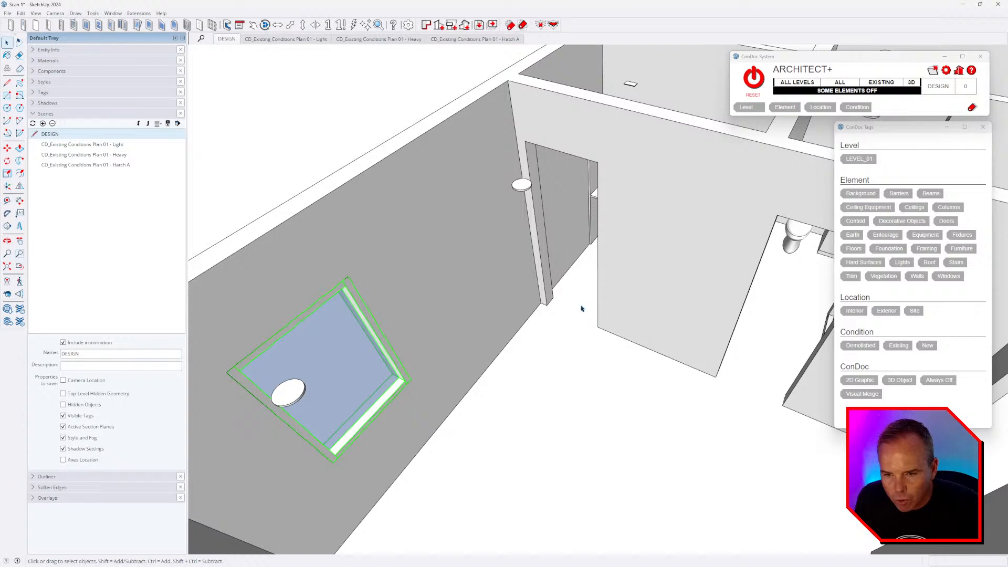
pyautogui.click(621, 269)
pyautogui.hotkey('ctrl', 'shift', 'e')
pyautogui.click(558, 386)
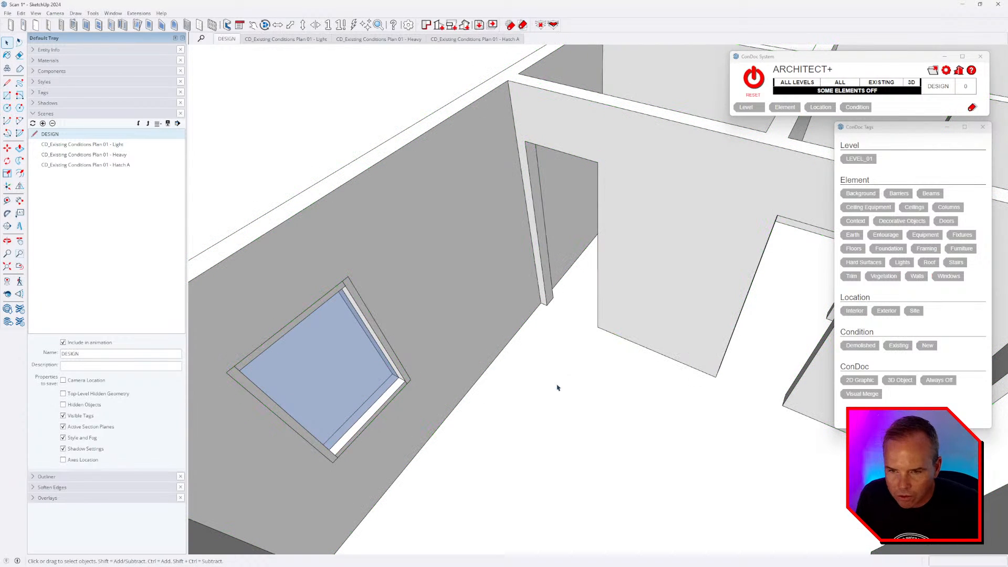
pyautogui.scroll(-4, 412, 241)
pyautogui.moveTo(608, 302); pyautogui.dragTo(548, 290, button='middle')
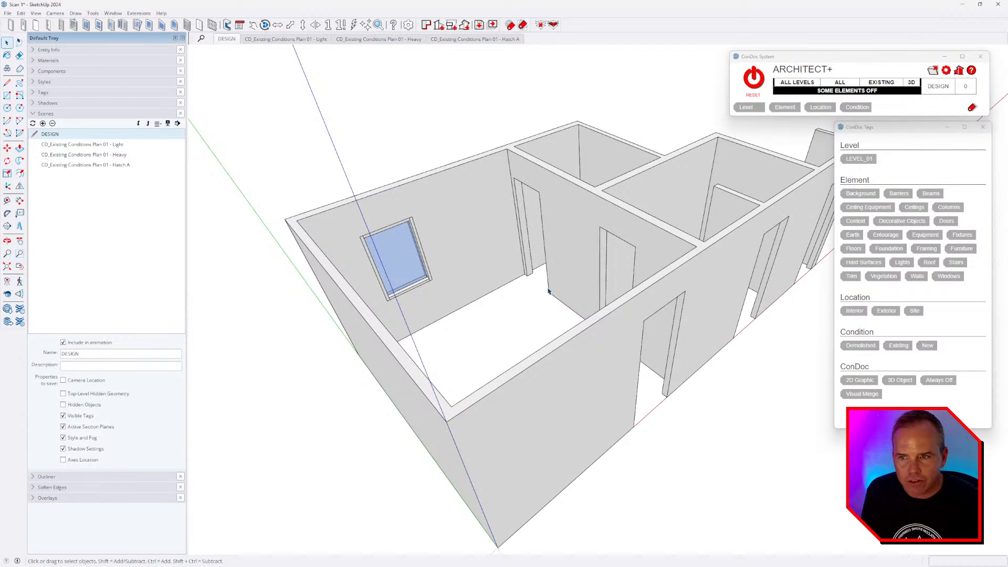
# - Float the ConDoc tag toolbar and turn every tagged element back on with RESET
pyautogui.moveTo(503, 25); pyautogui.dragTo(522, 97)
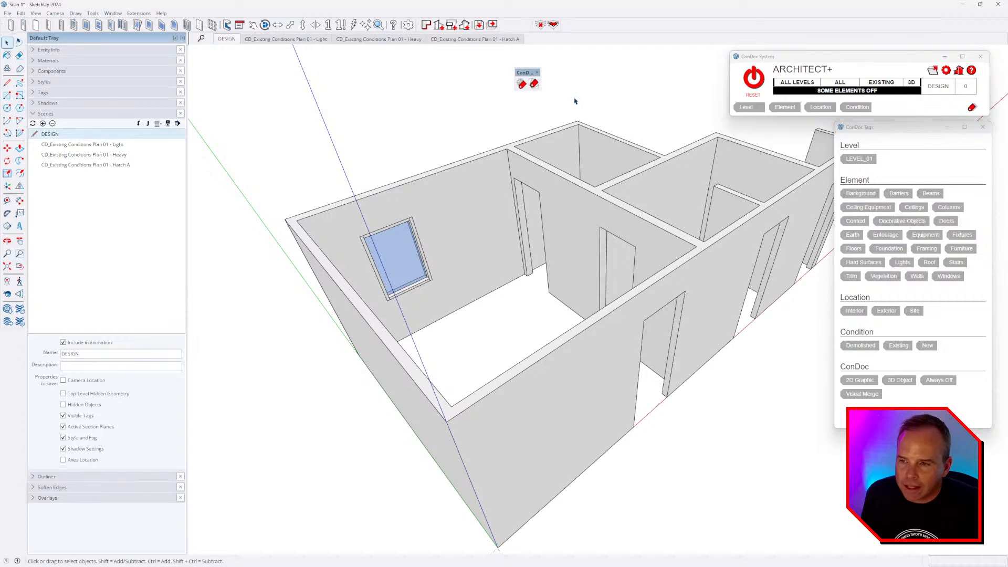
pyautogui.click(64, 94)
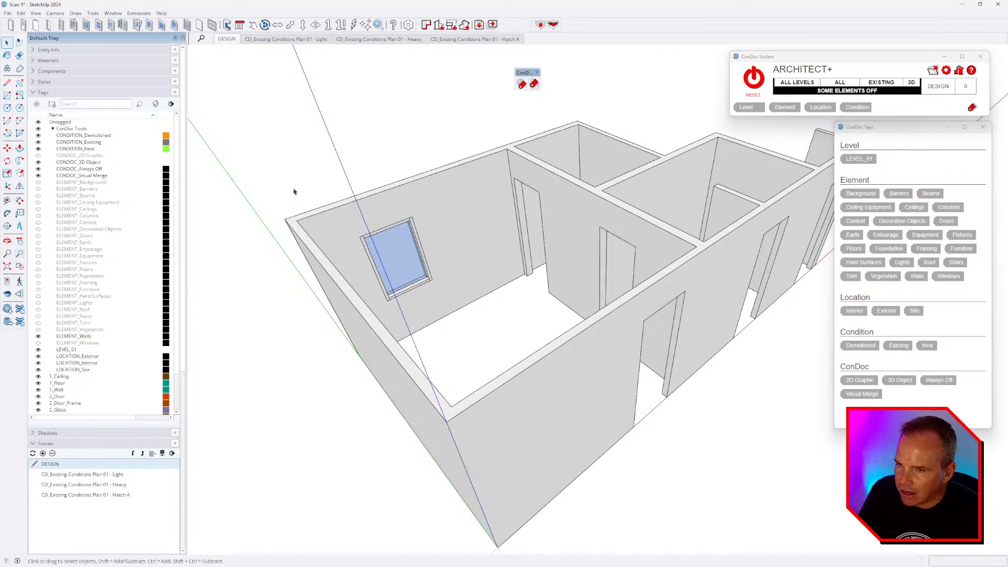
pyautogui.click(753, 77)
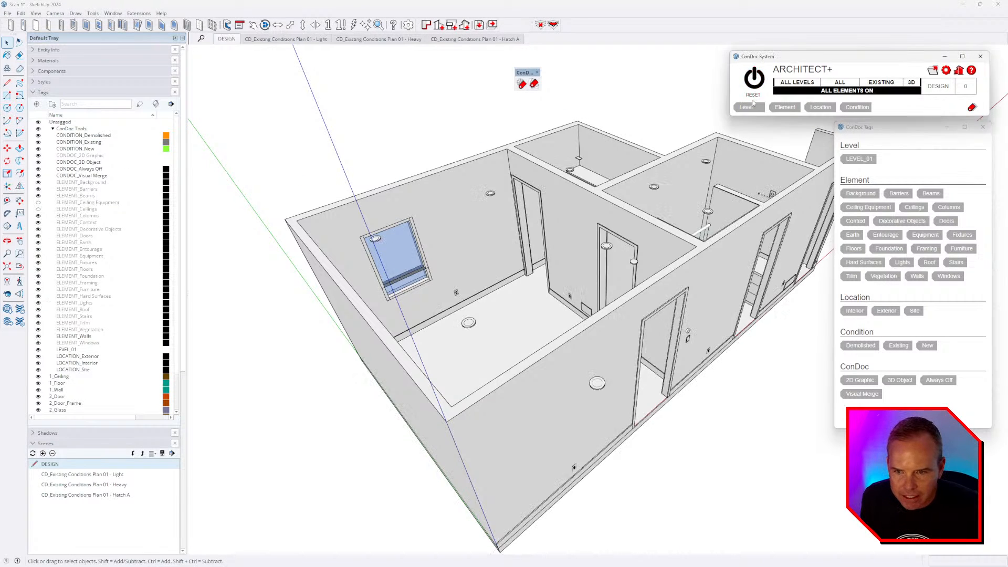
pyautogui.moveTo(709, 325); pyautogui.dragTo(765, 330, button='middle')
pyautogui.scroll(3, 516, 213)
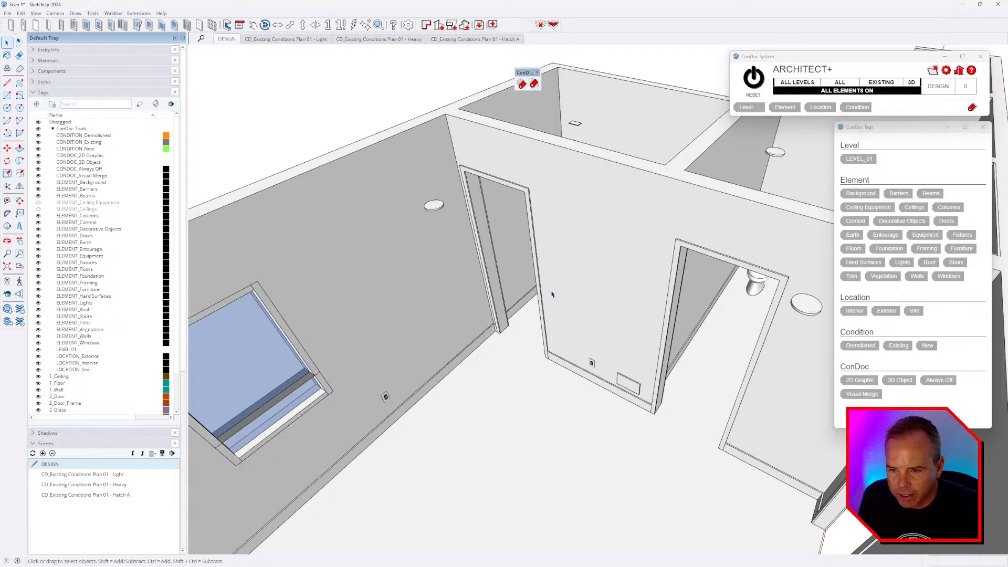
pyautogui.scroll(-3, 551, 294)
# - Select the window and a wall, then show only the Walls tag
pyautogui.click(391, 334)
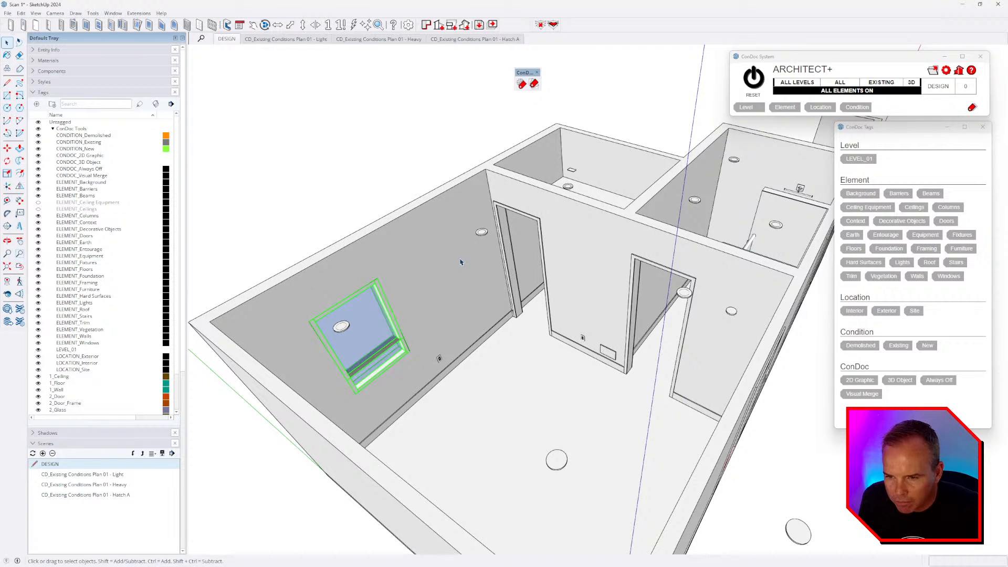
pyautogui.click(483, 283)
pyautogui.press('i')
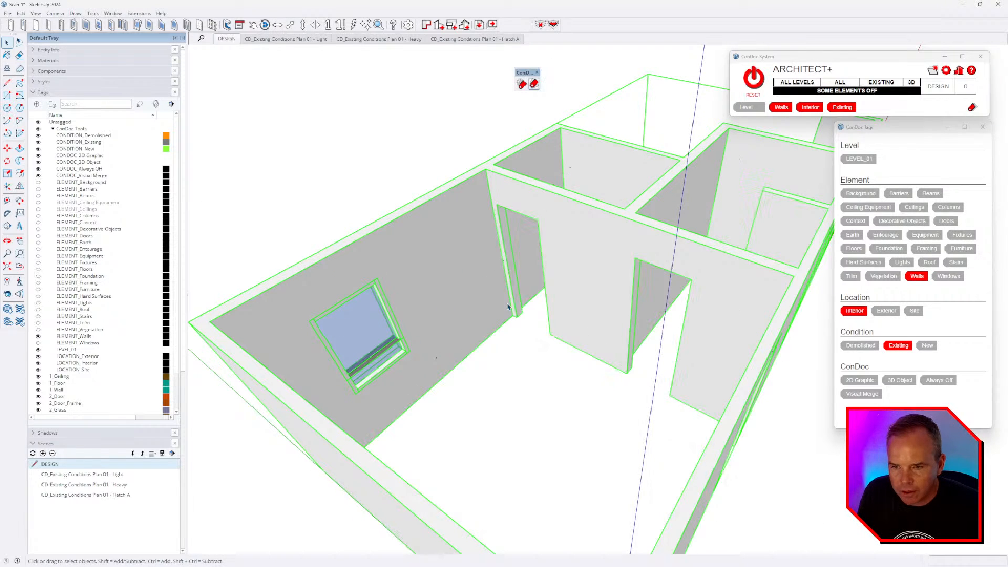
pyautogui.click(538, 404)
pyautogui.moveTo(538, 405); pyautogui.dragTo(560, 324, button='middle')
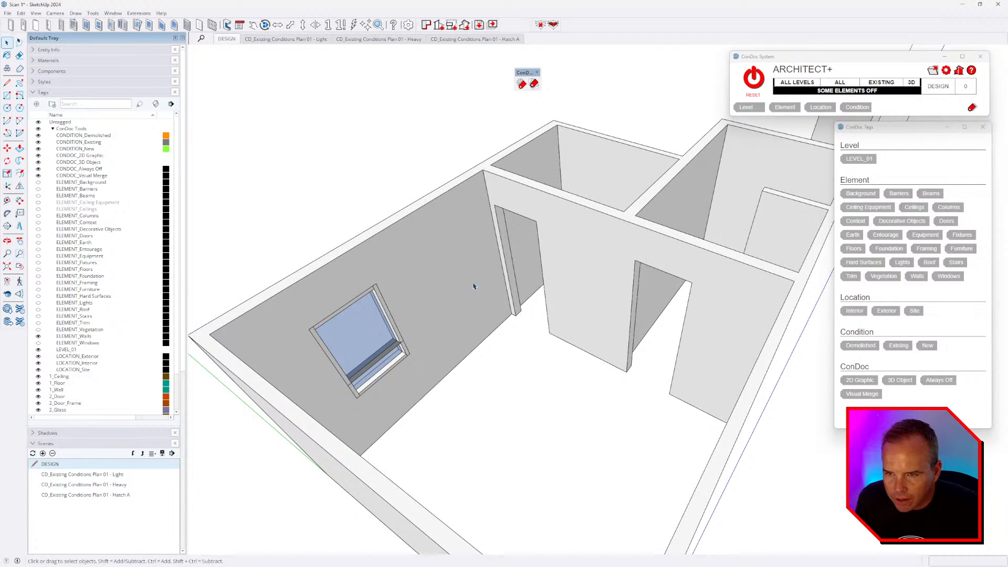
pyautogui.click(113, 13)
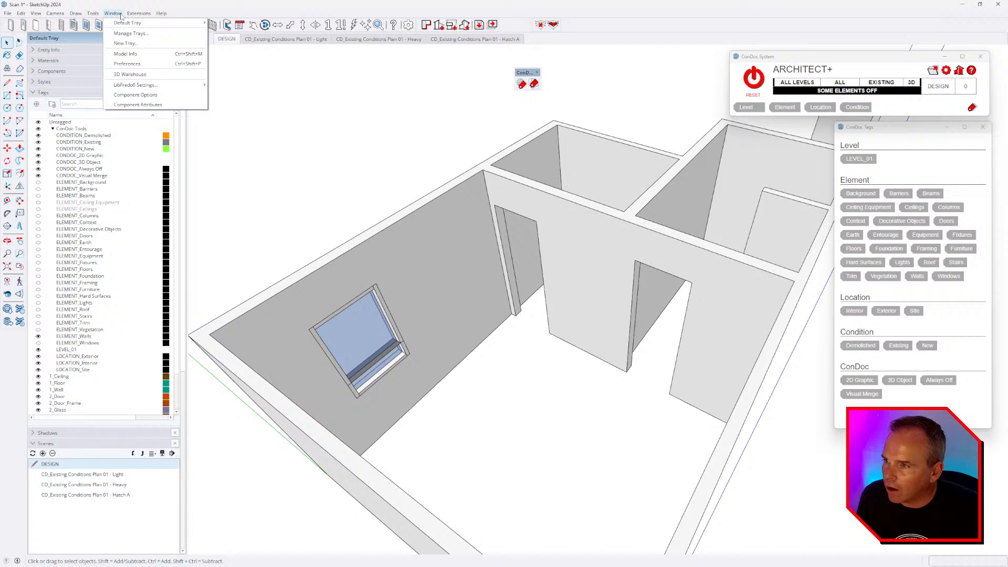
# - Search 3D Warehouse for 'condoc door' and download ConDoc 4.7_Dynamic Door
pyautogui.click(129, 75)
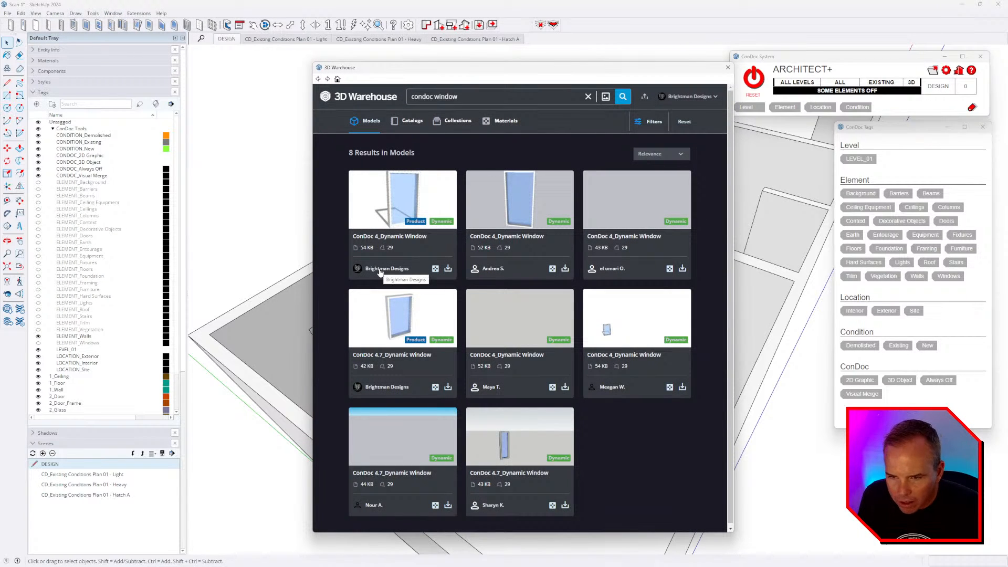
pyautogui.doubleClick(489, 95)
pyautogui.write('door')
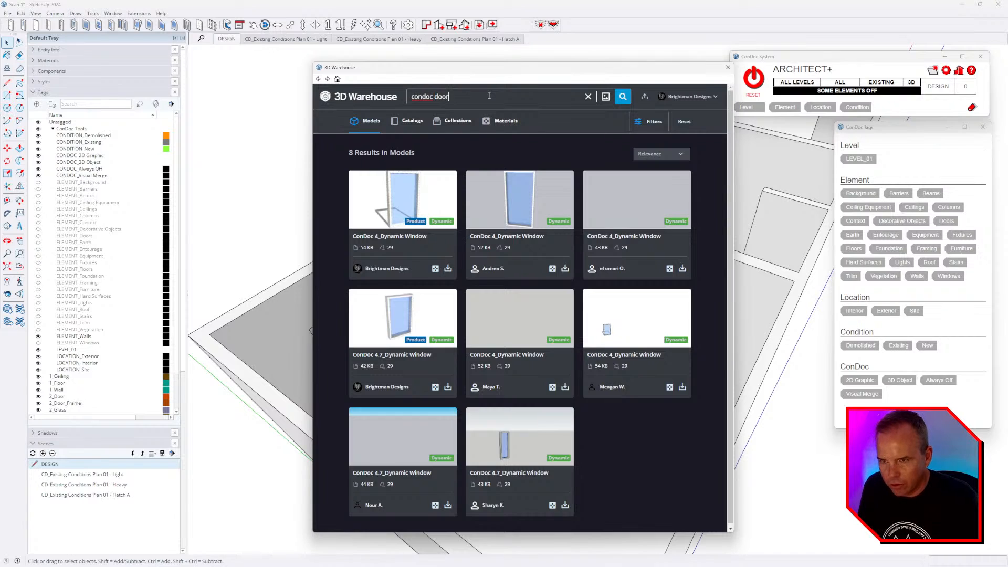
pyautogui.press('Return')
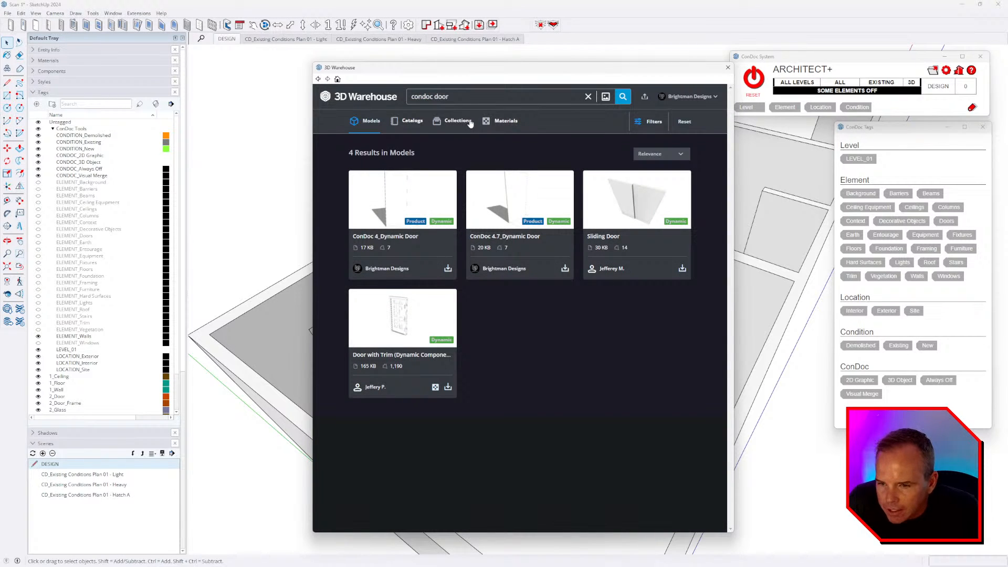
pyautogui.click(565, 268)
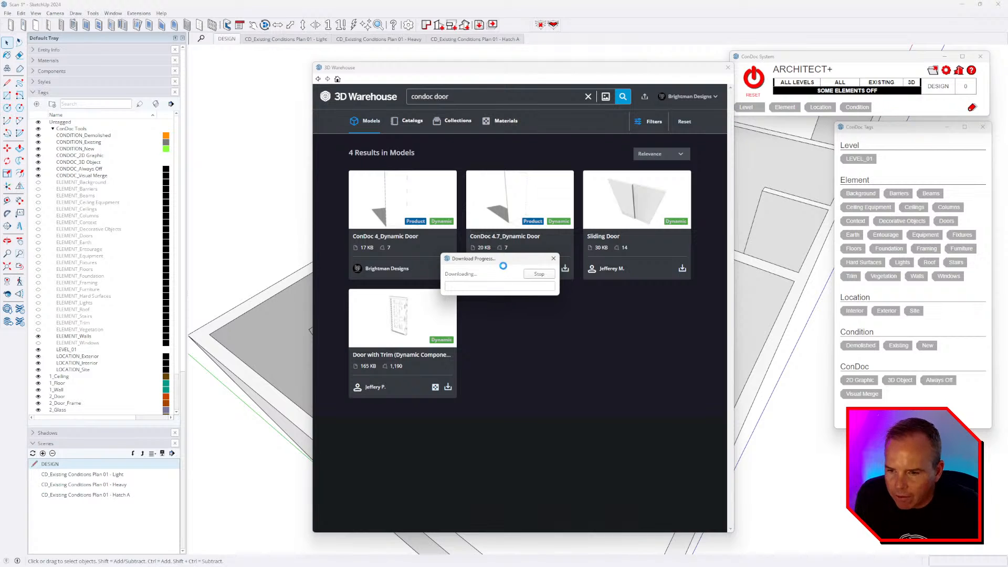
pyautogui.scroll(5, 702, 371)
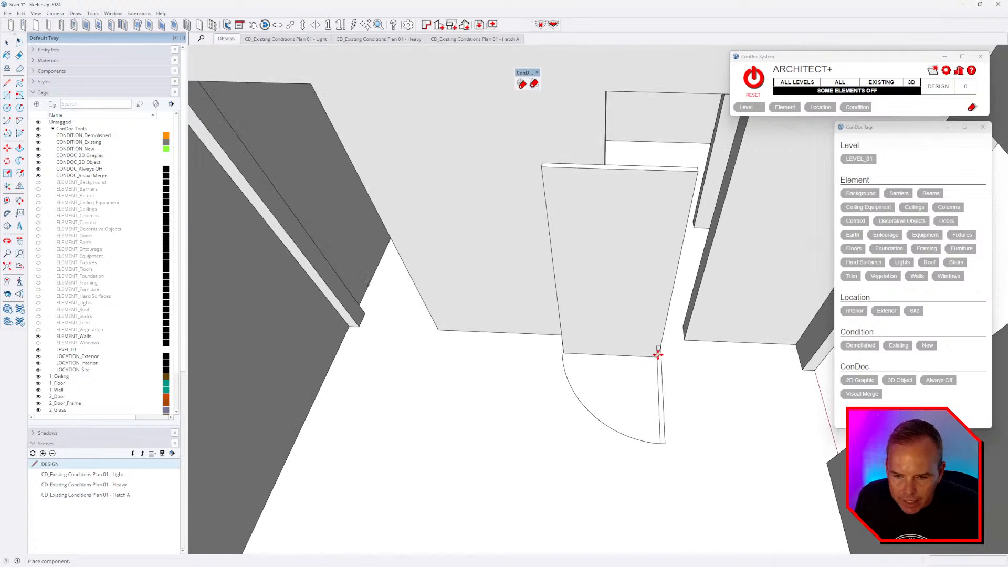
# - Place the downloaded door and move it next to the doorway wall
pyautogui.click(657, 355)
pyautogui.press('m')
pyautogui.scroll(5, 711, 353)
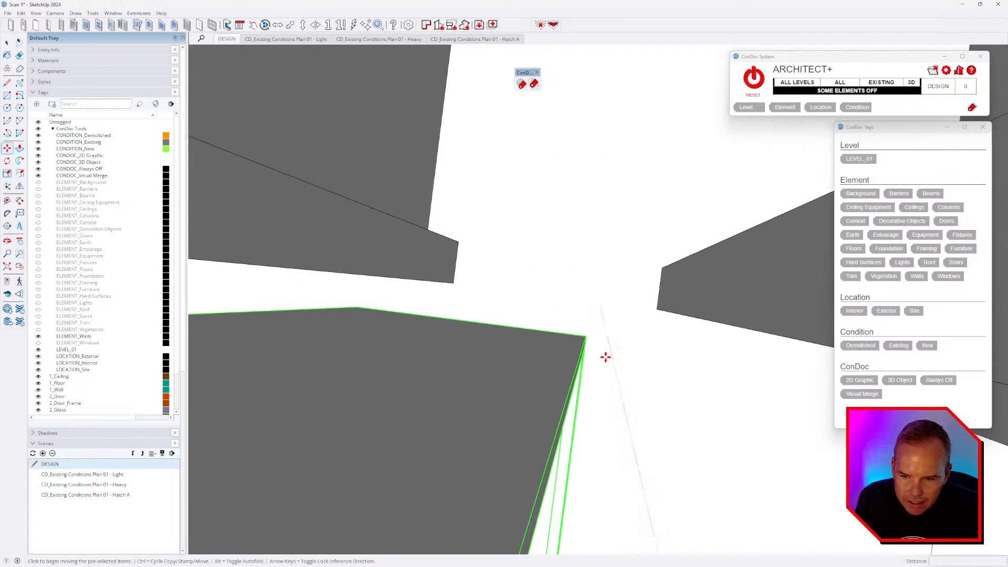
pyautogui.moveTo(585, 337); pyautogui.dragTo(661, 355, button='middle')
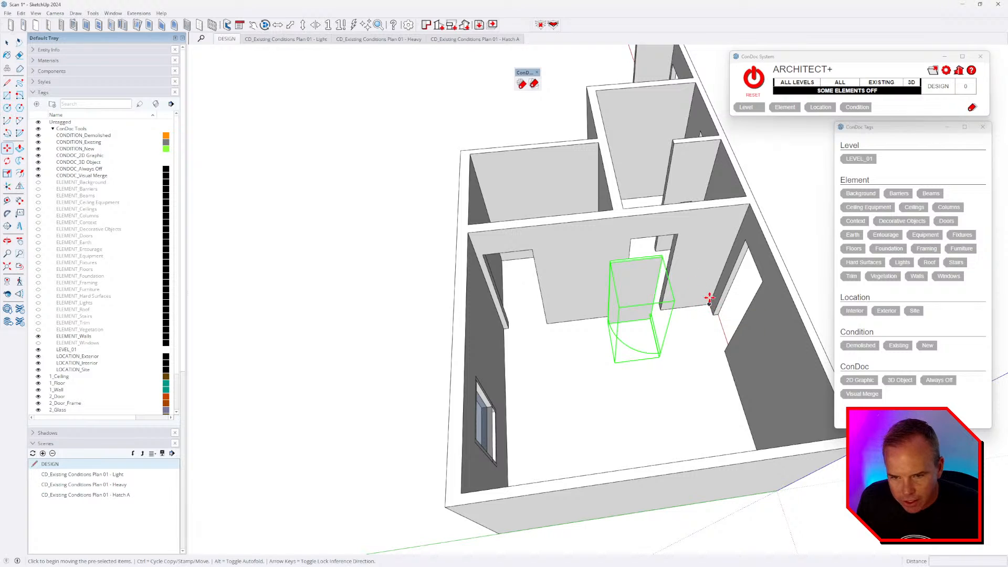
pyautogui.click(646, 376)
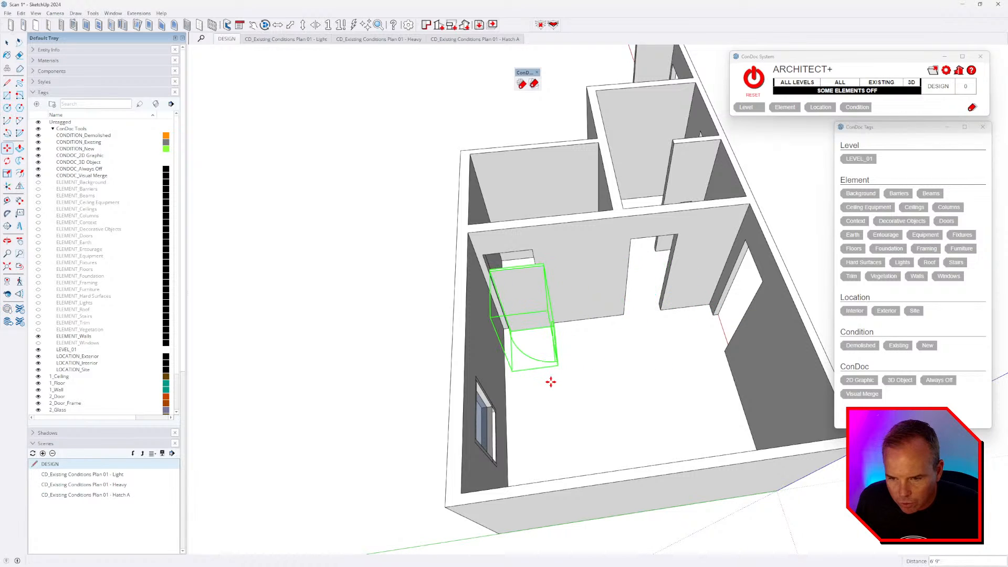
pyautogui.scroll(3, 543, 363)
pyautogui.scroll(2, 540, 343)
pyautogui.press('q')
pyautogui.click(529, 350)
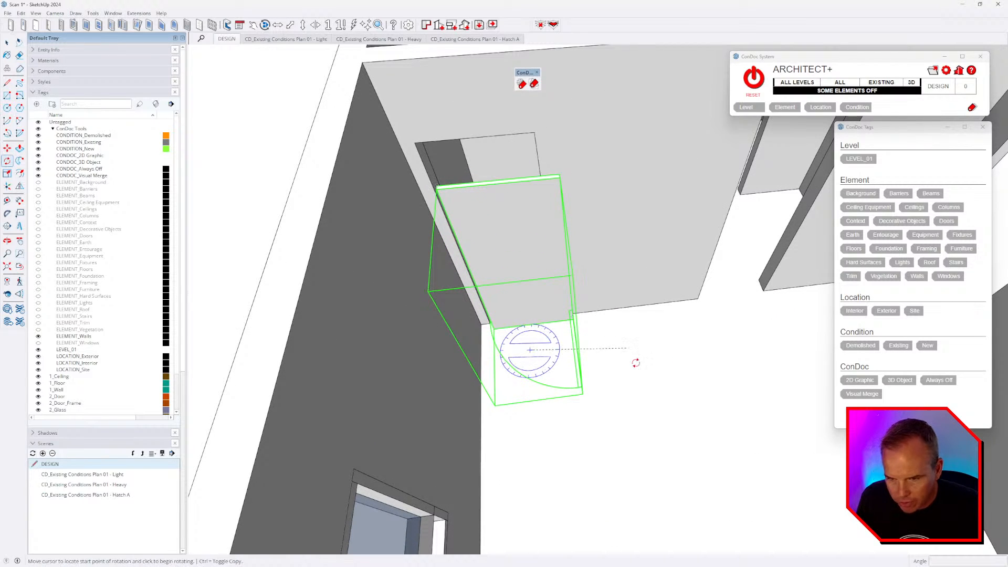
# - Rotate the door 180 degrees
pyautogui.click(634, 363)
pyautogui.click(636, 404)
pyautogui.write('180')
pyautogui.press('Return')
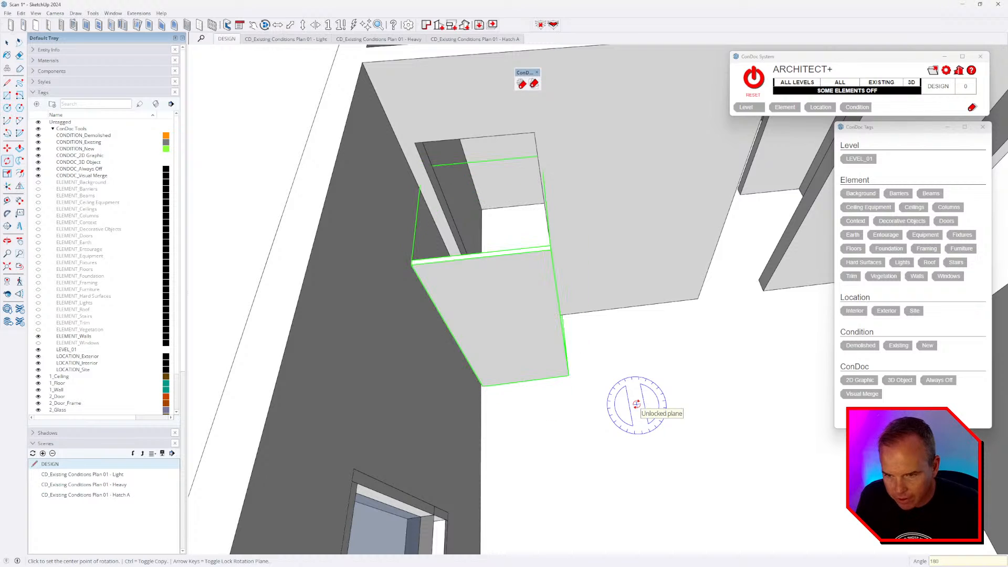
pyautogui.moveTo(657, 269); pyautogui.dragTo(573, 326, button='middle')
# - Mirror the door with a -1 scale along green to reverse its swing
pyautogui.press('s')
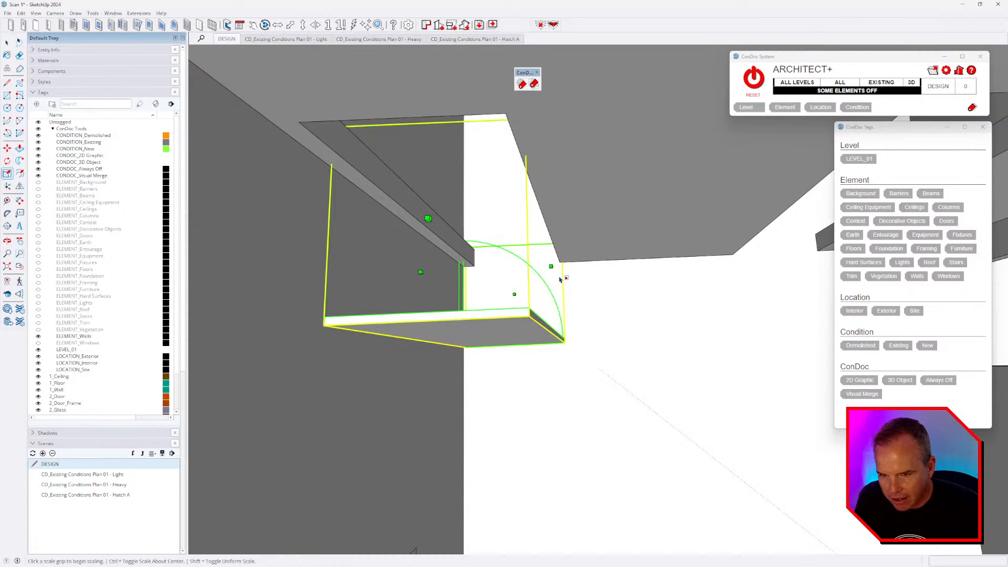
pyautogui.keyDown('ctrl'); pyautogui.moveTo(551, 266); pyautogui.dragTo(520, 269); pyautogui.keyUp('ctrl')
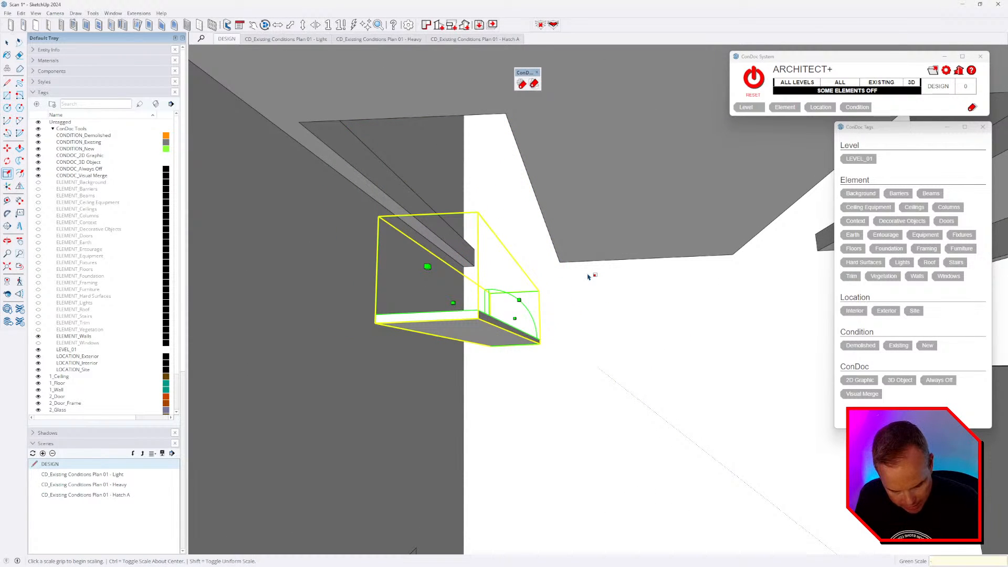
pyautogui.write('-1')
pyautogui.press('Return')
pyautogui.moveTo(620, 330); pyautogui.dragTo(620, 339, button='middle')
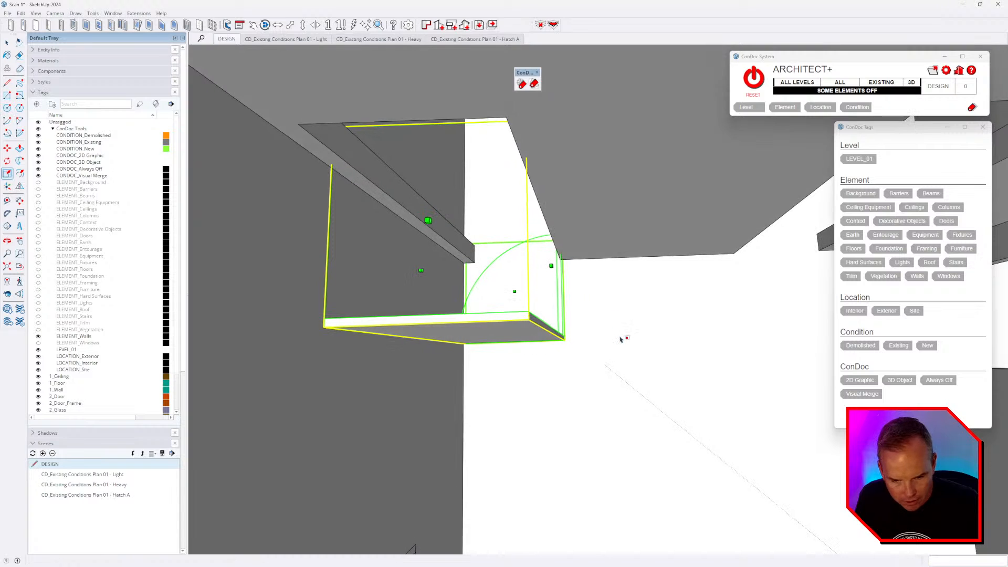
pyautogui.moveTo(575, 289); pyautogui.dragTo(477, 292)
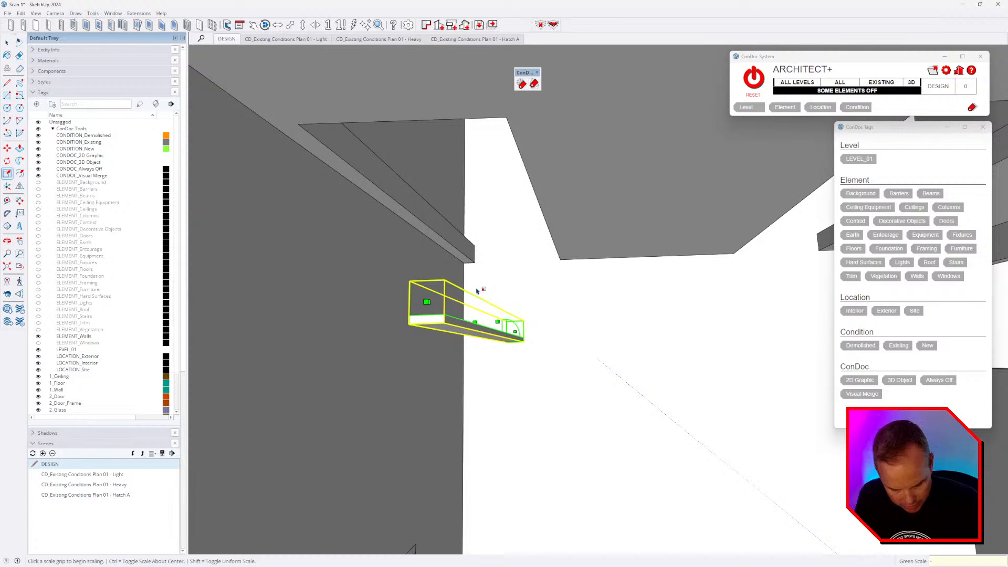
pyautogui.press('Escape')
pyautogui.moveTo(537, 333); pyautogui.dragTo(515, 350, button='middle')
# - Move the door into the doorway corner
pyautogui.press('m')
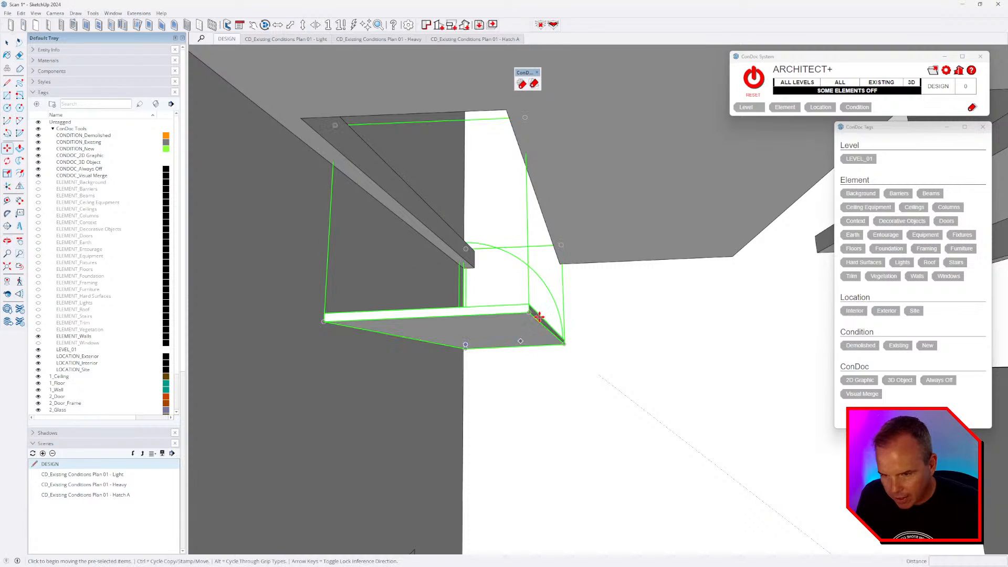
pyautogui.moveTo(524, 310); pyautogui.dragTo(671, 351, button='middle')
pyautogui.scroll(4, 723, 353)
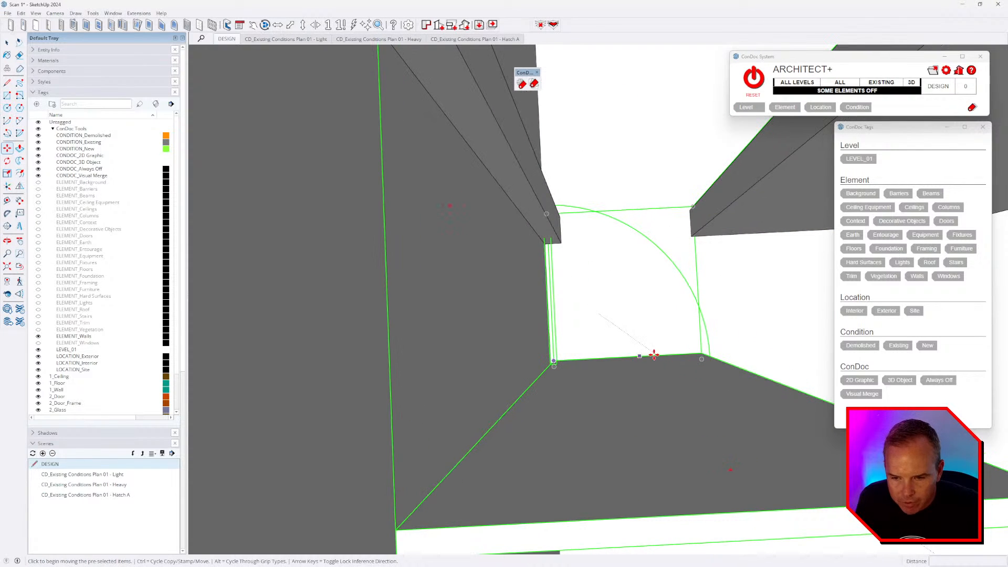
pyautogui.moveTo(610, 353); pyautogui.dragTo(559, 351, button='middle')
pyautogui.scroll(5, 559, 351)
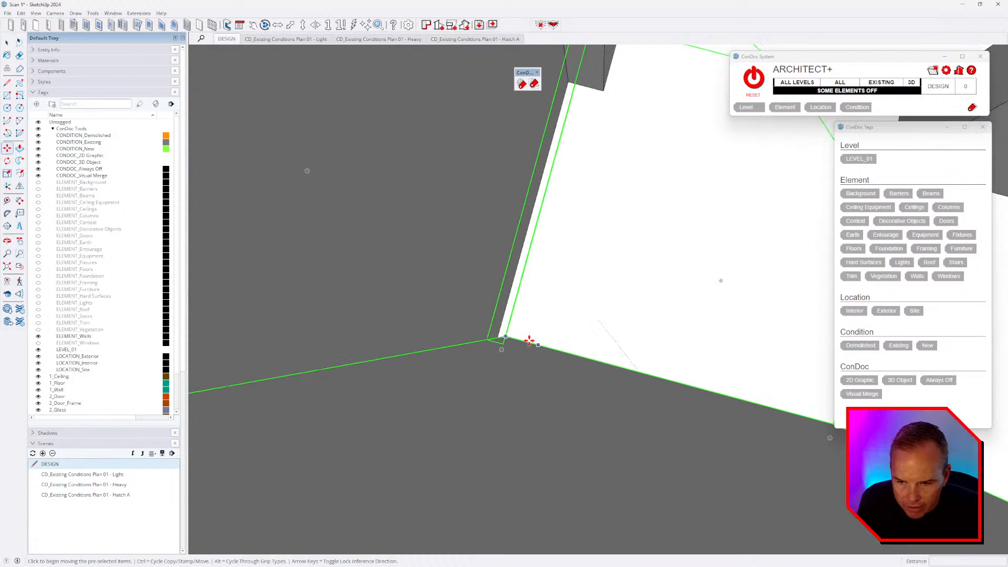
pyautogui.scroll(-4, 586, 249)
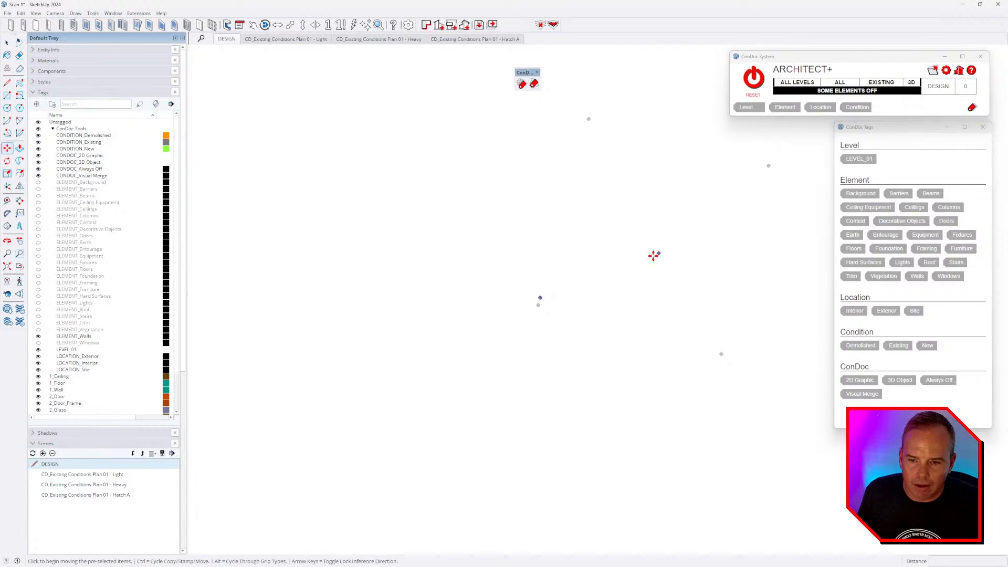
pyautogui.scroll(-5, 572, 307)
pyautogui.scroll(6, 519, 298)
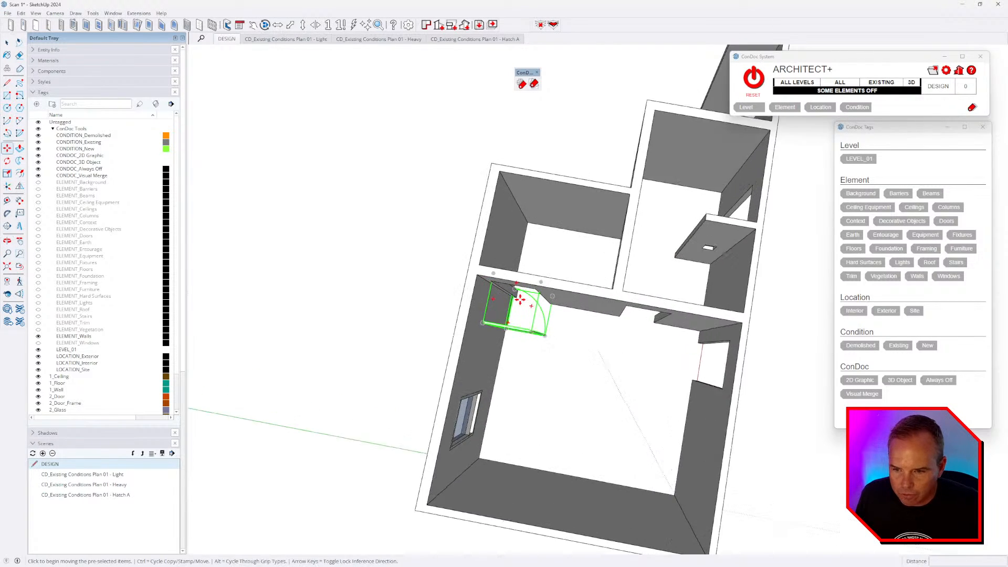
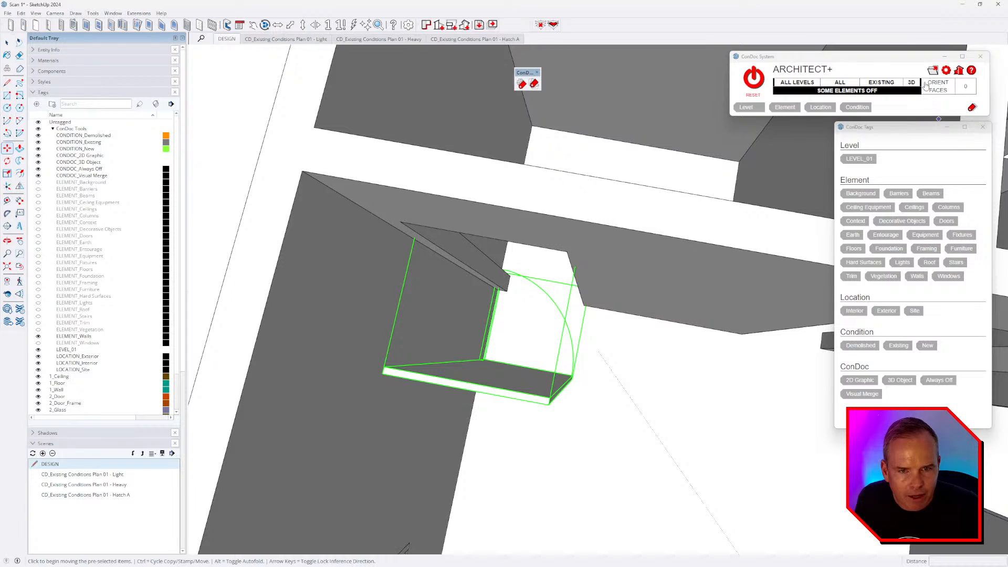
# - Hide the door's swing arc graphic
pyautogui.click(904, 96)
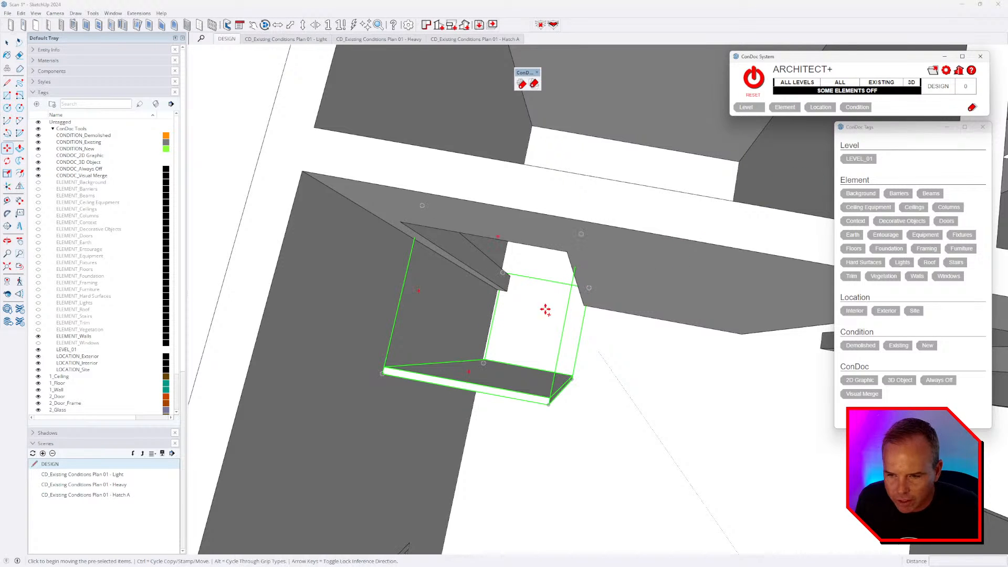
pyautogui.scroll(5, 483, 356)
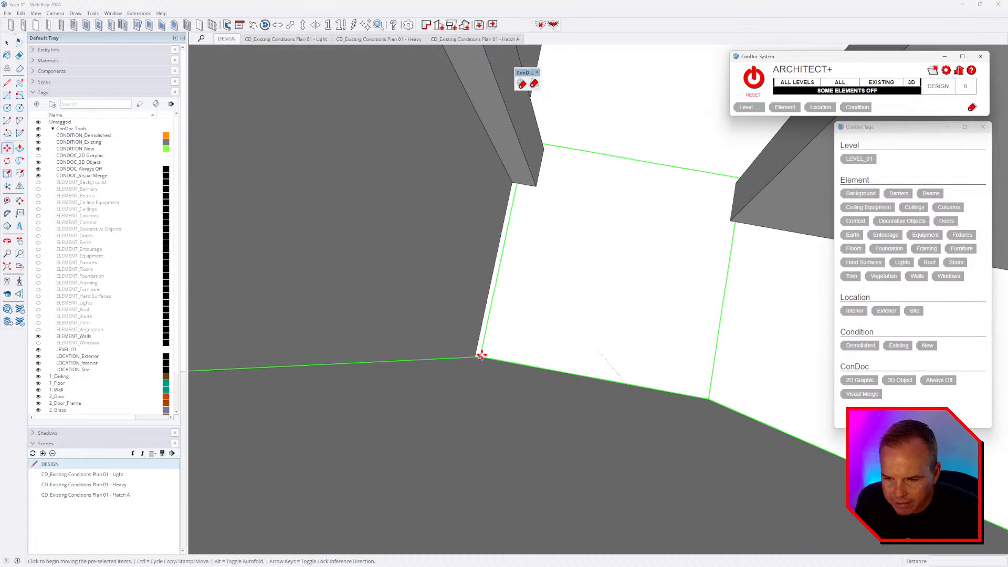
pyautogui.moveTo(481, 356); pyautogui.dragTo(663, 398, button='middle')
# - Scale the door box's width and height with the side and top grips to fill the opening
pyautogui.press('m')
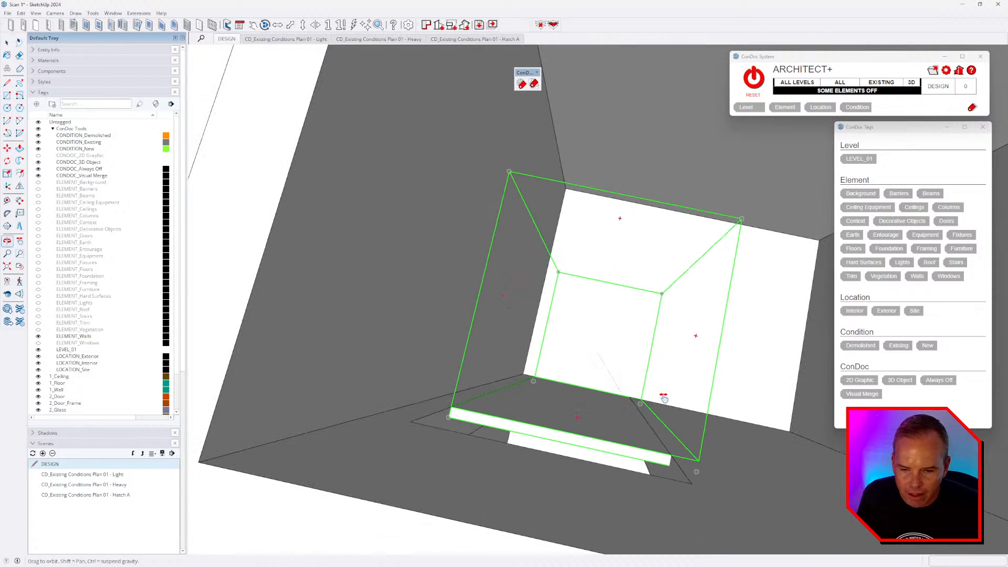
pyautogui.press('s')
pyautogui.click(672, 345)
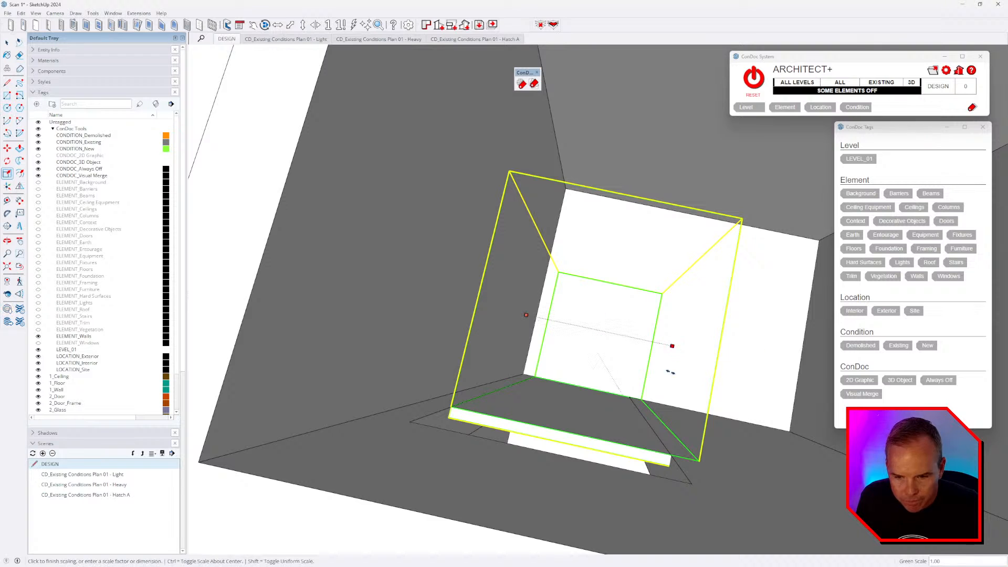
pyautogui.click(688, 481)
pyautogui.moveTo(667, 503); pyautogui.dragTo(659, 192, button='middle')
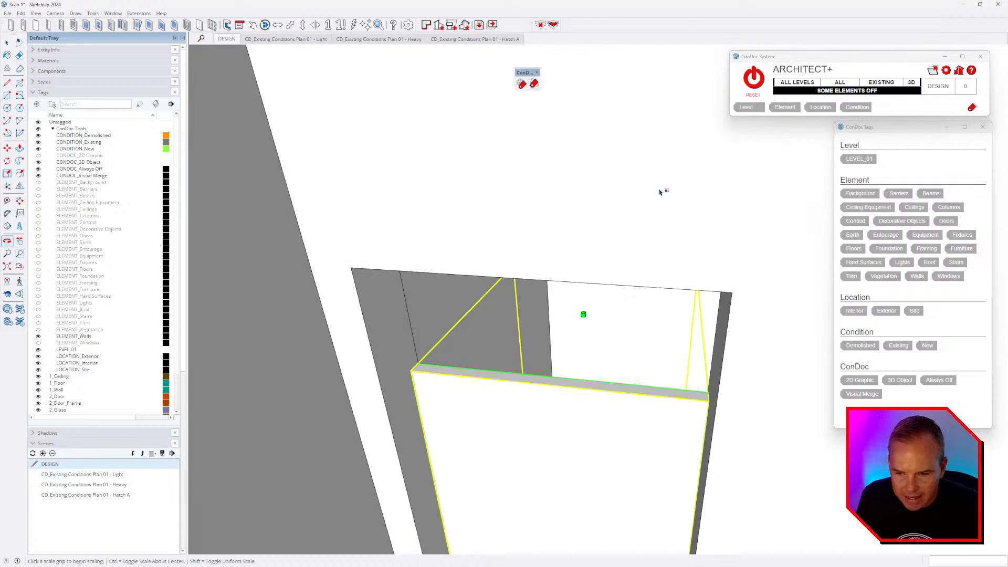
pyautogui.click(583, 313)
pyautogui.click(585, 276)
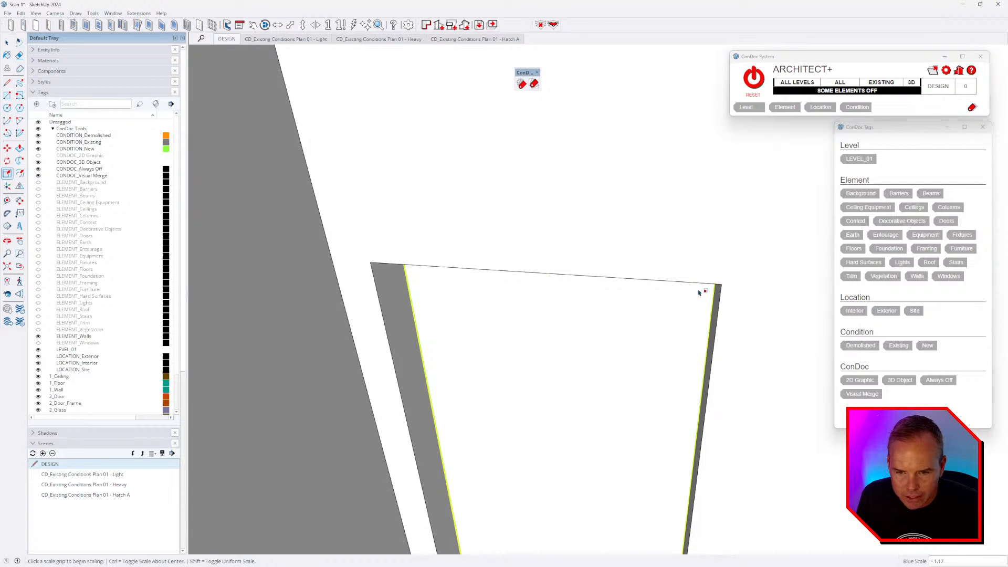
pyautogui.moveTo(595, 231); pyautogui.dragTo(562, 439, button='middle')
pyautogui.scroll(-5, 562, 438)
pyautogui.moveTo(574, 395); pyautogui.dragTo(651, 428, button='middle')
# - Turn all ConDoc-tagged elements back on with RESET and return to Select
pyautogui.click(759, 84)
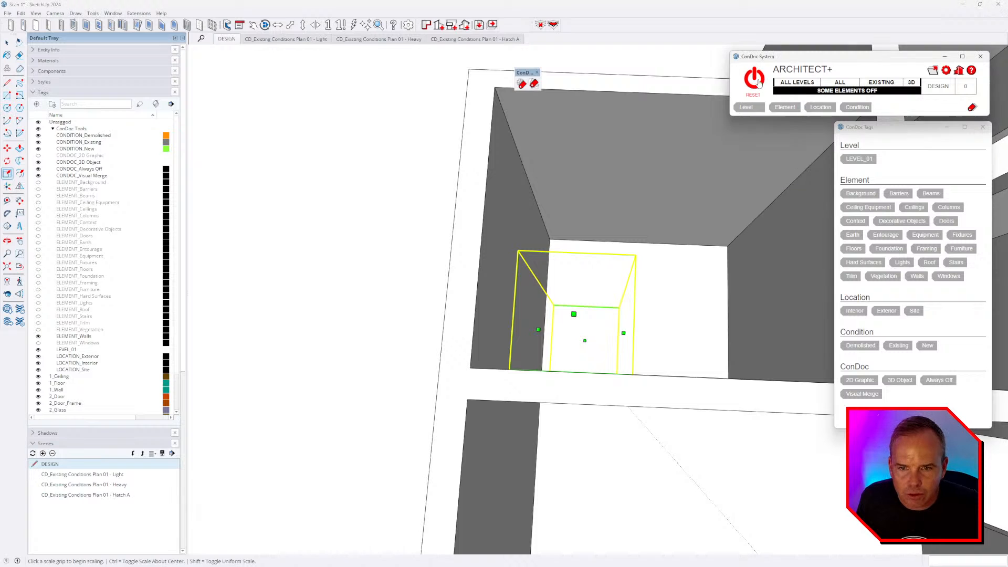
pyautogui.click(759, 84)
pyautogui.press('space')
pyautogui.click(432, 334)
pyautogui.scroll(5, 575, 361)
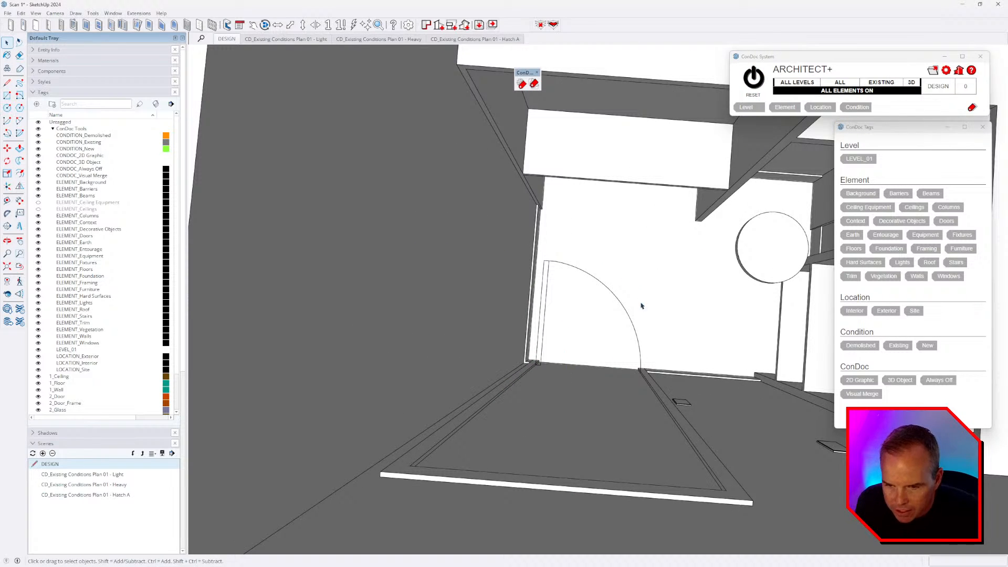
pyautogui.scroll(-5, 592, 288)
pyautogui.moveTo(592, 288); pyautogui.dragTo(600, 250, button='middle')
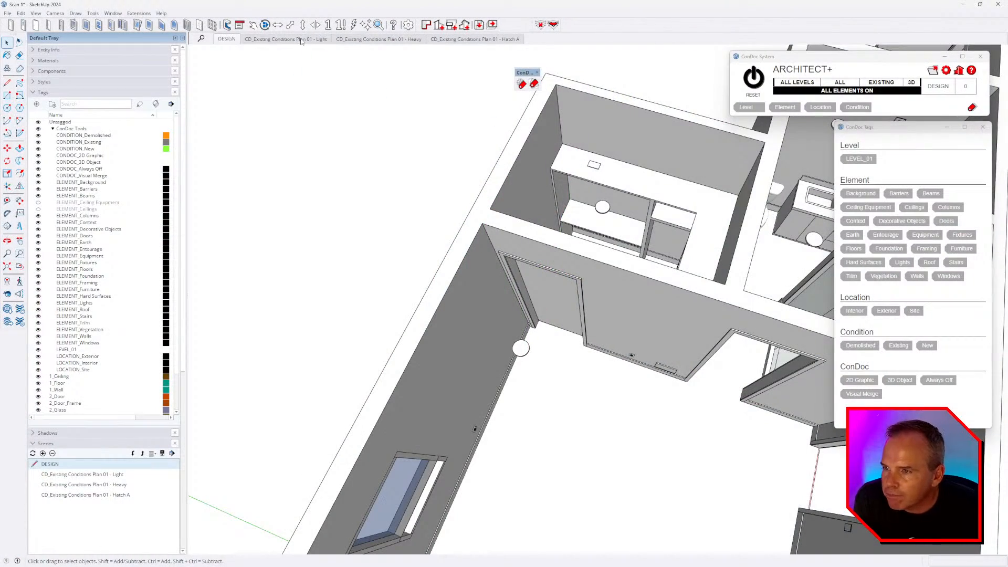
pyautogui.click(302, 40)
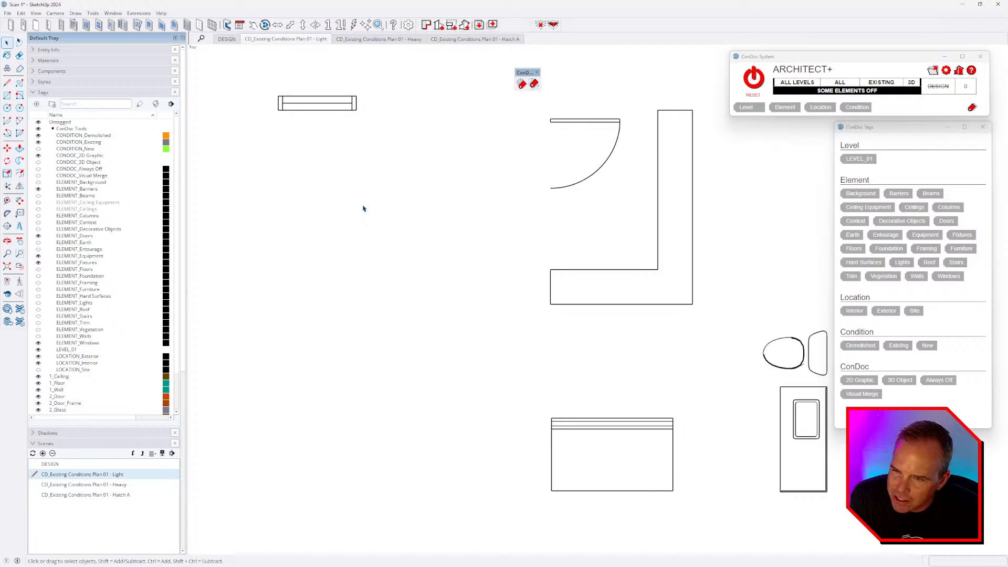
pyautogui.click(406, 40)
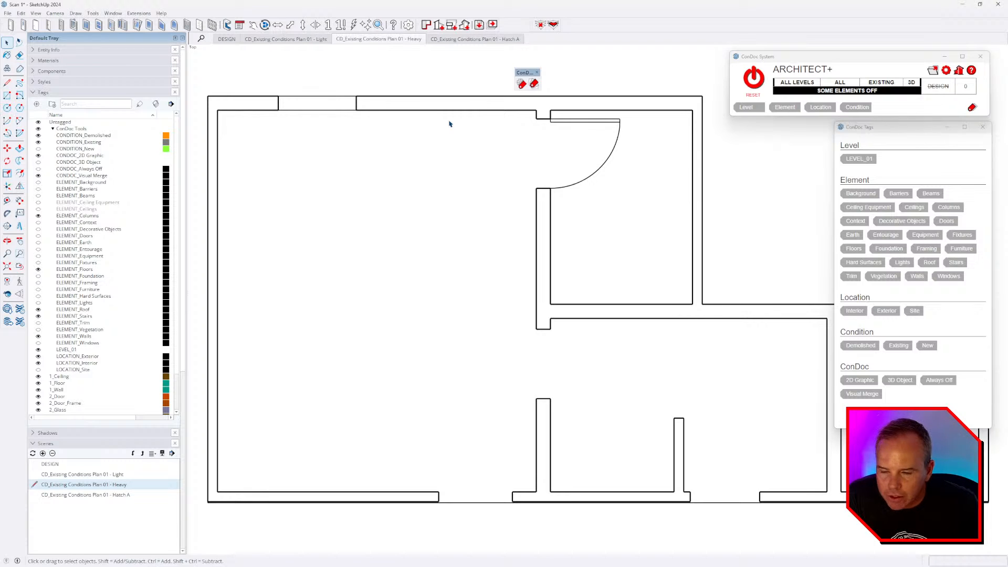
pyautogui.moveTo(448, 124); pyautogui.dragTo(556, 163, button='middle')
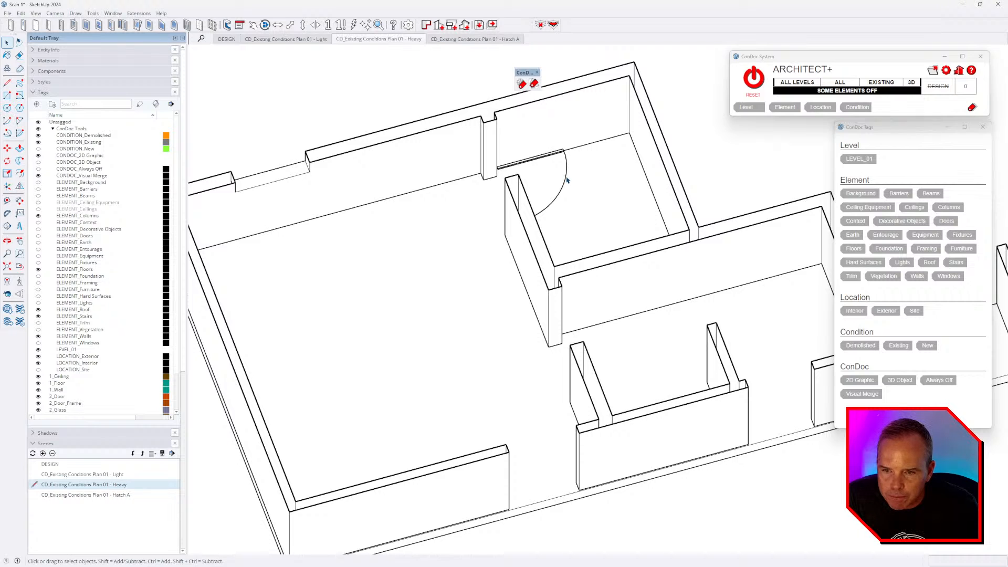
pyautogui.click(566, 180)
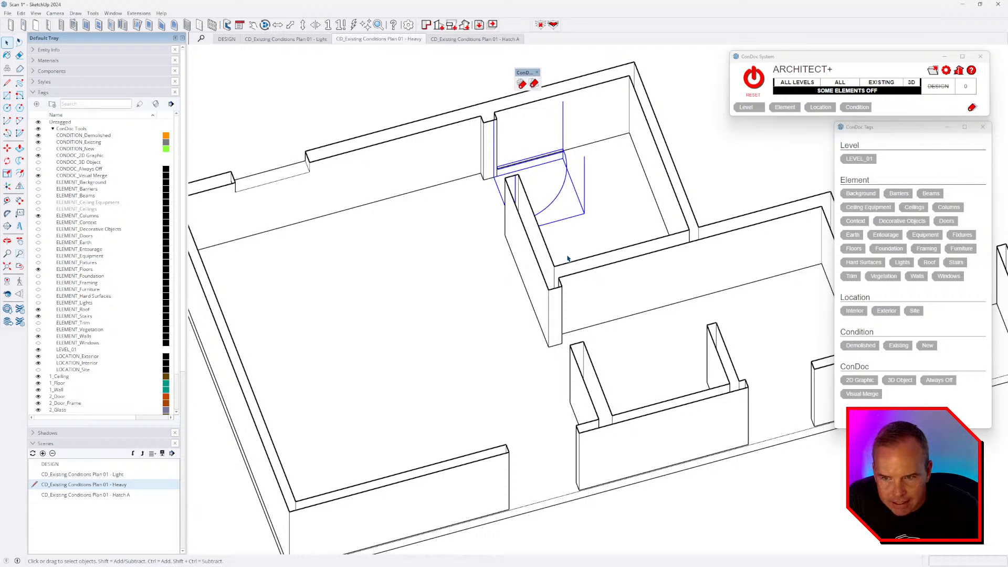
pyautogui.click(762, 89)
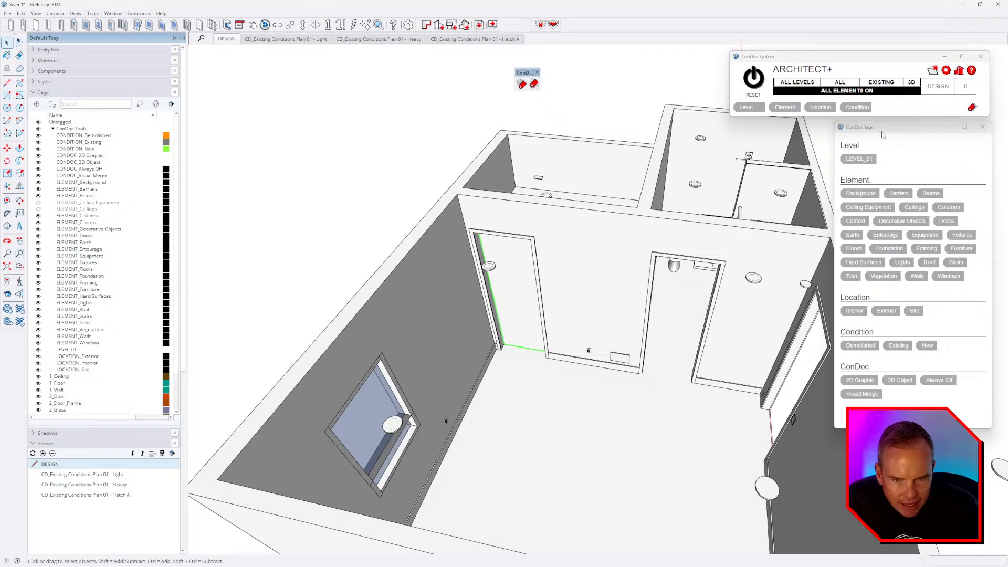
pyautogui.click(861, 159)
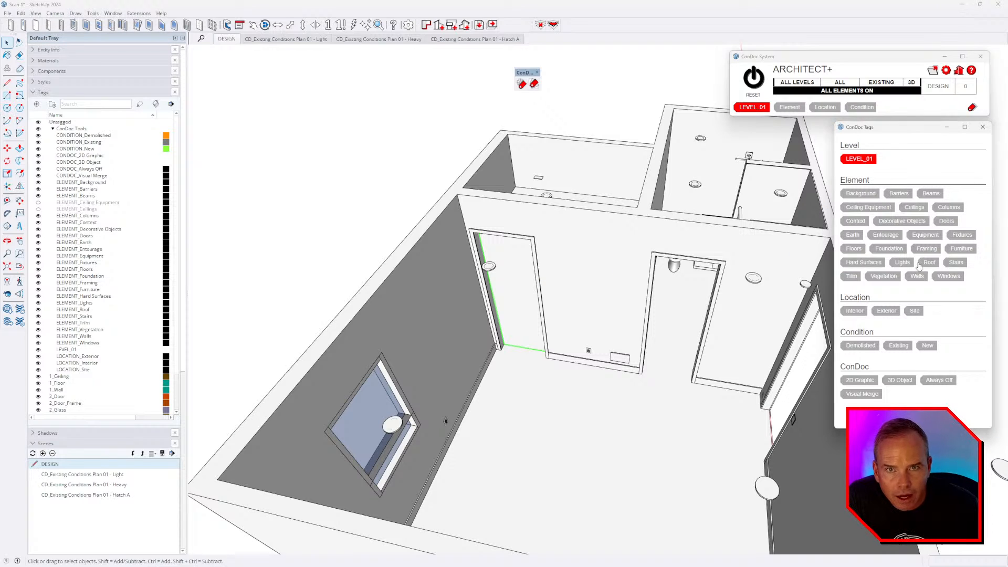
pyautogui.click(947, 221)
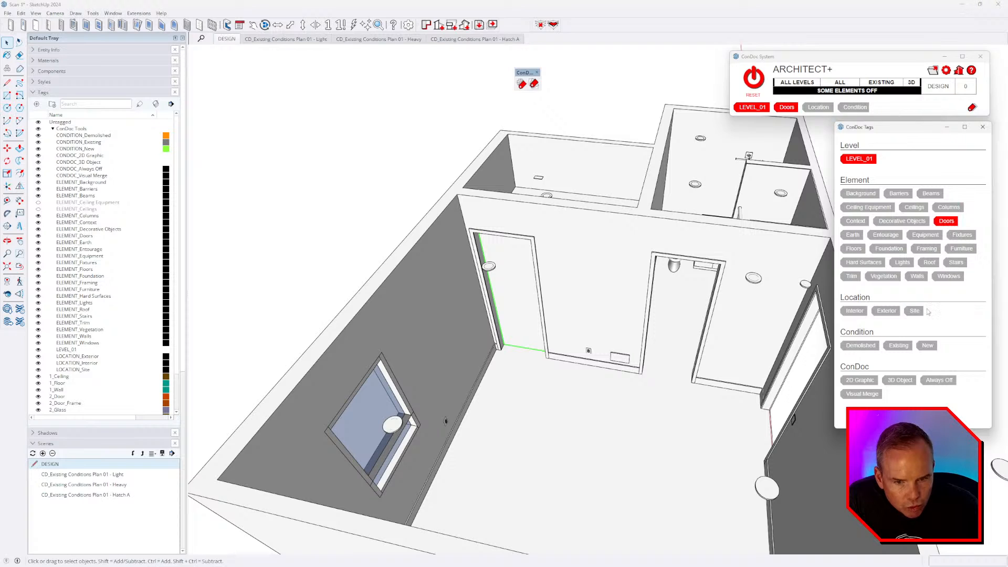
pyautogui.click(854, 311)
pyautogui.click(899, 346)
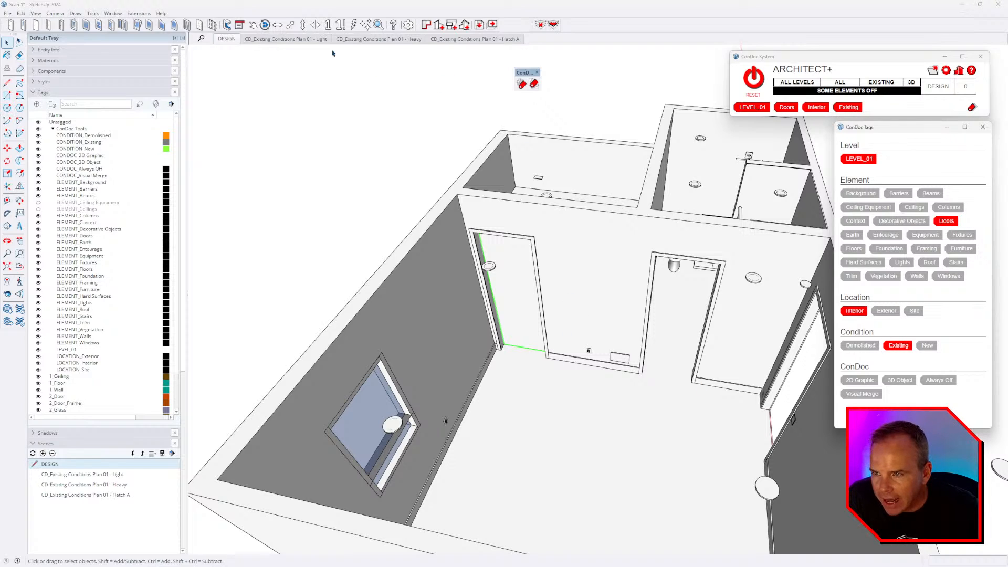
pyautogui.click(322, 70)
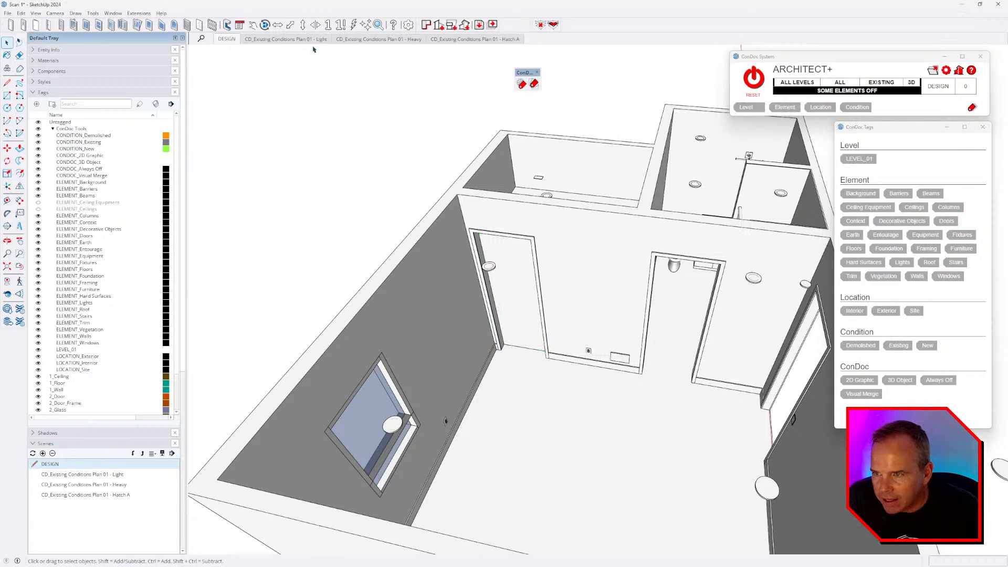
pyautogui.click(375, 40)
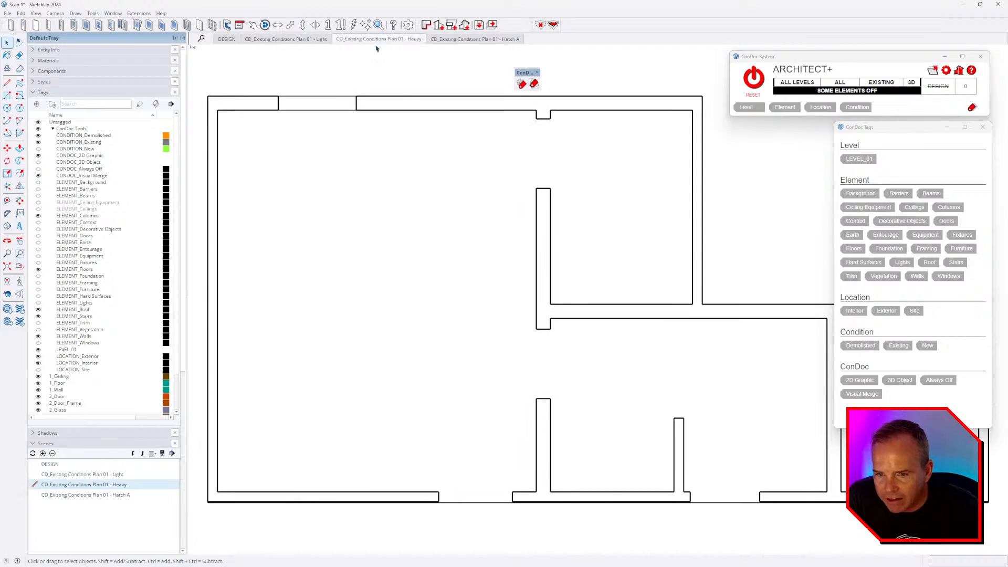
pyautogui.click(306, 40)
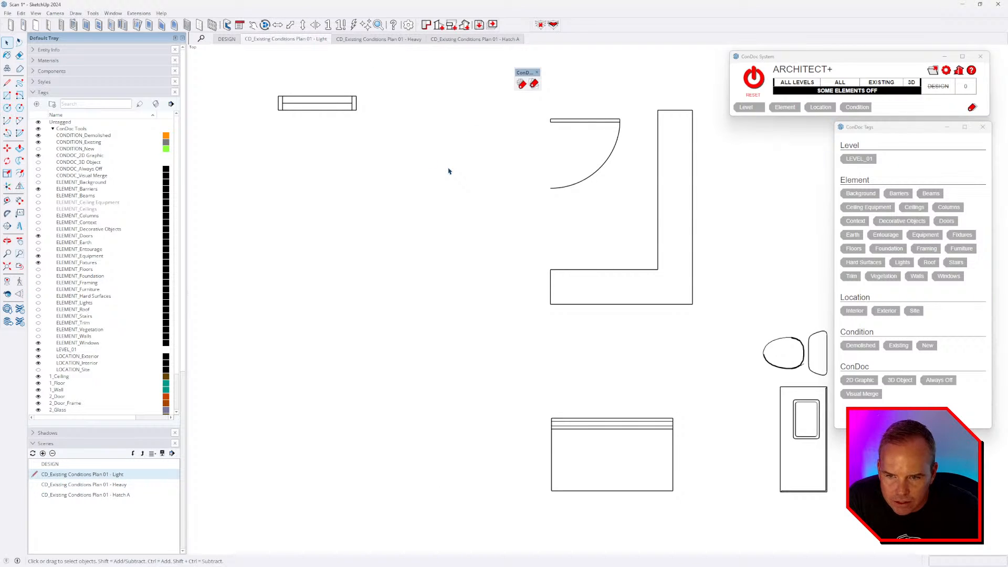
pyautogui.click(752, 78)
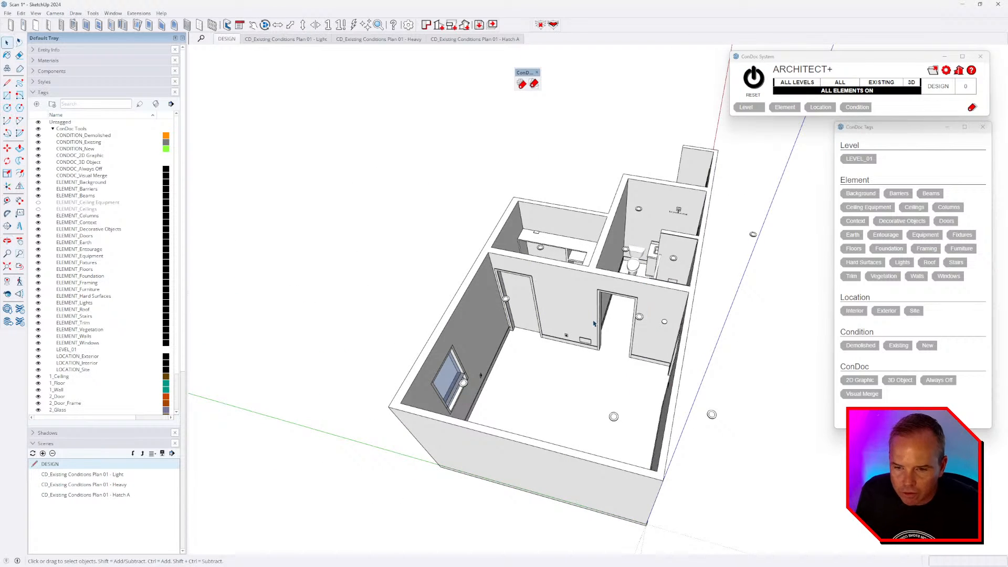
pyautogui.scroll(3, 594, 325)
pyautogui.scroll(-1, 565, 286)
pyautogui.moveTo(564, 289); pyautogui.dragTo(535, 310, button='middle')
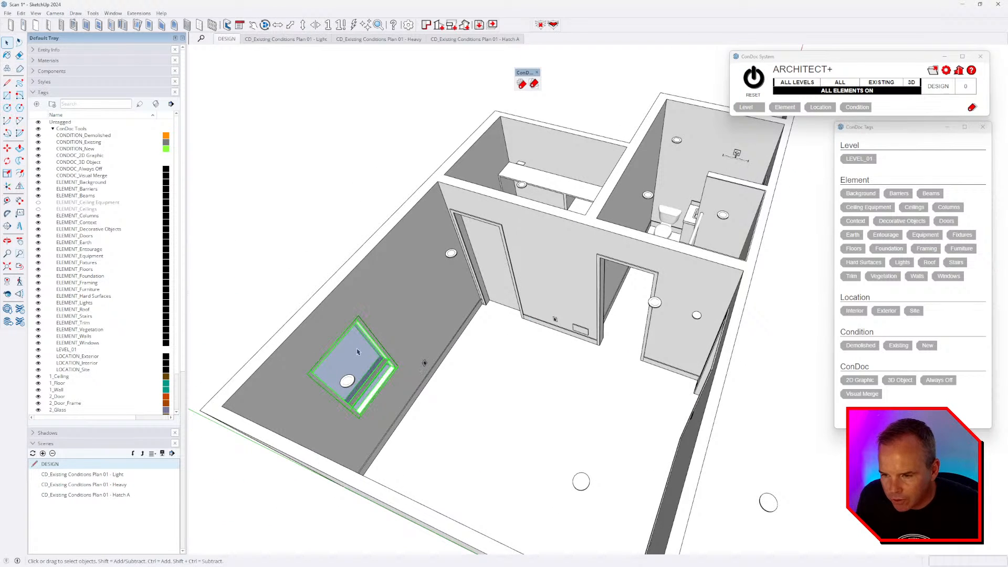
pyautogui.click(859, 159)
pyautogui.scroll(-4, 475, 264)
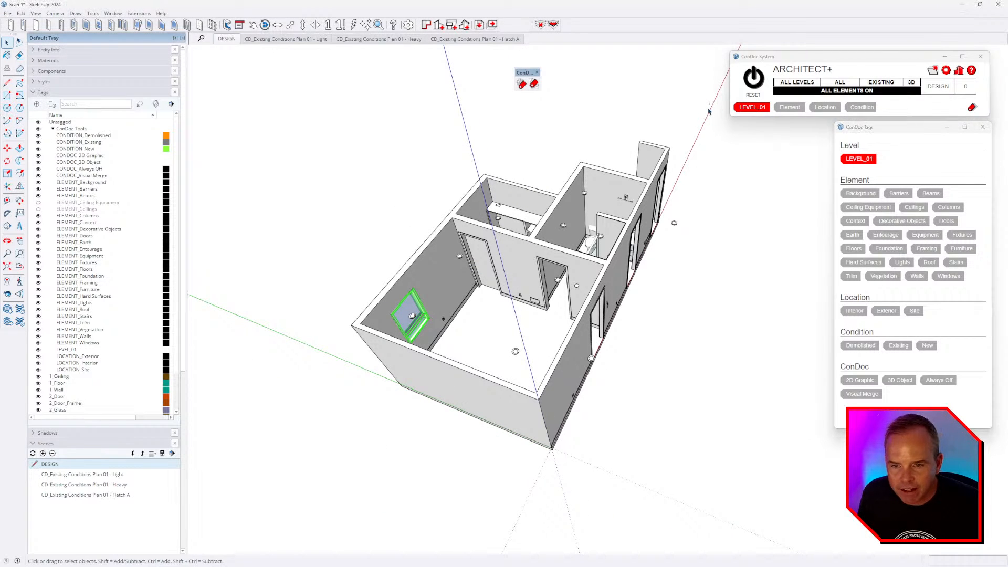
pyautogui.moveTo(296, 543); pyautogui.dragTo(292, 545)
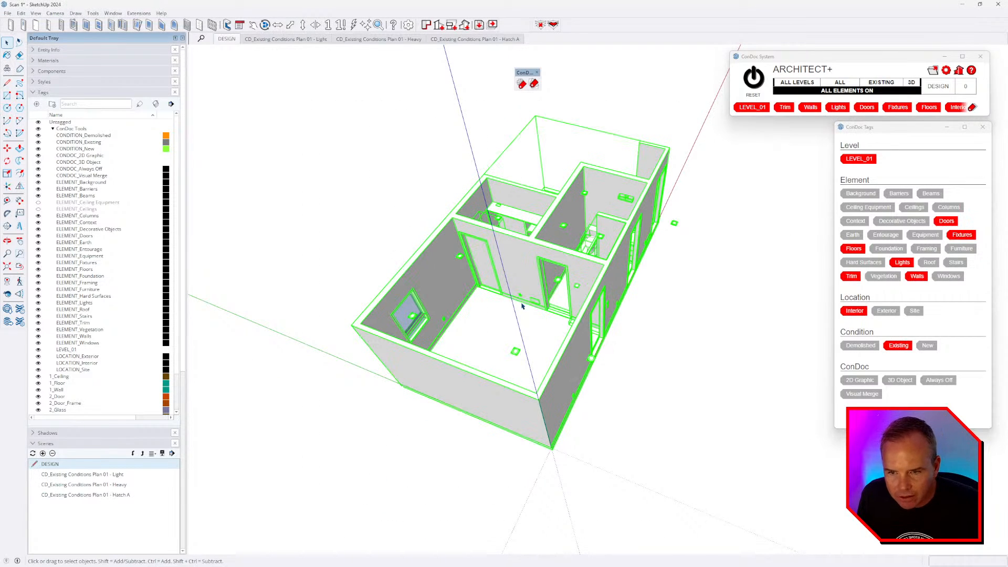
pyautogui.click(859, 159)
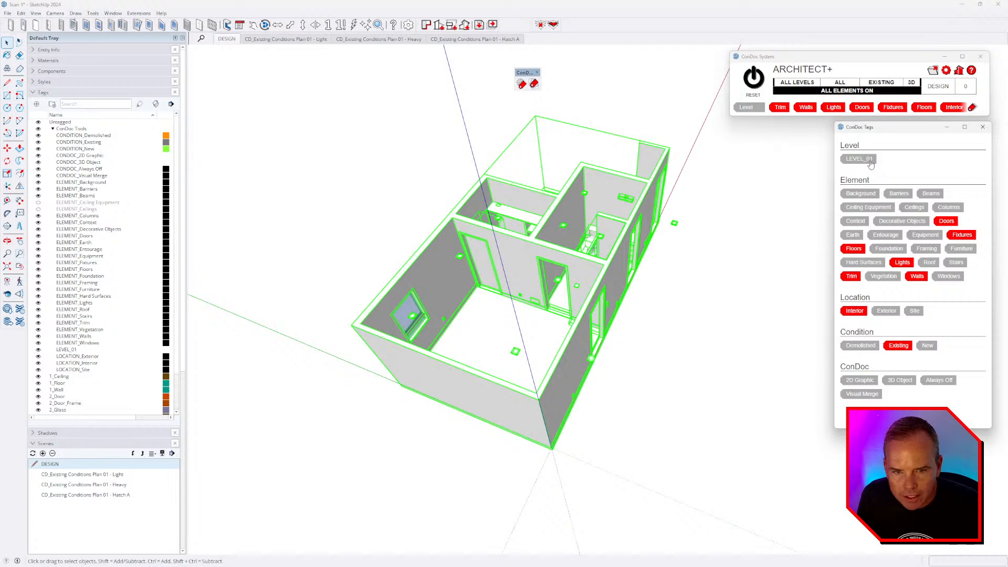
pyautogui.click(749, 331)
pyautogui.moveTo(749, 330); pyautogui.dragTo(567, 428, button='middle')
pyautogui.click(532, 358)
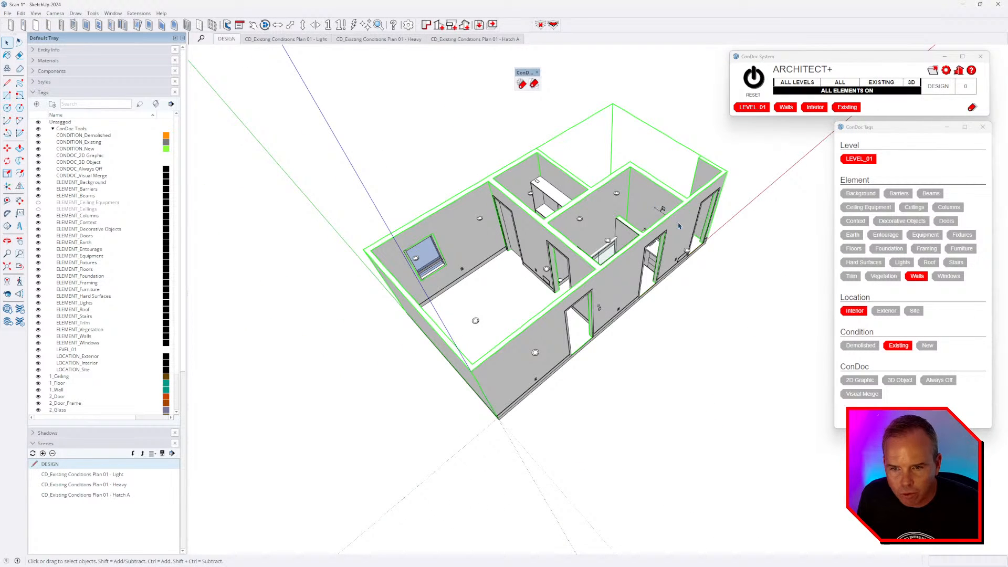
pyautogui.click(624, 245)
pyautogui.click(607, 245)
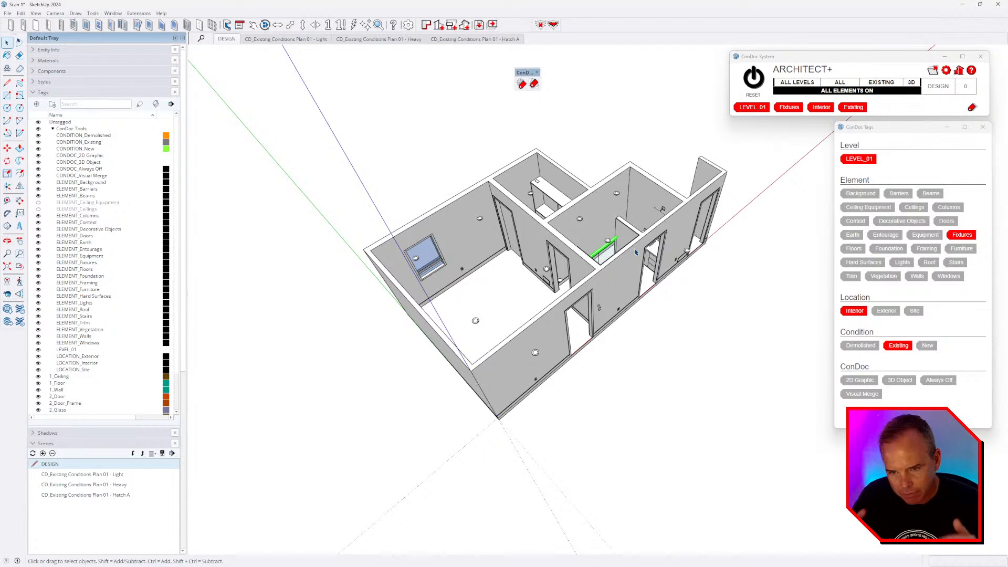
pyautogui.scroll(3, 644, 246)
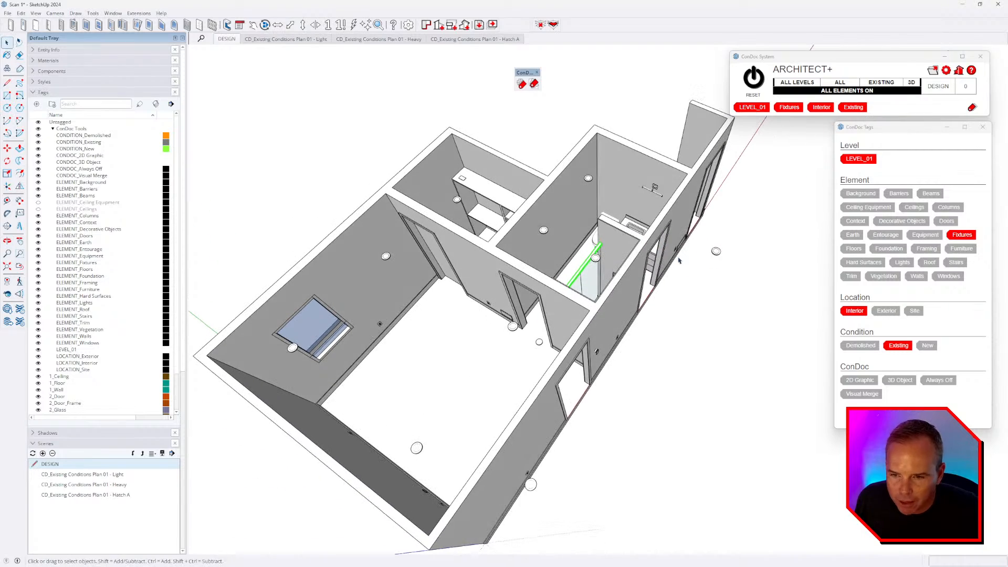
pyautogui.moveTo(530, 298); pyautogui.dragTo(566, 339, button='middle')
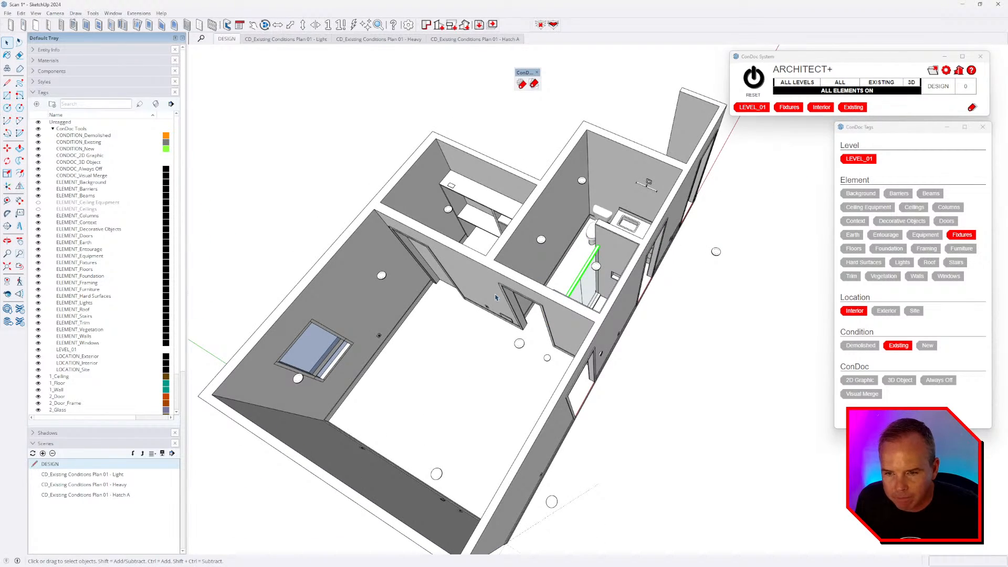
pyautogui.moveTo(495, 297)
pyautogui.mouseDown(button='middle')
pyautogui.moveTo(660, 301)
pyautogui.moveTo(306, 207)
pyautogui.moveTo(273, 210)
pyautogui.mouseUp(button='middle')
pyautogui.scroll(3, 367, 293)
pyautogui.click(272, 387)
# - Hide all ConDoc tags except walls and doors, then select the door
pyautogui.keyDown('ctrl'); pyautogui.click(456, 271); pyautogui.keyUp('ctrl')
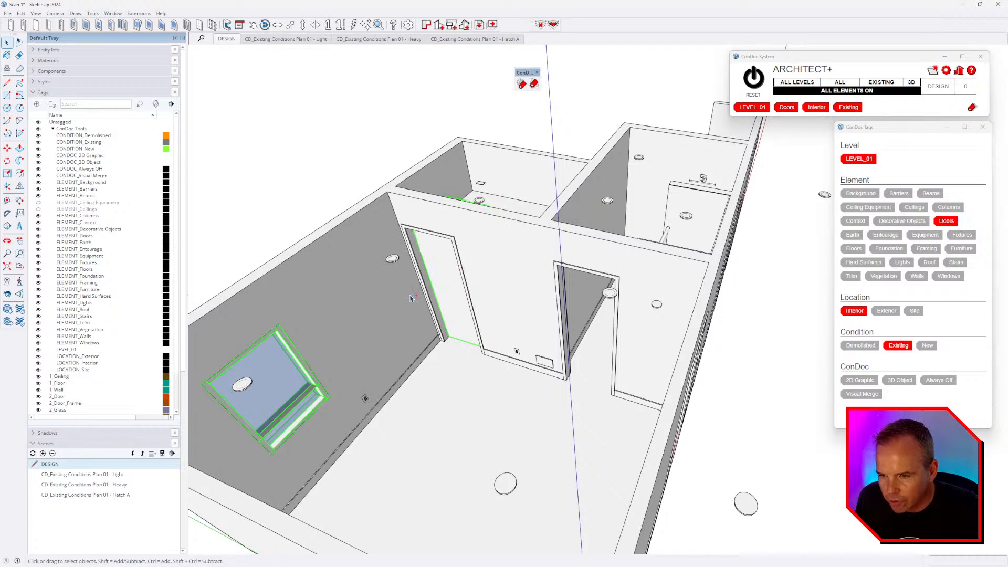
pyautogui.press('i')
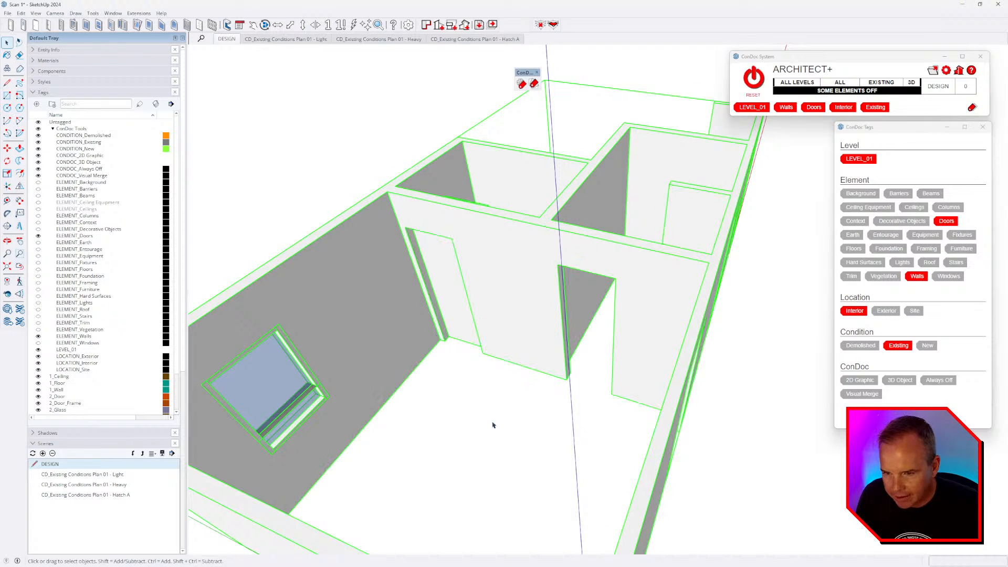
pyautogui.click(499, 437)
pyautogui.moveTo(543, 371); pyautogui.dragTo(599, 383, button='middle')
pyautogui.click(452, 378)
pyautogui.scroll(3, 476, 412)
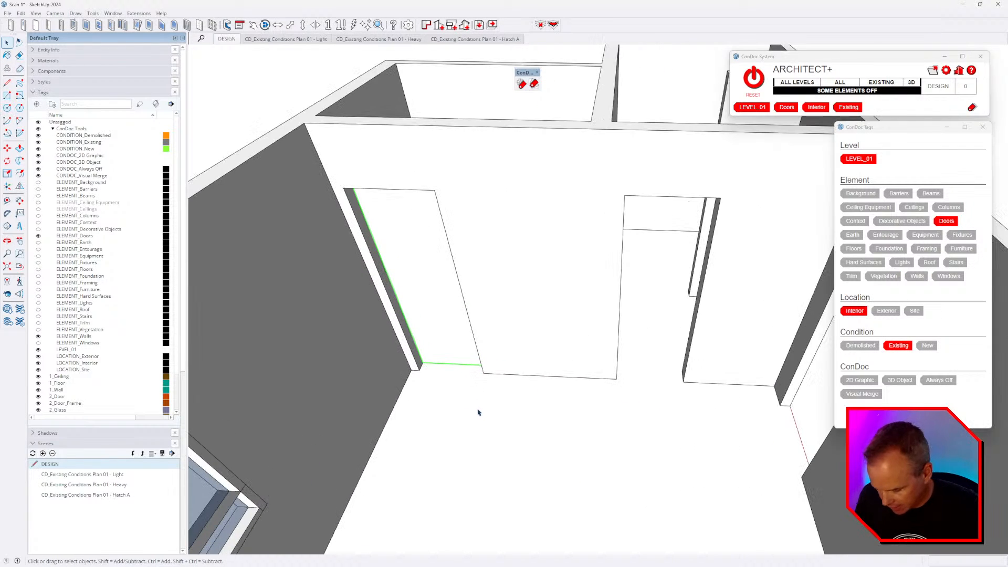
# - Ctrl-copy the door with Move into the neighbouring right-hand opening
pyautogui.press('m')
pyautogui.press('ctrl')
pyautogui.click(483, 372)
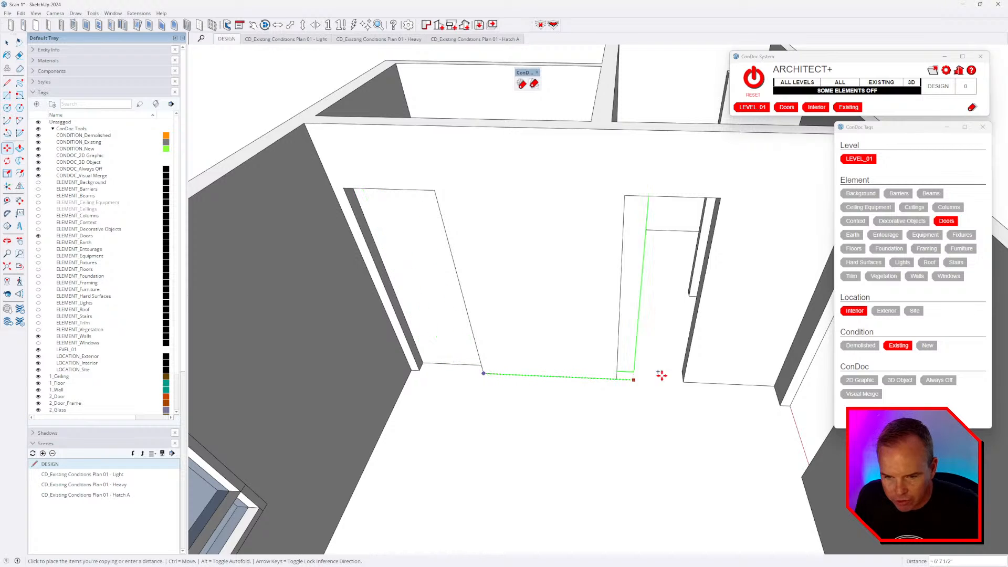
pyautogui.click(684, 378)
pyautogui.moveTo(735, 330); pyautogui.dragTo(628, 405, button='middle')
pyautogui.scroll(3, 585, 361)
pyautogui.moveTo(585, 362); pyautogui.dragTo(568, 314, button='middle')
pyautogui.scroll(-4, 567, 311)
pyautogui.moveTo(568, 360); pyautogui.dragTo(851, 347, button='middle')
pyautogui.press('ctrl')
pyautogui.click(658, 434)
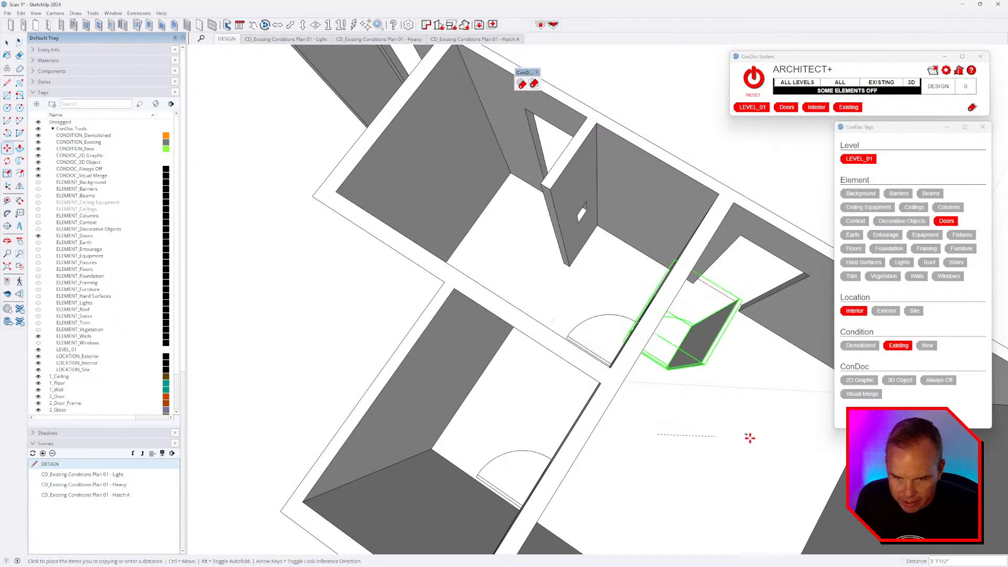
pyautogui.click(724, 401)
pyautogui.scroll(5, 691, 360)
# - Rotate the door copy 90 degrees
pyautogui.press('q')
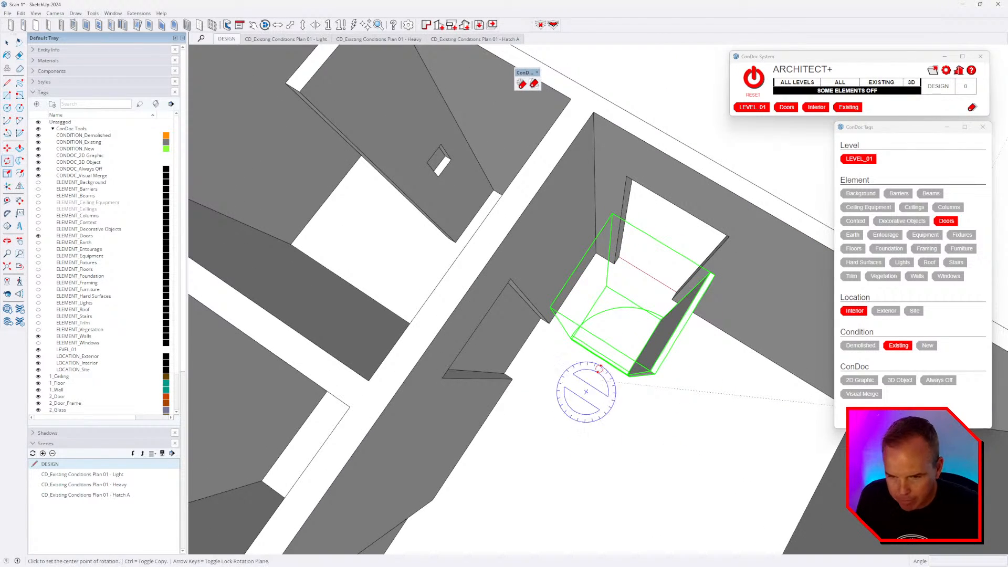
pyautogui.click(620, 338)
pyautogui.click(627, 410)
pyautogui.click(727, 402)
pyautogui.write('90')
pyautogui.press('Return')
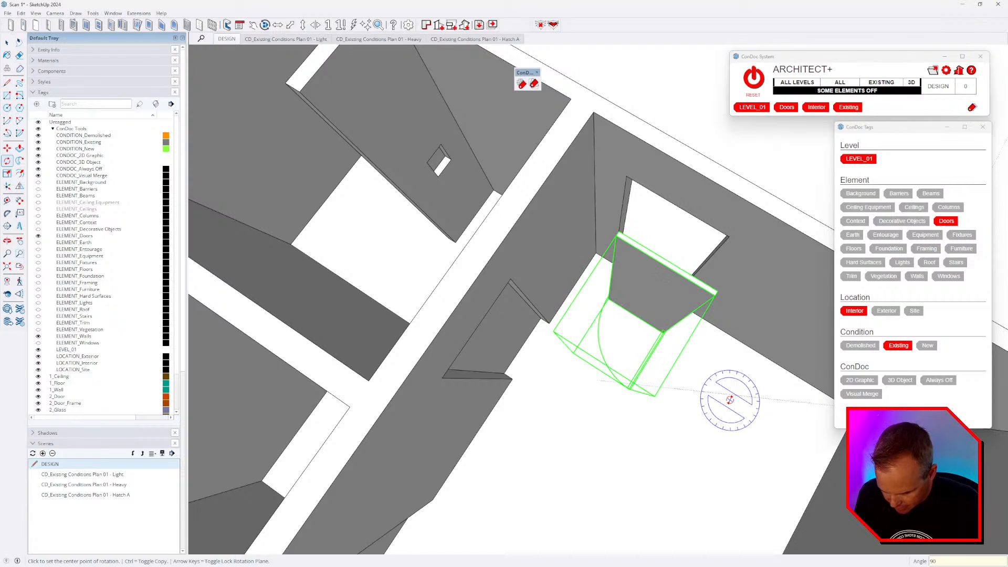
pyautogui.moveTo(674, 418); pyautogui.dragTo(748, 311, button='middle')
pyautogui.scroll(3, 749, 310)
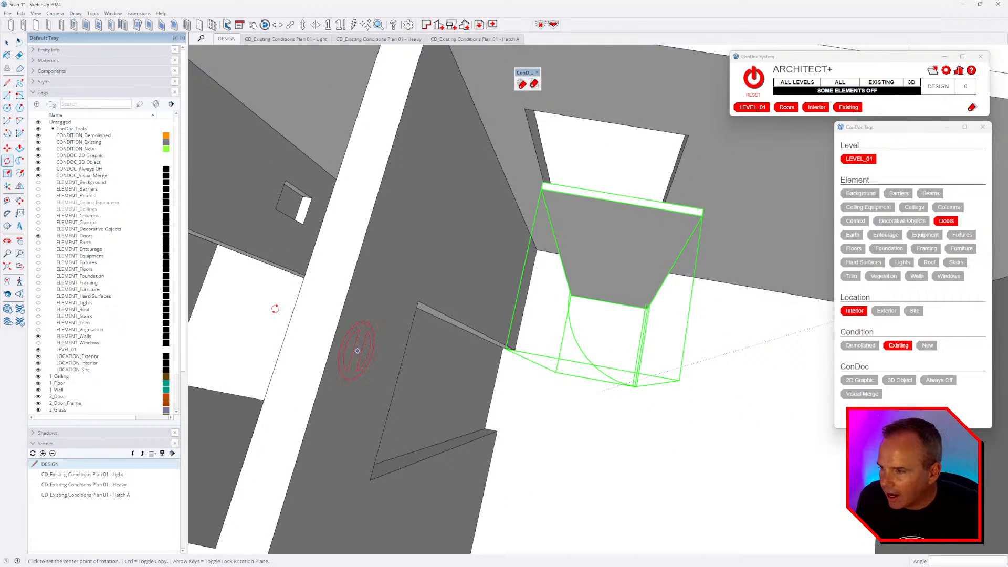
# - Flip the door across its green plane to reverse its swing
pyautogui.click(20, 187)
pyautogui.moveTo(752, 403); pyautogui.dragTo(632, 291, button='middle')
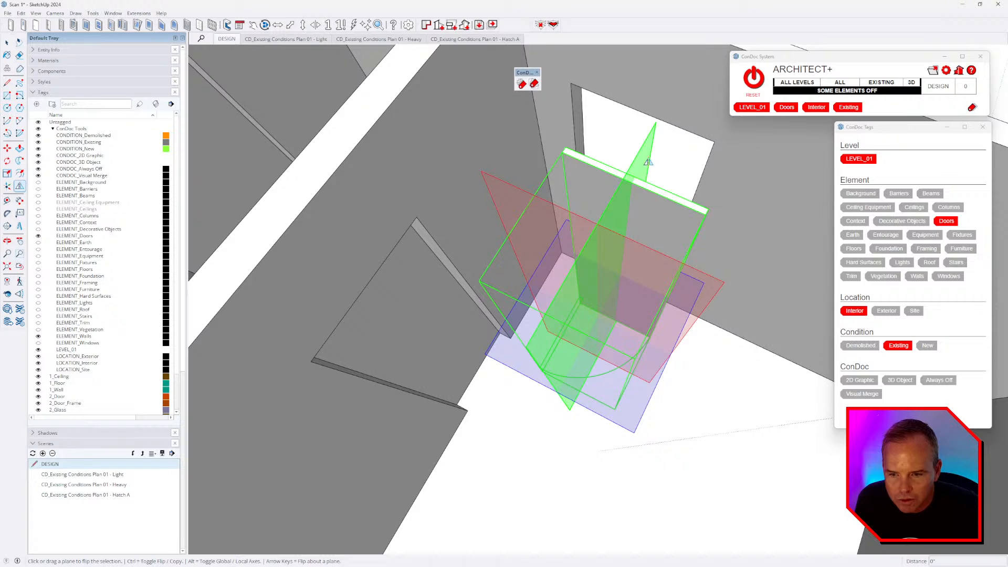
pyautogui.moveTo(638, 169); pyautogui.dragTo(653, 176)
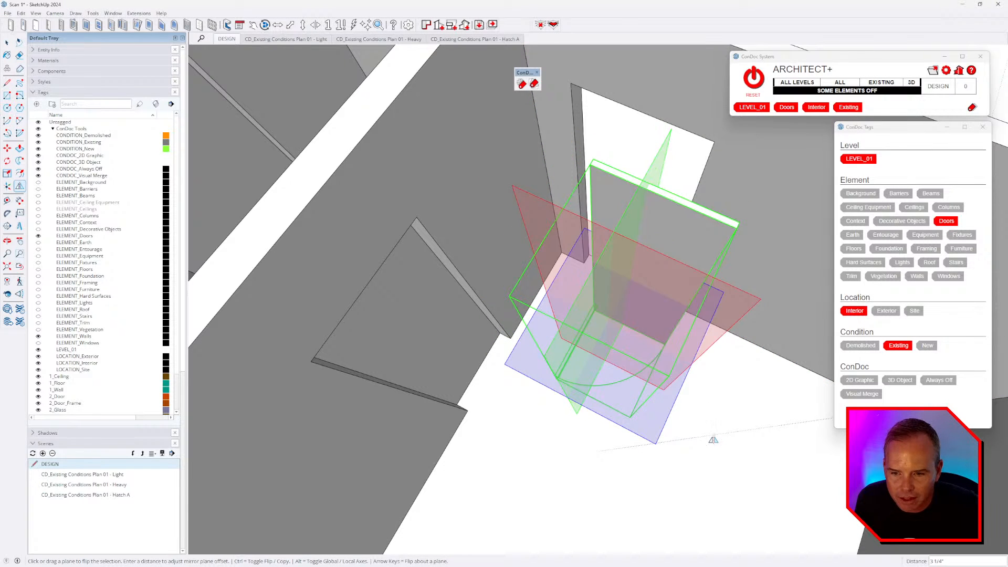
pyautogui.click(714, 440)
pyautogui.moveTo(615, 309); pyautogui.dragTo(738, 425, button='middle')
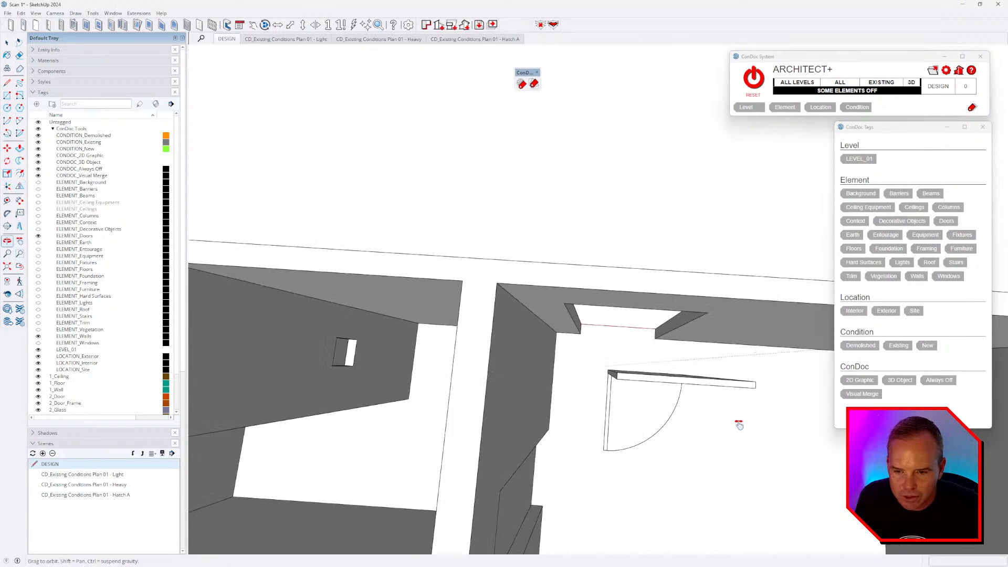
pyautogui.scroll(4, 668, 378)
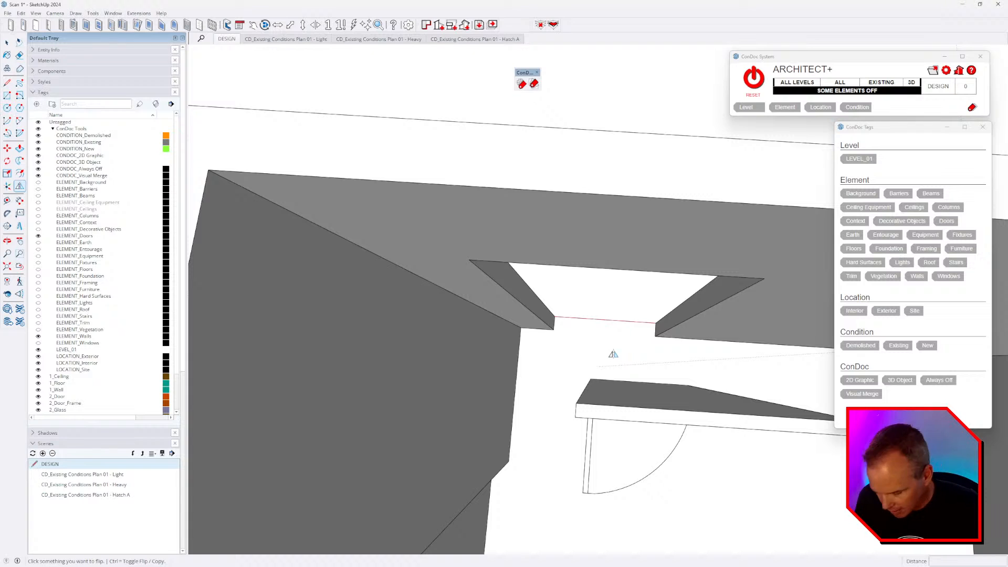
pyautogui.moveTo(615, 338); pyautogui.dragTo(632, 275, button='middle')
# - Move the door by its bottom corner onto the wall corner
pyautogui.press('m')
pyautogui.moveTo(612, 403); pyautogui.dragTo(662, 440, button='middle')
pyautogui.scroll(4, 595, 462)
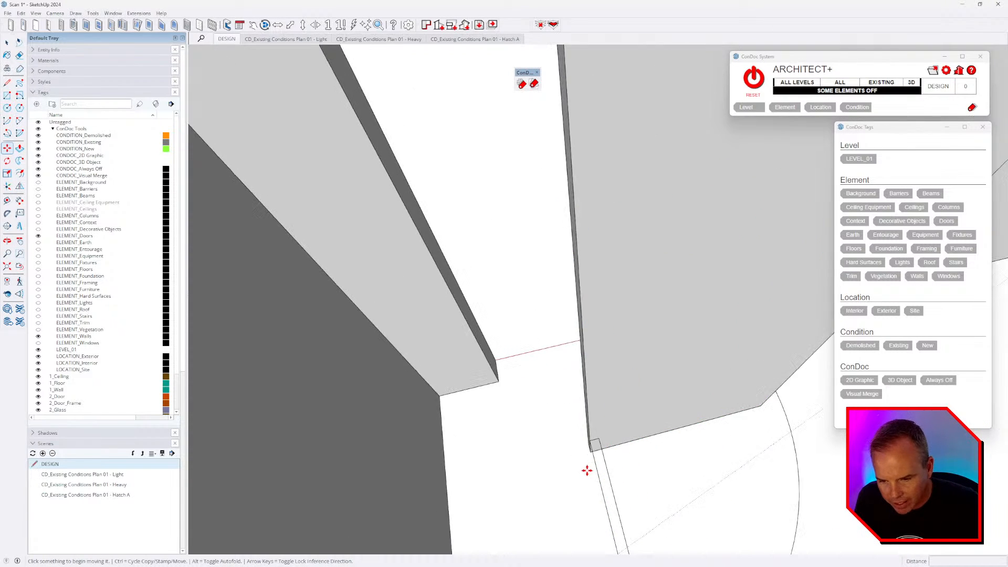
pyautogui.scroll(1, 587, 470)
pyautogui.click(589, 451)
pyautogui.click(491, 371)
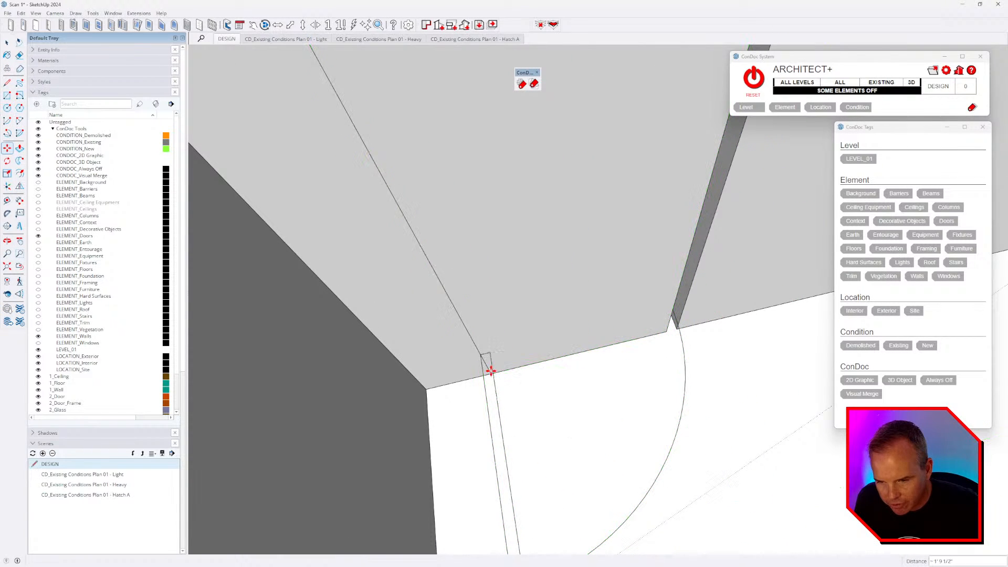
pyautogui.scroll(-5, 636, 387)
pyautogui.moveTo(583, 386); pyautogui.dragTo(590, 356, button='middle')
# - Scale the door to fill the wall opening
pyautogui.press('s')
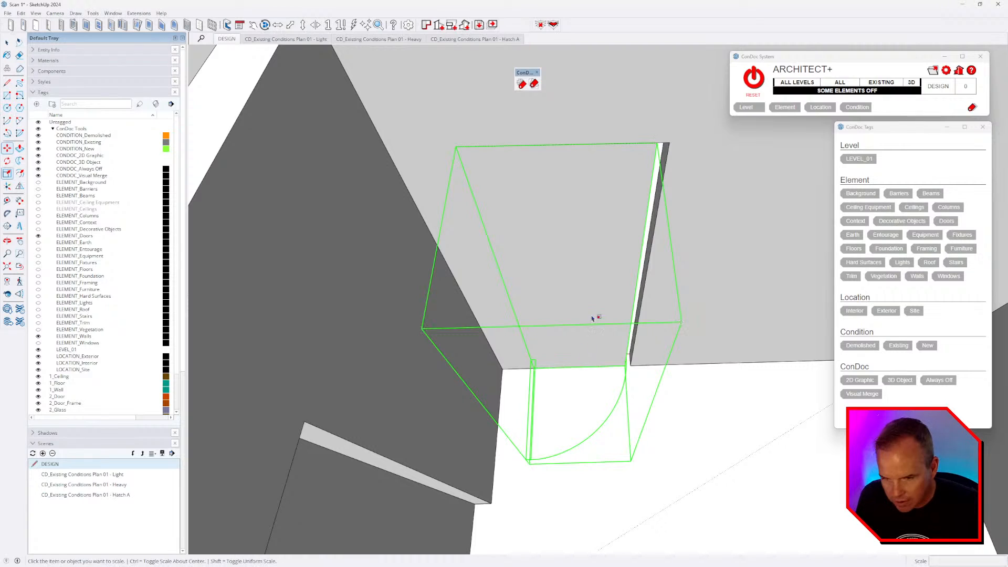
pyautogui.click(631, 263)
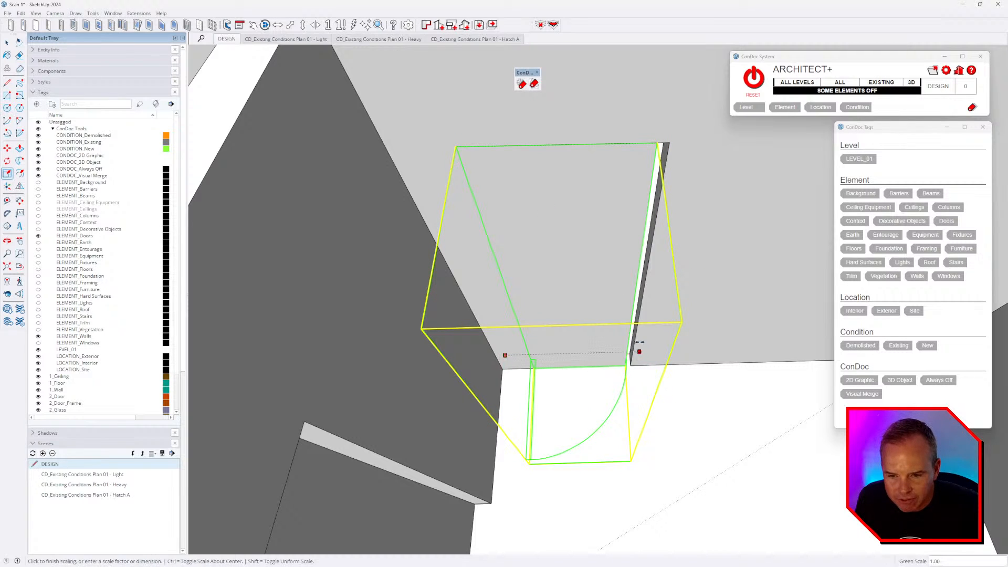
pyautogui.click(638, 349)
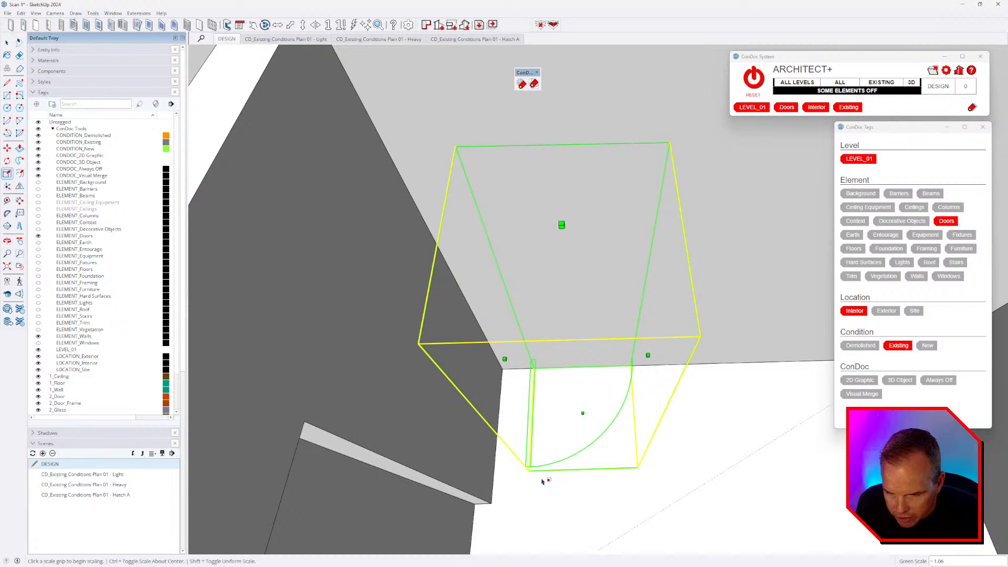
pyautogui.moveTo(598, 378); pyautogui.dragTo(625, 362, button='middle')
pyautogui.scroll(-5, 626, 364)
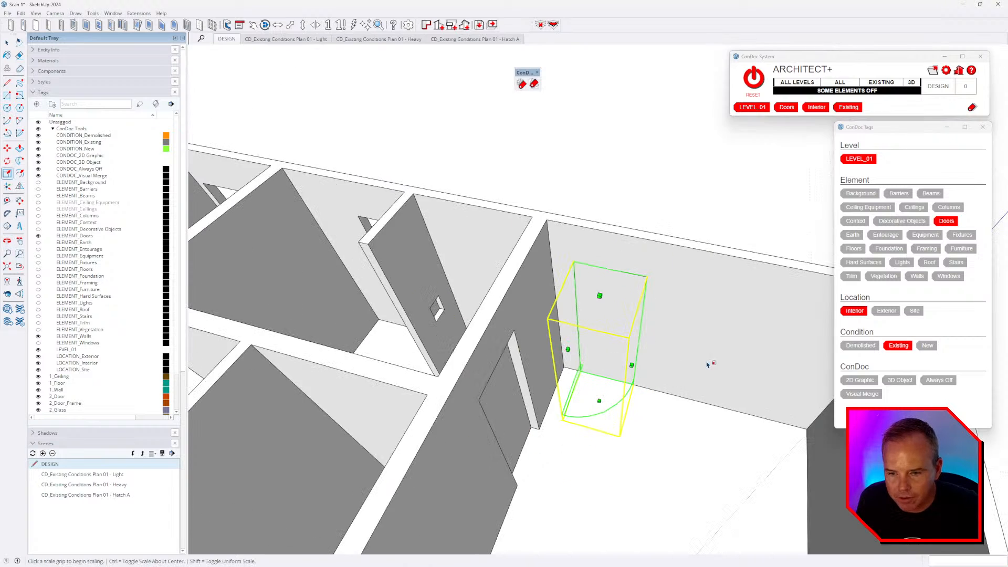
pyautogui.moveTo(709, 365); pyautogui.dragTo(740, 433, button='middle')
# - Mirror a copy of the door toward the left opening
pyautogui.keyDown('shift'); pyautogui.moveTo(600, 425); pyautogui.dragTo(701, 378, button='middle'); pyautogui.keyUp('shift')
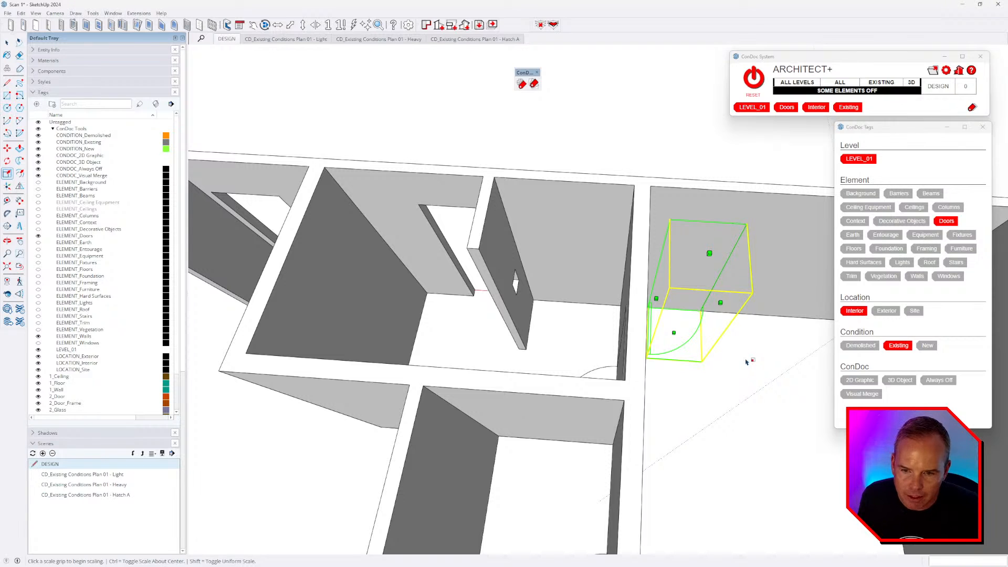
pyautogui.moveTo(492, 220); pyautogui.dragTo(549, 286, button='middle')
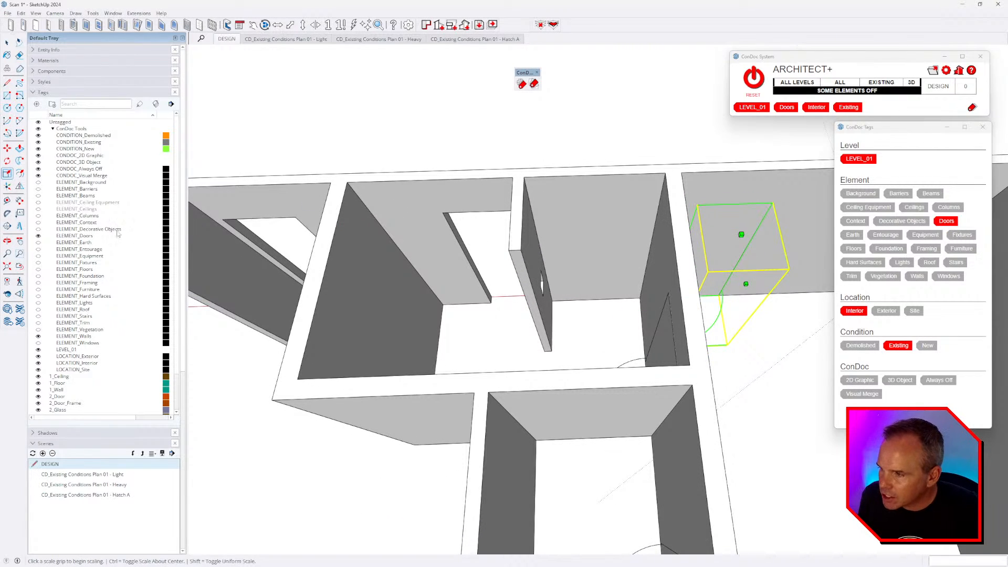
pyautogui.hotkey('shift', 'f')
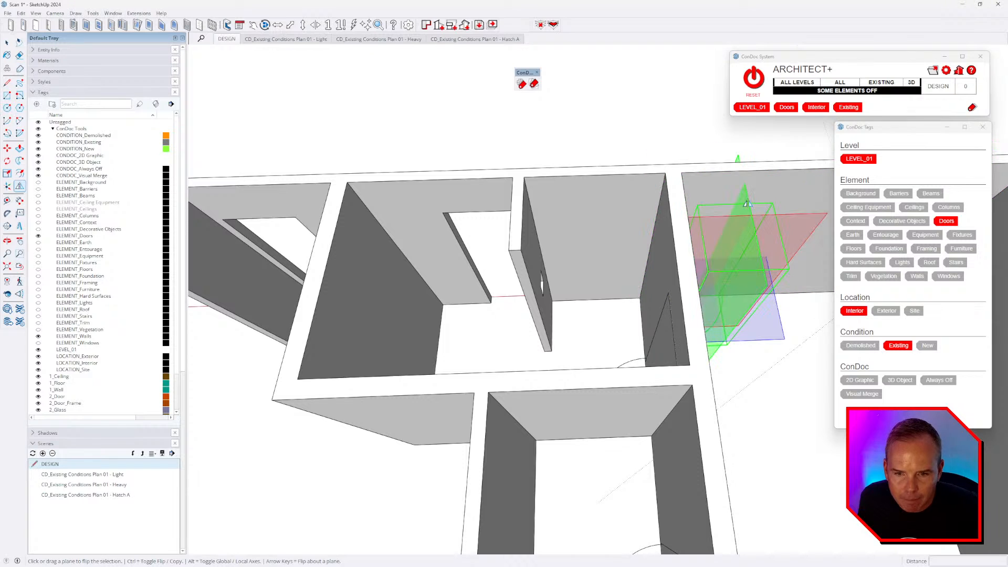
pyautogui.press('ctrl')
pyautogui.moveTo(742, 199); pyautogui.dragTo(580, 264)
pyautogui.scroll(2, 502, 330)
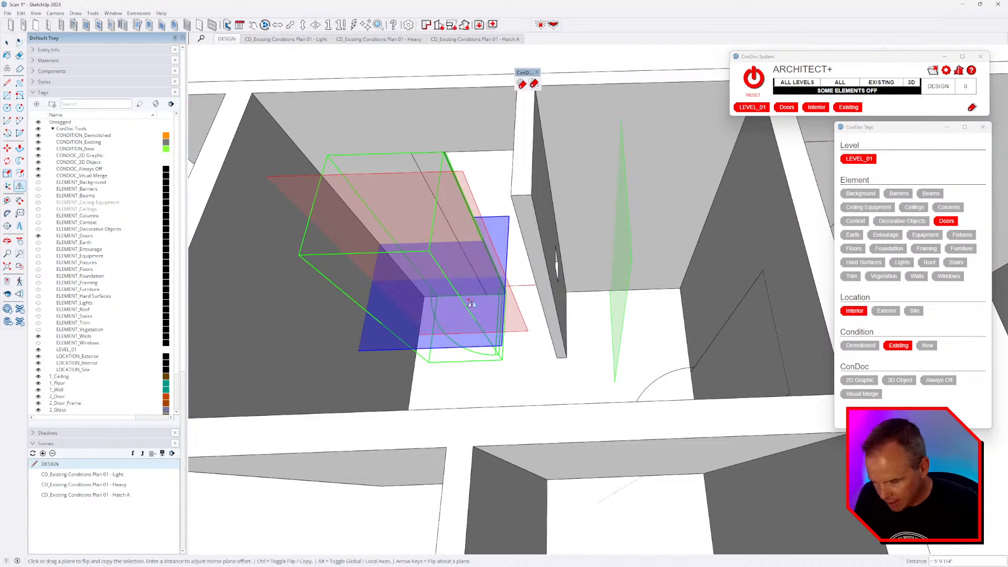
# - Move the mirrored door into the wall opening
pyautogui.press('m')
pyautogui.scroll(5, 540, 300)
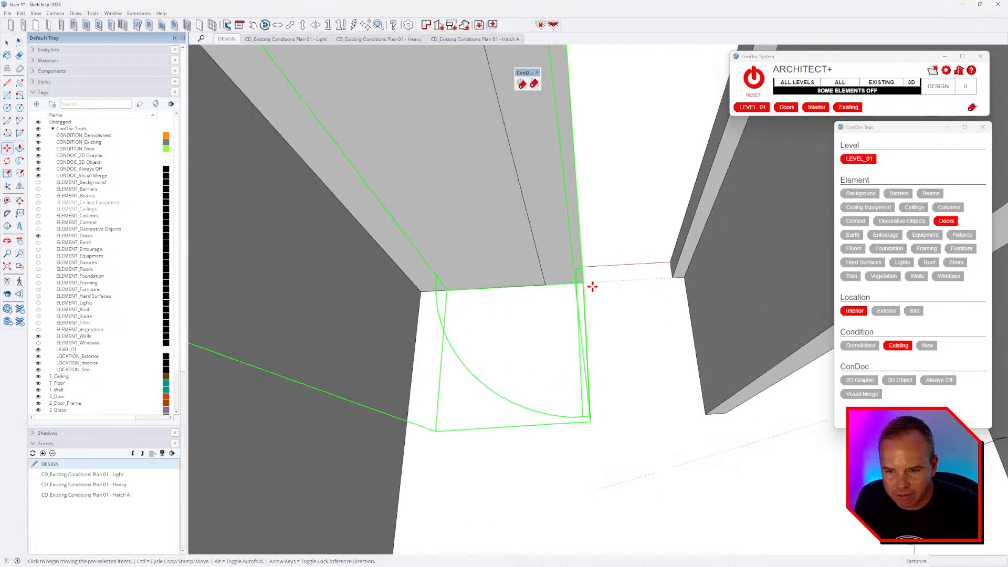
pyautogui.click(593, 287)
pyautogui.scroll(4, 566, 286)
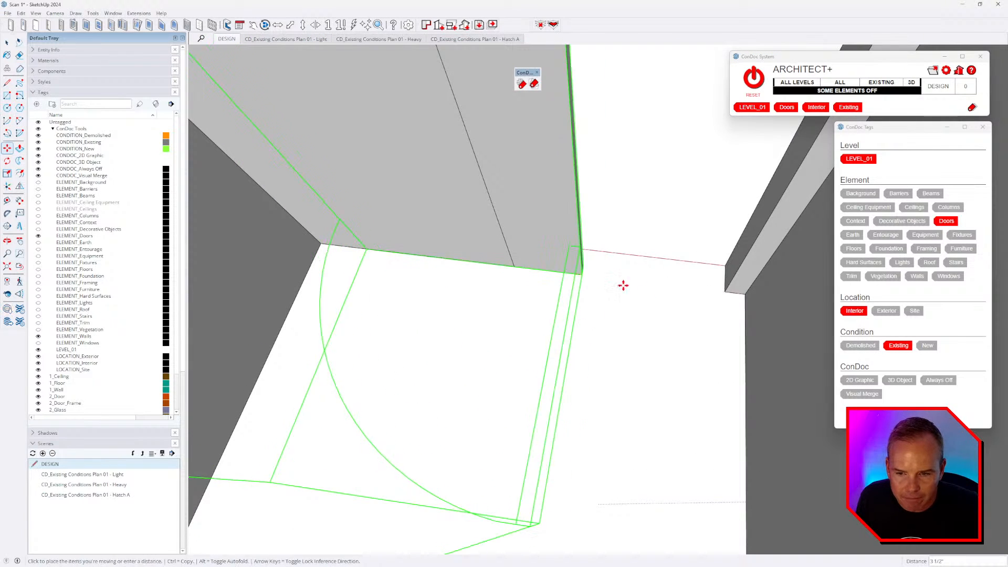
pyautogui.scroll(-3, 623, 284)
pyautogui.click(601, 326)
pyautogui.scroll(-5, 592, 306)
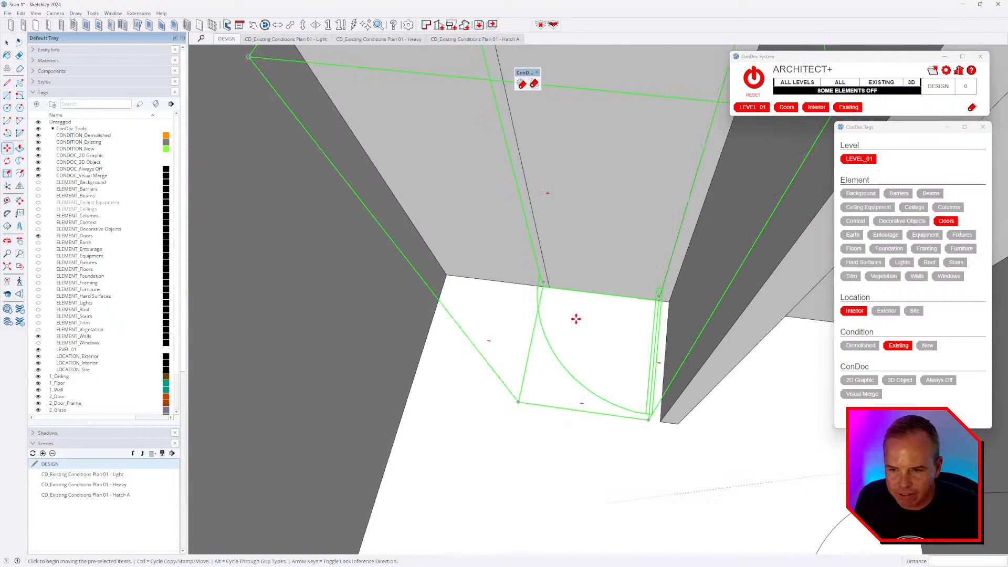
pyautogui.scroll(-4, 575, 320)
# - Narrow the door's width to a green scale of 0.94, then return to Select
pyautogui.press('s')
pyautogui.click(529, 275)
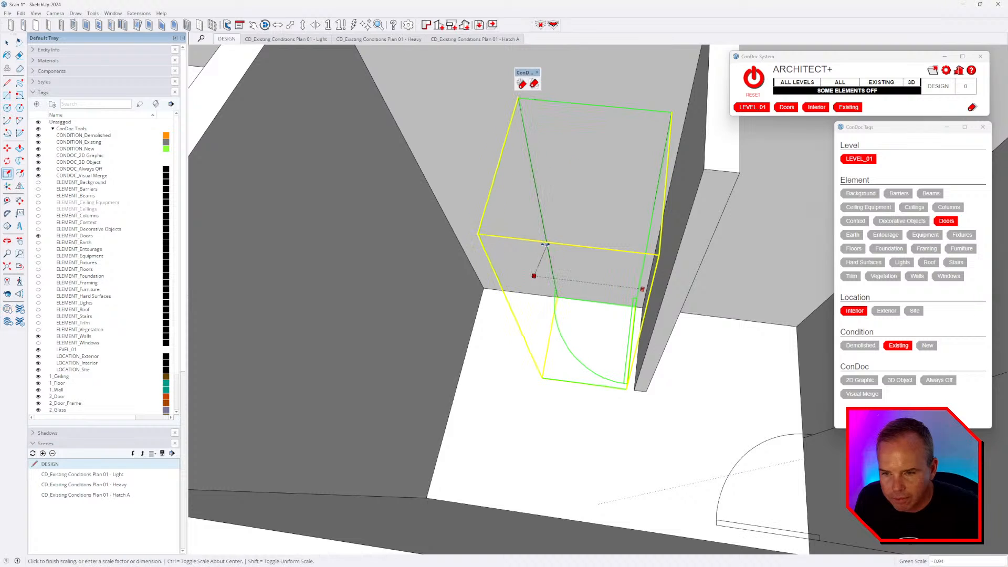
pyautogui.click(553, 259)
pyautogui.moveTo(591, 290); pyautogui.dragTo(635, 286, button='middle')
pyautogui.scroll(-4, 550, 261)
pyautogui.moveTo(572, 275); pyautogui.dragTo(628, 253, button='middle')
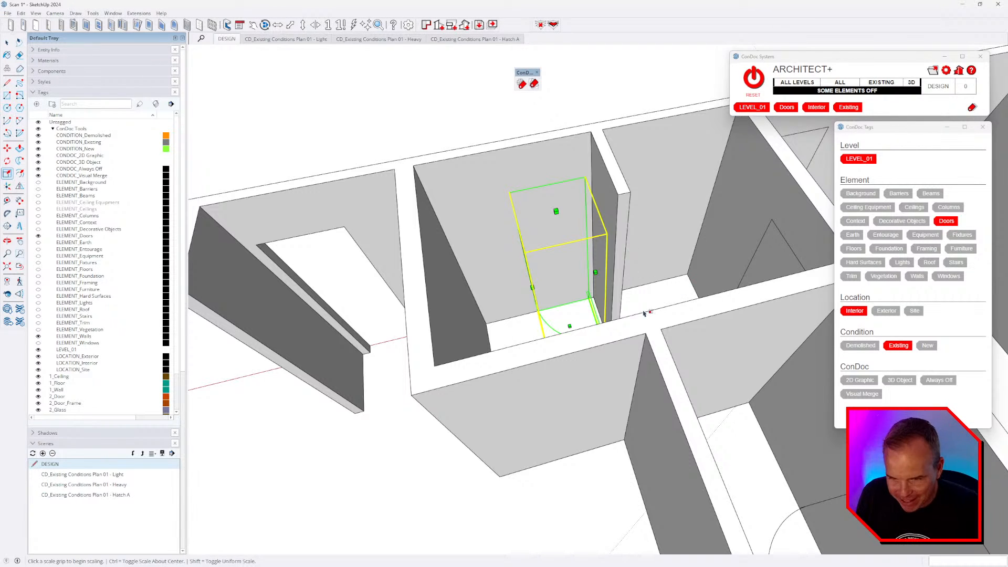
pyautogui.press('space')
pyautogui.scroll(-4, 532, 293)
pyautogui.click(478, 173)
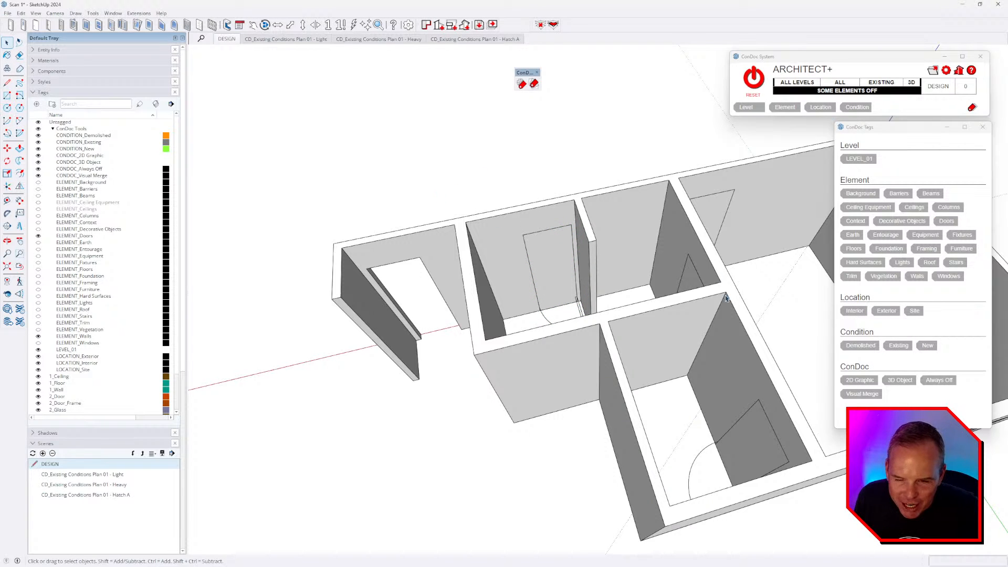
pyautogui.moveTo(725, 298); pyautogui.dragTo(616, 312, button='middle')
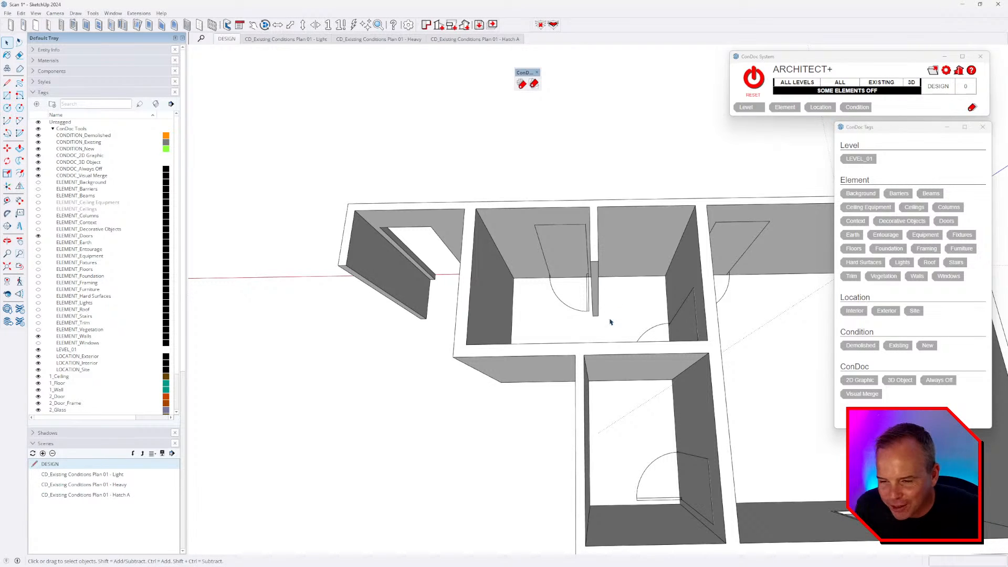
pyautogui.moveTo(624, 307); pyautogui.dragTo(579, 308, button='middle')
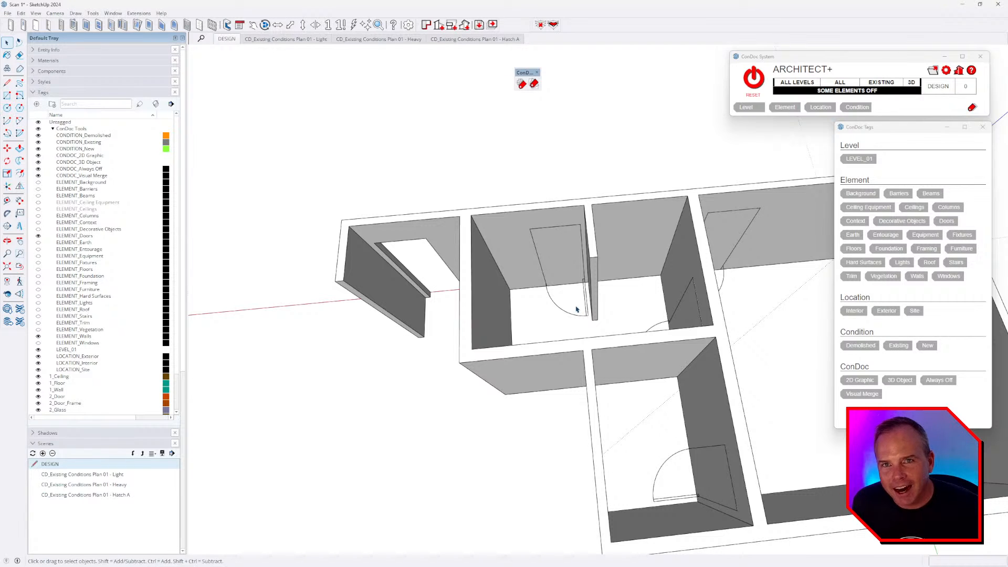
pyautogui.moveTo(579, 394); pyautogui.dragTo(663, 364, button='middle')
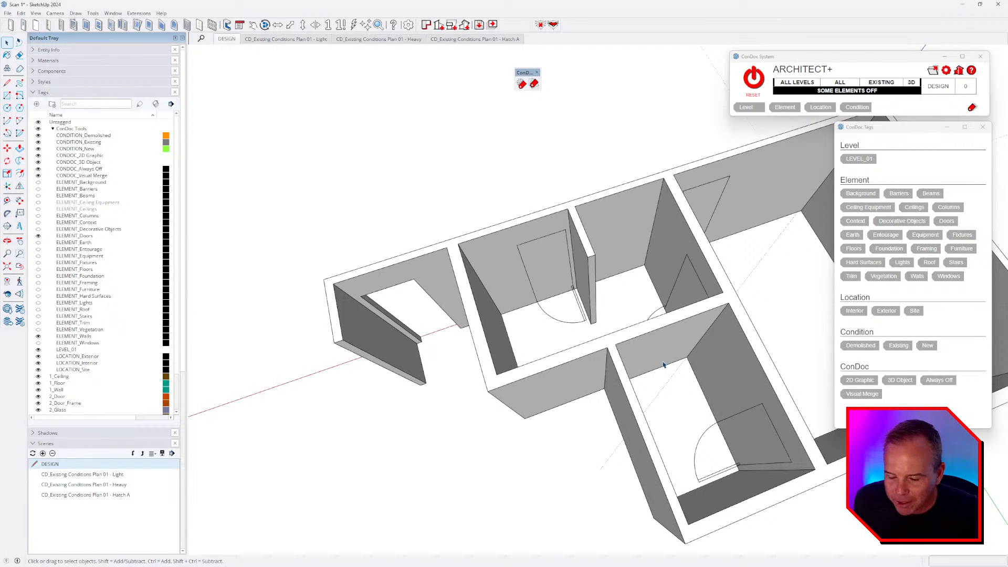
pyautogui.moveTo(639, 328); pyautogui.dragTo(540, 313, button='middle')
# - Select the fitted door and start a copy move, then cancel it
pyautogui.click(548, 286)
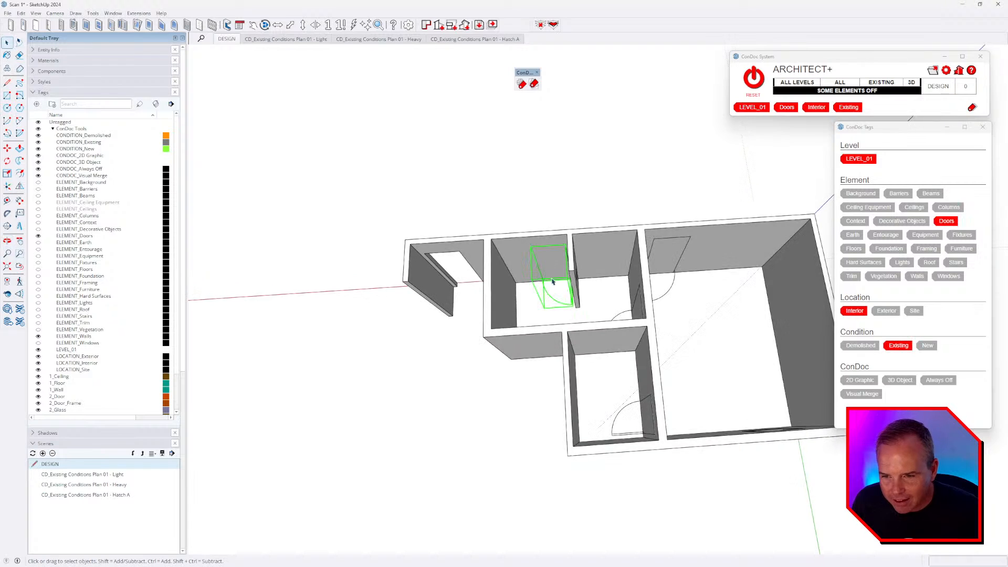
pyautogui.scroll(4, 547, 279)
pyautogui.press('m')
pyautogui.scroll(6, 552, 276)
pyautogui.click(623, 170)
pyautogui.press('ctrl')
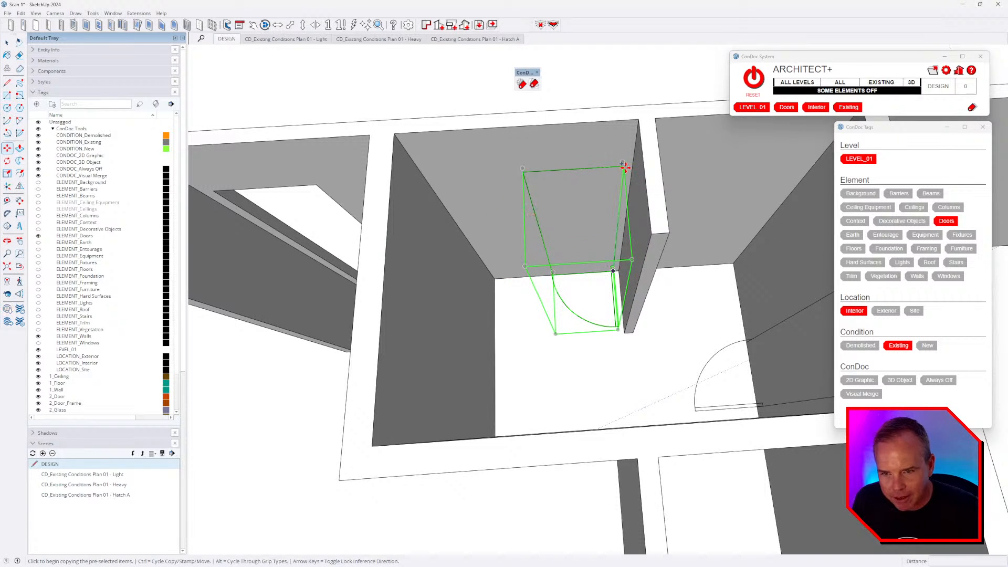
pyautogui.scroll(-4, 603, 171)
pyautogui.press('Escape')
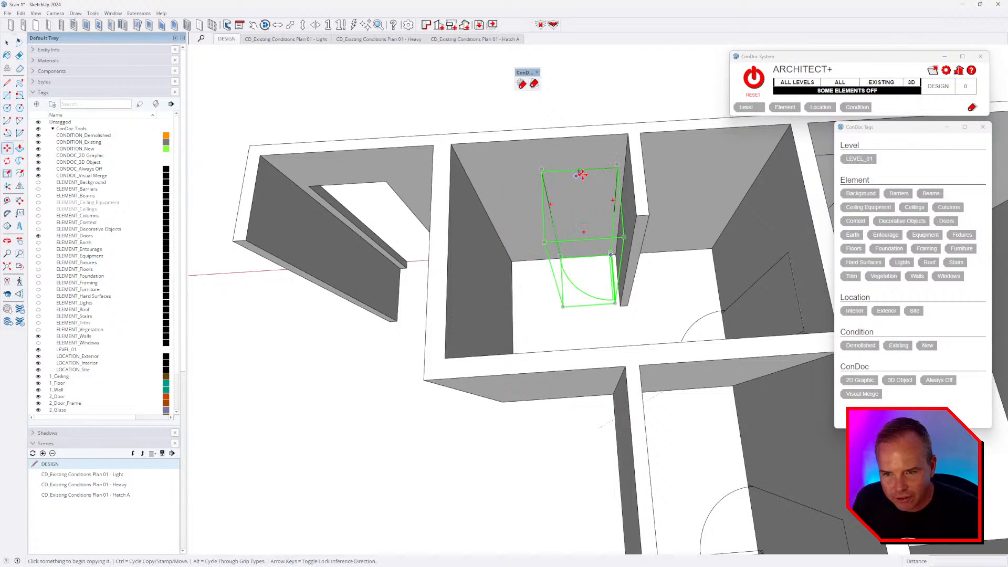
# - Copy the door from its top corner into the left wall opening
pyautogui.click(617, 168)
pyautogui.press('Escape')
pyautogui.click(617, 168)
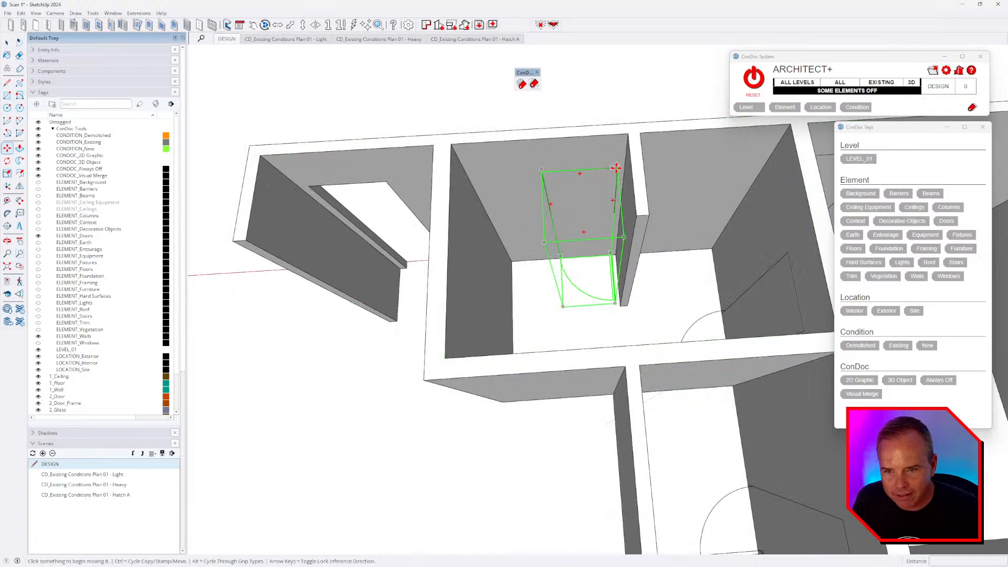
pyautogui.press('ctrl')
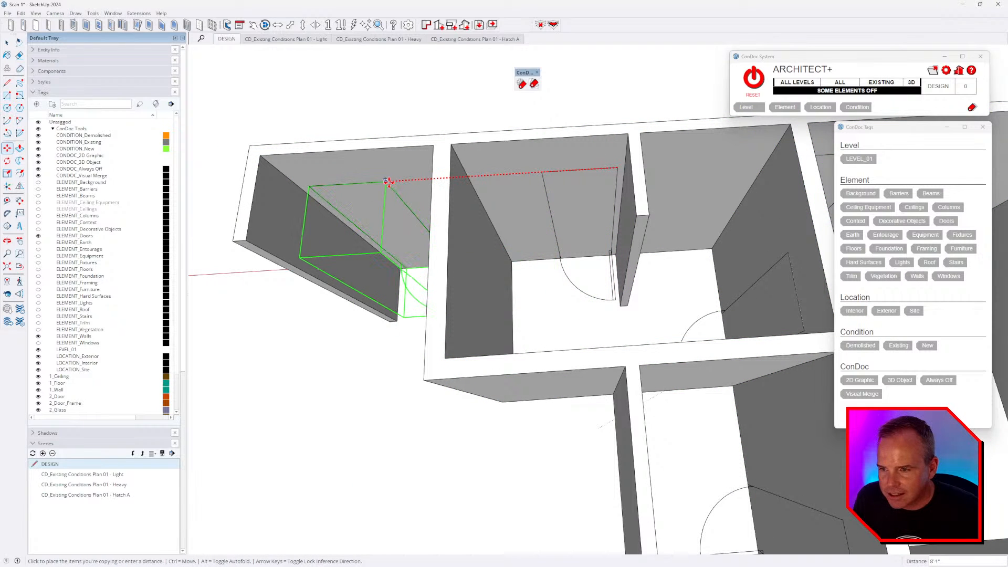
pyautogui.click(388, 182)
pyautogui.scroll(-3, 480, 210)
pyautogui.keyDown('shift'); pyautogui.moveTo(537, 284); pyautogui.dragTo(663, 287, button='middle'); pyautogui.keyUp('shift')
pyautogui.scroll(3, 577, 260)
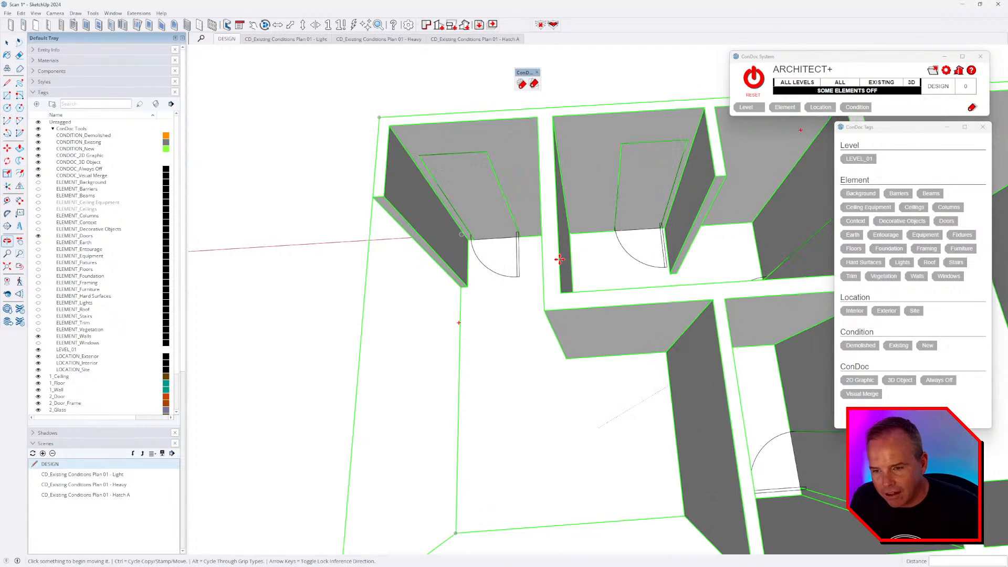
pyautogui.press('space')
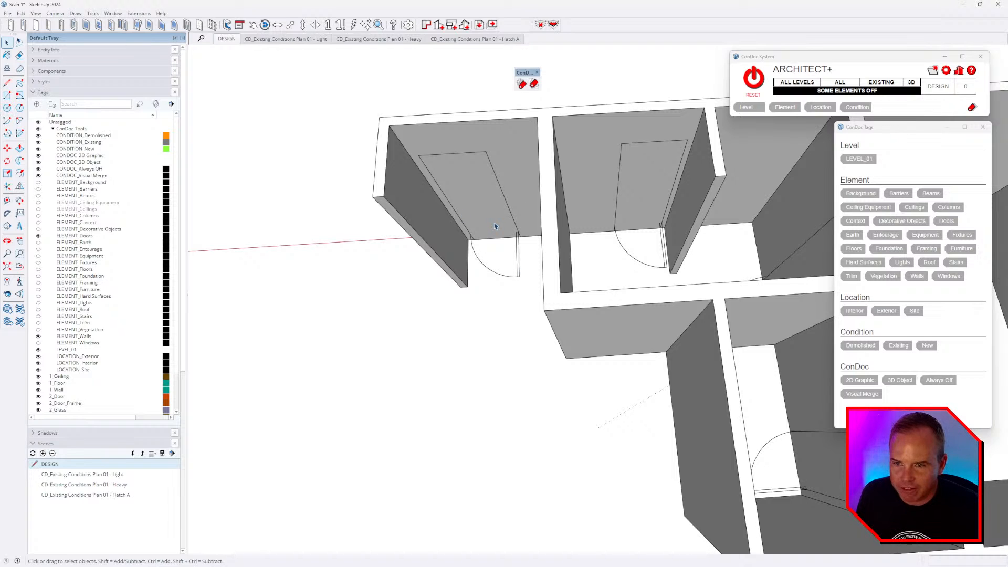
pyautogui.hotkey('alt', 'Tab')
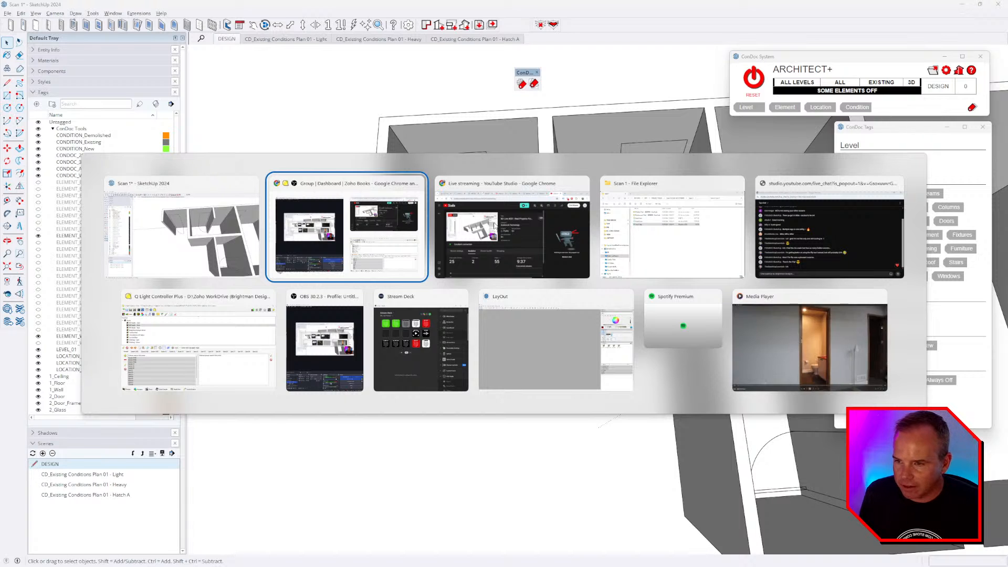
pyautogui.hotkey('alt', 'Tab')
pyautogui.hotkey('alt', 'Tab')
pyautogui.hotkey('alt', 'Tab')
pyautogui.hotkey('alt', 'Tab')
pyautogui.hotkey('alt', 'Tab')
pyautogui.hotkey('alt', 'Tab')
pyautogui.hotkey('alt', 'Tab')
pyautogui.hotkey('alt', 'Tab')
pyautogui.hotkey('alt', 'Tab')
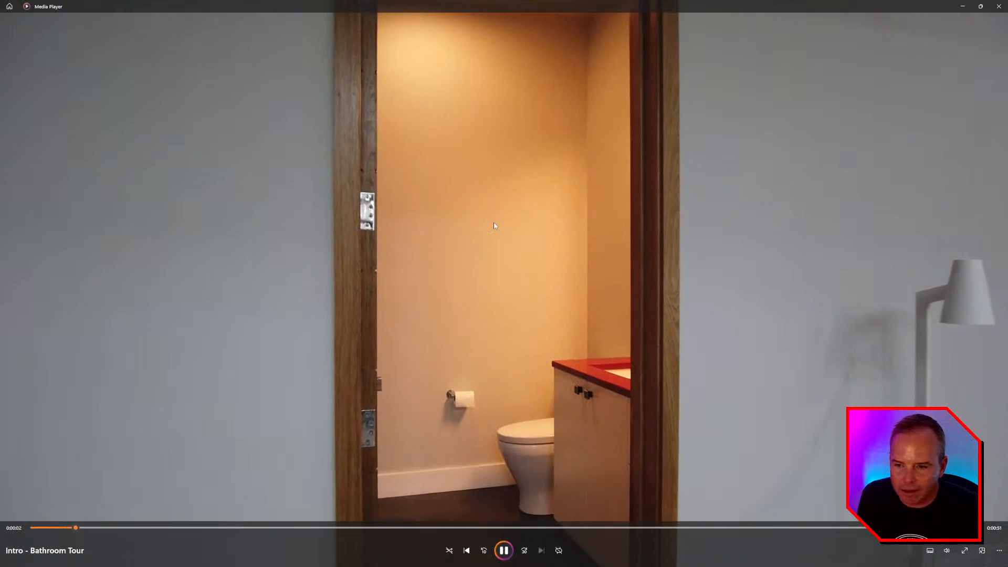
pyautogui.moveTo(98, 528); pyautogui.dragTo(3, 535)
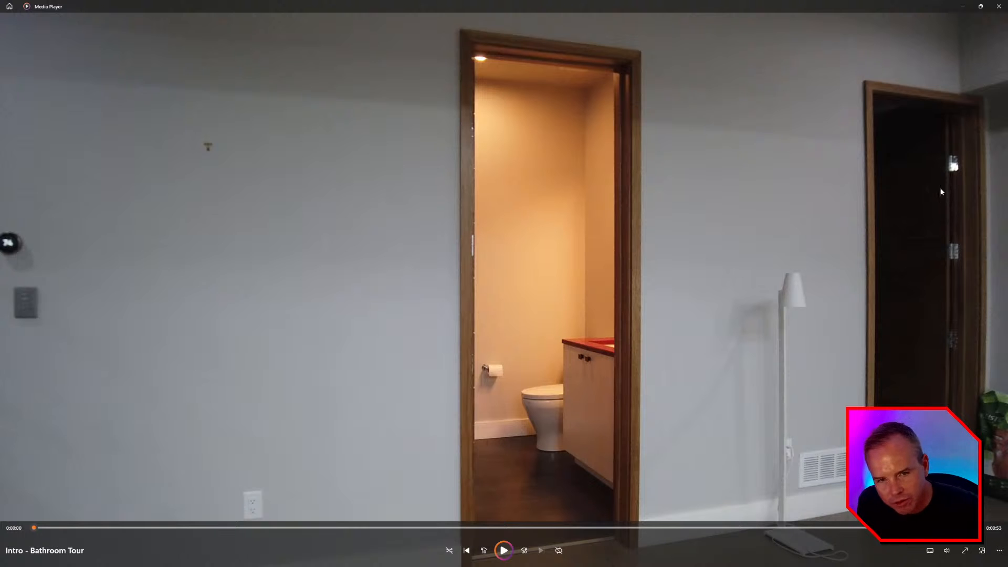
pyautogui.click(998, 6)
pyautogui.click(474, 208)
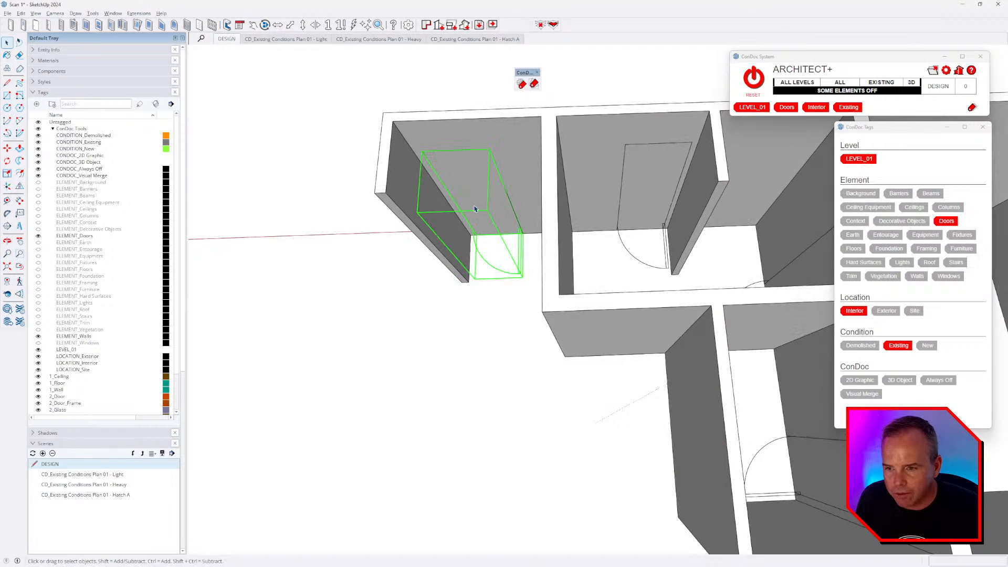
# - Flip the copied door along the green plane so it swings the other way
pyautogui.click(20, 185)
pyautogui.scroll(2, 435, 144)
pyautogui.click(435, 140)
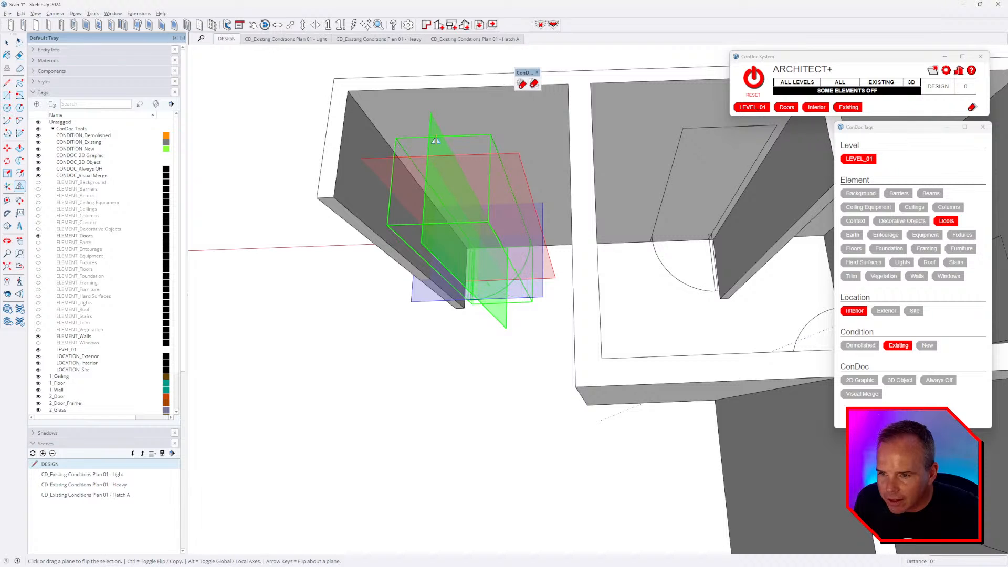
pyautogui.press('space')
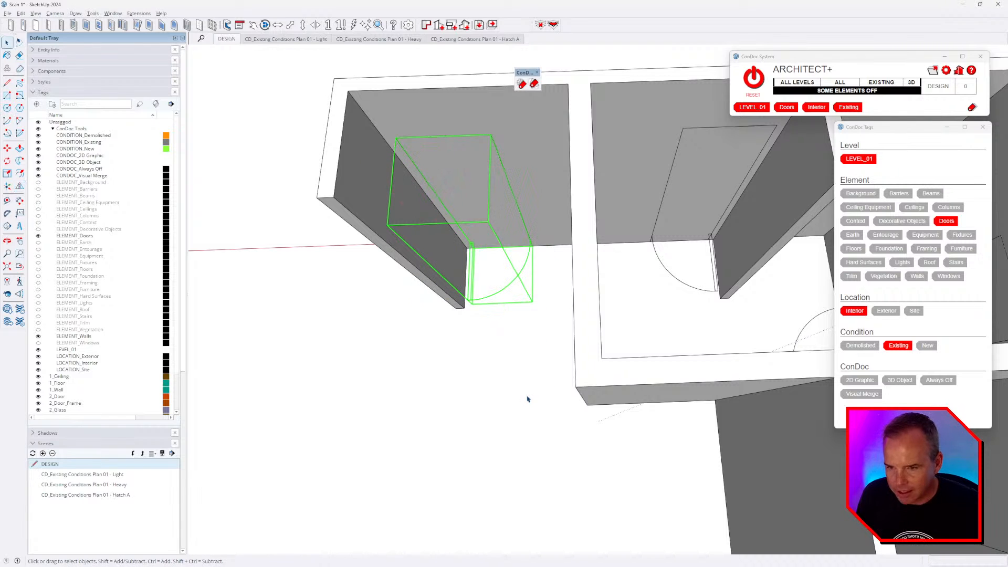
pyautogui.click(460, 311)
pyautogui.scroll(-2, 473, 358)
pyautogui.moveTo(443, 370); pyautogui.dragTo(515, 303, button='middle')
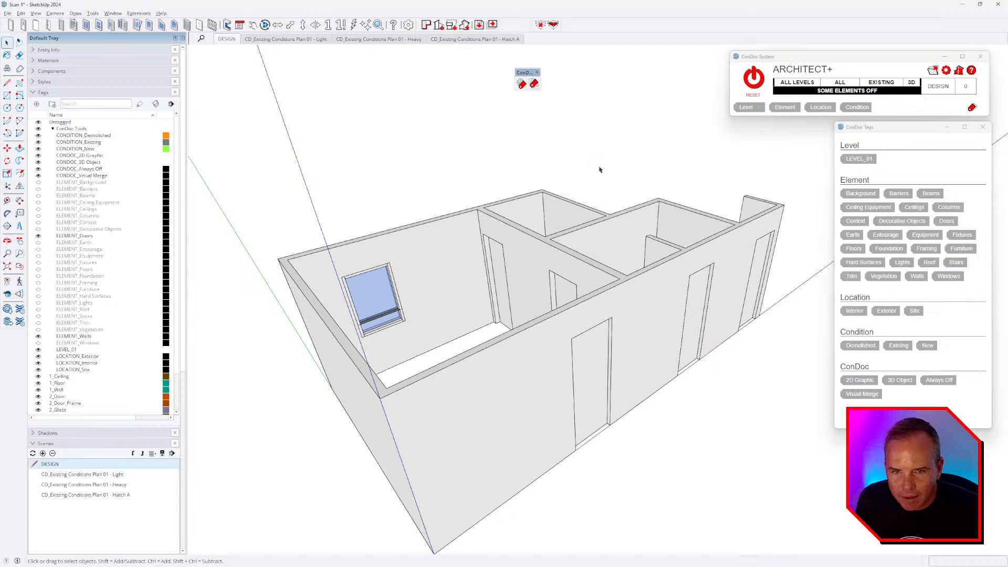
# - Show all ConDoc-tagged elements again with RESET and select a door
pyautogui.click(757, 84)
pyautogui.moveTo(623, 362); pyautogui.dragTo(653, 418, button='middle')
pyautogui.click(524, 315)
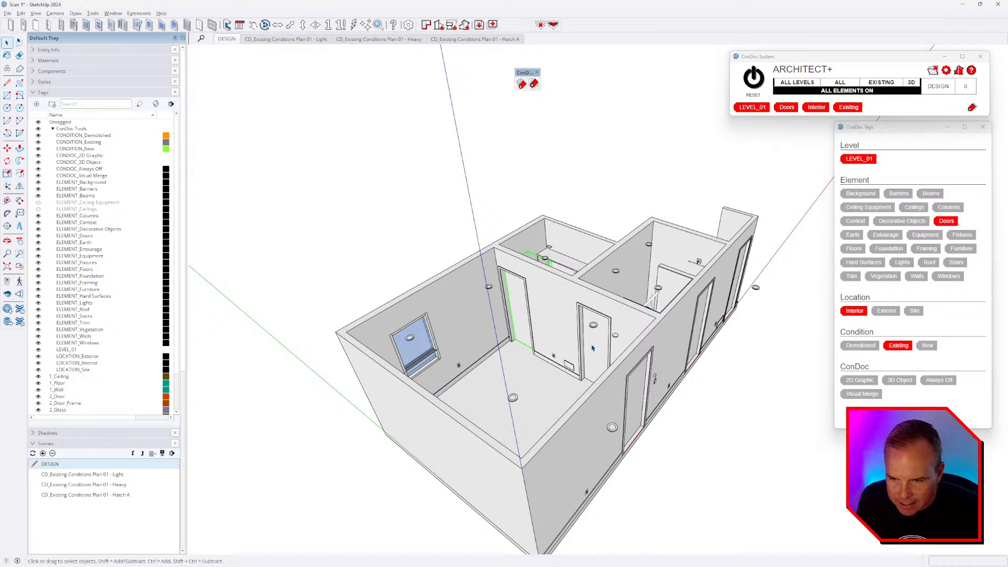
pyautogui.scroll(-3, 592, 347)
pyautogui.scroll(3, 482, 300)
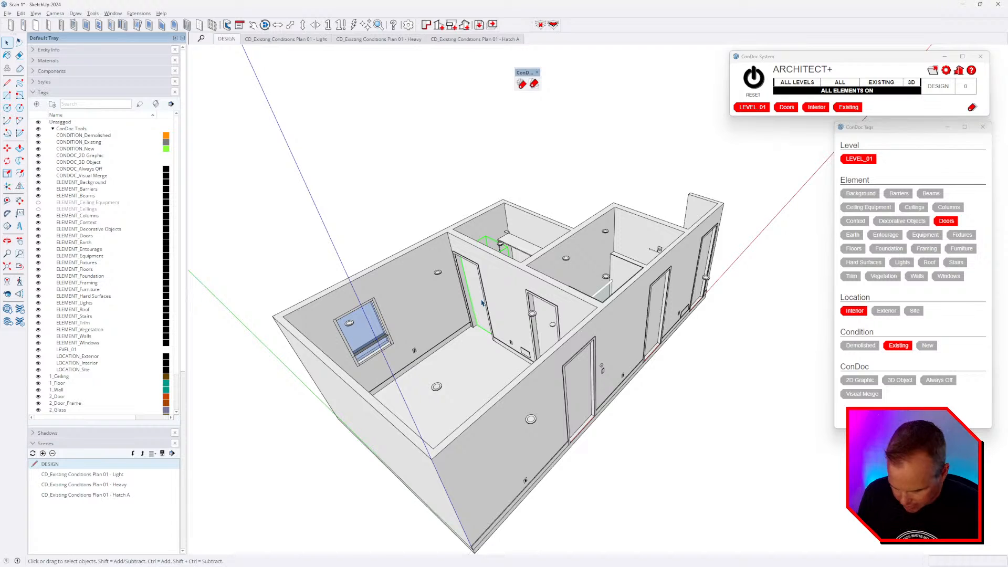
# - Show only the door elements and box-select all four door components
pyautogui.press('i')
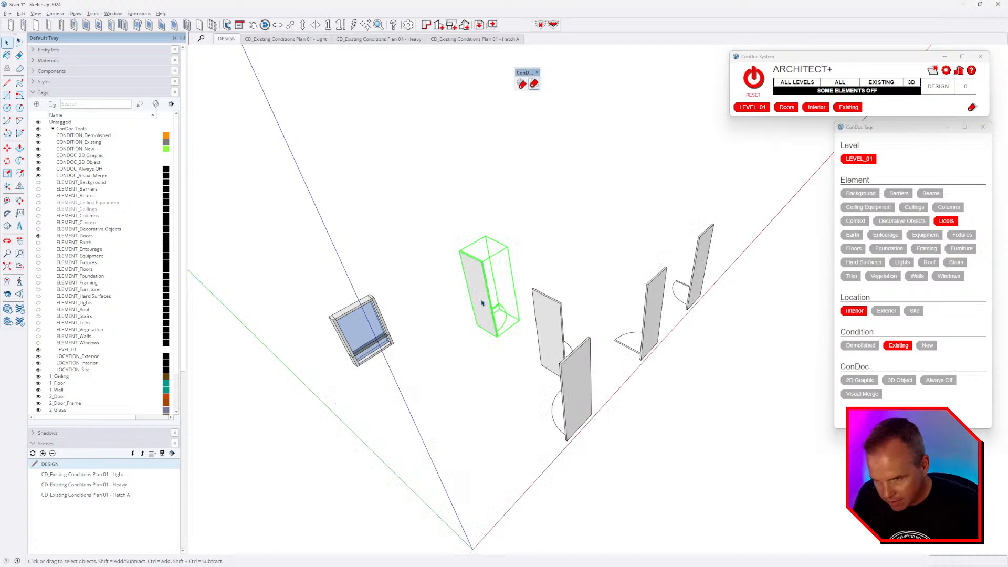
pyautogui.click(554, 249)
pyautogui.moveTo(727, 191); pyautogui.dragTo(458, 440)
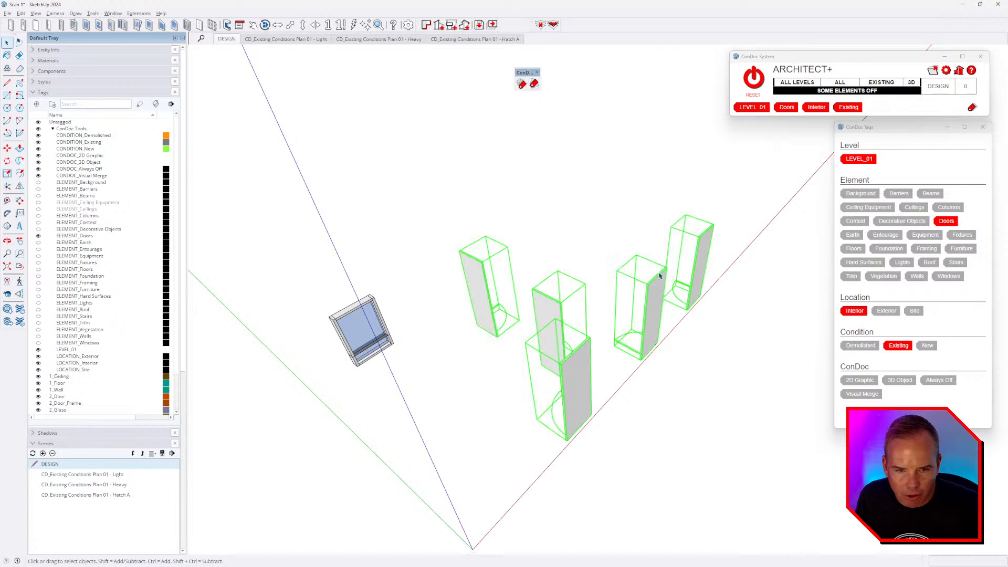
pyautogui.moveTo(767, 232); pyautogui.dragTo(744, 205)
pyautogui.moveTo(512, 403); pyautogui.dragTo(535, 433)
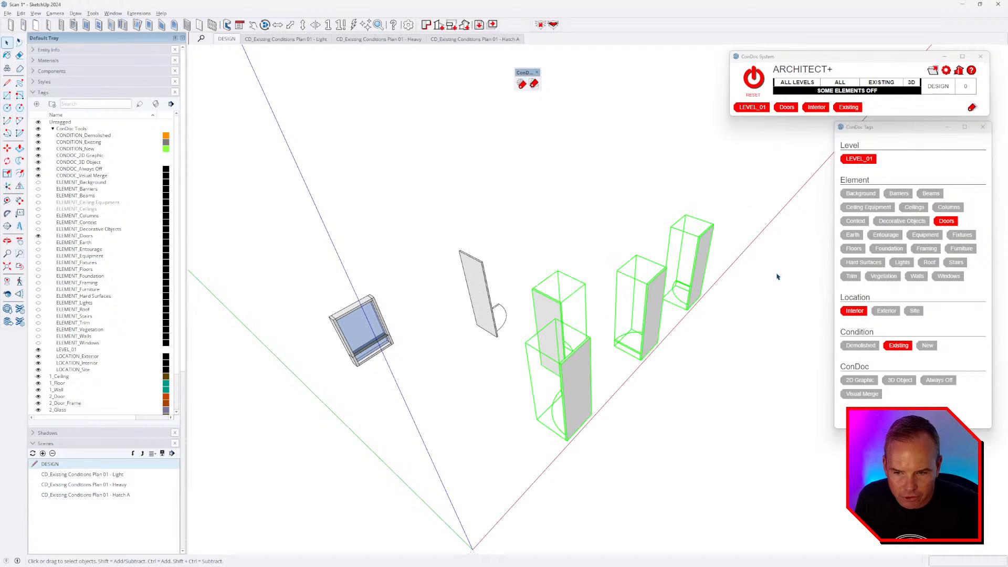
# - Check the ConDoc tags on the back-left, front-left, middle and right-most doors
pyautogui.click(547, 321)
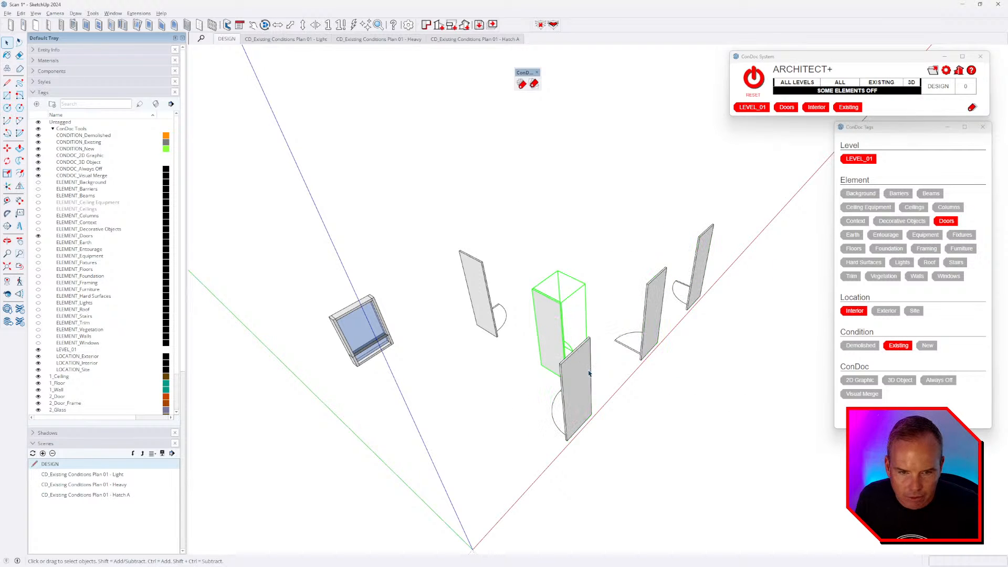
pyautogui.click(577, 362)
pyautogui.click(651, 315)
pyautogui.click(693, 263)
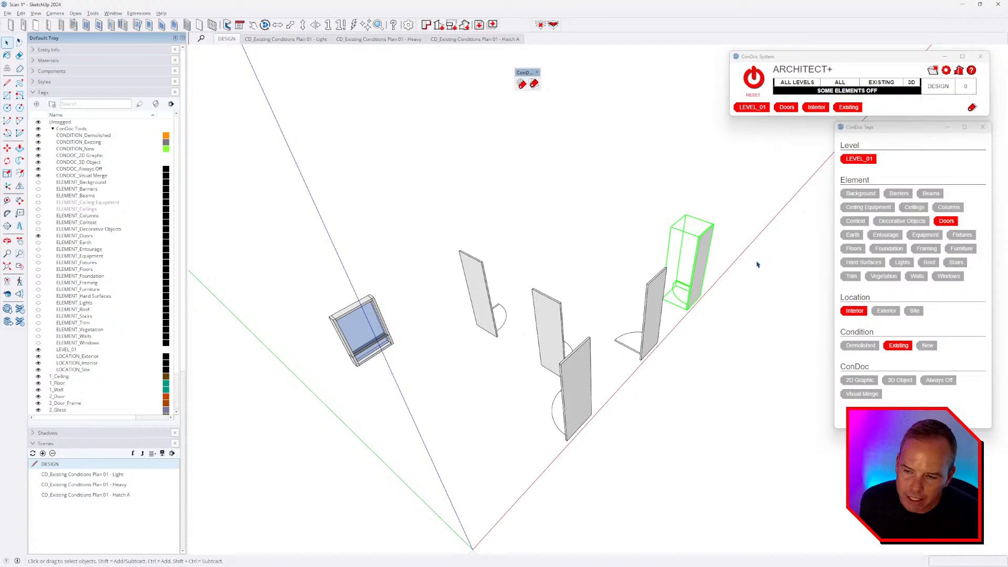
pyautogui.moveTo(704, 357); pyautogui.dragTo(647, 314, button='middle')
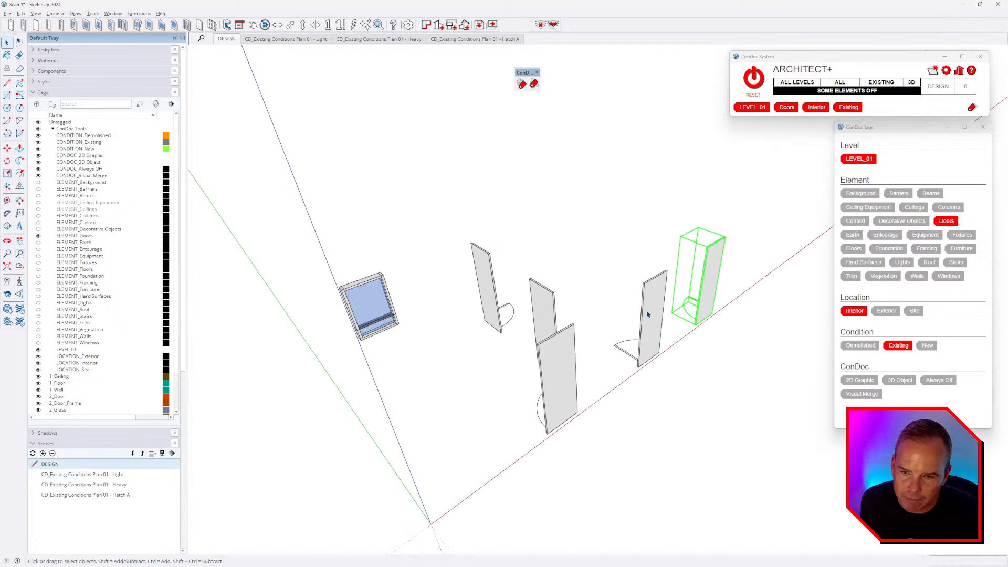
# - Tag the window as Windows, Interior and Existing
pyautogui.click(384, 301)
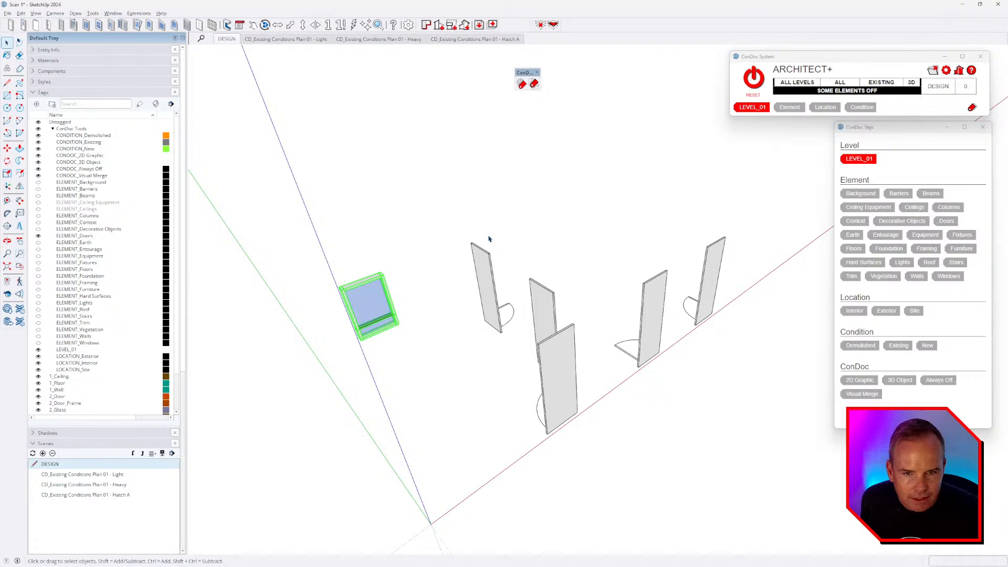
pyautogui.click(935, 278)
pyautogui.click(852, 314)
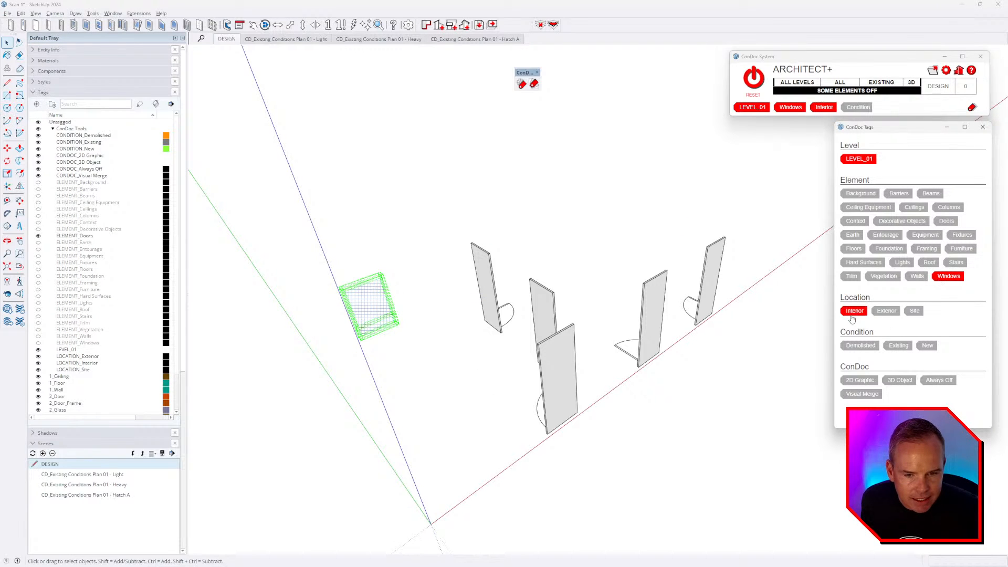
pyautogui.click(900, 351)
pyautogui.moveTo(518, 448); pyautogui.dragTo(744, 349, button='middle')
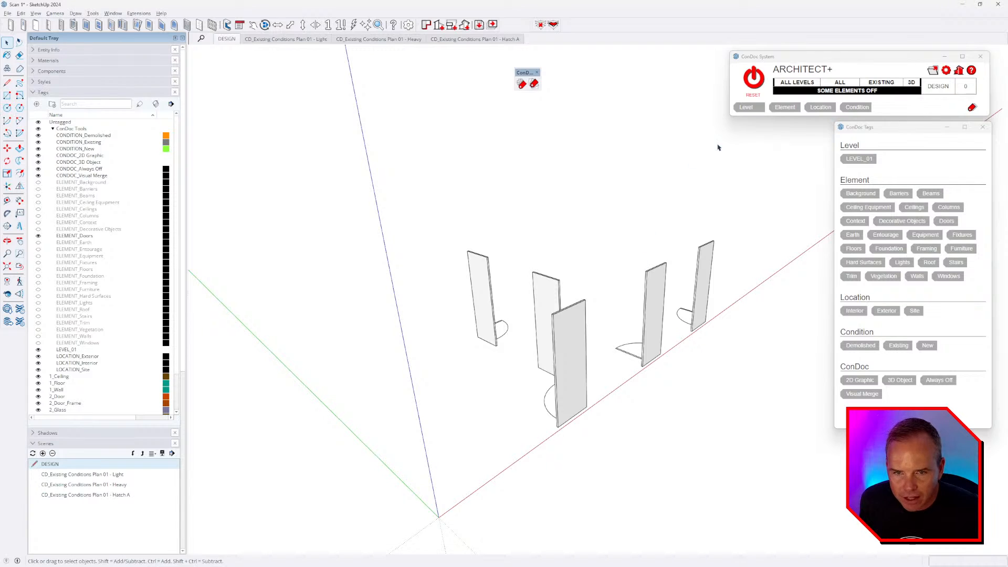
# - Turn all elements back on and remove the window's Windows, LEVEL_01, Interior and Existing tags
pyautogui.click(753, 79)
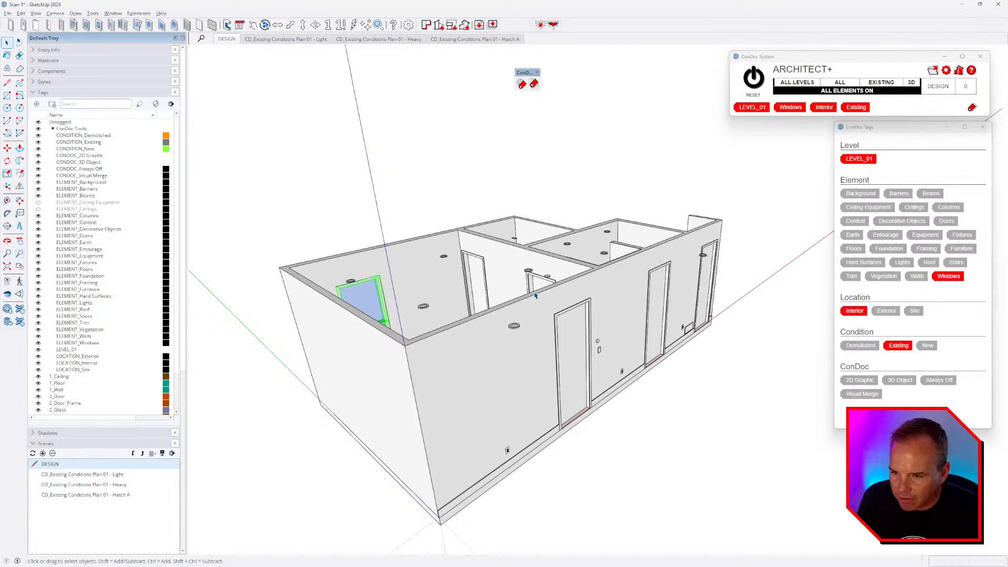
pyautogui.click(943, 278)
pyautogui.click(863, 163)
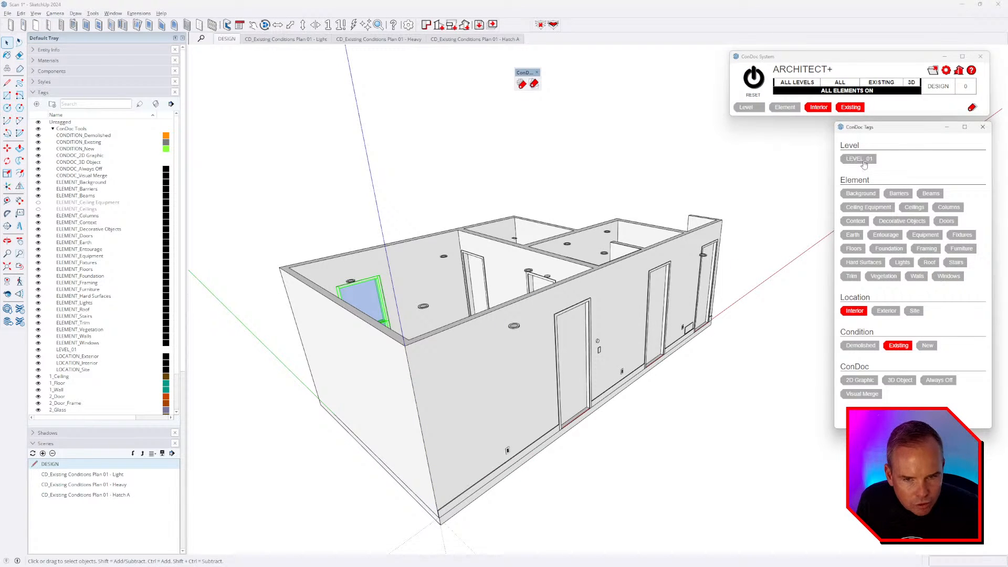
pyautogui.click(852, 311)
pyautogui.click(898, 345)
# - Select the interior-wall door and isolate its tagged elements with the ConDoc isolate icon
pyautogui.moveTo(704, 421); pyautogui.dragTo(604, 462, button='middle')
pyautogui.moveTo(448, 446); pyautogui.dragTo(590, 462, button='middle')
pyautogui.scroll(2, 511, 253)
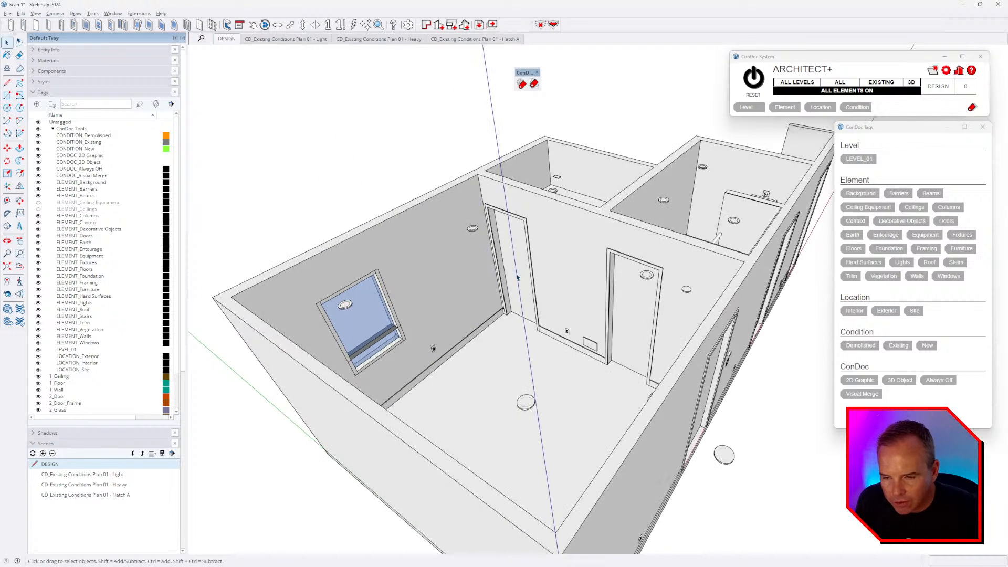
pyautogui.click(514, 251)
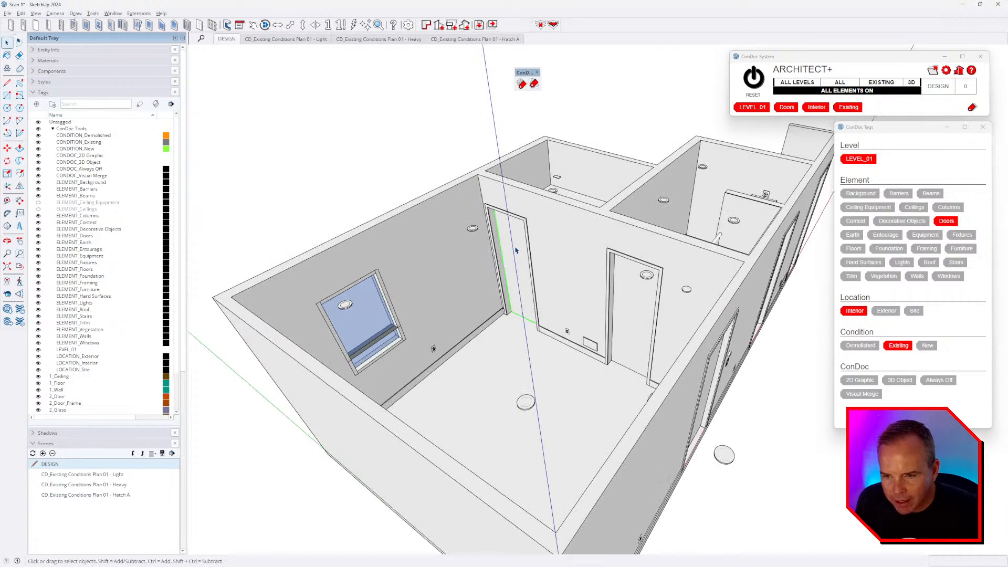
pyautogui.click(534, 84)
pyautogui.click(583, 181)
pyautogui.moveTo(586, 362); pyautogui.dragTo(699, 318, button='middle')
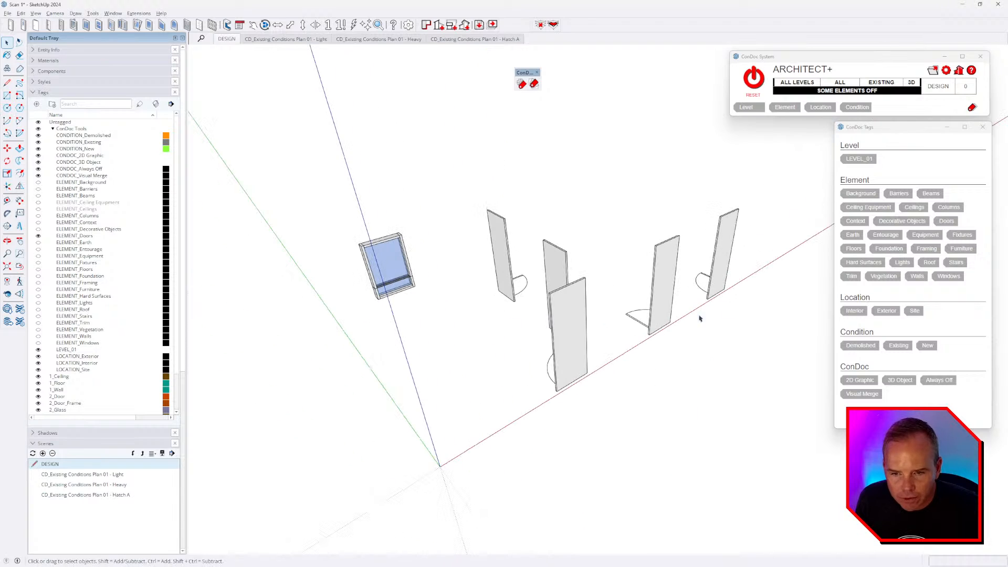
# - Give the window the LEVEL_01, Windows, Interior and Existing tags, then deselect it
pyautogui.click(397, 257)
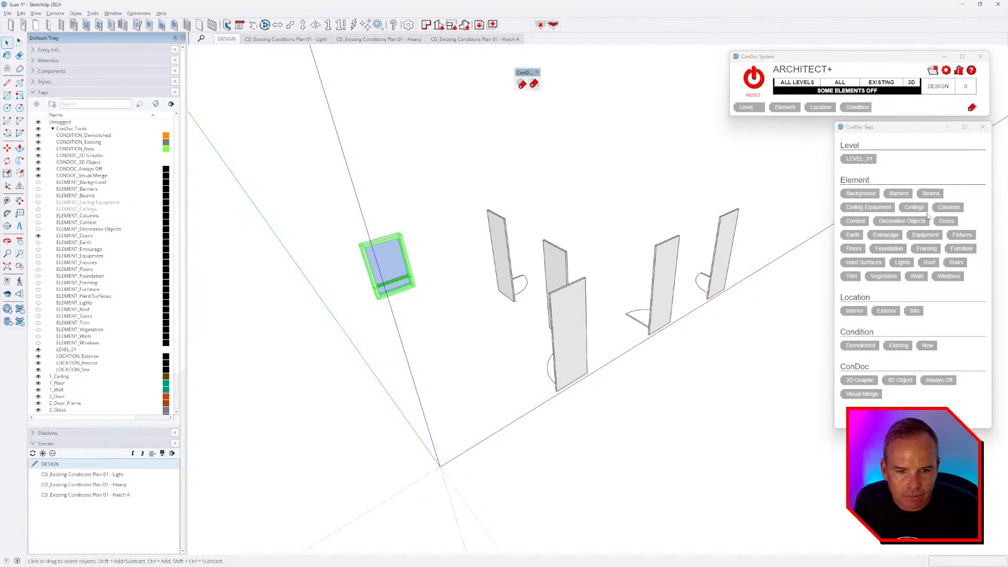
pyautogui.click(861, 161)
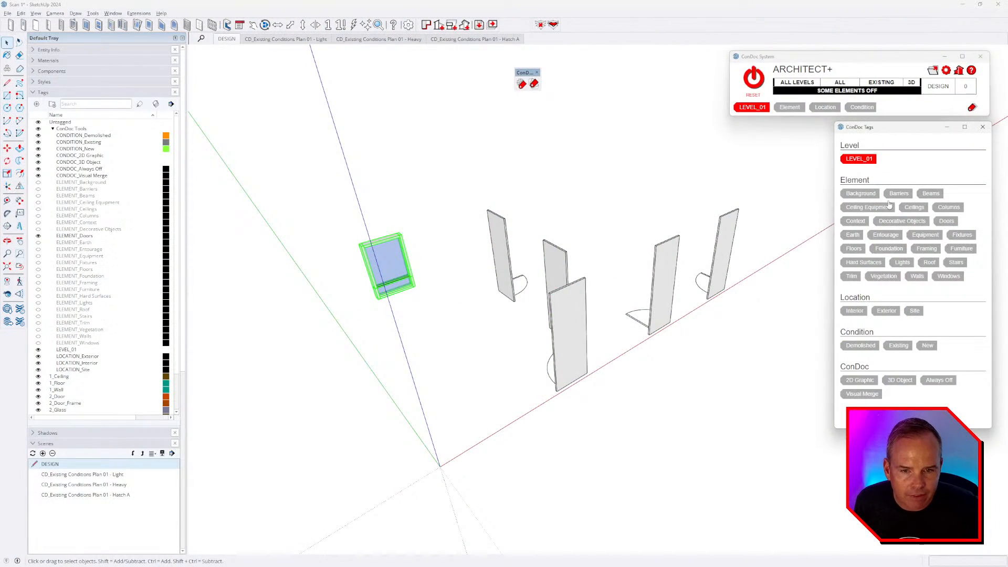
pyautogui.click(942, 278)
pyautogui.click(855, 313)
pyautogui.click(897, 347)
pyautogui.click(760, 442)
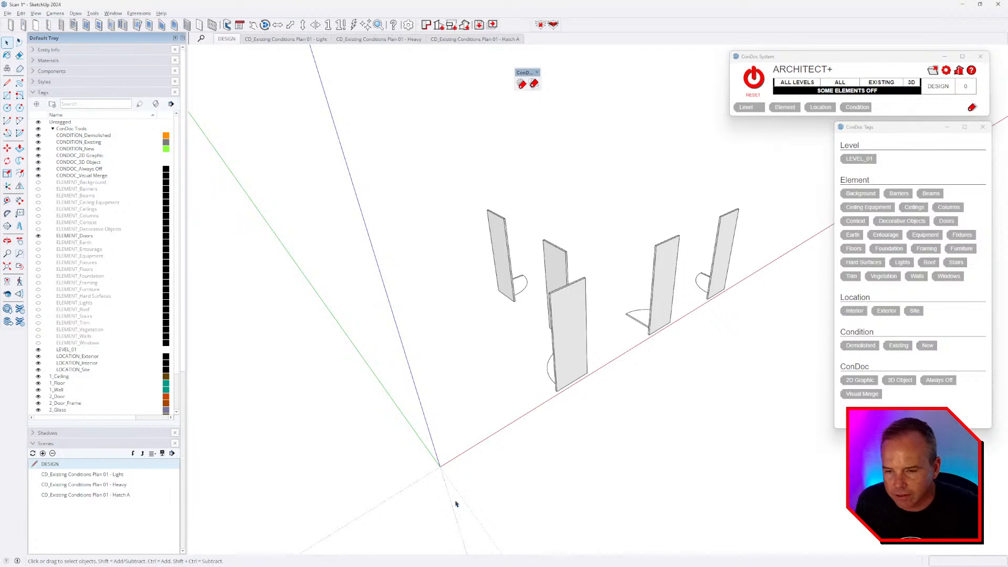
# - Check the ConDoc tags on each of the four doors
pyautogui.click(724, 247)
pyautogui.click(663, 283)
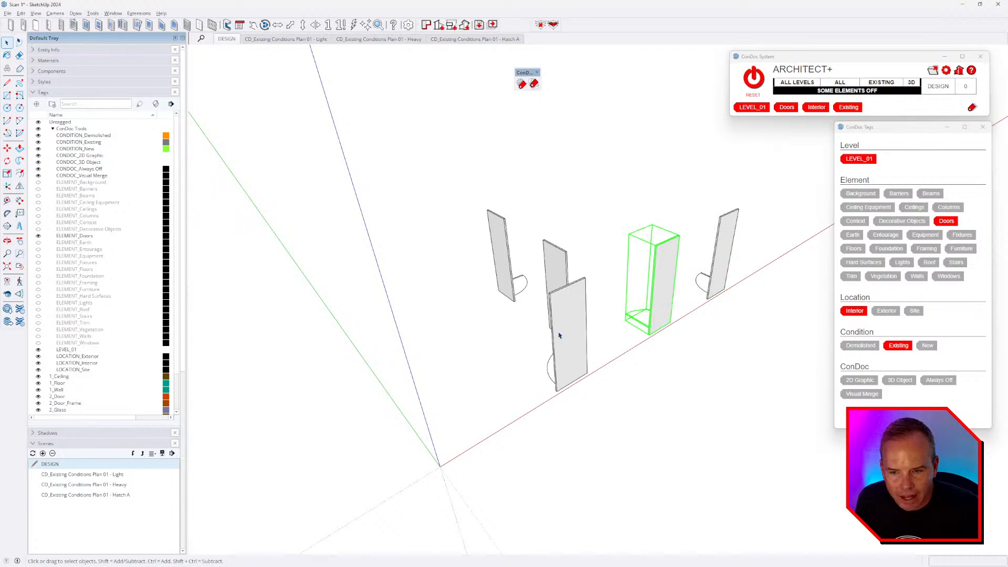
pyautogui.click(568, 330)
pyautogui.click(503, 257)
# - Use ConDoc RESET to show every element again and view the full basement from higher up
pyautogui.click(753, 78)
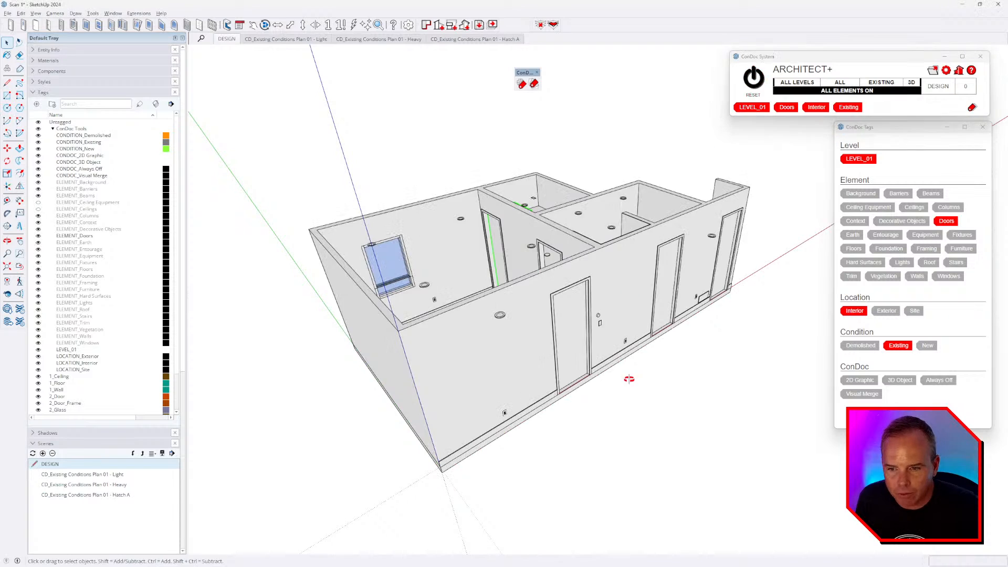
pyautogui.moveTo(630, 379); pyautogui.dragTo(594, 421, button='middle')
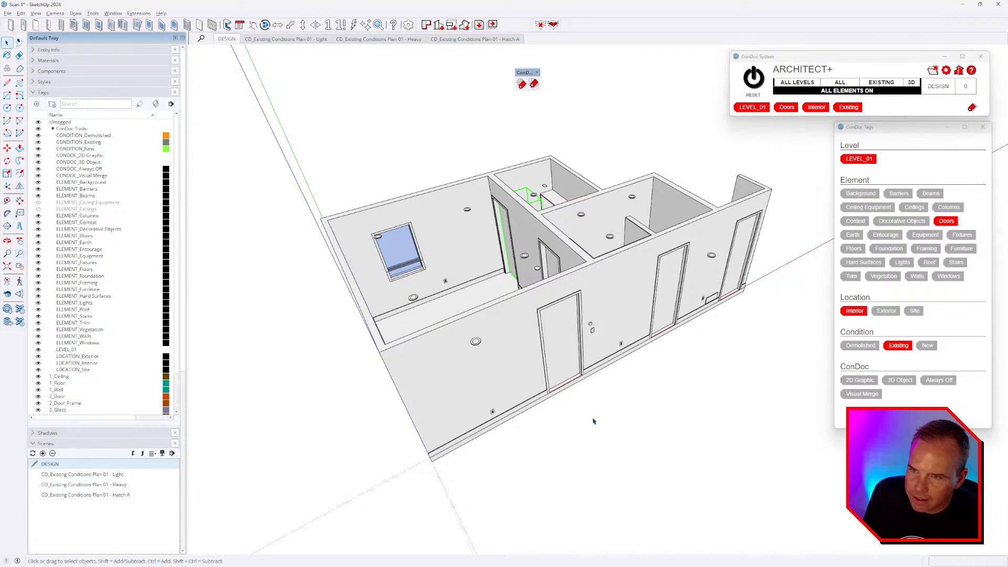
pyautogui.click(615, 144)
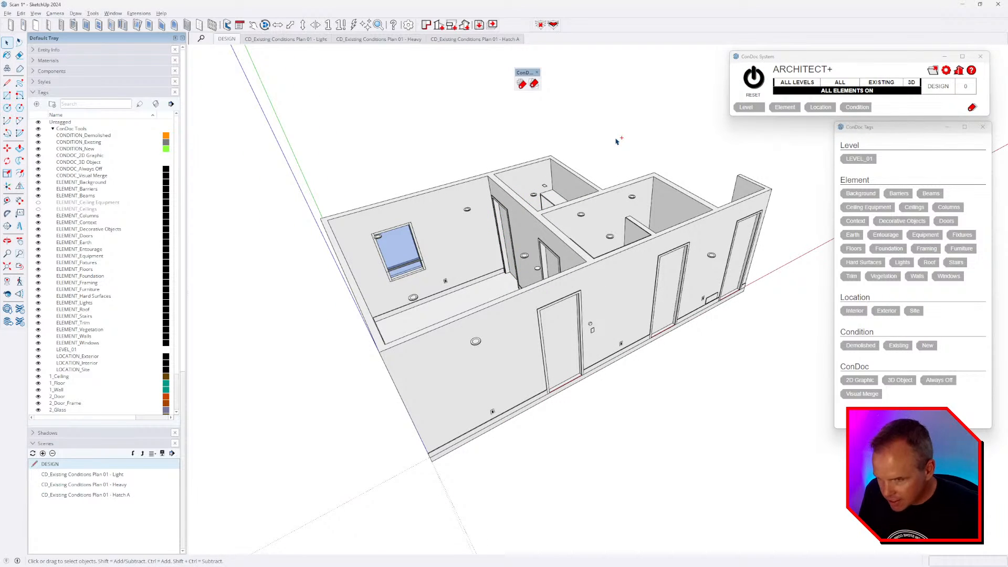
pyautogui.click(8, 13)
# - Save As 'BD_Bathroom Sauna - Existing Conditions' in the PROJECT FILES folder
pyautogui.click(21, 65)
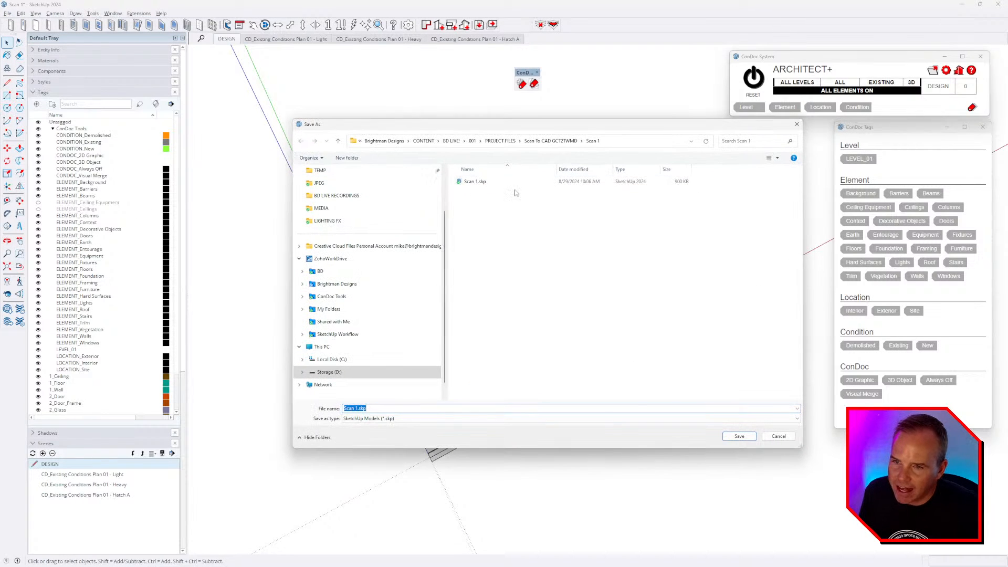
pyautogui.click(502, 144)
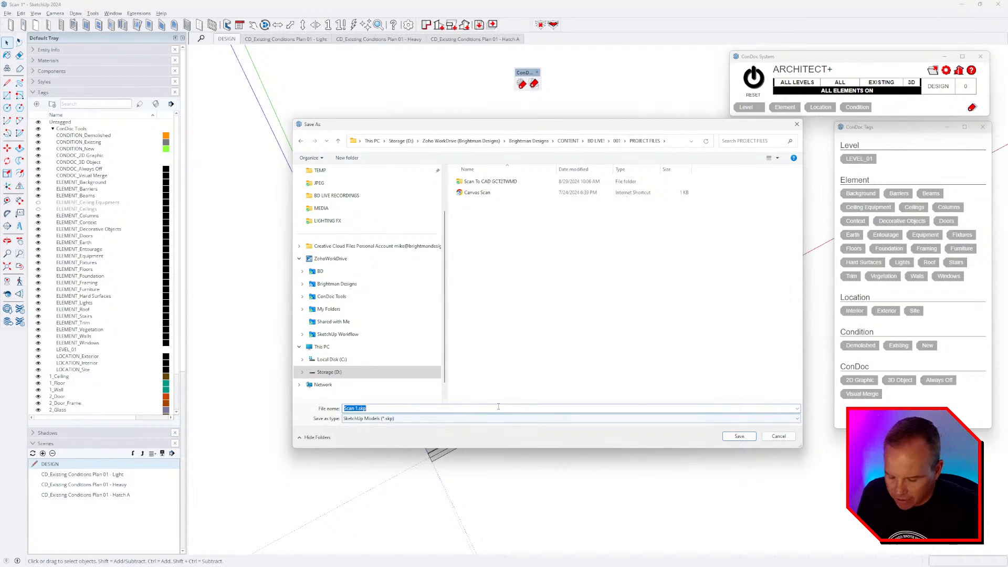
pyautogui.write('BD_Bathroom Sauna')
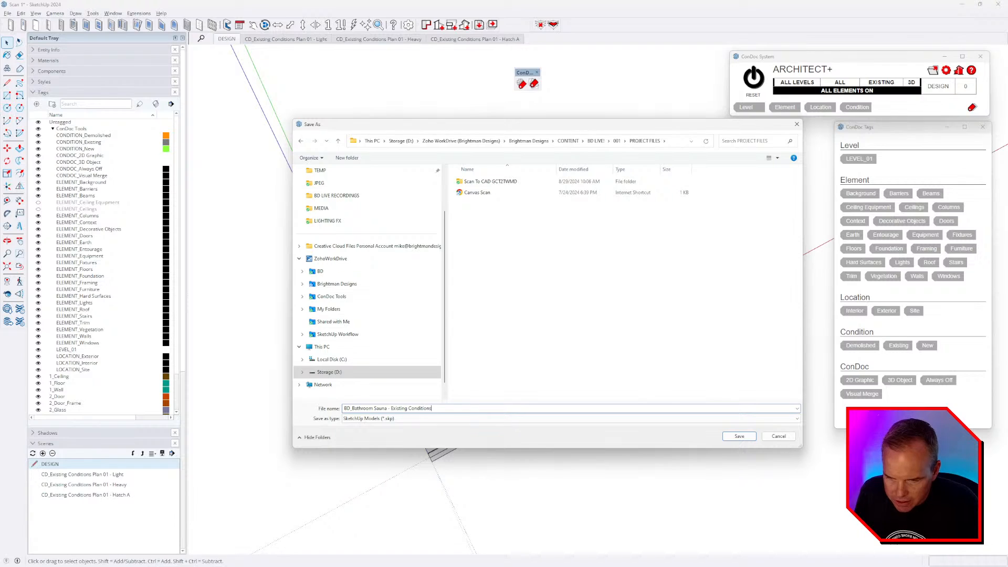
pyautogui.press('Return')
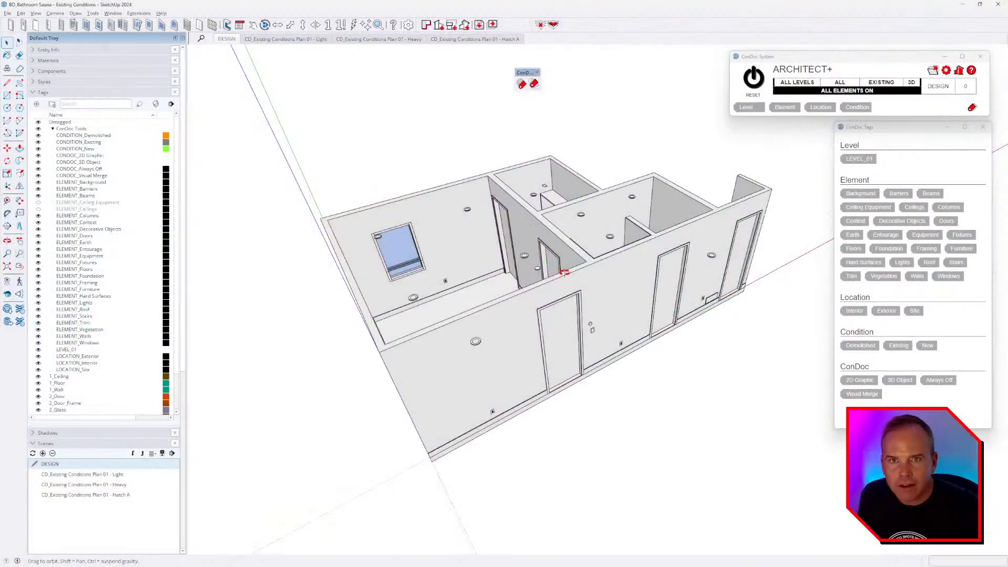
pyautogui.scroll(5, 560, 298)
pyautogui.moveTo(560, 298); pyautogui.dragTo(480, 309, button='middle')
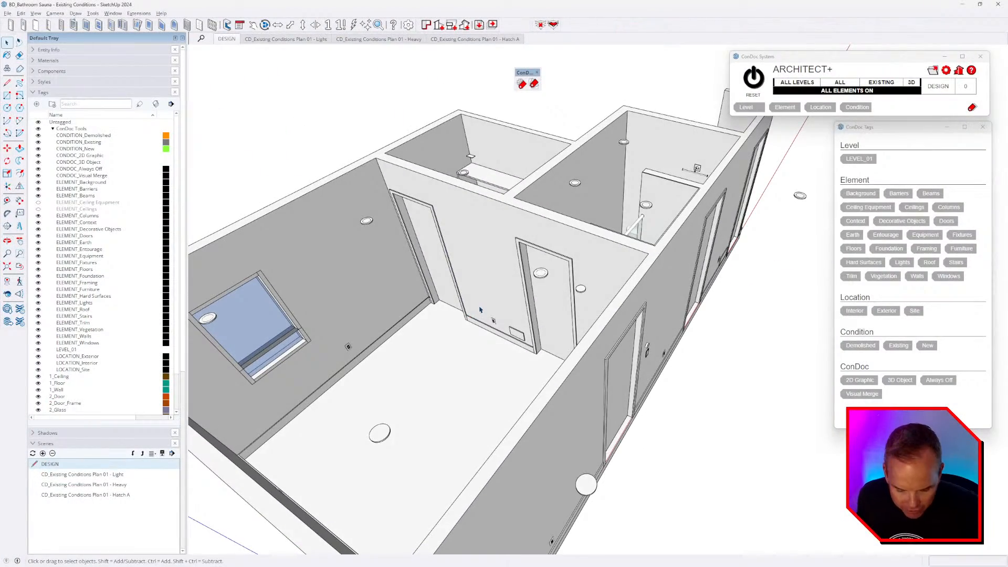
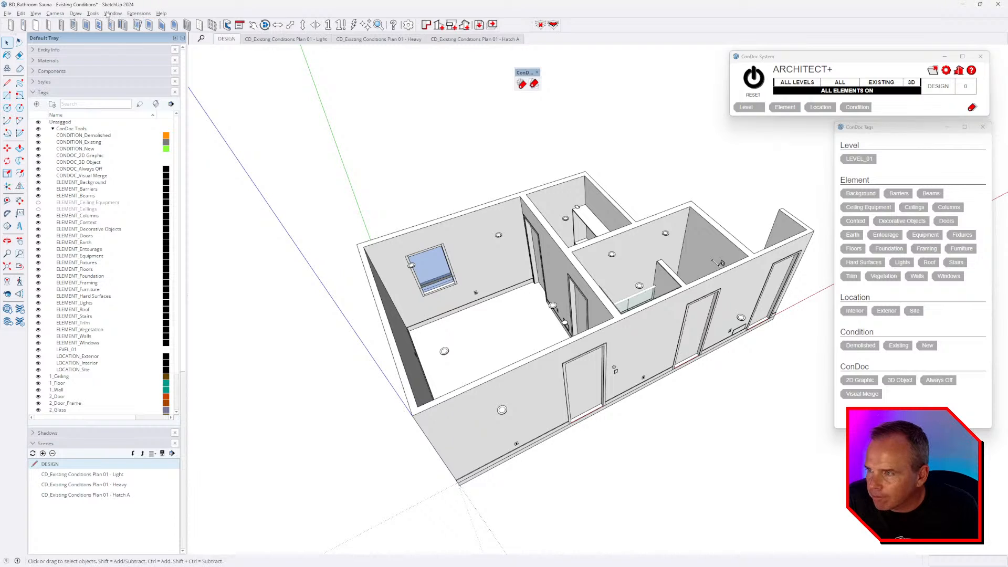
# - Disable scene transitions and set the scene delay to 0 in Model Info > Animation
pyautogui.click(113, 14)
pyautogui.click(141, 56)
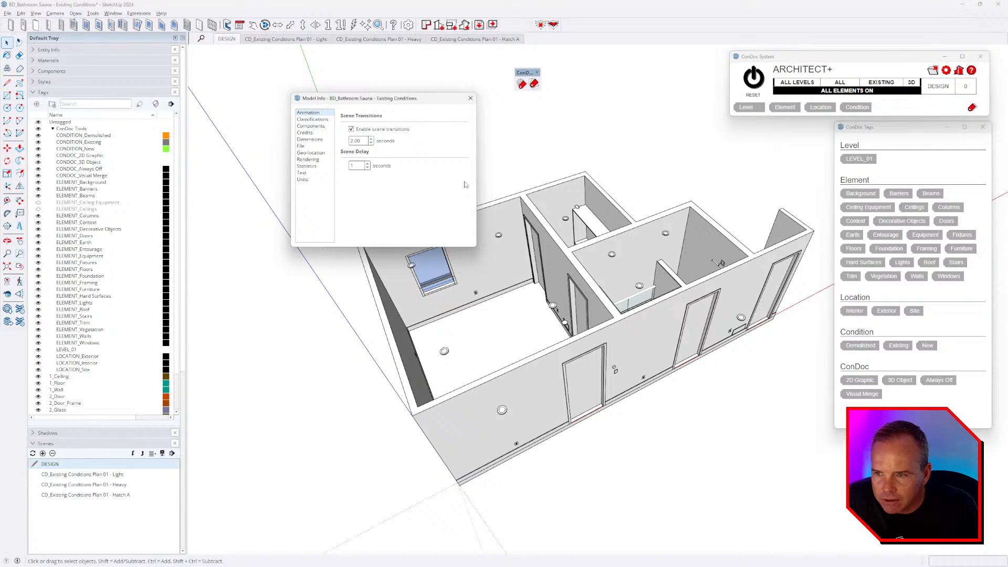
pyautogui.click(371, 143)
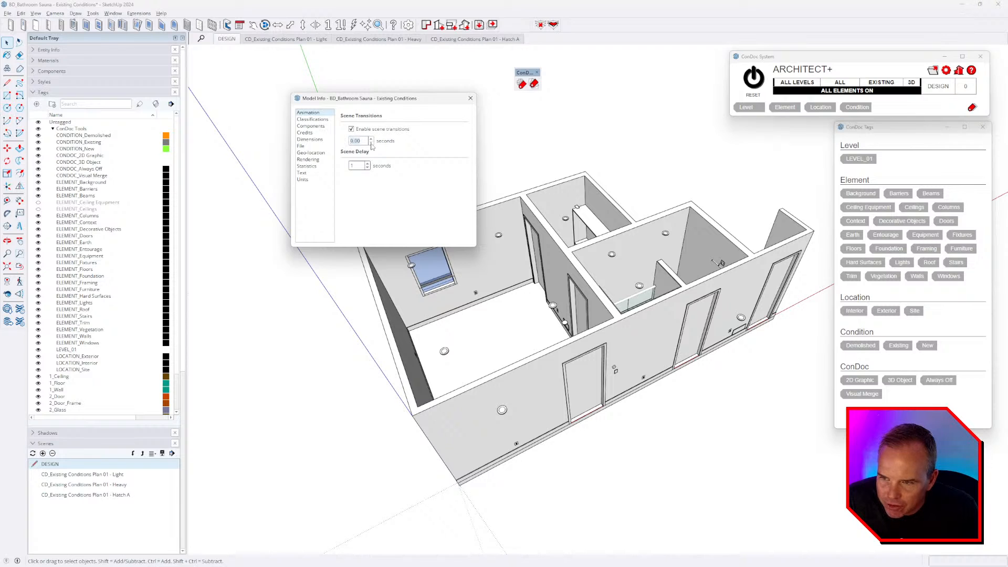
pyautogui.click(367, 168)
pyautogui.click(372, 129)
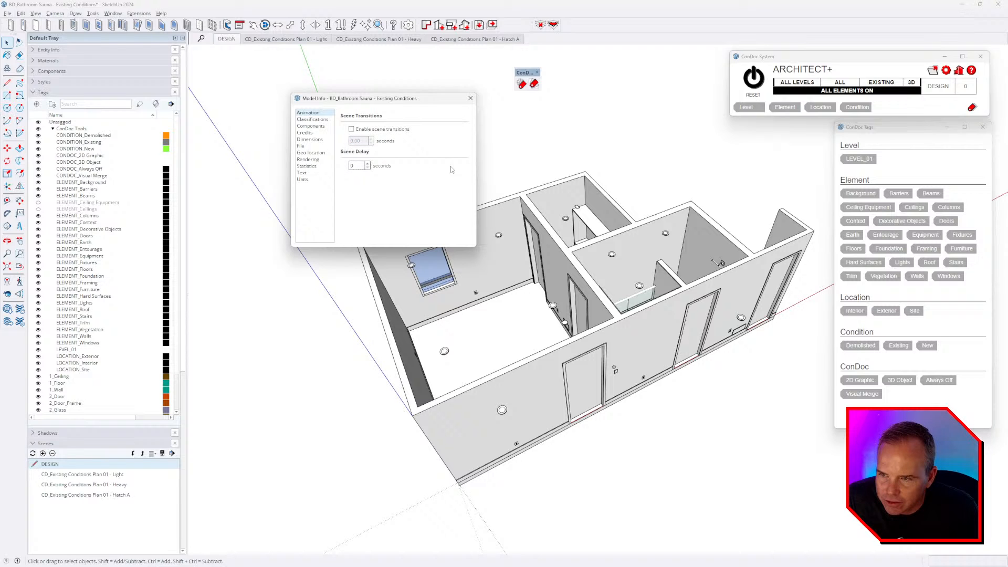
pyautogui.click(470, 99)
# - Preview the Hatch A, Heavy and Light scenes, run ConDoc RESET, and orbit into 3D
pyautogui.click(488, 39)
pyautogui.click(377, 40)
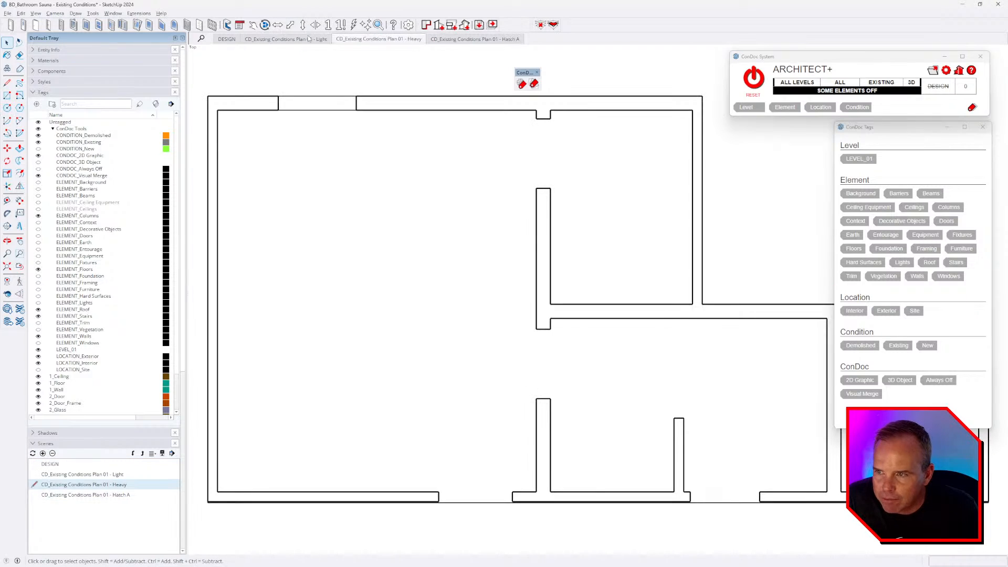
pyautogui.click(309, 39)
pyautogui.click(465, 41)
pyautogui.click(753, 77)
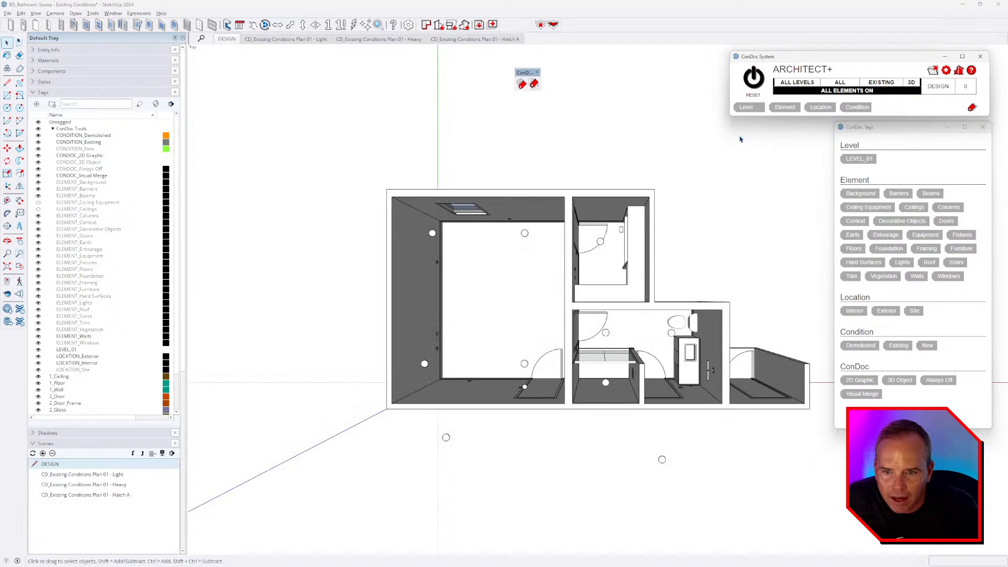
pyautogui.moveTo(740, 139); pyautogui.dragTo(670, 188, button='middle')
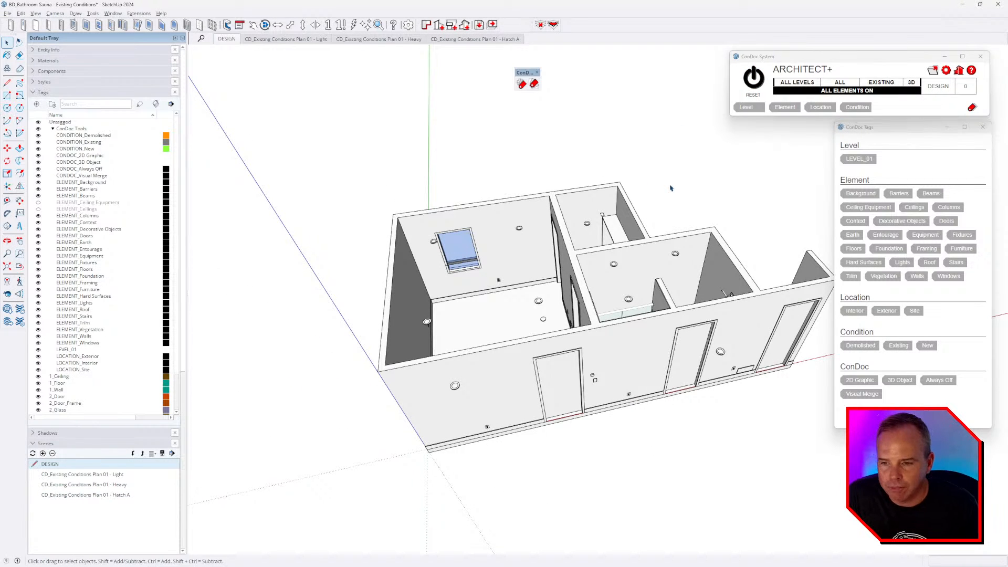
pyautogui.moveTo(624, 229); pyautogui.dragTo(547, 303, button='middle')
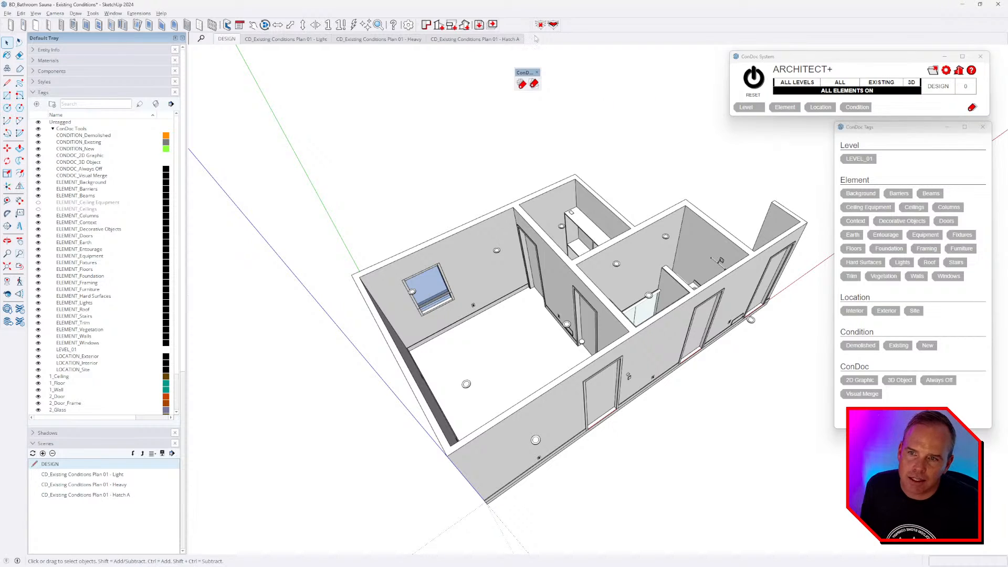
pyautogui.click(492, 25)
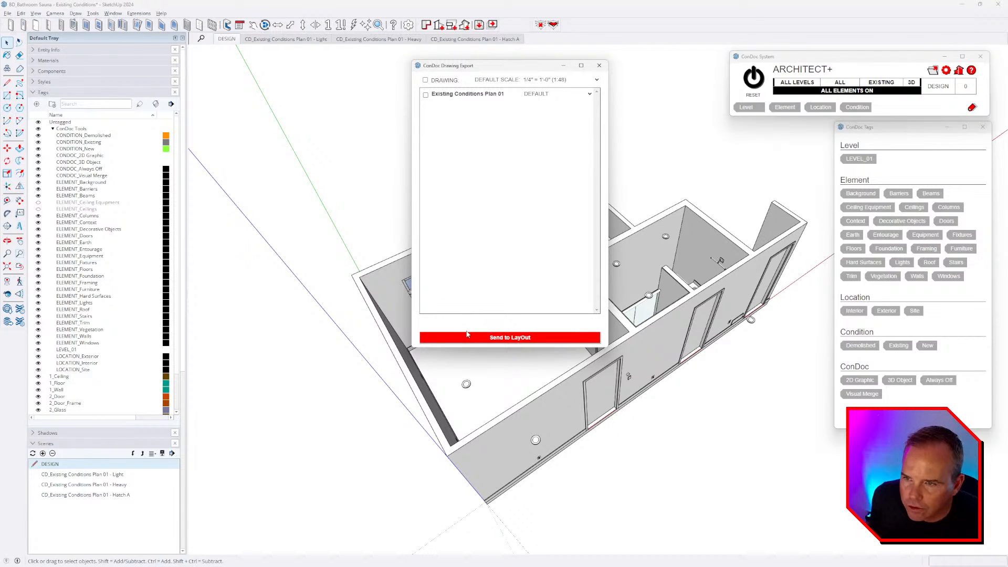
# - Send Existing Conditions Plan 01 to LayOut, agreeing to save the model first
pyautogui.click(479, 97)
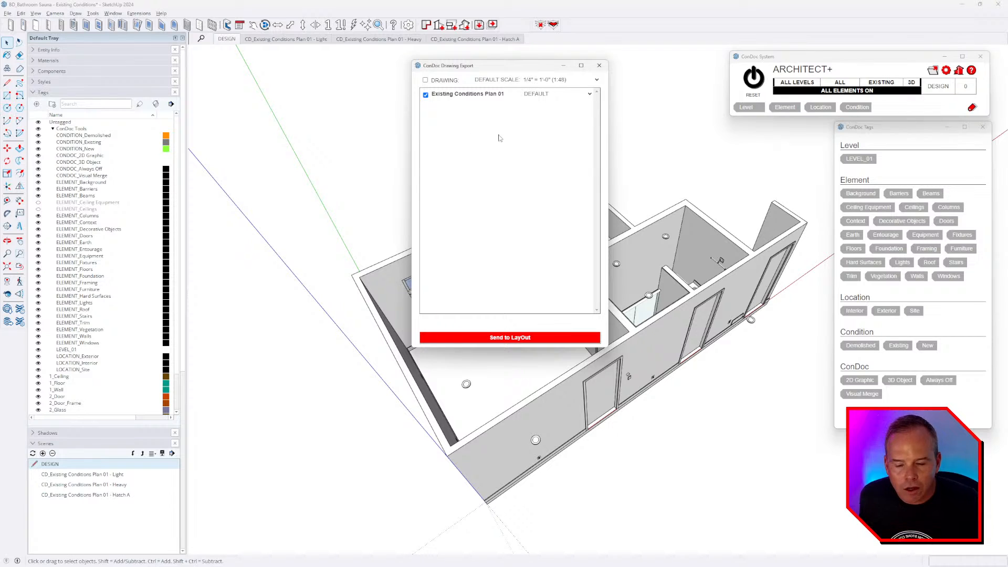
pyautogui.click(523, 339)
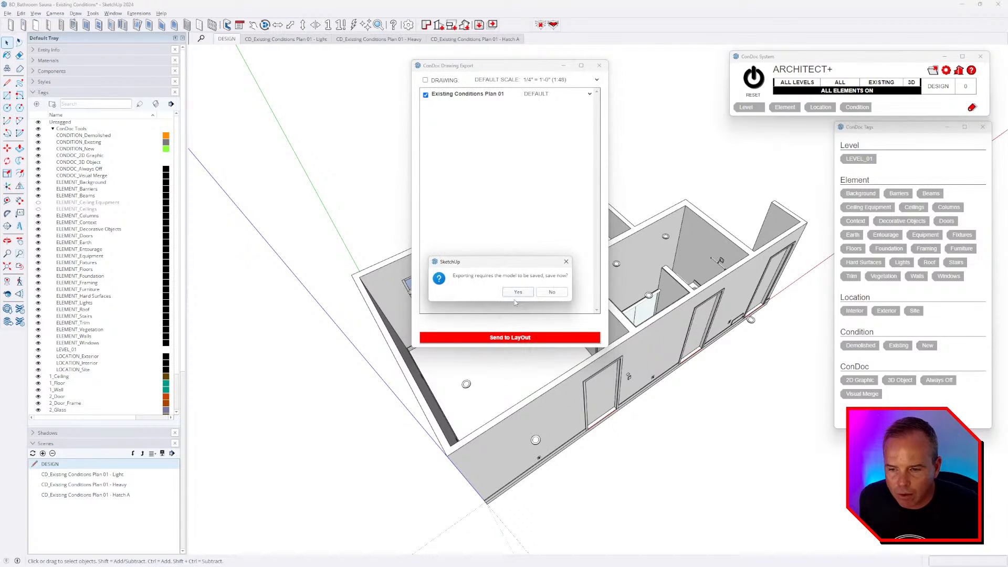
pyautogui.click(518, 292)
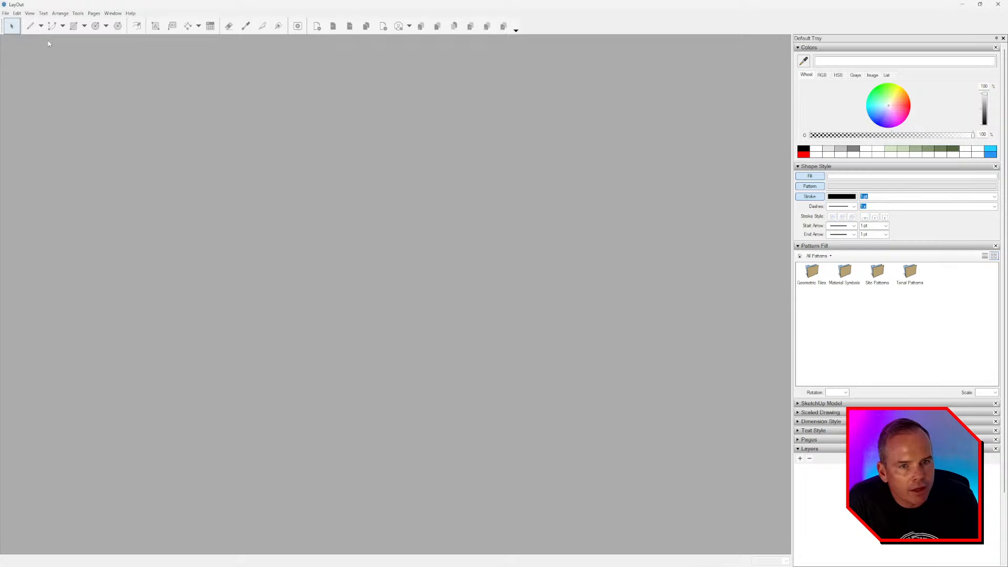
# - Start a new LayOut document from the BD_Presentation 11x17 Landscape template
pyautogui.click(7, 15)
pyautogui.click(67, 59)
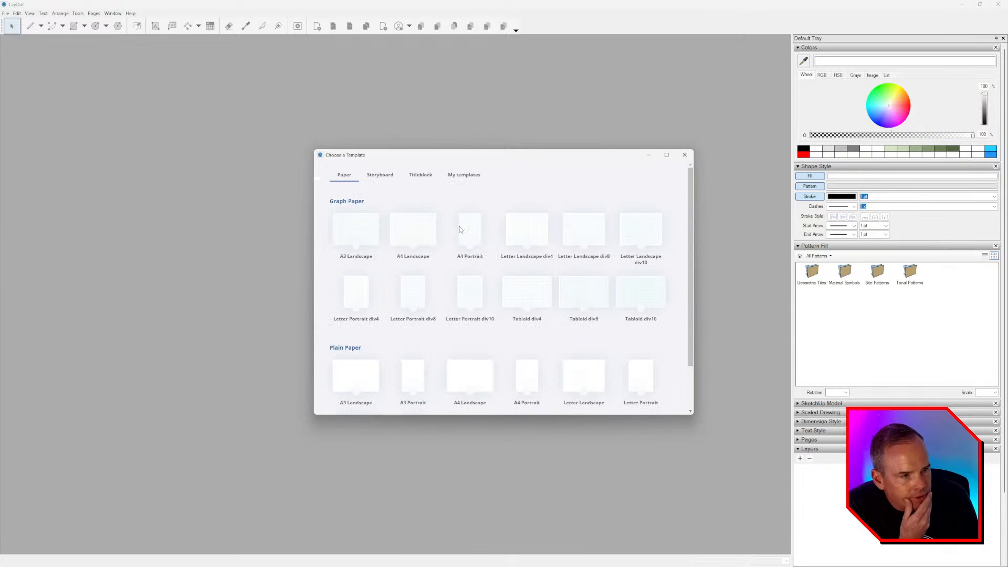
pyautogui.click(469, 175)
pyautogui.scroll(-3, 456, 283)
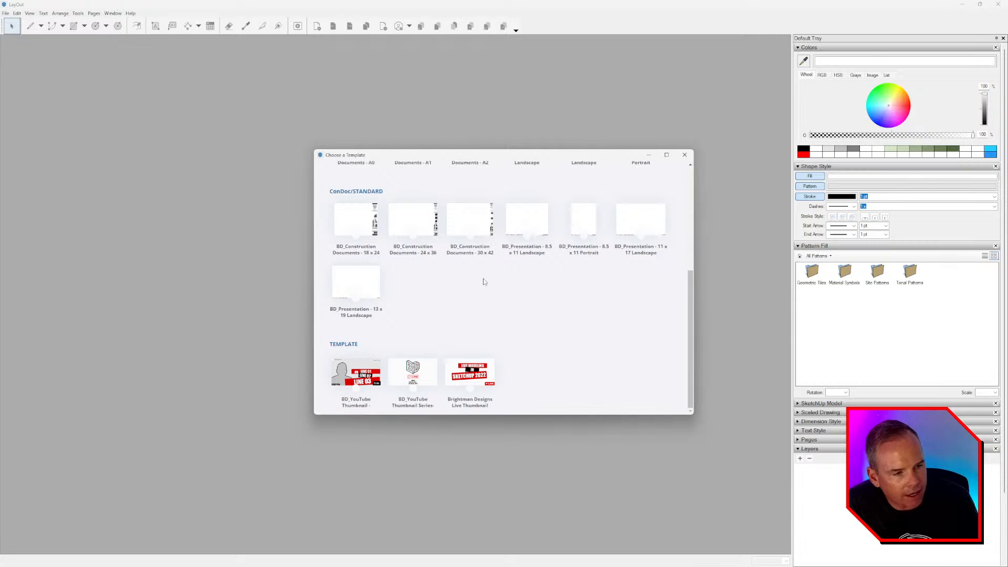
pyautogui.doubleClick(643, 226)
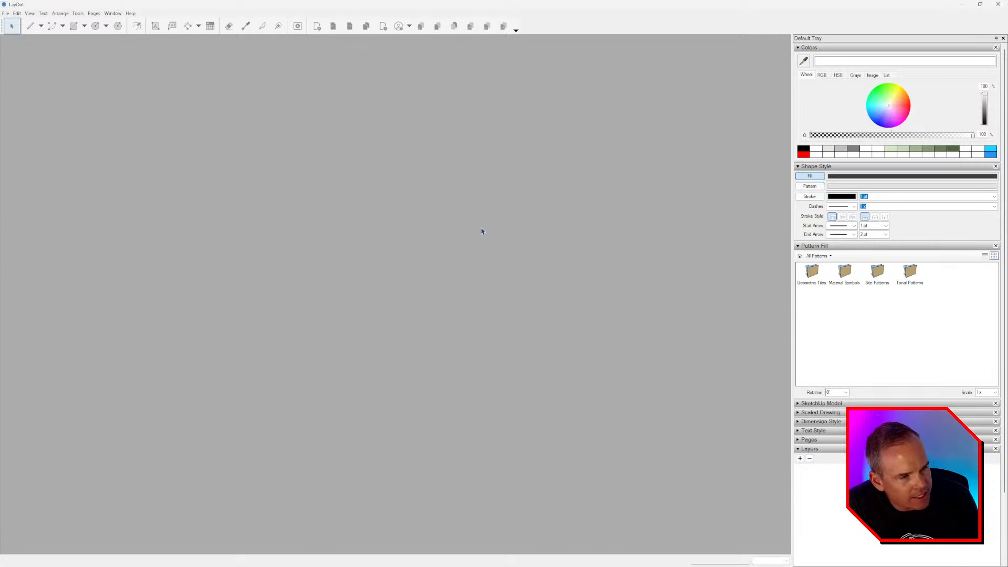
# - Place Existing Conditions Plan 01 from the ConDoc Drawings scrapbook on the page, then close the document
pyautogui.click(850, 47)
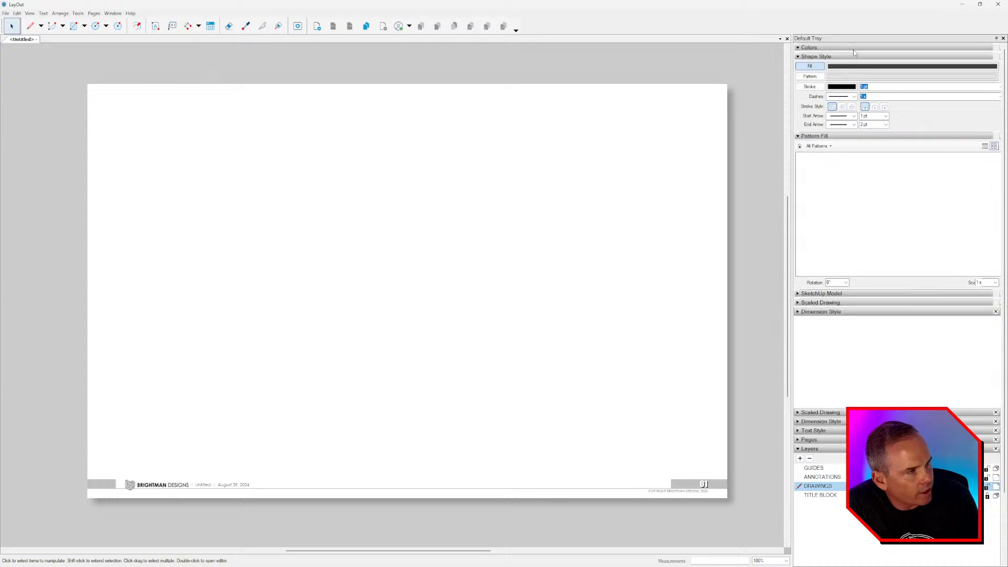
pyautogui.click(847, 56)
pyautogui.click(843, 65)
pyautogui.click(829, 120)
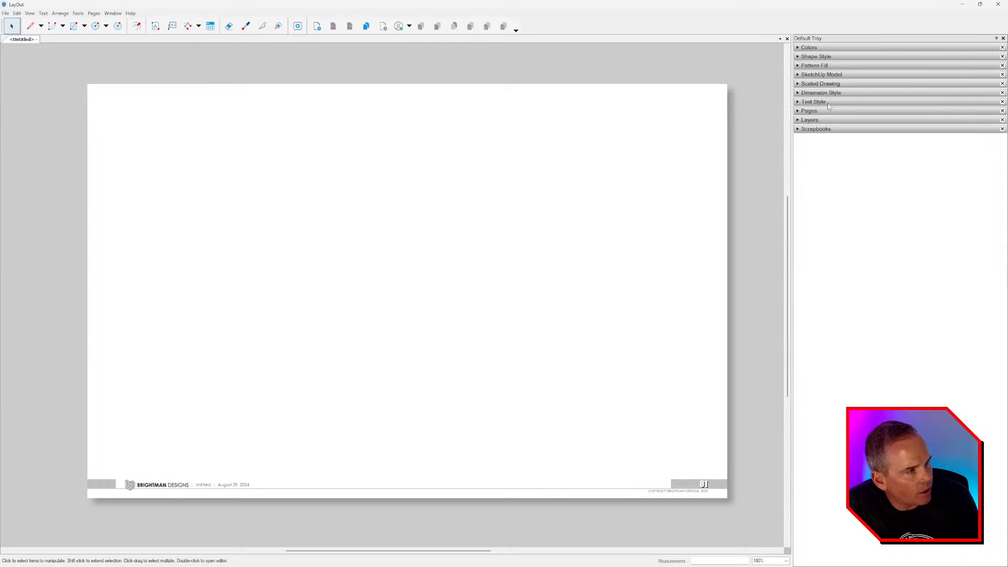
pyautogui.click(829, 129)
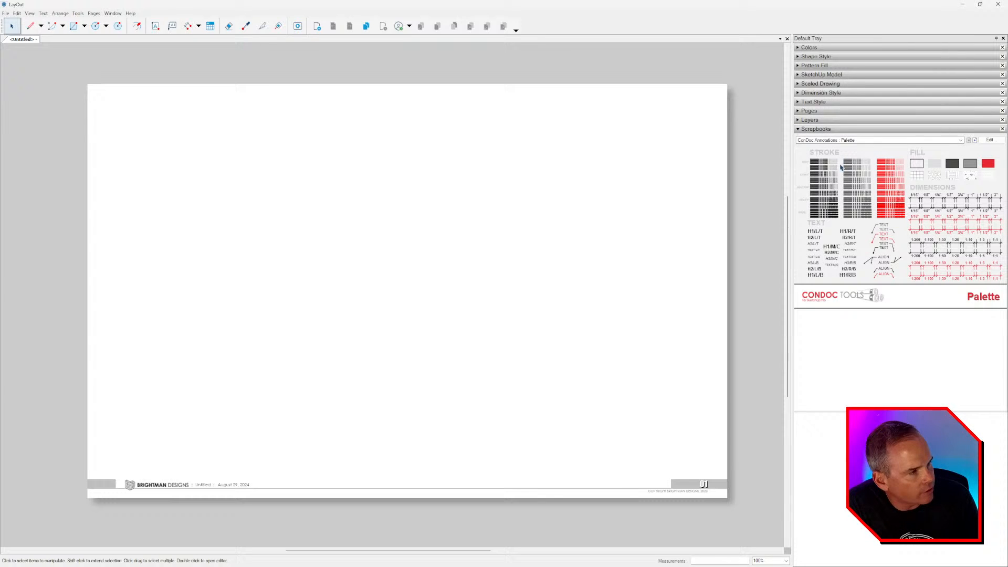
pyautogui.click(854, 140)
pyautogui.click(838, 250)
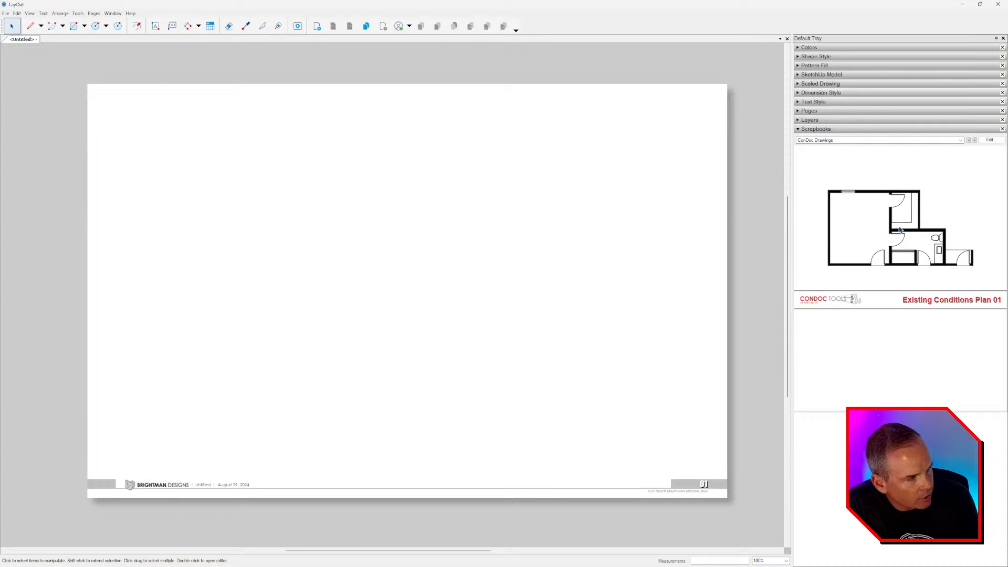
pyautogui.moveTo(899, 229); pyautogui.dragTo(441, 273)
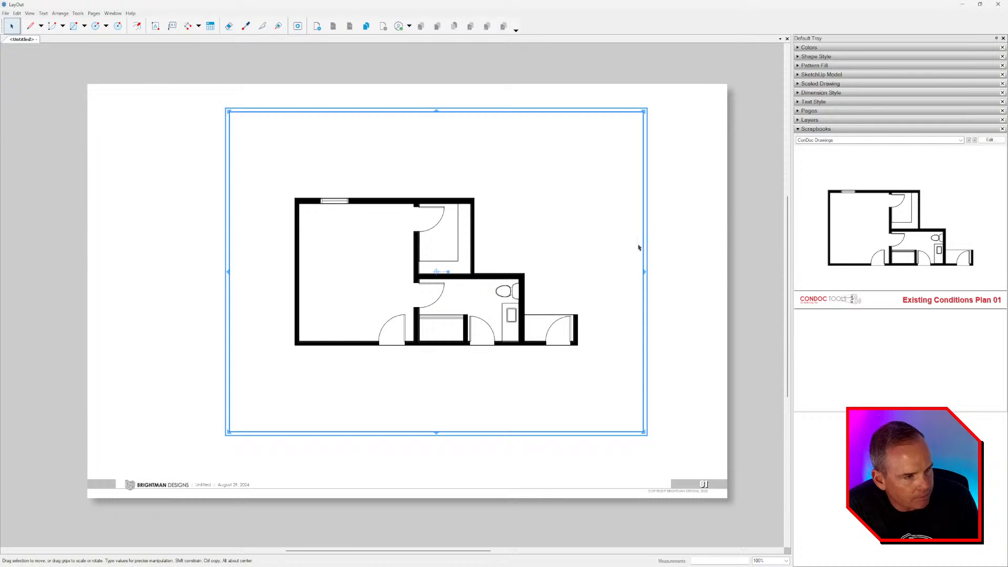
pyautogui.click(708, 239)
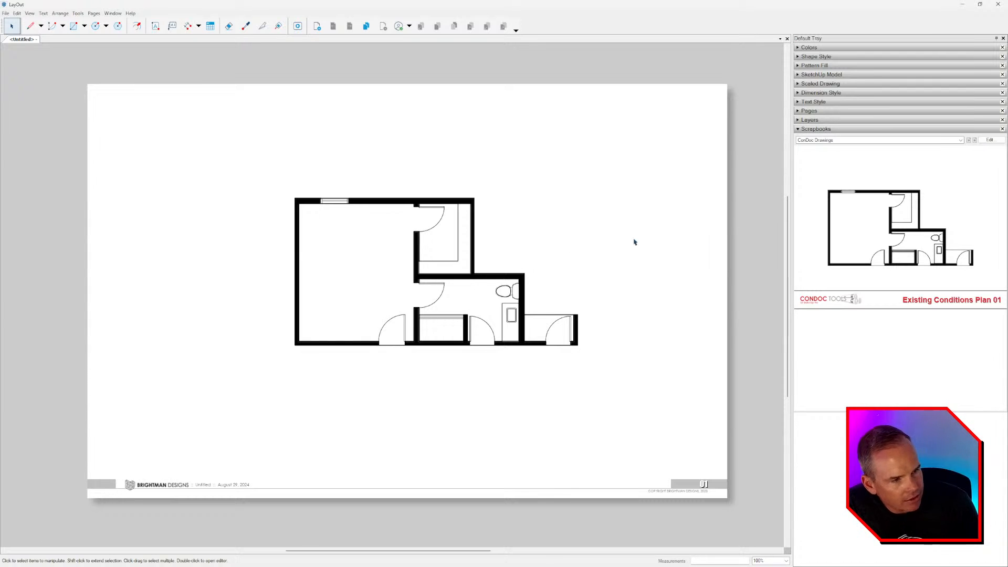
pyautogui.click(787, 39)
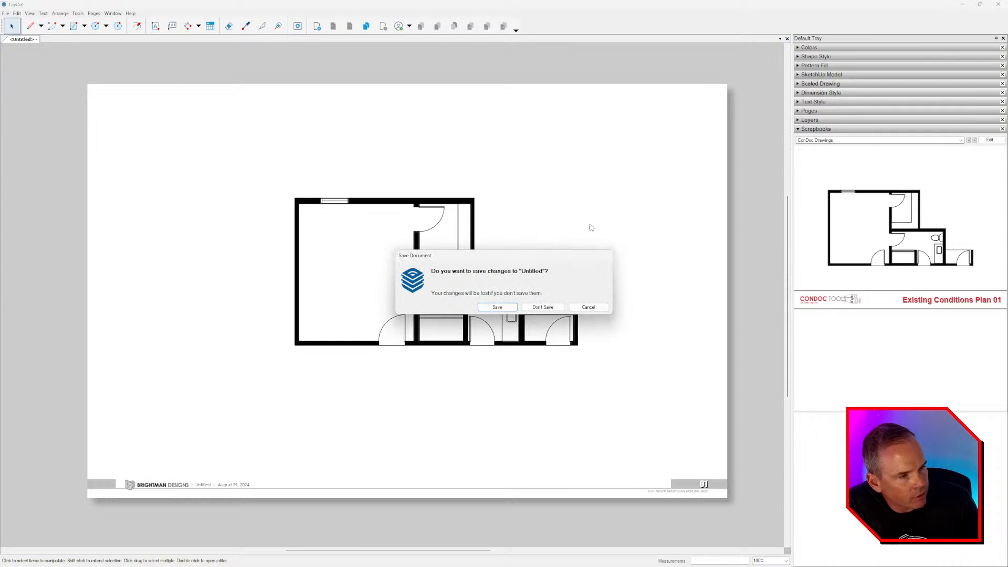
# - Discard the untitled document and start a new one from the 8.5 x 11 landscape presentation template
pyautogui.click(492, 321)
pyautogui.click(6, 14)
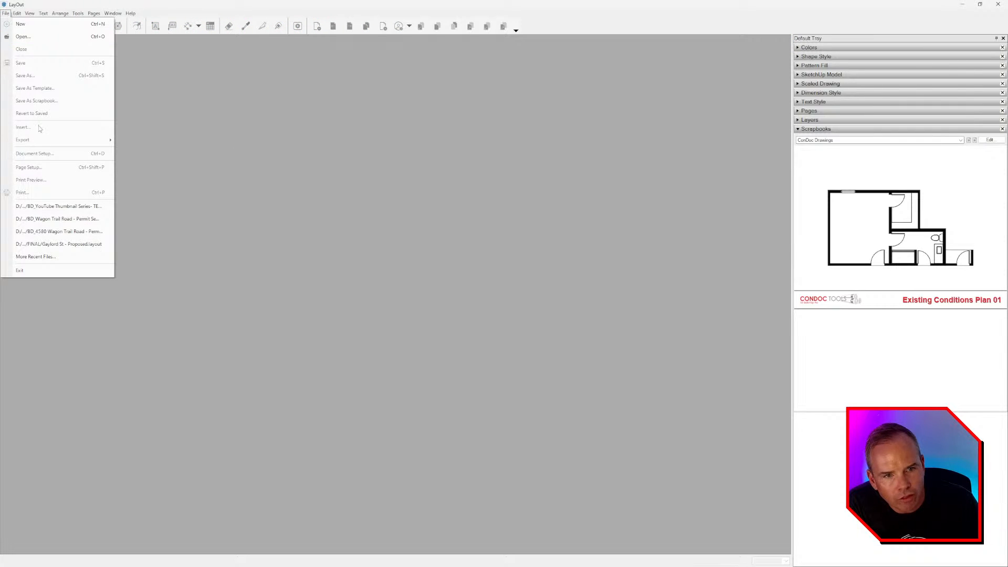
pyautogui.click(21, 24)
pyautogui.click(463, 174)
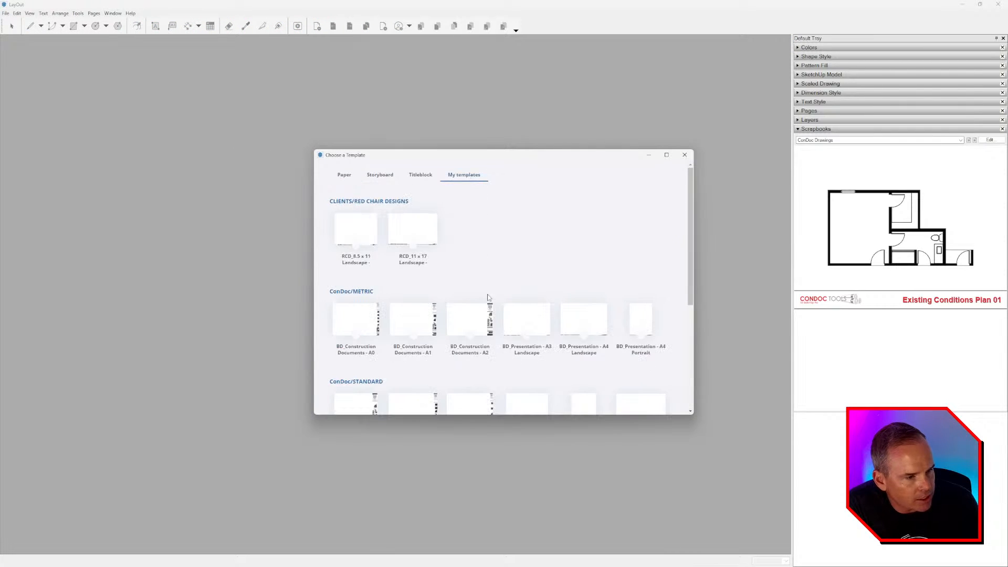
pyautogui.scroll(-5, 490, 338)
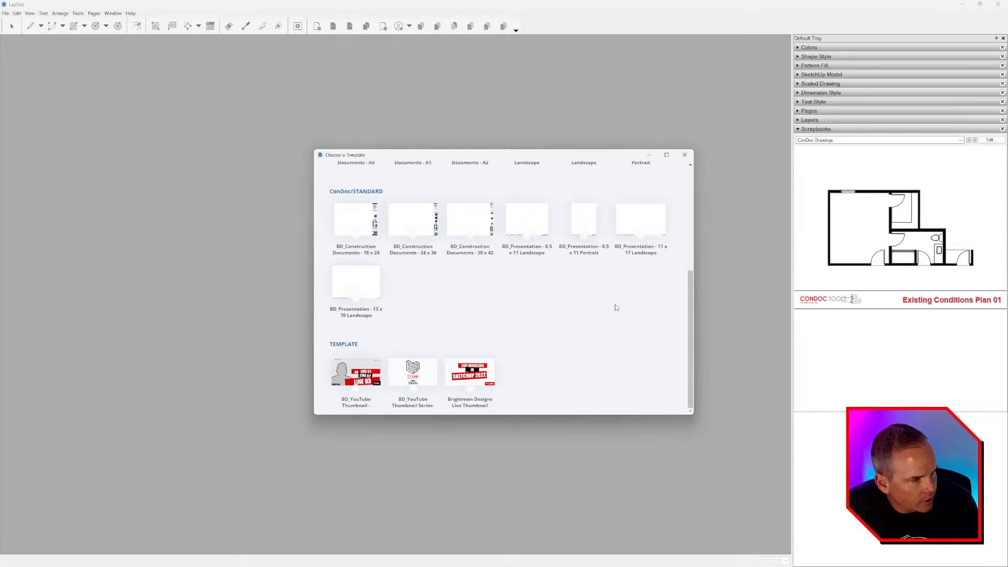
pyautogui.doubleClick(537, 219)
# - Place the floor plan on the page and shrink its viewport from both corners
pyautogui.click(431, 261)
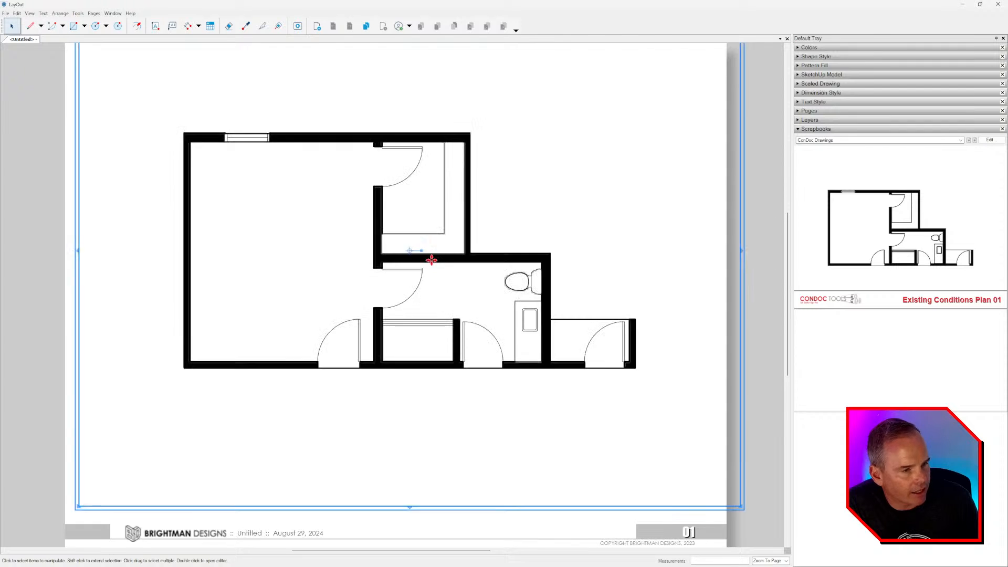
pyautogui.scroll(-2, 431, 261)
pyautogui.moveTo(459, 270); pyautogui.dragTo(431, 272, button='middle')
pyautogui.click(674, 275)
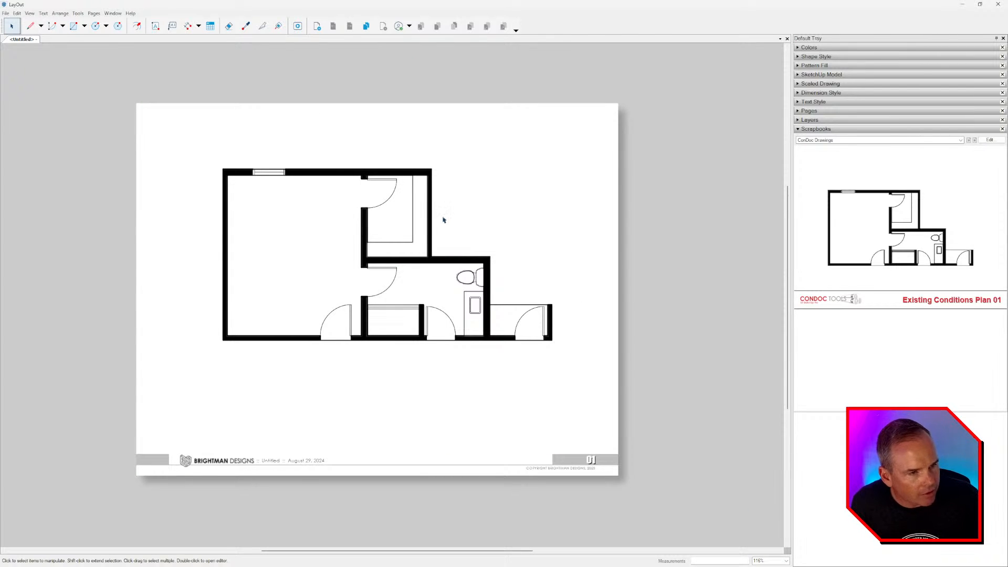
pyautogui.click(383, 180)
pyautogui.moveTo(144, 64); pyautogui.dragTo(191, 137)
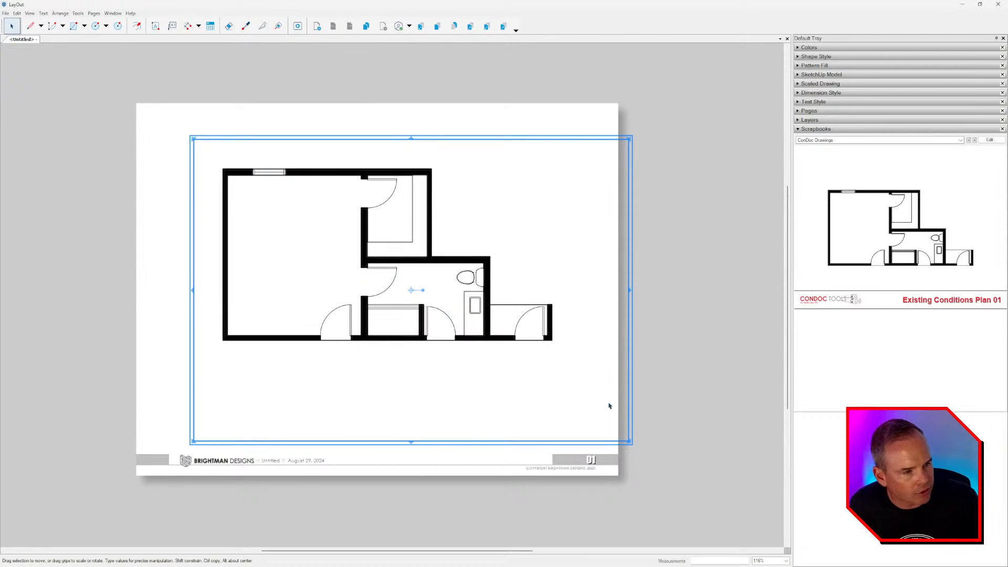
pyautogui.moveTo(632, 443); pyautogui.dragTo(579, 366)
pyautogui.click(677, 284)
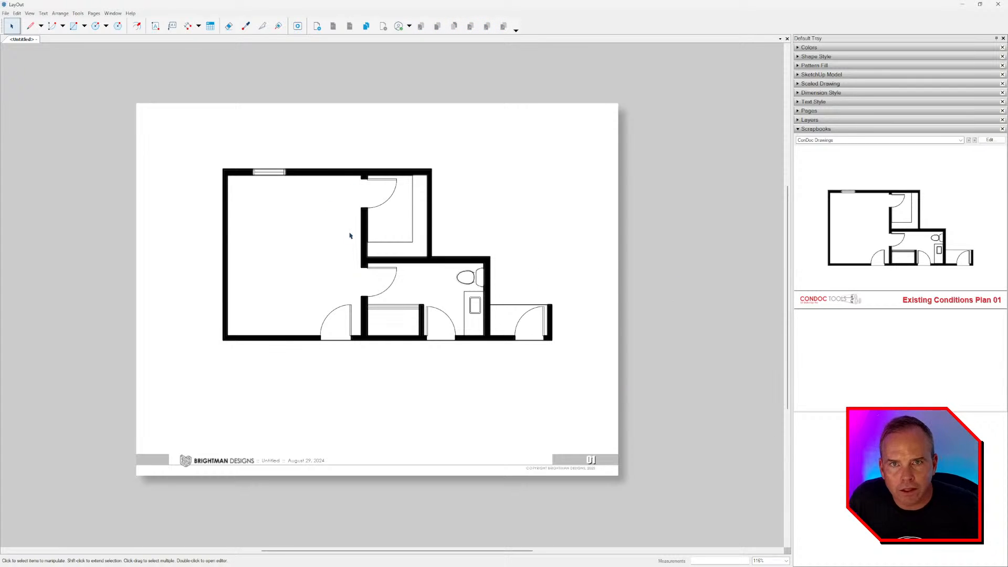
# - Try offset Light and Hatch A copies of the plan viewport, then undo them
pyautogui.click(403, 286)
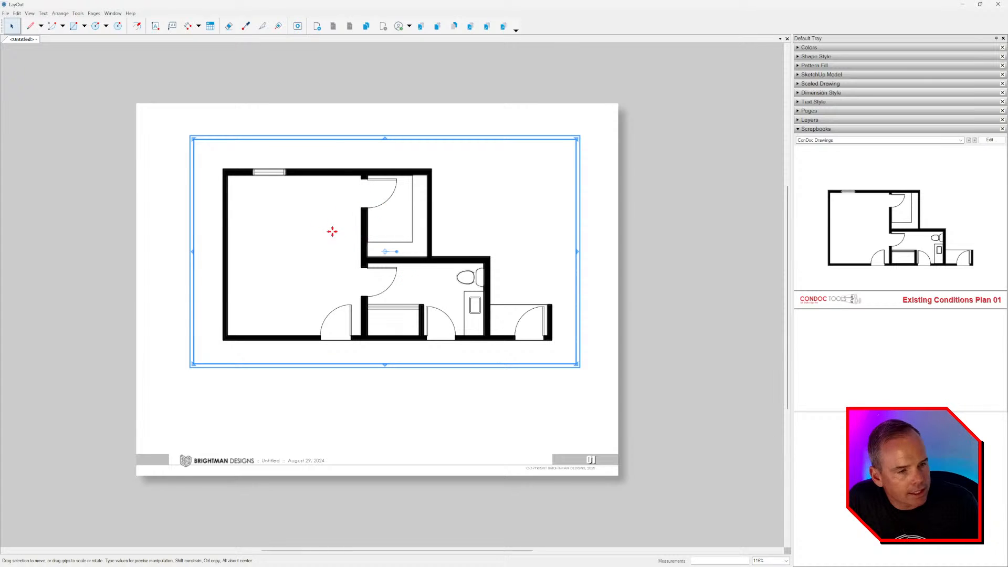
pyautogui.doubleClick(362, 205)
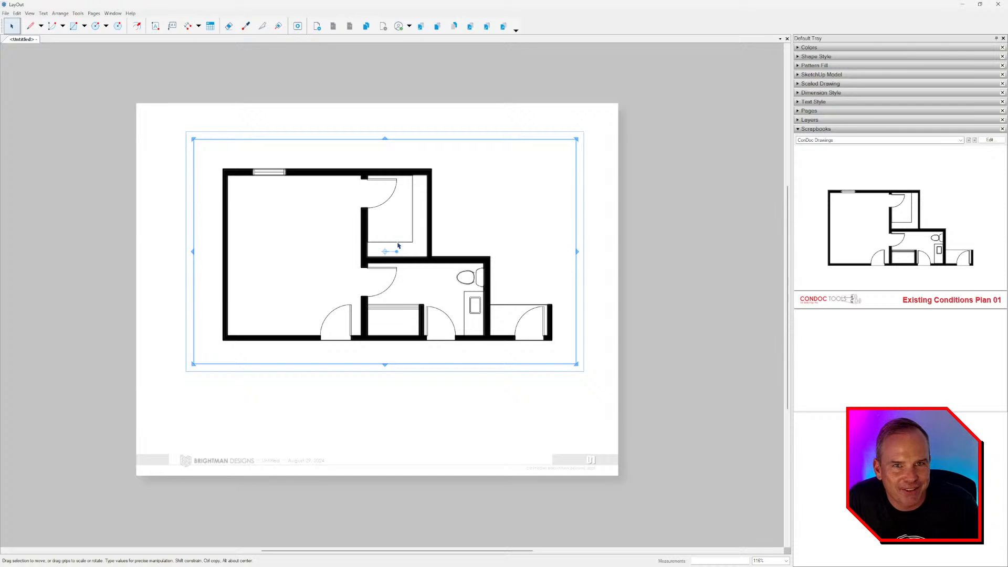
pyautogui.moveTo(501, 226); pyautogui.dragTo(500, 230, button='middle')
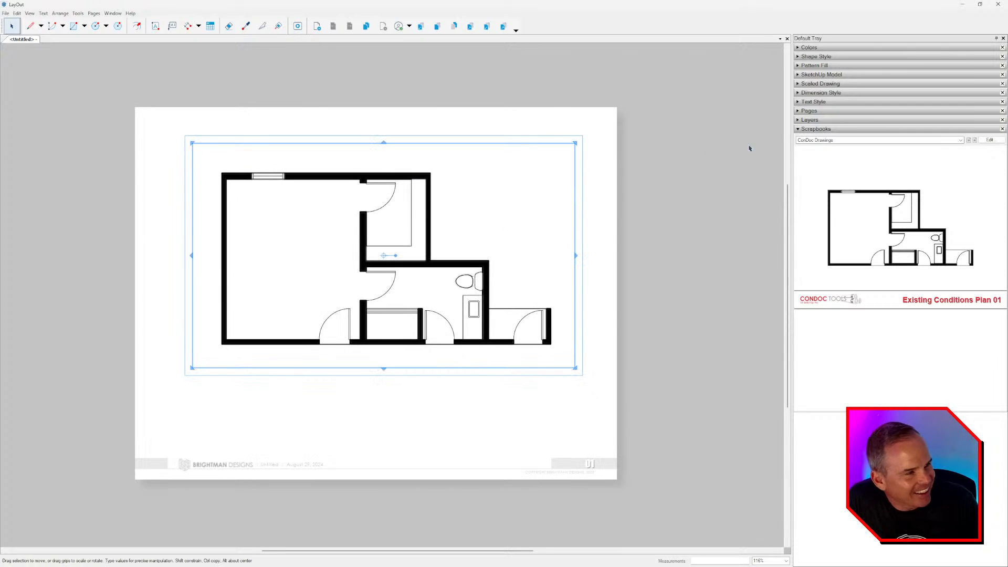
pyautogui.click(829, 75)
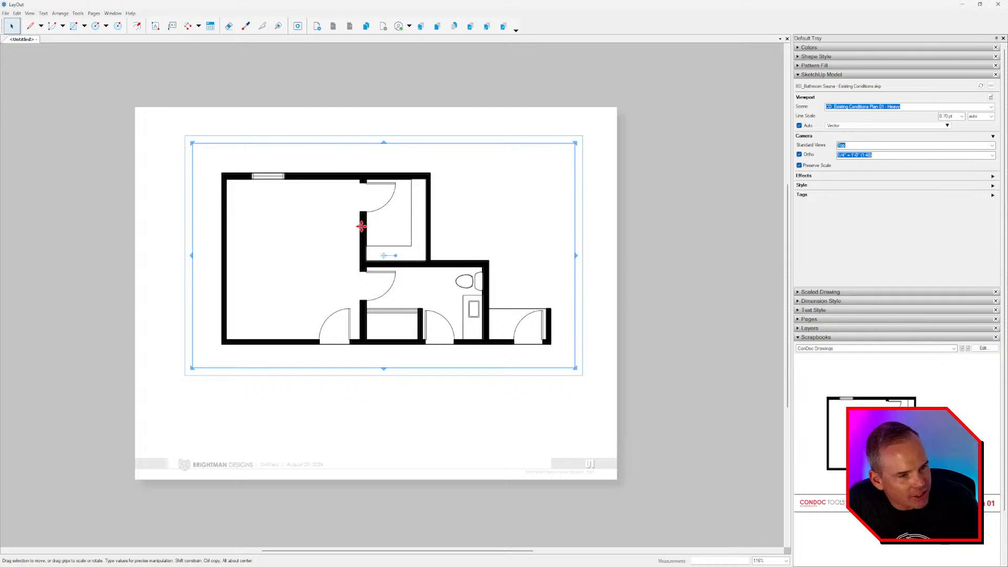
pyautogui.keyDown('ctrl'); pyautogui.moveTo(361, 226); pyautogui.dragTo(604, 335); pyautogui.keyUp('ctrl')
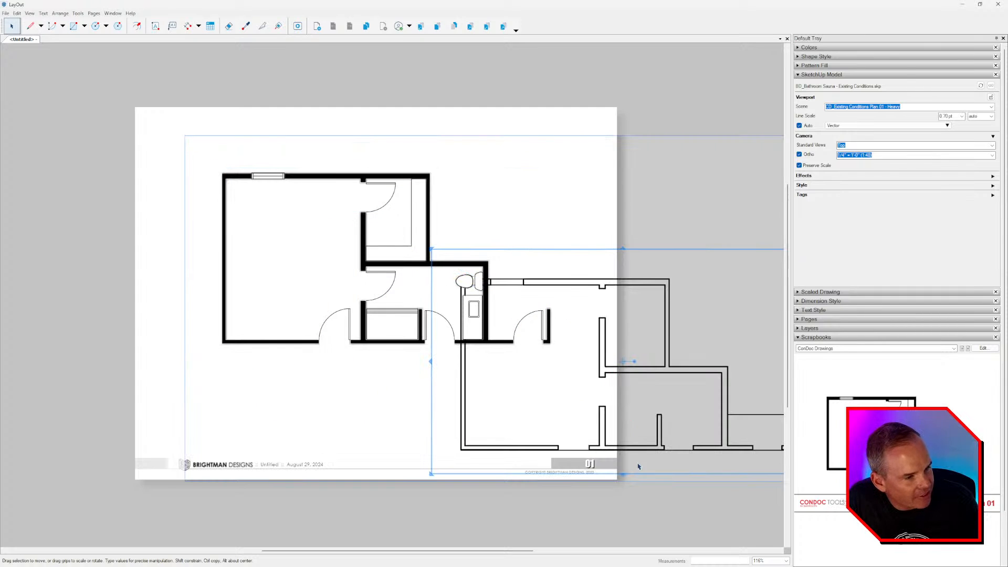
pyautogui.click(427, 198)
pyautogui.moveTo(428, 207); pyautogui.dragTo(195, 143)
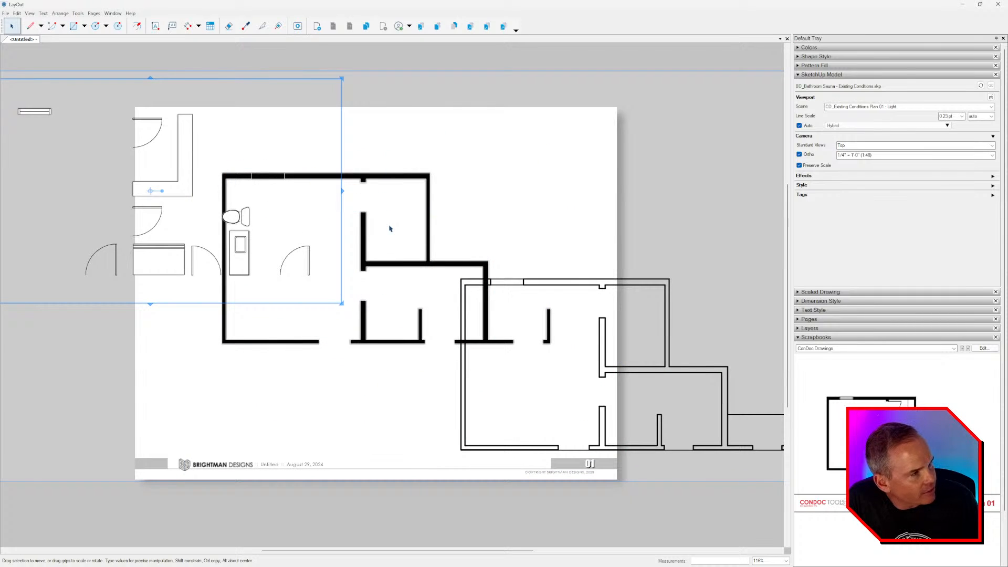
pyautogui.click(302, 342)
pyautogui.moveTo(301, 342); pyautogui.dragTo(251, 430)
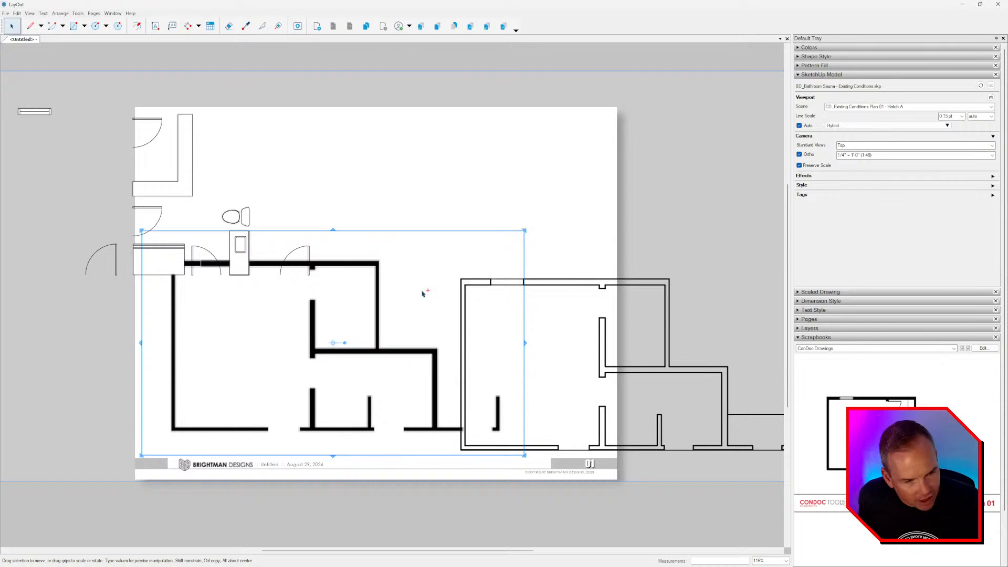
pyautogui.hotkey('ctrl', 'z')
pyautogui.hotkey('ctrl', 'z')
pyautogui.hotkey('ctrl', 'z')
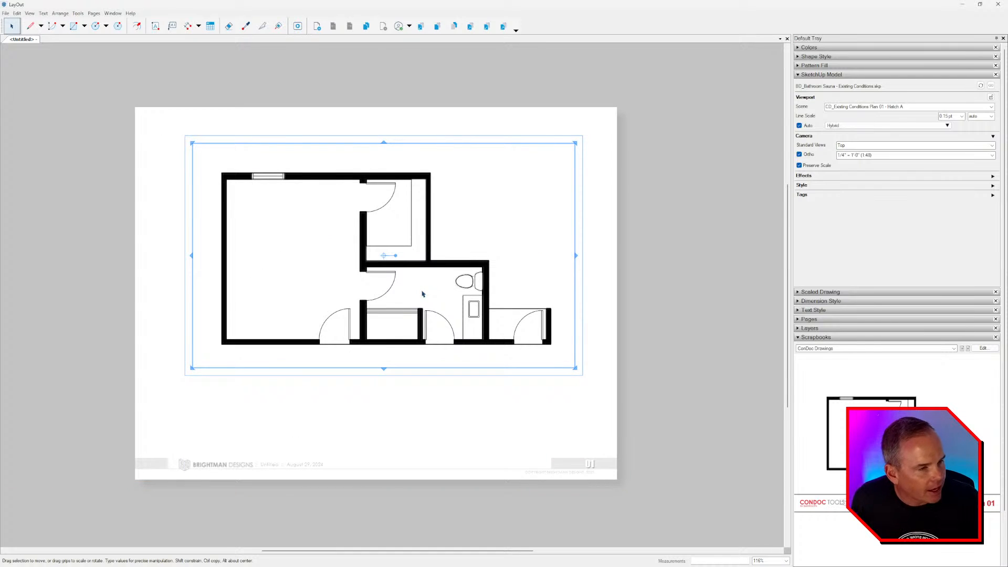
pyautogui.press('Escape')
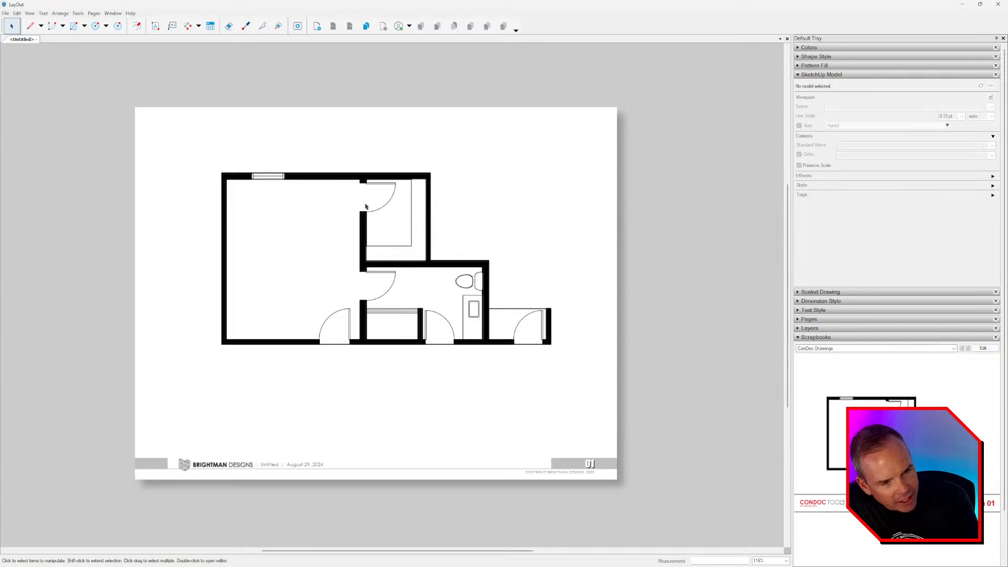
# - Expand the viewport's Tags list in the SketchUp Model panel, then orbit the bathroom in SketchUp
pyautogui.scroll(2, 455, 332)
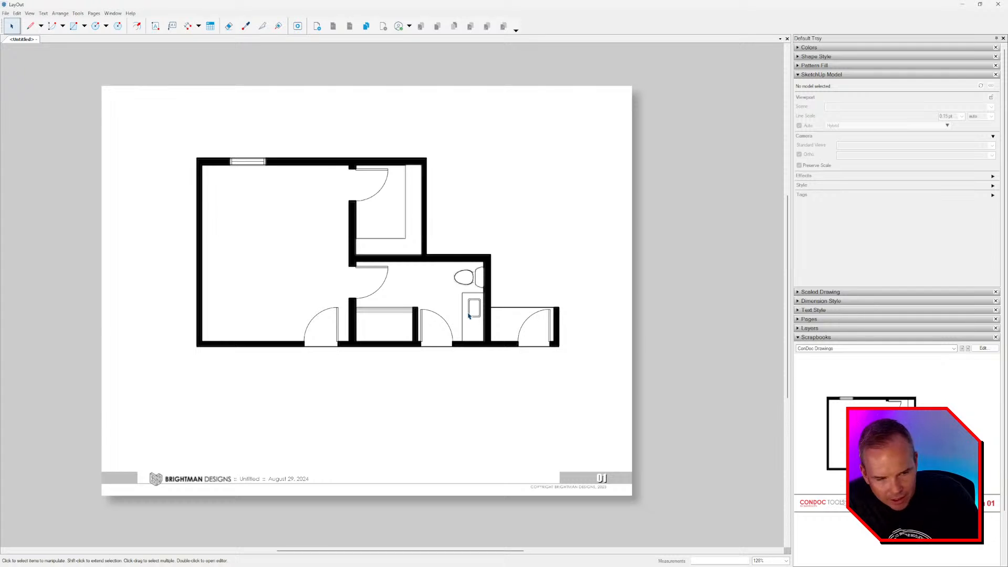
pyautogui.doubleClick(443, 262)
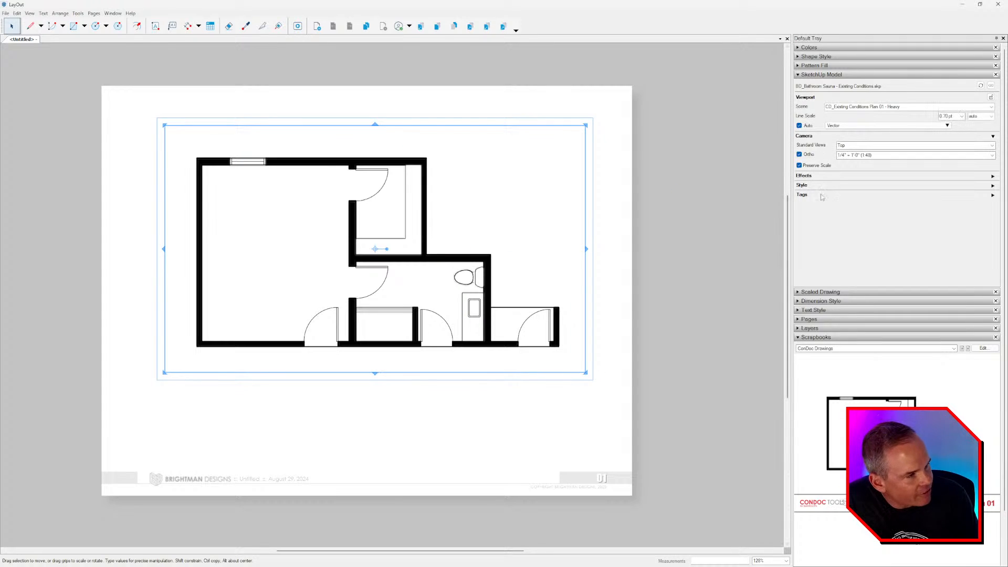
pyautogui.click(993, 195)
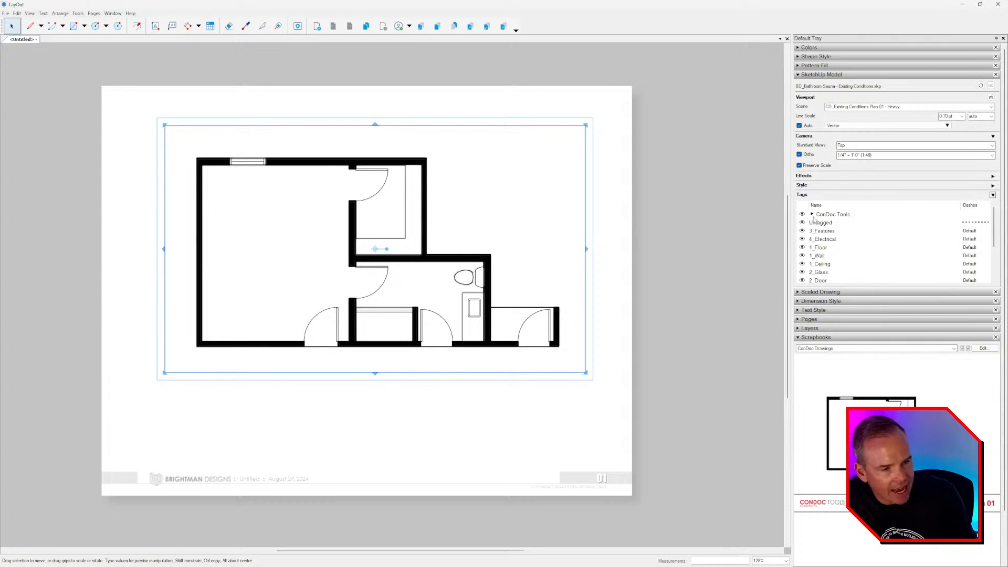
pyautogui.click(691, 231)
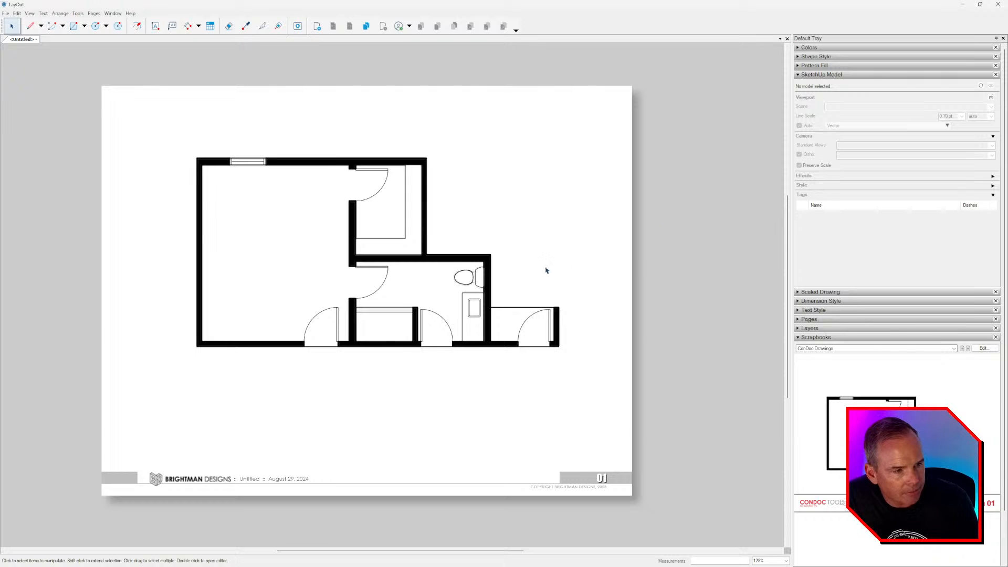
pyautogui.moveTo(522, 284); pyautogui.dragTo(521, 282, button='middle')
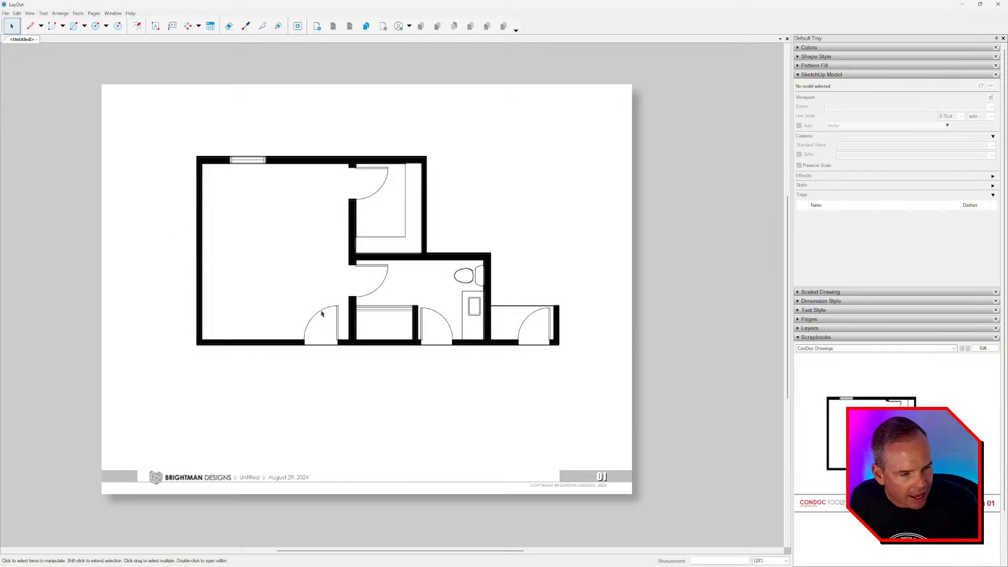
pyautogui.scroll(2, 350, 325)
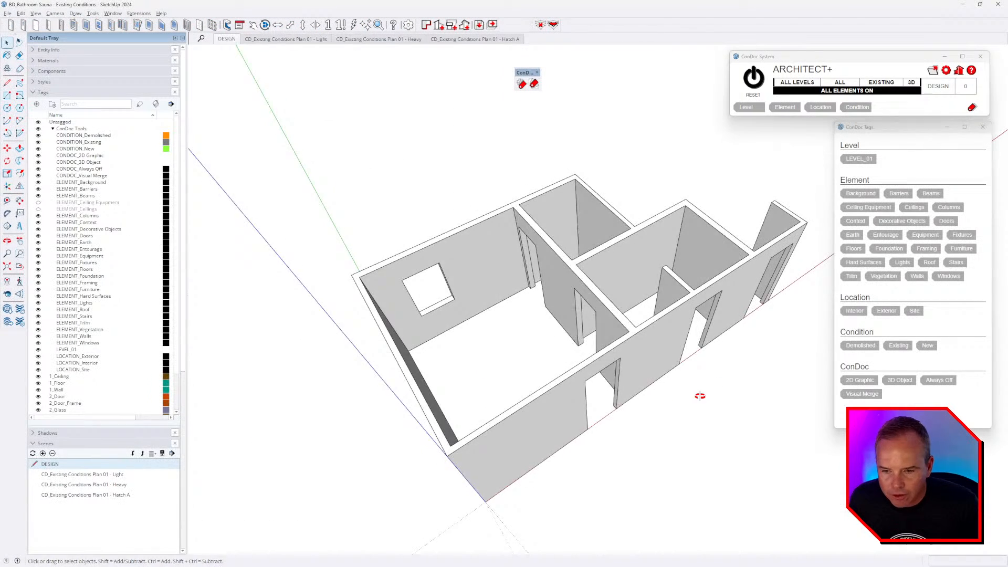
pyautogui.moveTo(697, 401)
pyautogui.mouseDown(button='middle')
pyautogui.moveTo(596, 427)
pyautogui.moveTo(604, 413)
pyautogui.moveTo(568, 357)
pyautogui.mouseUp(button='middle')
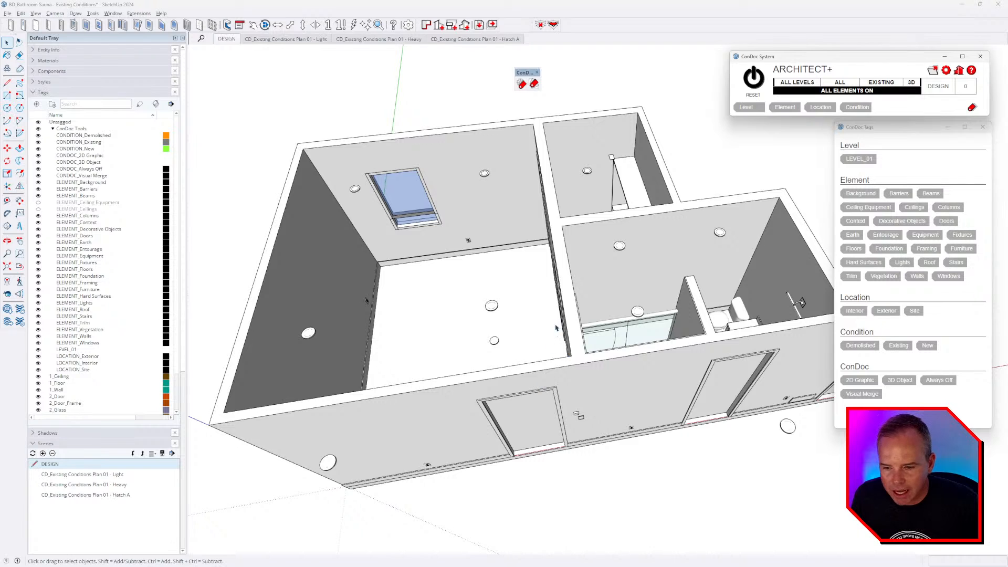
# - Open the LEVEL_01 Floors Interior Existing floor group and orbit lower around the building
pyautogui.scroll(-3, 546, 281)
pyautogui.tripleClick(530, 307)
pyautogui.scroll(5, 625, 331)
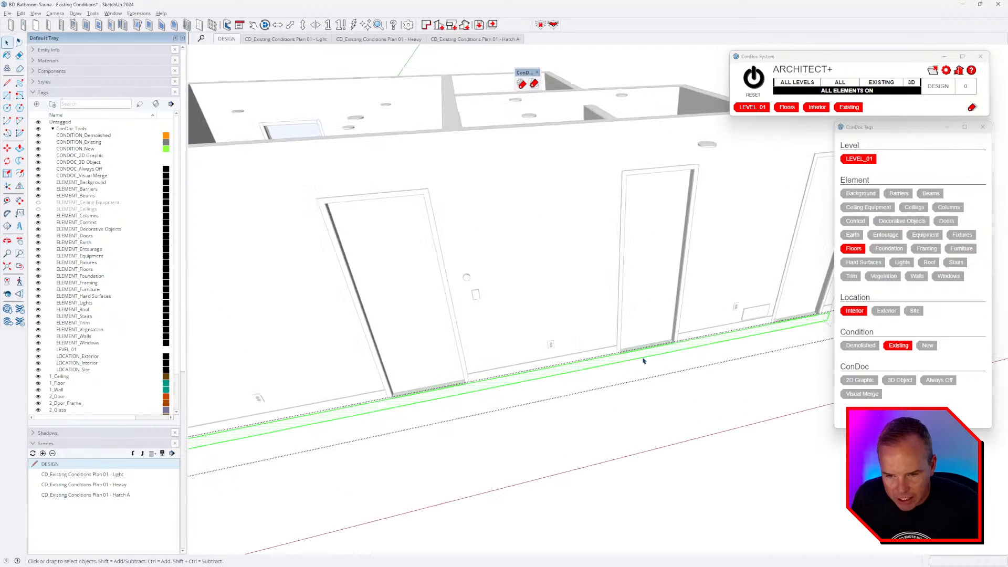
pyautogui.press('p')
pyautogui.scroll(-10, 645, 356)
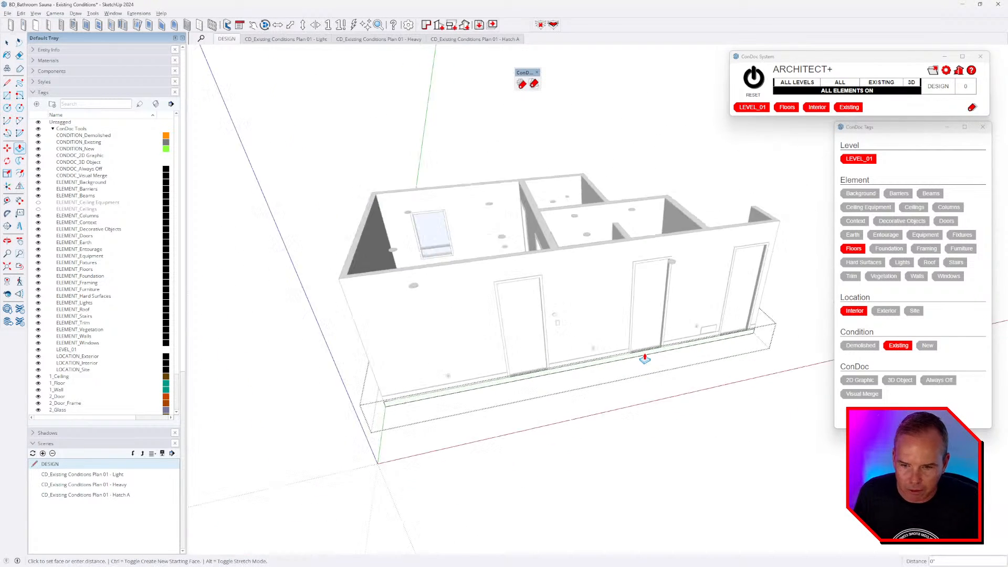
pyautogui.moveTo(717, 369); pyautogui.dragTo(504, 441, button='middle')
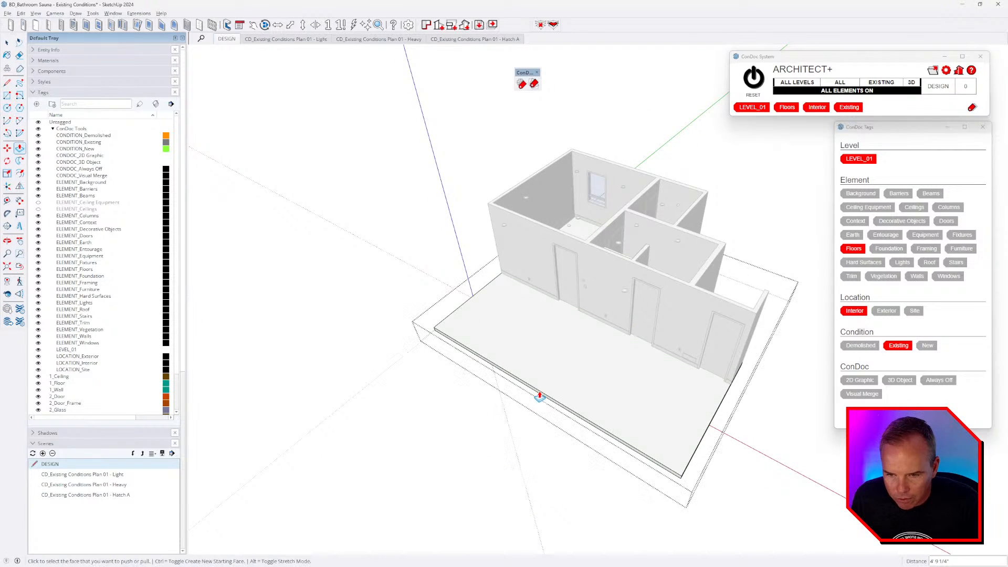
pyautogui.moveTo(537, 396); pyautogui.dragTo(477, 410, button='middle')
pyautogui.scroll(4, 524, 383)
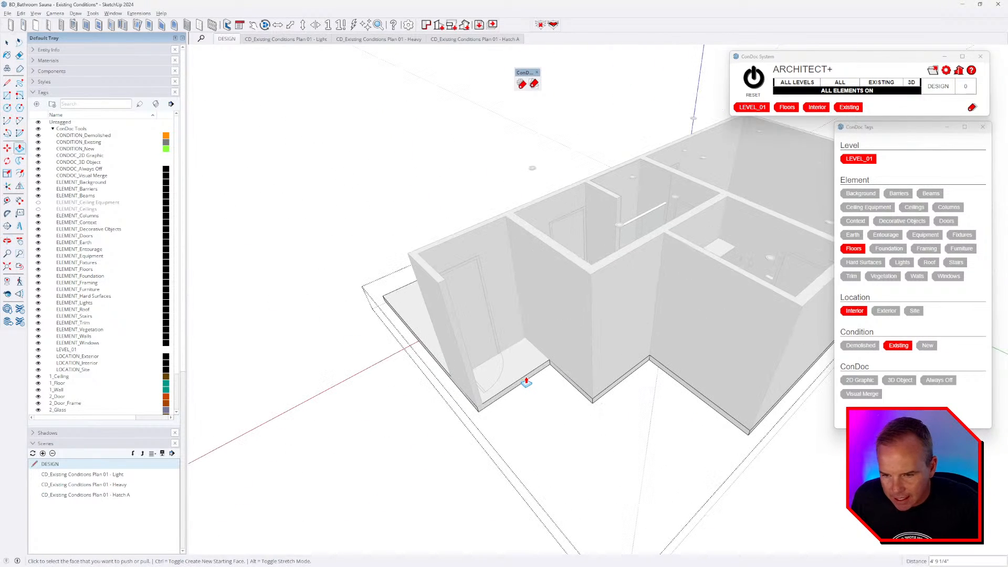
pyautogui.scroll(3, 602, 400)
# - Push/pull the floor slab outward at the wall corner and check the rooms from above
pyautogui.press('e')
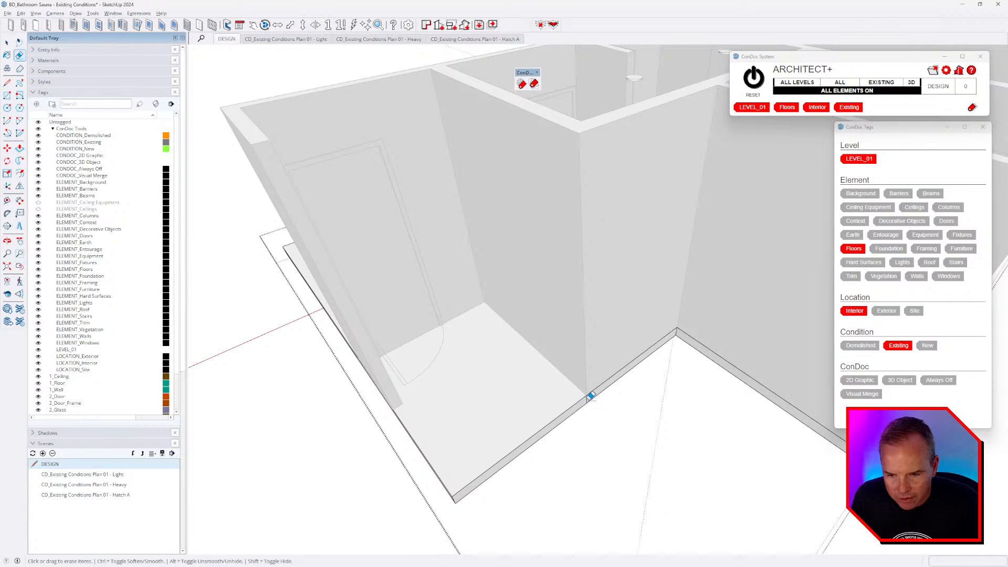
pyautogui.scroll(-3, 589, 392)
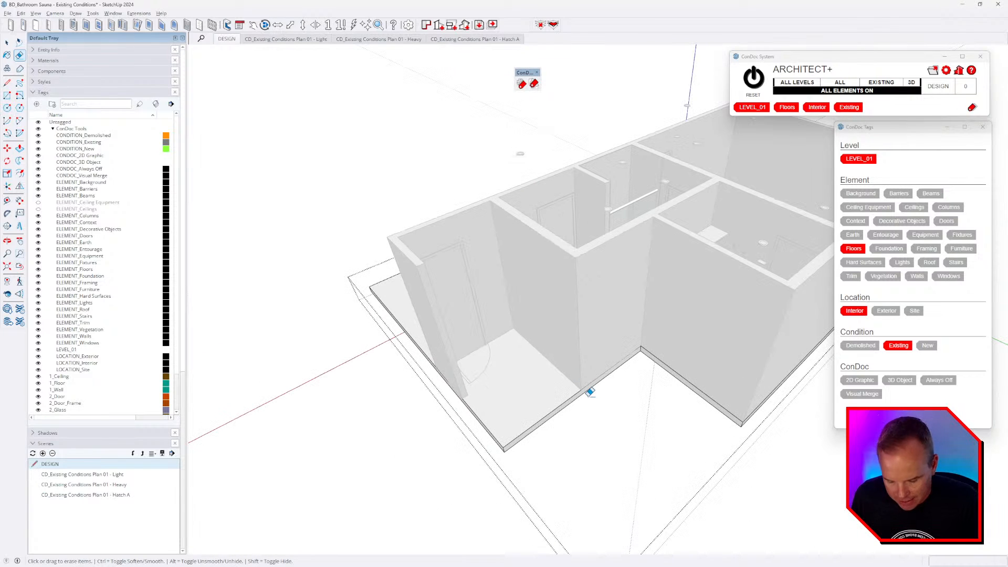
pyautogui.scroll(2, 585, 394)
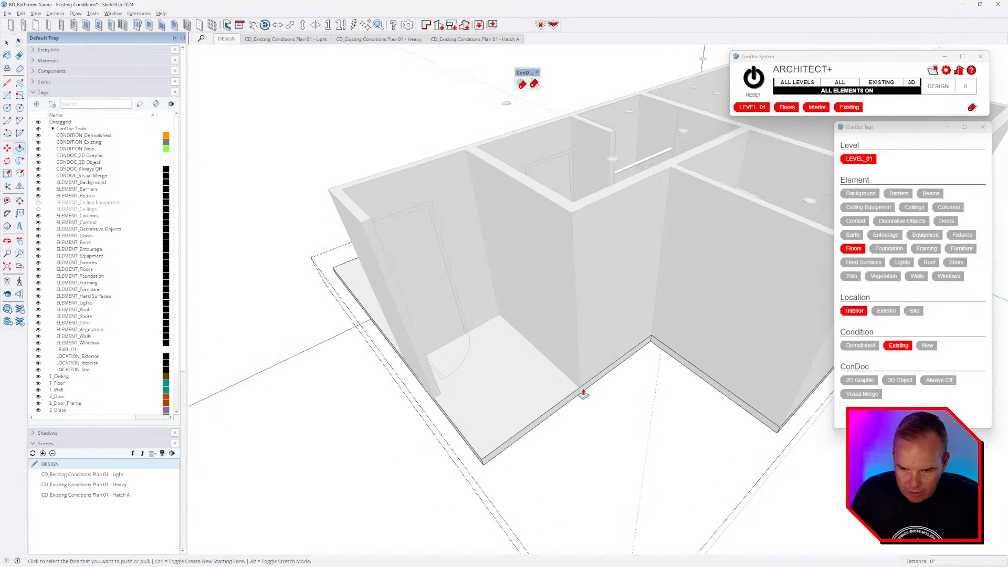
pyautogui.press('p')
pyautogui.click(779, 428)
pyautogui.scroll(-3, 585, 377)
pyautogui.moveTo(588, 452); pyautogui.dragTo(638, 476, button='middle')
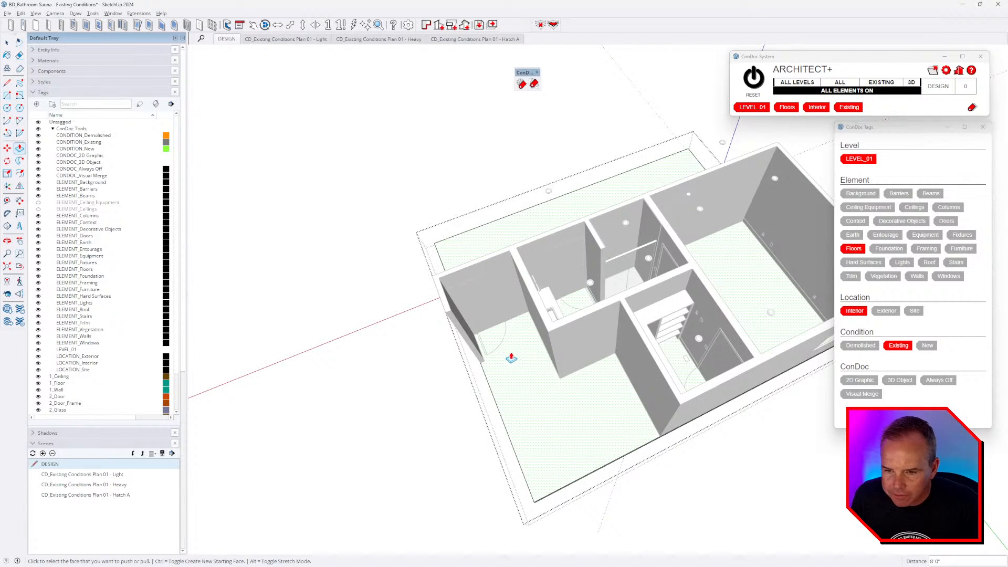
pyautogui.moveTo(512, 368); pyautogui.dragTo(702, 378, button='middle')
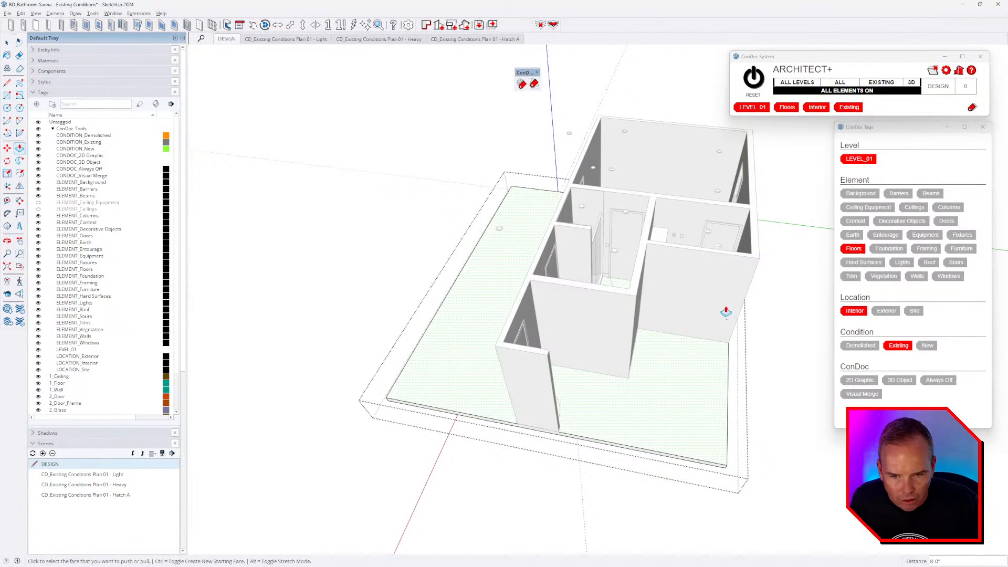
pyautogui.scroll(-2, 724, 310)
pyautogui.moveTo(640, 331); pyautogui.dragTo(536, 294, button='middle')
pyautogui.scroll(2, 719, 404)
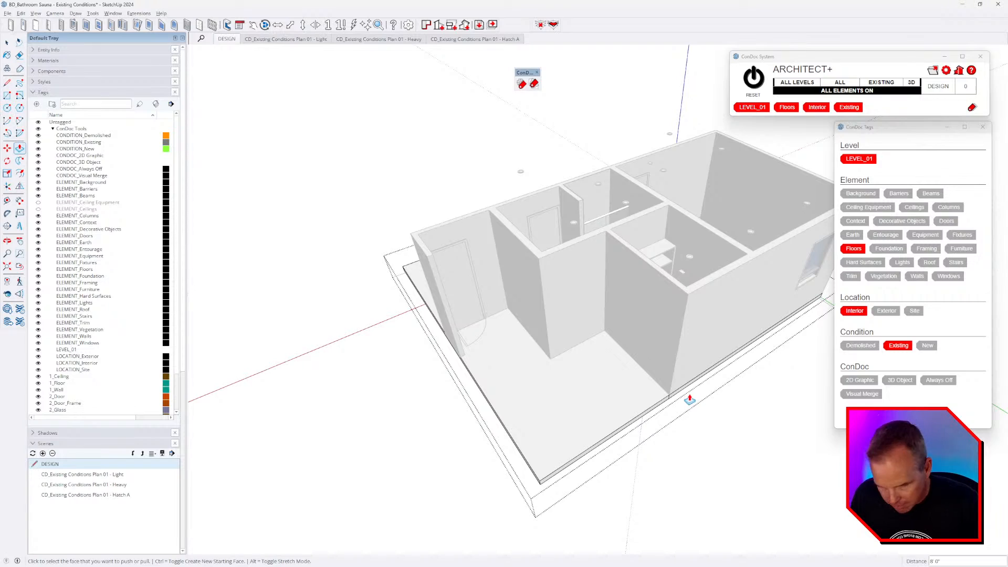
pyautogui.press('space')
pyautogui.scroll(4, 682, 367)
# - Copy the wall's corner edge with Move and Ctrl, placing it beside the wall
pyautogui.click(675, 363)
pyautogui.moveTo(675, 363); pyautogui.dragTo(701, 377, button='middle')
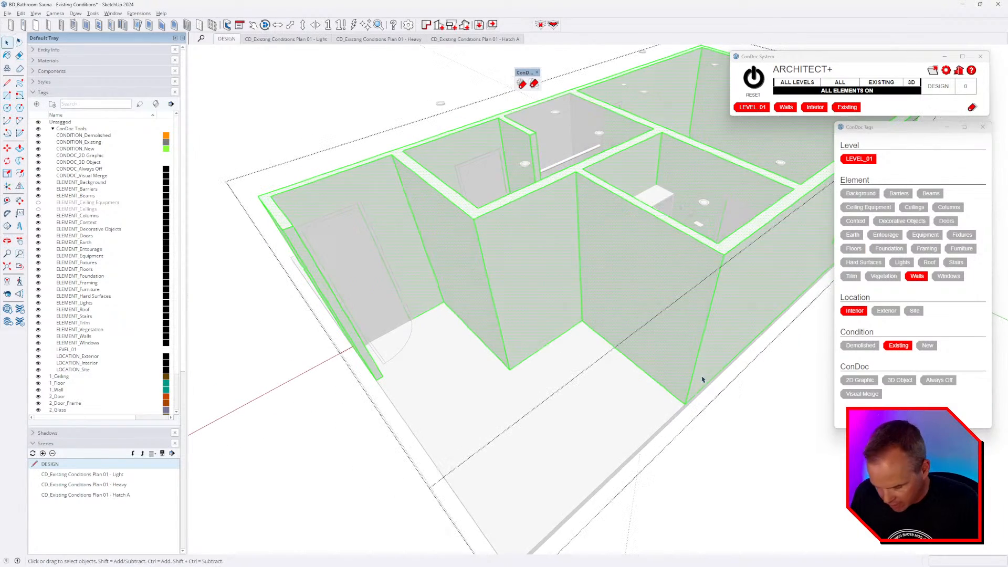
pyautogui.click(697, 355)
pyautogui.press('m')
pyautogui.press('ctrl')
pyautogui.click(697, 348)
pyautogui.scroll(-3, 691, 336)
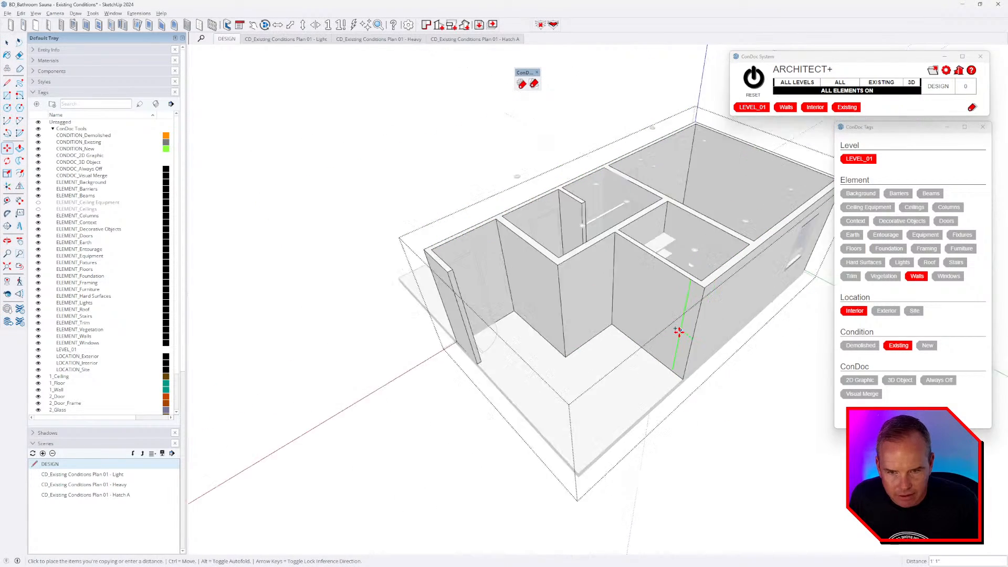
pyautogui.moveTo(677, 333); pyautogui.dragTo(598, 360, button='middle')
pyautogui.scroll(3, 609, 335)
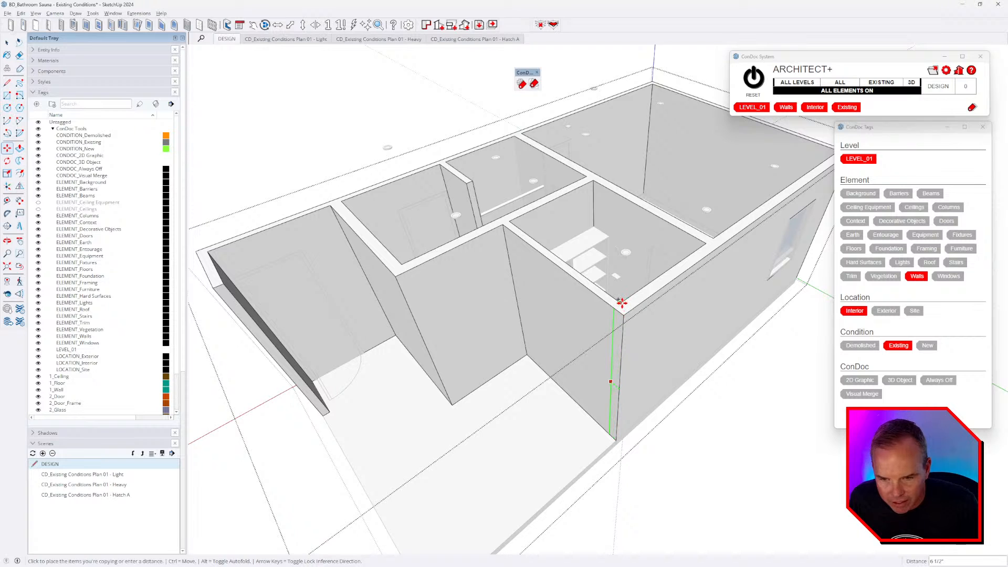
pyautogui.click(623, 306)
# - Push/pull the right wall's end flush with the left wall and pull out the thin strip
pyautogui.press('p')
pyautogui.scroll(-3, 619, 340)
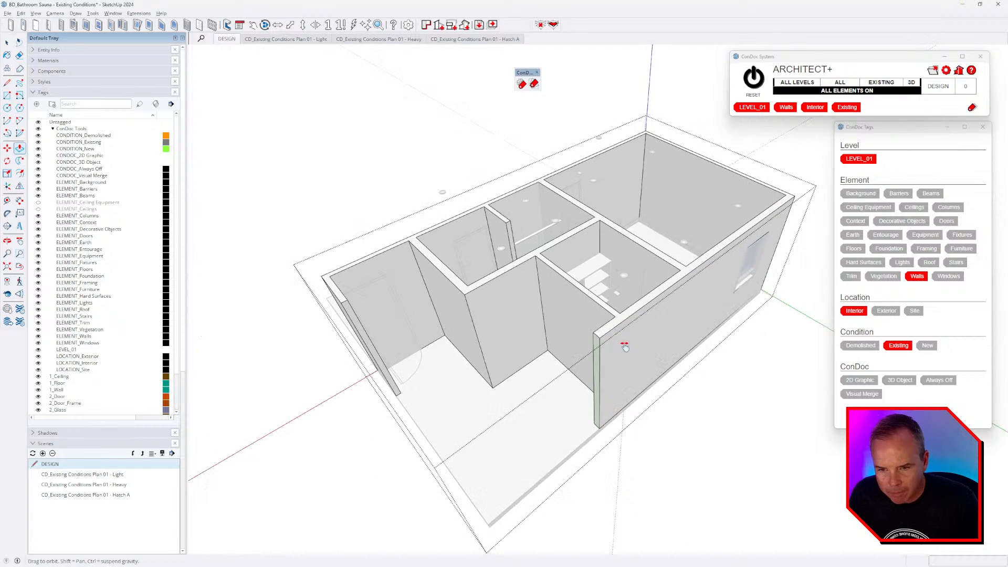
pyautogui.keyDown('shift'); pyautogui.moveTo(625, 344); pyautogui.dragTo(749, 255, button='middle'); pyautogui.keyUp('shift')
pyautogui.click(483, 215)
pyautogui.scroll(3, 602, 333)
pyautogui.scroll(1, 603, 333)
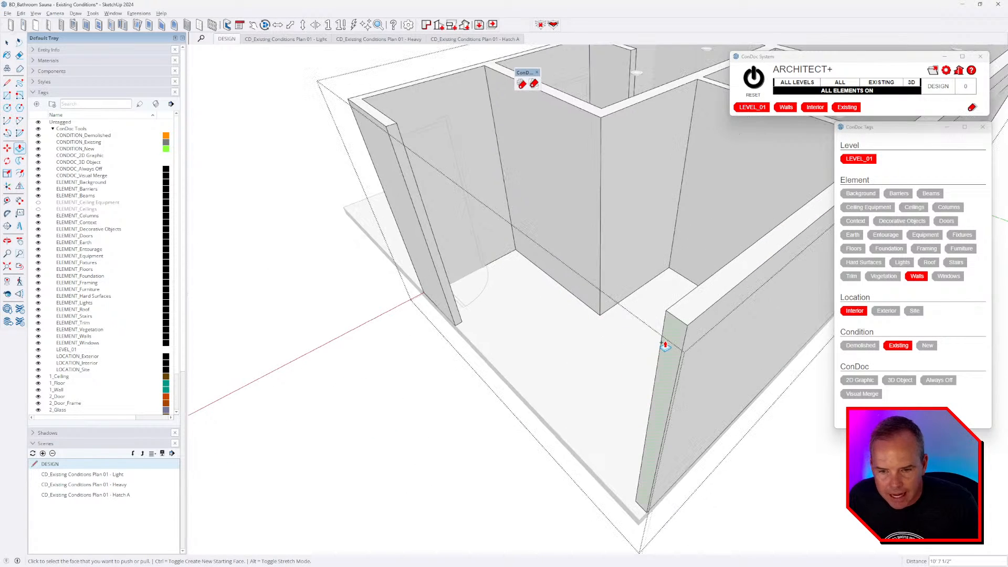
pyautogui.click(665, 345)
pyautogui.click(392, 141)
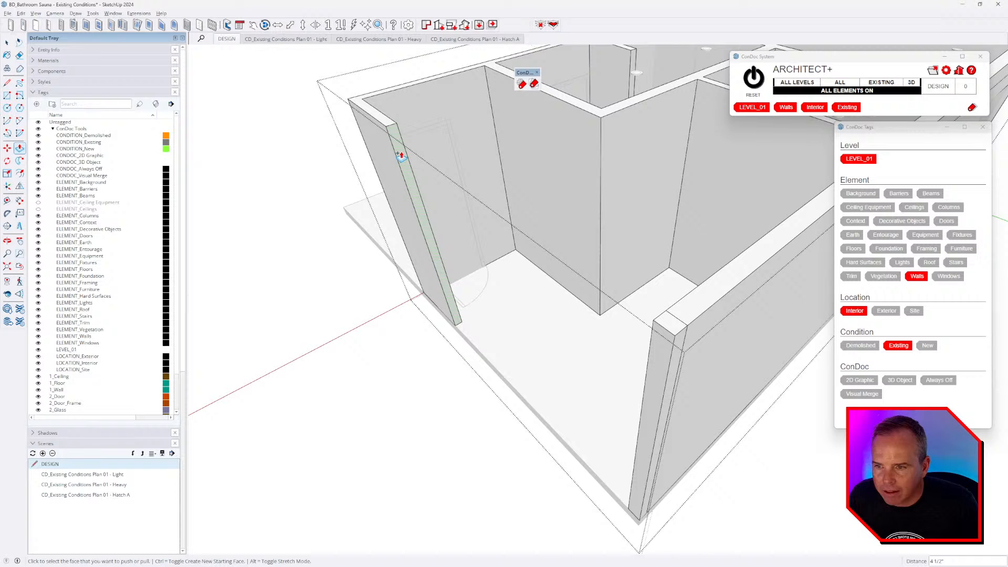
pyautogui.click(421, 190)
pyautogui.click(653, 321)
# - Erase the four leftover corner edges, inspect the walls, and select all the wall geometry
pyautogui.press('e')
pyautogui.click(651, 334)
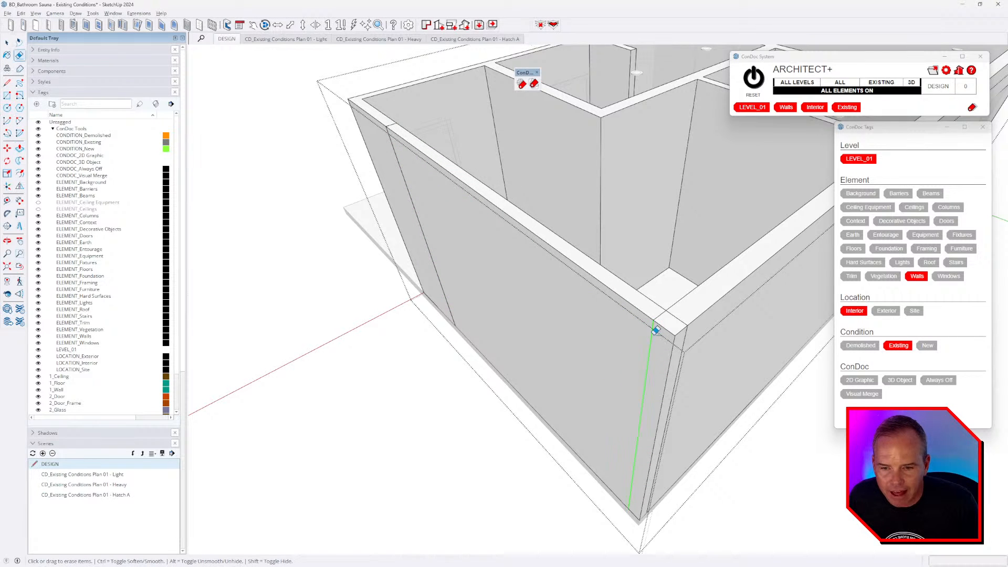
pyautogui.click(659, 315)
pyautogui.click(674, 317)
pyautogui.click(684, 344)
pyautogui.press('space')
pyautogui.scroll(-3, 583, 328)
pyautogui.moveTo(463, 341)
pyautogui.mouseDown(button='middle')
pyautogui.moveTo(622, 360)
pyautogui.moveTo(711, 273)
pyautogui.mouseUp(button='middle')
pyautogui.press('e')
pyautogui.scroll(3, 715, 259)
pyautogui.moveTo(734, 219)
pyautogui.mouseDown(button='middle')
pyautogui.moveTo(589, 266)
pyautogui.moveTo(580, 289)
pyautogui.mouseUp(button='middle')
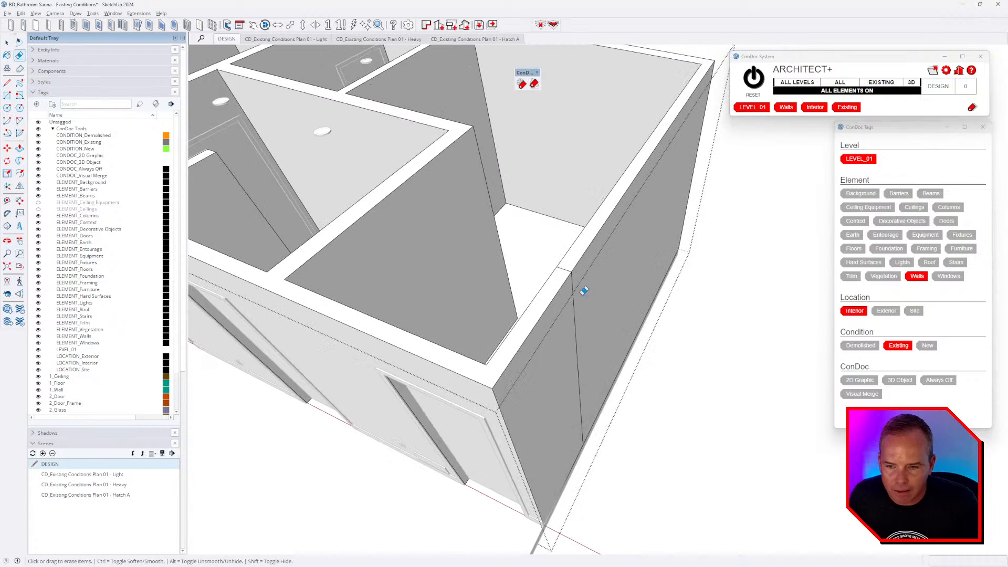
pyautogui.scroll(4, 562, 266)
pyautogui.scroll(-5, 687, 310)
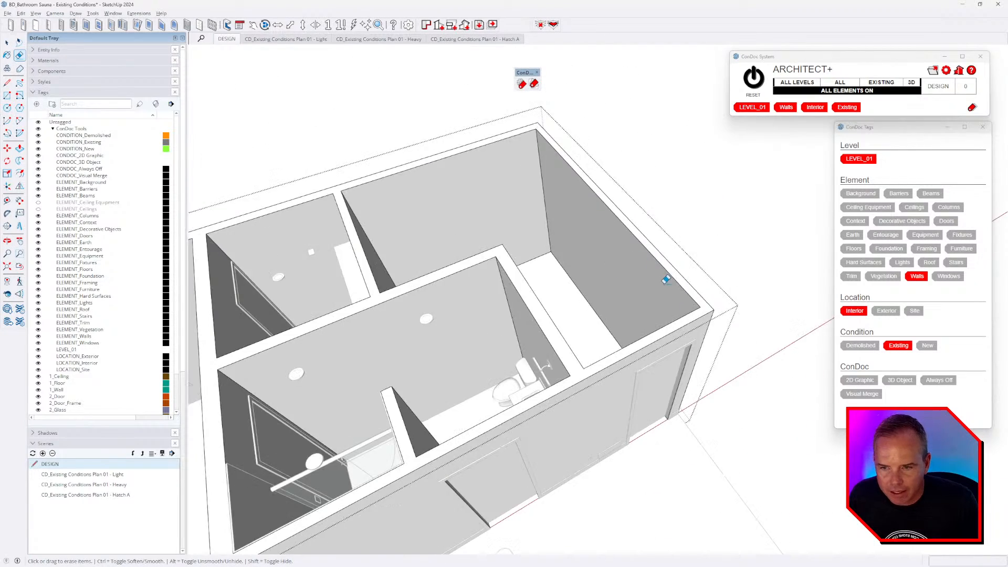
pyautogui.moveTo(686, 311)
pyautogui.mouseDown(button='middle')
pyautogui.moveTo(711, 309)
pyautogui.moveTo(695, 328)
pyautogui.moveTo(589, 157)
pyautogui.moveTo(713, 367)
pyautogui.moveTo(651, 191)
pyautogui.mouseUp(button='middle')
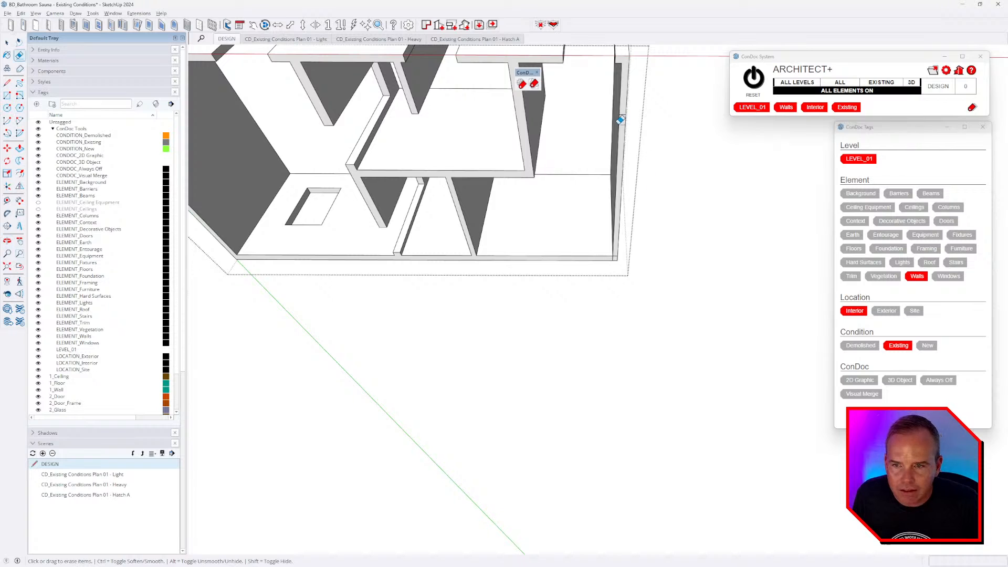
pyautogui.moveTo(625, 122); pyautogui.dragTo(654, 225, button='middle')
pyautogui.scroll(4, 651, 222)
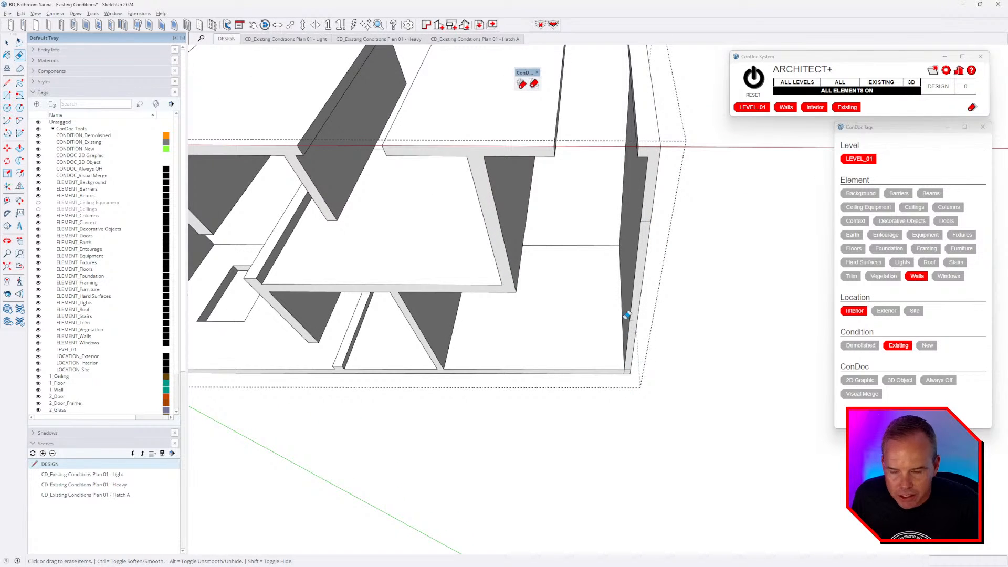
pyautogui.press('space')
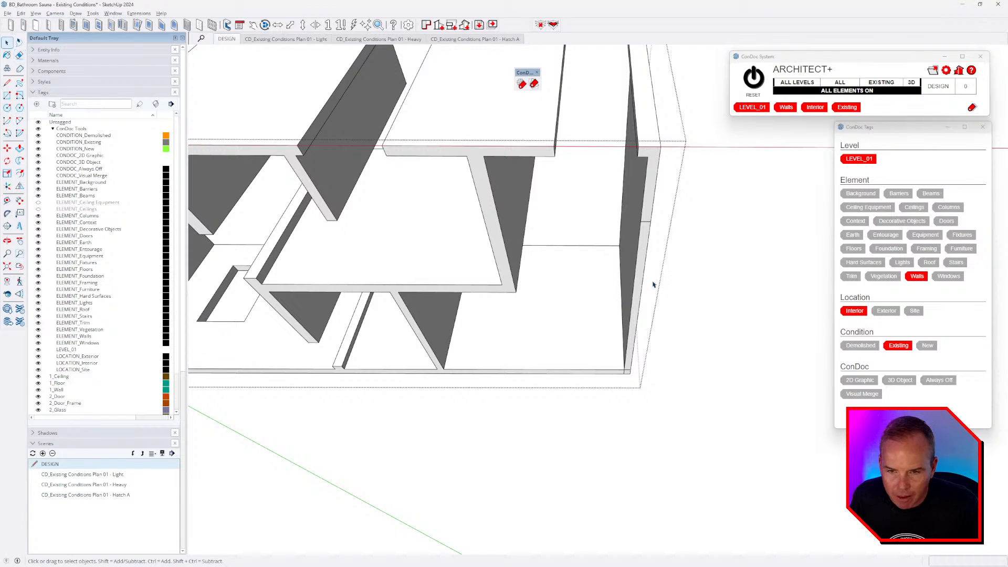
pyautogui.hotkey('ctrl', 'a')
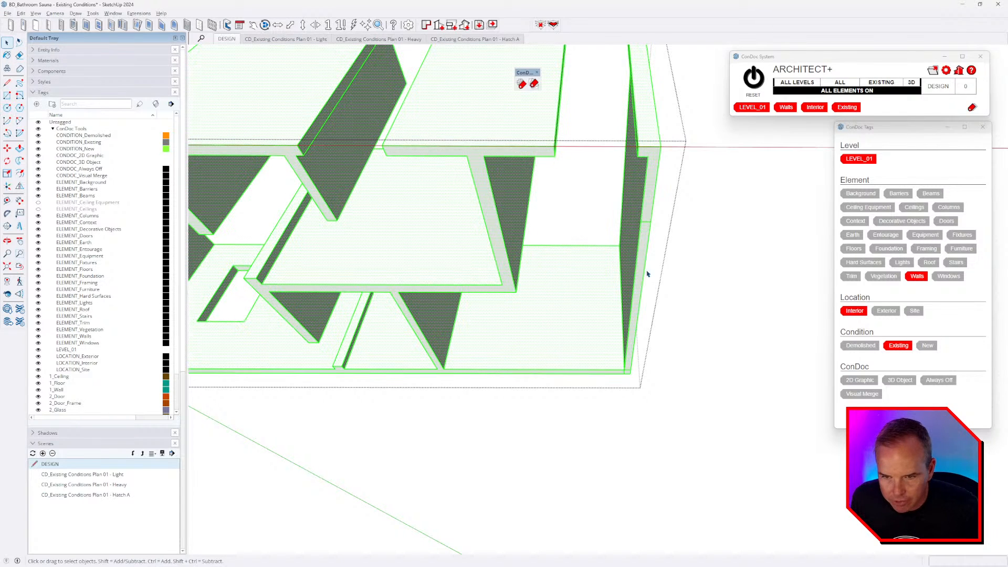
# - Delete the walls' coplanar edges, orbit to check the clean faces, and exit the wall group
pyautogui.rightClick(644, 200)
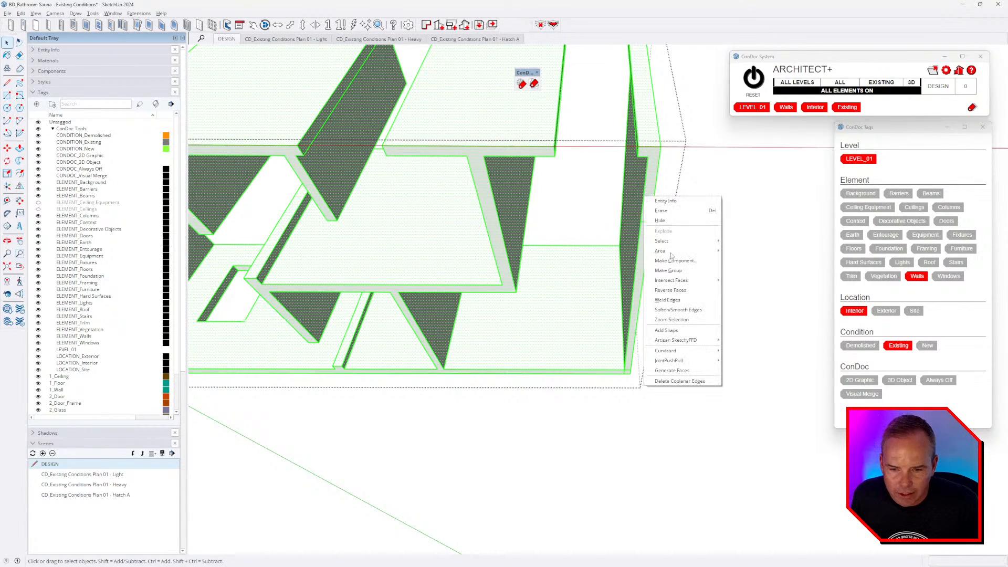
pyautogui.click(702, 381)
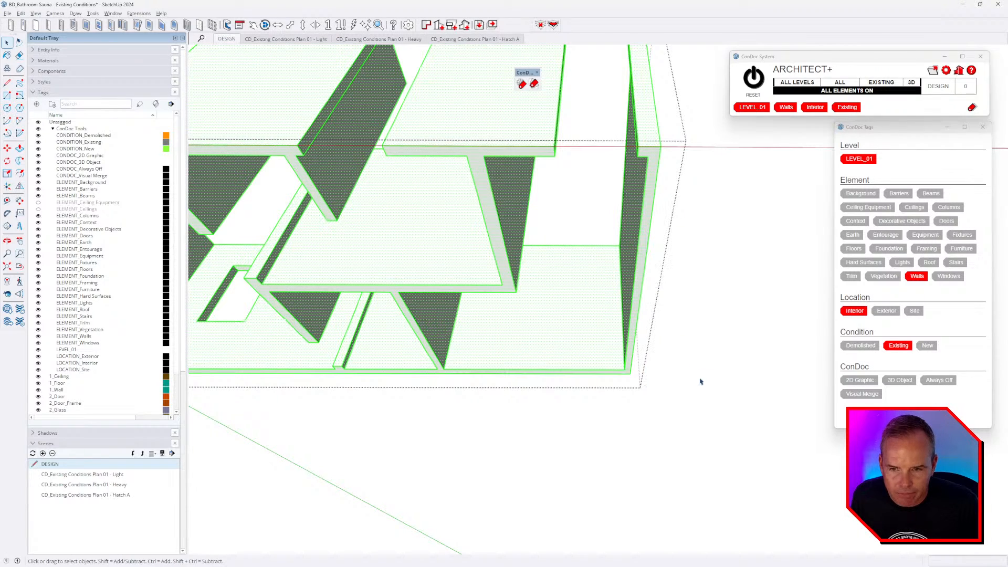
pyautogui.scroll(-3, 706, 373)
pyautogui.moveTo(655, 247); pyautogui.dragTo(722, 332, button='middle')
pyautogui.moveTo(613, 211); pyautogui.dragTo(655, 204, button='middle')
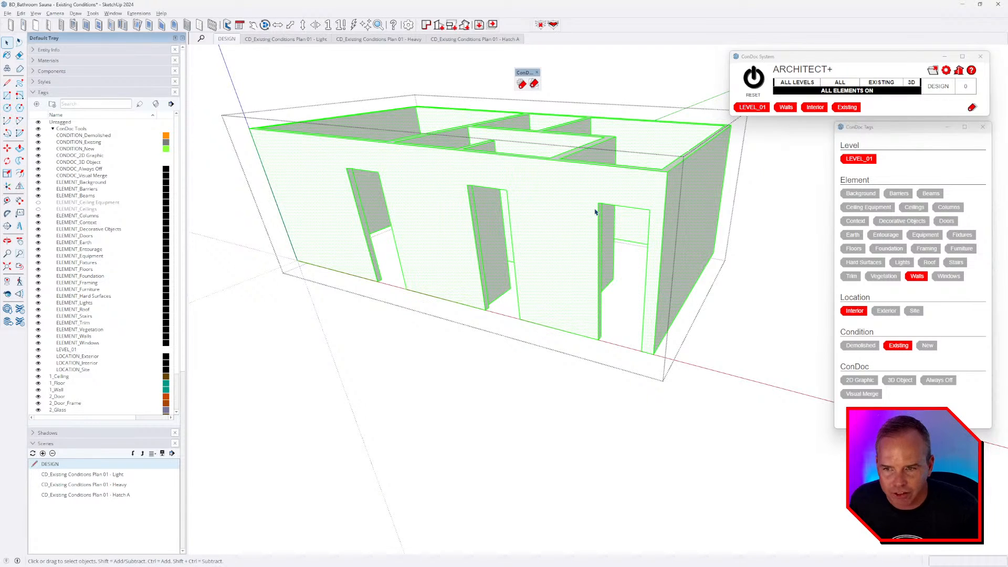
pyautogui.moveTo(636, 240); pyautogui.dragTo(607, 194, button='middle')
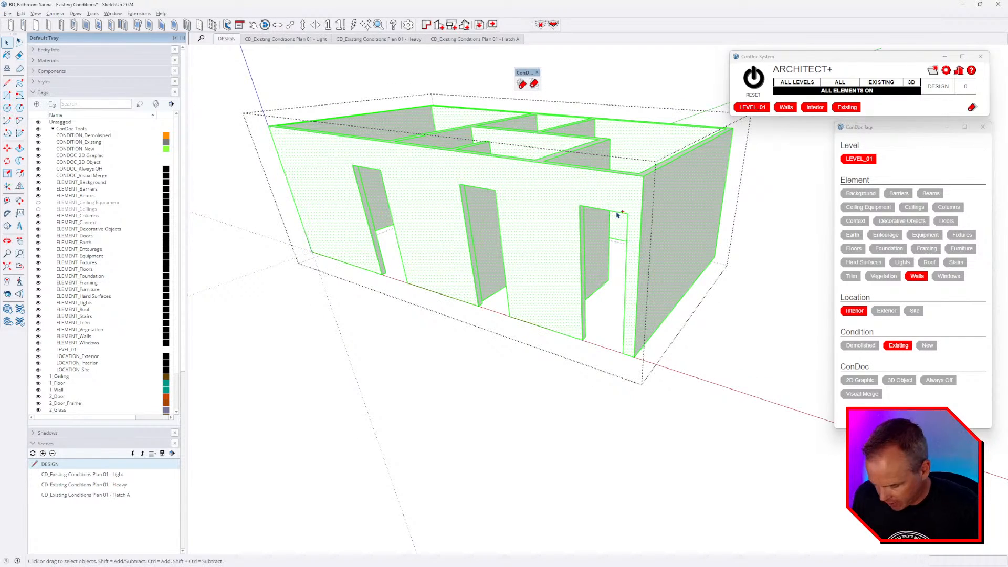
pyautogui.press('Escape')
pyautogui.moveTo(668, 209); pyautogui.dragTo(654, 244, button='middle')
pyautogui.scroll(-3, 668, 246)
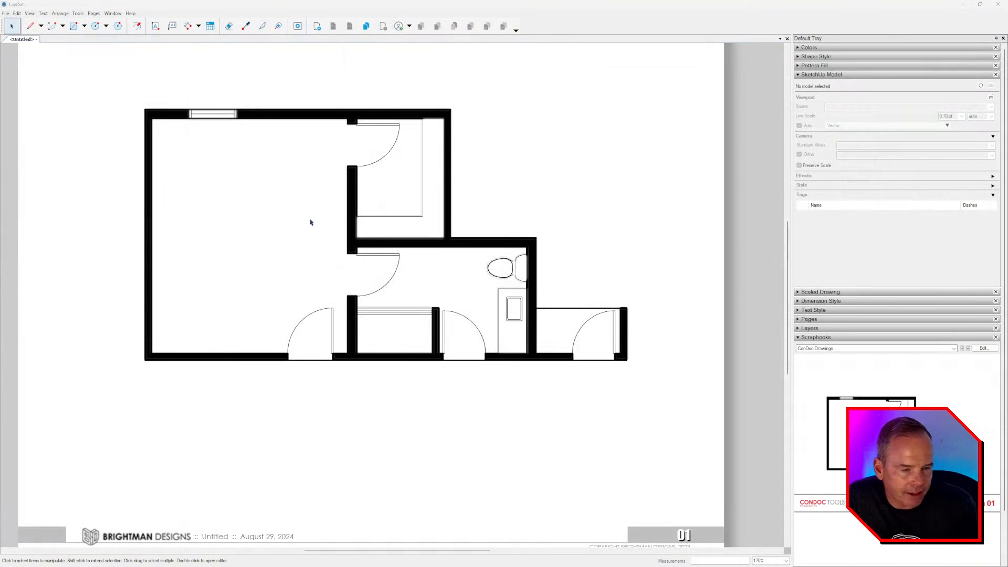
# - In Document Setup's References, update the out-of-date BD_Bathroom Sauna model reference
pyautogui.scroll(-2, 311, 222)
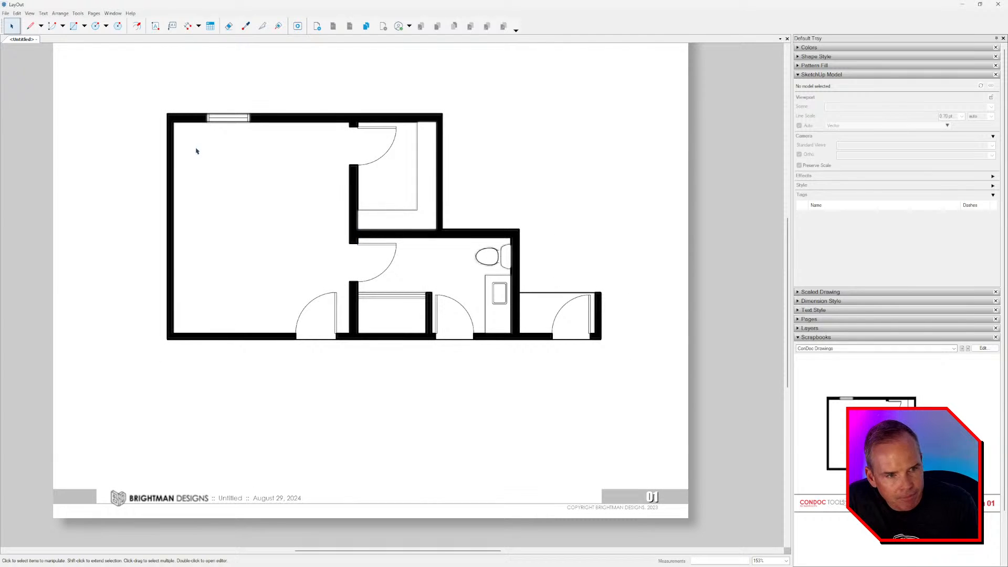
pyautogui.click(5, 14)
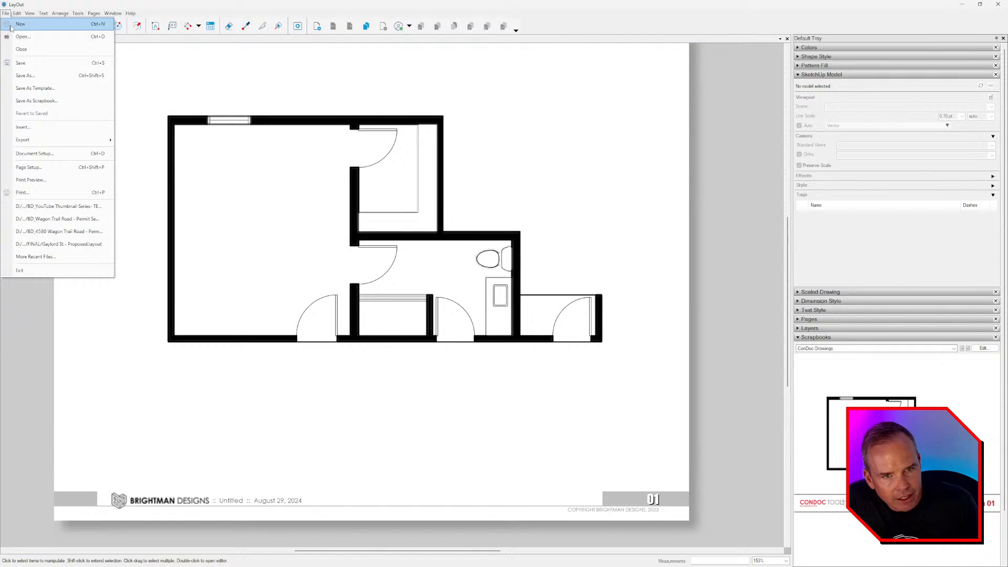
pyautogui.click(61, 154)
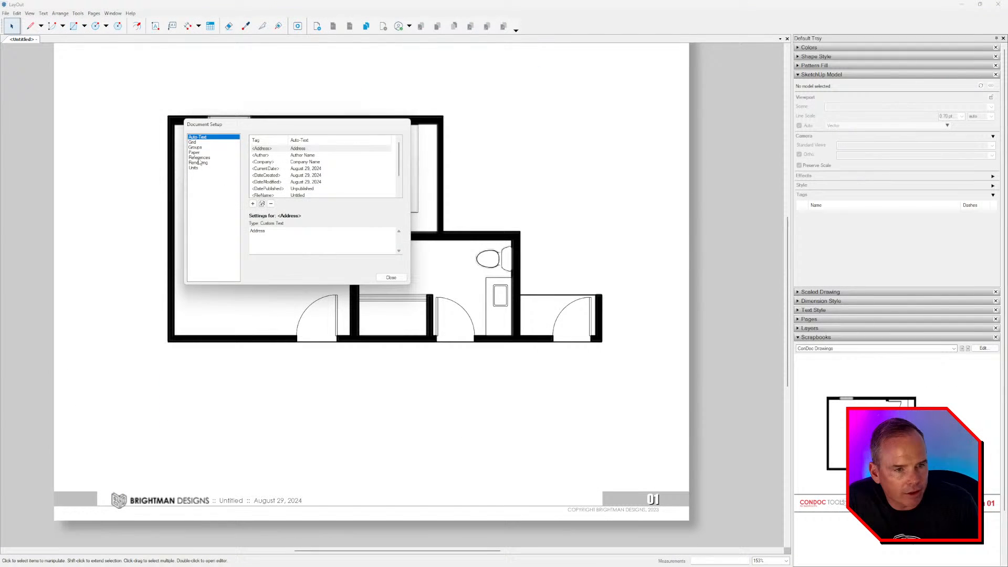
pyautogui.click(199, 157)
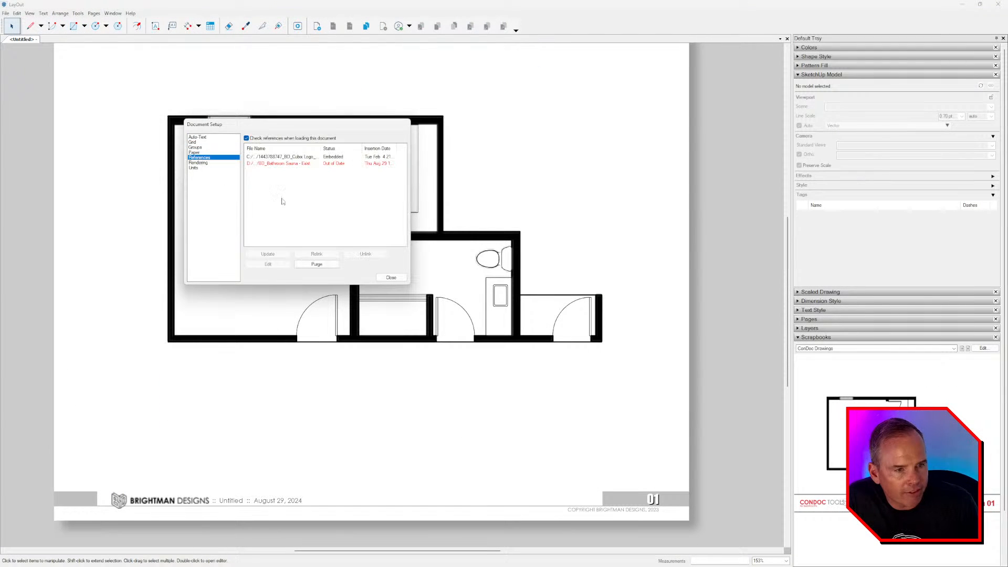
pyautogui.click(301, 163)
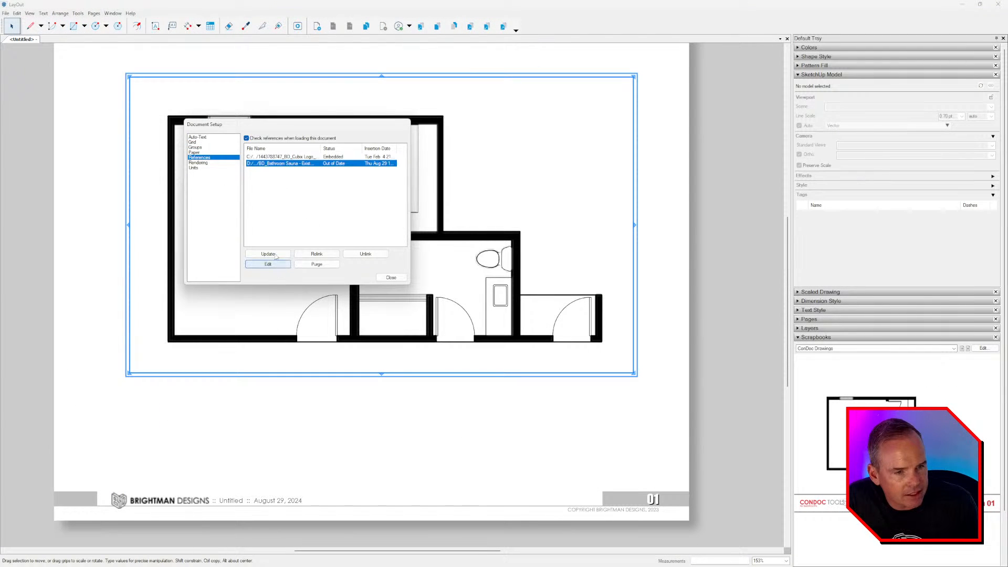
pyautogui.moveTo(309, 131); pyautogui.dragTo(738, 167)
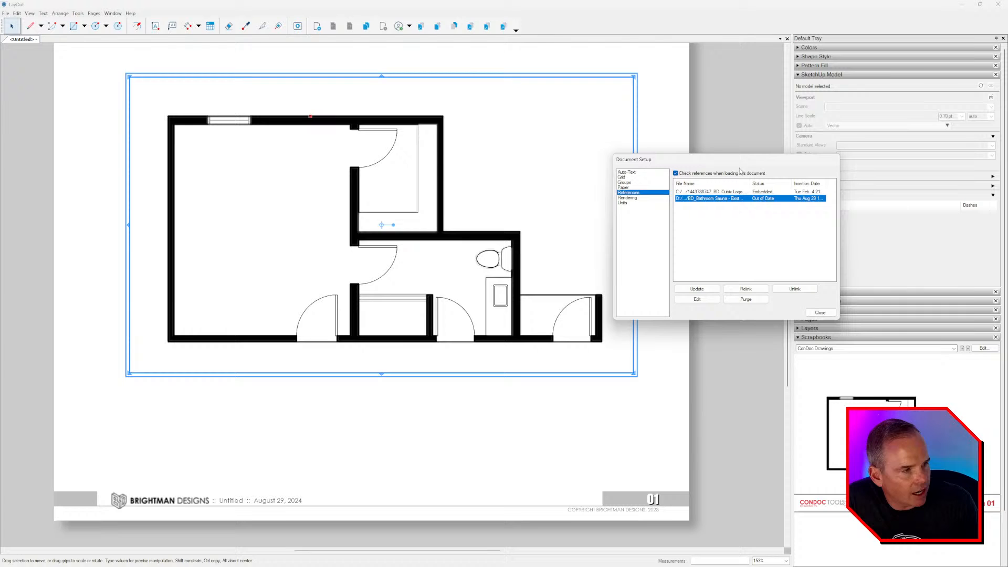
pyautogui.click(696, 289)
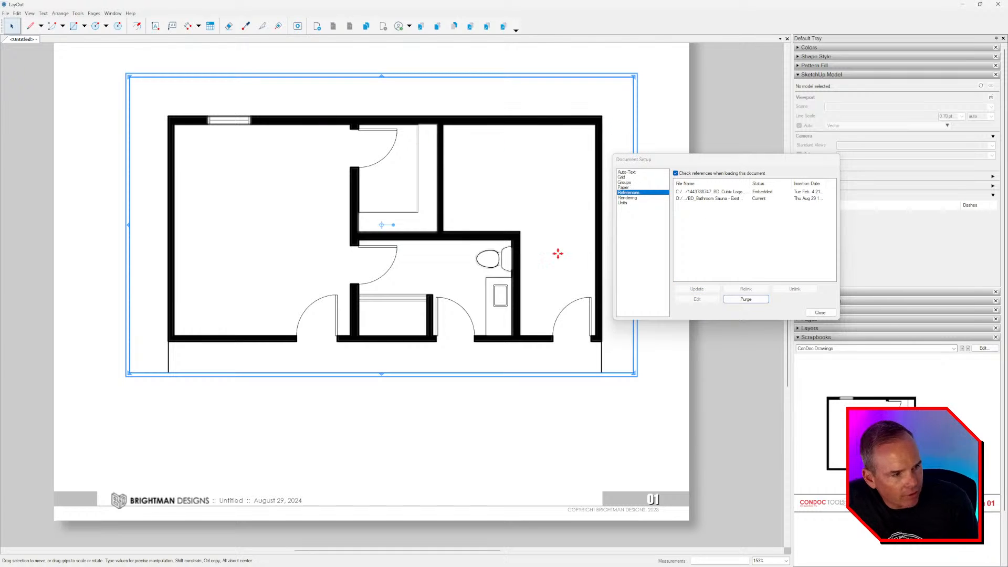
pyautogui.click(821, 312)
pyautogui.click(657, 328)
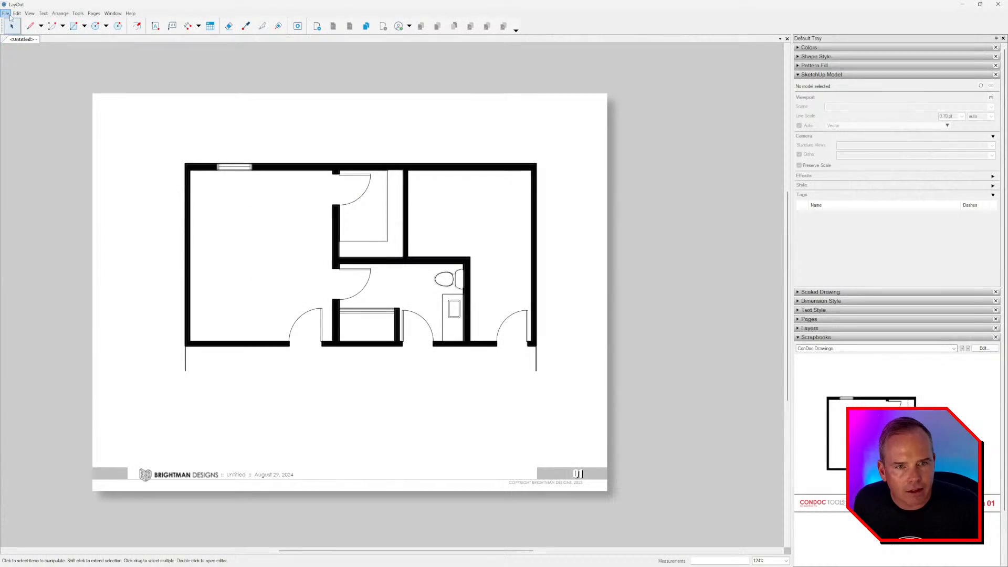
# - Open the BD_Bathroom Sauna reference for editing in SketchUp and orbit to a higher angle
pyautogui.click(6, 13)
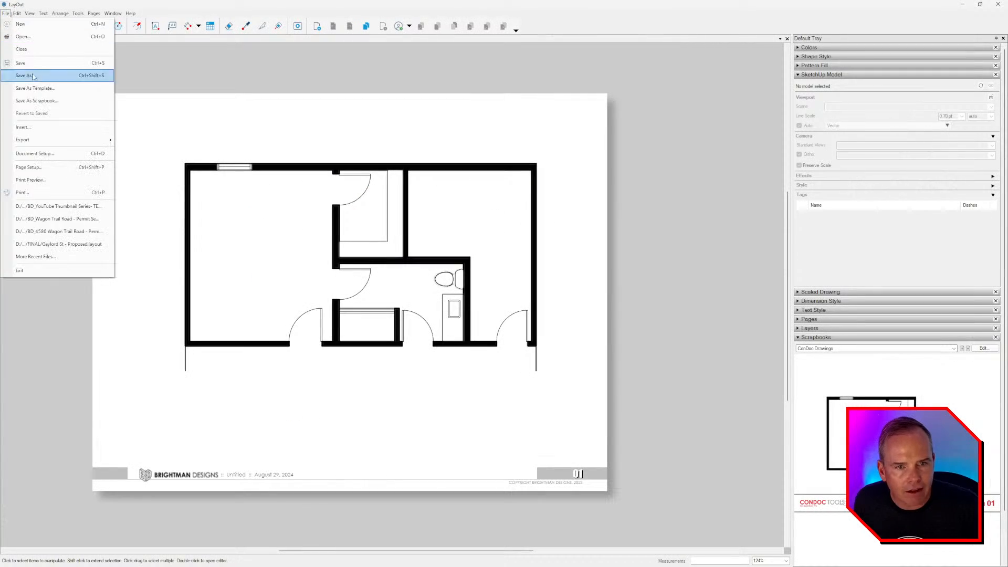
pyautogui.press('Escape')
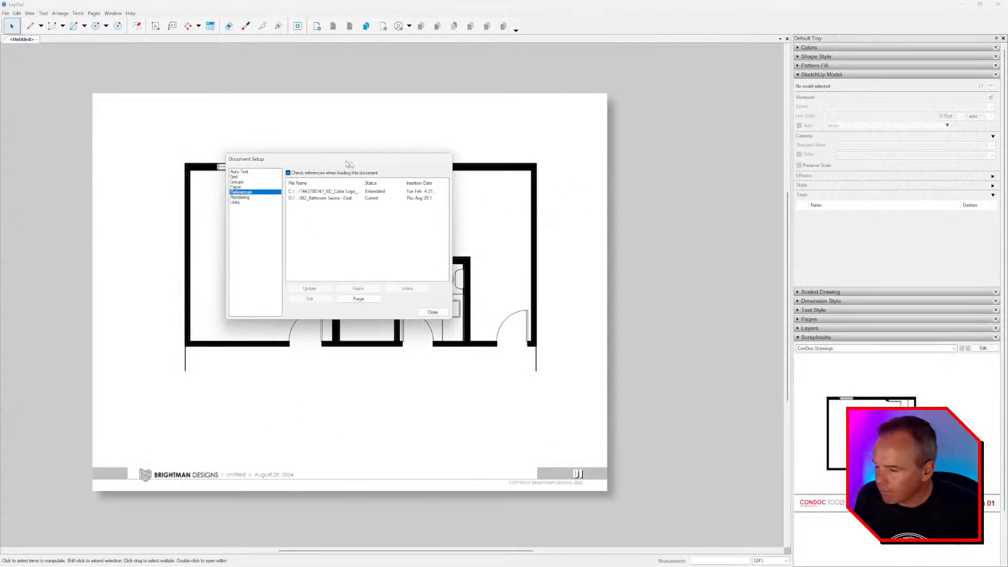
pyautogui.moveTo(347, 164); pyautogui.dragTo(376, 169)
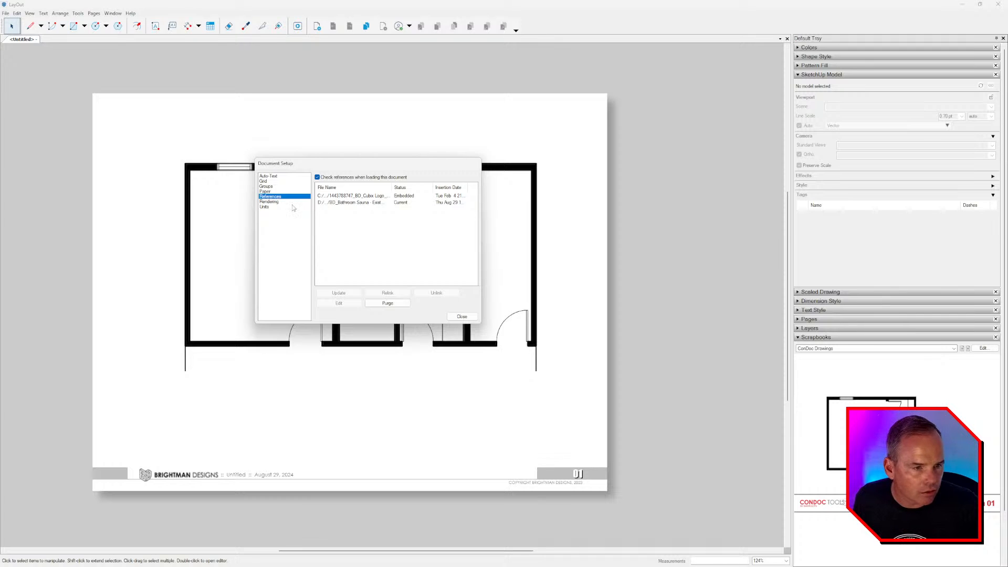
pyautogui.click(344, 204)
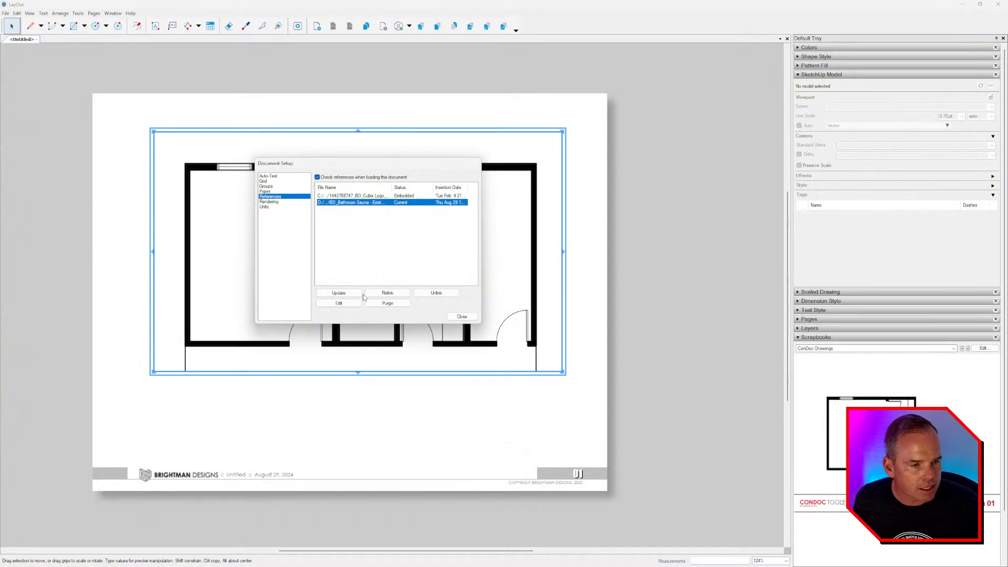
pyautogui.click(353, 302)
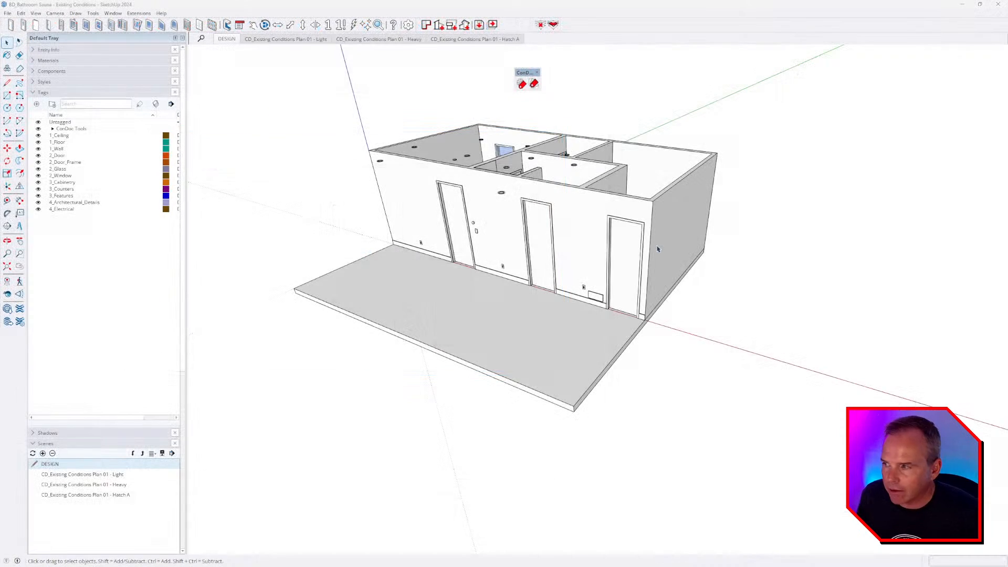
pyautogui.moveTo(549, 242); pyautogui.dragTo(547, 171)
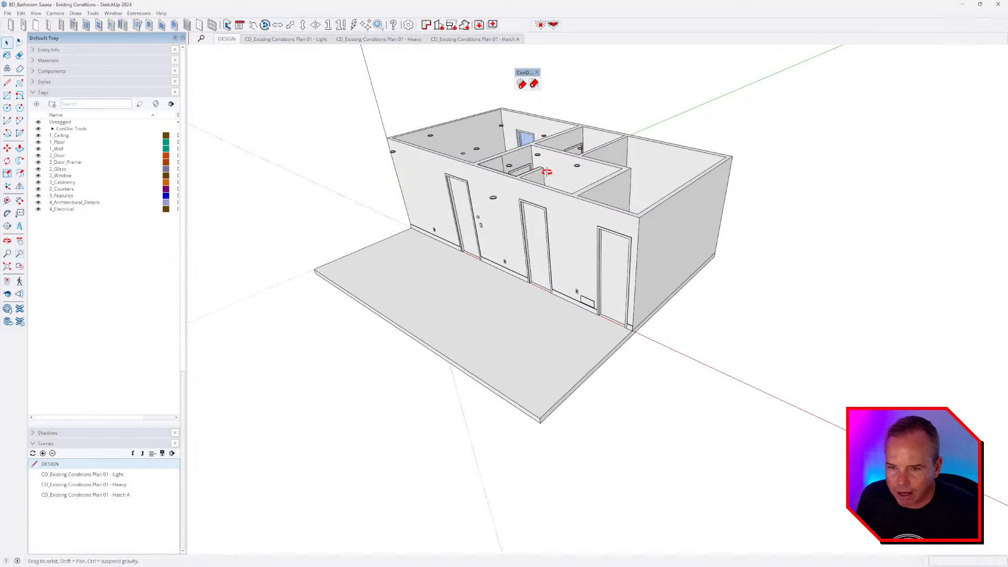
# - Select the floor slab's left edge and front-right edge
pyautogui.moveTo(546, 172); pyautogui.dragTo(640, 214, button='middle')
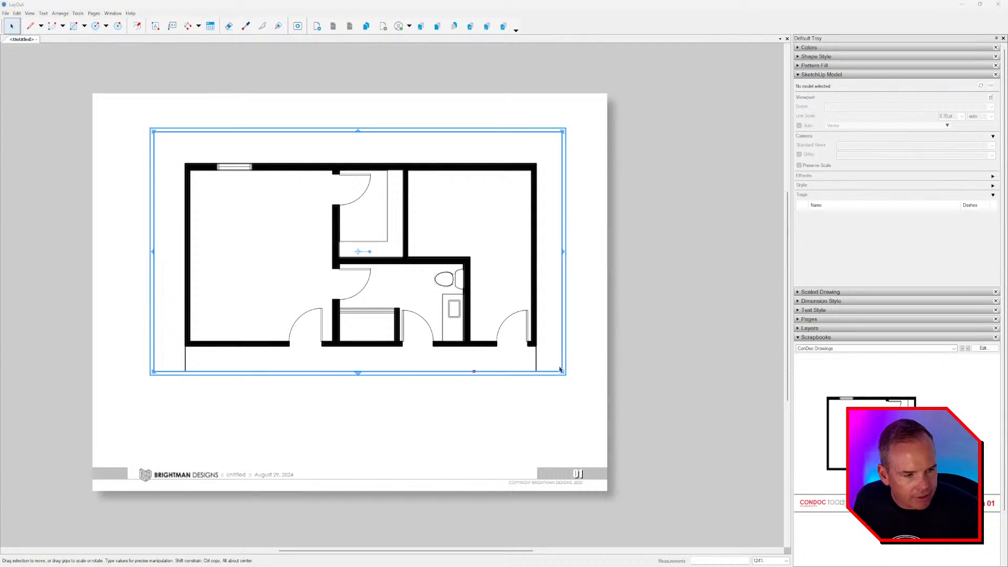
pyautogui.click(564, 389)
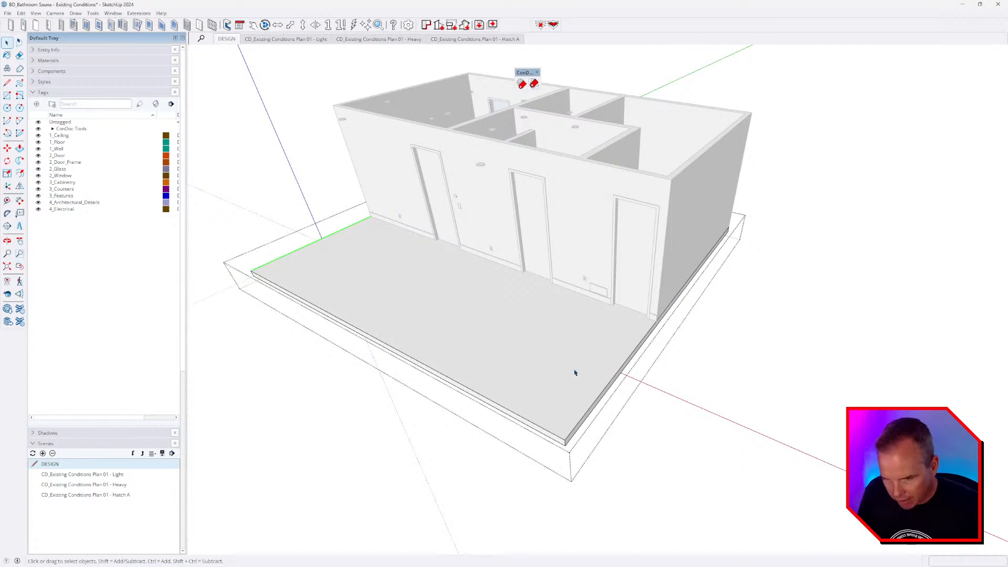
pyautogui.press('l')
pyautogui.click(564, 440)
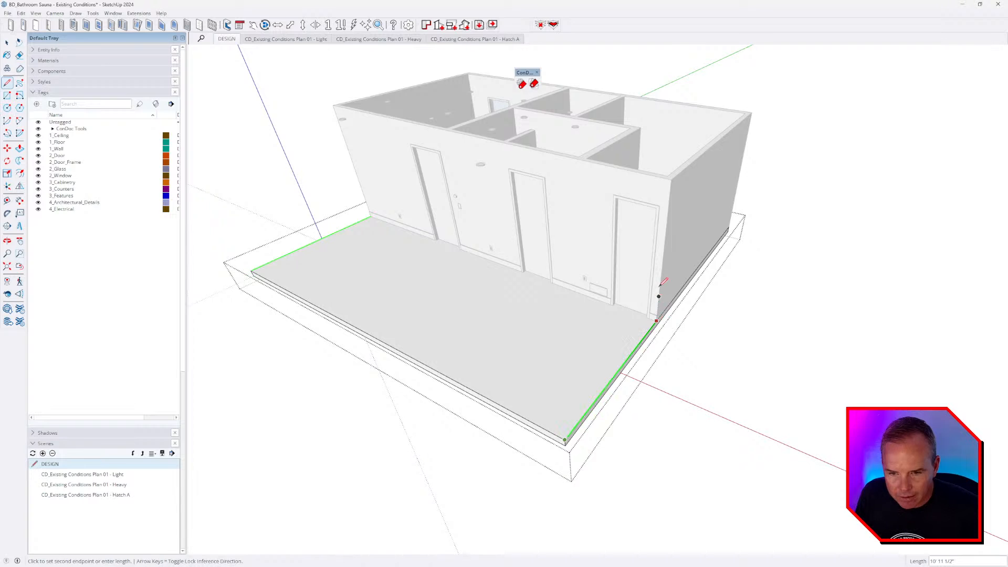
pyautogui.press('Escape')
pyautogui.click(251, 271)
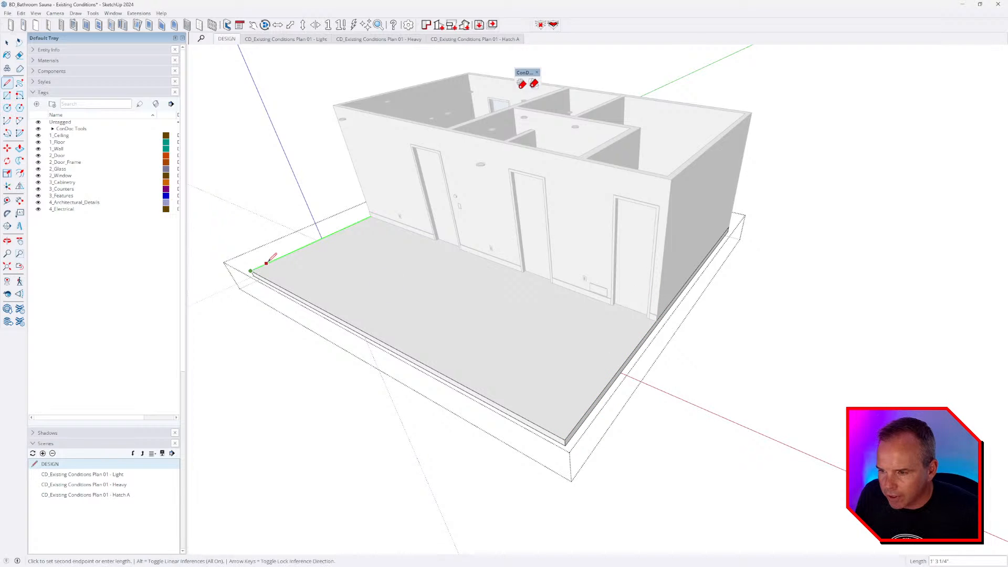
pyautogui.press('Escape')
pyautogui.press('space')
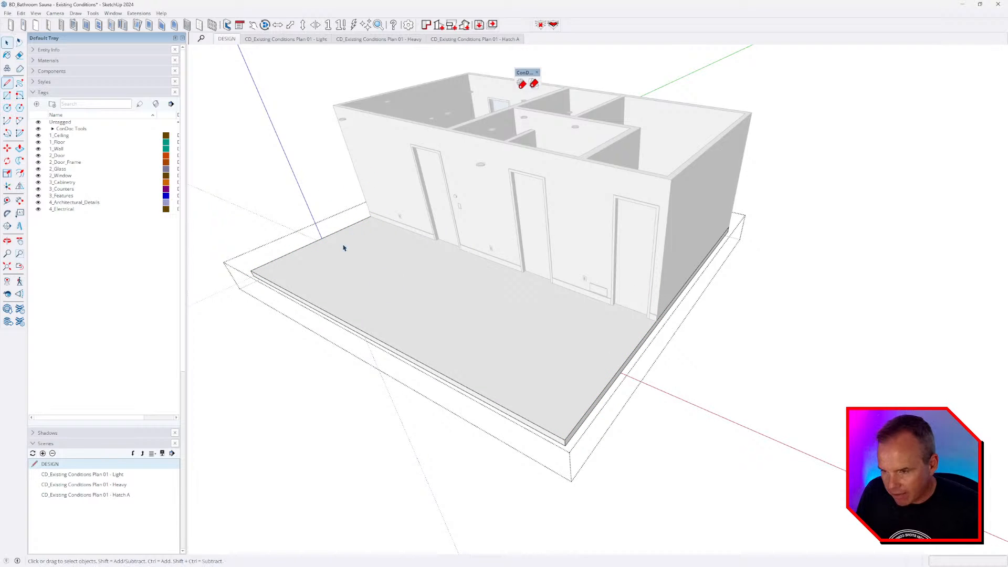
pyautogui.click(337, 232)
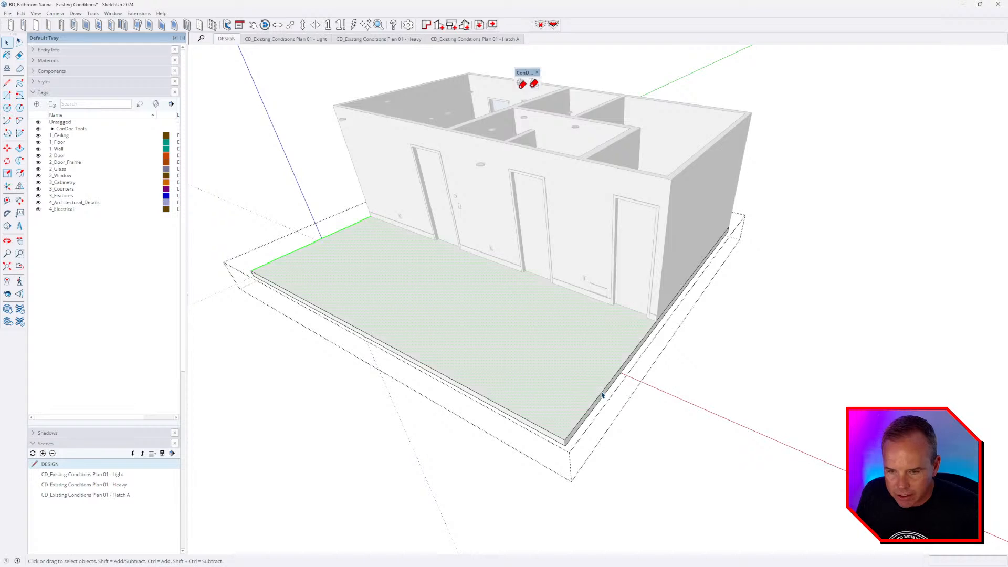
pyautogui.keyDown('ctrl'); pyautogui.click(600, 393); pyautogui.keyUp('ctrl')
# - Hide the rest of the model around the slab and expand the Entity Info panel
pyautogui.press('i')
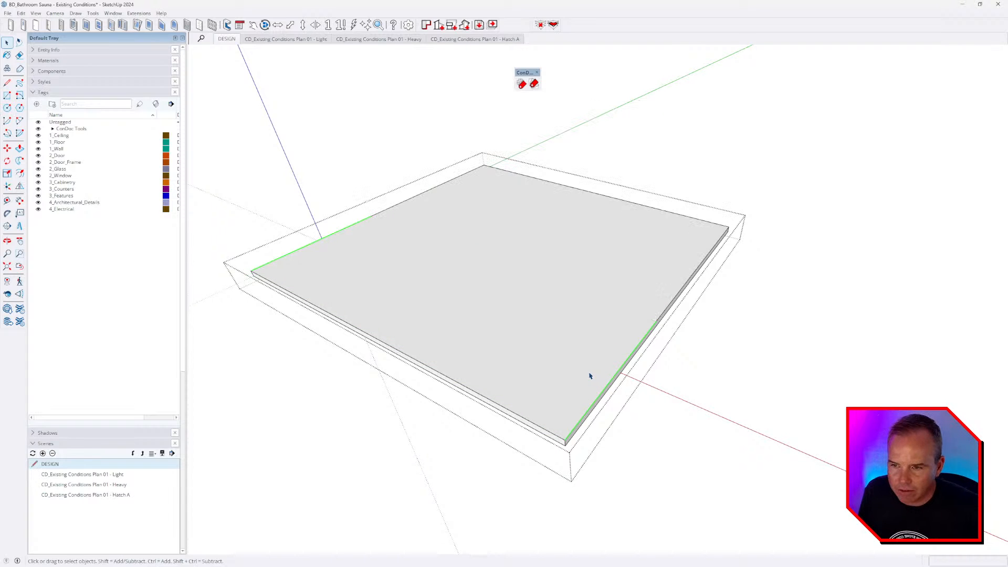
pyautogui.click(79, 52)
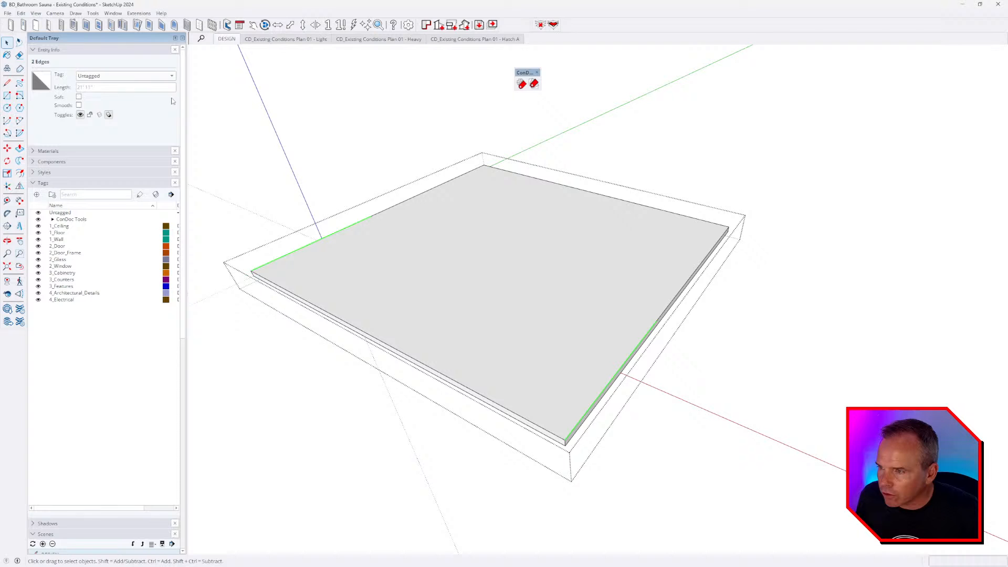
pyautogui.click(164, 78)
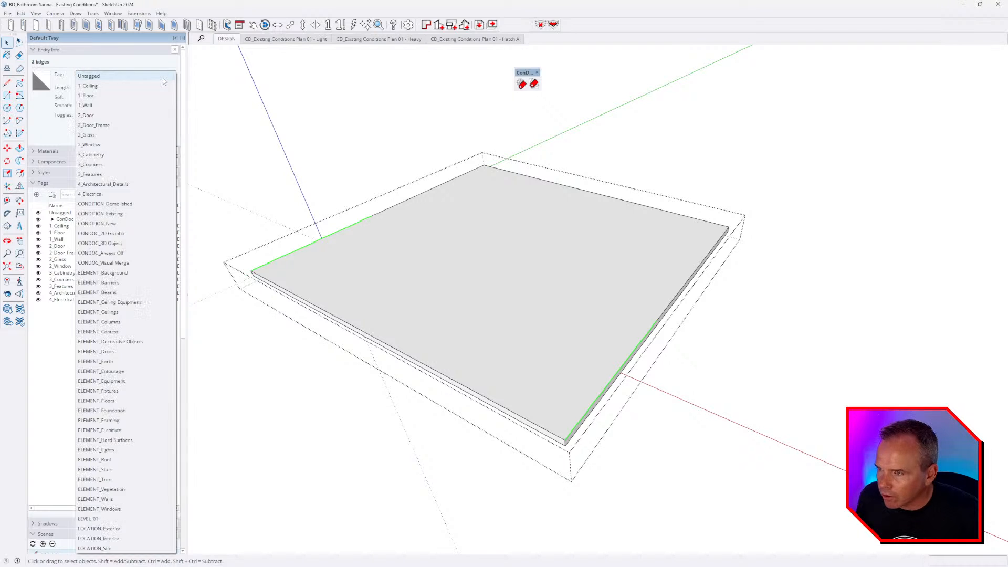
# - Tag the two slab edges CONDOC_Always Off, then retag them CONDOC_Visual Merge
pyautogui.click(119, 254)
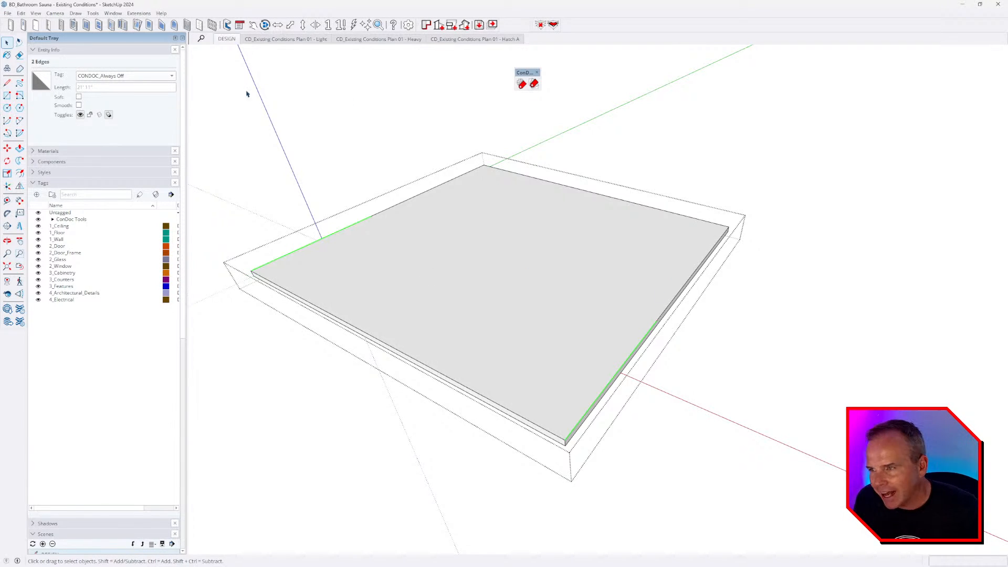
pyautogui.click(123, 76)
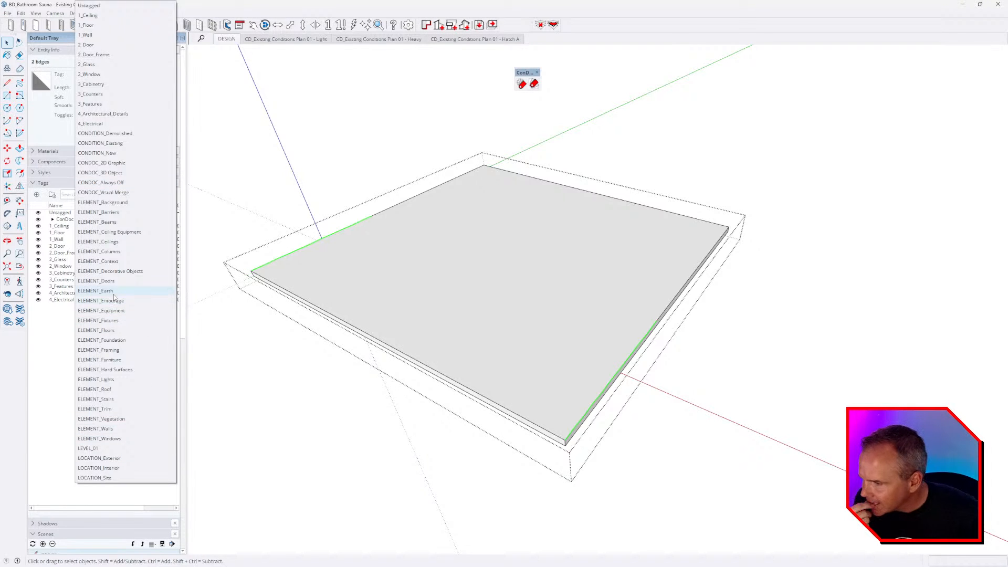
pyautogui.click(118, 193)
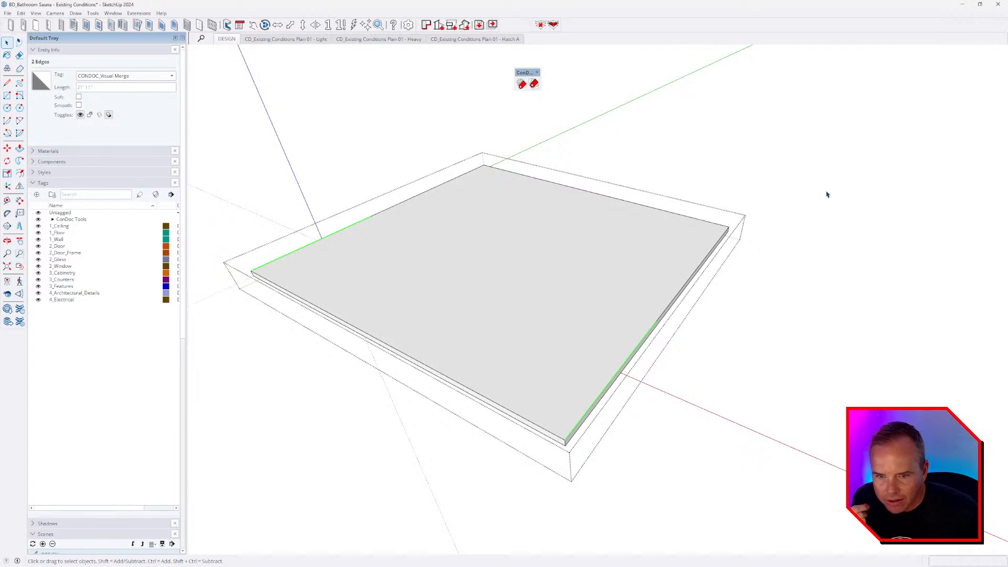
# - From the Plan 01 - Heavy scene, open the floor slab group and select two edges
pyautogui.click(378, 39)
pyautogui.scroll(-2, 516, 145)
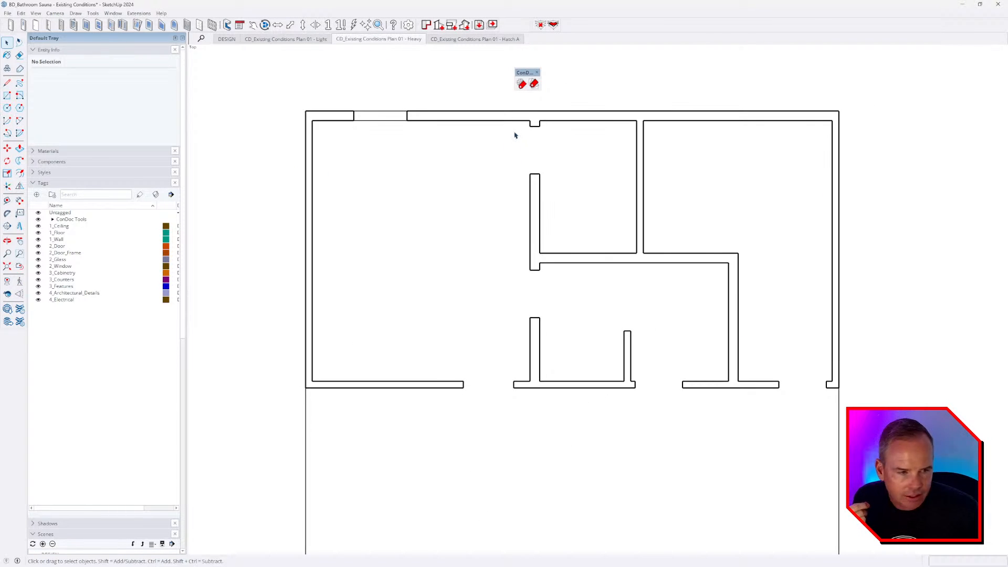
pyautogui.scroll(-2, 515, 135)
pyautogui.moveTo(525, 158); pyautogui.dragTo(440, 223, button='middle')
pyautogui.click(356, 270)
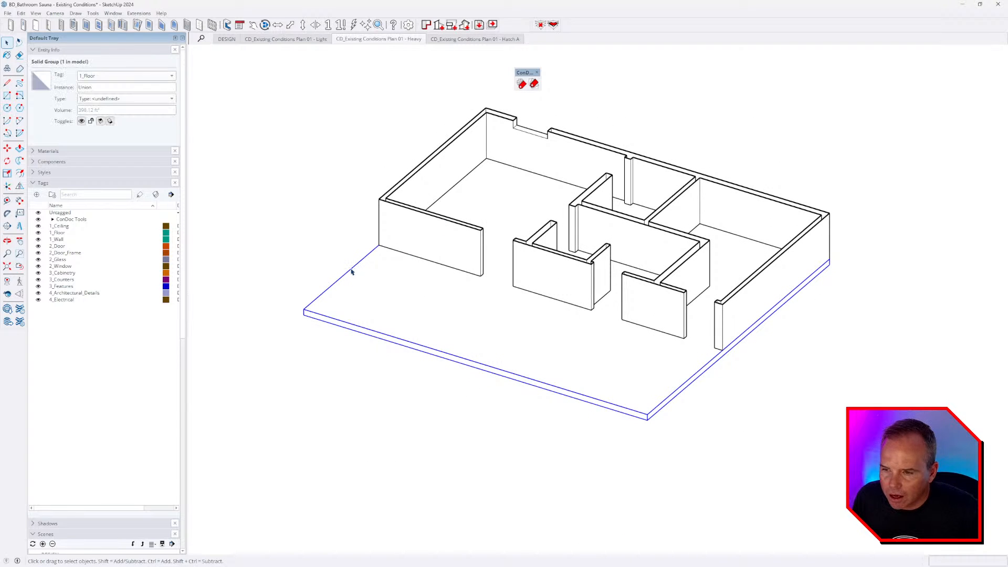
pyautogui.doubleClick(351, 272)
pyautogui.click(350, 272)
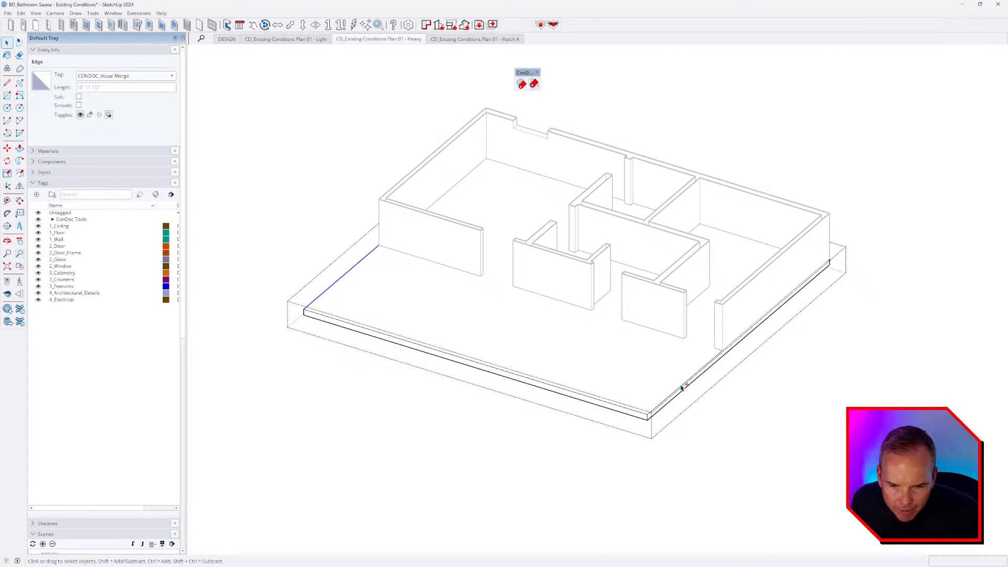
pyautogui.keyDown('shift'); pyautogui.click(682, 385); pyautogui.keyUp('shift')
# - Tag the two edges CONDOC_Always Off and return to the Plan 01 - Heavy scene
pyautogui.click(126, 76)
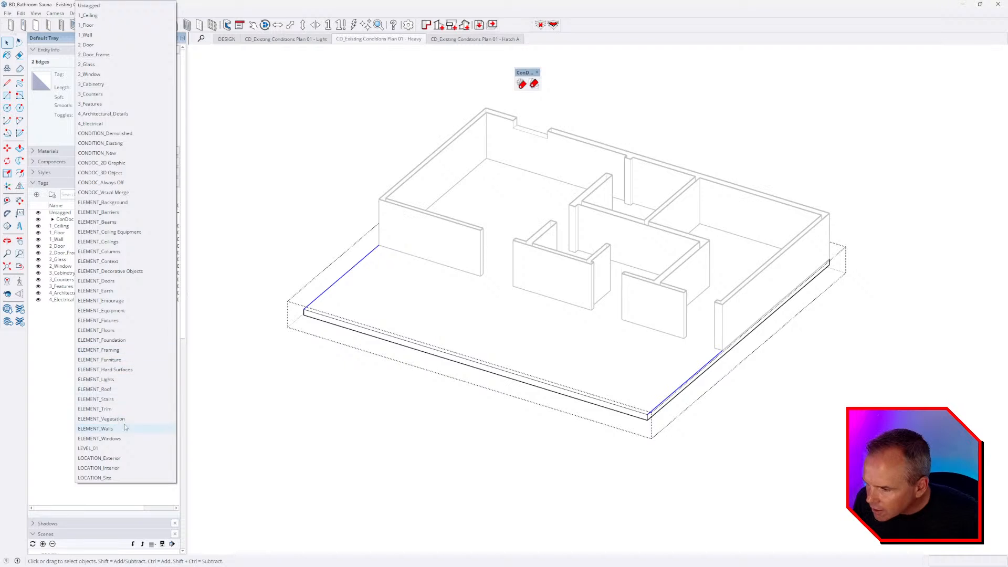
pyautogui.click(105, 183)
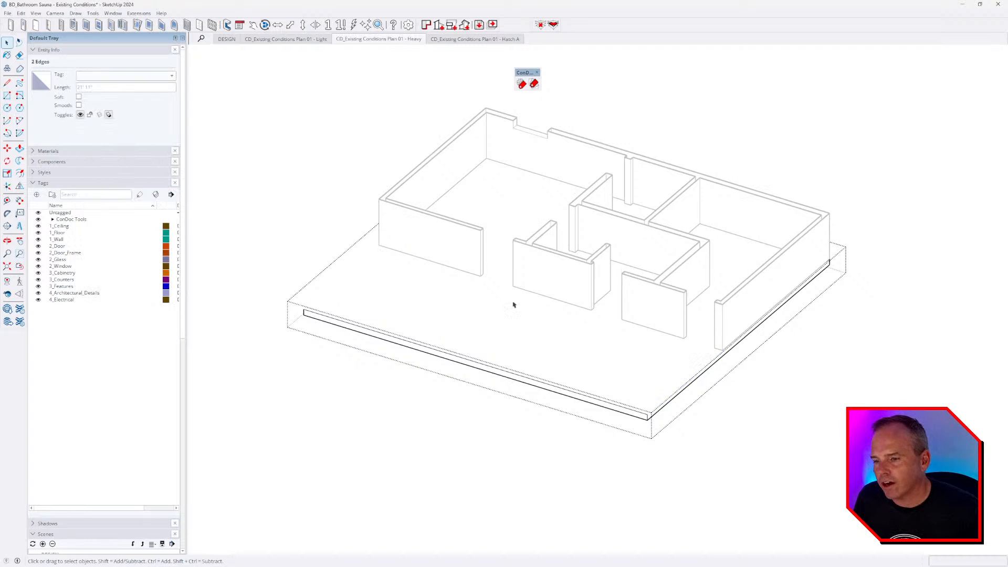
pyautogui.click(519, 308)
pyautogui.click(399, 41)
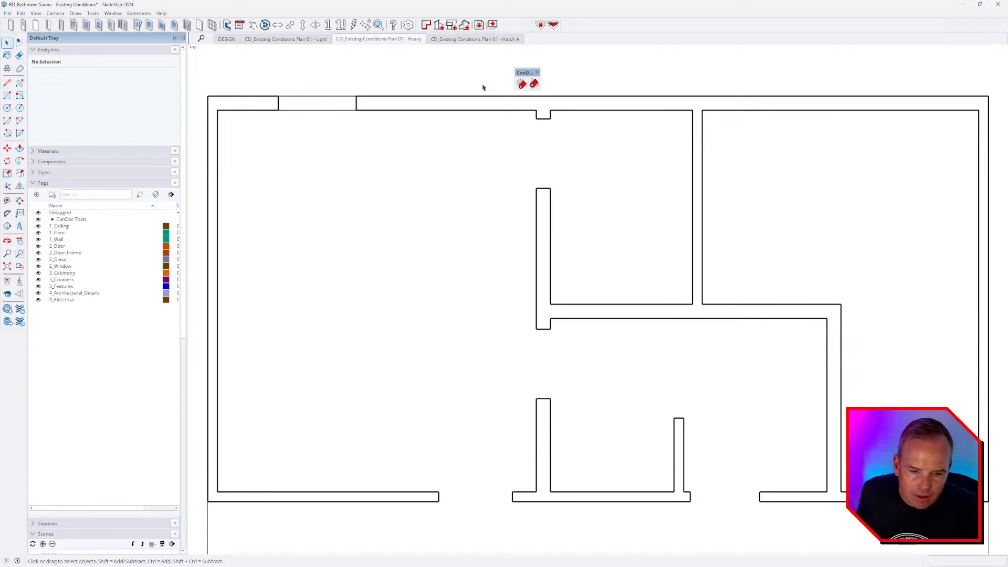
# - Inside the slab group, draw a 10' 11 1/2" line along the front edge to split it
pyautogui.scroll(-2, 483, 87)
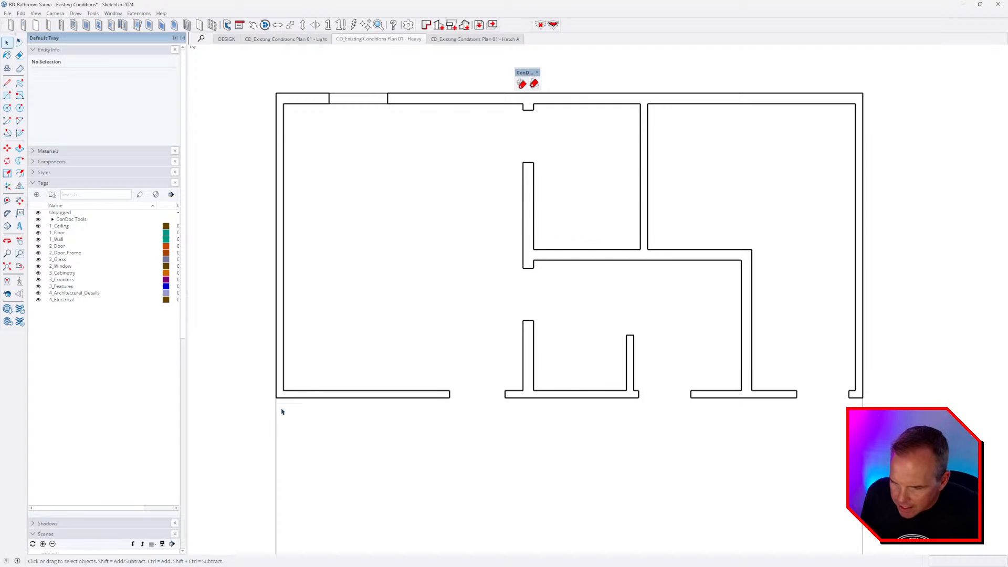
pyautogui.scroll(-3, 391, 309)
pyautogui.moveTo(411, 416); pyautogui.dragTo(636, 185, button='middle')
pyautogui.doubleClick(496, 471)
pyautogui.hotkey('ctrl', 'a')
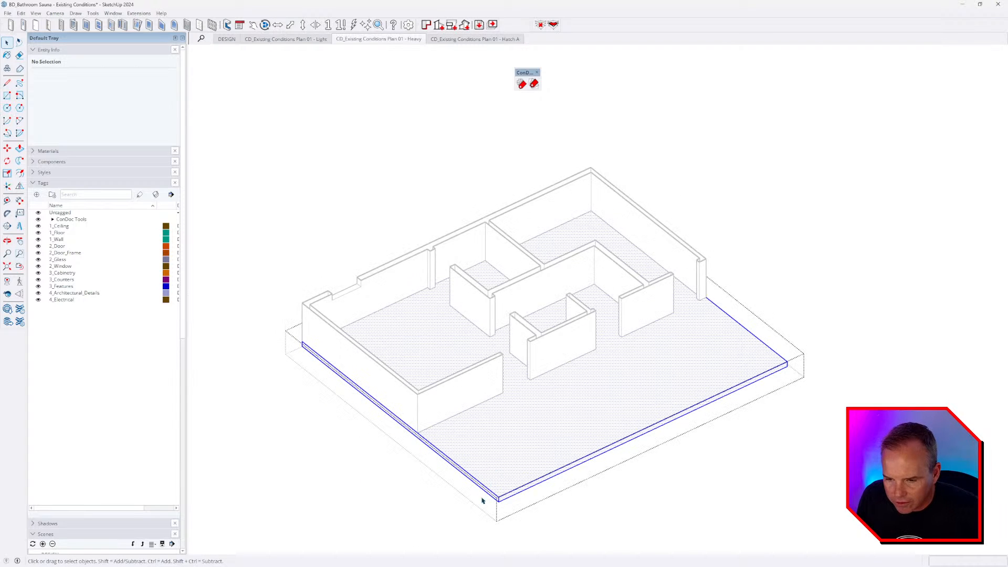
pyautogui.scroll(2, 482, 500)
pyautogui.press('l')
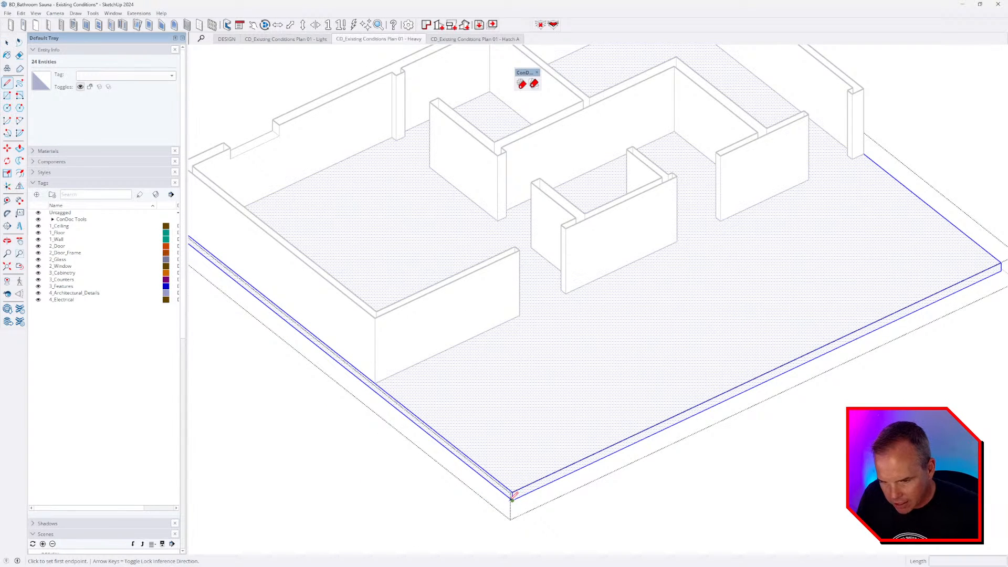
pyautogui.click(512, 499)
pyautogui.press('Escape')
pyautogui.moveTo(819, 293); pyautogui.dragTo(397, 276, button='middle')
pyautogui.scroll(-2, 397, 277)
pyautogui.scroll(2, 573, 458)
pyautogui.click(538, 434)
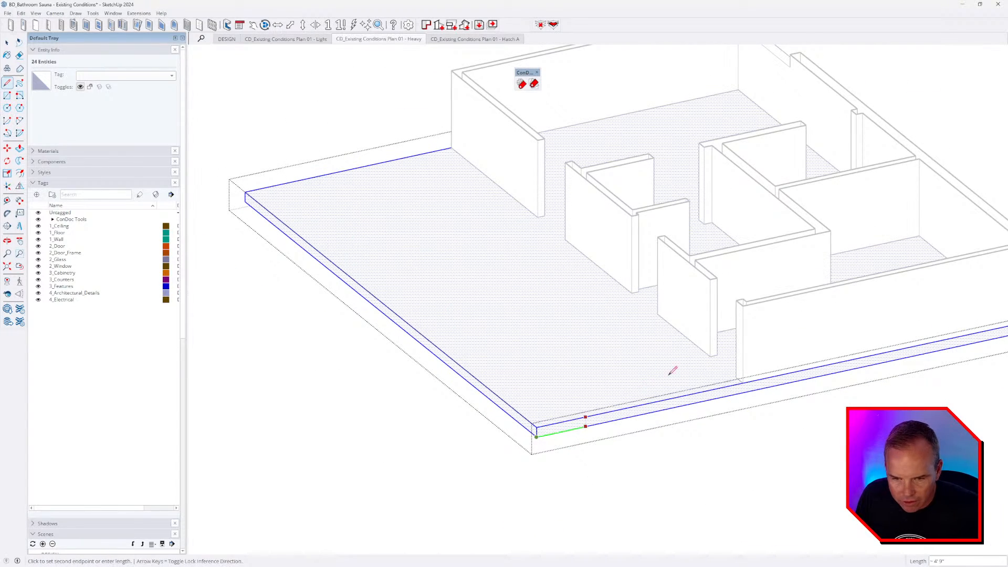
pyautogui.click(699, 318)
# - Tag the new front edge and corner edges CONDOC_Visual Merge, then return to Plan 01 - Heavy
pyautogui.press('space')
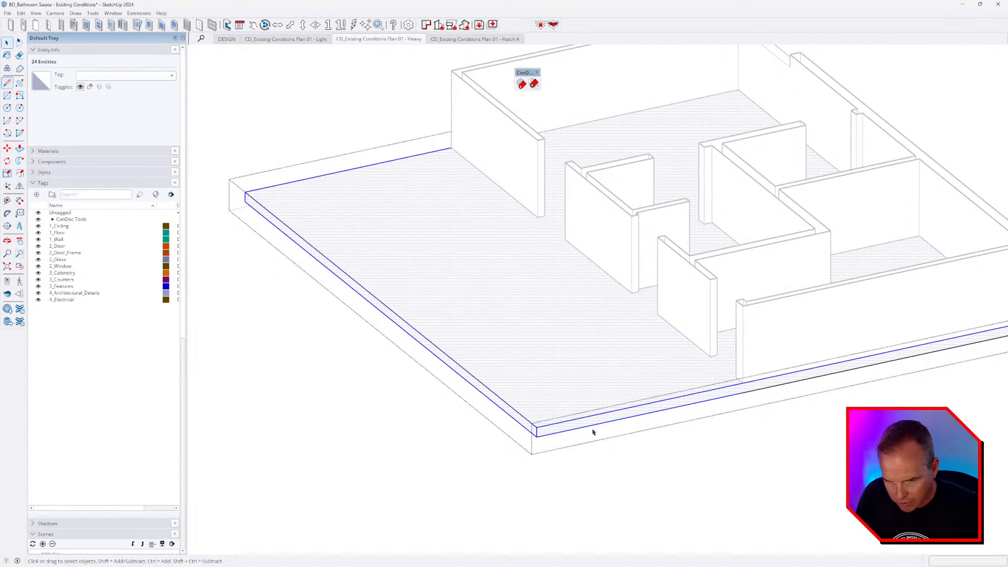
pyautogui.click(589, 426)
pyautogui.moveTo(332, 300); pyautogui.dragTo(887, 263, button='middle')
pyautogui.keyDown('ctrl'); pyautogui.click(587, 353); pyautogui.keyUp('ctrl')
pyautogui.keyDown('ctrl'); pyautogui.click(588, 356); pyautogui.keyUp('ctrl')
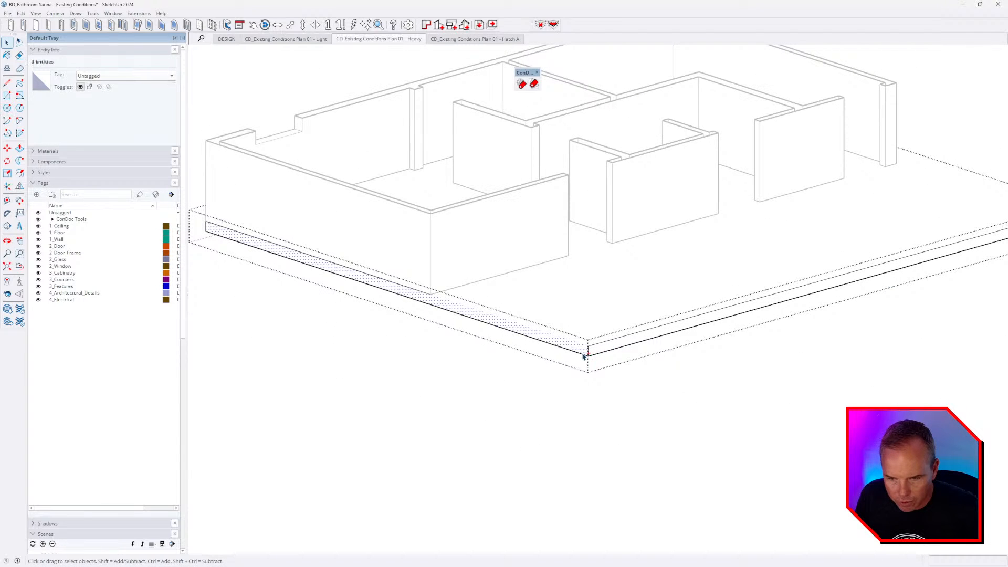
pyautogui.keyDown('ctrl'); pyautogui.click(587, 351); pyautogui.keyUp('ctrl')
pyautogui.keyDown('shift'); pyautogui.click(580, 350); pyautogui.keyUp('shift')
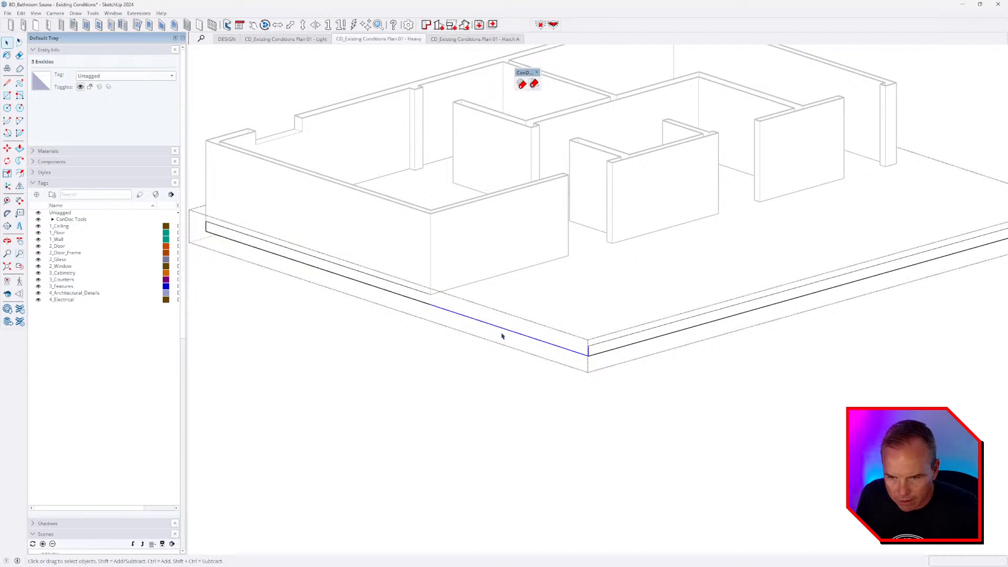
pyautogui.click(119, 76)
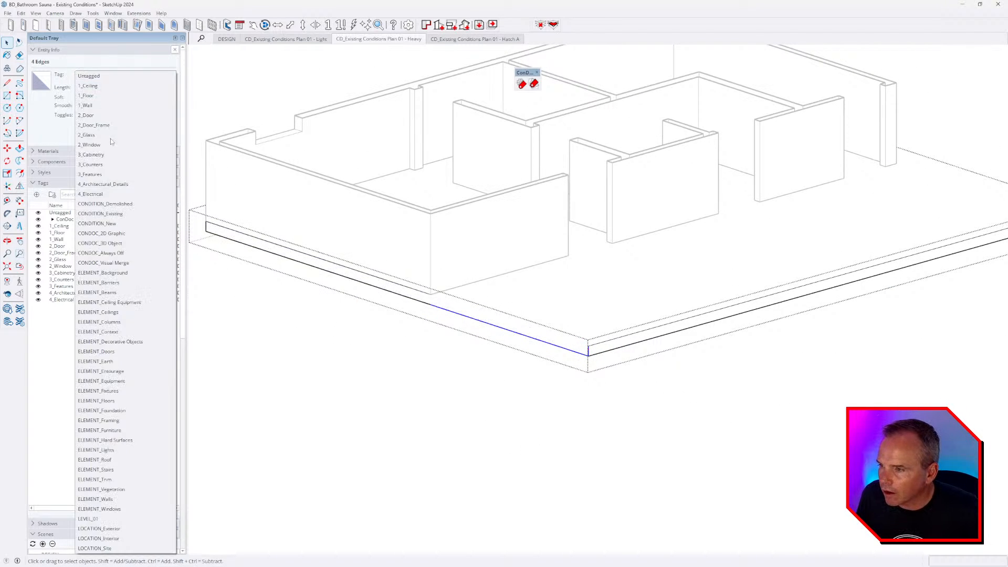
pyautogui.click(128, 263)
pyautogui.click(618, 407)
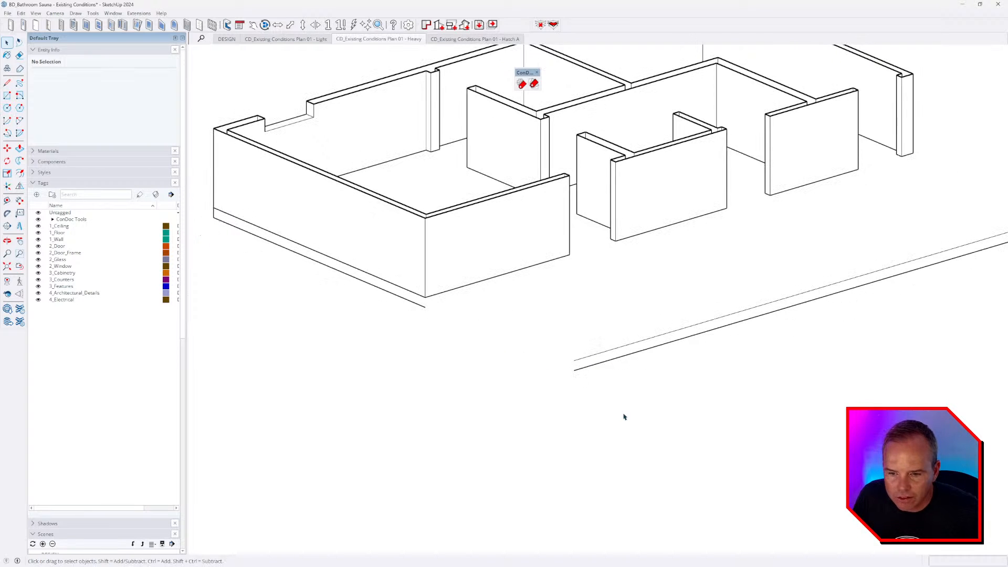
pyautogui.click(413, 42)
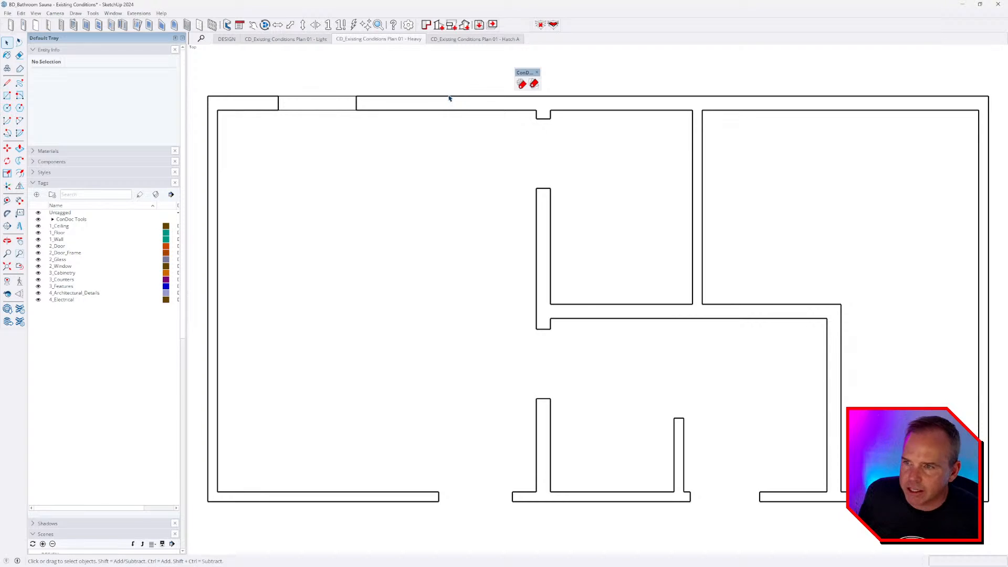
# - Reset the ConDoc tags to show all levels from the ConDoc Tags window
pyautogui.hotkey('alt', 'c')
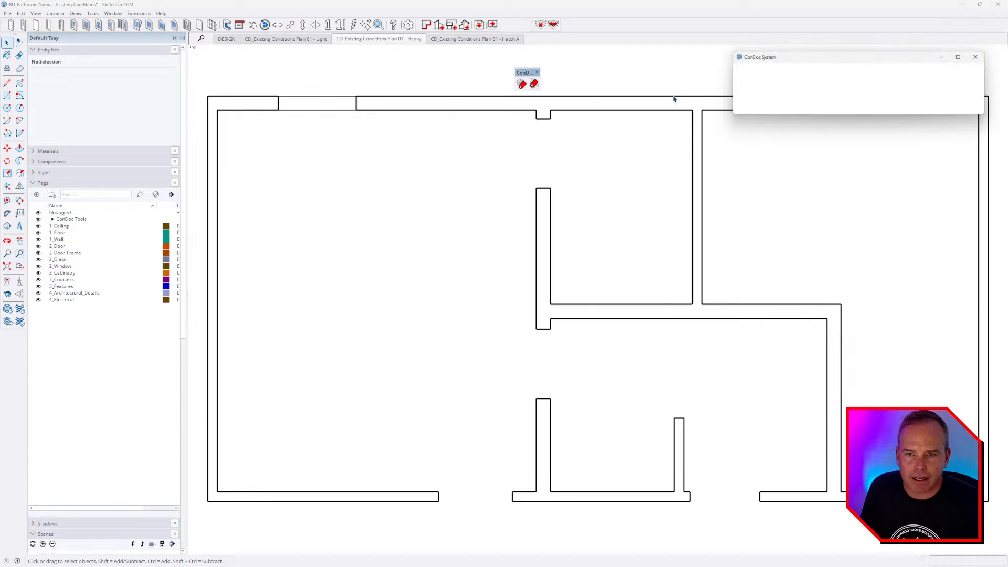
pyautogui.click(972, 107)
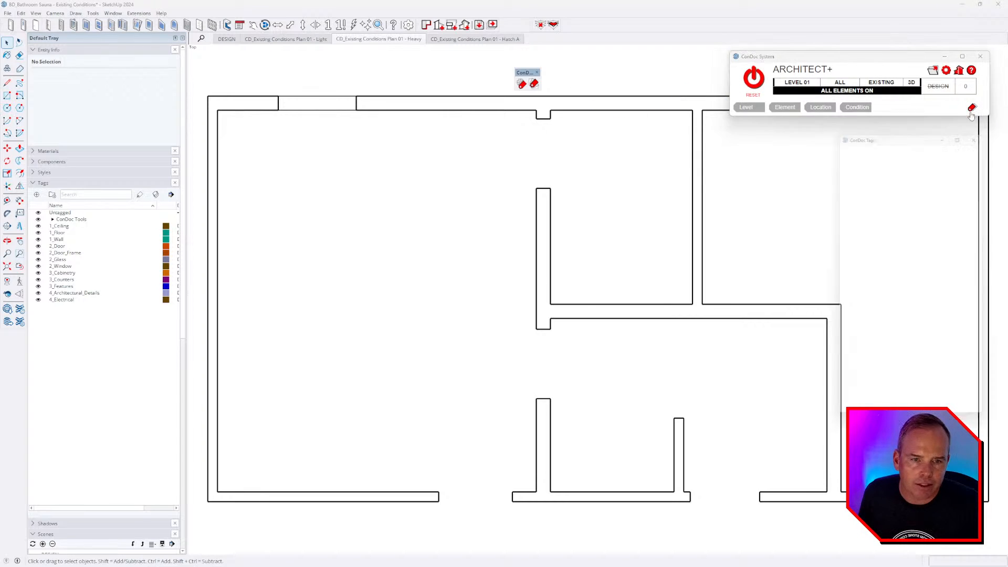
pyautogui.click(752, 79)
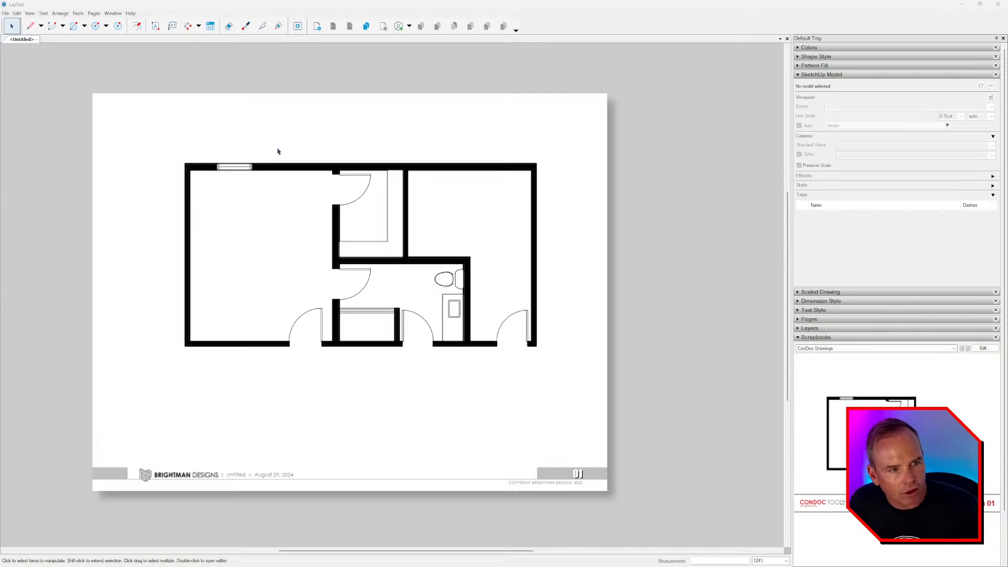
pyautogui.click(7, 14)
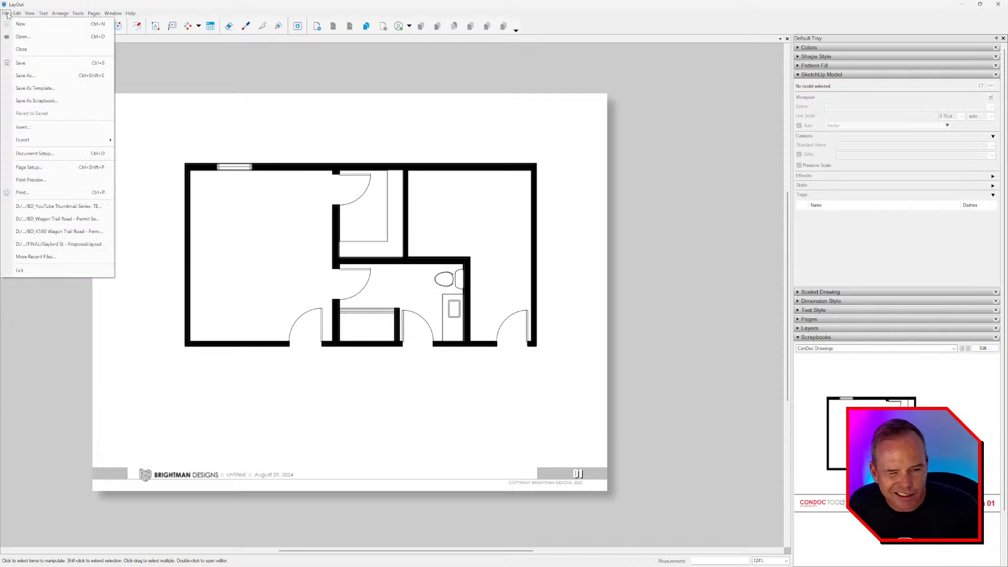
pyautogui.click(31, 255)
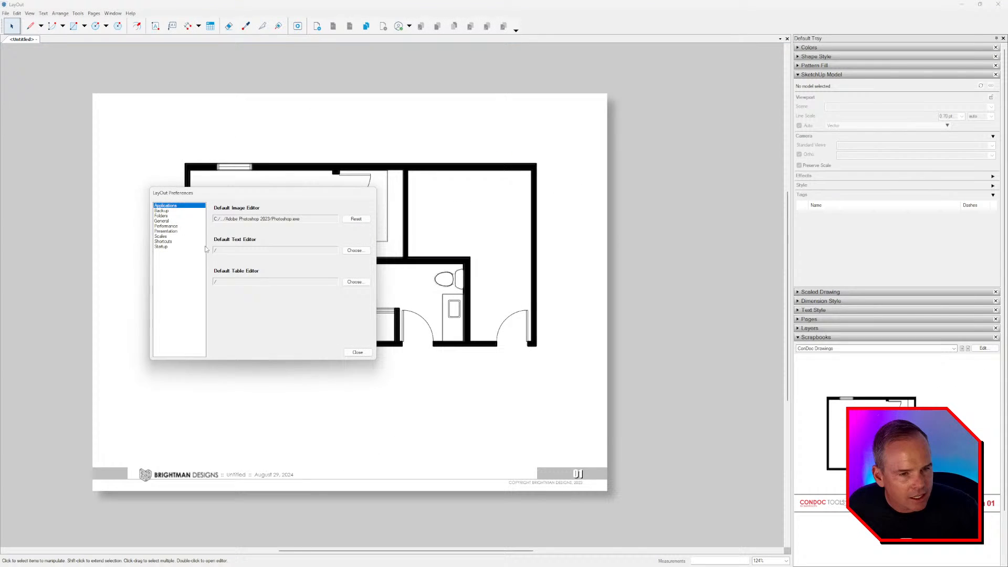
pyautogui.click(175, 221)
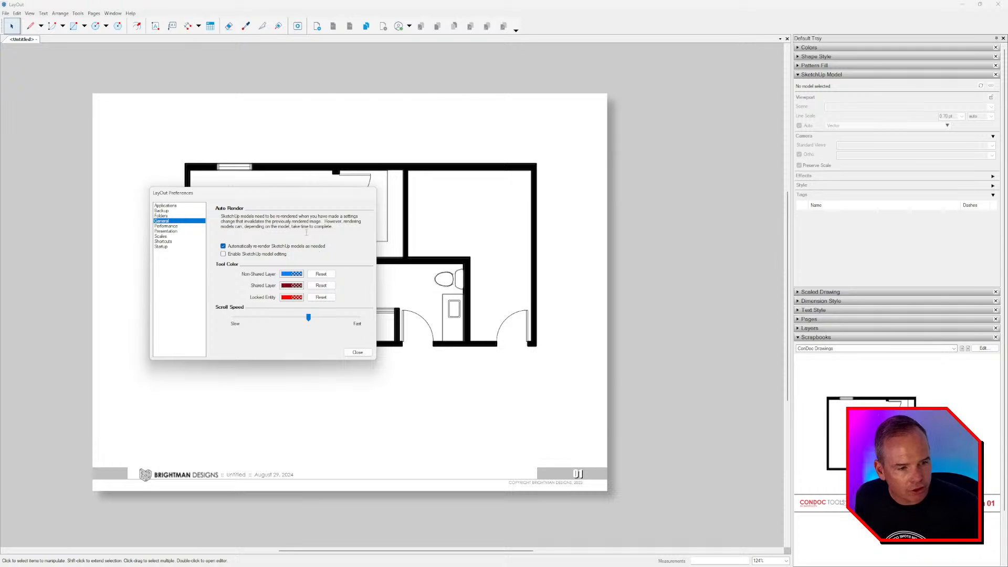
pyautogui.click(357, 352)
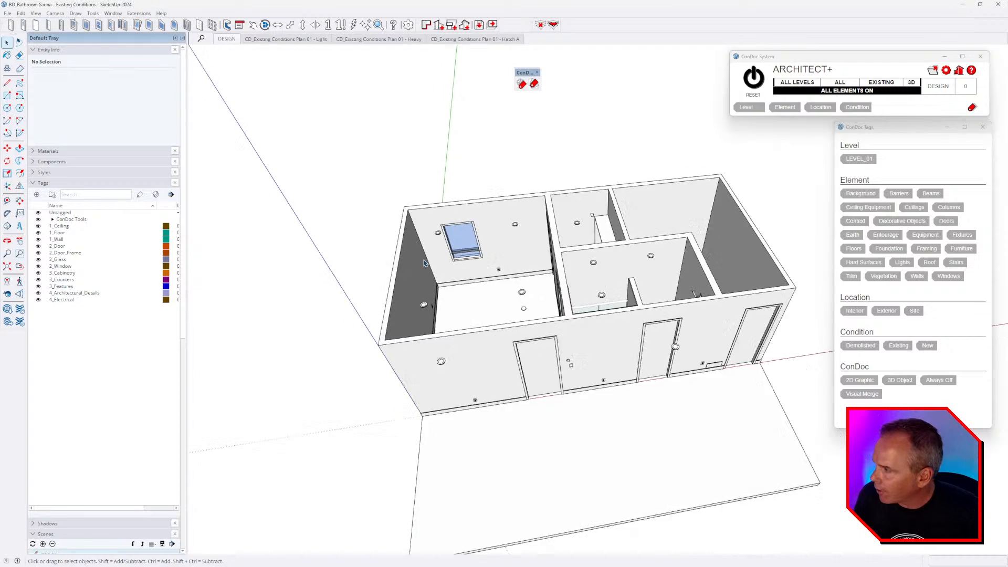
# - Orbit around the bathroom model to bring the walls and floor slab into view
pyautogui.moveTo(424, 263)
pyautogui.mouseDown(button='middle')
pyautogui.moveTo(479, 322)
pyautogui.moveTo(716, 337)
pyautogui.moveTo(420, 314)
pyautogui.mouseUp(button='middle')
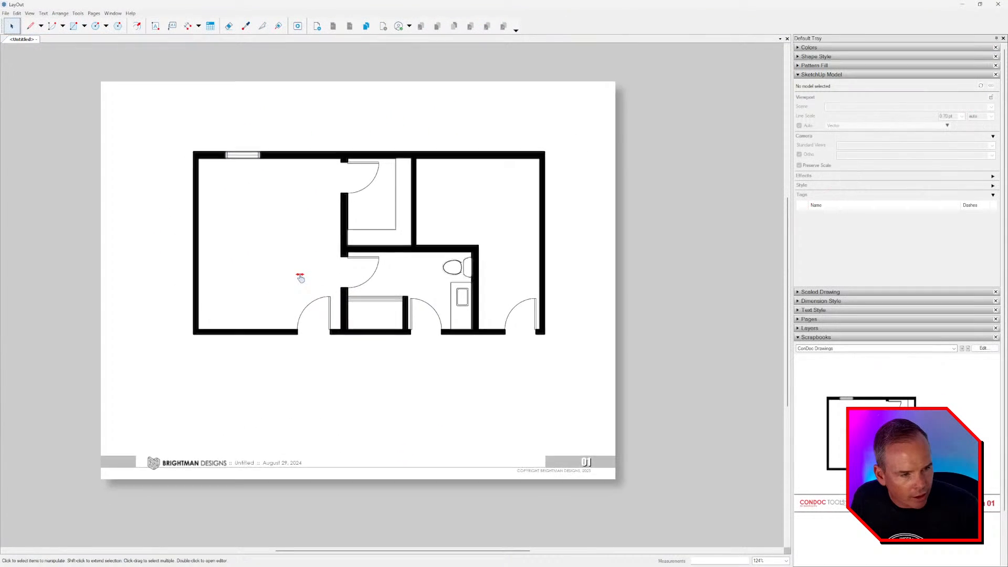
pyautogui.moveTo(300, 277); pyautogui.dragTo(307, 276, button='middle')
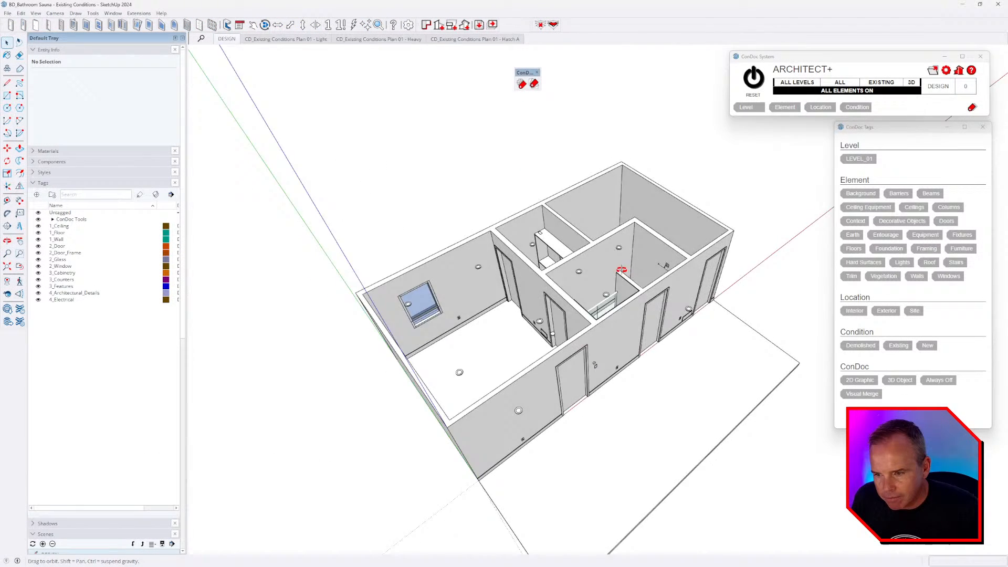
pyautogui.moveTo(451, 335)
pyautogui.mouseDown(button='middle')
pyautogui.moveTo(421, 322)
pyautogui.moveTo(448, 328)
pyautogui.mouseUp(button='middle')
pyautogui.scroll(2, 449, 328)
pyautogui.press('m')
pyautogui.press('Escape')
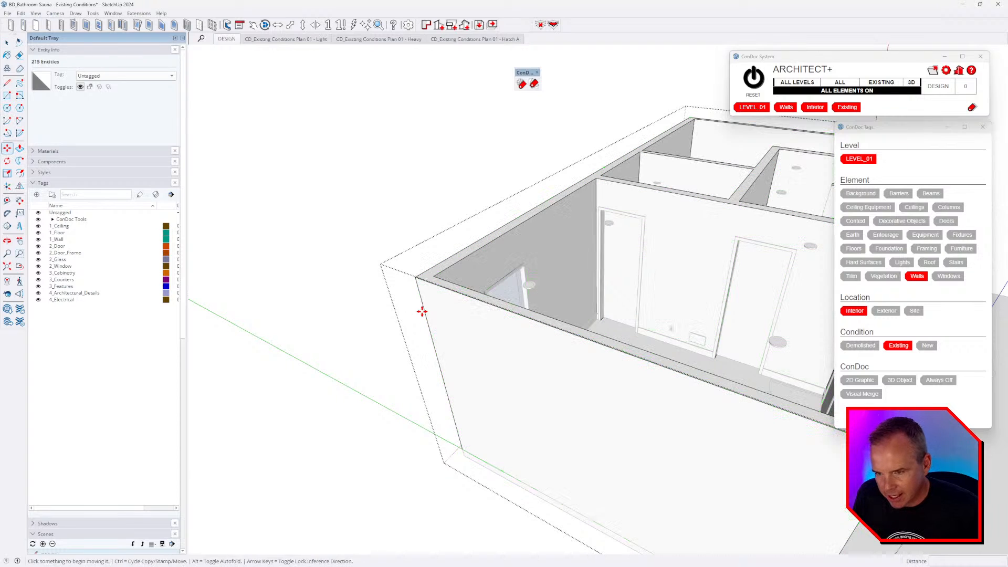
pyautogui.press('ctrl')
pyautogui.click(424, 311)
pyautogui.press('p')
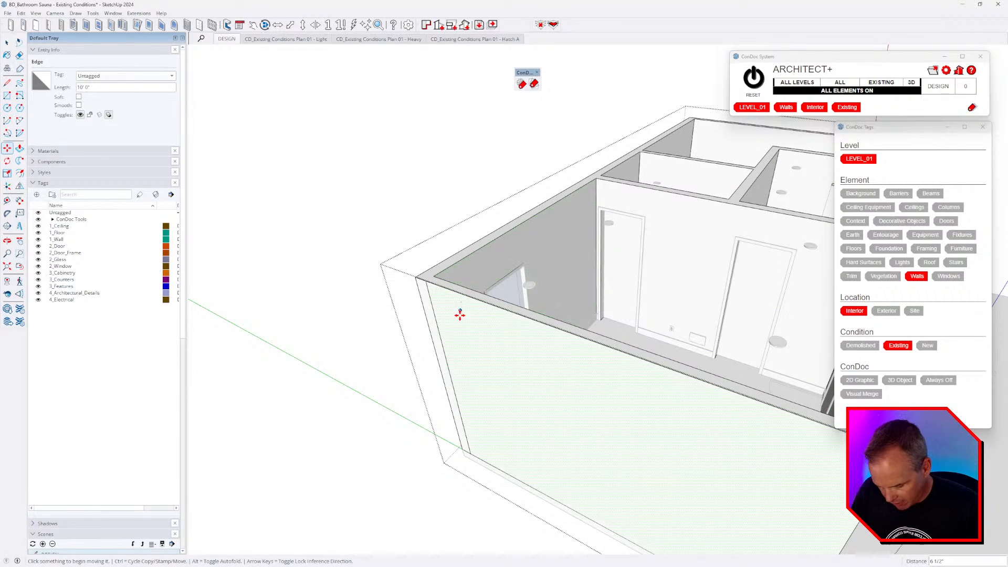
pyautogui.moveTo(461, 313); pyautogui.dragTo(477, 349, button='middle')
# - Push/pull the floor slab's side face outward past the walls, then close the slab group
pyautogui.press('space')
pyautogui.doubleClick(574, 411)
pyautogui.hotkey('ctrl', 'a')
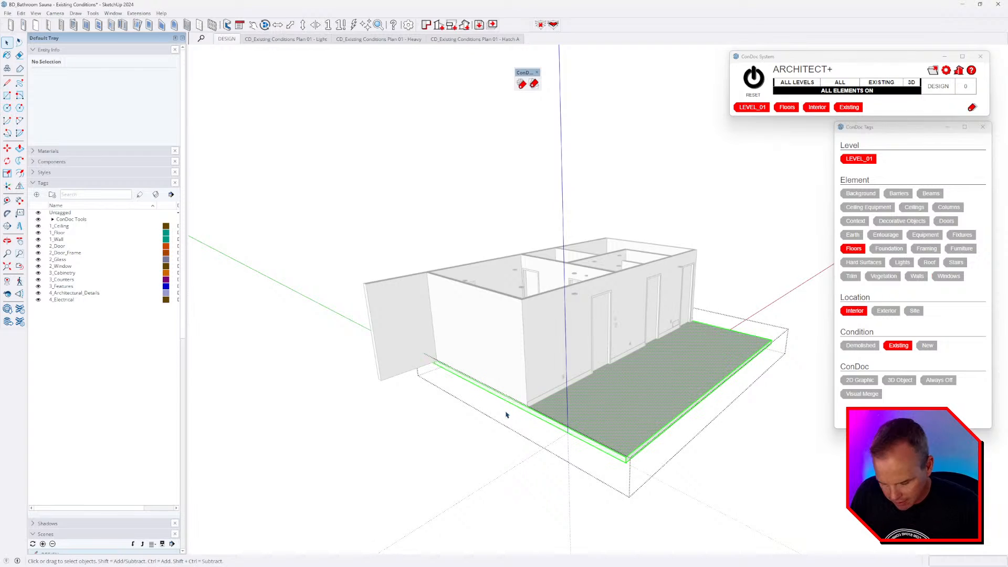
pyautogui.scroll(3, 594, 446)
pyautogui.moveTo(594, 446); pyautogui.dragTo(544, 428, button='middle')
pyautogui.press('p')
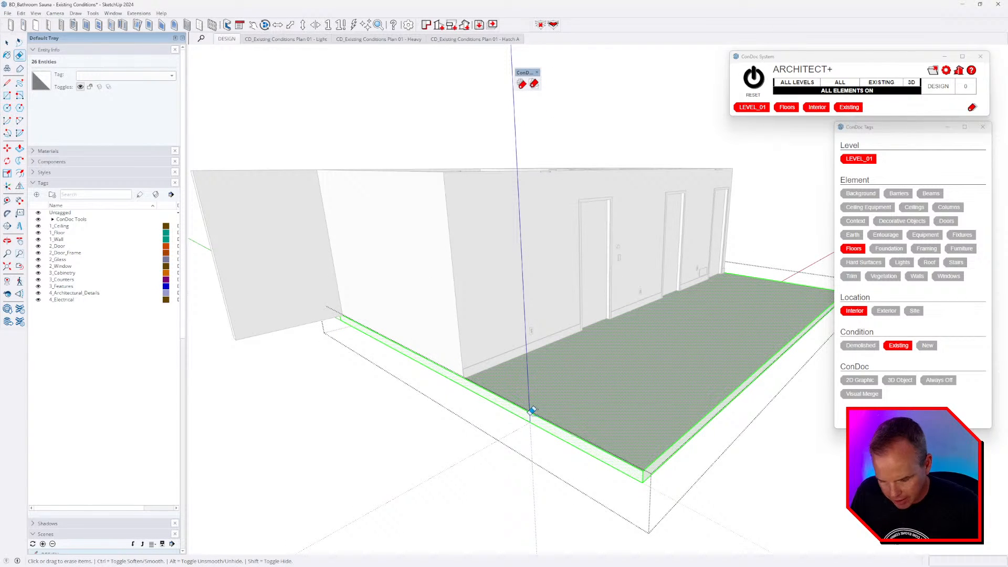
pyautogui.click(222, 298)
pyautogui.scroll(-3, 551, 284)
pyautogui.moveTo(561, 276); pyautogui.dragTo(514, 307, button='middle')
pyautogui.press('space')
pyautogui.press('Escape')
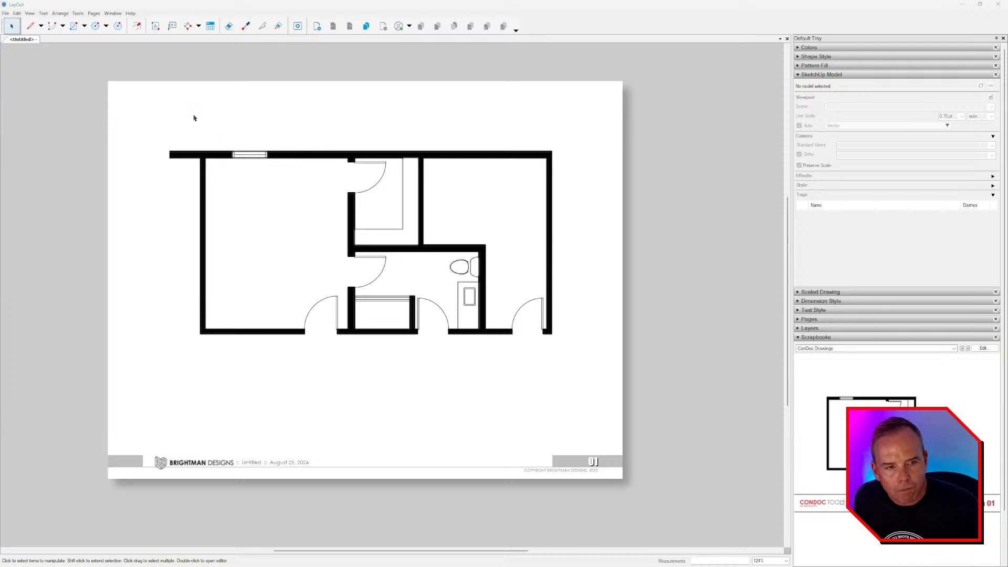
pyautogui.moveTo(241, 221); pyautogui.dragTo(235, 226, button='middle')
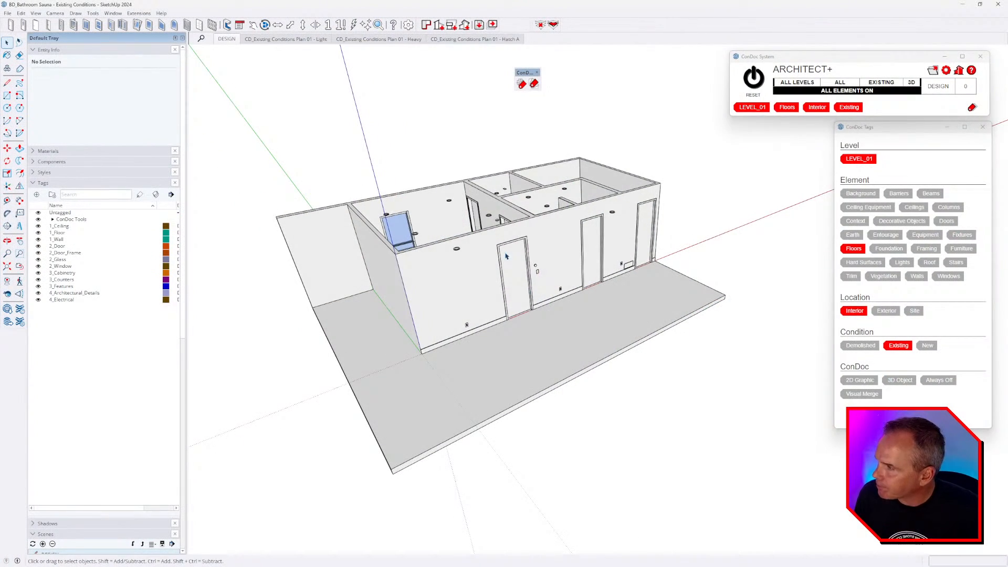
pyautogui.moveTo(506, 255); pyautogui.dragTo(546, 277, button='middle')
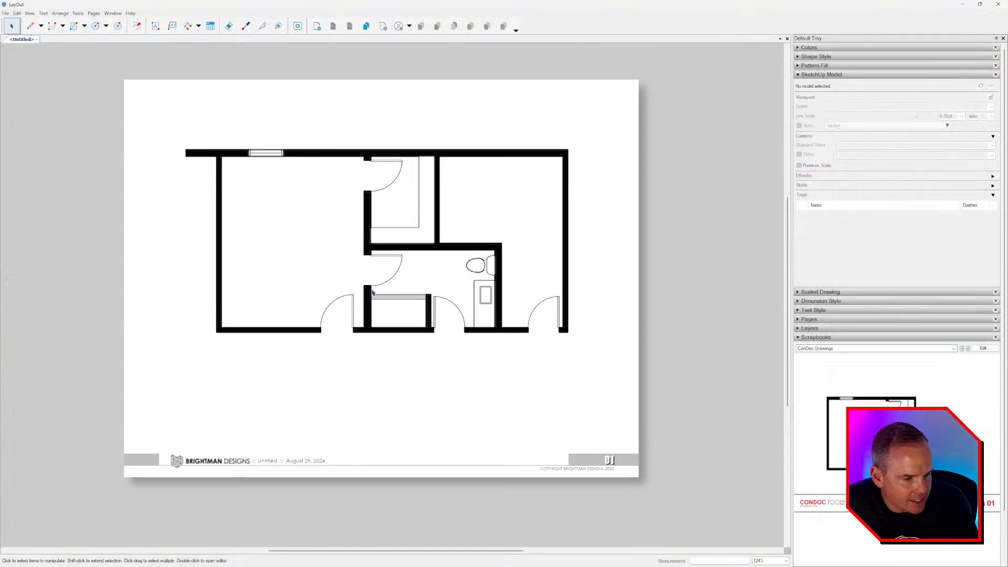
pyautogui.click(820, 74)
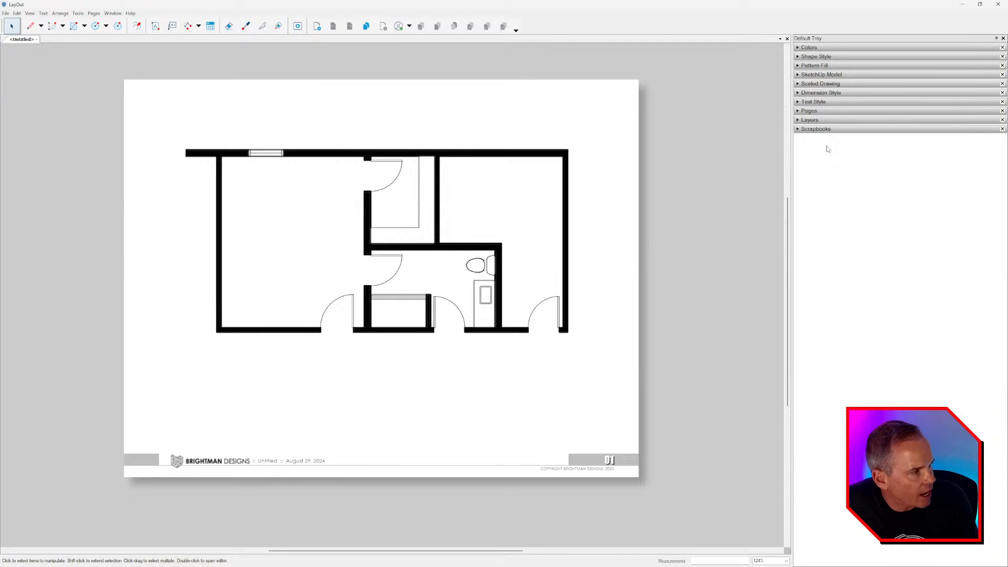
pyautogui.click(829, 140)
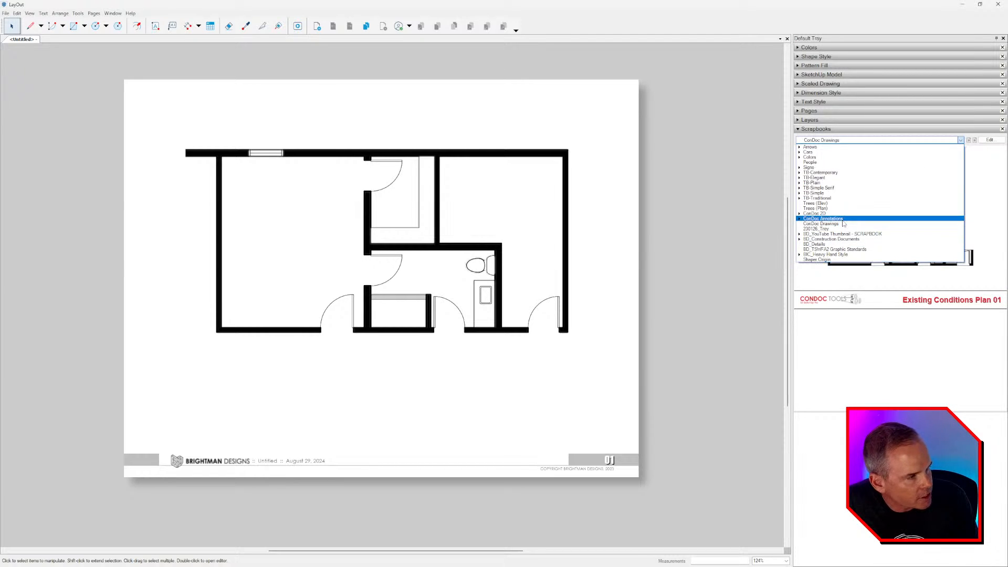
pyautogui.click(842, 219)
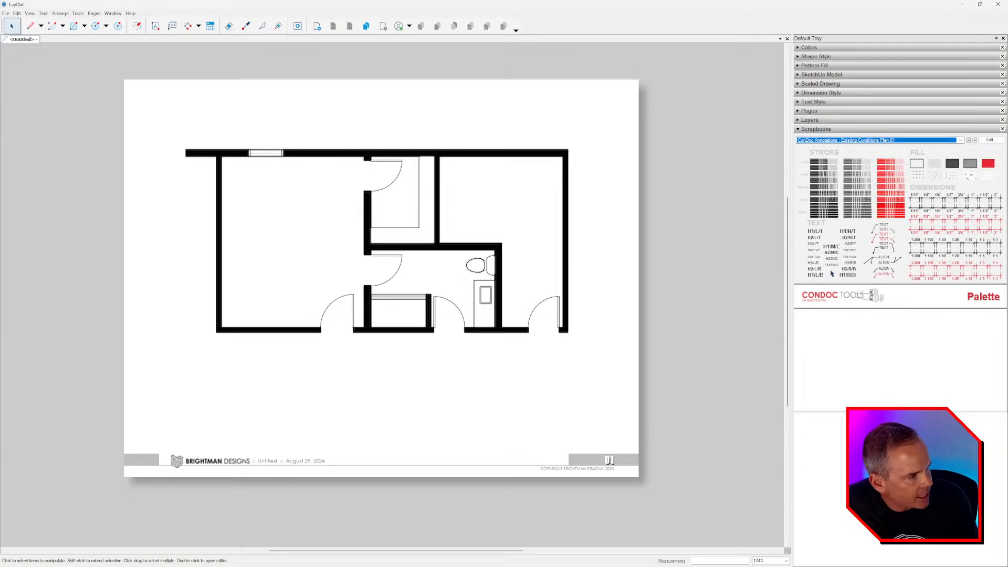
pyautogui.click(974, 140)
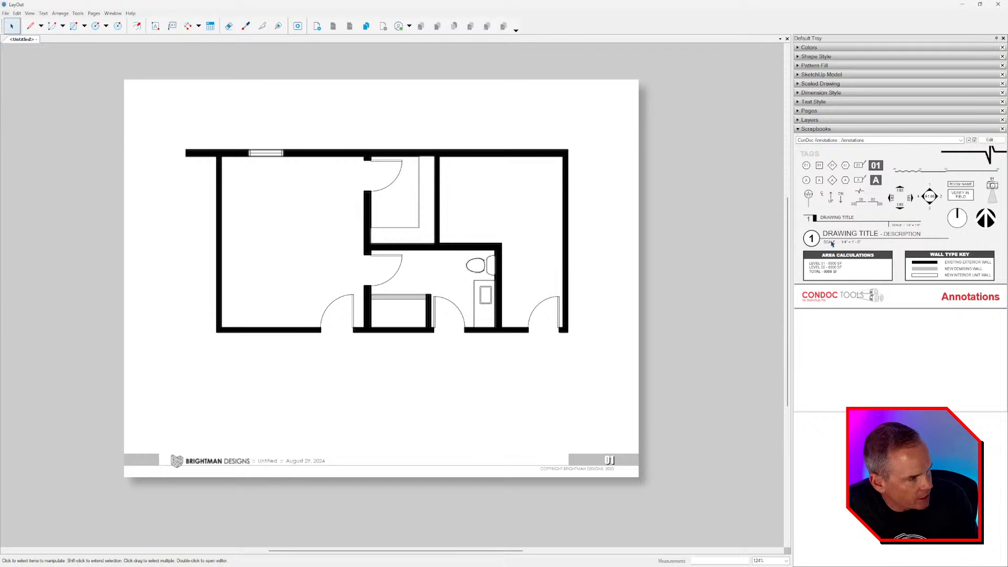
pyautogui.click(829, 218)
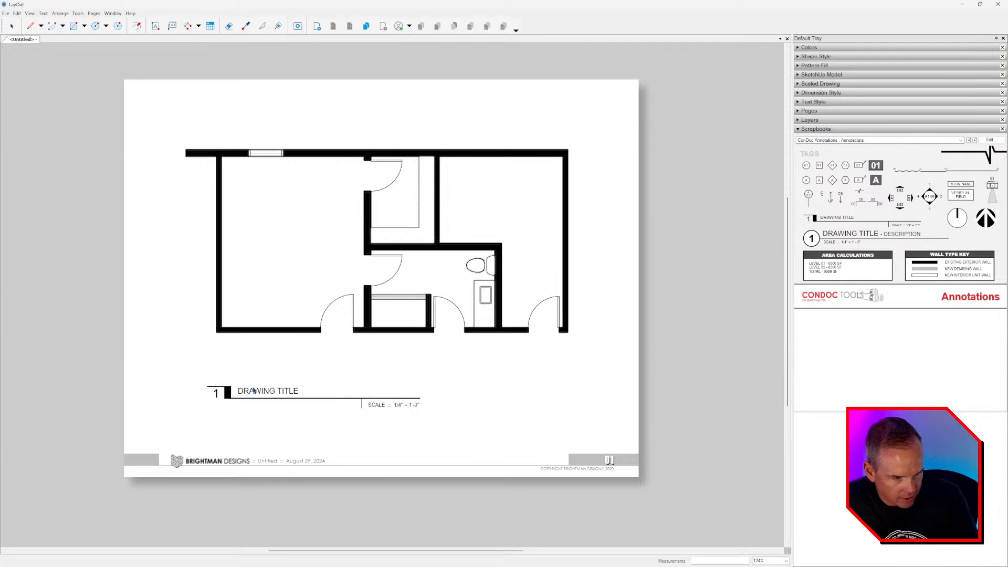
pyautogui.click(250, 385)
pyautogui.scroll(3, 251, 386)
pyautogui.doubleClick(269, 387)
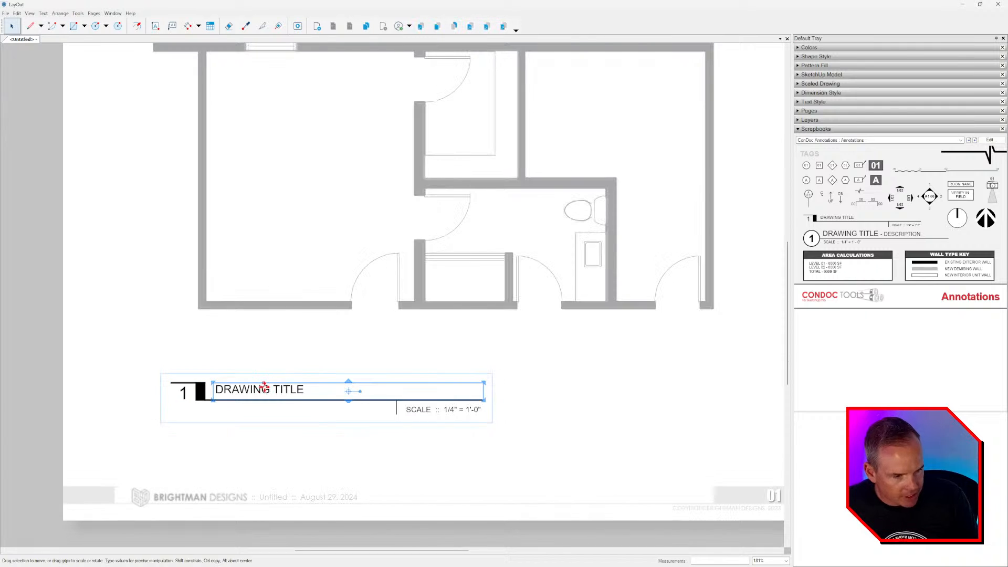
pyautogui.doubleClick(268, 387)
pyautogui.write('EX')
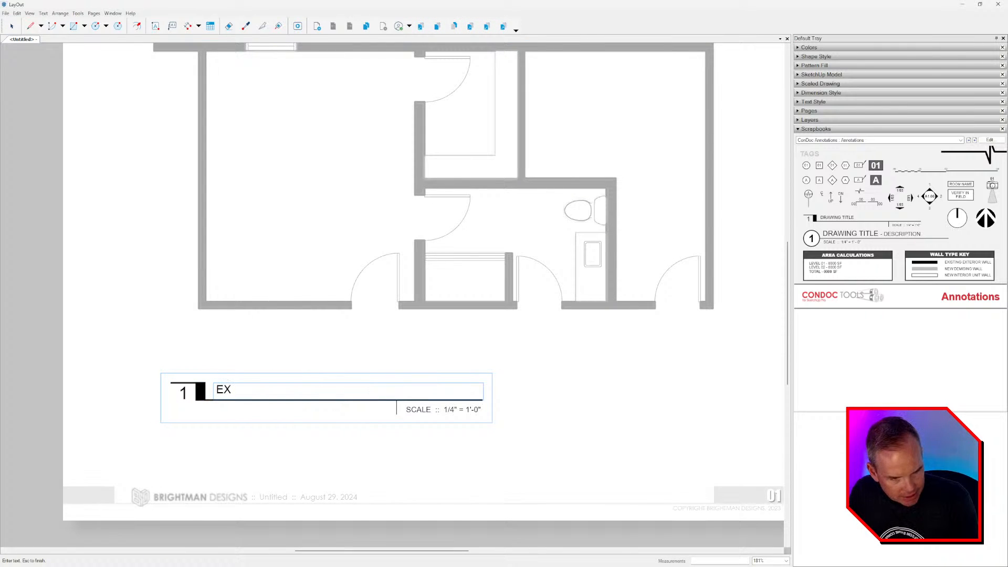
pyautogui.write('ISTING CON')
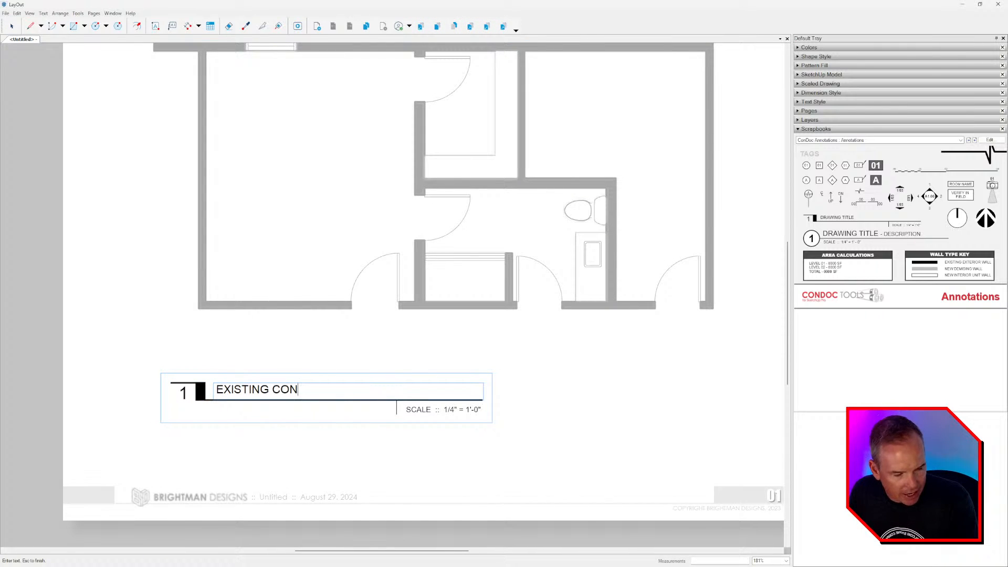
pyautogui.hotkey('ctrl', 'a')
pyautogui.press('BackSpace')
pyautogui.write('PLAN')
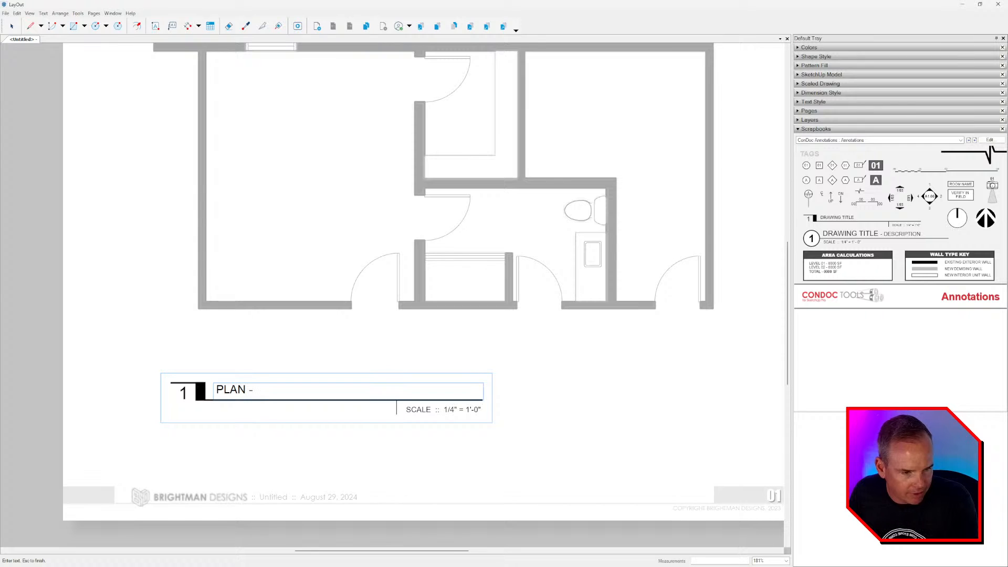
pyautogui.write(' - EXIST')
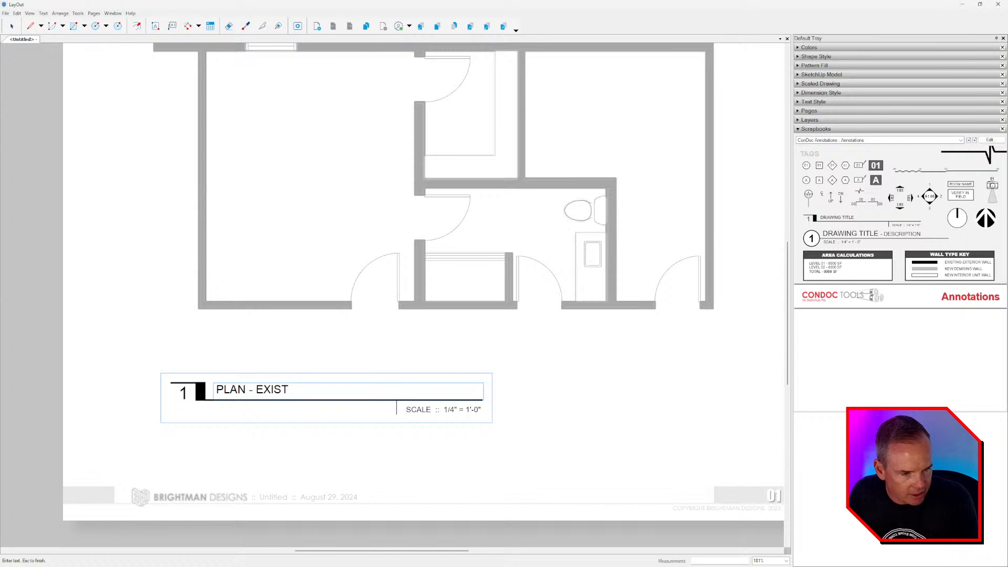
pyautogui.write('ING')
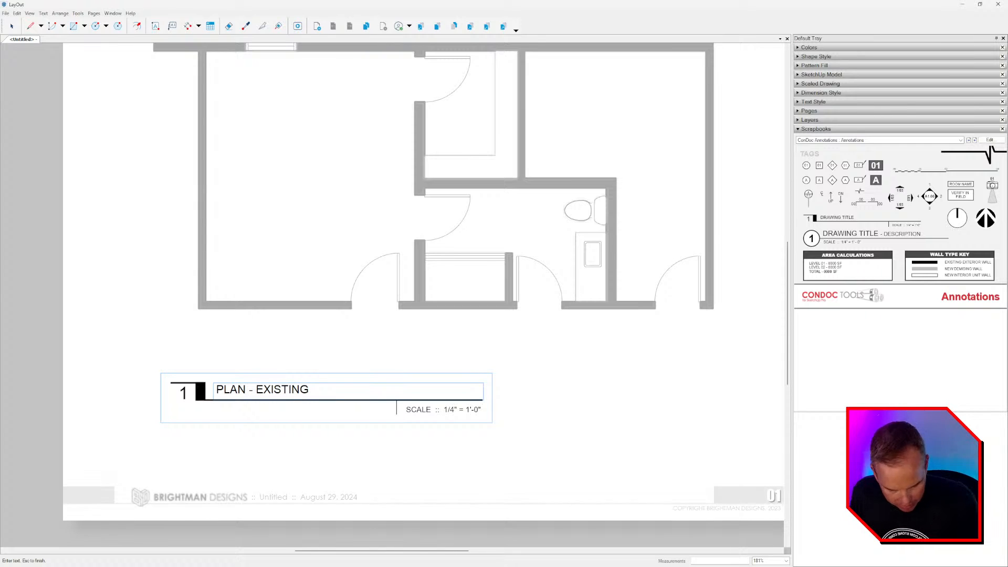
pyautogui.hotkey('ctrl', 'shift', 'Left')
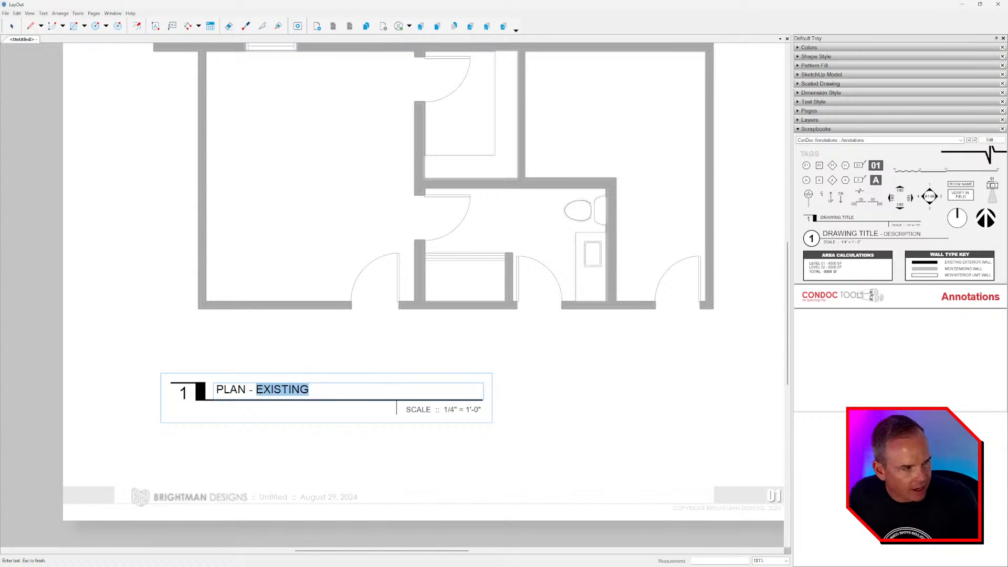
pyautogui.click(822, 103)
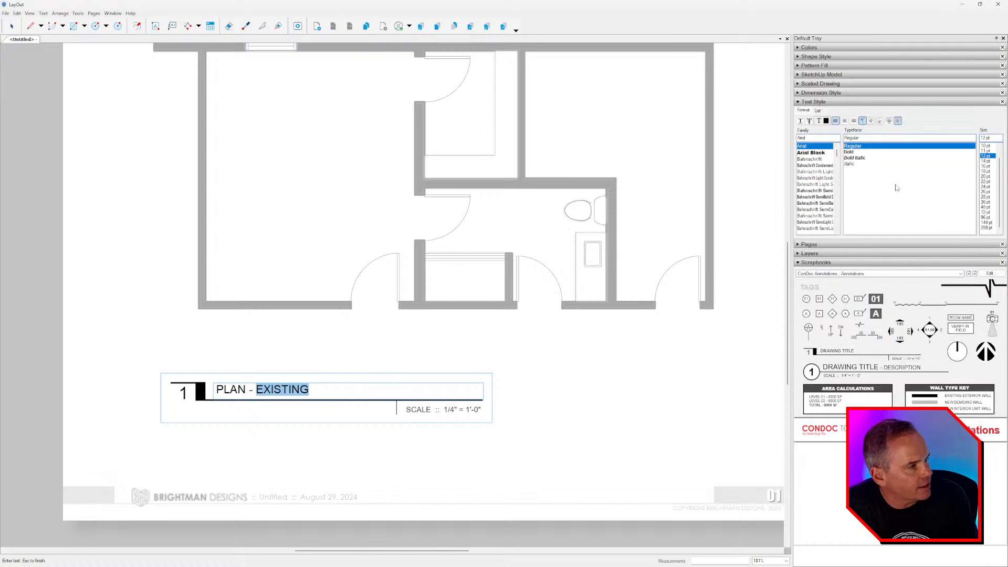
pyautogui.click(986, 146)
pyautogui.click(238, 392)
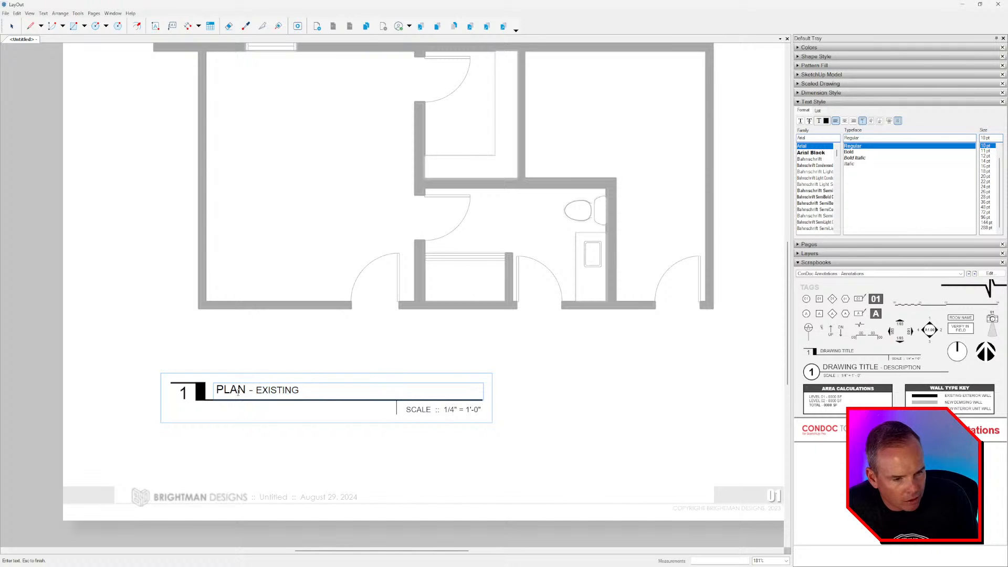
pyautogui.doubleClick(231, 390)
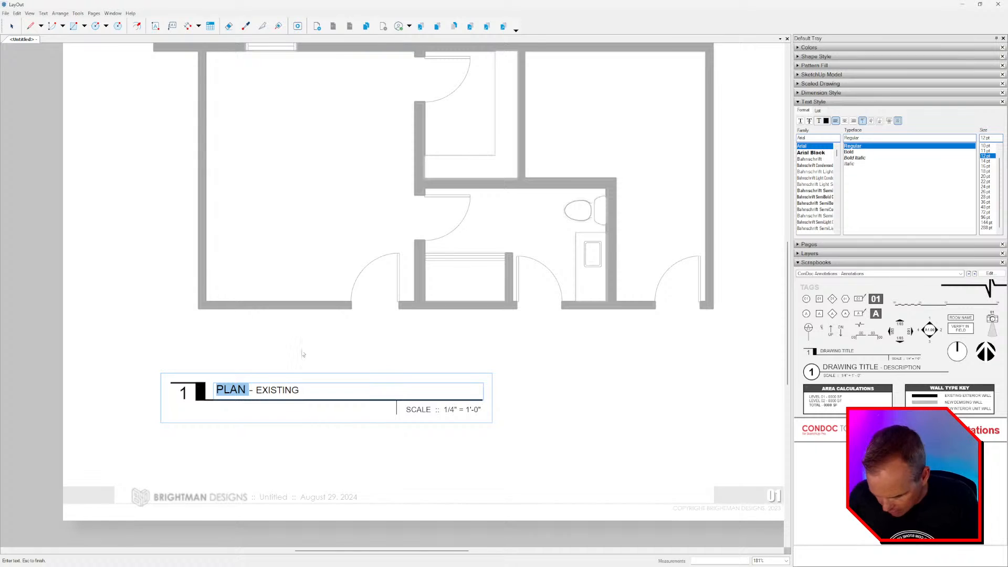
pyautogui.hotkey('ctrl', 'b')
pyautogui.press('Escape')
pyautogui.scroll(-3, 303, 353)
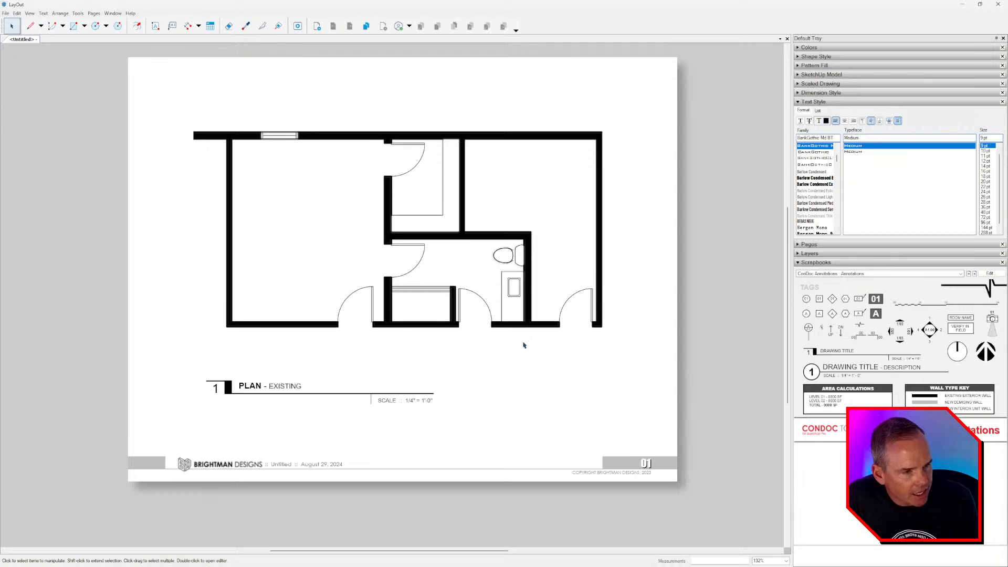
pyautogui.scroll(3, 495, 310)
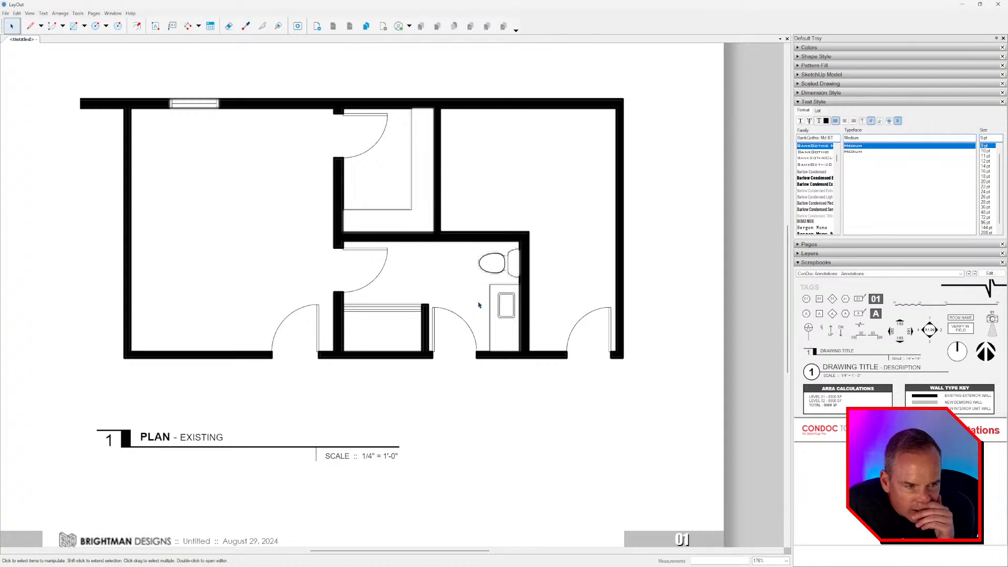
pyautogui.scroll(-2, 519, 265)
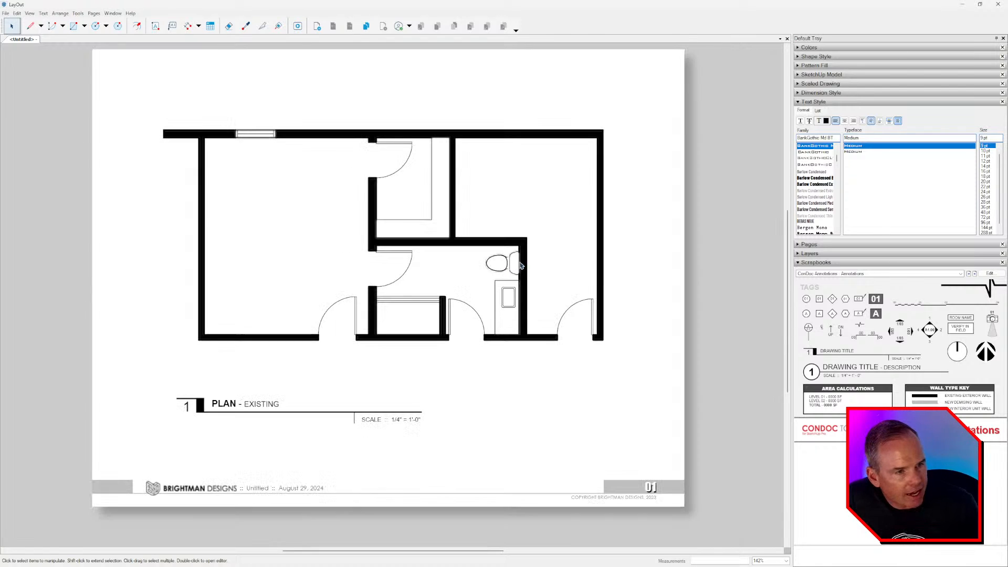
# - Name the PDF export 'BD_Bathroom Sauna - Existing Conditions' in the PROJECT FILES folder
pyautogui.click(5, 13)
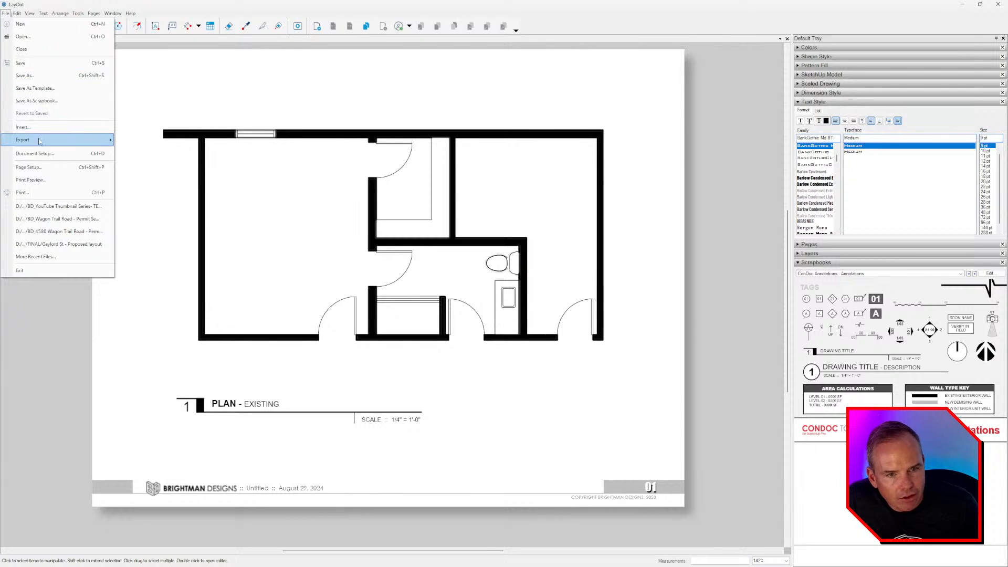
pyautogui.moveTo(26, 139)
pyautogui.click(135, 154)
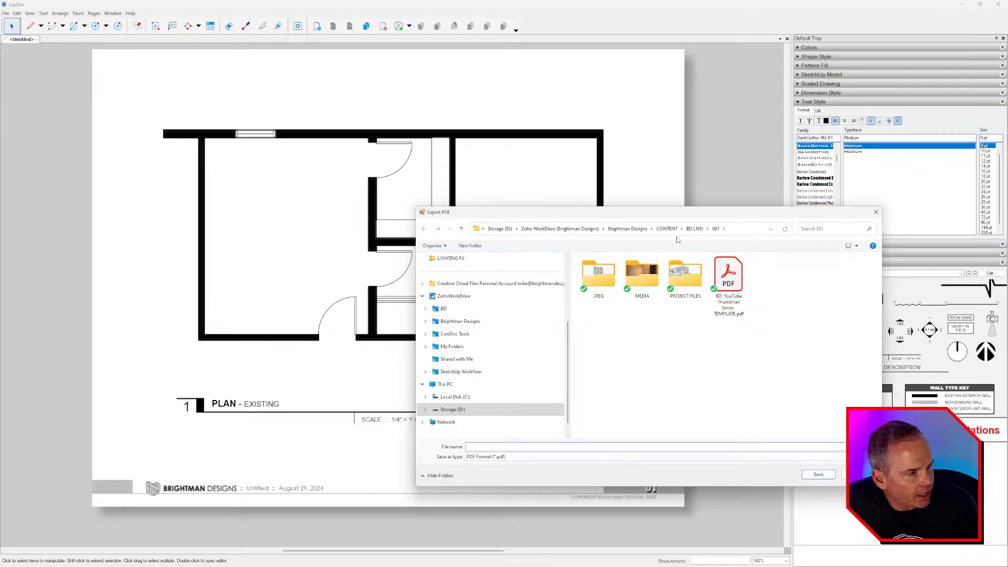
pyautogui.doubleClick(685, 273)
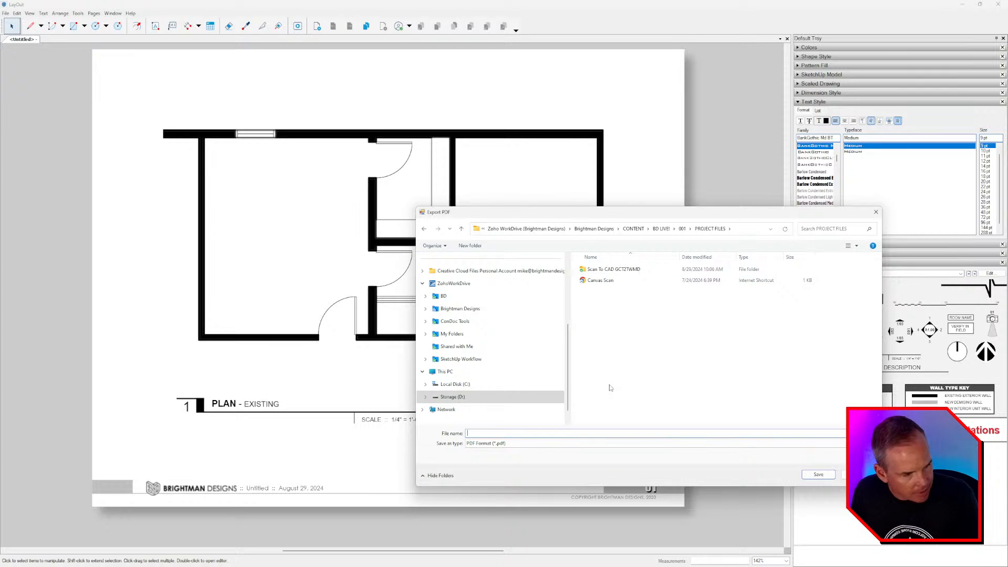
pyautogui.write('bD')
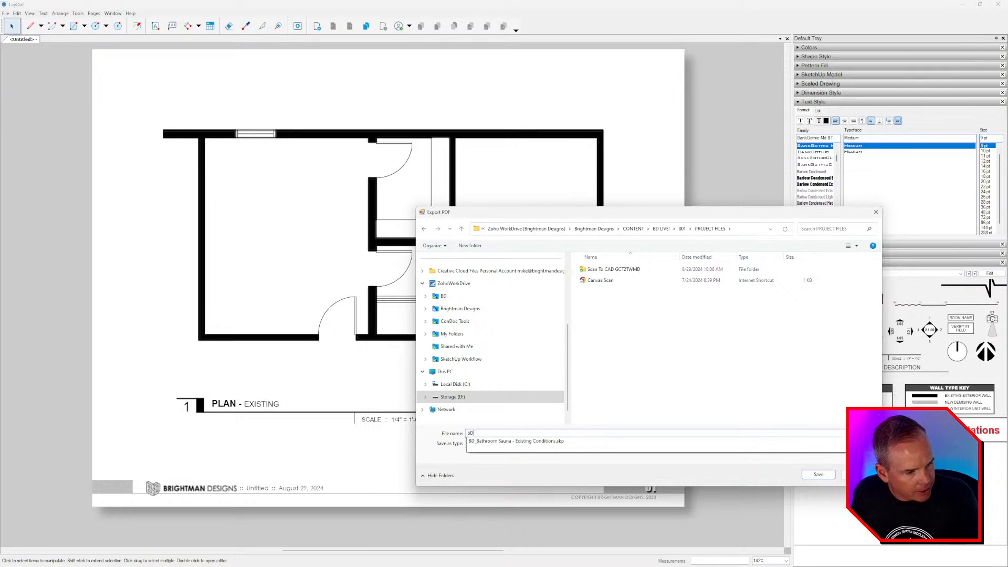
pyautogui.click(544, 442)
pyautogui.click(594, 431)
pyautogui.press('BackSpace')
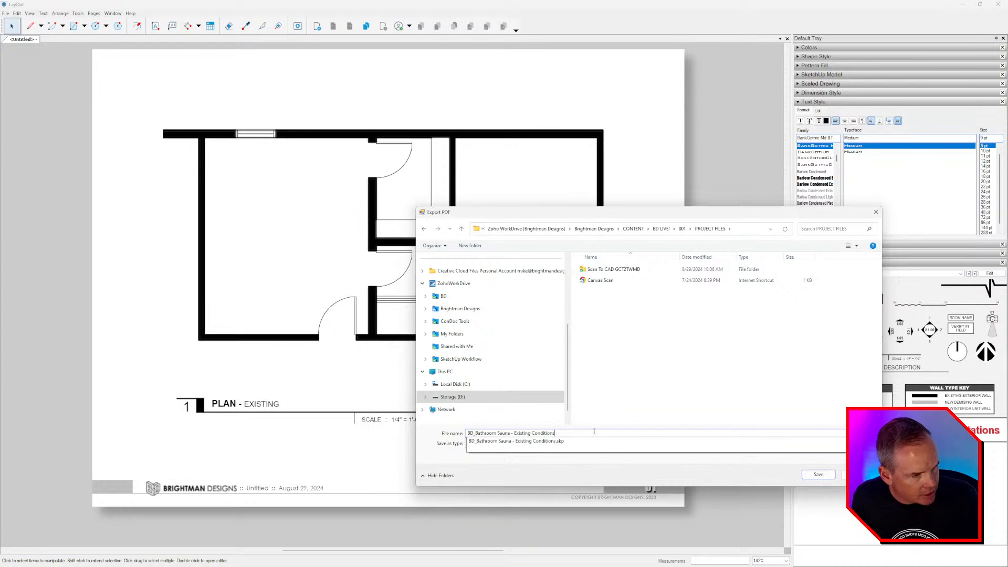
pyautogui.press('Return')
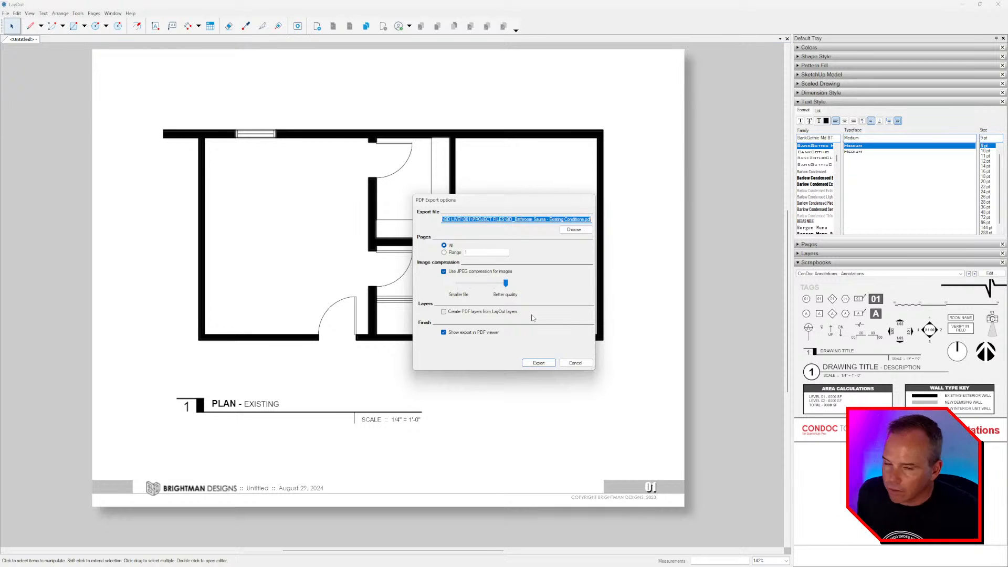
# - Export the PDF and maximize the Acrobat Reader window showing it
pyautogui.click(535, 361)
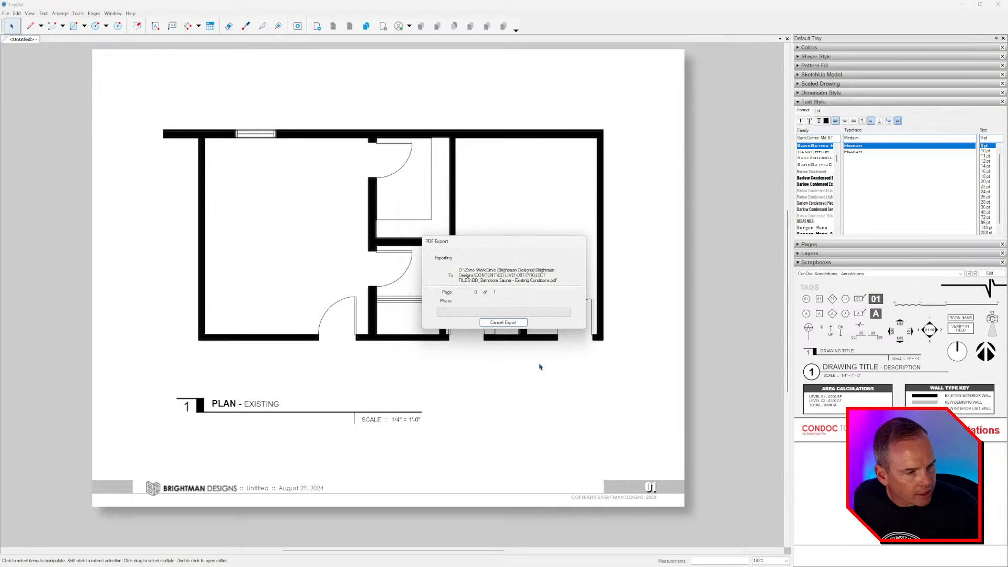
pyautogui.moveTo(359, 68); pyautogui.dragTo(353, 81)
pyautogui.doubleClick(353, 81)
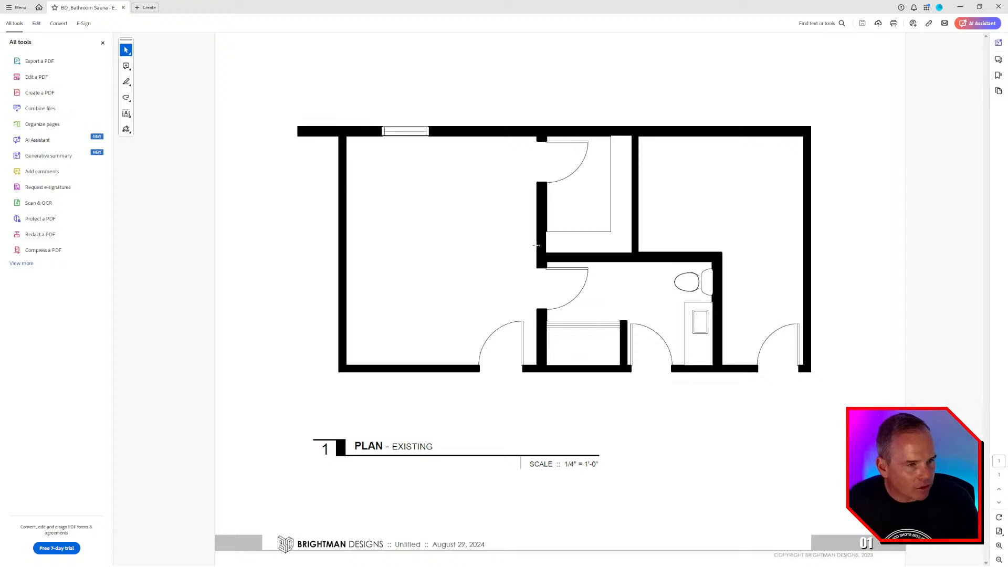
# - Close the exported bathroom plan PDF and quit Acrobat Reader, returning to LayOut
pyautogui.click(123, 7)
pyautogui.doubleClick(111, 12)
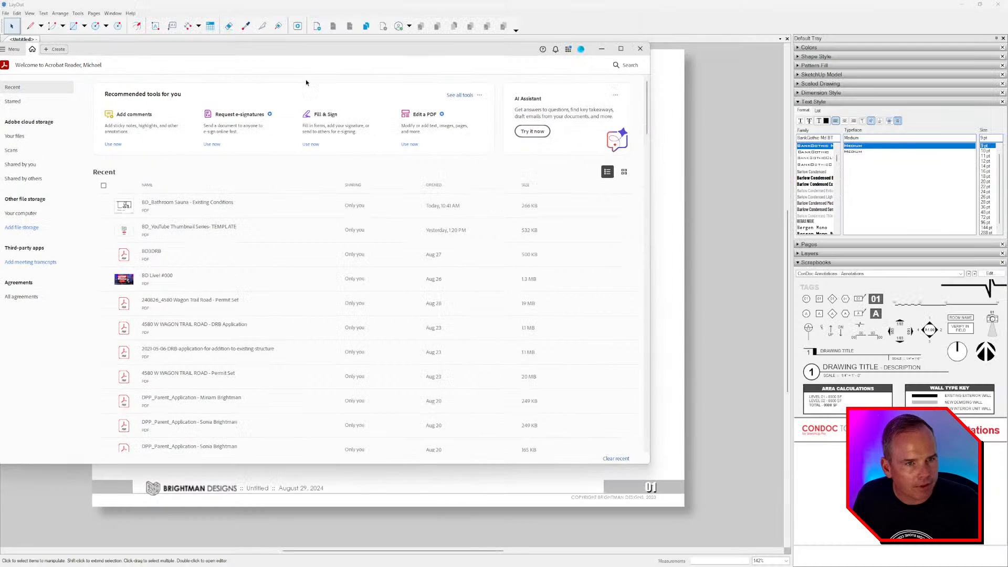
pyautogui.click(644, 49)
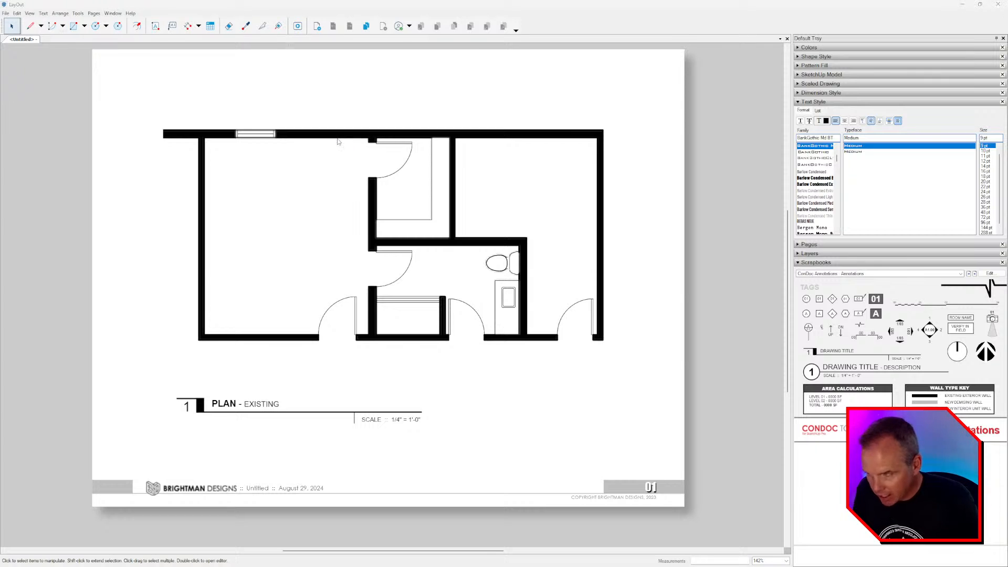
pyautogui.hotkey('ctrl', 'o')
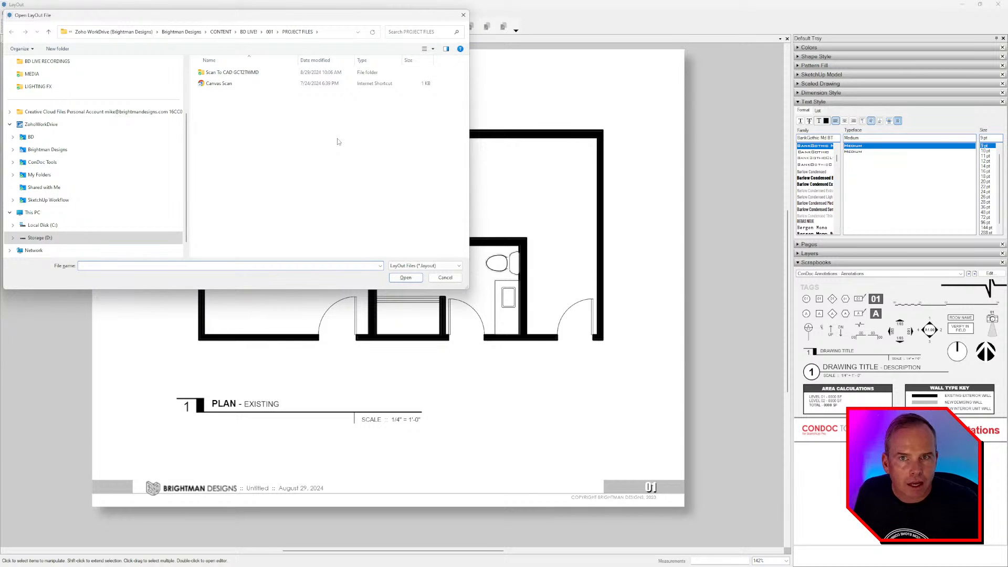
pyautogui.click(269, 32)
pyautogui.doubleClick(308, 93)
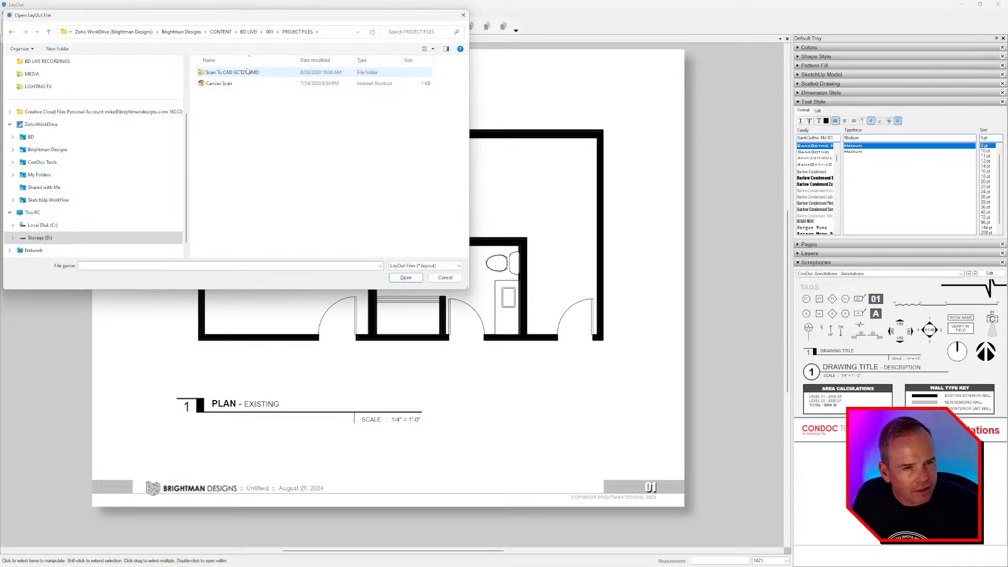
pyautogui.click(269, 32)
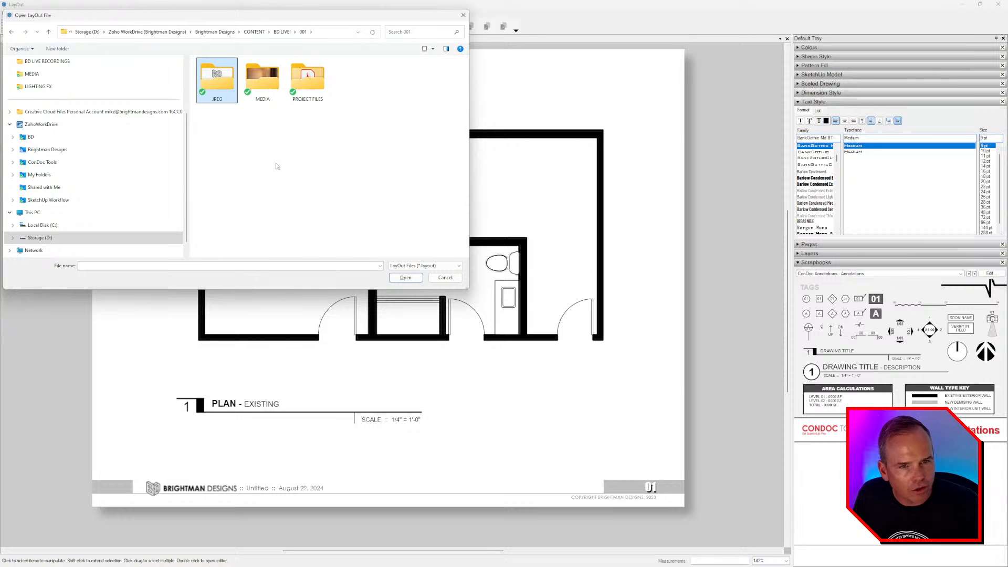
pyautogui.scroll(2, 107, 157)
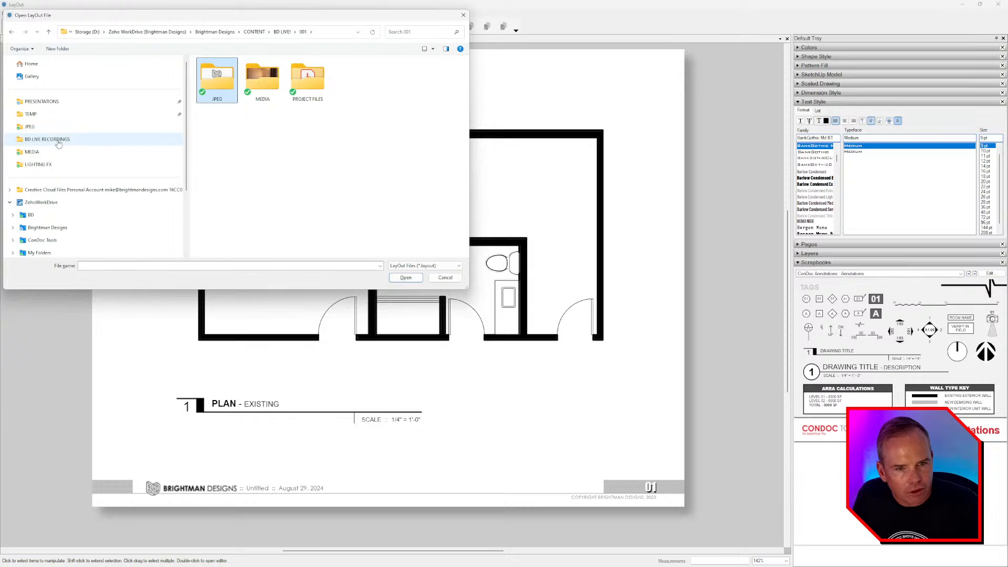
pyautogui.click(52, 227)
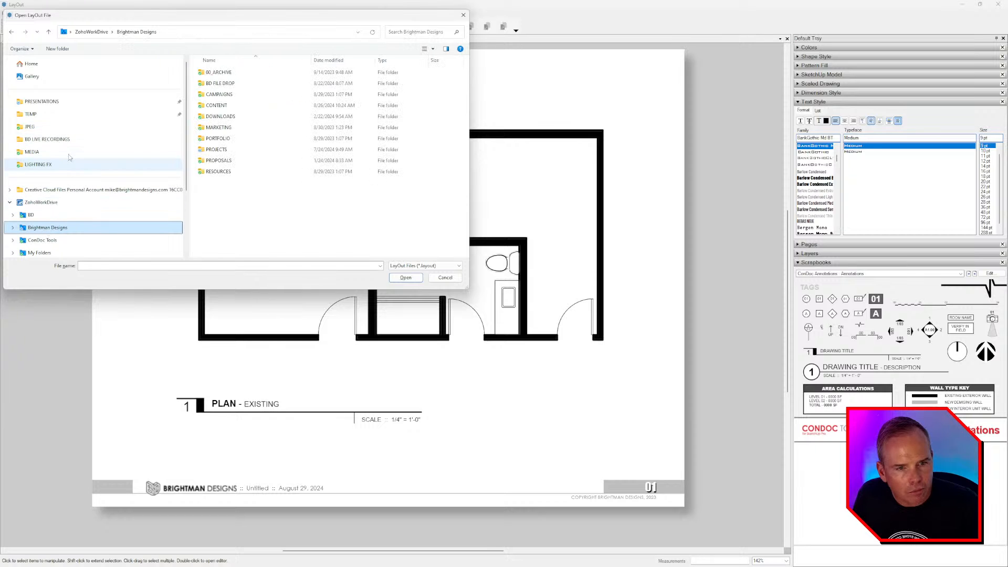
pyautogui.doubleClick(219, 149)
pyautogui.doubleClick(232, 106)
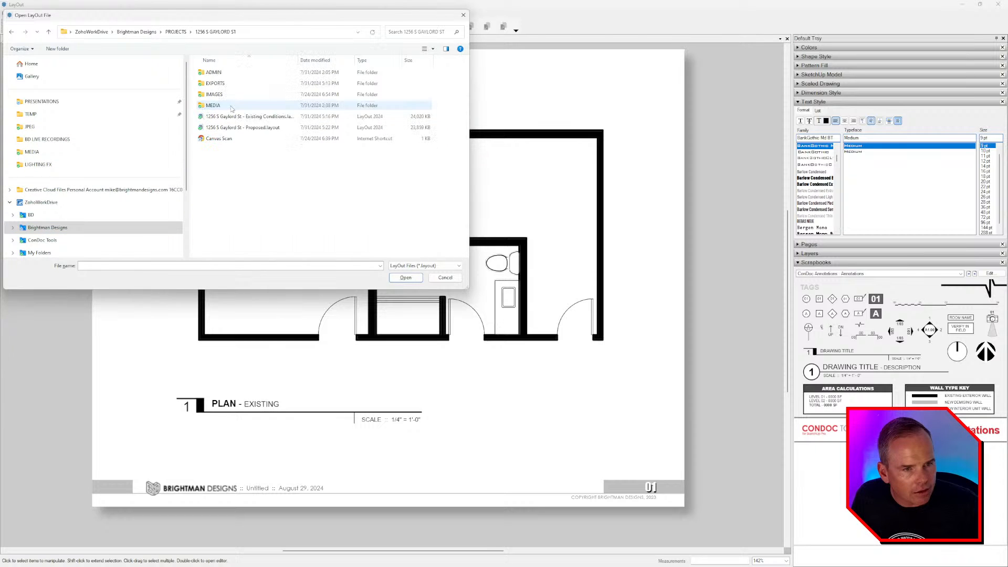
pyautogui.click(266, 128)
pyautogui.doubleClick(266, 128)
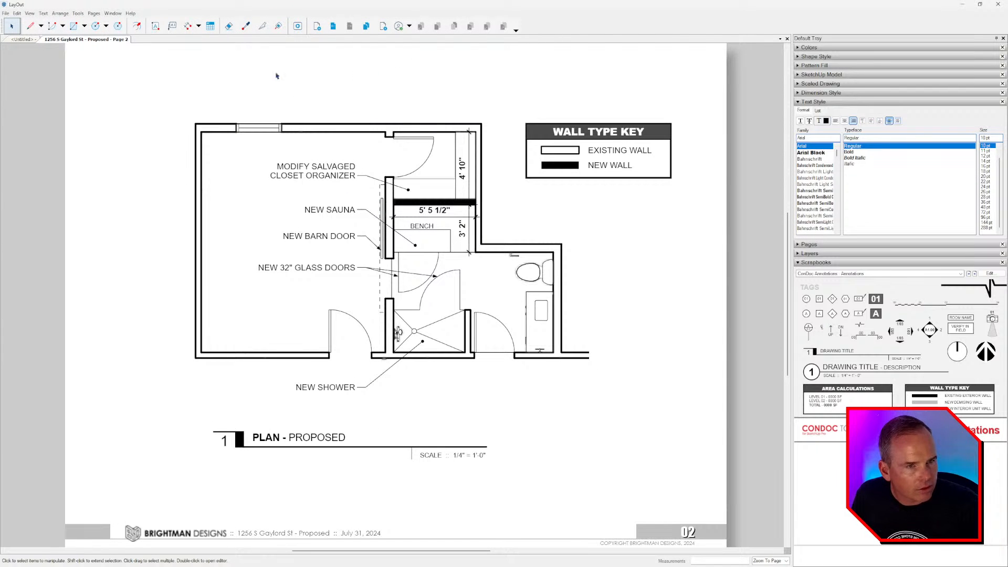
pyautogui.click(786, 39)
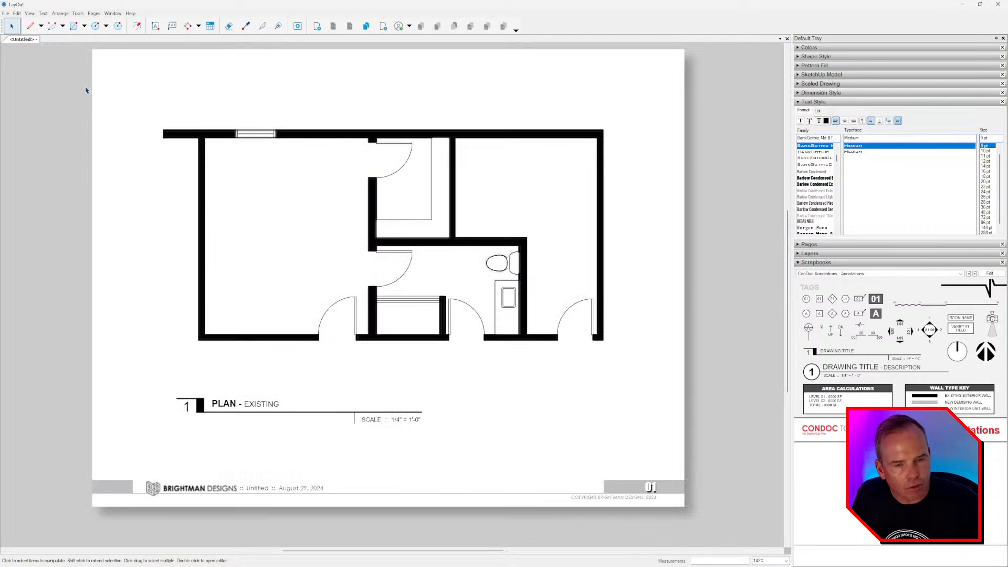
# - Open Gaylord St - Proposed.layout from CONTENT > BD LIVE! > BATHROOM SAUNA EXPANSION > FINAL
pyautogui.hotkey('ctrl', 'o')
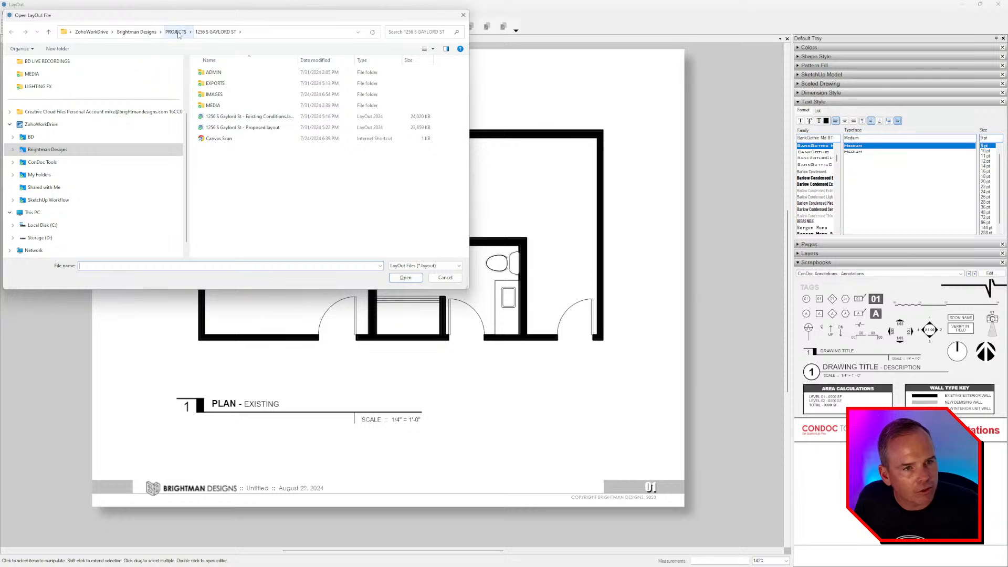
pyautogui.click(176, 32)
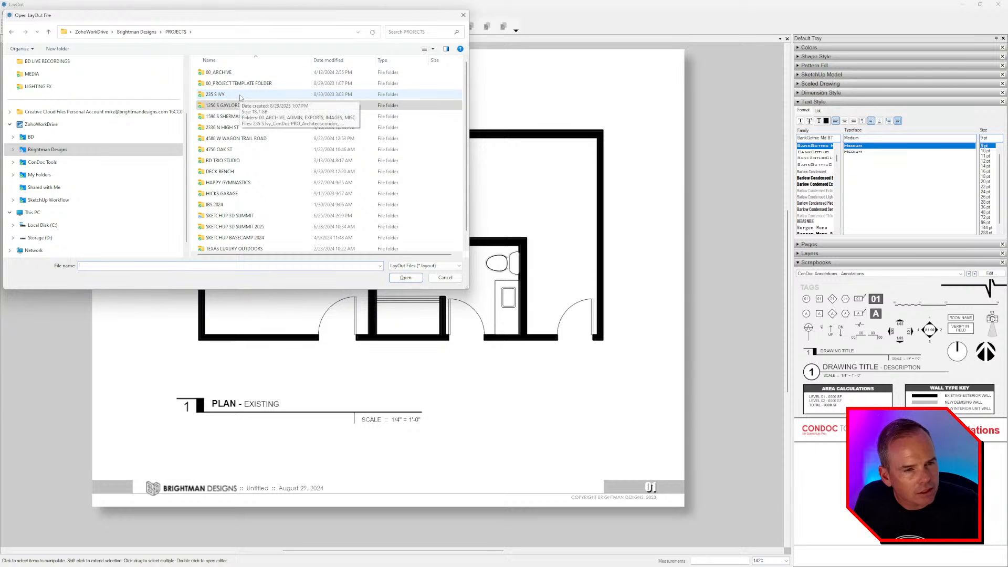
pyautogui.click(48, 150)
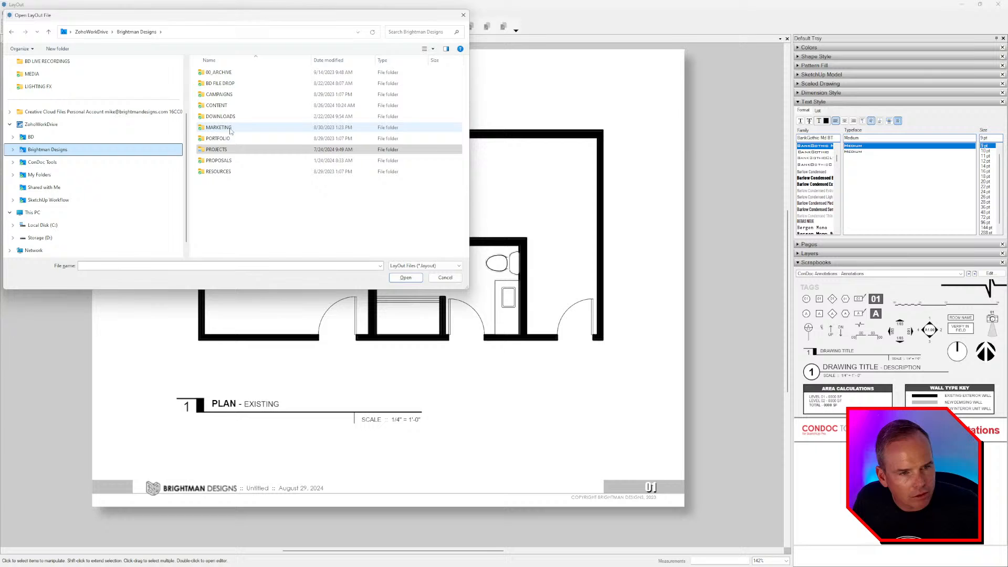
pyautogui.doubleClick(217, 106)
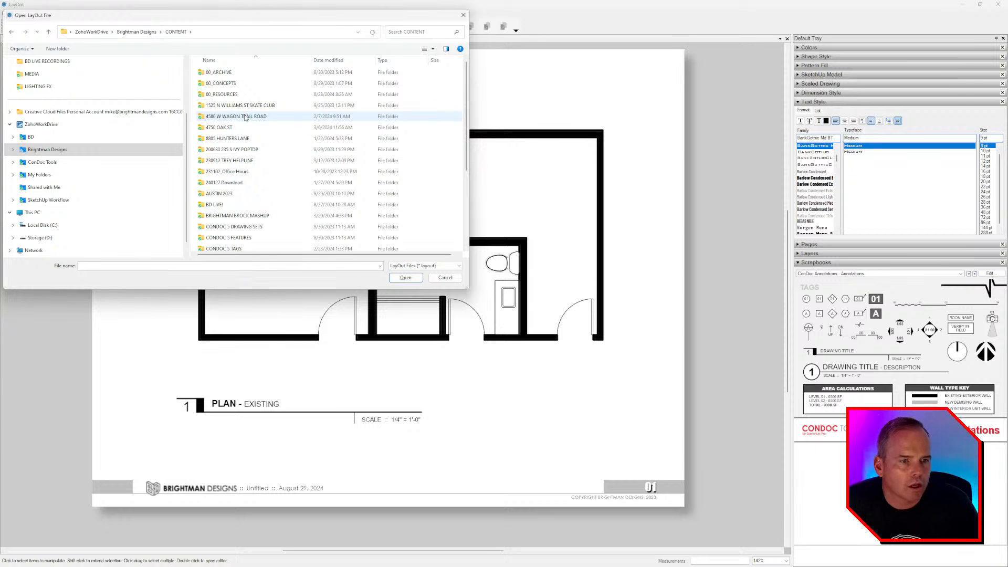
pyautogui.click(239, 205)
pyautogui.doubleClick(238, 207)
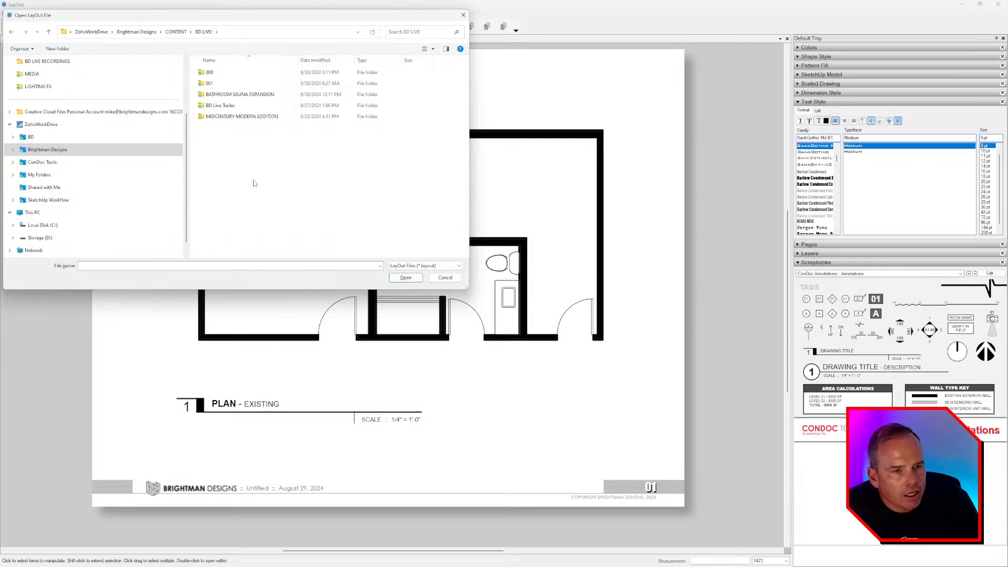
pyautogui.click(247, 96)
pyautogui.doubleClick(247, 97)
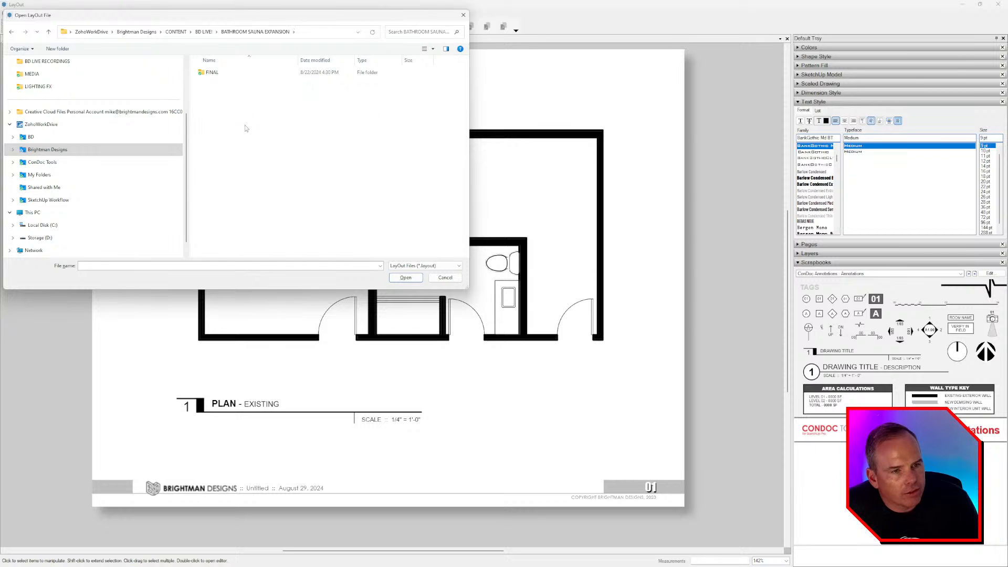
pyautogui.doubleClick(222, 73)
pyautogui.click(246, 74)
pyautogui.doubleClick(247, 73)
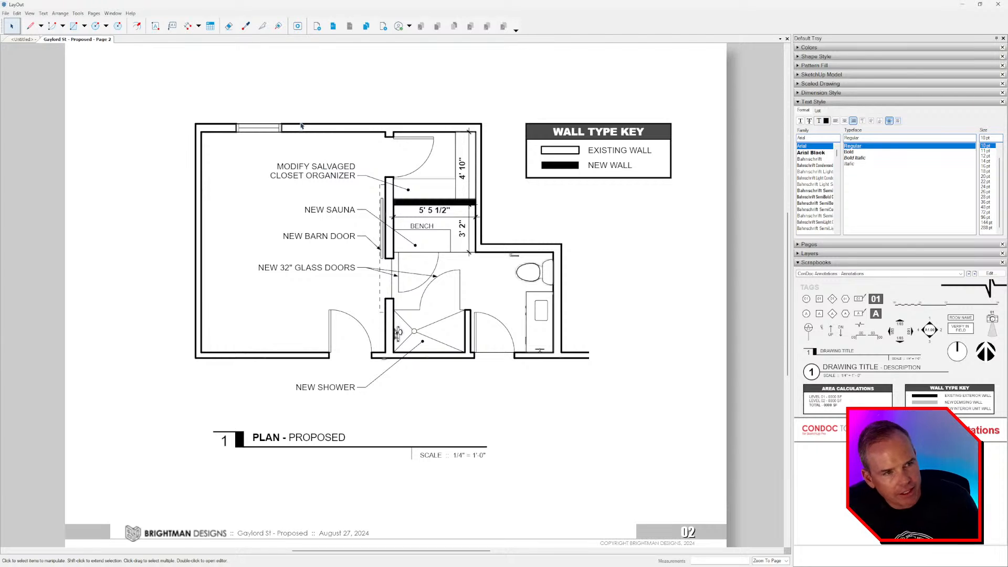
# - Compare the existing conditions page with page 2, ending on the PLAN - PROPOSED sheet
pyautogui.click(332, 26)
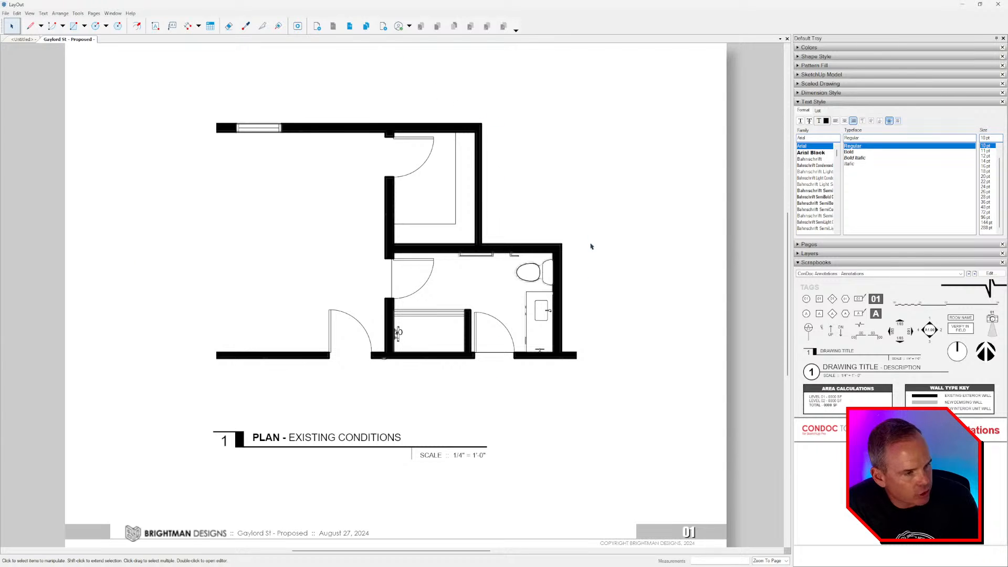
pyautogui.click(350, 30)
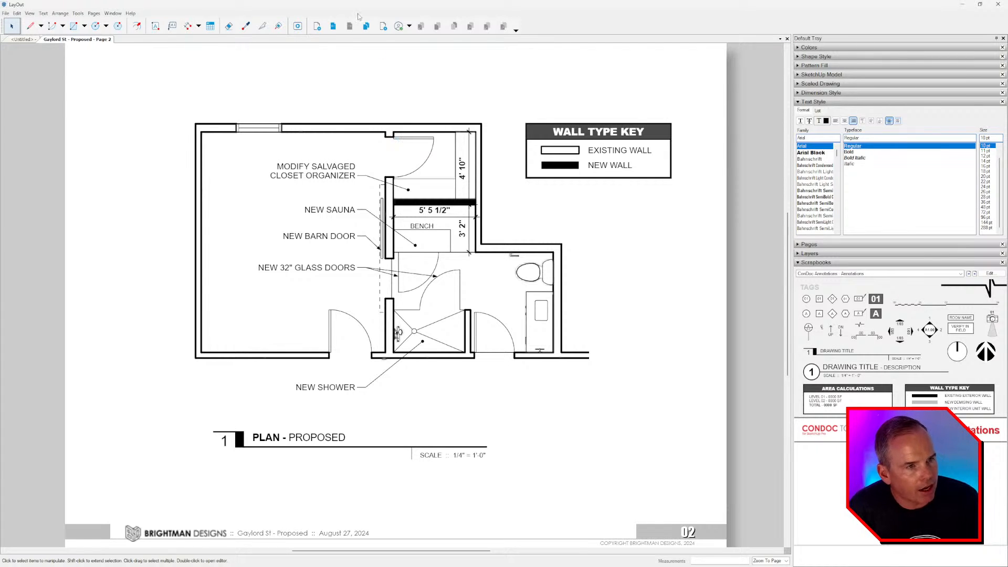
pyautogui.click(333, 26)
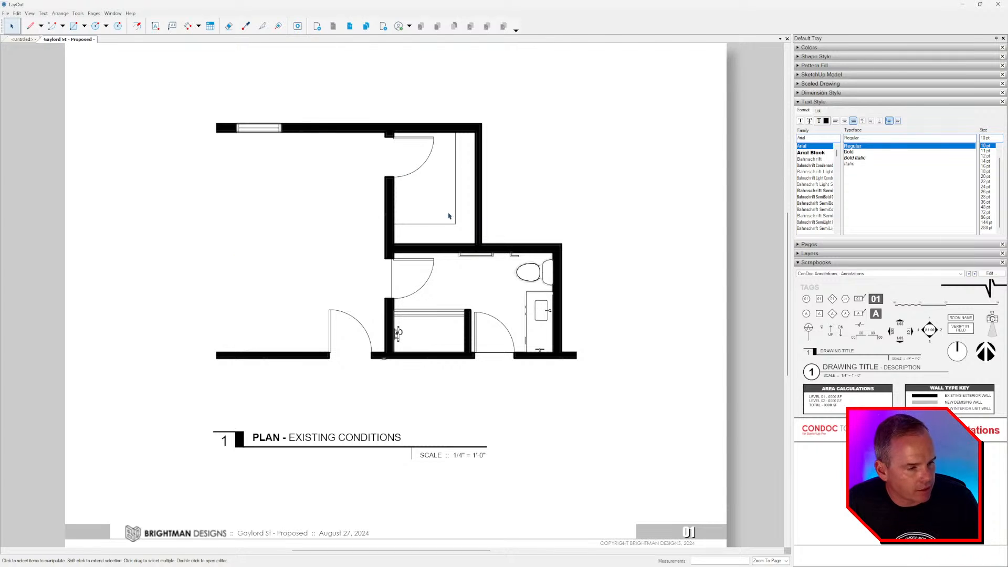
pyautogui.moveTo(447, 286); pyautogui.dragTo(445, 293, button='middle')
pyautogui.scroll(-1, 503, 316)
pyautogui.moveTo(506, 315); pyautogui.dragTo(486, 306, button='middle')
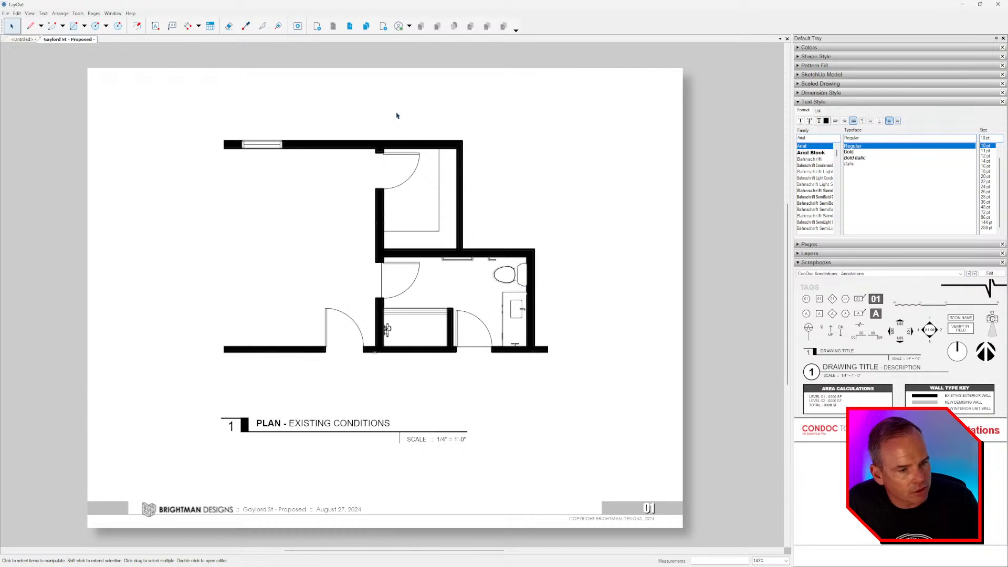
pyautogui.click(350, 27)
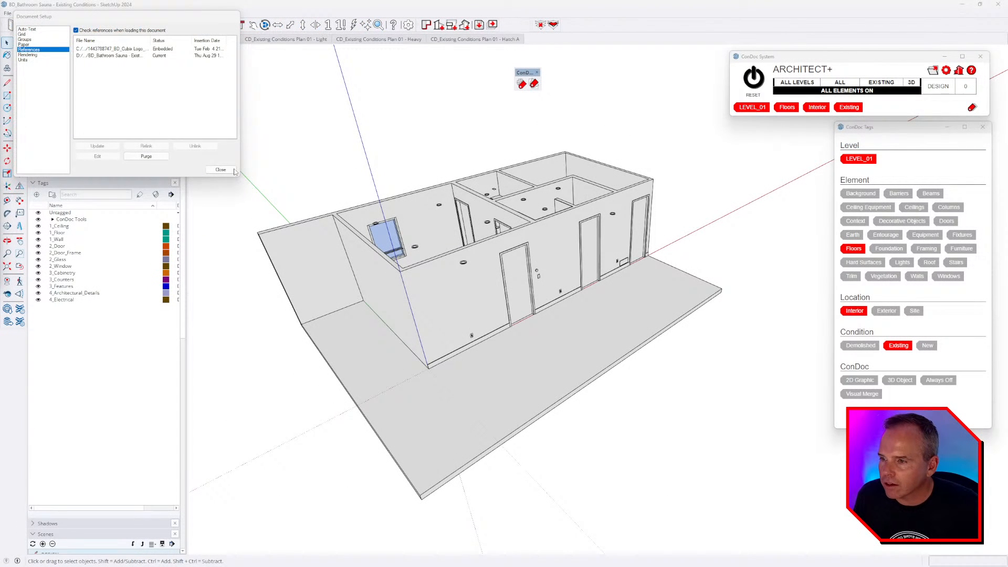
# - Return to the 3D bathroom model, orbit it to a few angles, and save it
pyautogui.click(233, 170)
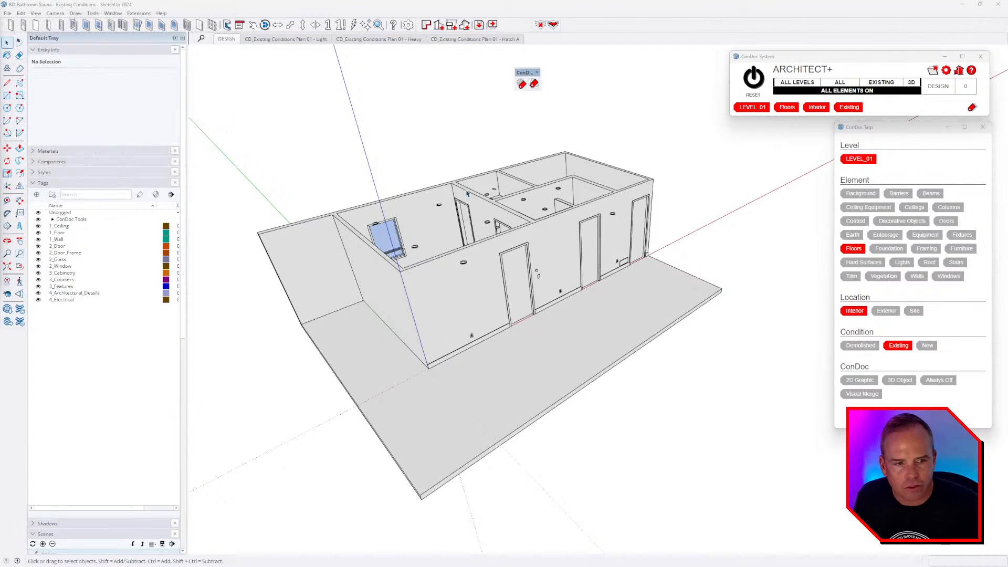
pyautogui.moveTo(555, 221); pyautogui.dragTo(472, 206, button='middle')
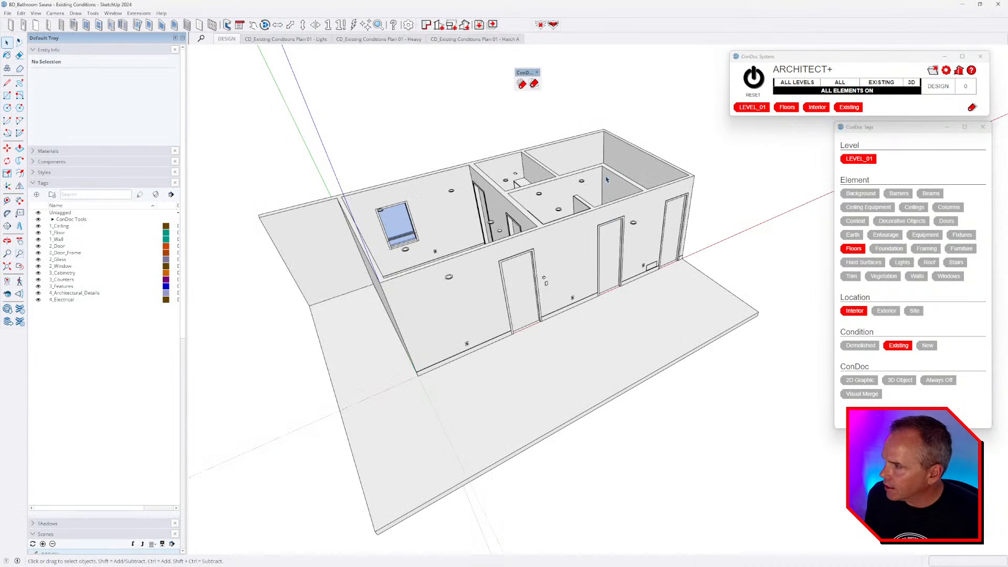
pyautogui.moveTo(508, 168); pyautogui.dragTo(521, 203, button='middle')
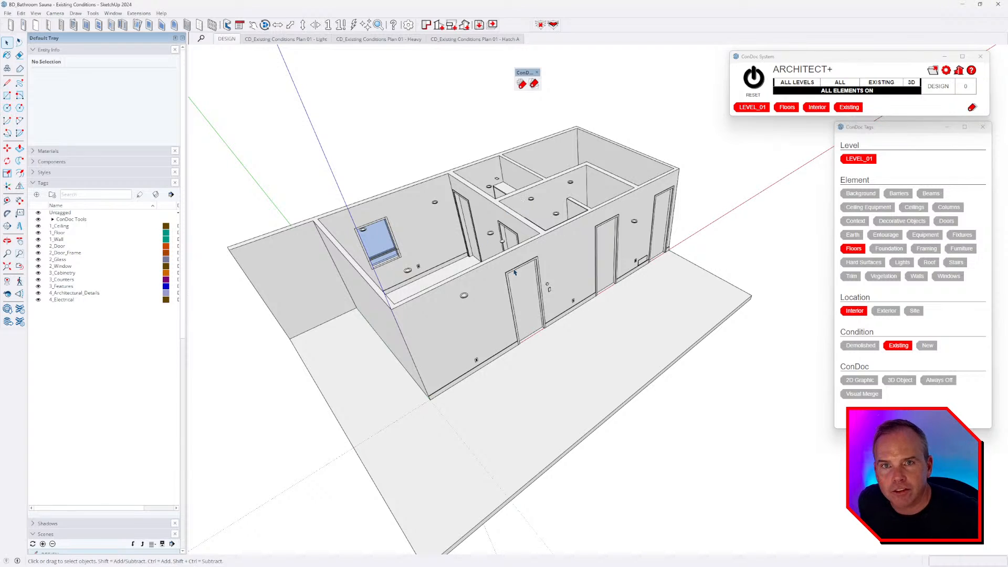
pyautogui.moveTo(514, 272); pyautogui.dragTo(435, 266, button='middle')
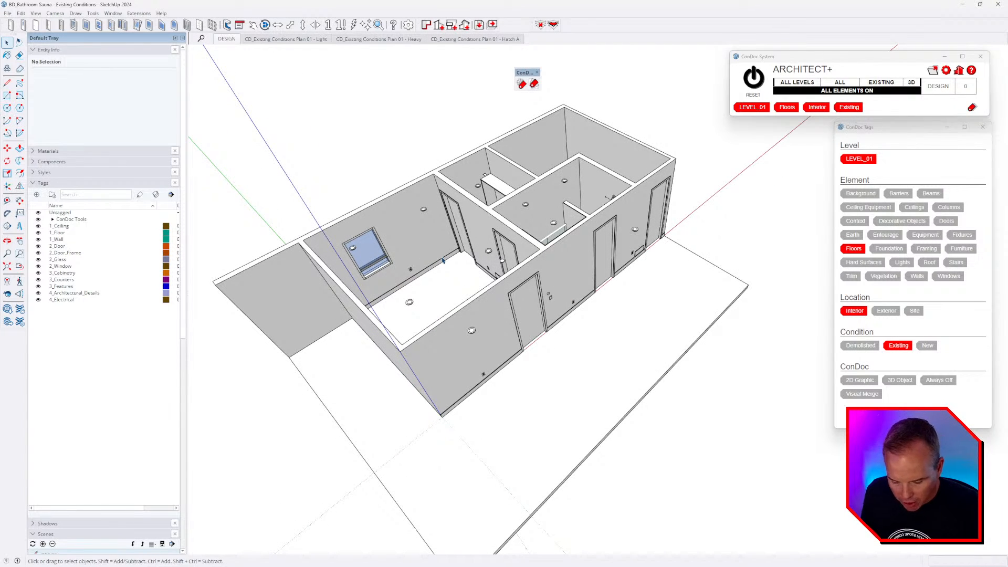
pyautogui.moveTo(481, 261); pyautogui.dragTo(545, 273, button='middle')
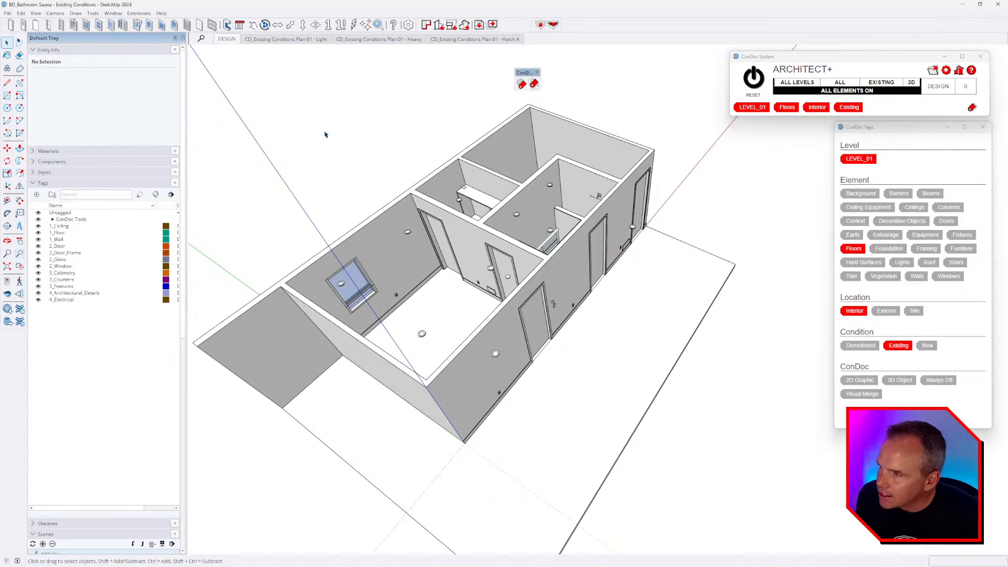
pyautogui.click(7, 13)
pyautogui.click(31, 55)
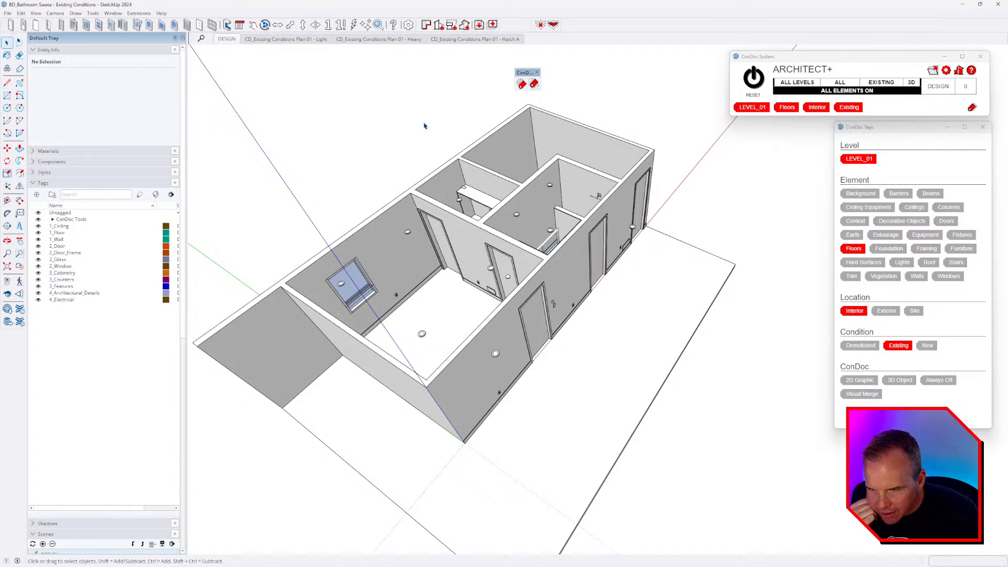
# - Zoom into the bathroom area and bring the Intro - Bathroom Tour video to the front
pyautogui.moveTo(695, 272); pyautogui.dragTo(686, 252, button='middle')
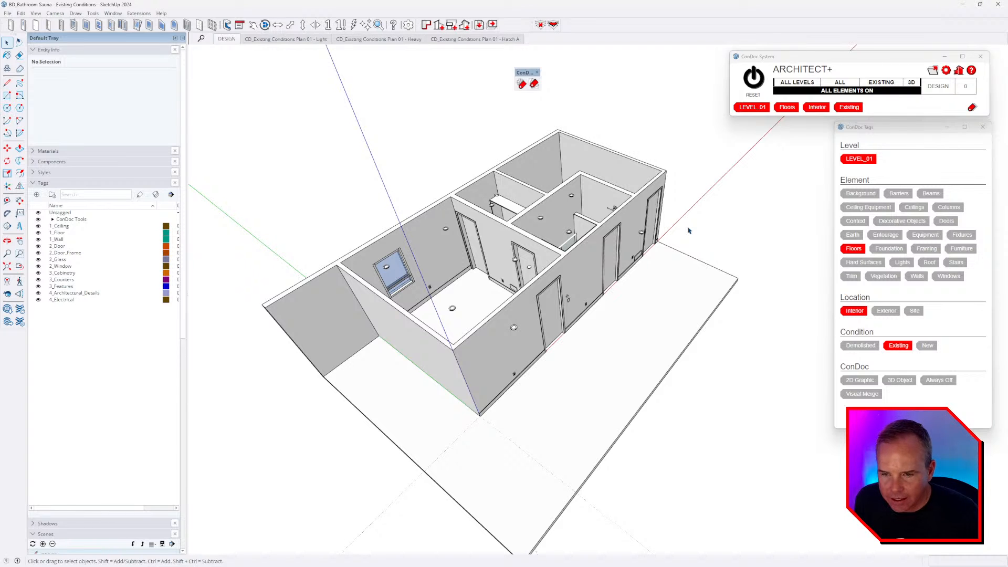
pyautogui.moveTo(684, 228); pyautogui.dragTo(643, 286, button='middle')
pyautogui.scroll(5, 616, 193)
pyautogui.moveTo(616, 193); pyautogui.dragTo(682, 352, button='middle')
pyautogui.scroll(3, 719, 399)
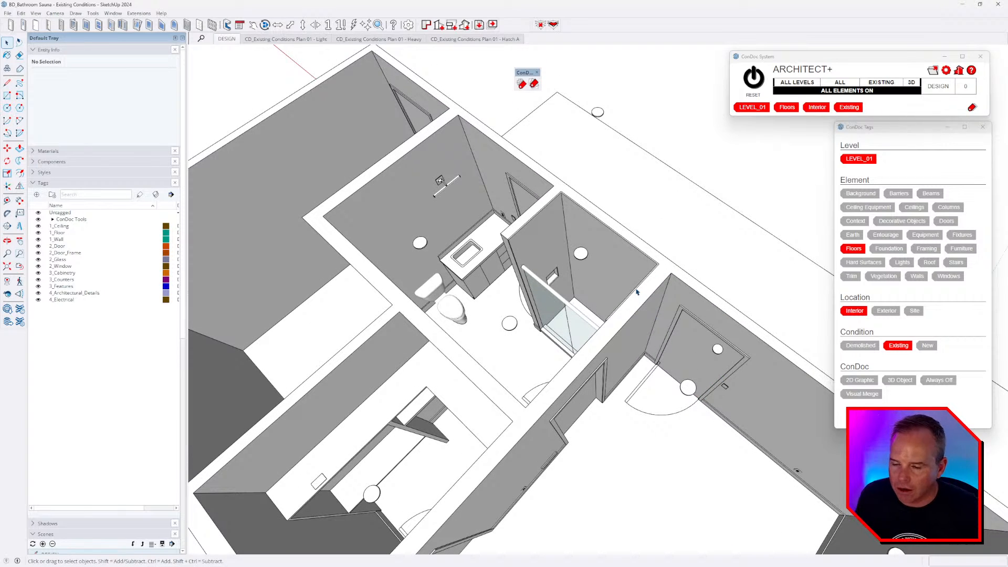
pyautogui.scroll(5, 461, 263)
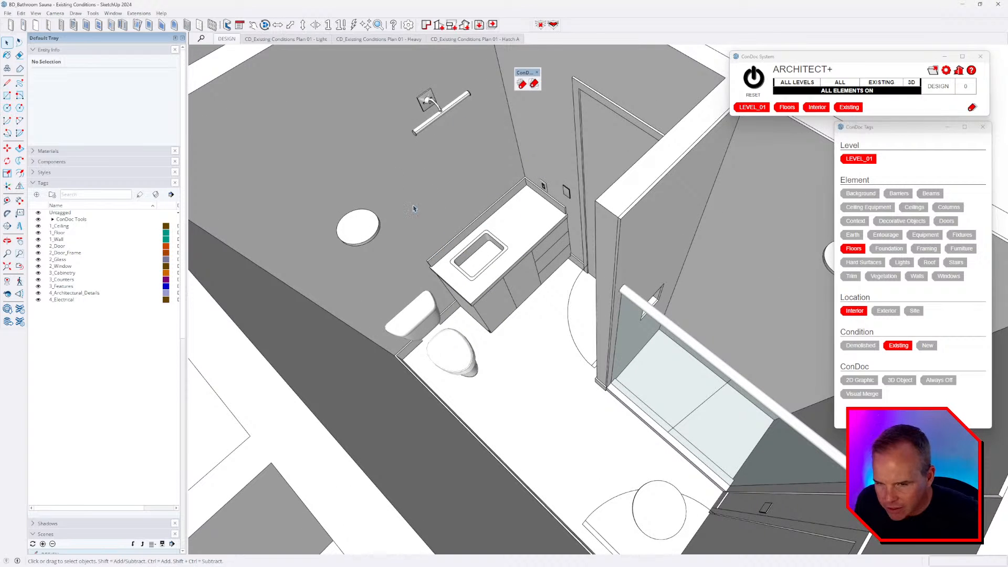
pyautogui.scroll(-5, 458, 234)
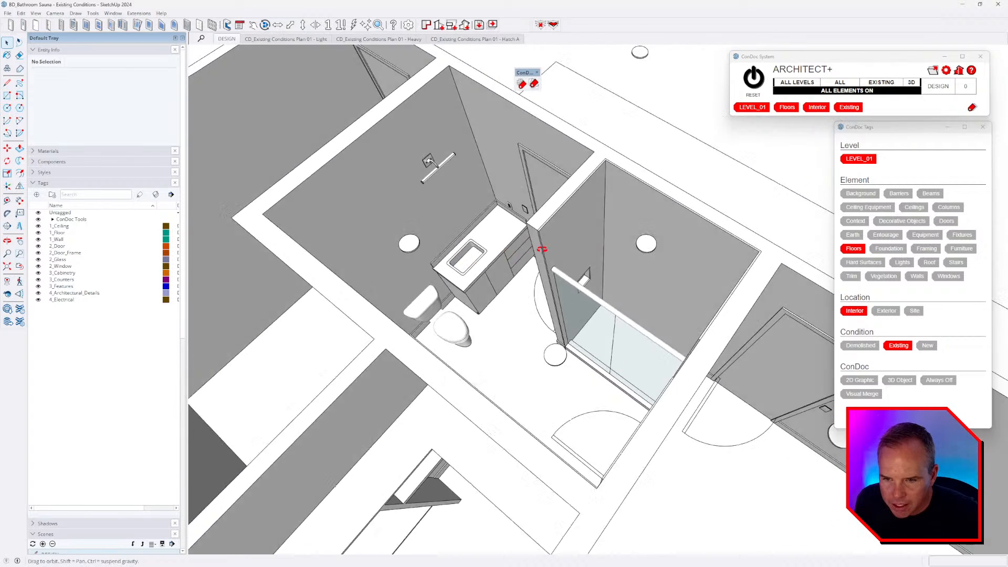
pyautogui.hotkey('alt', 'Tab')
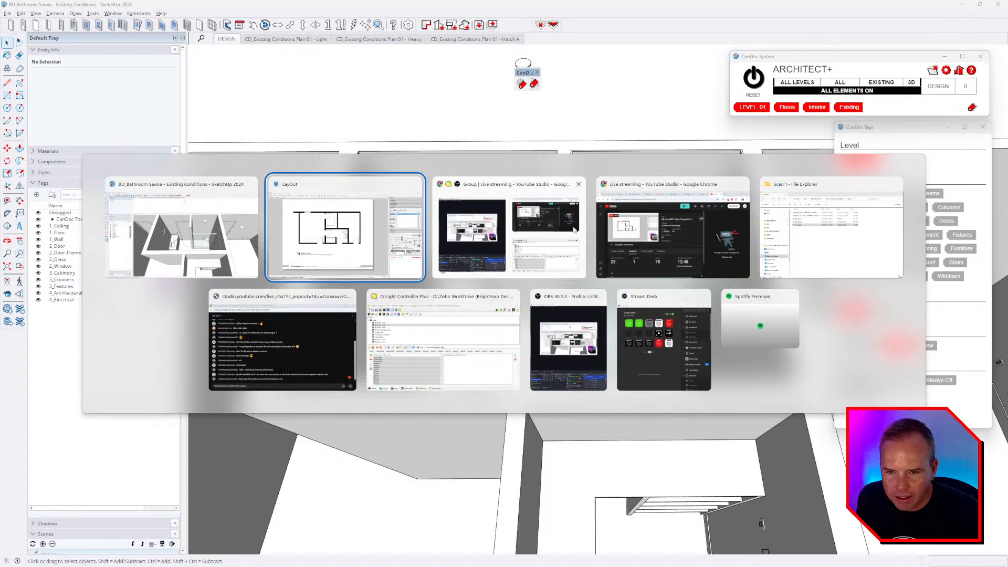
pyautogui.press('Escape')
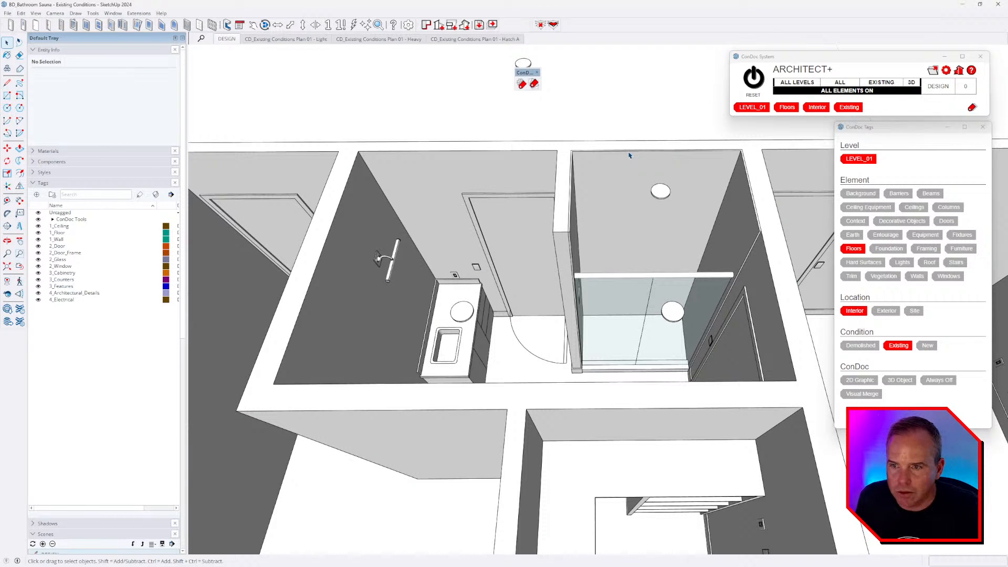
pyautogui.hotkey('alt', 'Tab')
pyautogui.click(763, 332)
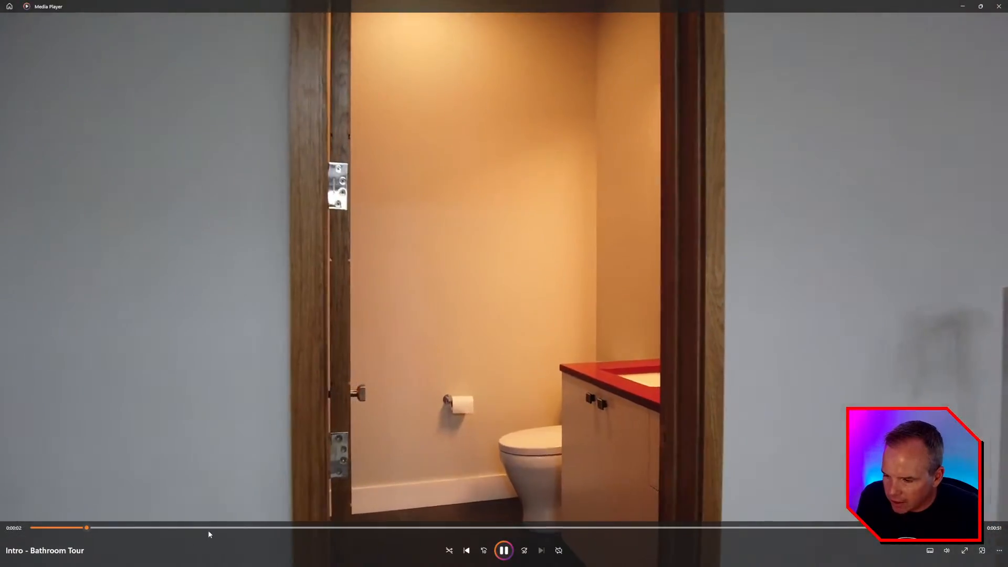
# - Seek the tour video to about 0:00:35 and pause it on the red-counter vanity
pyautogui.moveTo(210, 527); pyautogui.dragTo(370, 527)
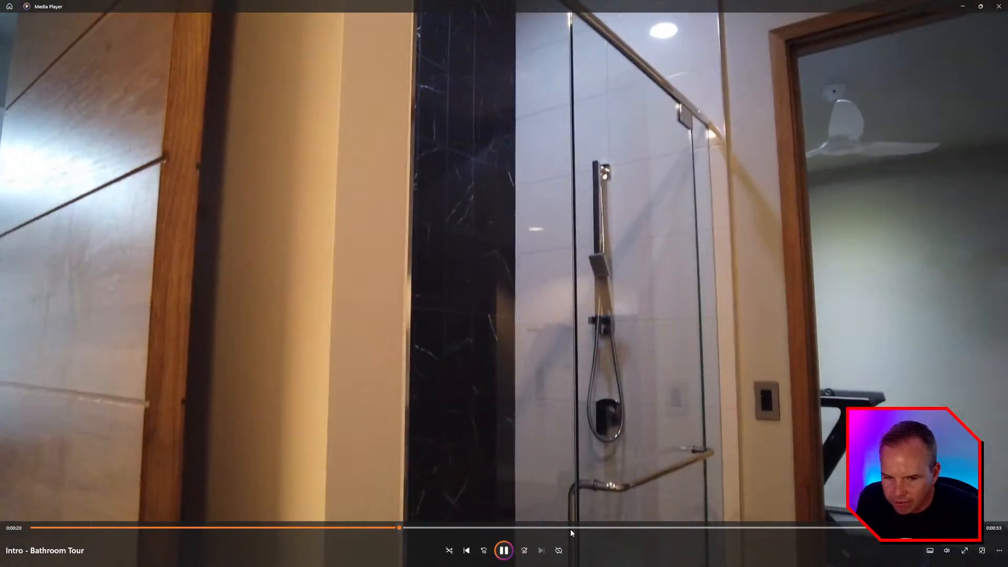
pyautogui.click(570, 528)
pyautogui.click(664, 528)
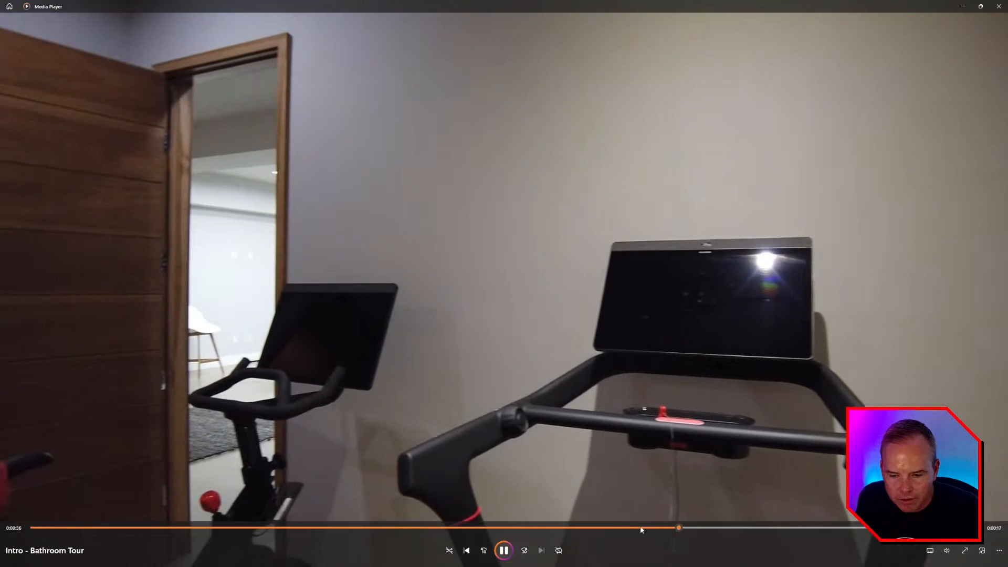
pyautogui.click(641, 527)
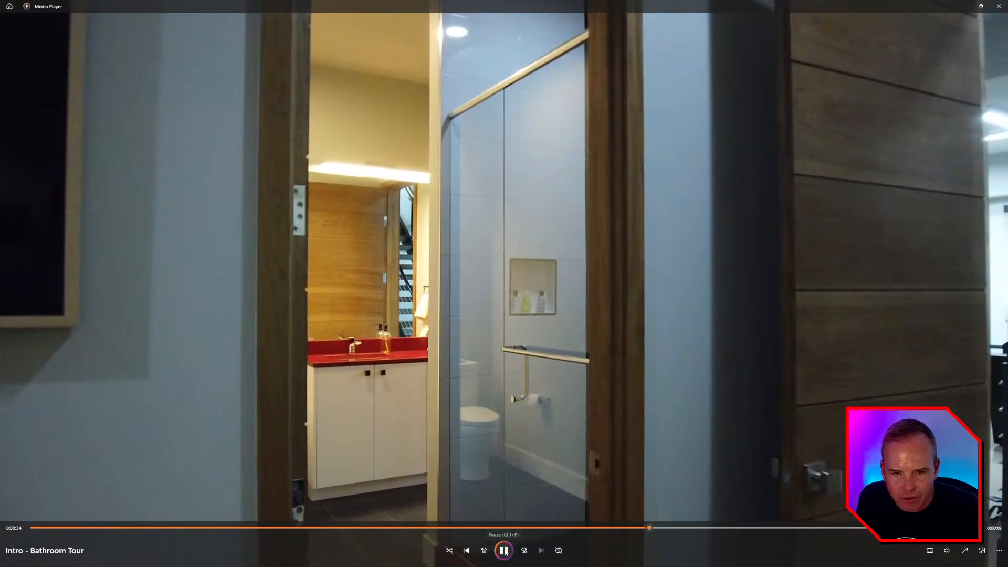
pyautogui.click(504, 550)
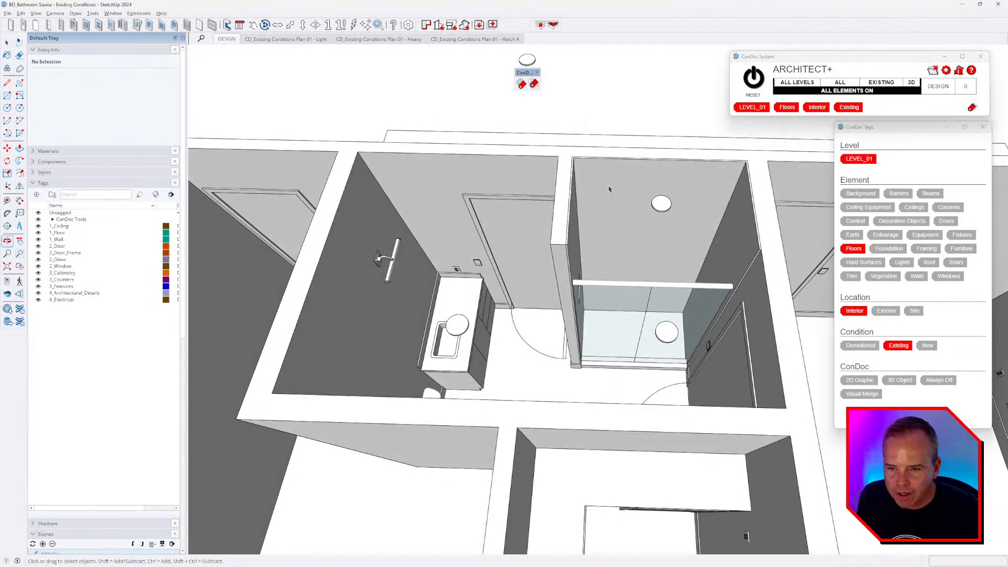
pyautogui.moveTo(609, 189); pyautogui.dragTo(649, 290, button='middle')
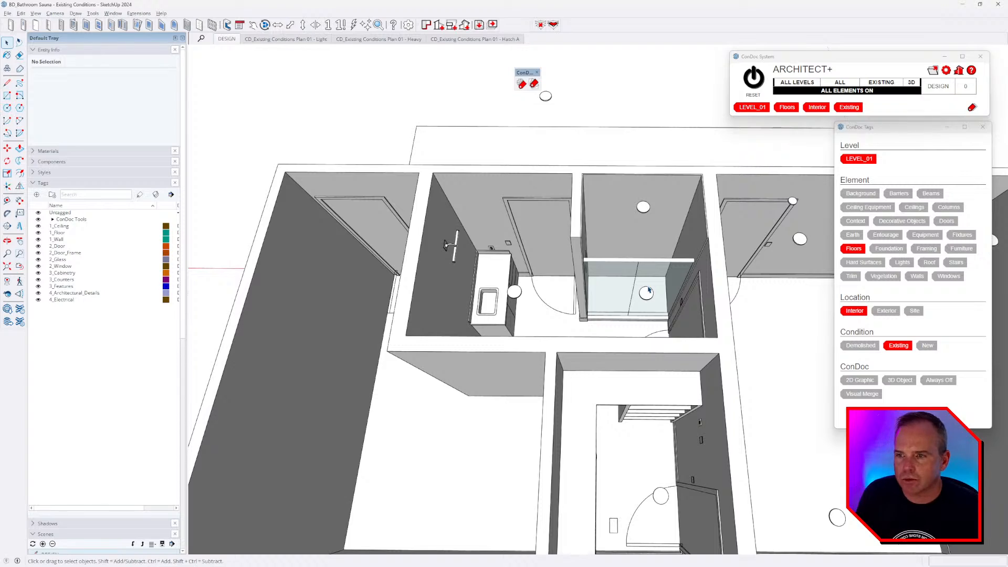
# - Zoom to the vanity and select it, then delete it and undo the deletion
pyautogui.moveTo(686, 296); pyautogui.dragTo(536, 197, button='middle')
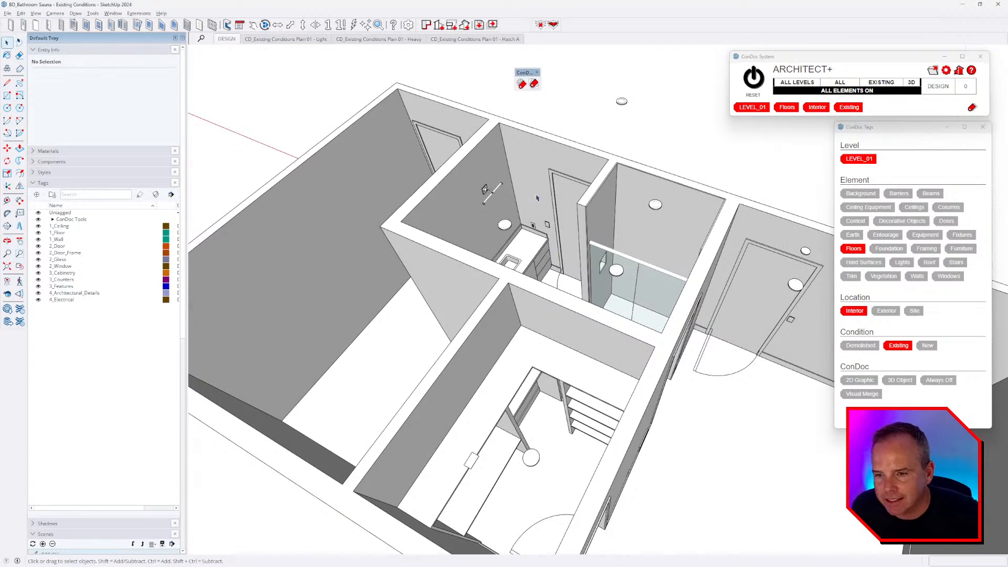
pyautogui.moveTo(606, 238); pyautogui.dragTo(525, 239, button='middle')
pyautogui.scroll(4, 546, 217)
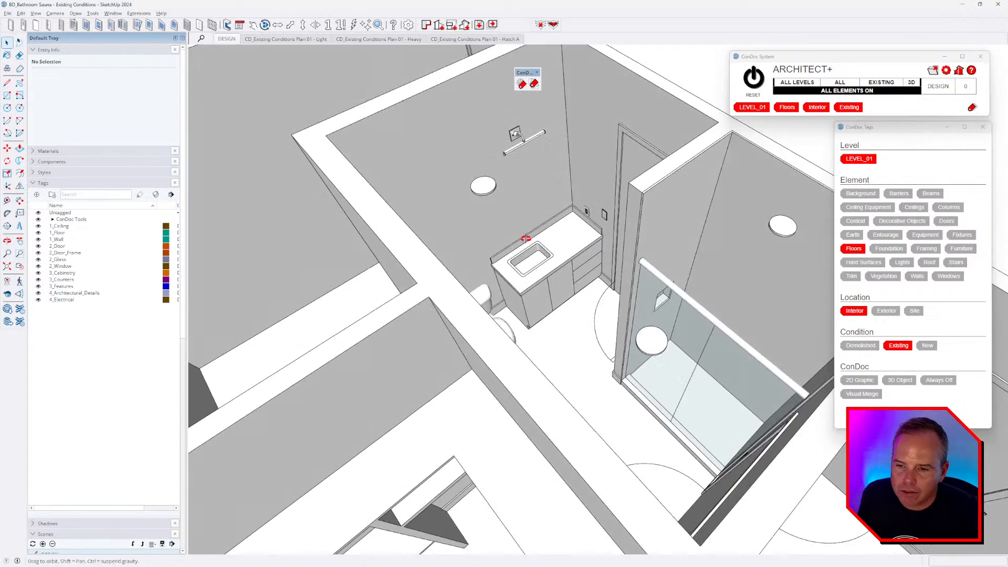
pyautogui.scroll(3, 527, 242)
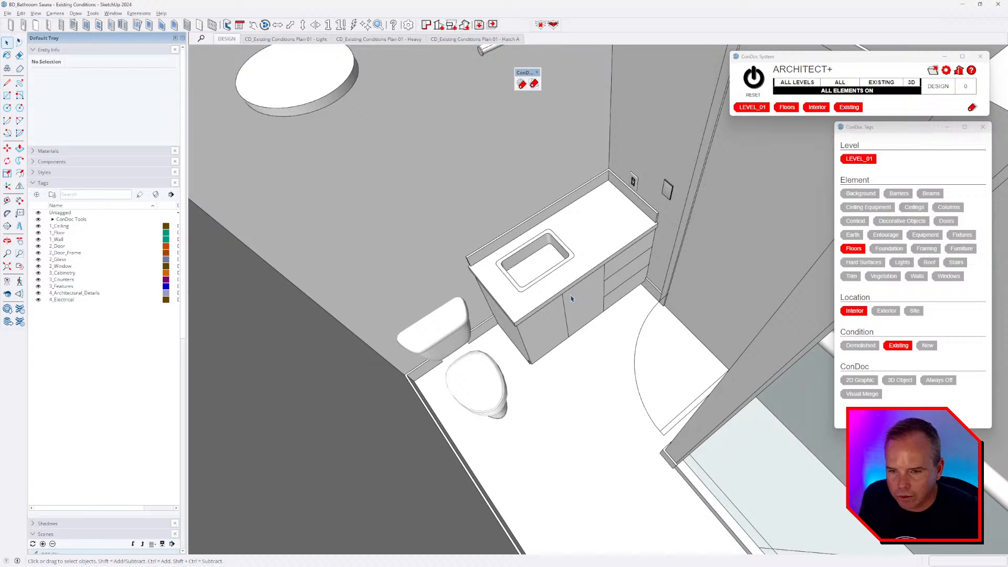
pyautogui.click(536, 259)
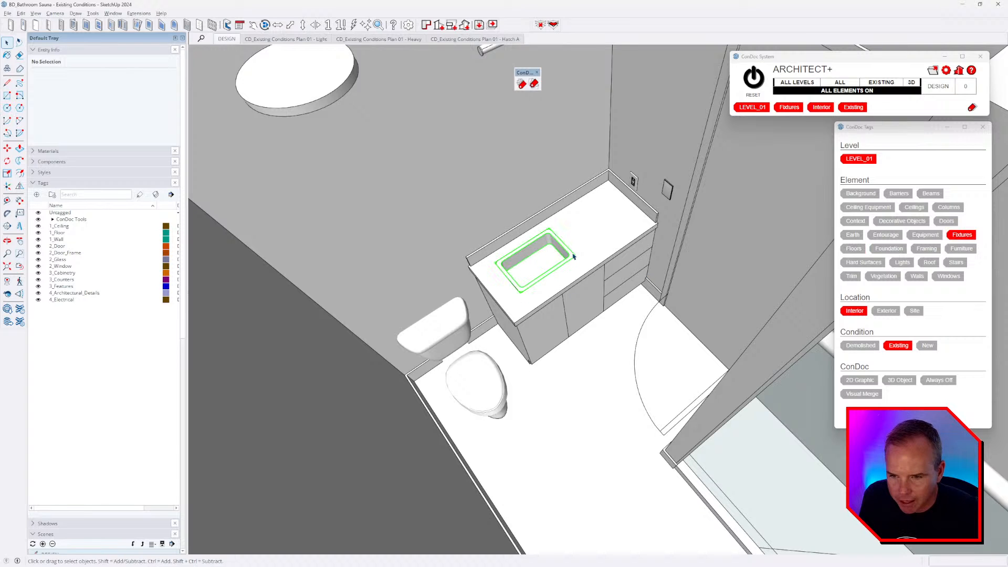
pyautogui.scroll(2, 573, 256)
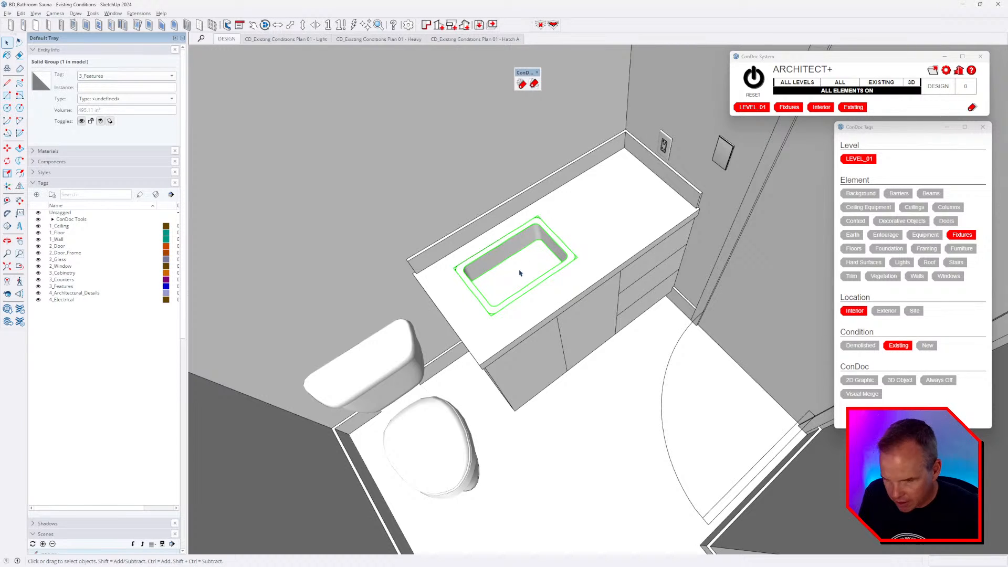
pyautogui.click(578, 280)
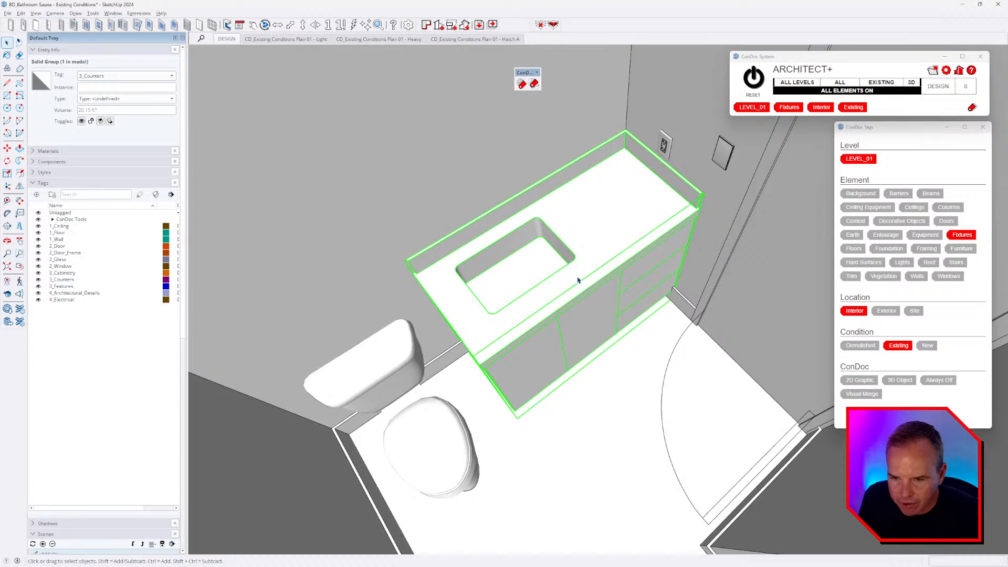
pyautogui.press('Delete')
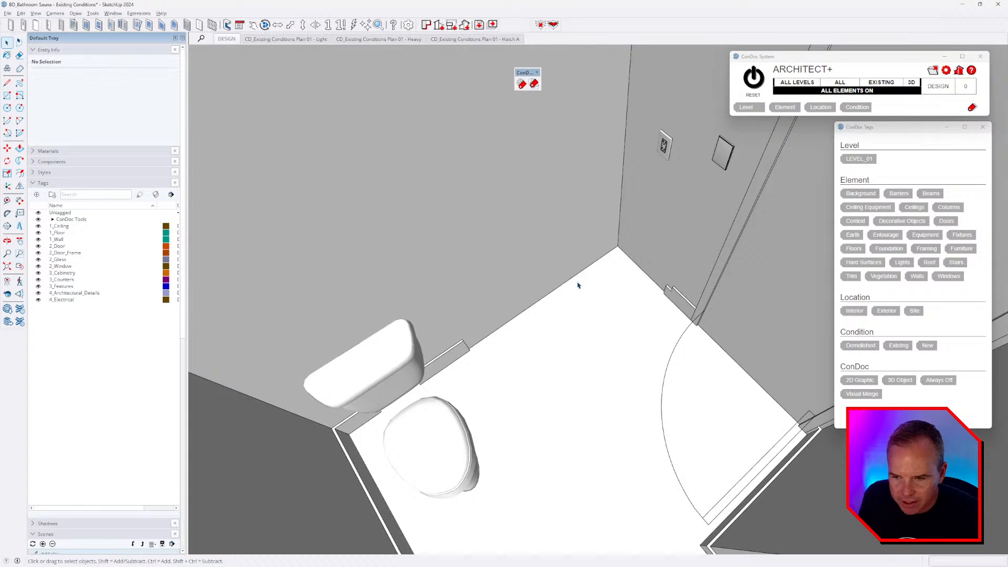
pyautogui.hotkey('ctrl', 'z')
# - Reselect the sink so it is the only object selected in the vanity
pyautogui.moveTo(598, 254); pyautogui.dragTo(569, 291, button='middle')
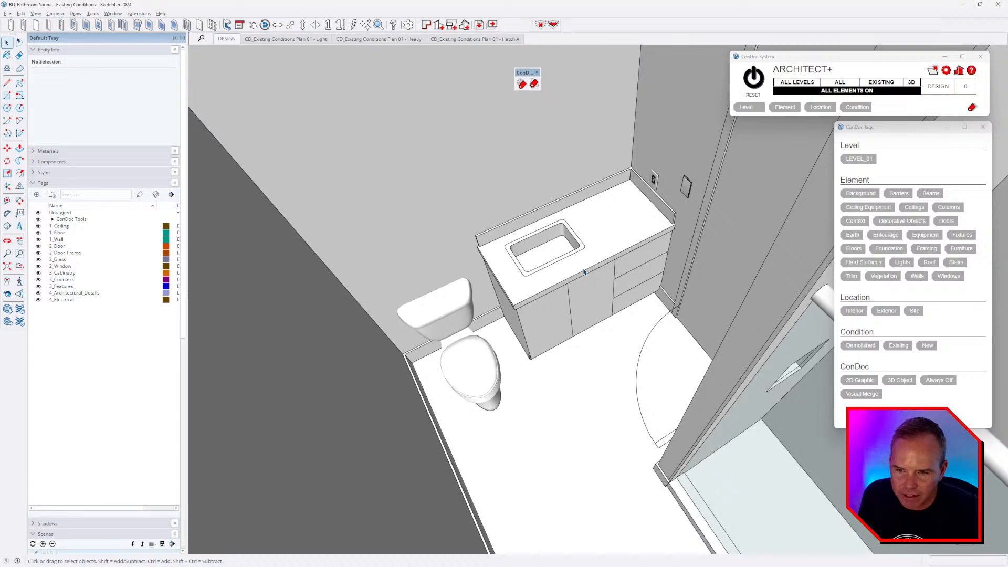
pyautogui.click(570, 274)
pyautogui.keyDown('ctrl'); pyautogui.click(590, 330); pyautogui.keyUp('ctrl')
pyautogui.moveTo(590, 330); pyautogui.dragTo(614, 312, button='middle')
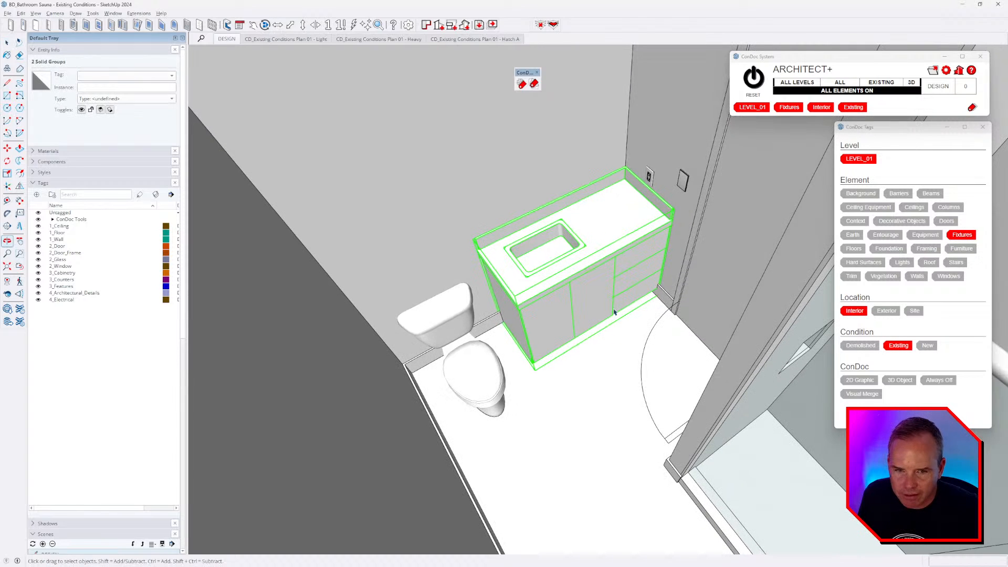
pyautogui.keyDown('shift'); pyautogui.click(592, 259); pyautogui.keyUp('shift')
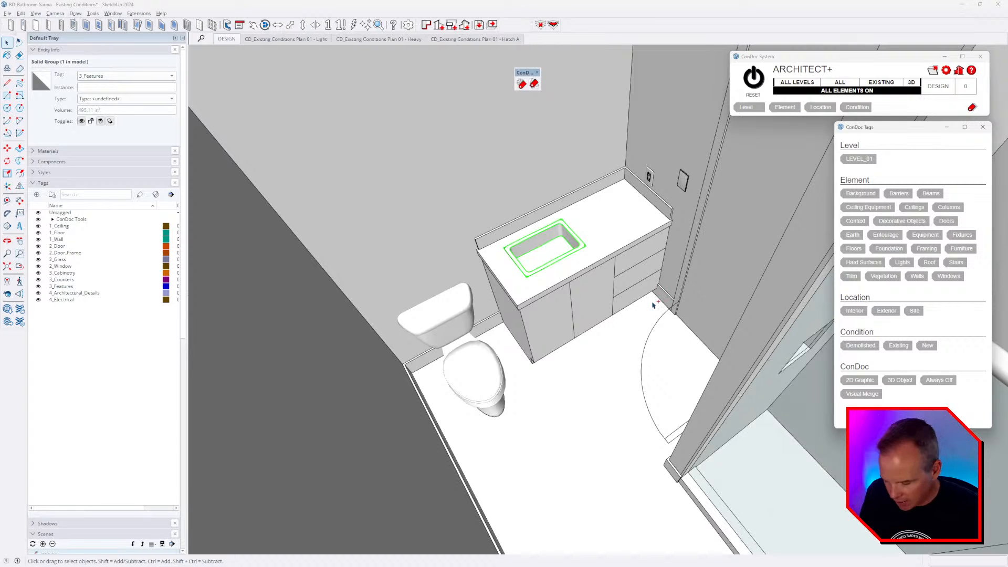
pyautogui.moveTo(609, 236); pyautogui.dragTo(601, 247, button='middle')
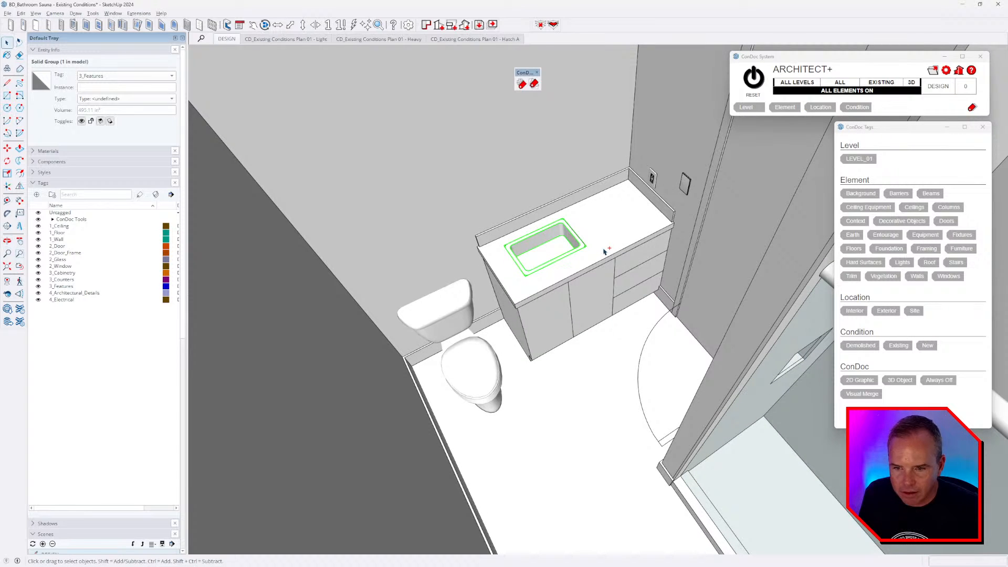
# - Hide the sink, regroup the vanity's geometry on its own, and unhide all
pyautogui.press('h')
pyautogui.doubleClick(619, 247)
pyautogui.tripleClick(612, 248)
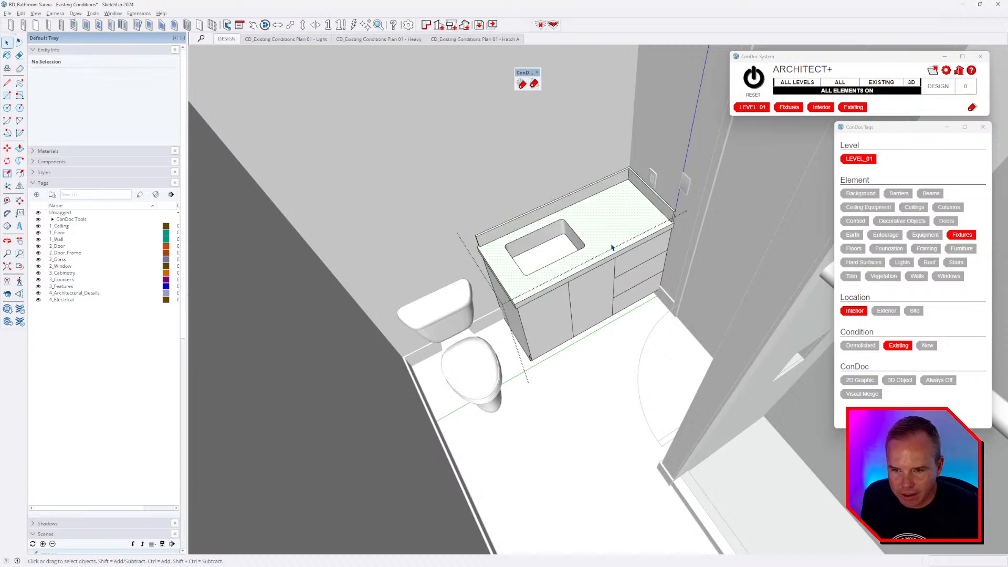
pyautogui.press('g')
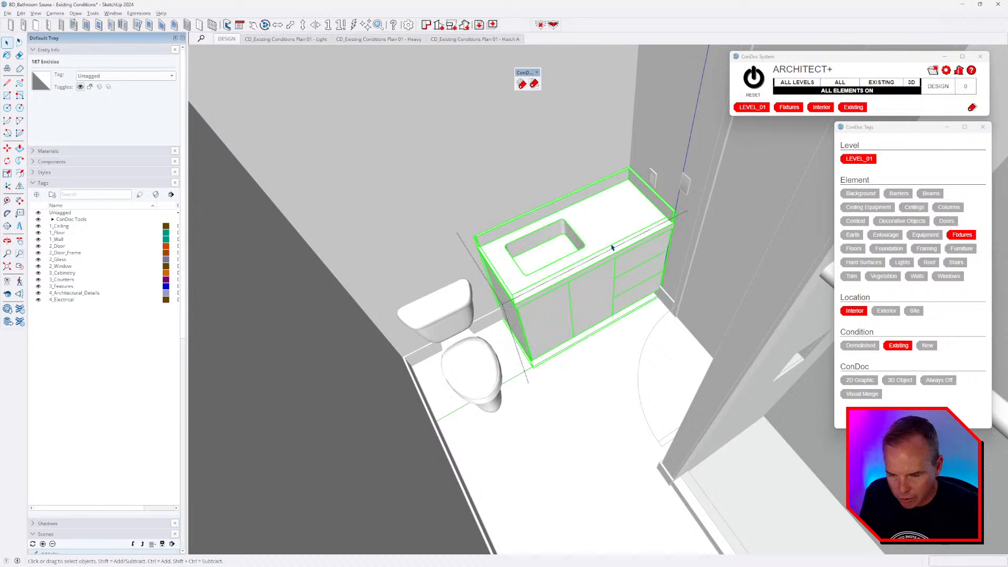
pyautogui.hotkey('shift', 'h')
pyautogui.scroll(2, 540, 260)
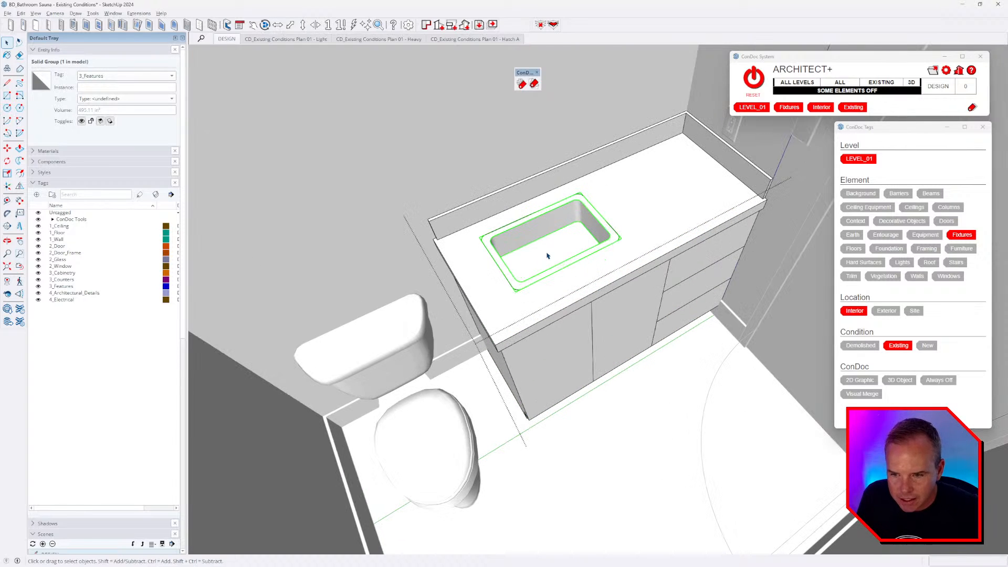
# - Inspect the regrouped sink and vanity from several angles, then bring up the window list
pyautogui.click(23, 14)
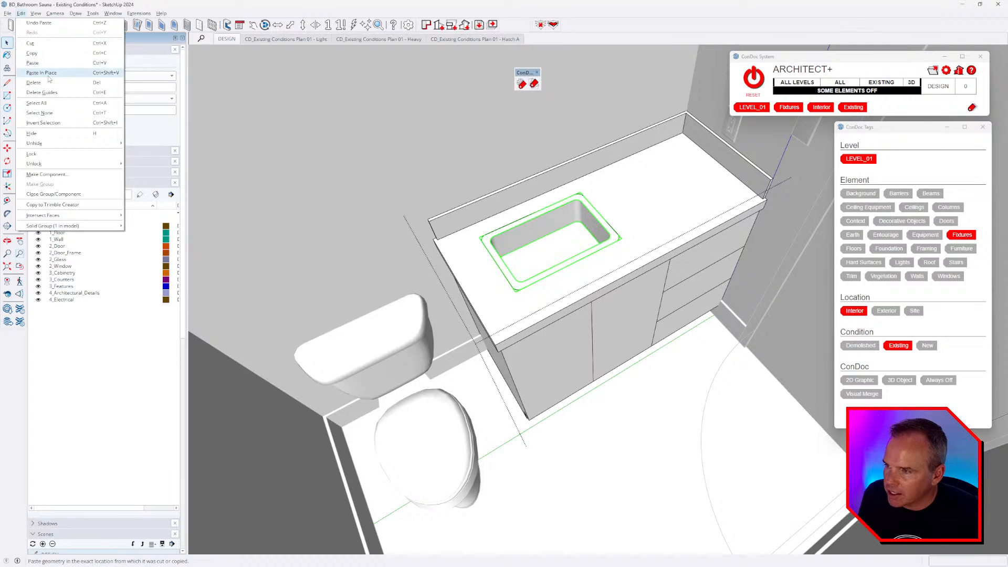
pyautogui.click(567, 275)
pyautogui.scroll(5, 567, 275)
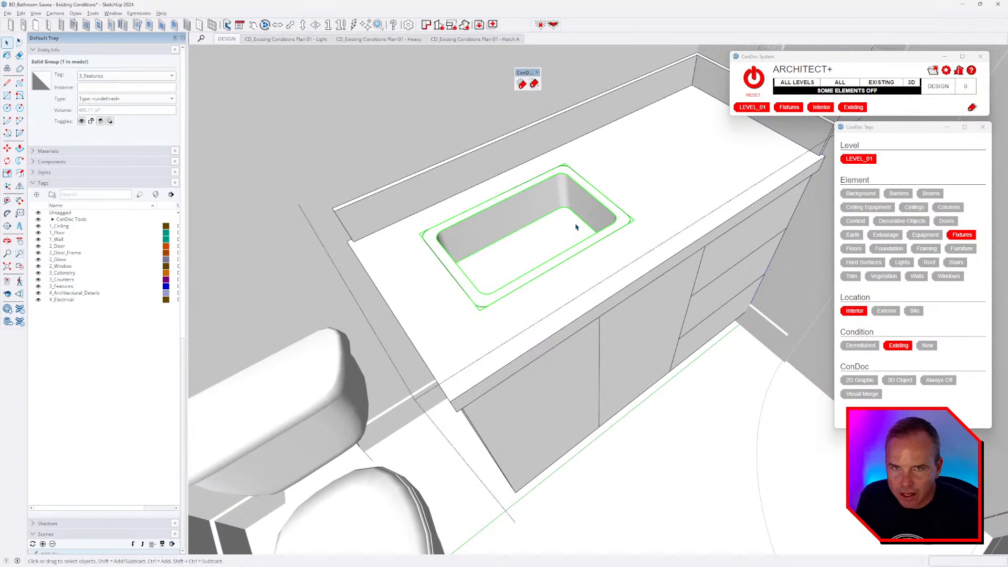
pyautogui.moveTo(617, 310); pyautogui.dragTo(612, 294, button='middle')
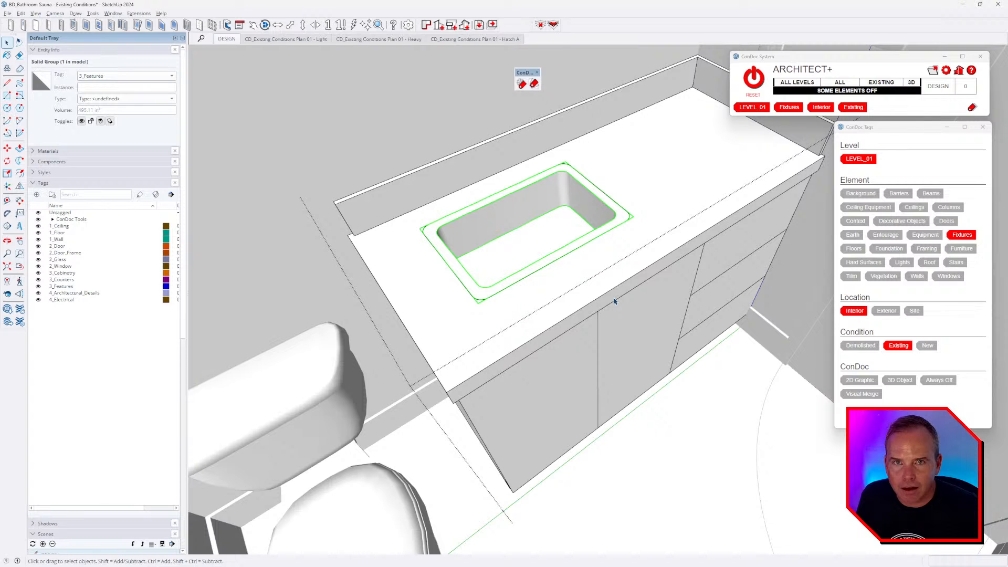
pyautogui.moveTo(583, 292); pyautogui.dragTo(610, 281, button='middle')
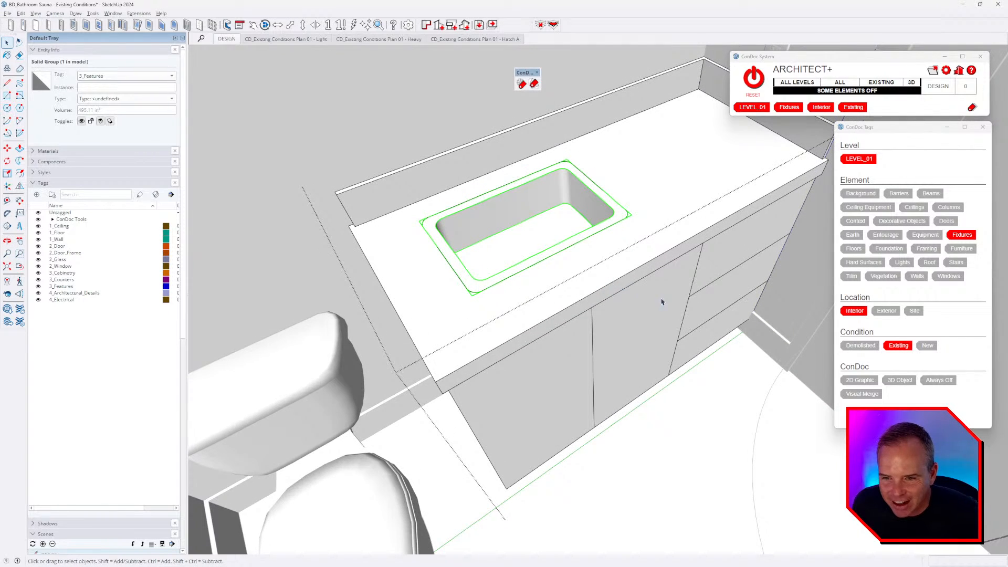
pyautogui.moveTo(662, 302); pyautogui.dragTo(612, 306, button='middle')
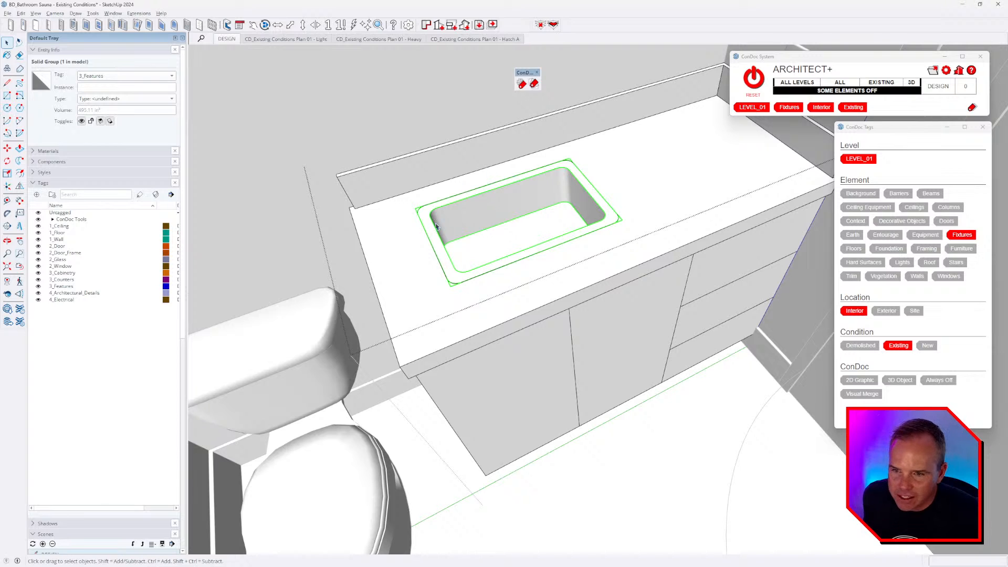
pyautogui.hotkey('alt', 'Tab')
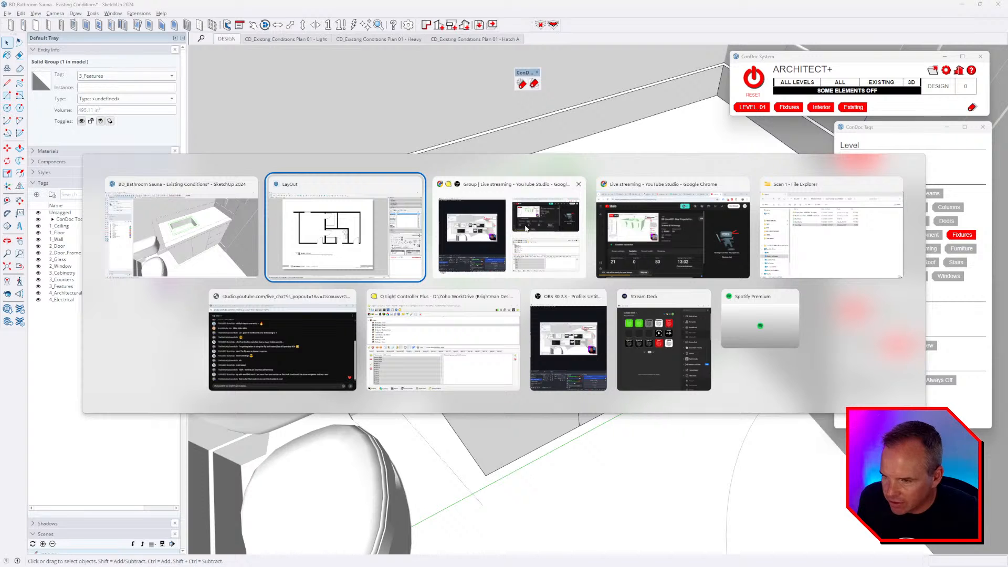
# - Pause the Bathroom Tour video at 0:00:06 on the red-topped vanity and return to SketchUp
pyautogui.press('Escape')
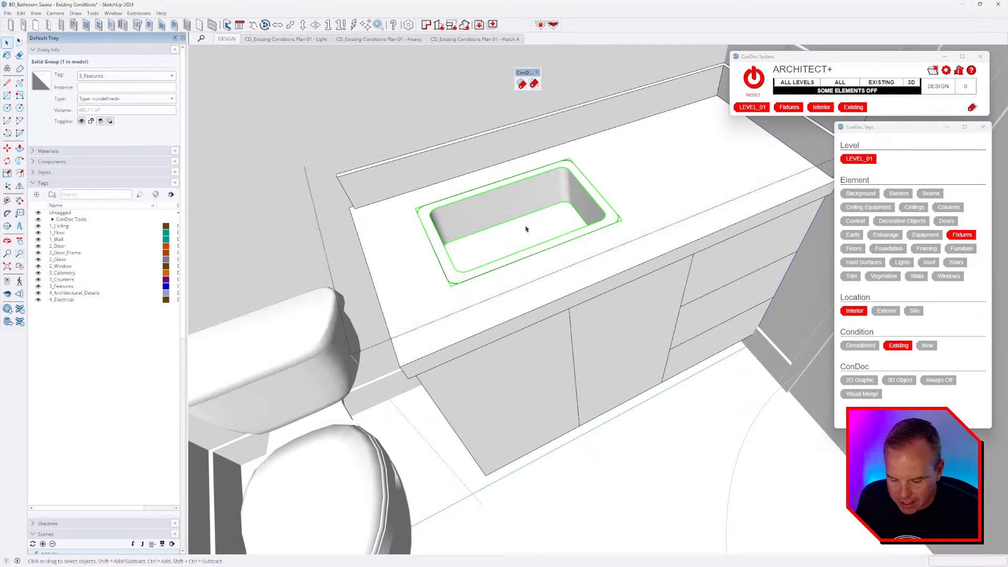
pyautogui.hotkey('alt', 'Tab')
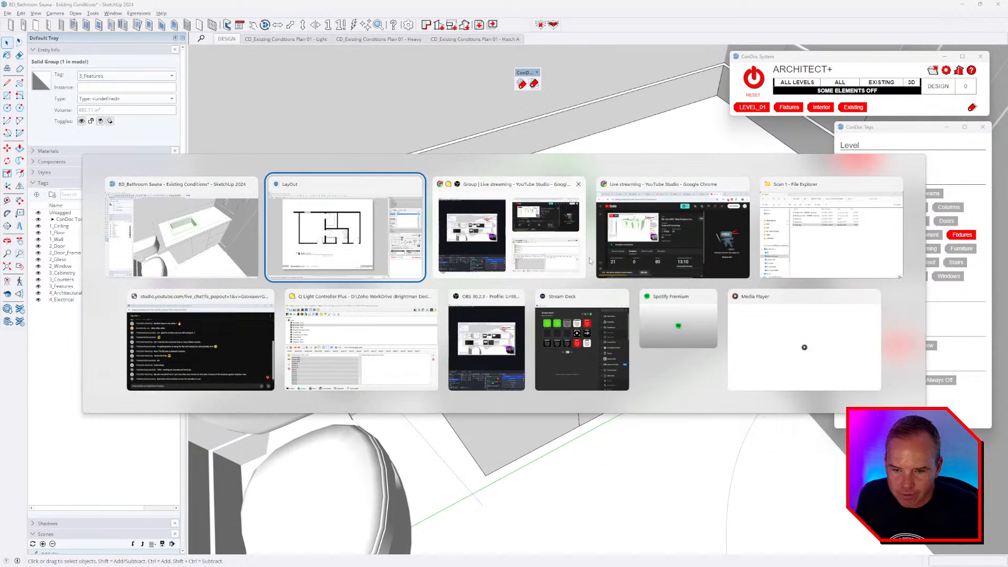
pyautogui.click(812, 349)
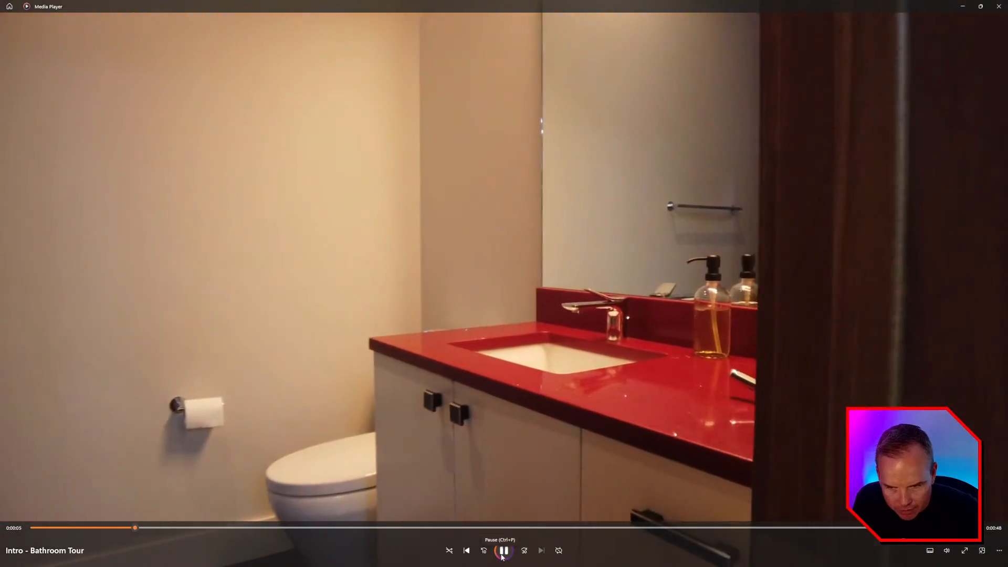
pyautogui.click(508, 554)
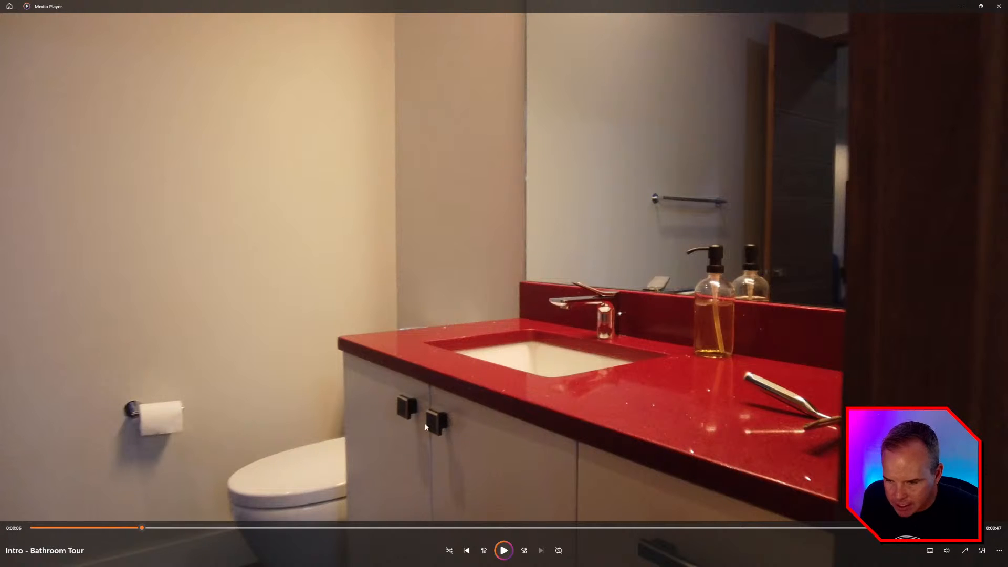
pyautogui.hotkey('alt', 'Tab')
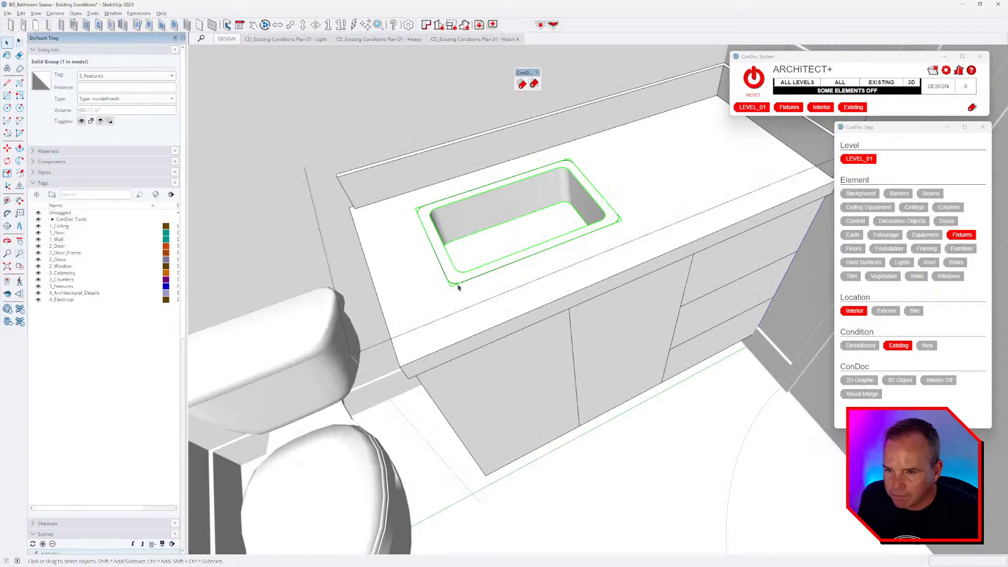
pyautogui.hotkey('alt', 'Tab')
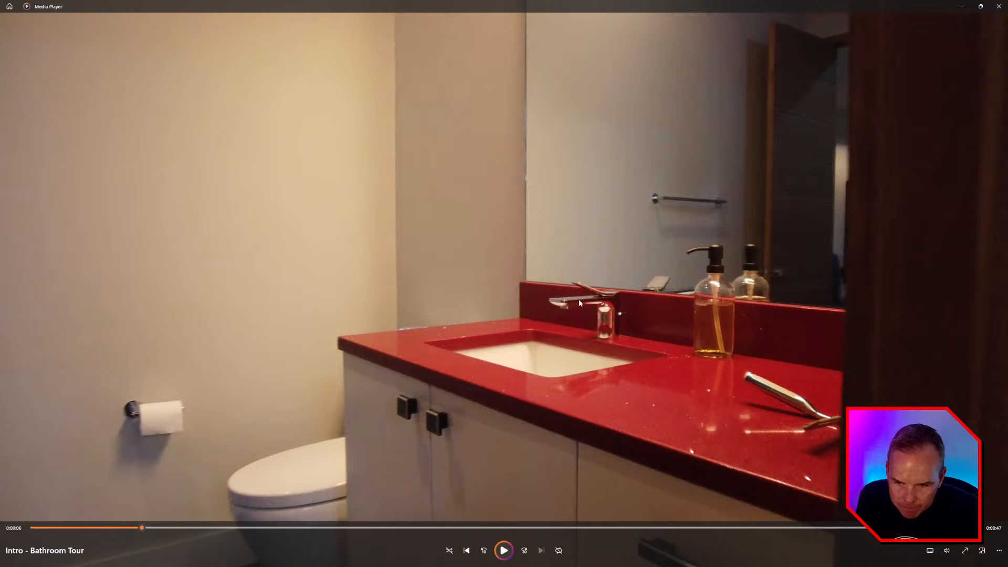
pyautogui.hotkey('alt', 'Tab')
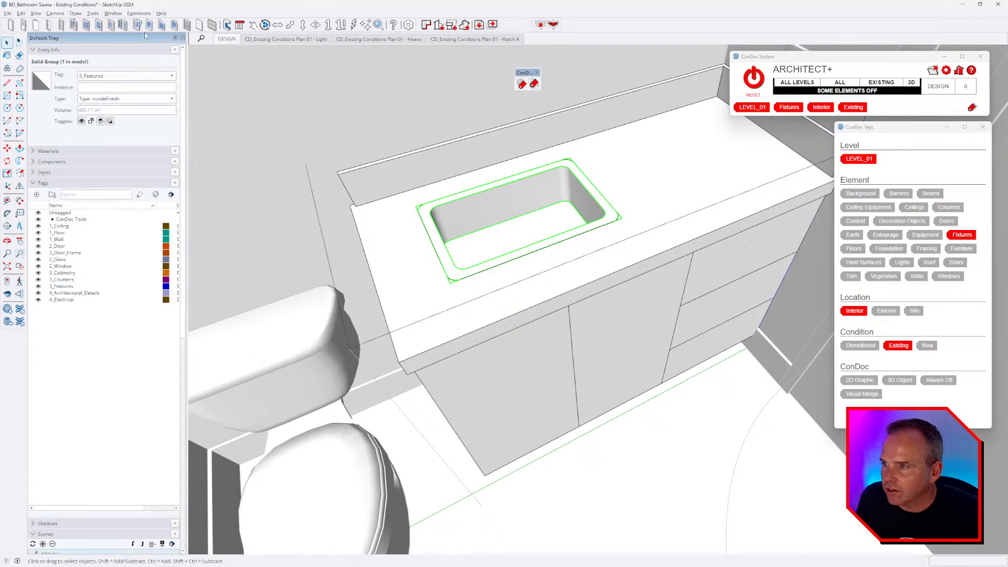
# - Open the 3D Warehouse window and drag a Chrome window over SketchUp
pyautogui.click(113, 13)
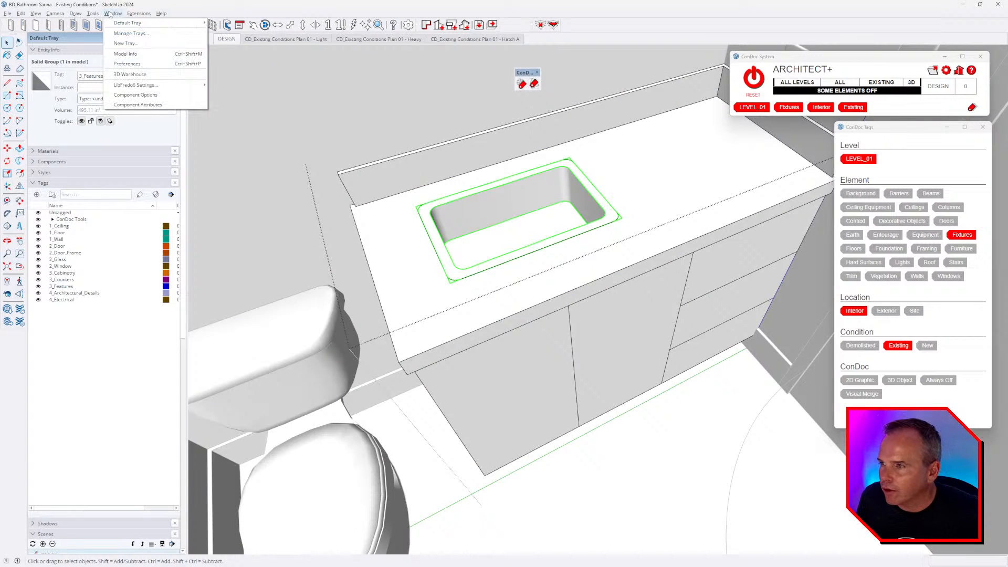
pyautogui.click(149, 76)
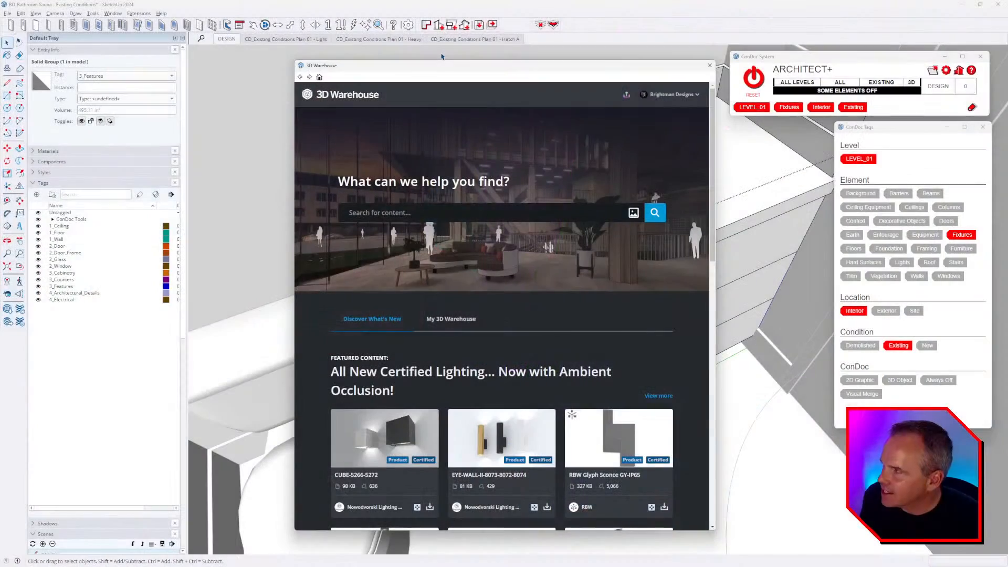
pyautogui.moveTo(0, 31); pyautogui.dragTo(478, 47)
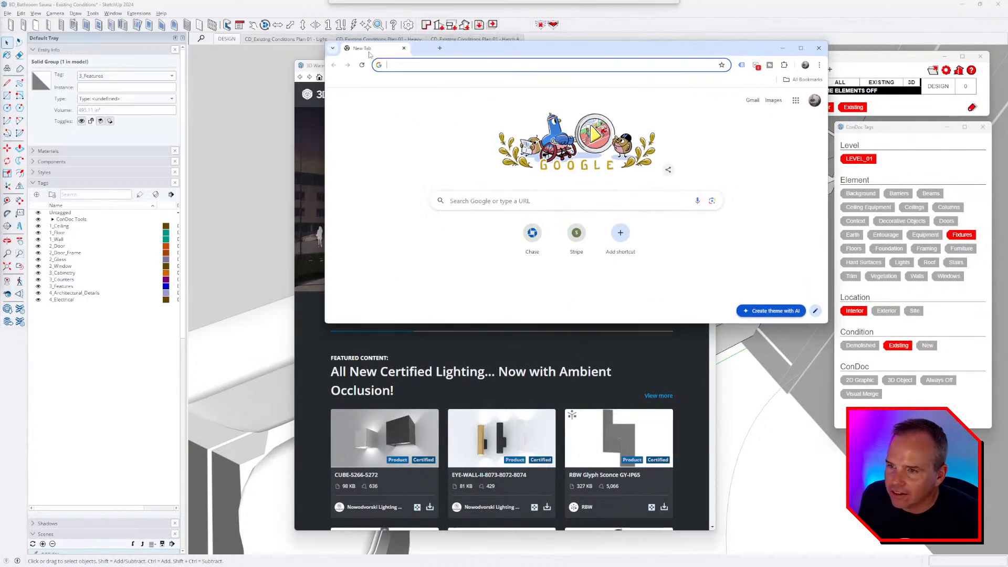
# - Maximize Chrome and enter 'Formfonts' to load the formfonts.com site
pyautogui.doubleClick(478, 47)
pyautogui.write('Formfonts')
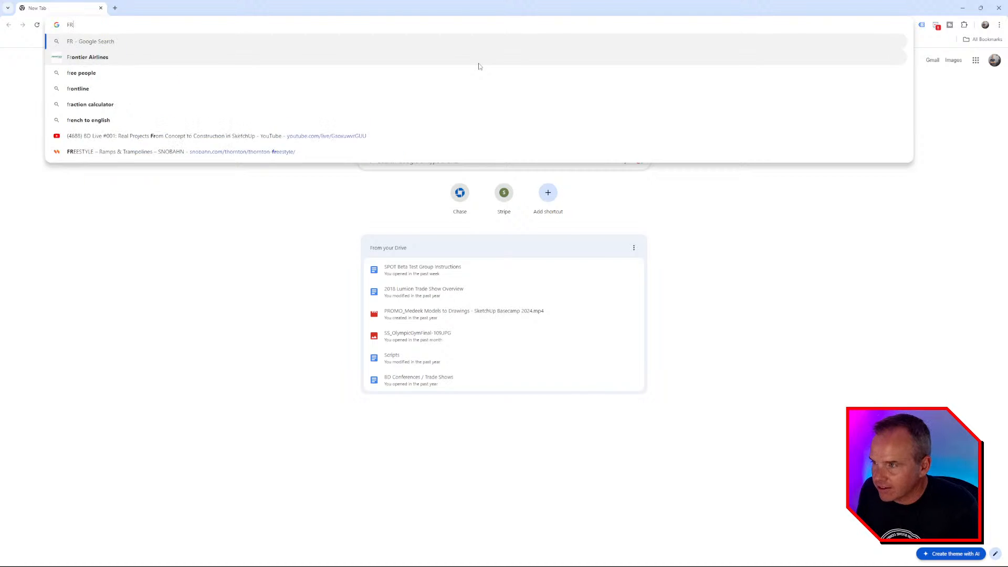
pyautogui.press('Return')
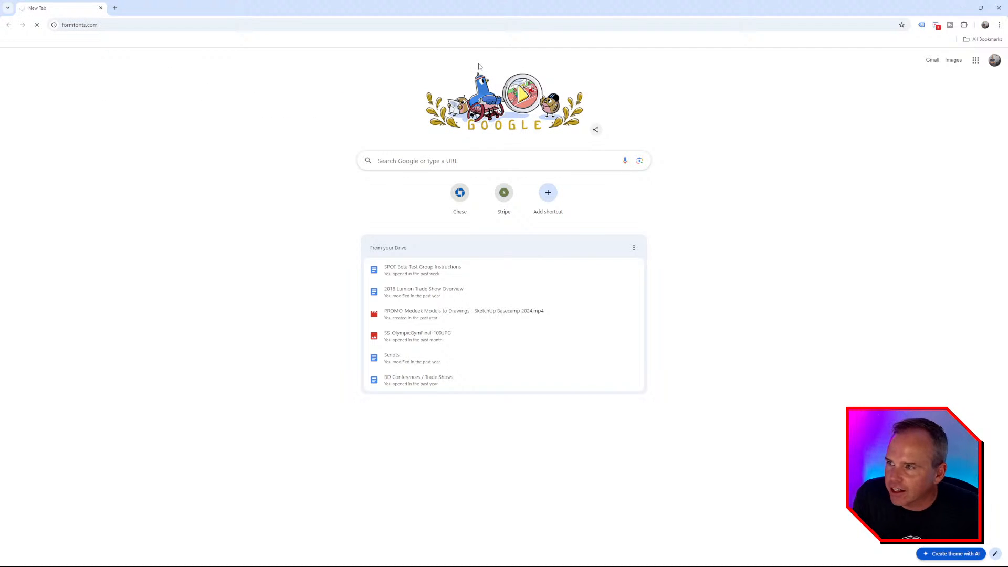
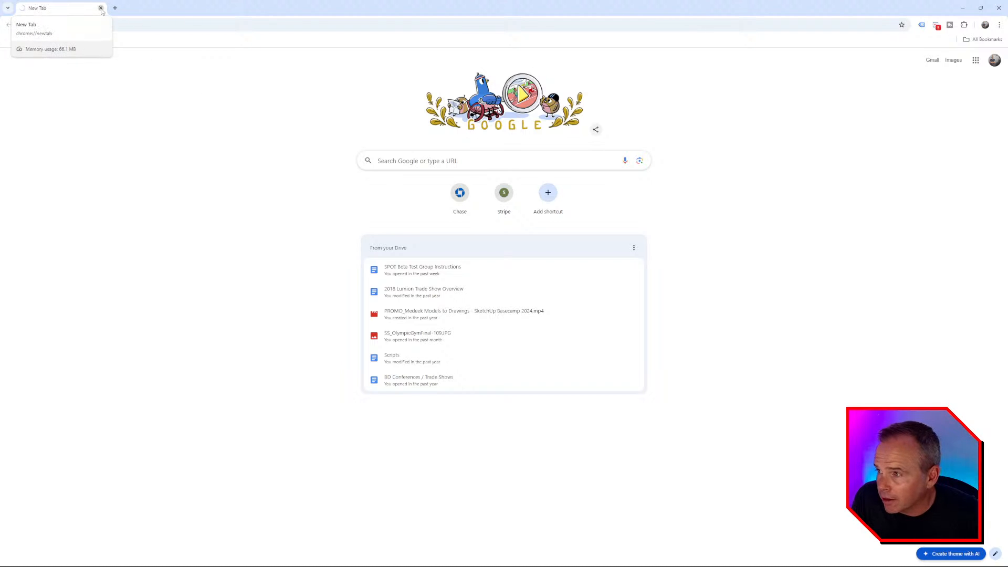
# - Close the Chrome window to reveal SketchUp's 3D Warehouse window
pyautogui.click(100, 8)
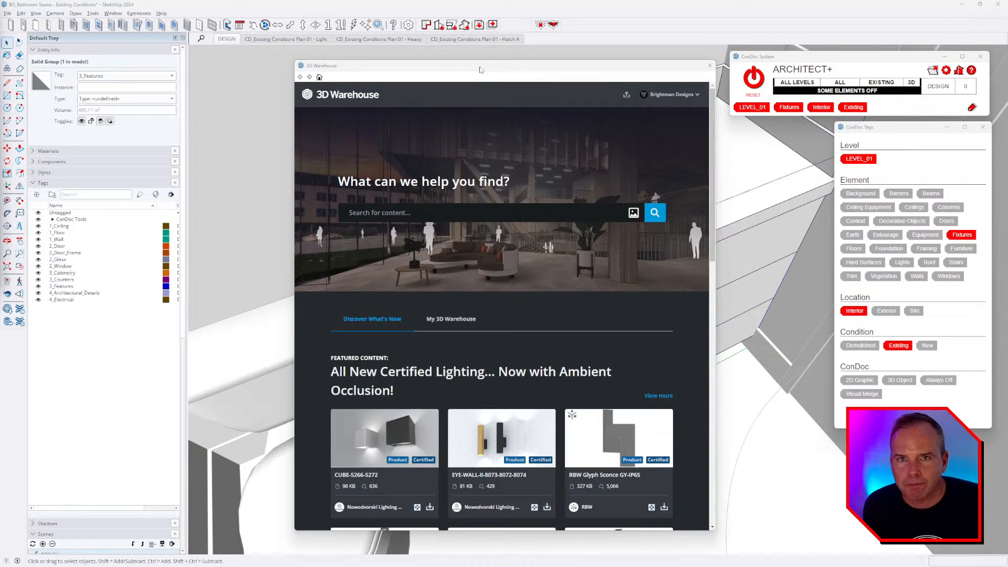
# - Search 3D Warehouse for 'faucet', bringing up 7,300 model results
pyautogui.click(424, 212)
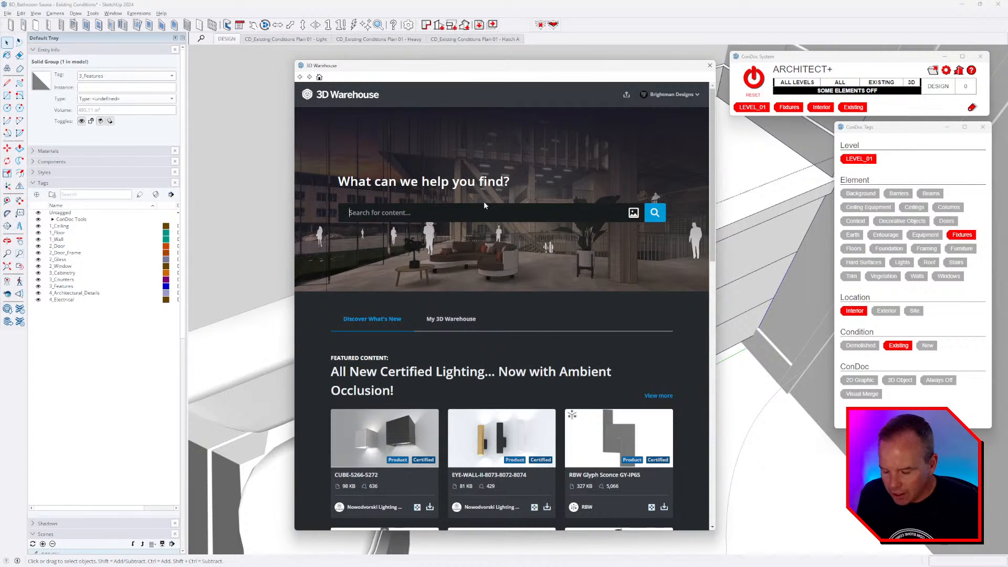
pyautogui.write('faucet')
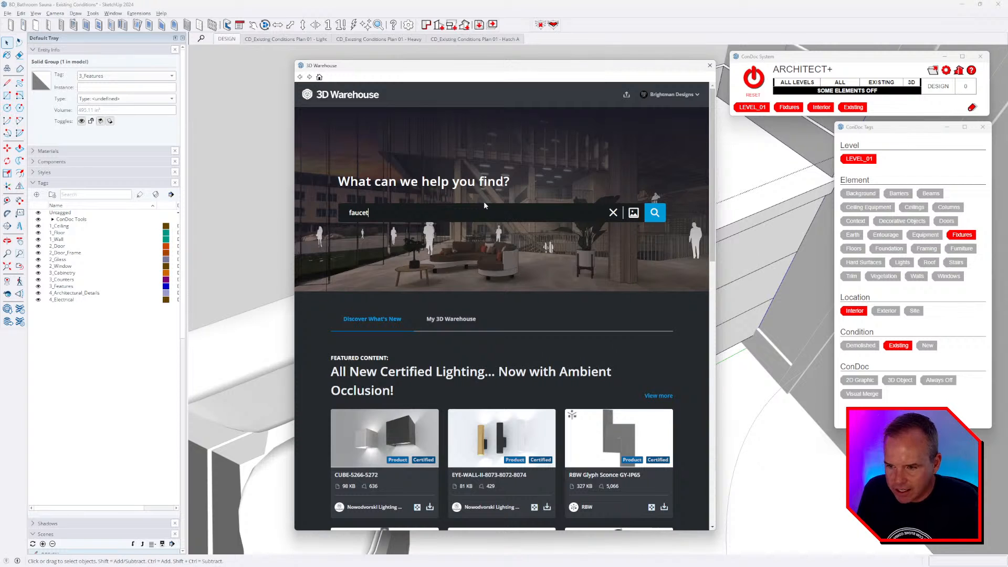
pyautogui.press('Return')
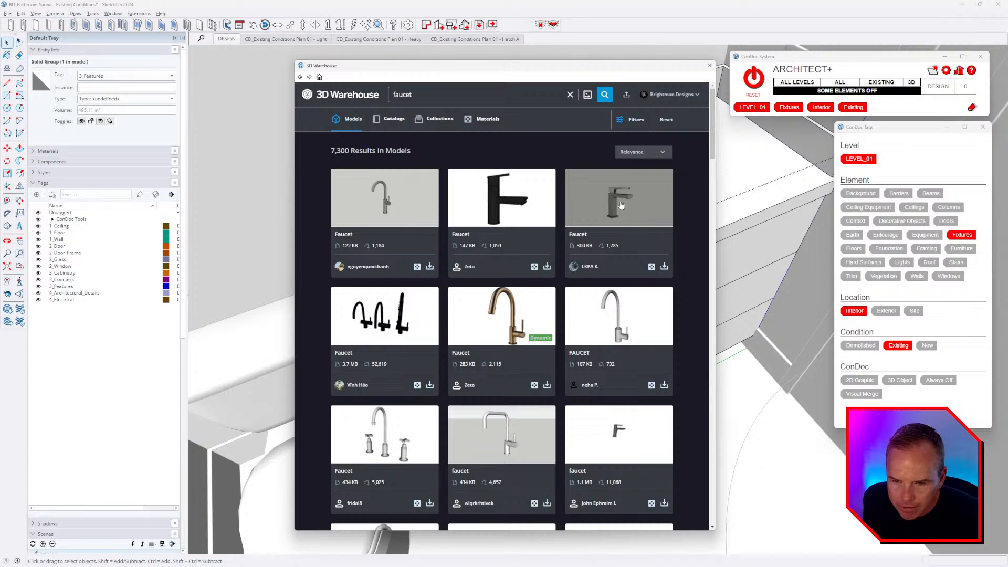
pyautogui.hotkey('alt', 'Tab')
pyautogui.hotkey('alt', 'Tab')
pyautogui.hotkey('alt', 'Tab')
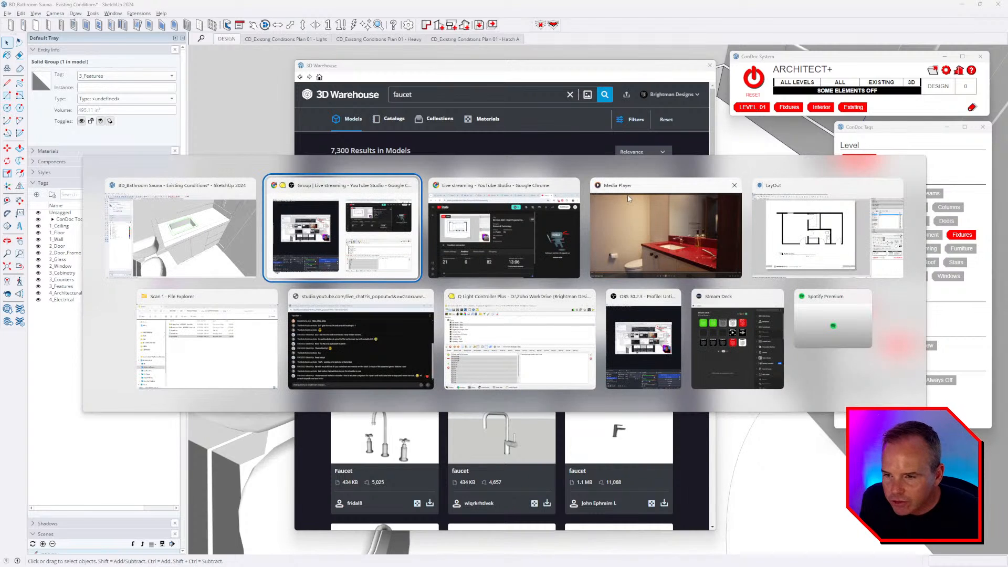
# - Snagit-capture a 346 x 261 px image of the faucet from the paused bathroom video
pyautogui.click(628, 196)
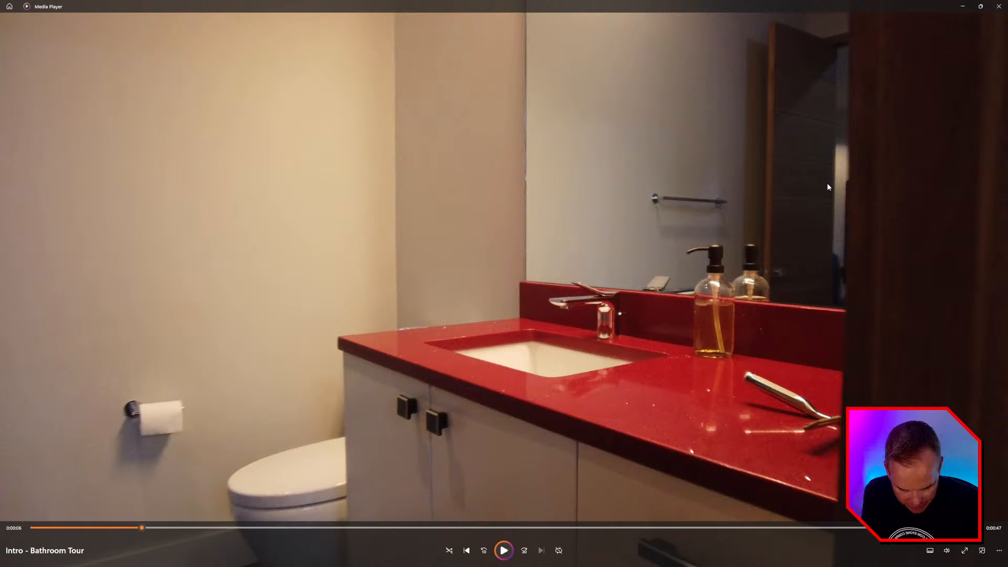
pyautogui.press('Print')
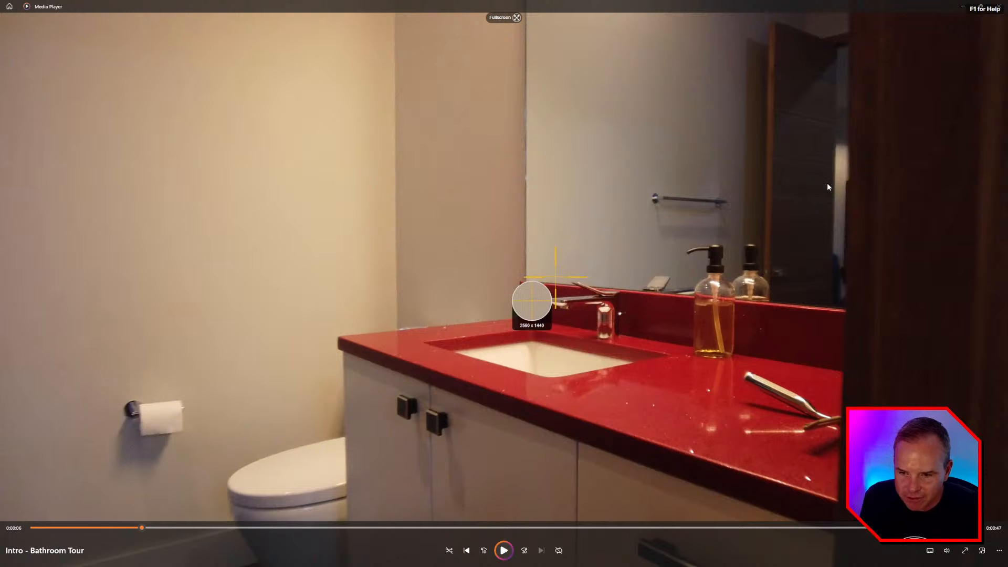
pyautogui.moveTo(524, 254); pyautogui.dragTo(661, 357)
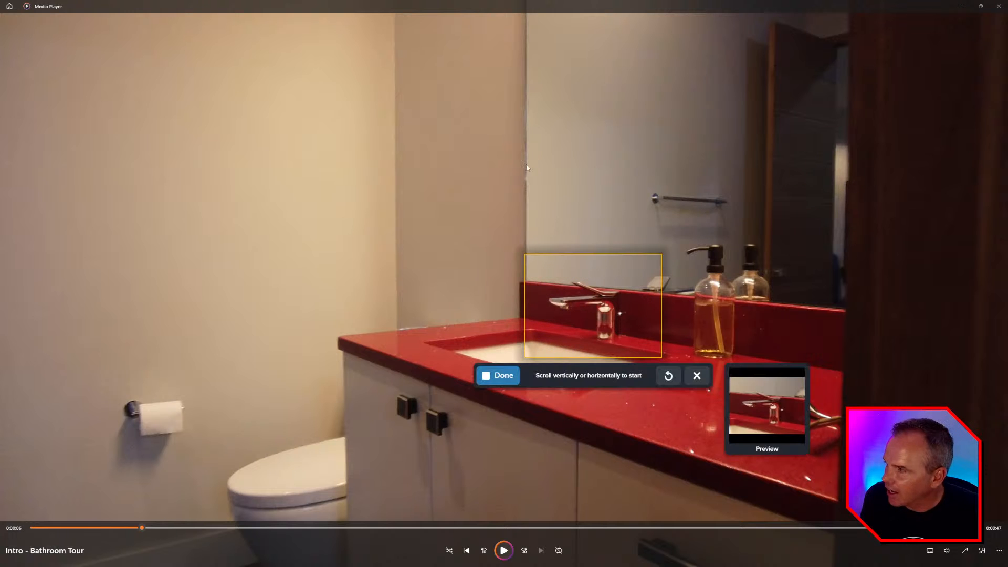
pyautogui.click(497, 374)
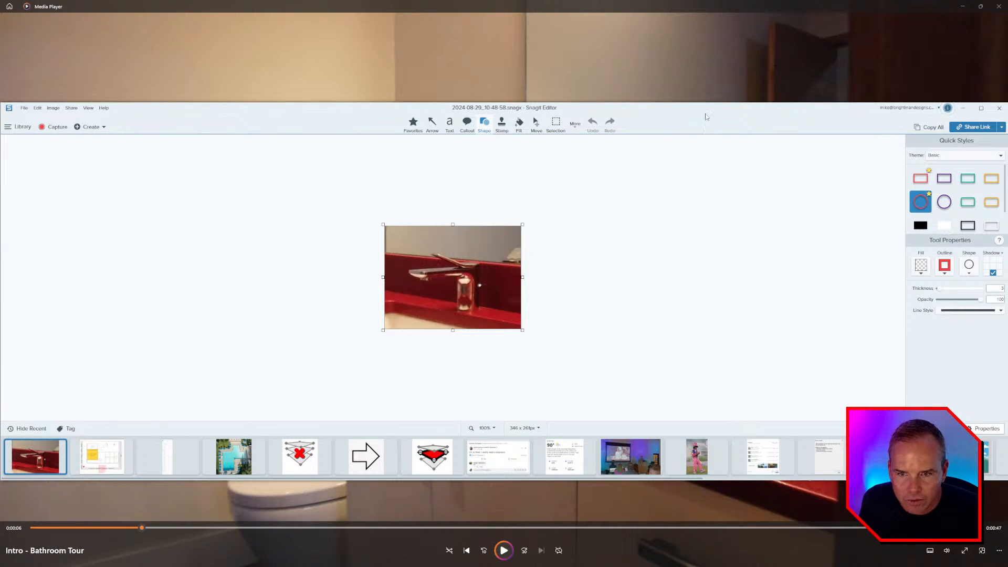
pyautogui.moveTo(705, 114); pyautogui.dragTo(0, 116)
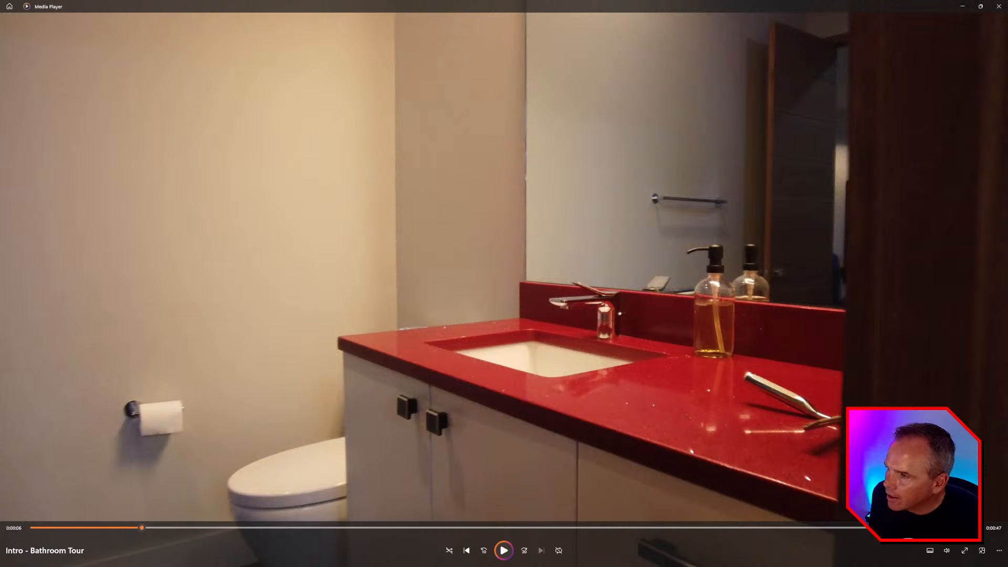
pyautogui.press('super')
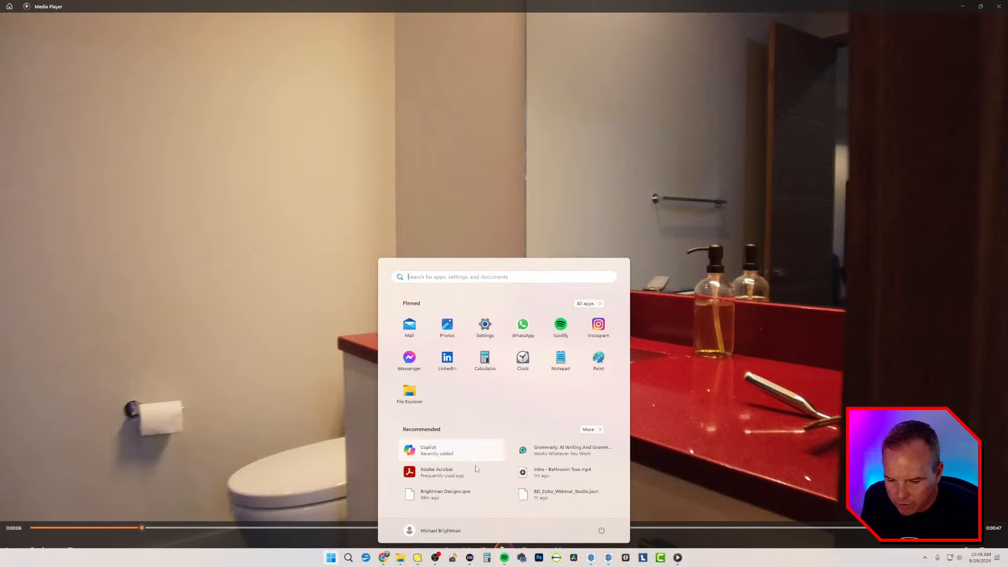
# - Launch Photoshop and paste the faucet capture into a new clipboard-sized document
pyautogui.click(538, 558)
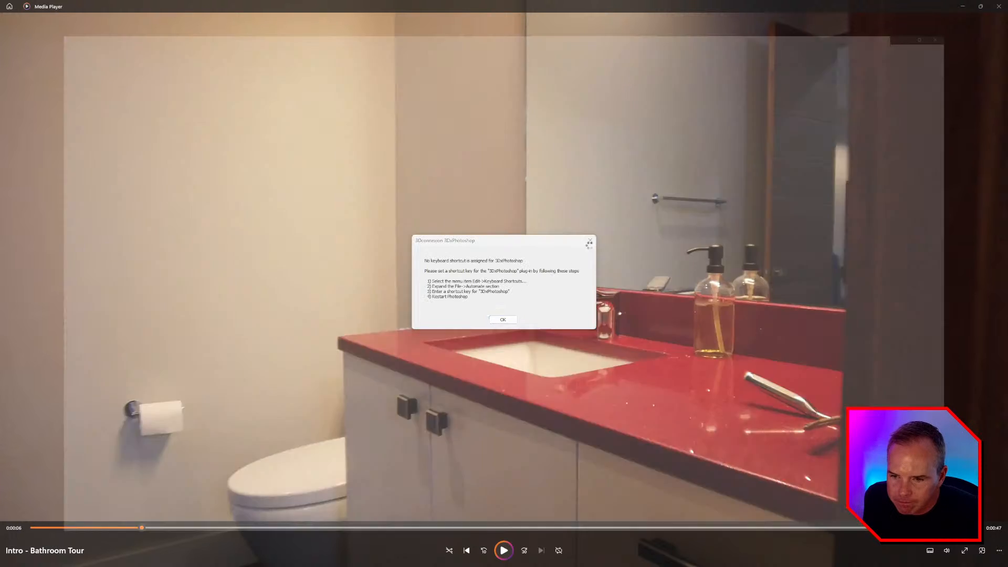
pyautogui.click(521, 317)
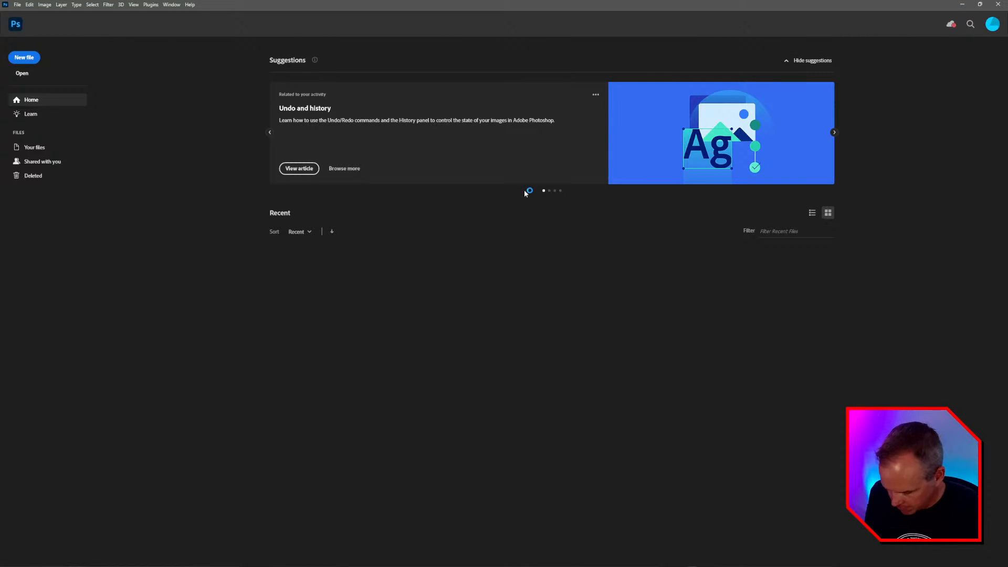
pyautogui.hotkey('ctrl', 'n')
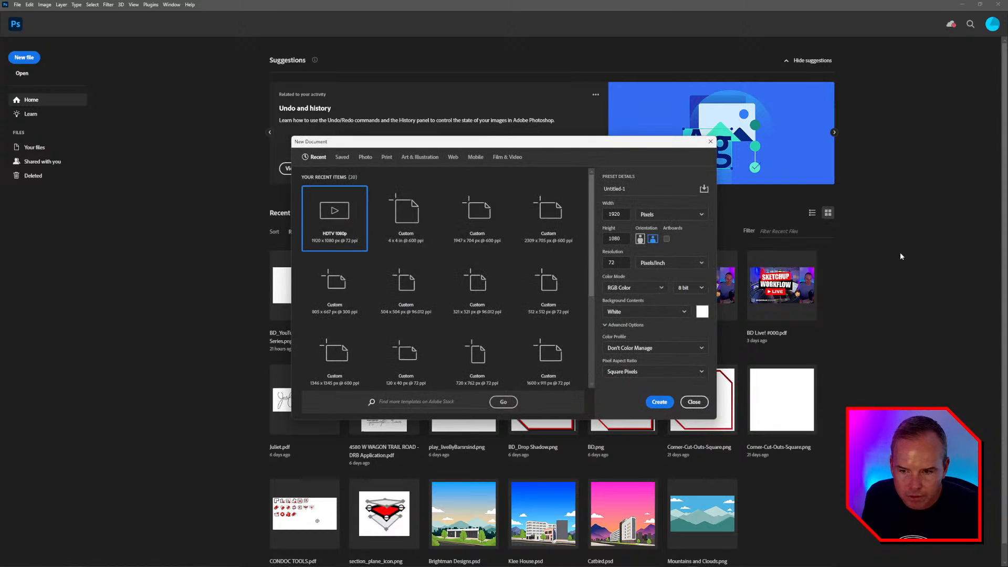
pyautogui.click(663, 406)
pyautogui.hotkey('ctrl', 'v')
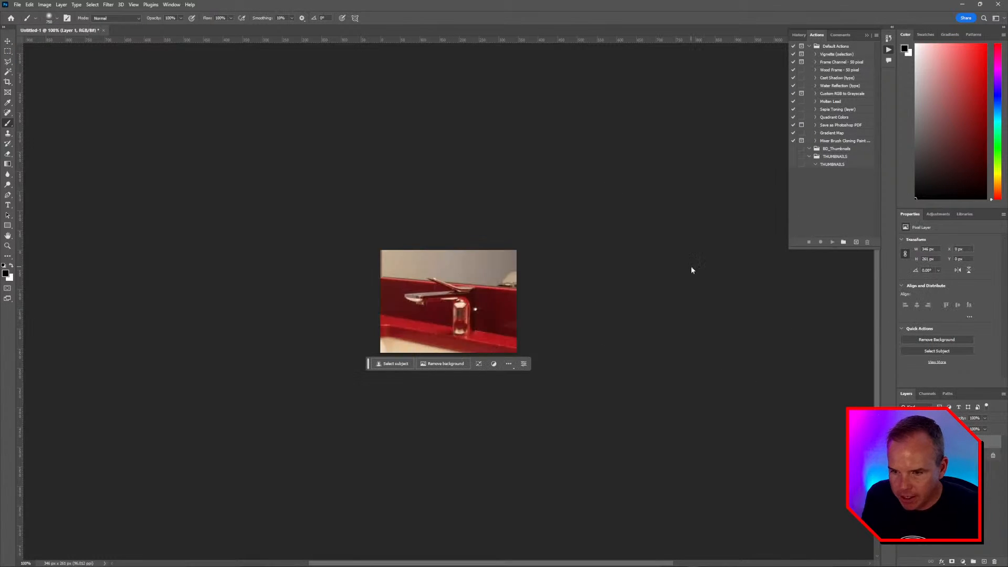
# - Quick Export the image as faucet.png to the TEMP folder and minimize Photoshop
pyautogui.click(17, 5)
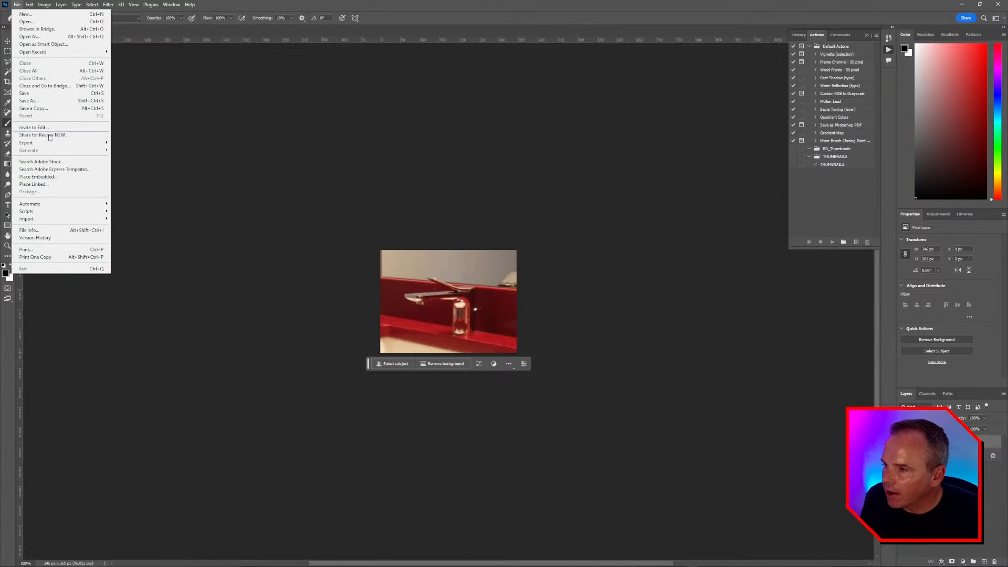
pyautogui.moveTo(49, 145)
pyautogui.click(137, 142)
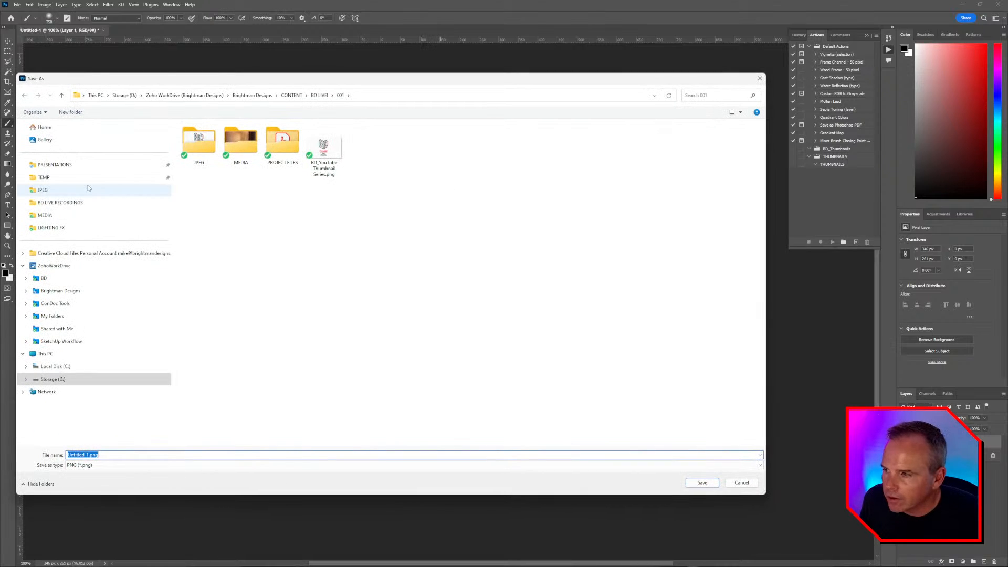
pyautogui.click(152, 178)
pyautogui.click(260, 452)
pyautogui.write('fa')
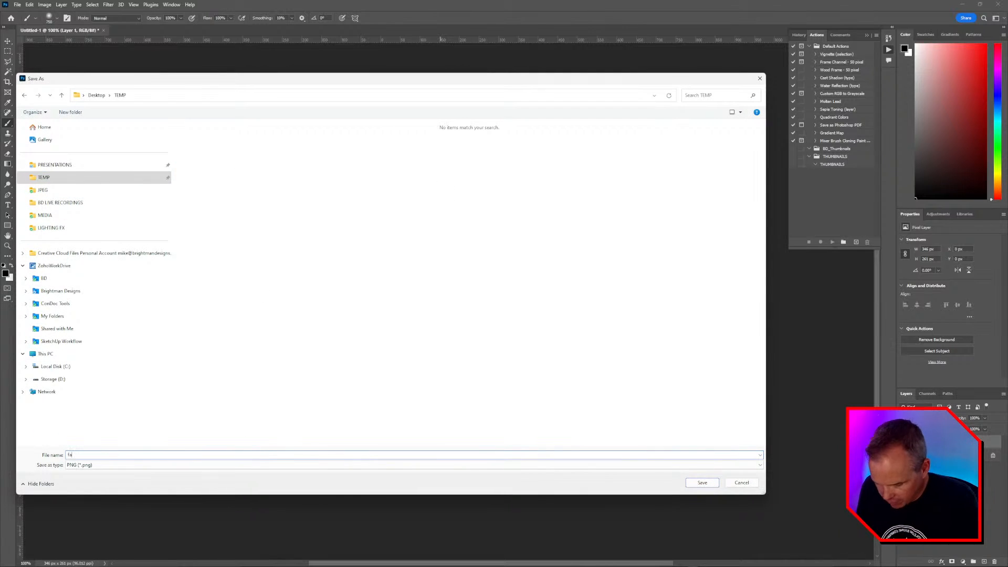
pyautogui.write('ucet')
pyautogui.press('Return')
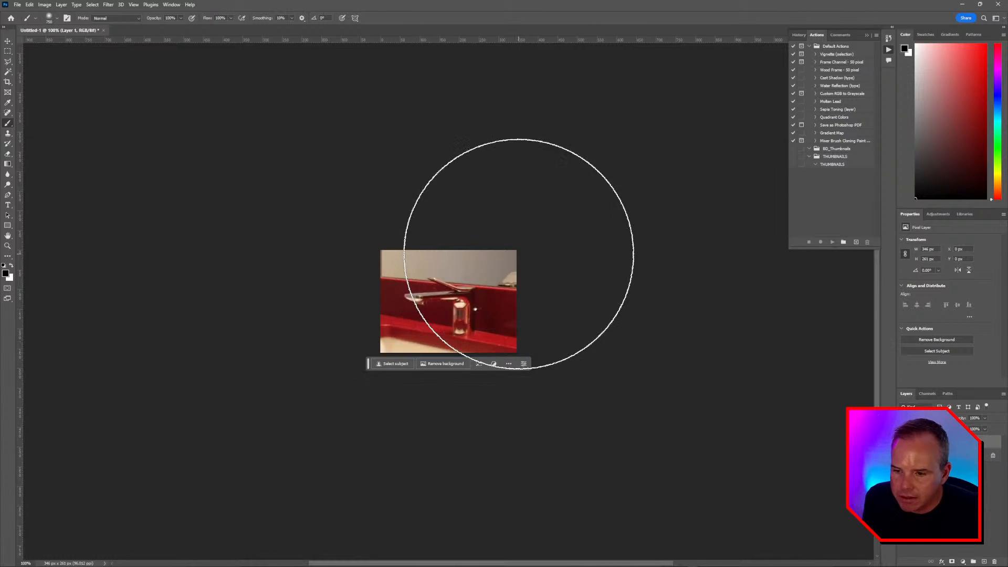
pyautogui.click(962, 5)
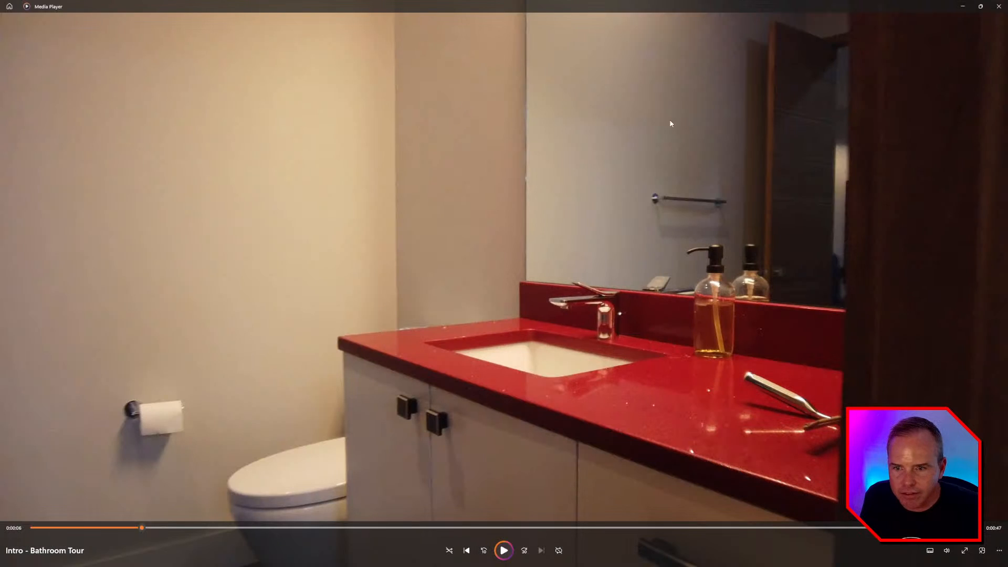
# - Run a 3D Warehouse reverse image search using faucet.png from the TEMP folder
pyautogui.hotkey('alt', 'Tab')
pyautogui.hotkey('alt', 'Tab')
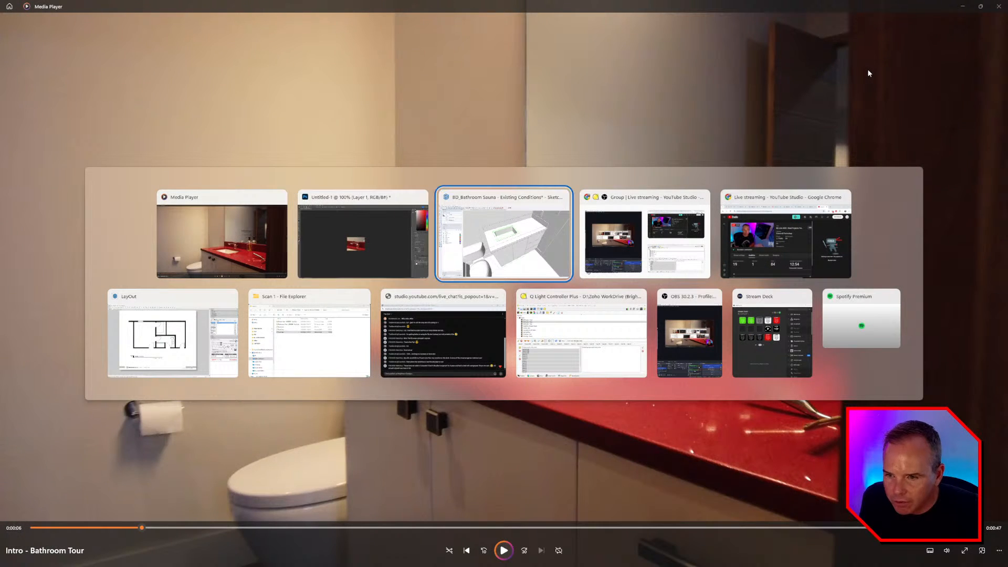
pyautogui.click(587, 94)
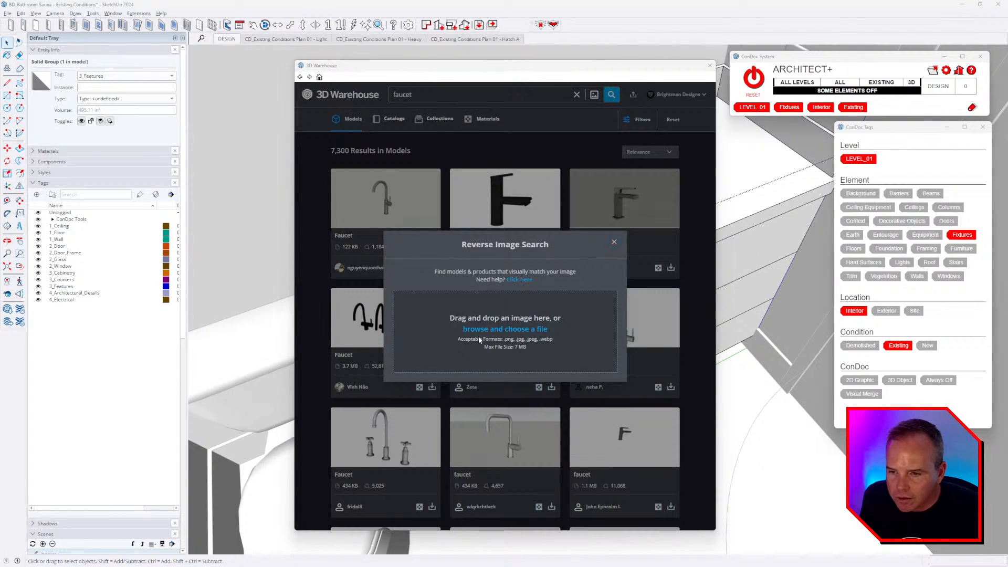
pyautogui.click(479, 339)
pyautogui.doubleClick(329, 164)
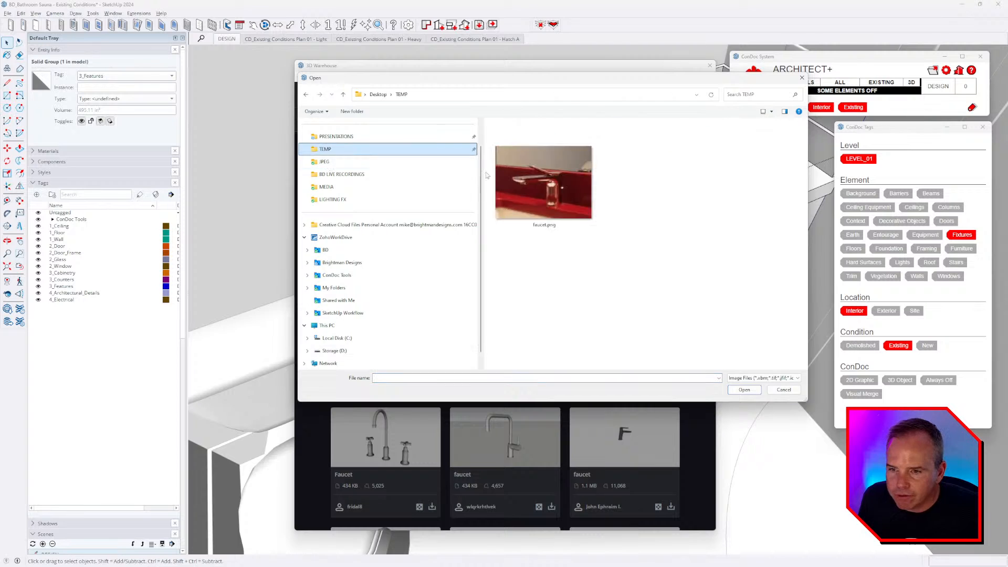
pyautogui.doubleClick(540, 184)
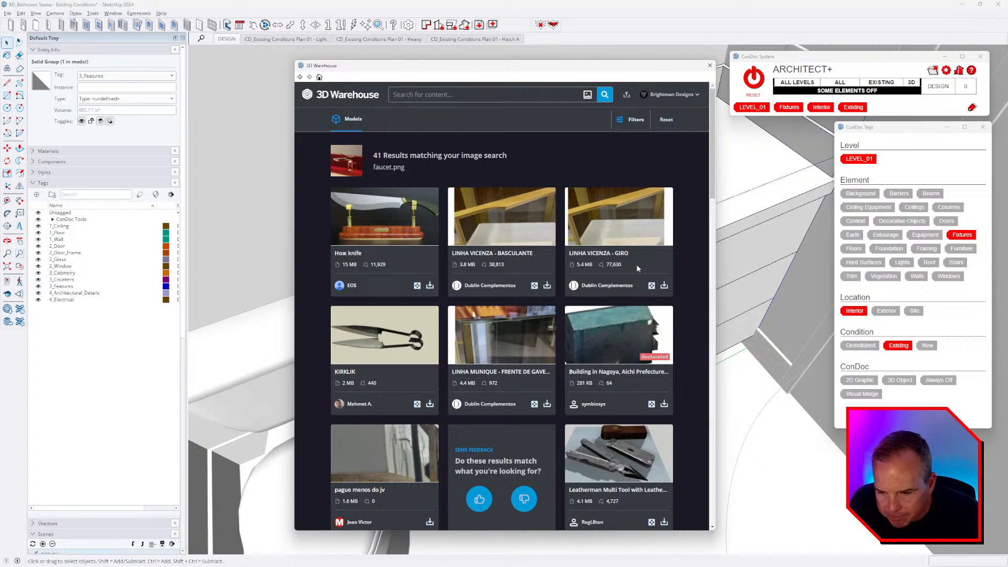
# - Scroll through the 41 unrelated matches and return to the 7,300 faucet results
pyautogui.scroll(-7, 548, 300)
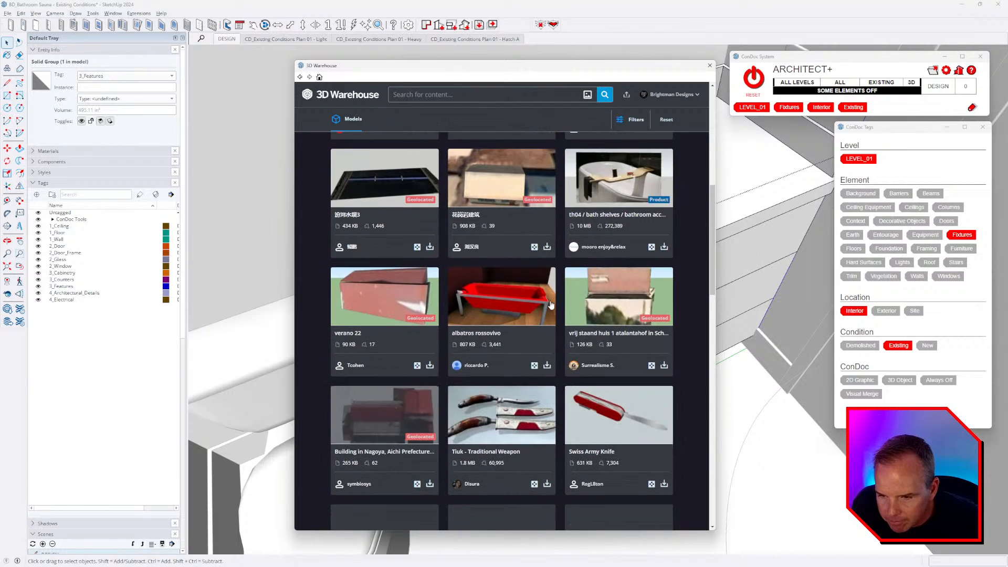
pyautogui.scroll(-7, 550, 304)
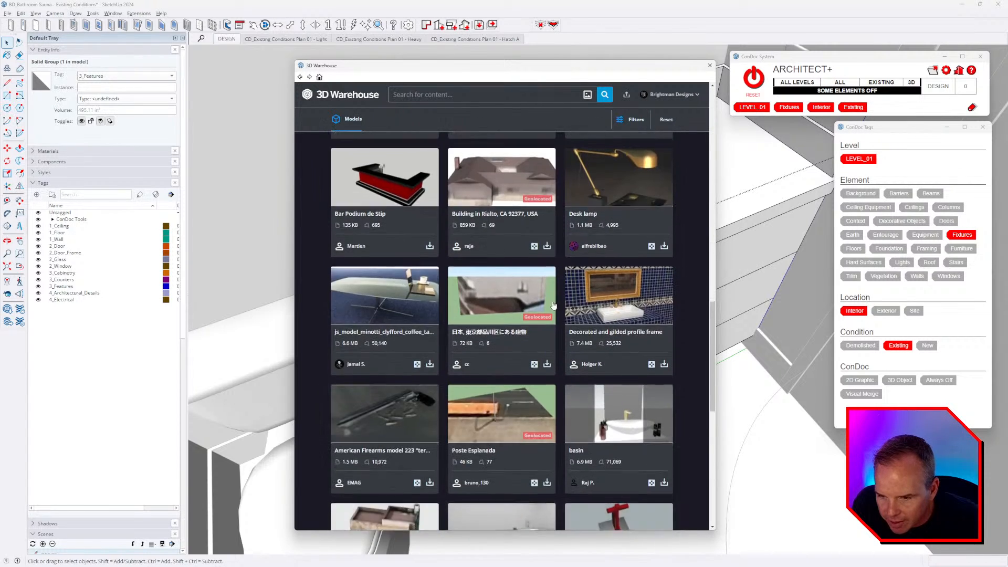
pyautogui.scroll(-8, 553, 305)
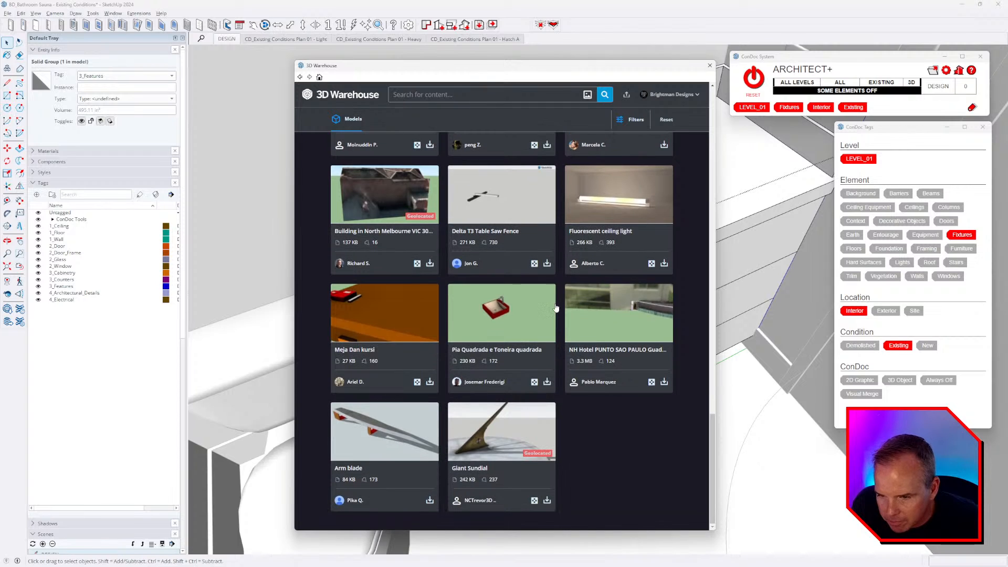
pyautogui.click(299, 77)
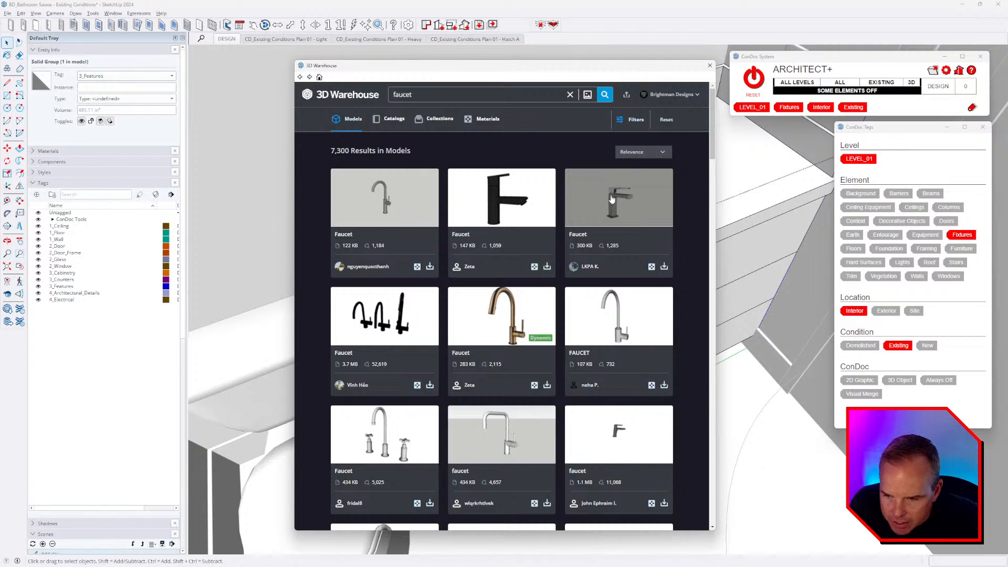
# - Load the gray square faucet model into the model and place it behind the vanity sink
pyautogui.click(664, 267)
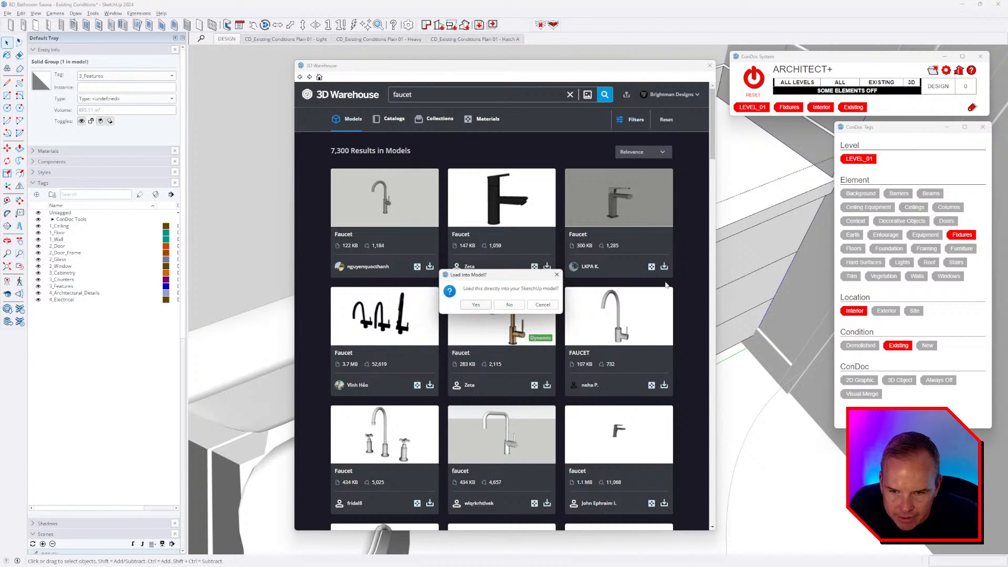
pyautogui.click(482, 309)
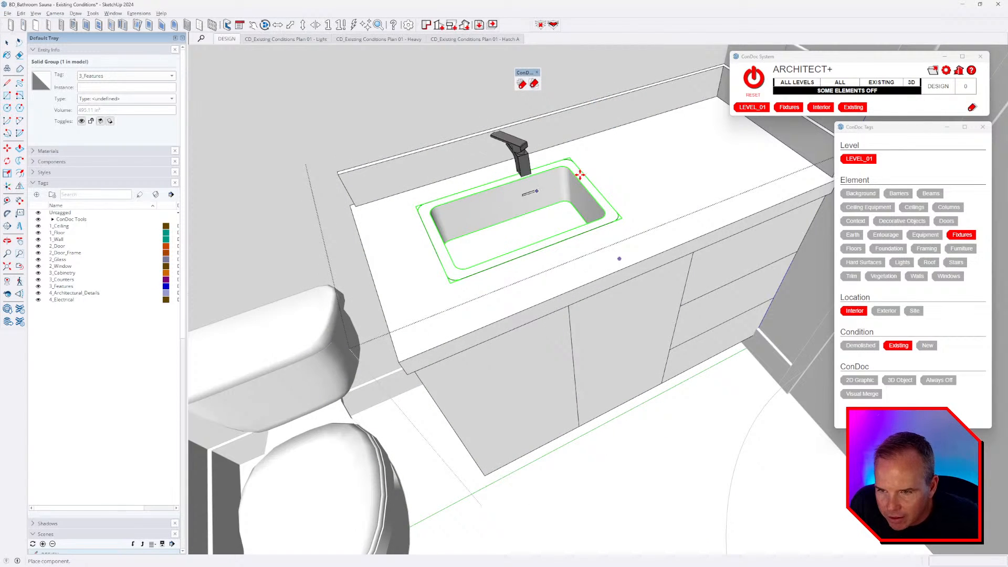
pyautogui.click(580, 157)
pyautogui.moveTo(669, 248); pyautogui.dragTo(671, 223, button='middle')
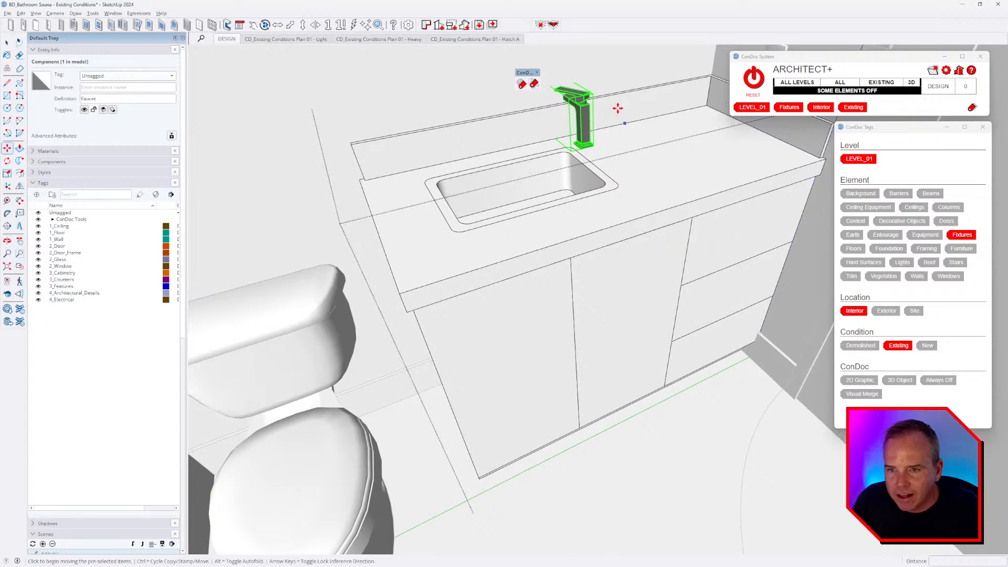
pyautogui.scroll(5, 606, 92)
pyautogui.moveTo(599, 209); pyautogui.dragTo(635, 187, button='middle')
pyautogui.hotkey('alt', 'Tab')
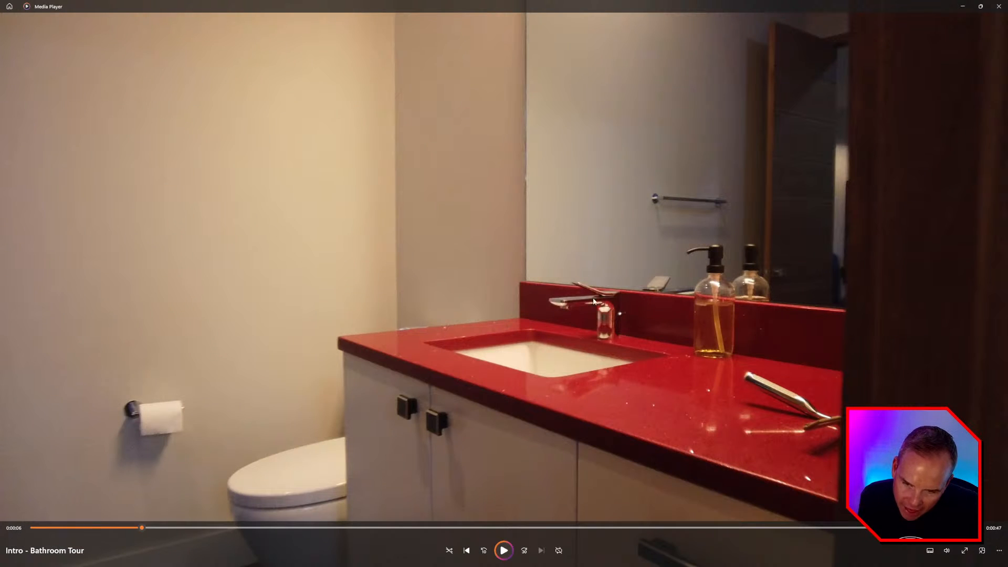
pyautogui.hotkey('alt', 'Tab')
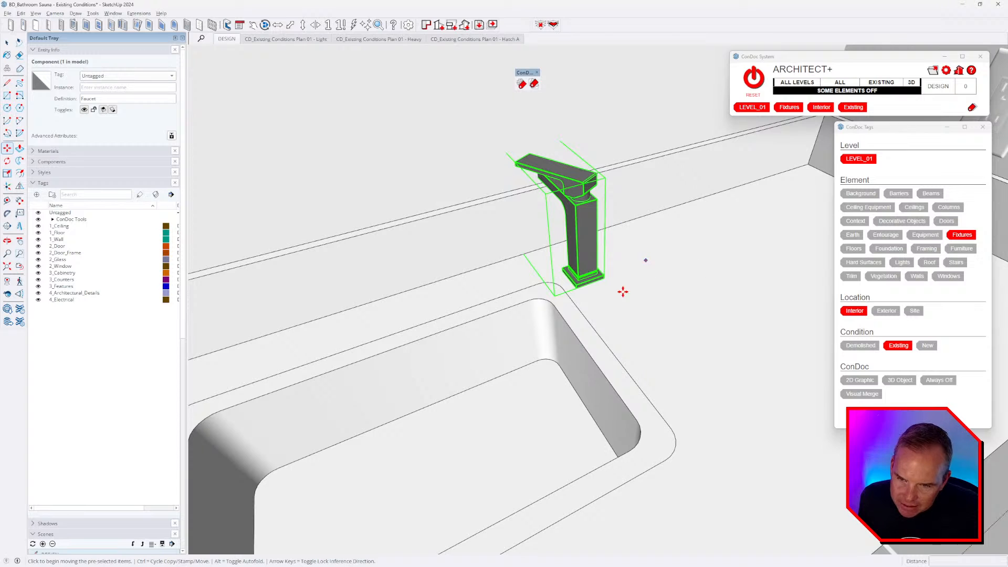
# - Rotate the faucet 180 degrees
pyautogui.press('q')
pyautogui.click(598, 304)
pyautogui.click(648, 325)
pyautogui.click(692, 262)
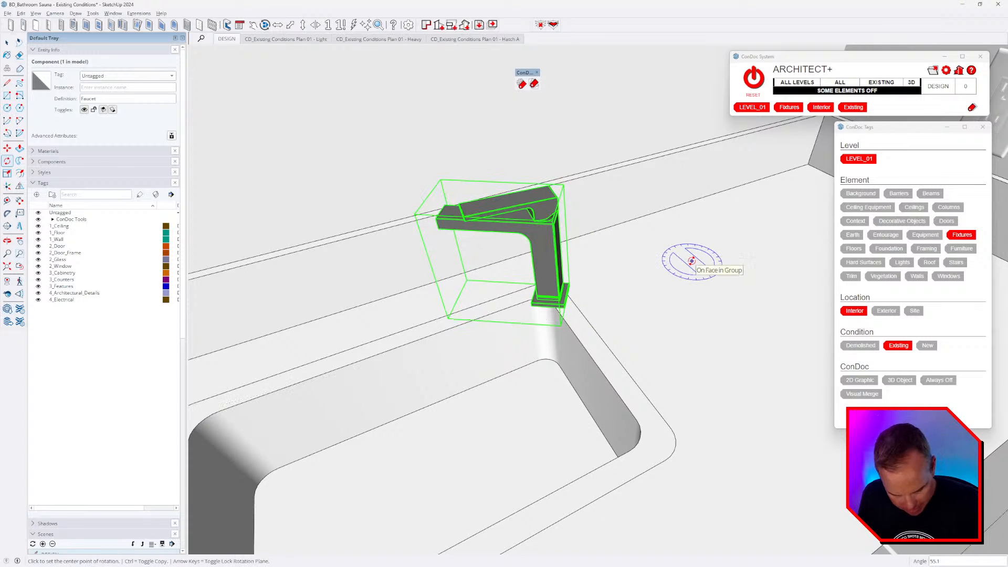
pyautogui.write('180')
pyautogui.press('Return')
# - Move the faucet by its base onto the countertop at the back edge of the sink
pyautogui.press('m')
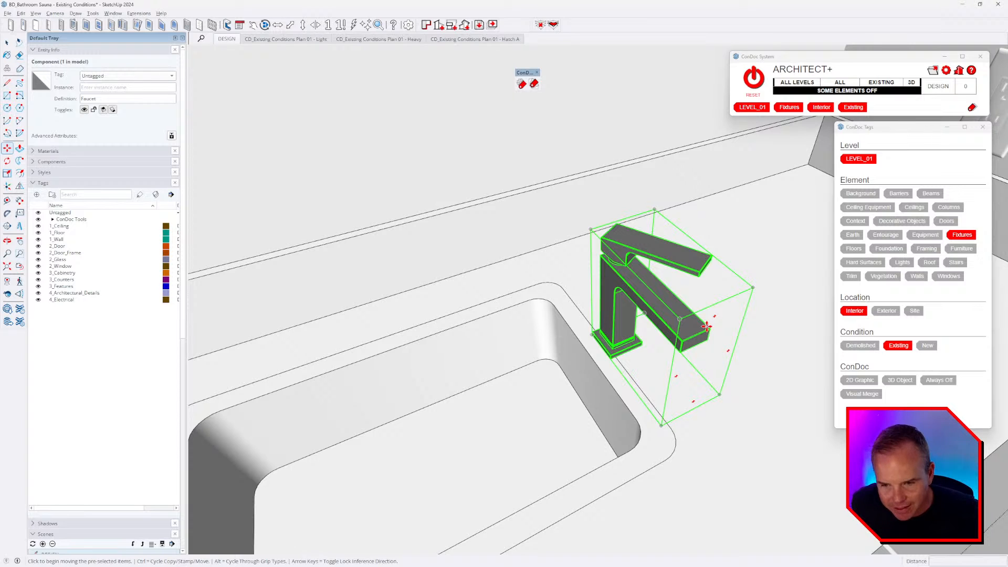
pyautogui.scroll(-2, 709, 288)
pyautogui.scroll(3, 641, 337)
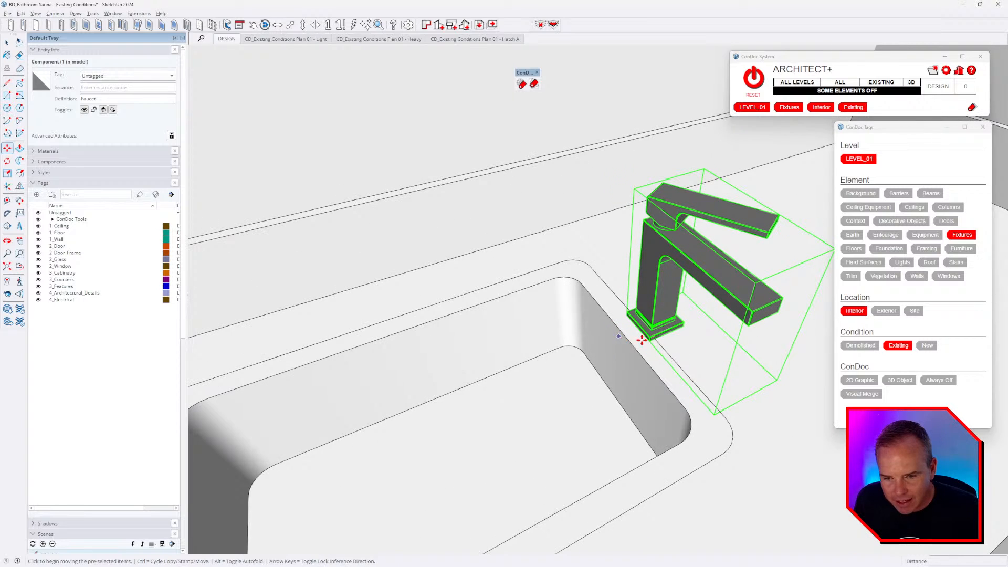
pyautogui.click(666, 334)
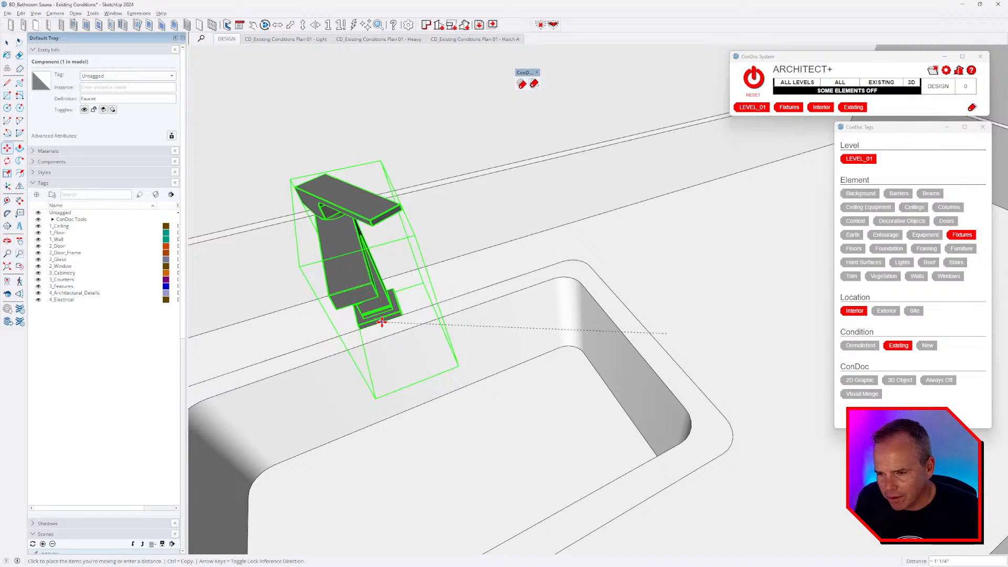
pyautogui.click(405, 317)
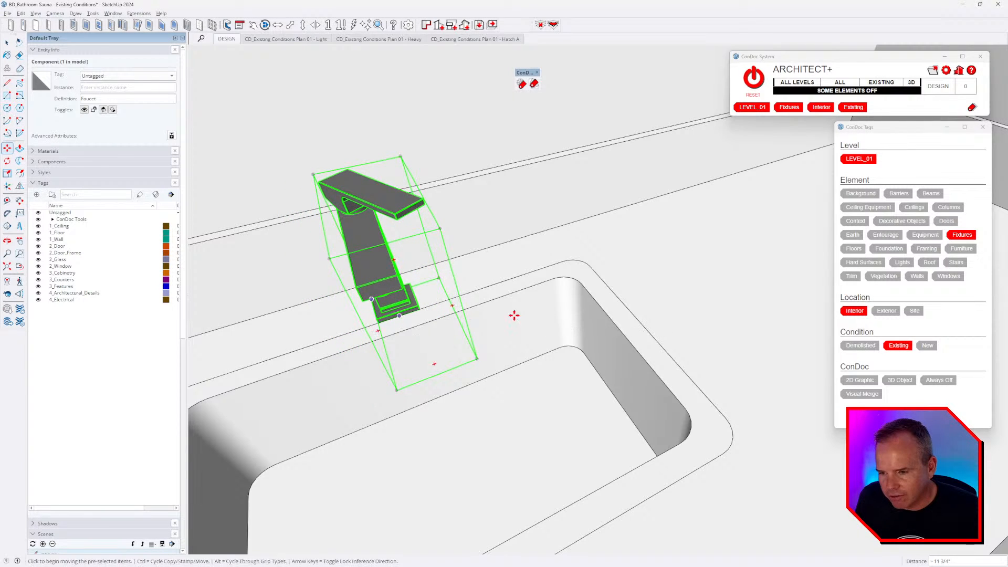
pyautogui.scroll(-2, 512, 357)
pyautogui.scroll(5, 655, 326)
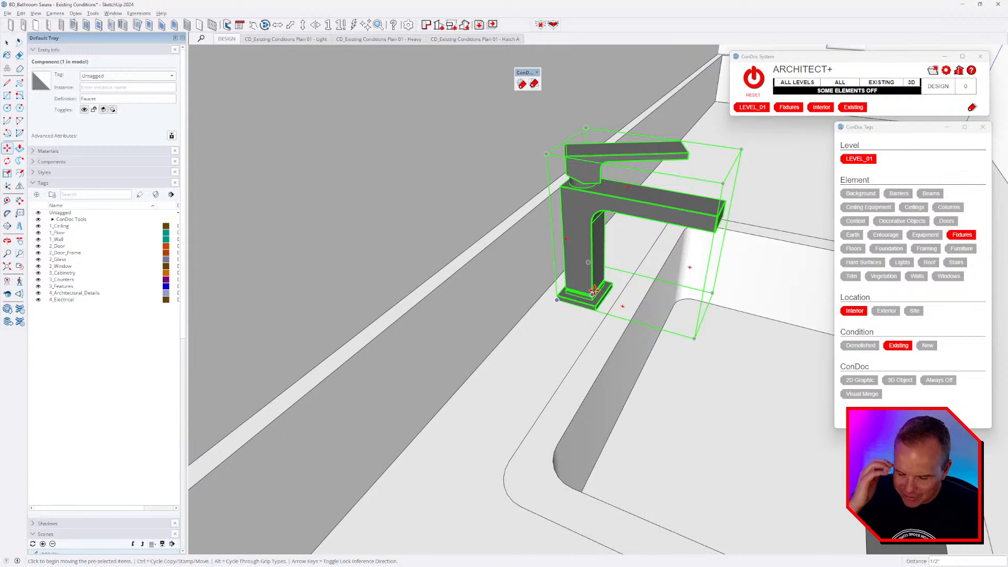
pyautogui.moveTo(594, 290); pyautogui.dragTo(554, 321, button='middle')
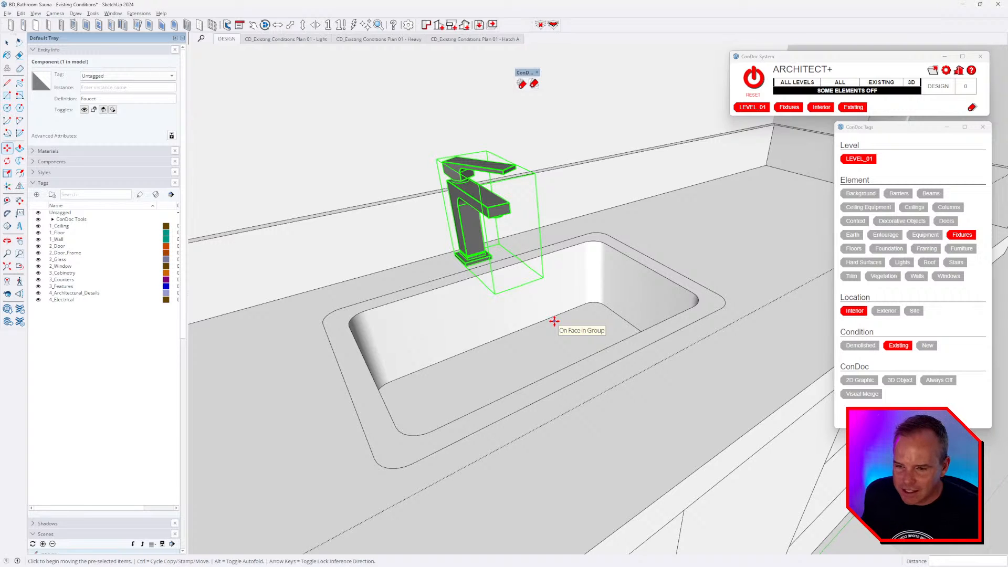
pyautogui.moveTo(648, 342); pyautogui.dragTo(370, 301, button='middle')
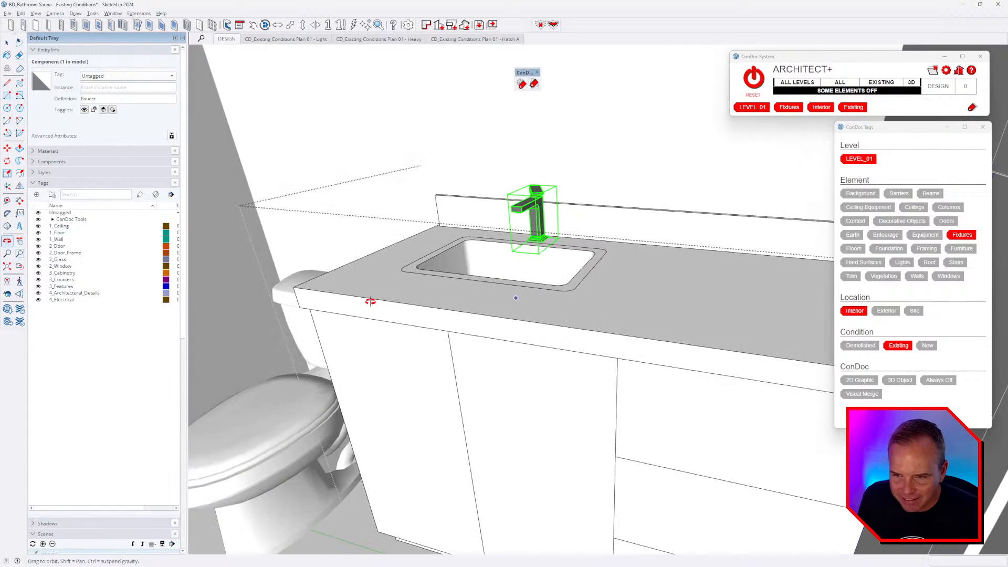
pyautogui.press('m')
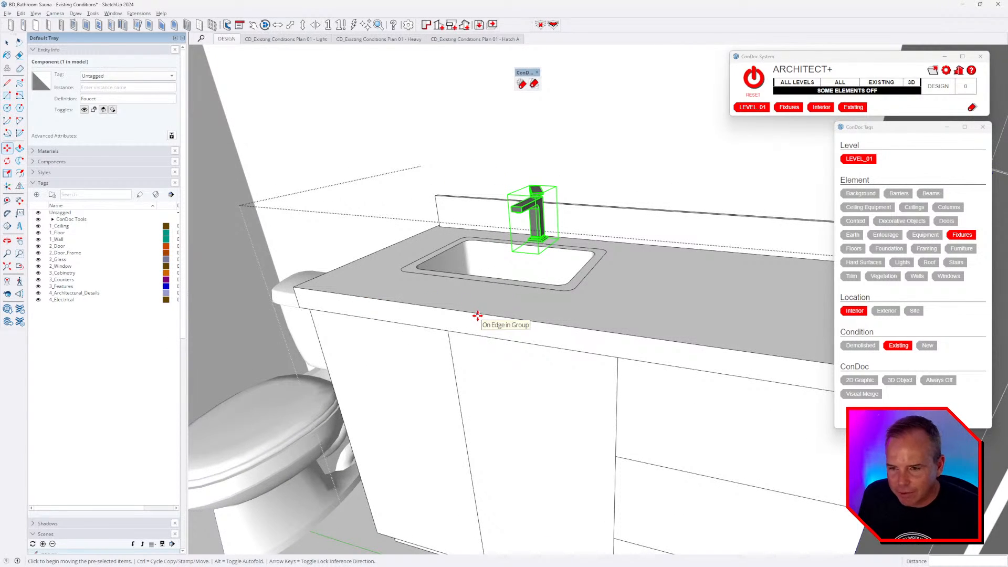
pyautogui.moveTo(504, 299); pyautogui.dragTo(629, 326, button='middle')
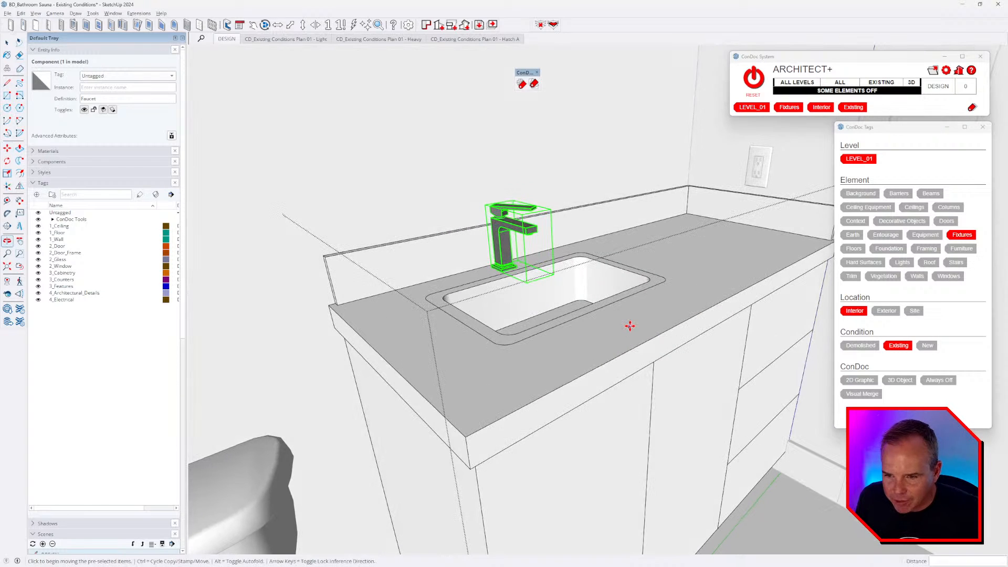
pyautogui.press('space')
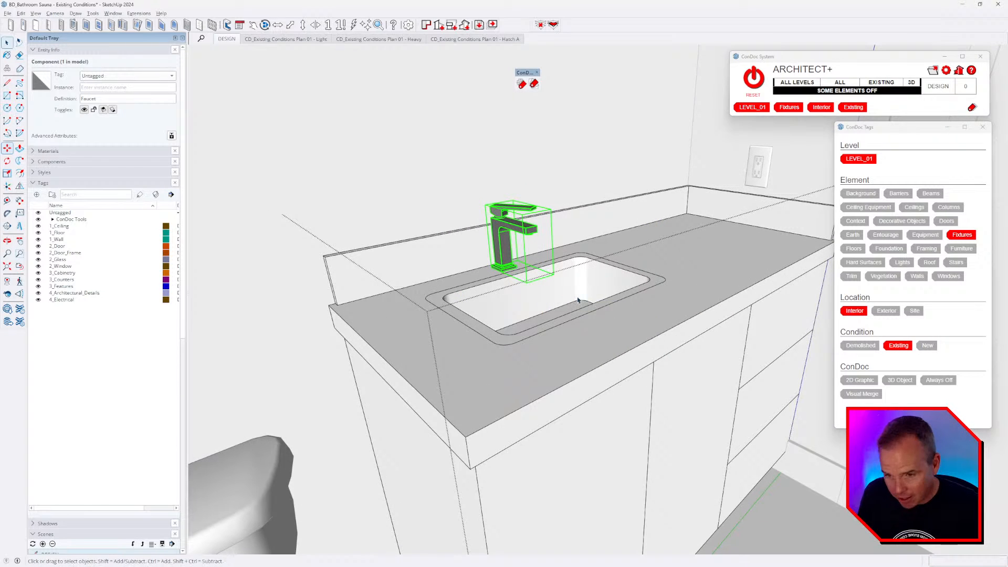
pyautogui.moveTo(578, 300); pyautogui.dragTo(589, 315, button='middle')
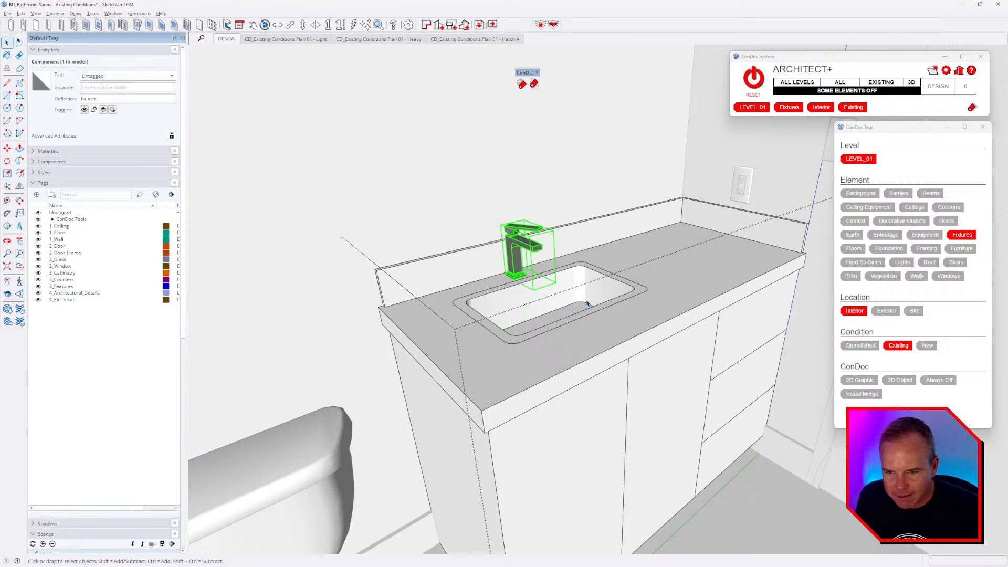
pyautogui.hotkey('alt', 'Tab')
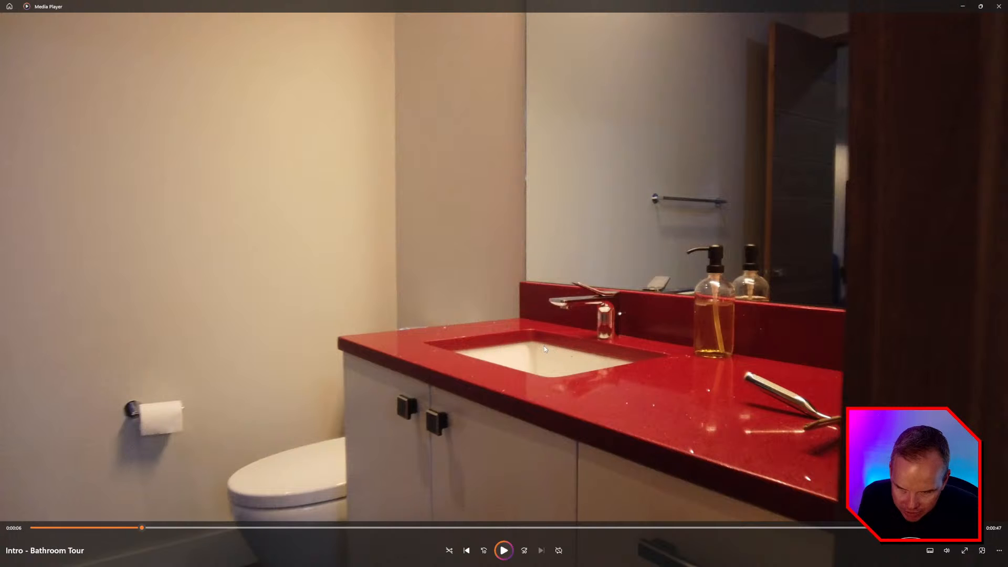
pyautogui.hotkey('alt', 'Tab')
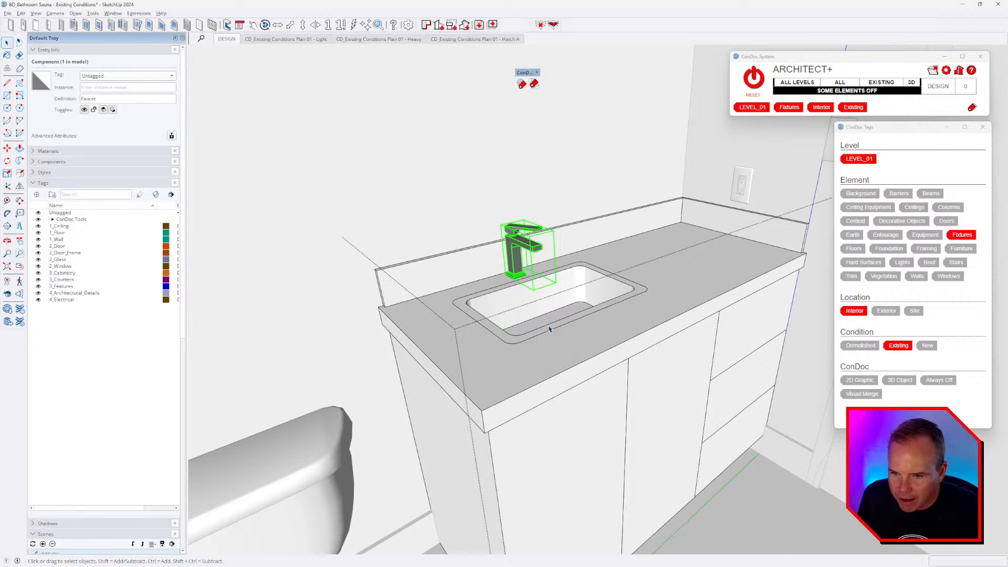
pyautogui.scroll(3, 549, 329)
pyautogui.click(525, 351)
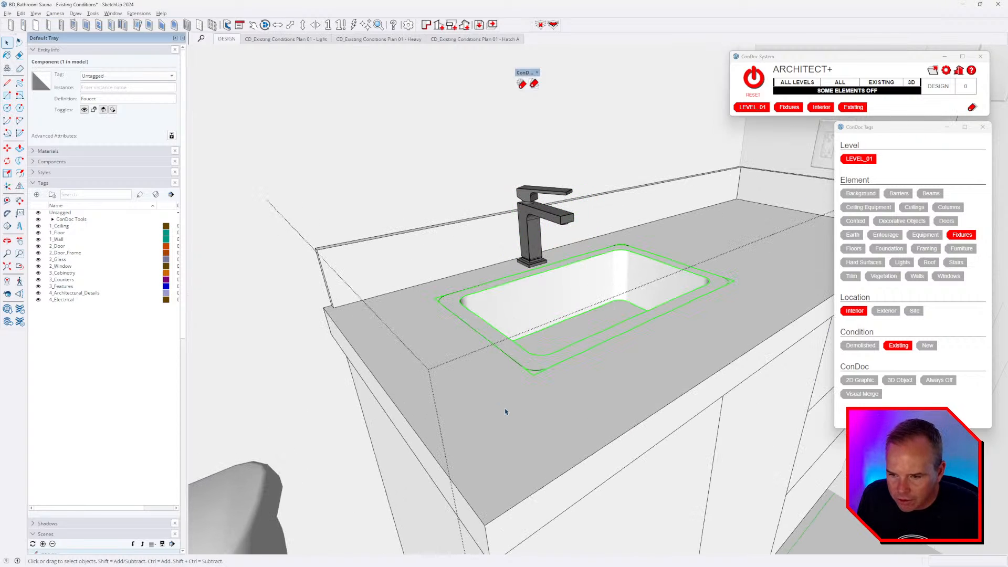
# - Isolate the countertop, delete its basin bottom and walls, then undo that deletion
pyautogui.tripleClick(511, 351)
pyautogui.tripleClick(644, 383)
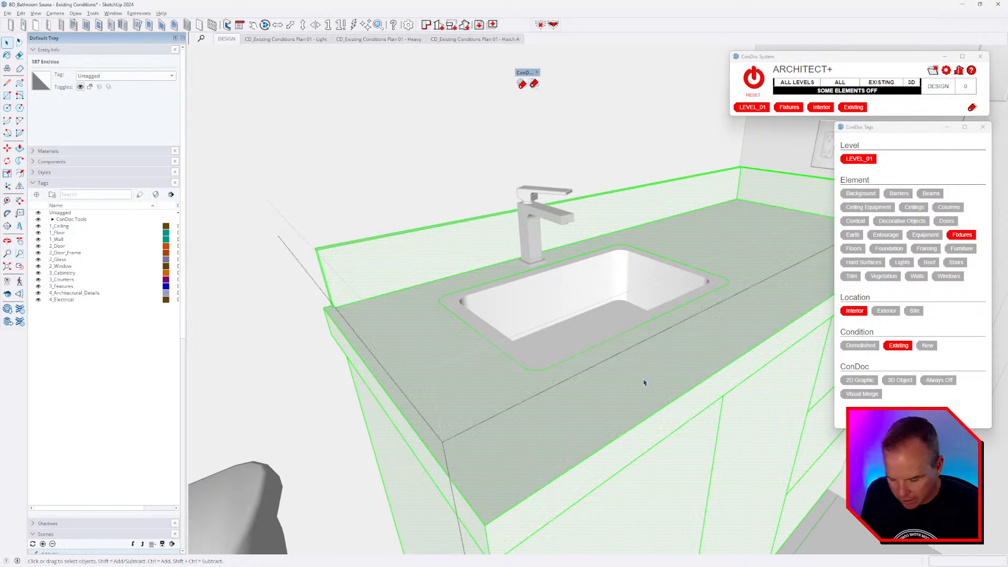
pyautogui.press('i')
pyautogui.moveTo(645, 383); pyautogui.dragTo(653, 428, button='middle')
pyautogui.click(589, 310)
pyautogui.doubleClick(589, 263)
pyautogui.keyDown('ctrl'); pyautogui.click(586, 303); pyautogui.keyUp('ctrl')
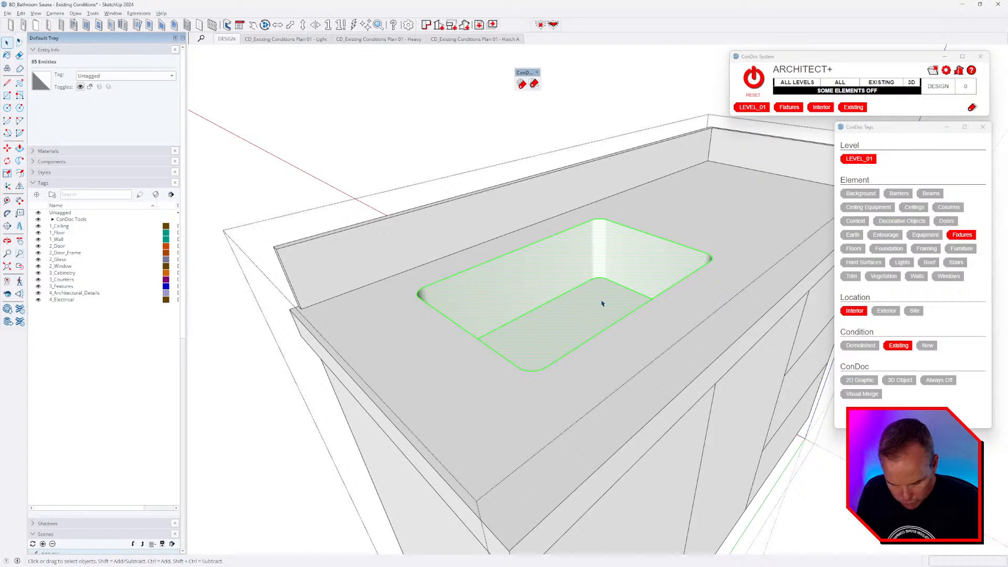
pyautogui.press('Delete')
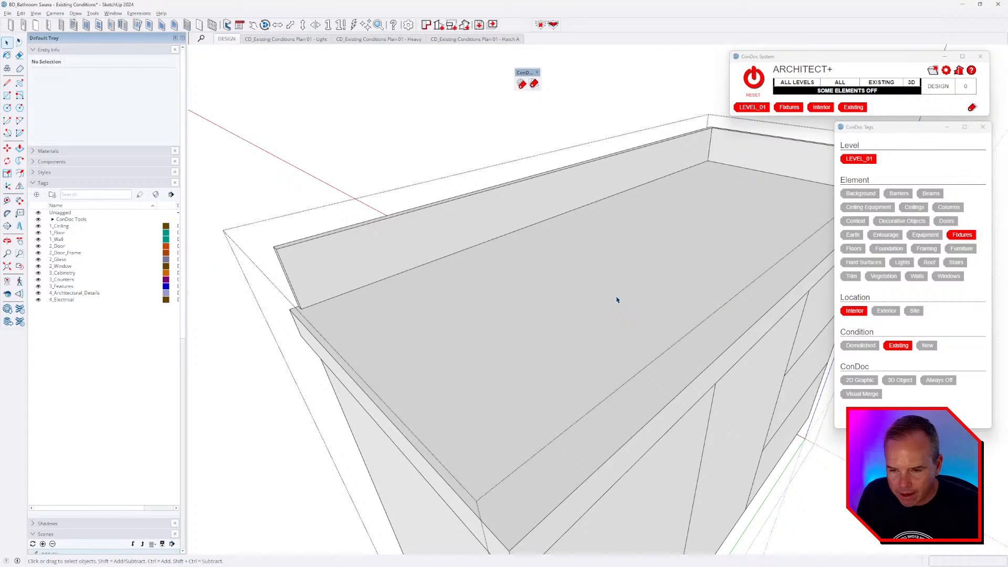
pyautogui.hotkey('ctrl', 'z')
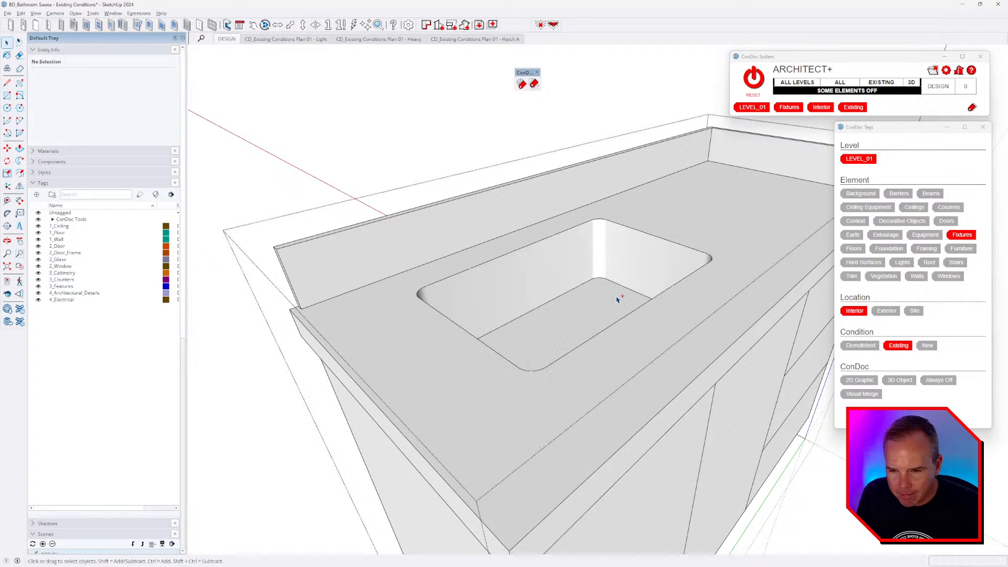
# - Inside the basin component, select only its top rim edges and delete them
pyautogui.doubleClick(581, 260)
pyautogui.tripleClick(578, 261)
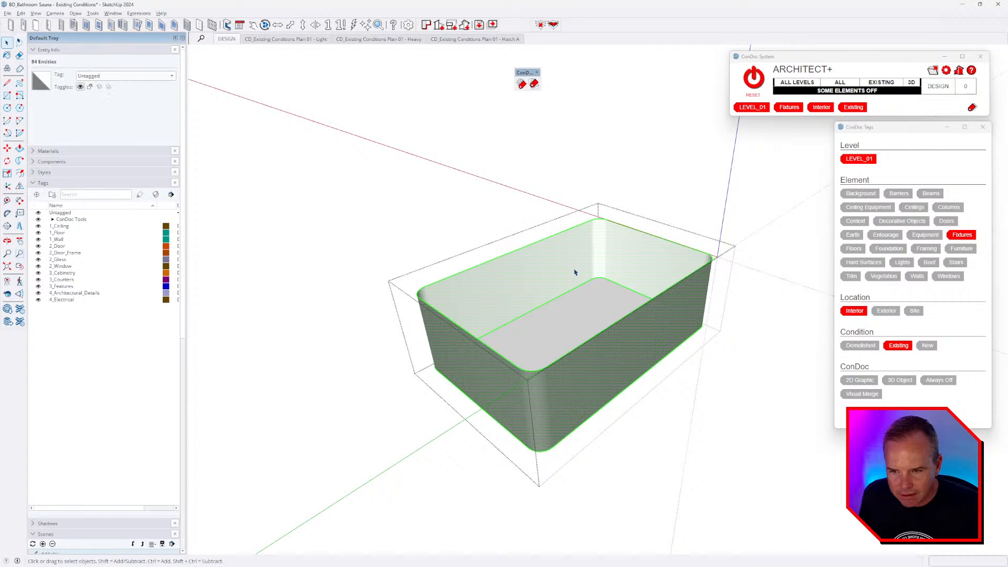
pyautogui.keyDown('ctrl'); pyautogui.keyDown('shift'); pyautogui.doubleClick(590, 303); pyautogui.keyUp('shift'); pyautogui.keyUp('ctrl')
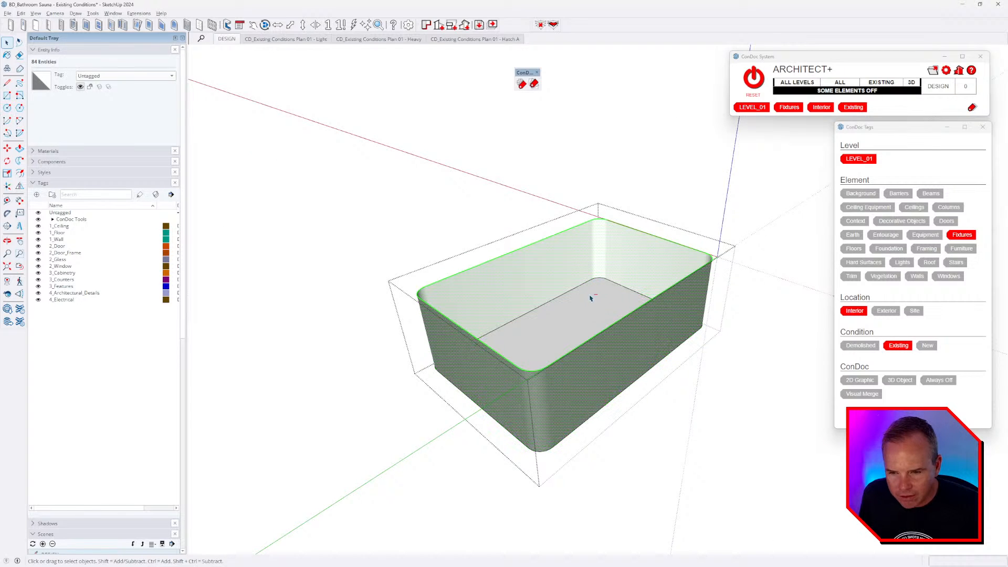
pyautogui.keyDown('ctrl'); pyautogui.keyDown('shift'); pyautogui.doubleClick(578, 266); pyautogui.keyUp('shift'); pyautogui.keyUp('ctrl')
pyautogui.doubleClick(579, 266)
pyautogui.keyDown('ctrl'); pyautogui.keyDown('shift'); pyautogui.click(578, 267); pyautogui.keyUp('shift'); pyautogui.keyUp('ctrl')
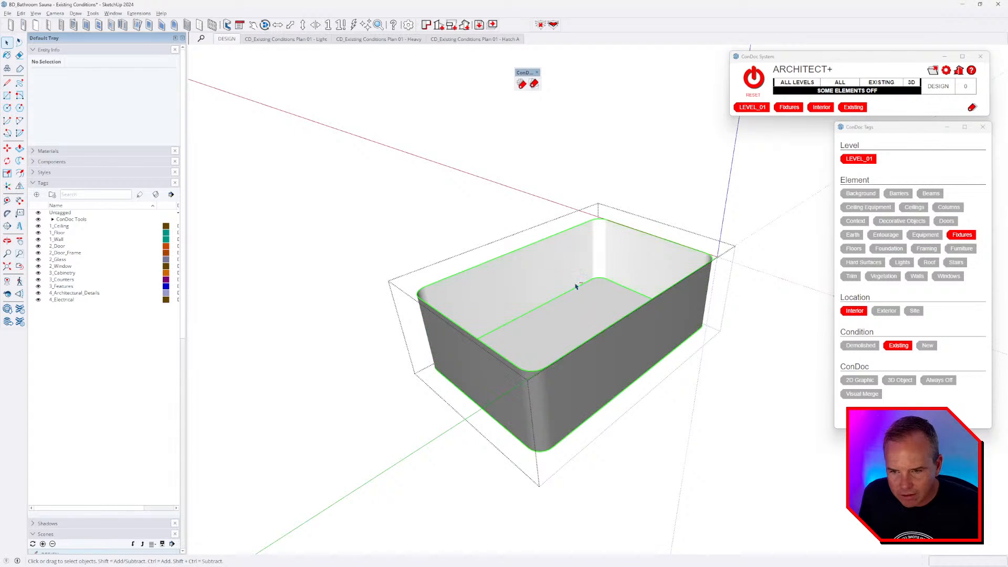
pyautogui.keyDown('ctrl'); pyautogui.keyDown('shift'); pyautogui.doubleClick(586, 323); pyautogui.keyUp('shift'); pyautogui.keyUp('ctrl')
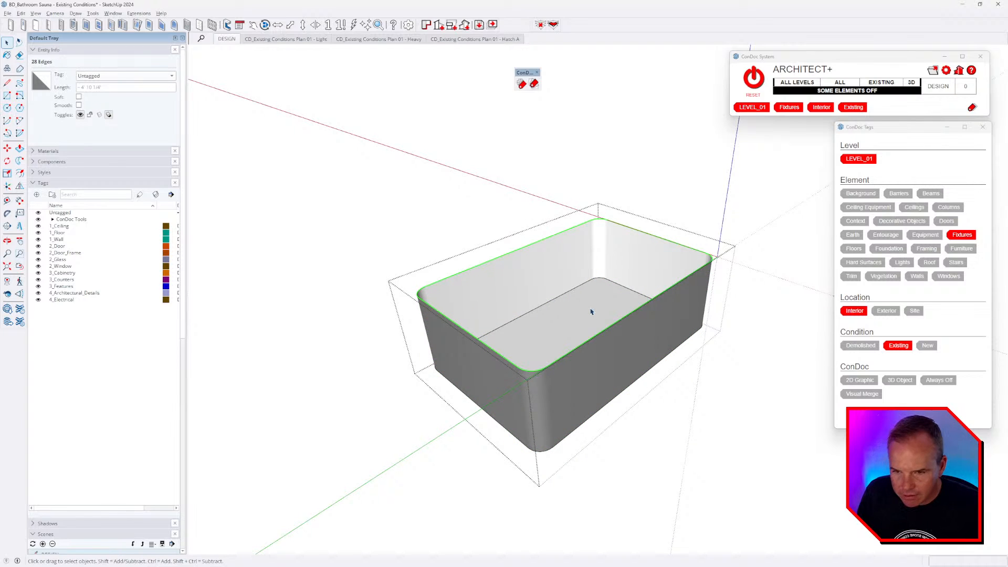
pyautogui.press('Escape')
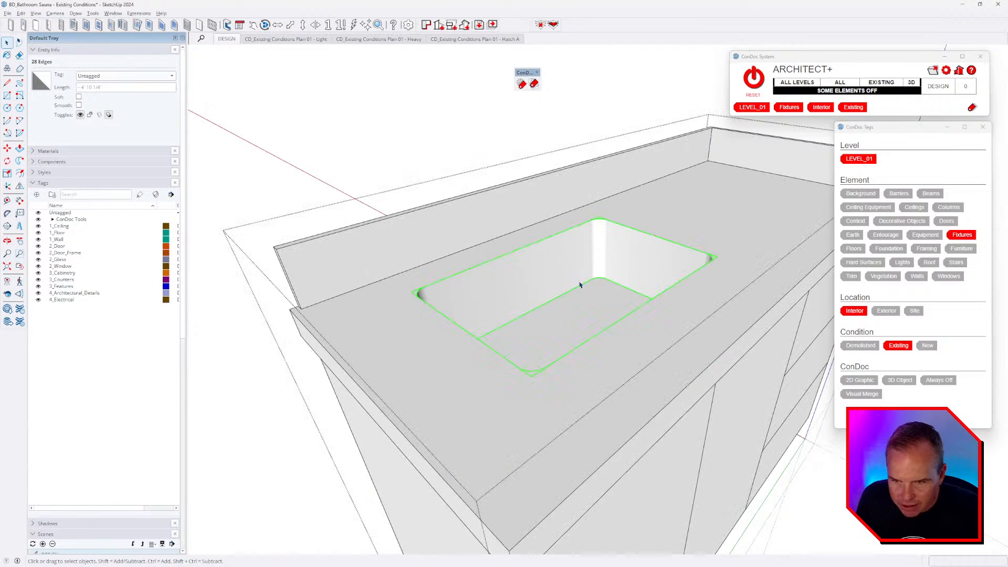
pyautogui.press('Delete')
# - Delete the countertop's inner rounded face and unhide the rest of the model
pyautogui.click(577, 284)
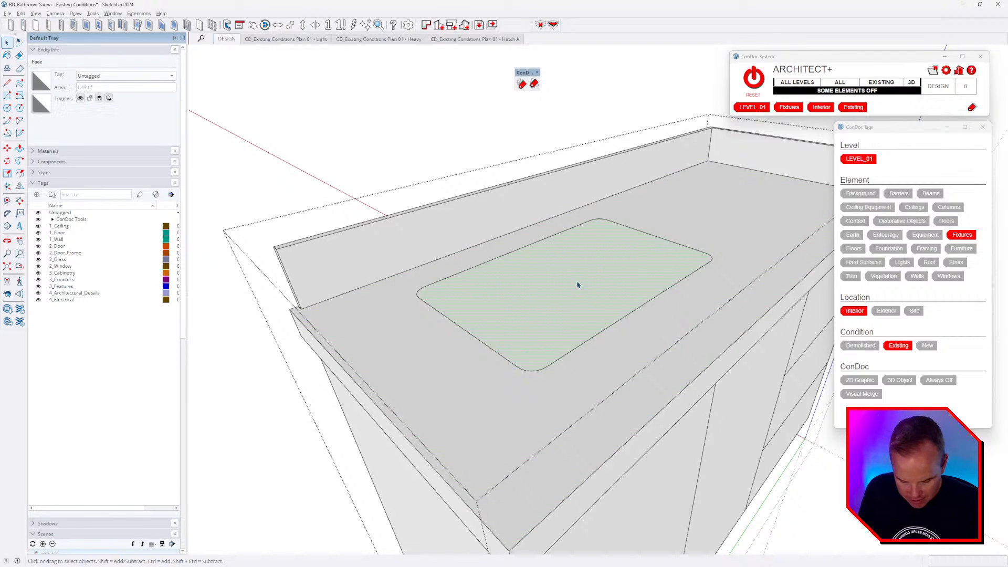
pyautogui.press('Delete')
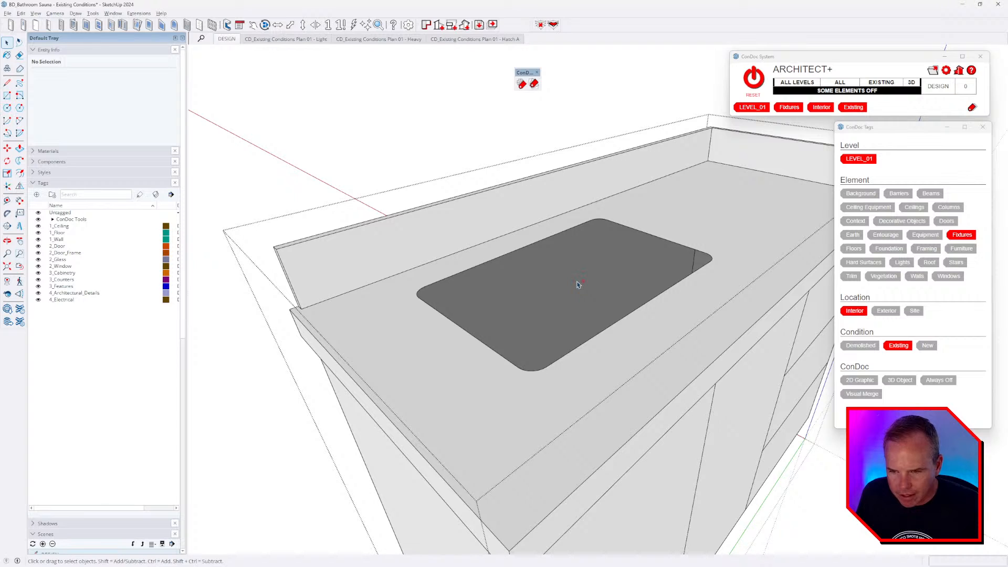
pyautogui.hotkey('ctrl', 'h')
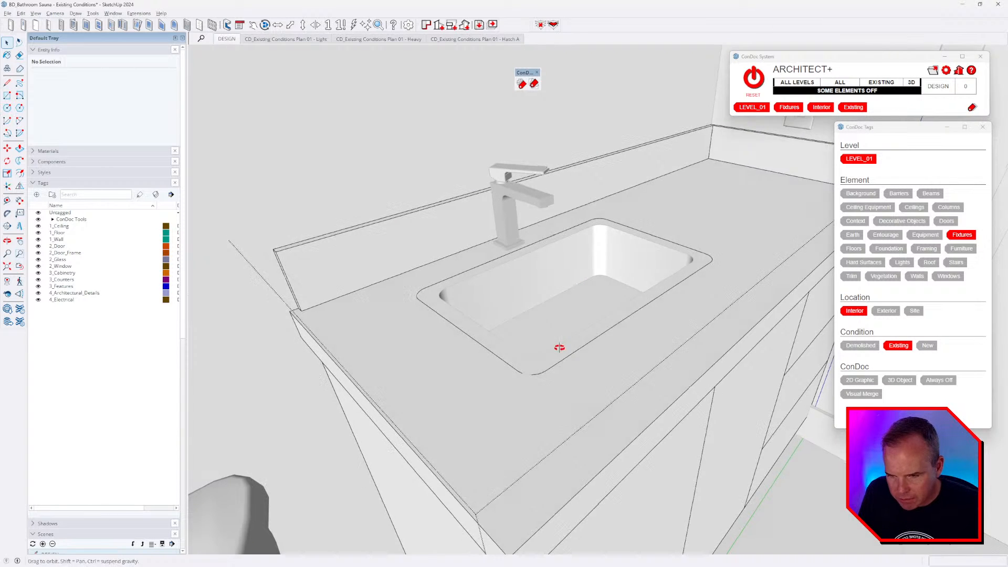
# - Copy the sink's rim into the countertop in place and isolate the countertop
pyautogui.scroll(3, 558, 348)
pyautogui.doubleClick(433, 315)
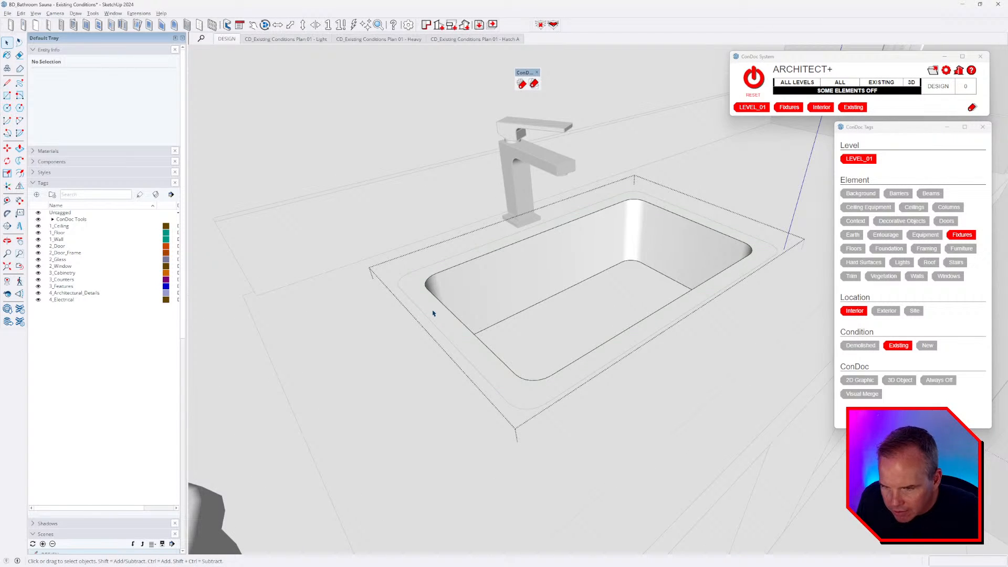
pyautogui.click(434, 313)
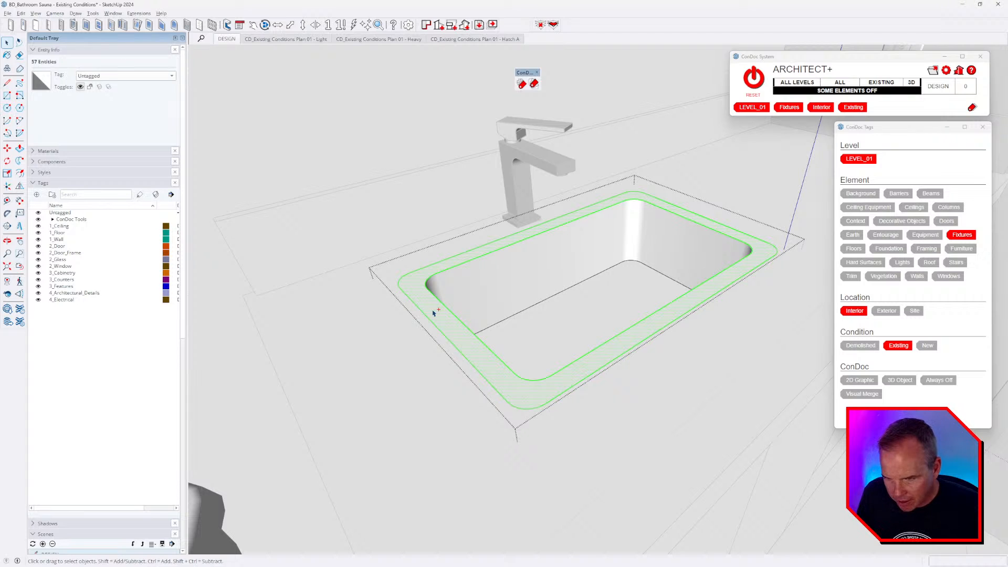
pyautogui.press('Escape')
pyautogui.tripleClick(391, 335)
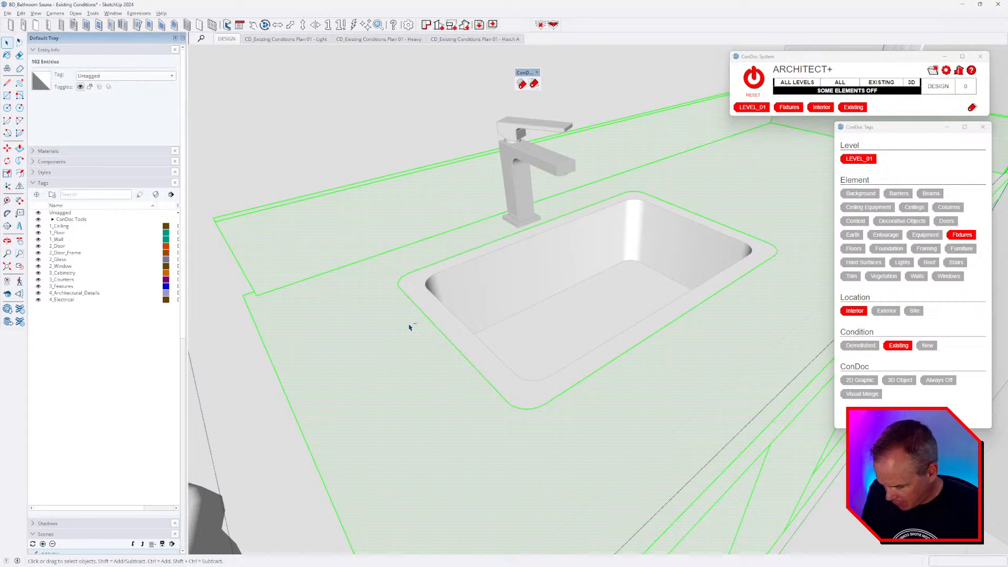
pyautogui.hotkey('ctrl', 'shift', 'v')
pyautogui.hotkey('alt', 'h')
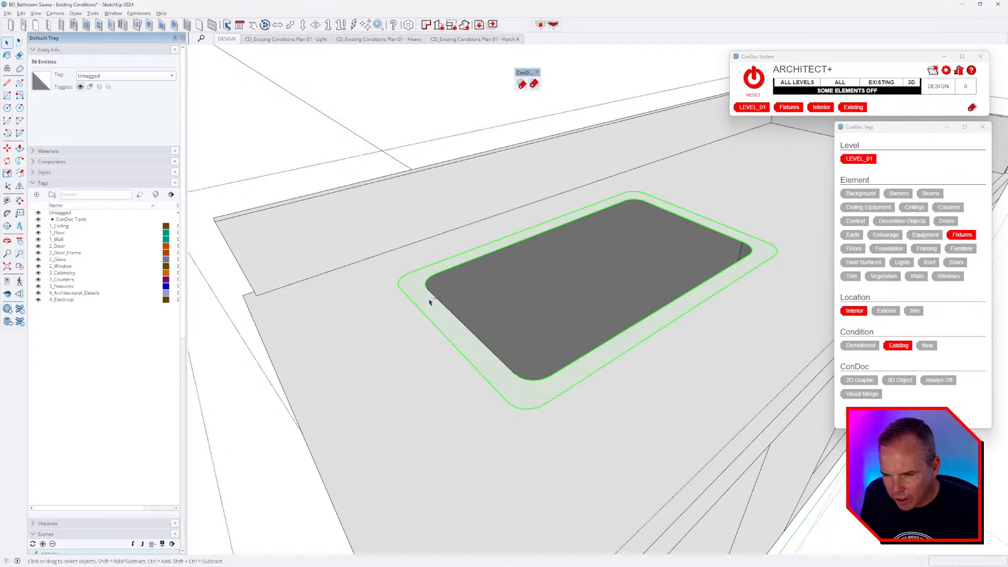
# - Erase the ring's bottom-corner arc segments and its long outer edge
pyautogui.click(417, 303)
pyautogui.press('e')
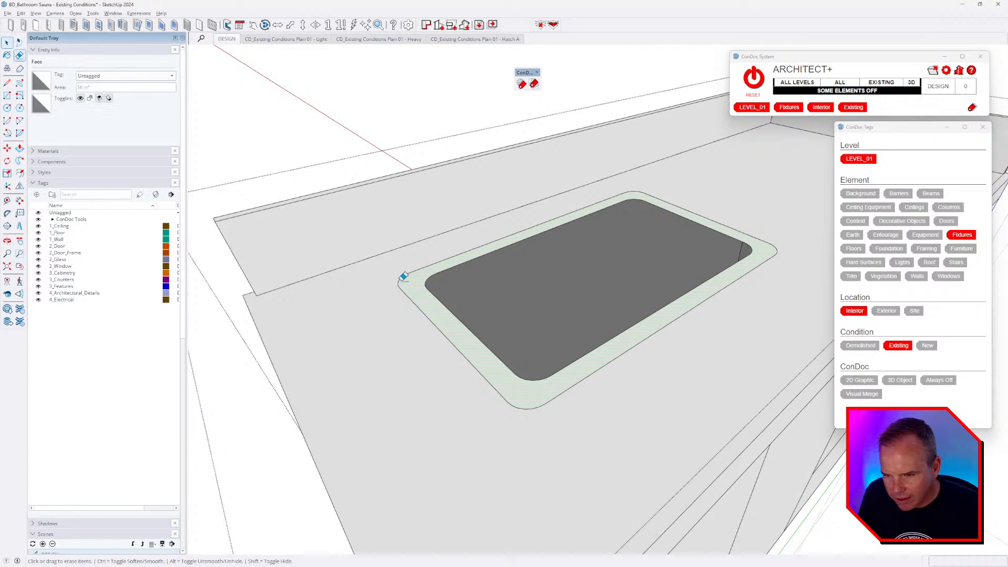
pyautogui.click(529, 407)
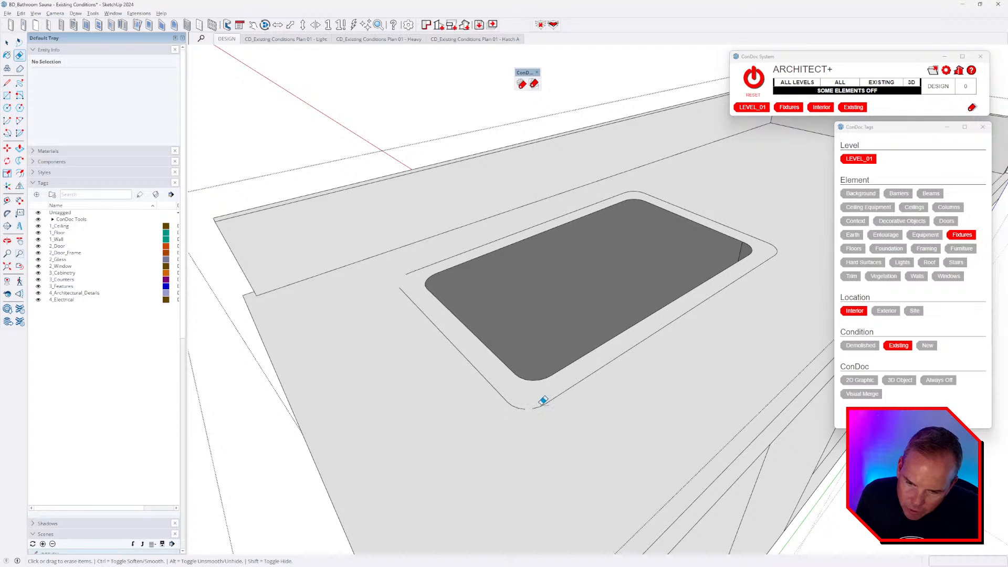
pyautogui.click(548, 400)
pyautogui.click(539, 403)
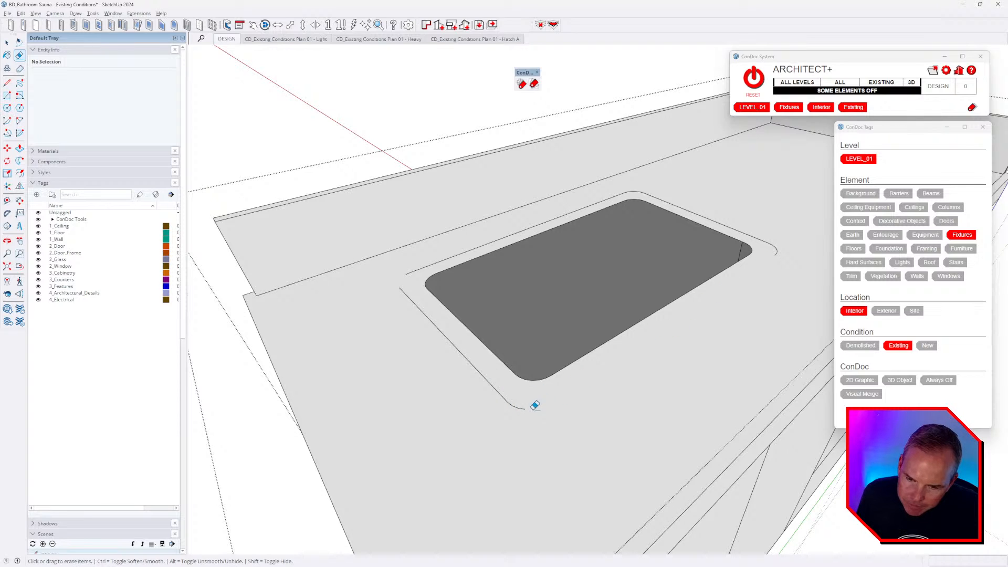
pyautogui.click(525, 405)
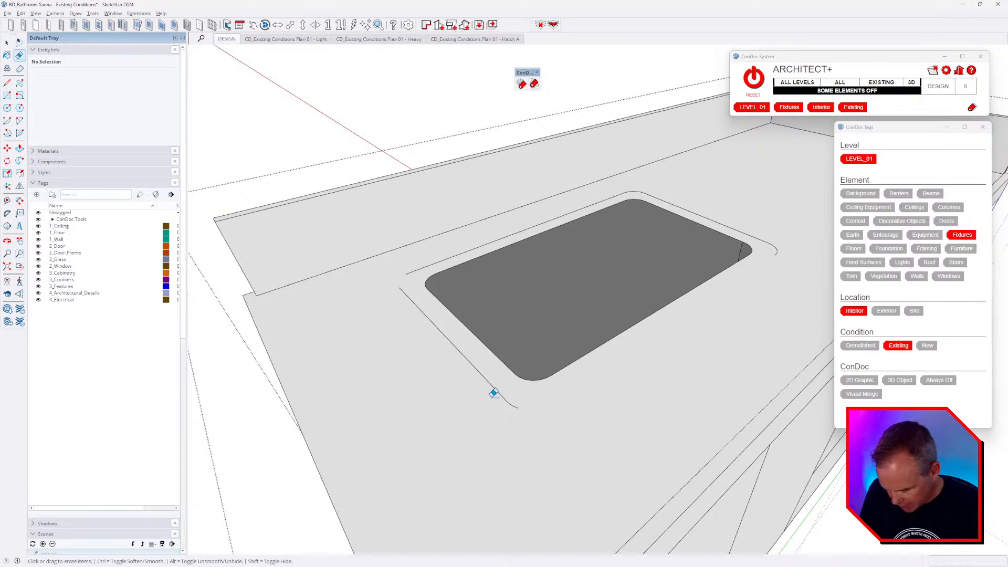
# - Select the remaining connected ring edges and delete them
pyautogui.press('space')
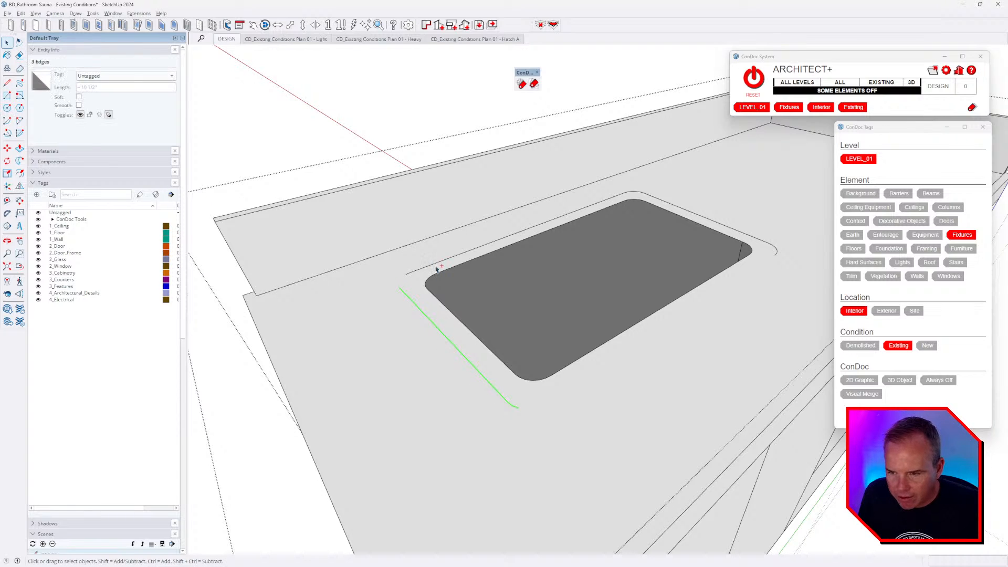
pyautogui.keyDown('shift'); pyautogui.tripleClick(437, 263); pyautogui.keyUp('shift')
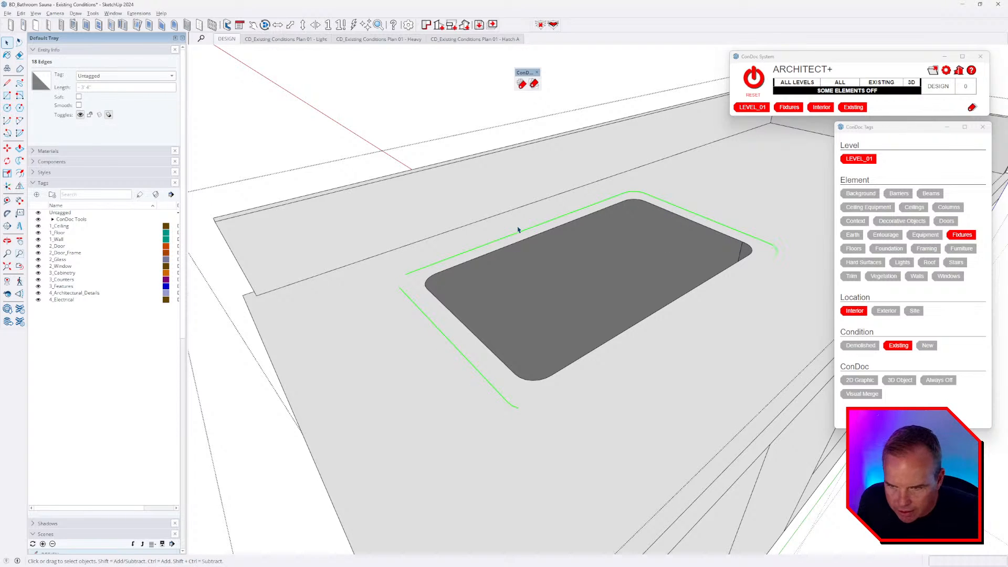
pyautogui.press('Delete')
pyautogui.scroll(2, 646, 387)
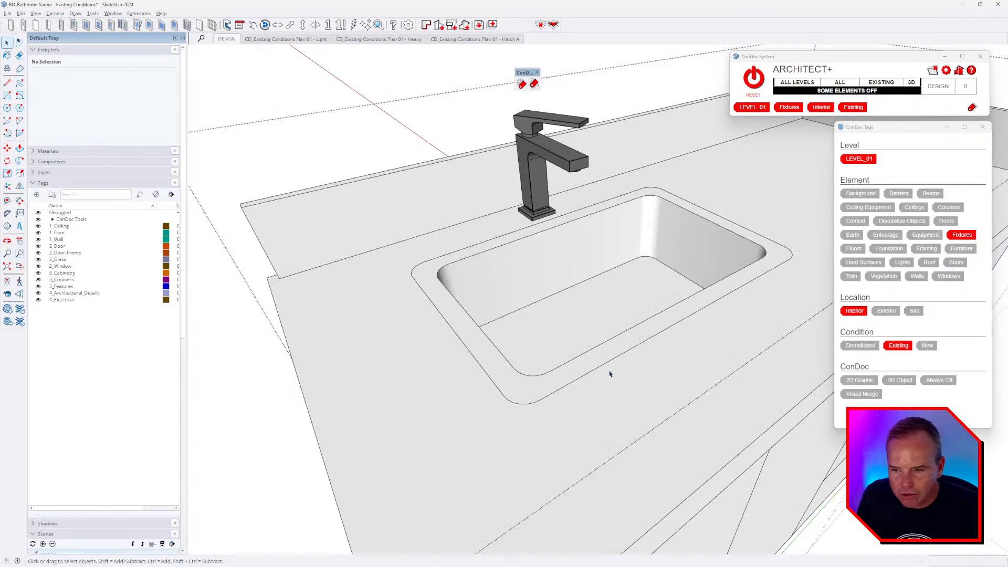
# - Inside the sink component, Push/Pull the top rim face upward
pyautogui.doubleClick(485, 346)
pyautogui.tripleClick(534, 313)
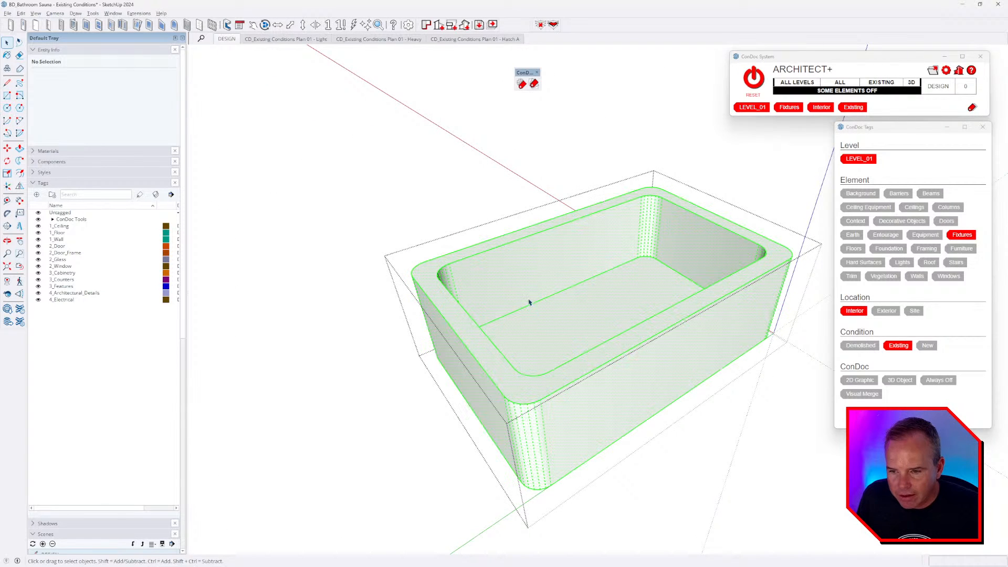
pyautogui.click(463, 330)
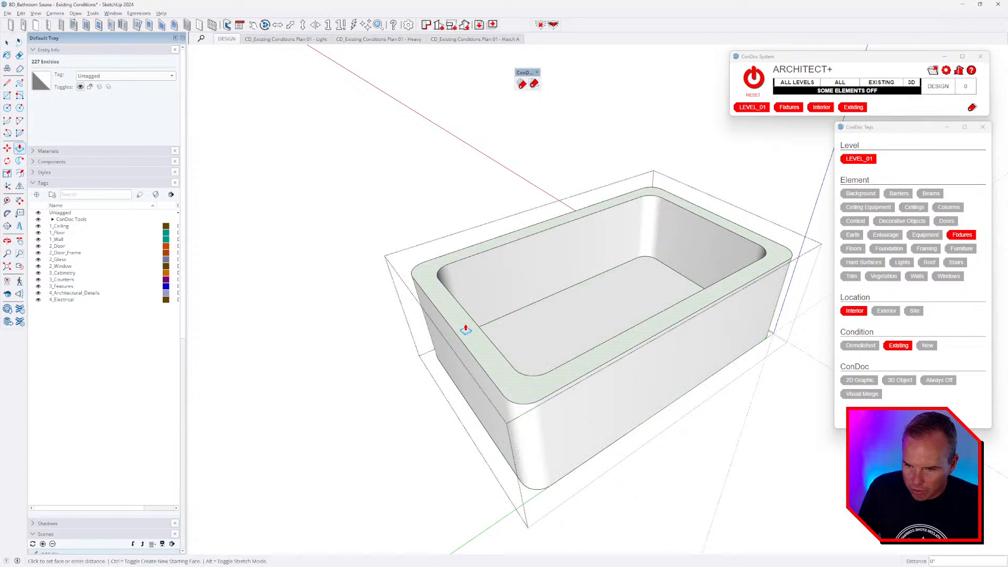
pyautogui.press('p')
pyautogui.click(475, 346)
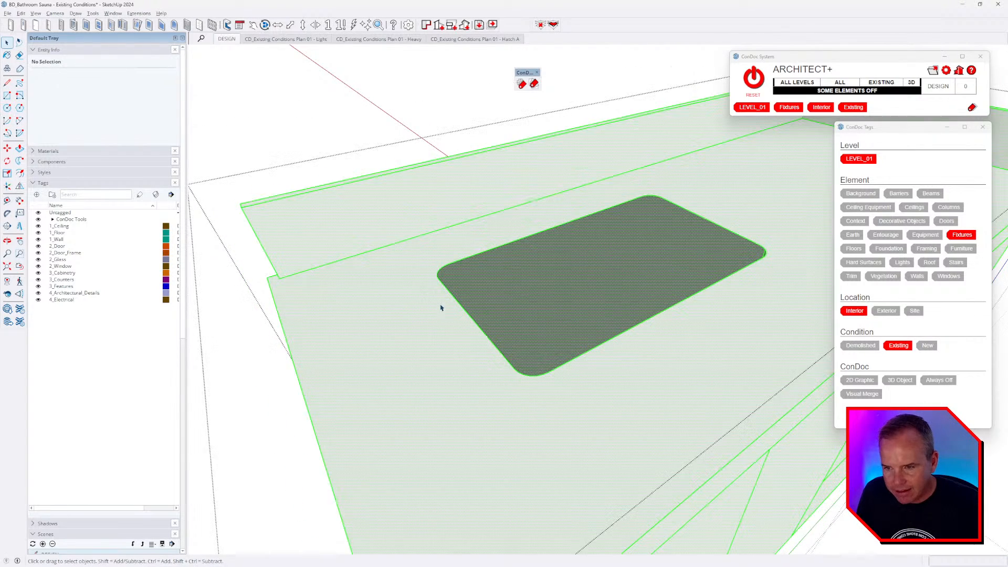
pyautogui.moveTo(439, 308); pyautogui.dragTo(566, 369, button='middle')
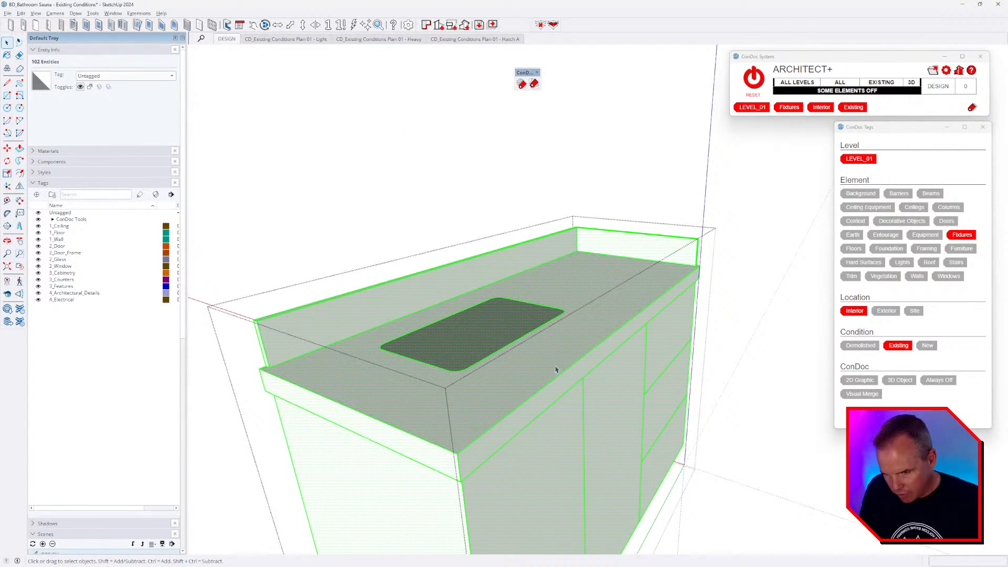
# - Thicken the countertop by 2" and raise the thin strip beneath it by 1/4"
pyautogui.press('p')
pyautogui.moveTo(505, 487); pyautogui.dragTo(507, 372, button='middle')
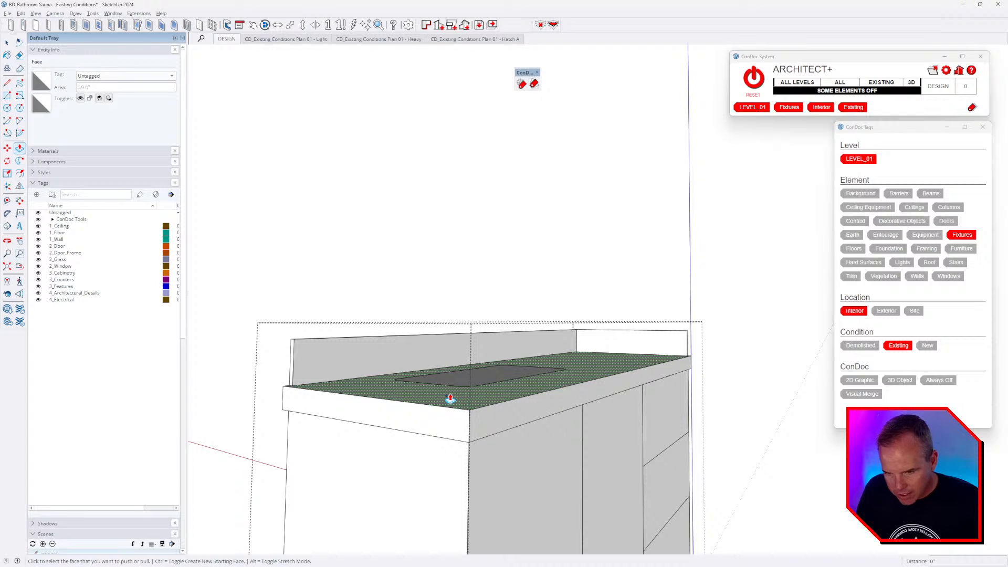
pyautogui.click(450, 399)
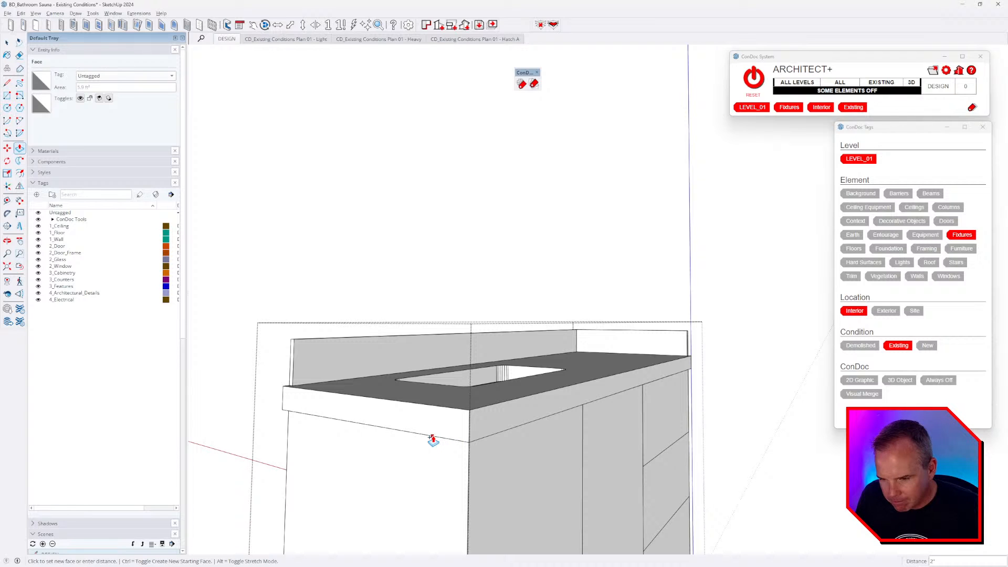
pyautogui.click(433, 441)
pyautogui.scroll(5, 562, 409)
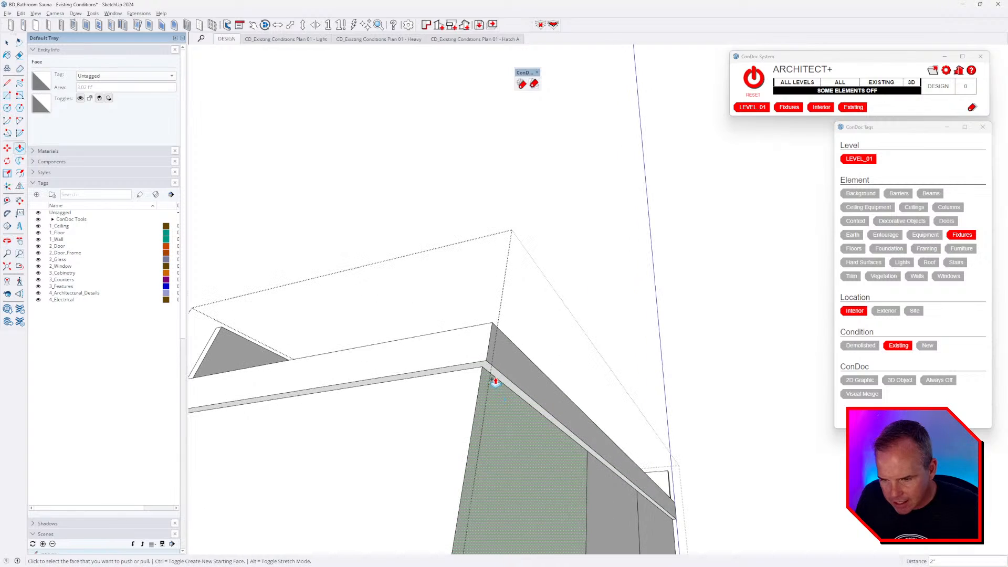
pyautogui.click(494, 374)
pyautogui.click(495, 369)
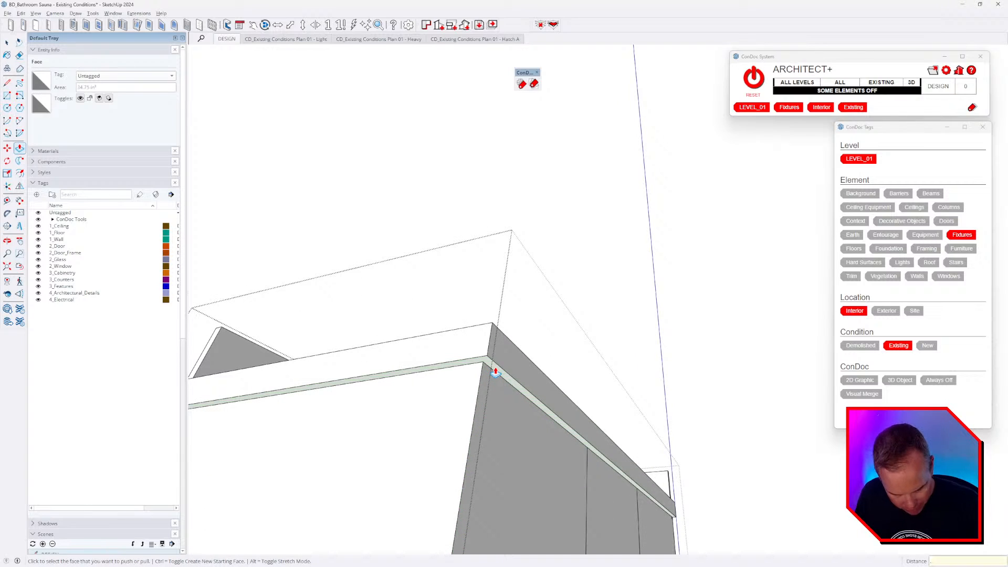
pyautogui.moveTo(494, 372); pyautogui.dragTo(560, 346, button='middle')
pyautogui.moveTo(569, 236); pyautogui.dragTo(556, 294, button='middle')
pyautogui.scroll(2, 540, 299)
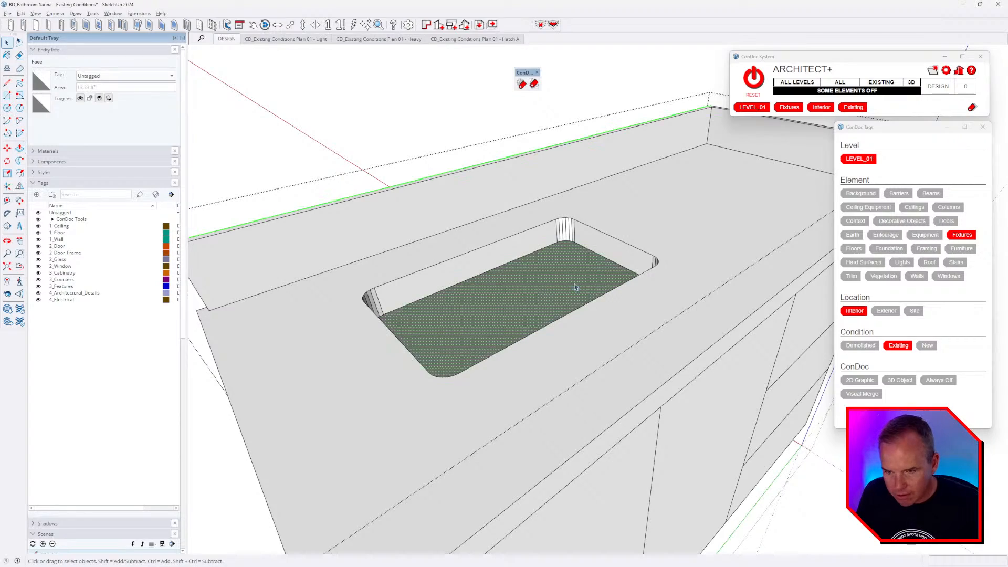
# - Soften the hard back corner edges of the sink recess with the Eraser
pyautogui.moveTo(538, 292)
pyautogui.mouseDown(button='middle')
pyautogui.moveTo(670, 427)
pyautogui.moveTo(941, 316)
pyautogui.moveTo(900, 254)
pyautogui.moveTo(599, 317)
pyautogui.moveTo(382, 215)
pyautogui.mouseUp(button='middle')
pyautogui.press('e')
pyautogui.moveTo(494, 214); pyautogui.dragTo(477, 206, button='middle')
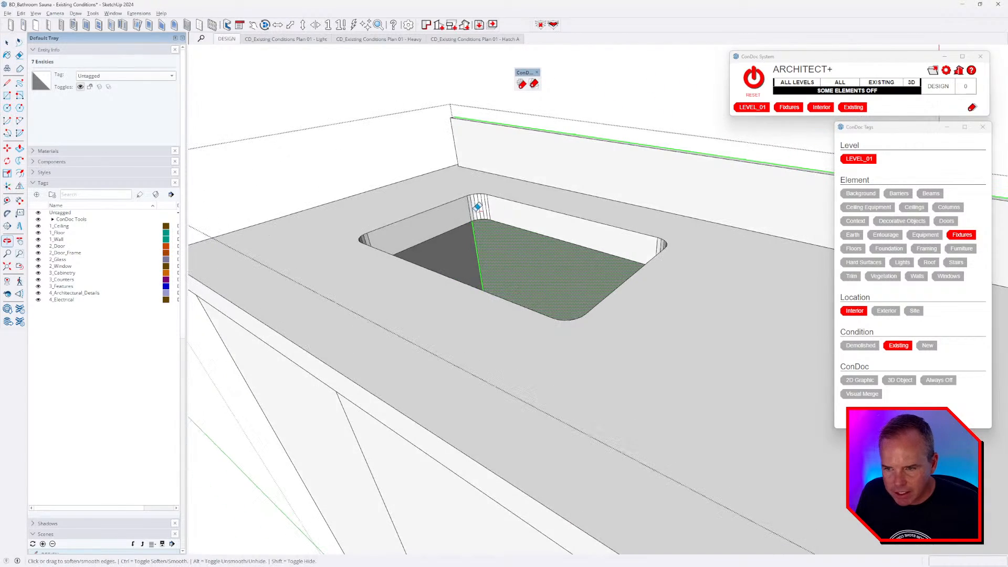
pyautogui.keyDown('ctrl'); pyautogui.moveTo(466, 207); pyautogui.dragTo(509, 209); pyautogui.keyUp('ctrl')
pyautogui.moveTo(508, 209)
pyautogui.mouseDown(button='middle')
pyautogui.moveTo(742, 254)
pyautogui.moveTo(628, 254)
pyautogui.moveTo(698, 294)
pyautogui.moveTo(776, 186)
pyautogui.moveTo(714, 211)
pyautogui.mouseUp(button='middle')
# - Unhide the rest of the model and orbit around the vanity to the basin
pyautogui.moveTo(477, 230); pyautogui.dragTo(779, 338, button='middle')
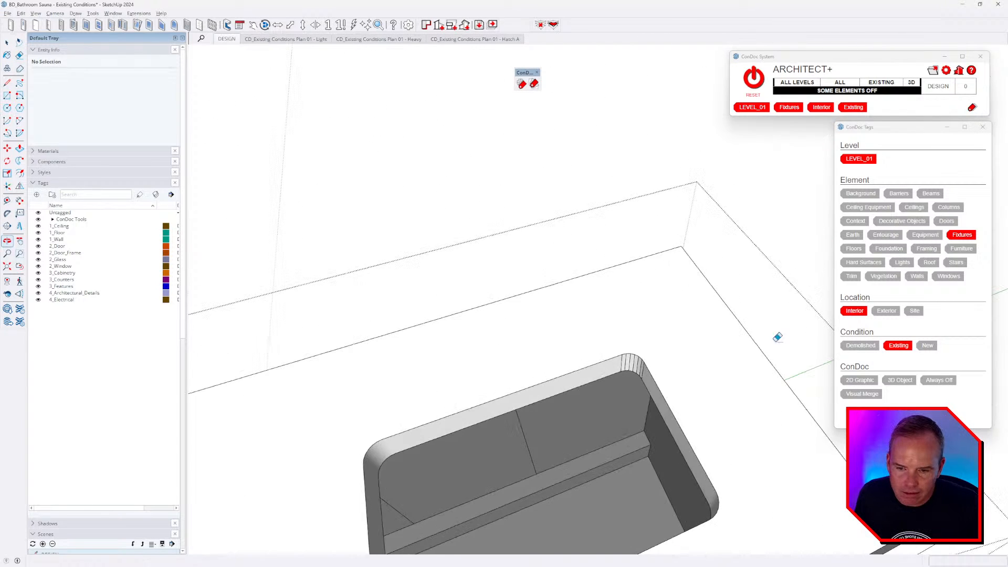
pyautogui.scroll(3, 643, 373)
pyautogui.scroll(-3, 650, 360)
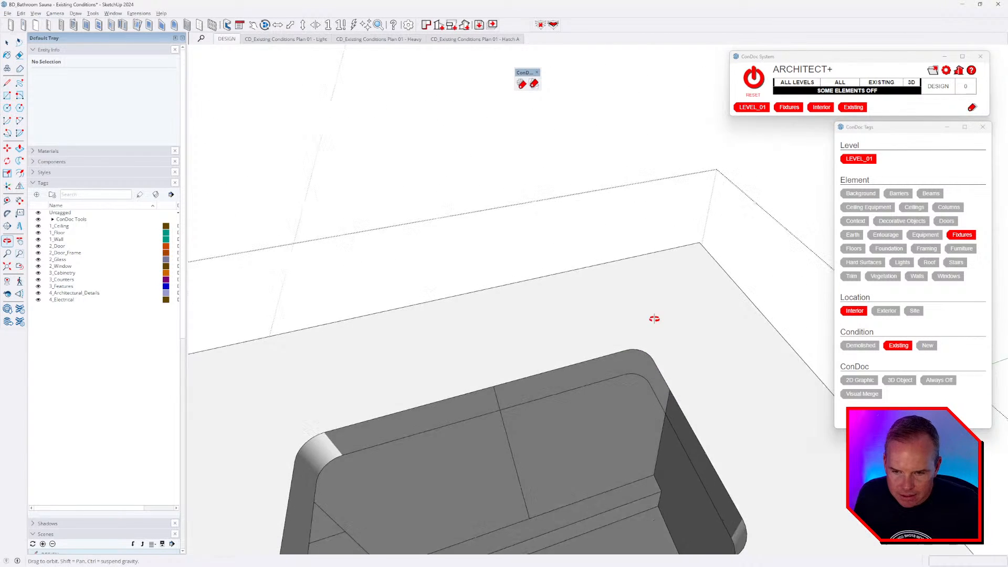
pyautogui.scroll(2, 659, 364)
pyautogui.scroll(-5, 654, 365)
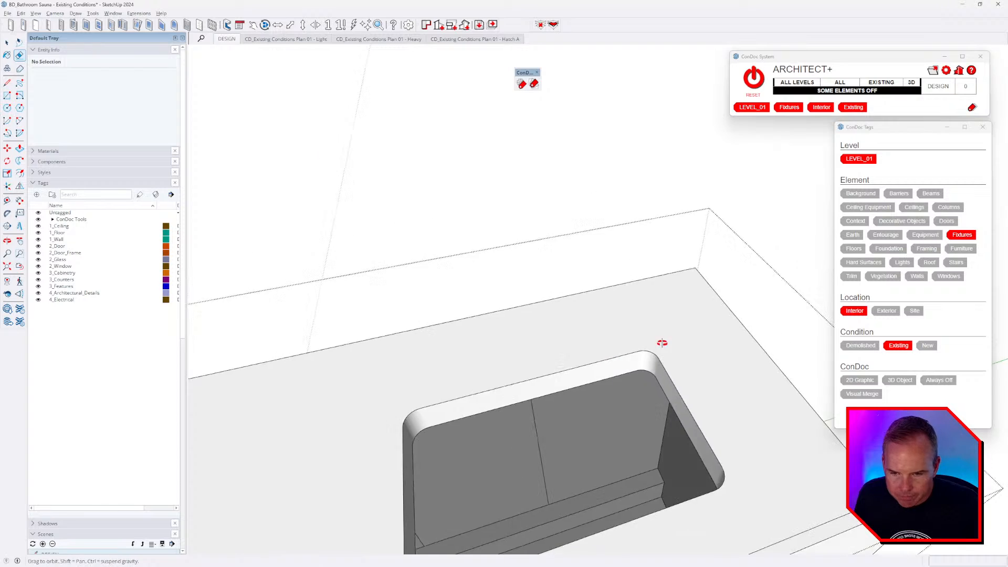
pyautogui.moveTo(662, 345)
pyautogui.mouseDown(button='middle')
pyautogui.moveTo(371, 308)
pyautogui.moveTo(528, 329)
pyautogui.mouseUp(button='middle')
pyautogui.press('space')
pyautogui.moveTo(438, 271); pyautogui.dragTo(655, 300, button='middle')
pyautogui.hotkey('ctrl', 'h')
pyautogui.scroll(6, 606, 328)
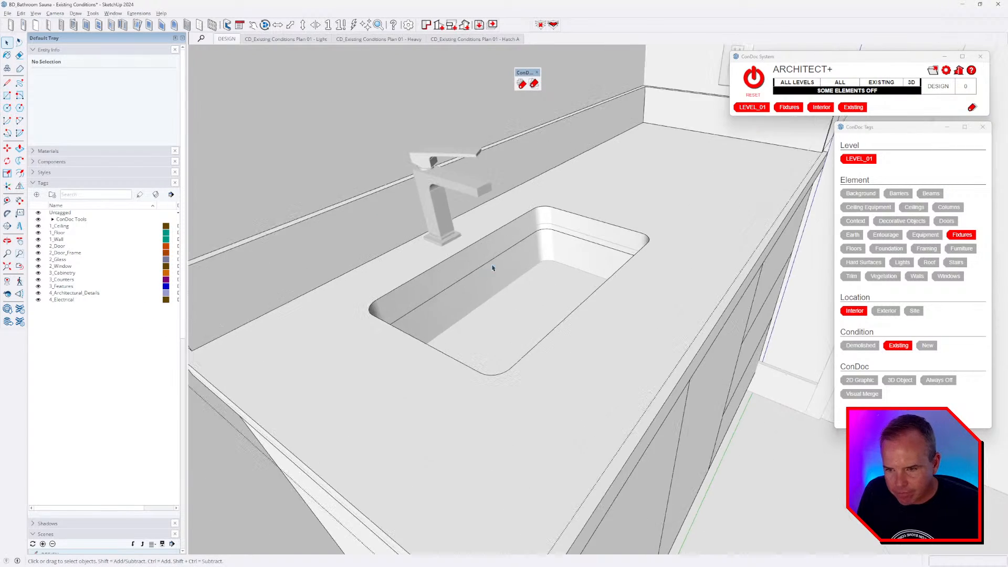
# - Select the sink basin and hide everything else to isolate it
pyautogui.tripleClick(563, 274)
pyautogui.scroll(8, 603, 198)
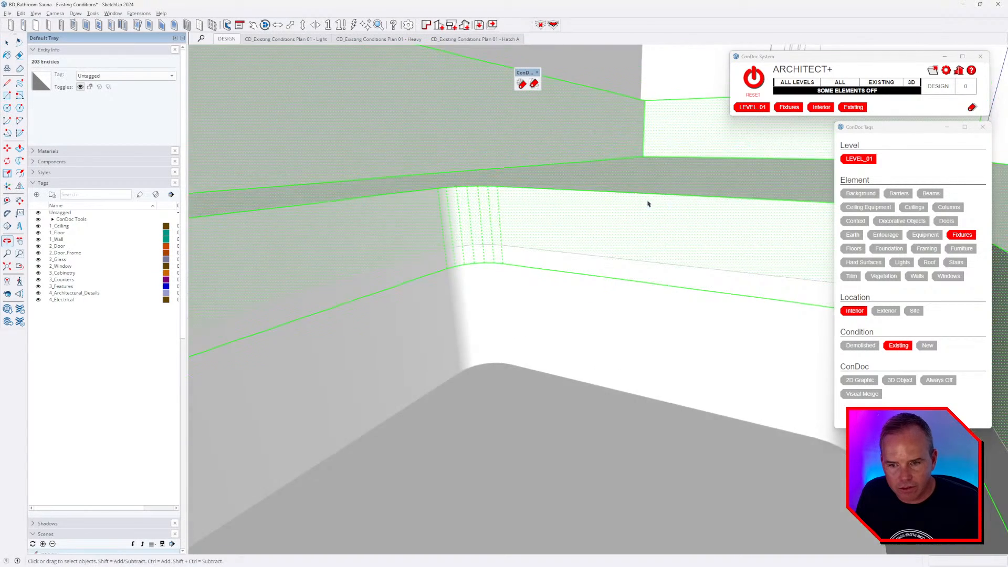
pyautogui.moveTo(647, 204); pyautogui.dragTo(596, 105, button='middle')
pyautogui.hotkey('ctrl', 'h')
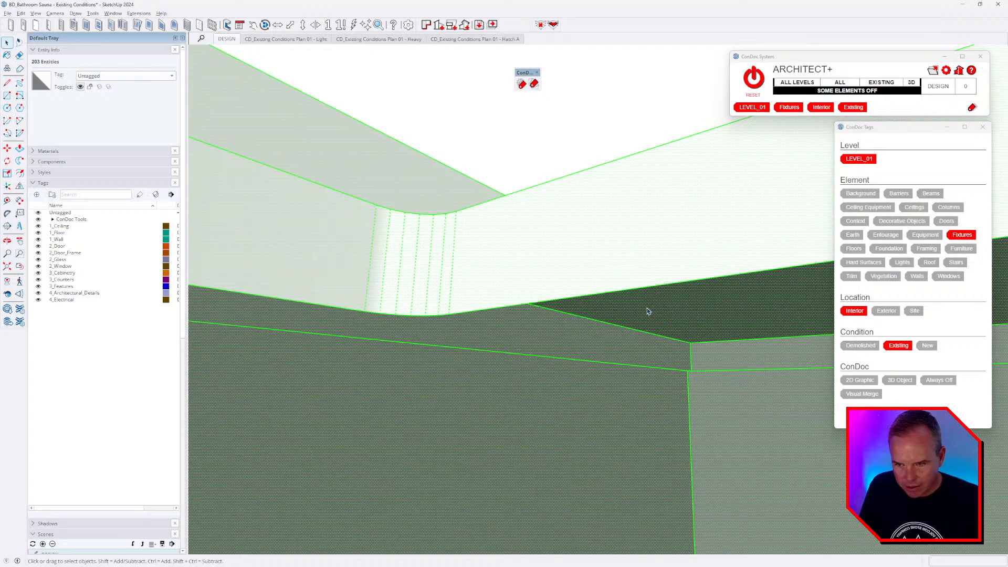
pyautogui.moveTo(647, 311); pyautogui.dragTo(691, 264, button='middle')
# - Draw a line across the basin rim to create a face over the opening
pyautogui.press('l')
pyautogui.click(550, 222)
pyautogui.click(696, 263)
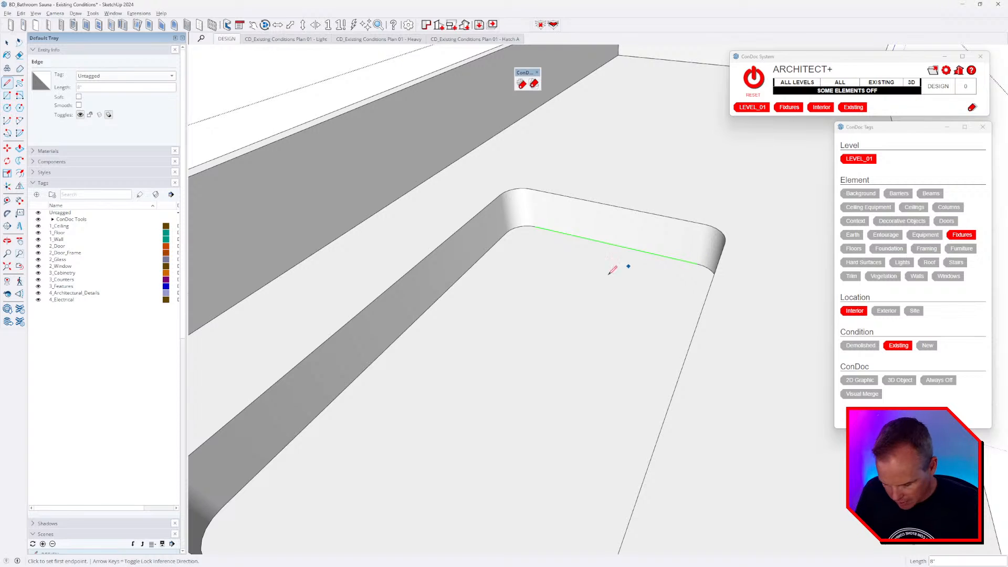
pyautogui.press('t')
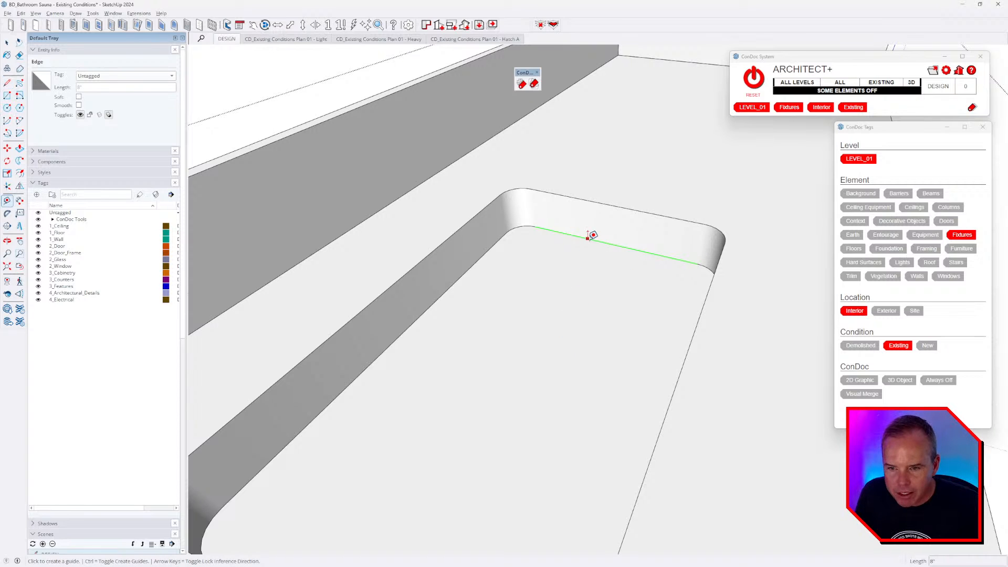
pyautogui.click(587, 238)
pyautogui.press('Escape')
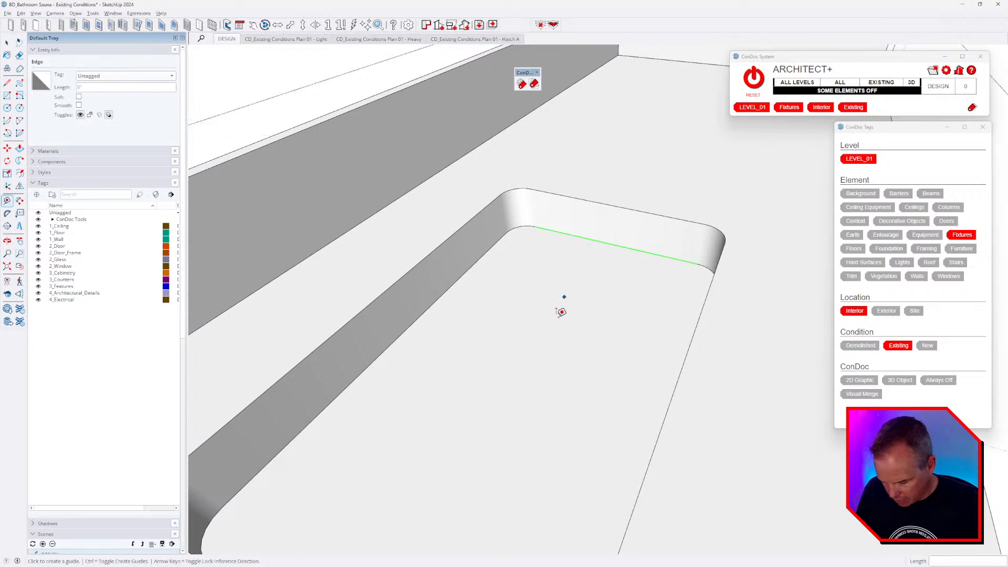
# - Move the rim face 0.5" down, then delete the face
pyautogui.press('m')
pyautogui.click(554, 293)
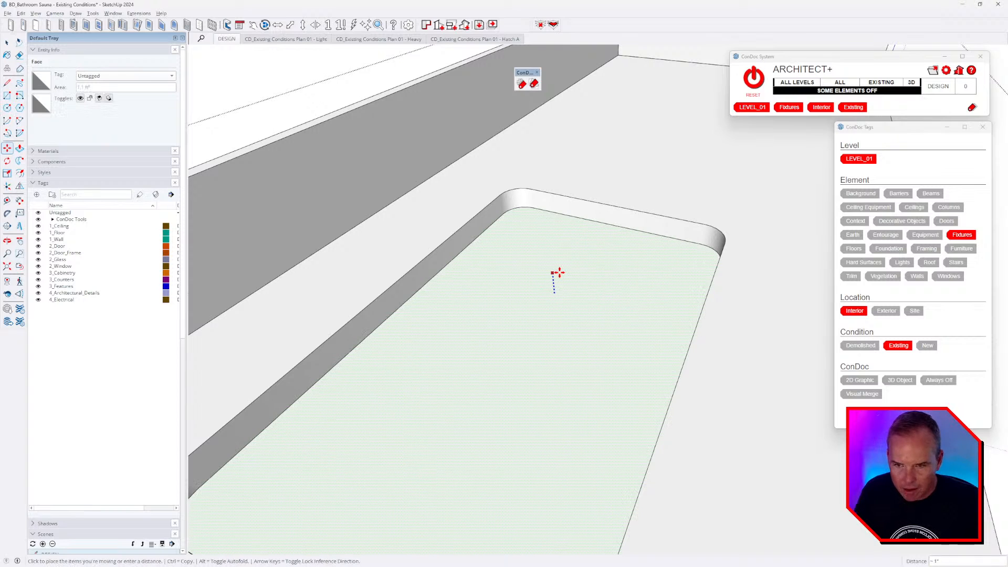
pyautogui.press('Return')
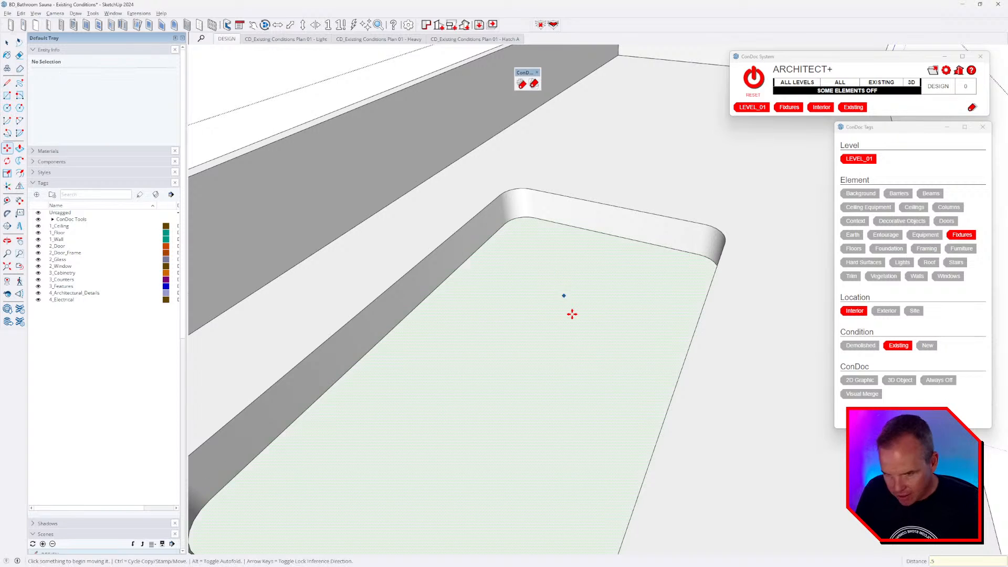
pyautogui.press('Delete')
# - Unhide the full vanity and orbit to a lower frontal view
pyautogui.press('i')
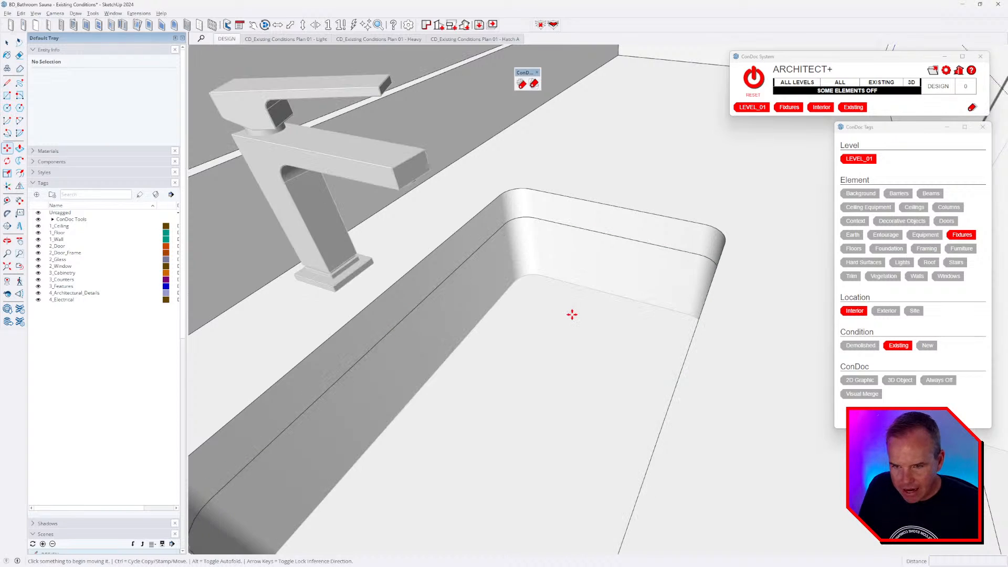
pyautogui.scroll(-3, 578, 299)
pyautogui.moveTo(605, 223); pyautogui.dragTo(658, 236, button='middle')
pyautogui.scroll(-3, 563, 292)
pyautogui.press('space')
pyautogui.moveTo(651, 344); pyautogui.dragTo(661, 248, button='middle')
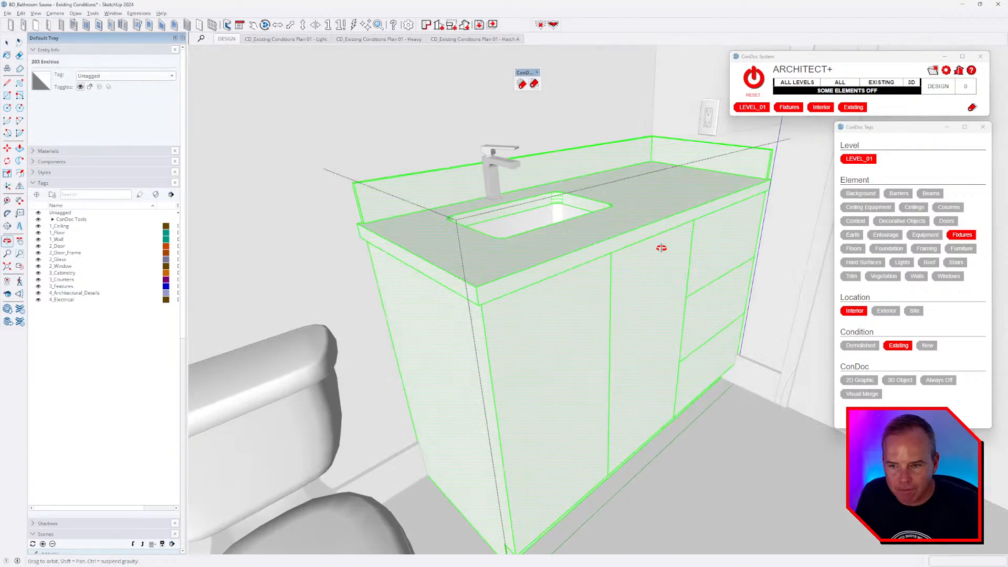
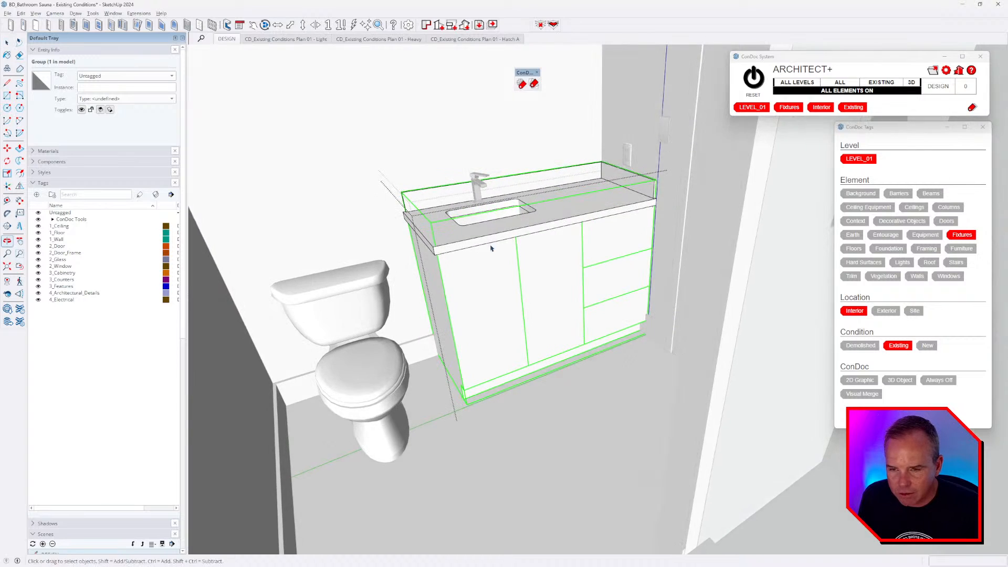
# - Inspect the countertop and sink groups inside the vanity
pyautogui.scroll(3, 494, 246)
pyautogui.click(518, 232)
pyautogui.press('Escape')
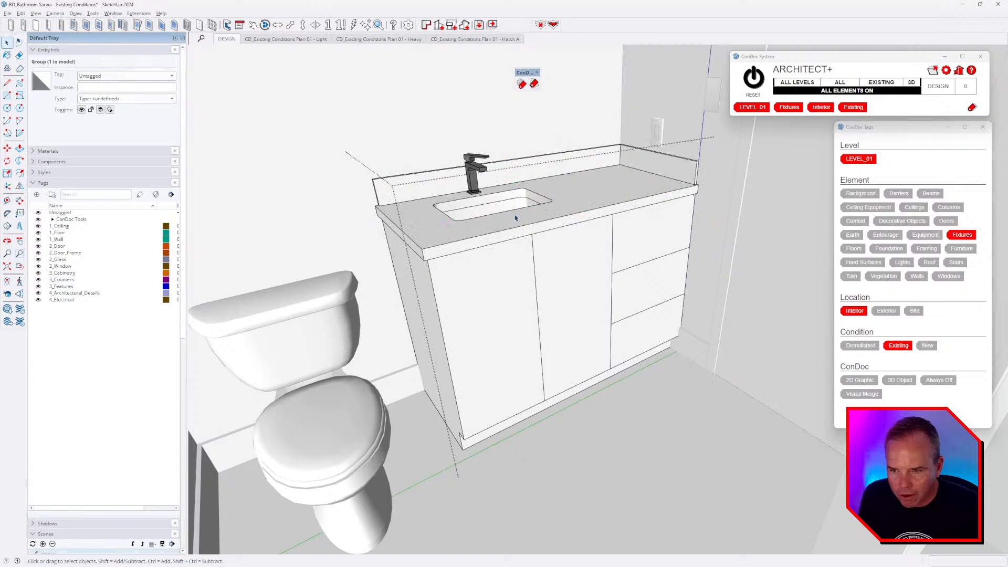
pyautogui.click(513, 206)
pyautogui.scroll(4, 517, 210)
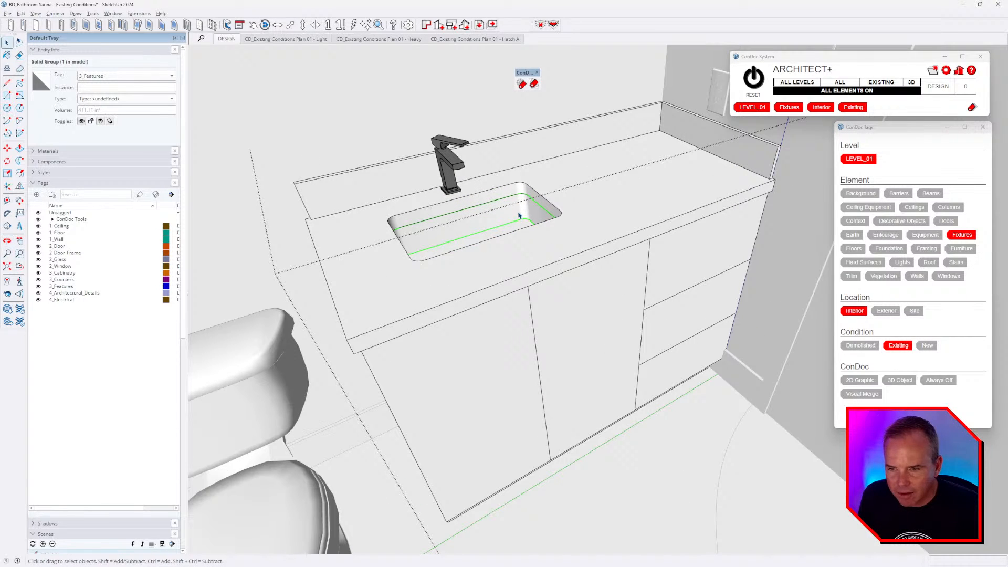
pyautogui.doubleClick(518, 216)
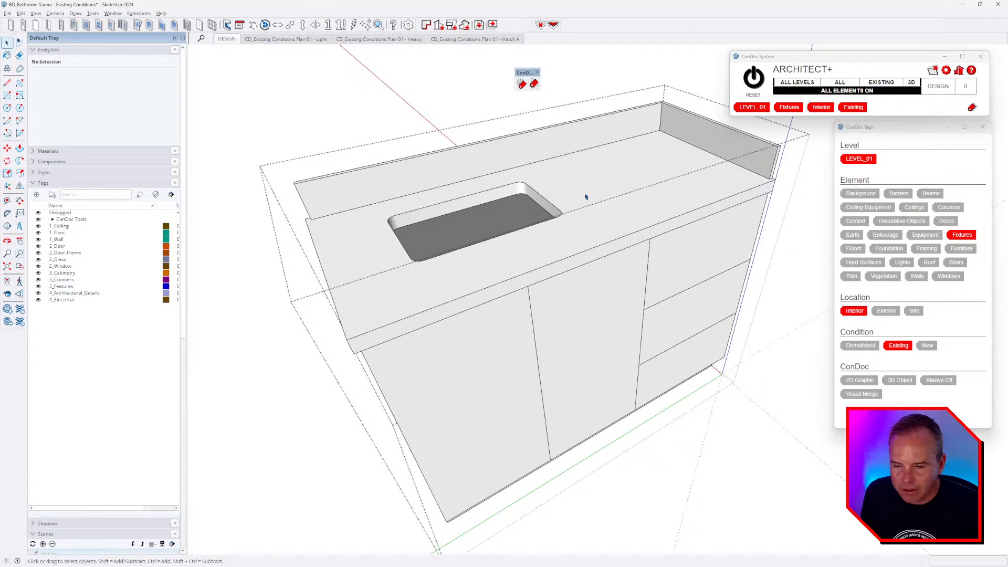
# - Explode the vanity group and check the separate countertop and cabinet groups
pyautogui.click(586, 196)
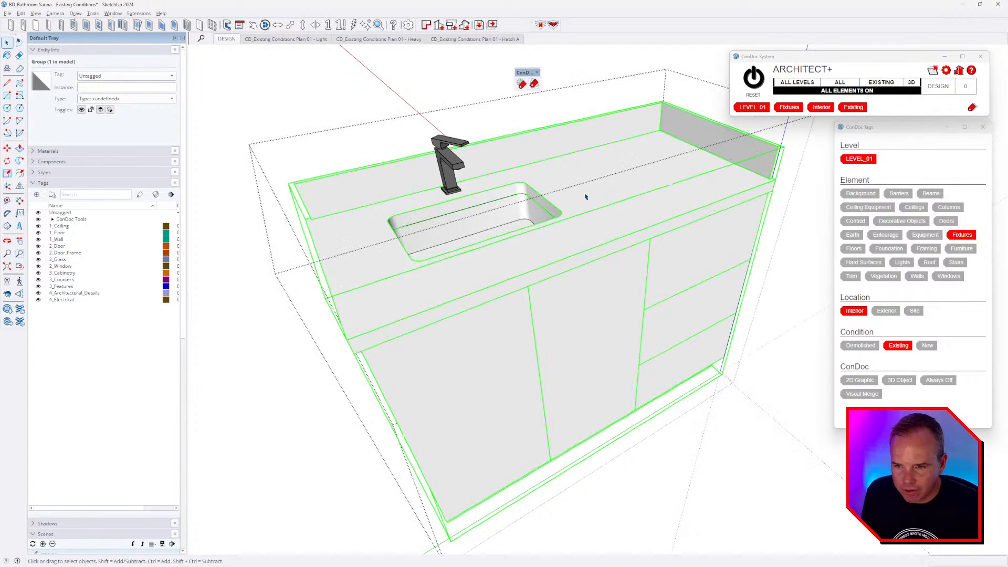
pyautogui.press('x')
pyautogui.doubleClick(585, 209)
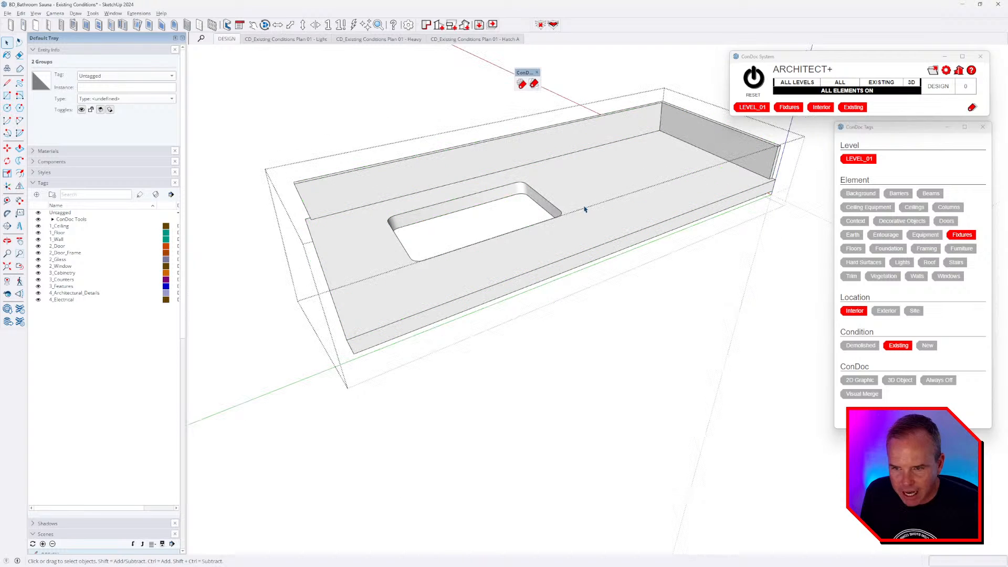
pyautogui.click(602, 294)
pyautogui.doubleClick(604, 303)
pyautogui.moveTo(648, 327); pyautogui.dragTo(591, 177, button='middle')
pyautogui.press('Escape')
# - Orbit around the vanity, then bring up the 'Intro - Bathroom Tour' video
pyautogui.scroll(-3, 551, 272)
pyautogui.moveTo(553, 279); pyautogui.dragTo(582, 311, button='middle')
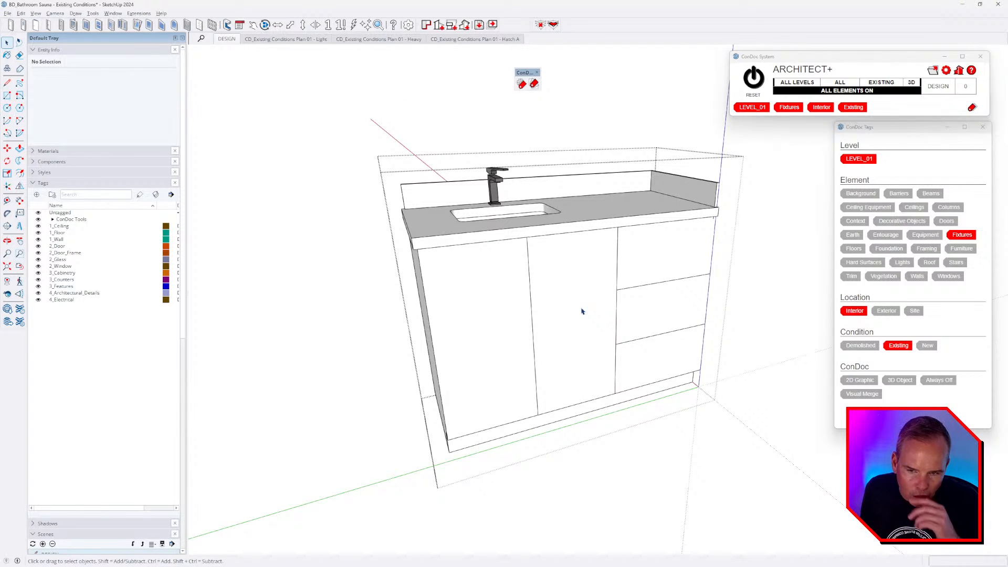
pyautogui.moveTo(528, 211); pyautogui.dragTo(593, 272, button='middle')
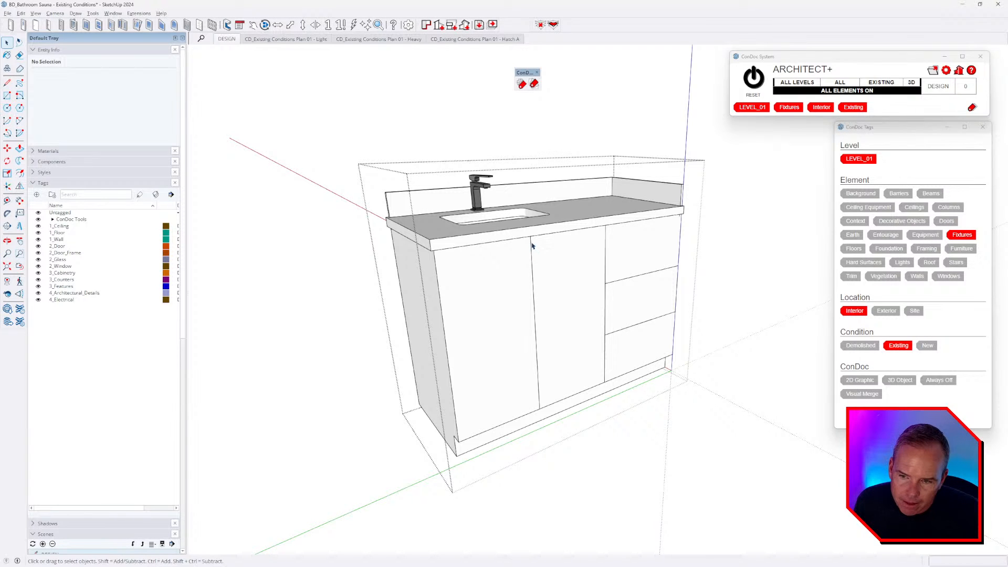
pyautogui.moveTo(597, 292); pyautogui.dragTo(596, 297, button='middle')
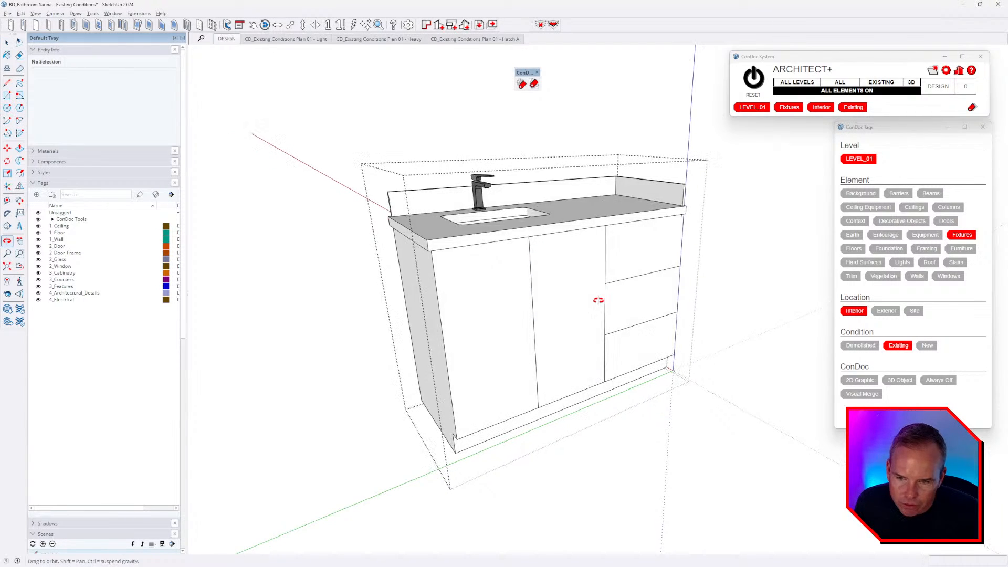
pyautogui.hotkey('alt', 'Tab')
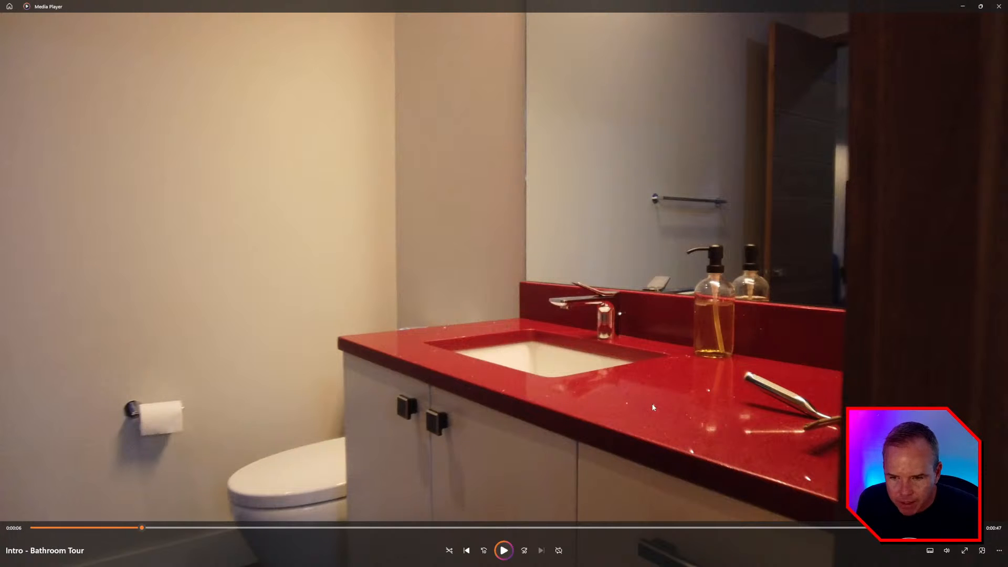
# - Paint the whole countertop with the Stone collection's Carrara Marble material
pyautogui.hotkey('alt', 'Tab')
pyautogui.moveTo(622, 388)
pyautogui.mouseDown(button='middle')
pyautogui.moveTo(603, 382)
pyautogui.moveTo(599, 245)
pyautogui.mouseUp(button='middle')
pyautogui.doubleClick(605, 211)
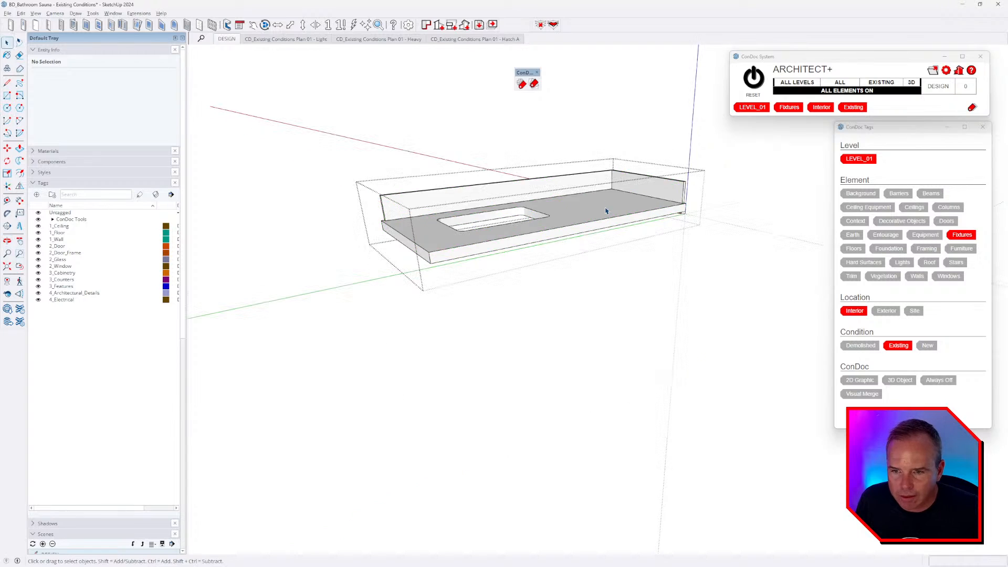
pyautogui.hotkey('ctrl', 'a')
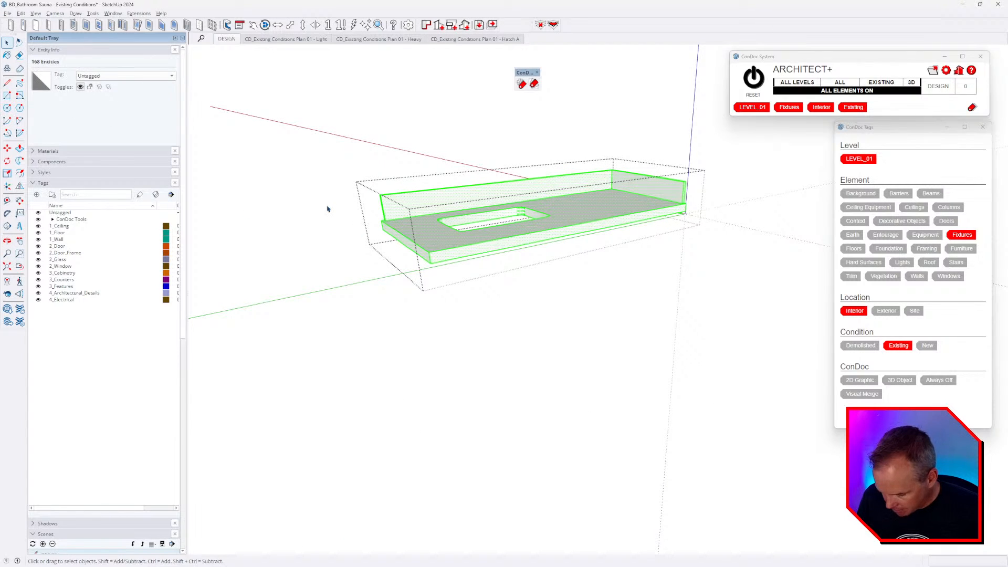
pyautogui.press('b')
pyautogui.click(73, 210)
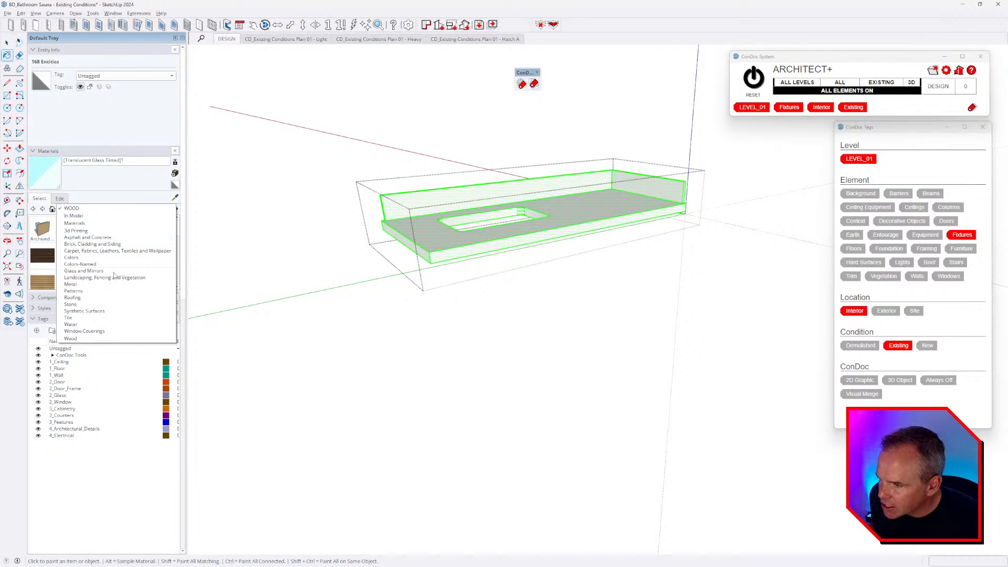
pyautogui.click(114, 304)
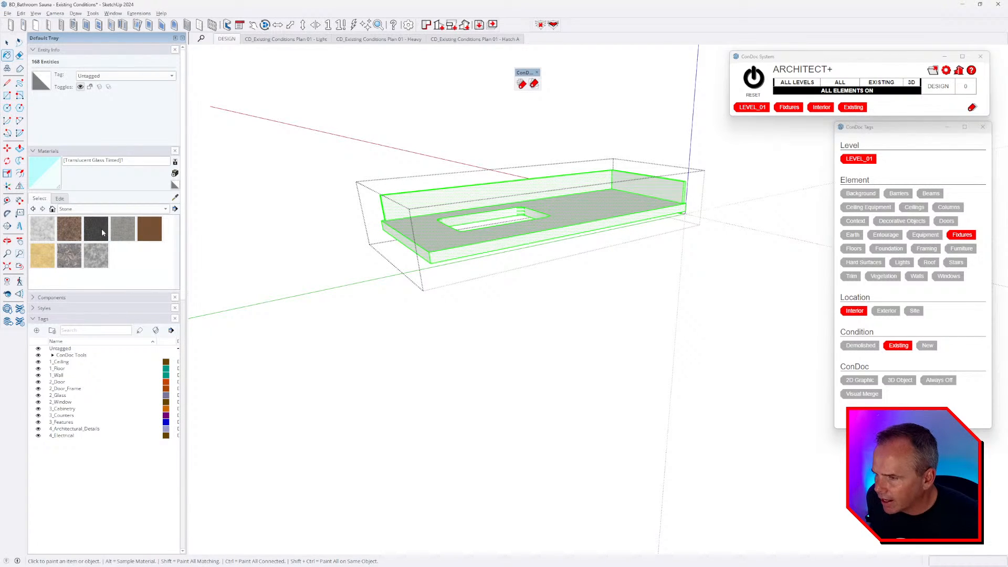
pyautogui.click(52, 231)
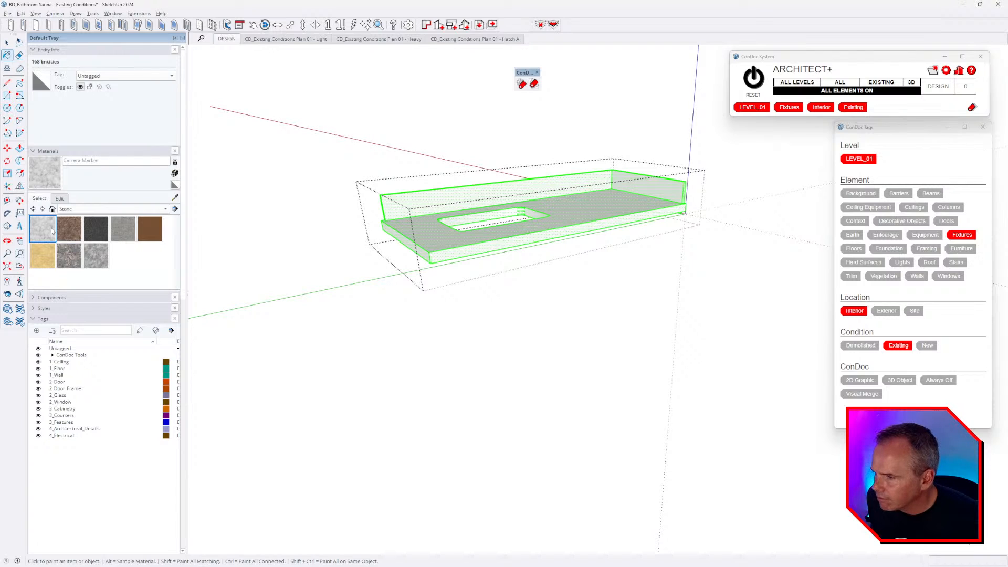
pyautogui.click(601, 204)
# - Turn the marble bright red with saturation 100 and brightness 100
pyautogui.scroll(3, 526, 248)
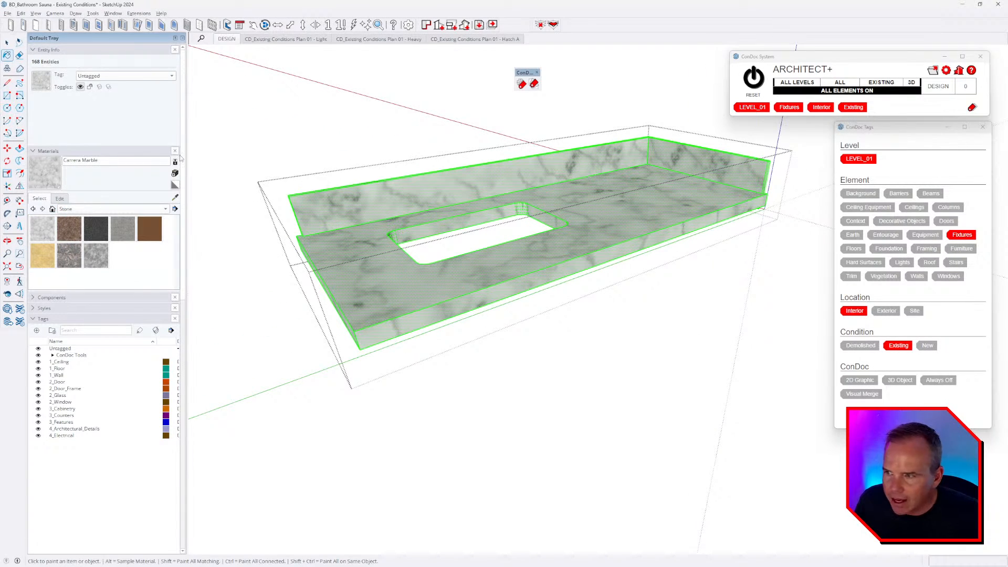
pyautogui.click(60, 199)
pyautogui.moveTo(75, 258); pyautogui.dragTo(184, 273)
pyautogui.moveTo(351, 269); pyautogui.dragTo(352, 295, button='middle')
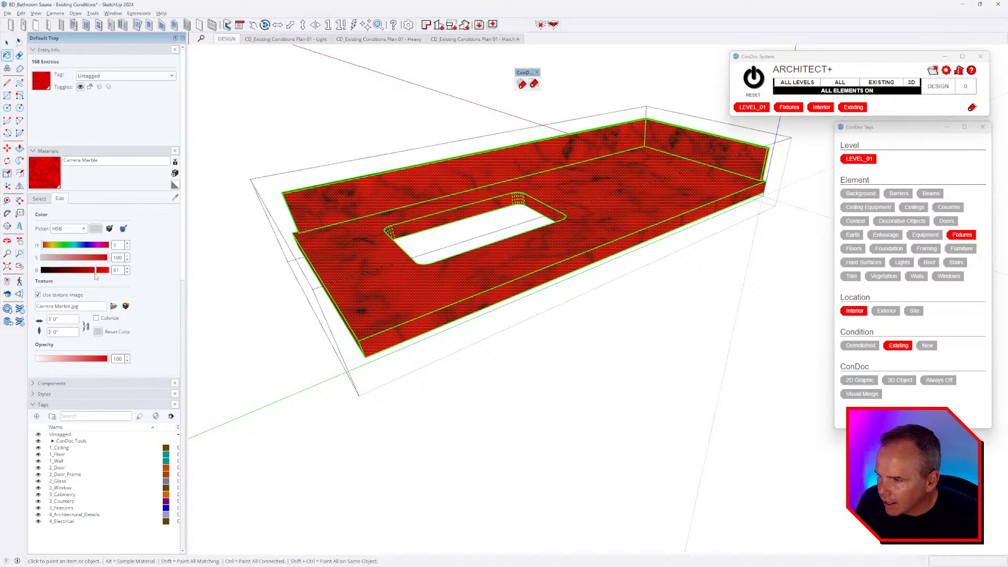
pyautogui.moveTo(96, 277); pyautogui.dragTo(133, 279)
pyautogui.moveTo(423, 281); pyautogui.dragTo(479, 252, button='middle')
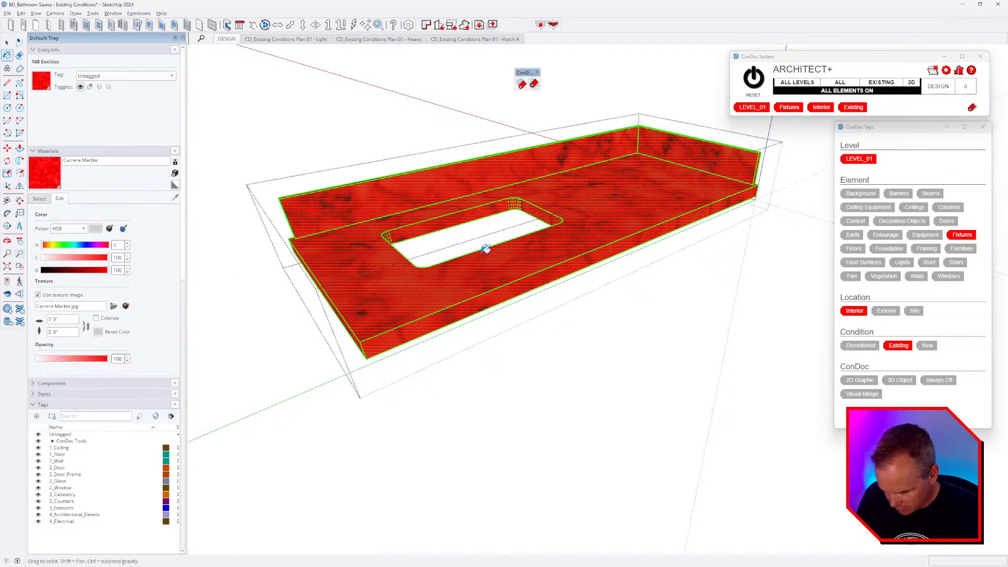
pyautogui.press('space')
pyautogui.press('Escape')
pyautogui.press('Escape')
# - Compare the red countertop against the bathroom tour video
pyautogui.scroll(-2, 609, 258)
pyautogui.moveTo(610, 259); pyautogui.dragTo(605, 246, button='middle')
pyautogui.hotkey('alt', 'Tab')
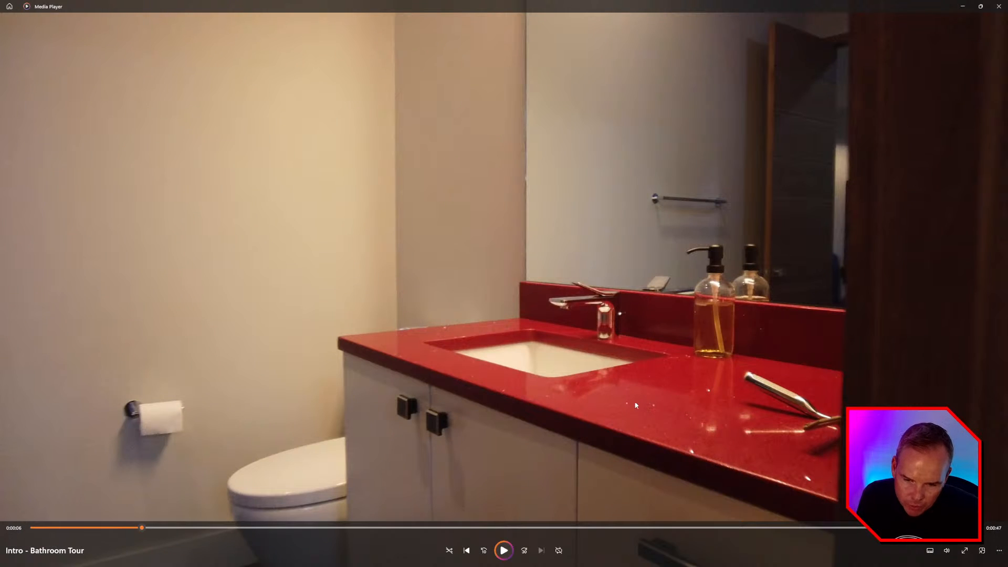
pyautogui.hotkey('alt', 'Tab')
pyautogui.moveTo(564, 294); pyautogui.dragTo(603, 222, button='middle')
pyautogui.scroll(2, 603, 223)
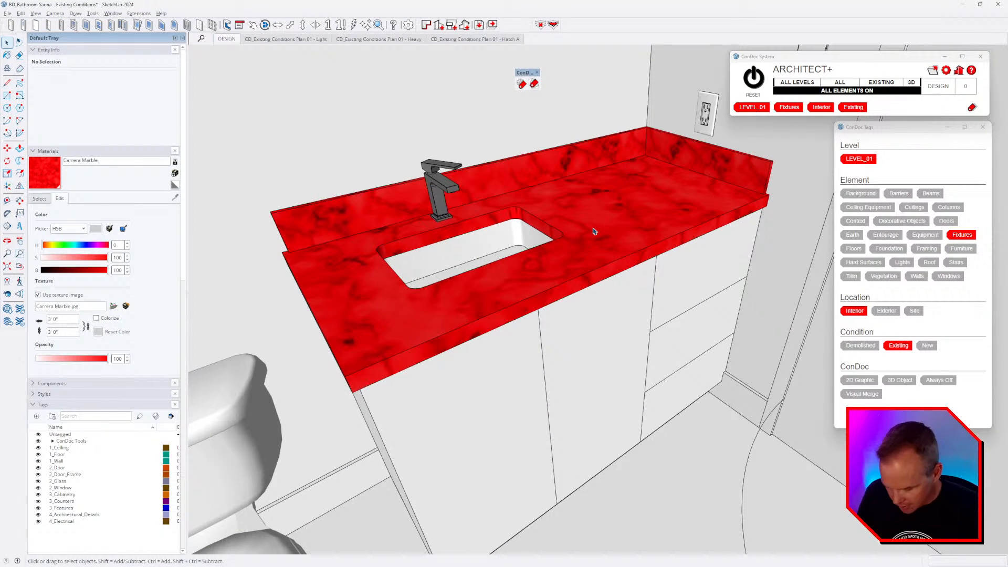
# - Rescale the marble texture width to 24 (2'0" tiles)
pyautogui.press('b')
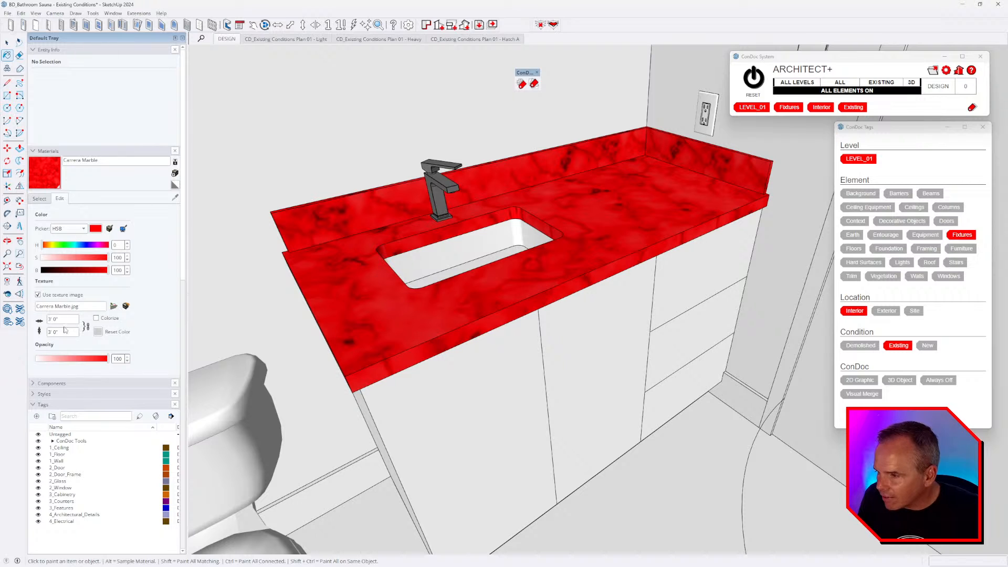
pyautogui.write('24')
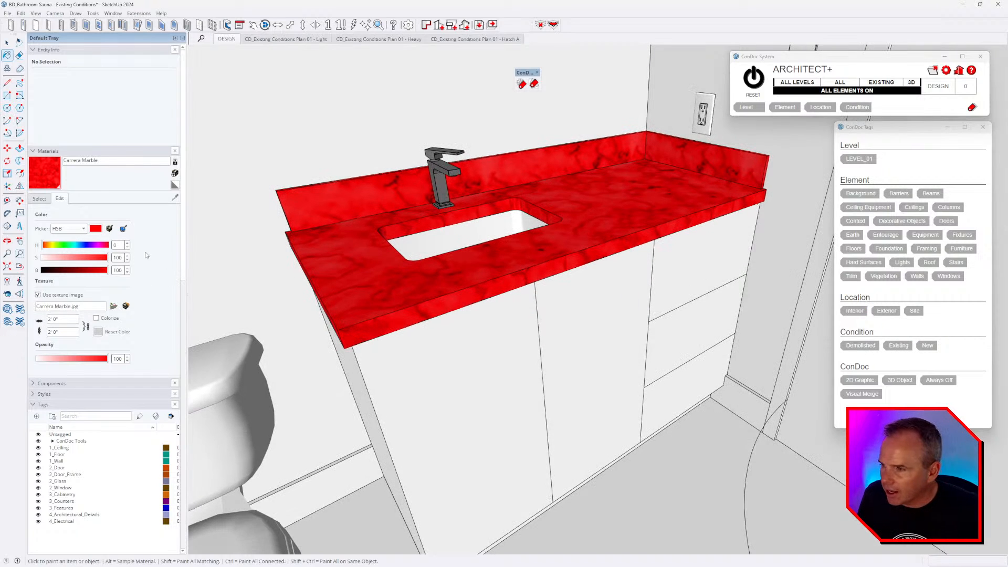
pyautogui.click(39, 198)
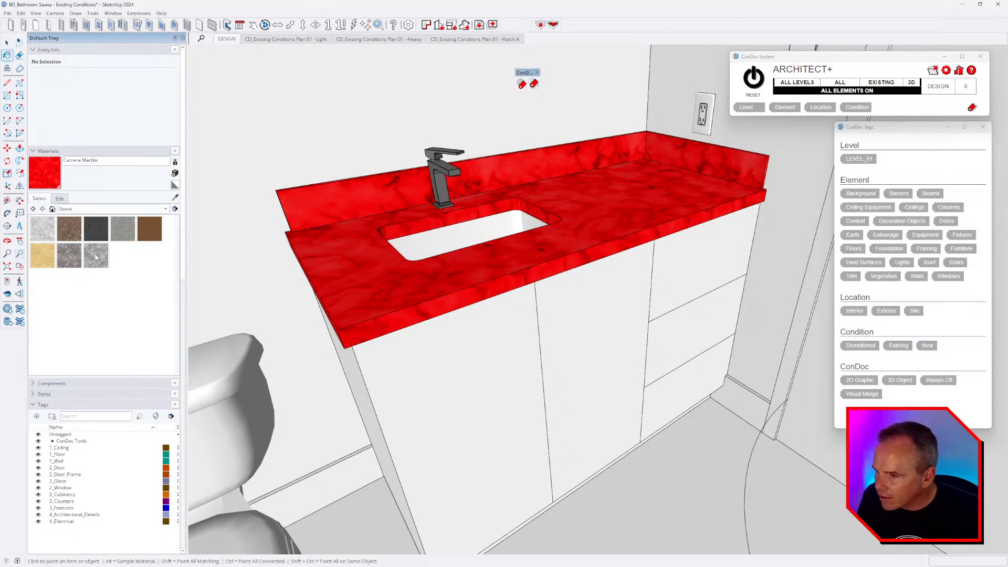
# - Repaint the whole countertop with the Stone Vein Gray material
pyautogui.click(96, 257)
pyautogui.press('space')
pyautogui.click(625, 193)
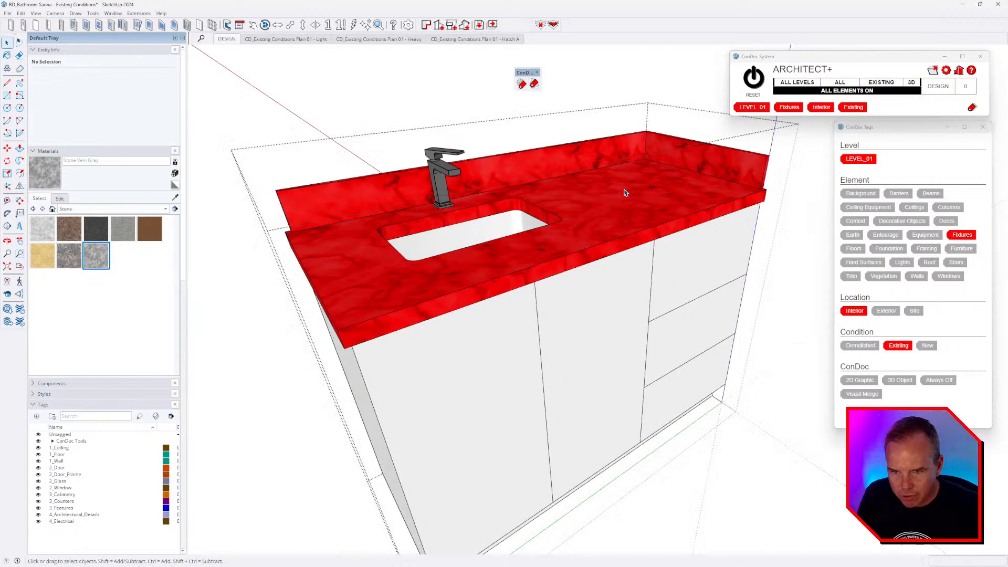
pyautogui.doubleClick(624, 193)
pyautogui.hotkey('ctrl', 'a')
pyautogui.press('b')
pyautogui.click(614, 203)
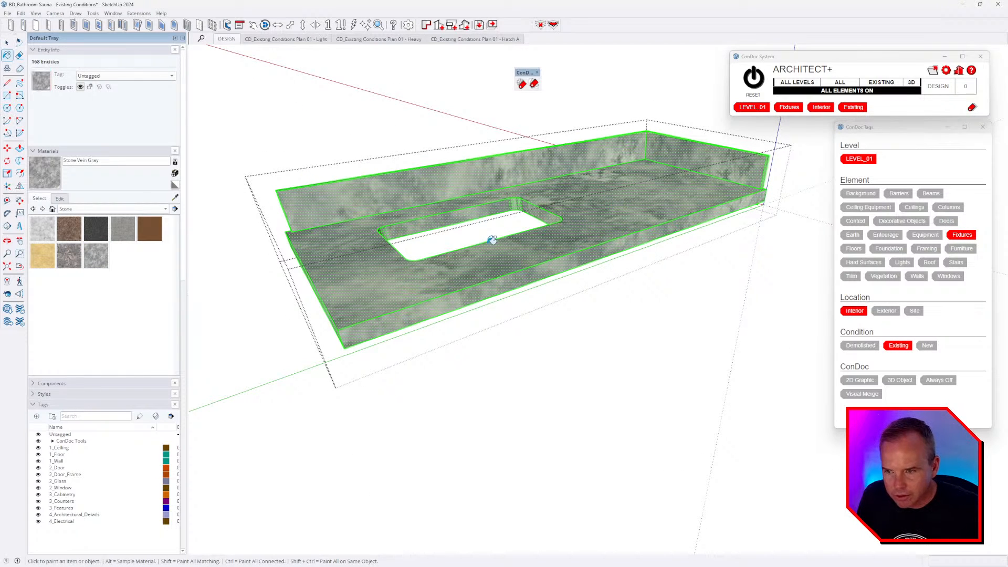
# - Colorize the stone texture red with raised saturation and brightness
pyautogui.click(60, 199)
pyautogui.moveTo(101, 257); pyautogui.dragTo(111, 258)
pyautogui.moveTo(99, 270); pyautogui.dragTo(113, 271)
pyautogui.click(97, 318)
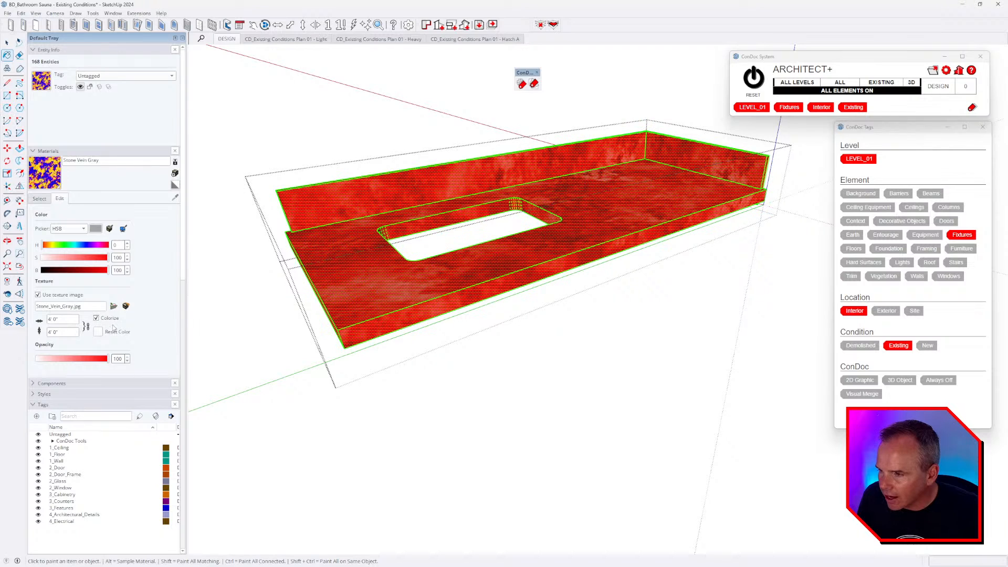
# - Scale the red stone texture to 1'0" tiles and review the countertop
pyautogui.click(65, 320)
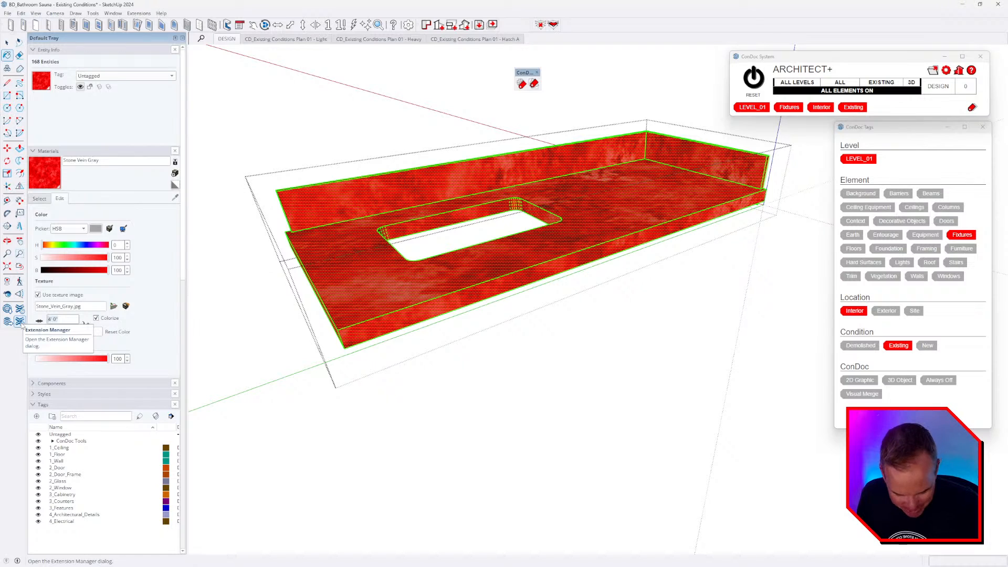
pyautogui.moveTo(554, 203); pyautogui.dragTo(567, 229, button='middle')
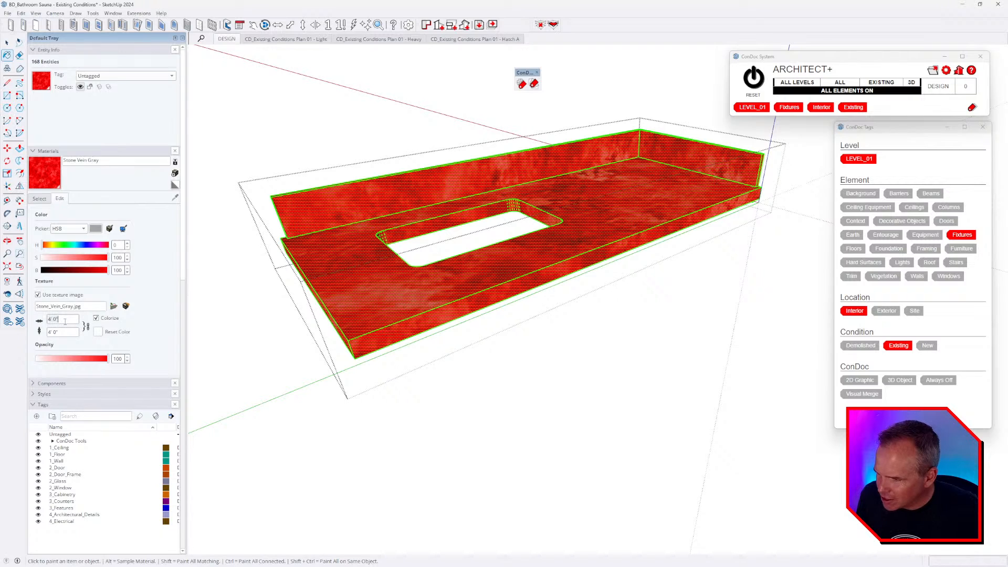
pyautogui.write("2'")
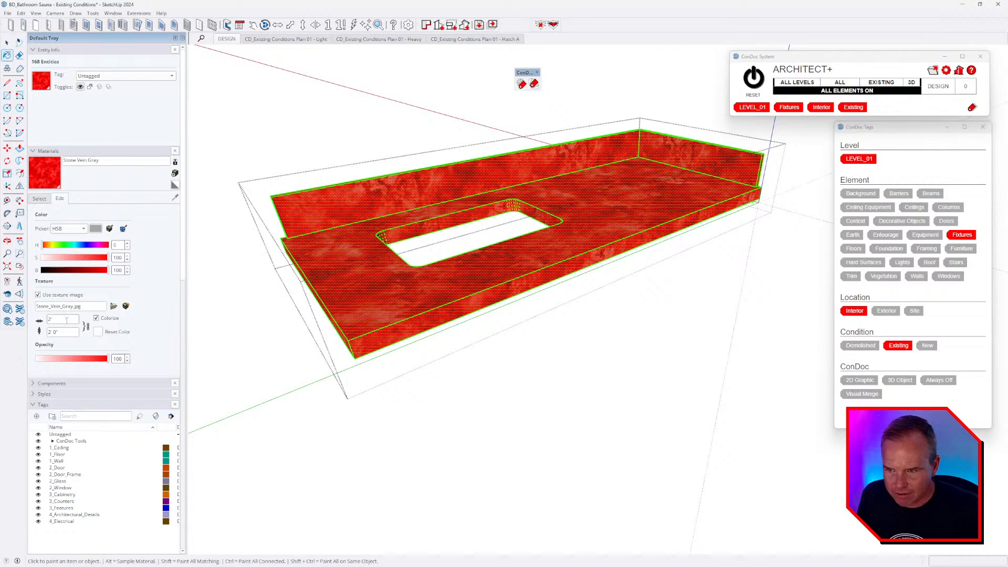
pyautogui.write("1'")
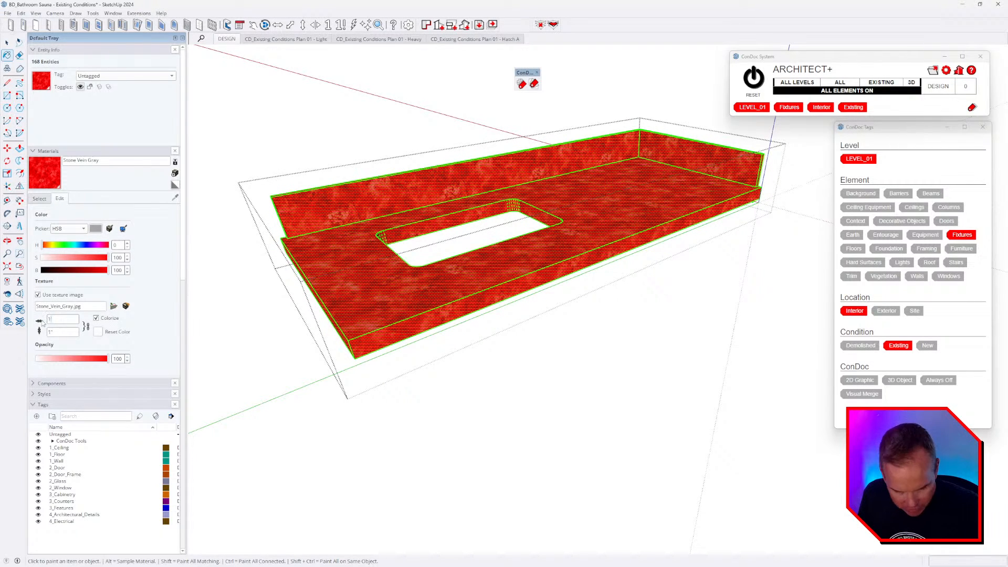
pyautogui.moveTo(601, 207); pyautogui.dragTo(597, 227, button='middle')
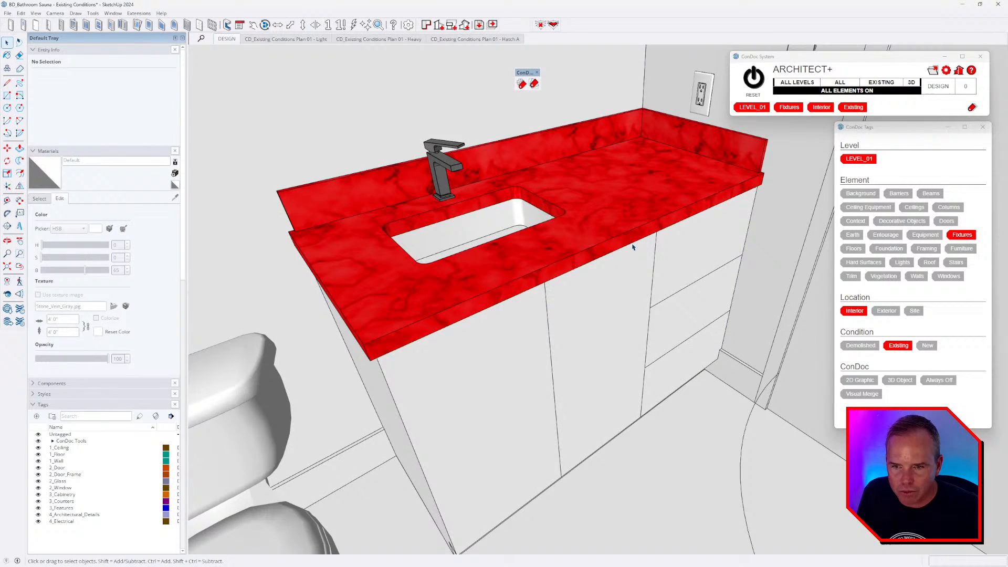
pyautogui.moveTo(633, 247); pyautogui.dragTo(642, 260, button='middle')
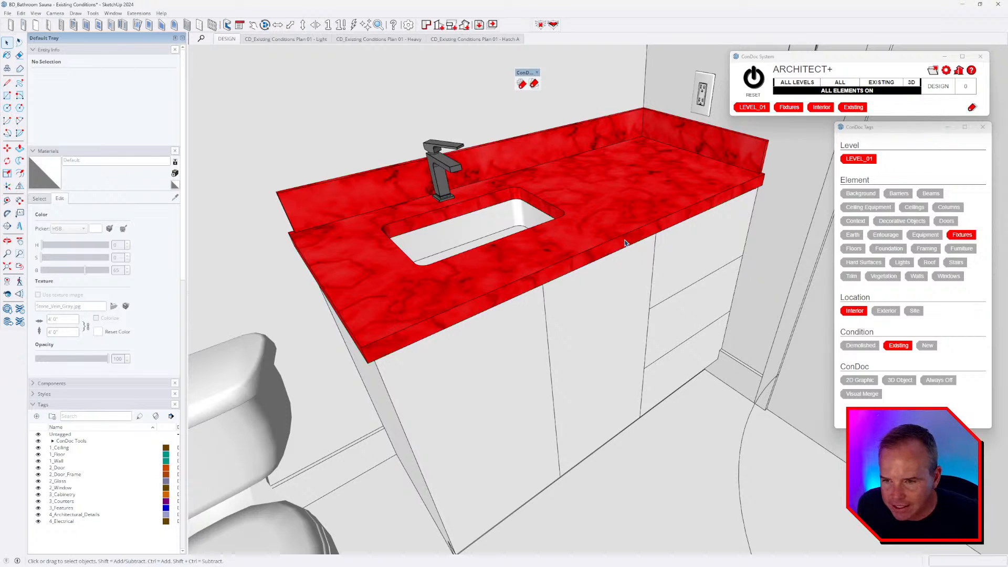
pyautogui.moveTo(638, 243); pyautogui.dragTo(633, 217, button='middle')
pyautogui.press('space')
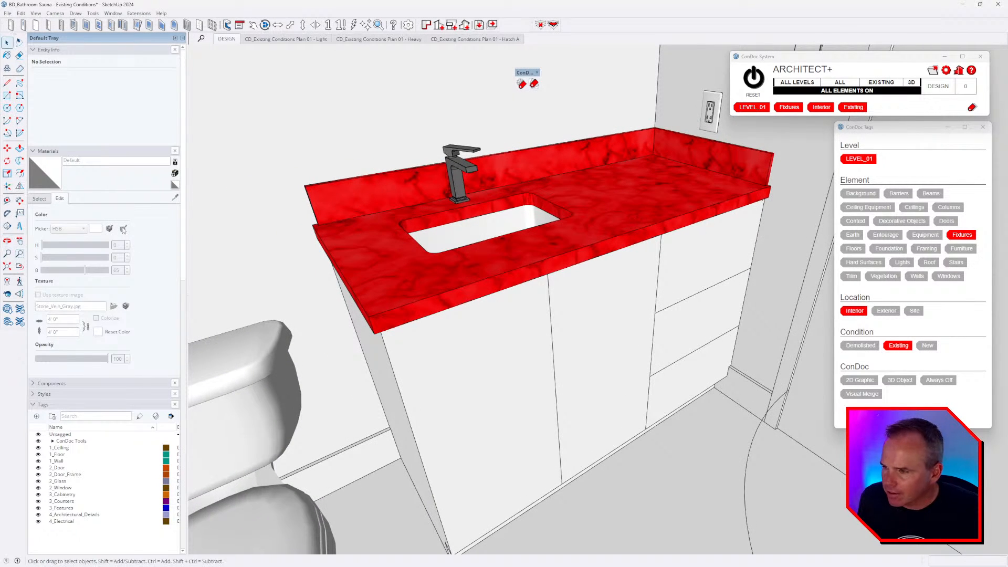
# - Repaint the whole countertop with the Granite Light Gray stone material
pyautogui.click(40, 198)
pyautogui.click(69, 229)
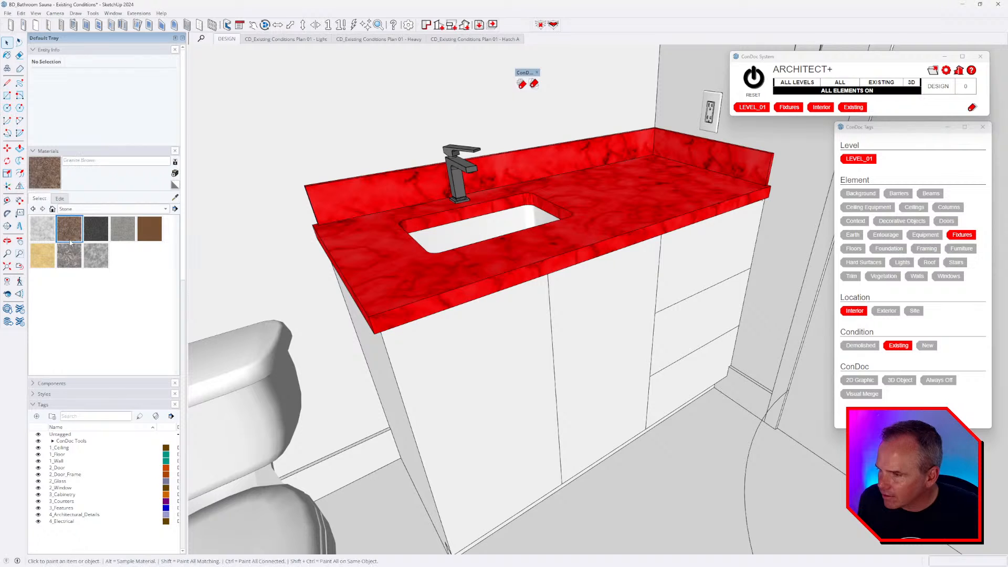
pyautogui.moveTo(367, 252)
pyautogui.mouseDown(button='middle')
pyautogui.moveTo(409, 261)
pyautogui.moveTo(379, 262)
pyautogui.mouseUp(button='middle')
pyautogui.click(124, 232)
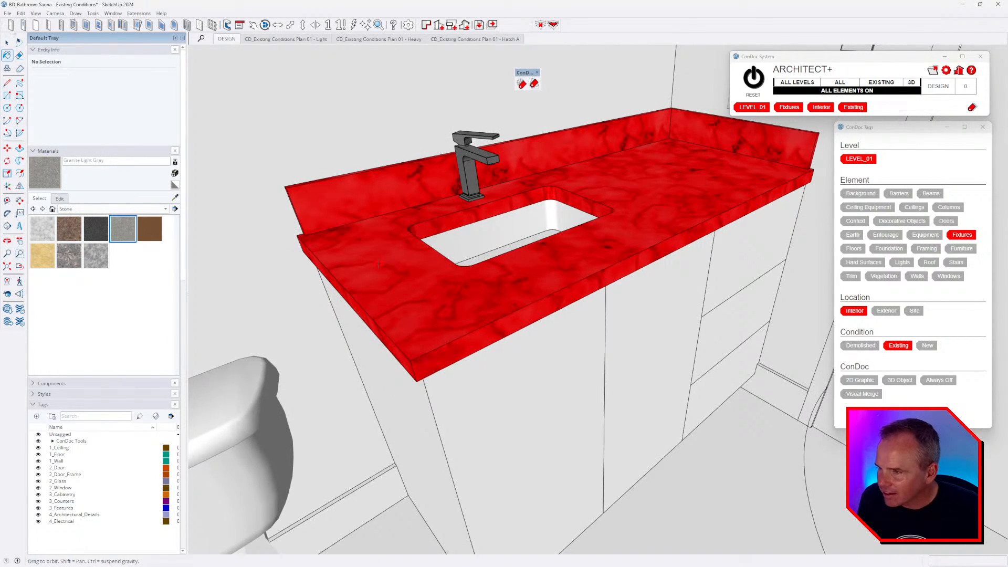
pyautogui.press('space')
pyautogui.doubleClick(419, 269)
pyautogui.tripleClick(419, 269)
pyautogui.press('b')
pyautogui.click(422, 269)
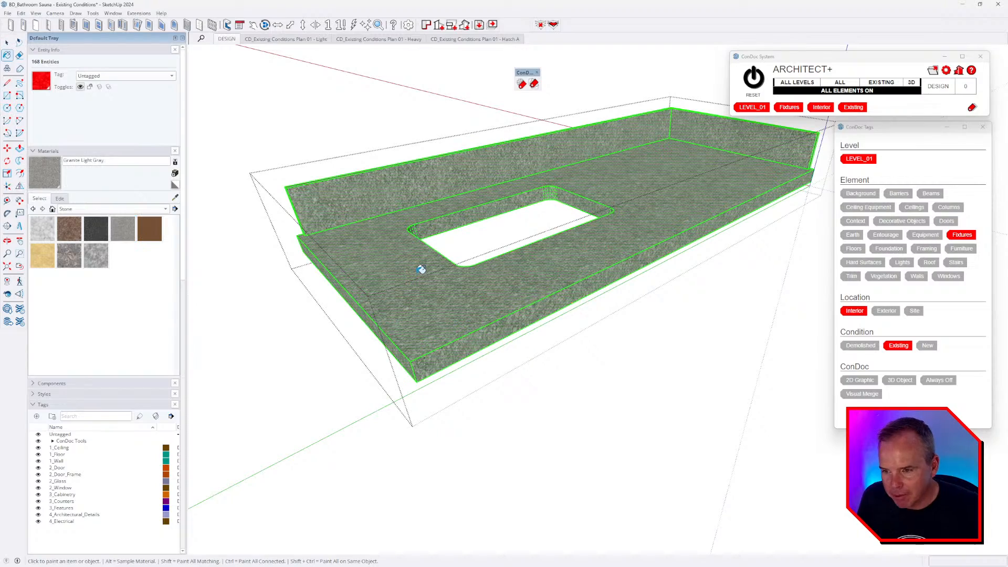
# - Colorize the granite texture to full red
pyautogui.click(59, 199)
pyautogui.moveTo(94, 259); pyautogui.dragTo(179, 256)
pyautogui.click(112, 321)
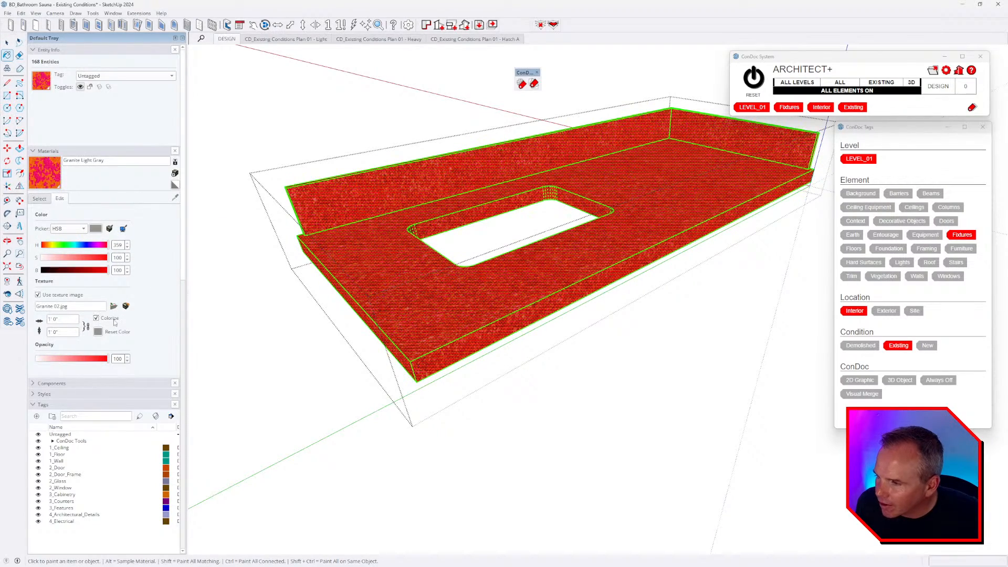
pyautogui.moveTo(563, 284); pyautogui.dragTo(557, 270, button='middle')
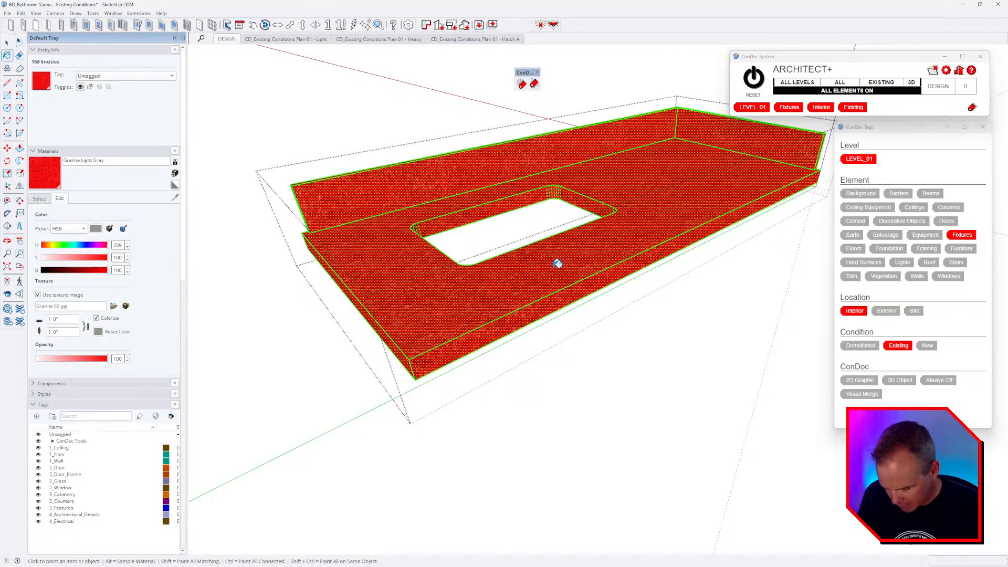
# - Close the countertop group and compare it with the bathroom tour video
pyautogui.press('space')
pyautogui.press('Escape')
pyautogui.hotkey('alt', 'Tab')
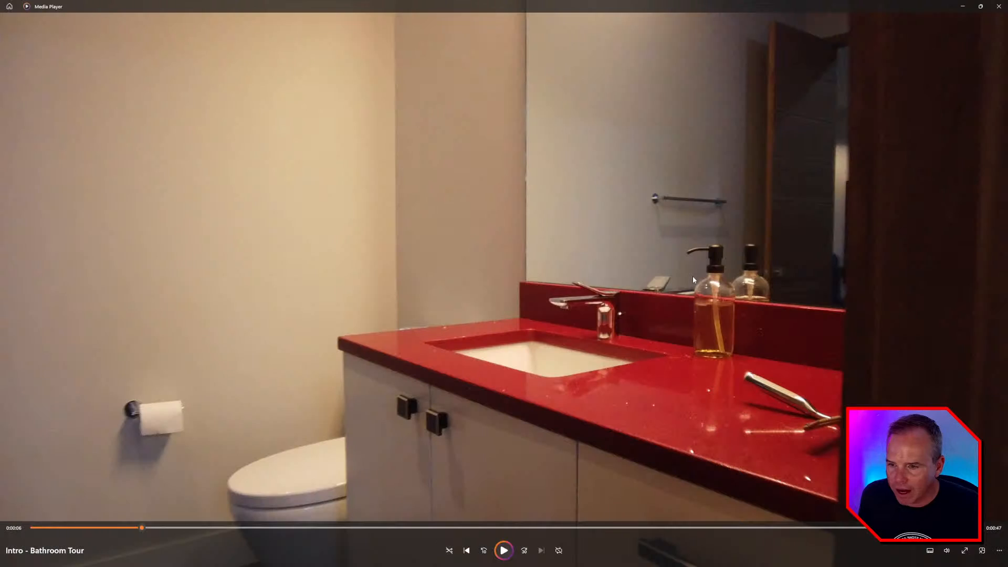
pyautogui.hotkey('alt', 'Tab')
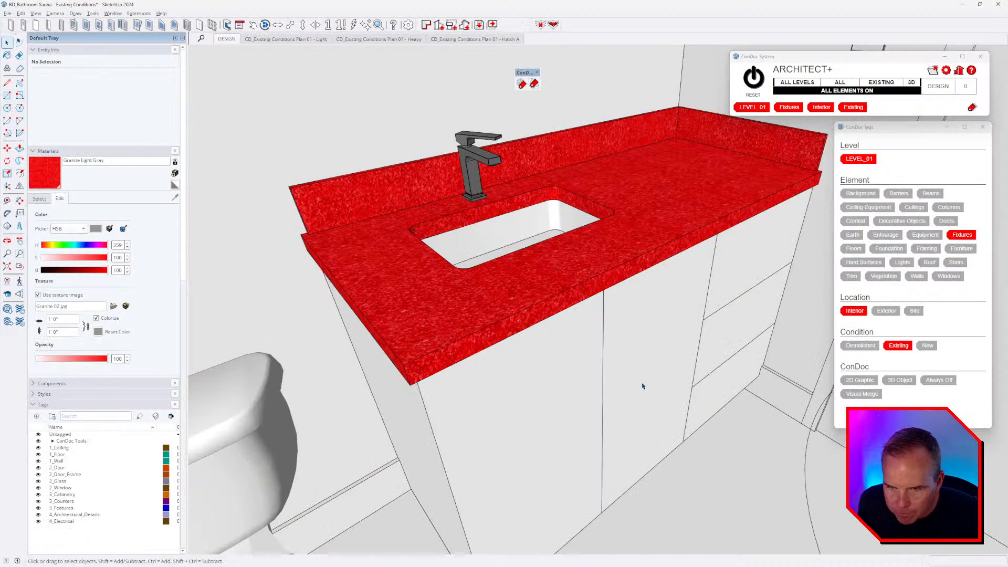
pyautogui.moveTo(648, 391); pyautogui.dragTo(621, 434, button='middle')
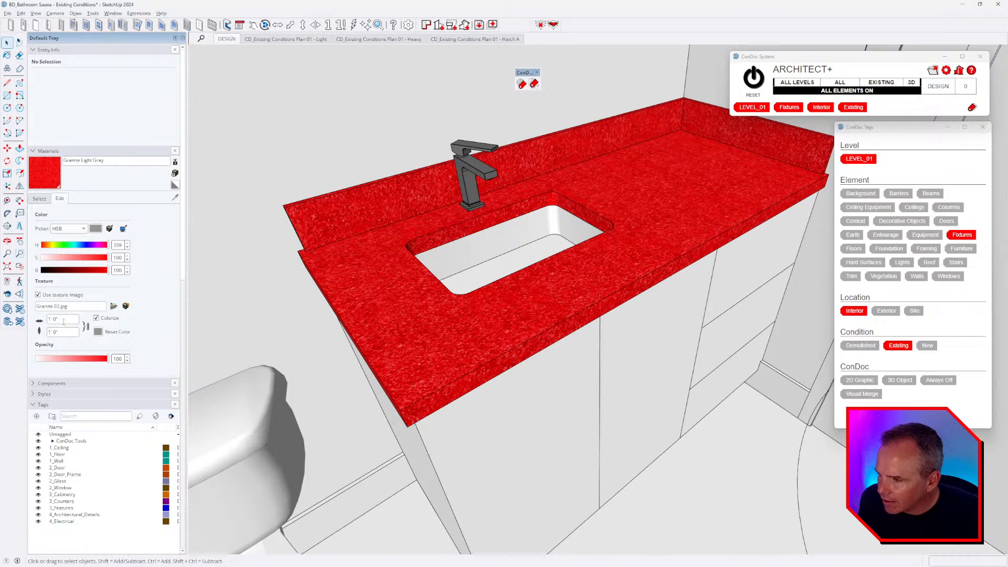
# - Rescale the granite texture width from 24 down to 18 (1' 6")
pyautogui.write('24')
pyautogui.press('Return')
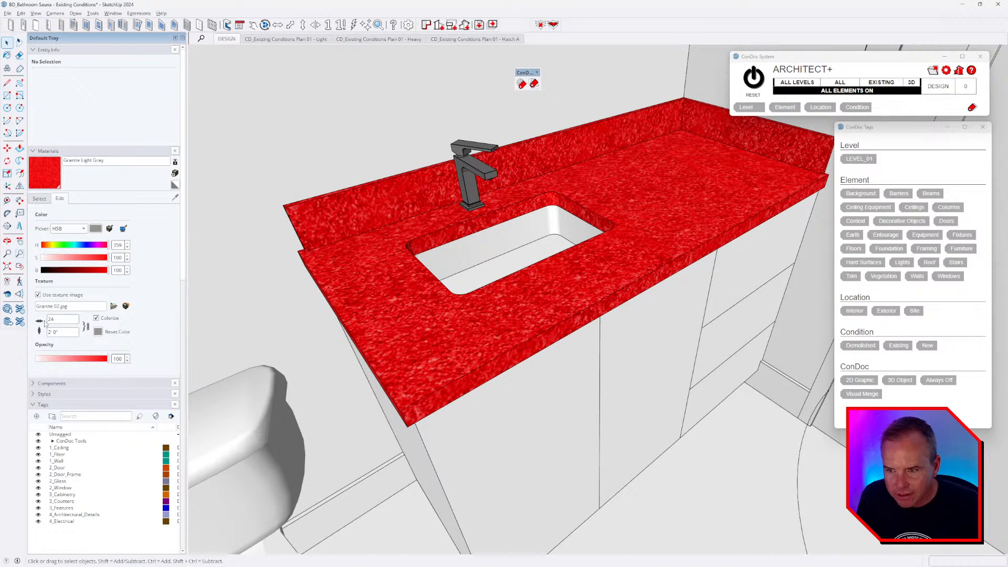
pyautogui.write('18')
pyautogui.press('Return')
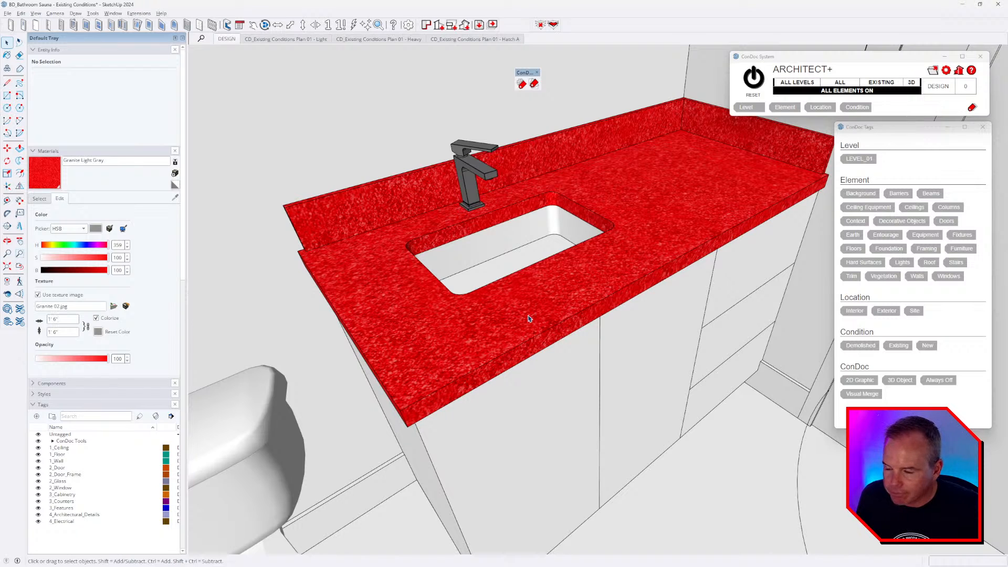
pyautogui.moveTo(529, 319); pyautogui.dragTo(527, 301, button='middle')
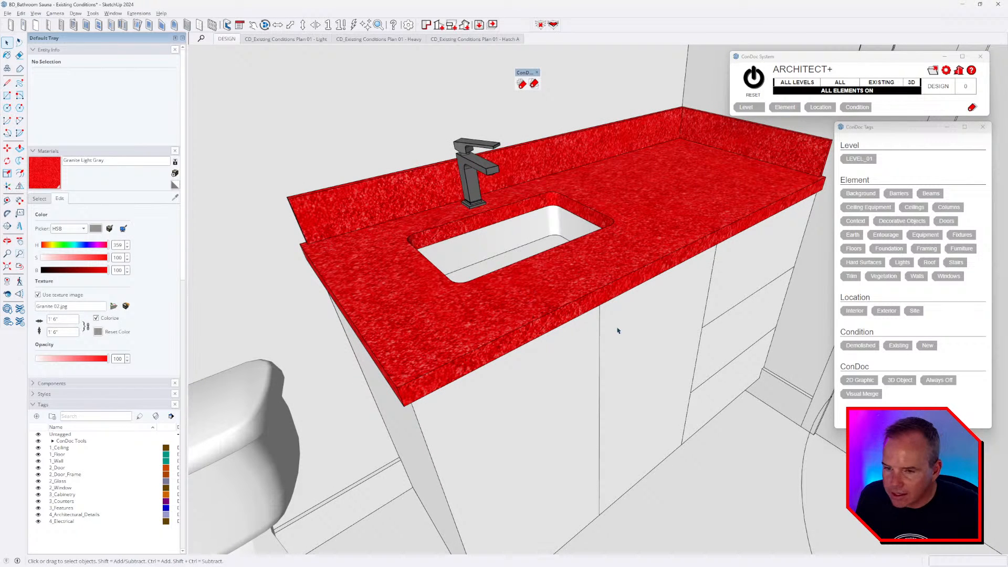
pyautogui.moveTo(617, 330); pyautogui.dragTo(472, 267, button='middle')
# - Open the nested cabinet group and align the view to the left door face
pyautogui.doubleClick(508, 275)
pyautogui.doubleClick(508, 276)
pyautogui.doubleClick(516, 279)
pyautogui.rightClick(474, 266)
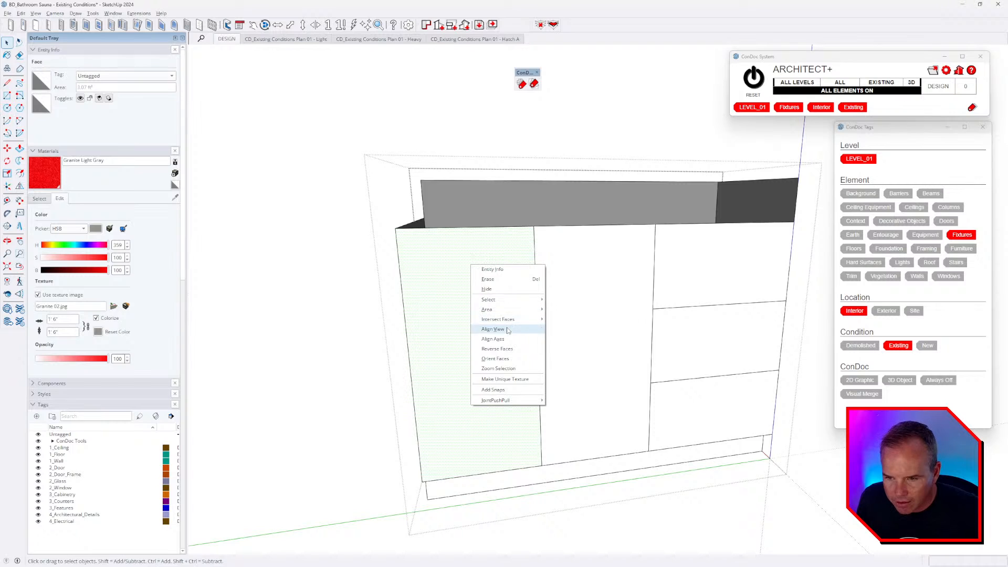
pyautogui.click(510, 329)
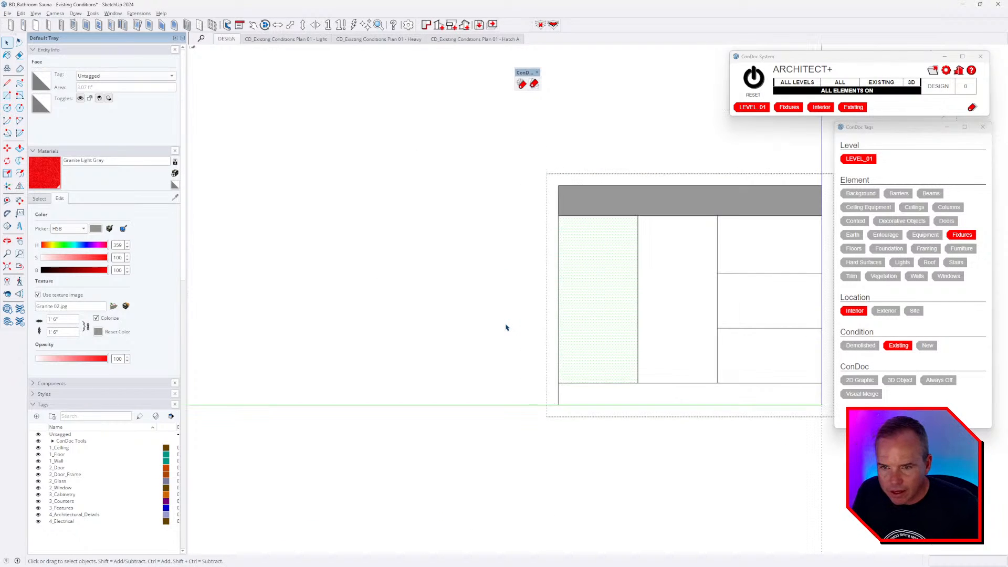
pyautogui.scroll(3, 592, 275)
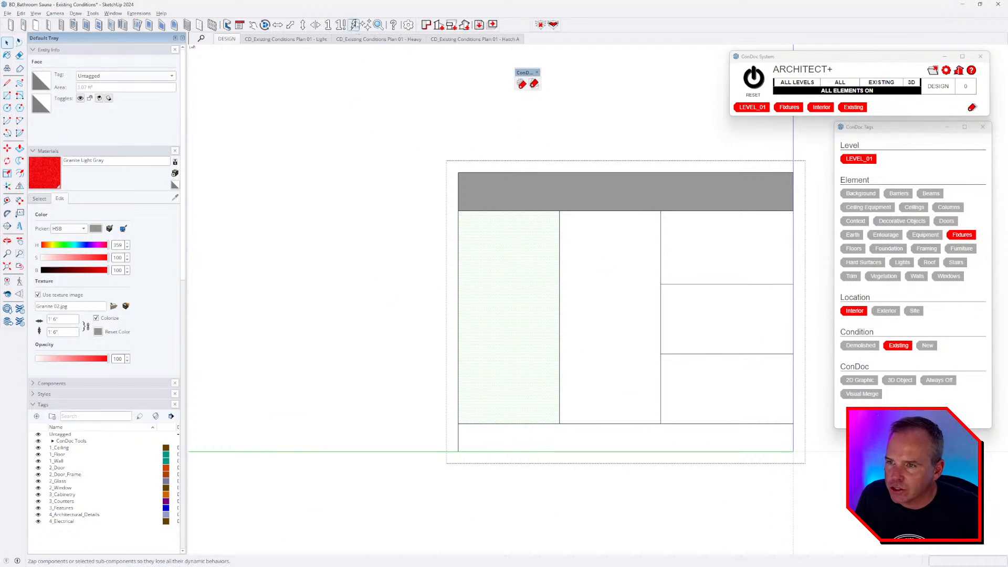
# - Cut the cabinet with a Zorro 2 line along the top edge of the doors
pyautogui.rightClick(356, 23)
pyautogui.click(374, 448)
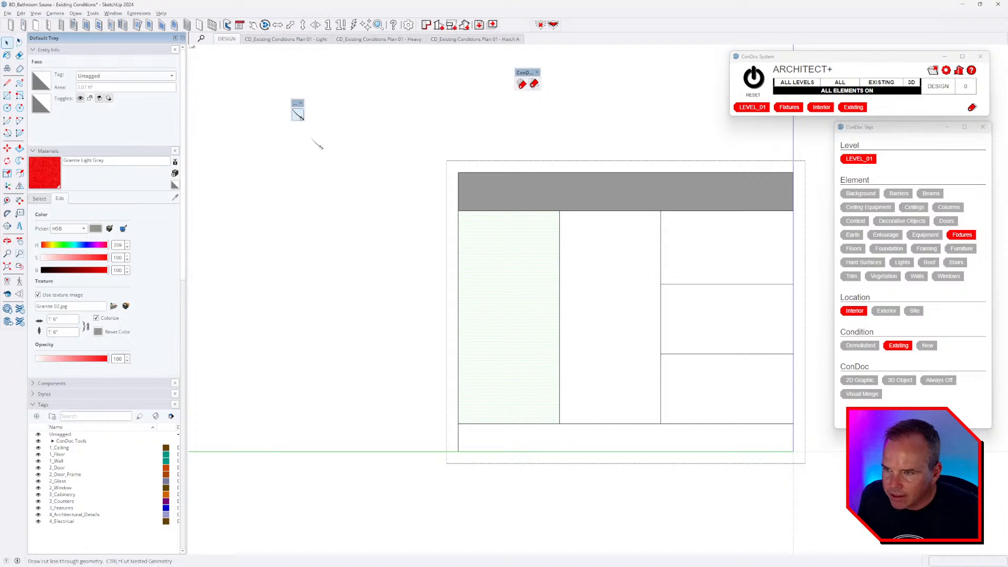
pyautogui.click(298, 113)
pyautogui.click(459, 211)
pyautogui.scroll(-1, 458, 211)
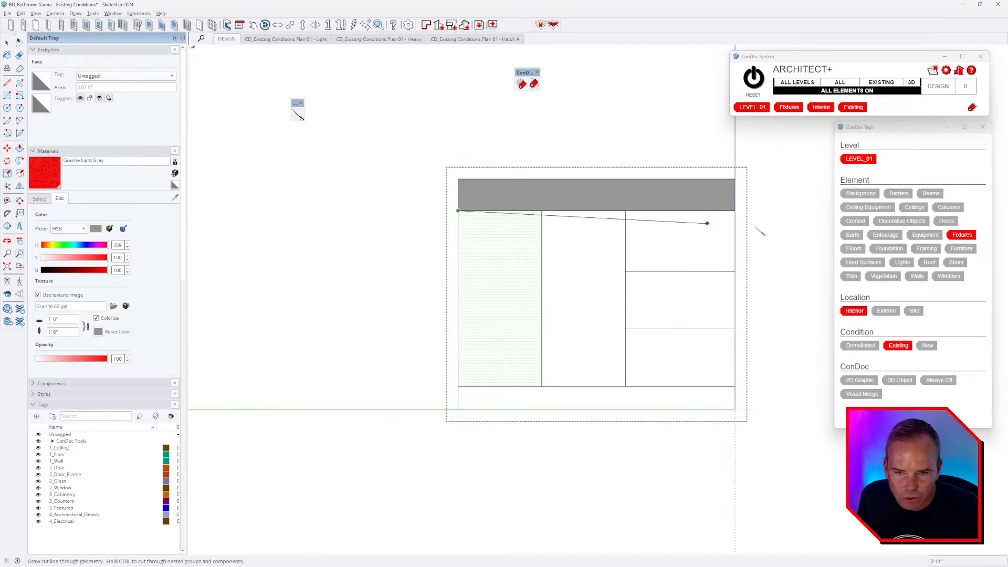
pyautogui.click(788, 211)
pyautogui.moveTo(543, 308); pyautogui.dragTo(698, 281, button='middle')
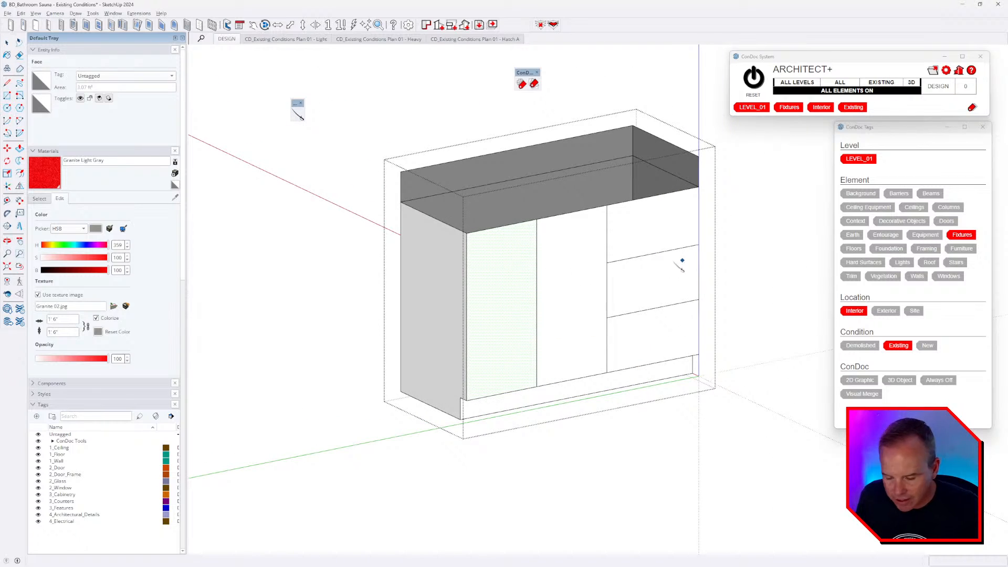
# - Make the block above the doors its own group and view the whole vanity
pyautogui.press('space')
pyautogui.click(648, 195)
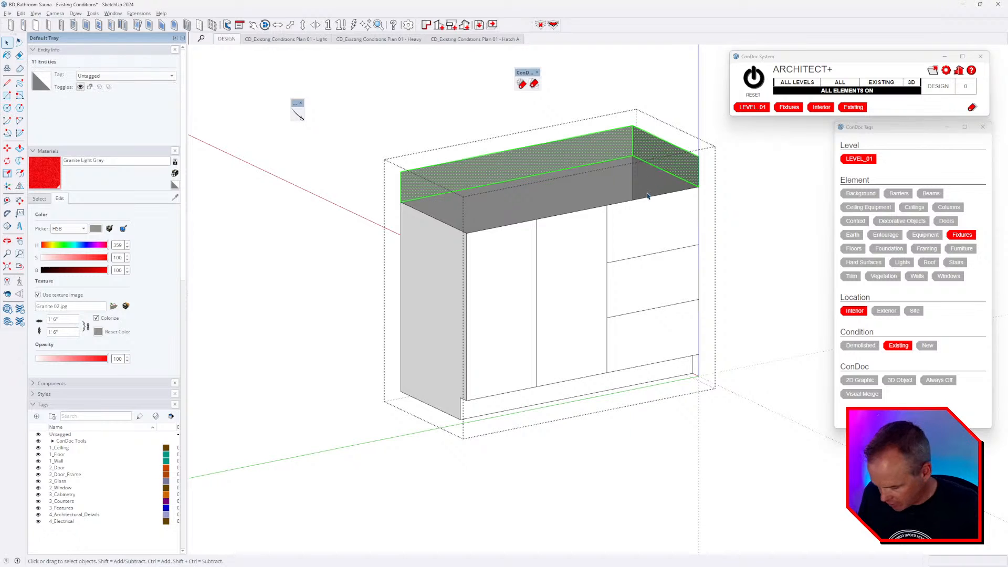
pyautogui.press('g')
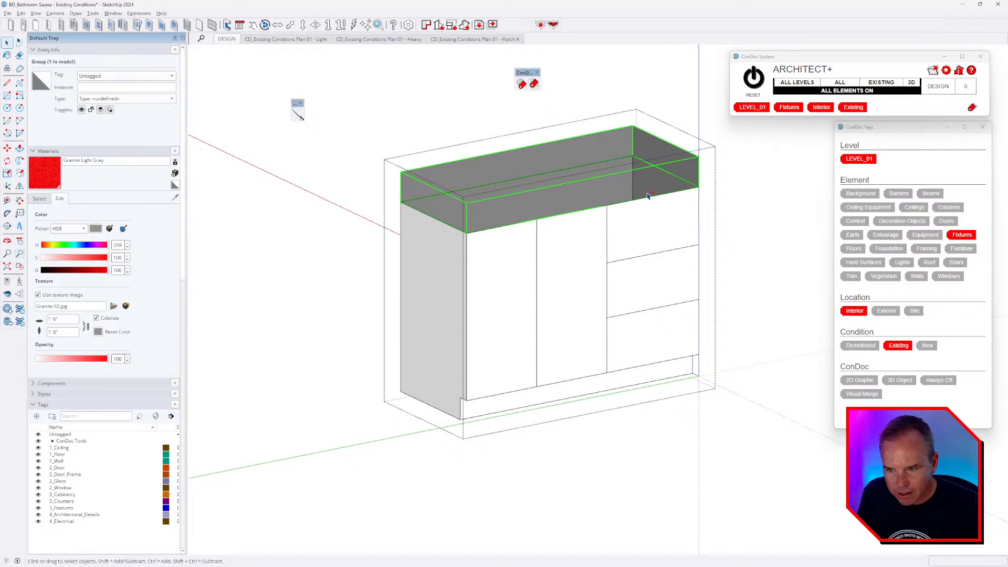
pyautogui.hotkey('ctrl', 't')
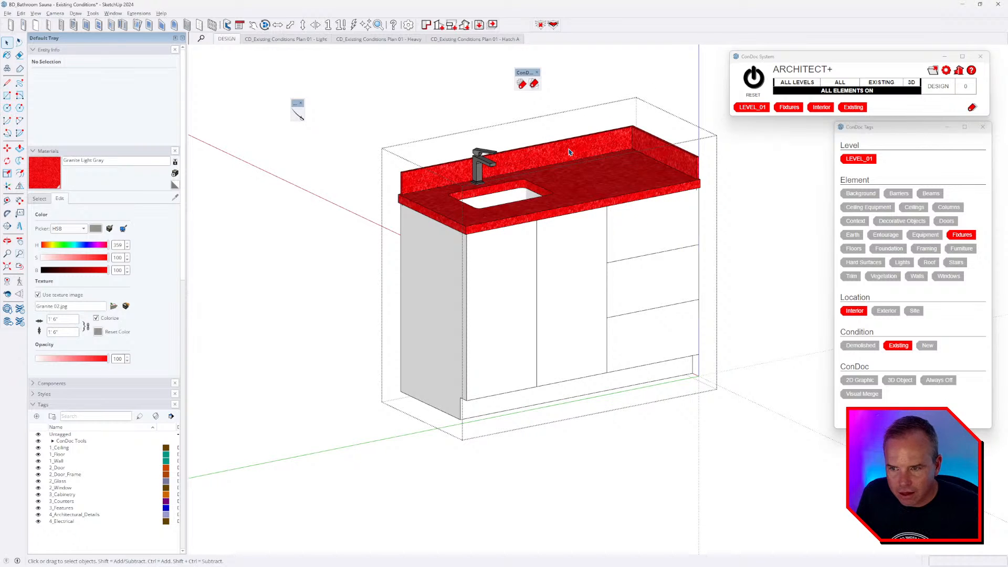
# - Paste the top block in place inside the countertop and paint its gray face red granite
pyautogui.doubleClick(569, 153)
pyautogui.hotkey('ctrl', 'a')
pyautogui.scroll(3, 480, 195)
pyautogui.moveTo(479, 195); pyautogui.dragTo(698, 180, button='middle')
pyautogui.hotkey('ctrl', 'shift', 'v')
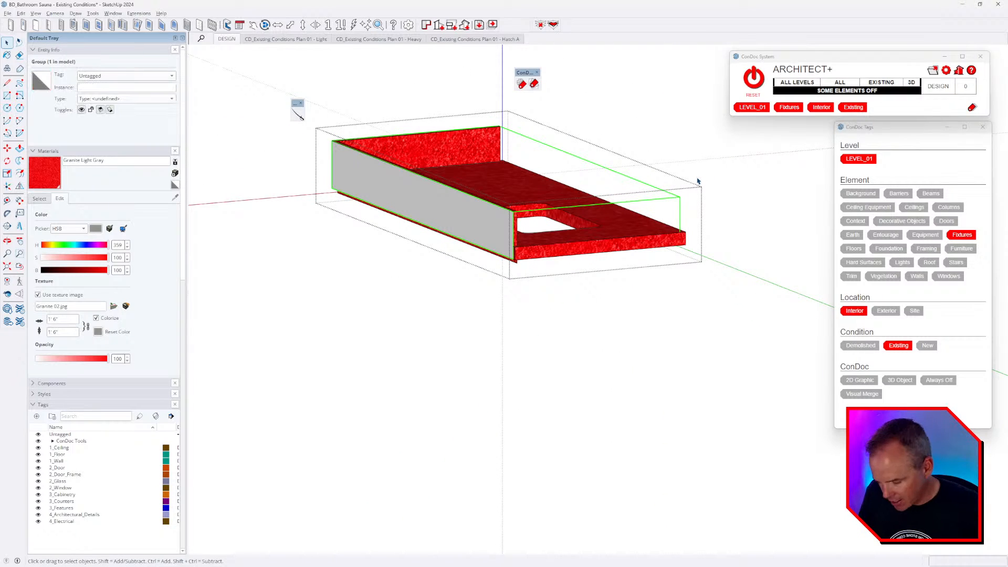
pyautogui.press('b')
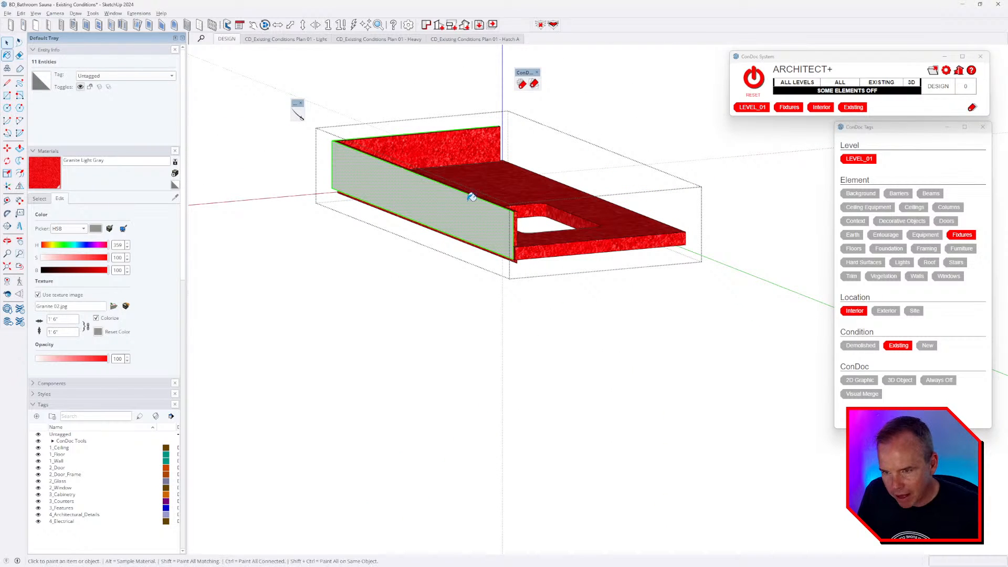
pyautogui.click(478, 202)
pyautogui.moveTo(479, 202)
pyautogui.mouseDown(button='middle')
pyautogui.moveTo(399, 222)
pyautogui.moveTo(545, 214)
pyautogui.moveTo(550, 173)
pyautogui.moveTo(522, 130)
pyautogui.moveTo(333, 156)
pyautogui.moveTo(281, 149)
pyautogui.moveTo(318, 154)
pyautogui.mouseUp(button='middle')
pyautogui.moveTo(463, 231); pyautogui.dragTo(417, 257, button='middle')
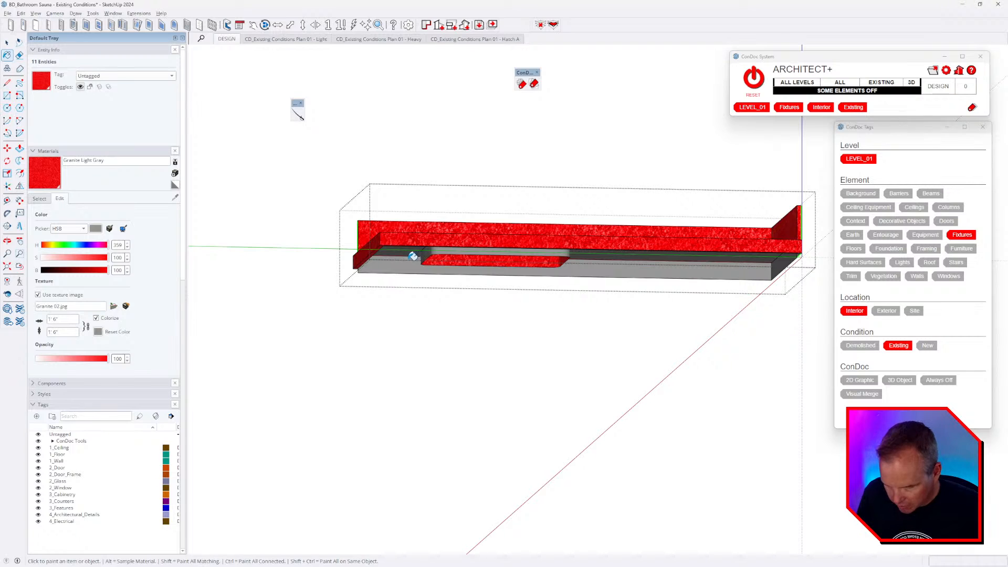
# - Draw a line along the counter's bottom length to close the underside face
pyautogui.press('l')
pyautogui.scroll(2, 378, 262)
pyautogui.click(353, 270)
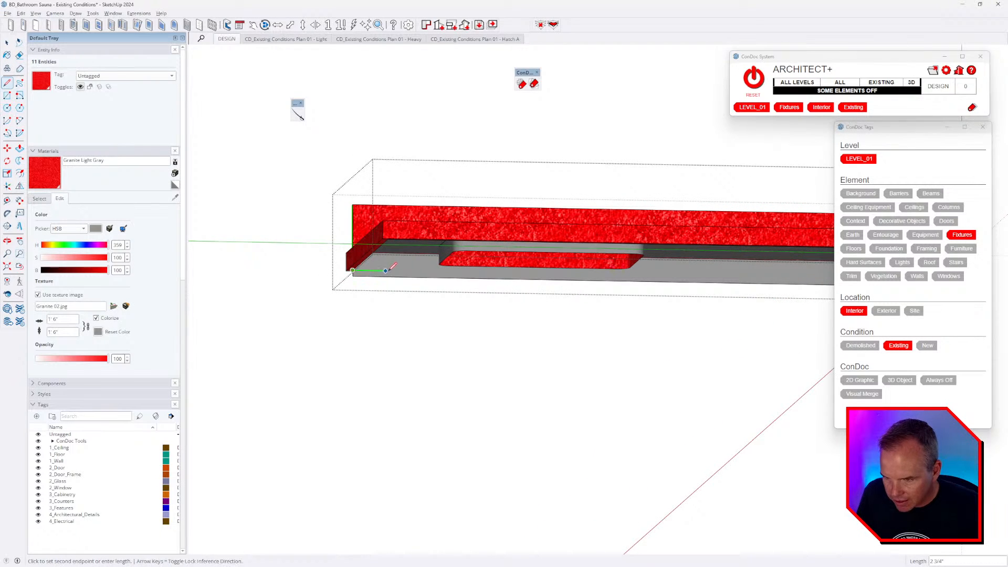
pyautogui.scroll(-4, 388, 271)
pyautogui.scroll(2, 653, 285)
pyautogui.click(640, 267)
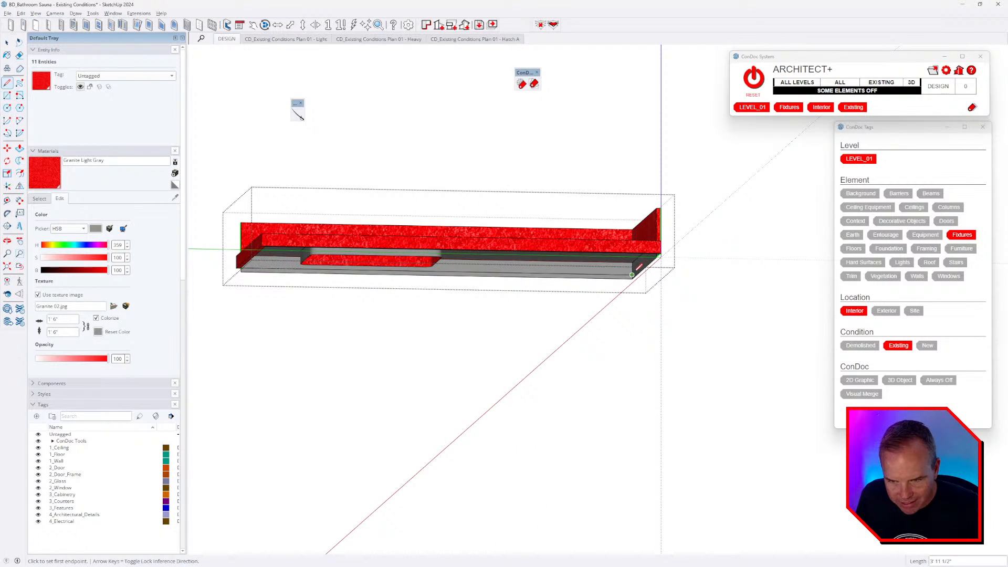
pyautogui.click(639, 267)
pyautogui.scroll(2, 646, 262)
pyautogui.moveTo(668, 248); pyautogui.dragTo(540, 253, button='middle')
pyautogui.moveTo(666, 250); pyautogui.dragTo(606, 225, button='middle')
pyautogui.scroll(-4, 607, 225)
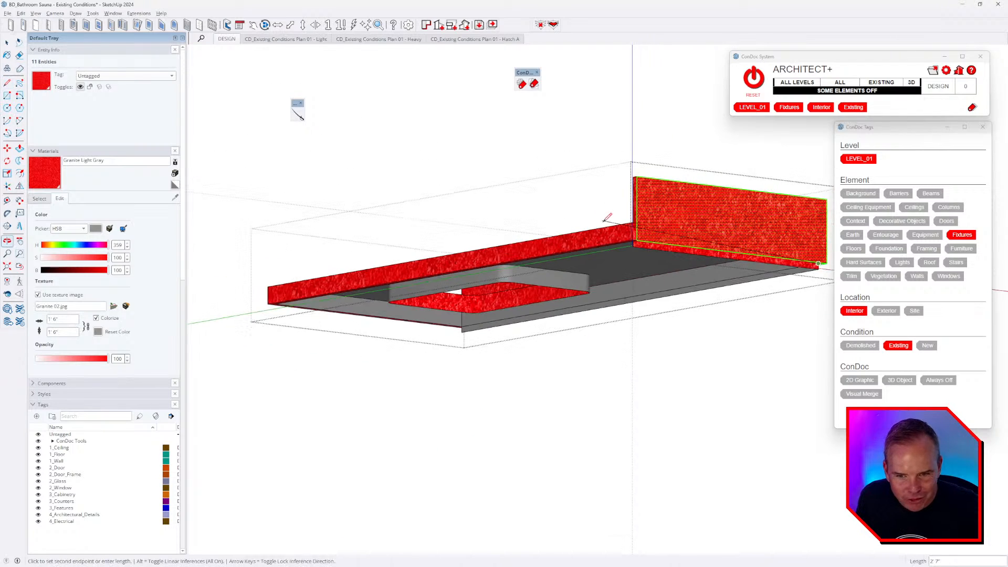
pyautogui.press('Escape')
pyautogui.scroll(2, 683, 242)
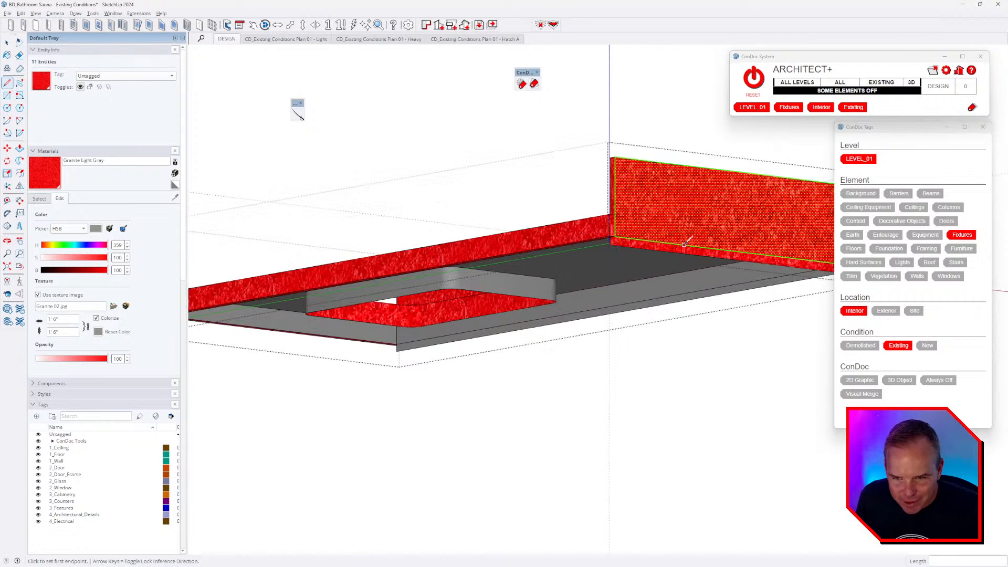
pyautogui.press('space')
pyautogui.scroll(2, 692, 246)
# - Delete the leftover back and front strip pieces beneath the countertop
pyautogui.doubleClick(687, 252)
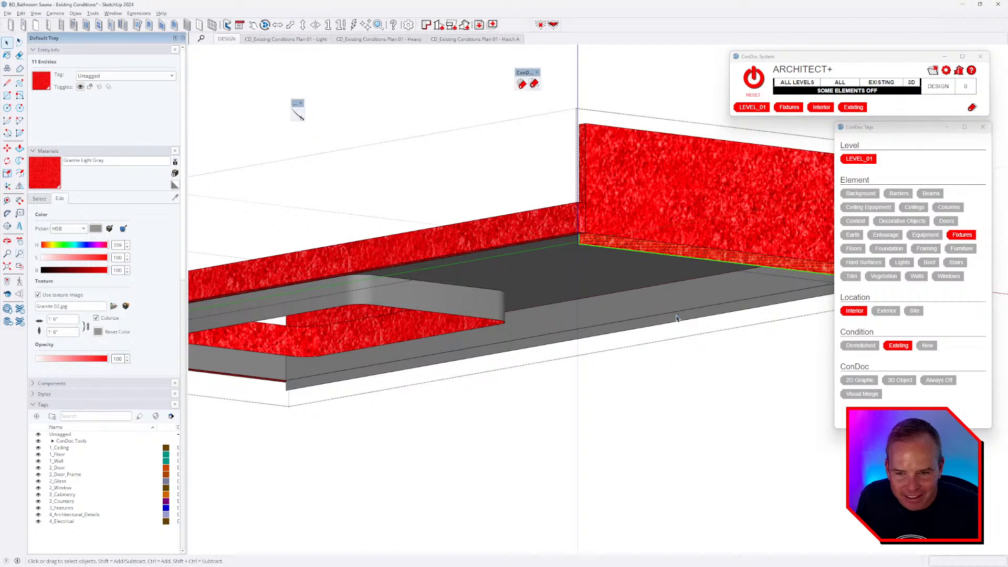
pyautogui.keyDown('shift'); pyautogui.doubleClick(676, 317); pyautogui.keyUp('shift')
pyautogui.keyDown('shift'); pyautogui.doubleClick(665, 253); pyautogui.keyUp('shift')
pyautogui.moveTo(664, 254); pyautogui.dragTo(557, 249, button='middle')
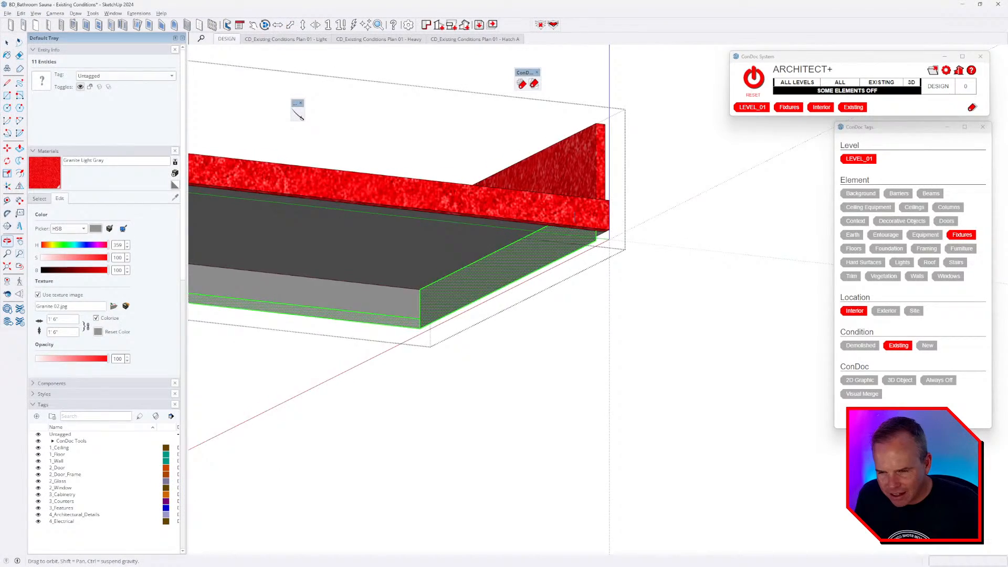
pyautogui.moveTo(556, 249); pyautogui.dragTo(457, 280, button='middle')
pyautogui.press('Delete')
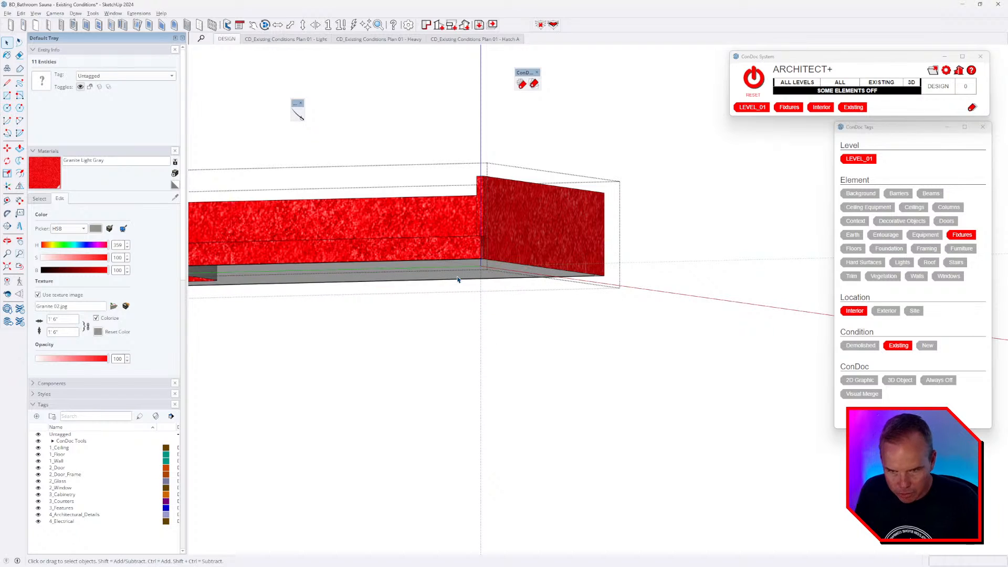
pyautogui.moveTo(554, 240); pyautogui.dragTo(709, 259, button='middle')
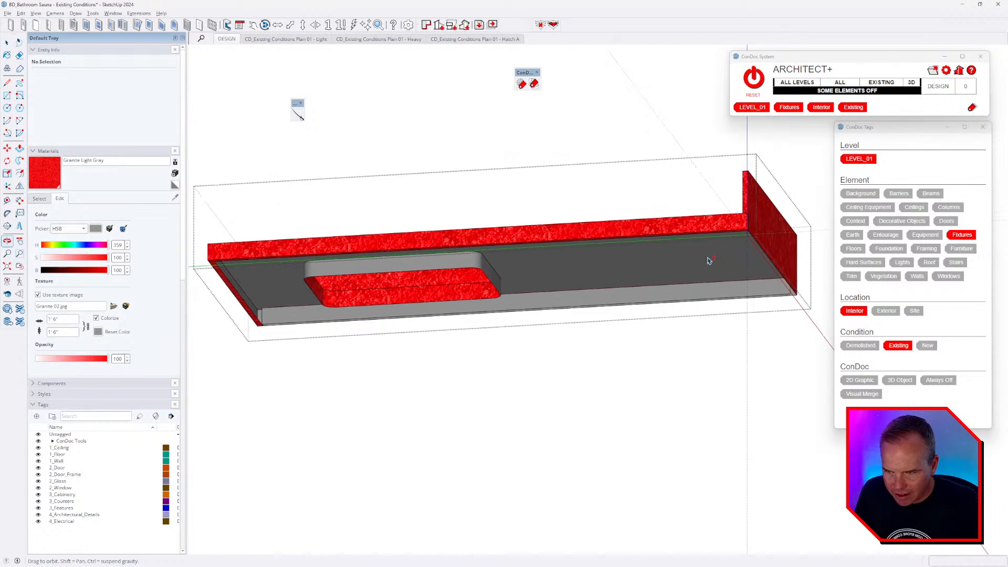
# - Draw a line across the countertop's left edge so its grey bottom face fills in
pyautogui.press('l')
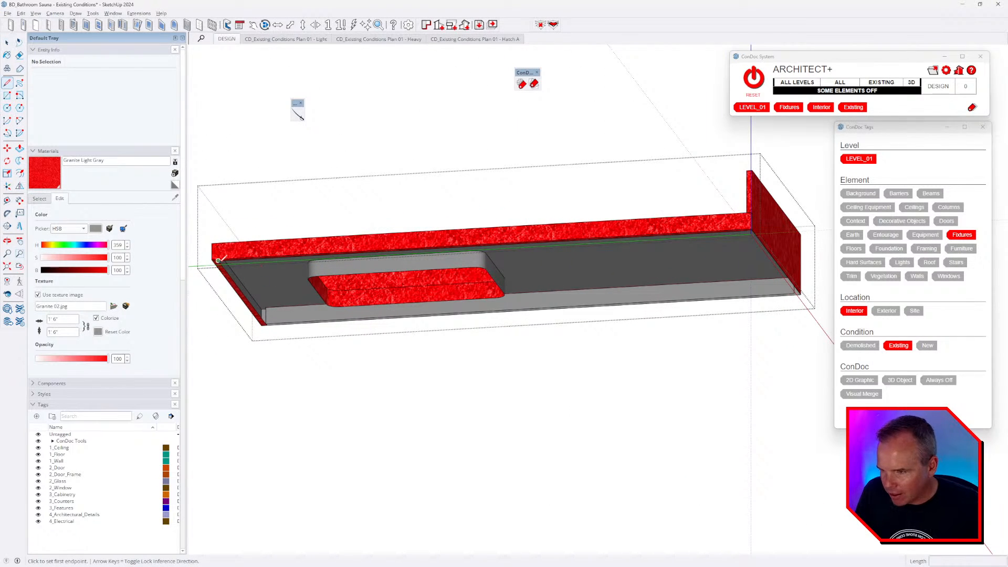
pyautogui.click(217, 260)
pyautogui.click(266, 323)
pyautogui.moveTo(359, 286); pyautogui.dragTo(420, 284, button='middle')
pyautogui.rightClick(419, 284)
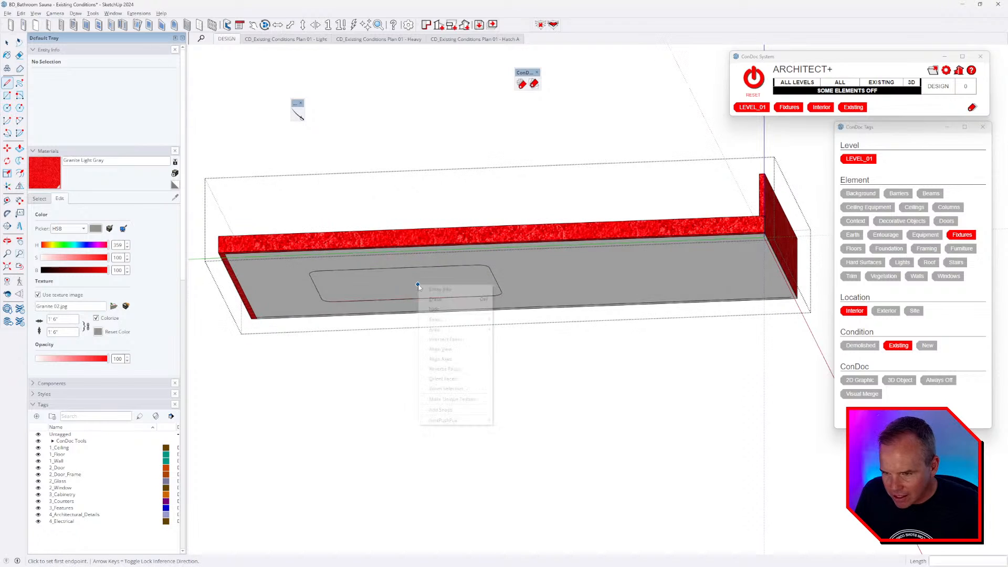
pyautogui.click(508, 292)
pyautogui.moveTo(664, 280); pyautogui.dragTo(671, 275, button='middle')
# - Split off the rounded sink face with a line and erase it, then erase the slab edge and grey face
pyautogui.press('l')
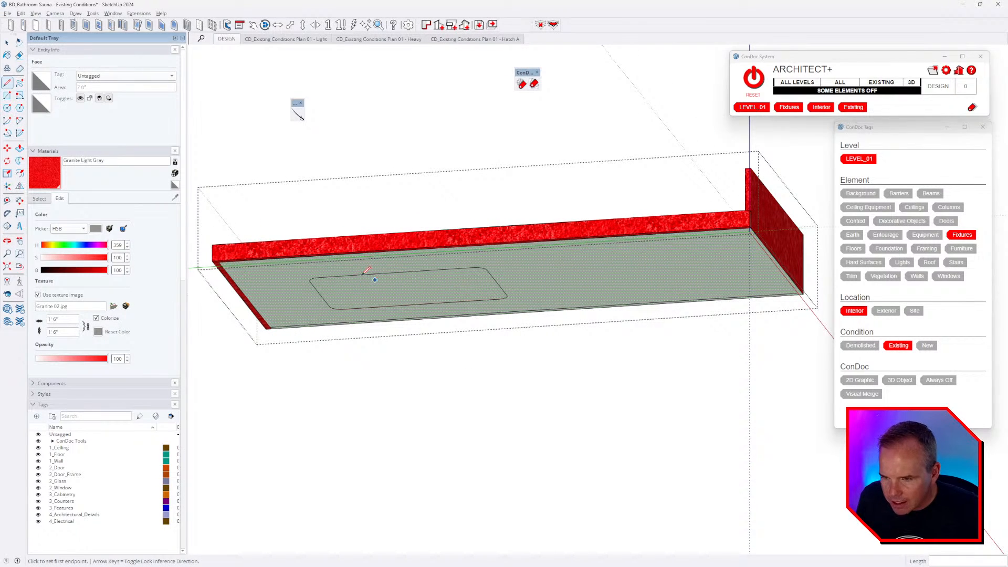
pyautogui.click(319, 277)
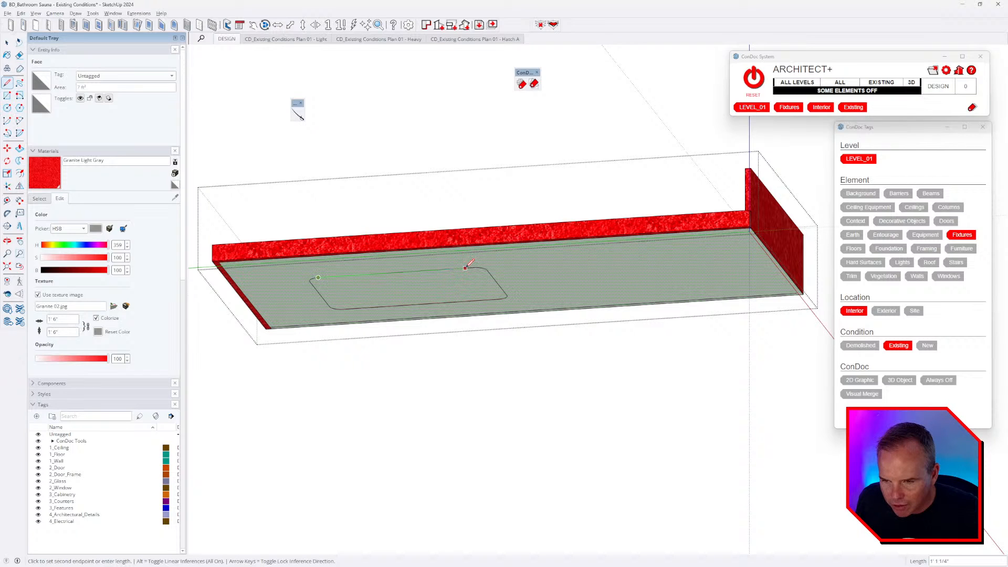
pyautogui.click(459, 268)
pyautogui.rightClick(442, 289)
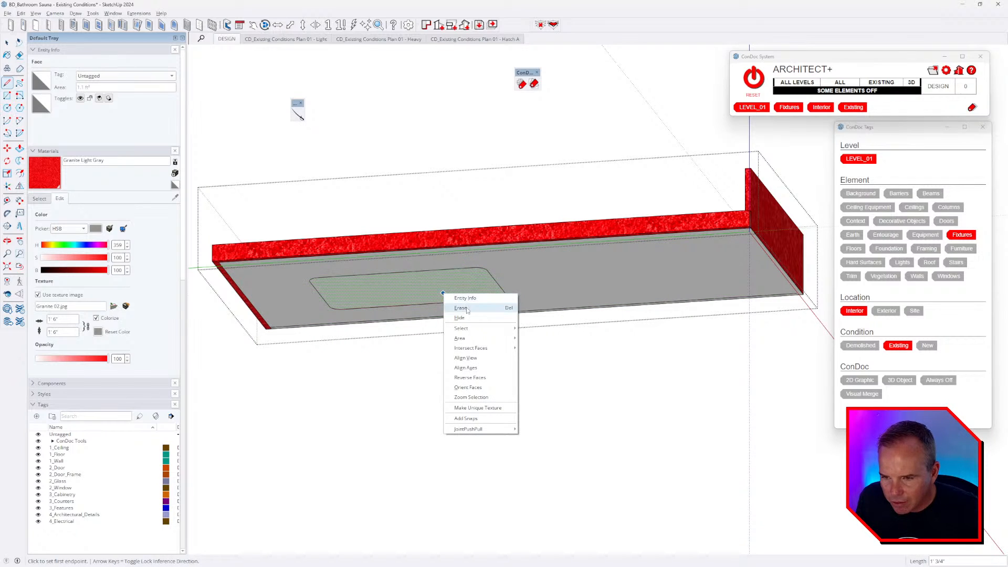
pyautogui.click(462, 304)
pyautogui.scroll(5, 231, 273)
pyautogui.press('e')
pyautogui.click(215, 249)
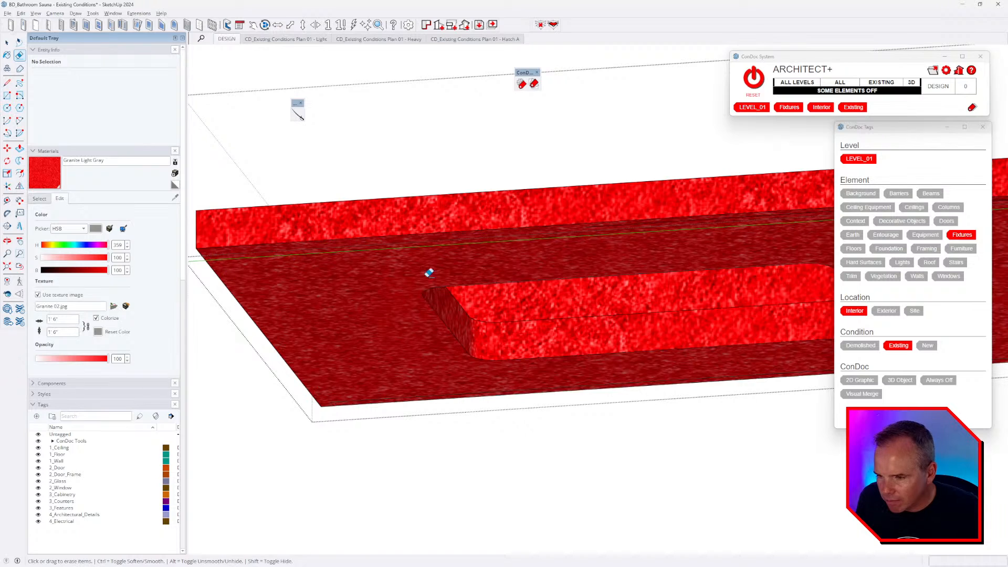
pyautogui.scroll(-4, 427, 274)
pyautogui.moveTo(428, 274)
pyautogui.mouseDown(button='middle')
pyautogui.moveTo(567, 226)
pyautogui.moveTo(344, 319)
pyautogui.mouseUp(button='middle')
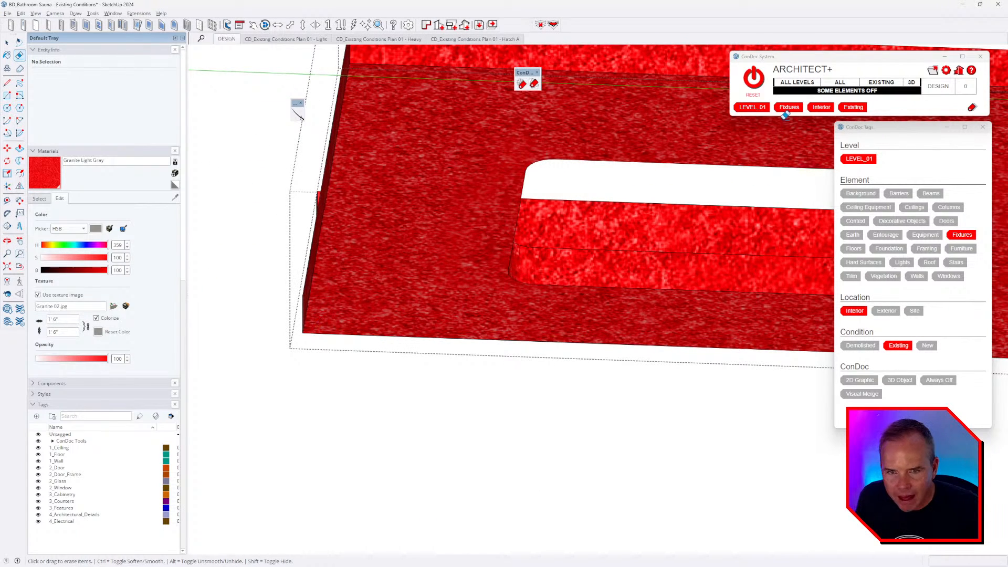
# - Show all hidden elements with ConDoc RESET and view the countertop from above
pyautogui.click(750, 84)
pyautogui.press('space')
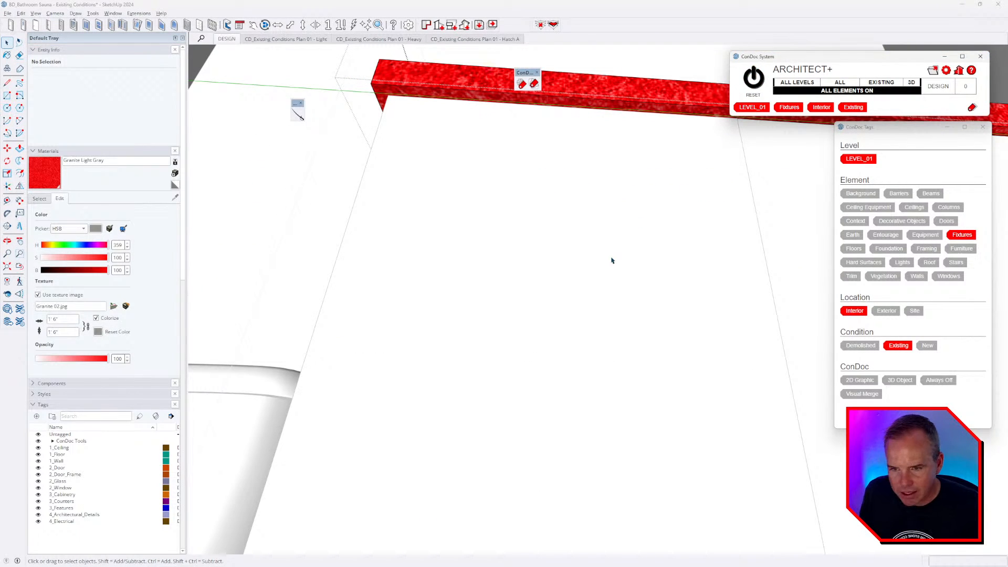
pyautogui.moveTo(612, 260)
pyautogui.mouseDown(button='middle')
pyautogui.moveTo(482, 254)
pyautogui.moveTo(659, 270)
pyautogui.moveTo(466, 260)
pyautogui.moveTo(454, 321)
pyautogui.moveTo(376, 349)
pyautogui.moveTo(344, 298)
pyautogui.moveTo(579, 80)
pyautogui.mouseUp(button='middle')
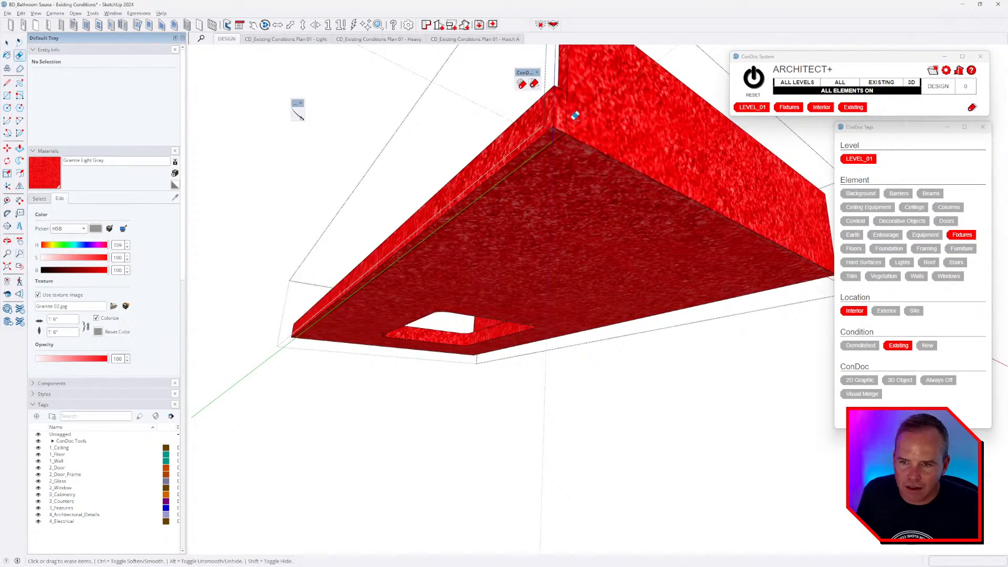
pyautogui.moveTo(553, 135); pyautogui.dragTo(506, 275, button='middle')
# - Start lines at the countertop box's corners, checking them from low front and side views
pyautogui.press('l')
pyautogui.click(499, 261)
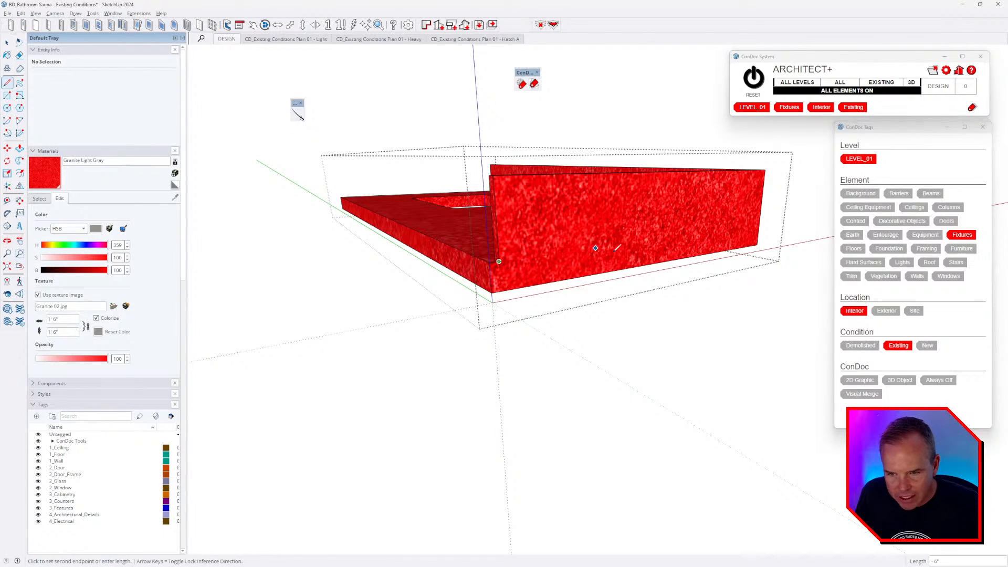
pyautogui.moveTo(695, 240); pyautogui.dragTo(314, 255, button='middle')
pyautogui.keyDown('shift'); pyautogui.moveTo(686, 314); pyautogui.dragTo(383, 249, button='middle'); pyautogui.keyUp('shift')
pyautogui.scroll(2, 565, 287)
pyautogui.press('Escape')
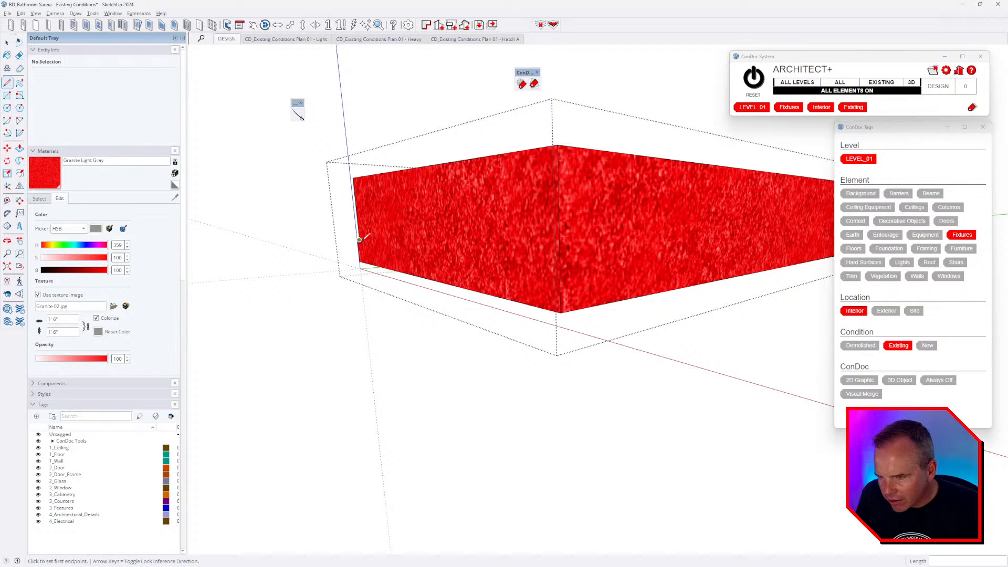
pyautogui.click(359, 239)
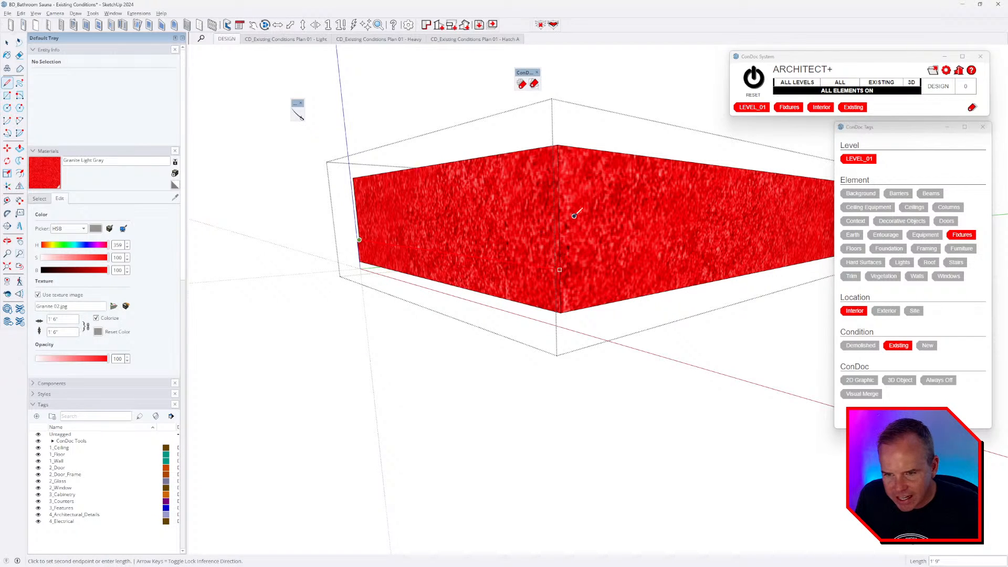
pyautogui.moveTo(698, 261)
pyautogui.mouseDown(button='middle')
pyautogui.moveTo(787, 229)
pyautogui.moveTo(355, 302)
pyautogui.moveTo(448, 272)
pyautogui.moveTo(483, 290)
pyautogui.moveTo(372, 342)
pyautogui.mouseUp(button='middle')
# - Inspect the countertop from several angles with the Eraser ready for stray edges
pyautogui.press('e')
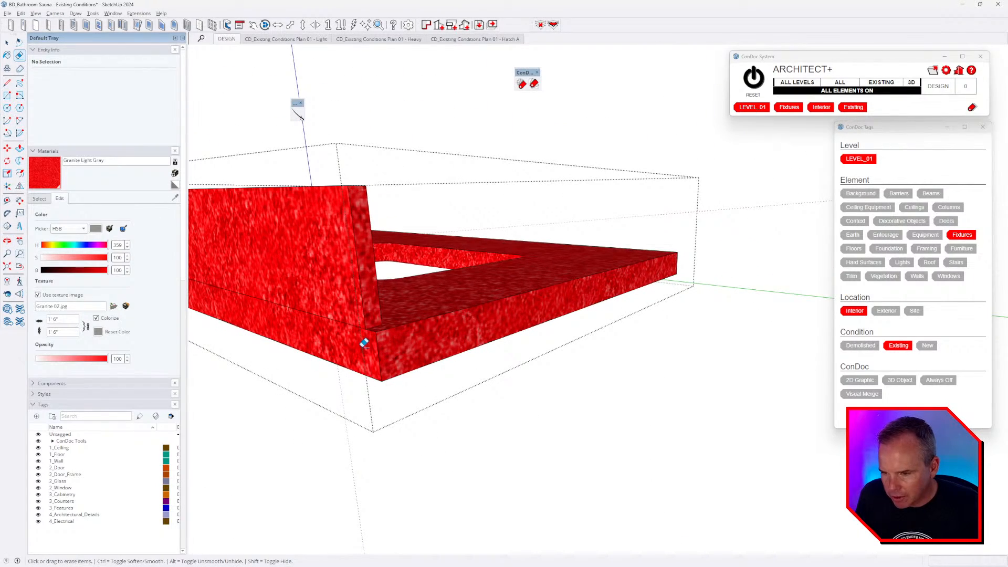
pyautogui.moveTo(462, 304); pyautogui.dragTo(493, 319, button='middle')
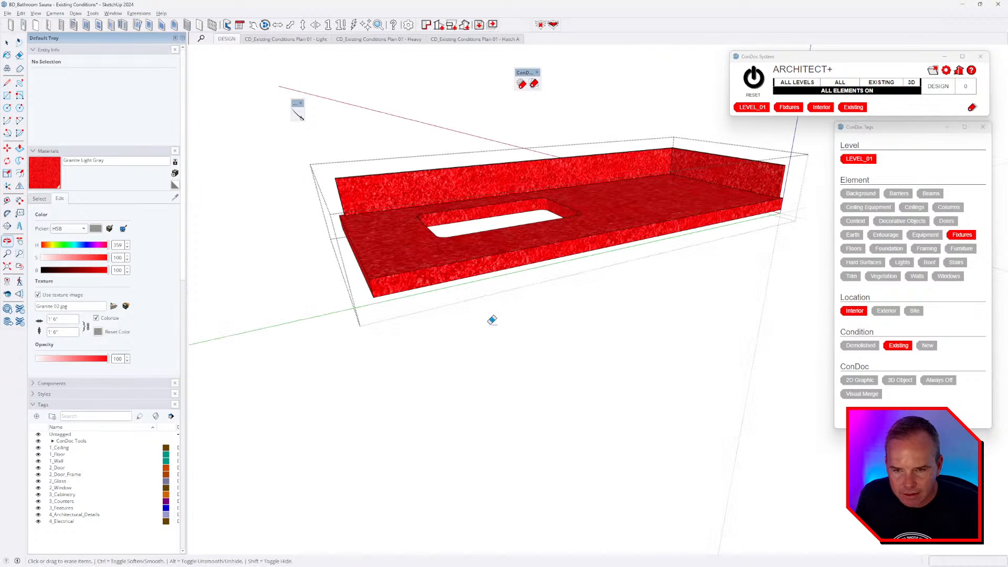
pyautogui.moveTo(542, 249)
pyautogui.mouseDown(button='middle')
pyautogui.moveTo(566, 254)
pyautogui.moveTo(575, 232)
pyautogui.moveTo(526, 217)
pyautogui.mouseUp(button='middle')
pyautogui.scroll(4, 535, 218)
pyautogui.moveTo(621, 216); pyautogui.dragTo(643, 223, button='middle')
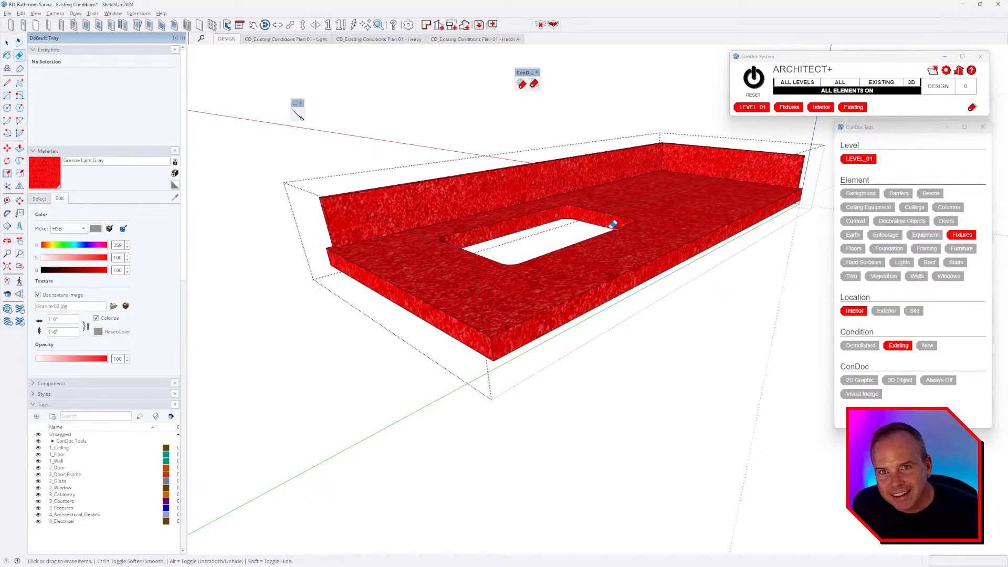
pyautogui.moveTo(613, 225)
pyautogui.mouseDown(button='middle')
pyautogui.moveTo(668, 178)
pyautogui.moveTo(686, 188)
pyautogui.moveTo(678, 227)
pyautogui.moveTo(621, 200)
pyautogui.moveTo(543, 241)
pyautogui.moveTo(508, 292)
pyautogui.moveTo(536, 216)
pyautogui.moveTo(540, 229)
pyautogui.moveTo(515, 209)
pyautogui.moveTo(525, 194)
pyautogui.mouseUp(button='middle')
# - Leave the countertop group, open the vanity's cabinet group and select its left front face
pyautogui.press('space')
pyautogui.press('Escape')
pyautogui.press('Escape')
pyautogui.doubleClick(509, 292)
pyautogui.doubleClick(508, 292)
pyautogui.tripleClick(509, 292)
pyautogui.click(514, 208)
# - Place Tape Measure guides 2 inches from the door edge and 3 inches below its top
pyautogui.press('t')
pyautogui.click(534, 200)
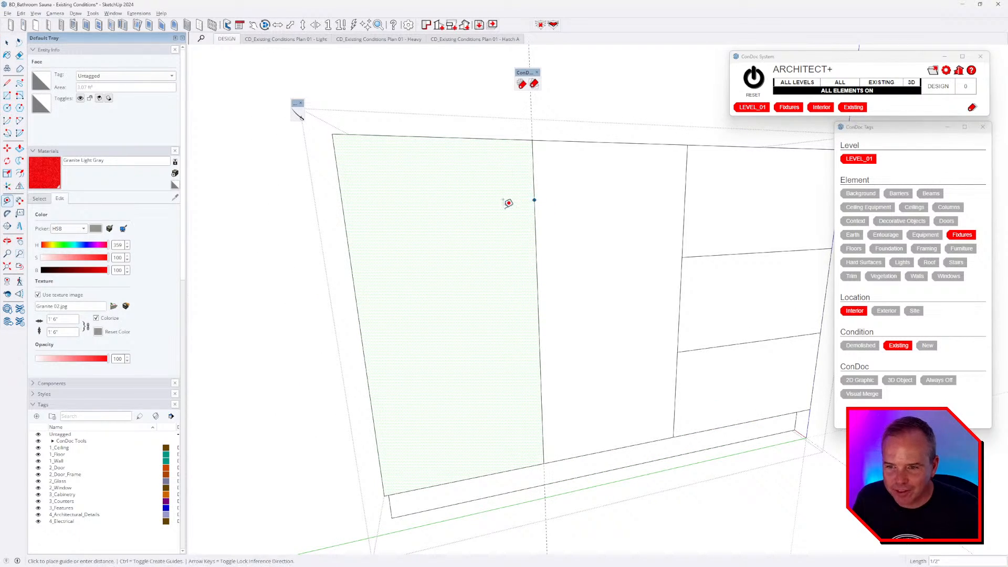
pyautogui.hotkey('alt', 'Tab')
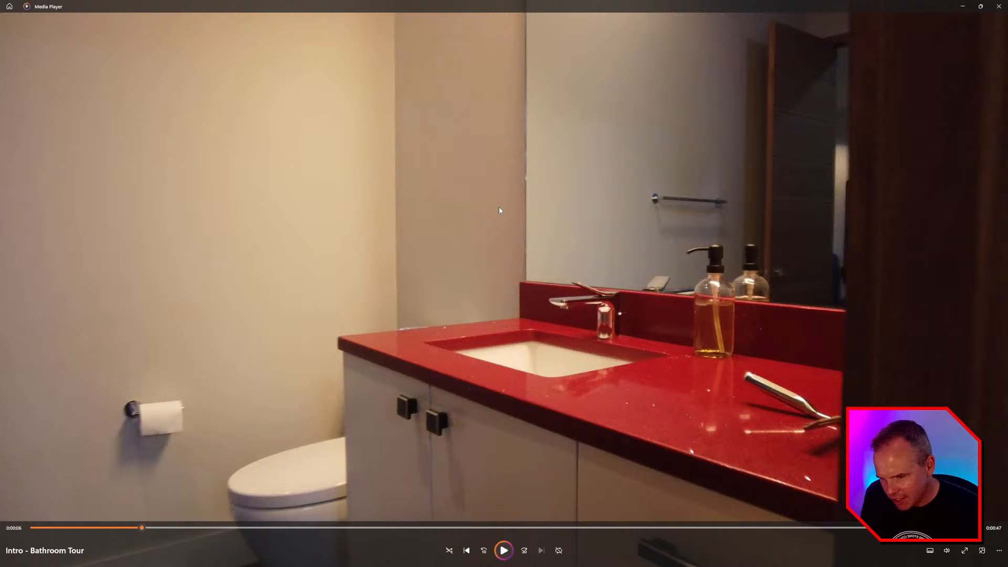
pyautogui.hotkey('alt', 'Tab')
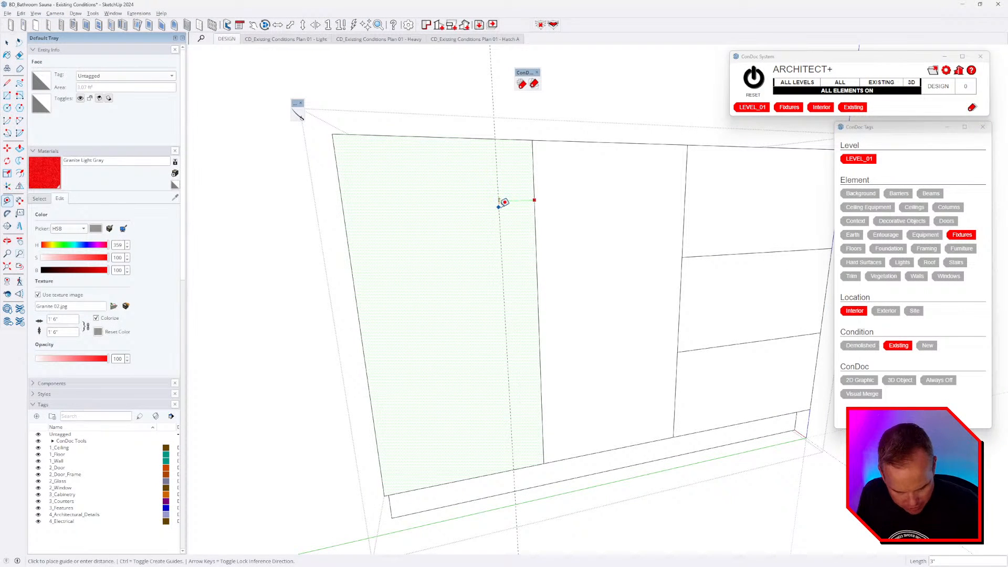
pyautogui.write('2')
pyautogui.hotkey('alt', 'Tab')
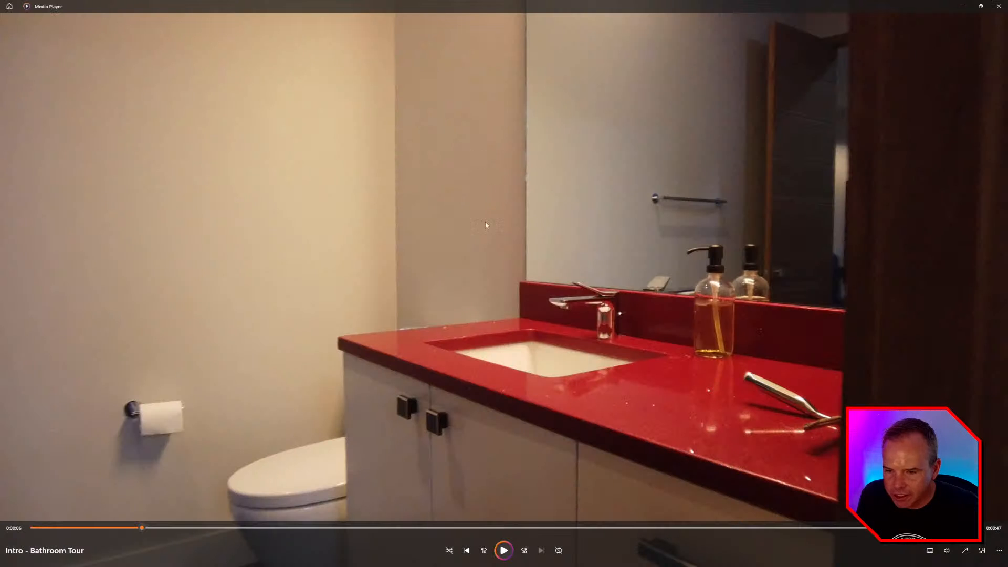
pyautogui.hotkey('alt', 'Tab')
pyautogui.click(487, 139)
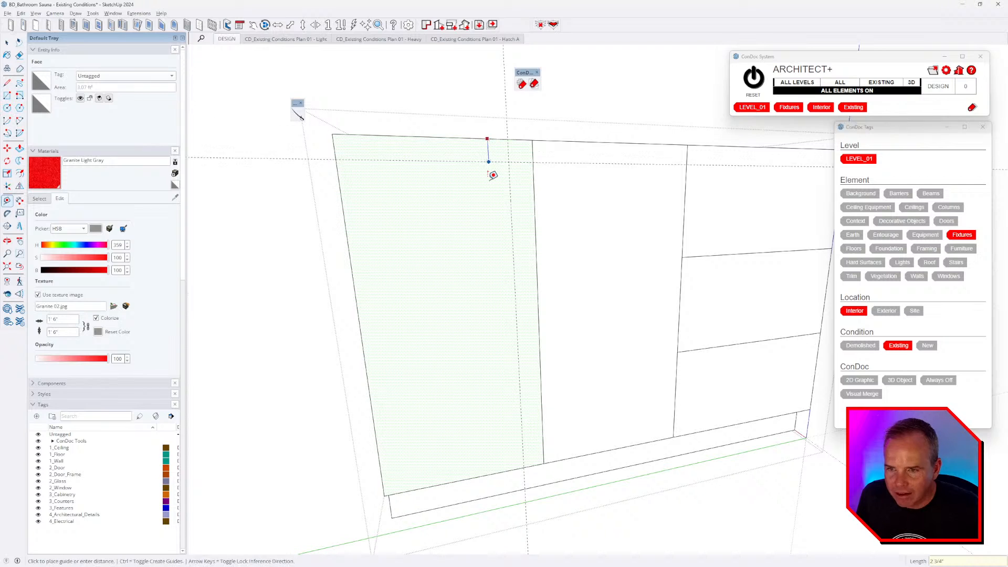
pyautogui.write('3')
pyautogui.press('Return')
pyautogui.scroll(2, 585, 168)
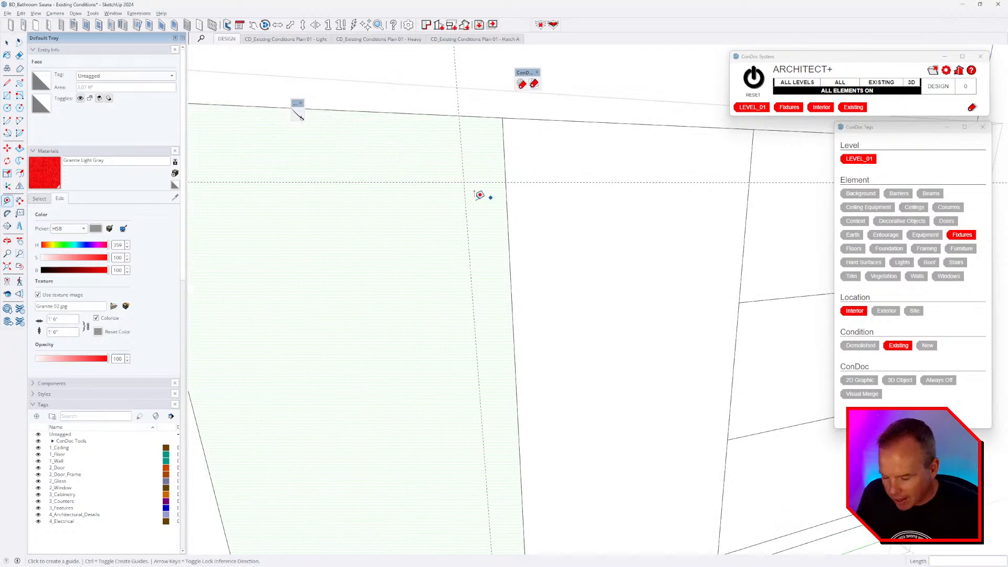
pyautogui.scroll(2, 477, 179)
# - Draw a 1 by 1 square at the guide intersection and make it a component
pyautogui.press('r')
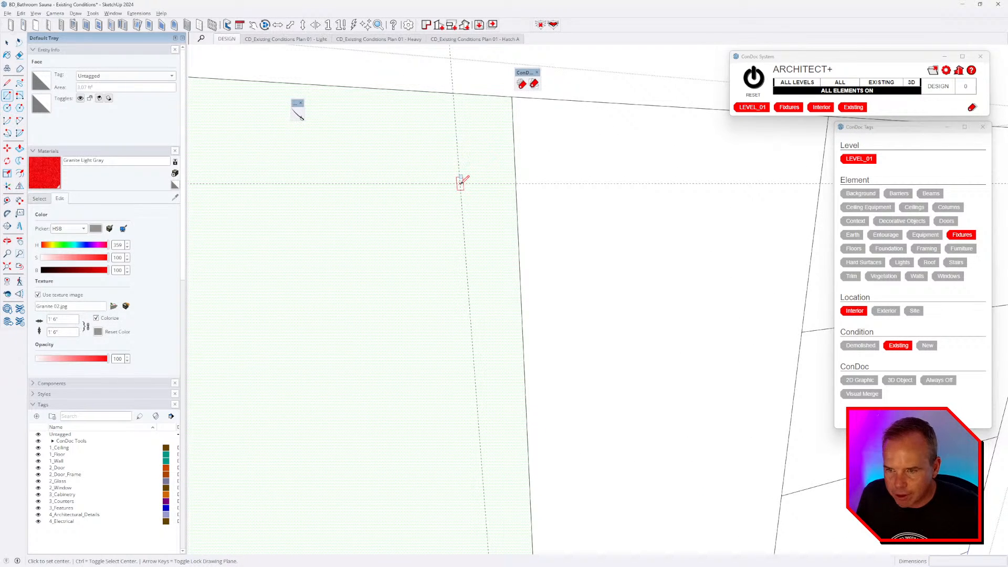
pyautogui.click(460, 183)
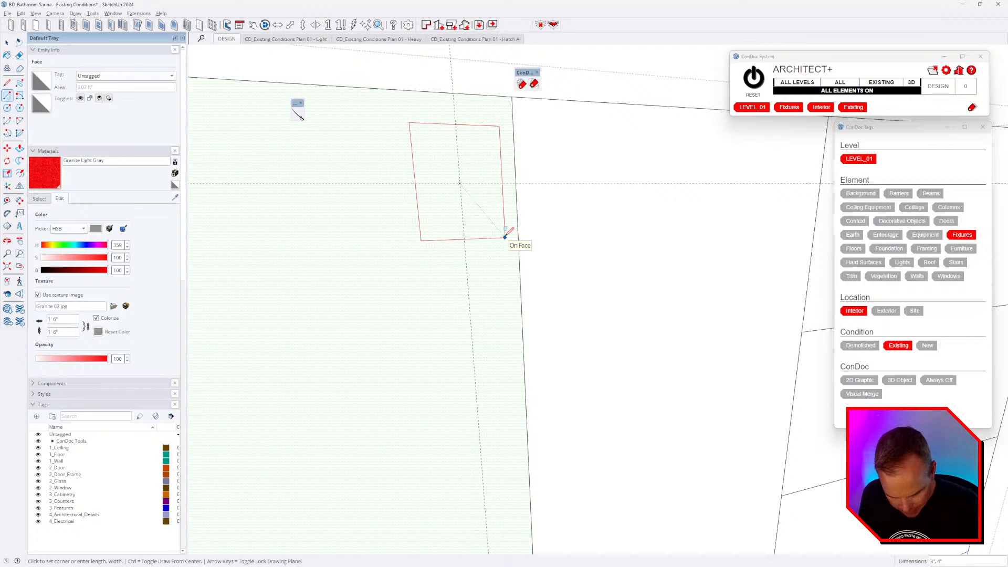
pyautogui.write('1,1')
pyautogui.press('Return')
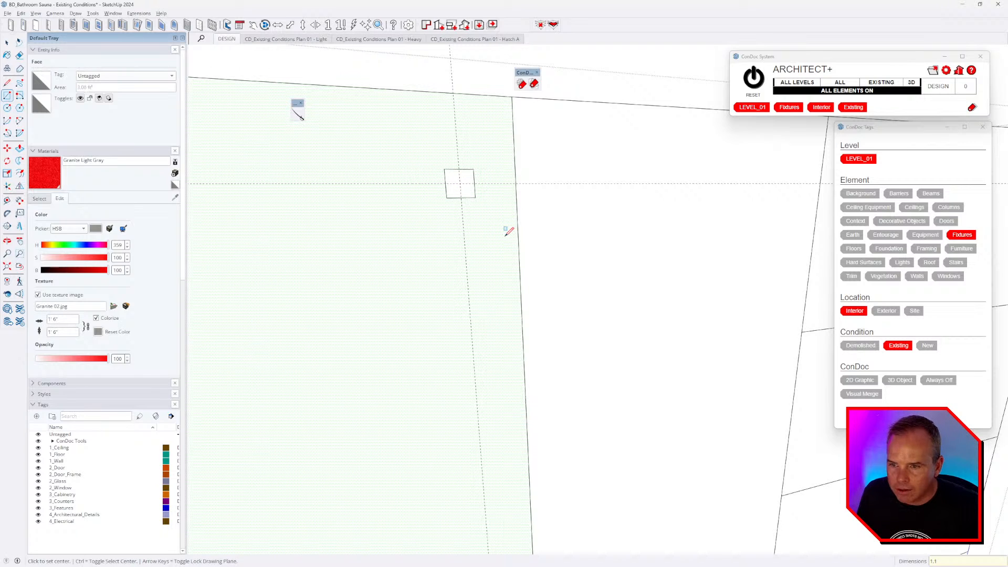
pyautogui.press('space')
pyautogui.scroll(2, 466, 180)
pyautogui.doubleClick(467, 179)
pyautogui.rightClick(467, 177)
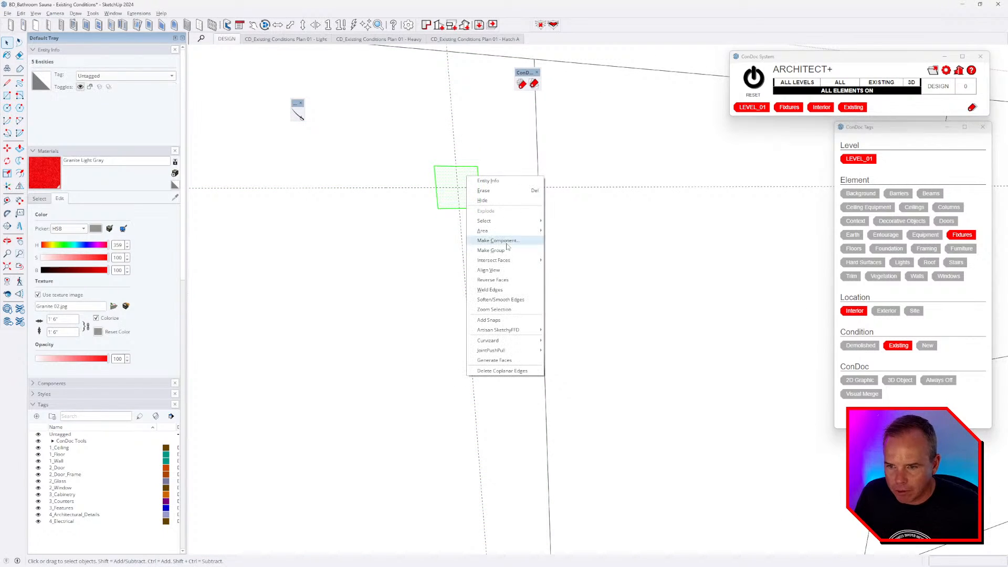
pyautogui.click(508, 241)
pyautogui.click(508, 384)
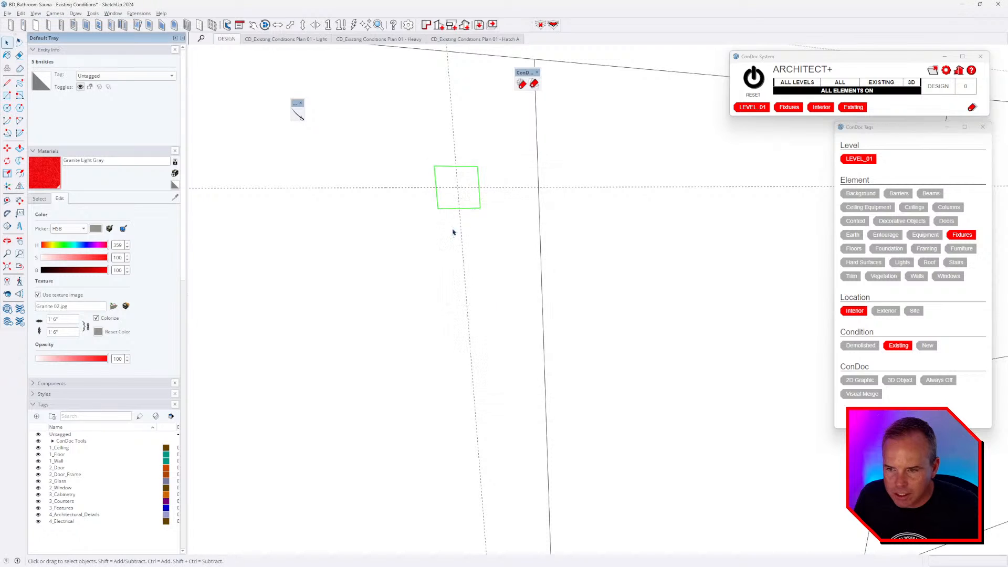
# - Reposition the square handle component by 1 inch on the door
pyautogui.moveTo(452, 231); pyautogui.dragTo(474, 283, button='middle')
pyautogui.rightClick(452, 225)
pyautogui.click(484, 320)
pyautogui.press('m')
pyautogui.click(476, 279)
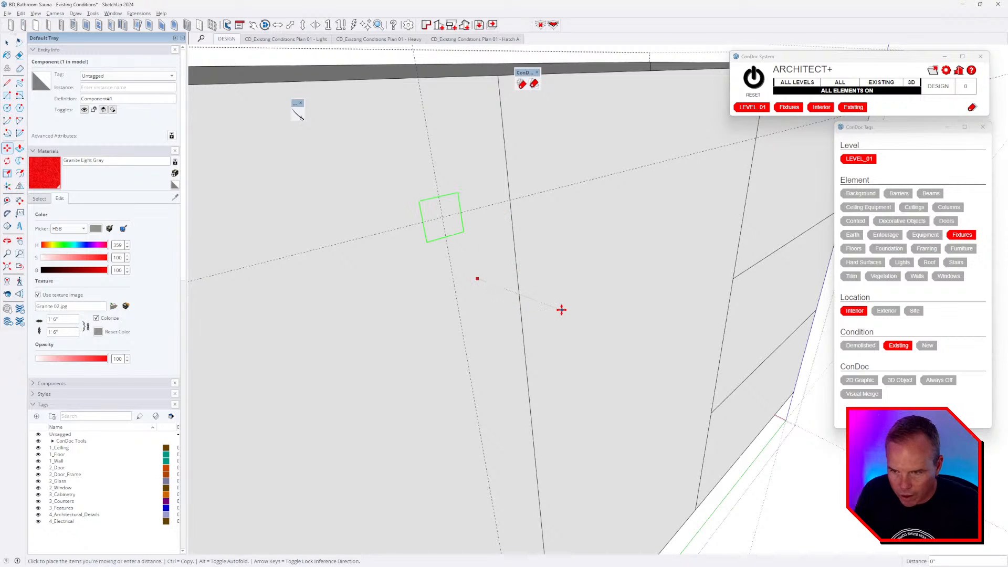
pyautogui.moveTo(560, 308); pyautogui.dragTo(781, 418, button='middle')
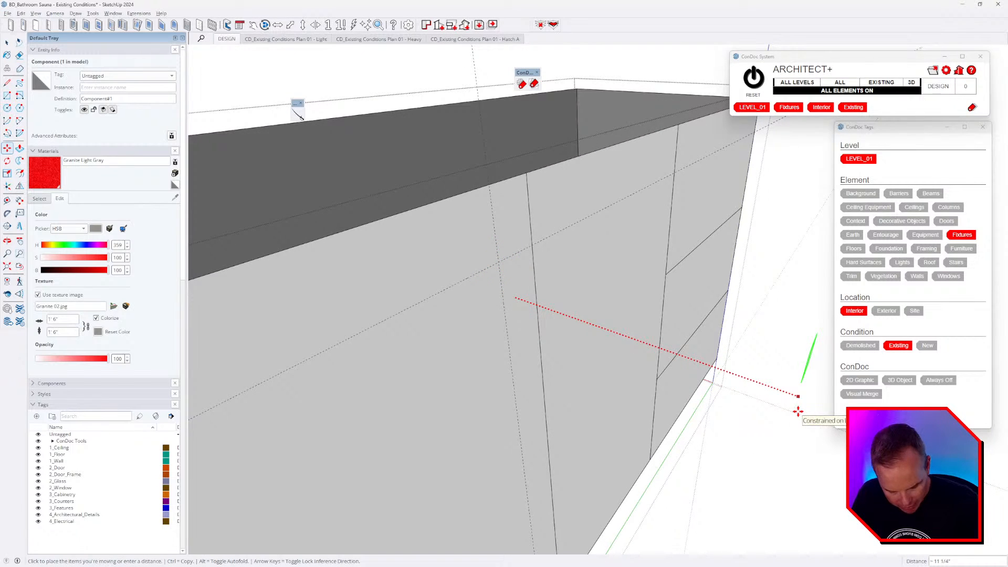
pyautogui.write('1')
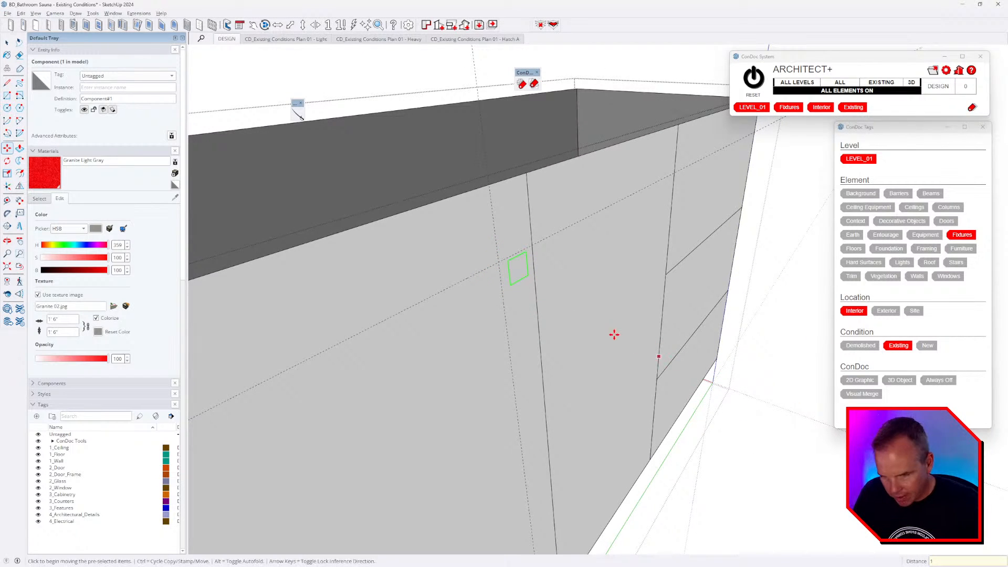
# - Inside the component, push/pull the square 1 inch, then reset it to 0.5 inch deep
pyautogui.press('space')
pyautogui.doubleClick(517, 278)
pyautogui.scroll(3, 515, 270)
pyautogui.press('p')
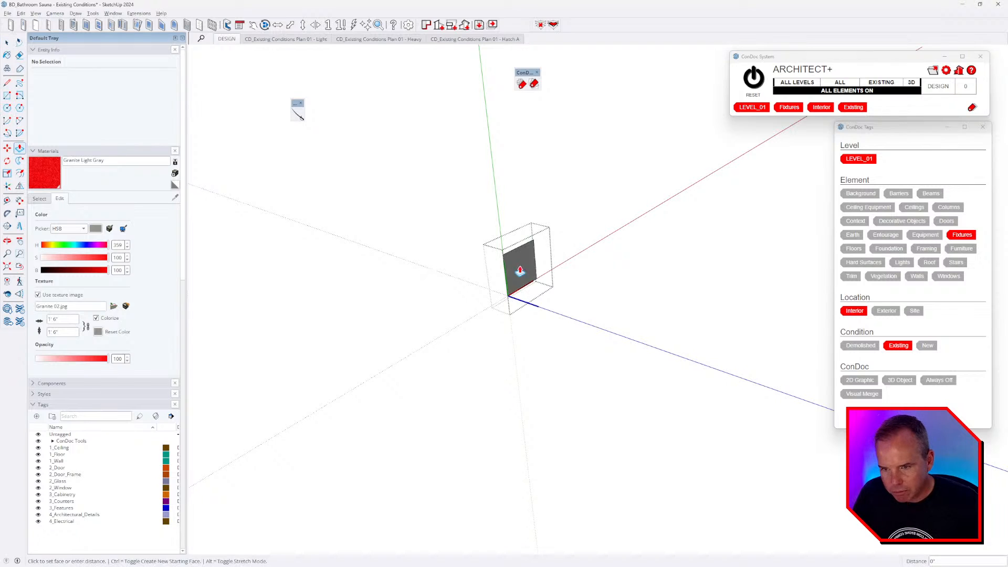
pyautogui.click(520, 272)
pyautogui.write('1')
pyautogui.press('Return')
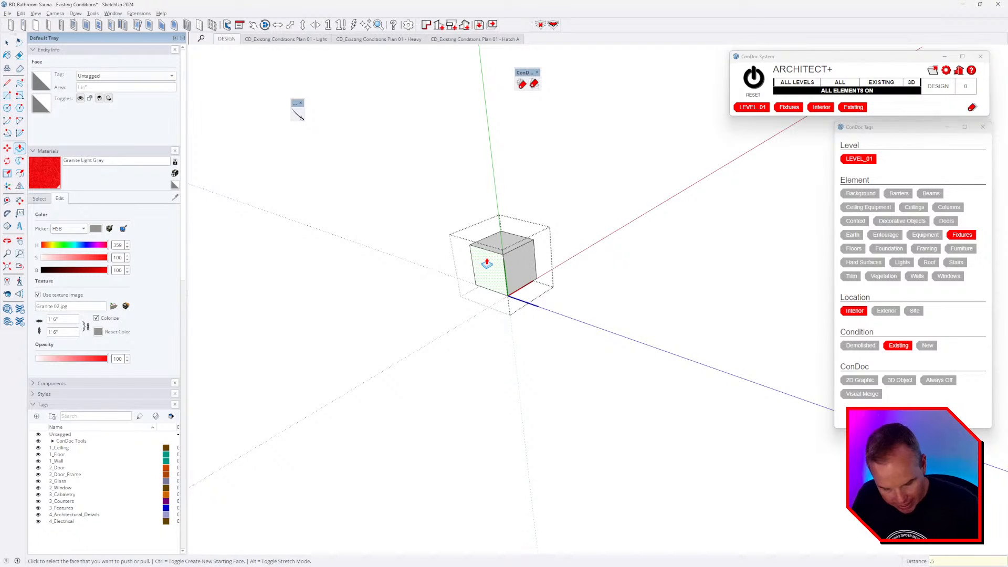
pyautogui.write('.5')
pyautogui.press('Return')
# - Offset the block's front face 0.25 inch and pull the inset out half an inch
pyautogui.moveTo(483, 263); pyautogui.dragTo(522, 341, button='middle')
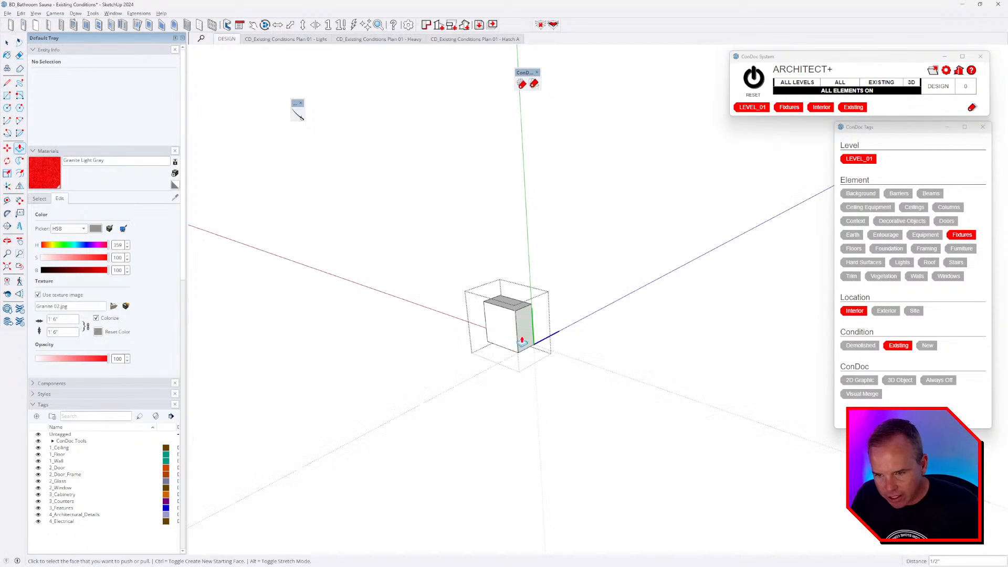
pyautogui.scroll(4, 507, 332)
pyautogui.press('f')
pyautogui.click(495, 334)
pyautogui.click(490, 311)
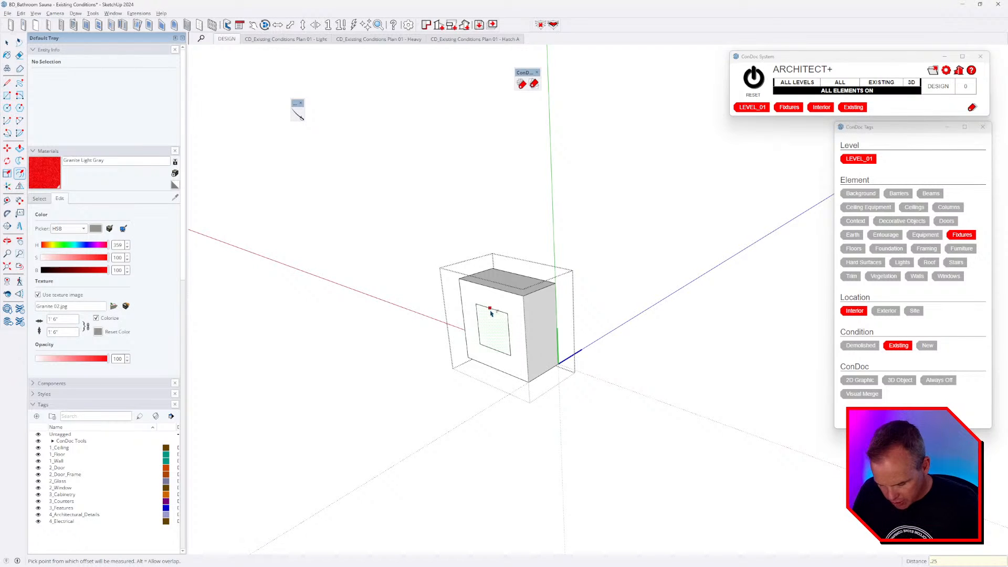
pyautogui.press('Return')
pyautogui.press('p')
pyautogui.click(495, 333)
pyautogui.moveTo(430, 360); pyautogui.dragTo(263, 359, button='middle')
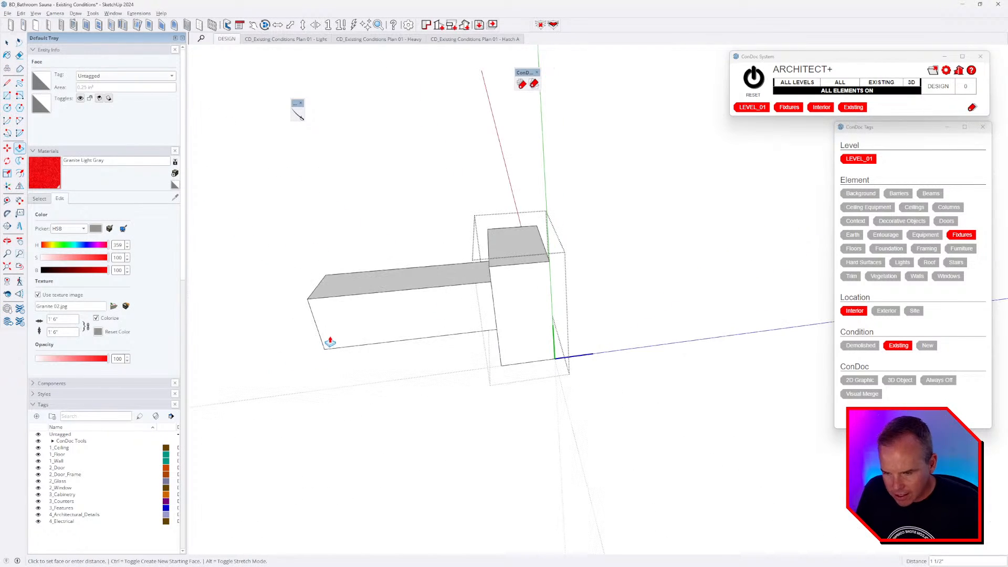
pyautogui.press('h')
pyautogui.click(389, 358)
# - Exit the handle component and view it against the cabinet front
pyautogui.moveTo(482, 355); pyautogui.dragTo(368, 292, button='middle')
pyautogui.scroll(-5, 466, 300)
pyautogui.moveTo(465, 301)
pyautogui.mouseDown(button='middle')
pyautogui.moveTo(513, 293)
pyautogui.moveTo(476, 291)
pyautogui.mouseUp(button='middle')
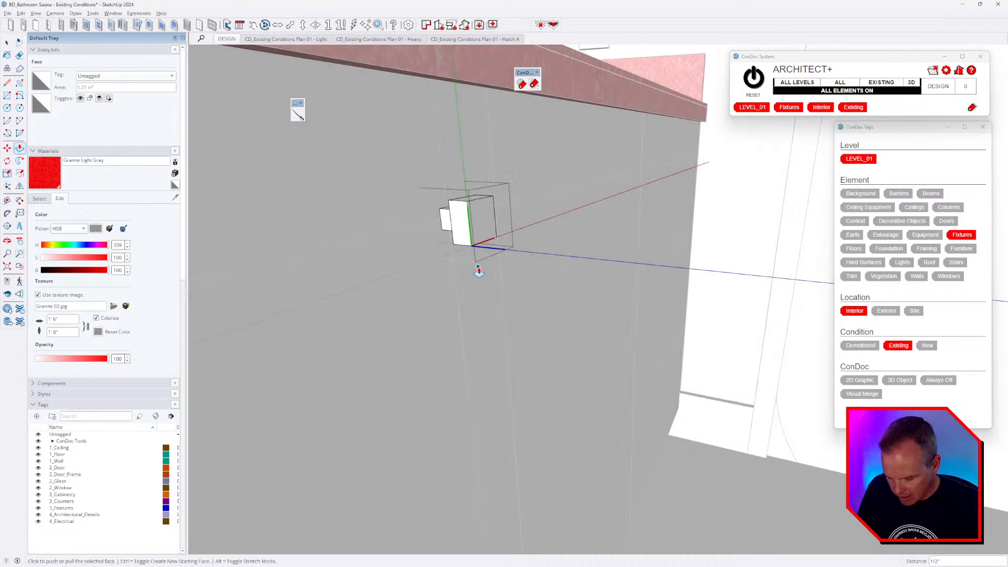
pyautogui.press('space')
pyautogui.click(602, 288)
pyautogui.moveTo(603, 288); pyautogui.dragTo(546, 229, button='middle')
pyautogui.scroll(-3, 594, 259)
pyautogui.doubleClick(515, 228)
pyautogui.press('Escape')
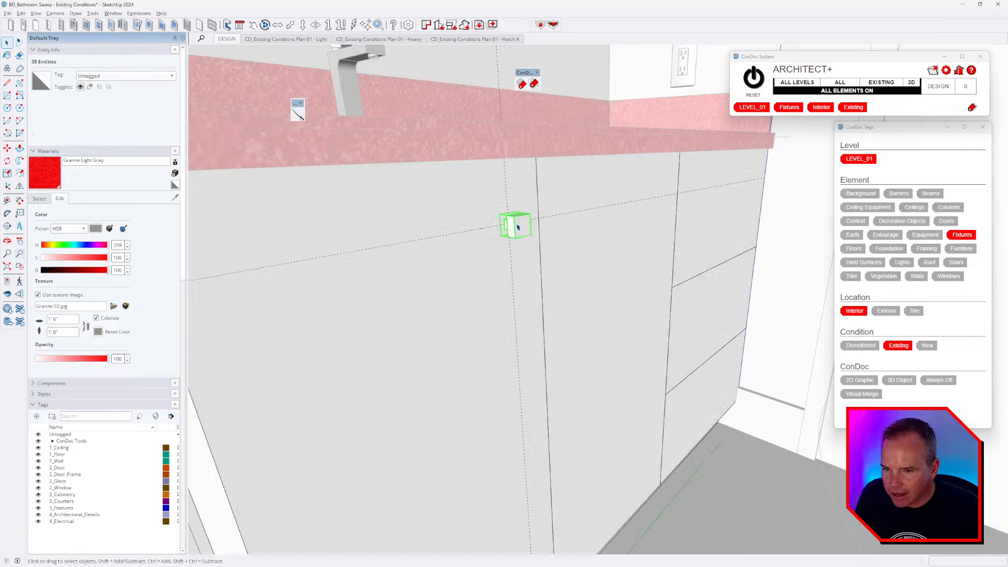
# - Mirror a copy of the handle onto the second door with Flip and Ctrl
pyautogui.moveTo(614, 229); pyautogui.dragTo(519, 217, button='middle')
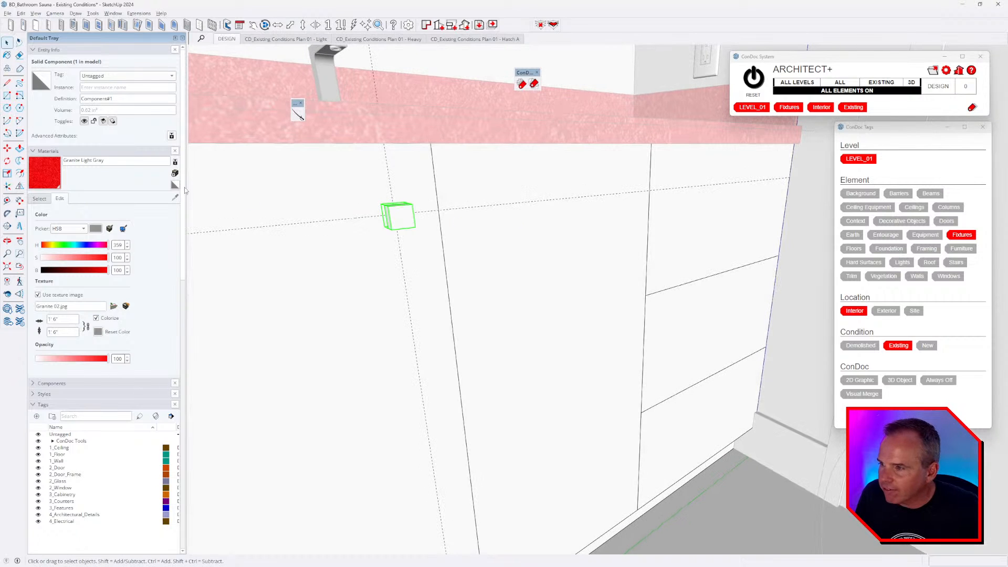
pyautogui.click(19, 189)
pyautogui.moveTo(452, 211); pyautogui.dragTo(489, 225, button='middle')
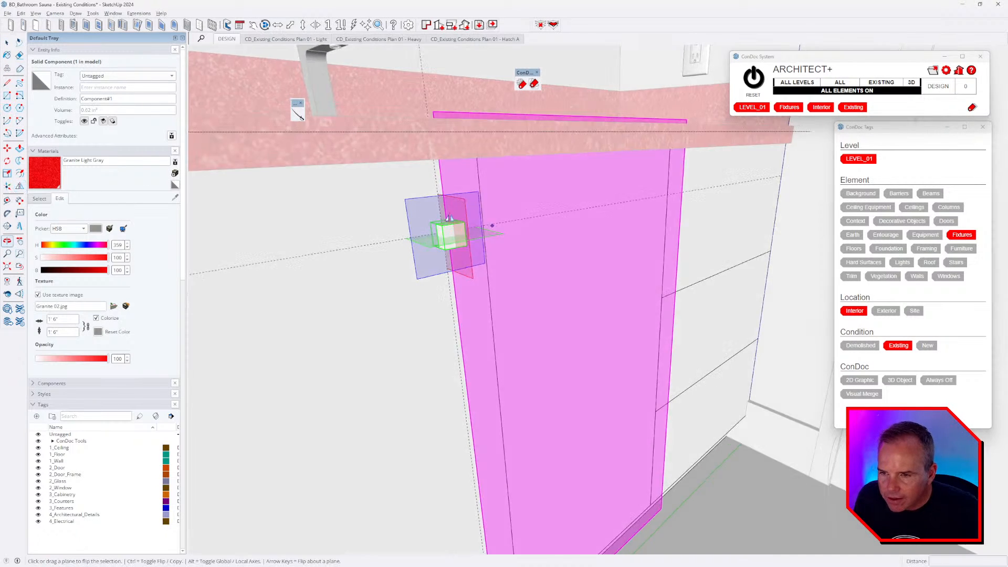
pyautogui.scroll(2, 458, 211)
pyautogui.press('ctrl')
pyautogui.moveTo(458, 211); pyautogui.dragTo(489, 179)
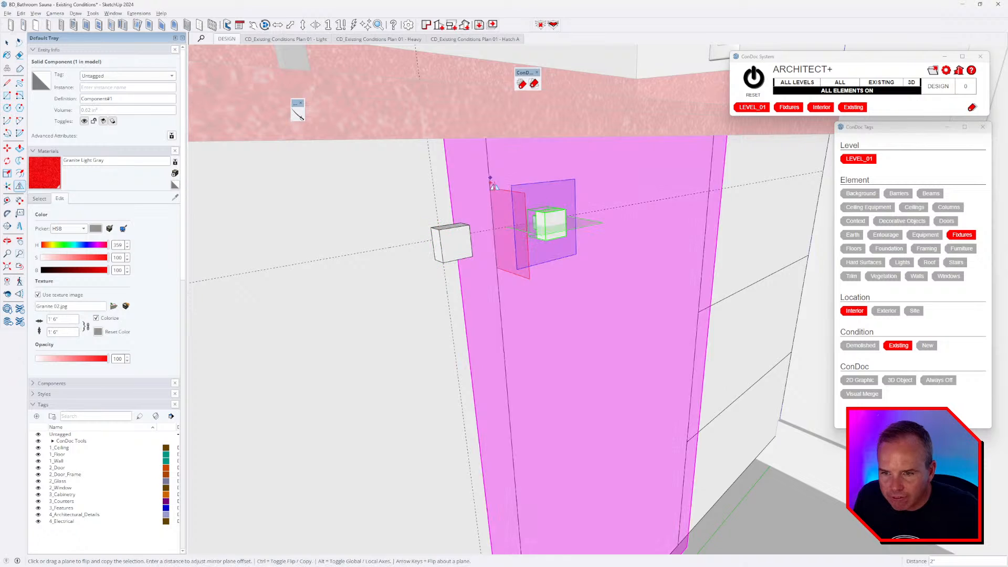
pyautogui.moveTo(525, 235)
pyautogui.mouseDown(button='middle')
pyautogui.moveTo(497, 243)
pyautogui.moveTo(544, 249)
pyautogui.moveTo(548, 232)
pyautogui.mouseUp(button='middle')
pyautogui.press('space')
# - Create a new black material and paint the handle with it
pyautogui.doubleClick(548, 231)
pyautogui.hotkey('ctrl', 'a')
pyautogui.press('b')
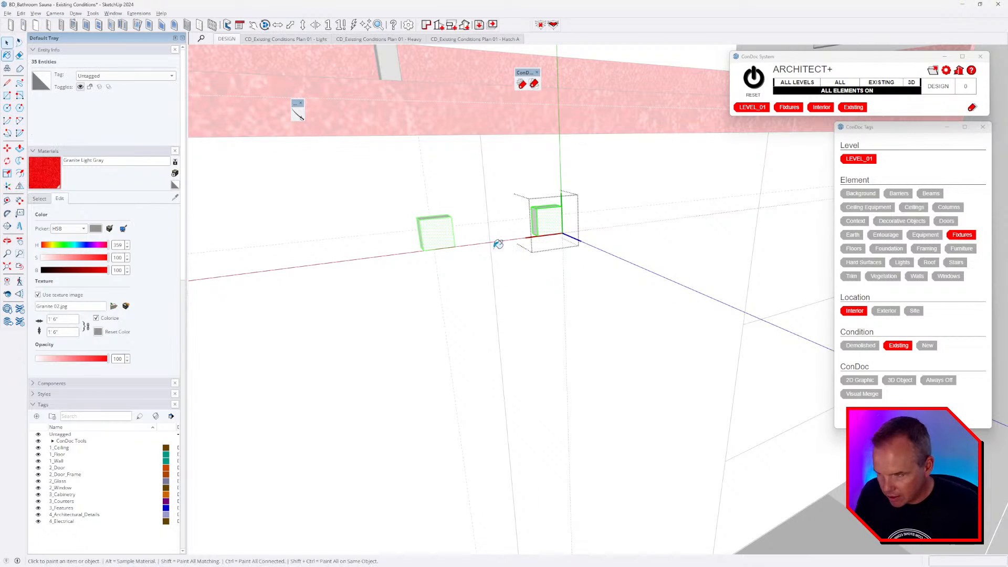
pyautogui.click(40, 198)
pyautogui.click(52, 209)
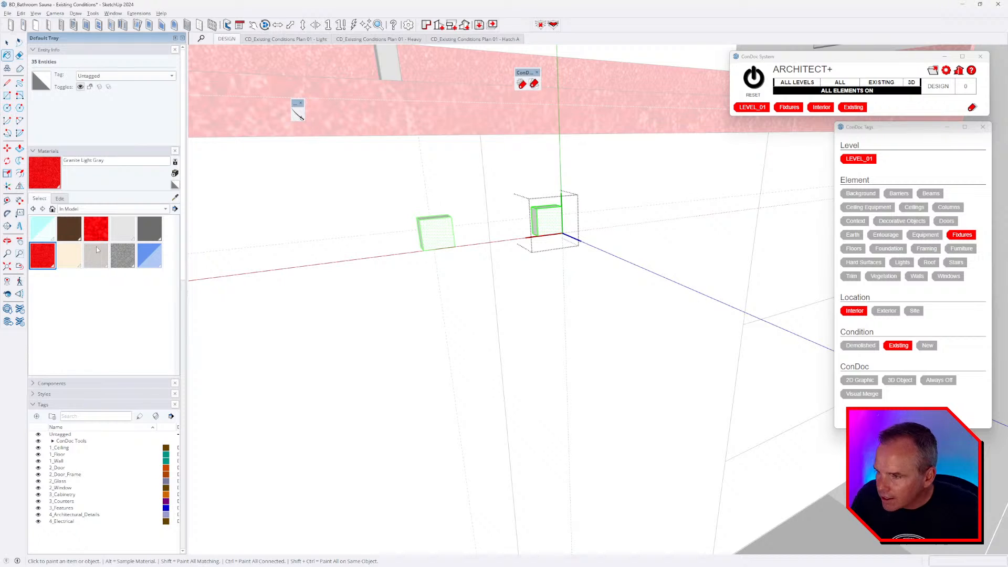
pyautogui.click(157, 233)
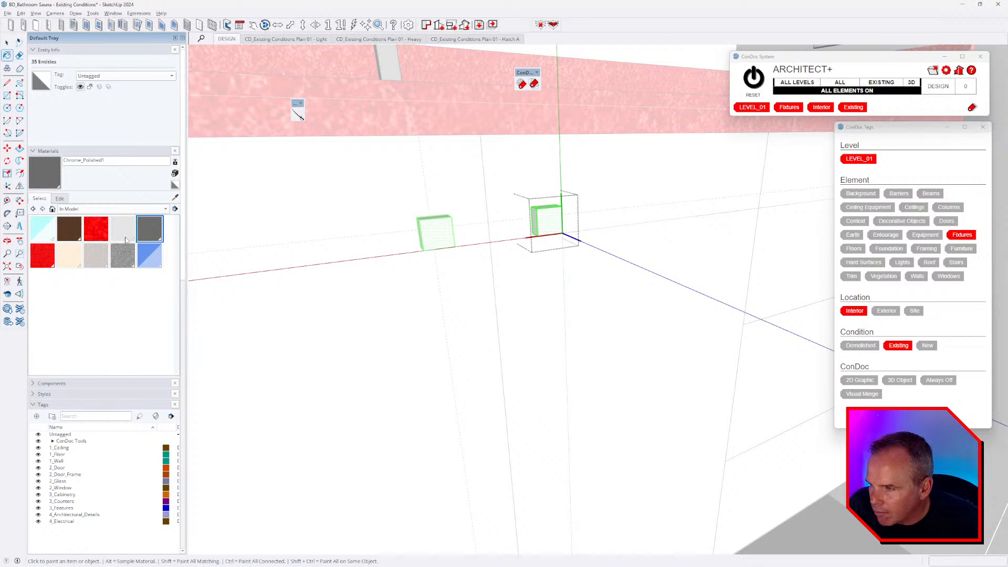
pyautogui.click(175, 174)
pyautogui.moveTo(490, 278); pyautogui.dragTo(418, 287)
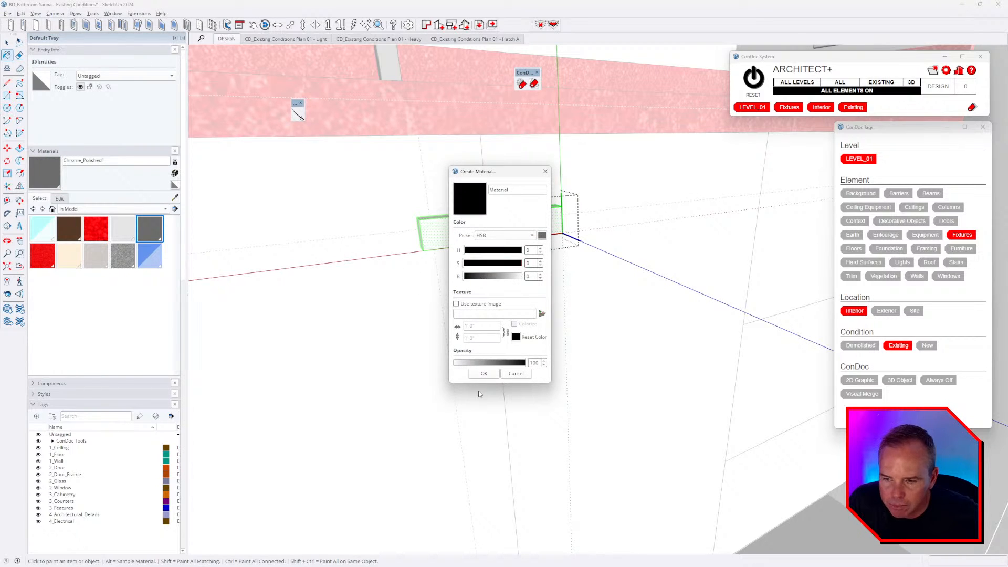
pyautogui.click(484, 374)
pyautogui.click(547, 223)
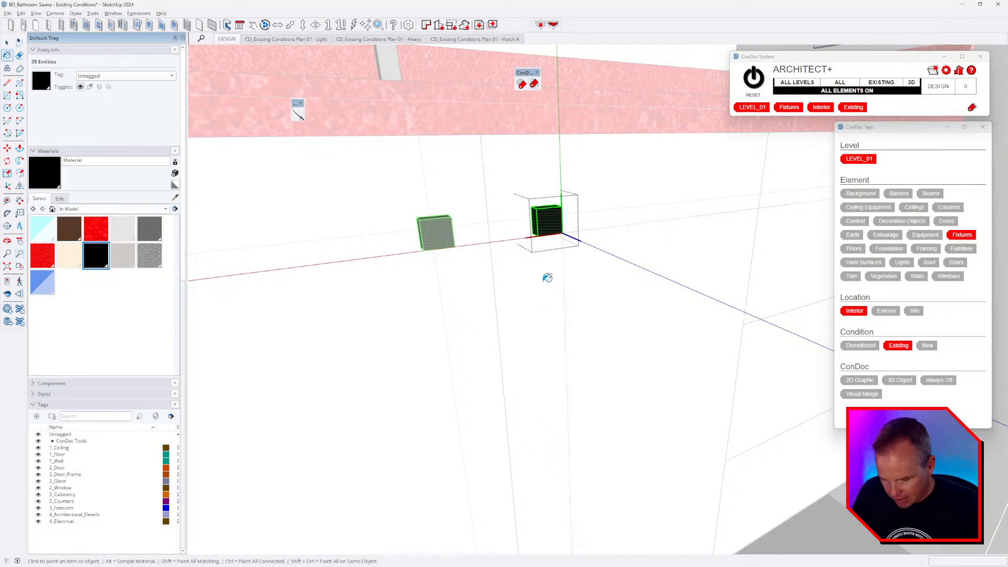
# - Exit the handle component and select the black handle
pyautogui.scroll(-3, 547, 278)
pyautogui.moveTo(547, 278); pyautogui.dragTo(463, 255, button='middle')
pyautogui.press('space')
pyautogui.click(458, 251)
pyautogui.click(446, 235)
pyautogui.scroll(2, 452, 248)
# - Copy the handle onto the right top drawer, then switch to the bathroom video
pyautogui.press('m')
pyautogui.click(446, 216)
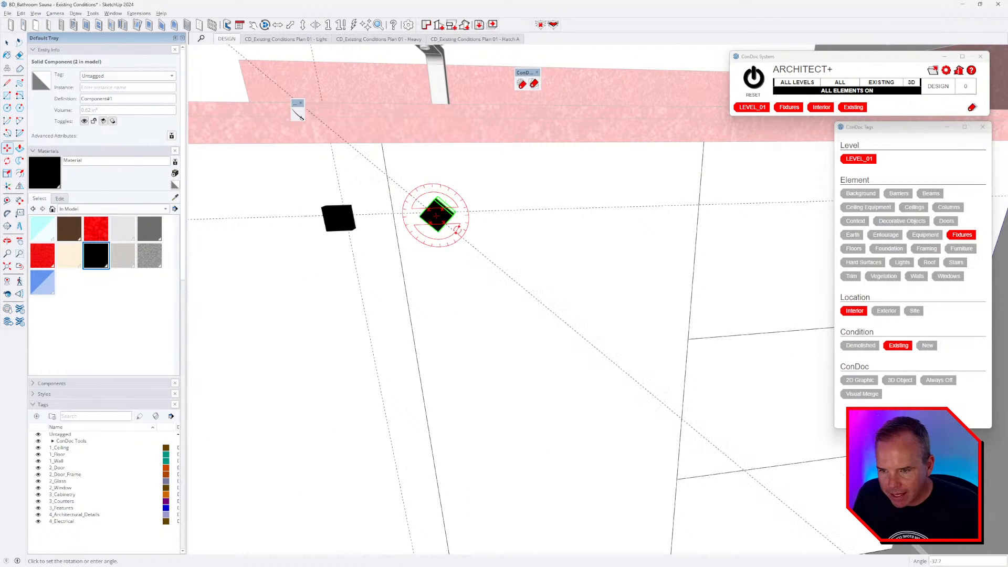
pyautogui.press('Escape')
pyautogui.click(438, 227)
pyautogui.press('ctrl')
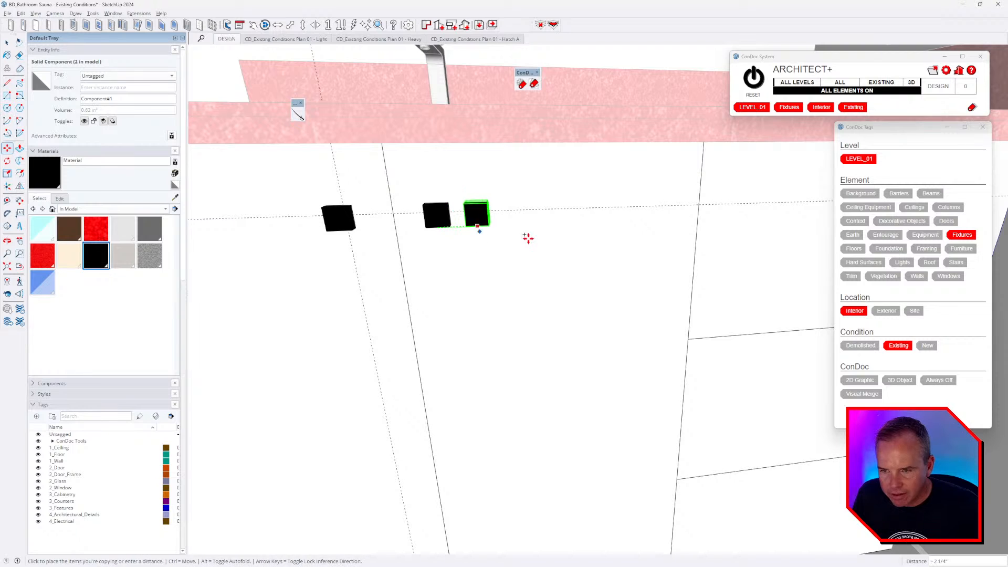
pyautogui.scroll(-2, 473, 244)
pyautogui.click(642, 294)
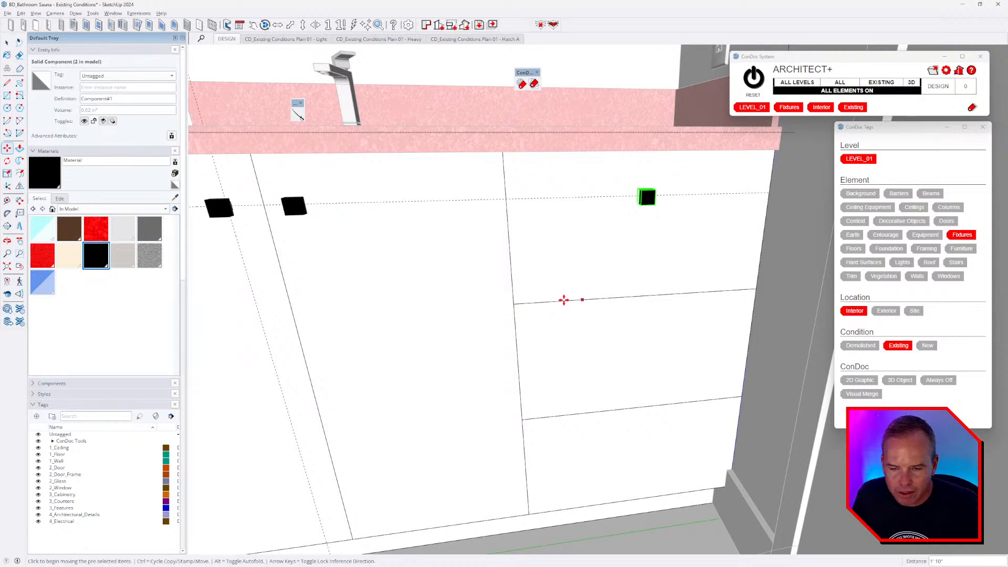
pyautogui.scroll(-2, 563, 299)
pyautogui.hotkey('alt', 'Tab')
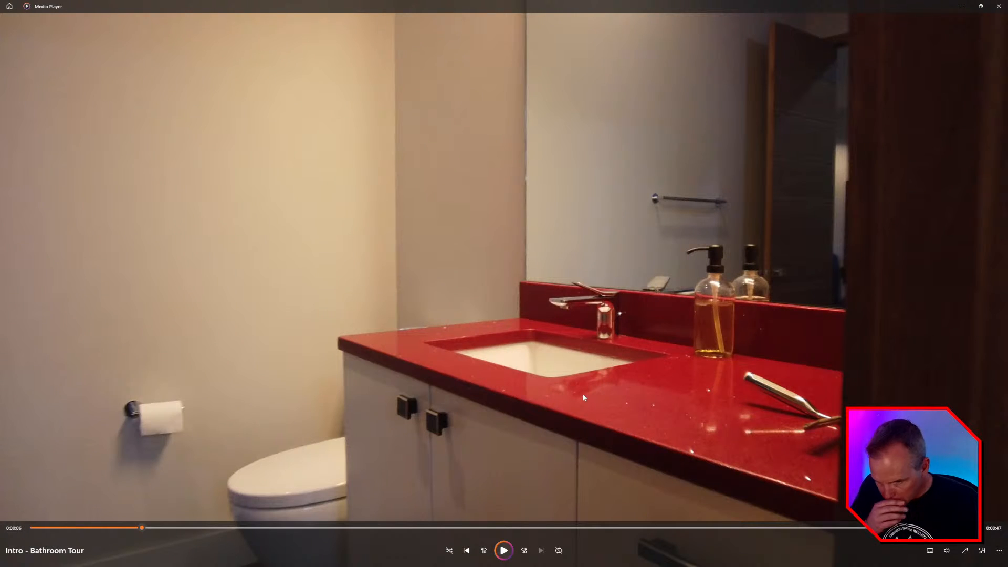
# - Rewind the bathroom tour to the red-countertop vanity with black square handles
pyautogui.click(133, 528)
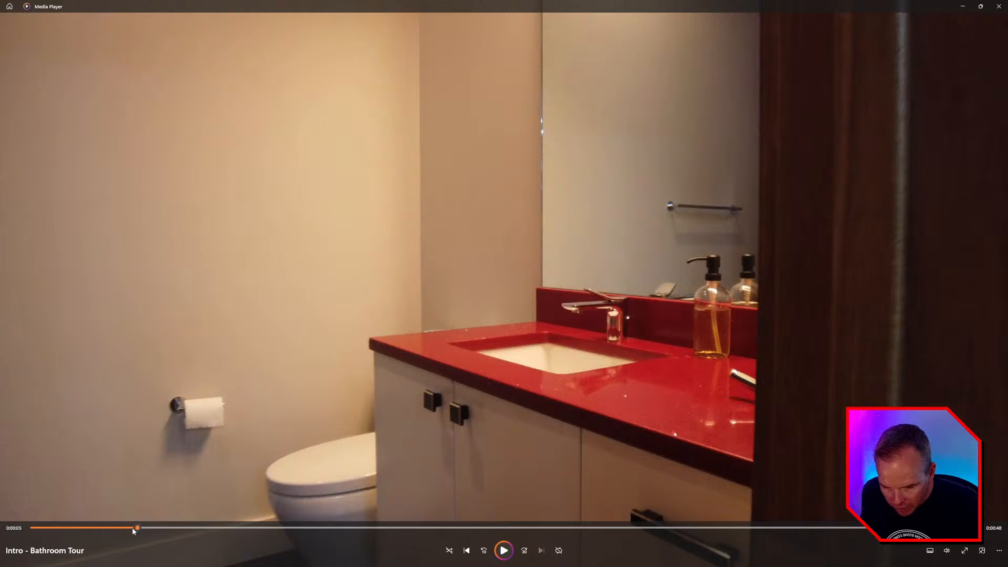
pyautogui.click(130, 527)
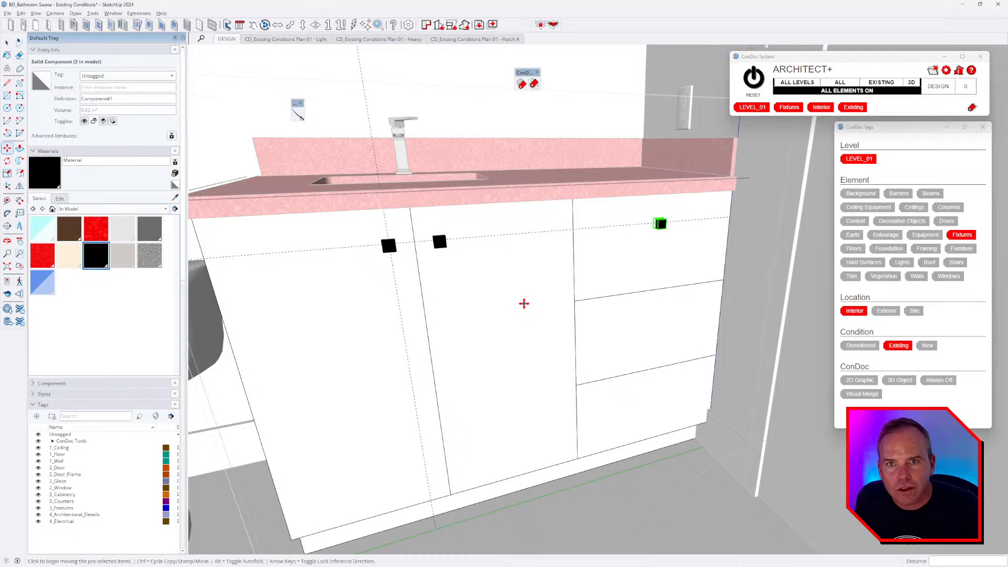
# - Open the left handle group and offset its front face inward by 1/8"
pyautogui.moveTo(523, 304); pyautogui.dragTo(572, 297, button='middle')
pyautogui.scroll(1, 553, 296)
pyautogui.scroll(1, 531, 244)
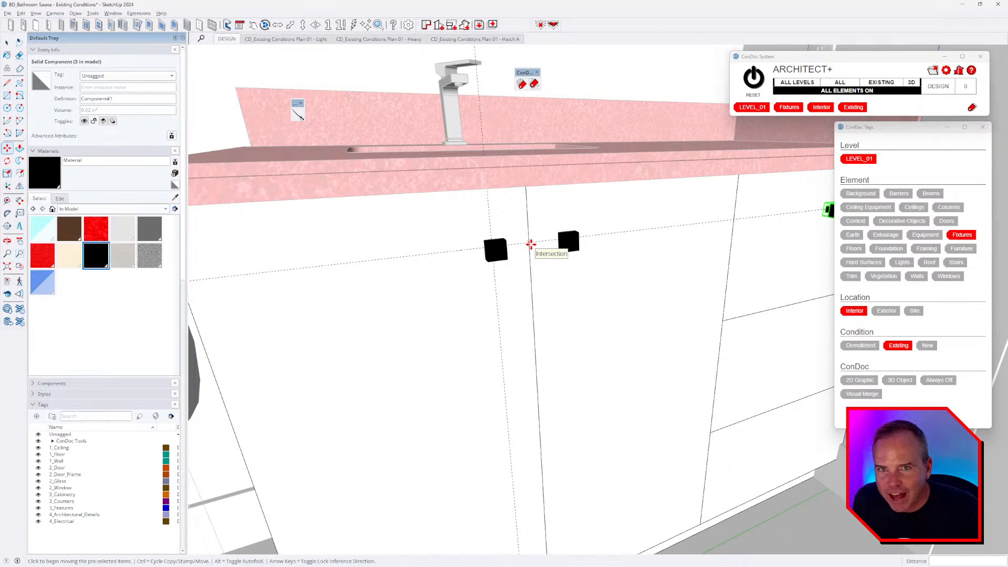
pyautogui.scroll(2, 472, 258)
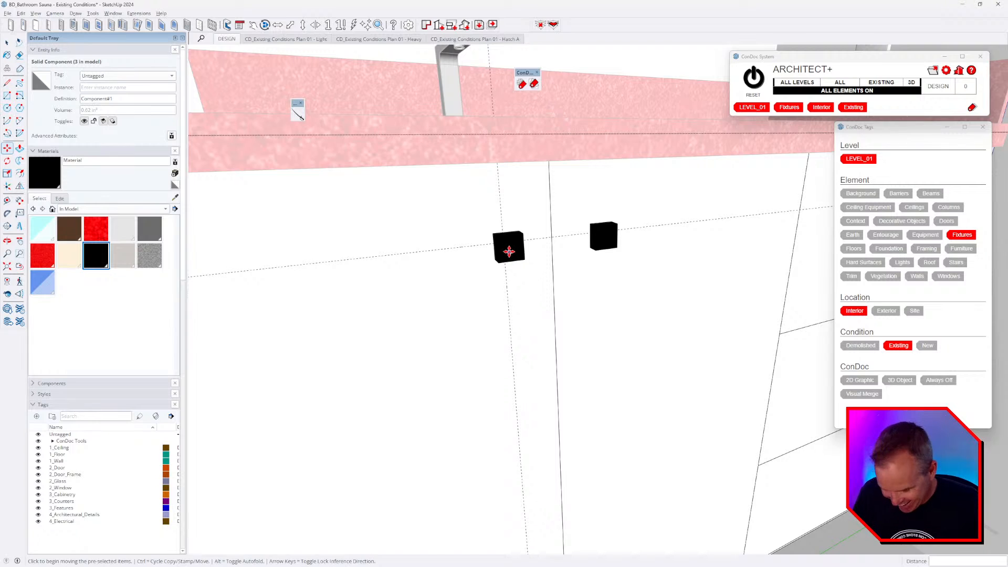
pyautogui.scroll(2, 509, 252)
pyautogui.press('space')
pyautogui.doubleClick(515, 246)
pyautogui.tripleClick(501, 244)
pyautogui.scroll(4, 501, 240)
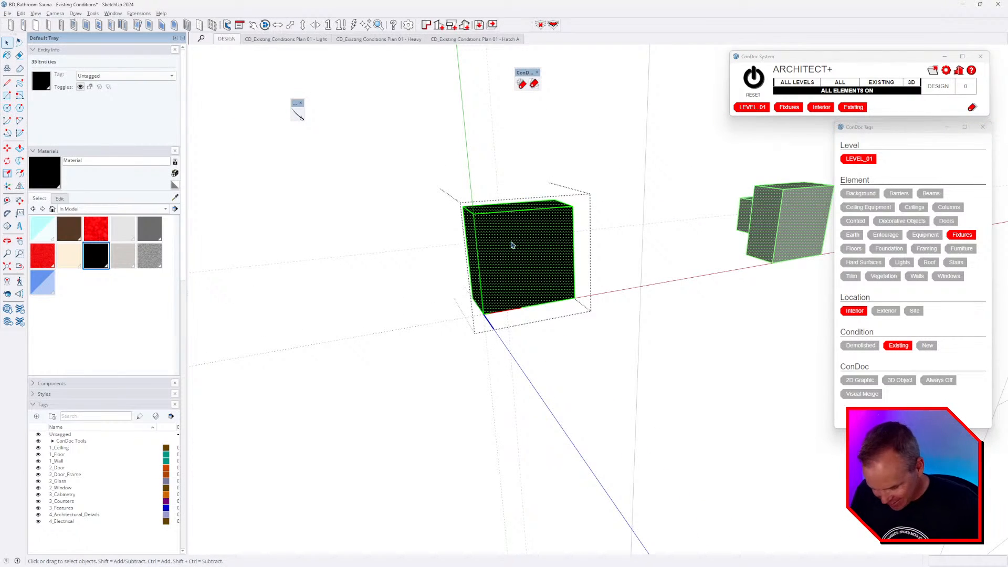
pyautogui.click(512, 245)
pyautogui.press('f')
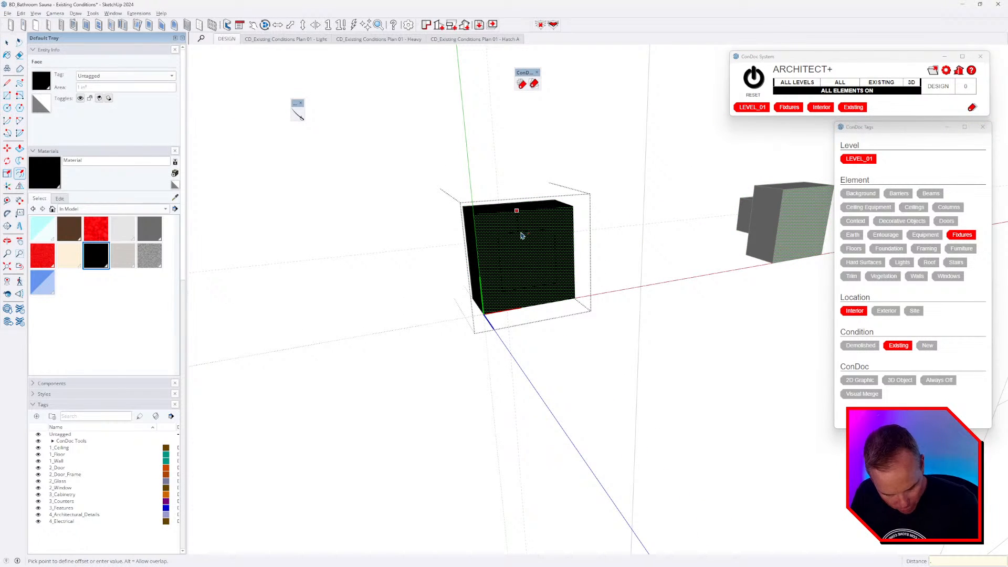
pyautogui.press('Return')
# - Select the inset face and lighten the black handle material to grey
pyautogui.press('space')
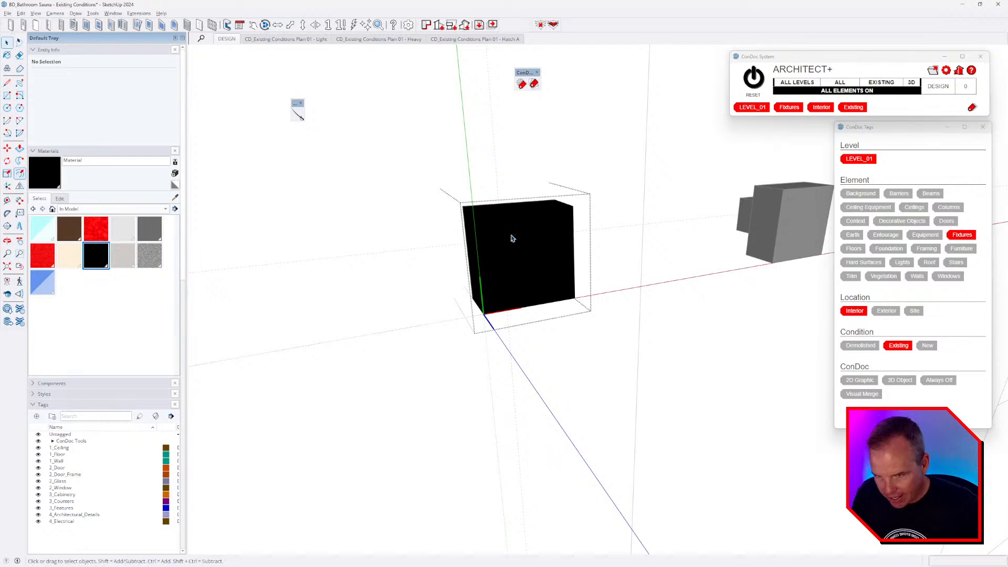
pyautogui.doubleClick(513, 249)
pyautogui.press('b')
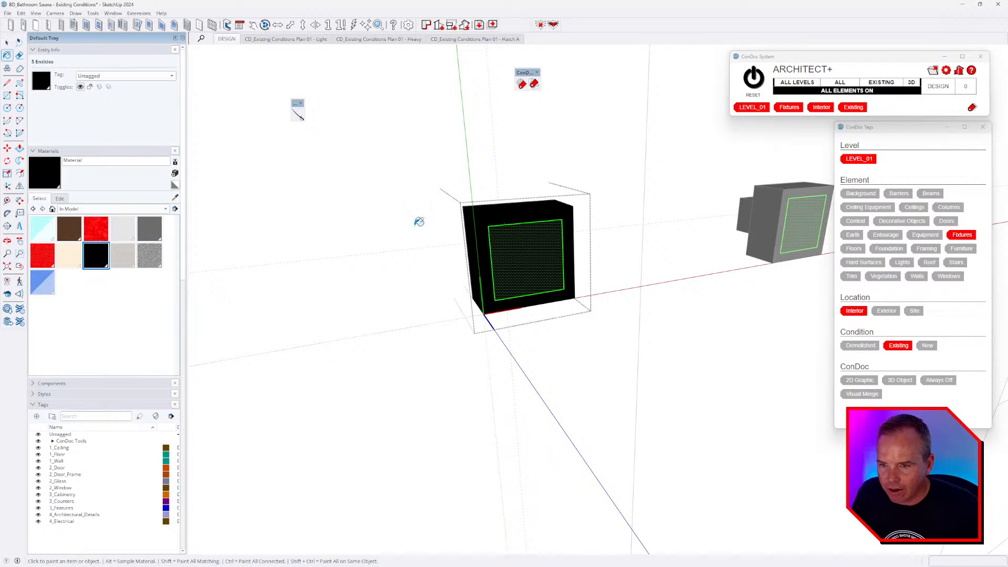
pyautogui.click(60, 198)
pyautogui.moveTo(75, 267); pyautogui.dragTo(88, 270)
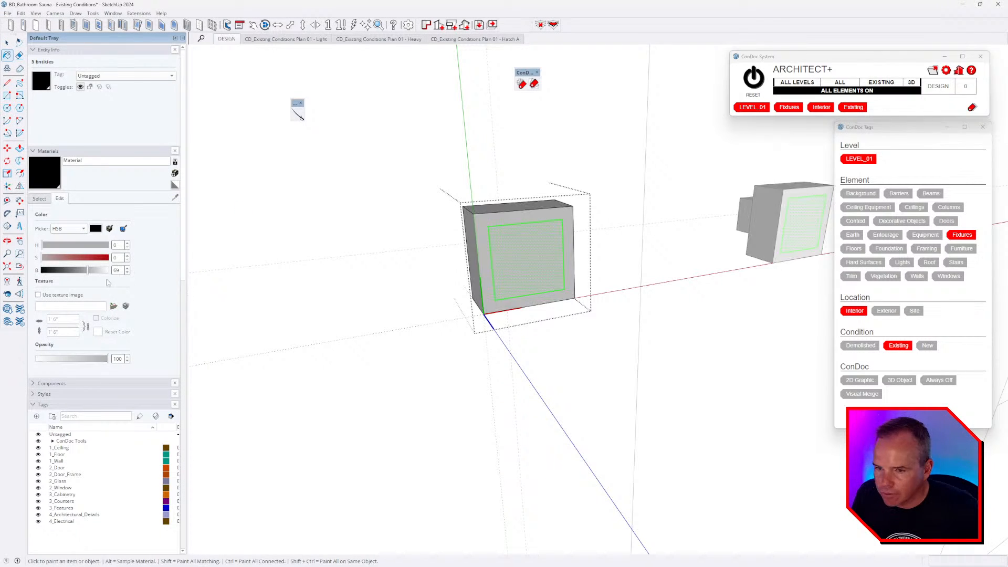
# - Move the handle's front face 0.125" inward along the blue axis
pyautogui.moveTo(510, 274); pyautogui.dragTo(565, 293, button='middle')
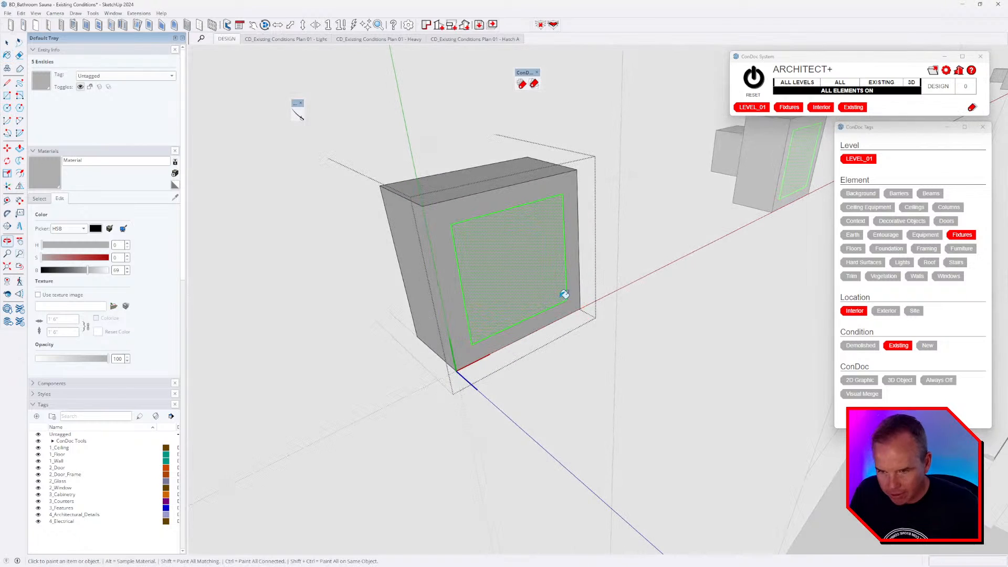
pyautogui.press('m')
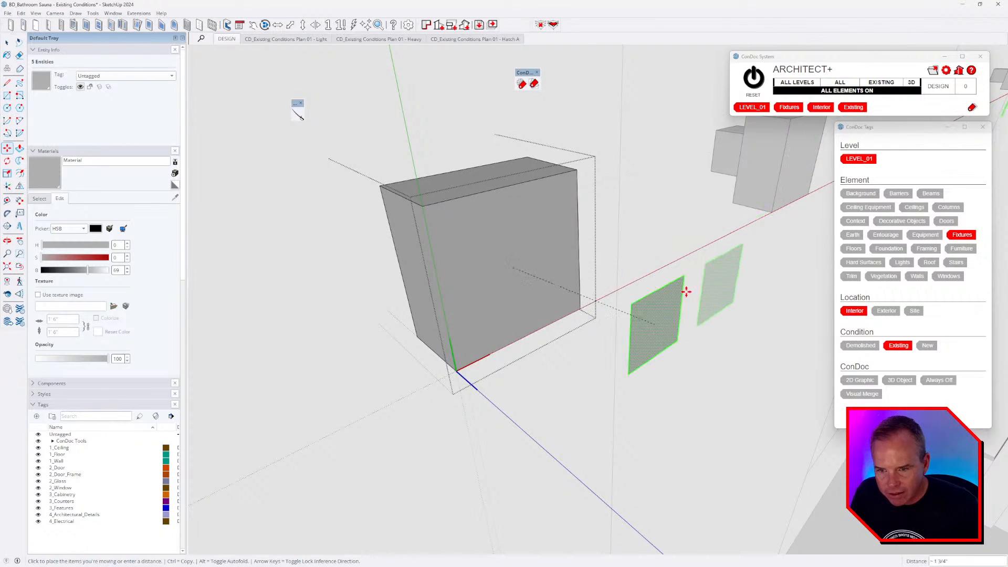
pyautogui.press('Right')
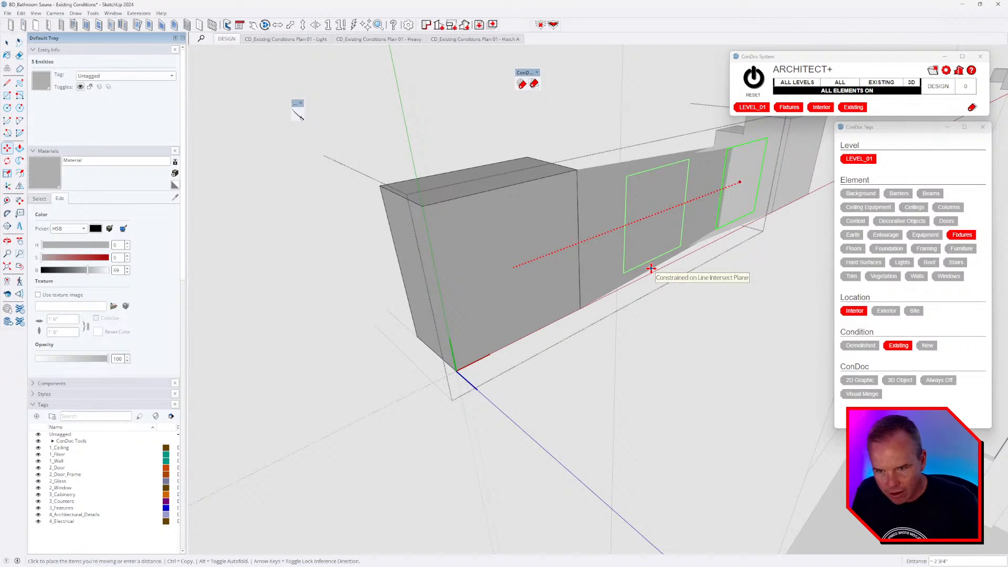
pyautogui.press('Left')
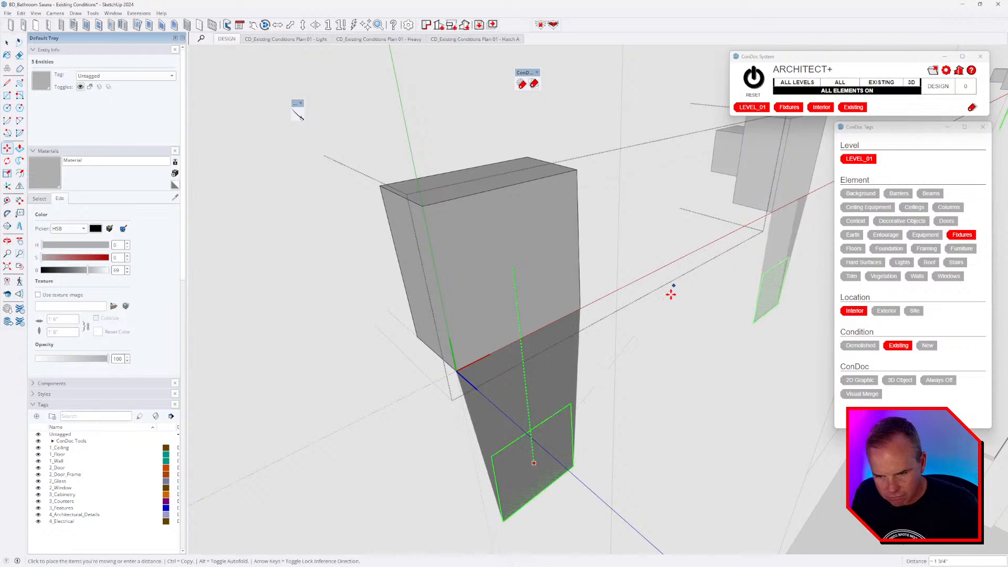
pyautogui.press('Up')
pyautogui.scroll(-5, 562, 374)
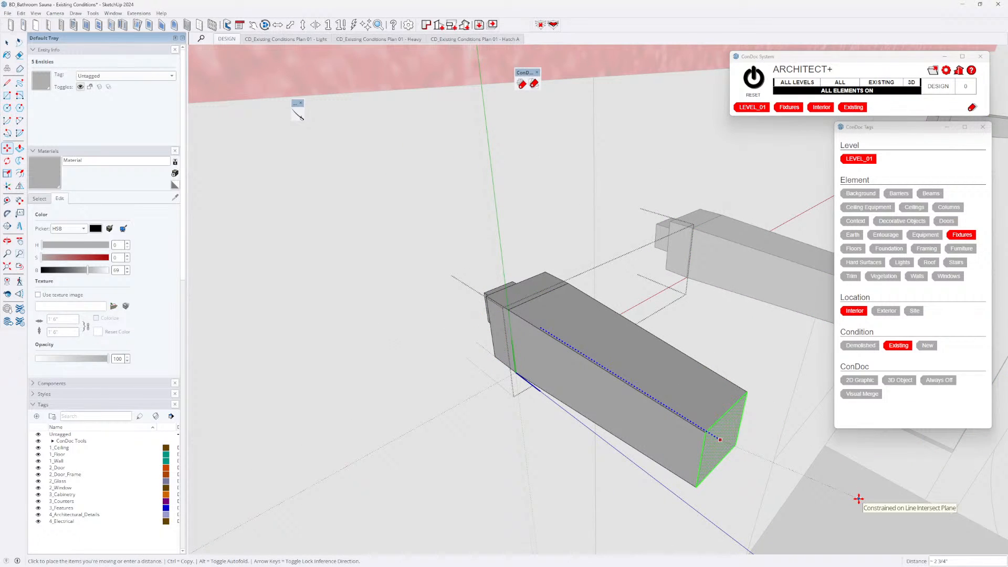
pyautogui.write('25')
pyautogui.press('Return')
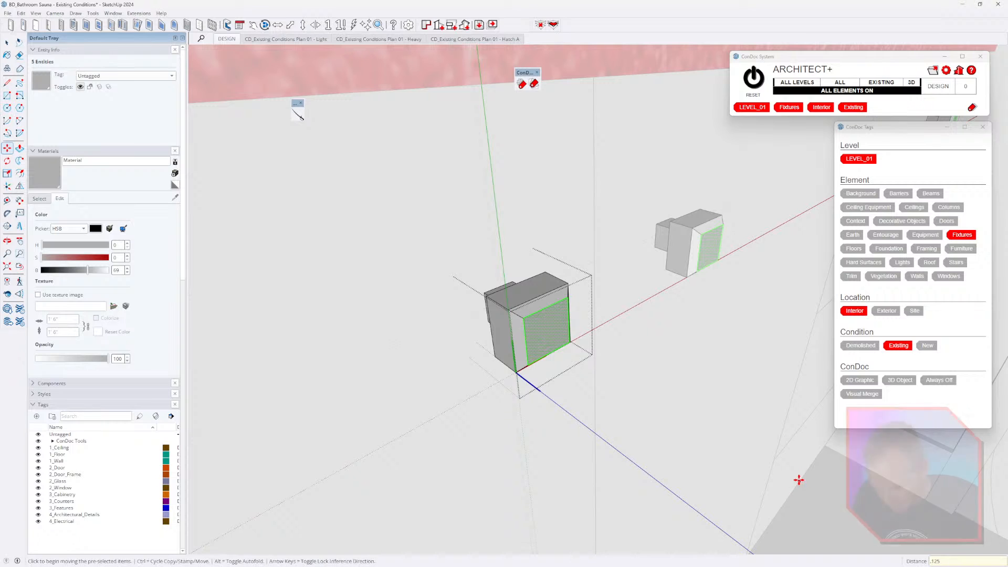
pyautogui.scroll(5, 417, 278)
# - Soften the handle's upper, bottom and seam bevel edges with the Eraser
pyautogui.moveTo(530, 311); pyautogui.dragTo(567, 315, button='middle')
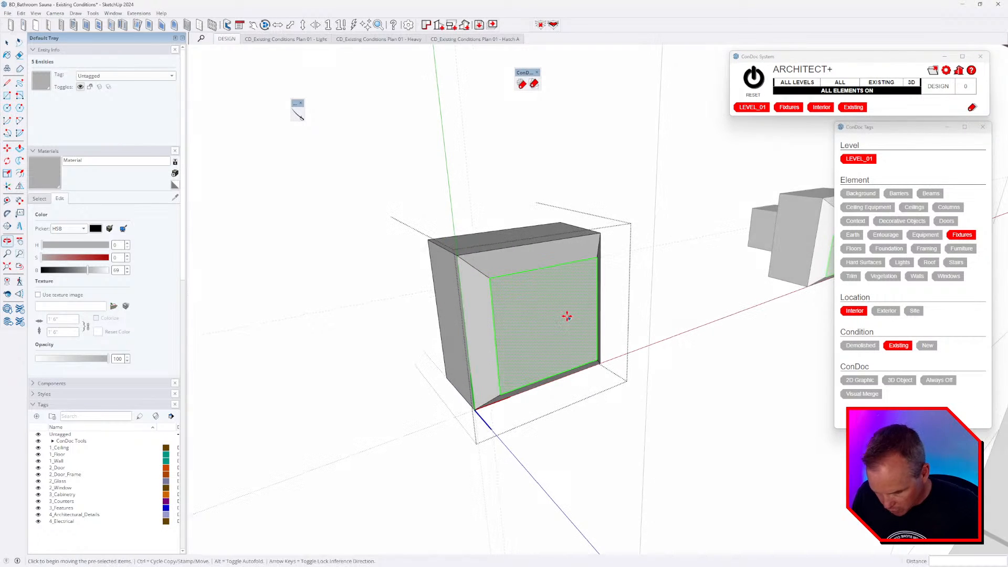
pyautogui.press('e')
pyautogui.click(482, 270)
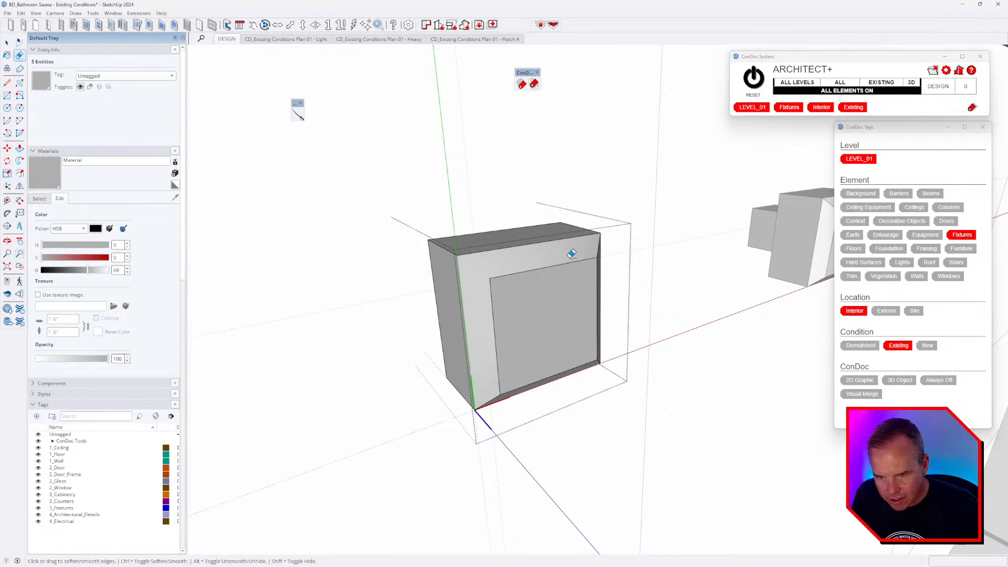
pyautogui.click(596, 254)
pyautogui.click(501, 390)
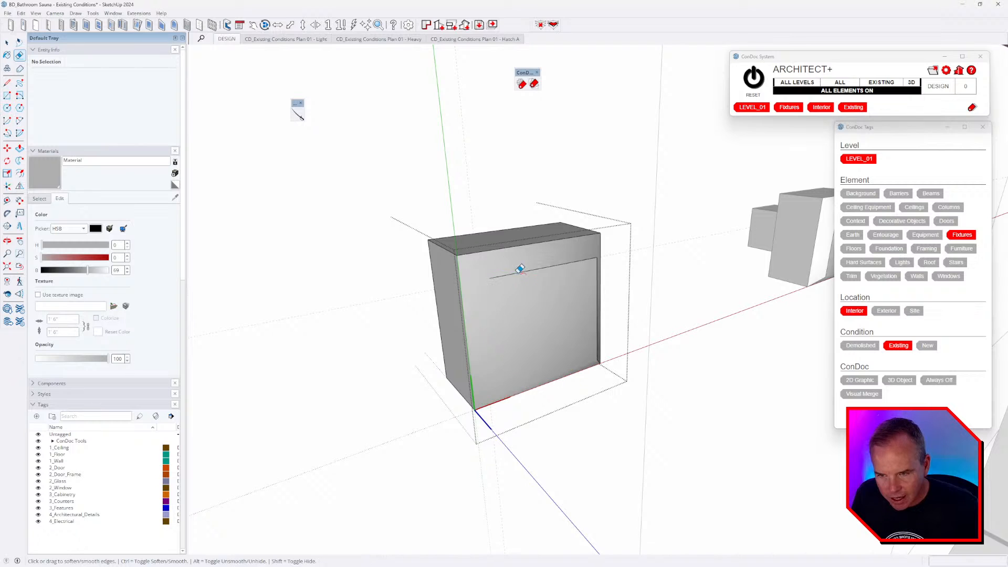
pyautogui.moveTo(518, 268); pyautogui.dragTo(480, 295, button='middle')
pyautogui.moveTo(480, 295); pyautogui.dragTo(471, 184)
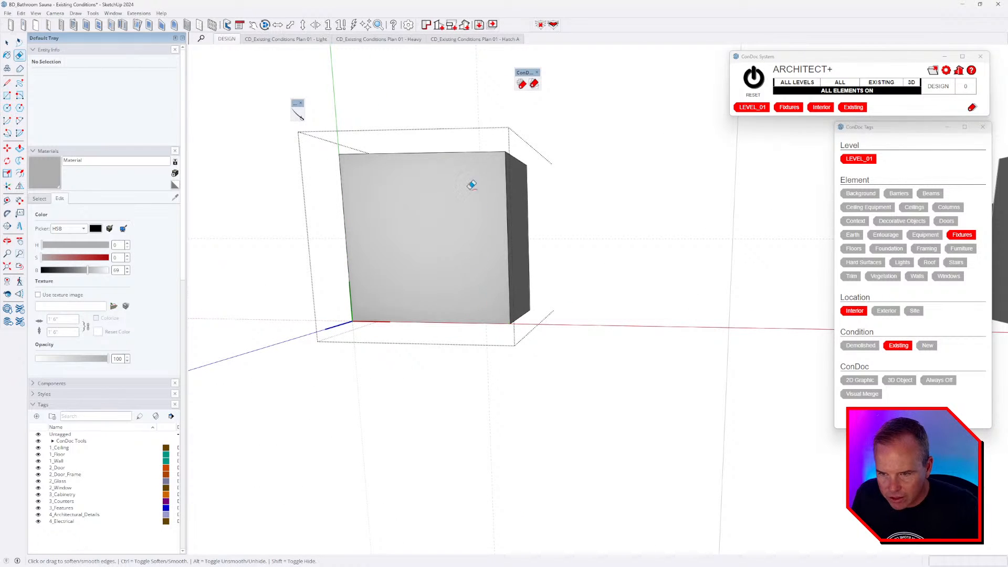
# - Exit the handle group, orbit back to the full vanity and select the counter group
pyautogui.moveTo(415, 211); pyautogui.dragTo(426, 249, button='middle')
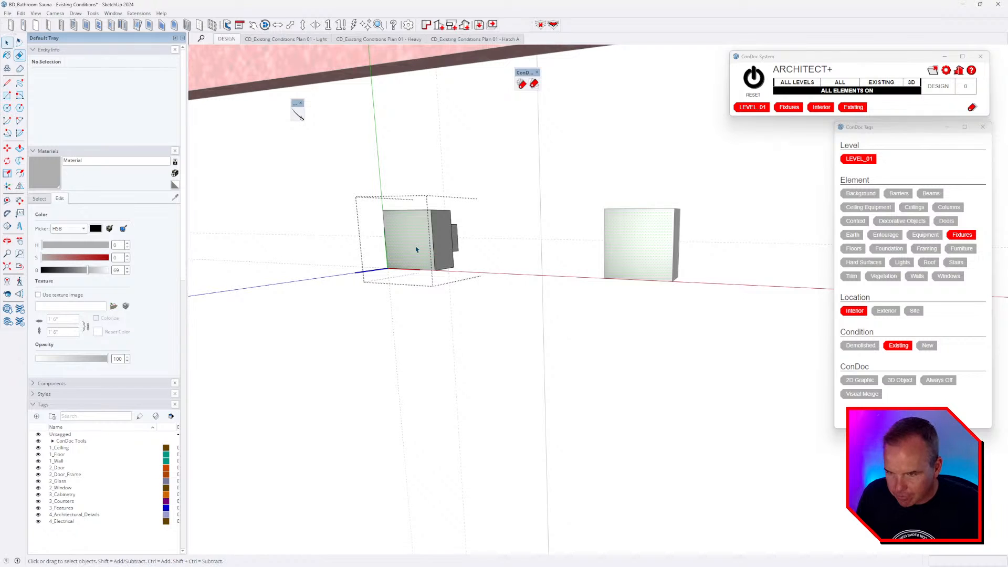
pyautogui.moveTo(392, 220); pyautogui.dragTo(436, 268, button='middle')
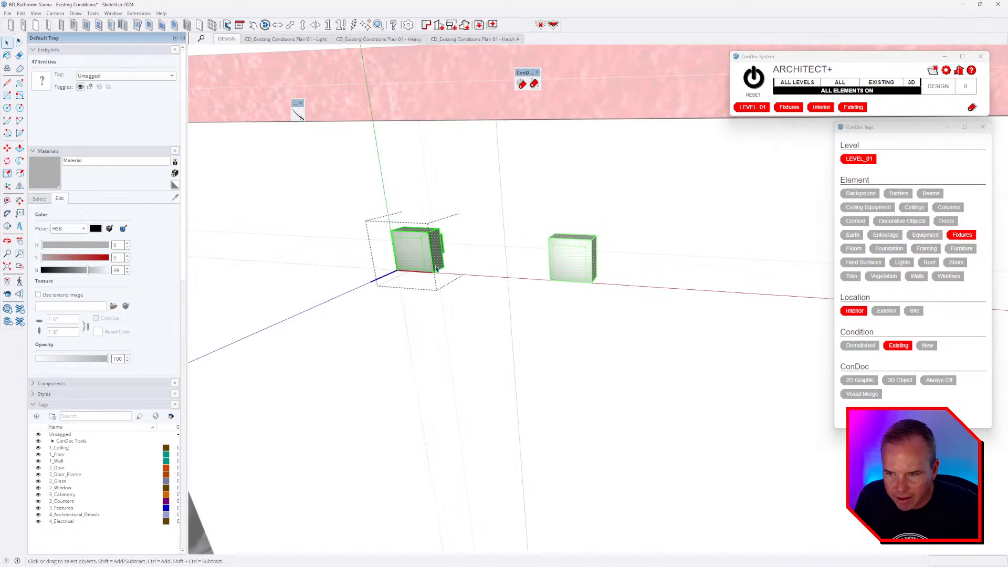
pyautogui.scroll(-5, 436, 271)
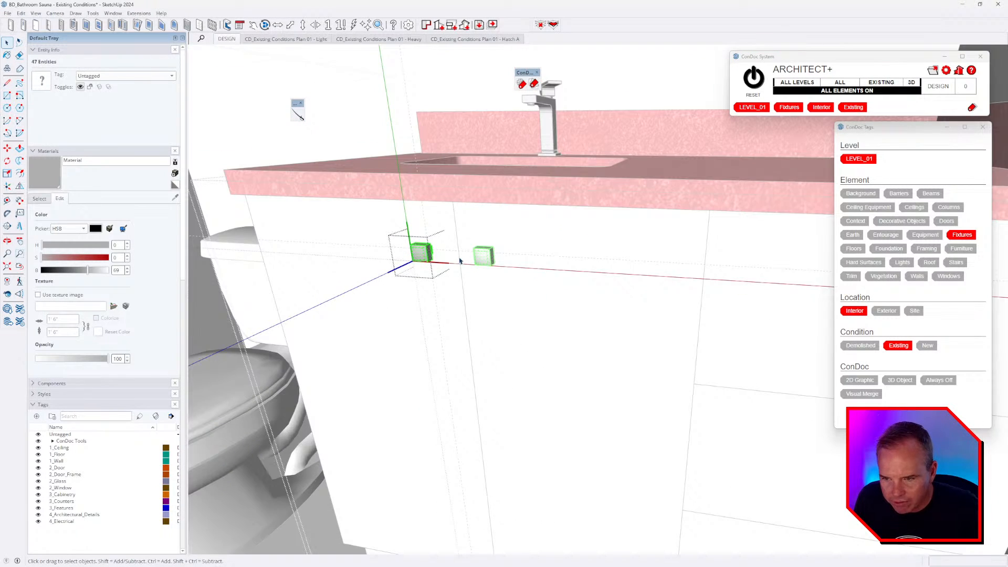
pyautogui.click(460, 261)
pyautogui.moveTo(460, 261); pyautogui.dragTo(710, 287, button='middle')
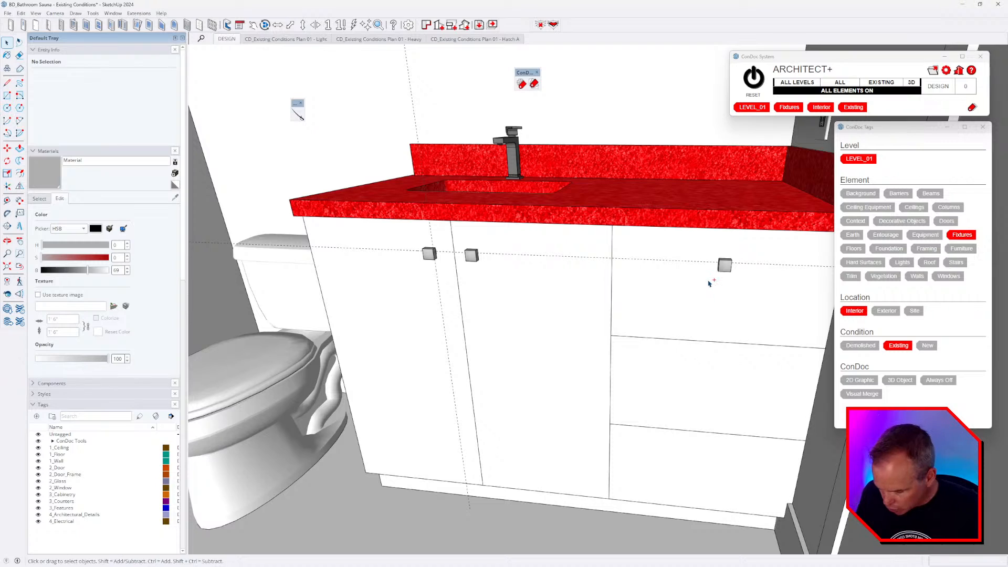
pyautogui.moveTo(513, 303); pyautogui.dragTo(638, 310, button='middle')
pyautogui.scroll(4, 688, 286)
pyautogui.moveTo(689, 286); pyautogui.dragTo(549, 284, button='middle')
pyautogui.click(527, 273)
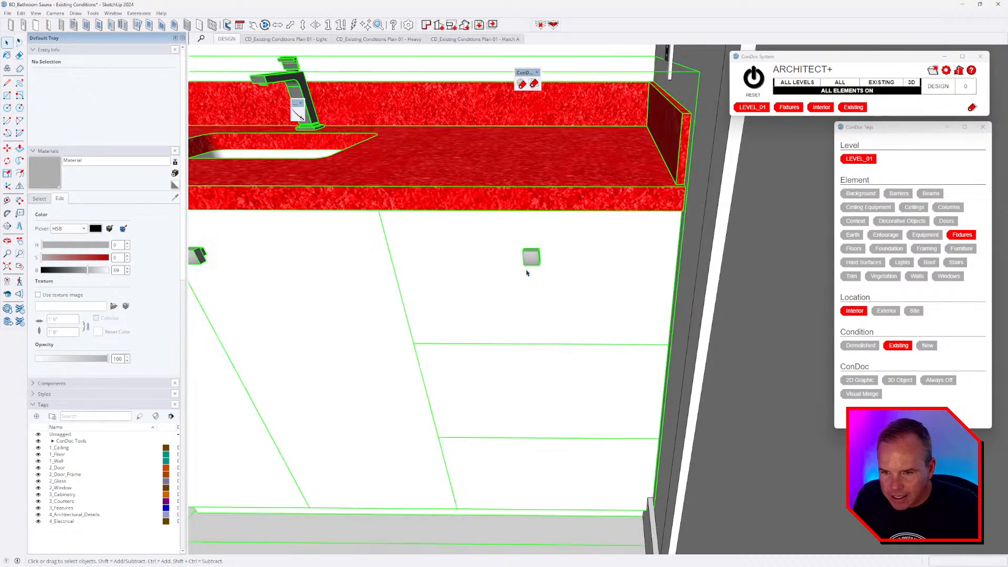
pyautogui.scroll(3, 527, 276)
# - Inside the counter group, move the selected handle slightly to the left
pyautogui.doubleClick(530, 262)
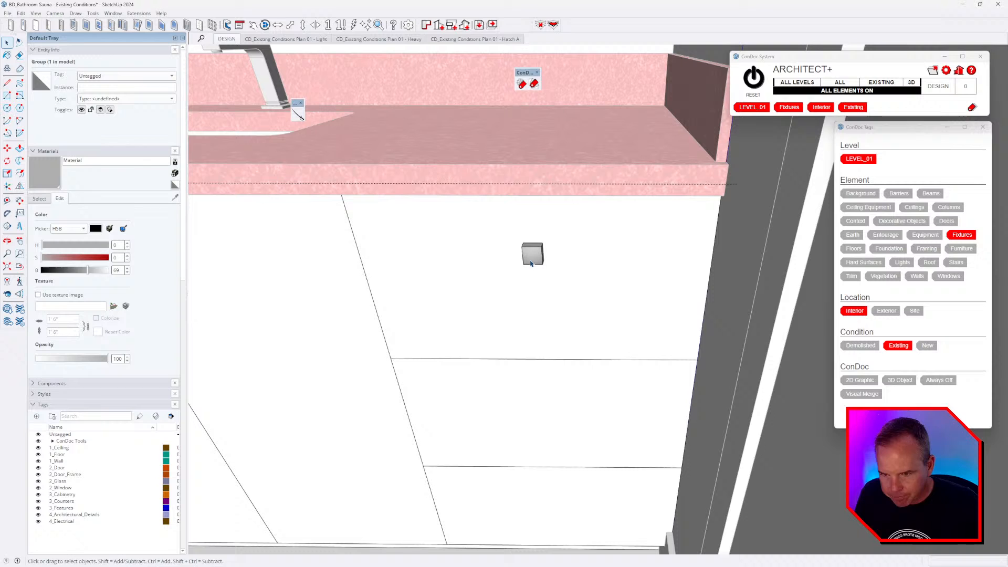
pyautogui.press('m')
pyautogui.click(544, 322)
pyautogui.click(525, 322)
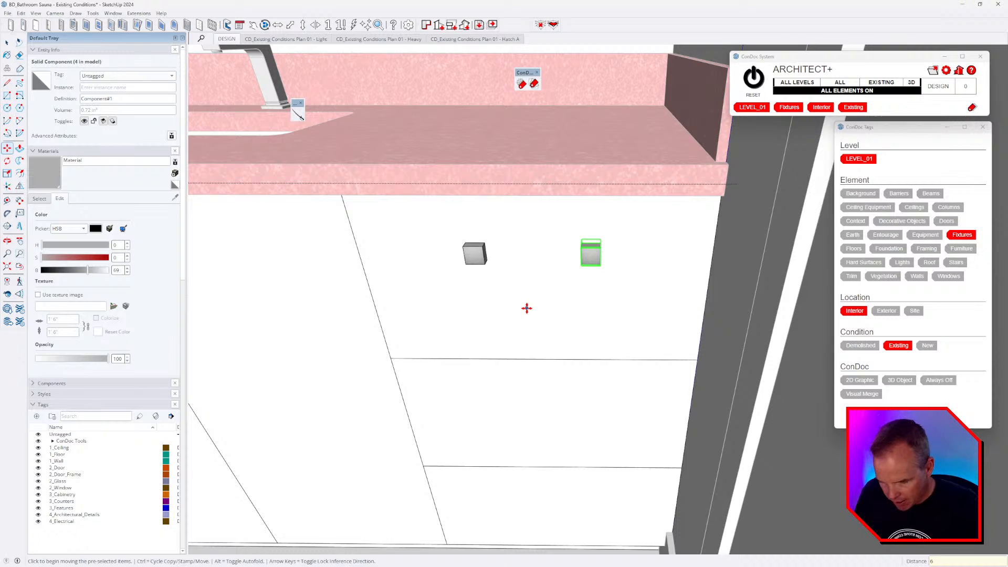
pyautogui.press('space')
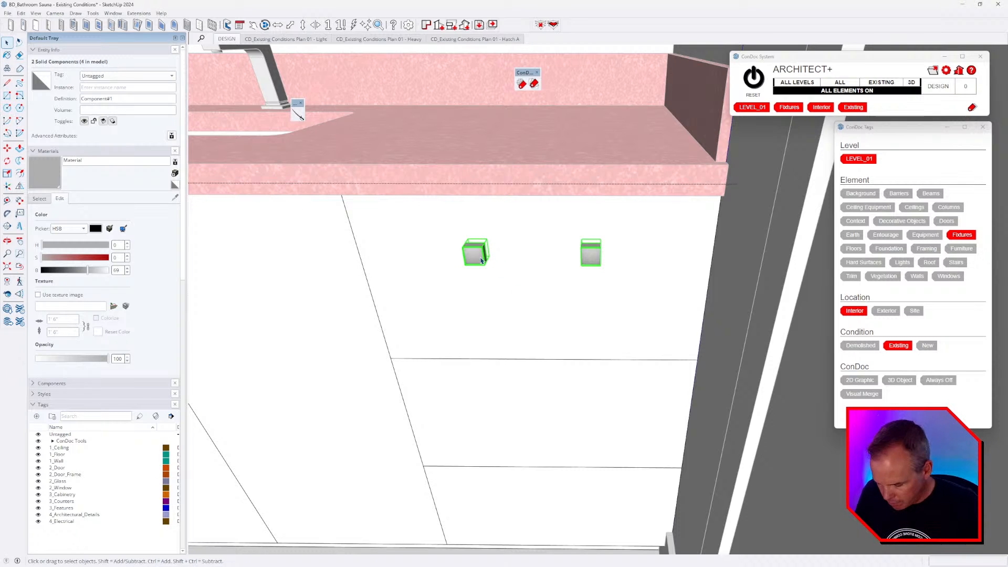
# - Explode both handles and push-pull the left one across to form a single bar
pyautogui.doubleClick(481, 260)
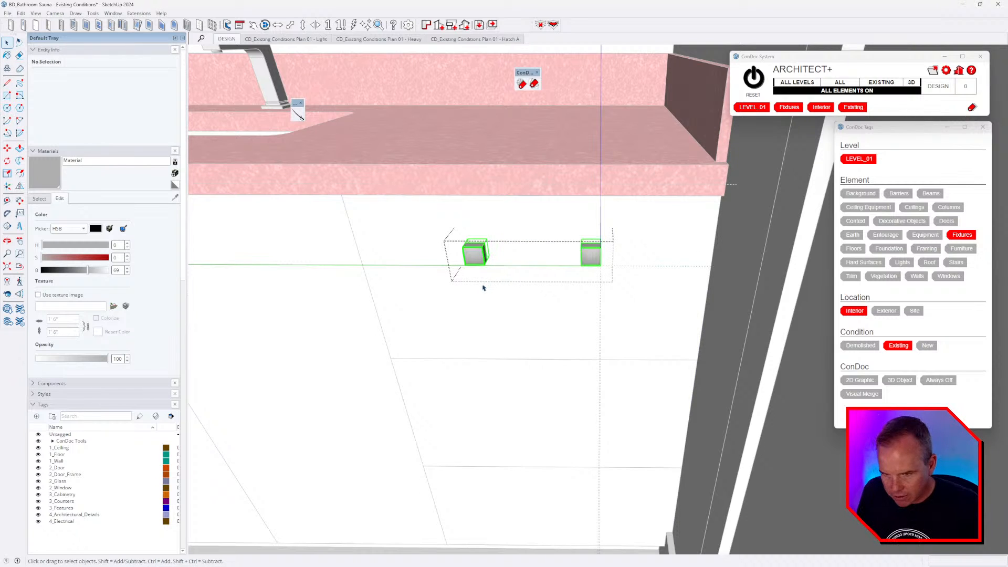
pyautogui.hotkey('ctrl', 'a')
pyautogui.hotkey('shift', 'x')
pyautogui.scroll(5, 490, 270)
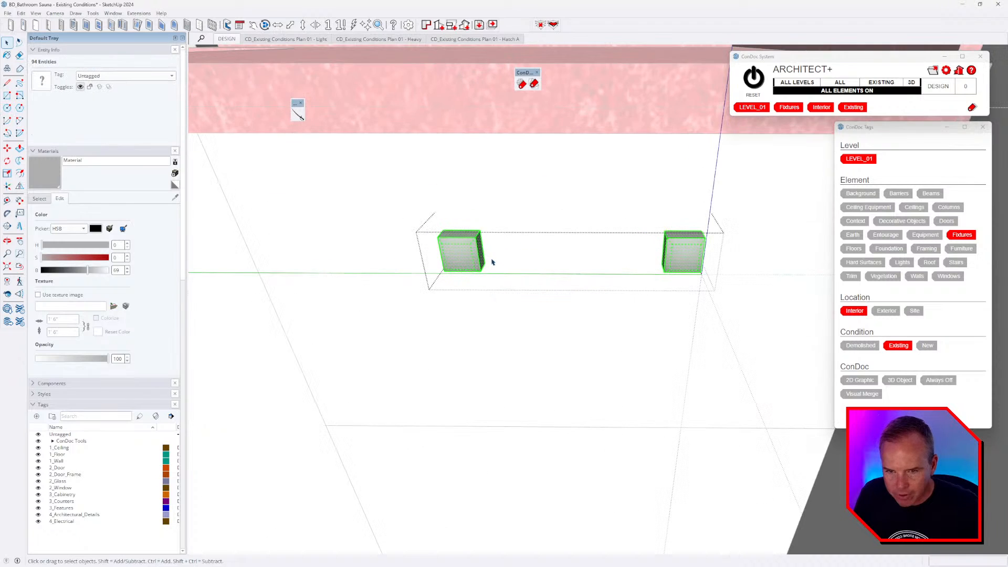
pyautogui.scroll(3, 634, 257)
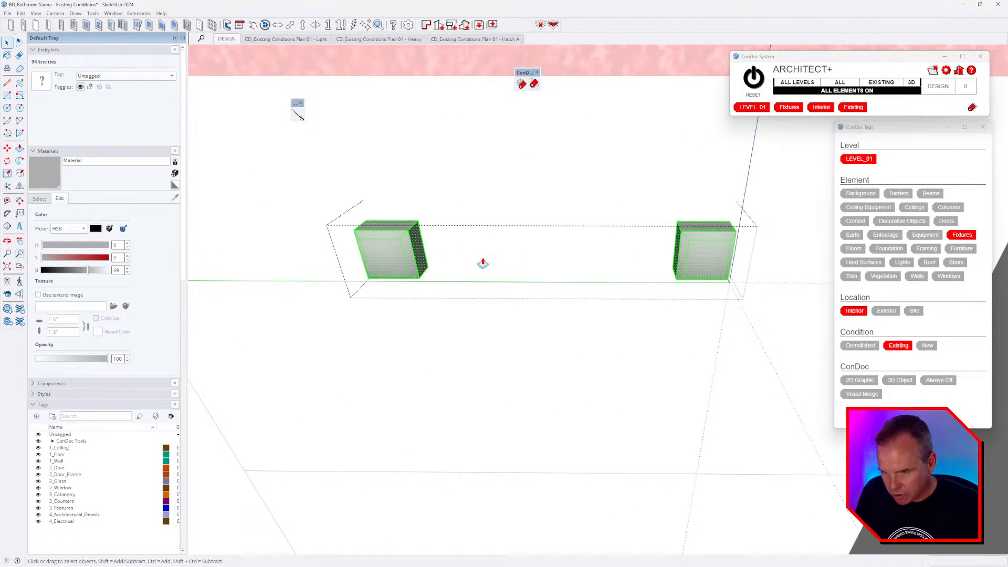
pyautogui.press('p')
pyautogui.click(417, 255)
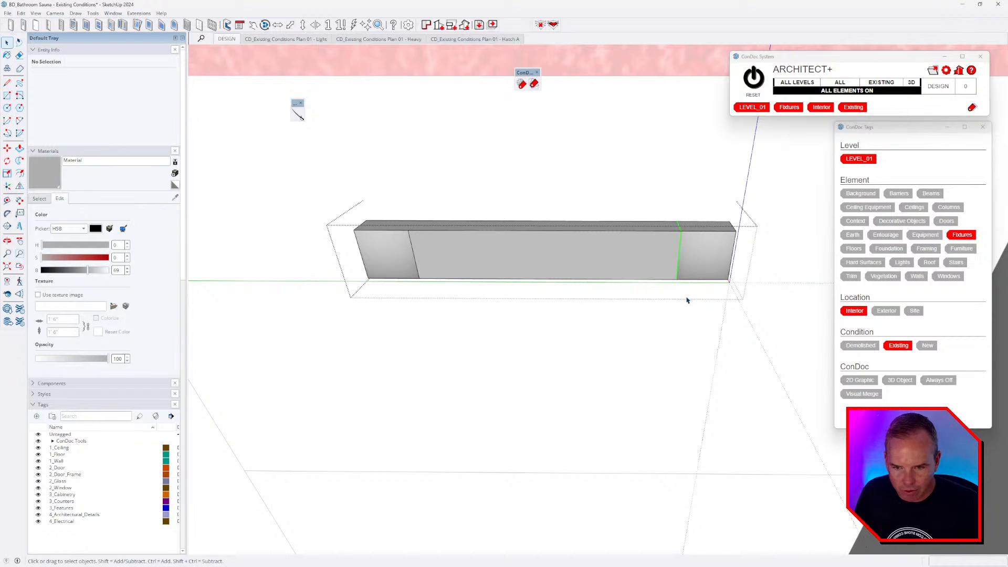
pyautogui.press('Delete')
pyautogui.hotkey('ctrl', 'z')
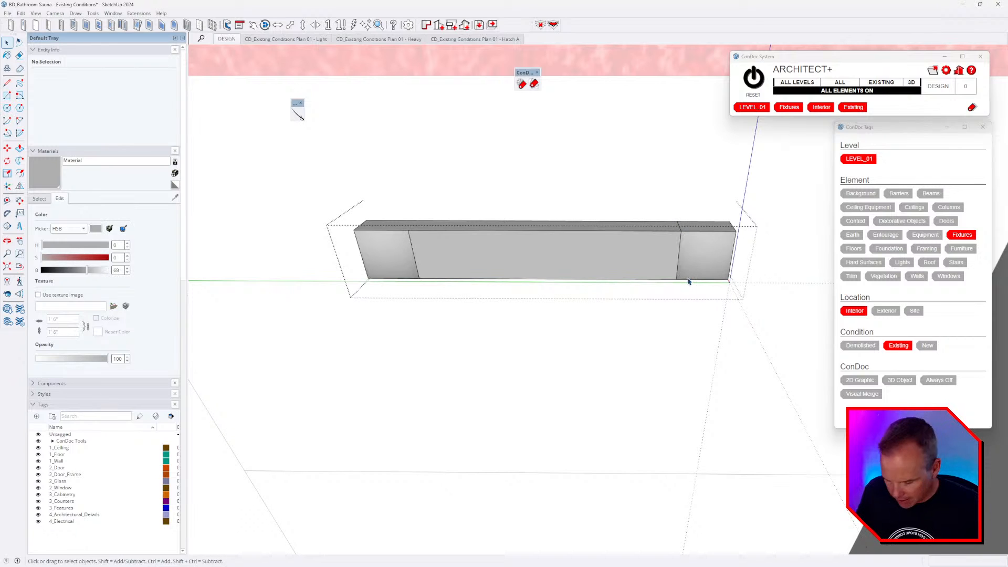
# - Move the seam edge to the bar's right end and soften the leftover seam
pyautogui.moveTo(571, 312); pyautogui.dragTo(593, 270, button='middle')
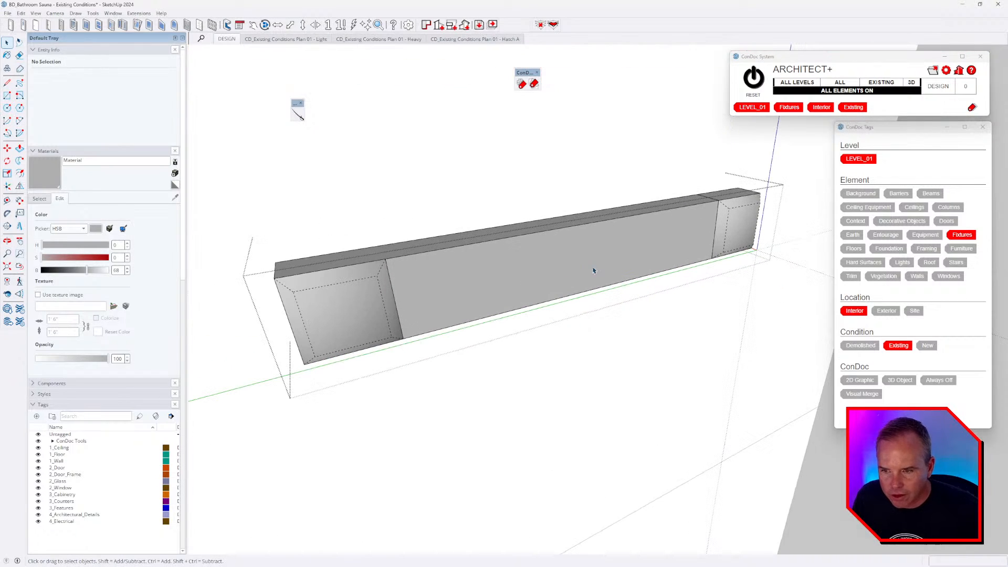
pyautogui.click(35, 13)
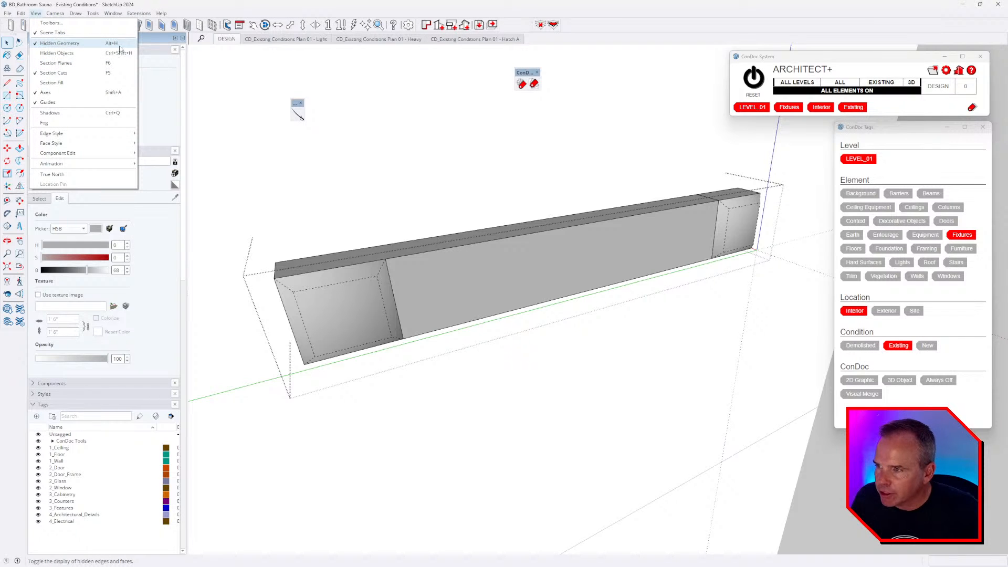
pyautogui.click(508, 315)
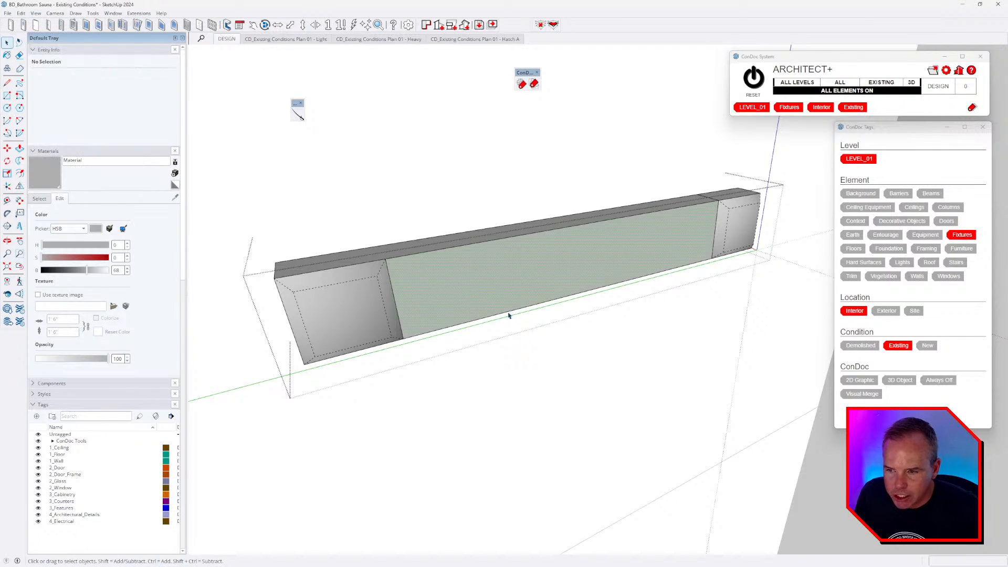
pyautogui.moveTo(509, 314); pyautogui.dragTo(413, 282, button='middle')
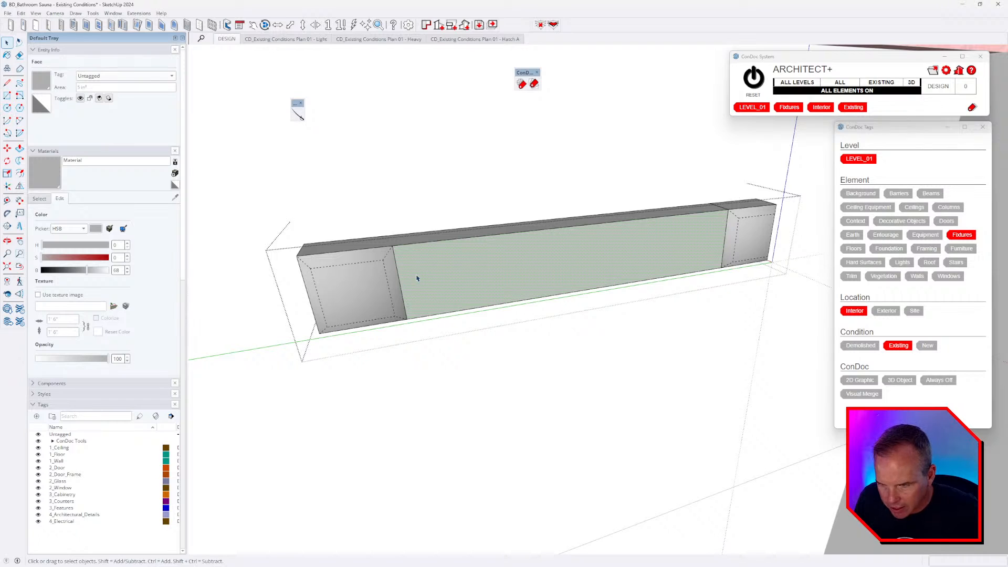
pyautogui.click(400, 282)
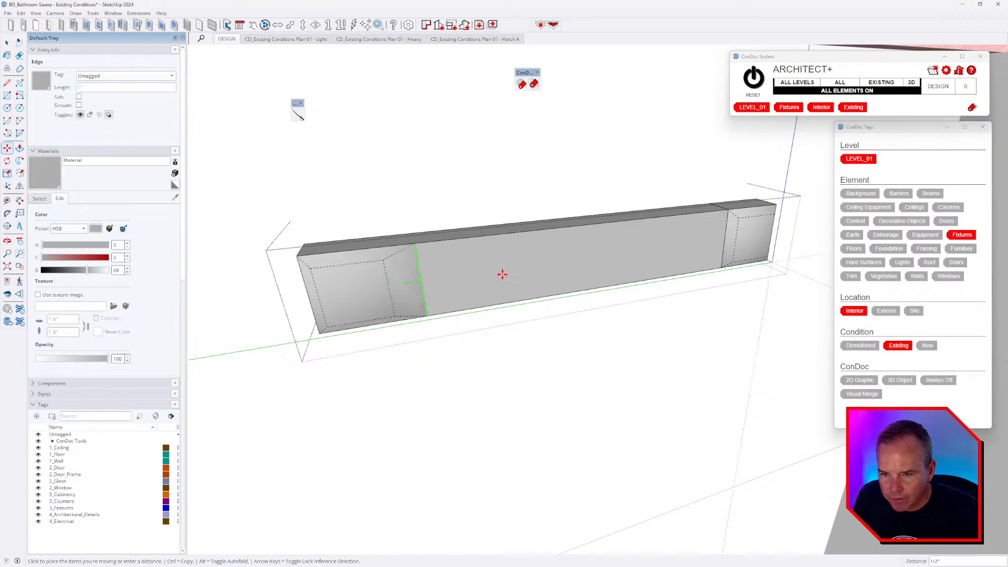
pyautogui.click(726, 243)
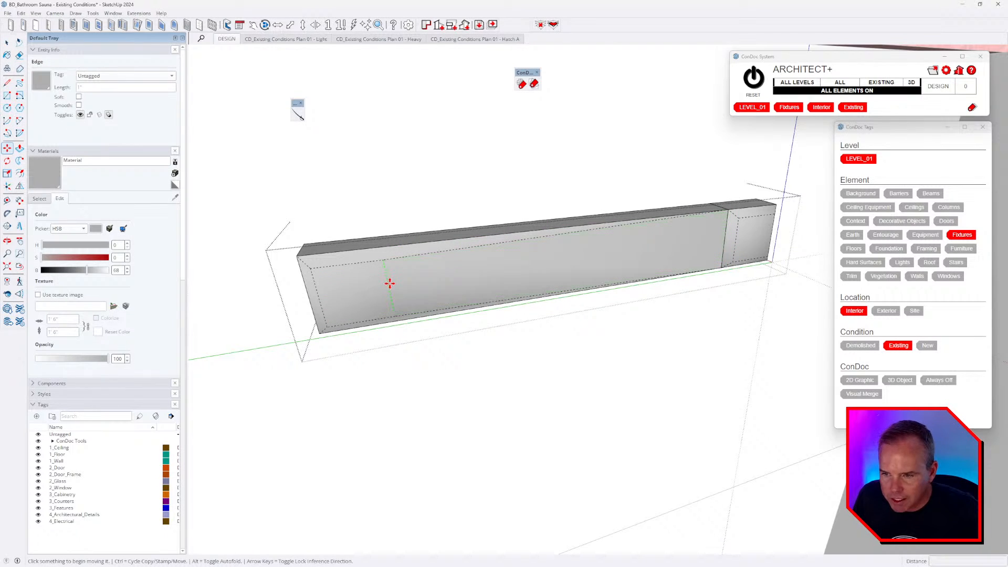
pyautogui.press('e')
pyautogui.keyDown('ctrl'); pyautogui.click(730, 234); pyautogui.keyUp('ctrl')
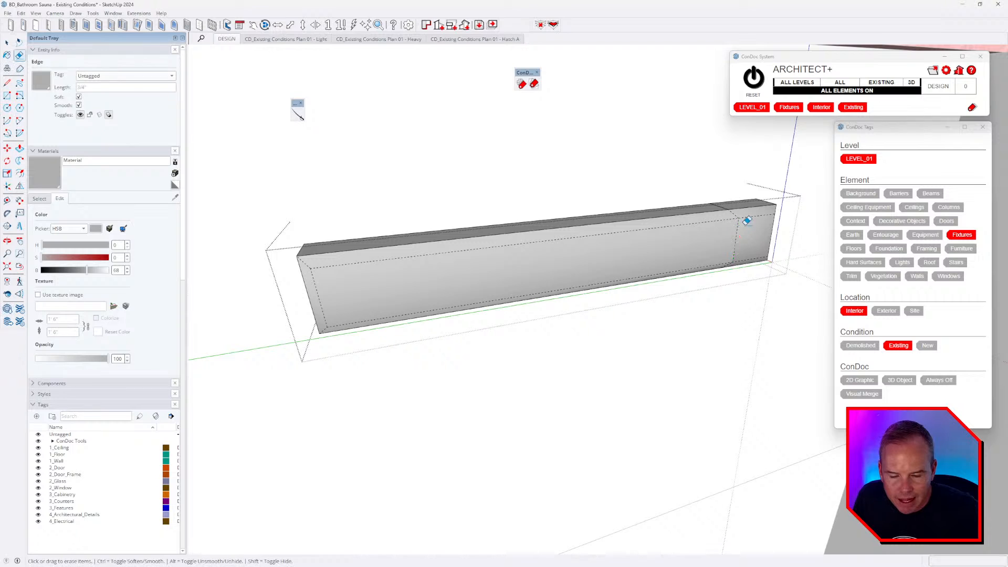
# - Select the handle box and remove its extra edges via the context menu
pyautogui.scroll(3, 747, 220)
pyautogui.scroll(4, 709, 215)
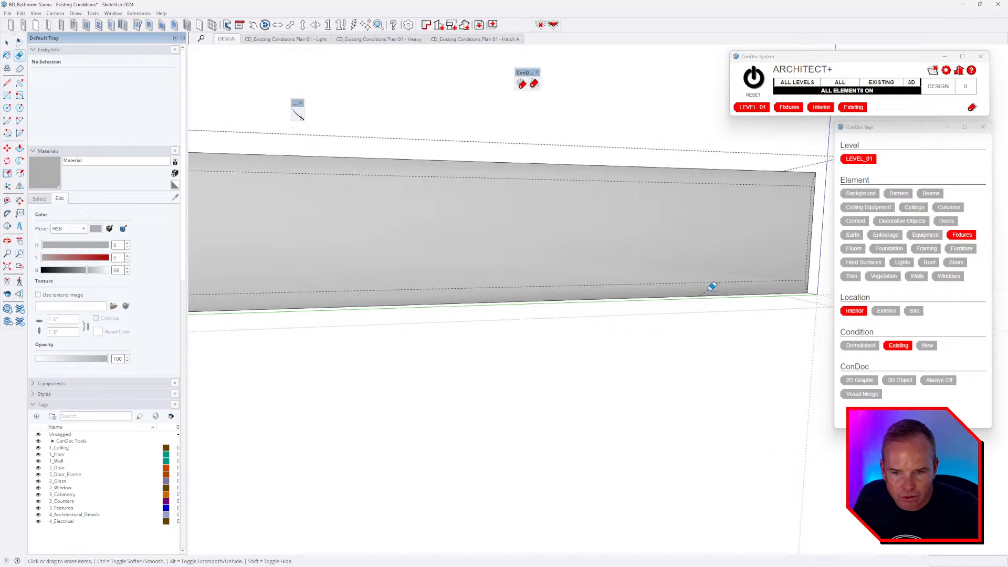
pyautogui.moveTo(716, 287); pyautogui.dragTo(475, 315, button='middle')
pyautogui.scroll(-3, 569, 288)
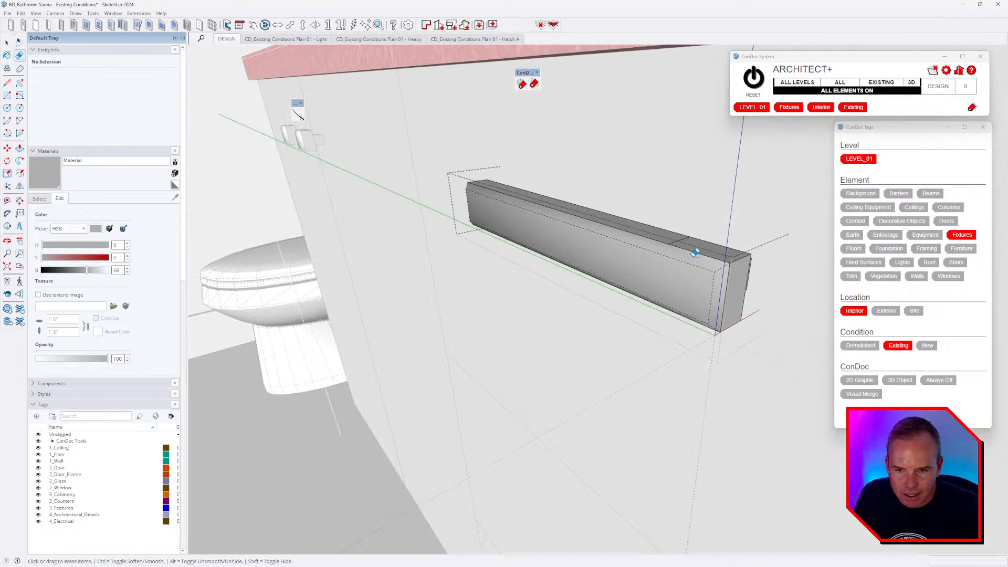
pyautogui.moveTo(669, 235); pyautogui.dragTo(687, 341, button='middle')
pyautogui.press('space')
pyautogui.click(685, 347)
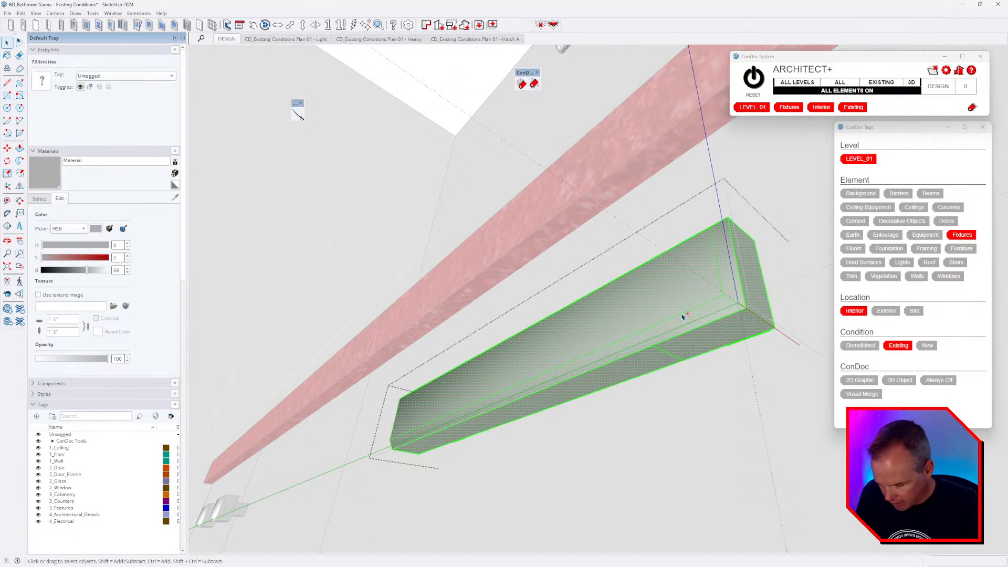
pyautogui.rightClick(680, 327)
pyautogui.click(717, 513)
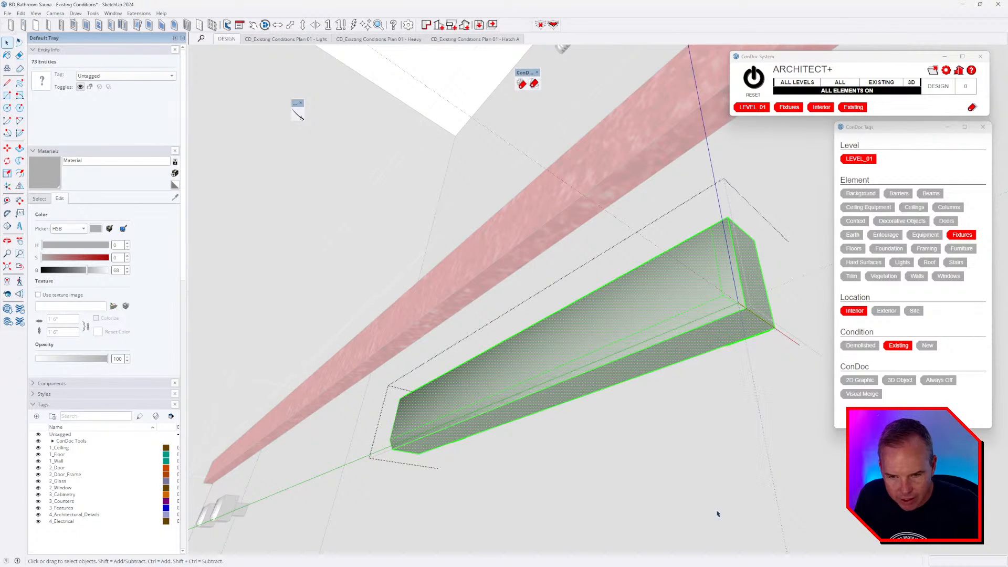
# - Compare the bar with the reference bathroom video, then close the handle group
pyautogui.moveTo(706, 281); pyautogui.dragTo(620, 344, button='middle')
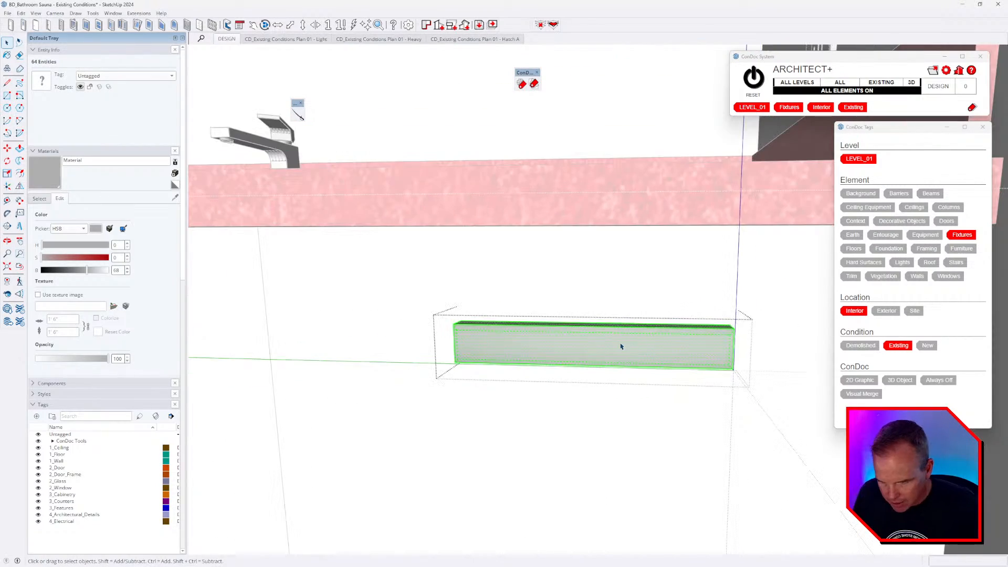
pyautogui.hotkey('alt', 'Tab')
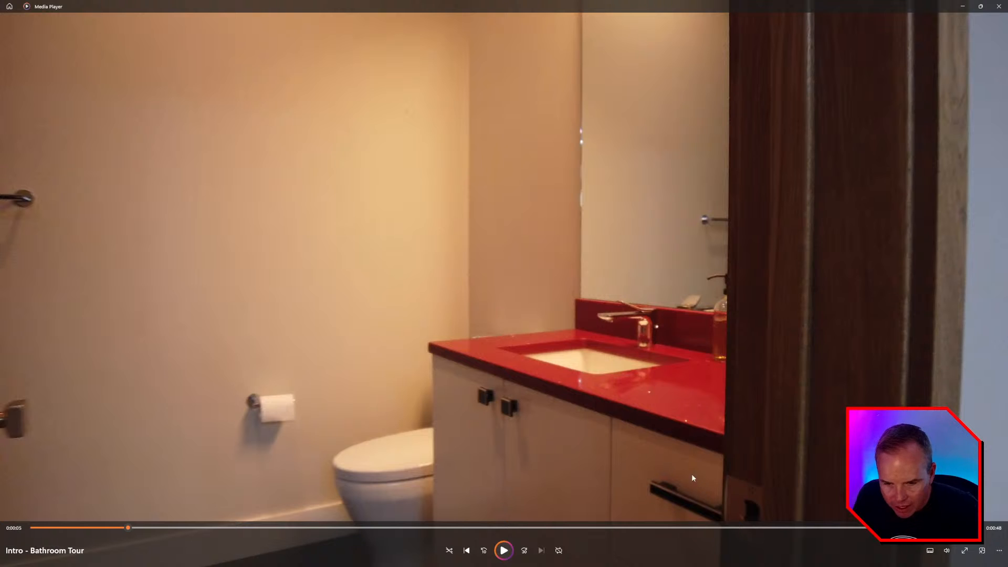
pyautogui.hotkey('alt', 'Tab')
pyautogui.moveTo(525, 302)
pyautogui.mouseDown(button='middle')
pyautogui.moveTo(526, 351)
pyautogui.moveTo(565, 299)
pyautogui.mouseUp(button='middle')
pyautogui.scroll(-3, 565, 300)
pyautogui.click(245, 281)
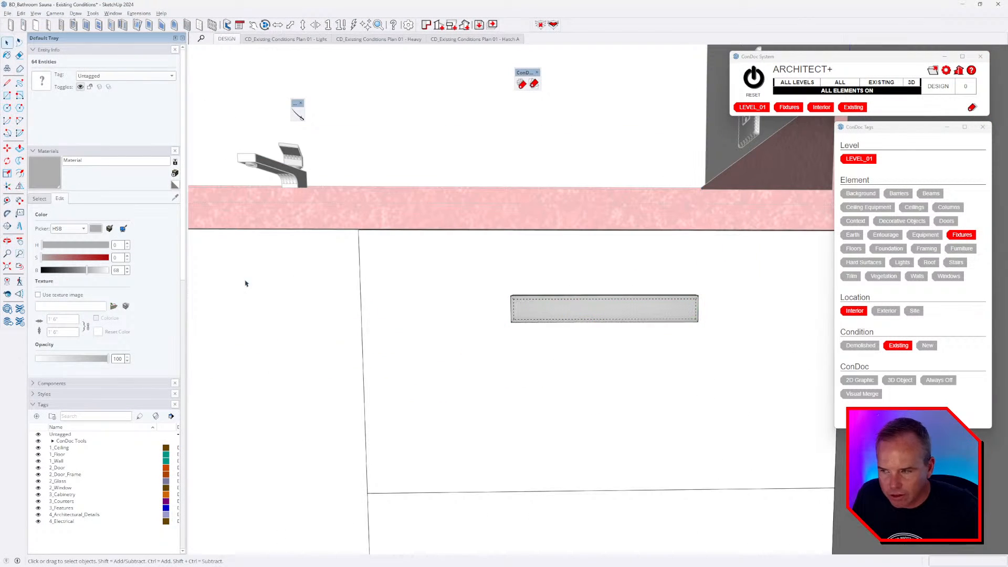
# - Darken the handle material to near black and clear the ConDoc tag filters
pyautogui.moveTo(87, 270); pyautogui.dragTo(60, 270)
pyautogui.moveTo(512, 303); pyautogui.dragTo(685, 212, button='middle')
pyautogui.scroll(-2, 584, 308)
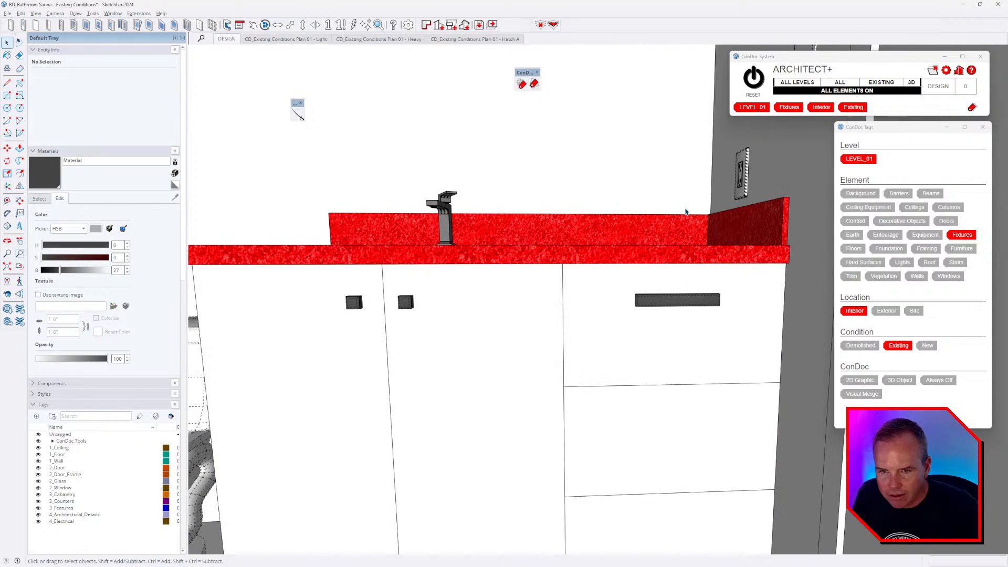
pyautogui.click(753, 78)
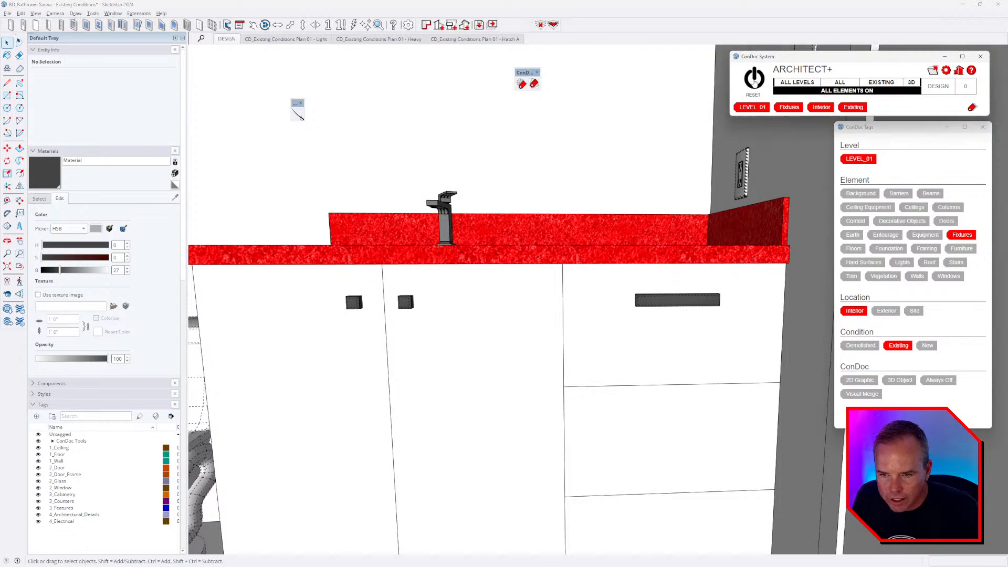
pyautogui.scroll(10, 548, 288)
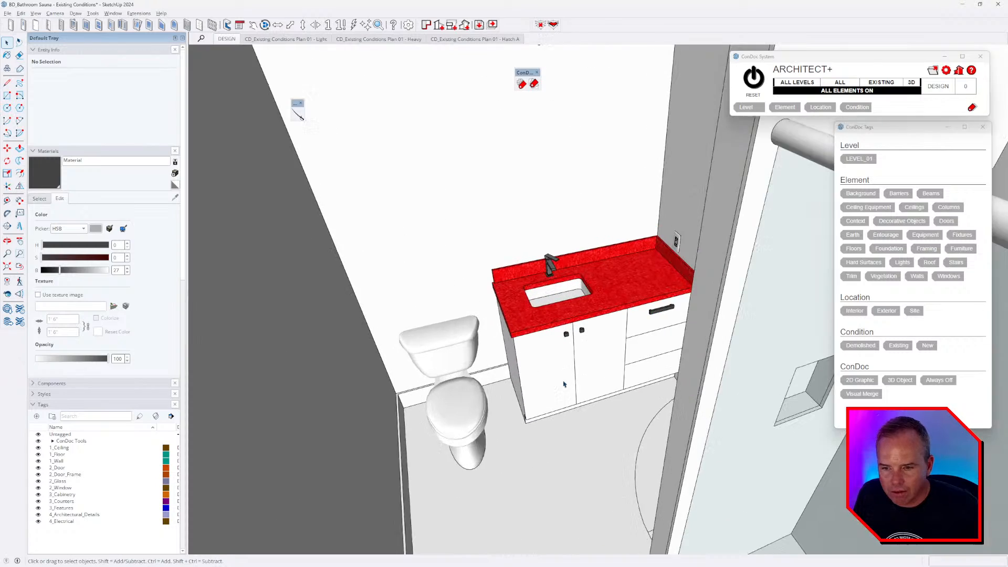
pyautogui.moveTo(542, 345); pyautogui.dragTo(552, 275, button='middle')
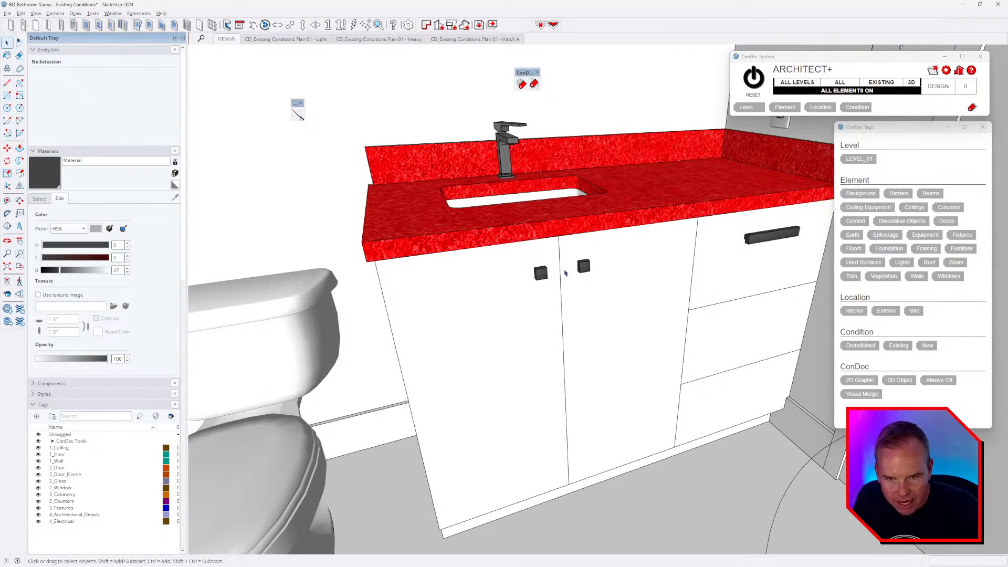
pyautogui.scroll(3, 700, 366)
# - Select the top drawer's bar handle and hide the surrounding geometry
pyautogui.click(762, 203)
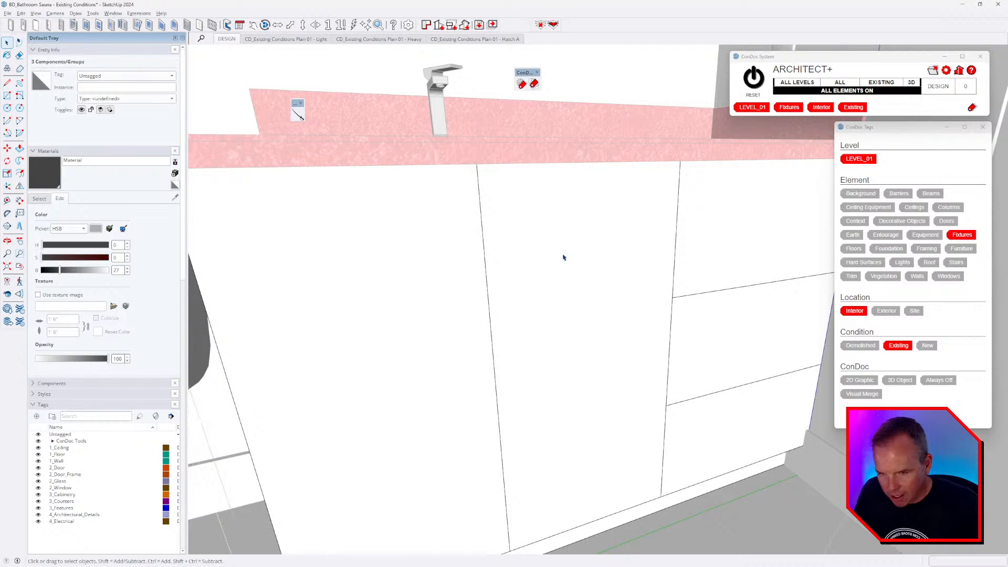
pyautogui.scroll(-2, 546, 264)
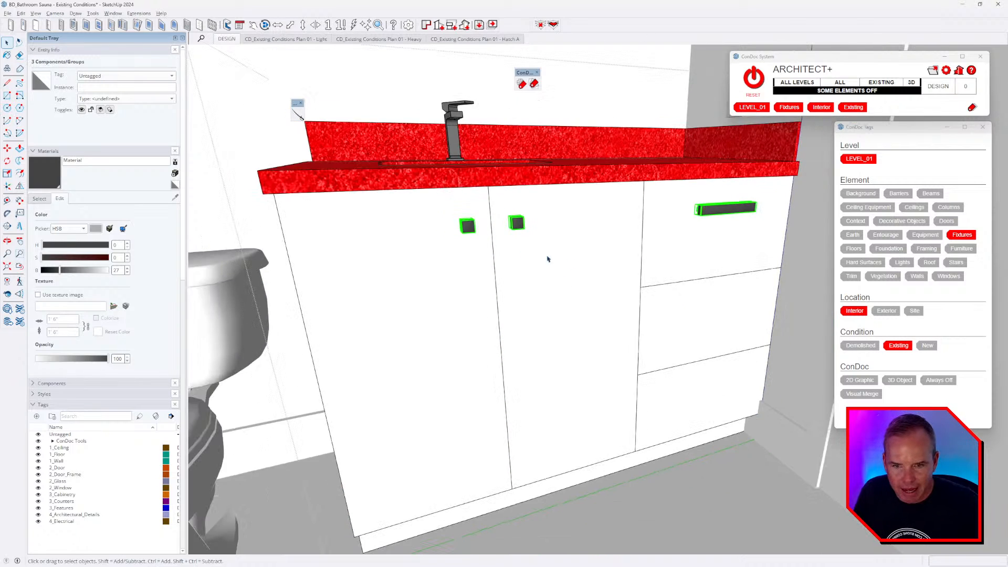
pyautogui.moveTo(701, 240); pyautogui.dragTo(731, 230, button='middle')
pyautogui.press('h')
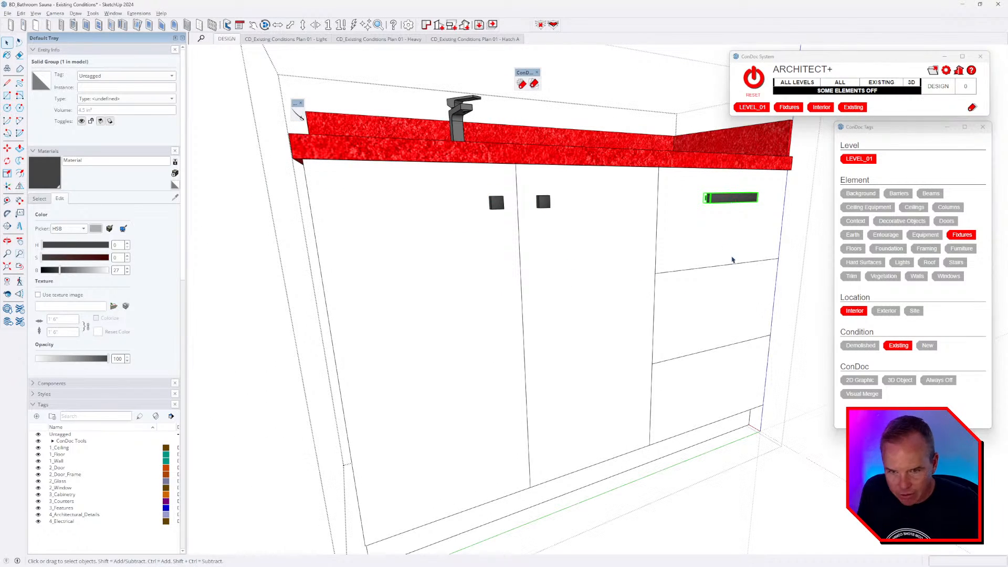
# - Copy the bar handle down onto the middle drawer front
pyautogui.press('m')
pyautogui.scroll(5, 706, 212)
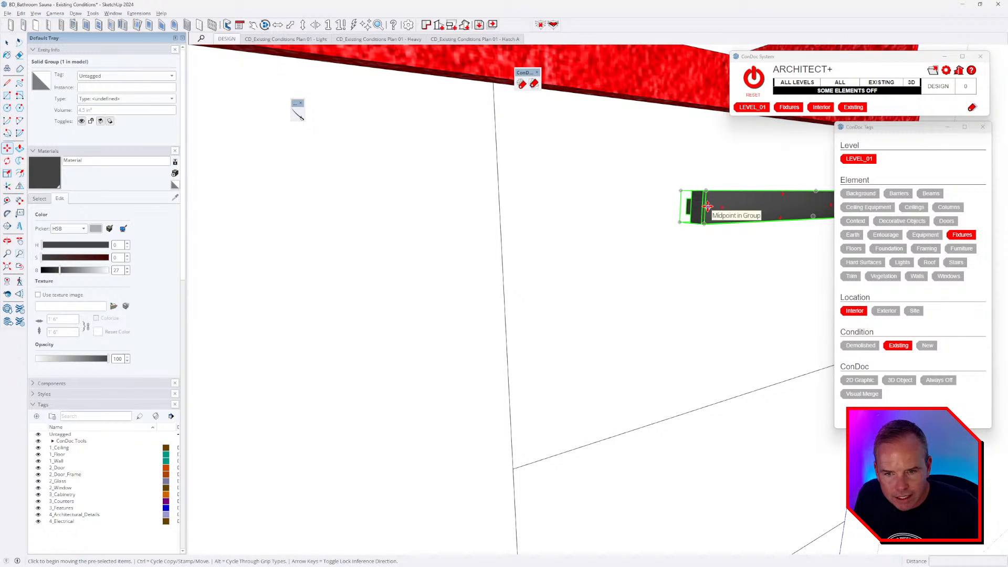
pyautogui.click(708, 206)
pyautogui.scroll(-5, 710, 221)
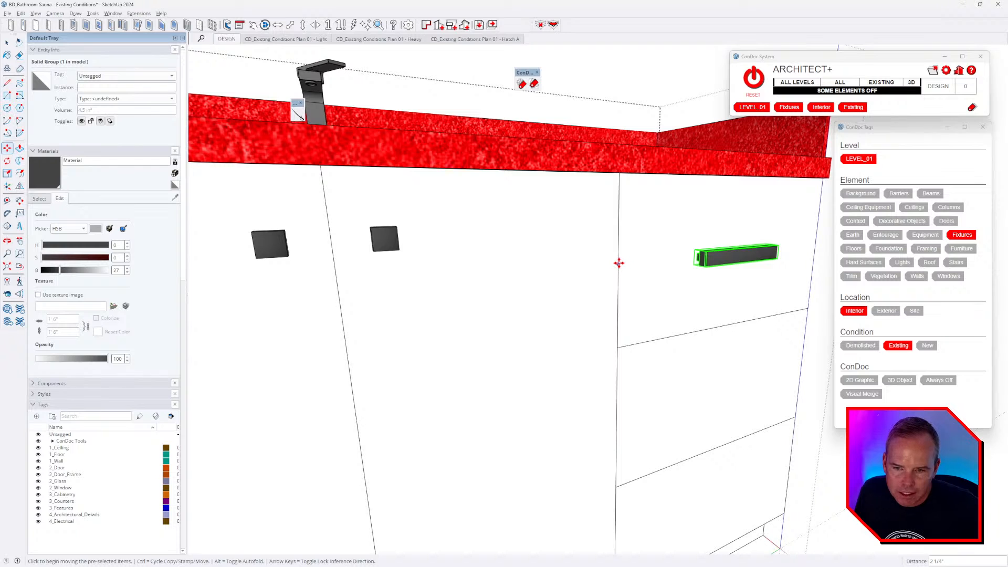
pyautogui.click(619, 264)
pyautogui.press('ctrl')
pyautogui.scroll(-3, 618, 280)
pyautogui.keyDown('shift'); pyautogui.moveTo(626, 284); pyautogui.dragTo(639, 183, button='middle'); pyautogui.keyUp('shift')
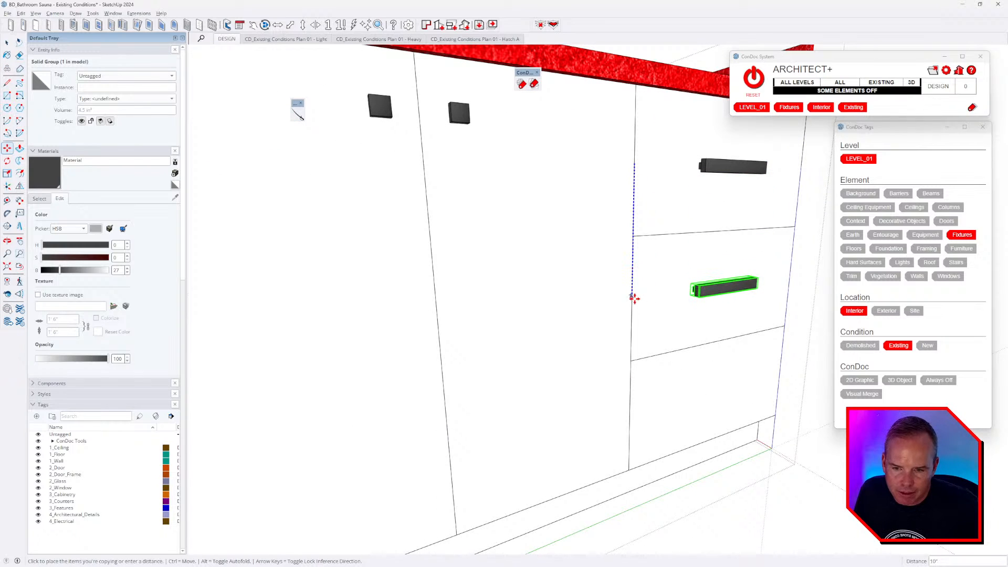
pyautogui.click(633, 304)
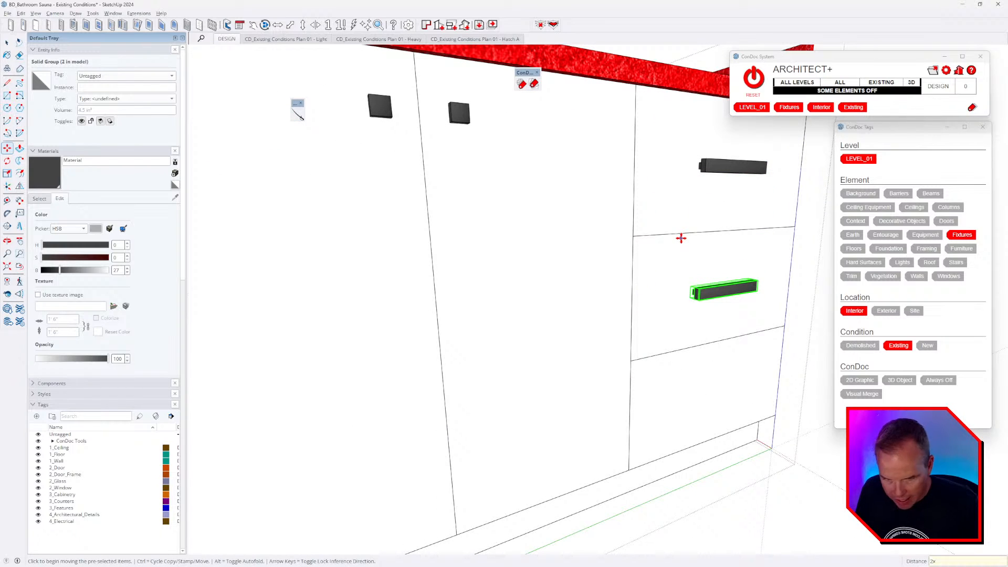
pyautogui.press('space')
pyautogui.moveTo(680, 243); pyautogui.dragTo(685, 309, button='middle')
pyautogui.scroll(-4, 686, 288)
pyautogui.scroll(4, 604, 320)
pyautogui.moveTo(604, 318); pyautogui.dragTo(645, 276, button='middle')
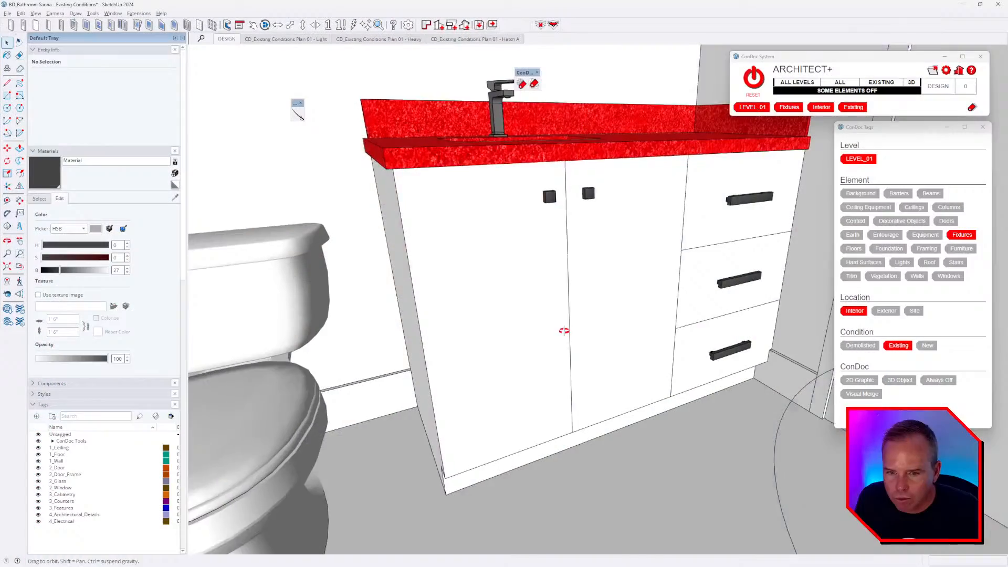
# - Open the vanity cabinet group, select its geometry, and measure the cabinet's lower front
pyautogui.moveTo(590, 385)
pyautogui.mouseDown(button='middle')
pyautogui.moveTo(560, 365)
pyautogui.moveTo(583, 344)
pyautogui.mouseUp(button='middle')
pyautogui.scroll(-3, 559, 363)
pyautogui.doubleClick(582, 344)
pyautogui.doubleClick(583, 344)
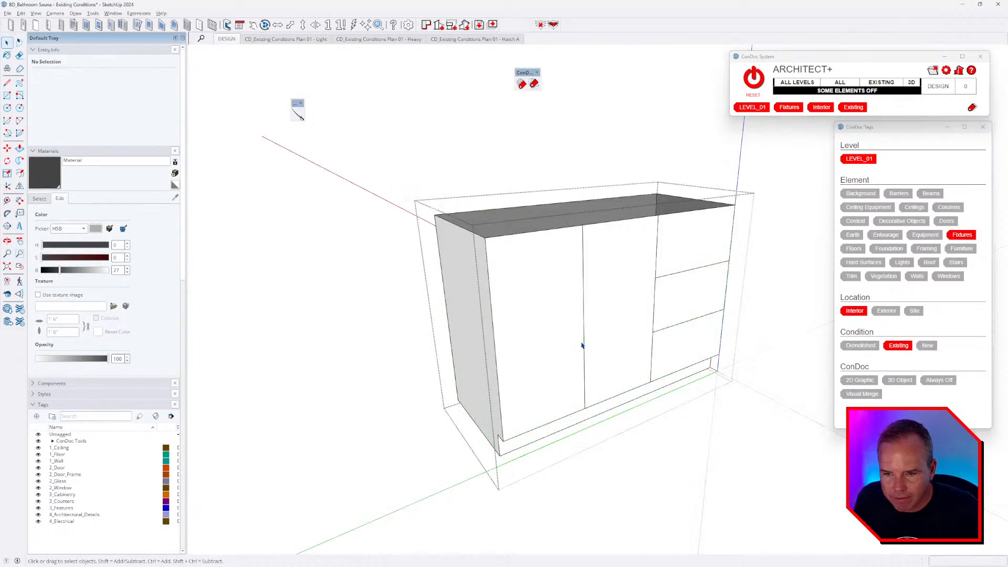
pyautogui.hotkey('ctrl', 'a')
pyautogui.moveTo(617, 376)
pyautogui.mouseDown(button='middle')
pyautogui.moveTo(632, 395)
pyautogui.moveTo(634, 377)
pyautogui.mouseUp(button='middle')
pyautogui.scroll(4, 514, 439)
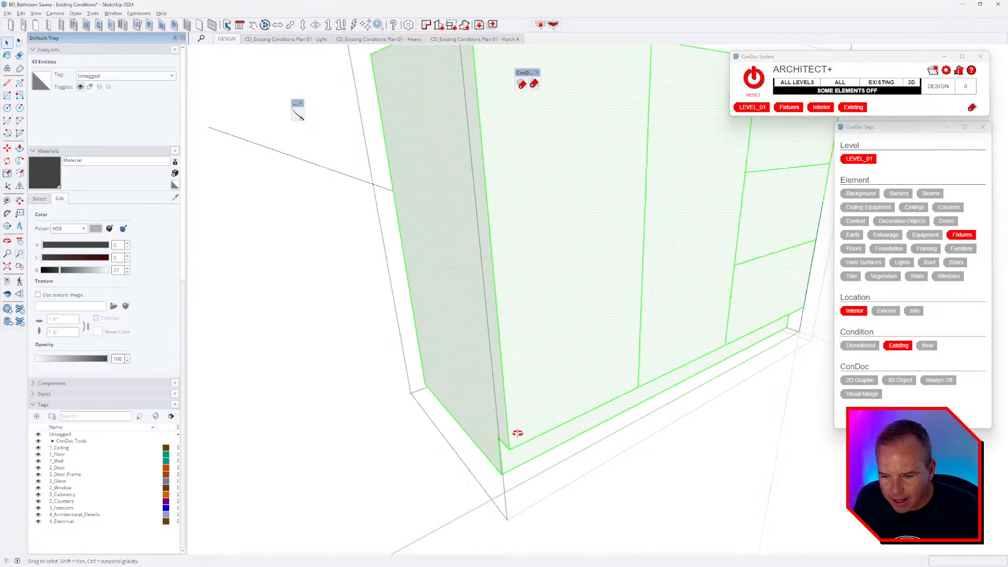
pyautogui.moveTo(517, 434); pyautogui.dragTo(530, 404, button='middle')
pyautogui.press('t')
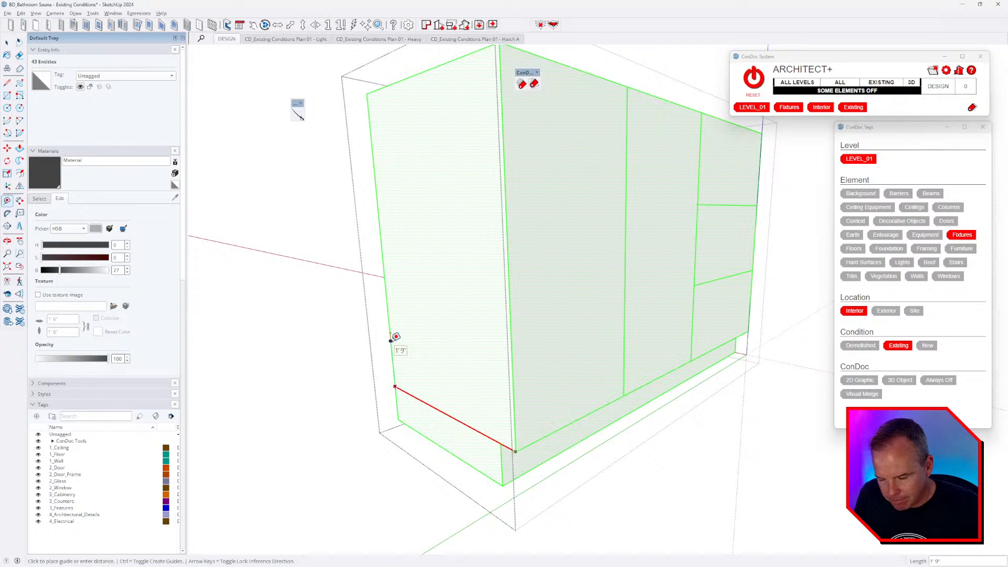
pyautogui.press('Escape')
pyautogui.moveTo(524, 331); pyautogui.dragTo(499, 362, button='middle')
pyautogui.scroll(-2, 499, 362)
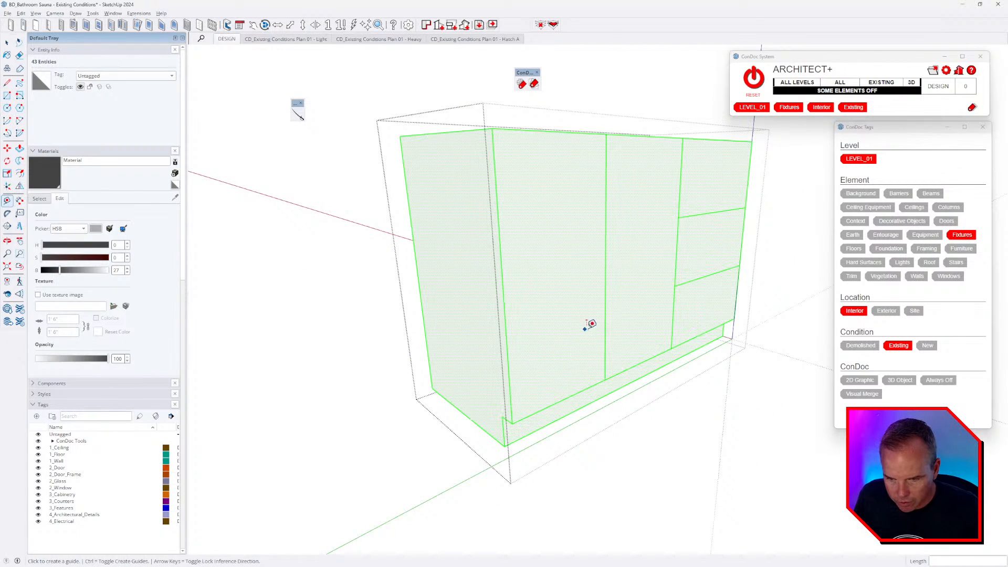
pyautogui.moveTo(584, 329); pyautogui.dragTo(583, 320, button='middle')
# - Make the middle door panel a component, then remove it to reveal the interior
pyautogui.press('space')
pyautogui.doubleClick(578, 312)
pyautogui.rightClick(558, 293)
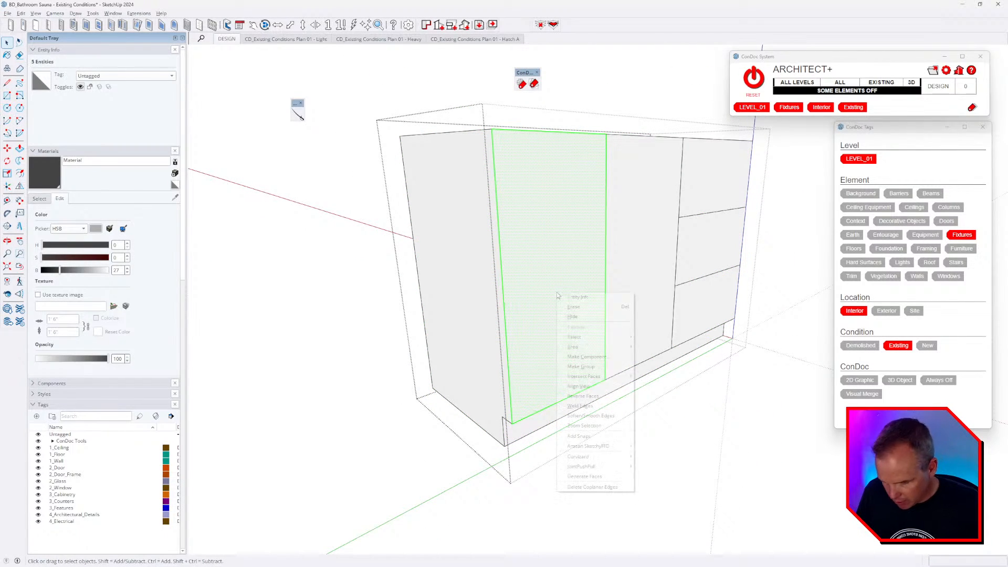
pyautogui.click(599, 360)
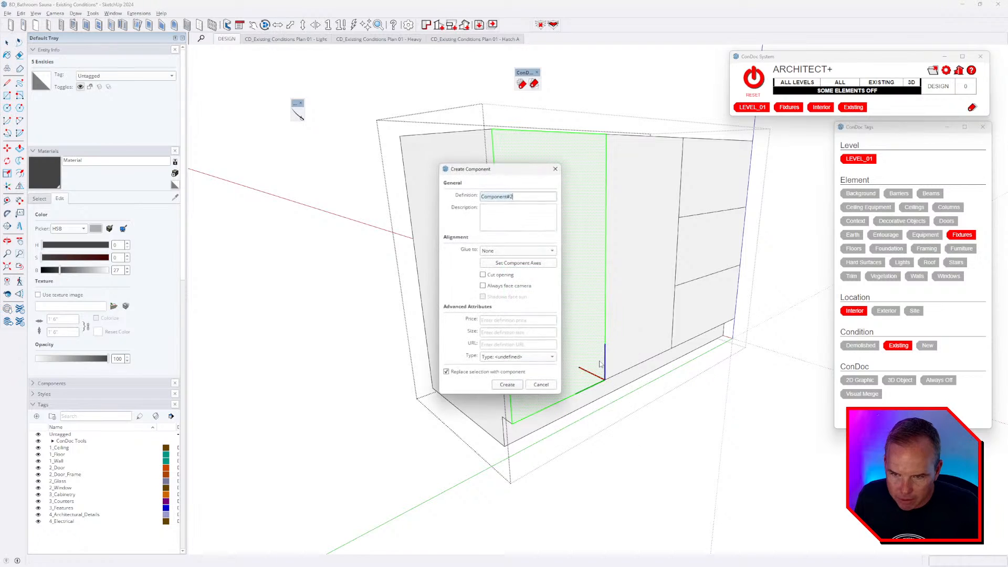
pyautogui.click(507, 385)
pyautogui.moveTo(641, 332); pyautogui.dragTo(622, 279, button='middle')
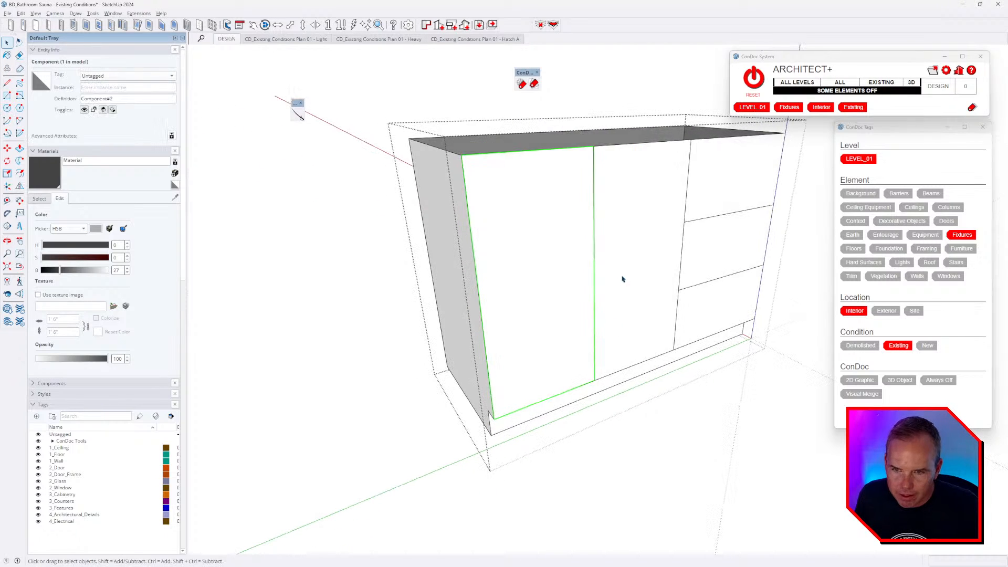
pyautogui.press('Delete')
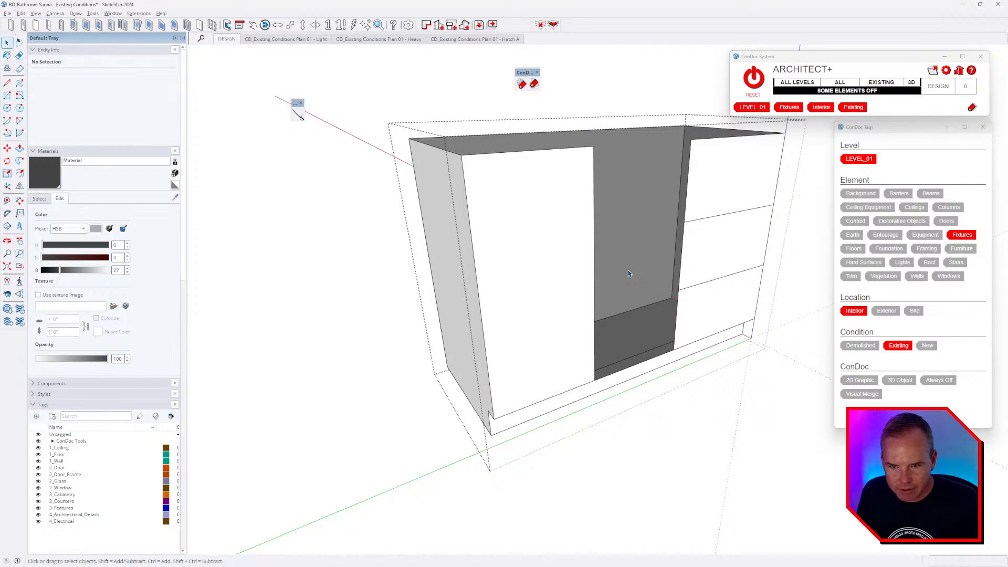
# - Make the upper drawer front a component and delete the lower drawer panels
pyautogui.rightClick(728, 190)
pyautogui.click(748, 252)
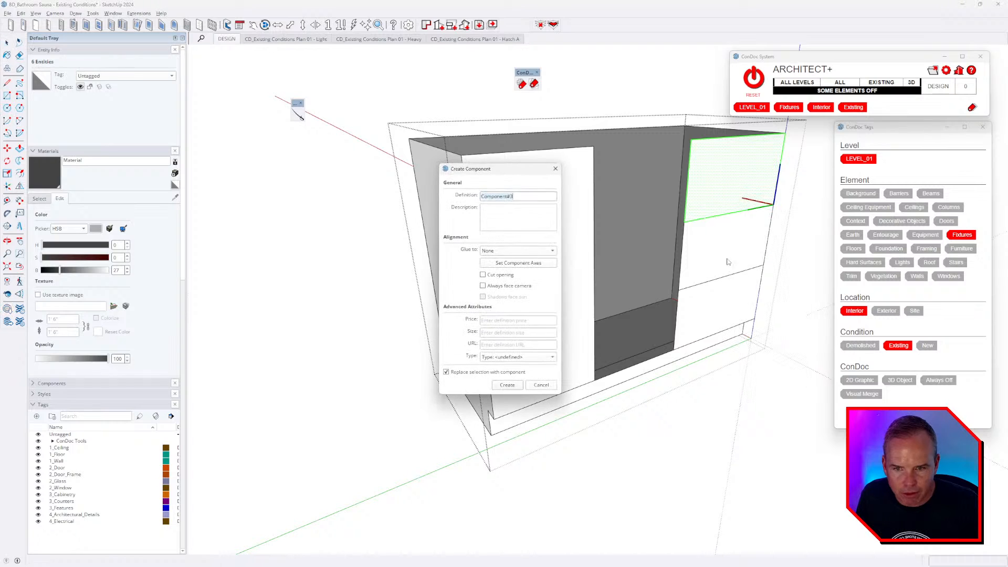
pyautogui.click(507, 384)
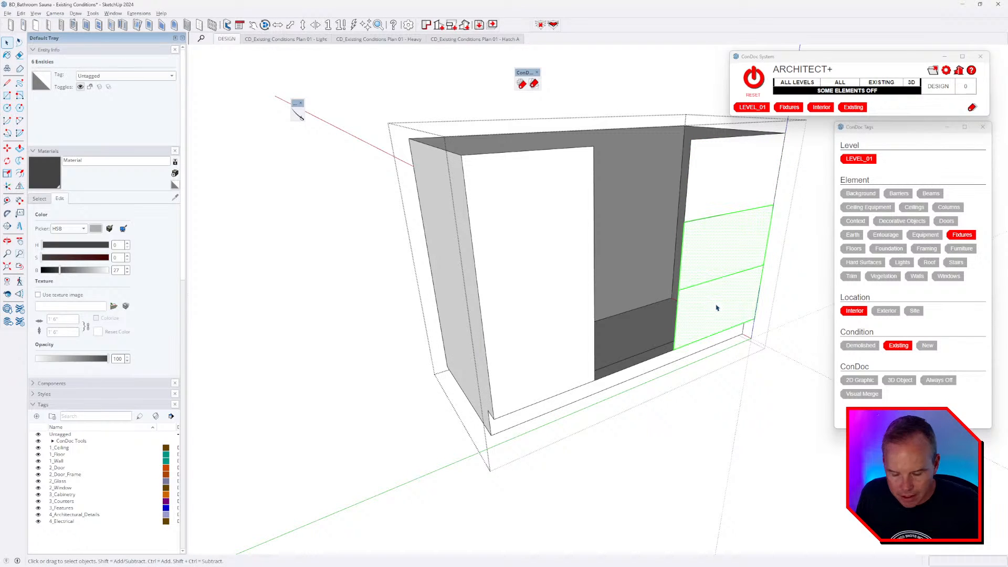
pyautogui.press('Delete')
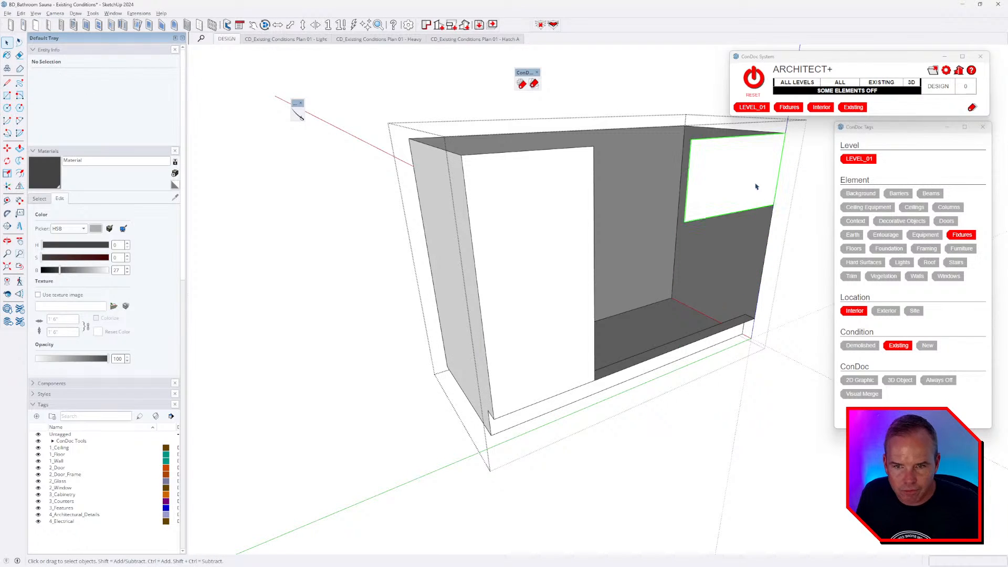
# - Copy the drawer front downward into three evenly spaced drawer panels and scale them
pyautogui.click(736, 210)
pyautogui.press('m')
pyautogui.click(692, 139)
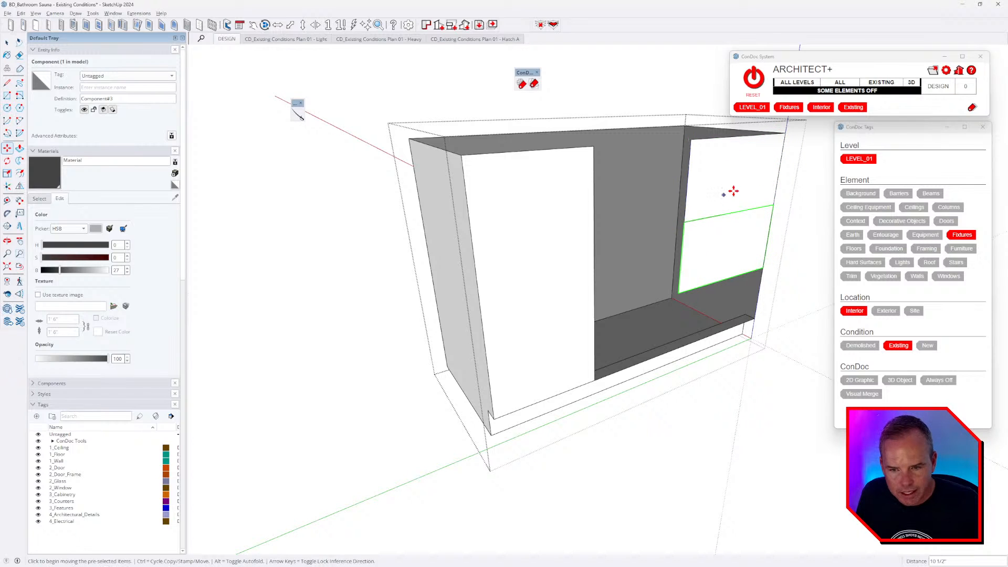
pyautogui.press('Return')
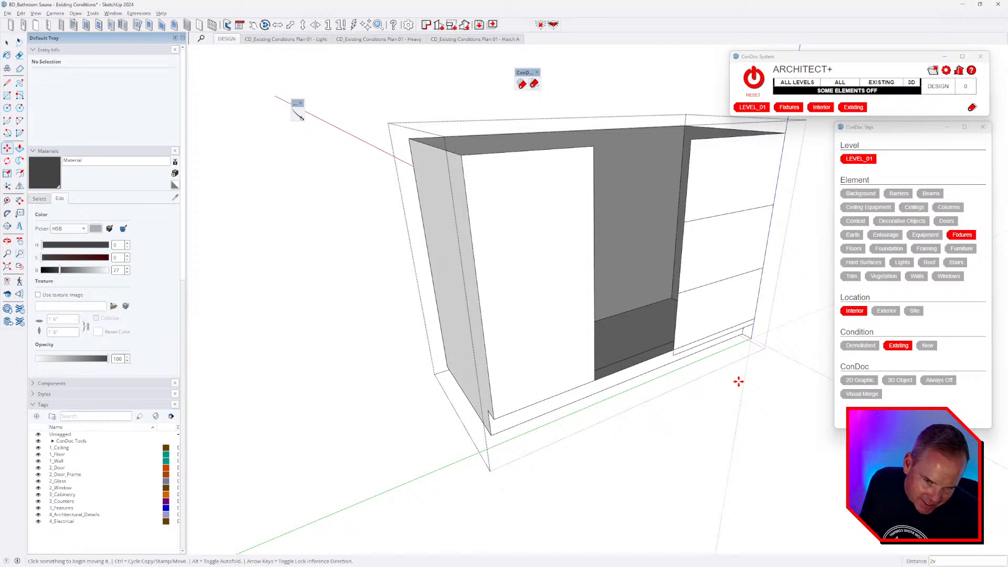
pyautogui.press('space')
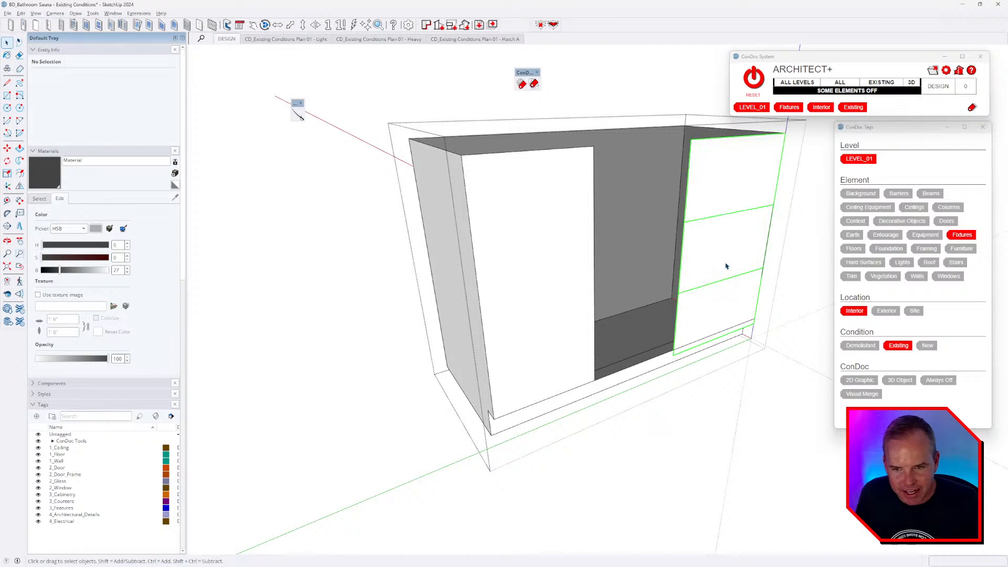
pyautogui.hotkey('ctrl', 'a')
pyautogui.press('s')
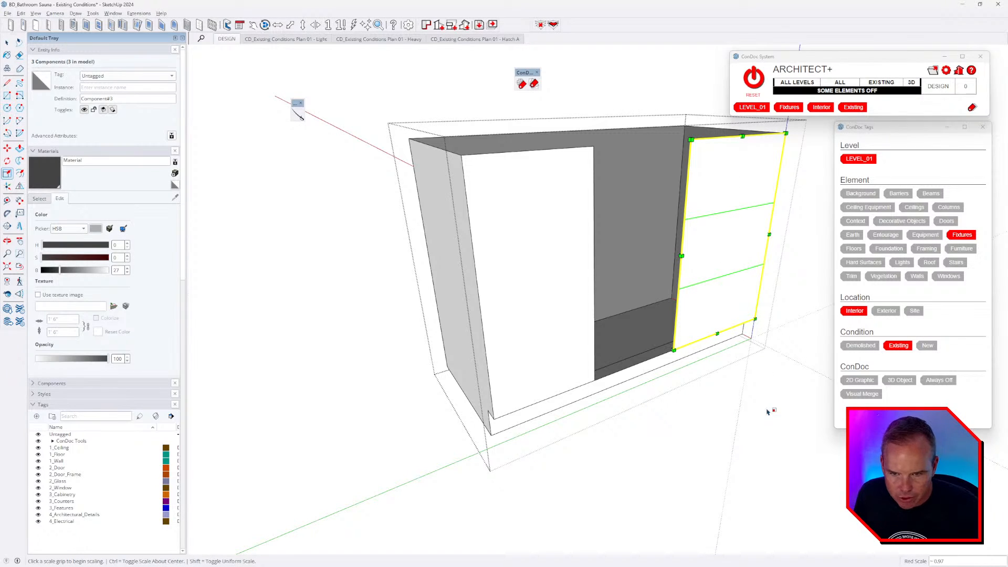
# - Mirror a copy of the left door to the right, close the cabinet group, and select both door knobs
pyautogui.click(506, 307)
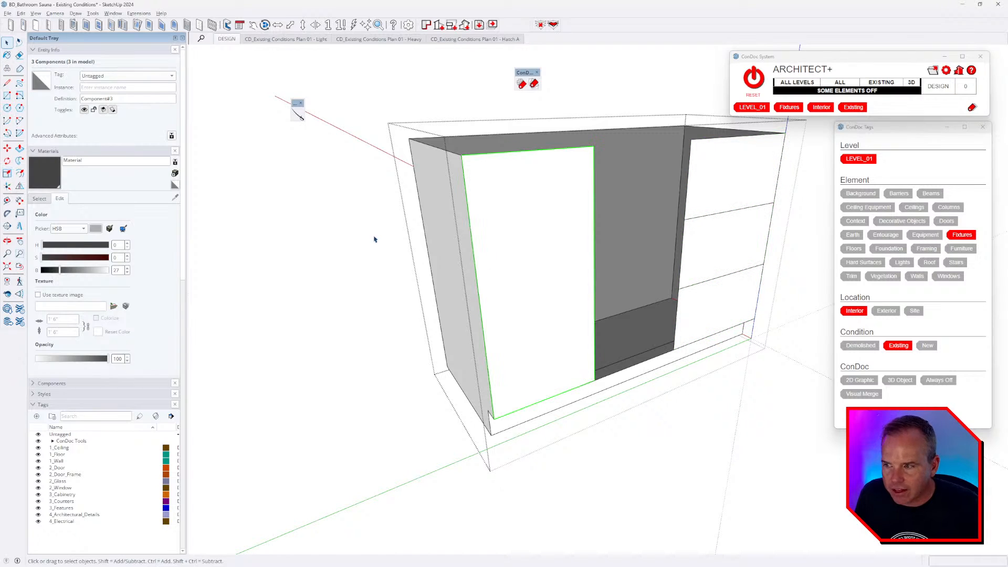
pyautogui.click(19, 185)
pyautogui.press('ctrl')
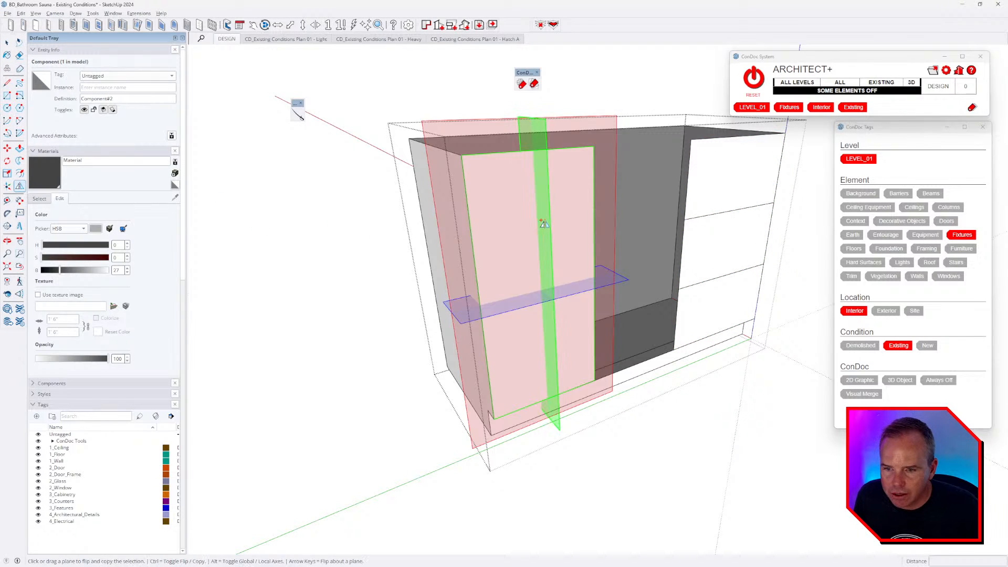
pyautogui.moveTo(542, 223); pyautogui.dragTo(594, 228)
pyautogui.press('space')
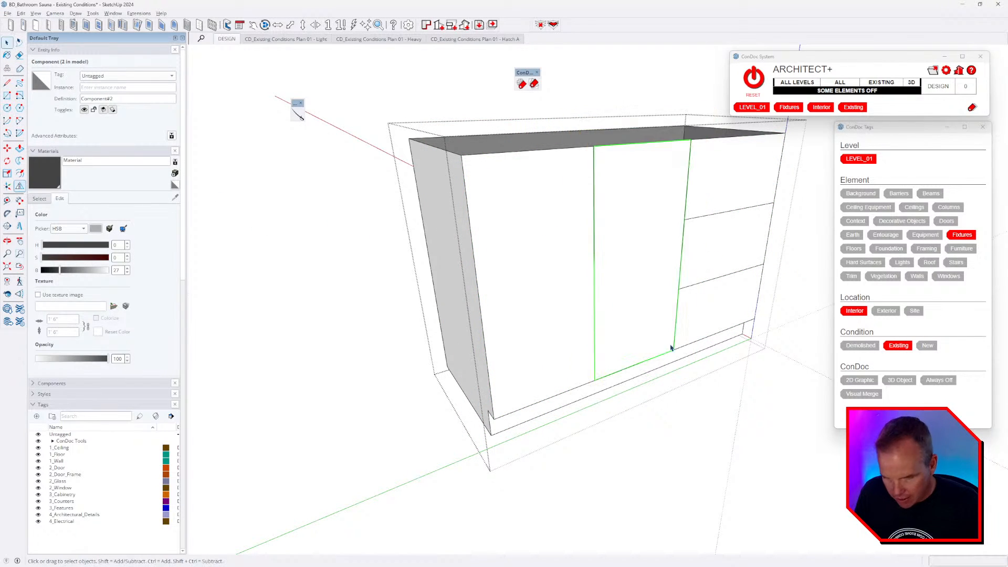
pyautogui.press('Escape')
pyautogui.click(583, 179)
pyautogui.click(614, 175)
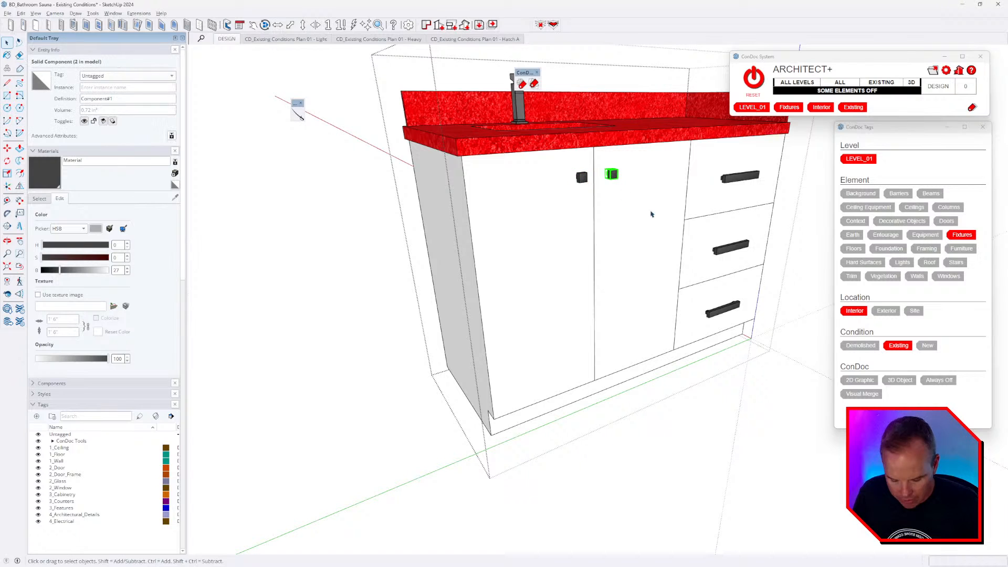
# - Delete the extra right knob and the lower two drawer handles, and paste the knob in place inside the left door
pyautogui.press('Delete')
pyautogui.click(740, 246)
pyautogui.press('Delete')
pyautogui.click(727, 309)
pyautogui.press('Delete')
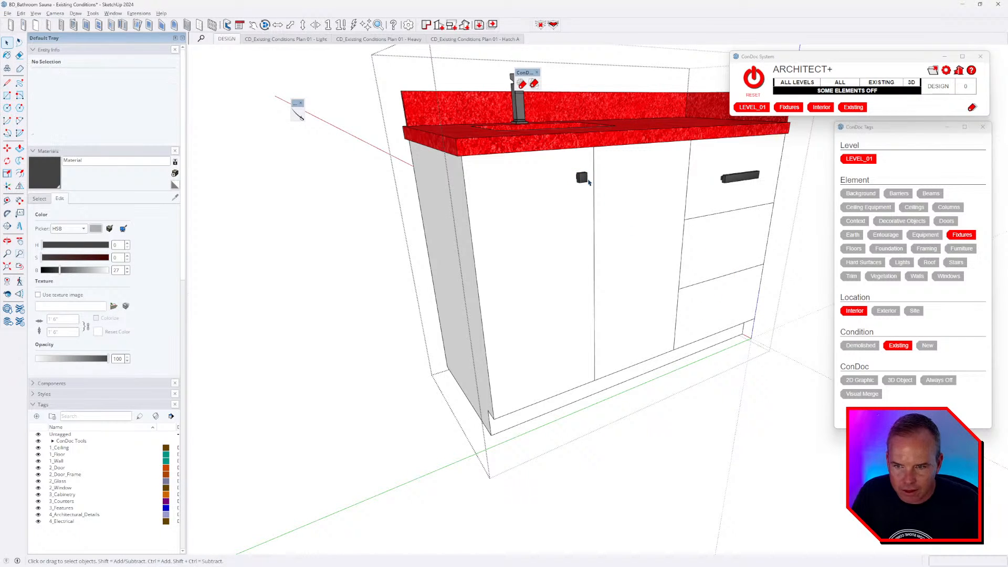
pyautogui.press('Delete')
pyautogui.doubleClick(567, 228)
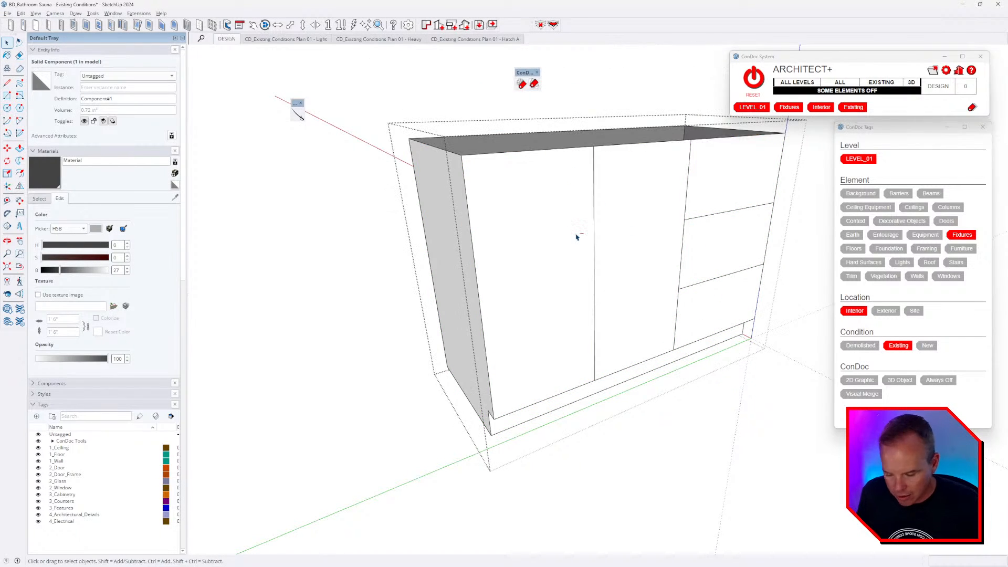
pyautogui.doubleClick(576, 238)
pyautogui.hotkey('ctrl', 'shift', 'v')
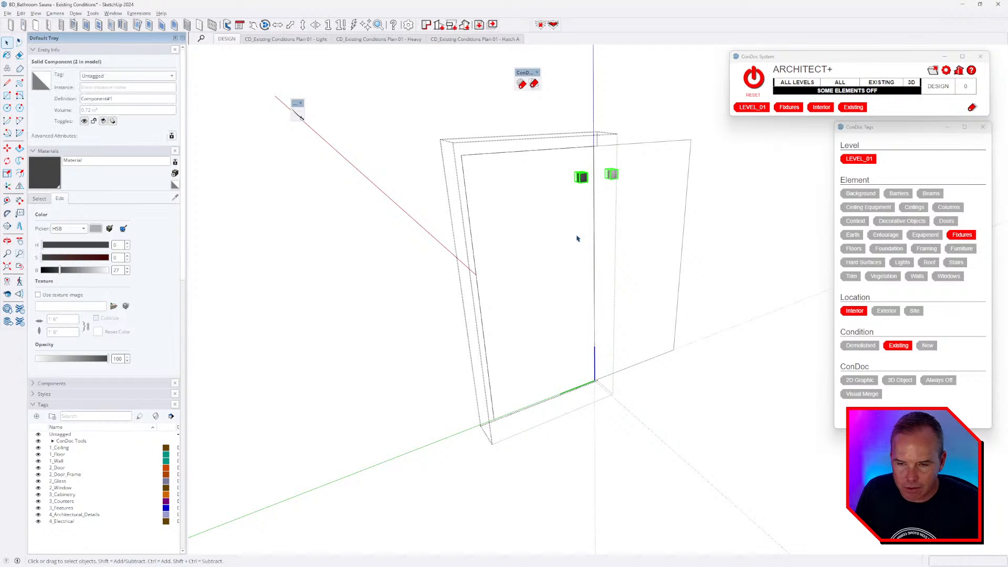
pyautogui.press('Escape')
pyautogui.press('Escape')
# - Cut the top drawer handle and paste it in place inside the drawer component
pyautogui.click(727, 177)
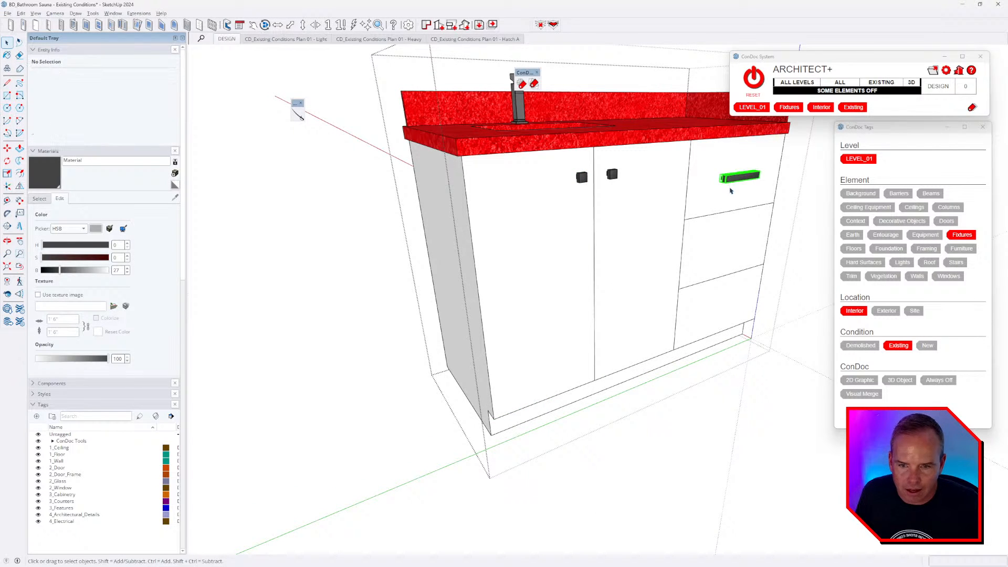
pyautogui.hotkey('ctrl', 'x')
pyautogui.doubleClick(731, 208)
pyautogui.doubleClick(732, 208)
pyautogui.hotkey('ctrl', 'shift', 'v')
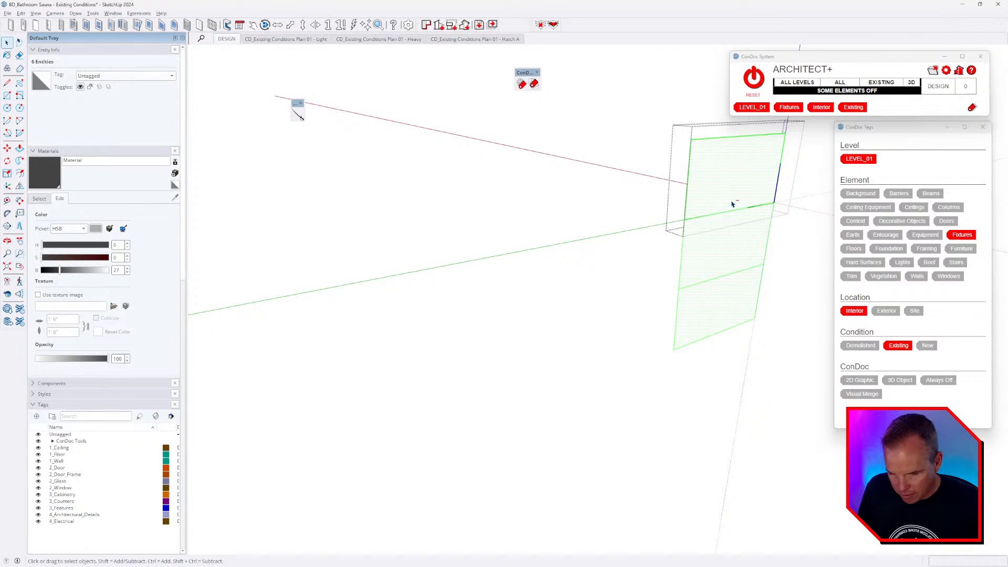
pyautogui.press('Escape')
pyautogui.press('Escape')
# - Push/Pull the door's front face to a 3/4" thickness
pyautogui.scroll(4, 664, 260)
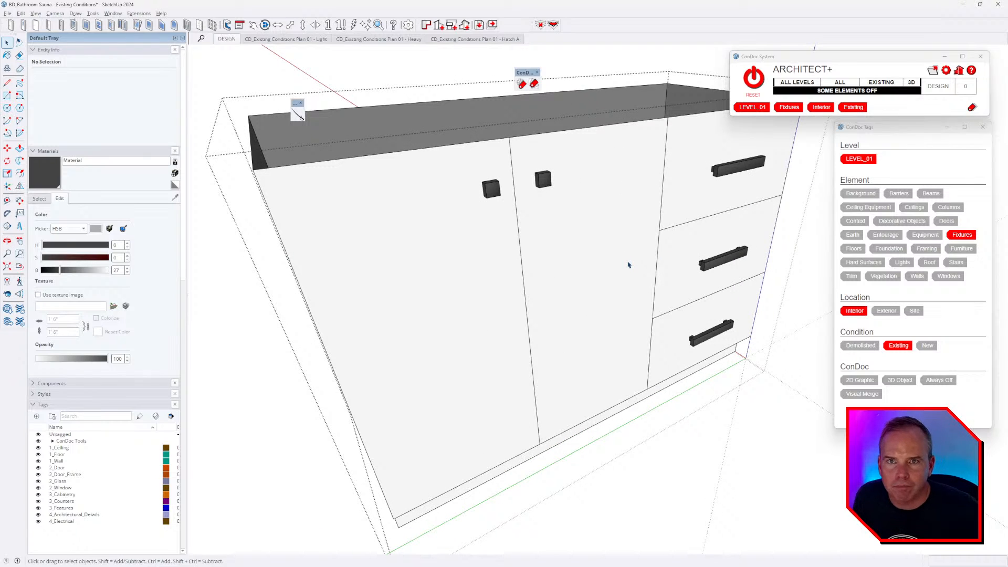
pyautogui.scroll(-3, 627, 231)
pyautogui.moveTo(572, 268); pyautogui.dragTo(507, 288, button='middle')
pyautogui.doubleClick(506, 288)
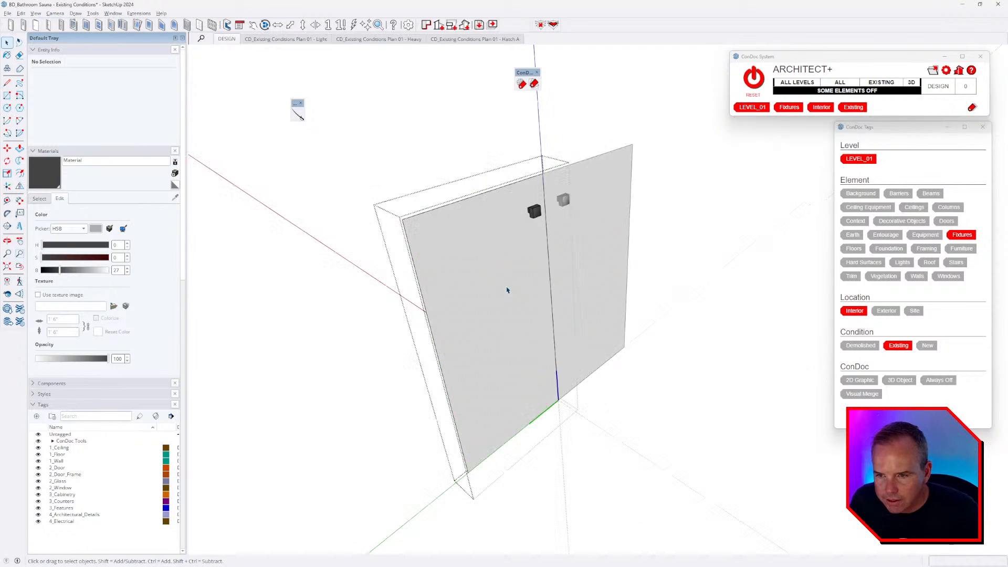
pyautogui.doubleClick(507, 288)
pyautogui.scroll(2, 529, 301)
pyautogui.scroll(-3, 528, 296)
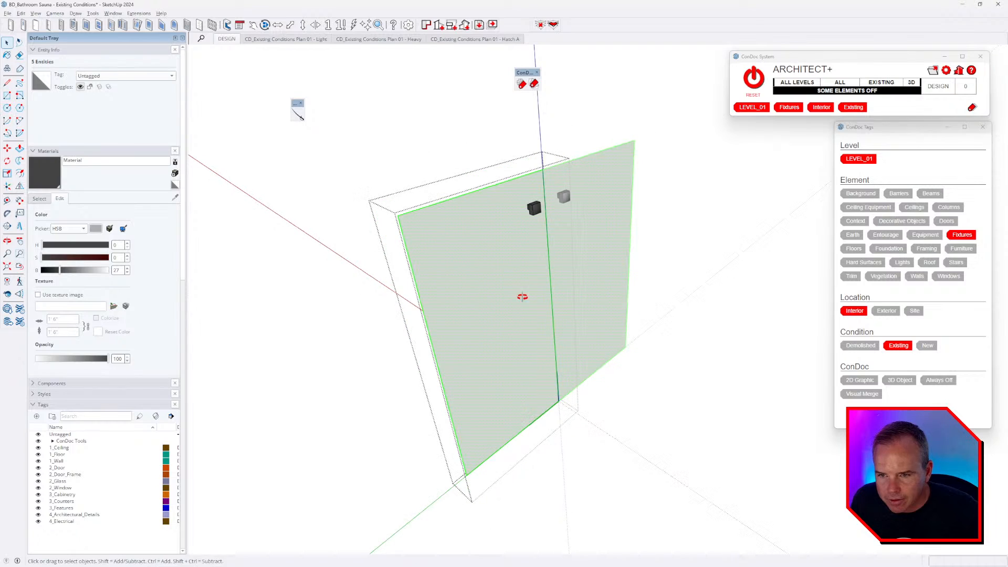
pyautogui.moveTo(521, 294); pyautogui.dragTo(386, 287, button='middle')
pyautogui.scroll(3, 513, 319)
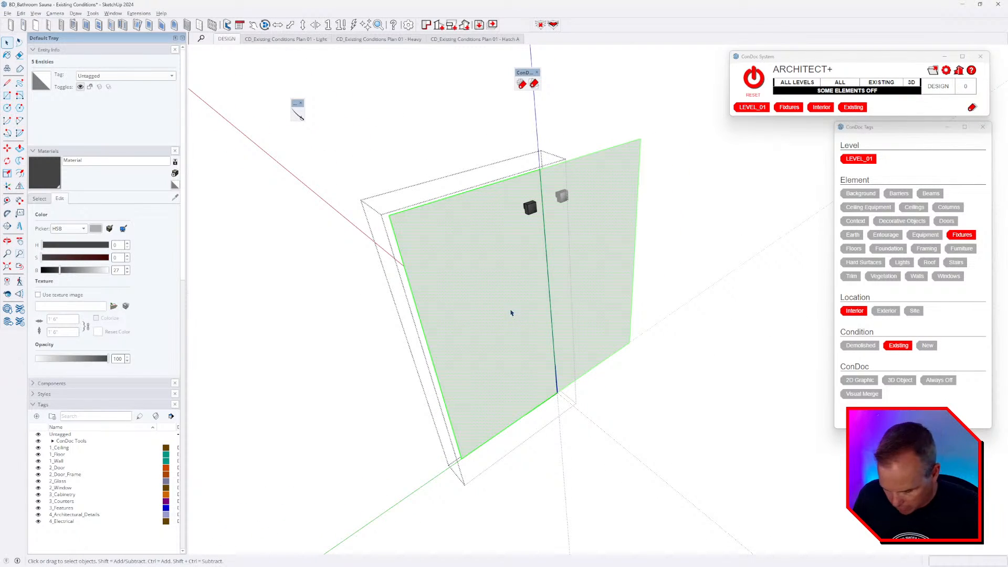
pyautogui.press('p')
pyautogui.click(506, 314)
pyautogui.click(512, 316)
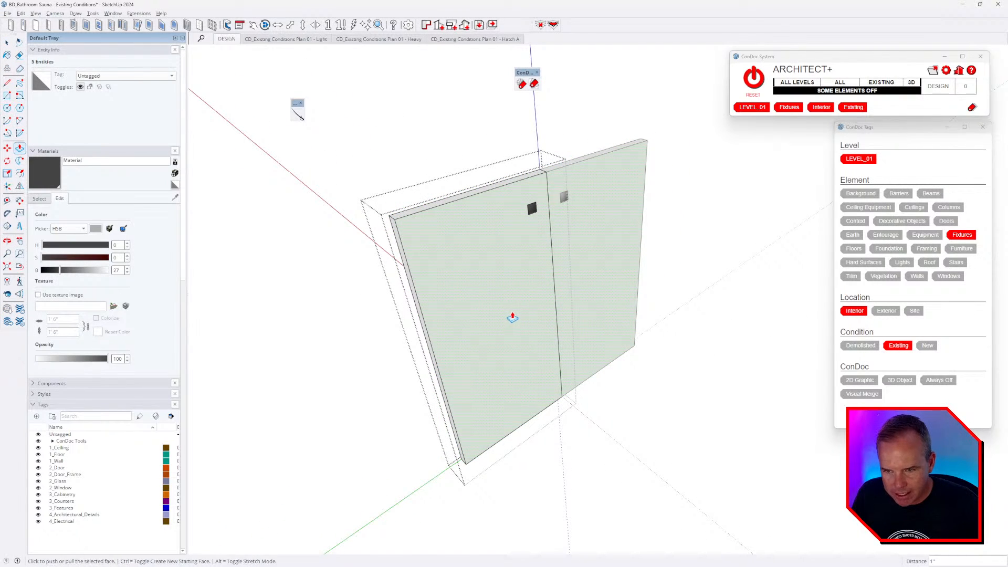
pyautogui.press('Return')
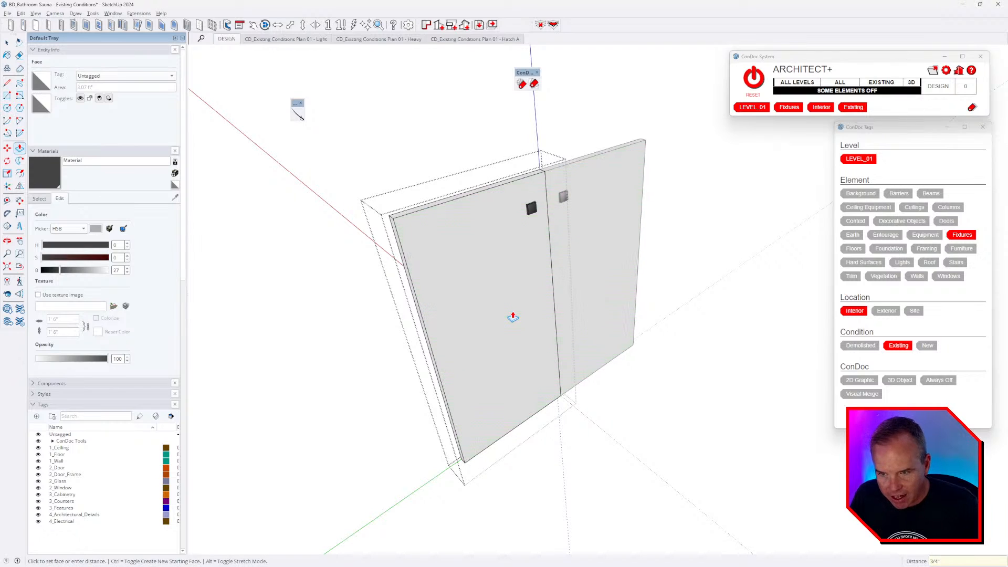
# - Try moving the door knobs about 3 1/4 inches, then undo the move
pyautogui.press('space')
pyautogui.click(531, 209)
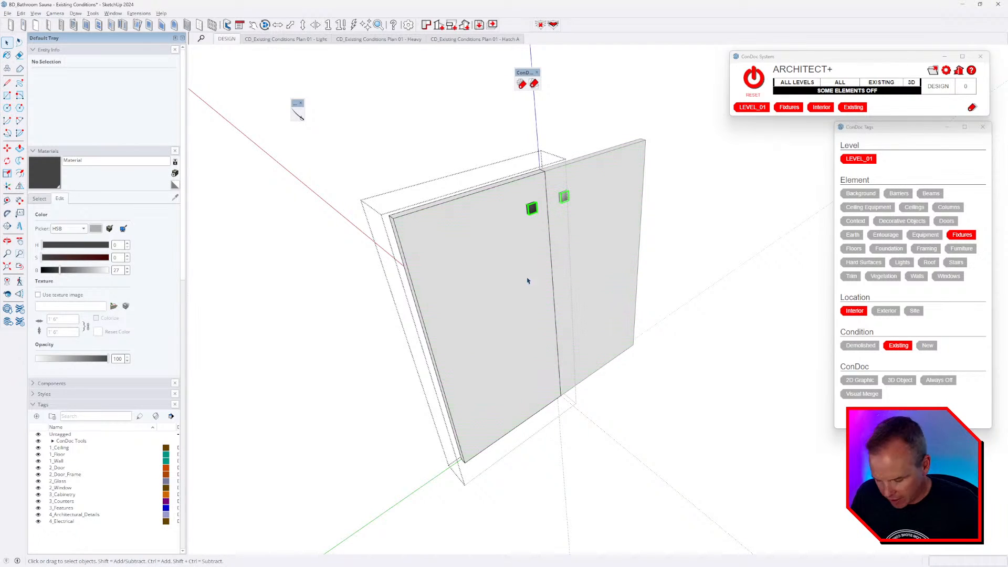
pyautogui.press('m')
pyautogui.click(533, 282)
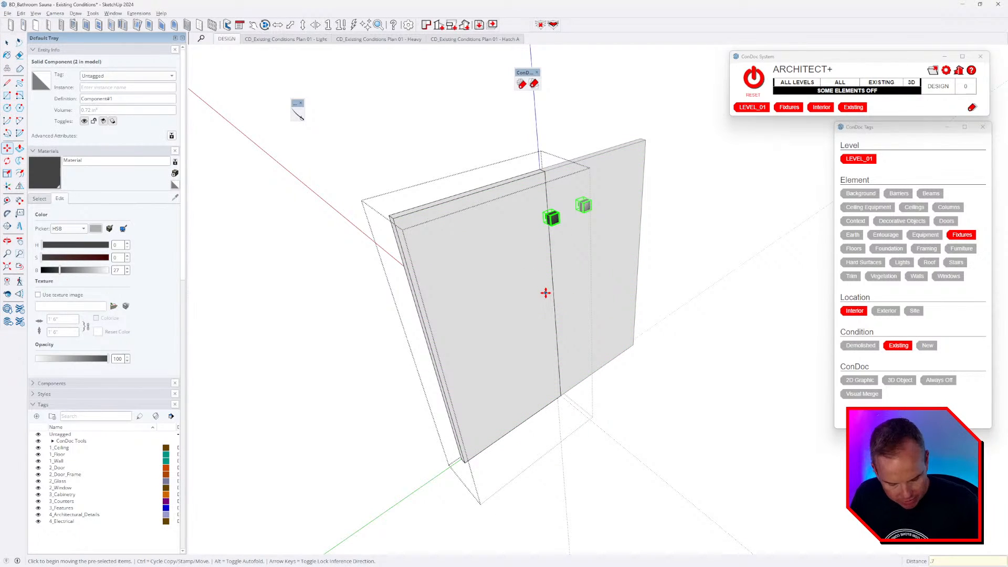
pyautogui.hotkey('ctrl', 'z')
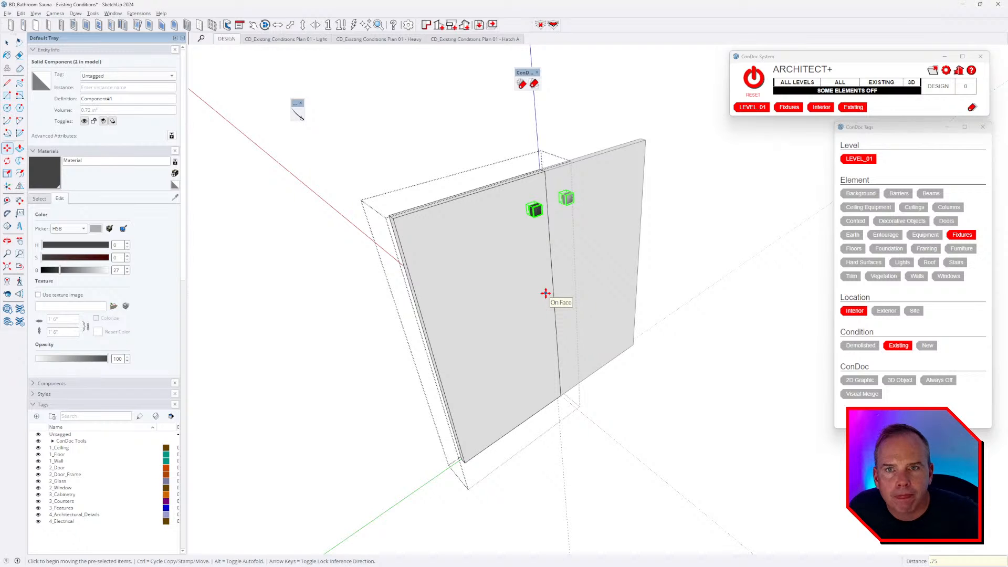
pyautogui.moveTo(600, 236); pyautogui.dragTo(537, 261, button='middle')
# - Leave the door editing and orbit around the whole vanity with its red countertop and sink
pyautogui.press('space')
pyautogui.press('Escape')
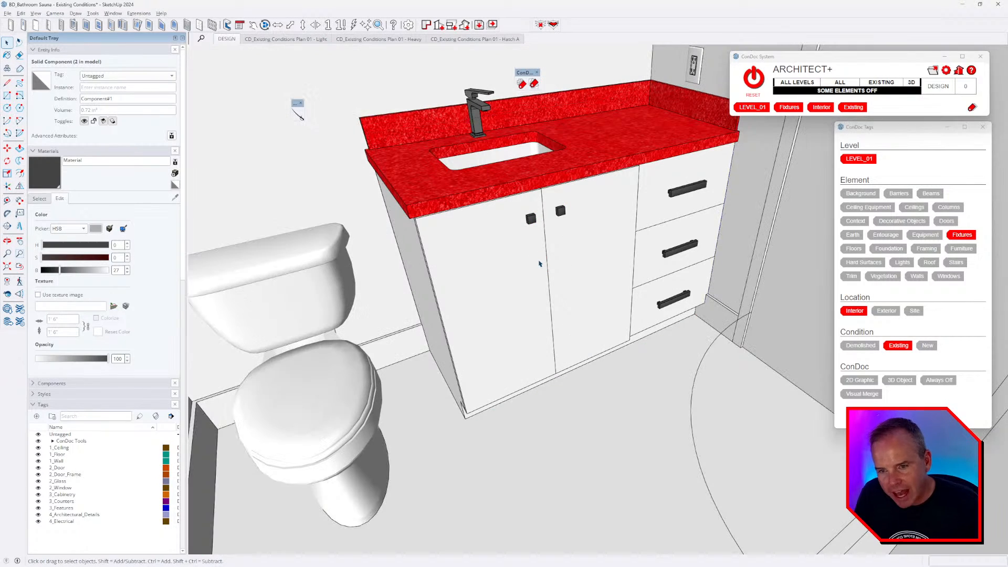
pyautogui.moveTo(560, 235); pyautogui.dragTo(589, 230, button='middle')
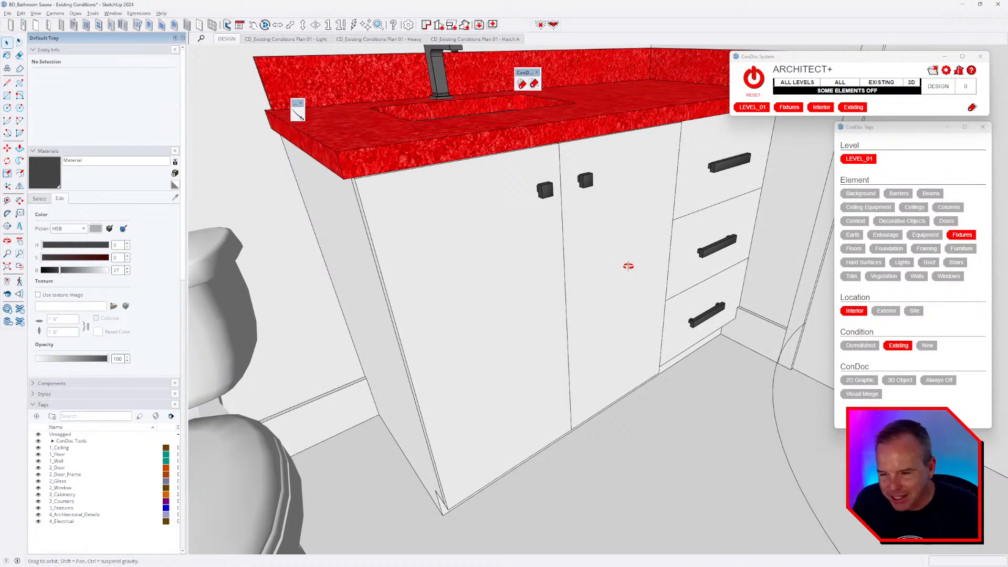
pyautogui.moveTo(630, 265); pyautogui.dragTo(623, 318, button='middle')
pyautogui.scroll(-2, 557, 279)
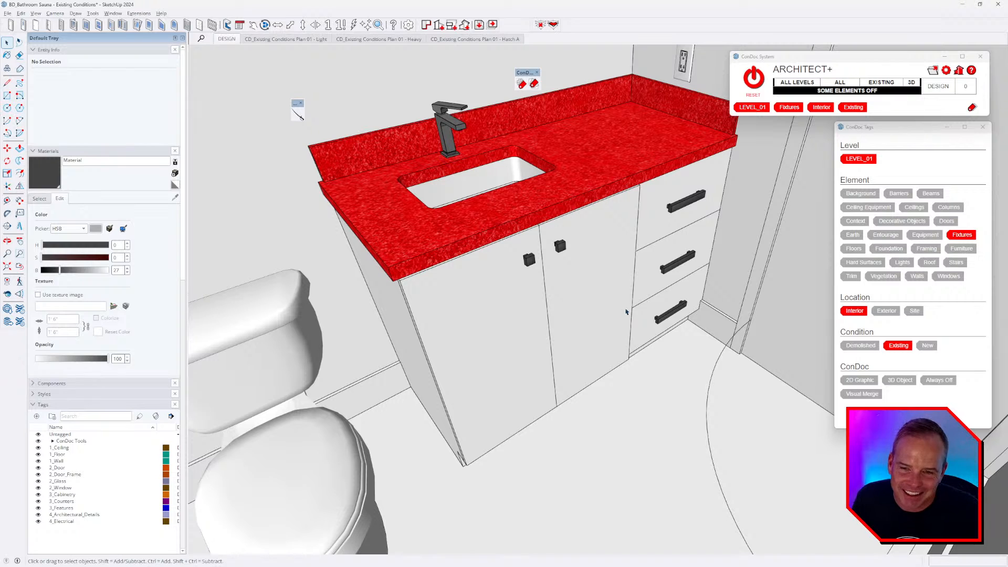
pyautogui.scroll(1, 675, 251)
# - Orbit lower to inspect the three drawers and their bar handles
pyautogui.moveTo(677, 252); pyautogui.dragTo(672, 247, button='middle')
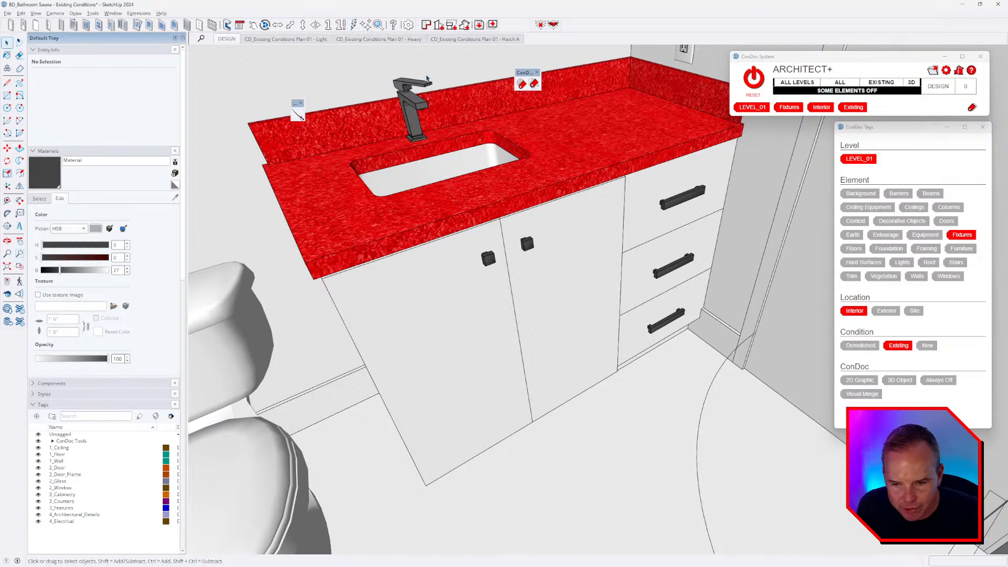
pyautogui.moveTo(705, 308); pyautogui.dragTo(707, 286, button='middle')
pyautogui.scroll(4, 724, 333)
pyautogui.moveTo(724, 332); pyautogui.dragTo(644, 312, button='middle')
pyautogui.scroll(-6, 644, 312)
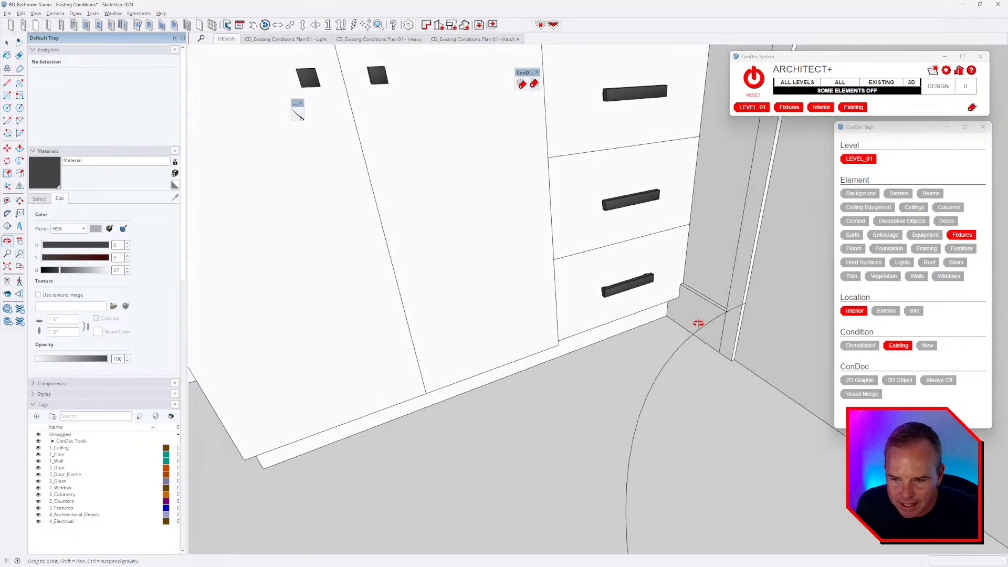
# - Inside the vanity's door group, draw a rectangle across the door panel face
pyautogui.doubleClick(529, 243)
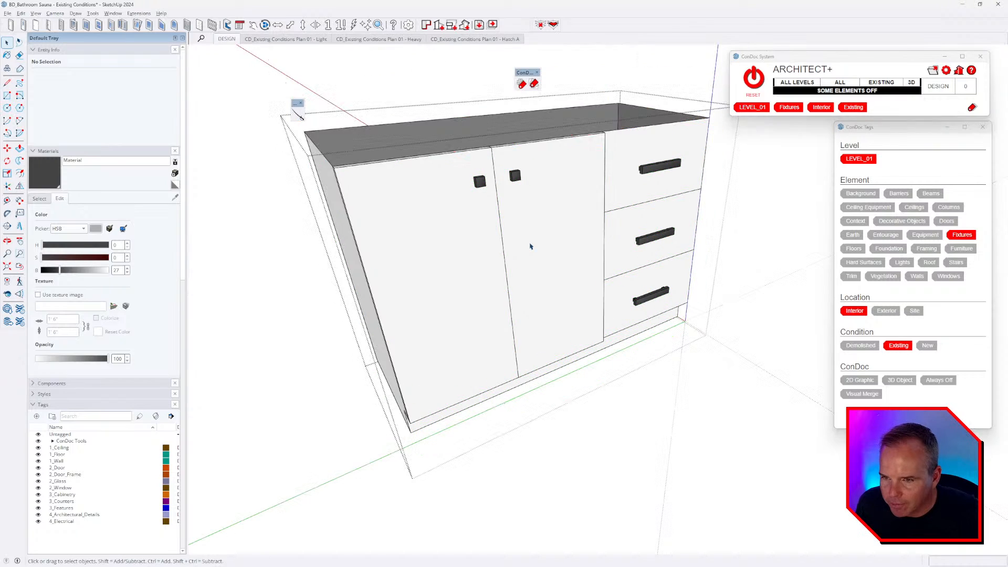
pyautogui.doubleClick(517, 269)
pyautogui.tripleClick(519, 263)
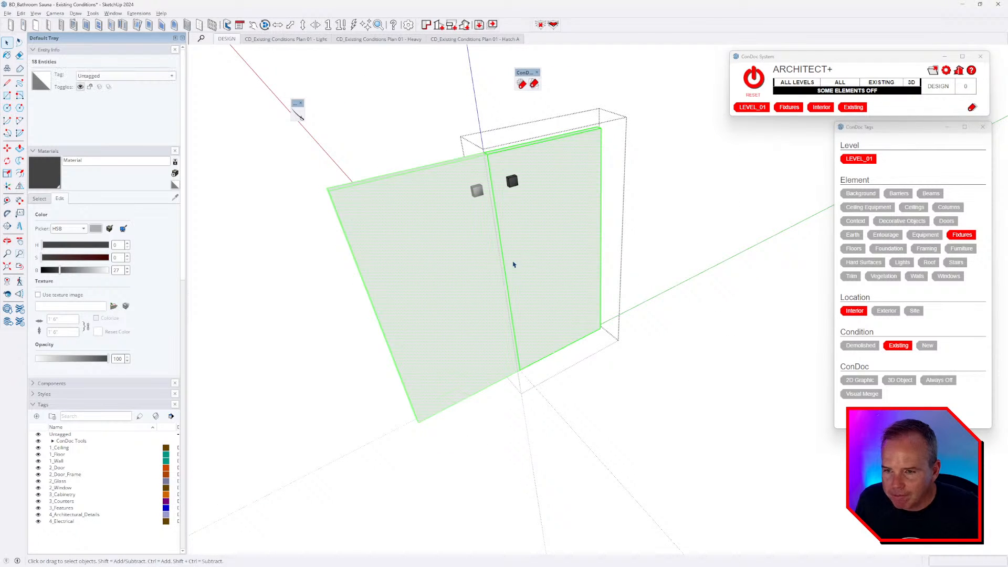
pyautogui.moveTo(508, 268); pyautogui.dragTo(594, 273, button='middle')
pyautogui.press('r')
pyautogui.click(527, 139)
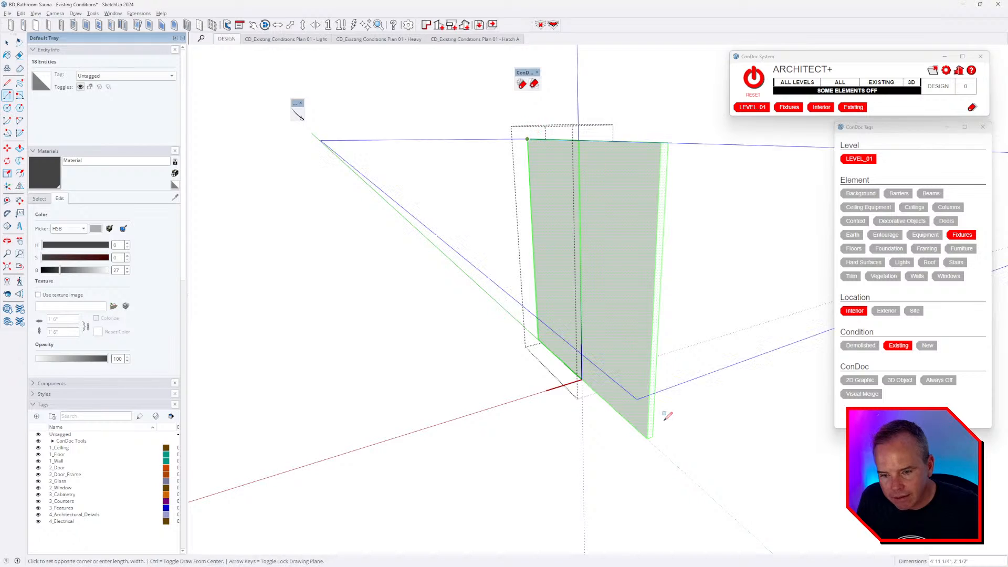
pyautogui.click(649, 433)
pyautogui.moveTo(653, 279); pyautogui.dragTo(546, 225, button='middle')
# - Window-select the edges where the doors meet and move them .125 to narrow the gap
pyautogui.press('space')
pyautogui.doubleClick(495, 156)
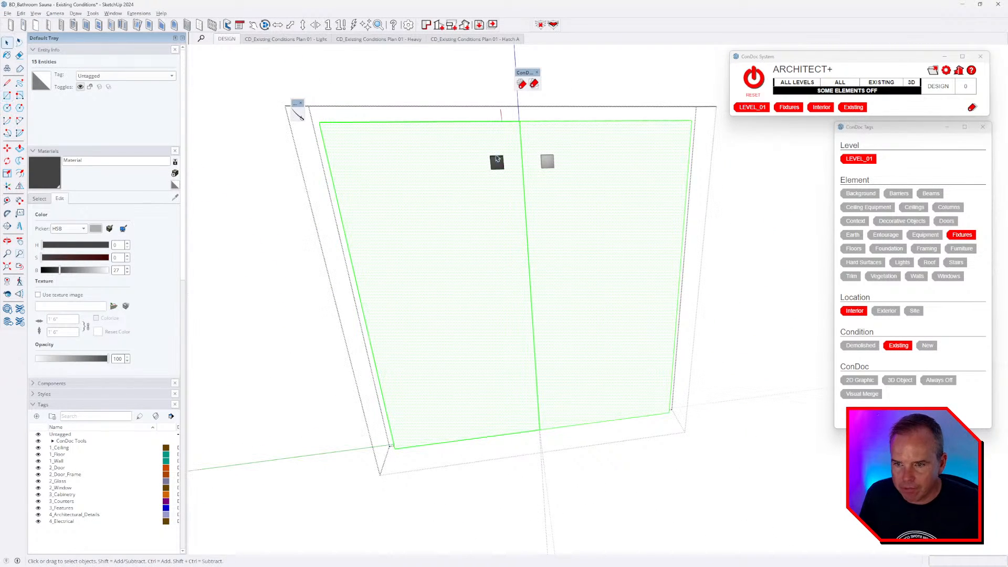
pyautogui.moveTo(479, 107); pyautogui.dragTo(574, 515)
pyautogui.press('m')
pyautogui.click(592, 326)
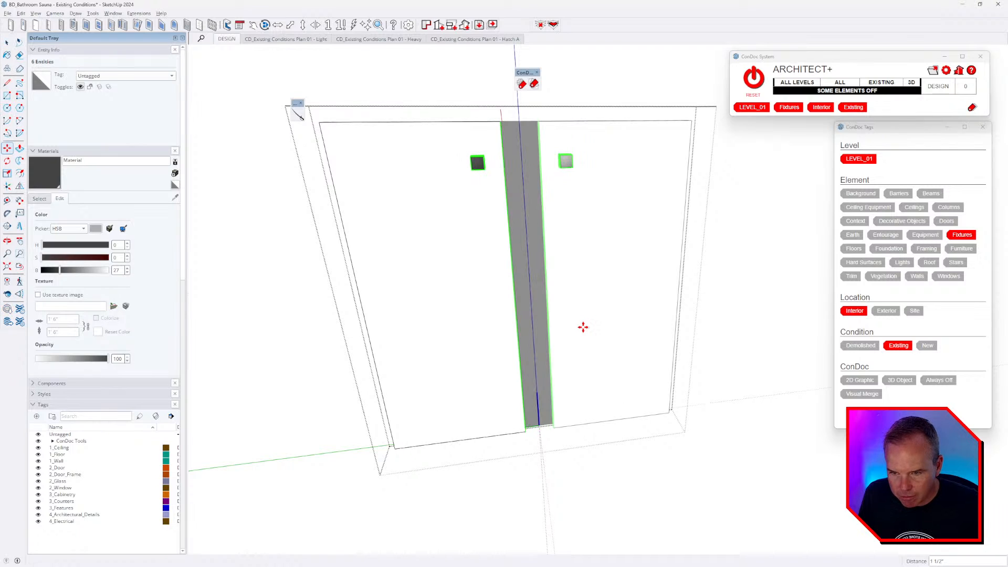
pyautogui.click(583, 326)
pyautogui.write('.125')
pyautogui.press('Return')
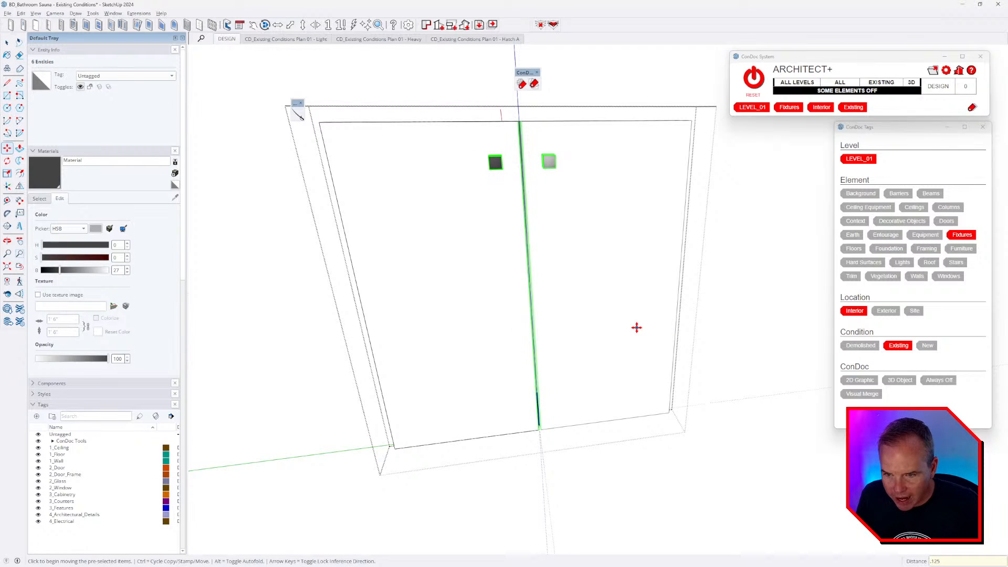
# - Open the cabinet group with the rest of the model hidden, and undo an accidental deletion of a knob and door
pyautogui.press('space')
pyautogui.press('Escape')
pyautogui.press('Escape')
pyautogui.moveTo(495, 281); pyautogui.dragTo(653, 296, button='middle')
pyautogui.scroll(-6, 652, 296)
pyautogui.doubleClick(447, 238)
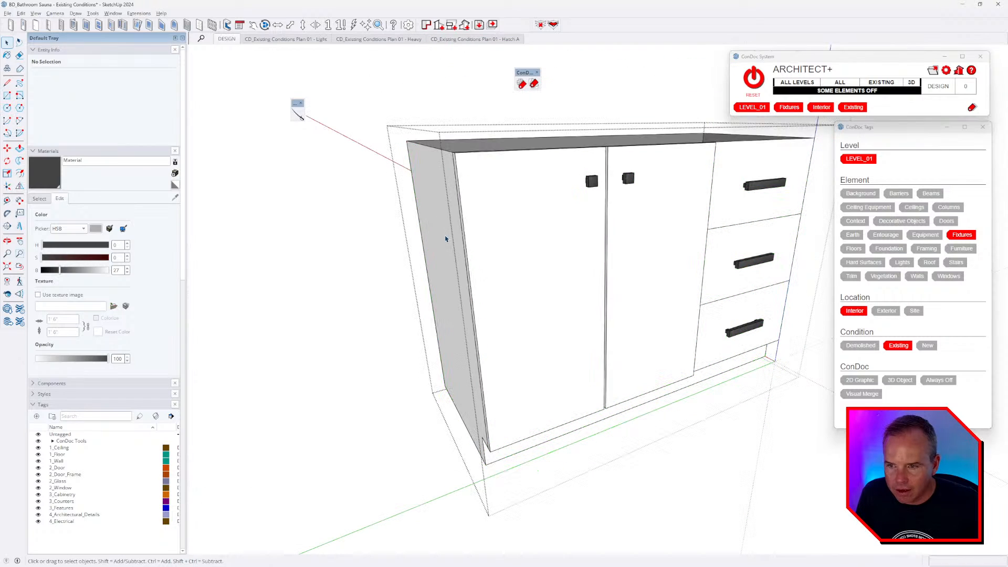
pyautogui.press('i')
pyautogui.press('i')
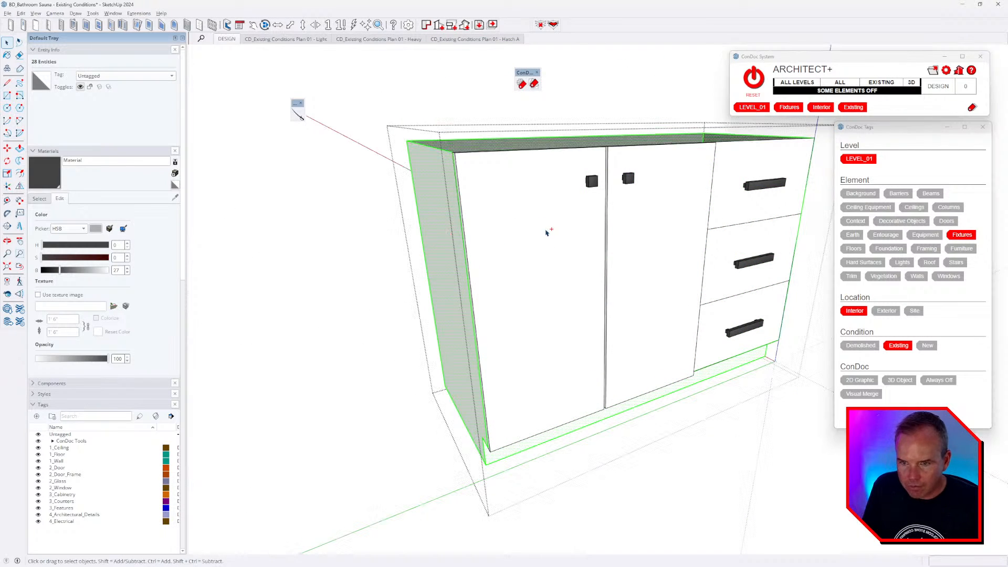
pyautogui.tripleClick(547, 231)
pyautogui.click(628, 179)
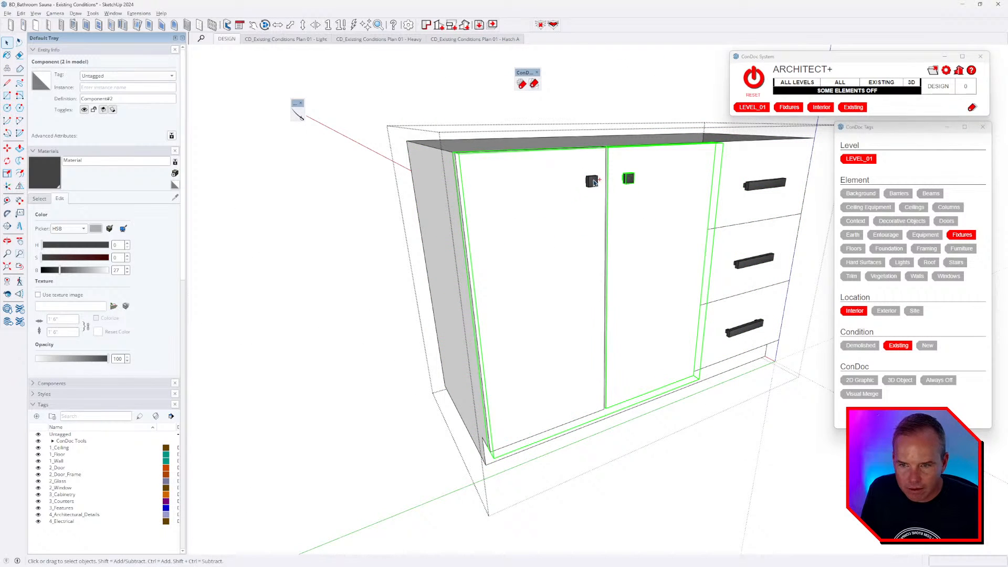
pyautogui.keyDown('ctrl'); pyautogui.click(594, 182); pyautogui.keyUp('ctrl')
pyautogui.press('Delete')
pyautogui.hotkey('ctrl', 'z')
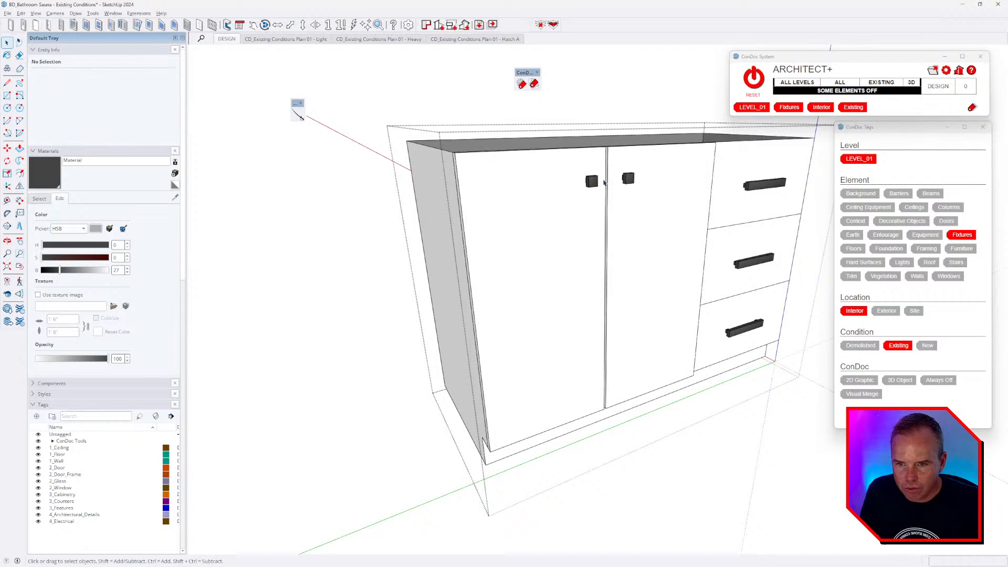
# - Open the left door group and inspect the edge at its top corner
pyautogui.click(603, 182)
pyautogui.scroll(3, 609, 179)
pyautogui.moveTo(609, 179); pyautogui.dragTo(581, 262, button='middle')
pyautogui.doubleClick(619, 149)
pyautogui.moveTo(619, 149); pyautogui.dragTo(615, 186, button='middle')
pyautogui.scroll(4, 614, 138)
pyautogui.click(617, 140)
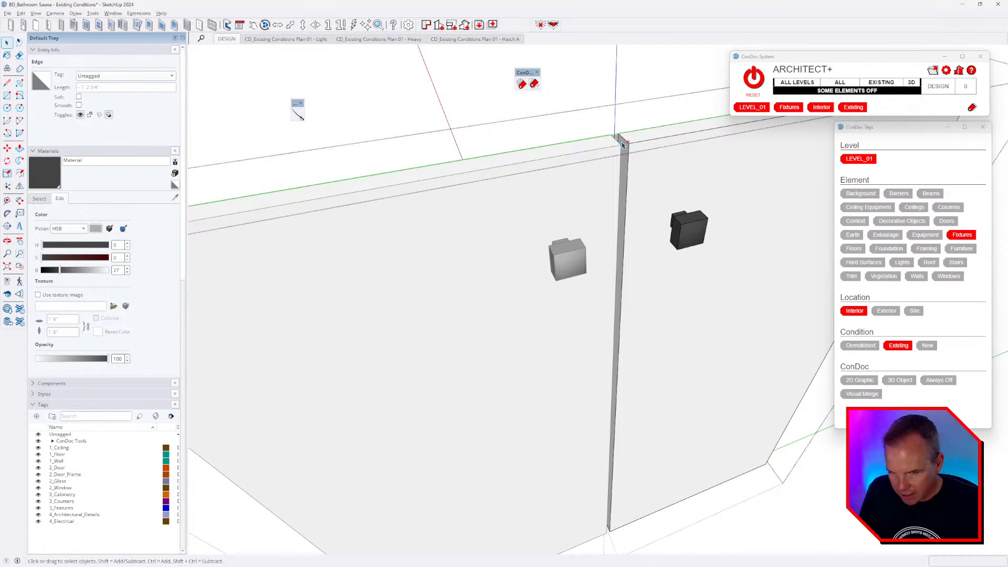
pyautogui.press('Escape')
pyautogui.scroll(-4, 630, 163)
pyautogui.doubleClick(630, 169)
pyautogui.scroll(4, 623, 148)
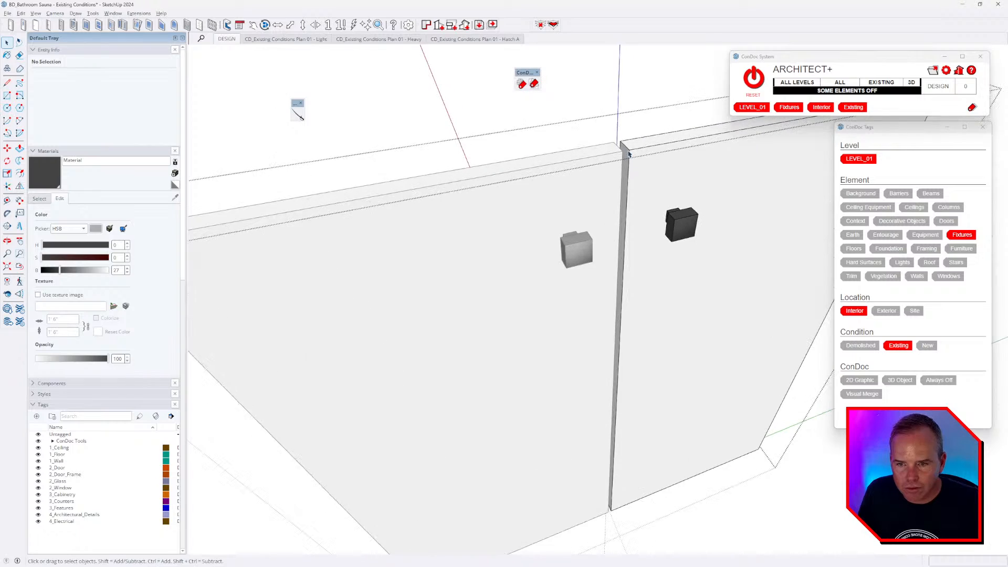
pyautogui.scroll(2, 619, 145)
# - Delete the left door's narrow edge face and redraw it as a new rectangle face
pyautogui.tripleClick(618, 145)
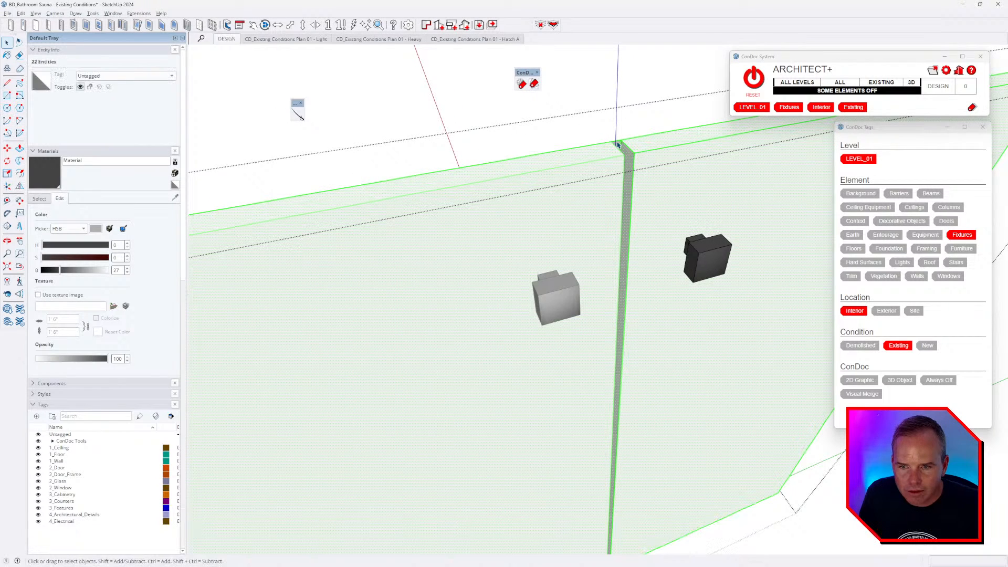
pyautogui.doubleClick(618, 147)
pyautogui.moveTo(618, 147); pyautogui.dragTo(613, 285, button='middle')
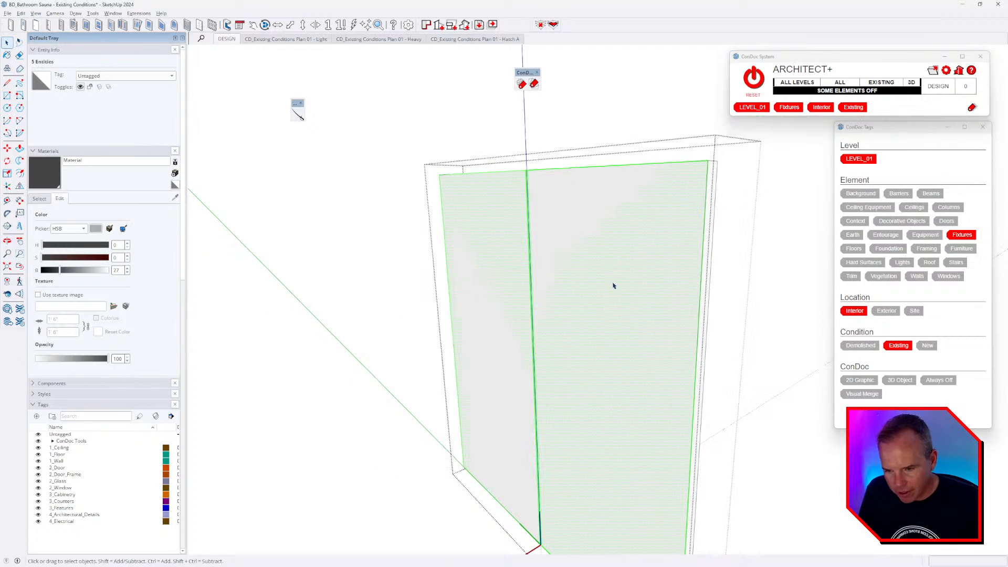
pyautogui.hotkey('ctrl', 'x')
pyautogui.scroll(-3, 611, 287)
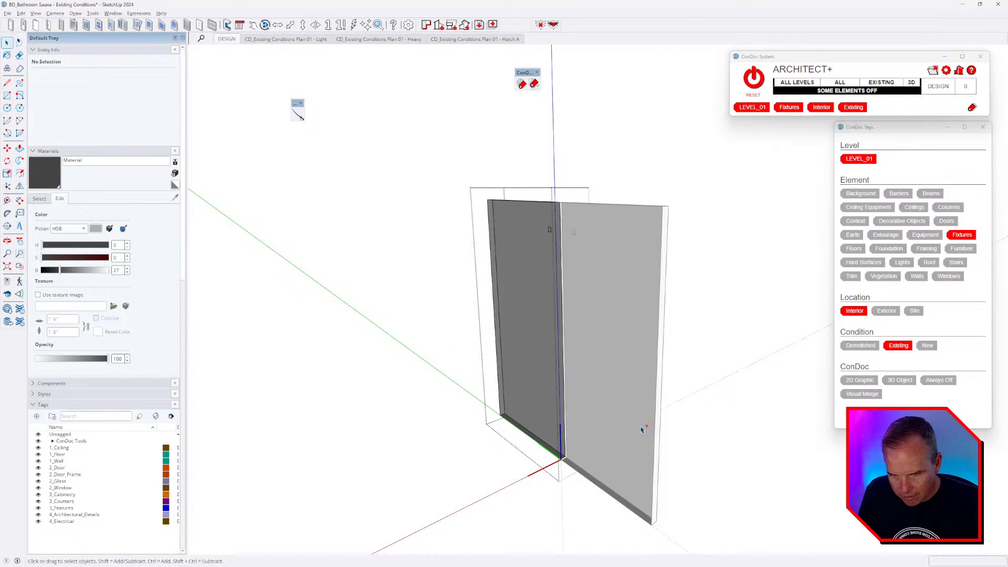
pyautogui.press('r')
pyautogui.click(651, 523)
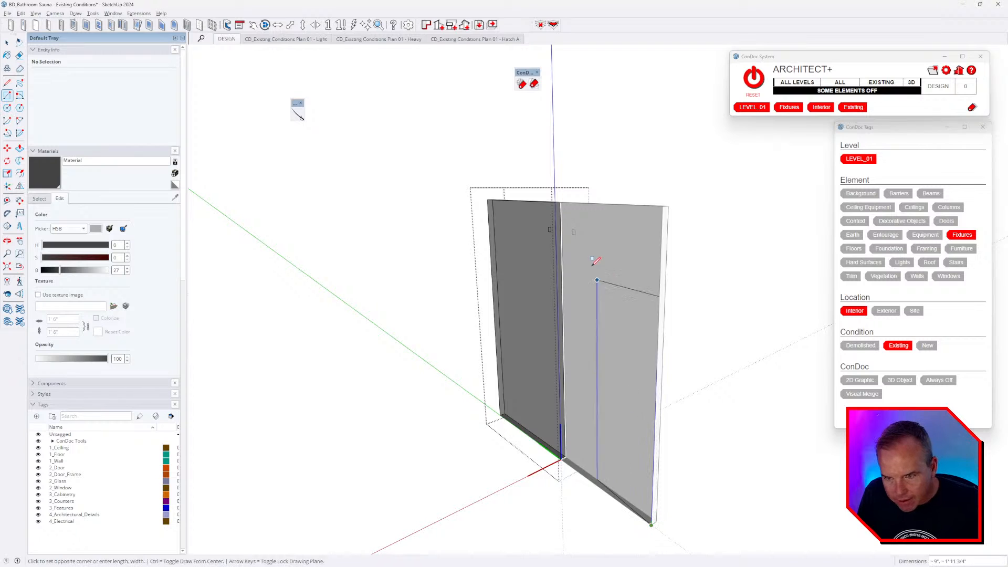
pyautogui.click(565, 207)
pyautogui.moveTo(601, 305); pyautogui.dragTo(598, 313, button='middle')
pyautogui.scroll(5, 564, 413)
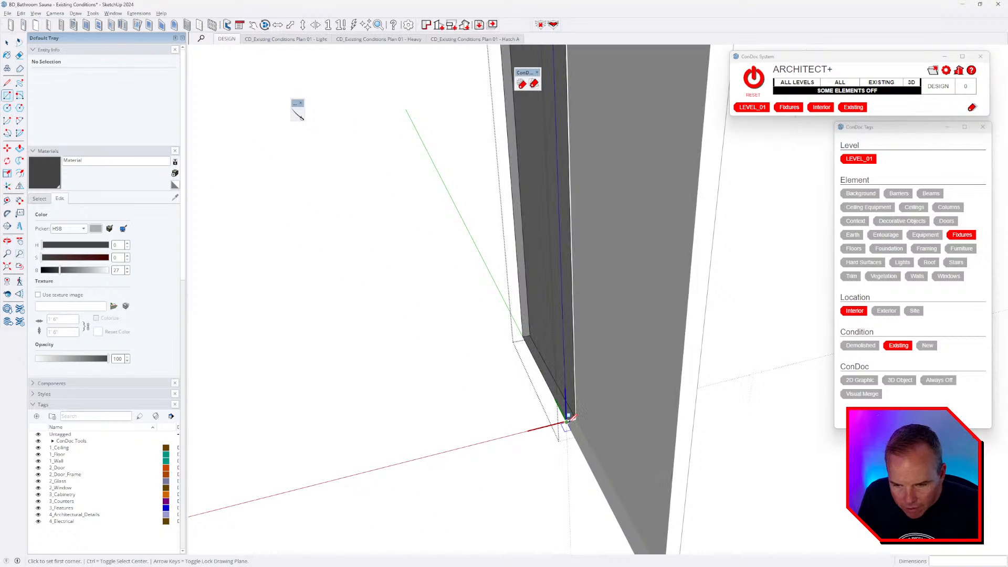
pyautogui.click(571, 412)
pyautogui.scroll(-5, 567, 421)
pyautogui.click(638, 120)
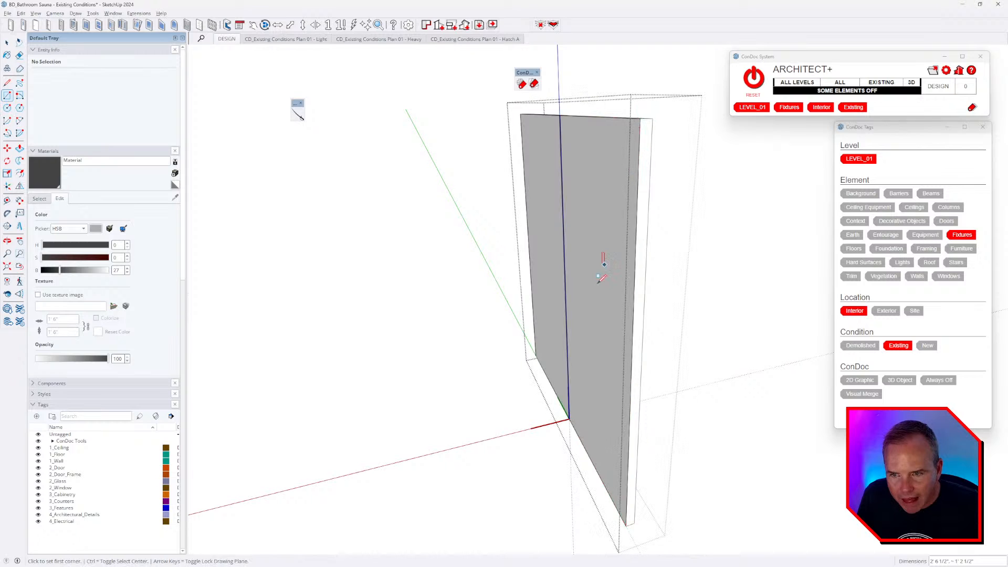
# - Hide the doors and drawers so the cabinet carcass stands alone, and select its geometry
pyautogui.moveTo(600, 287); pyautogui.dragTo(357, 294, button='middle')
pyautogui.moveTo(729, 213); pyautogui.dragTo(452, 204, button='middle')
pyautogui.moveTo(677, 203); pyautogui.dragTo(686, 229, button='middle')
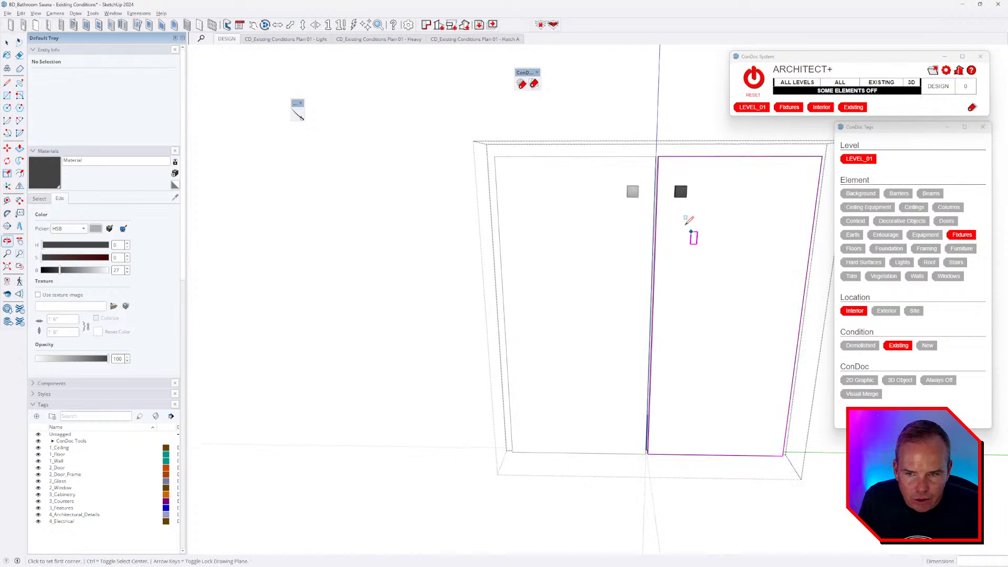
pyautogui.moveTo(496, 249); pyautogui.dragTo(602, 270, button='middle')
pyautogui.press('space')
pyautogui.press('Escape')
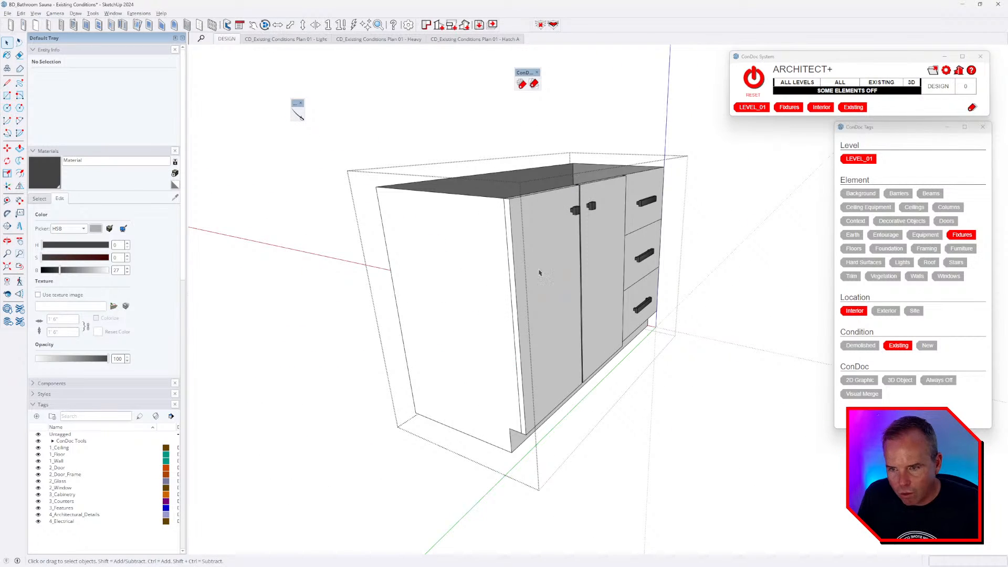
pyautogui.tripleClick(483, 255)
pyautogui.press('g')
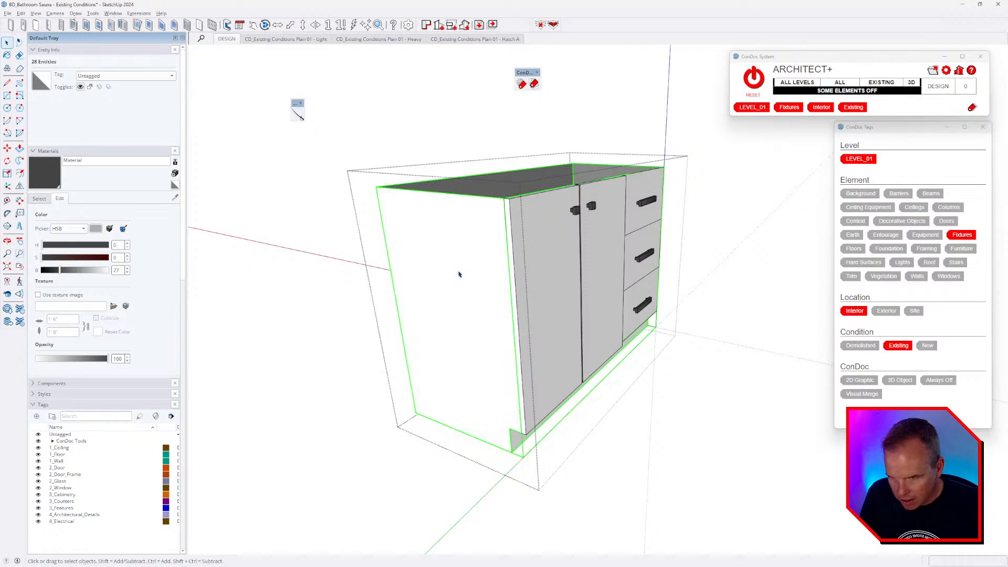
pyautogui.tripleClick(459, 275)
pyautogui.press('r')
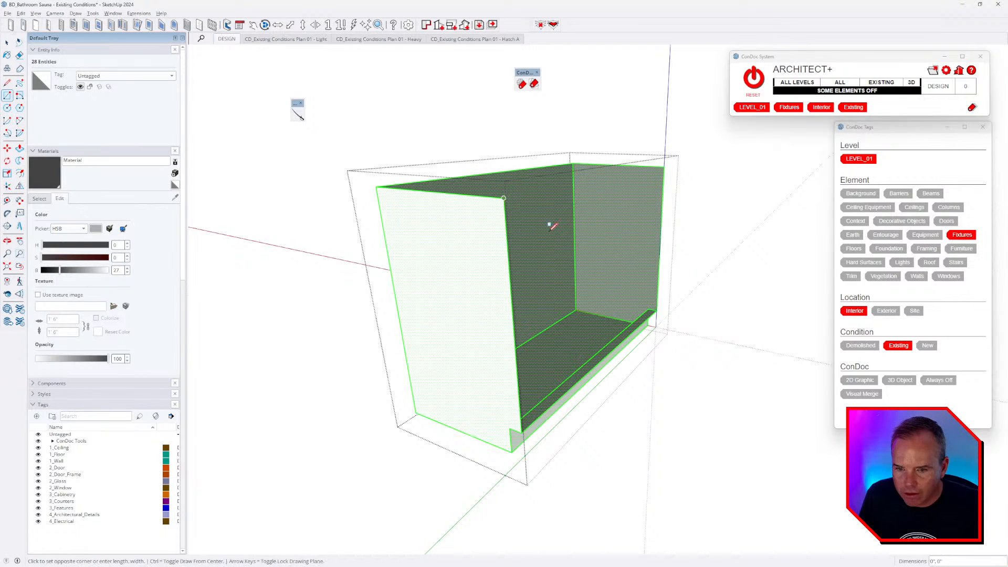
pyautogui.scroll(5, 658, 318)
pyautogui.scroll(-5, 664, 313)
pyautogui.moveTo(660, 312); pyautogui.dragTo(517, 299, button='middle')
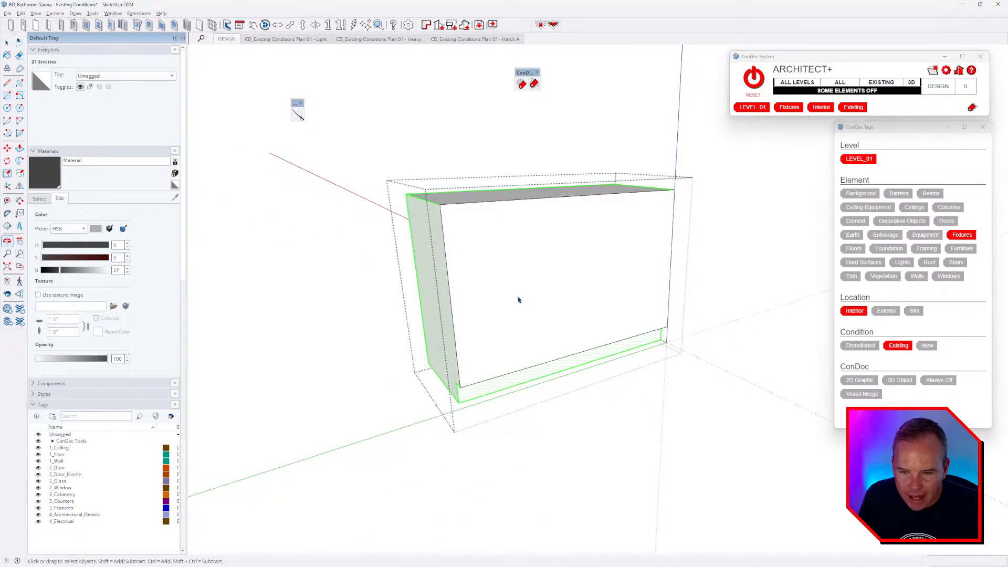
pyautogui.press('space')
pyautogui.tripleClick(587, 297)
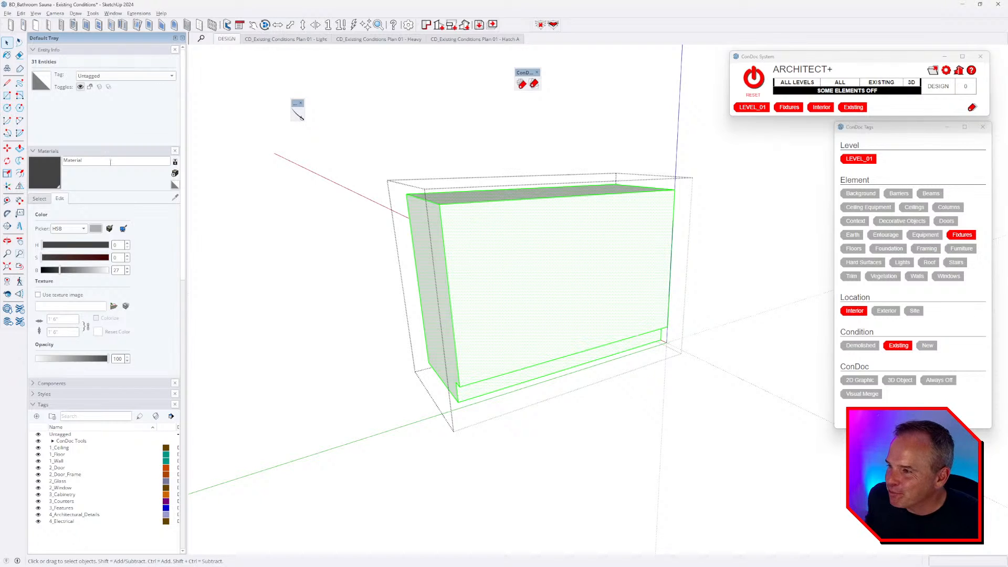
# - Create a new lime-green material and paint the cabinet carcass with it
pyautogui.click(44, 199)
pyautogui.click(175, 173)
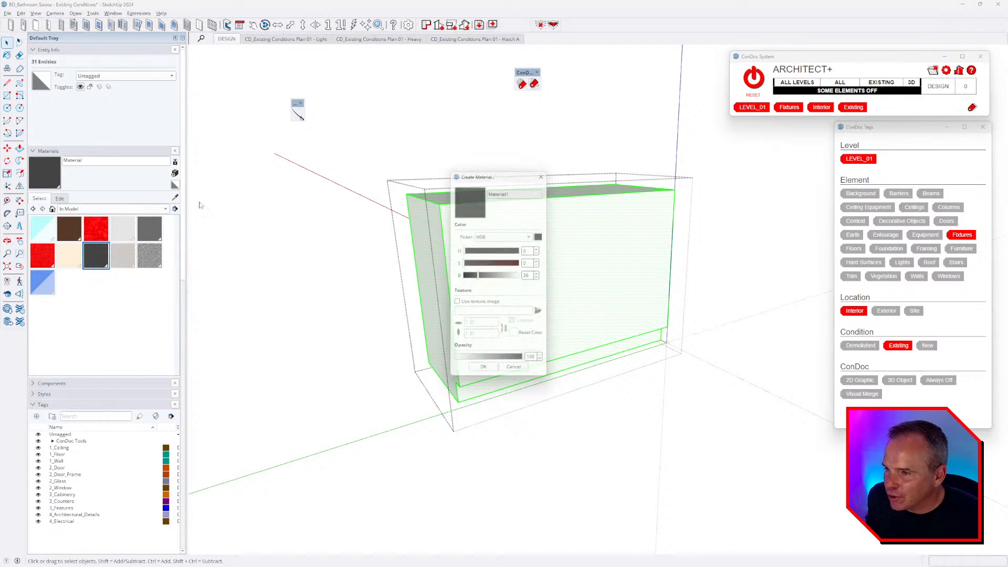
pyautogui.click(502, 263)
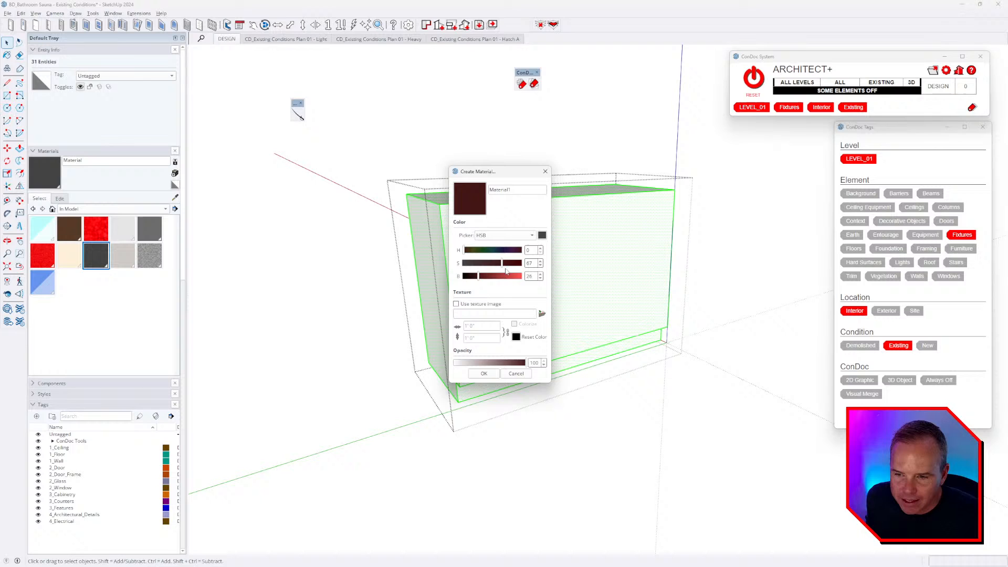
pyautogui.click(481, 251)
pyautogui.click(515, 276)
pyautogui.click(484, 373)
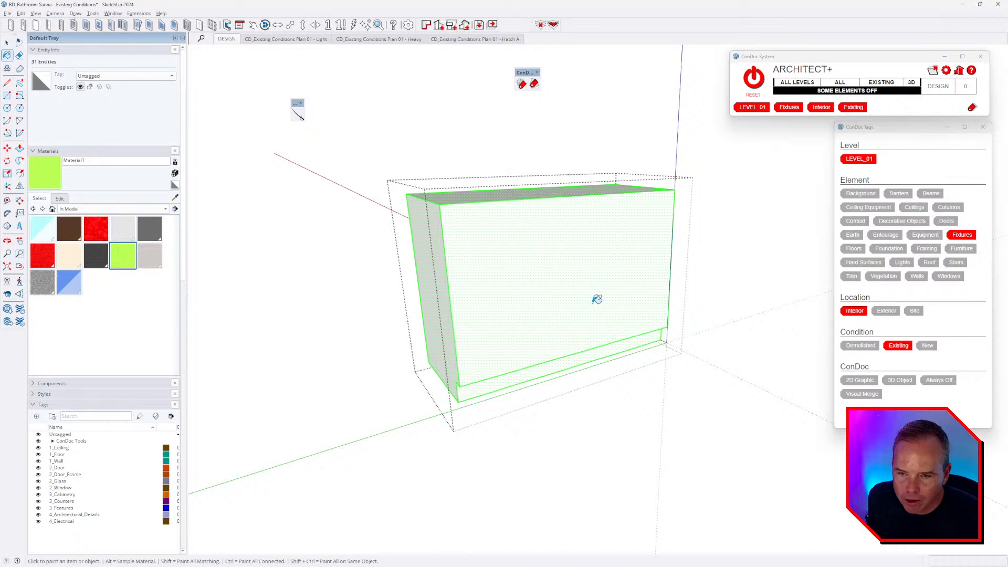
pyautogui.click(598, 274)
pyautogui.moveTo(540, 371)
pyautogui.mouseDown(button='middle')
pyautogui.moveTo(621, 333)
pyautogui.moveTo(589, 287)
pyautogui.mouseUp(button='middle')
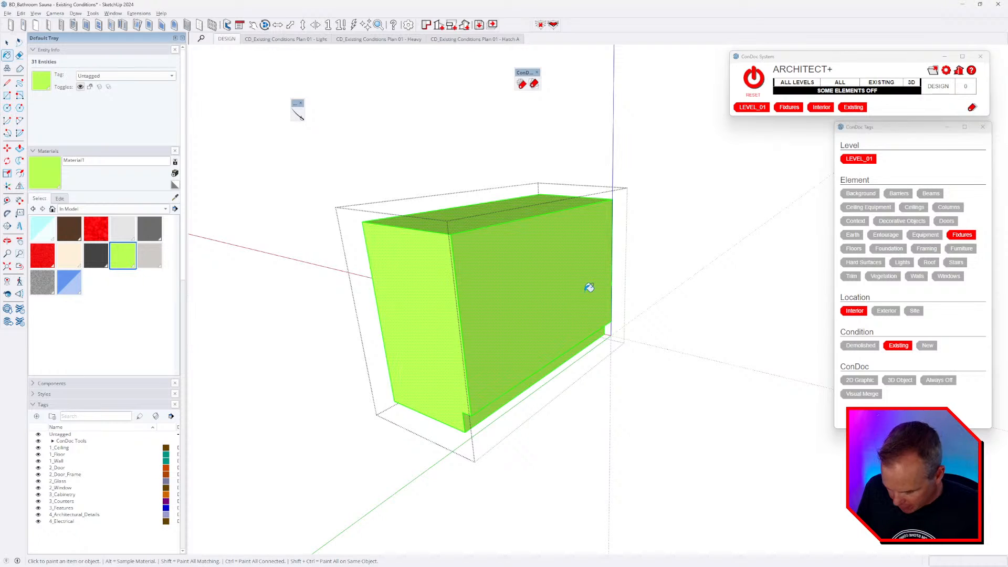
# - Paint all the door panels inside the door group lime green
pyautogui.press('space')
pyautogui.moveTo(581, 264); pyautogui.dragTo(562, 278, button='middle')
pyautogui.press('Escape')
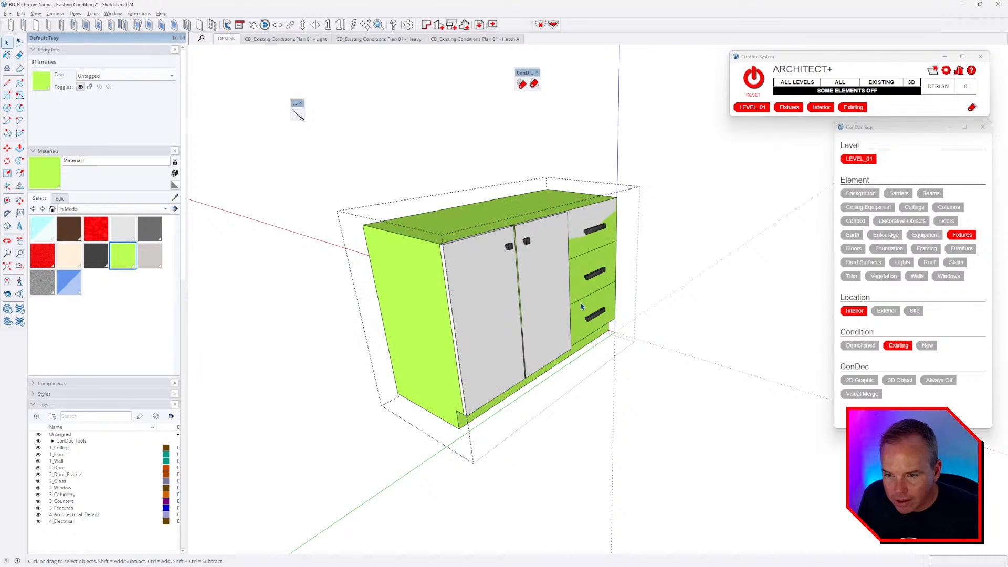
pyautogui.click(547, 277)
pyautogui.doubleClick(547, 277)
pyautogui.hotkey('ctrl', 'a')
pyautogui.press('b')
pyautogui.click(547, 278)
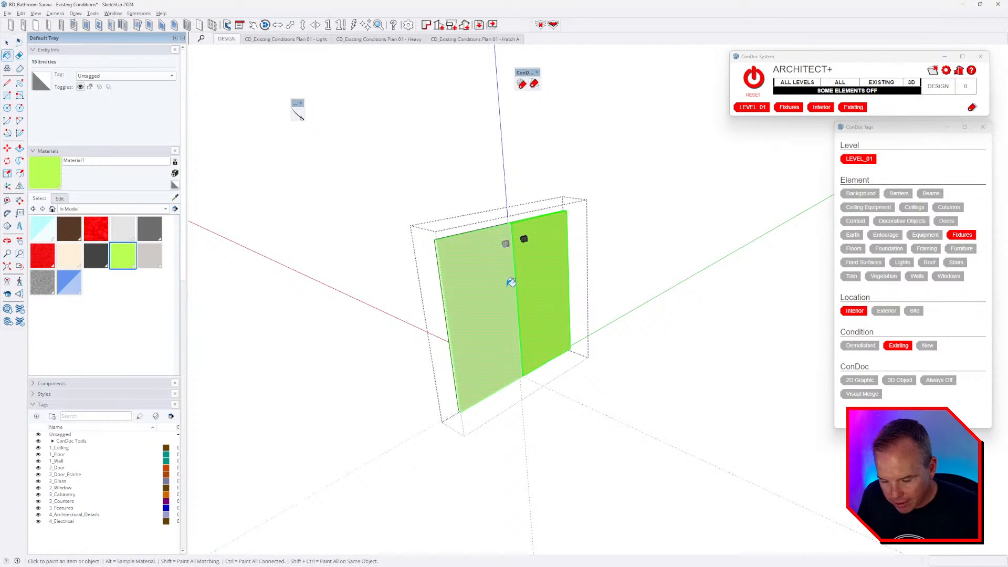
pyautogui.press('Escape')
pyautogui.scroll(3, 580, 250)
# - Inside the drawer group, Push/Pull the drawer fronts' face outward
pyautogui.doubleClick(581, 250)
pyautogui.press('Escape')
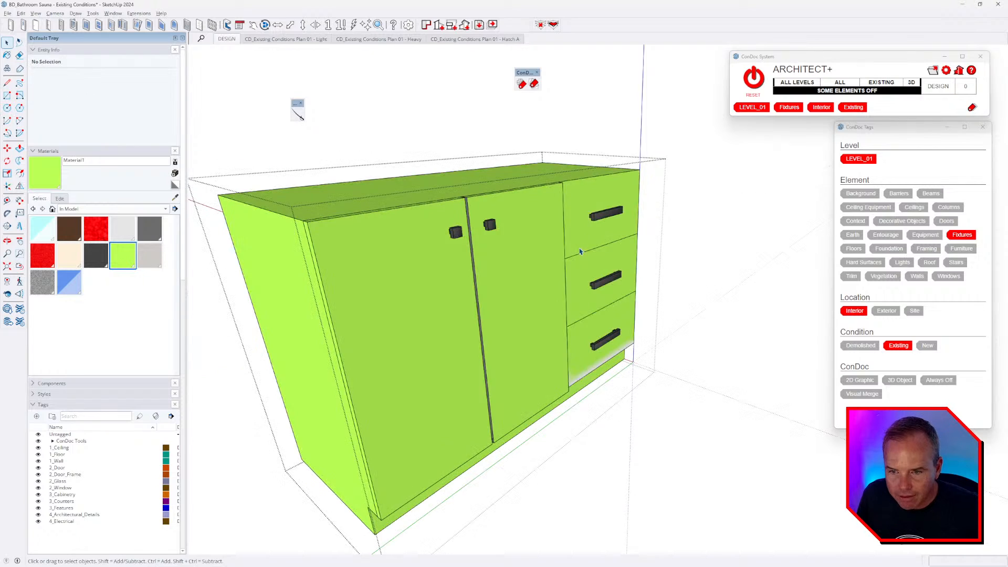
pyautogui.moveTo(582, 250); pyautogui.dragTo(584, 194, button='middle')
pyautogui.doubleClick(581, 195)
pyautogui.hotkey('ctrl', 'a')
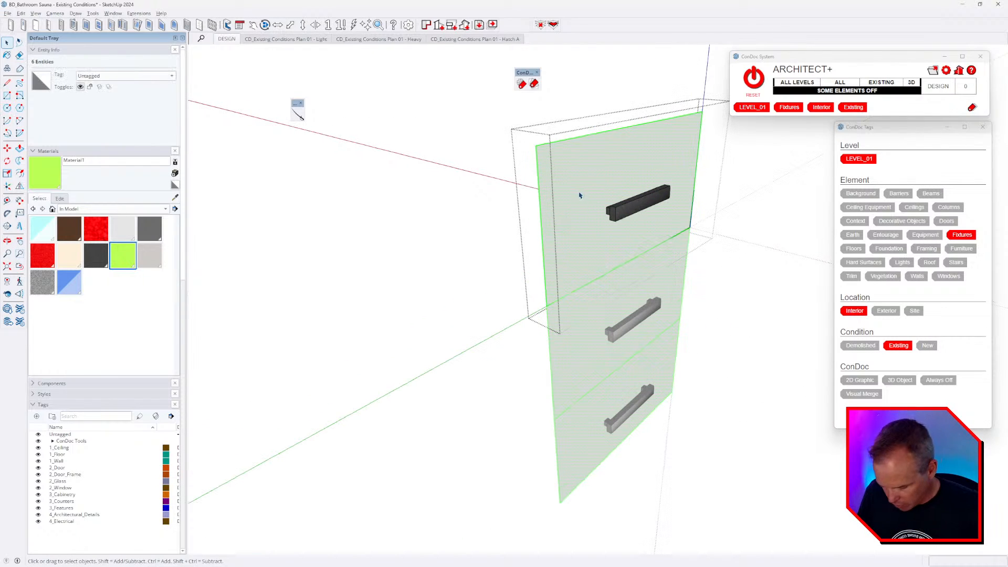
pyautogui.press('p')
pyautogui.click(576, 181)
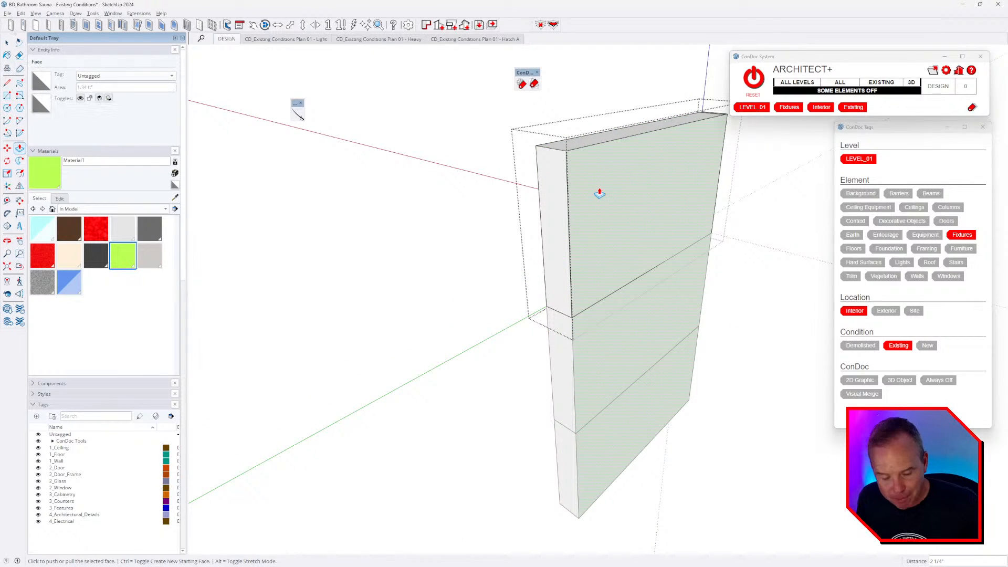
pyautogui.press('Return')
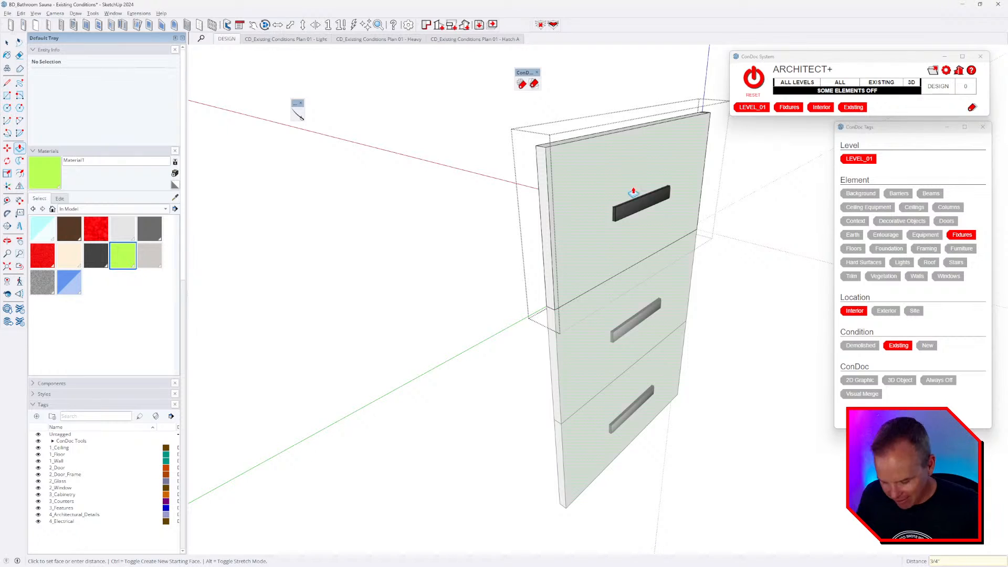
pyautogui.press('space')
pyautogui.press('Escape')
# - Move the drawer bar handles 0.75 inch out from the drawer fronts
pyautogui.doubleClick(637, 208)
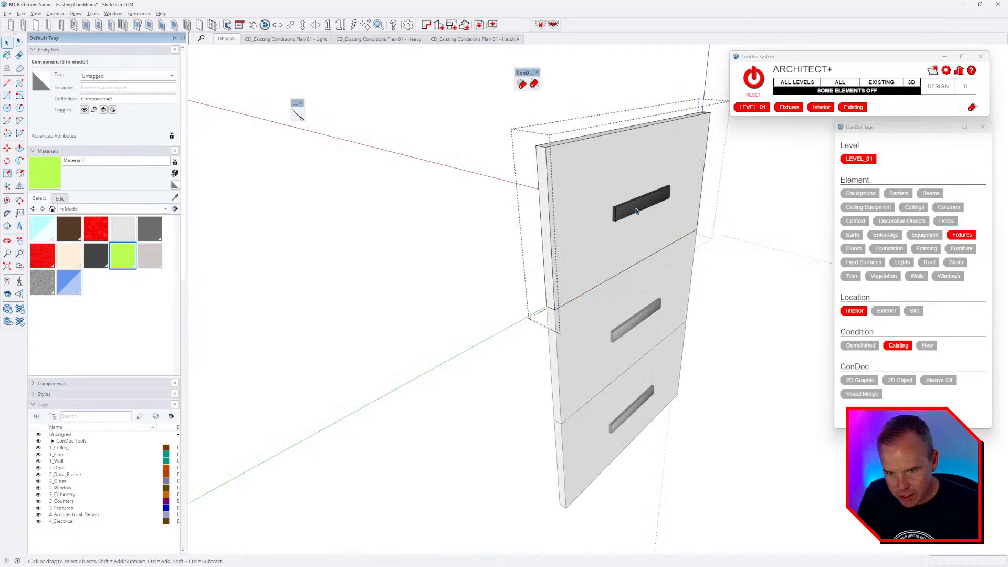
pyautogui.click(637, 208)
pyautogui.press('m')
pyautogui.click(627, 247)
pyautogui.click(649, 252)
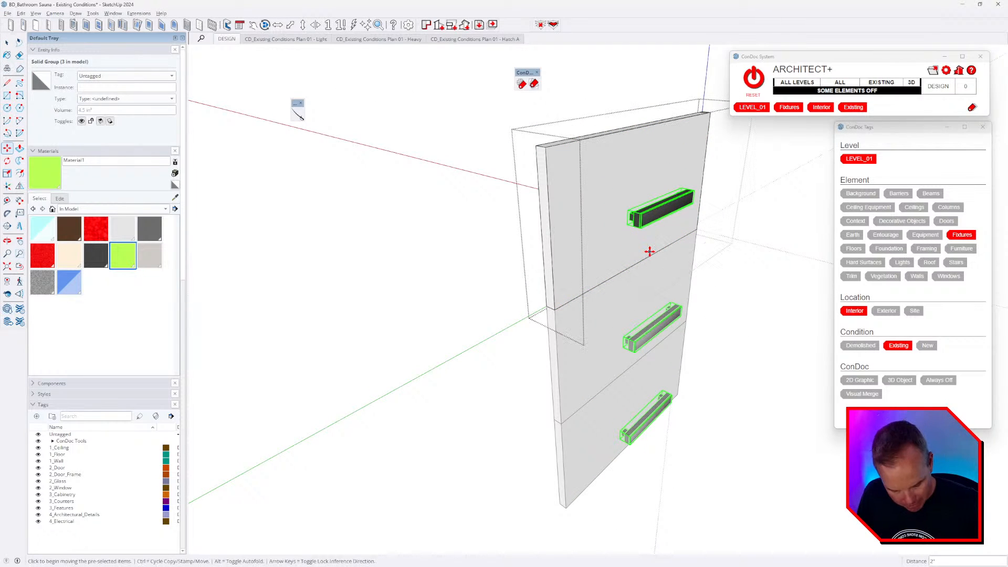
pyautogui.write('.75')
pyautogui.press('Return')
pyautogui.scroll(-4, 650, 252)
pyautogui.press('space')
pyautogui.press('Escape')
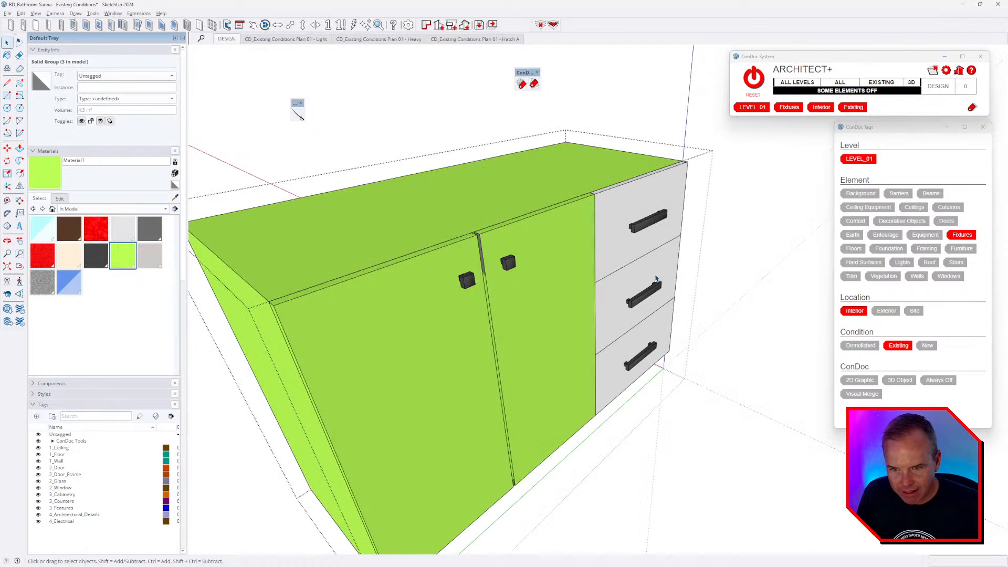
# - Push/Pull one side face of the drawer front by 1/4 inch
pyautogui.moveTo(649, 251); pyautogui.dragTo(394, 234, button='middle')
pyautogui.scroll(3, 581, 206)
pyautogui.tripleClick(580, 206)
pyautogui.scroll(3, 580, 206)
pyautogui.moveTo(581, 206); pyautogui.dragTo(540, 234, button='middle')
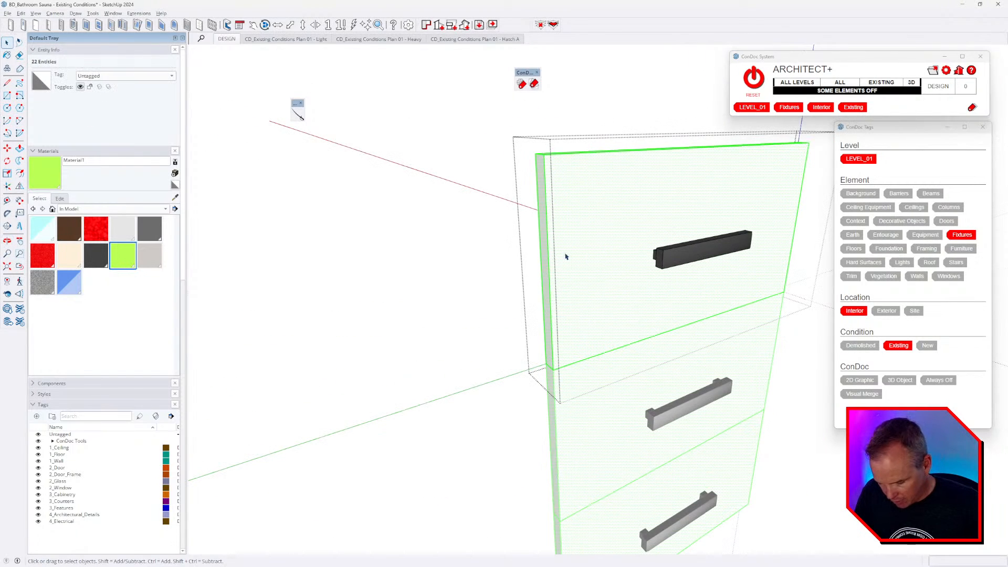
pyautogui.press('p')
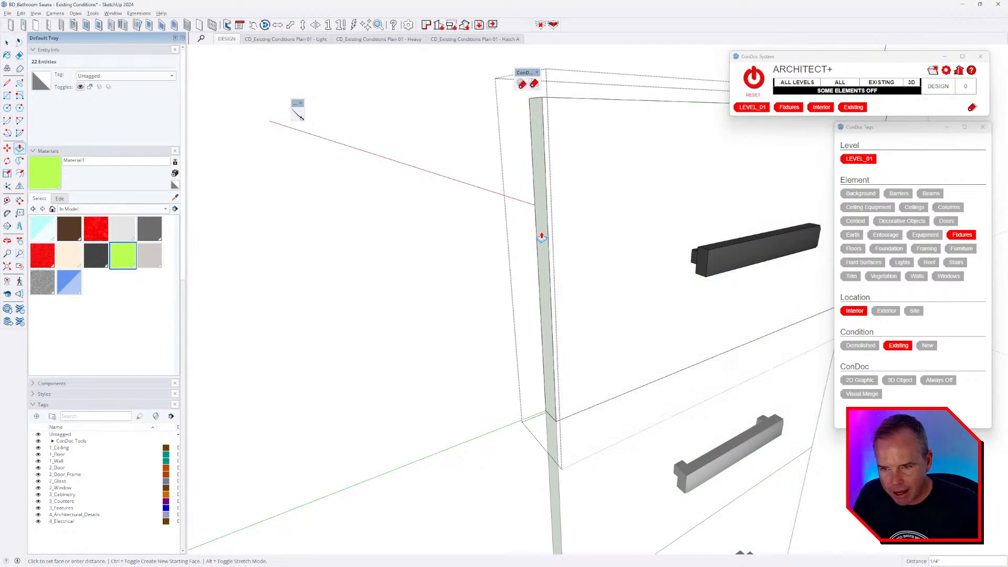
pyautogui.click(539, 238)
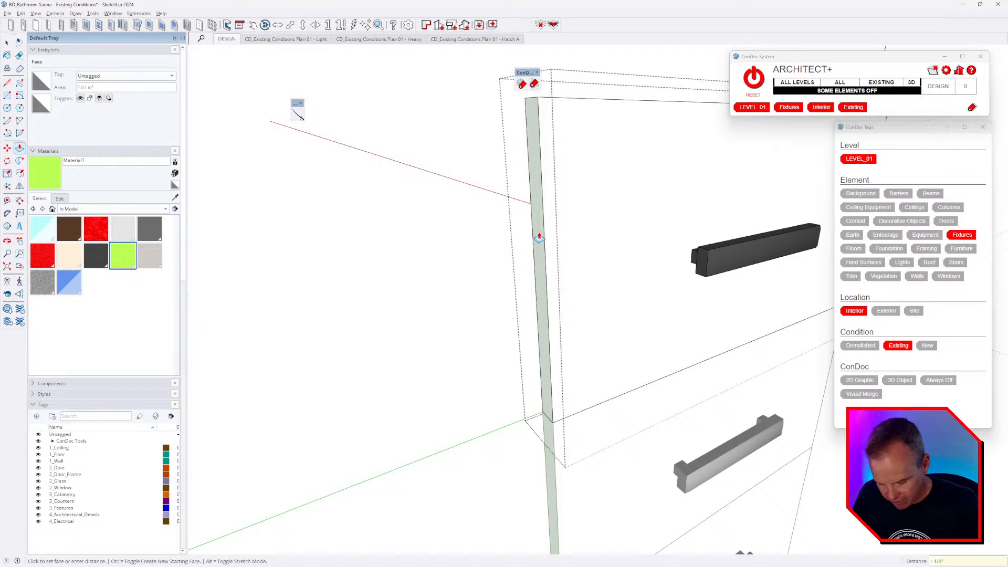
pyautogui.click(539, 237)
pyautogui.scroll(-3, 539, 238)
# - Repeat the 1/4 inch Push/Pull offset on the drawer front's opposite side face
pyautogui.press('space')
pyautogui.moveTo(715, 243)
pyautogui.mouseDown(button='middle')
pyautogui.moveTo(674, 257)
pyautogui.moveTo(626, 247)
pyautogui.moveTo(571, 270)
pyautogui.mouseUp(button='middle')
pyautogui.scroll(2, 626, 247)
pyautogui.press('p')
pyautogui.doubleClick(589, 223)
pyautogui.scroll(-3, 588, 224)
pyautogui.press('space')
pyautogui.scroll(-3, 597, 266)
# - Paint the drawer front geometry with the lime-green material
pyautogui.tripleClick(570, 269)
pyautogui.press('b')
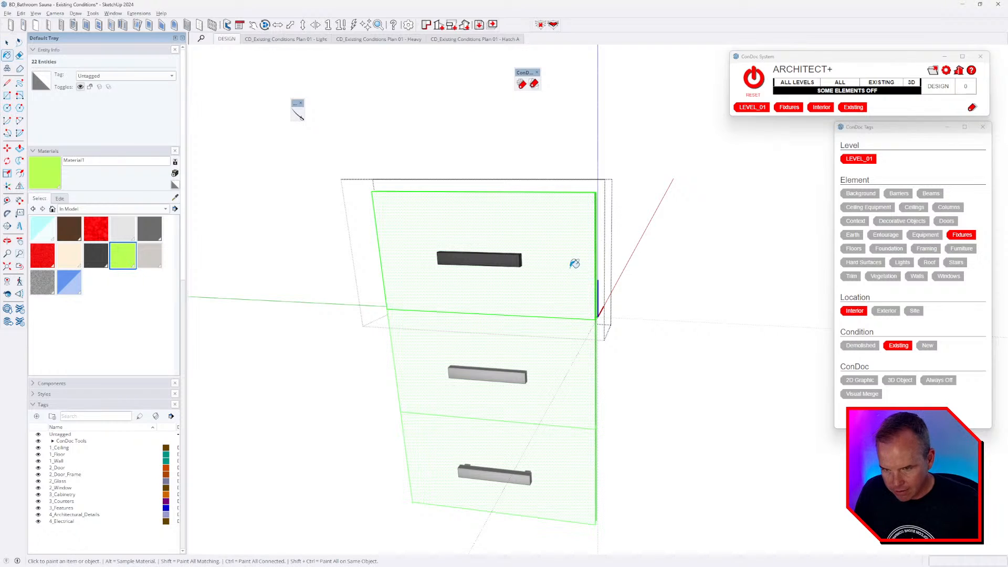
pyautogui.click(575, 264)
pyautogui.scroll(-3, 564, 276)
pyautogui.press('space')
pyautogui.moveTo(565, 299)
pyautogui.mouseDown(button='middle')
pyautogui.moveTo(634, 319)
pyautogui.moveTo(695, 302)
pyautogui.mouseUp(button='middle')
pyautogui.click(694, 301)
pyautogui.scroll(-2, 695, 302)
# - Orbit the cabinet to check its top and the gap between the doors
pyautogui.moveTo(650, 357); pyautogui.dragTo(691, 448, button='middle')
pyautogui.moveTo(624, 300); pyautogui.dragTo(569, 472, button='middle')
pyautogui.scroll(3, 563, 210)
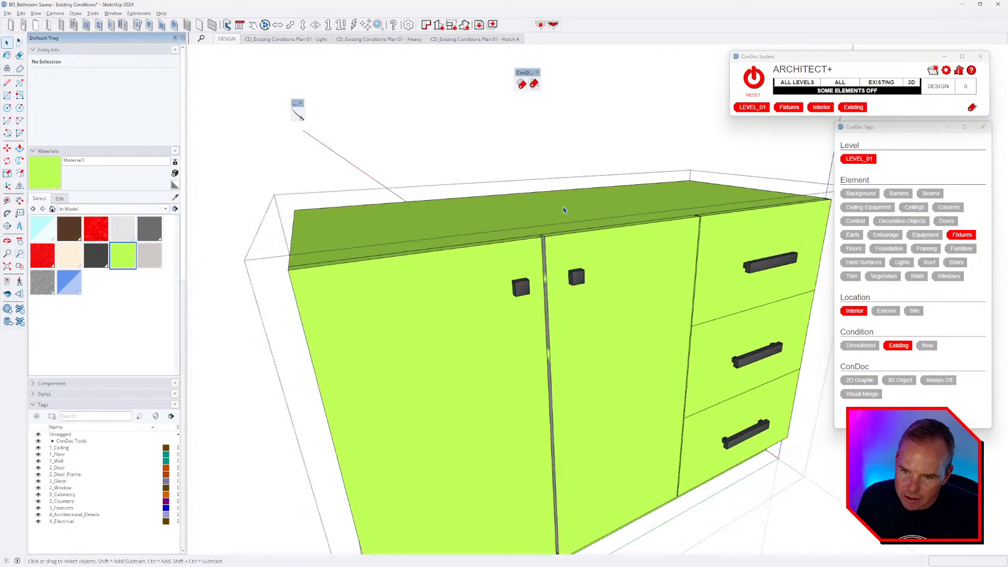
pyautogui.scroll(5, 548, 246)
pyautogui.tripleClick(541, 259)
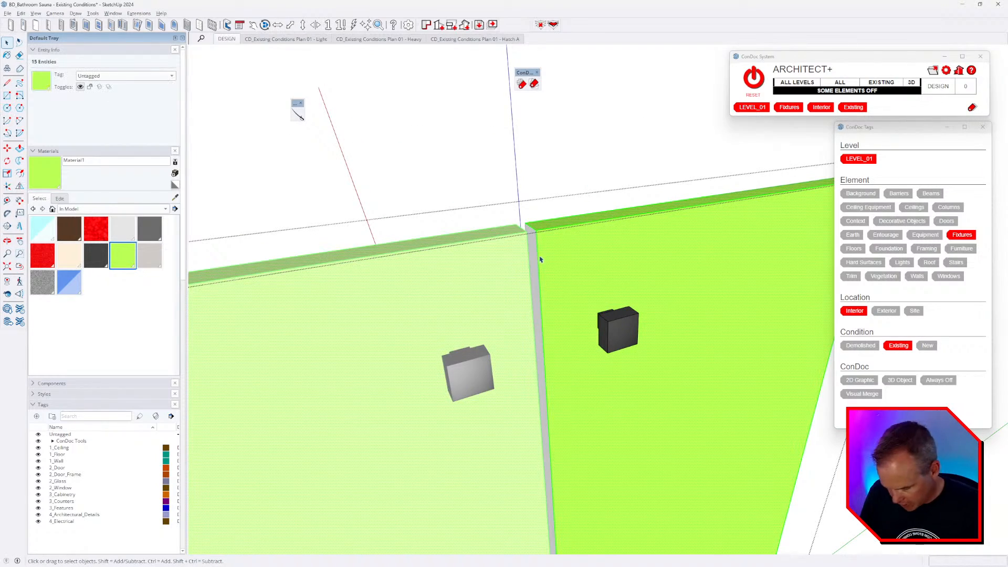
pyautogui.moveTo(526, 230); pyautogui.dragTo(612, 259, button='middle')
pyautogui.scroll(3, 546, 254)
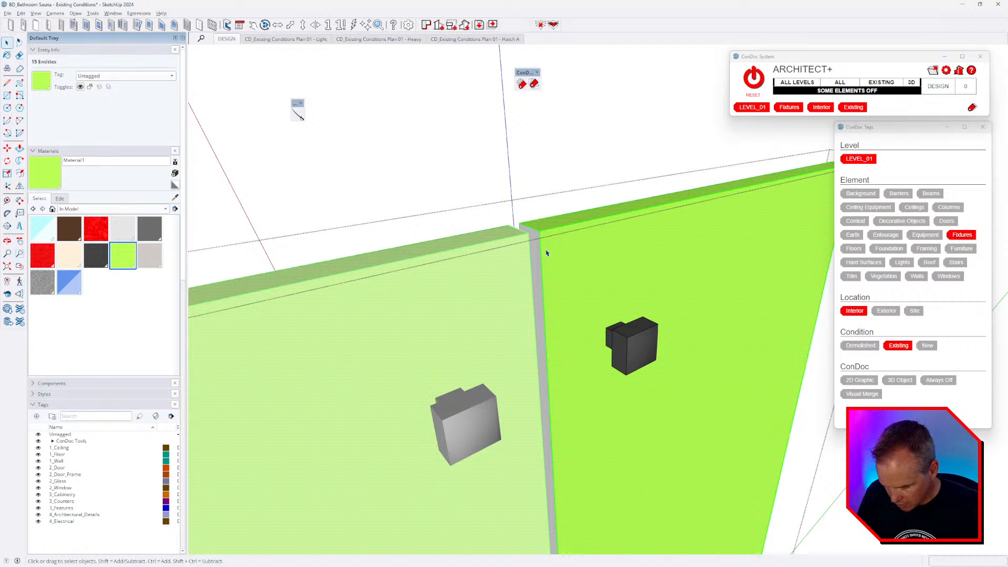
# - Open the left door component for editing and select its front face
pyautogui.press('b')
pyautogui.rightClick(536, 239)
pyautogui.press('Escape')
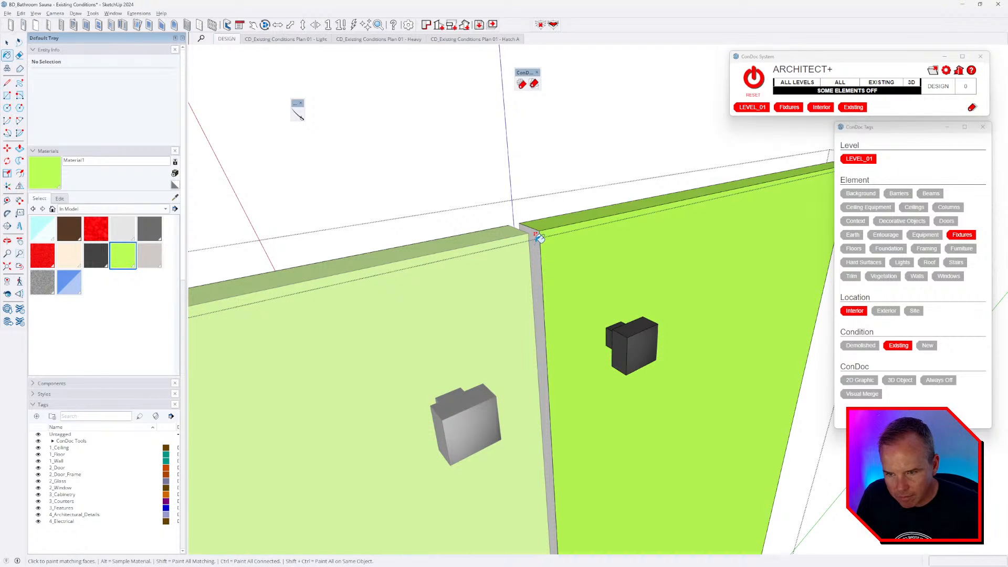
pyautogui.rightClick(538, 238)
pyautogui.press('Escape')
pyautogui.press('space')
pyautogui.doubleClick(535, 237)
pyautogui.doubleClick(538, 239)
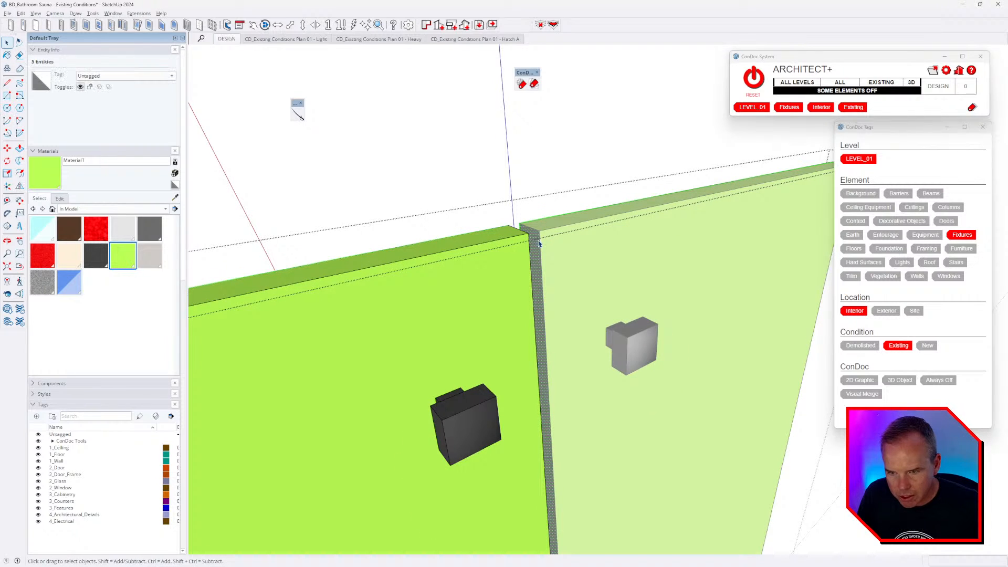
pyautogui.scroll(4, 545, 240)
pyautogui.moveTo(546, 240); pyautogui.dragTo(384, 248, button='middle')
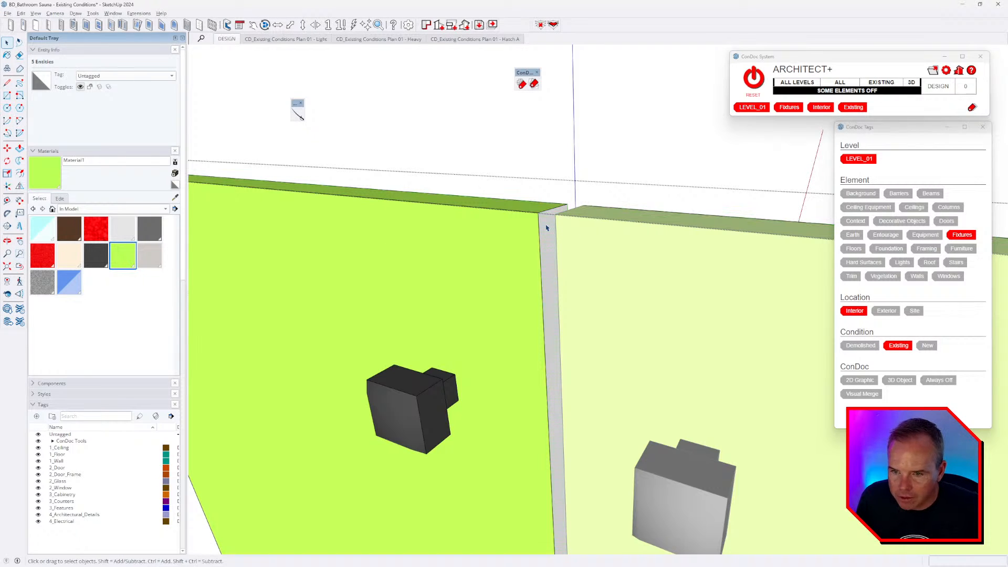
pyautogui.press('Escape')
# - Hide similar components so only the edited left door remains visible
pyautogui.click(36, 13)
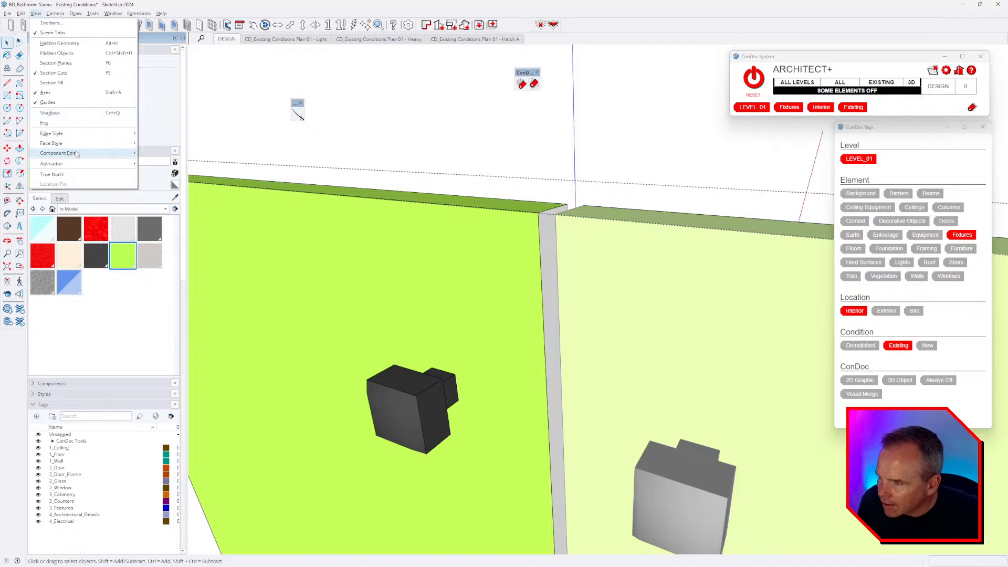
pyautogui.moveTo(79, 153)
pyautogui.click(186, 164)
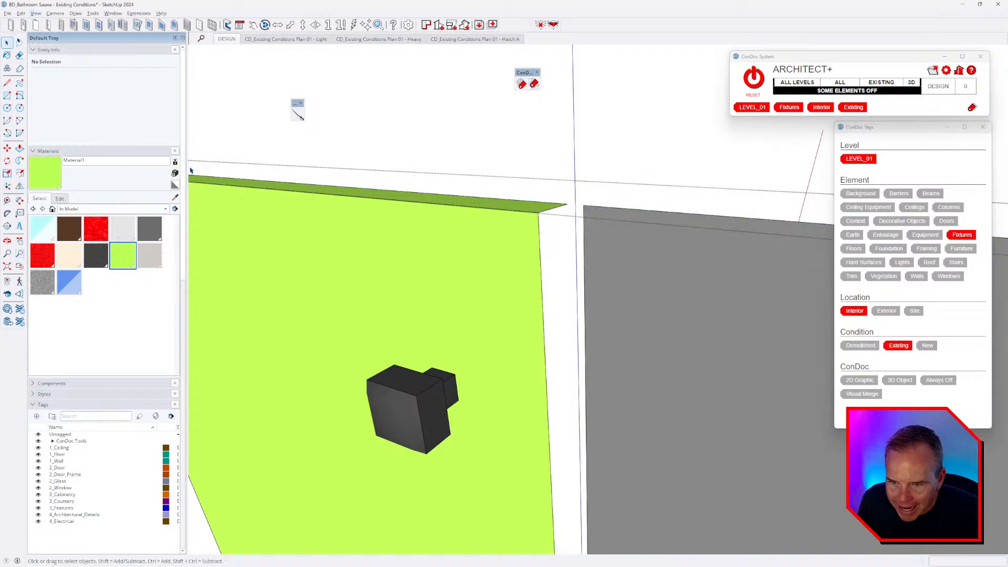
pyautogui.moveTo(410, 288); pyautogui.dragTo(570, 303, button='middle')
# - Move the door's front face from its corner onto the grey door panel
pyautogui.doubleClick(570, 302)
pyautogui.press('m')
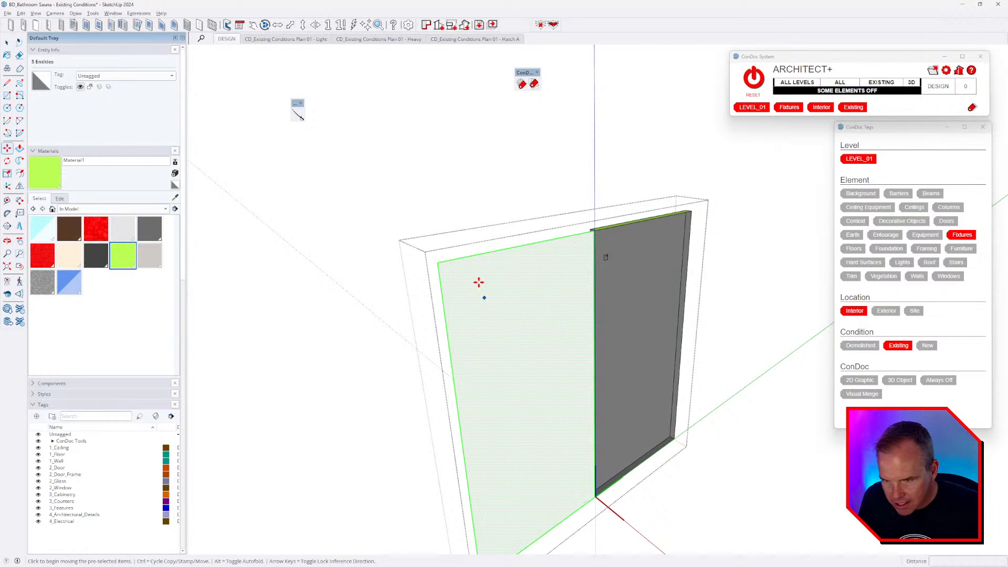
pyautogui.click(438, 262)
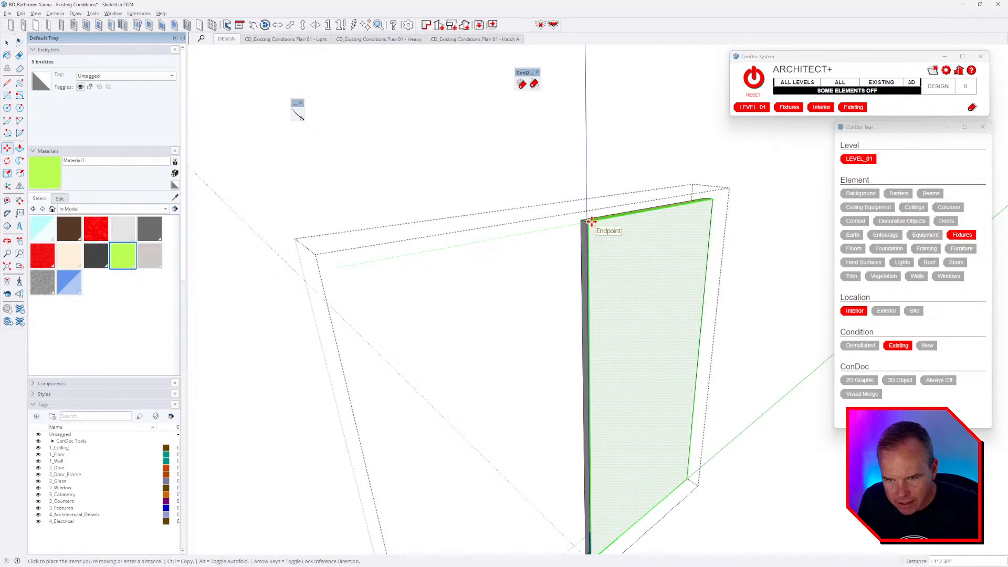
pyautogui.scroll(3, 591, 221)
pyautogui.click(588, 223)
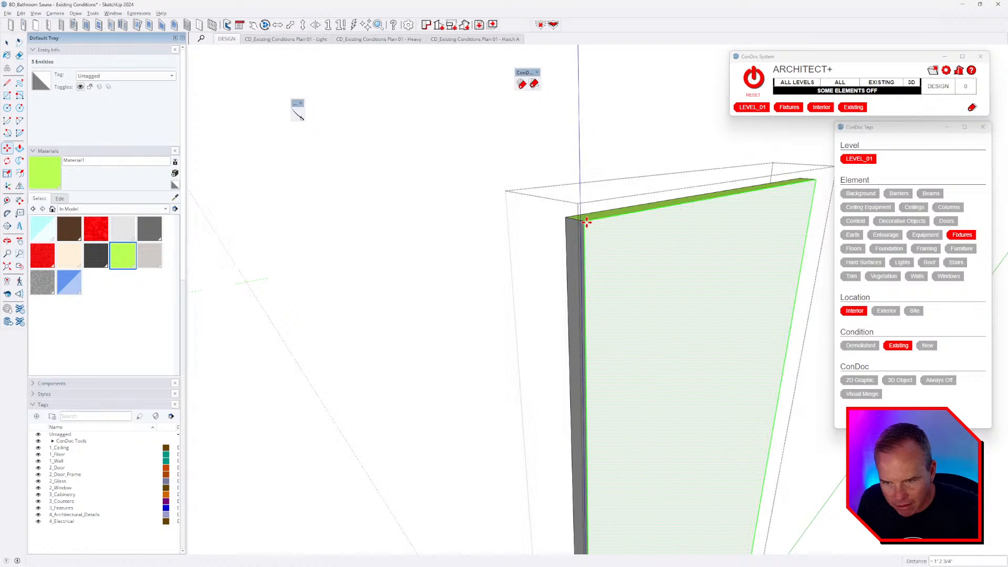
pyautogui.scroll(-2, 566, 245)
pyautogui.scroll(-1, 566, 245)
# - Paint the moved door face lime green and close the door editing
pyautogui.press('b')
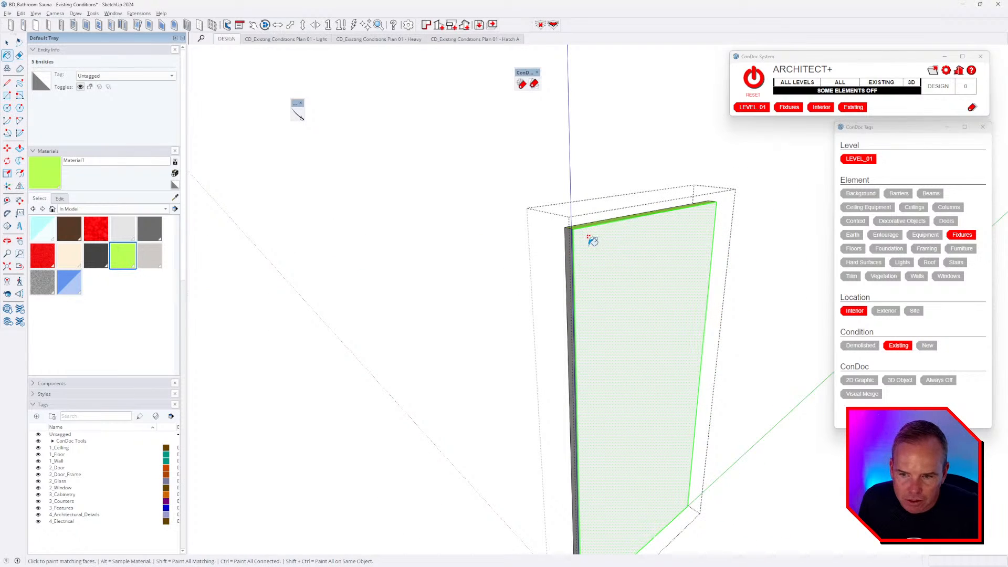
pyautogui.click(585, 305)
pyautogui.moveTo(577, 321)
pyautogui.mouseDown(button='middle')
pyautogui.moveTo(713, 324)
pyautogui.moveTo(555, 273)
pyautogui.moveTo(613, 281)
pyautogui.moveTo(552, 295)
pyautogui.moveTo(743, 304)
pyautogui.moveTo(747, 427)
pyautogui.mouseUp(button='middle')
pyautogui.press('space')
pyautogui.press('Escape')
# - Select the top drawer's geometry and inspect its lime-green front, then close the drawer editing
pyautogui.scroll(8, 716, 266)
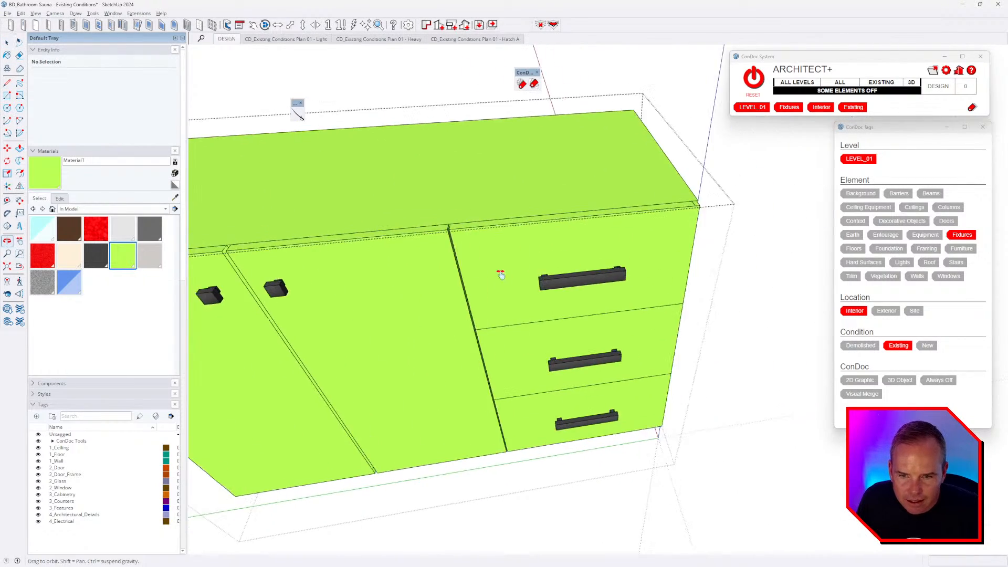
pyautogui.moveTo(574, 282); pyautogui.dragTo(355, 243, button='middle')
pyautogui.scroll(2, 702, 231)
pyautogui.tripleClick(701, 231)
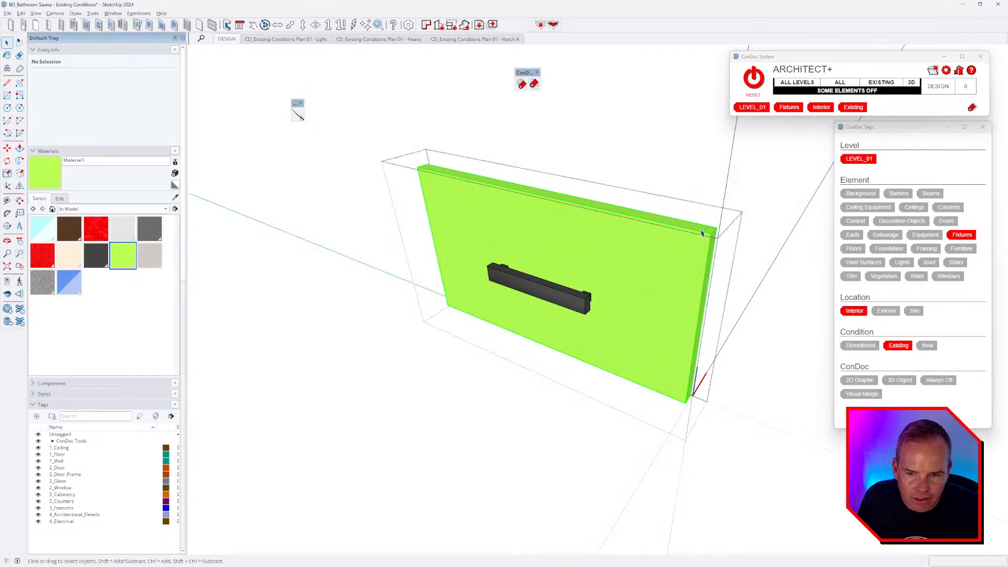
pyautogui.scroll(3, 703, 231)
pyautogui.press('e')
pyautogui.moveTo(707, 225); pyautogui.dragTo(614, 287, button='middle')
pyautogui.scroll(-3, 612, 290)
pyautogui.press('space')
pyautogui.press('Escape')
pyautogui.scroll(-4, 567, 344)
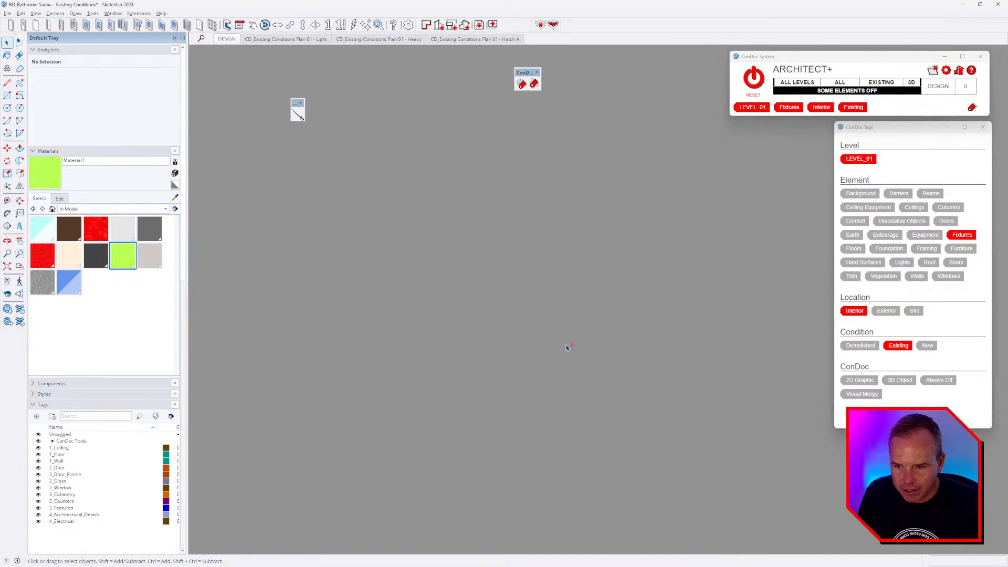
# - Open the red stone countertop group, select all its geometry and show the rest of the model
pyautogui.keyDown('shift'); pyautogui.moveTo(569, 346); pyautogui.dragTo(688, 179, button='middle'); pyautogui.keyUp('shift')
pyautogui.doubleClick(632, 143)
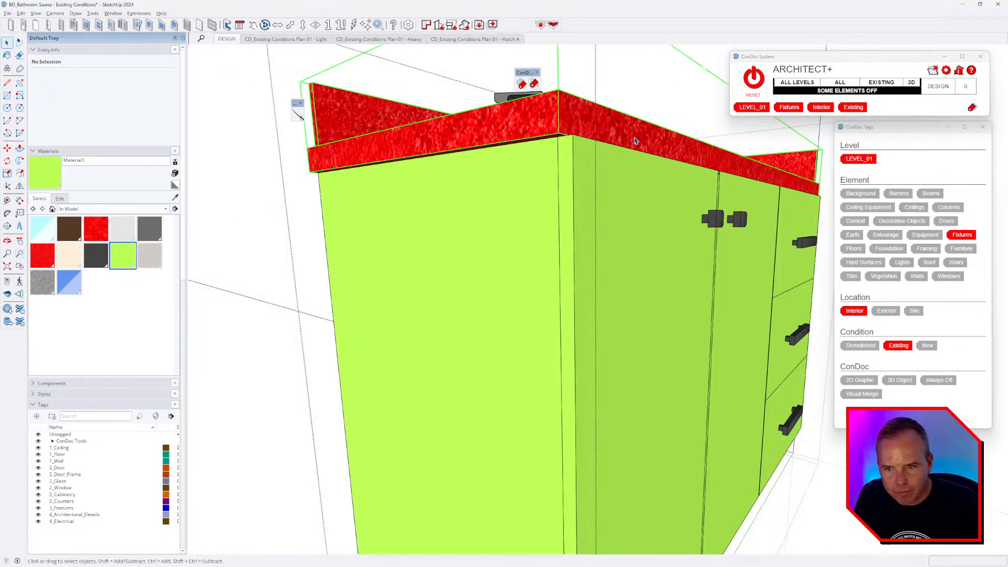
pyautogui.tripleClick(633, 143)
pyautogui.press('i')
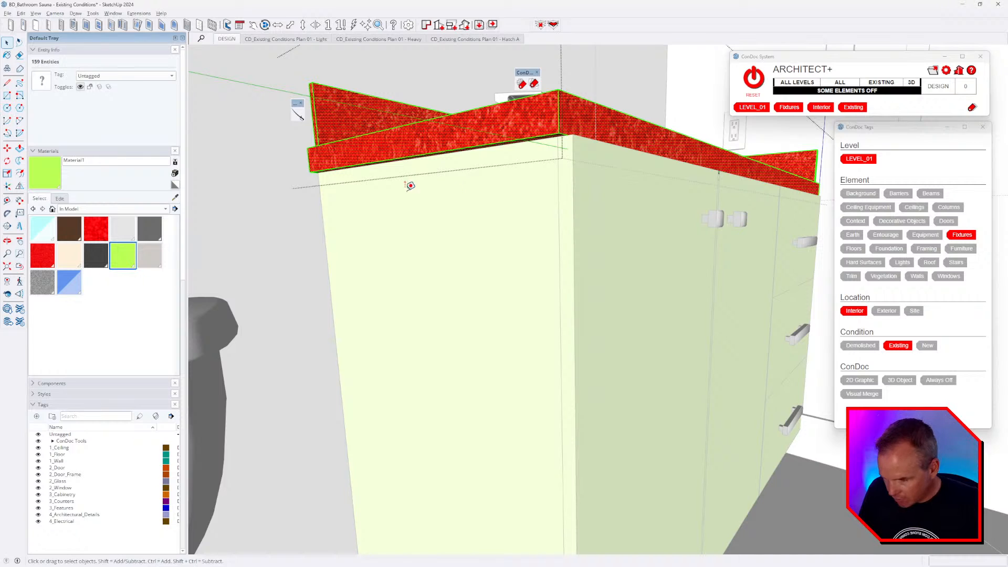
# - Measure from the countertop's left front corner, placing guide lines along its edge
pyautogui.press('t')
pyautogui.click(308, 160)
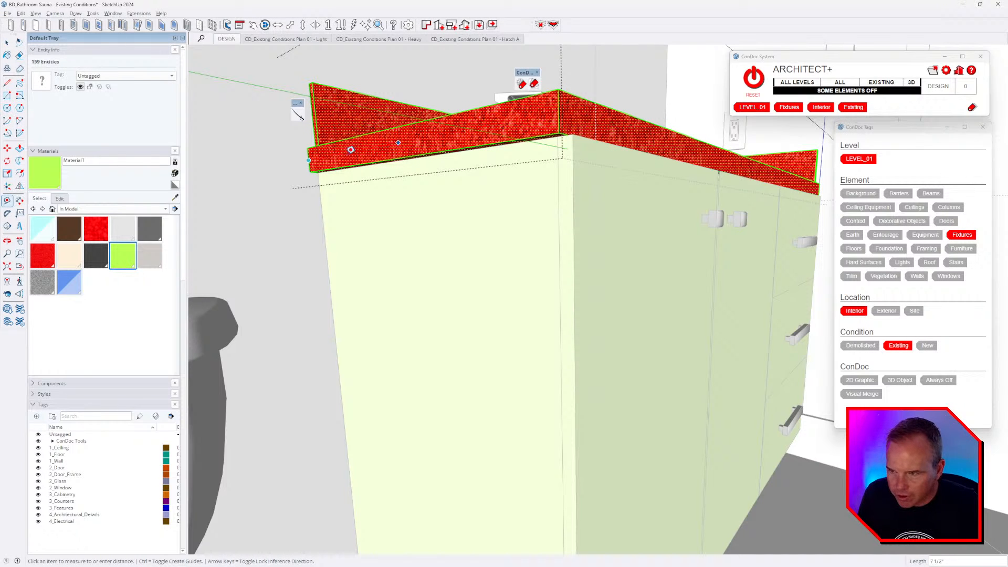
pyautogui.scroll(2, 318, 156)
pyautogui.scroll(-3, 383, 150)
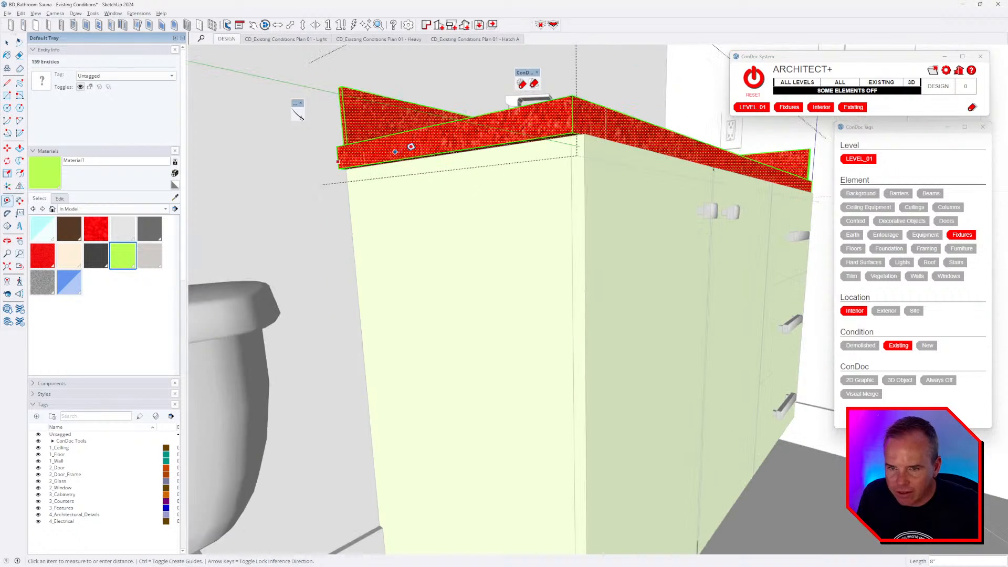
pyautogui.press('ctrl')
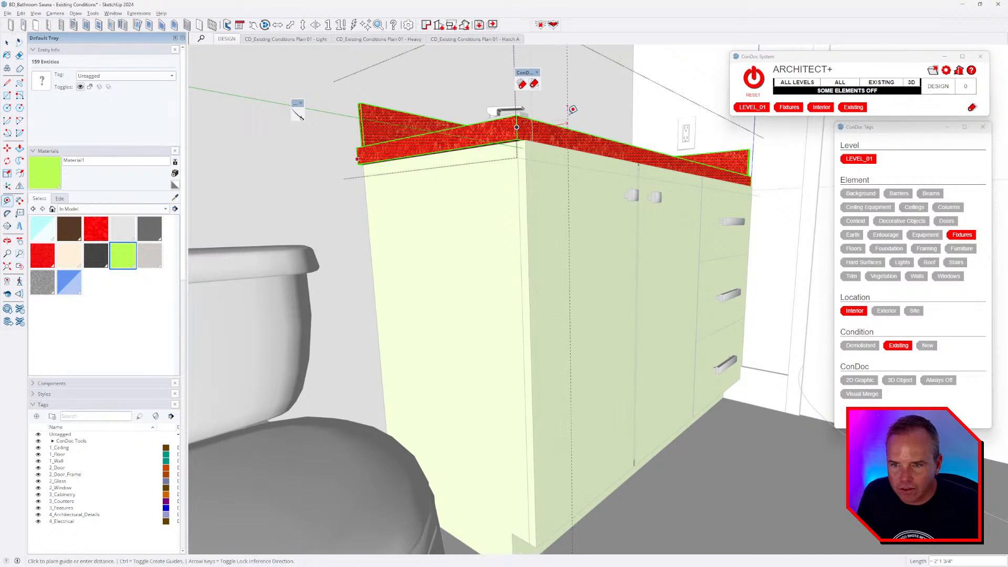
pyautogui.moveTo(567, 116); pyautogui.dragTo(573, 115, button='middle')
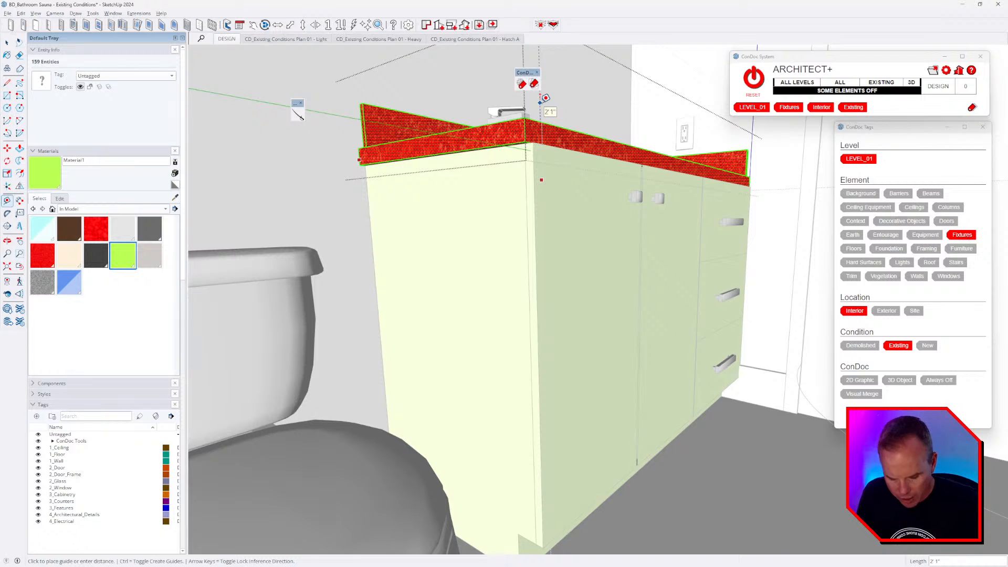
pyautogui.moveTo(554, 103); pyautogui.dragTo(516, 140, button='middle')
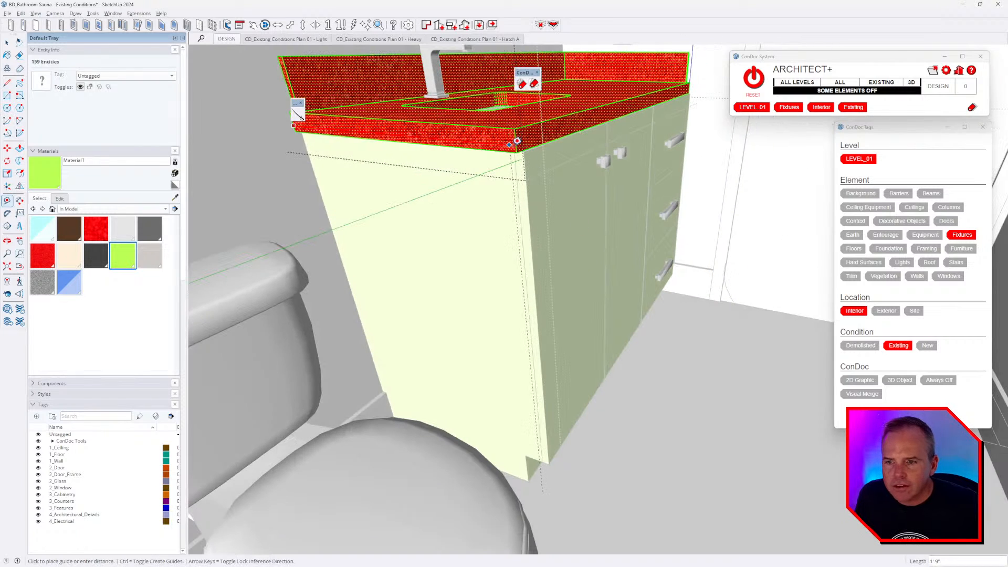
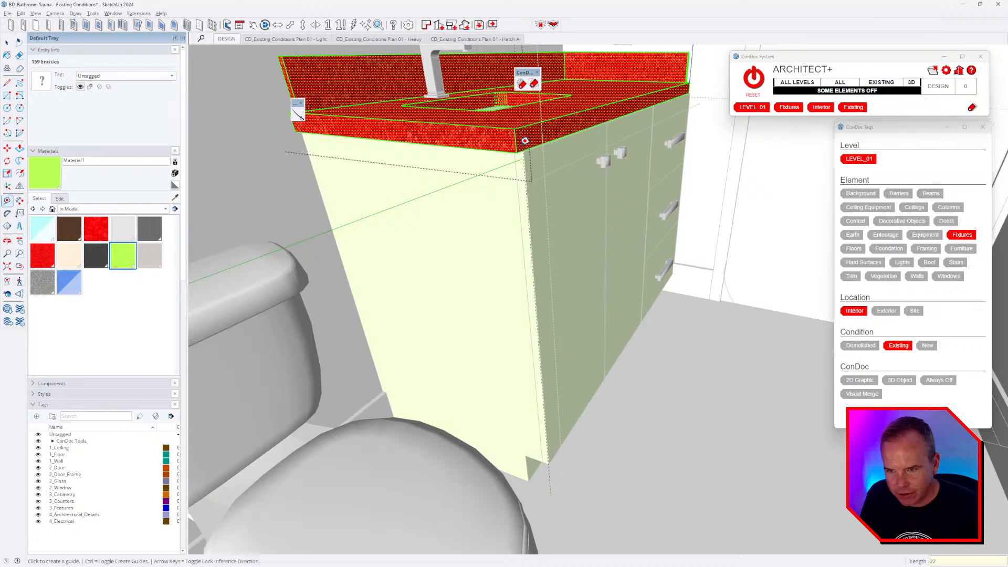
# - Push/Pull the red countertop's front face out 1 inch
pyautogui.press('p')
pyautogui.click(527, 152)
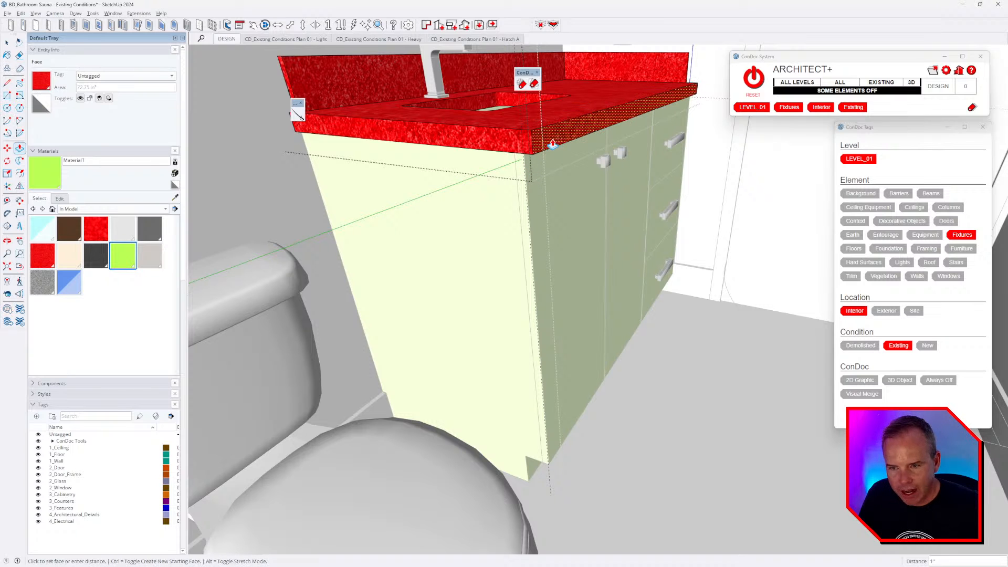
pyautogui.write('1')
pyautogui.press('Return')
# - Paint the vanity cabinet with the bright green material
pyautogui.moveTo(604, 232)
pyautogui.mouseDown(button='middle')
pyautogui.moveTo(445, 250)
pyautogui.moveTo(540, 218)
pyautogui.moveTo(567, 227)
pyautogui.mouseUp(button='middle')
pyautogui.press('b')
pyautogui.click(497, 235)
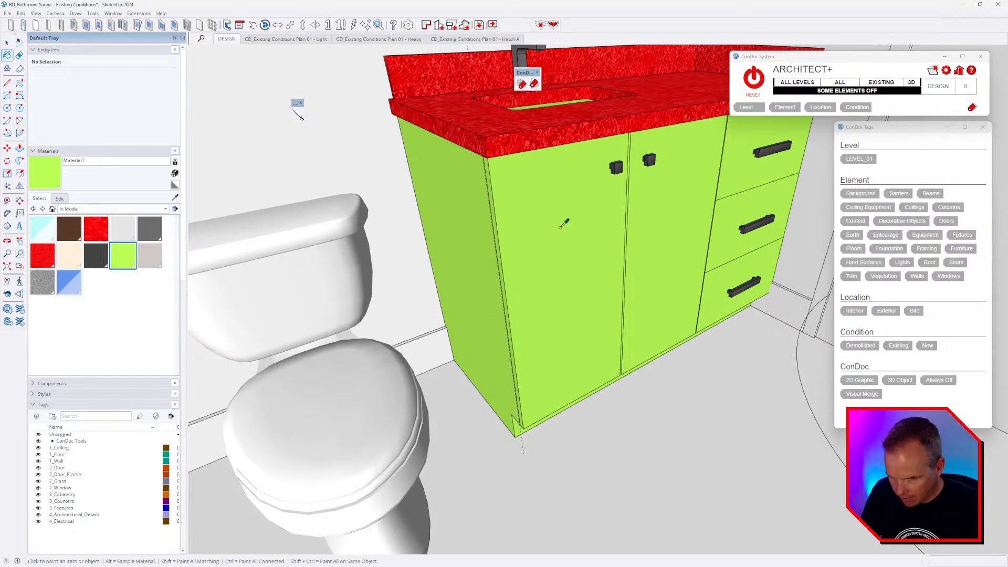
# - Drop the cabinet material's saturation to 0 so the cabinet turns white
pyautogui.click(60, 199)
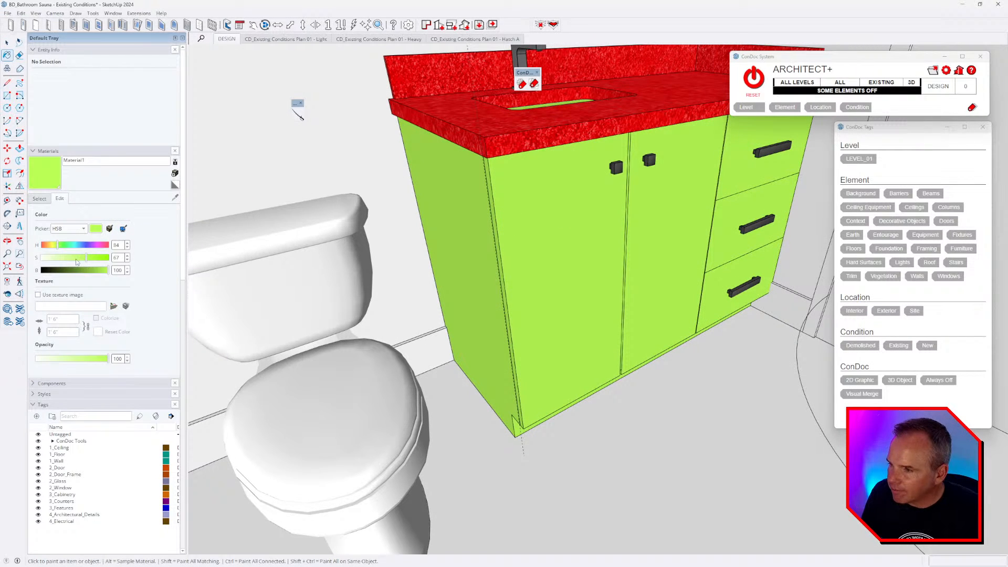
pyautogui.moveTo(76, 261); pyautogui.dragTo(41, 257)
pyautogui.scroll(-5, 491, 228)
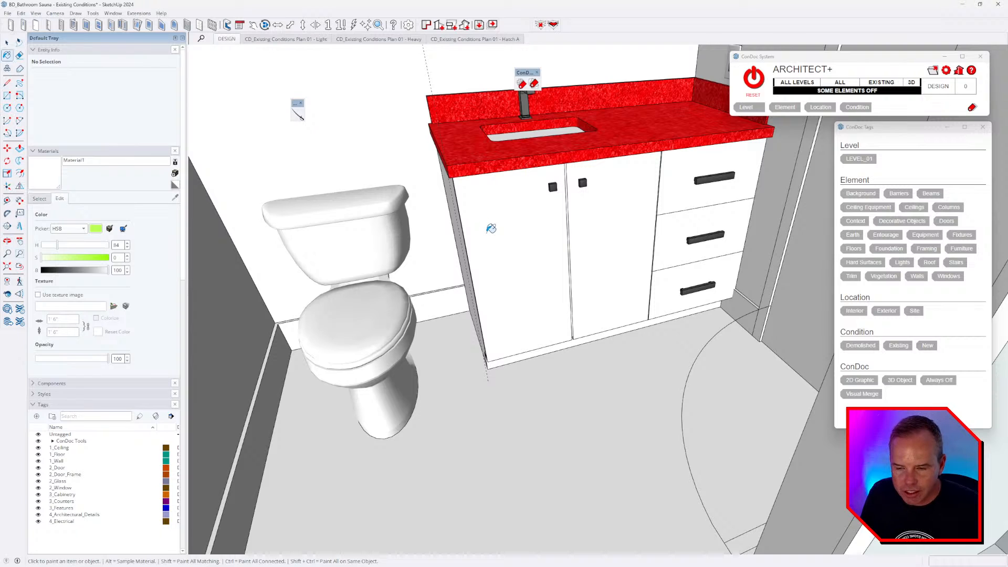
# - Open the vanity and middle drawer groups, select all the drawer's geometry and start moving it
pyautogui.moveTo(491, 228); pyautogui.dragTo(542, 229, button='middle')
pyautogui.scroll(6, 675, 213)
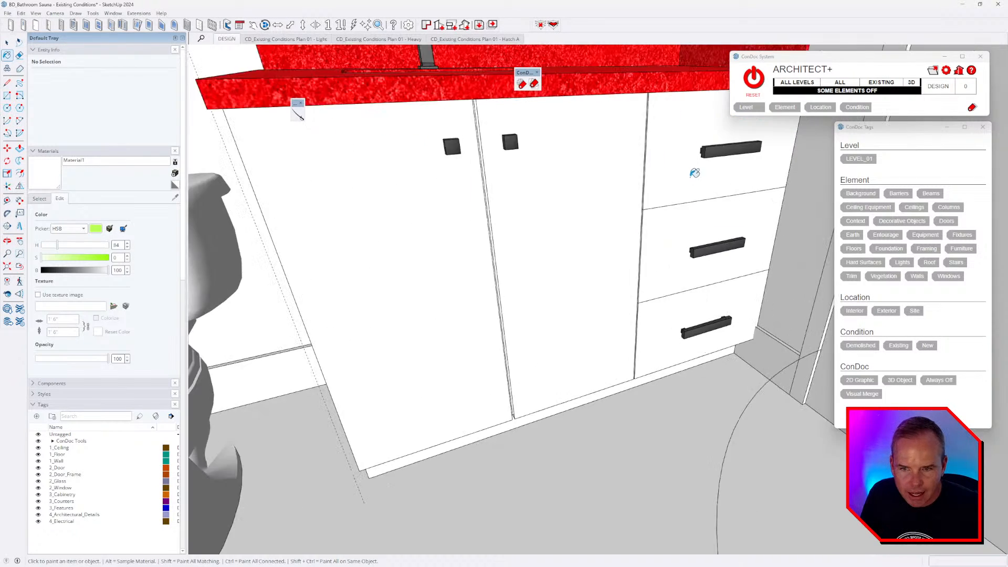
pyautogui.moveTo(693, 171); pyautogui.dragTo(589, 180, button='middle')
pyautogui.scroll(4, 785, 452)
pyautogui.moveTo(785, 452)
pyautogui.mouseDown(button='middle')
pyautogui.moveTo(705, 371)
pyautogui.moveTo(708, 361)
pyautogui.mouseUp(button='middle')
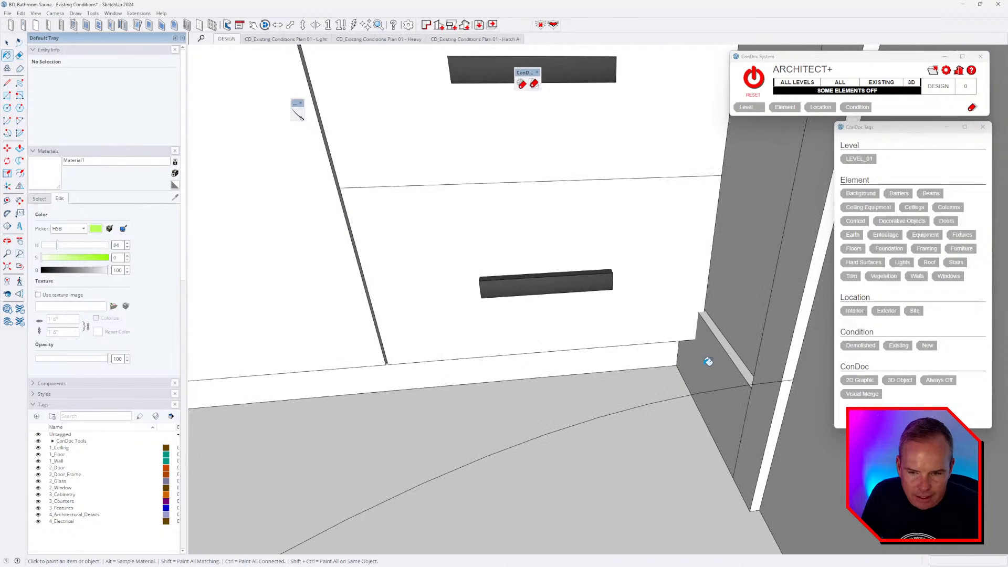
pyautogui.scroll(-8, 690, 367)
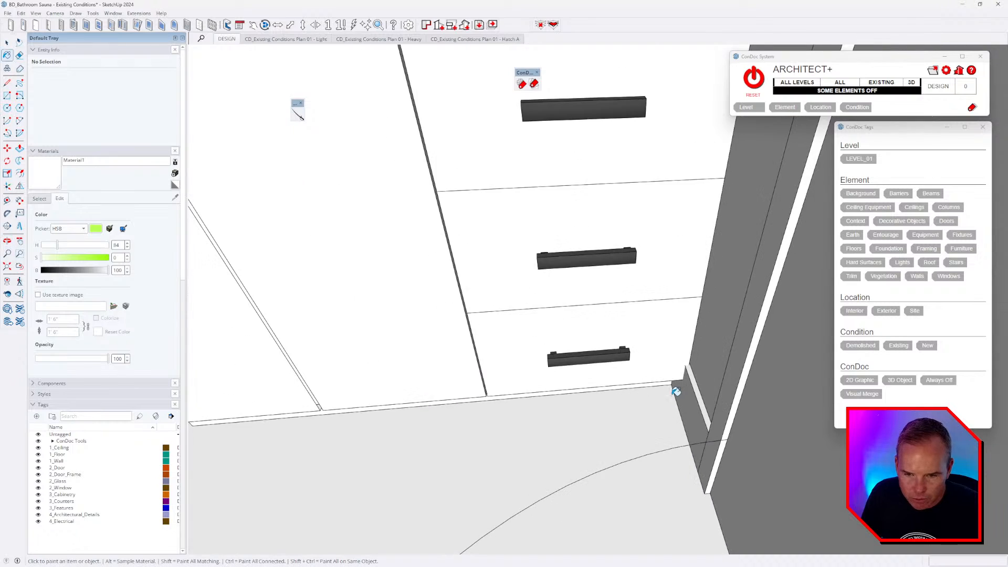
pyautogui.moveTo(661, 379)
pyautogui.mouseDown(button='middle')
pyautogui.moveTo(646, 340)
pyautogui.moveTo(654, 289)
pyautogui.mouseUp(button='middle')
pyautogui.press('space')
pyautogui.doubleClick(641, 333)
pyautogui.doubleClick(640, 333)
pyautogui.doubleClick(641, 333)
pyautogui.tripleClick(640, 333)
pyautogui.press('m')
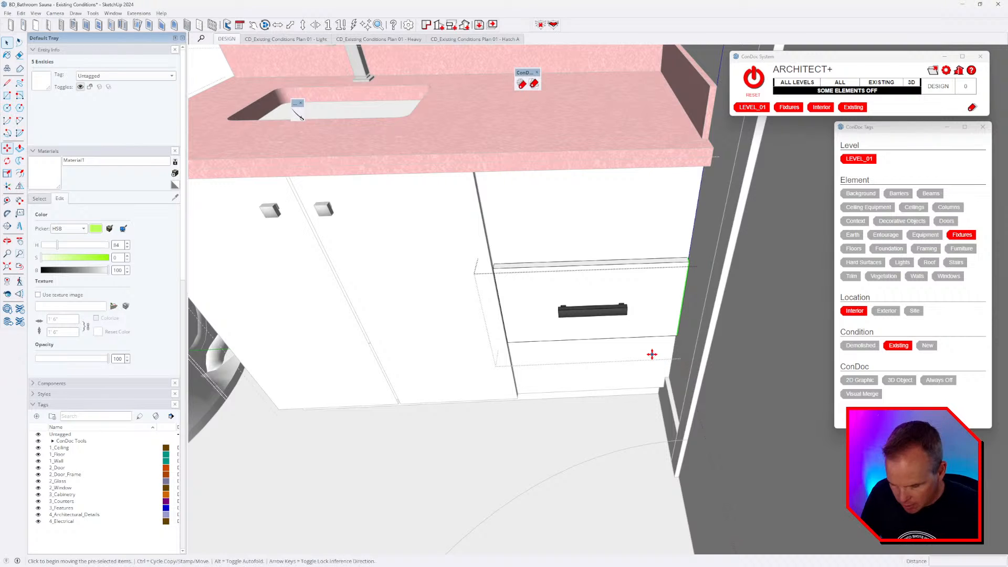
pyautogui.click(650, 354)
# - Check the red-topped vanity around 0:13 in the 'Intro - Bathroom Tour' video, then return to SketchUp
pyautogui.hotkey('alt', 'Tab')
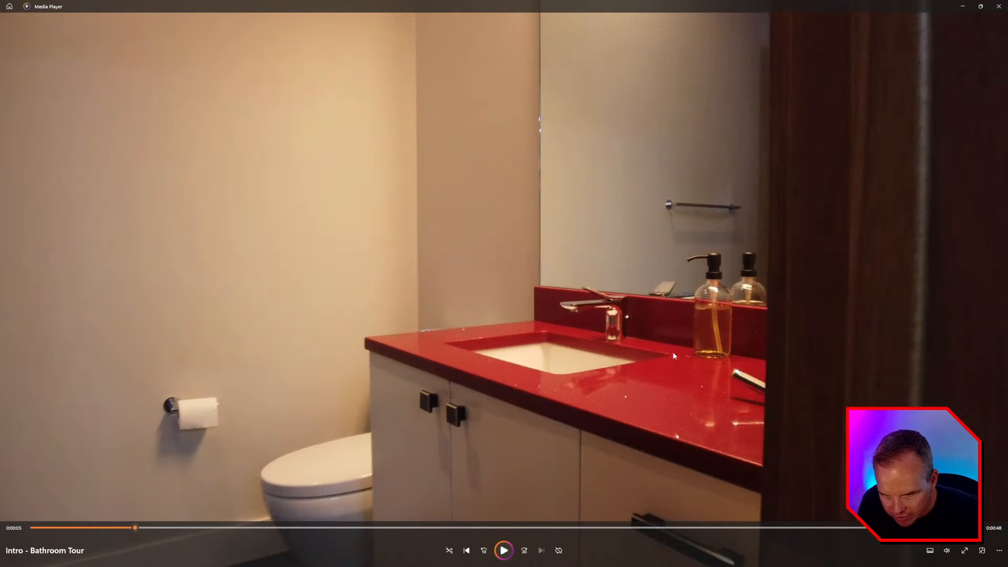
pyautogui.moveTo(179, 527); pyautogui.dragTo(281, 530)
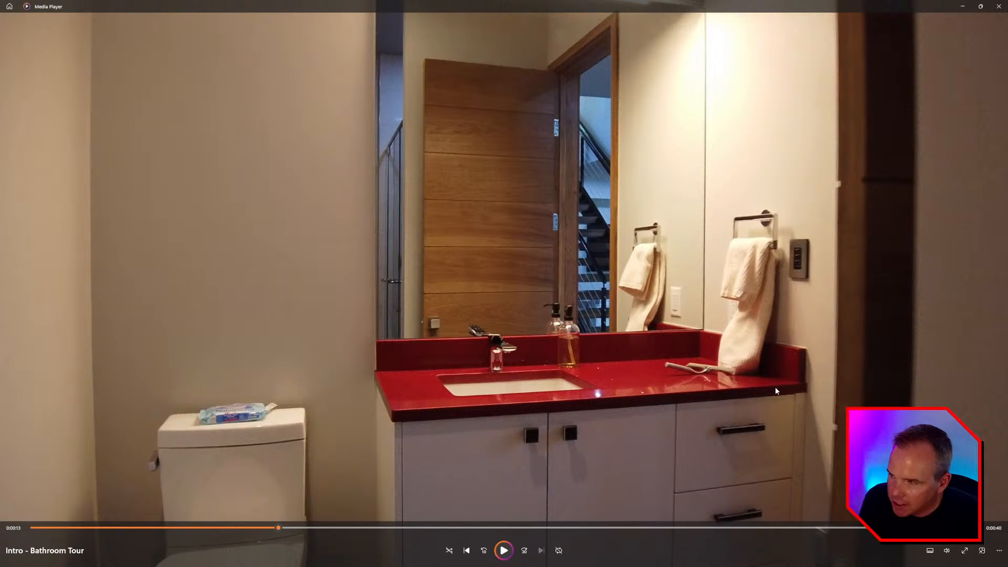
pyautogui.hotkey('alt', 'Tab')
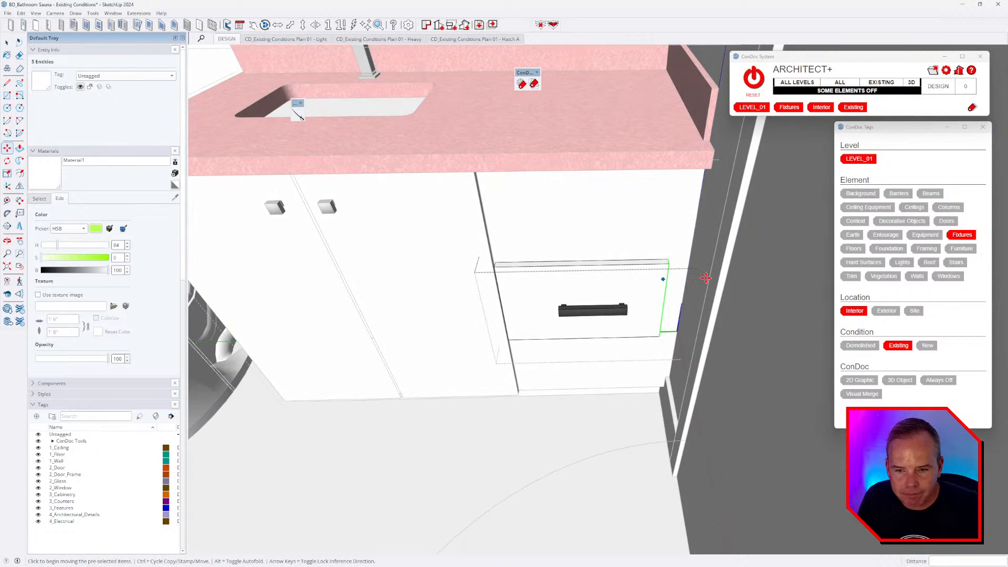
# - Place a guide 1.5 inches away and pull the middle drawer's right side out 1/2 inch
pyautogui.scroll(3, 692, 243)
pyautogui.press('t')
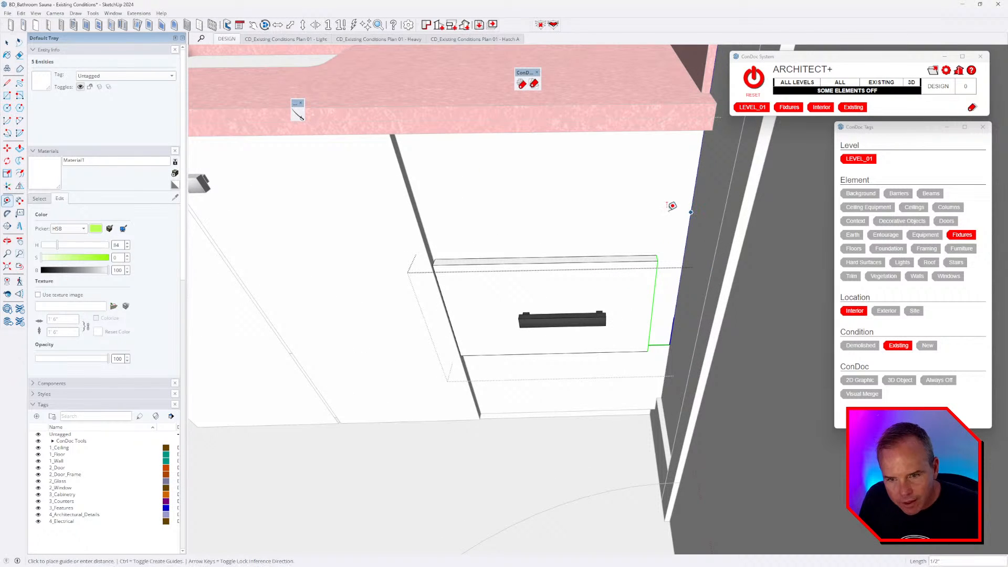
pyautogui.write('1.5')
pyautogui.press('Return')
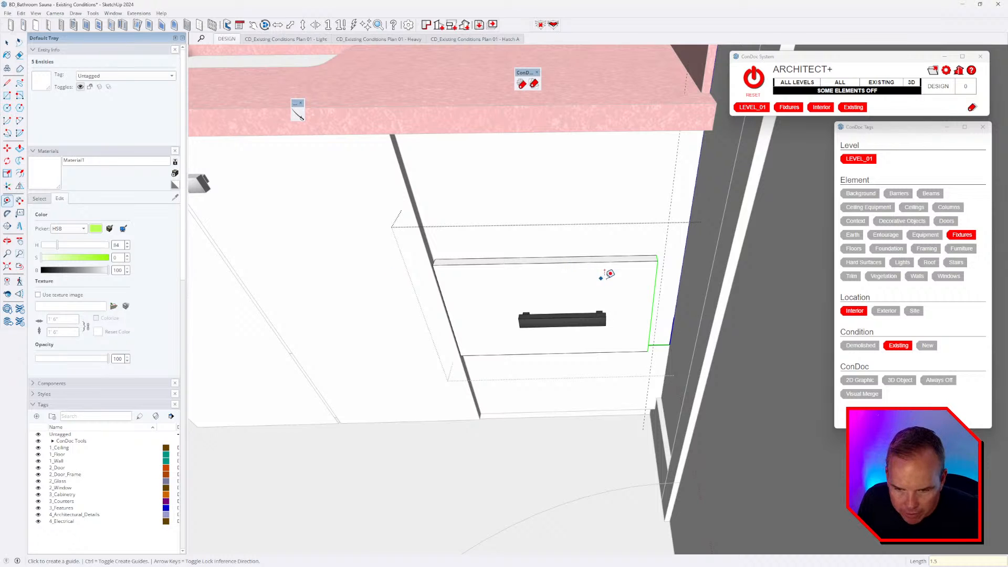
pyautogui.scroll(2, 663, 273)
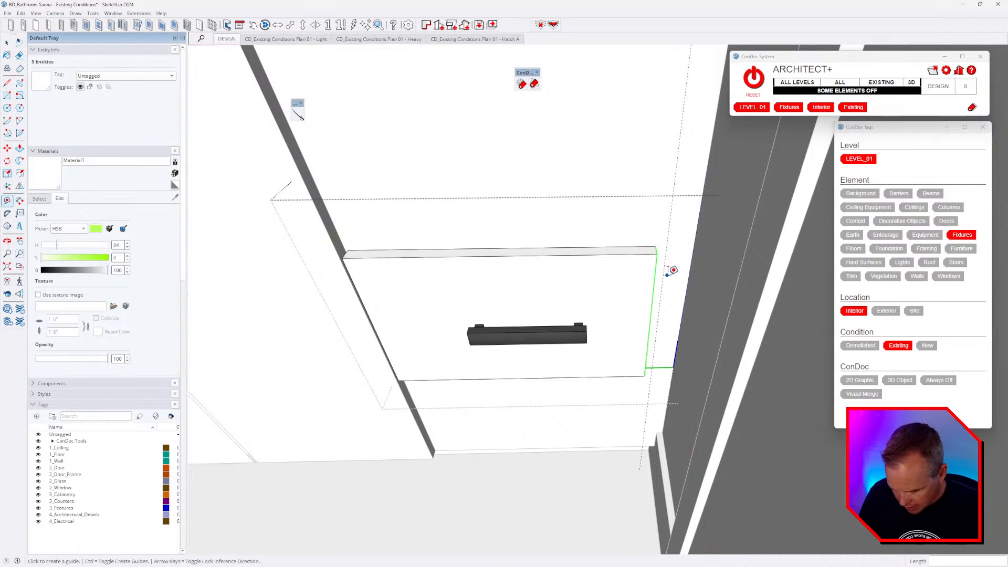
pyautogui.scroll(6, 674, 272)
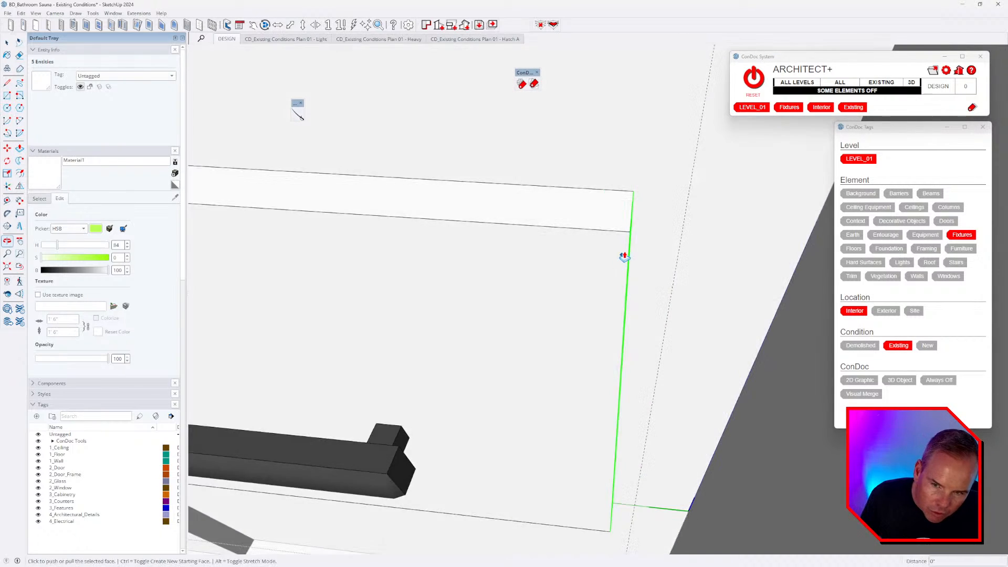
pyautogui.press('p')
pyautogui.moveTo(636, 246); pyautogui.dragTo(598, 265, button='middle')
pyautogui.click(628, 252)
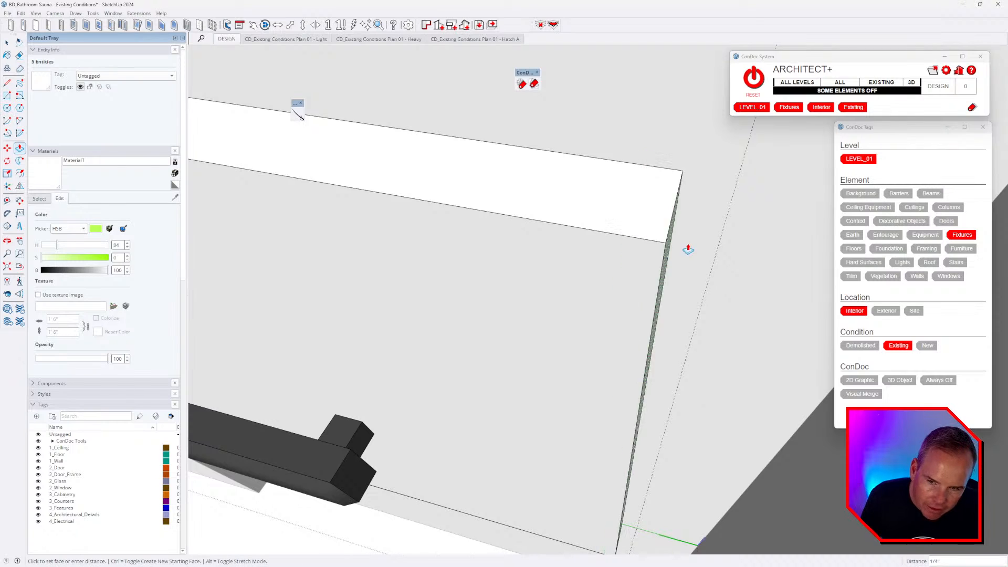
pyautogui.click(738, 199)
pyautogui.moveTo(737, 195); pyautogui.dragTo(589, 229, button='middle')
# - Move the drawer's black pull handle to its new position and close the drawer group
pyautogui.press('m')
pyautogui.click(615, 283)
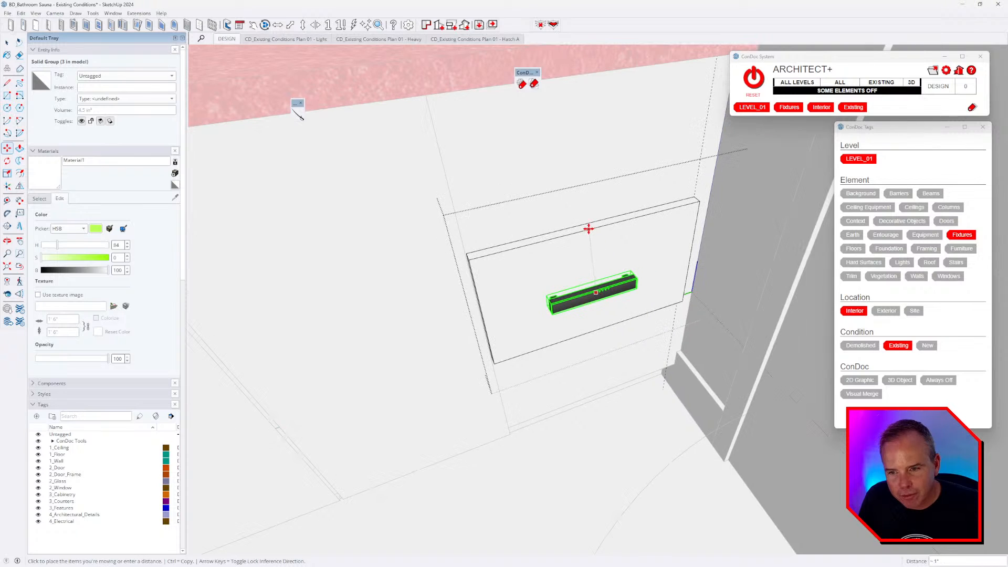
pyautogui.click(592, 227)
pyautogui.moveTo(593, 317); pyautogui.dragTo(632, 272, button='middle')
pyautogui.scroll(-3, 632, 272)
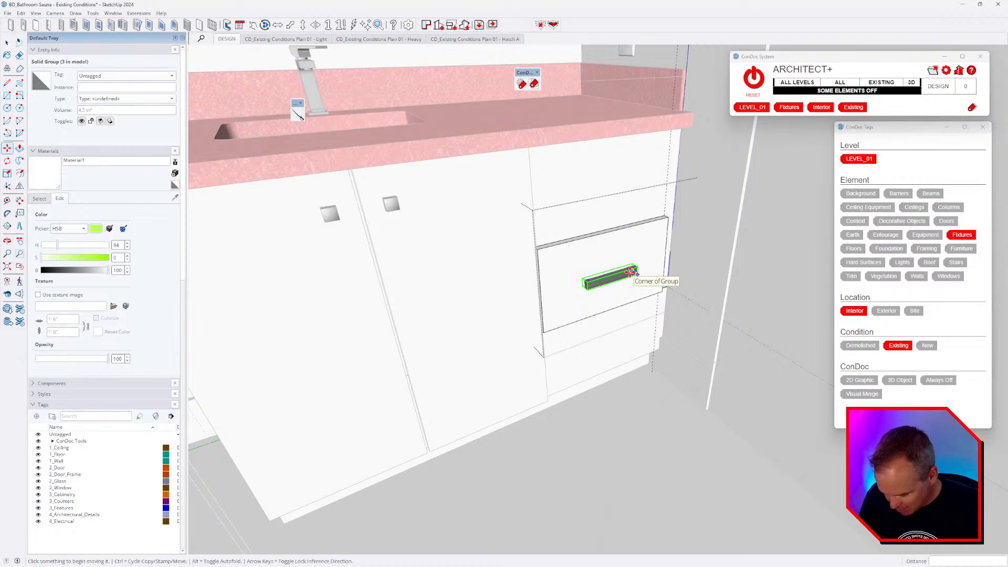
pyautogui.press('space')
pyautogui.press('Escape')
pyautogui.moveTo(668, 347); pyautogui.dragTo(618, 348, button='middle')
pyautogui.scroll(3, 652, 263)
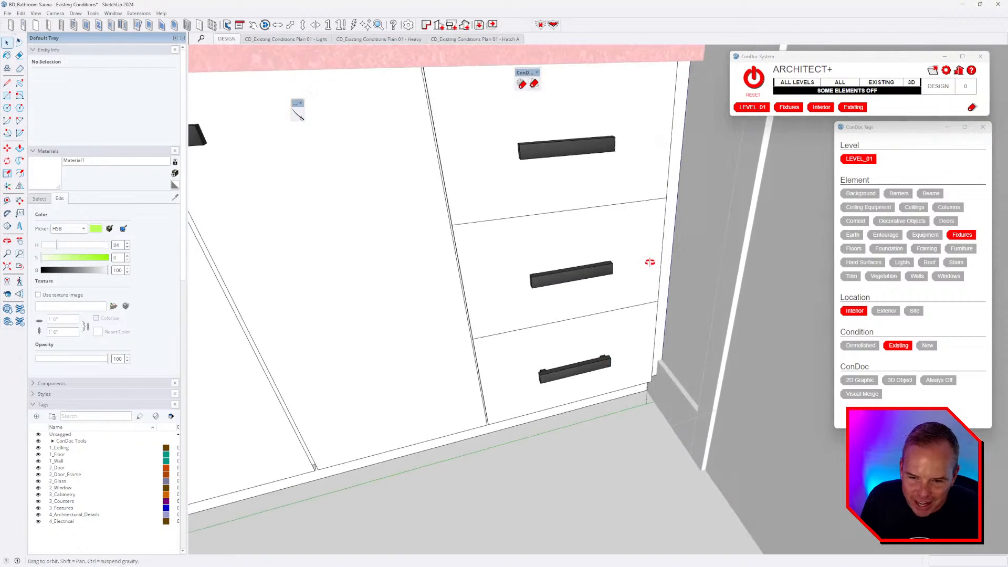
# - Inspect the drawers and the cabinet's right corner edge, then close the side panel group
pyautogui.moveTo(652, 263); pyautogui.dragTo(708, 241, button='middle')
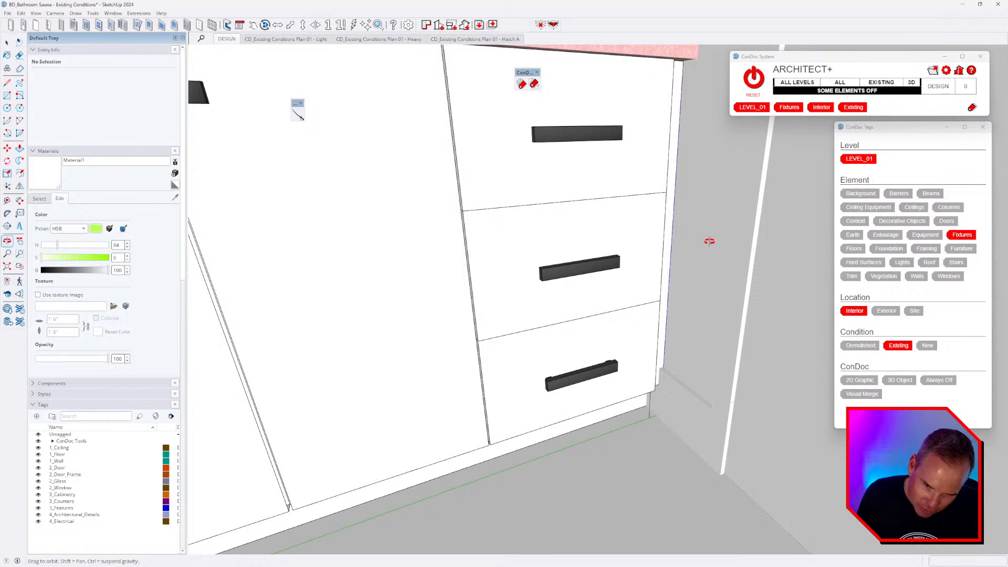
pyautogui.scroll(-3, 713, 251)
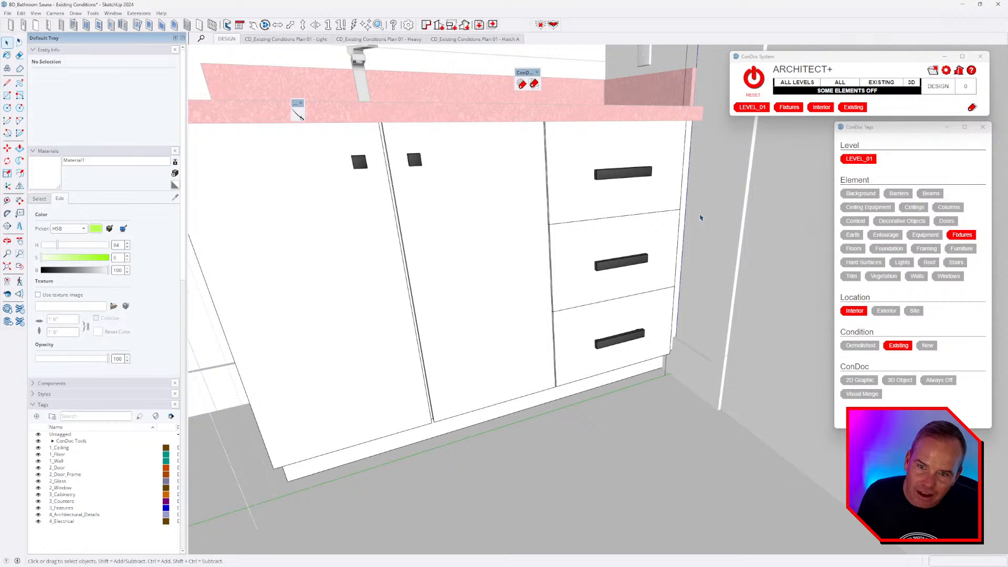
pyautogui.scroll(4, 689, 180)
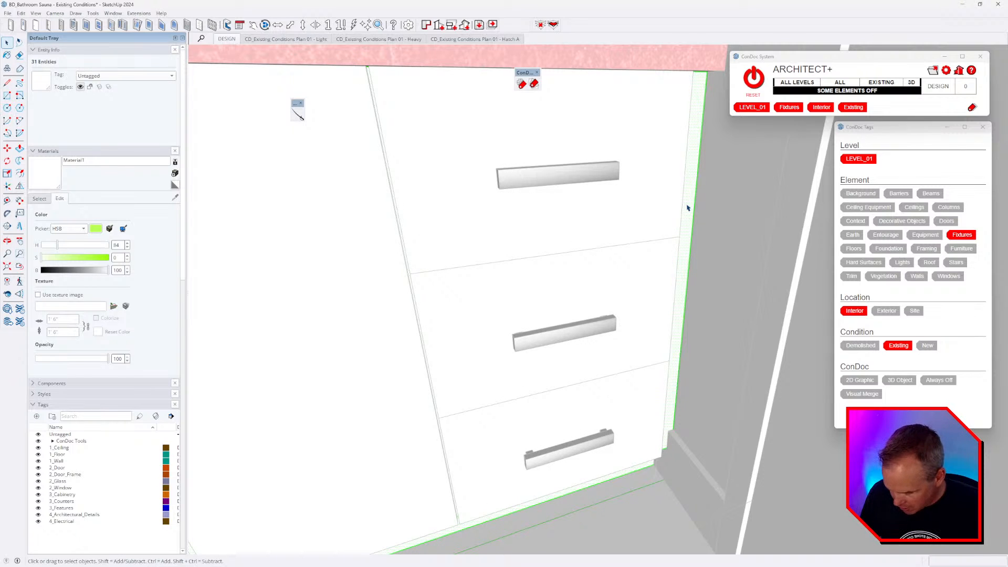
pyautogui.scroll(1, 684, 213)
pyautogui.press('m')
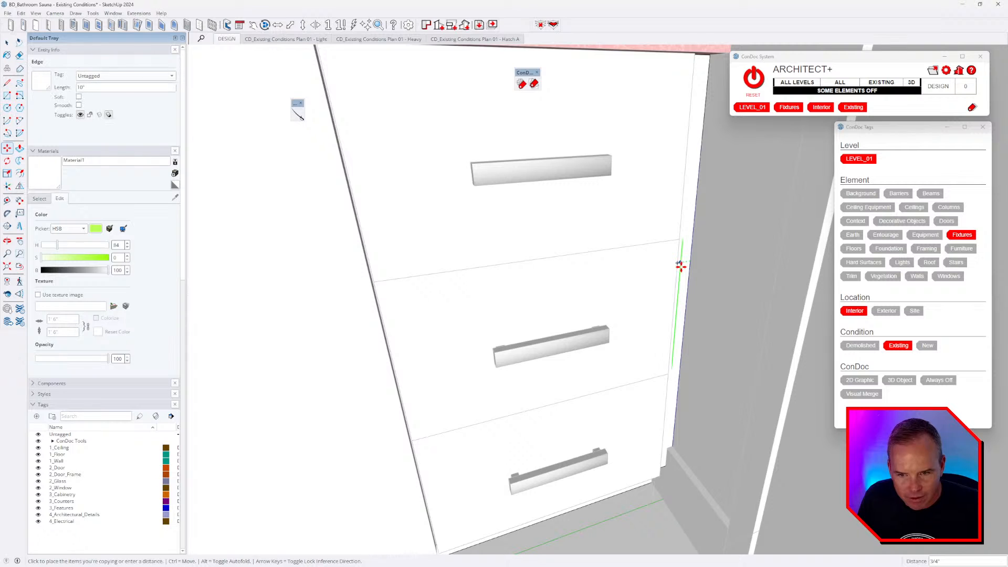
pyautogui.moveTo(681, 262); pyautogui.dragTo(607, 477, button='middle')
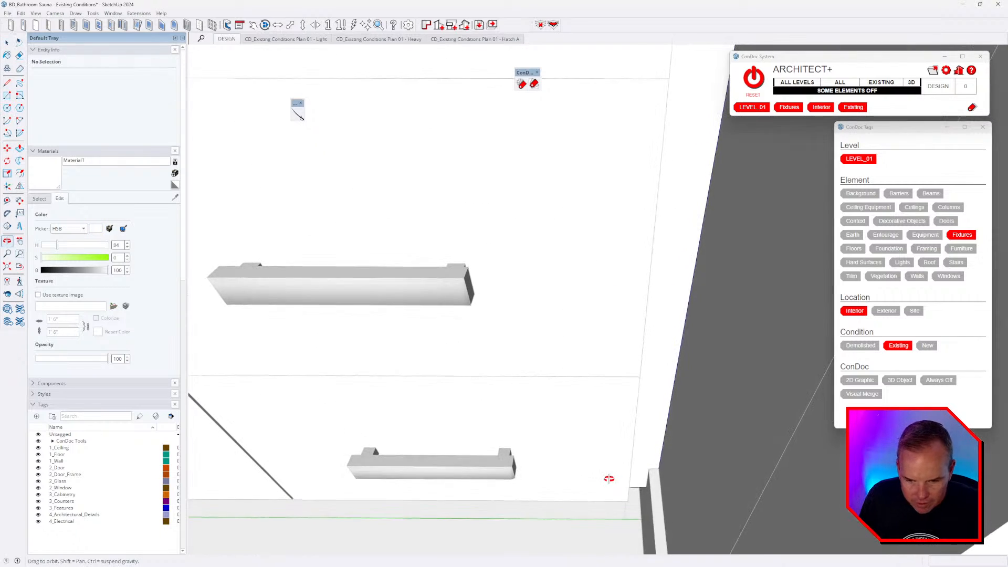
pyautogui.press('t')
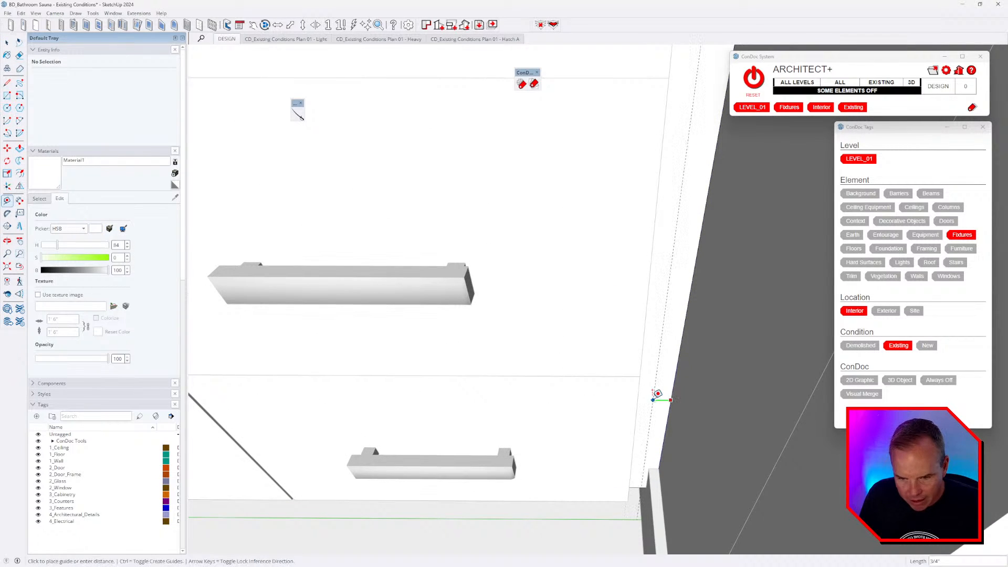
pyautogui.scroll(3, 647, 371)
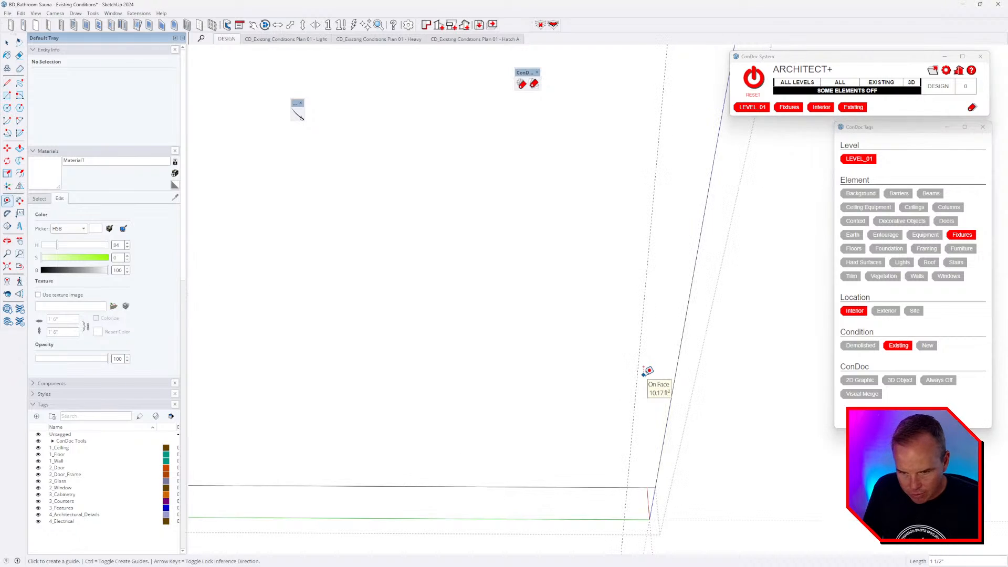
pyautogui.moveTo(648, 370); pyautogui.dragTo(650, 453, button='middle')
pyautogui.press('l')
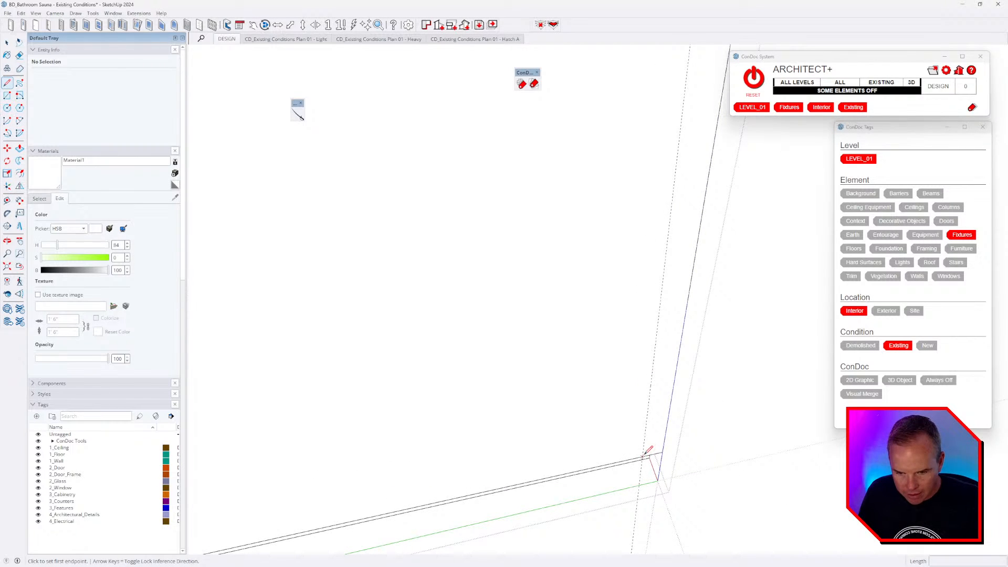
pyautogui.click(648, 451)
pyautogui.scroll(-1, 651, 399)
pyautogui.press('space')
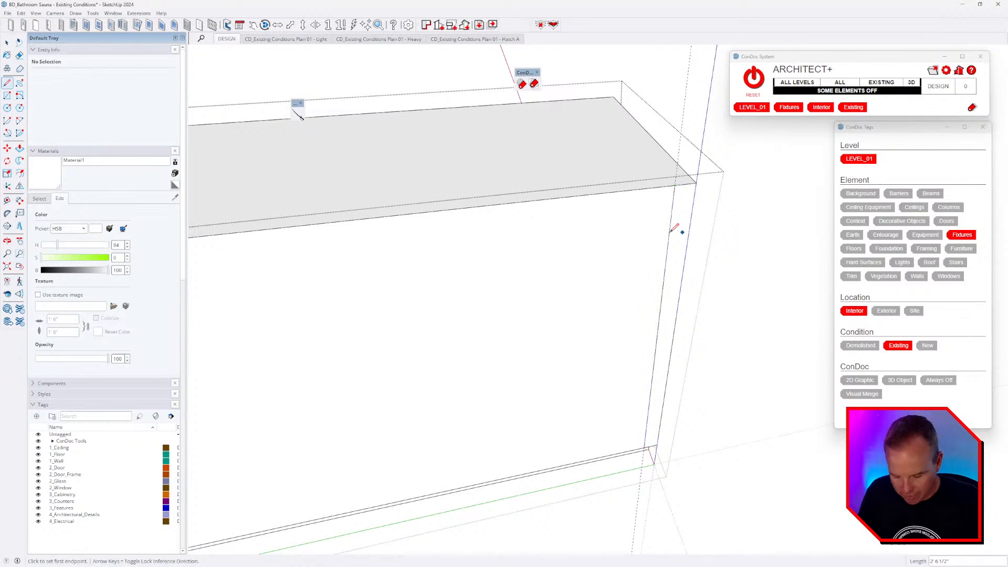
pyautogui.press('Escape')
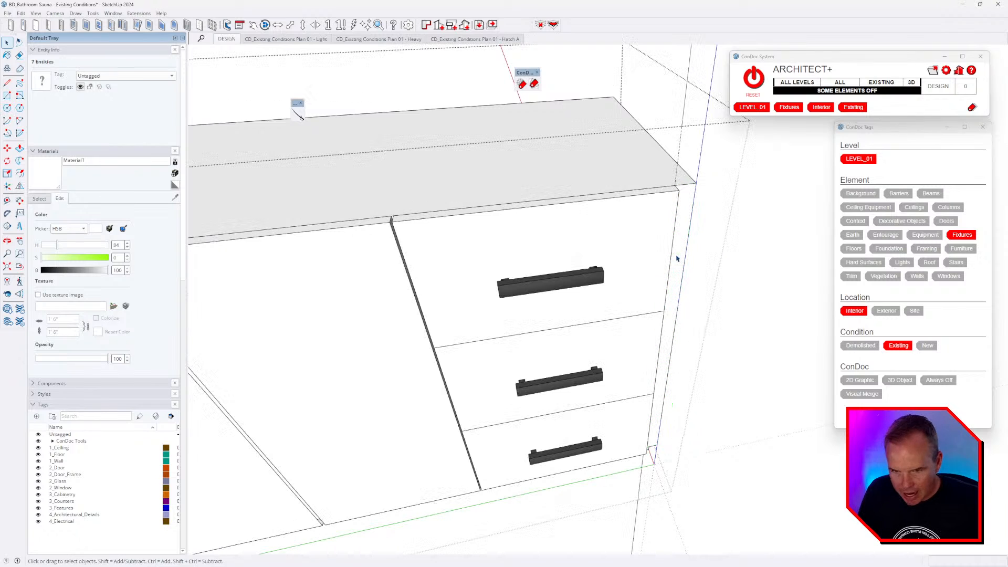
# - Push the cabinet's right side face in 0.125 inch, leaving a thin strip, and return to the full model
pyautogui.click(679, 271)
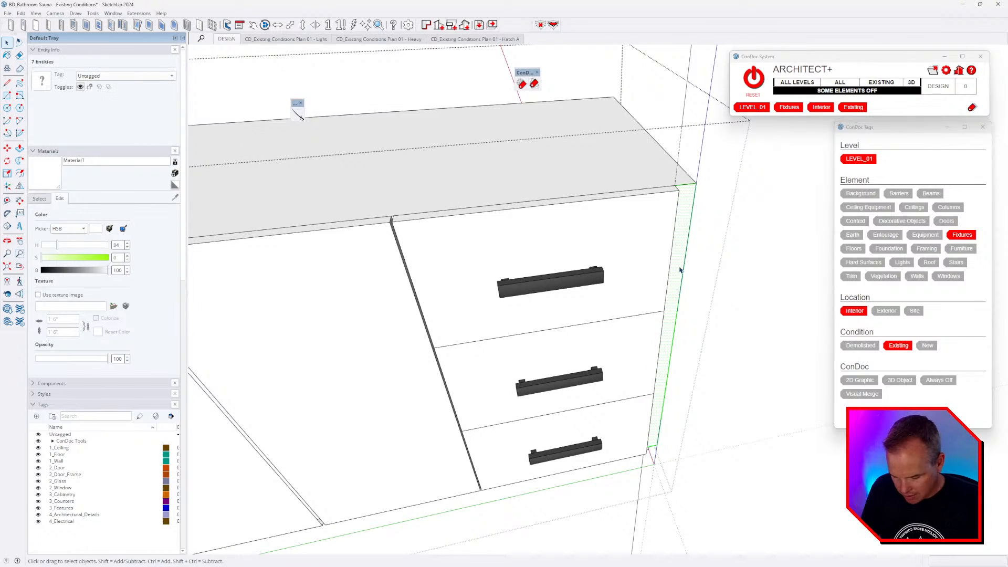
pyautogui.press('p')
pyautogui.scroll(2, 678, 208)
pyautogui.click(682, 185)
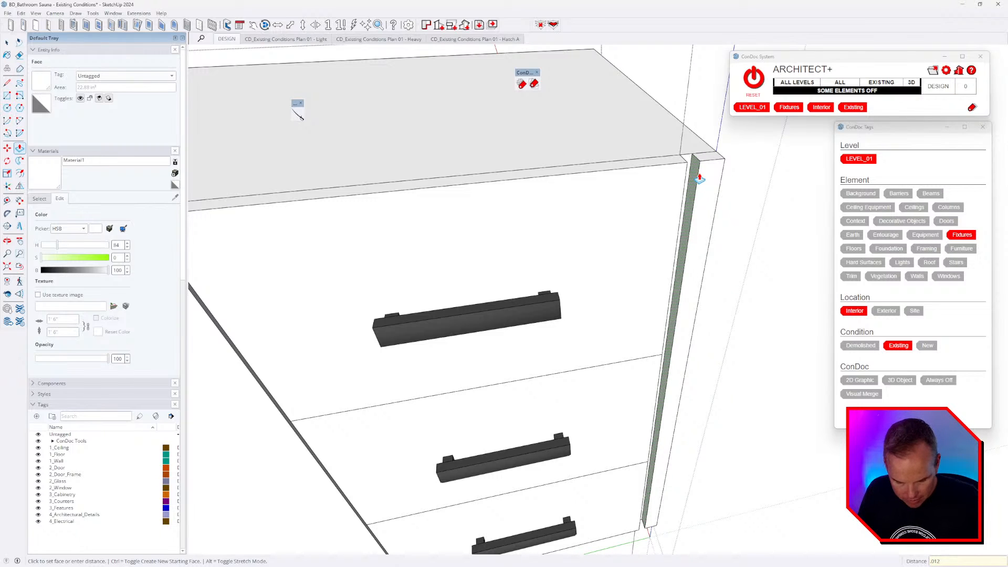
pyautogui.press('Return')
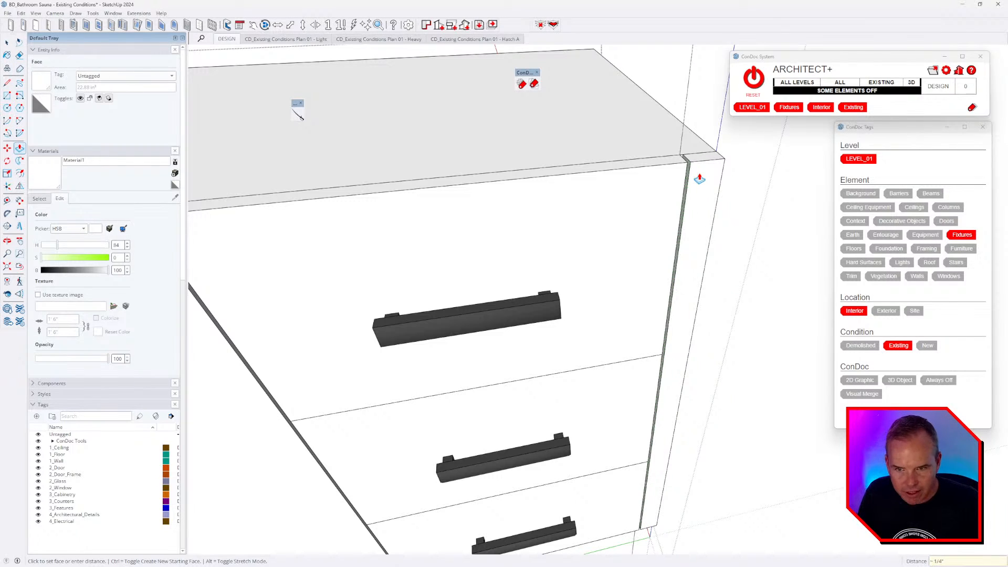
pyautogui.press('space')
pyautogui.tripleClick(699, 178)
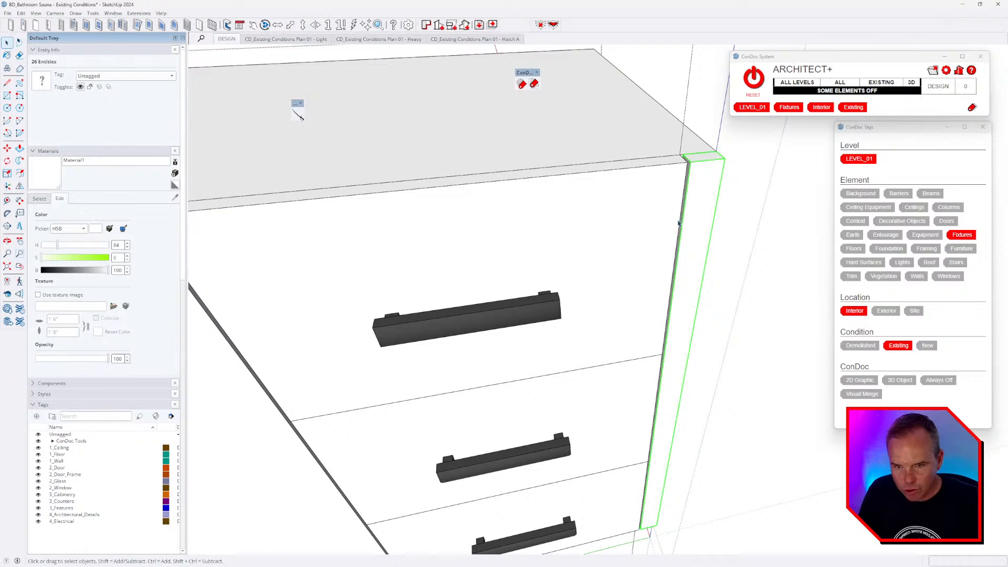
pyautogui.press('Escape')
pyautogui.scroll(-5, 695, 190)
pyautogui.press('Escape')
pyautogui.press('Escape')
pyautogui.moveTo(613, 297); pyautogui.dragTo(639, 313, button='middle')
pyautogui.scroll(-2, 639, 313)
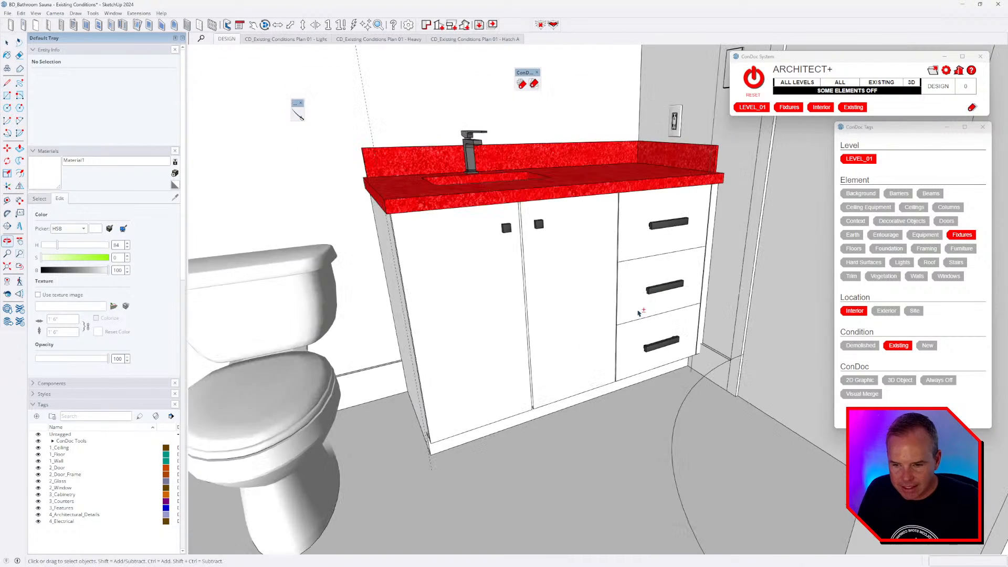
pyautogui.moveTo(580, 341)
pyautogui.mouseDown(button='middle')
pyautogui.moveTo(600, 335)
pyautogui.moveTo(581, 317)
pyautogui.moveTo(575, 336)
pyautogui.mouseUp(button='middle')
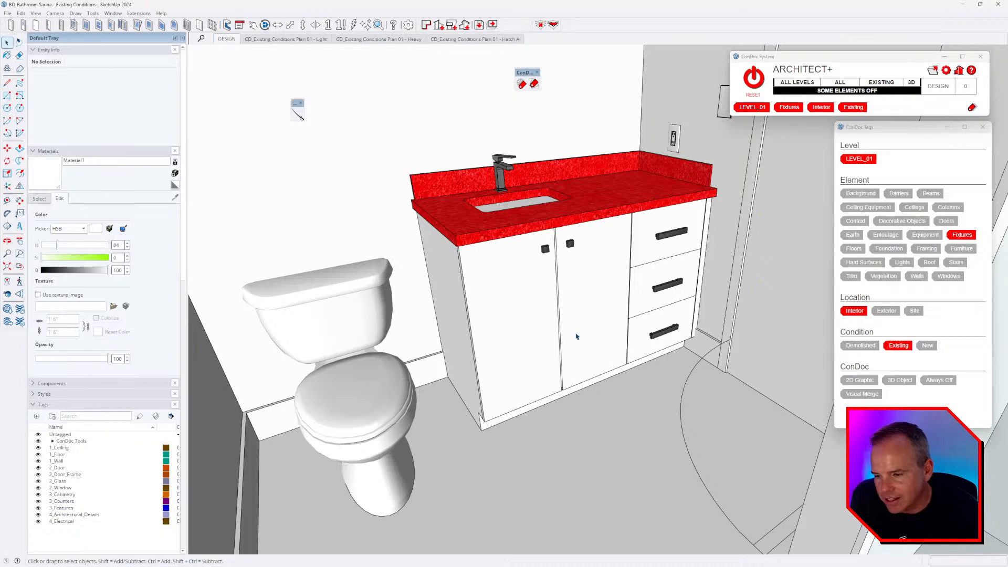
pyautogui.moveTo(684, 338); pyautogui.dragTo(699, 332, button='middle')
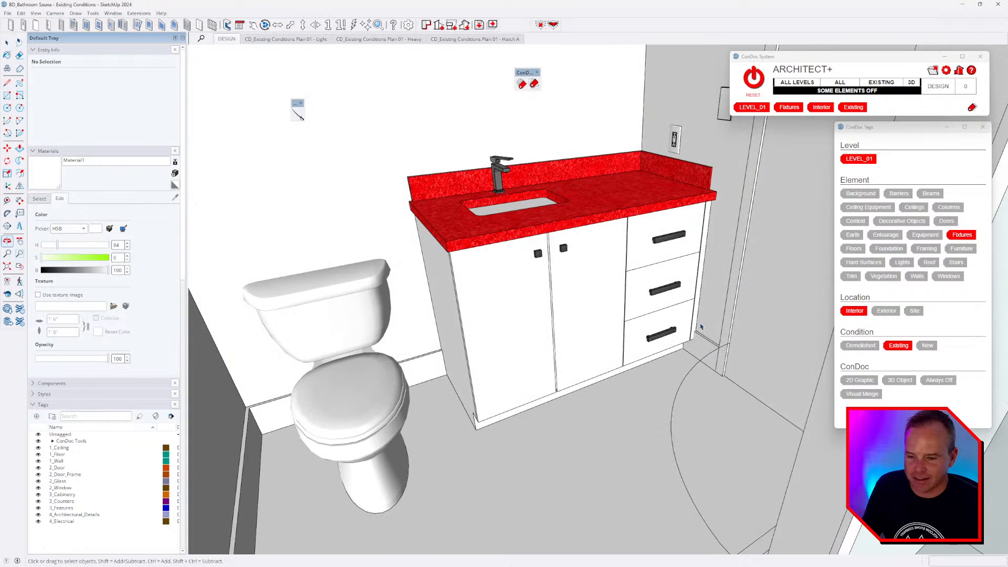
pyautogui.press('w')
pyautogui.moveTo(739, 304); pyautogui.dragTo(315, 302, button='middle')
pyautogui.moveTo(659, 341); pyautogui.dragTo(357, 321, button='middle')
pyautogui.moveTo(441, 293); pyautogui.dragTo(760, 339, button='middle')
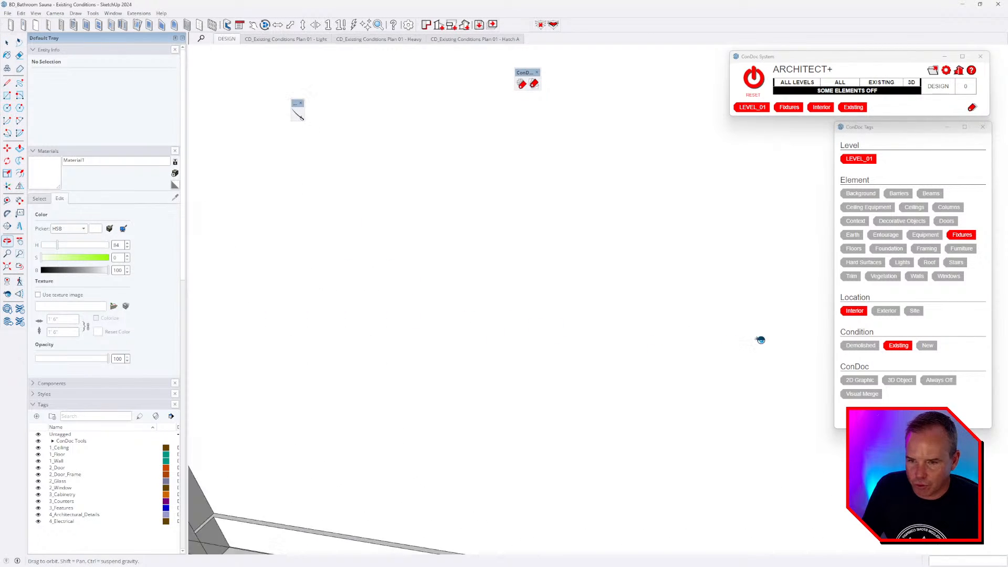
# - Open the cabinet group and draw an edge at the door's bottom corner to close its missing face
pyautogui.moveTo(341, 347); pyautogui.dragTo(655, 369, button='middle')
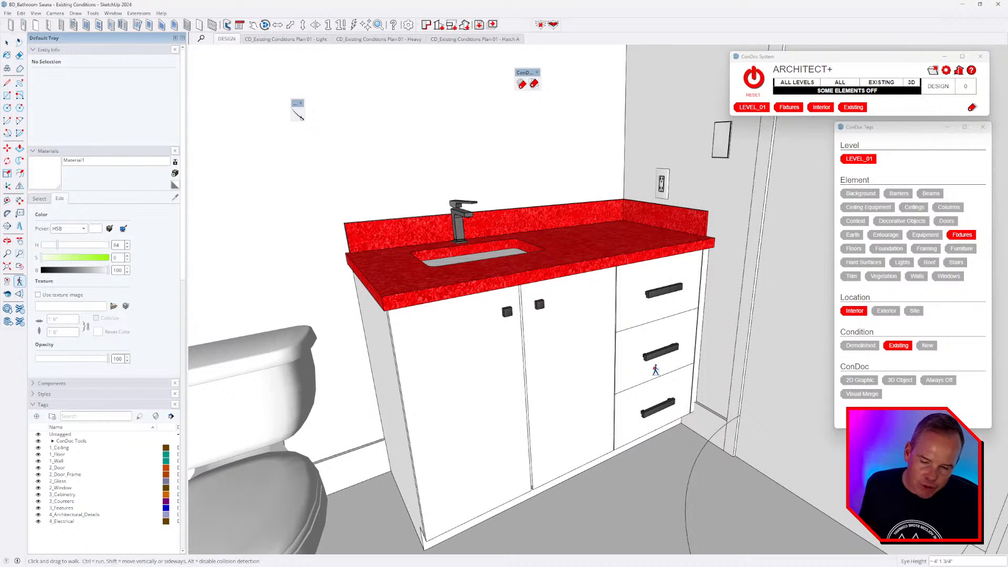
pyautogui.press('space')
pyautogui.click(556, 489)
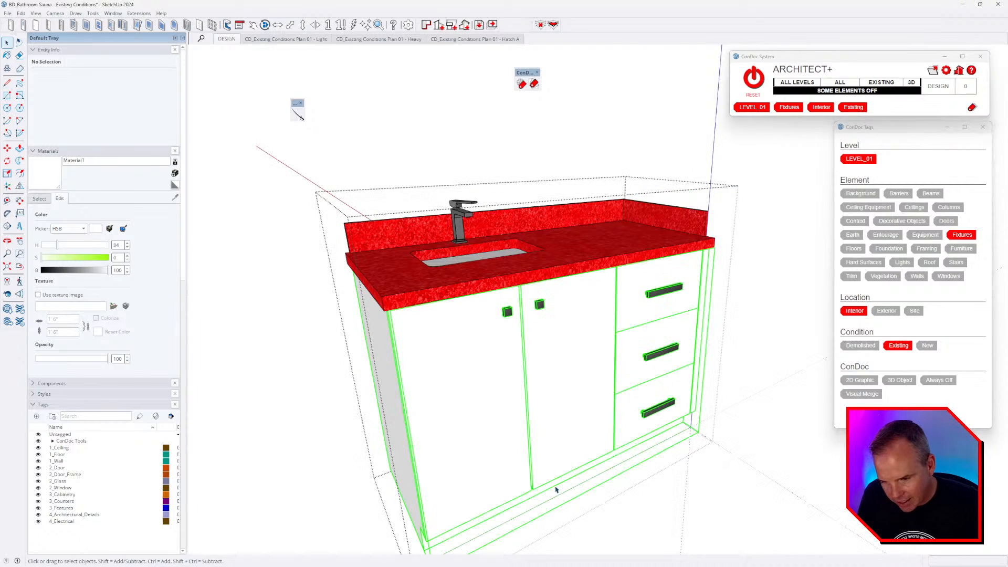
pyautogui.doubleClick(541, 472)
pyautogui.tripleClick(542, 473)
pyautogui.scroll(3, 536, 489)
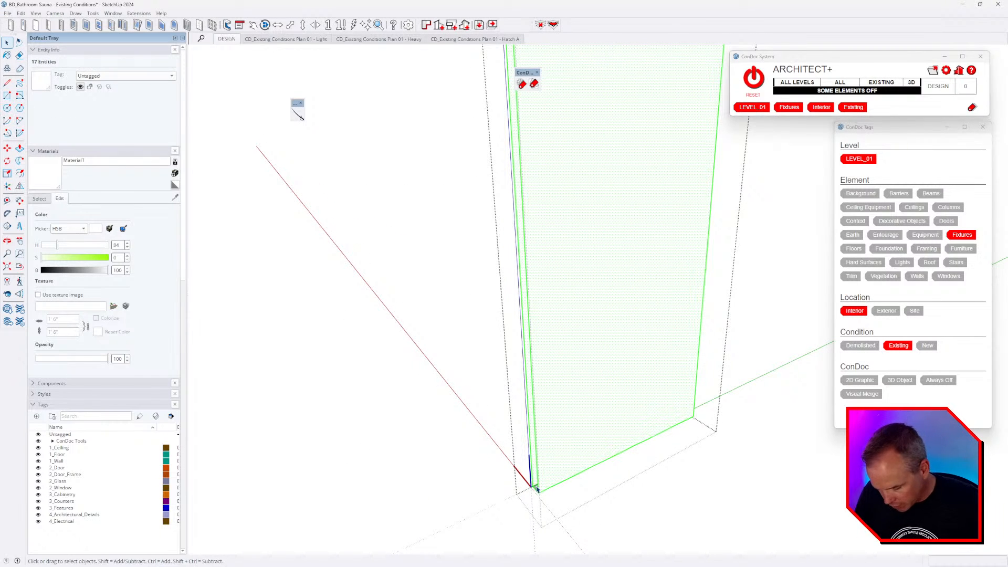
pyautogui.scroll(2, 537, 490)
pyautogui.press('l')
pyautogui.click(537, 491)
pyautogui.click(531, 486)
pyautogui.scroll(-3, 581, 437)
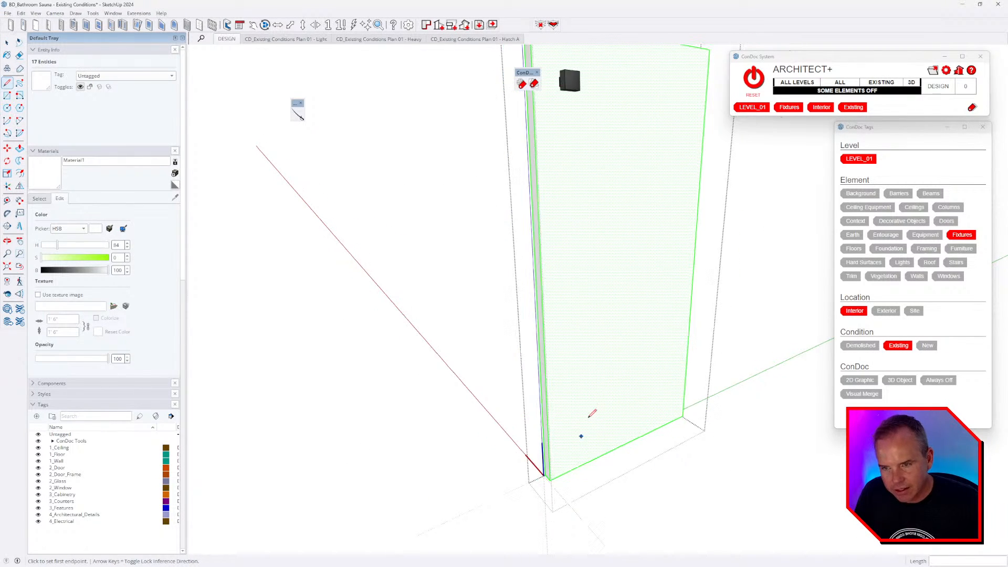
pyautogui.scroll(-3, 598, 391)
pyautogui.press('space')
pyautogui.tripleClick(591, 379)
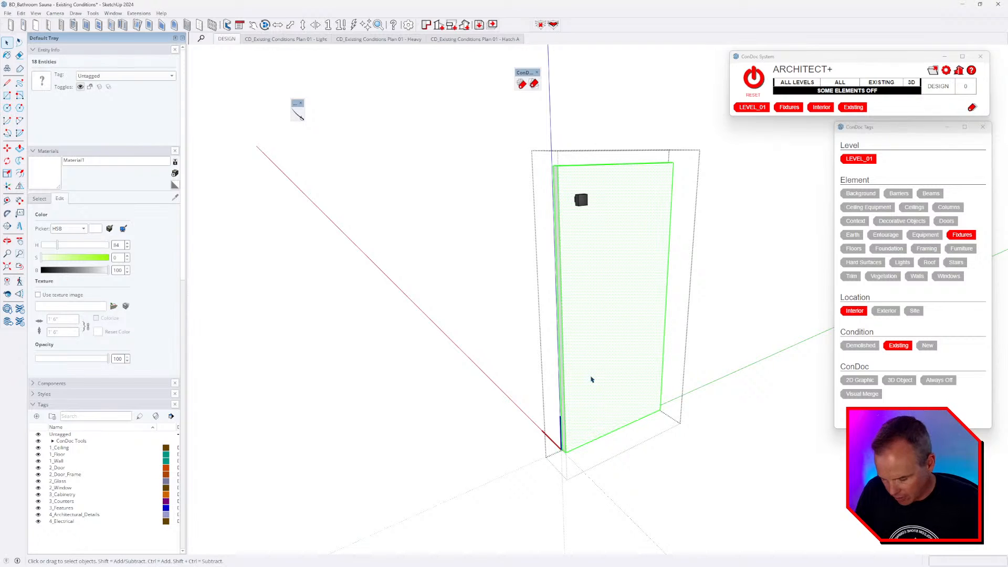
# - Leave the door and cabinet groups, then reopen the vanity's cabinet box and select its geometry
pyautogui.press('b')
pyautogui.moveTo(569, 338); pyautogui.dragTo(591, 378, button='middle')
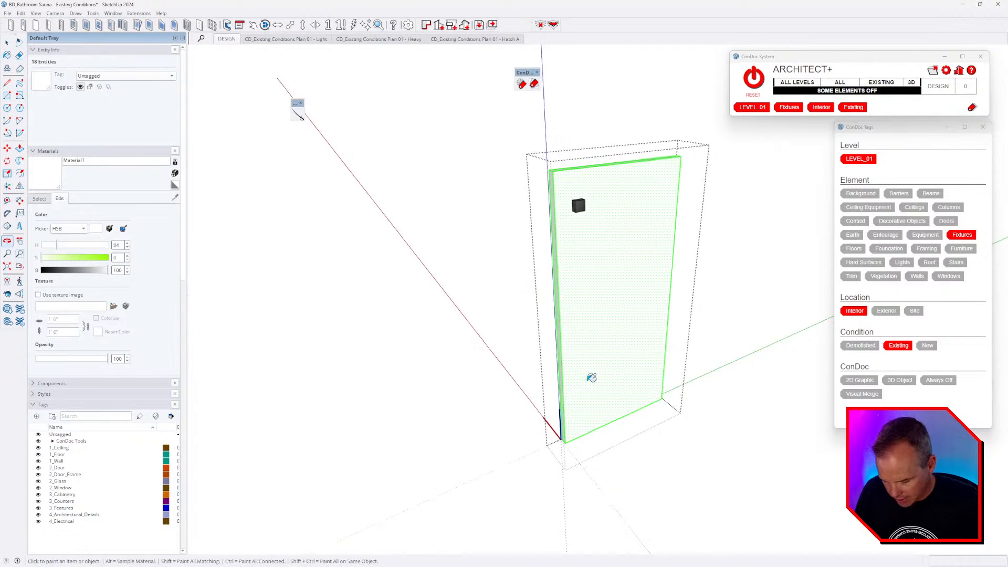
pyautogui.scroll(-3, 591, 378)
pyautogui.press('space')
pyautogui.press('Escape')
pyautogui.press('Escape')
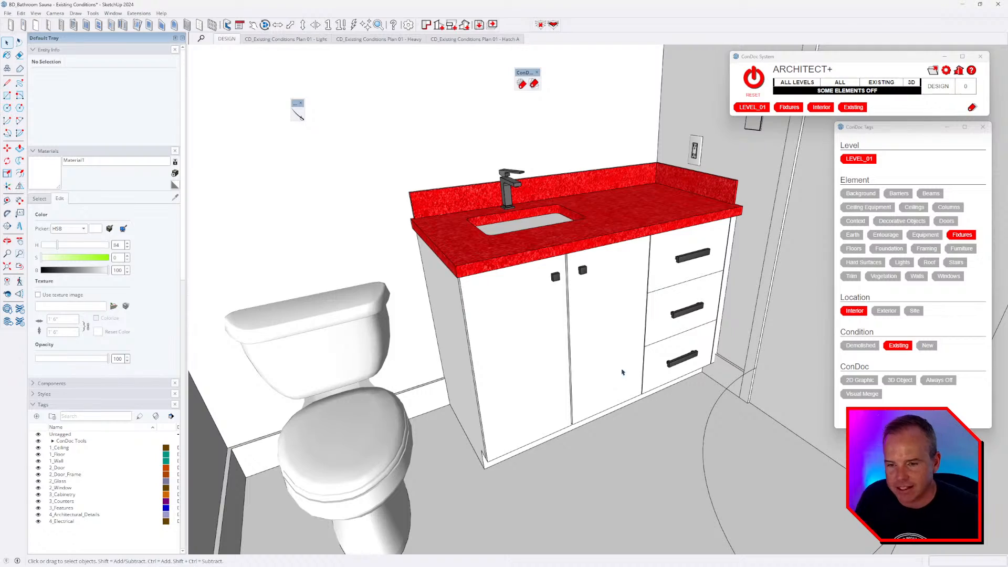
pyautogui.moveTo(636, 322); pyautogui.dragTo(760, 468, button='middle')
pyautogui.scroll(3, 586, 291)
pyautogui.click(562, 265)
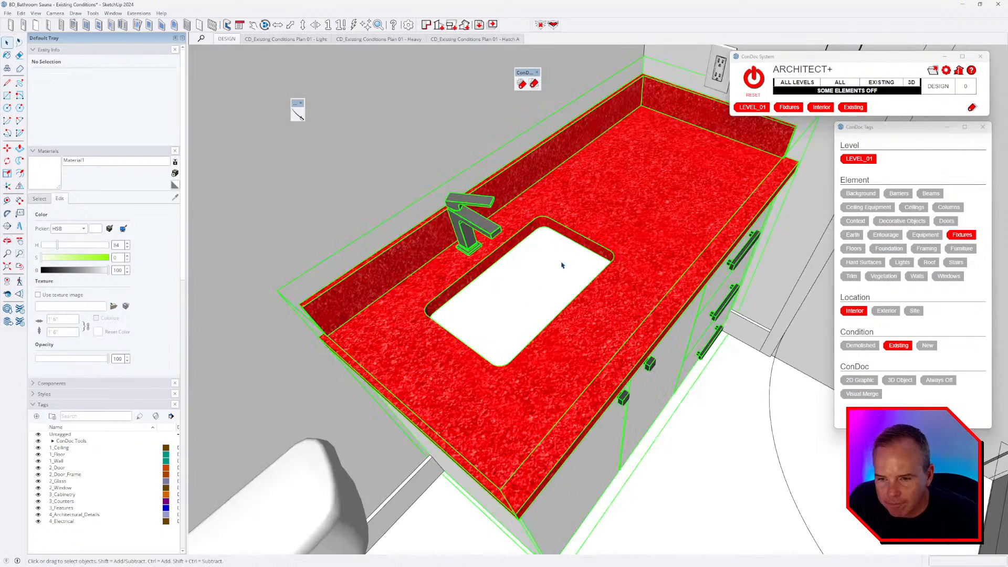
pyautogui.doubleClick(562, 265)
pyautogui.doubleClick(561, 265)
pyautogui.doubleClick(562, 266)
pyautogui.tripleClick(558, 315)
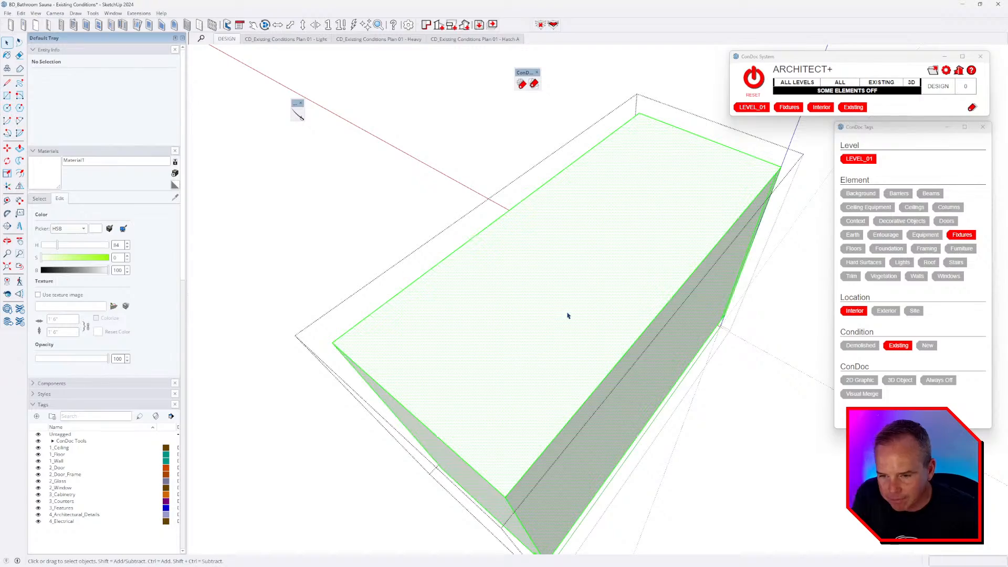
pyautogui.press('i')
pyautogui.scroll(3, 555, 321)
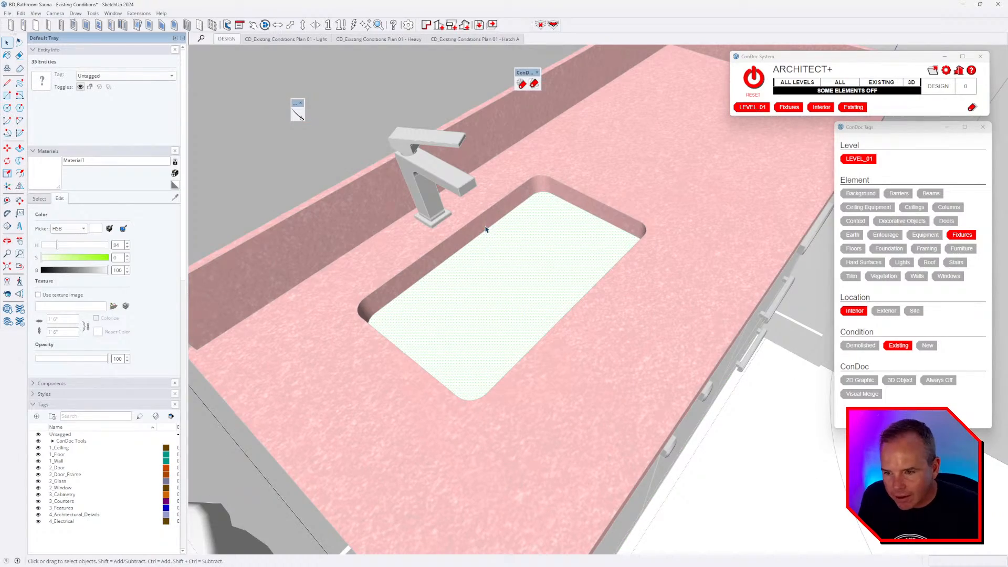
# - Inside the countertop group, explode and delete the sink solid, then undo the deletion
pyautogui.doubleClick(485, 228)
pyautogui.tripleClick(485, 228)
pyautogui.moveTo(485, 227); pyautogui.dragTo(634, 213, button='middle')
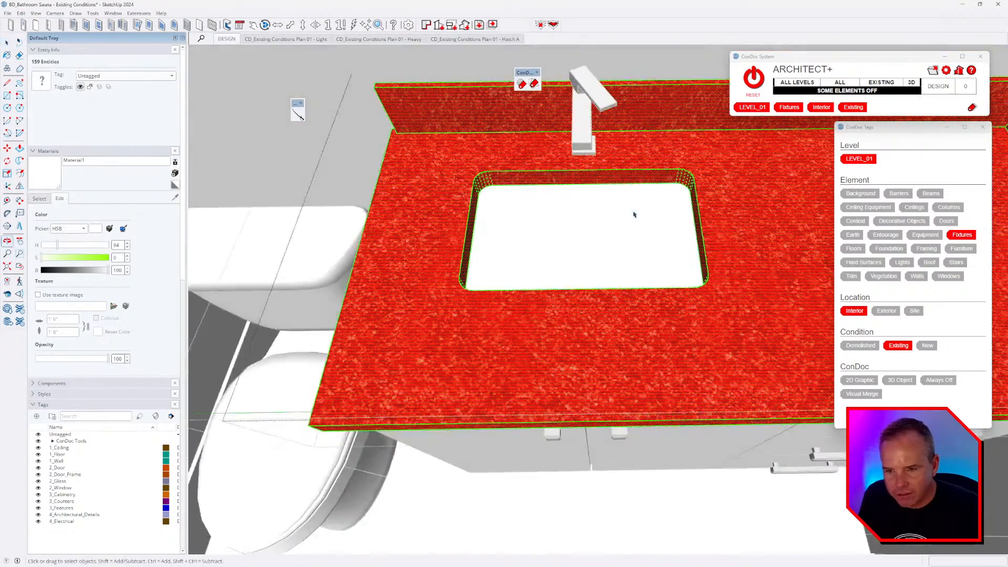
pyautogui.scroll(3, 664, 185)
pyautogui.click(609, 292)
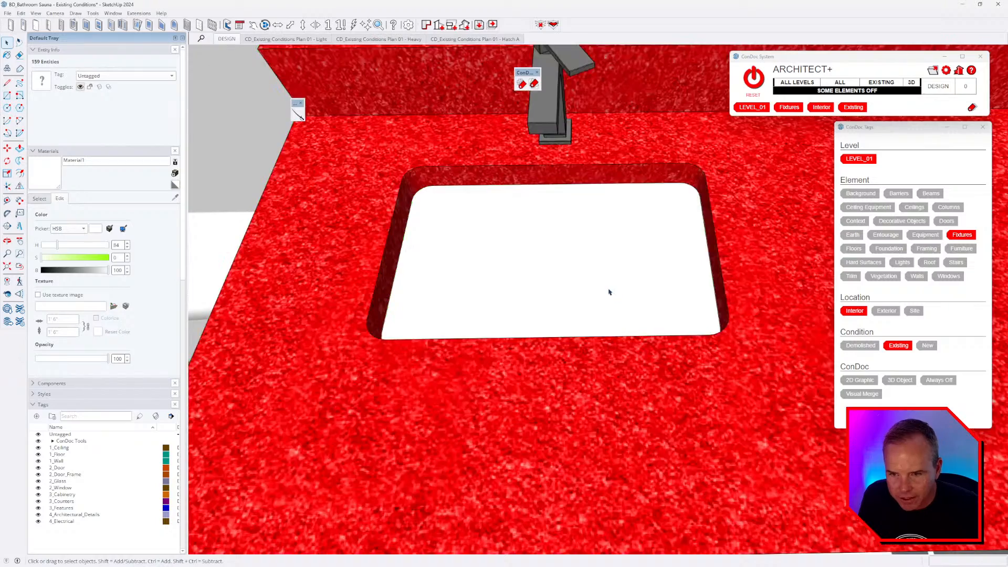
pyautogui.doubleClick(607, 288)
pyautogui.click(567, 268)
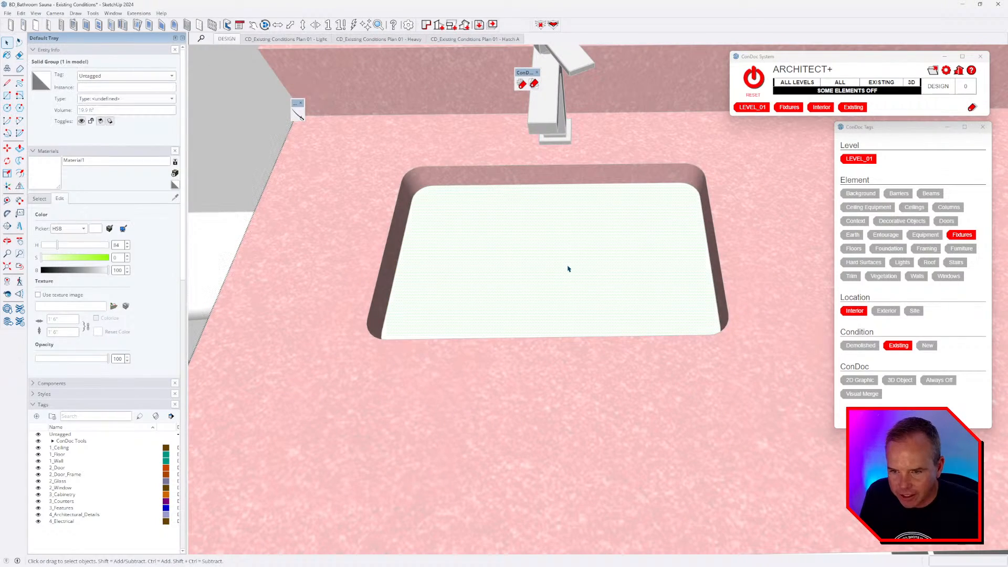
pyautogui.press('x')
pyautogui.press('Delete')
pyautogui.moveTo(586, 366); pyautogui.dragTo(587, 325, button='middle')
pyautogui.hotkey('ctrl', 'z')
# - Open the sink group, hide the rest of the model and select the sink's top rim
pyautogui.press('i')
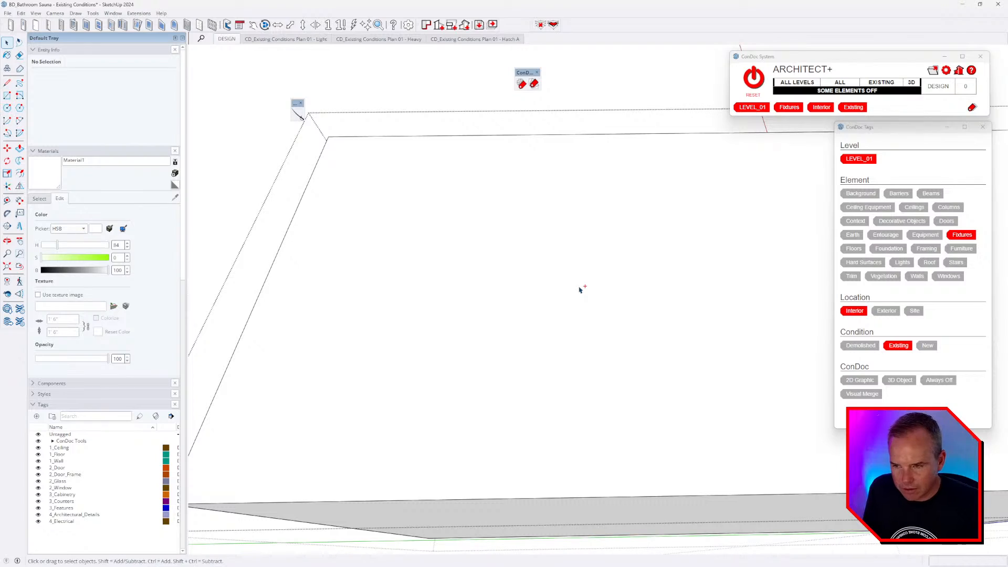
pyautogui.moveTo(577, 288); pyautogui.dragTo(567, 299, button='middle')
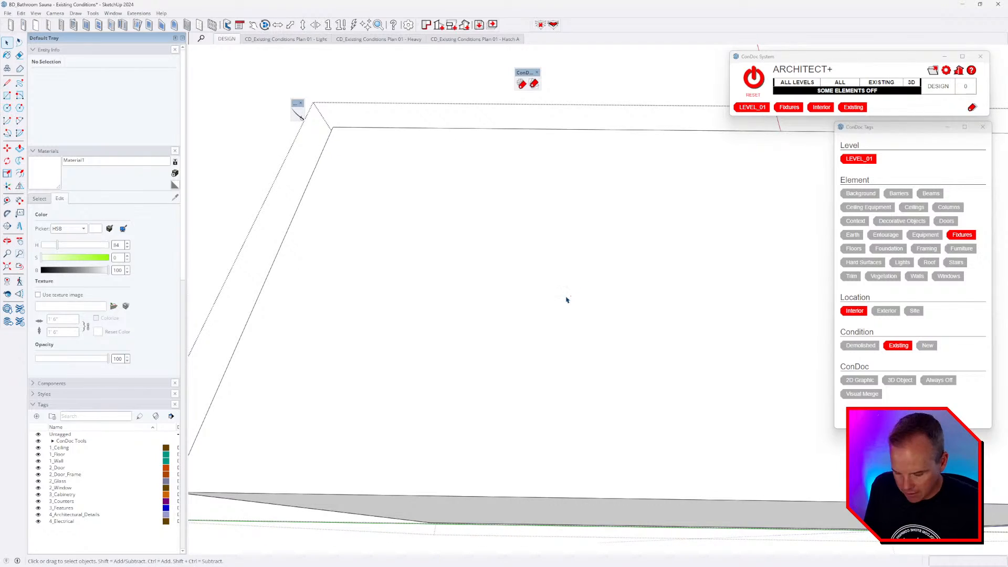
pyautogui.press('i')
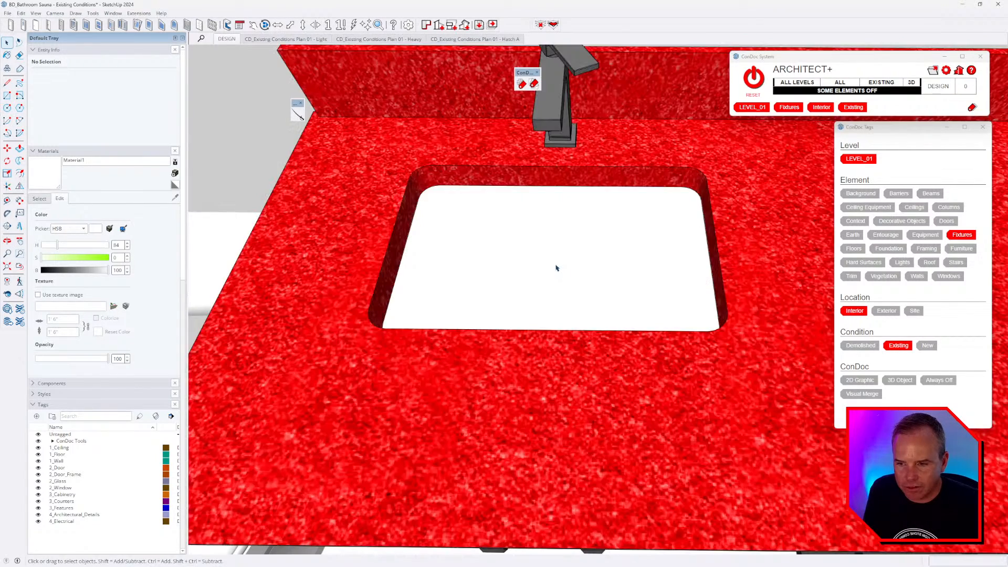
pyautogui.moveTo(732, 283); pyautogui.dragTo(304, 191, button='middle')
pyautogui.scroll(4, 572, 233)
pyautogui.moveTo(572, 234); pyautogui.dragTo(518, 216, button='middle')
pyautogui.tripleClick(518, 216)
pyautogui.moveTo(413, 198); pyautogui.dragTo(761, 274, button='middle')
pyautogui.press('i')
pyautogui.scroll(-6, 634, 292)
pyautogui.scroll(1, 646, 304)
pyautogui.click(658, 289)
# - Hide the countertop, keep only the basin's inner rim edges selected, then exit the basin group
pyautogui.scroll(2, 607, 260)
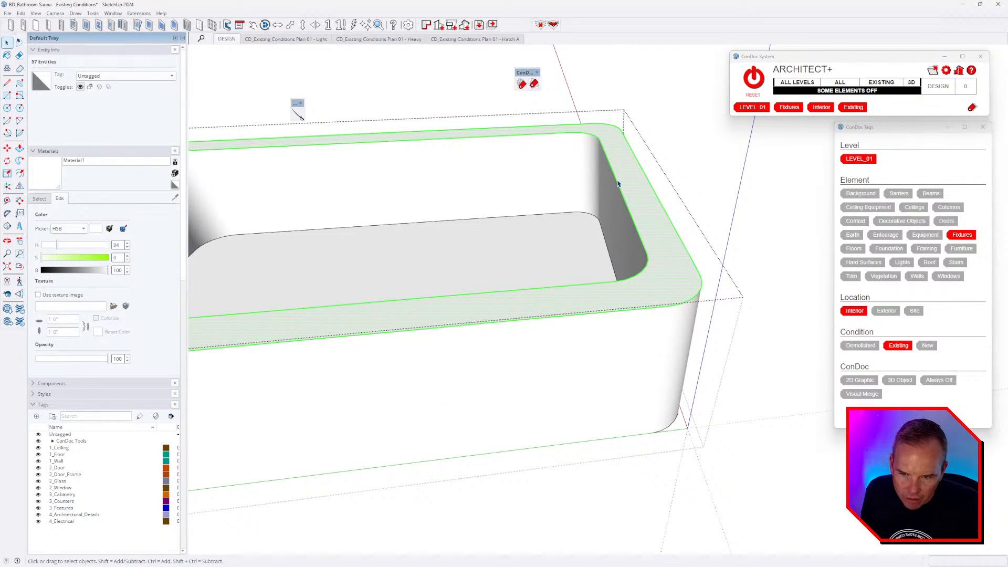
pyautogui.scroll(3, 612, 232)
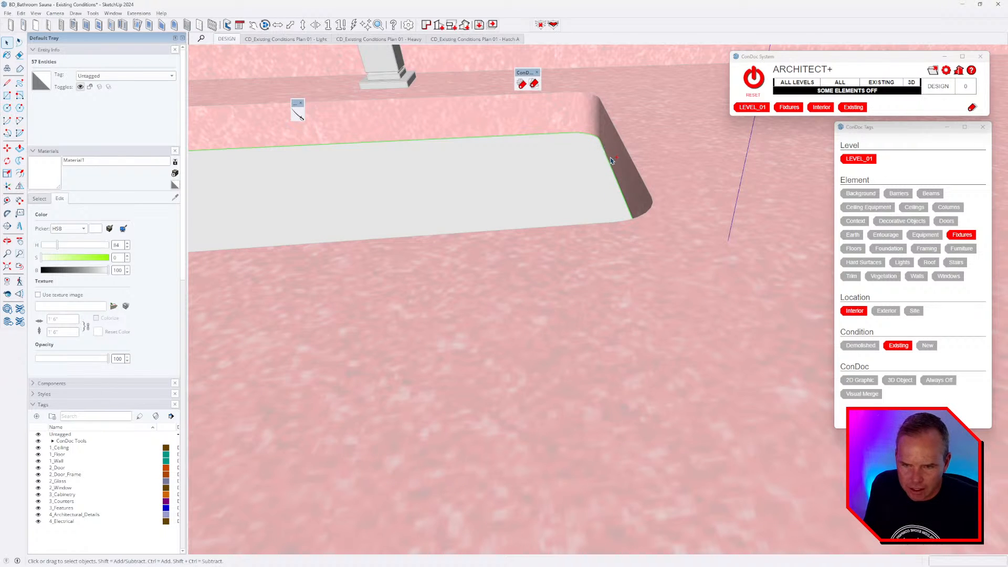
pyautogui.press('i')
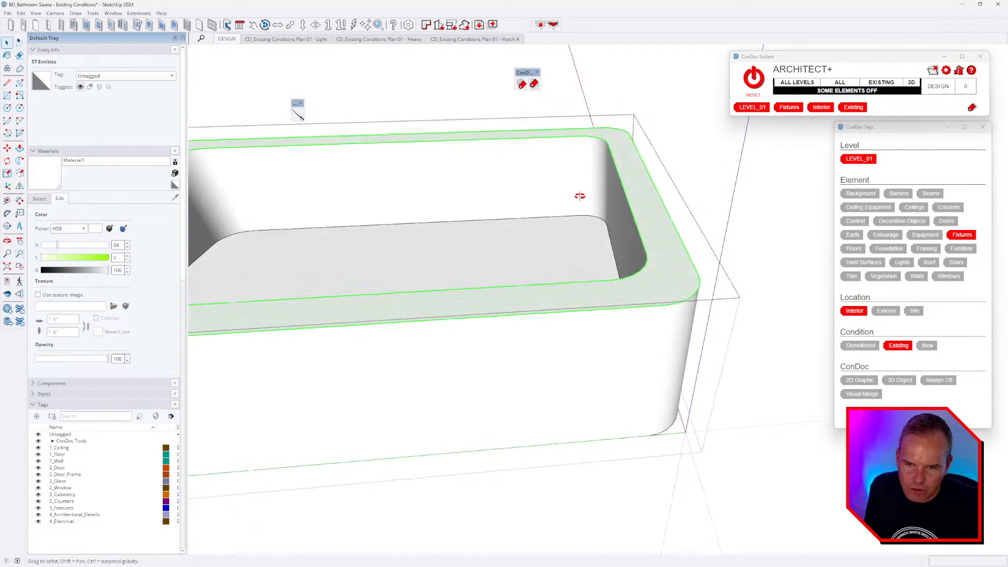
pyautogui.moveTo(581, 198); pyautogui.dragTo(704, 334, button='middle')
pyautogui.keyDown('ctrl'); pyautogui.keyDown('shift'); pyautogui.doubleClick(663, 335); pyautogui.keyUp('shift'); pyautogui.keyUp('ctrl')
pyautogui.keyDown('ctrl'); pyautogui.keyDown('shift'); pyautogui.doubleClick(657, 280); pyautogui.keyUp('shift'); pyautogui.keyUp('ctrl')
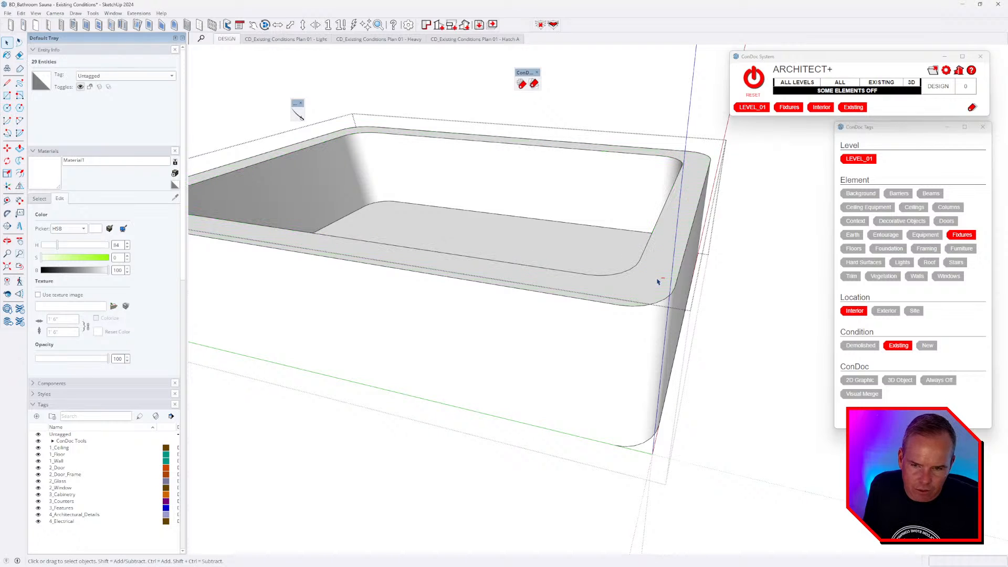
pyautogui.moveTo(563, 297); pyautogui.dragTo(657, 274, button='middle')
pyautogui.doubleClick(667, 248)
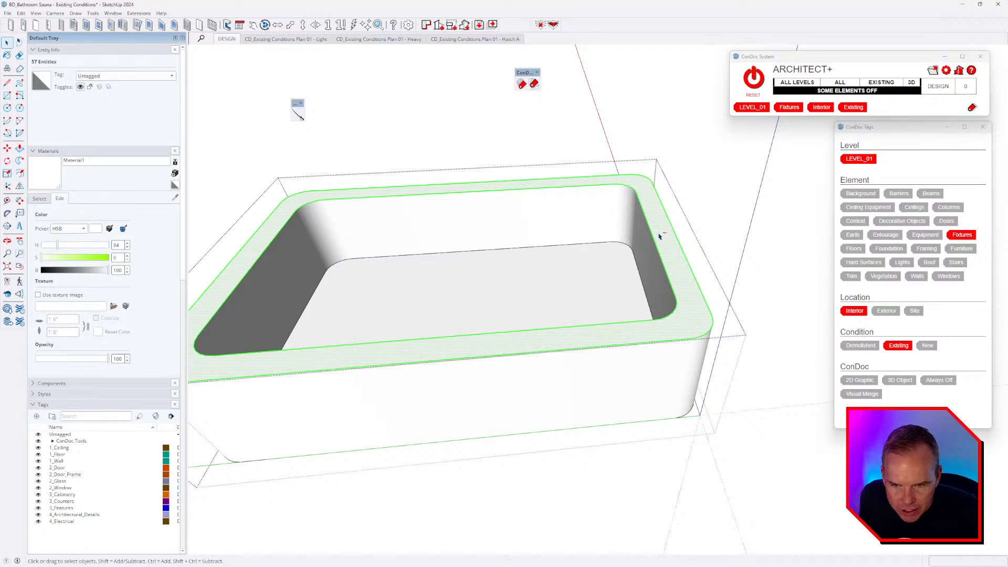
pyautogui.keyDown('shift'); pyautogui.click(668, 324); pyautogui.keyUp('shift')
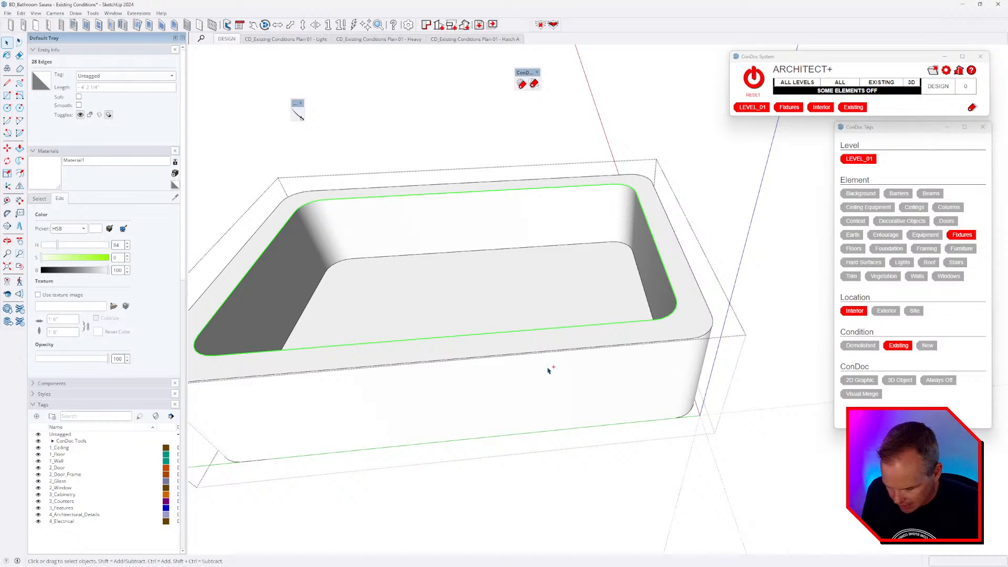
pyautogui.press('Escape')
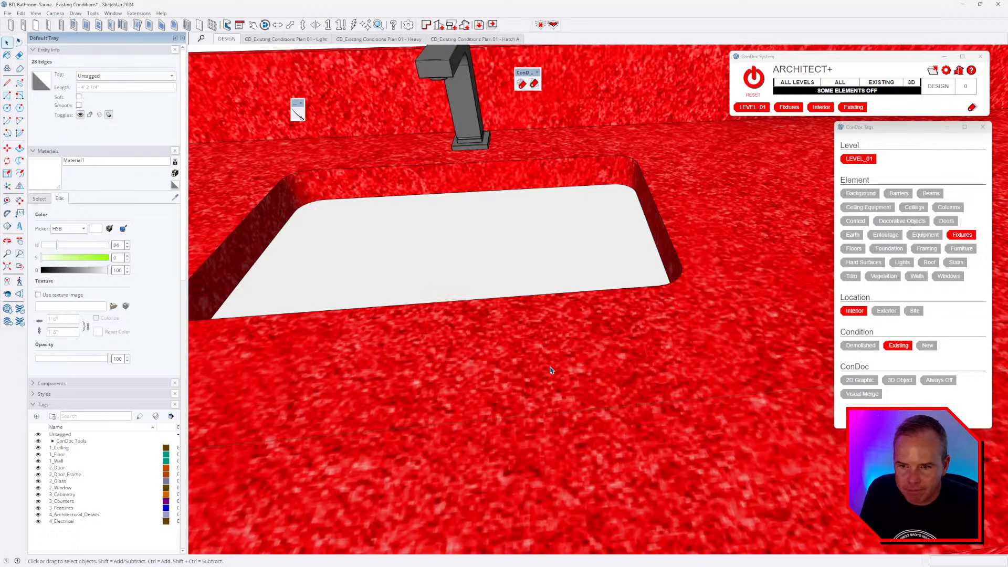
# - Delete the rounded sink-outline face in the countertop to open the basin hole
pyautogui.doubleClick(566, 247)
pyautogui.doubleClick(606, 275)
pyautogui.scroll(5, 605, 275)
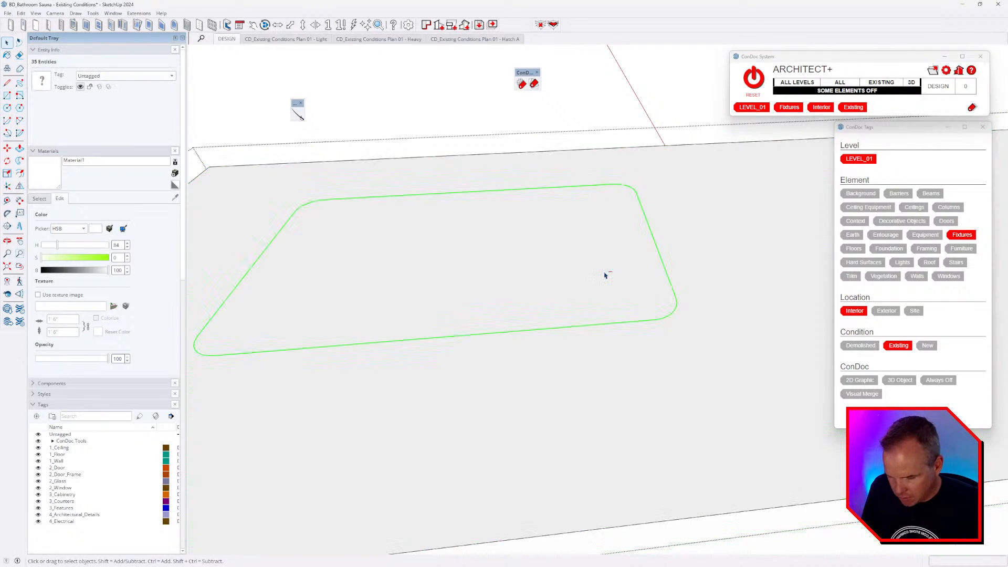
pyautogui.click(590, 282)
pyautogui.press('Delete')
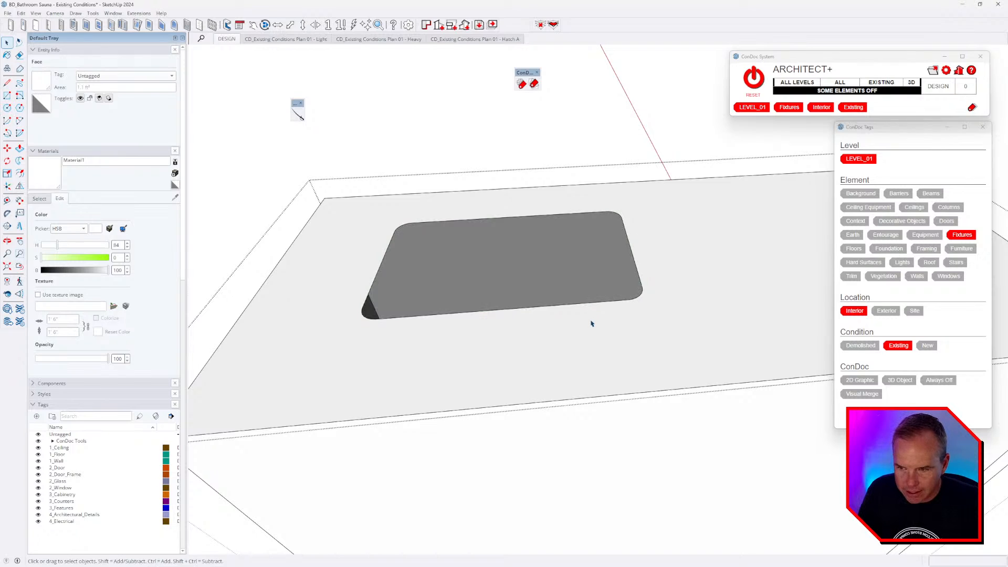
pyautogui.press('Escape')
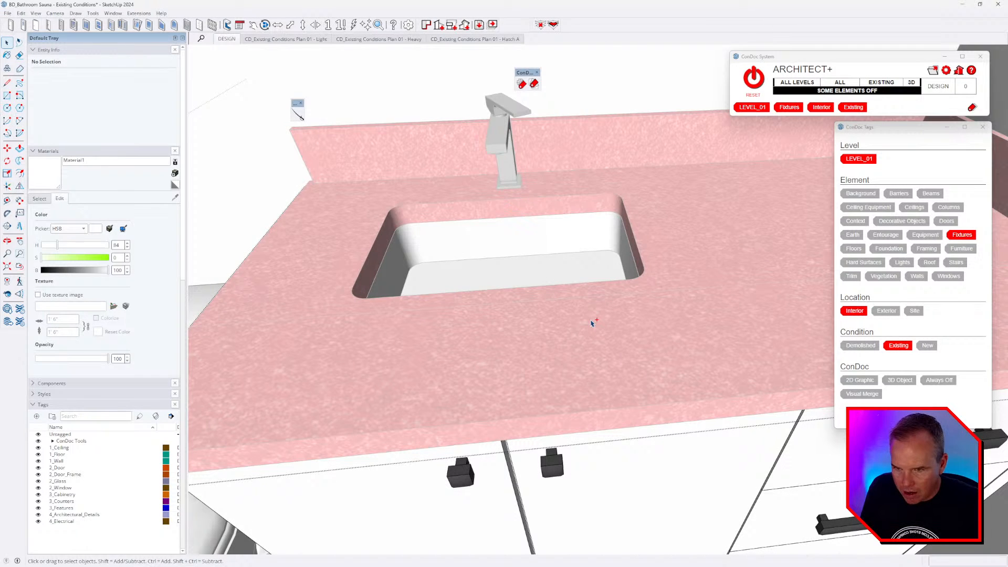
# - Reopen the countertop group and erase a stray corner segment of the sink outline
pyautogui.doubleClick(592, 323)
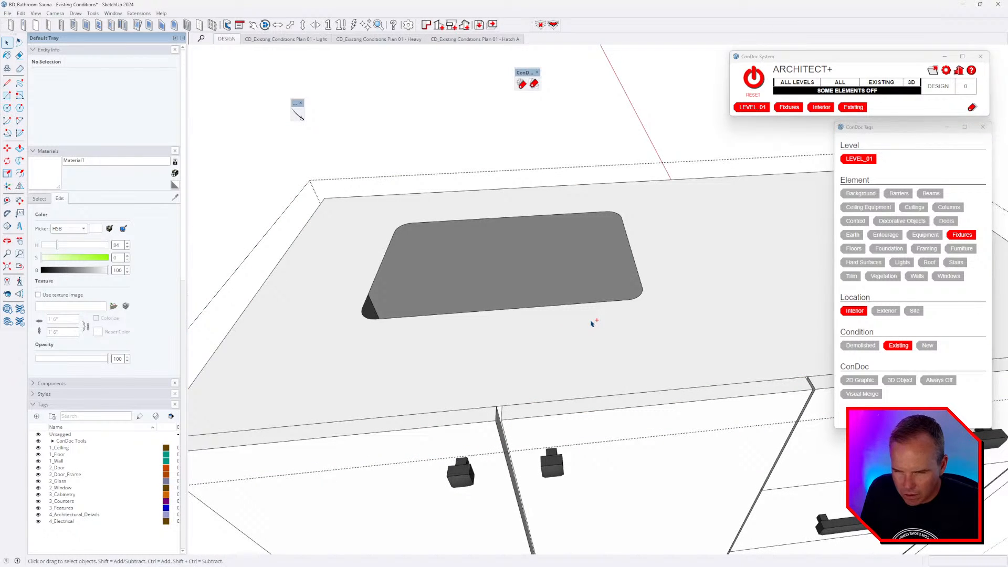
pyautogui.moveTo(619, 375); pyautogui.dragTo(403, 250, button='middle')
pyautogui.click(479, 337)
pyautogui.scroll(-3, 531, 339)
pyautogui.tripleClick(529, 340)
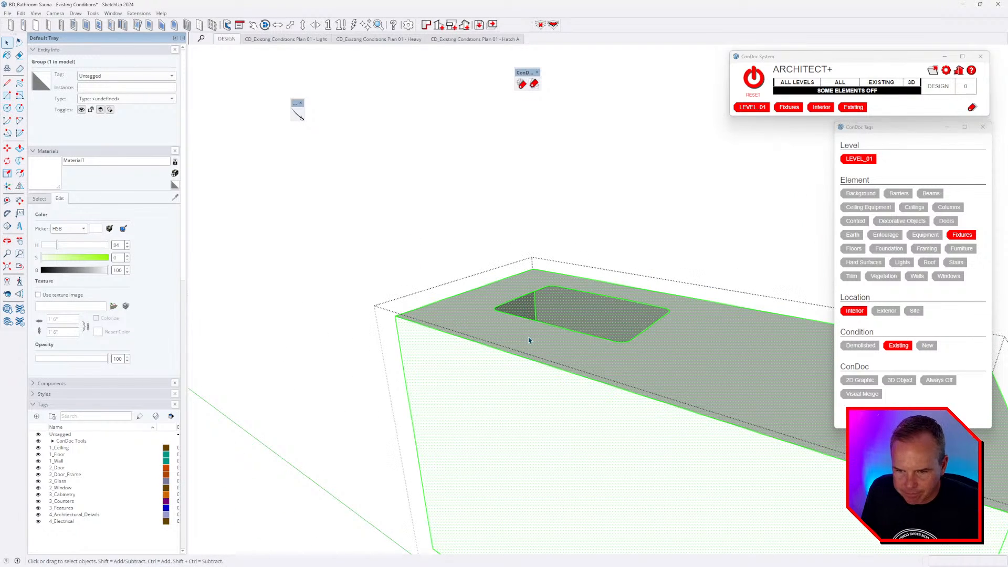
pyautogui.moveTo(529, 349); pyautogui.dragTo(614, 366, button='middle')
pyautogui.press('e')
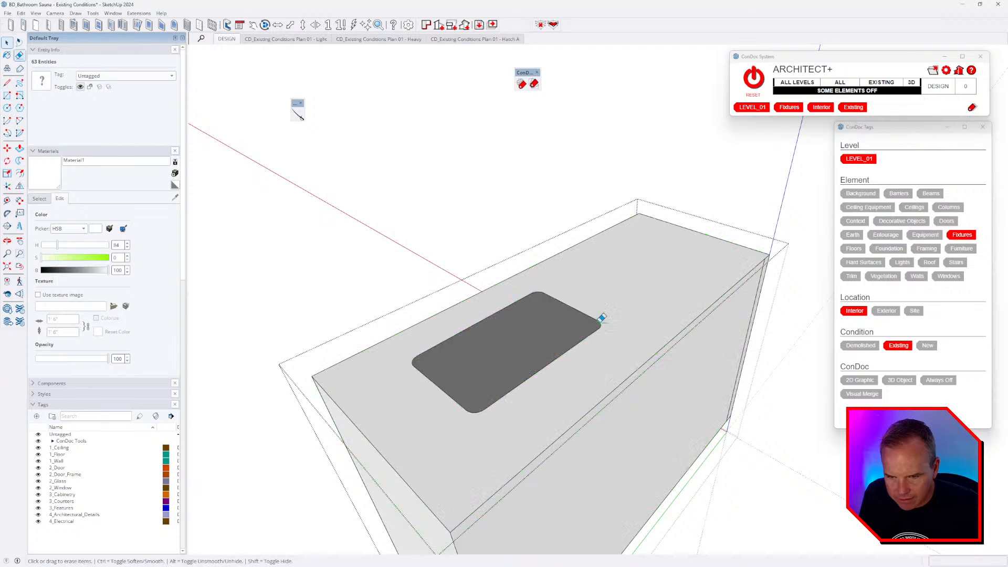
pyautogui.click(600, 323)
pyautogui.press('space')
# - Check the countertop's top face and outline edges, then exit the group to view the whole bathroom
pyautogui.tripleClick(592, 334)
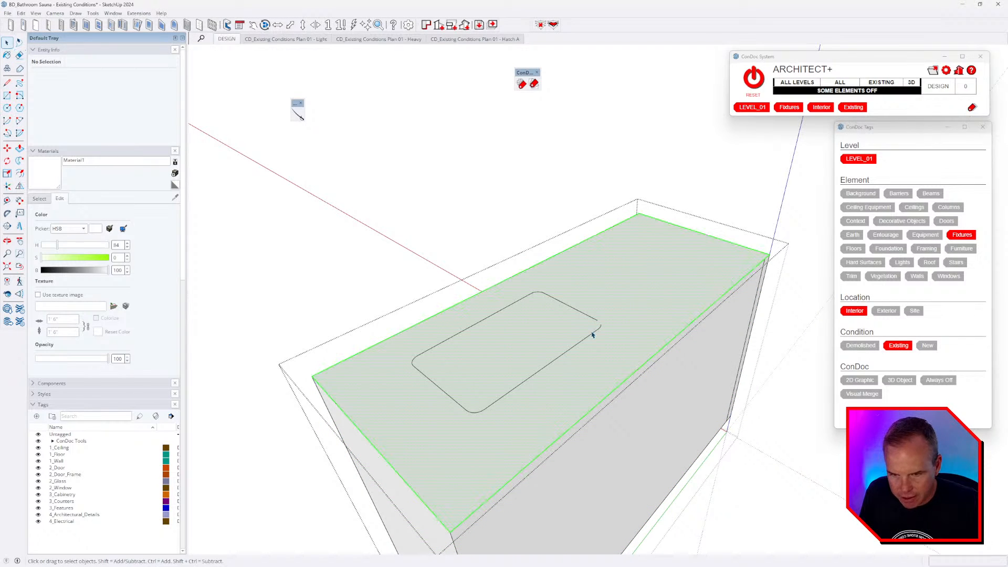
pyautogui.click(595, 330)
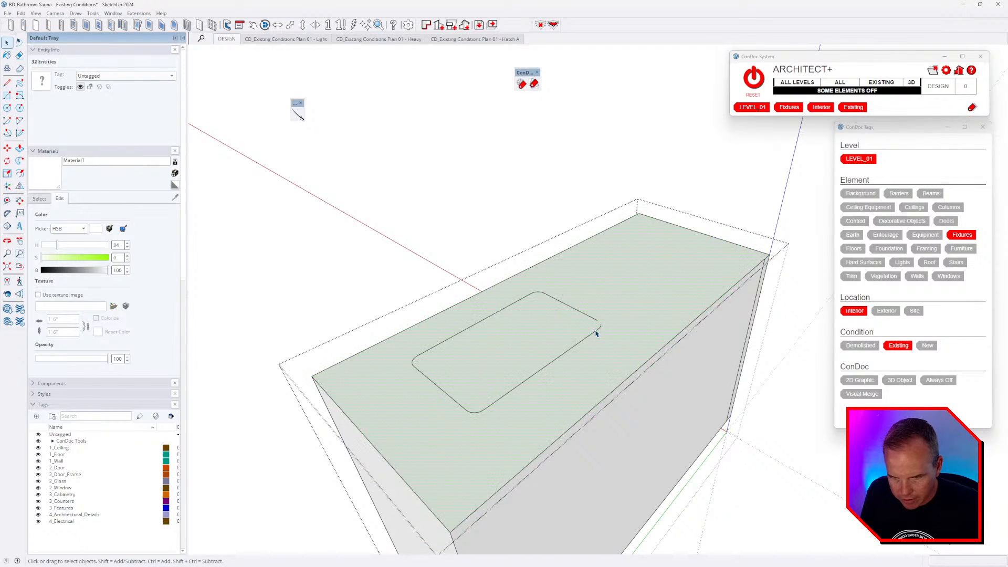
pyautogui.tripleClick(595, 330)
pyautogui.keyDown('ctrl'); pyautogui.click(606, 336); pyautogui.keyUp('ctrl')
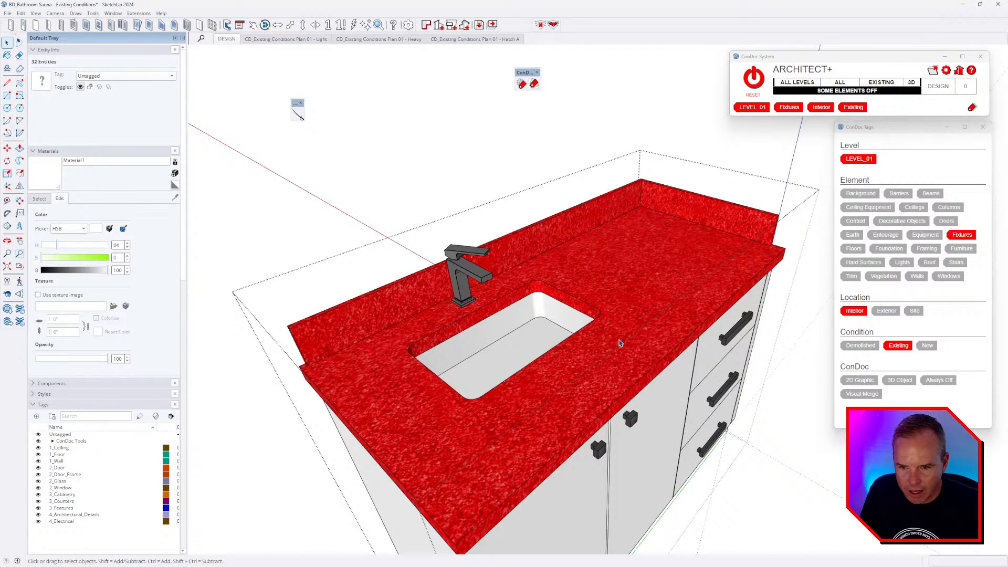
pyautogui.moveTo(620, 343); pyautogui.dragTo(695, 392, button='middle')
pyautogui.press('Escape')
pyautogui.keyDown('shift'); pyautogui.moveTo(609, 446); pyautogui.dragTo(588, 389, button='middle'); pyautogui.keyUp('shift')
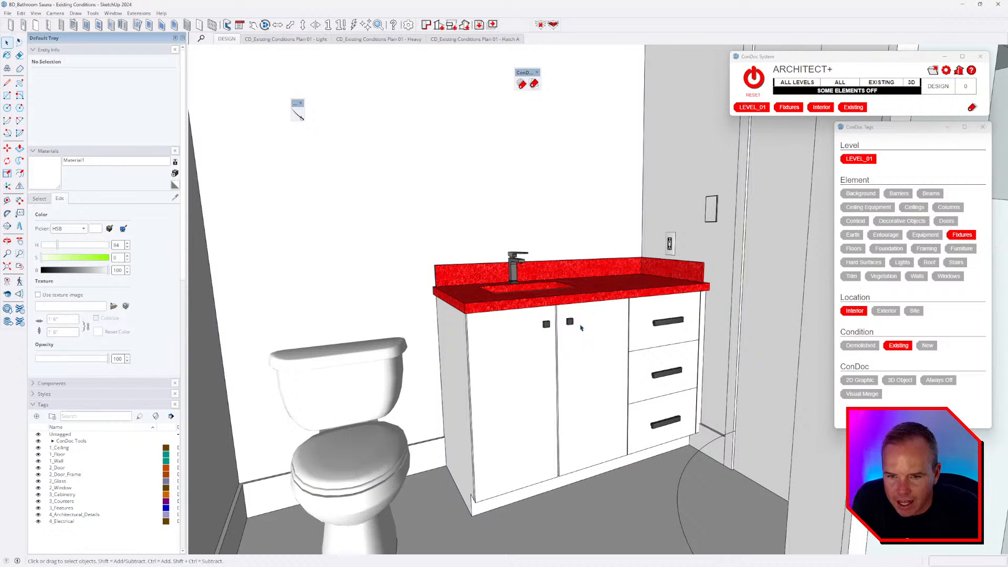
# - Draw a mirror rectangle on the wall above the vanity backsplash
pyautogui.moveTo(581, 328); pyautogui.dragTo(593, 367, button='middle')
pyautogui.scroll(2, 483, 287)
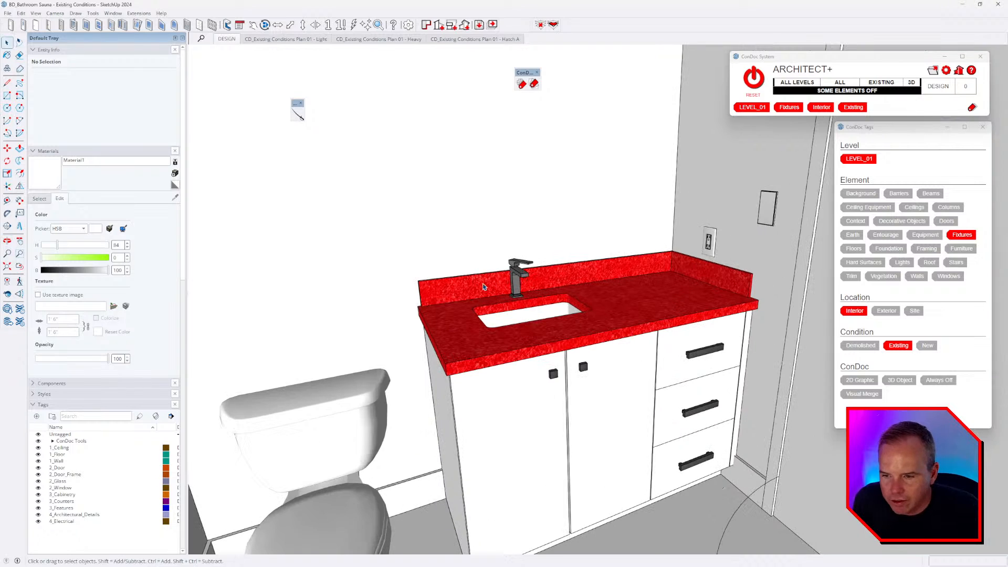
pyautogui.scroll(-3, 524, 365)
pyautogui.click(525, 347)
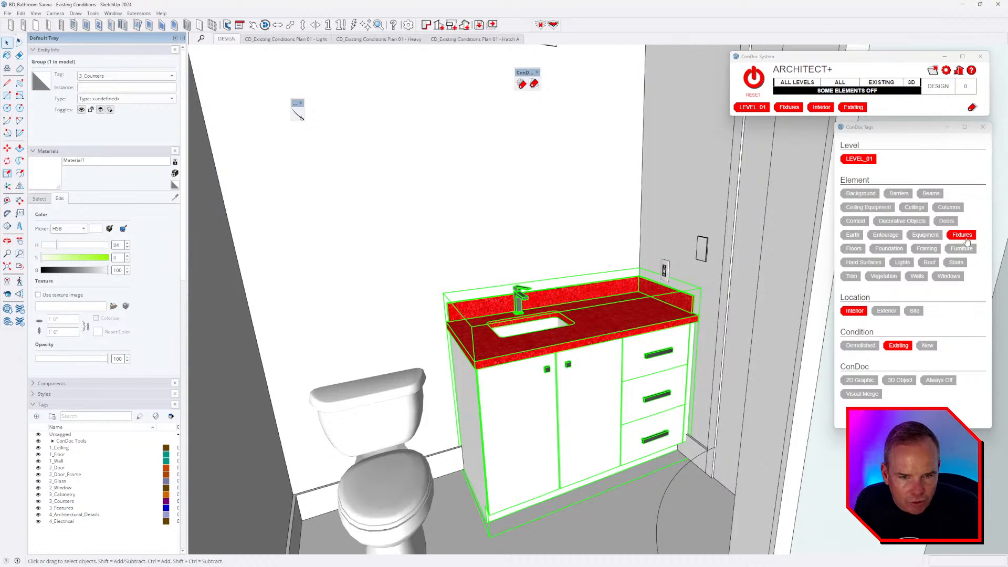
pyautogui.moveTo(614, 350); pyautogui.dragTo(587, 354, button='middle')
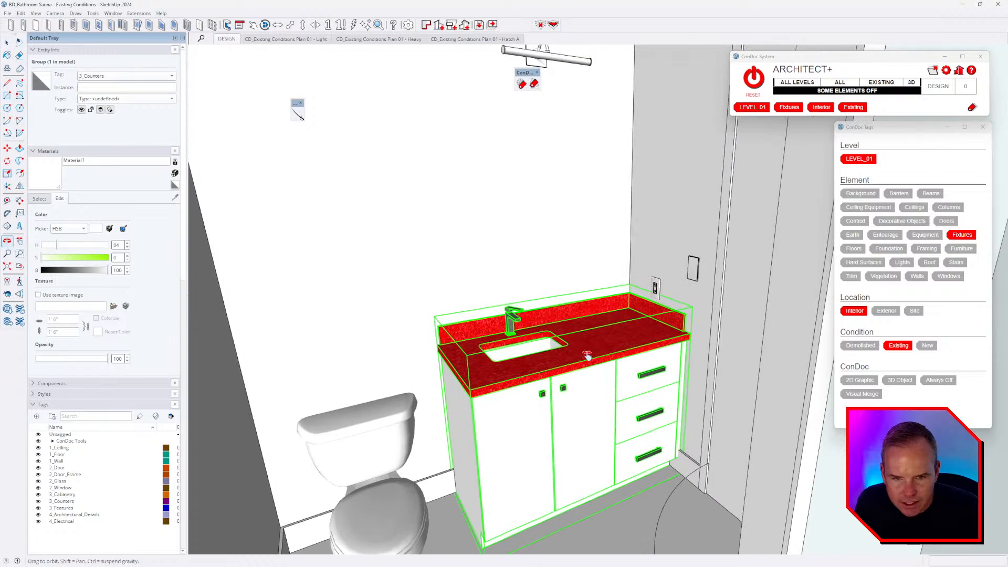
pyautogui.press('r')
pyautogui.scroll(5, 472, 317)
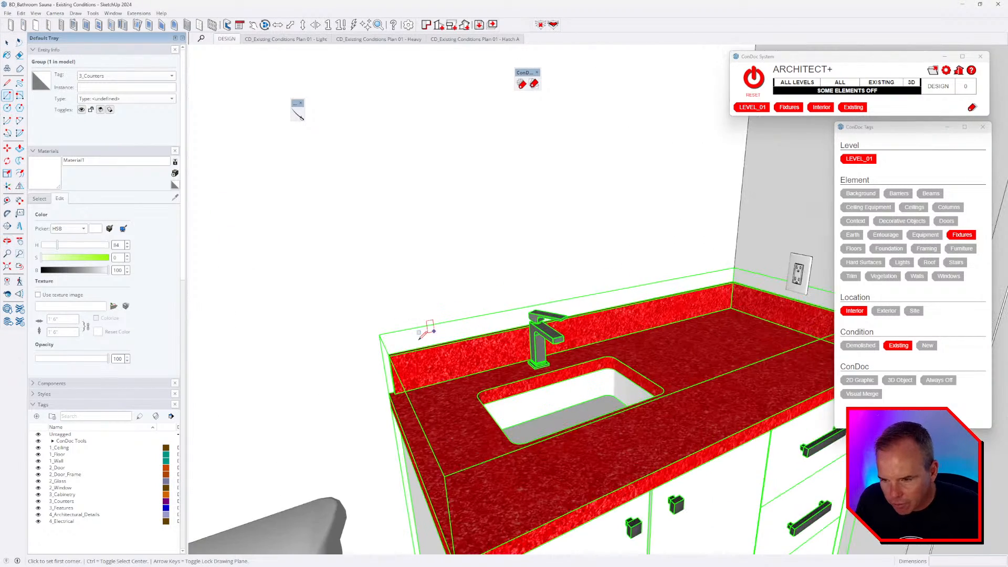
pyautogui.scroll(-5, 541, 225)
pyautogui.click(422, 301)
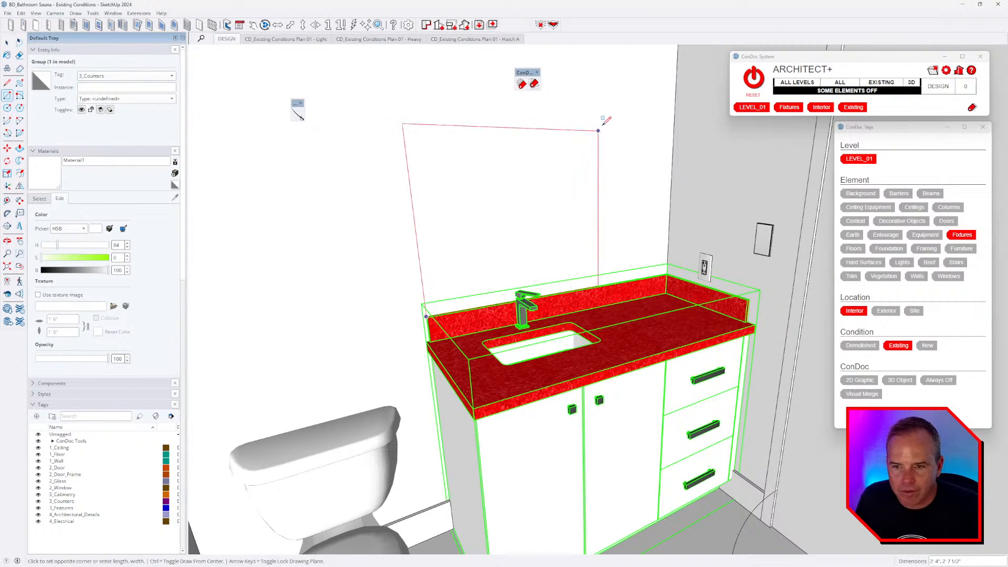
pyautogui.click(599, 148)
pyautogui.moveTo(599, 148); pyautogui.dragTo(566, 272, button='middle')
# - Make the mirror rectangle and its edges into a group
pyautogui.press('p')
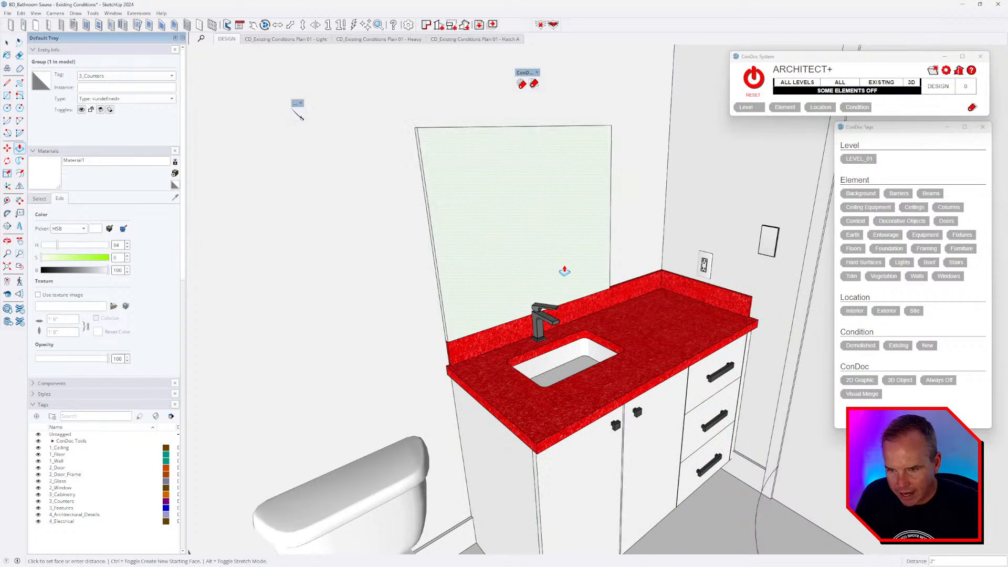
pyautogui.press('Escape')
pyautogui.press('space')
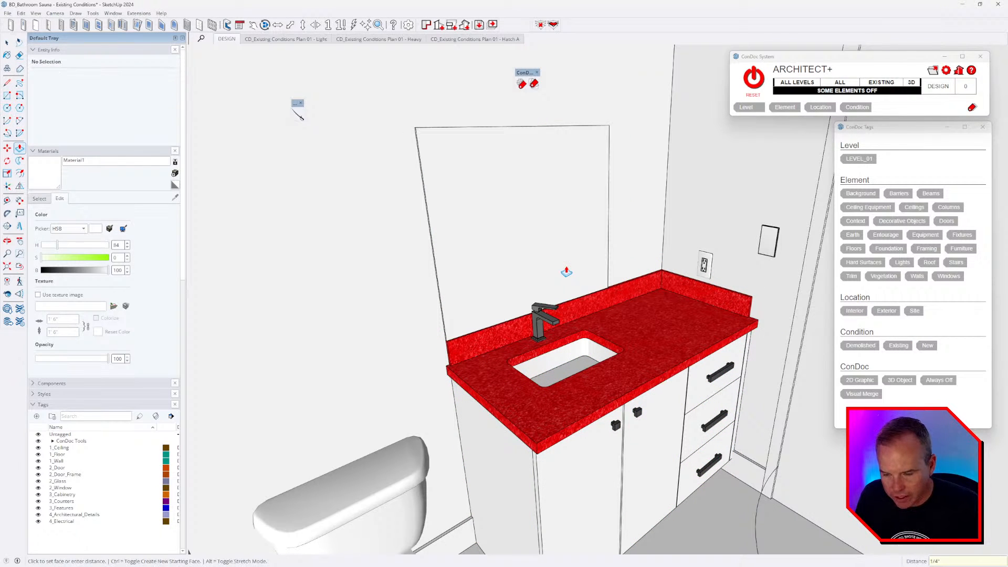
pyautogui.tripleClick(436, 236)
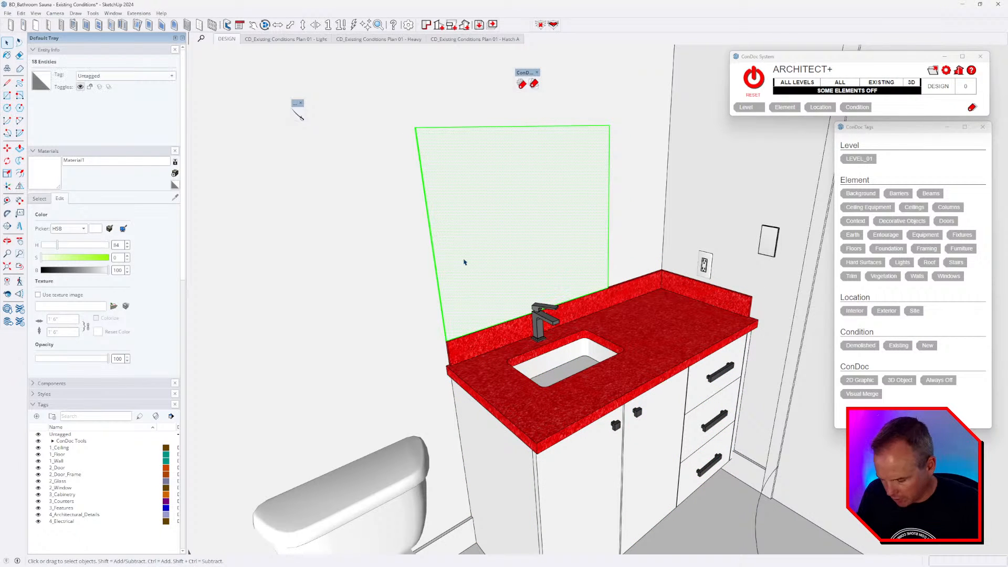
pyautogui.press('g')
pyautogui.moveTo(573, 253); pyautogui.dragTo(563, 268, button='middle')
# - Widen the mirror by moving its right edge further right
pyautogui.doubleClick(561, 221)
pyautogui.doubleClick(562, 216)
pyautogui.moveTo(568, 120); pyautogui.dragTo(674, 369)
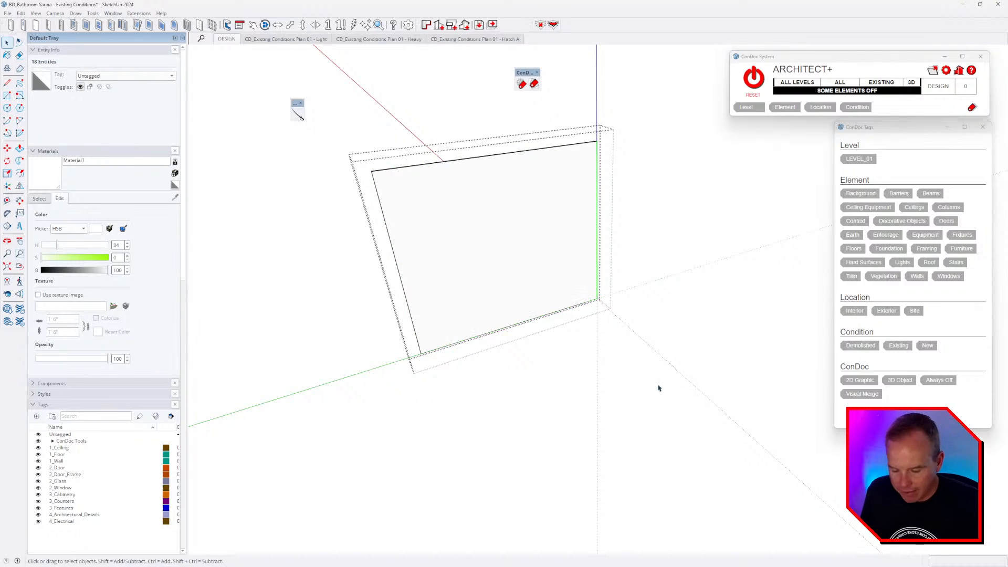
pyautogui.press('i')
pyautogui.press('m')
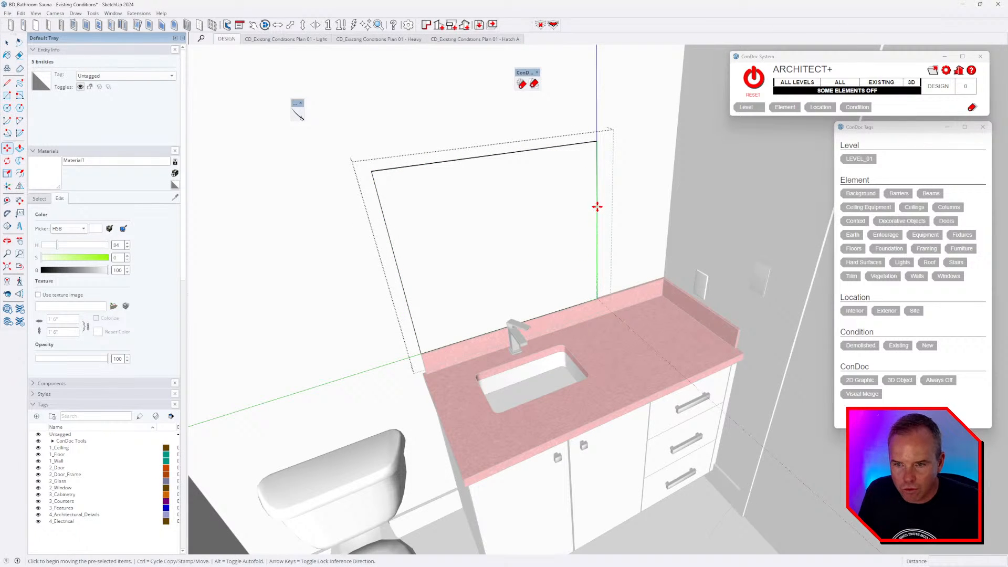
pyautogui.click(597, 206)
pyautogui.scroll(-5, 619, 290)
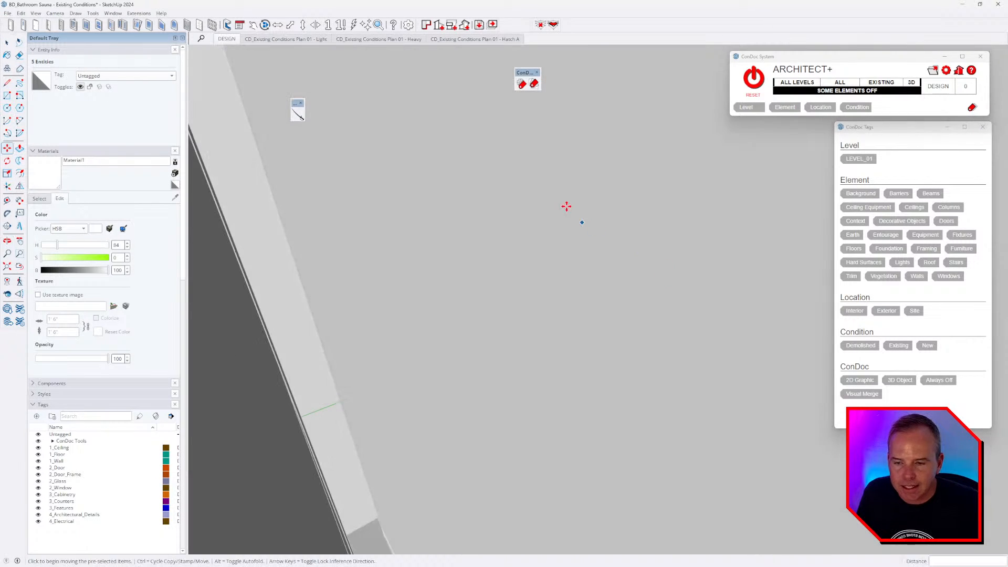
pyautogui.moveTo(566, 205); pyautogui.dragTo(521, 259, button='middle')
pyautogui.moveTo(585, 269); pyautogui.dragTo(403, 275, button='middle')
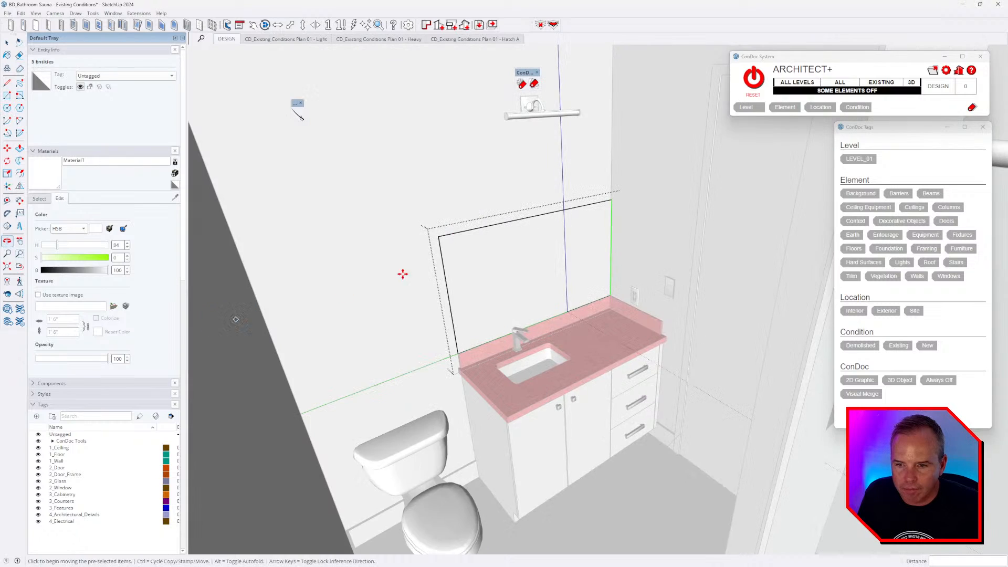
pyautogui.scroll(5, 436, 226)
pyautogui.scroll(1, 465, 232)
# - Push/Pull the mirror's top up toward the light fixture, then switch to the reference video
pyautogui.press('p')
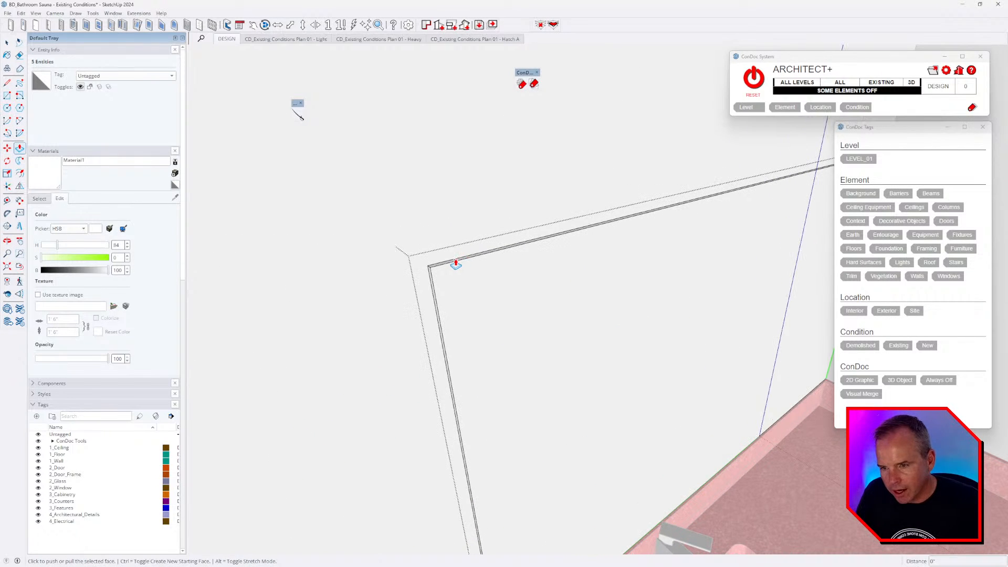
pyautogui.click(452, 266)
pyautogui.scroll(-2, 462, 262)
pyautogui.keyDown('shift'); pyautogui.moveTo(520, 204); pyautogui.dragTo(511, 297, button='middle'); pyautogui.keyUp('shift')
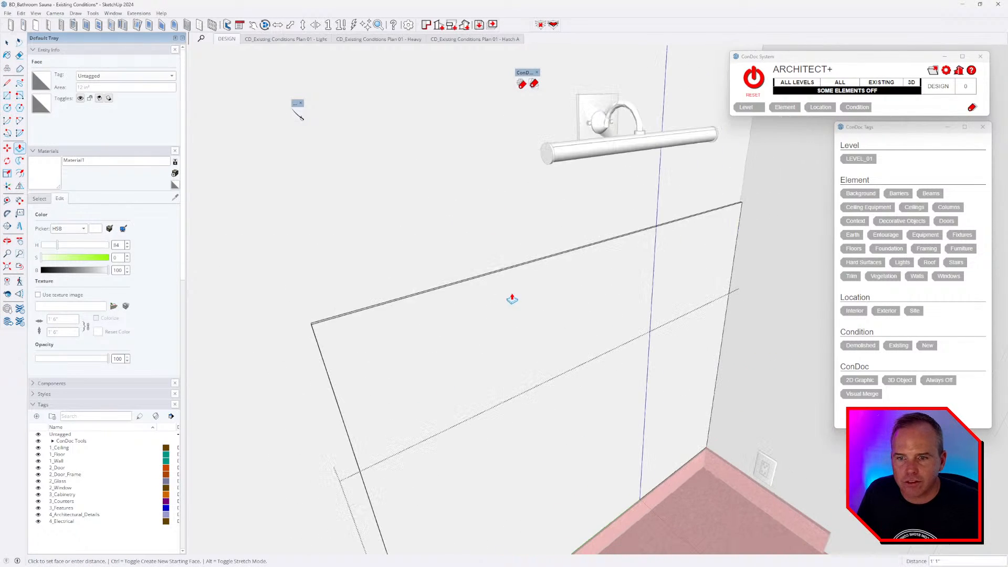
pyautogui.click(472, 207)
pyautogui.scroll(-5, 591, 301)
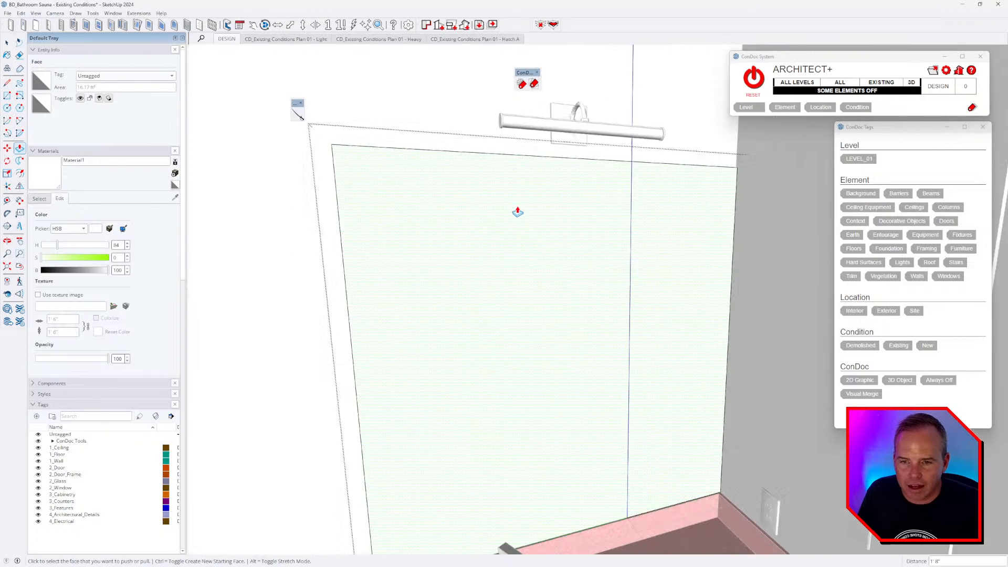
pyautogui.hotkey('alt', 'Tab')
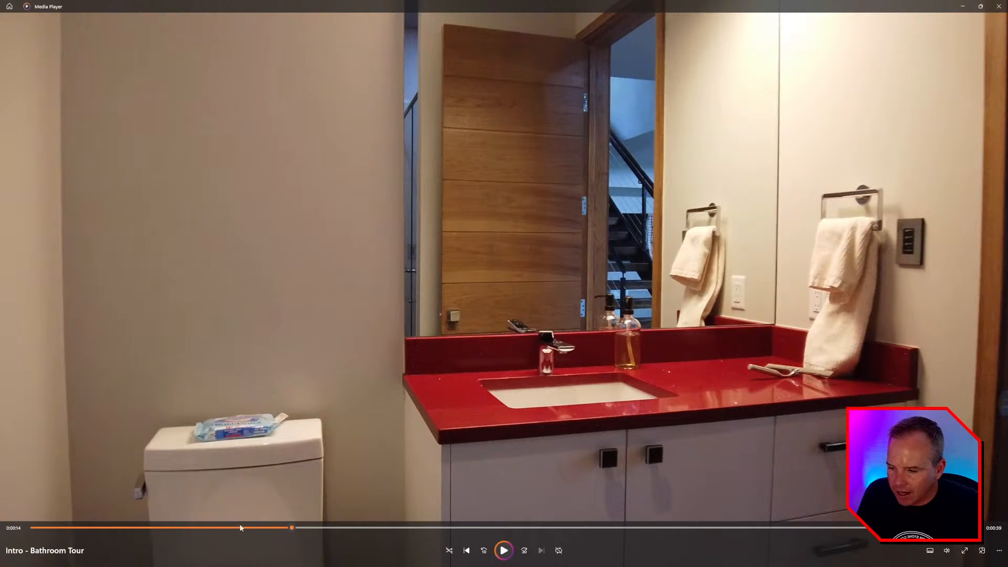
# - Rewind the bathroom tour to 0:00:11 and compare it with the SketchUp model before returning
pyautogui.click(240, 527)
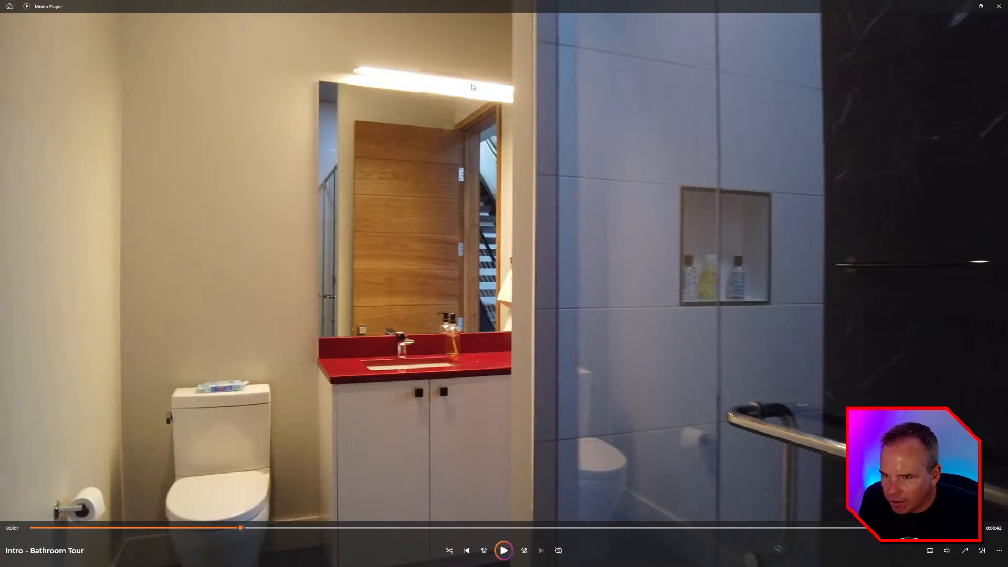
pyautogui.hotkey('alt', 'Tab')
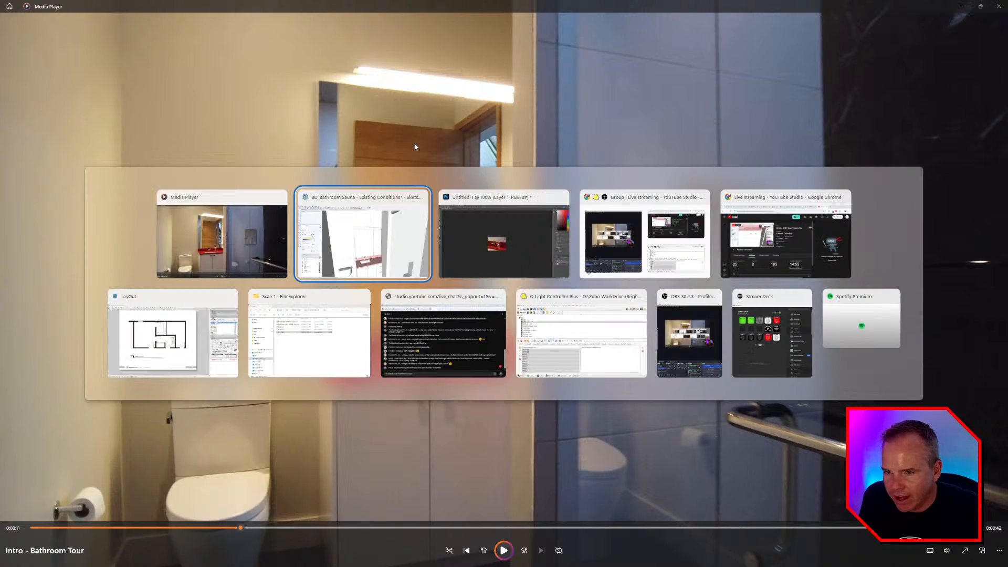
pyautogui.hotkey('alt', 'Tab')
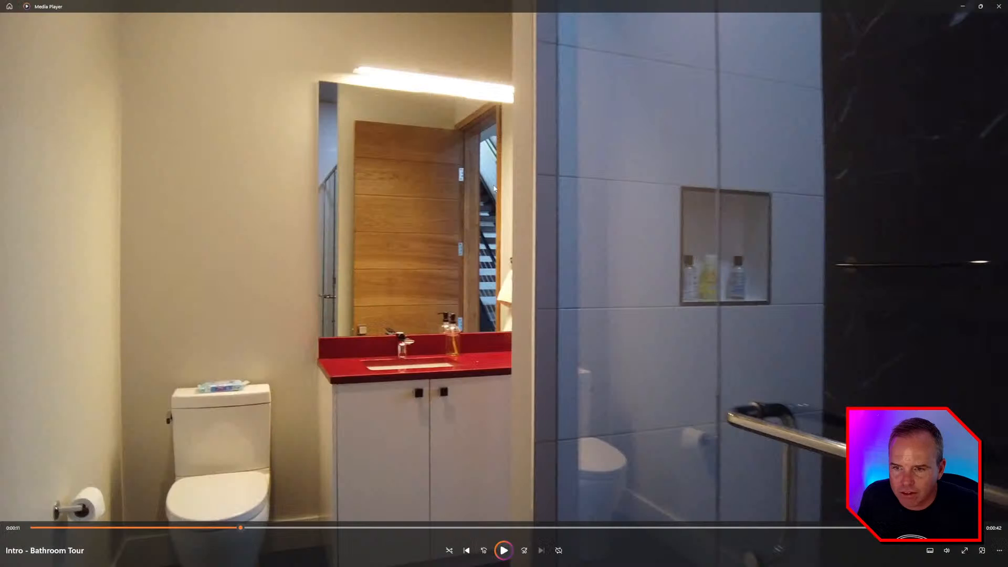
pyautogui.hotkey('alt', 'Tab')
# - Extend the left end of the wall light 6 inches outward
pyautogui.scroll(4, 556, 198)
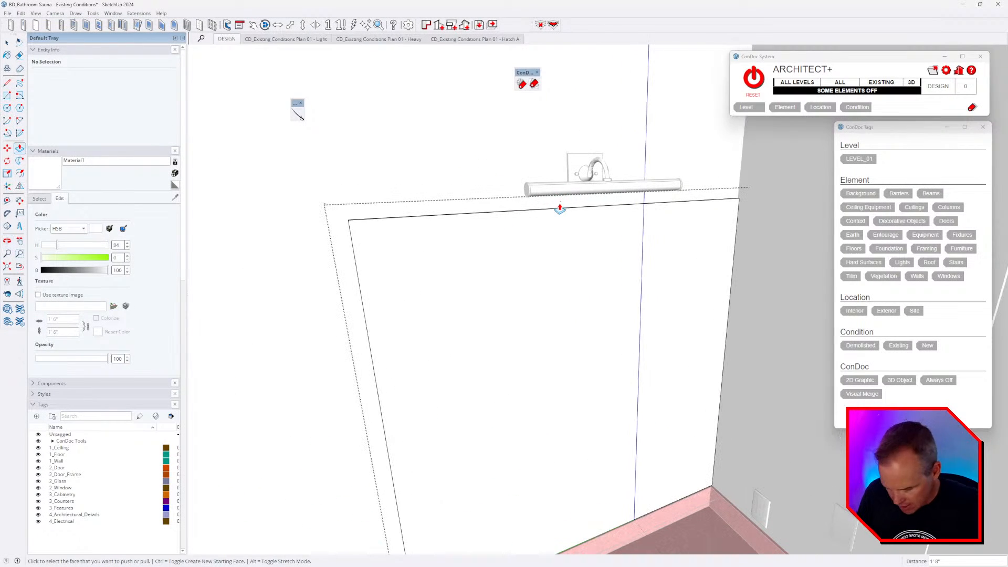
pyautogui.click(551, 195)
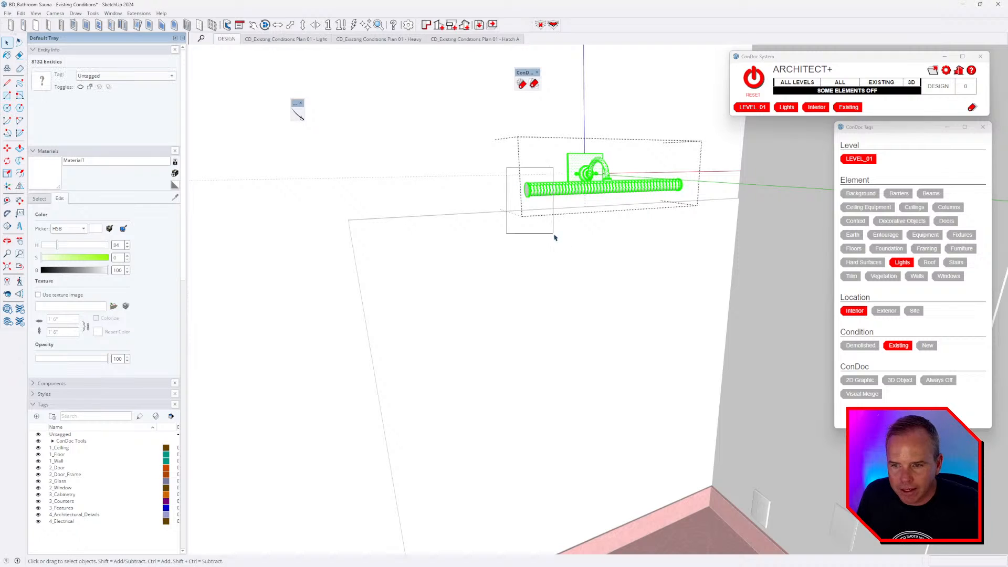
pyautogui.moveTo(554, 232); pyautogui.dragTo(413, 222, button='middle')
pyautogui.moveTo(413, 222); pyautogui.dragTo(515, 247, button='middle')
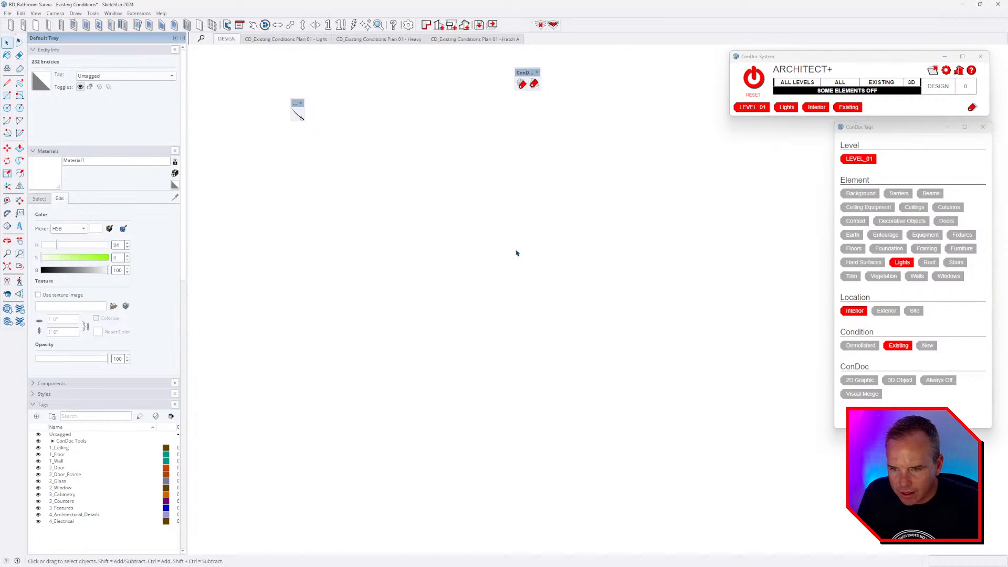
pyautogui.scroll(4, 559, 201)
pyautogui.moveTo(586, 195); pyautogui.dragTo(579, 235, button='middle')
pyautogui.scroll(1, 580, 235)
pyautogui.press('m')
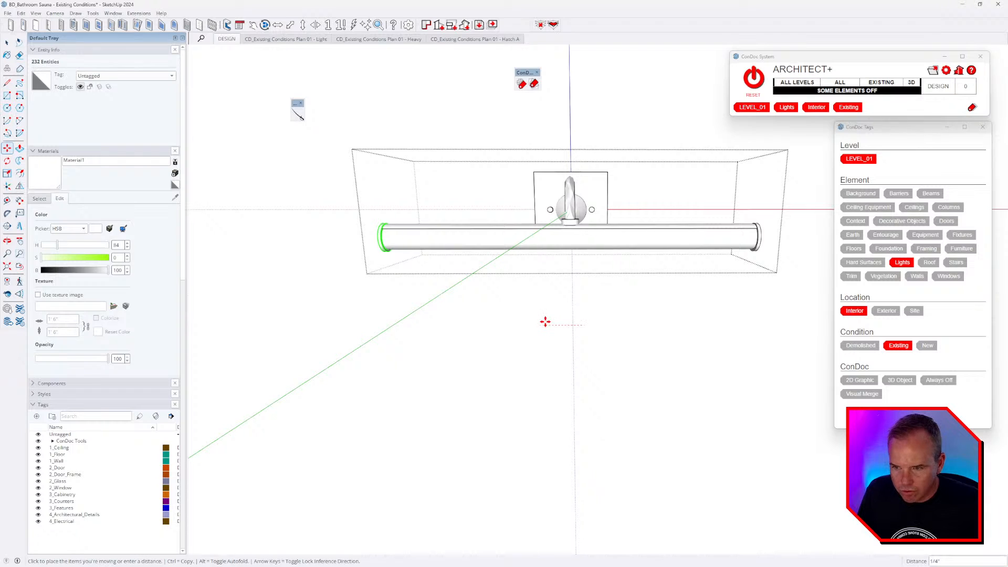
pyautogui.click(469, 324)
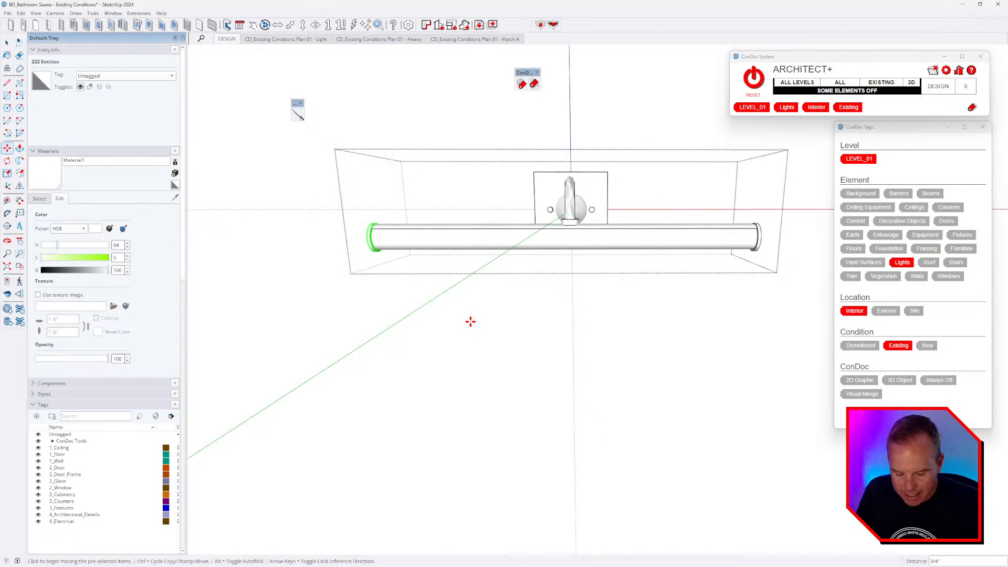
pyautogui.press('Return')
# - Extend the light's right end cap 6 inches outward and close the fixture
pyautogui.press('space')
pyautogui.moveTo(688, 192); pyautogui.dragTo(806, 354)
pyautogui.press('m')
pyautogui.click(603, 327)
pyautogui.write('6')
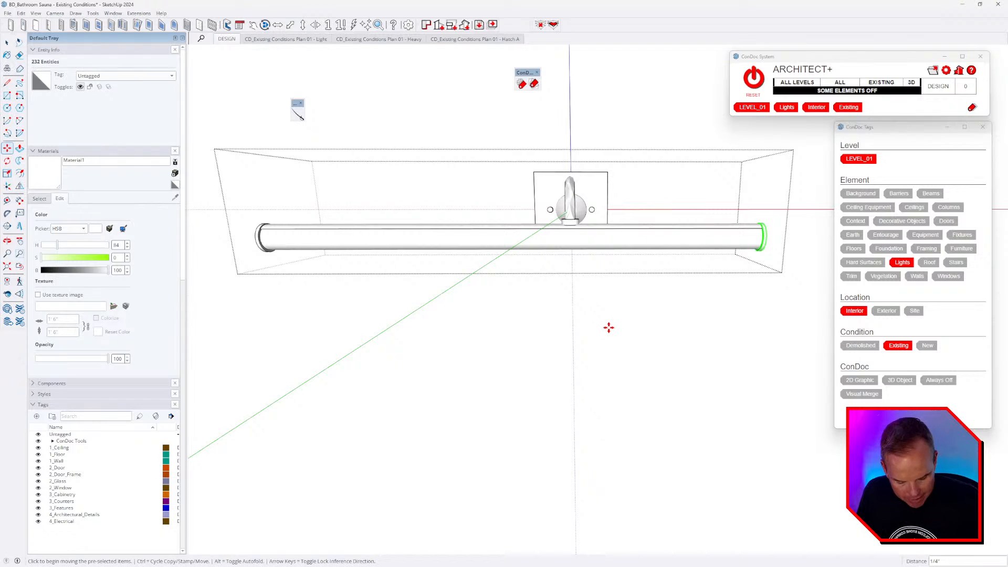
pyautogui.press('Return')
pyautogui.scroll(-4, 656, 209)
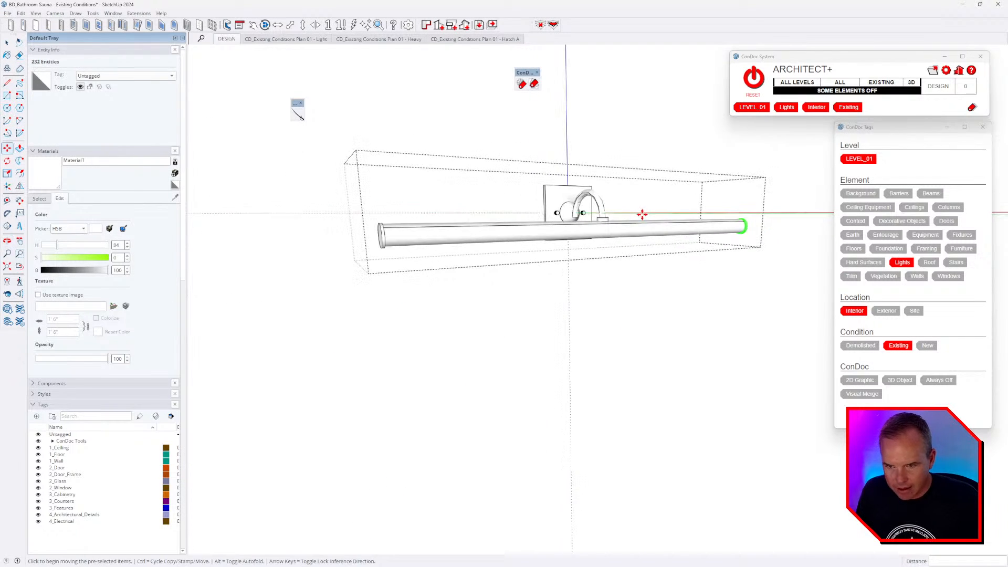
pyautogui.press('space')
pyautogui.press('Escape')
# - Open the mirror group over the vanity and select just its face
pyautogui.moveTo(578, 230); pyautogui.dragTo(558, 367, button='middle')
pyautogui.scroll(-2, 567, 225)
pyautogui.scroll(-3, 562, 240)
pyautogui.keyDown('shift'); pyautogui.moveTo(558, 368); pyautogui.dragTo(559, 266, button='middle'); pyautogui.keyUp('shift')
pyautogui.tripleClick(547, 282)
pyautogui.click(524, 314)
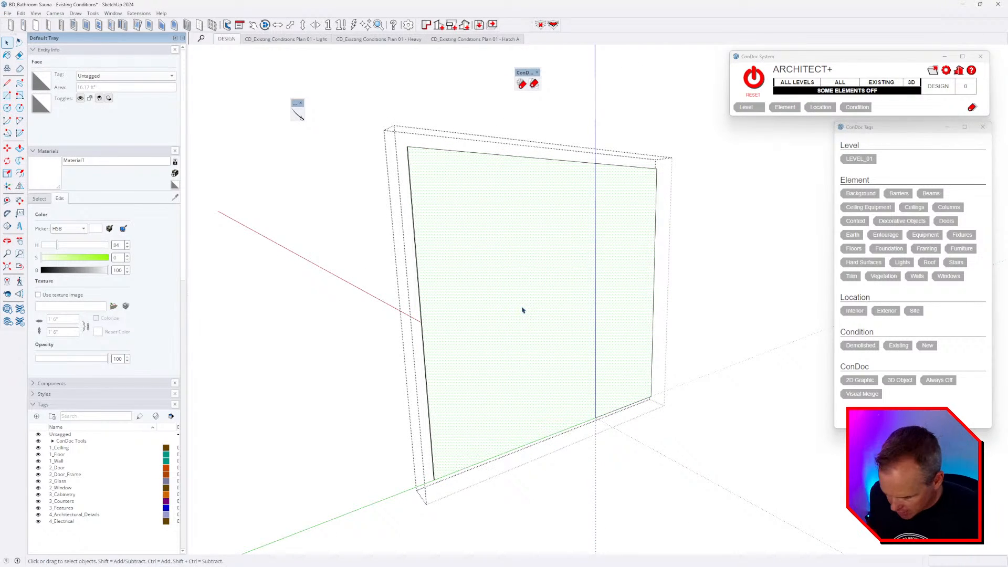
# - Paint the mirror face with the Metal Corrugated Shiny material
pyautogui.press('b')
pyautogui.click(40, 198)
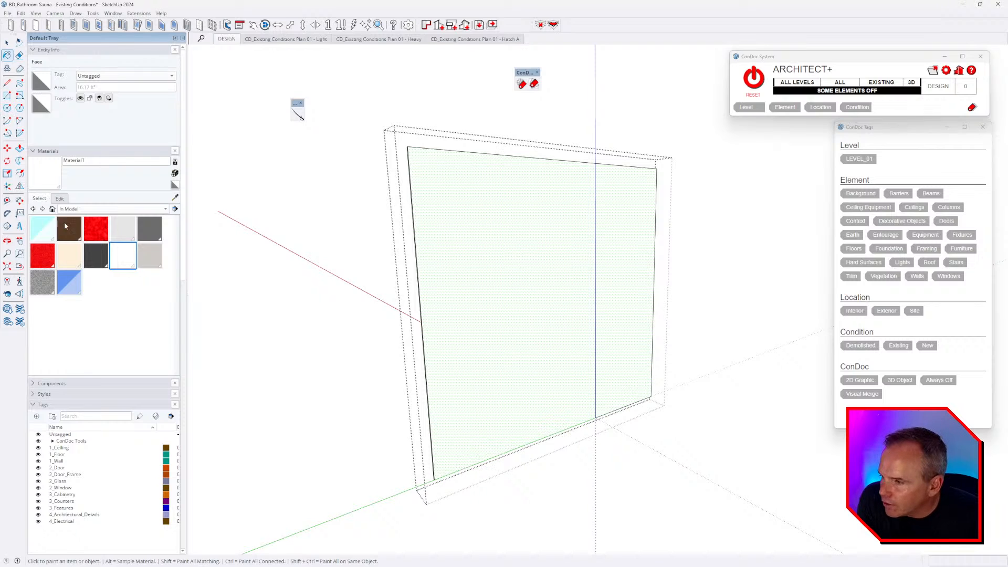
pyautogui.click(71, 209)
pyautogui.click(70, 276)
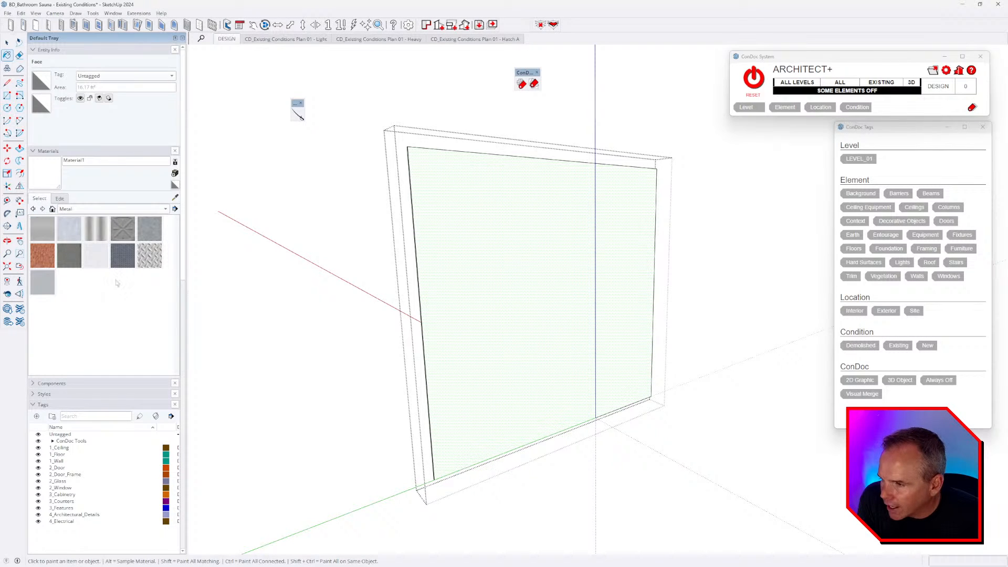
pyautogui.click(96, 229)
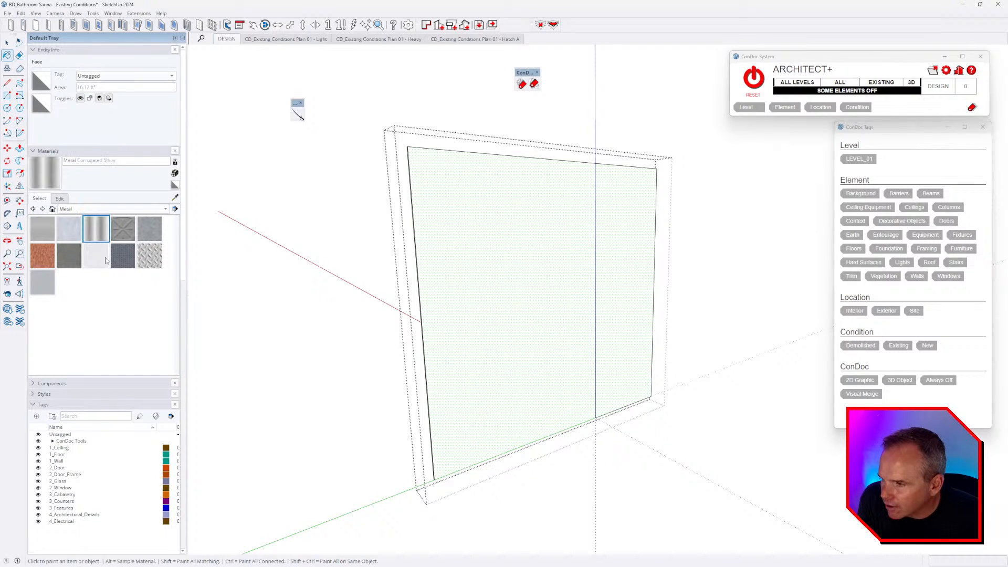
pyautogui.click(553, 251)
# - Stretch the mirror texture via Texture > Position until it looks smooth, then close the group
pyautogui.moveTo(571, 479); pyautogui.dragTo(483, 434, button='middle')
pyautogui.rightClick(540, 278)
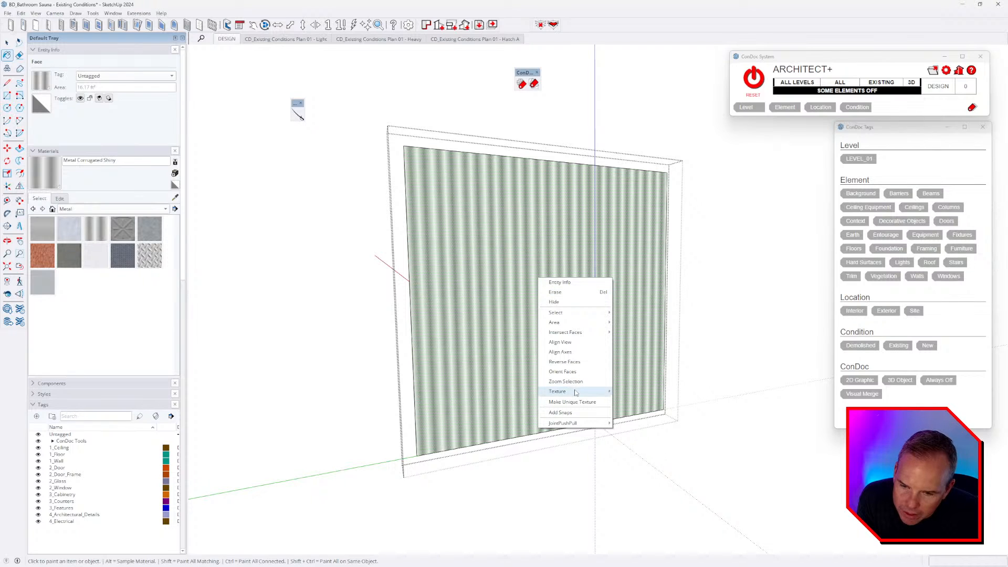
pyautogui.moveTo(576, 392)
pyautogui.click(641, 391)
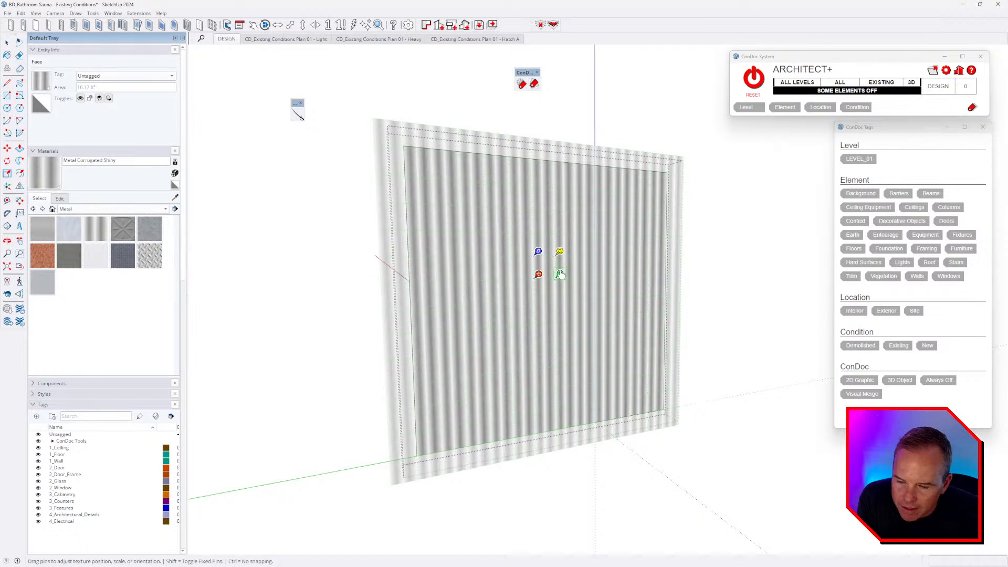
pyautogui.moveTo(560, 274); pyautogui.dragTo(814, 268)
pyautogui.scroll(-2, 447, 321)
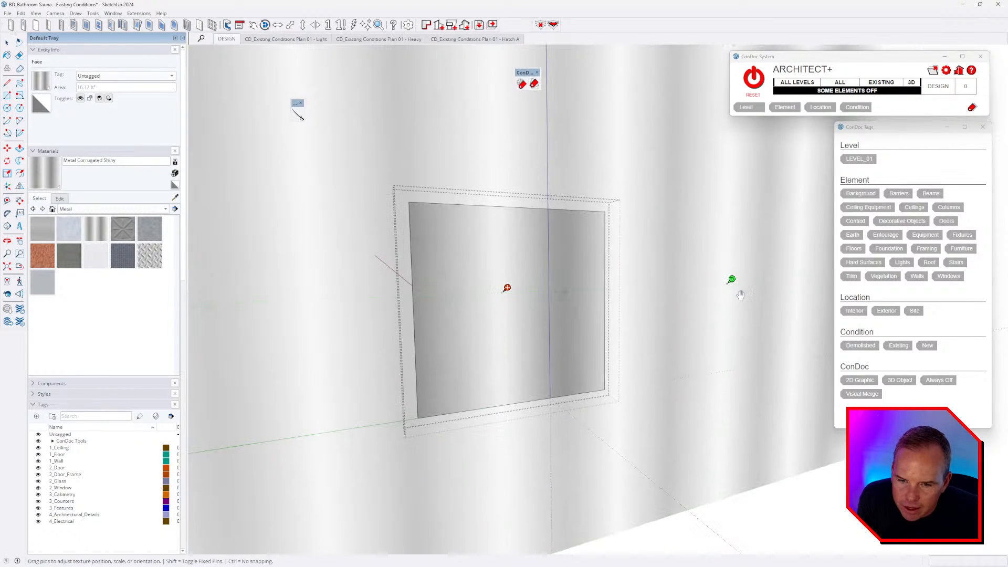
pyautogui.moveTo(732, 280); pyautogui.dragTo(743, 426)
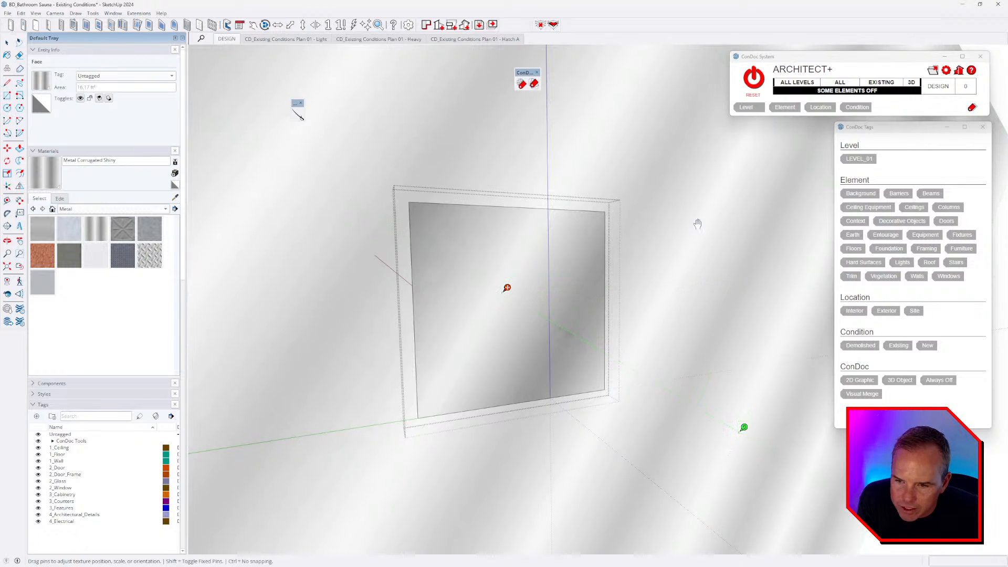
pyautogui.press('Return')
pyautogui.moveTo(501, 317)
pyautogui.mouseDown(button='middle')
pyautogui.moveTo(523, 326)
pyautogui.moveTo(543, 300)
pyautogui.moveTo(504, 315)
pyautogui.moveTo(513, 337)
pyautogui.moveTo(519, 289)
pyautogui.moveTo(504, 286)
pyautogui.moveTo(498, 296)
pyautogui.mouseUp(button='middle')
pyautogui.press('space')
pyautogui.press('Escape')
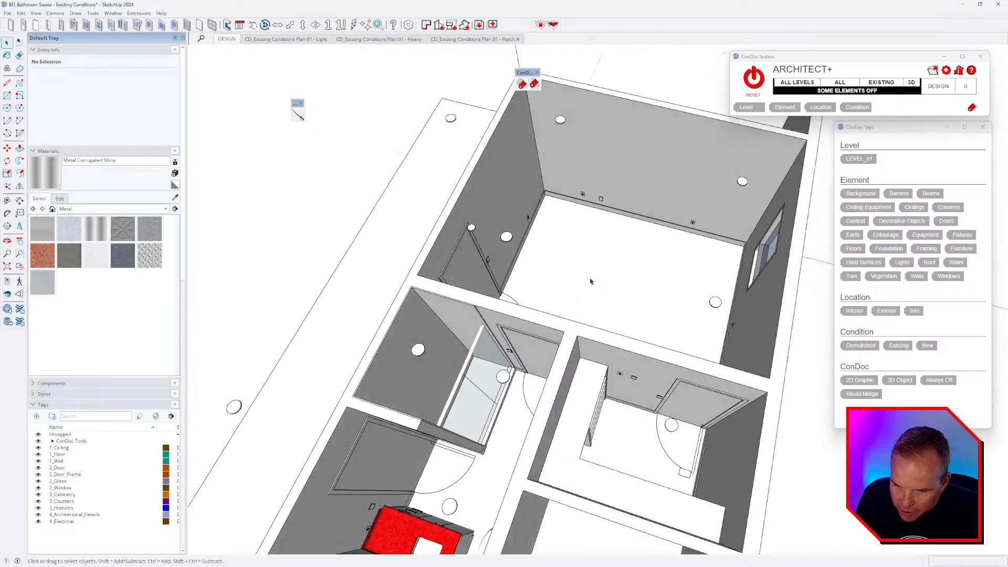
# - Orbit and zoom across the floor plan to frame the bathroom and vanity
pyautogui.moveTo(665, 356); pyautogui.dragTo(410, 347, button='middle')
pyautogui.keyDown('shift'); pyautogui.moveTo(530, 336); pyautogui.dragTo(496, 318, button='middle'); pyautogui.keyUp('shift')
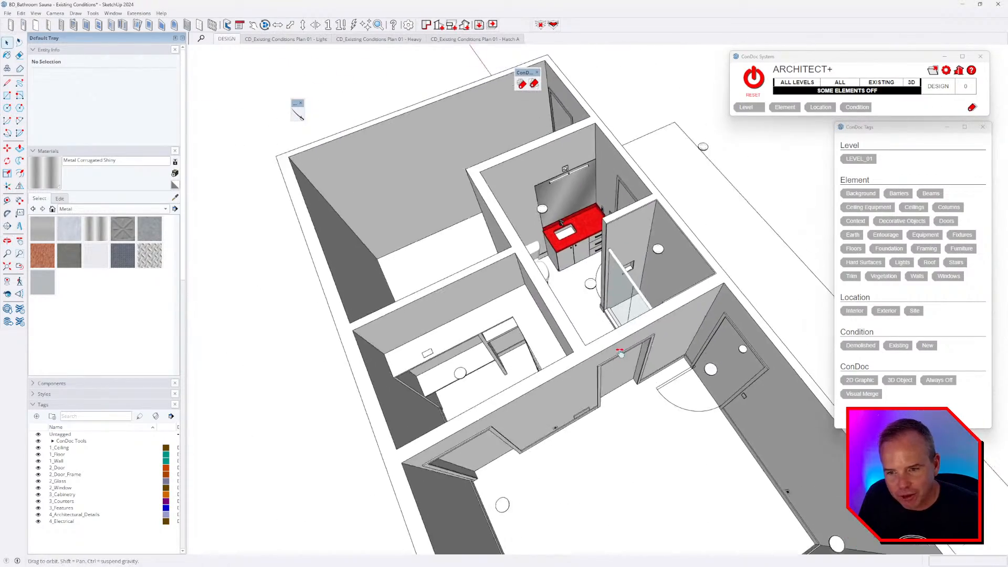
pyautogui.scroll(2, 540, 289)
pyautogui.moveTo(546, 294); pyautogui.dragTo(485, 321, button='middle')
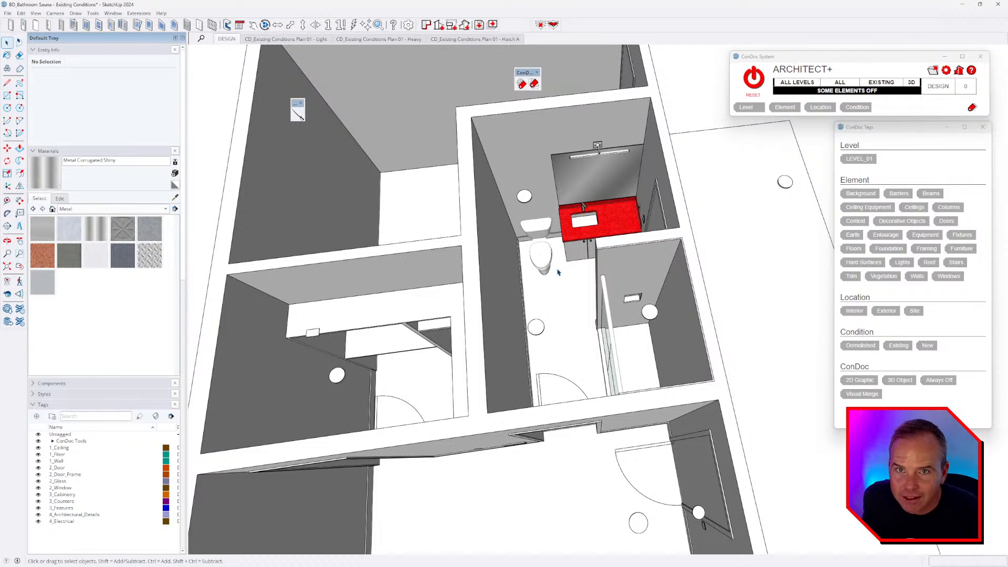
pyautogui.moveTo(565, 266); pyautogui.dragTo(573, 267, button='middle')
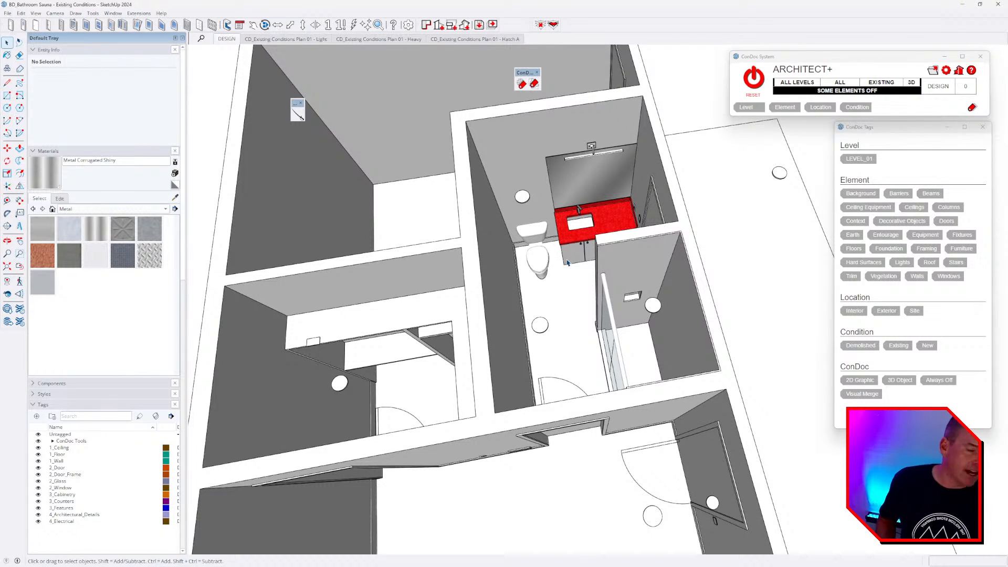
pyautogui.moveTo(623, 347); pyautogui.dragTo(626, 346, button='middle')
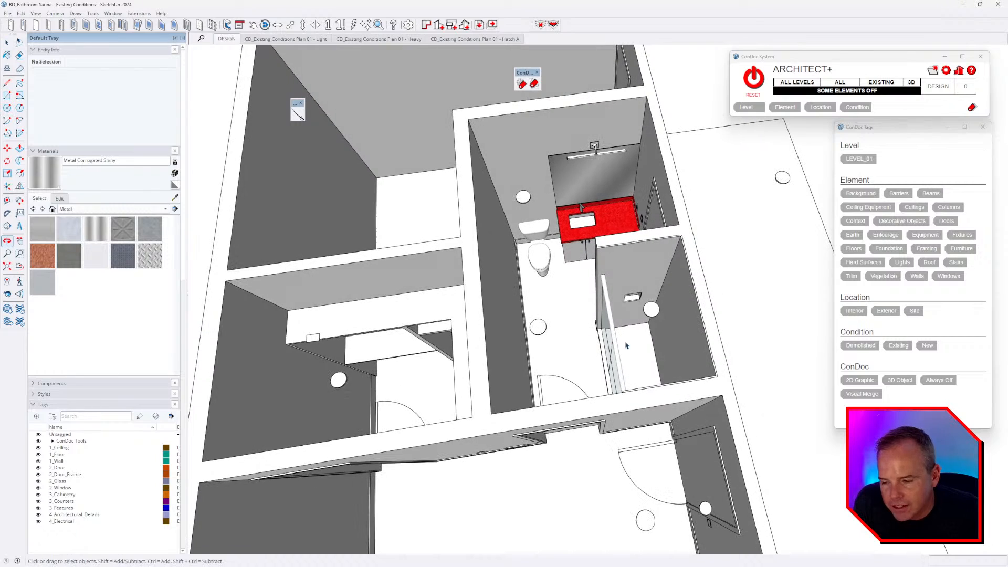
pyautogui.scroll(-3, 656, 312)
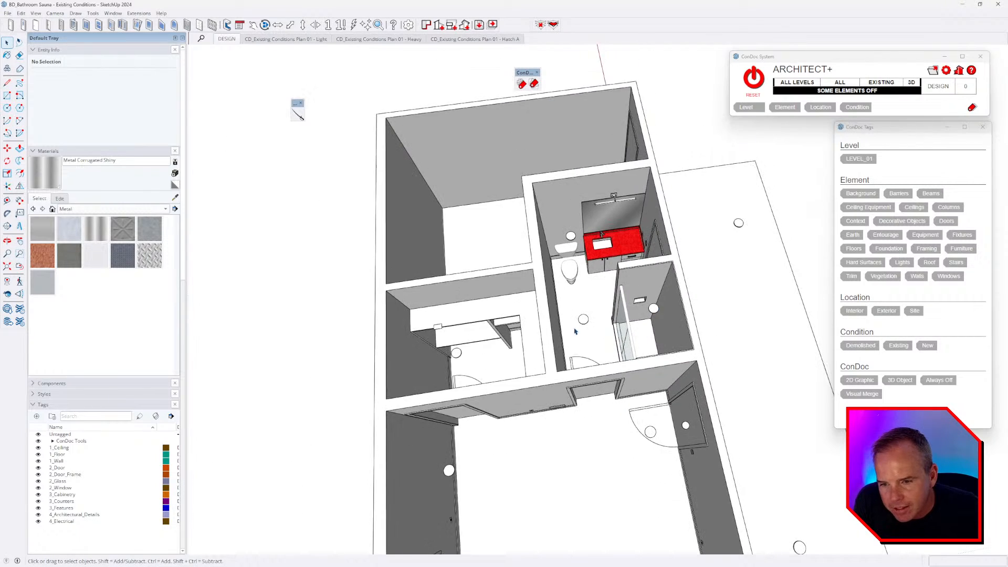
pyautogui.moveTo(656, 313); pyautogui.dragTo(651, 328, button='middle')
# - Open the bathroom floor group with the rest of the model faded, then switch to the tour video
pyautogui.tripleClick(626, 425)
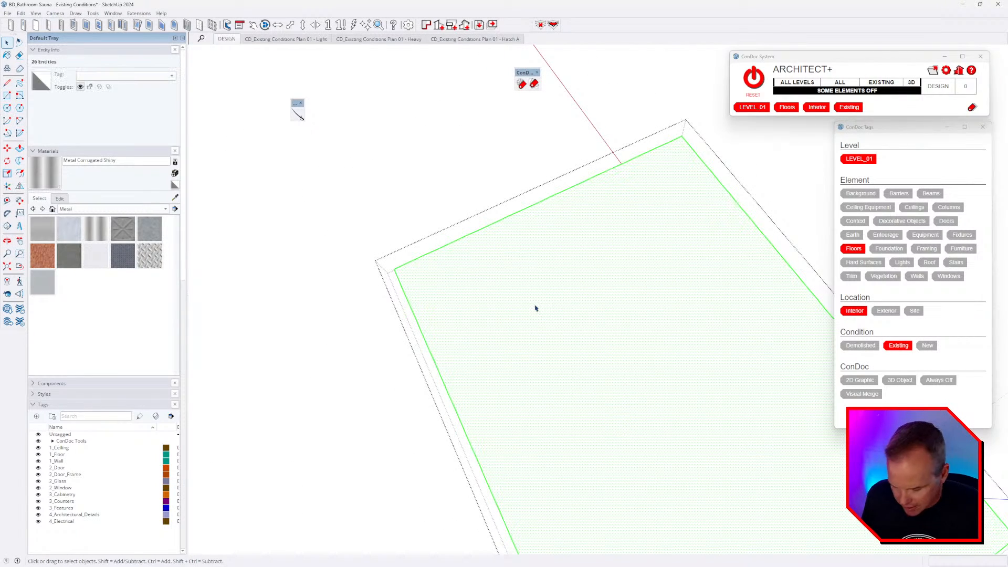
pyautogui.hotkey('alt', 'h')
pyautogui.scroll(-2, 490, 258)
pyautogui.hotkey('alt', 'Tab')
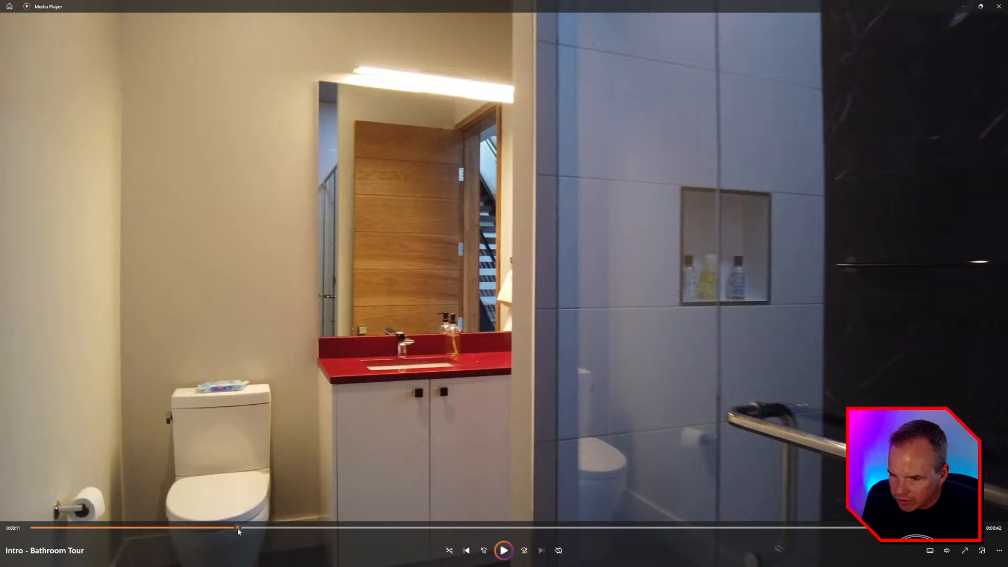
pyautogui.hotkey('alt', 'Tab')
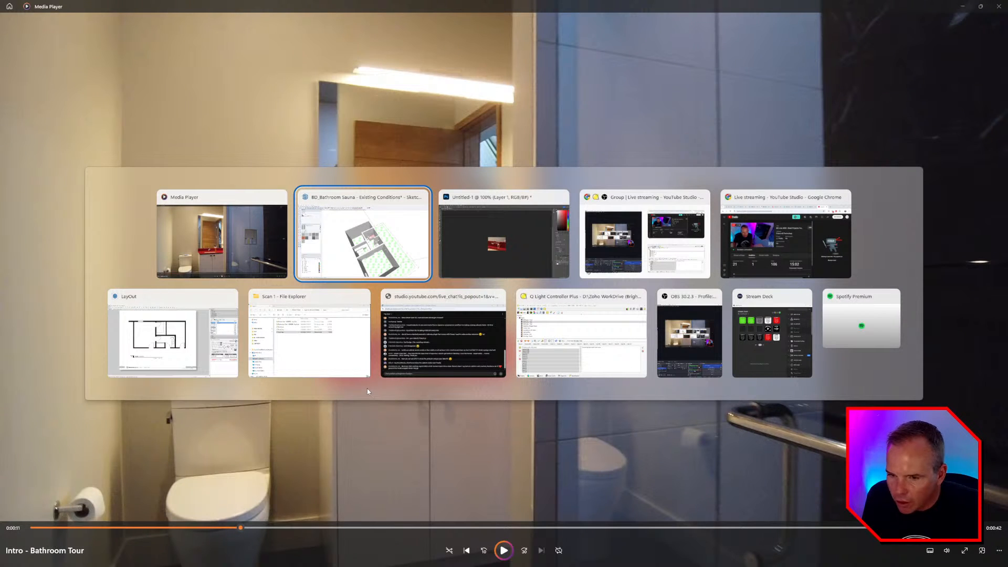
# - Navigate up to the PROJECT FILES folder and launch the Canvas Scan shortcut
pyautogui.click(311, 333)
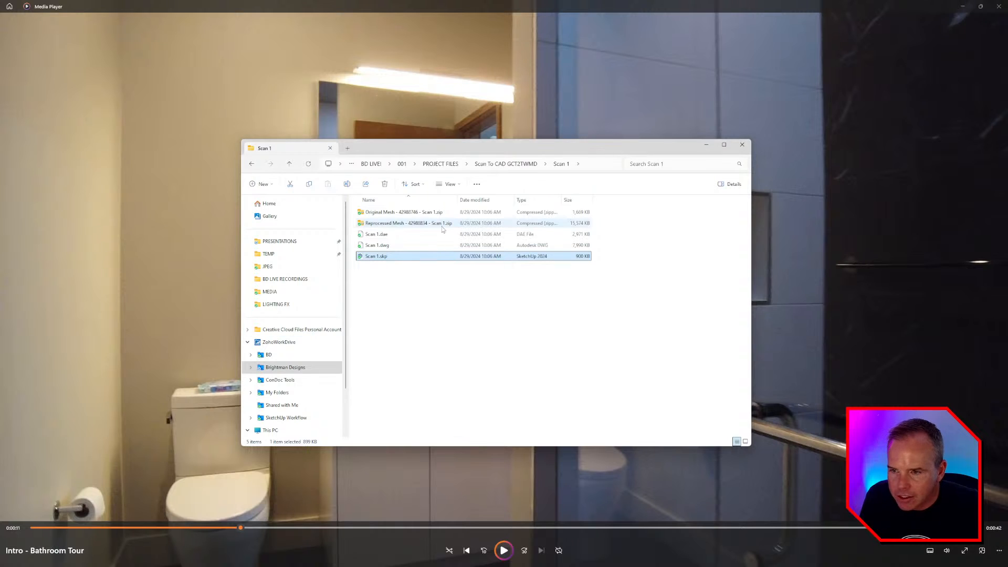
pyautogui.click(430, 293)
pyautogui.click(512, 164)
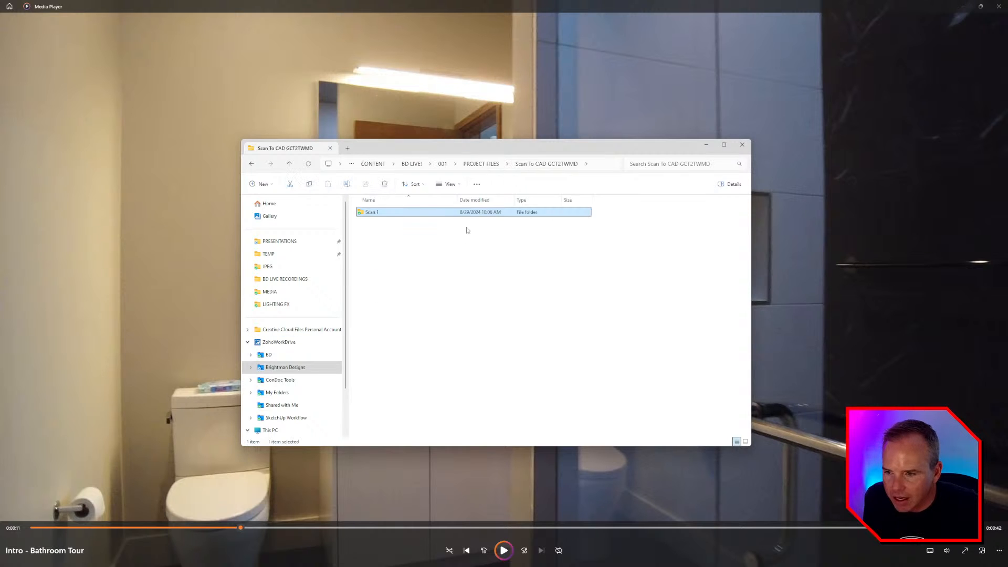
pyautogui.click(482, 164)
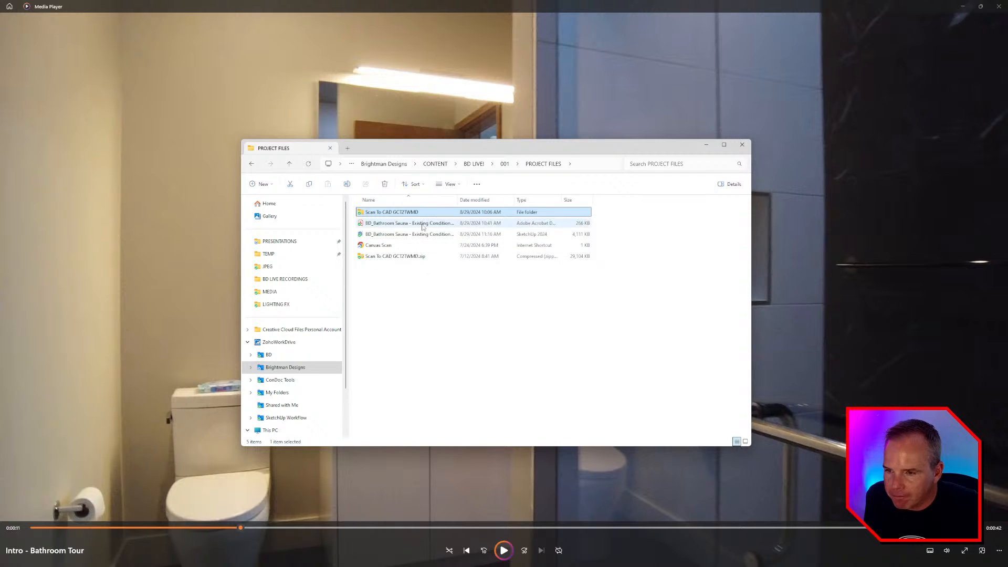
pyautogui.doubleClick(379, 245)
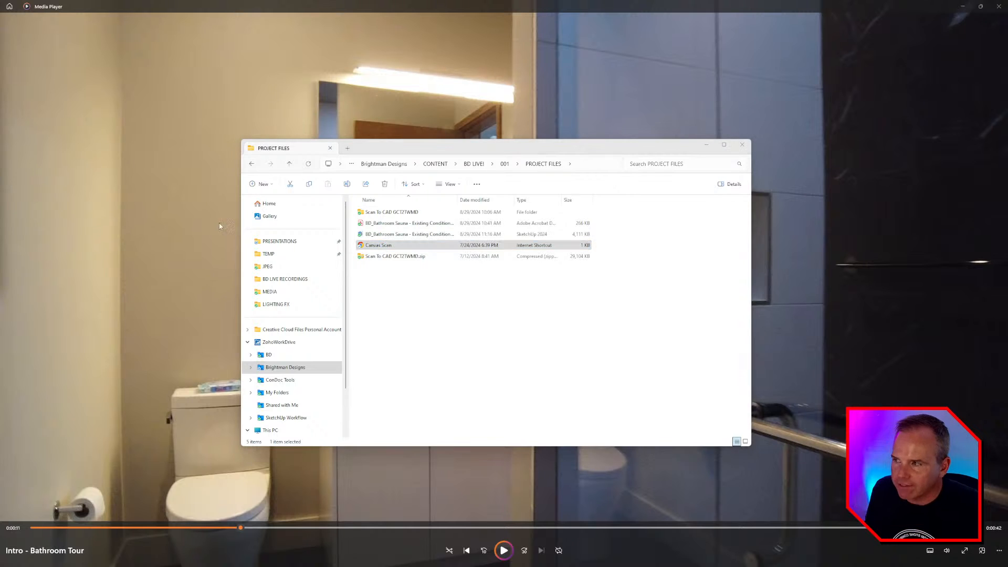
# - Move and enlarge the Canvas viewer window, then switch from the CAD model to the textured scan
pyautogui.moveTo(0, 93); pyautogui.dragTo(709, 59)
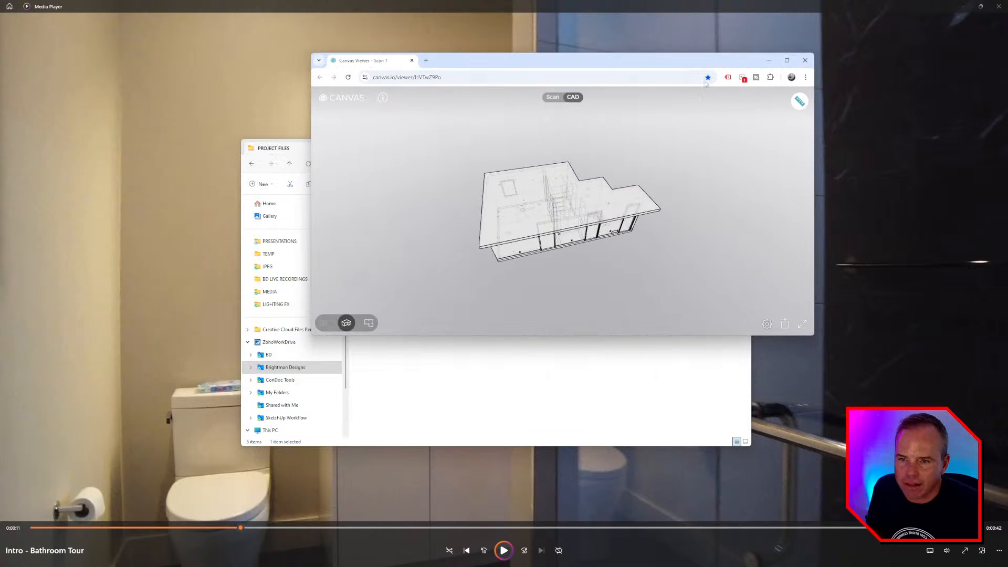
pyautogui.moveTo(646, 60); pyautogui.dragTo(559, 59)
pyautogui.moveTo(723, 332); pyautogui.dragTo(883, 448)
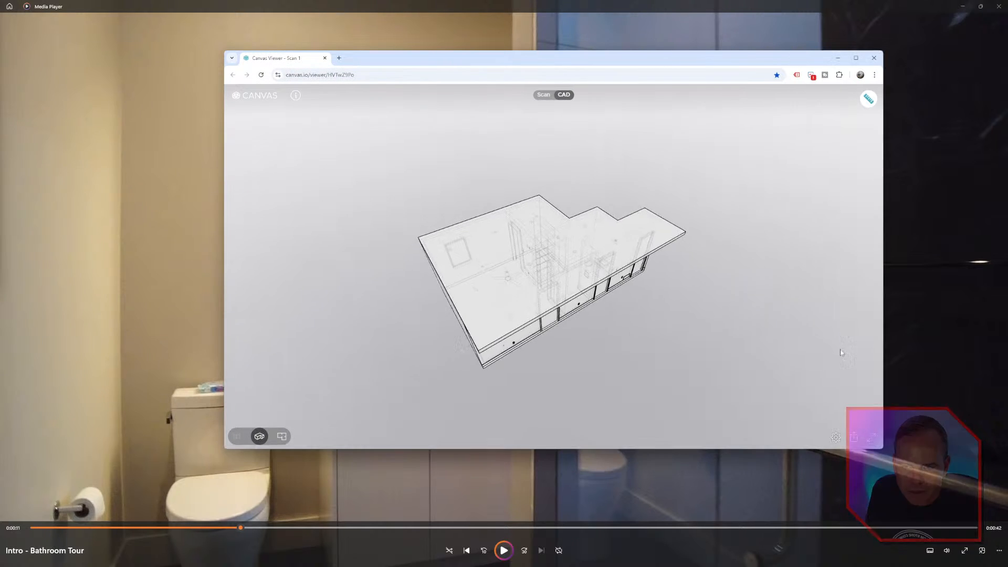
pyautogui.click(548, 99)
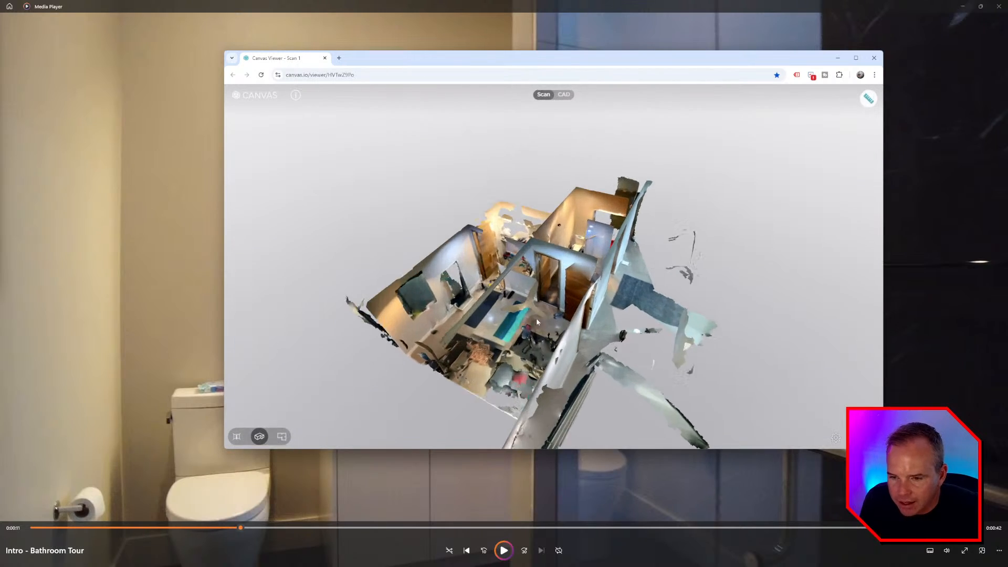
# - Fly into the scan and look toward the bathroom doorway and closet
pyautogui.click(536, 321)
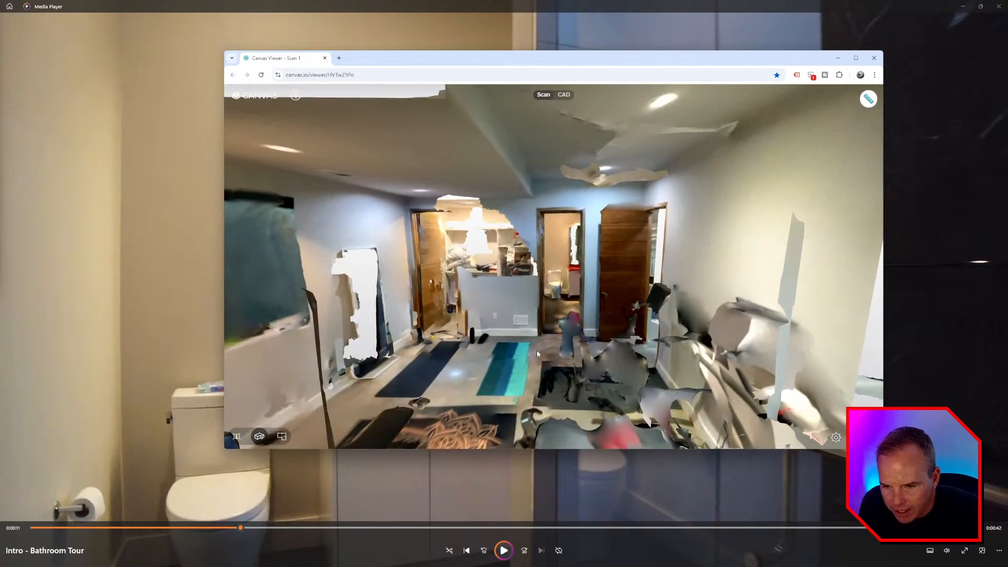
pyautogui.click(535, 350)
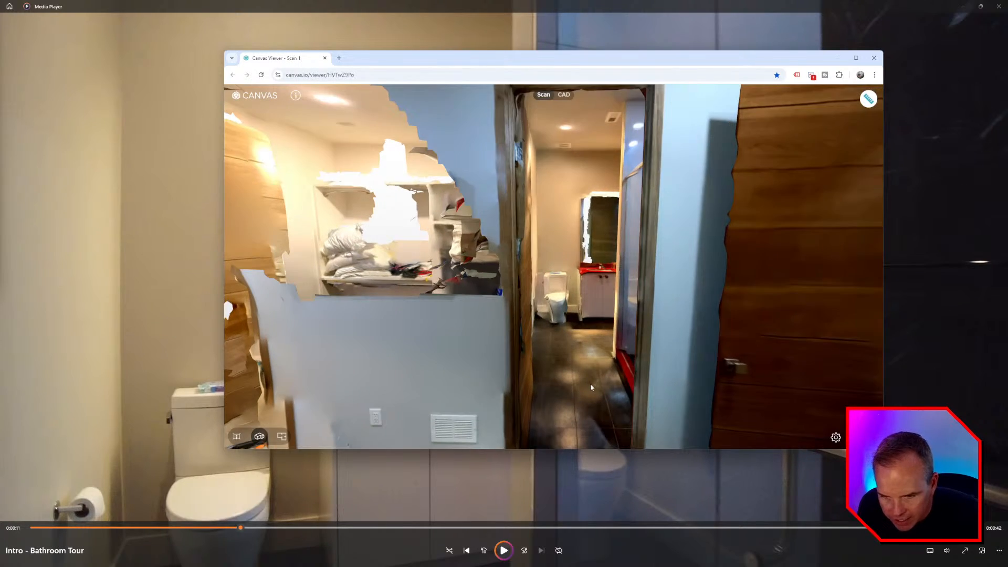
pyautogui.moveTo(590, 384)
pyautogui.mouseDown()
pyautogui.moveTo(597, 422)
pyautogui.moveTo(594, 399)
pyautogui.mouseUp()
pyautogui.scroll(3, 593, 400)
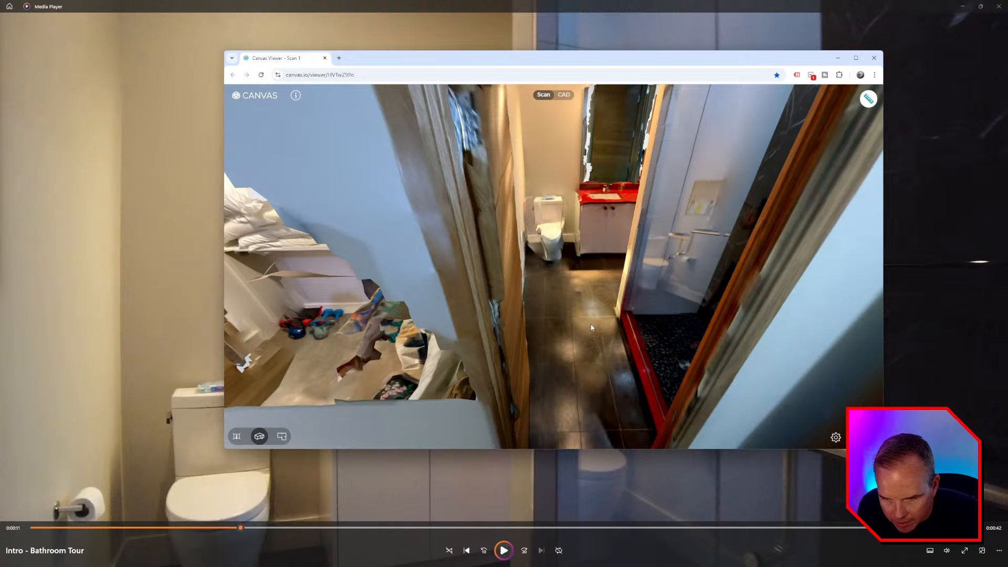
pyautogui.moveTo(595, 365); pyautogui.dragTo(597, 375)
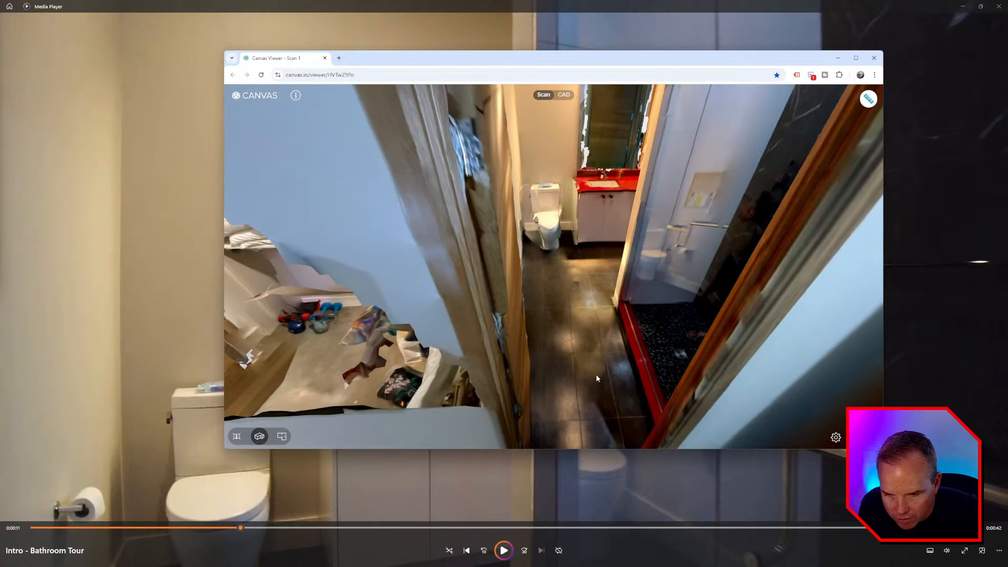
pyautogui.moveTo(537, 360); pyautogui.dragTo(535, 283)
pyautogui.scroll(-2, 535, 286)
pyautogui.moveTo(538, 373); pyautogui.dragTo(603, 345)
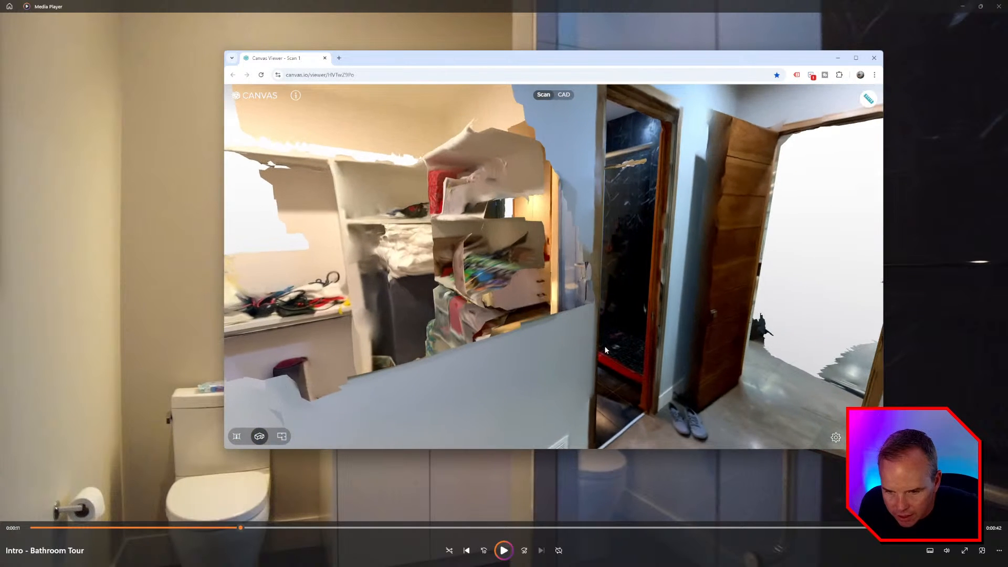
# - Keep touring the scan past the shelves, closet and bathroom doorway toward the hallway
pyautogui.scroll(3, 804, 395)
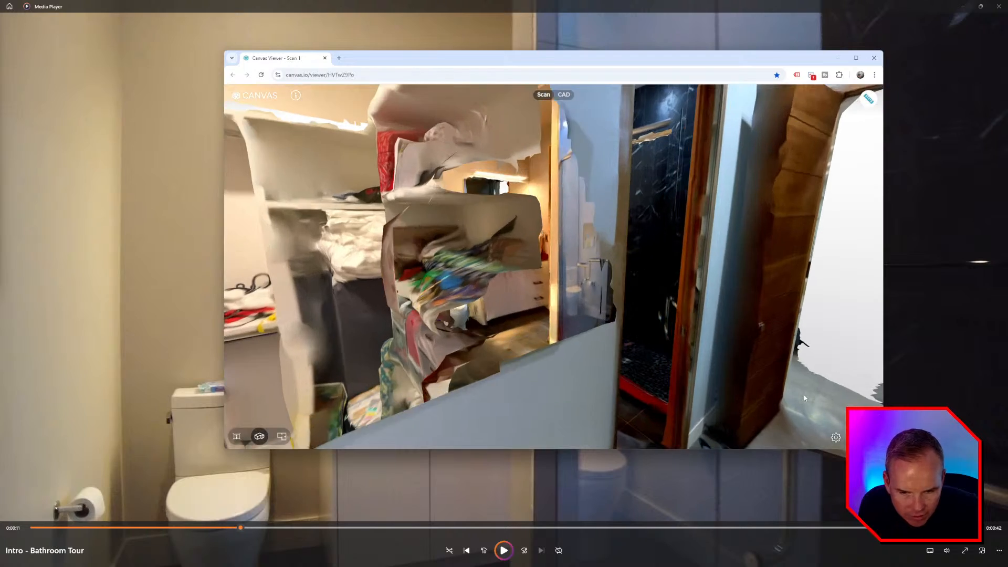
pyautogui.moveTo(804, 395); pyautogui.dragTo(830, 411)
pyautogui.moveTo(782, 370); pyautogui.dragTo(758, 366)
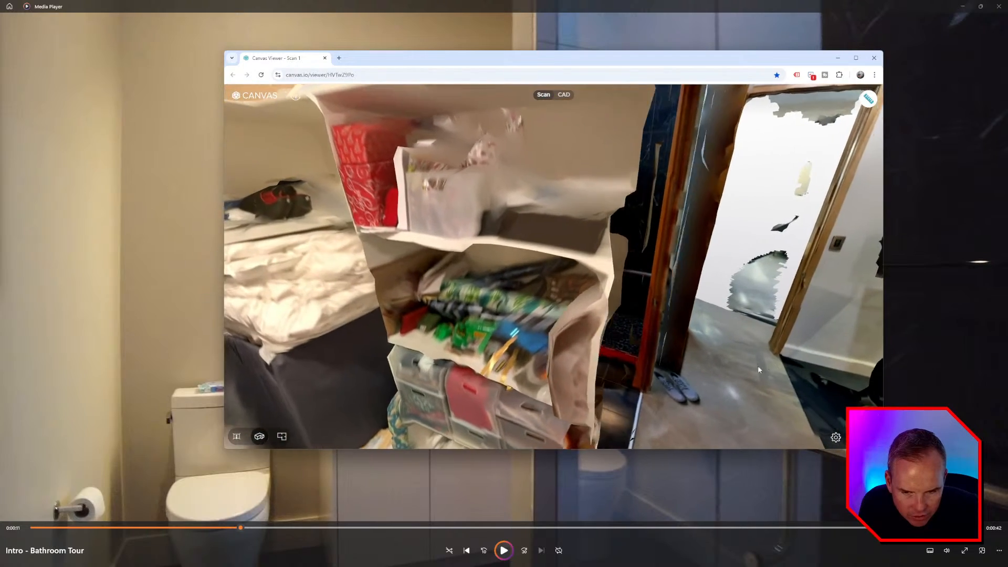
pyautogui.scroll(-3, 757, 365)
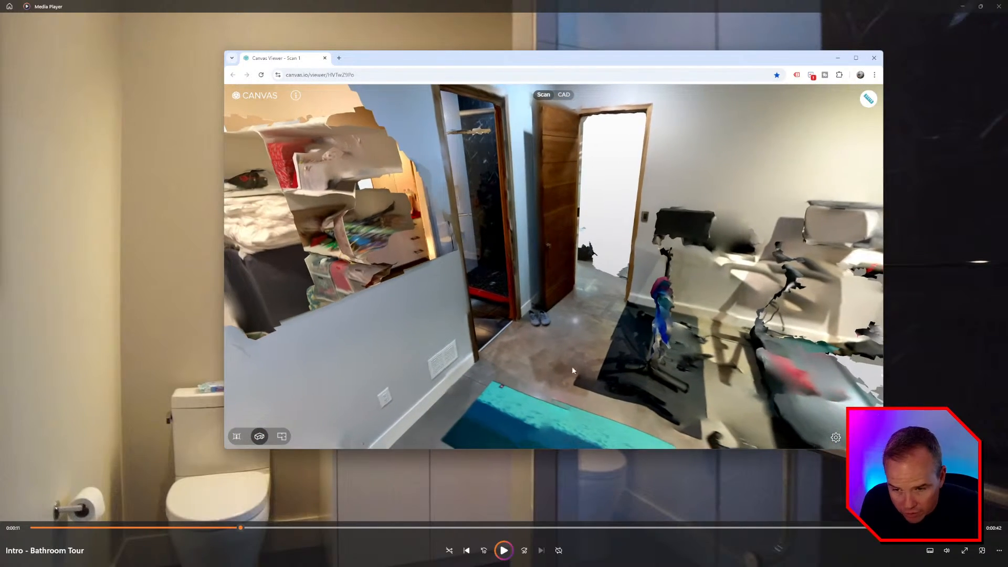
pyautogui.moveTo(572, 367); pyautogui.dragTo(445, 460)
pyautogui.rightClick(288, 310)
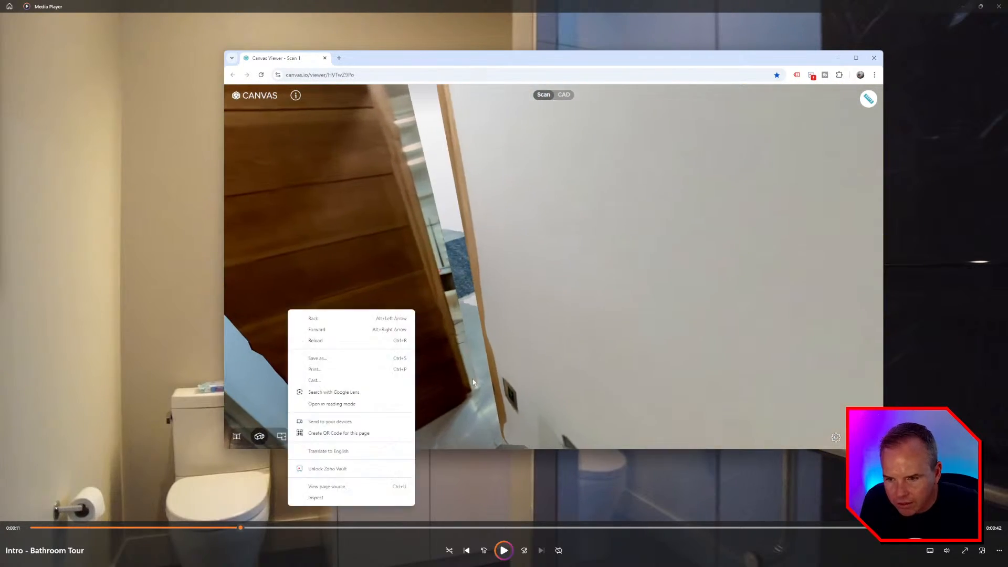
pyautogui.moveTo(288, 310); pyautogui.dragTo(546, 386)
# - Return to the SketchUp model and orbit it to a new angle
pyautogui.hotkey('alt', 'Tab')
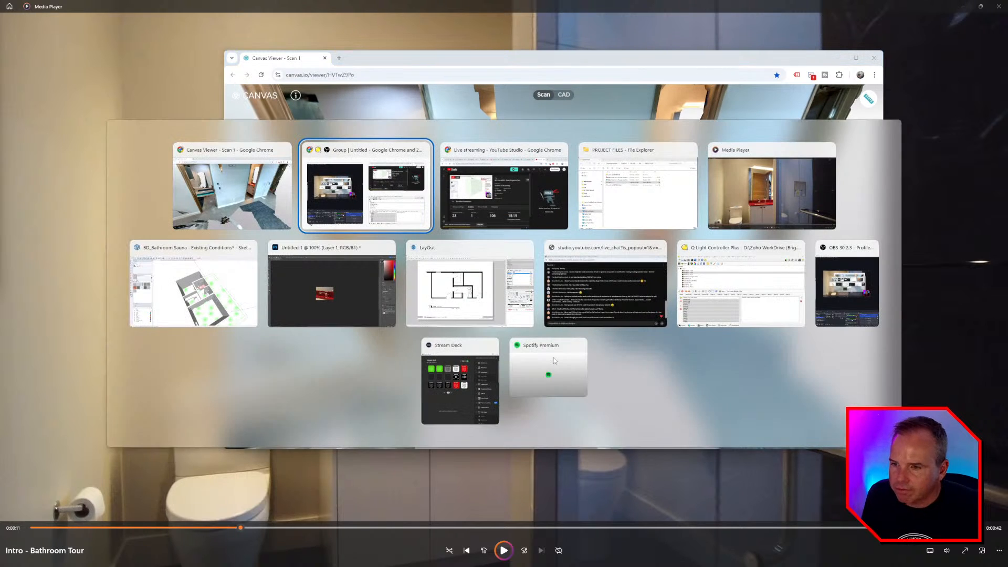
pyautogui.click(206, 297)
pyautogui.moveTo(524, 353)
pyautogui.mouseDown(button='middle')
pyautogui.moveTo(535, 315)
pyautogui.moveTo(580, 412)
pyautogui.moveTo(547, 417)
pyautogui.moveTo(448, 347)
pyautogui.mouseUp(button='middle')
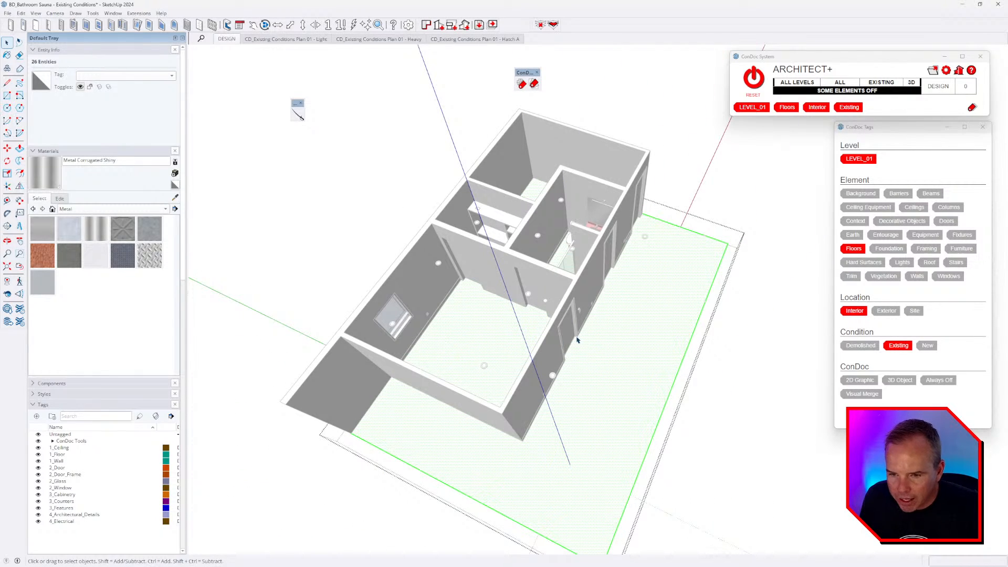
# - Exit the floor group and orbit to view the bathroom and front exterior wall
pyautogui.click(603, 240)
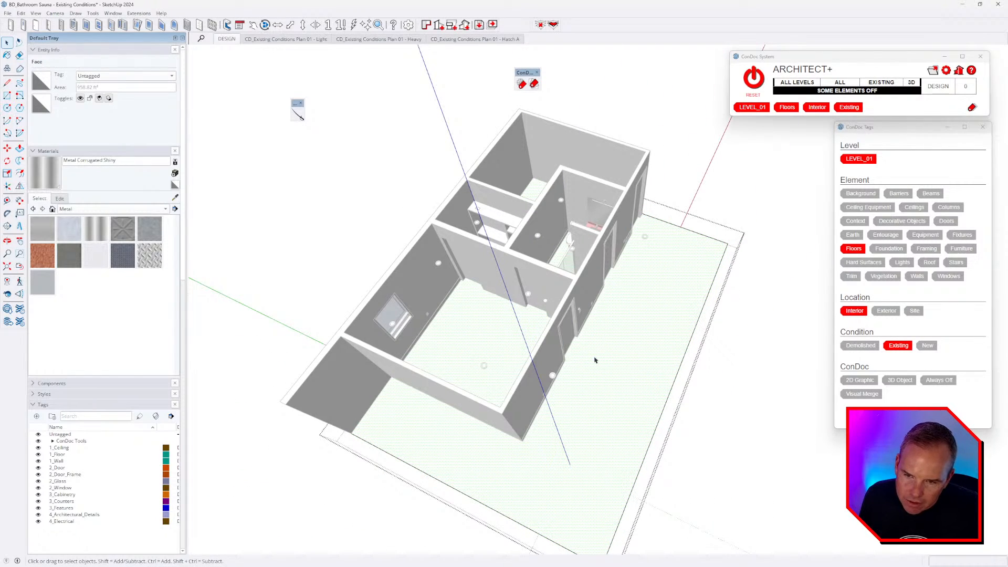
pyautogui.moveTo(594, 378); pyautogui.dragTo(611, 195, button='middle')
pyautogui.scroll(1, 608, 184)
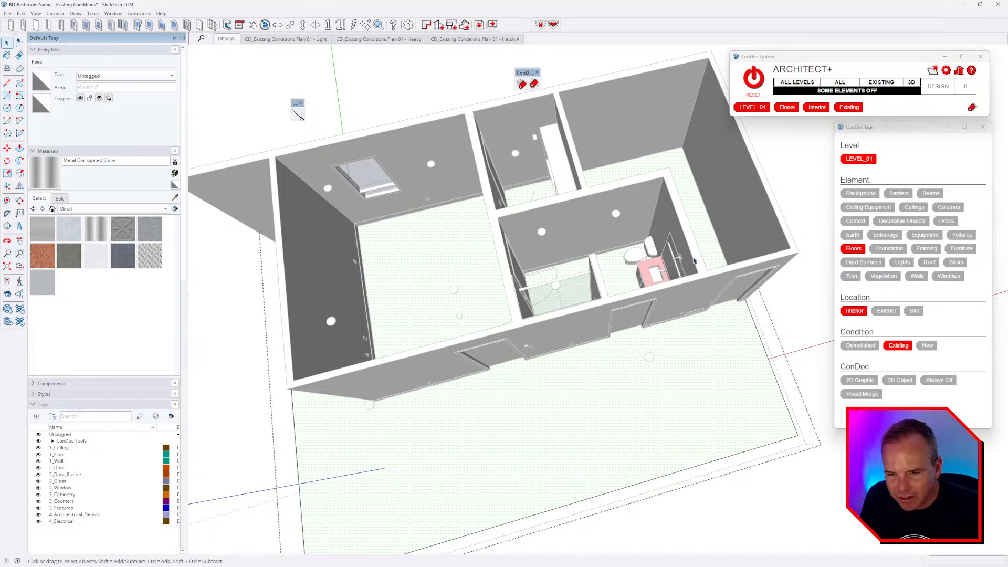
pyautogui.press('Escape')
pyautogui.scroll(5, 682, 259)
pyautogui.moveTo(580, 281); pyautogui.dragTo(551, 348, button='middle')
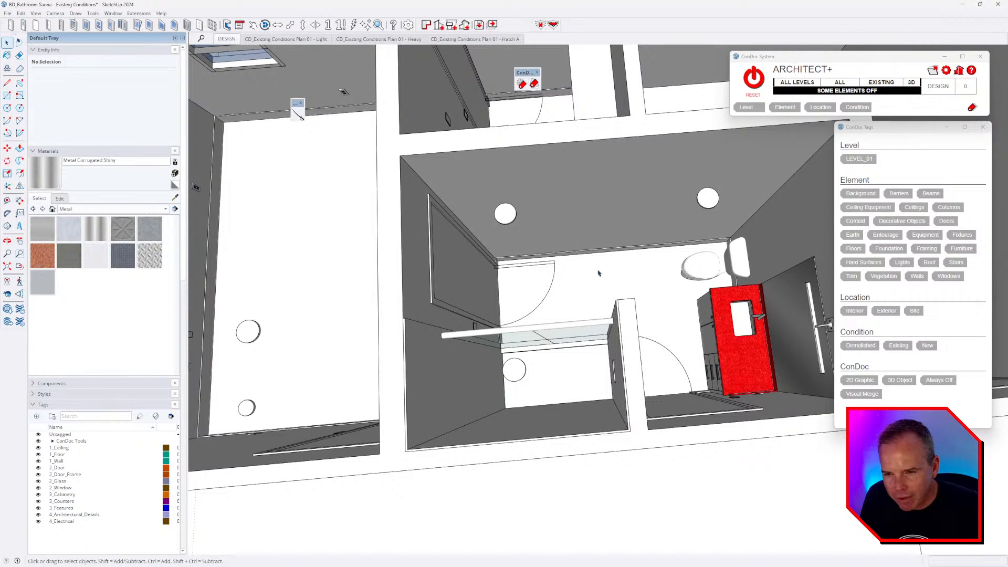
pyautogui.scroll(-3, 599, 273)
pyautogui.moveTo(598, 344); pyautogui.dragTo(575, 328, button='middle')
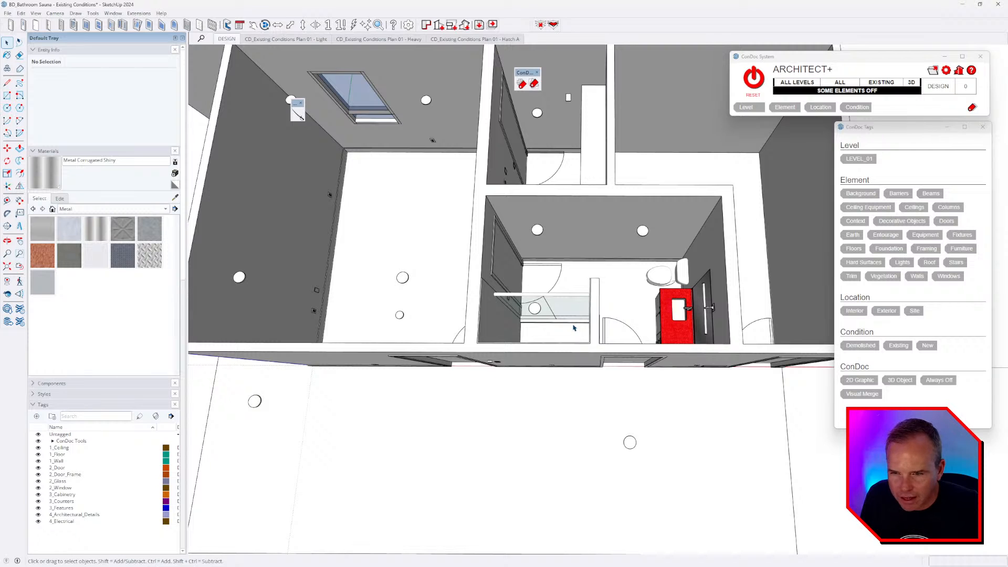
pyautogui.scroll(-3, 569, 311)
pyautogui.moveTo(569, 312); pyautogui.dragTo(585, 426, button='middle')
# - Select the walls group and floor slab, hide everything else, then clear the selection
pyautogui.click(603, 225)
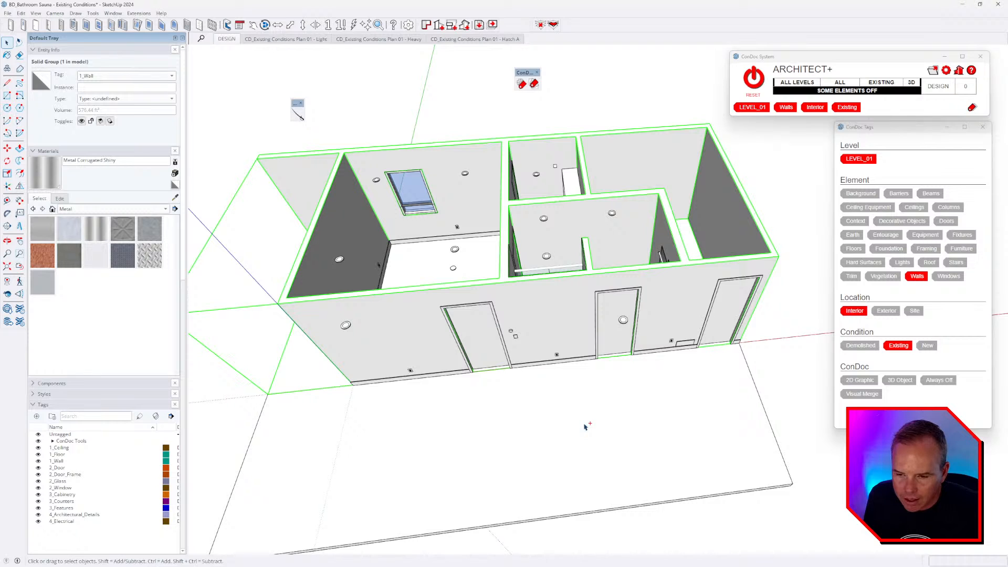
pyautogui.keyDown('shift'); pyautogui.click(570, 377); pyautogui.keyUp('shift')
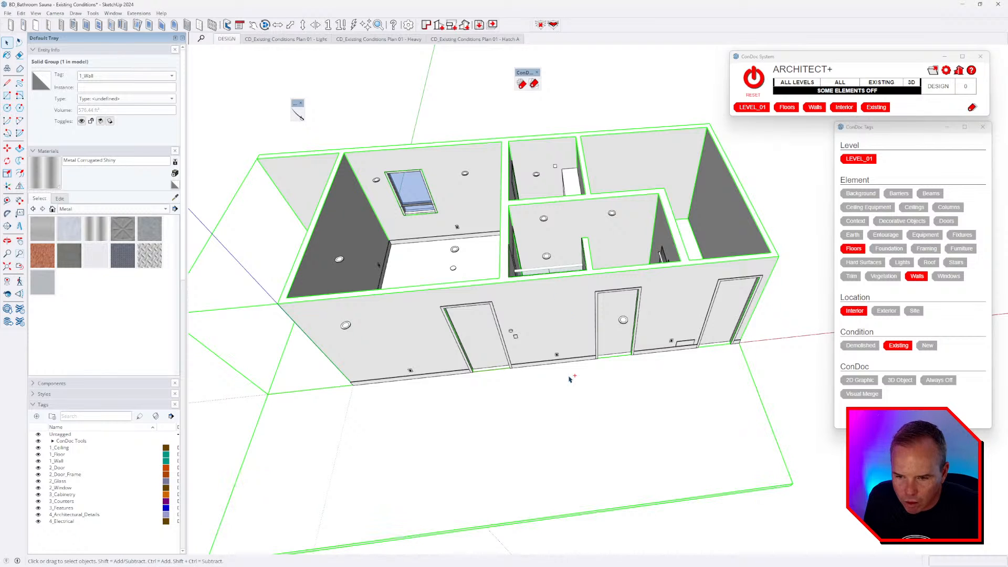
pyautogui.click(534, 84)
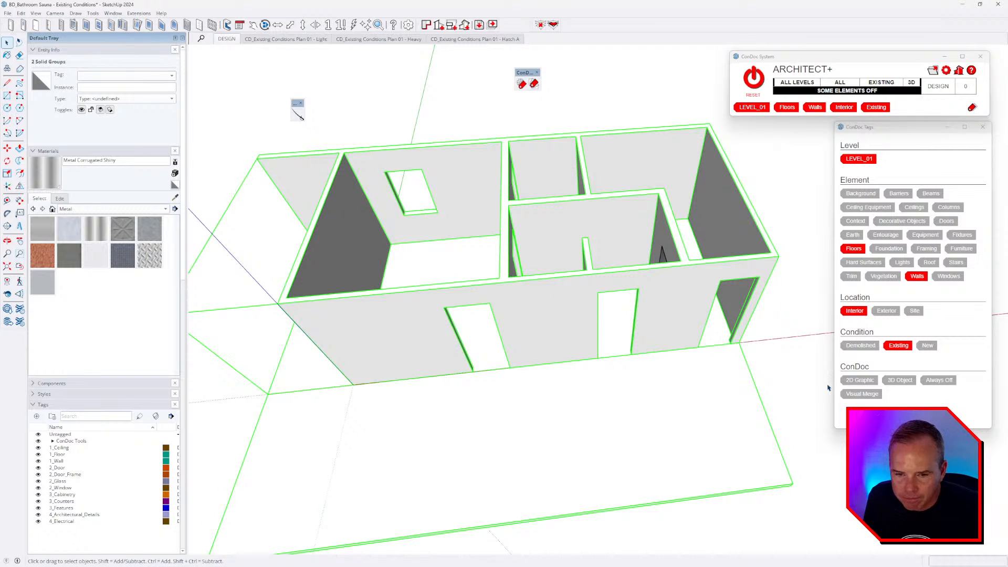
pyautogui.click(787, 431)
pyautogui.moveTo(510, 361); pyautogui.dragTo(806, 396, button='middle')
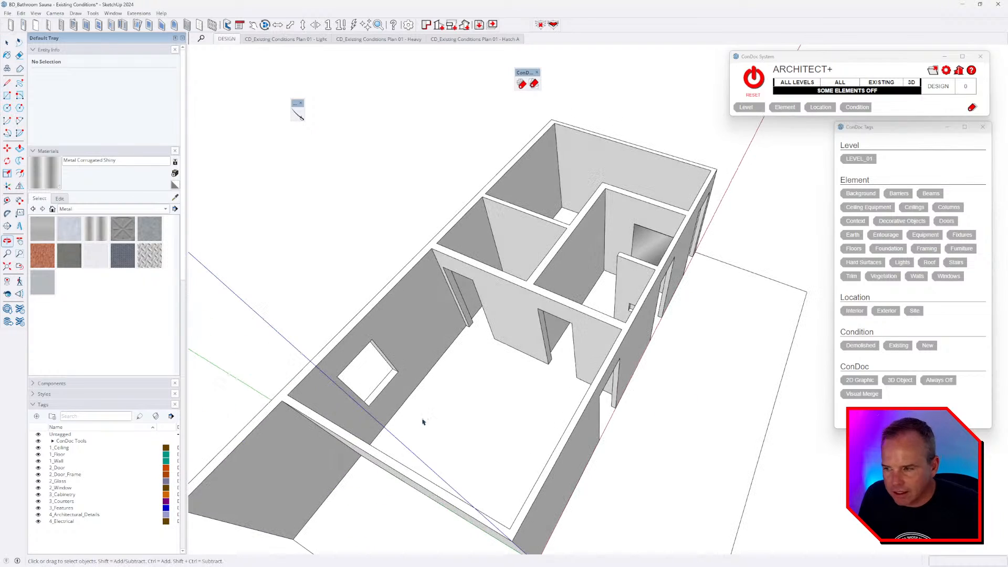
# - Collapse the Entity Info and Materials panels and expand the ConDoc Tools tag folder
pyautogui.click(50, 50)
pyautogui.click(52, 60)
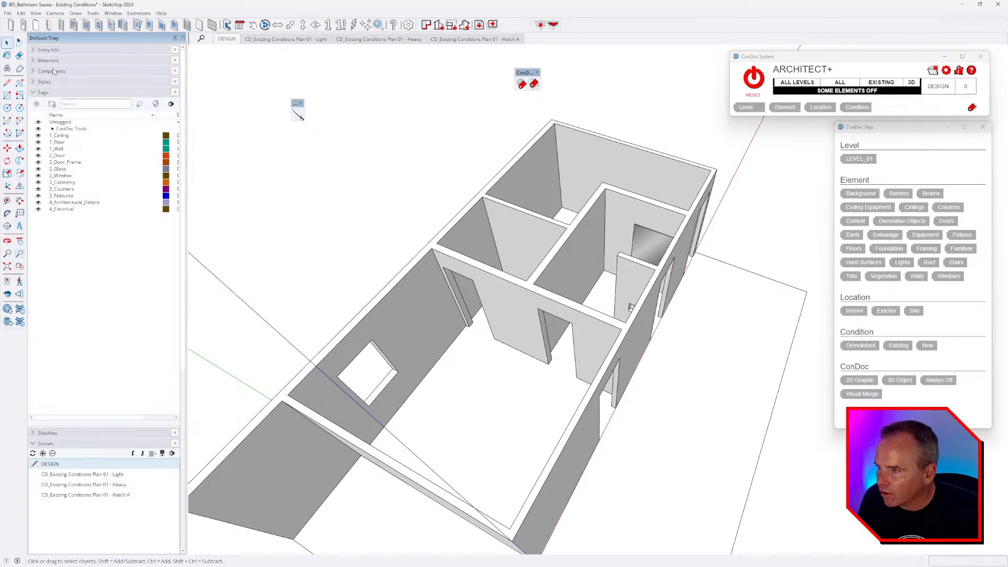
pyautogui.click(52, 129)
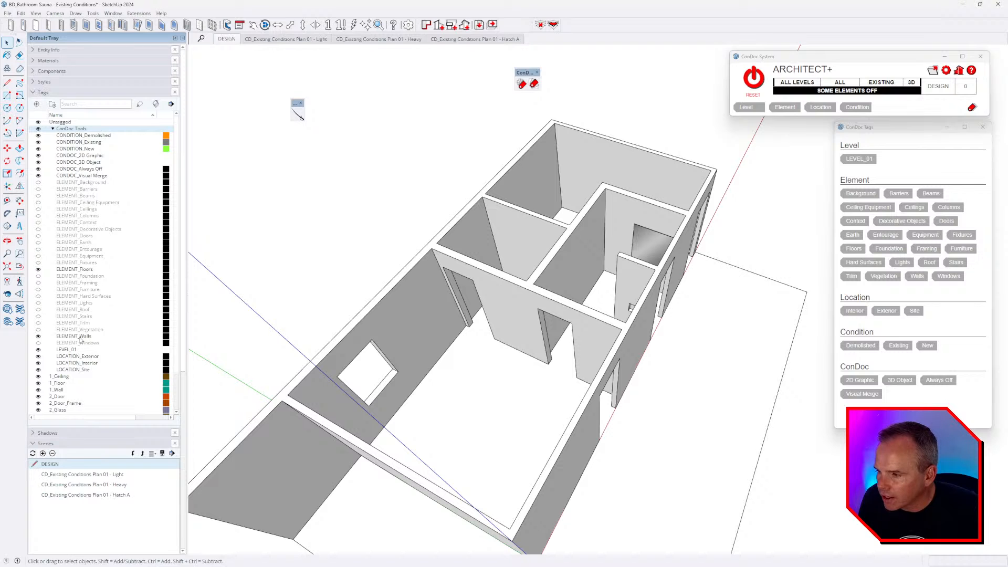
pyautogui.moveTo(605, 271)
pyautogui.mouseDown(button='middle')
pyautogui.moveTo(448, 332)
pyautogui.moveTo(394, 317)
pyautogui.moveTo(396, 308)
pyautogui.moveTo(612, 288)
pyautogui.mouseUp(button='middle')
pyautogui.scroll(5, 612, 288)
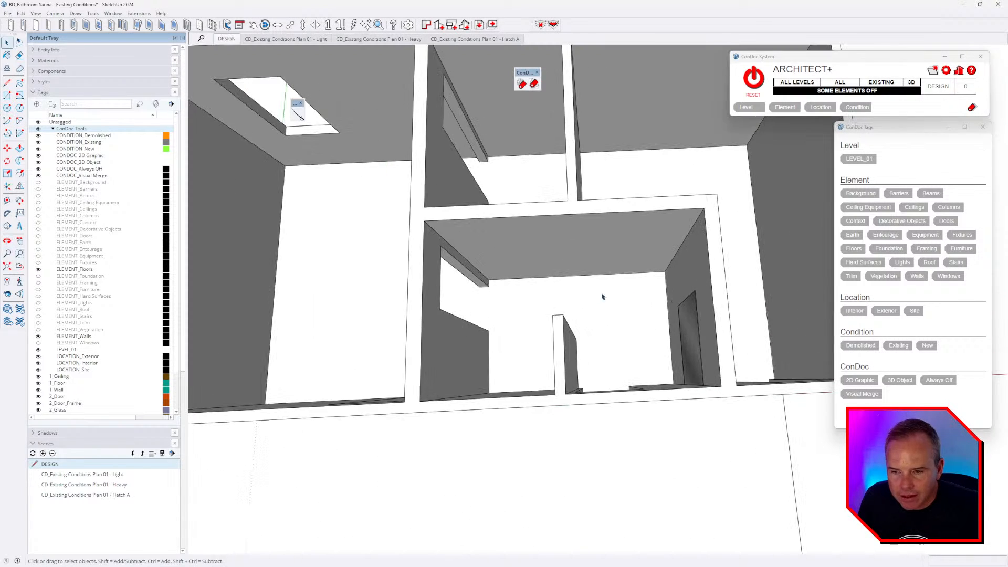
pyautogui.scroll(5, 603, 360)
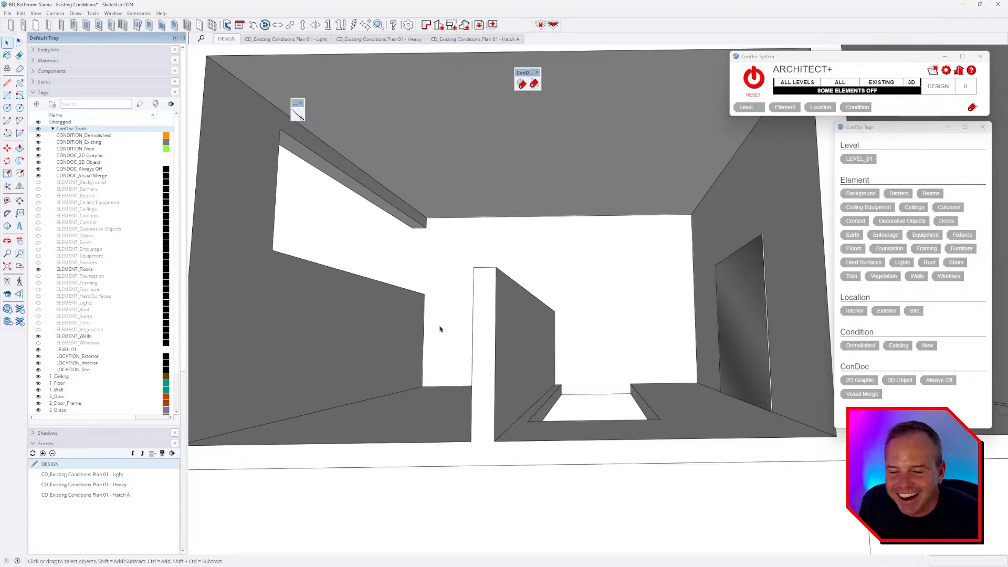
# - Draw a rectangle corner to corner across the bathroom's interior floor to form a face
pyautogui.click(444, 239)
pyautogui.press('r')
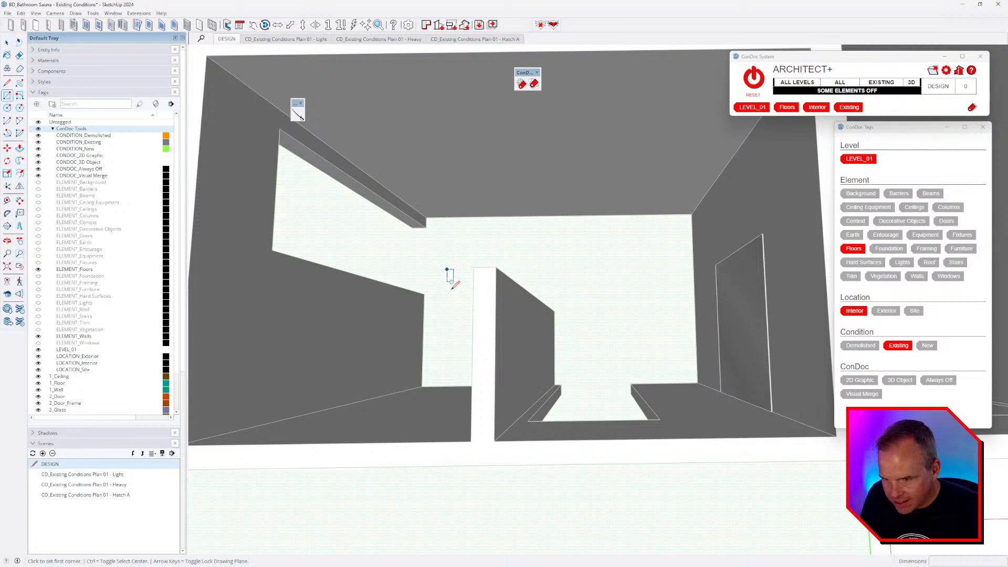
pyautogui.click(426, 218)
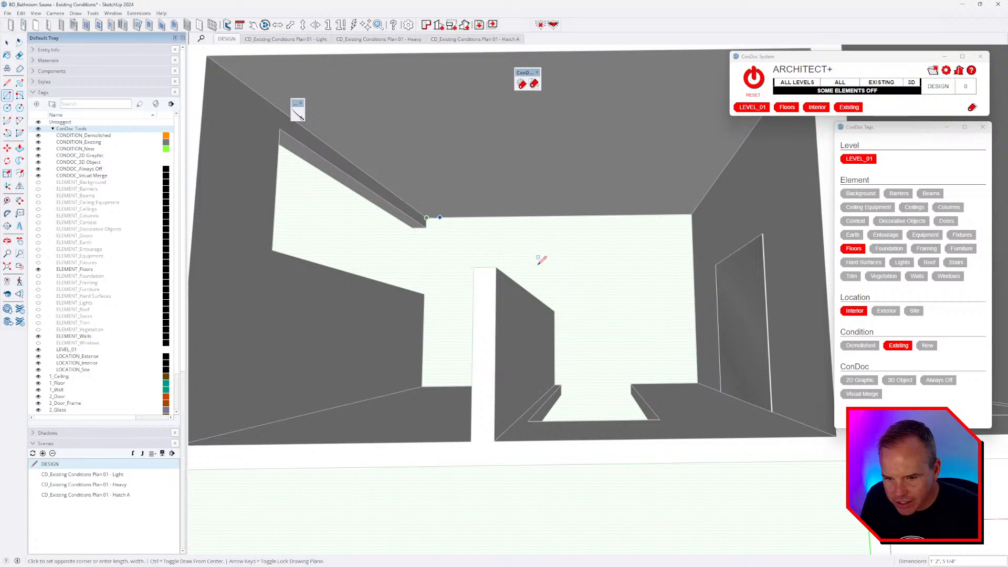
pyautogui.click(697, 383)
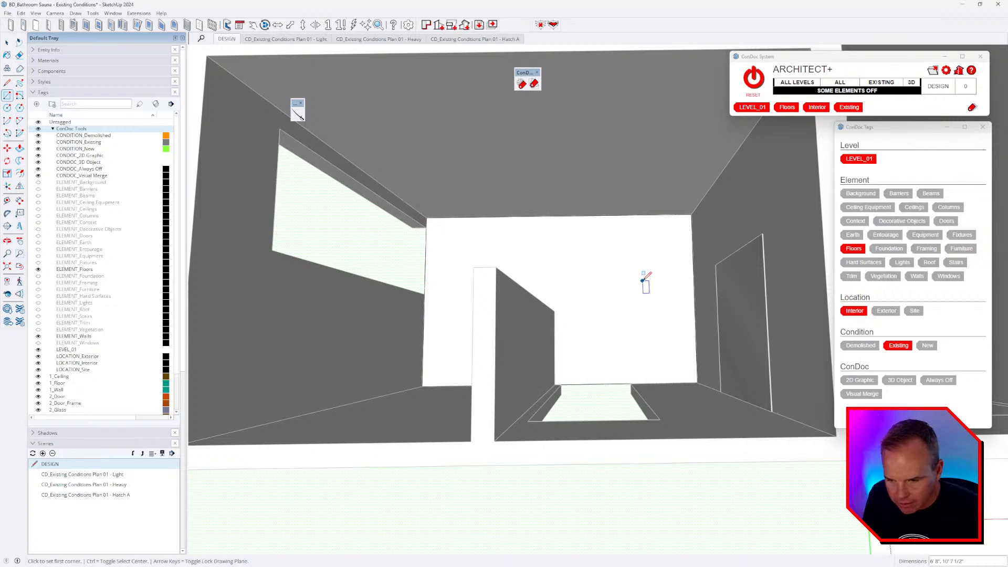
pyautogui.hotkey('alt', 'Tab')
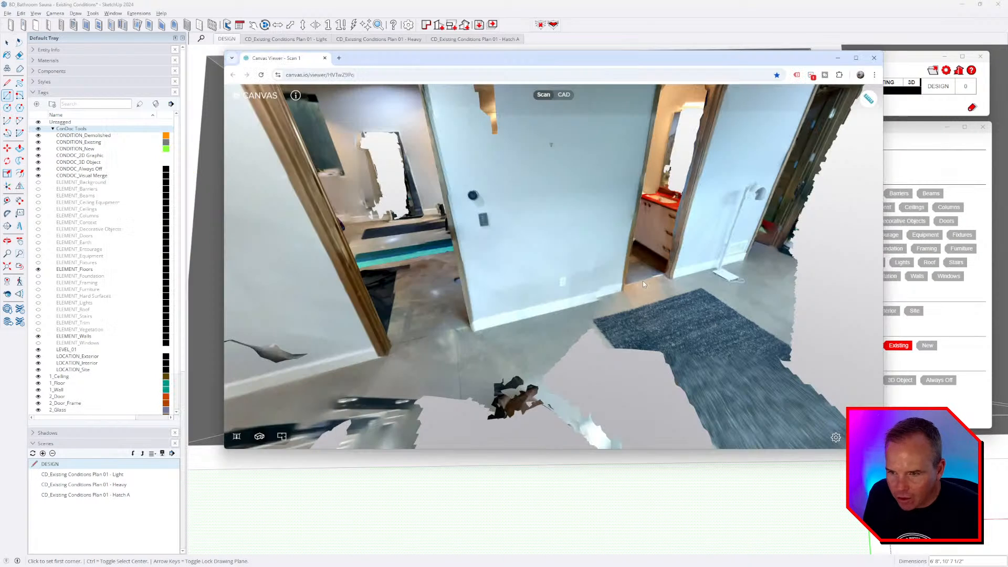
# - Orbit the scan to inspect the hallway floor and grey rug, then return to SketchUp
pyautogui.moveTo(654, 297); pyautogui.dragTo(653, 270)
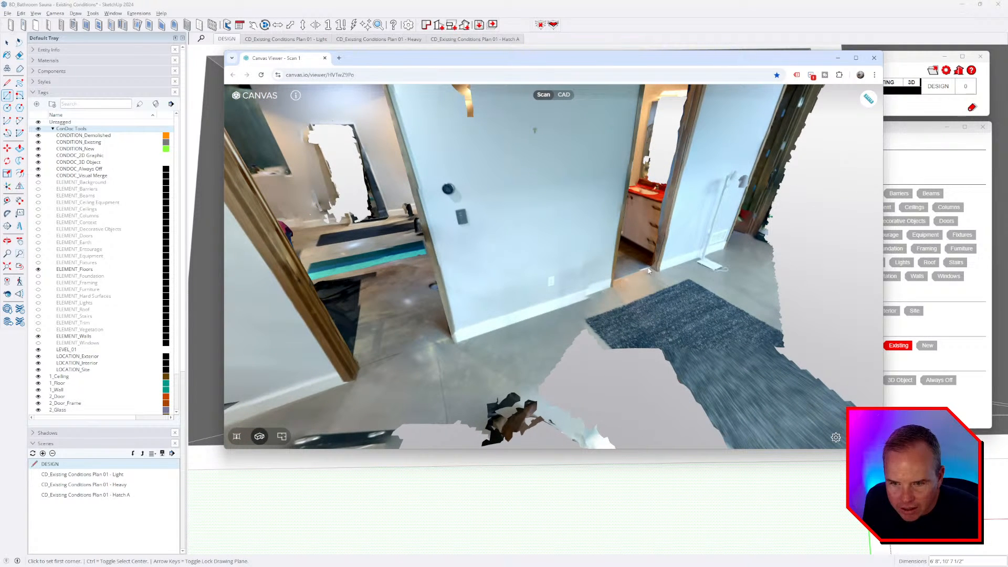
pyautogui.moveTo(647, 267); pyautogui.dragTo(648, 357)
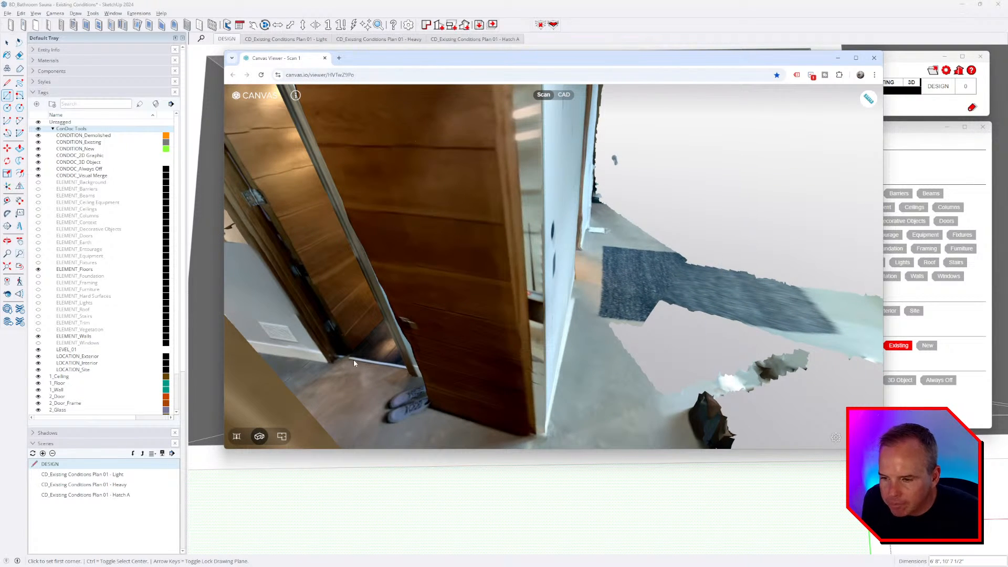
pyautogui.hotkey('alt', 'Tab')
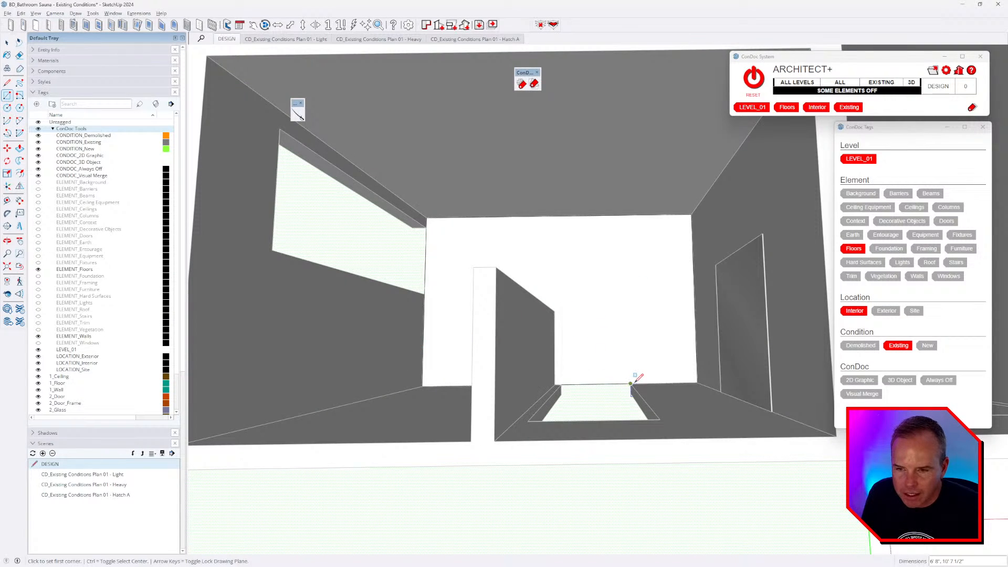
# - Activate the Paint Bucket with B, then switch to the project files window
pyautogui.press('b')
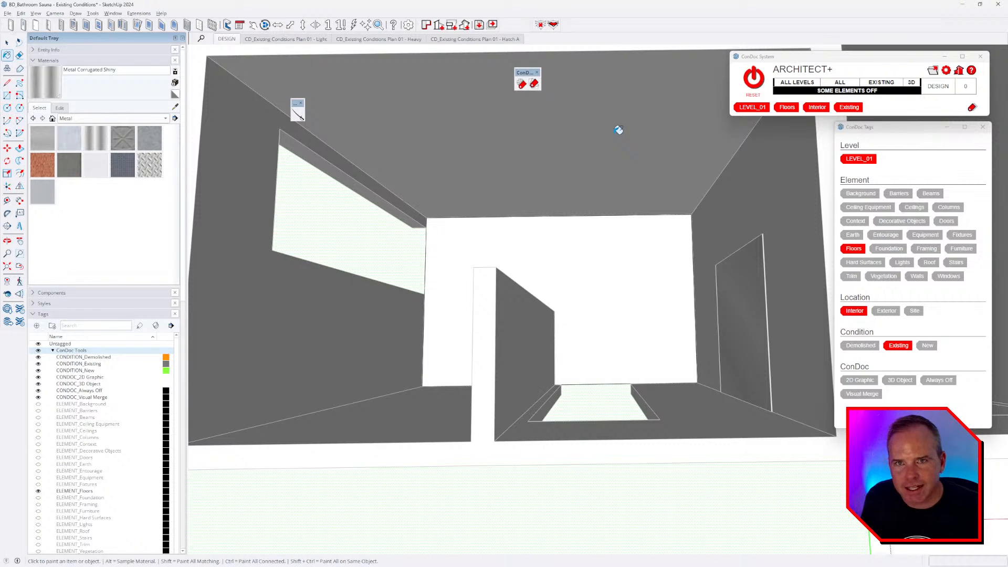
pyautogui.hotkey('alt', 'Tab')
pyautogui.hotkey('alt', 'Tab')
pyautogui.hotkey('alt', 'Tab')
pyautogui.hotkey('alt', 'Tab')
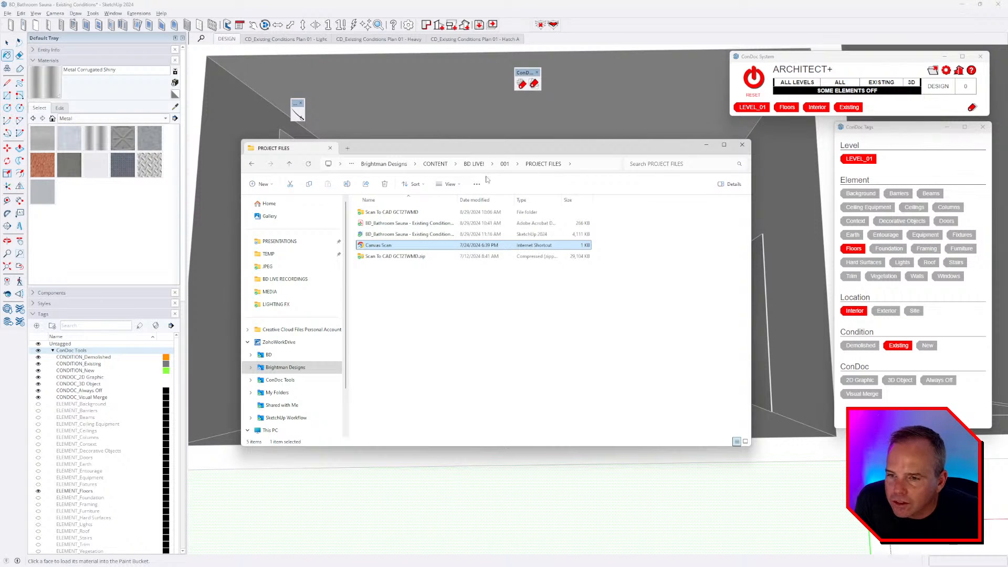
# - Browse to Brightman Designs > RESOURCES > BD MATERIALS > INDOOR > CARPET, which is empty
pyautogui.click(286, 367)
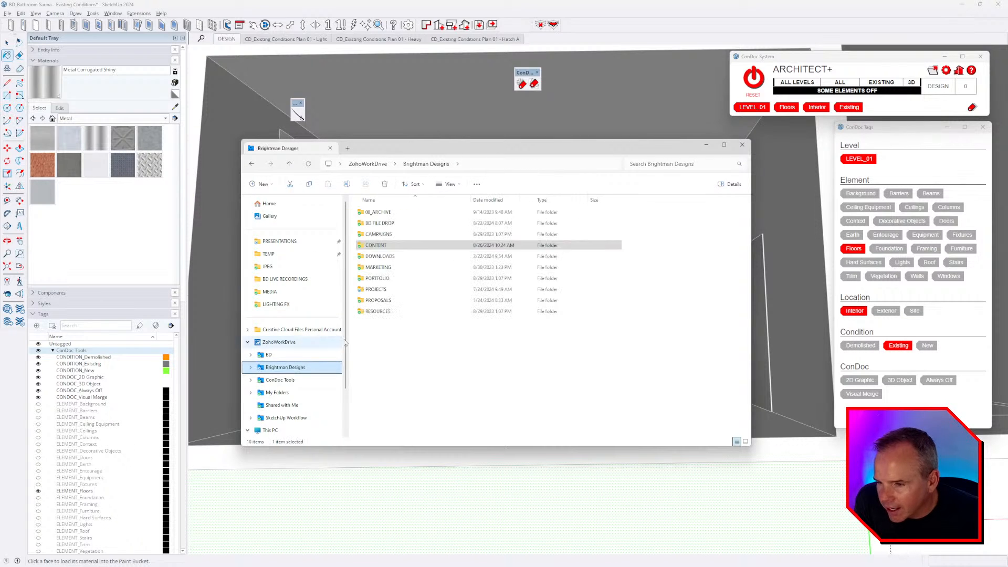
pyautogui.doubleClick(380, 311)
pyautogui.doubleClick(380, 223)
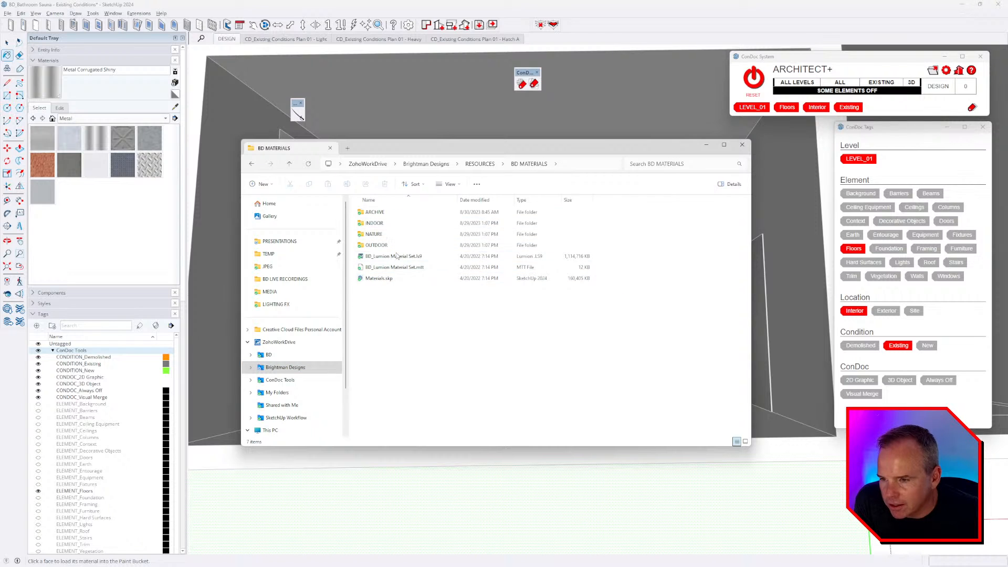
pyautogui.doubleClick(392, 224)
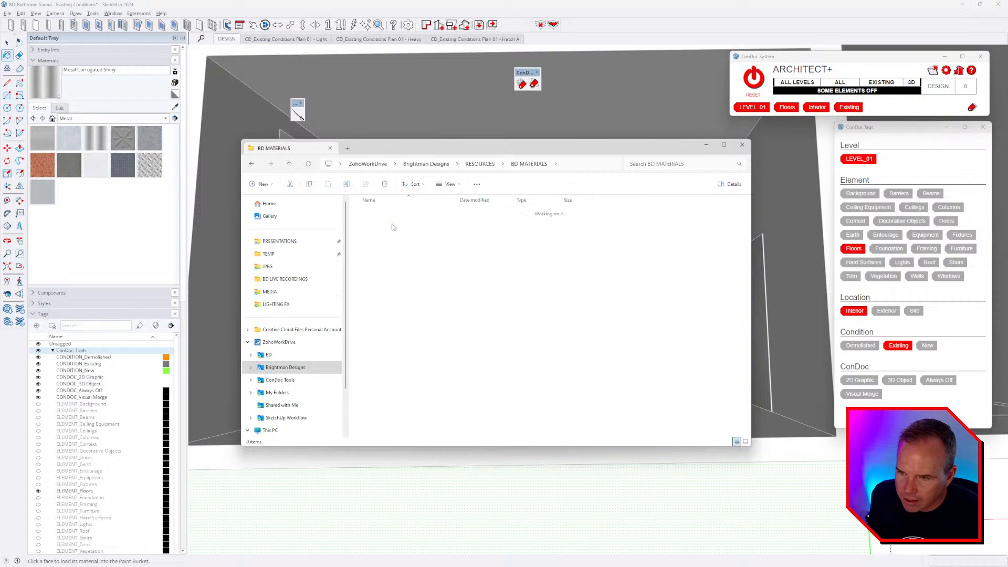
pyautogui.click(384, 213)
pyautogui.doubleClick(384, 212)
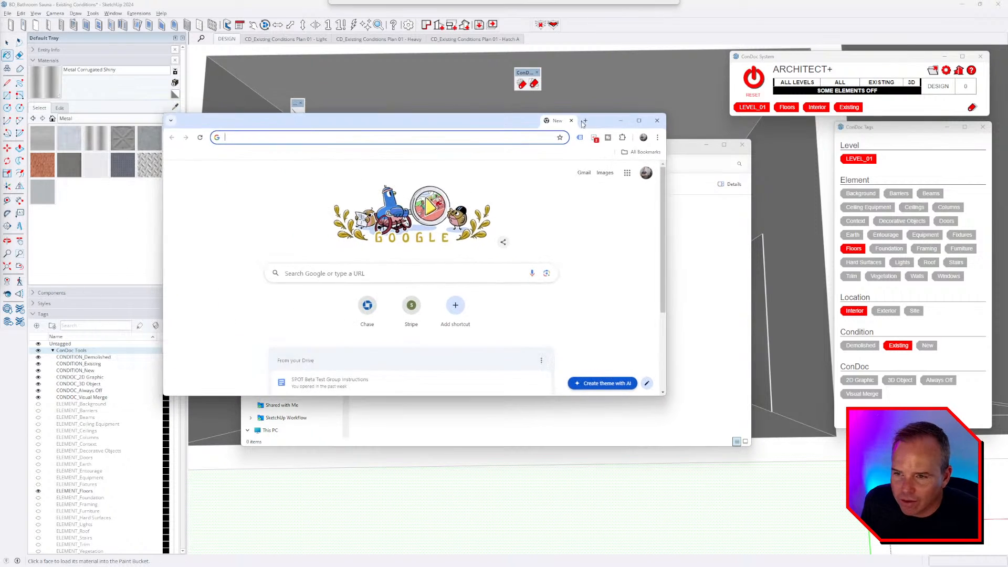
# - Load sketchuptextureclub.com in the browser and enlarge the window
pyautogui.click(451, 142)
pyautogui.write('sket')
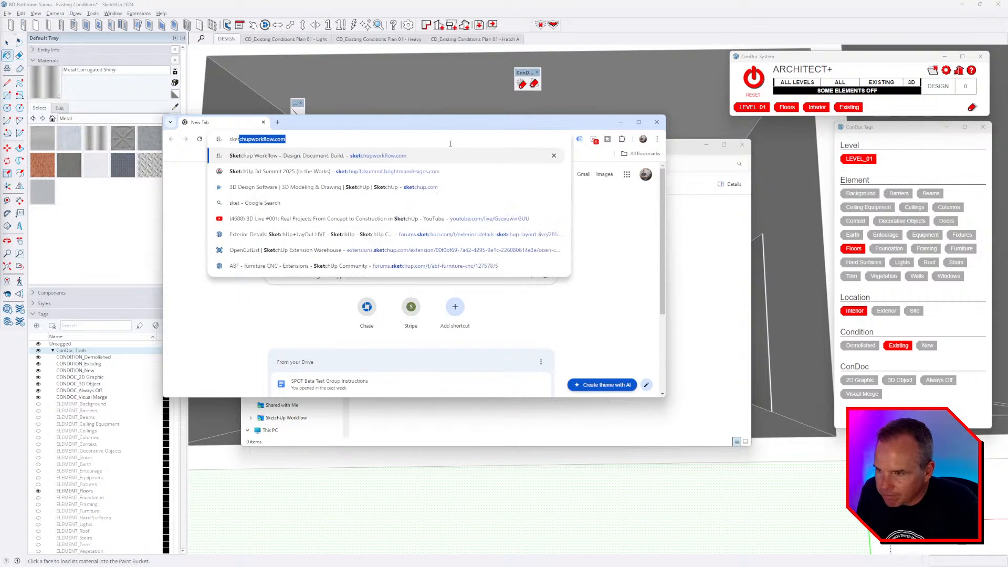
pyautogui.write('chuptexture')
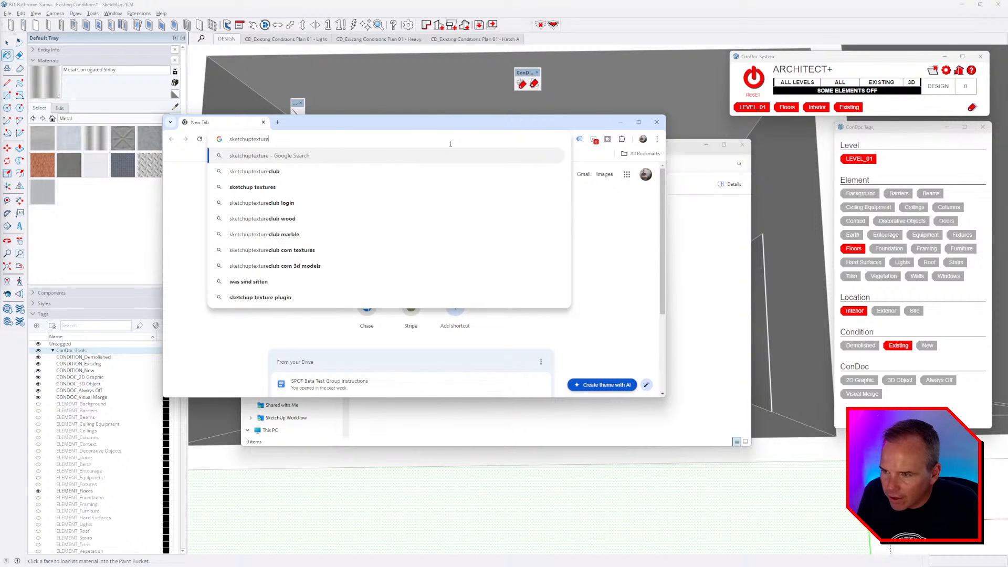
pyautogui.write('club.com')
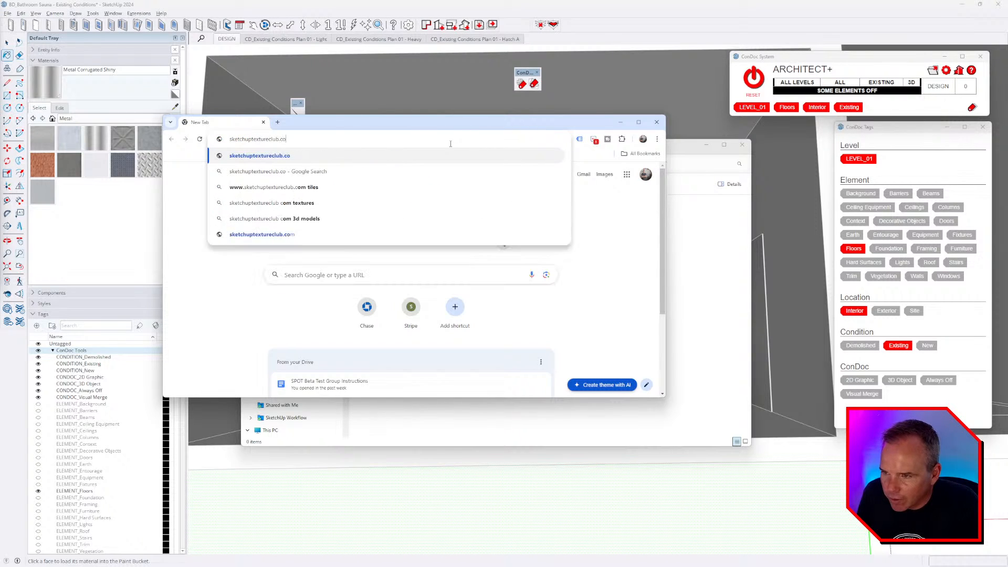
pyautogui.press('Return')
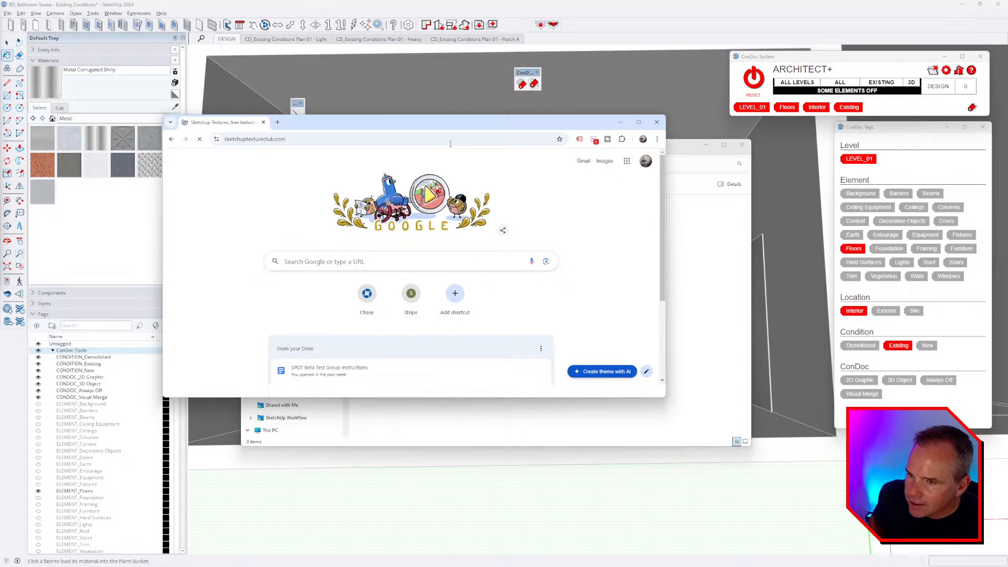
pyautogui.moveTo(541, 122); pyautogui.dragTo(457, 75)
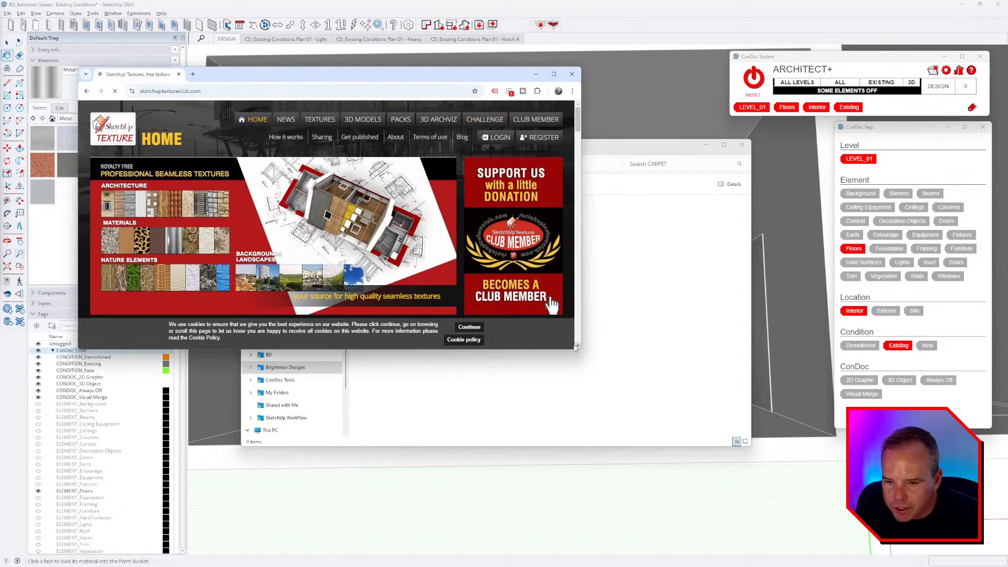
pyautogui.moveTo(580, 352); pyautogui.dragTo(712, 472)
# - Log in to the site by autofilling saved credentials from the password manager
pyautogui.click(563, 137)
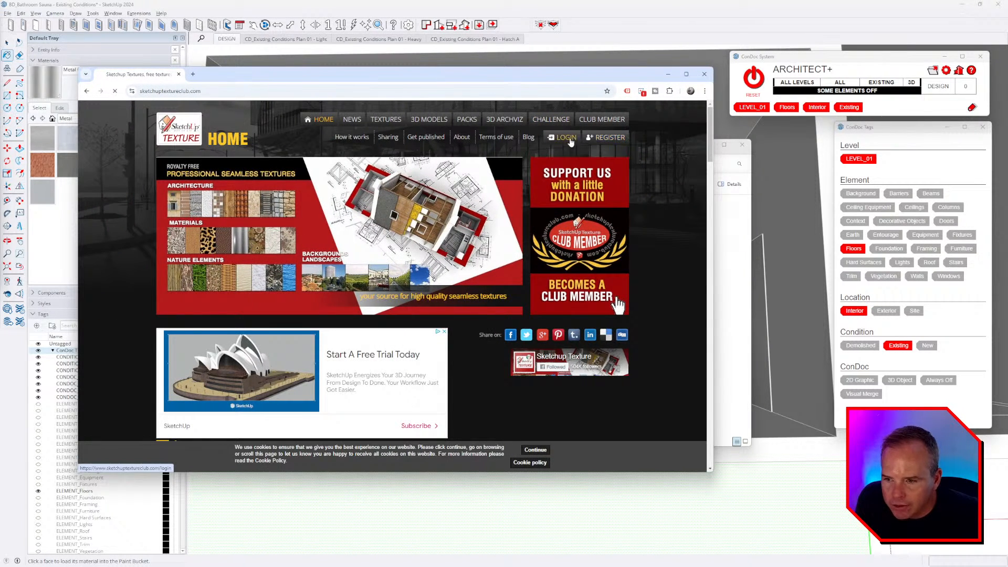
pyautogui.click(491, 230)
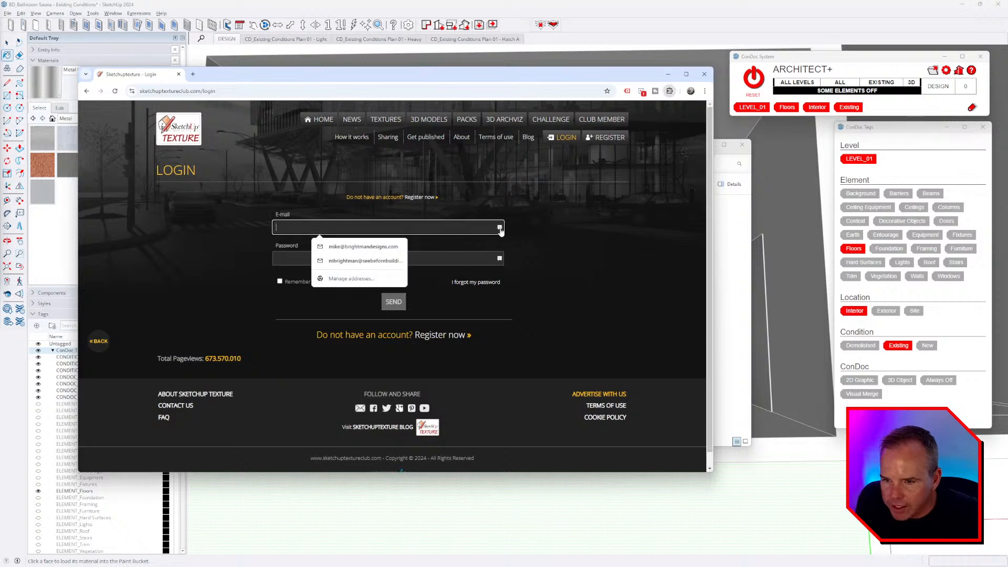
pyautogui.click(501, 227)
pyautogui.click(632, 315)
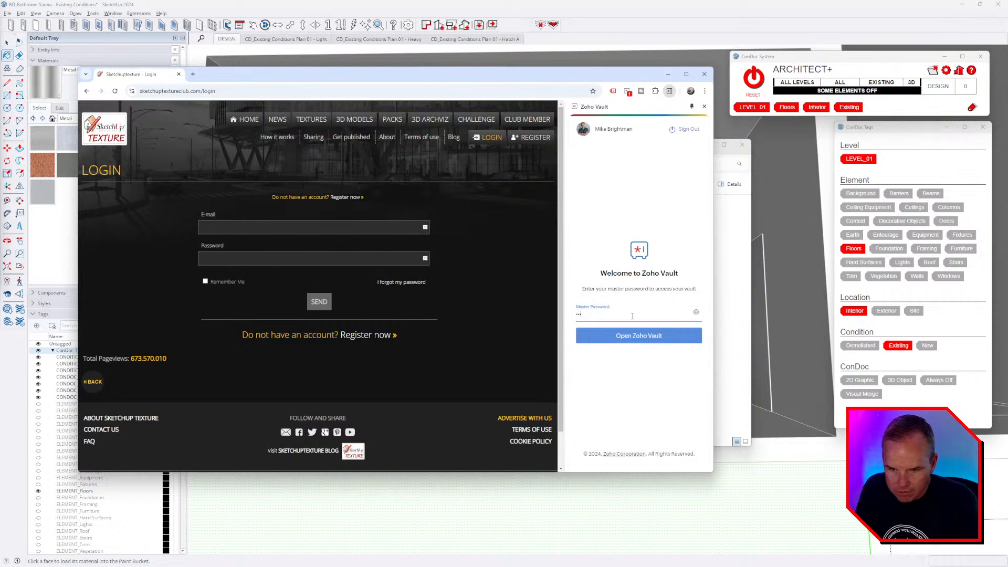
pyautogui.press('Return')
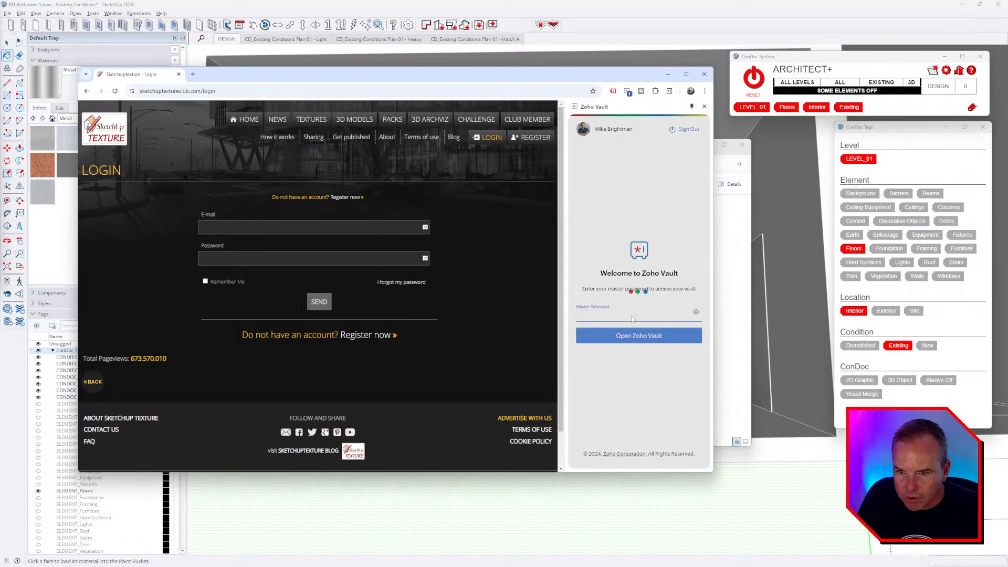
pyautogui.click(369, 282)
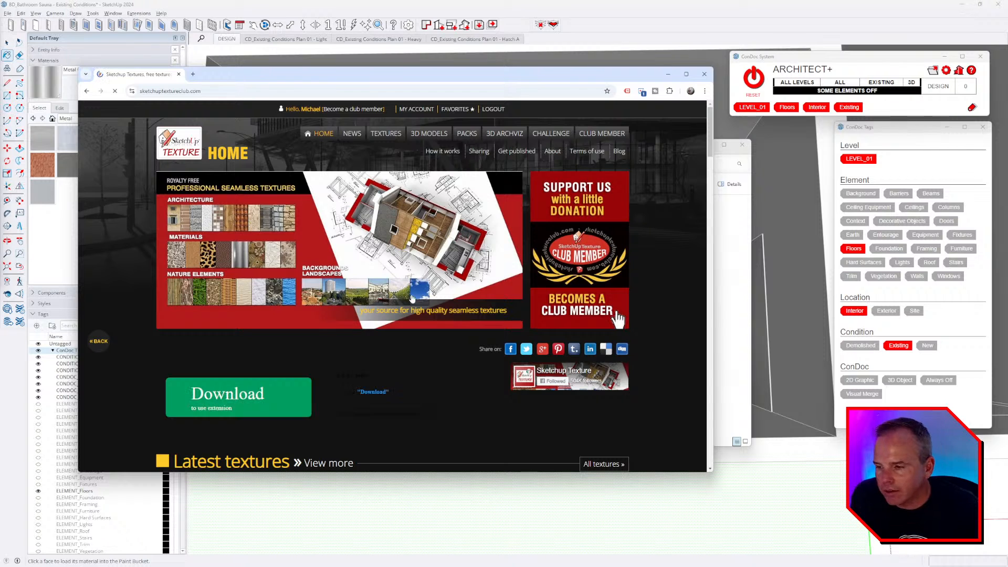
# - Go to the TEXTURES section and dismiss the ad overlay
pyautogui.scroll(-6, 368, 288)
pyautogui.scroll(3, 361, 289)
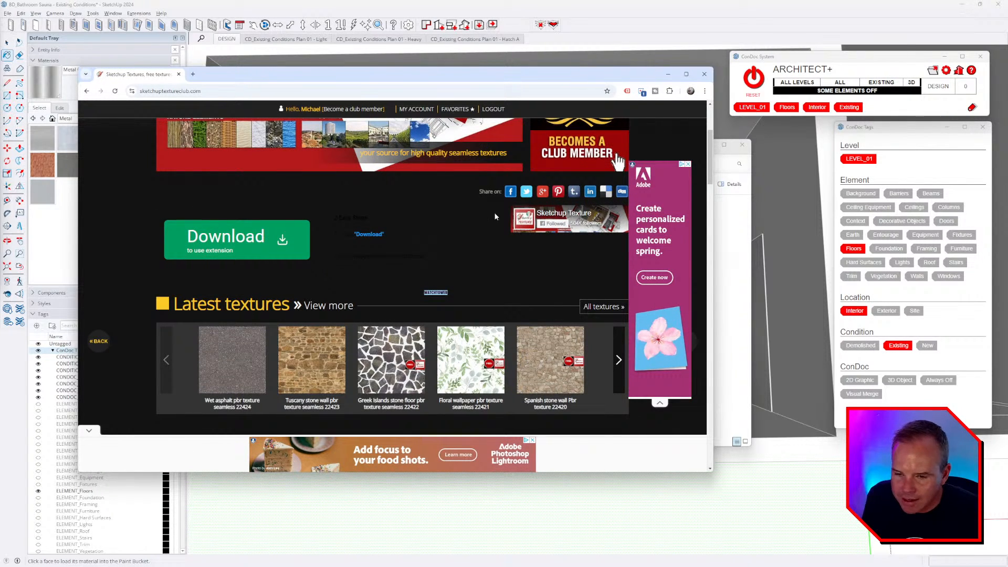
pyautogui.scroll(-2, 495, 216)
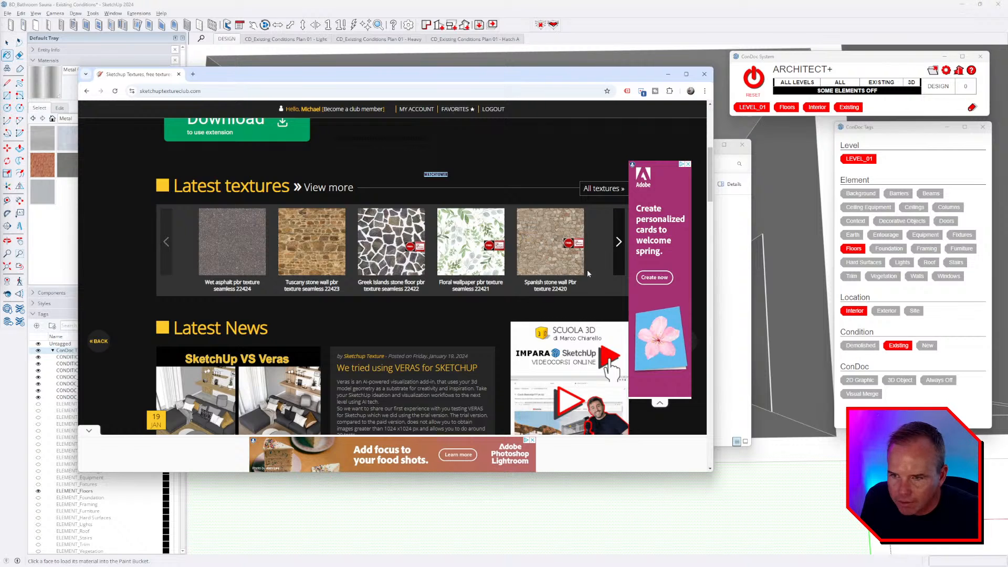
pyautogui.scroll(4, 587, 273)
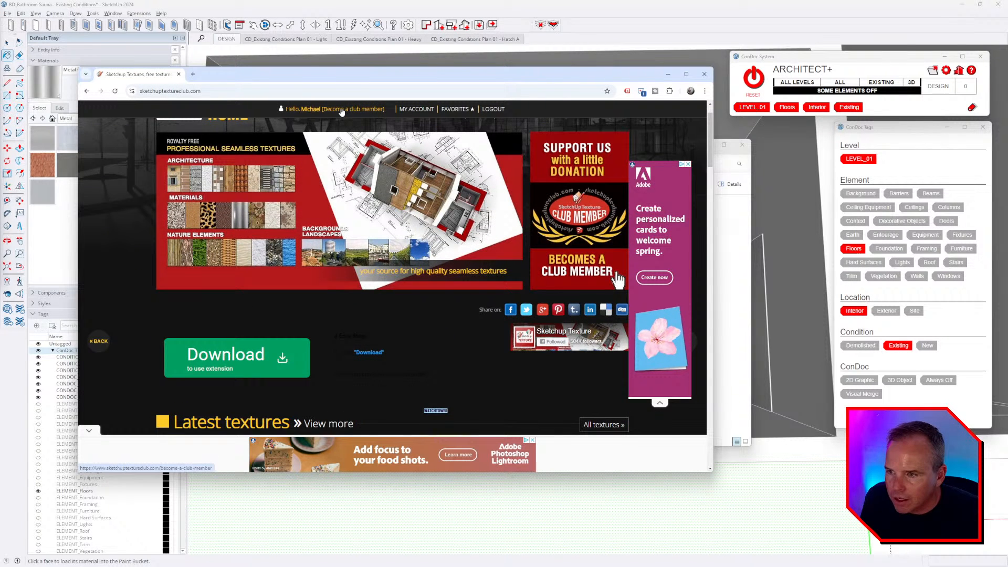
pyautogui.scroll(1, 347, 116)
pyautogui.click(391, 135)
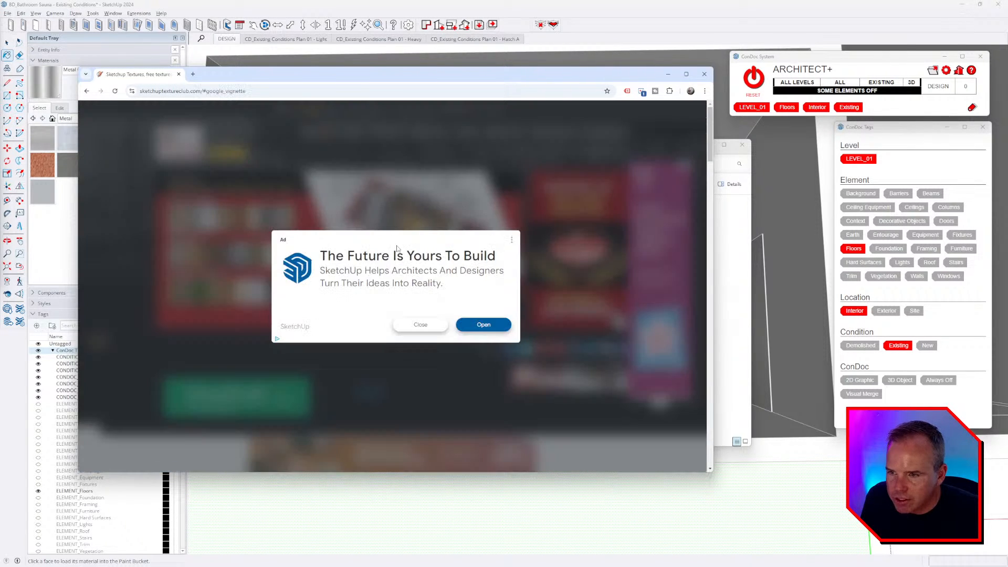
pyautogui.click(408, 327)
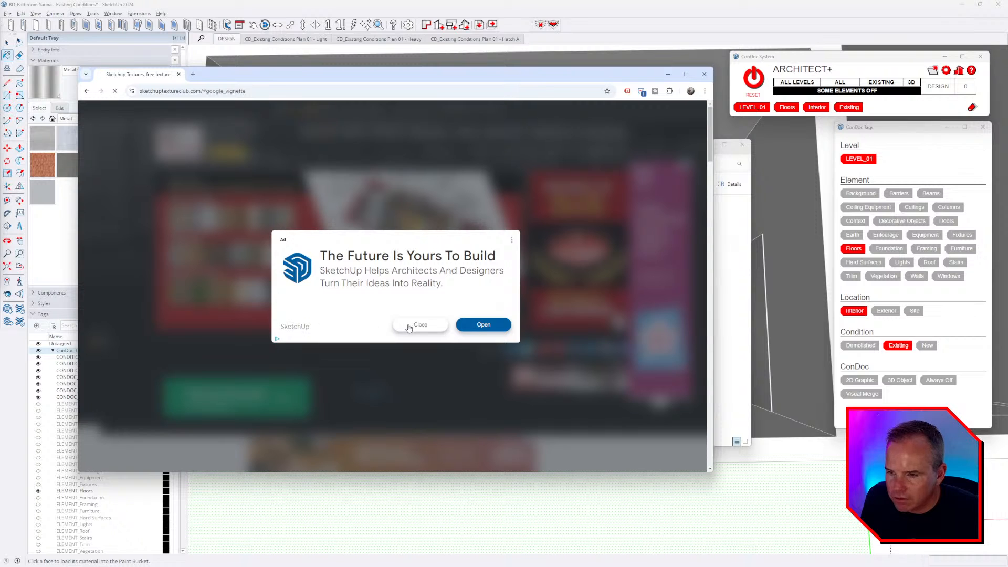
# - Search the texture library for 'carpet' and browse the results
pyautogui.click(180, 233)
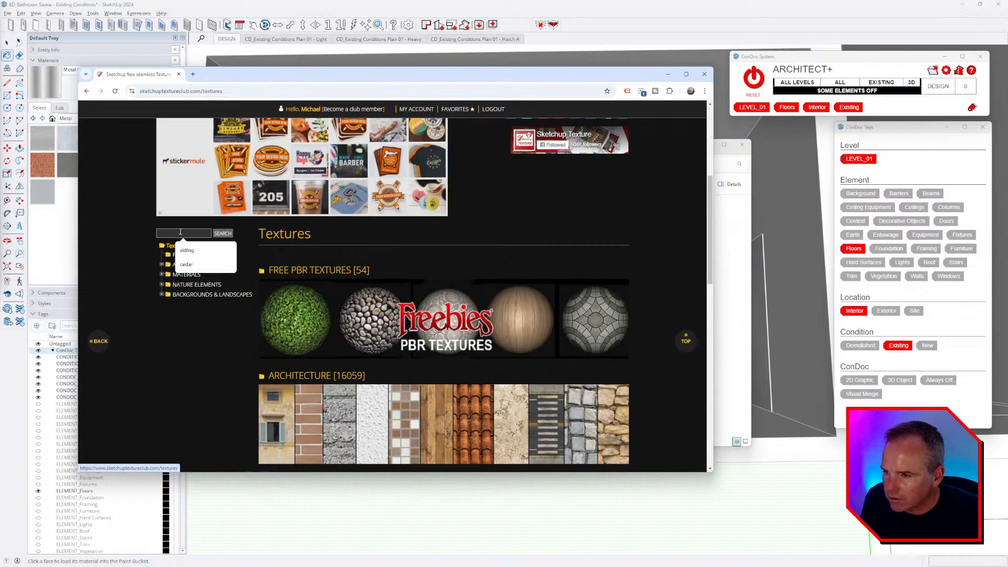
pyautogui.write('carpet')
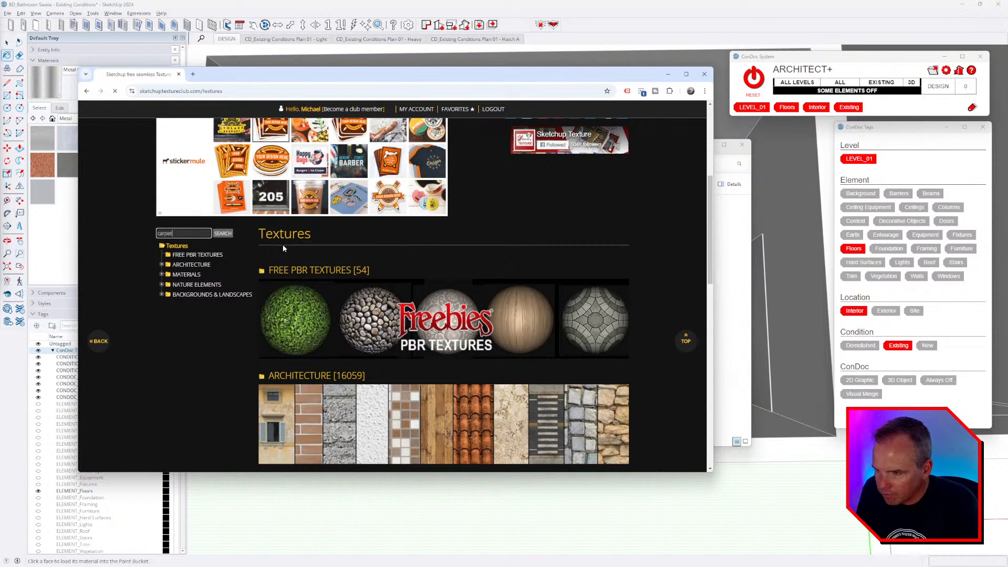
pyautogui.press('Return')
pyautogui.scroll(-3, 332, 215)
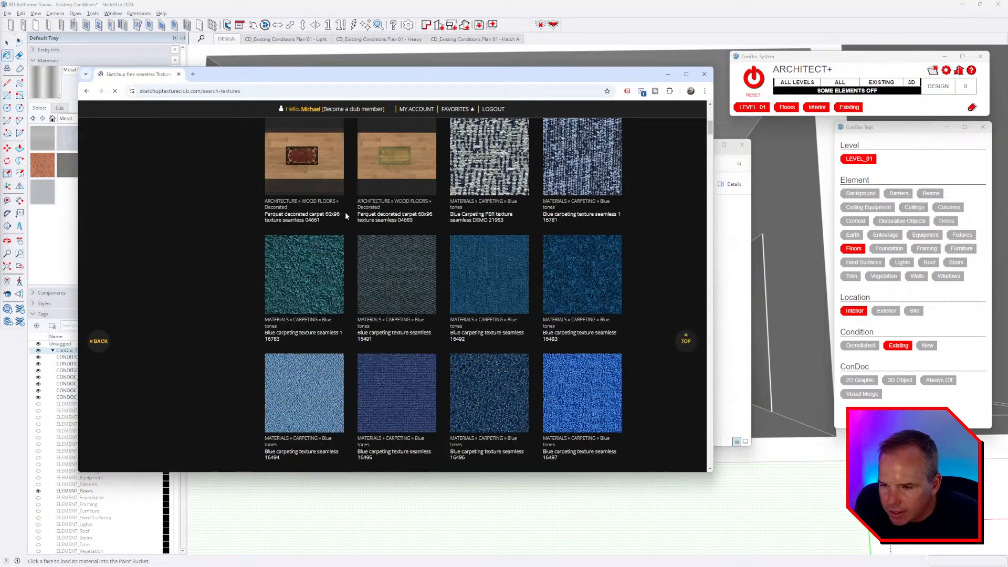
pyautogui.scroll(-10, 391, 234)
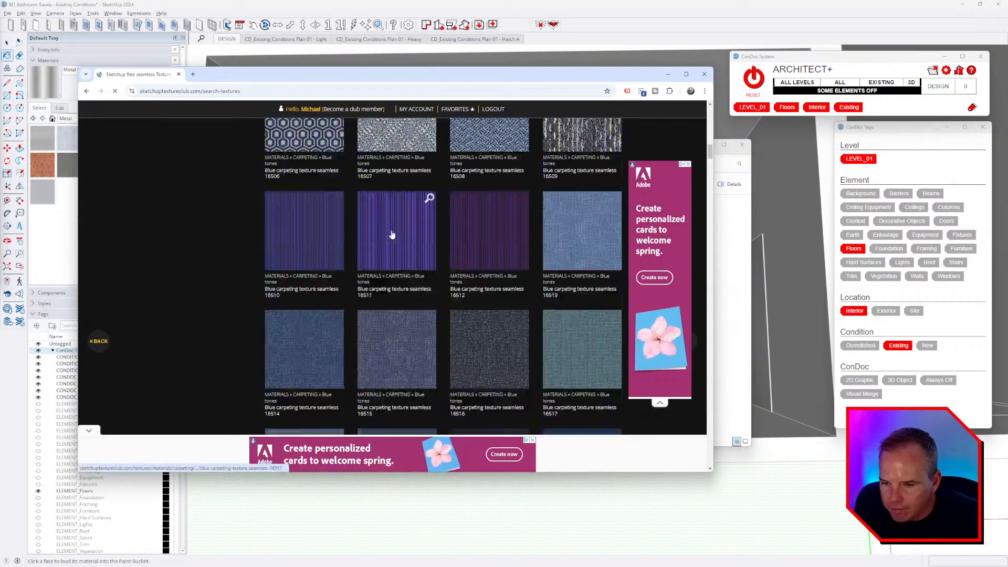
pyautogui.scroll(12, 391, 234)
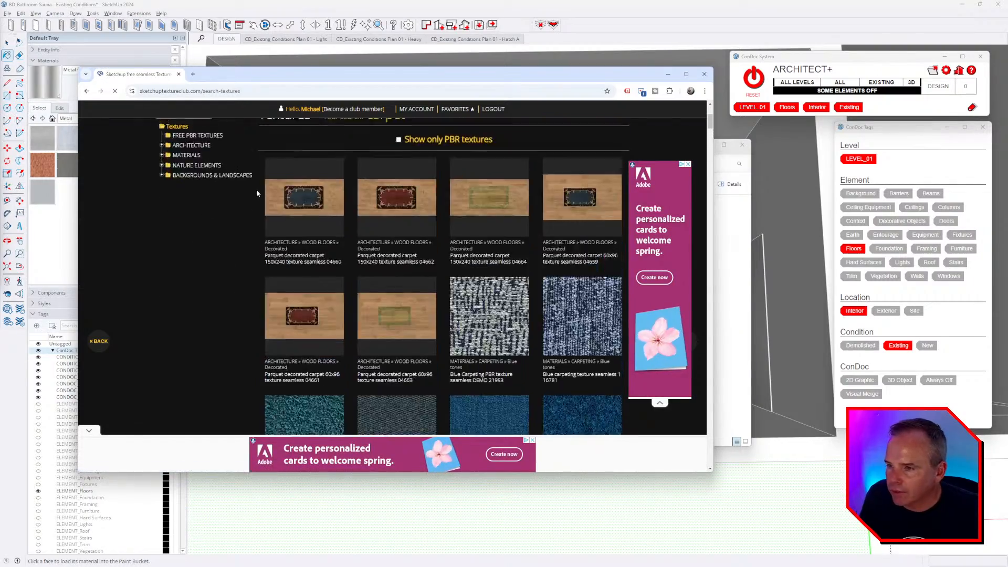
pyautogui.scroll(4, 257, 193)
# - Search for 'tile', scroll through the results, then close the website window
pyautogui.click(182, 308)
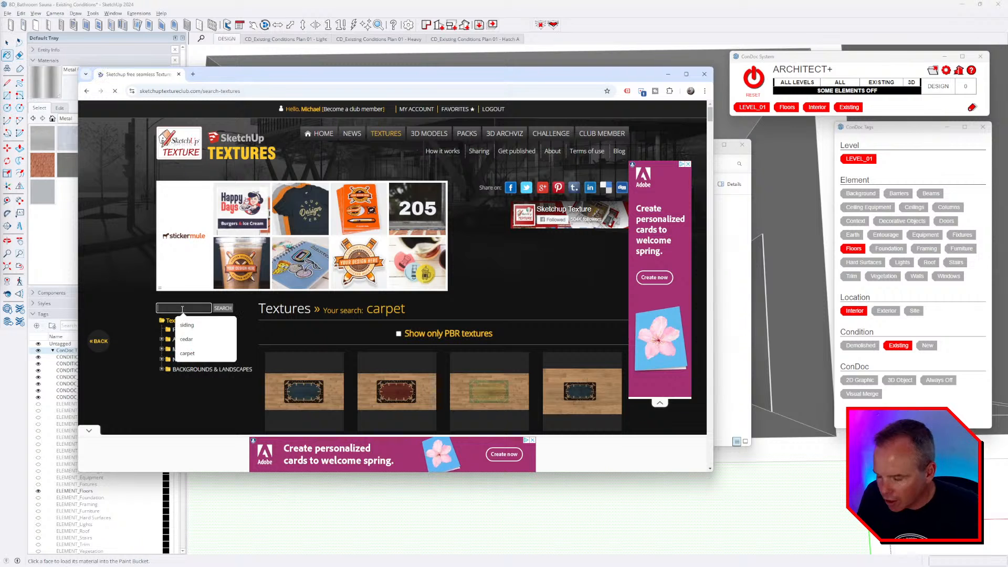
pyautogui.write('t')
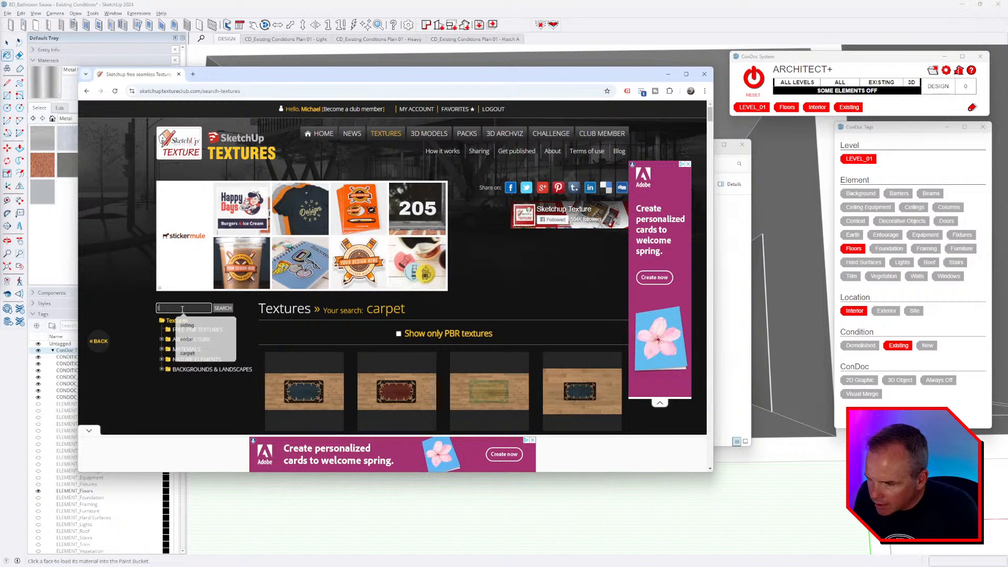
pyautogui.write('ile')
pyautogui.press('Return')
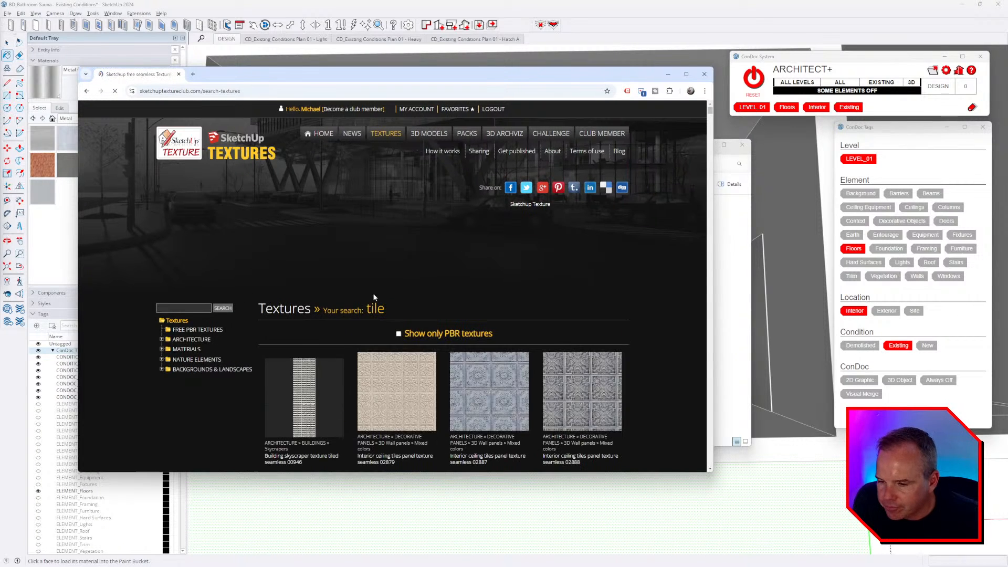
pyautogui.scroll(-15, 374, 297)
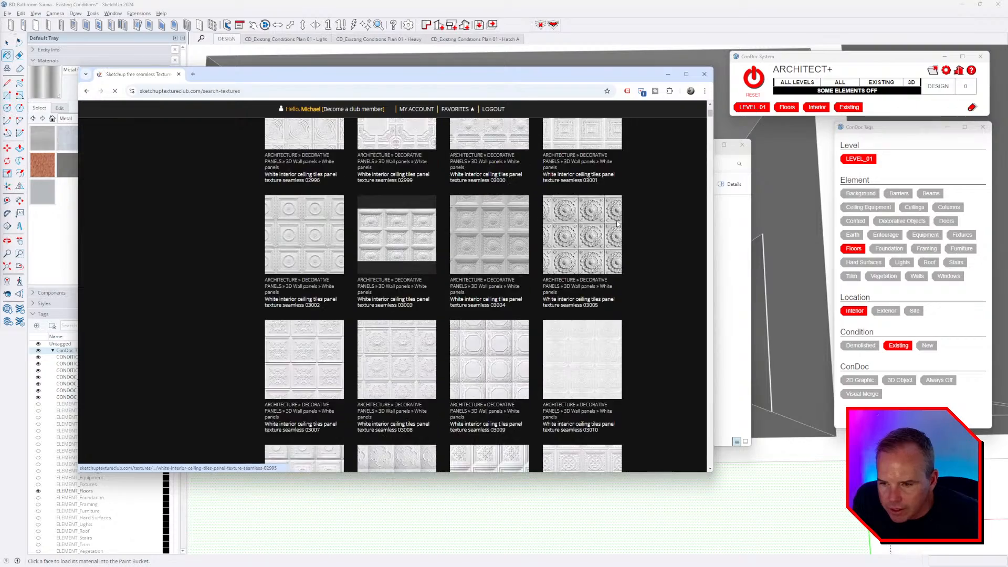
pyautogui.scroll(-8, 618, 225)
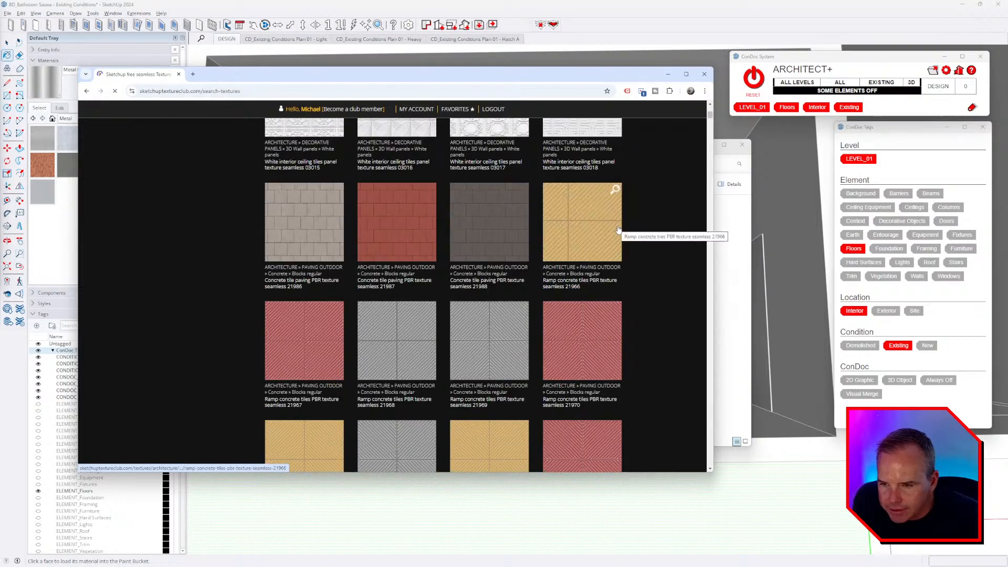
pyautogui.scroll(-15, 618, 229)
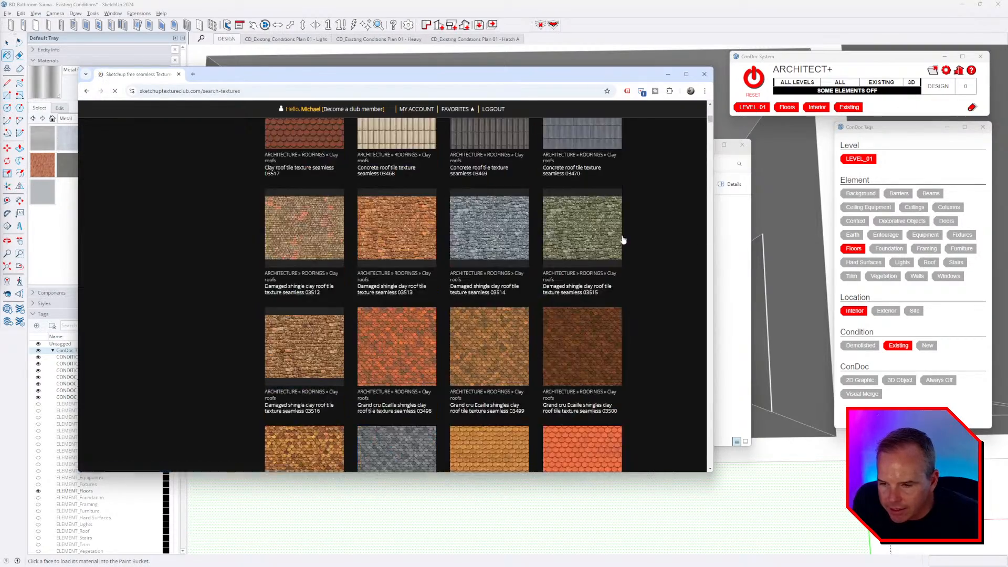
pyautogui.scroll(-10, 623, 239)
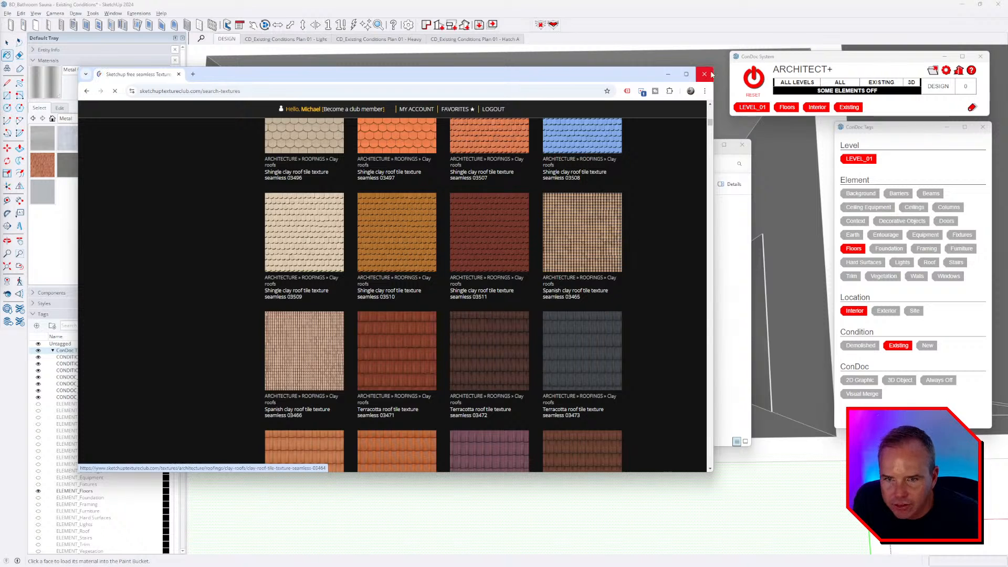
pyautogui.click(703, 74)
# - Back in SketchUp, orbit into the room and pick the floor face to paint
pyautogui.click(361, 13)
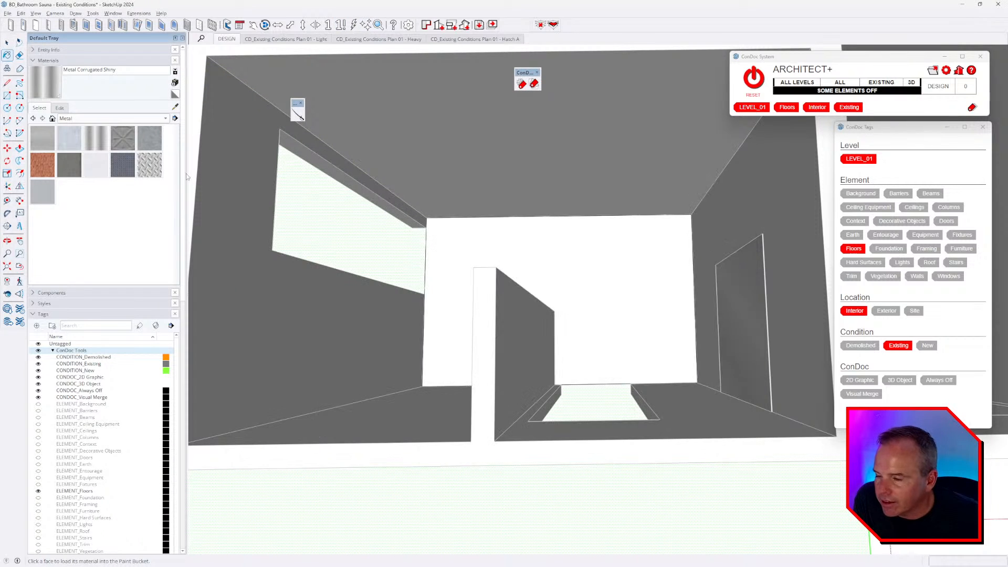
pyautogui.scroll(-1, 534, 321)
pyautogui.moveTo(491, 290)
pyautogui.mouseDown(button='middle')
pyautogui.moveTo(475, 290)
pyautogui.moveTo(473, 259)
pyautogui.mouseUp(button='middle')
pyautogui.scroll(1, 467, 274)
pyautogui.click(460, 257)
pyautogui.click(470, 263)
pyautogui.press('space')
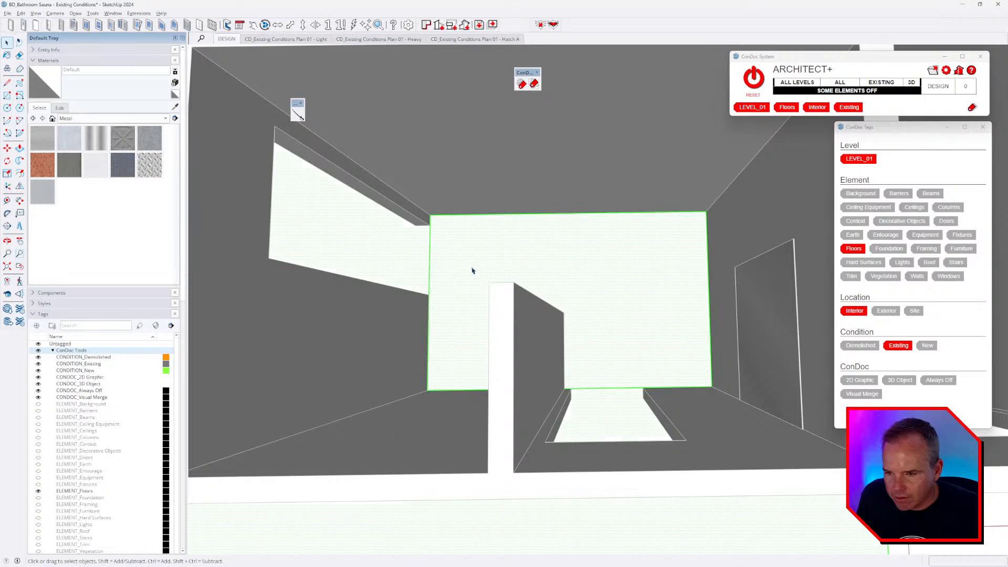
# - Show the Tile material collection and paint the floor with Concrete Pavers Block Multi
pyautogui.click(74, 118)
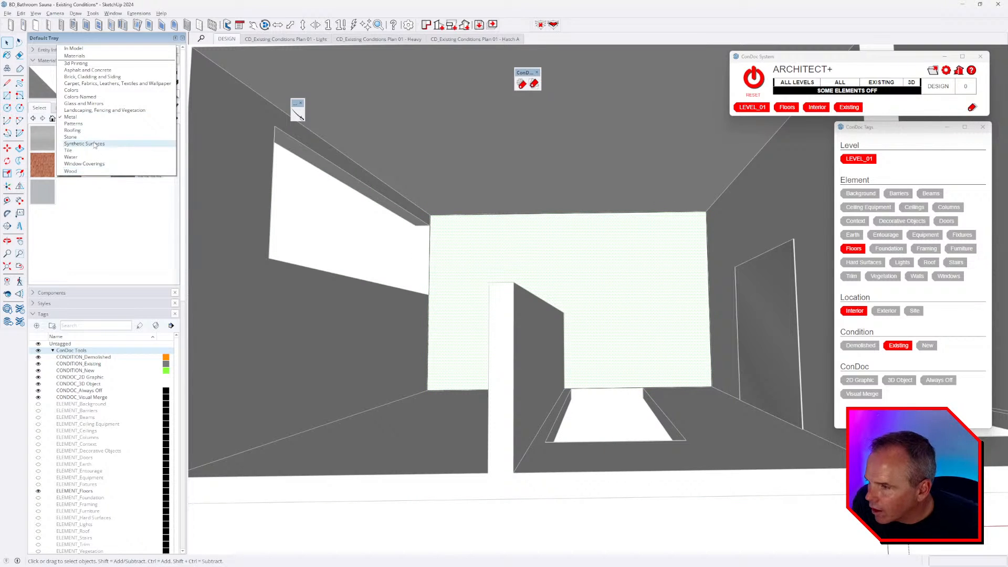
pyautogui.click(103, 172)
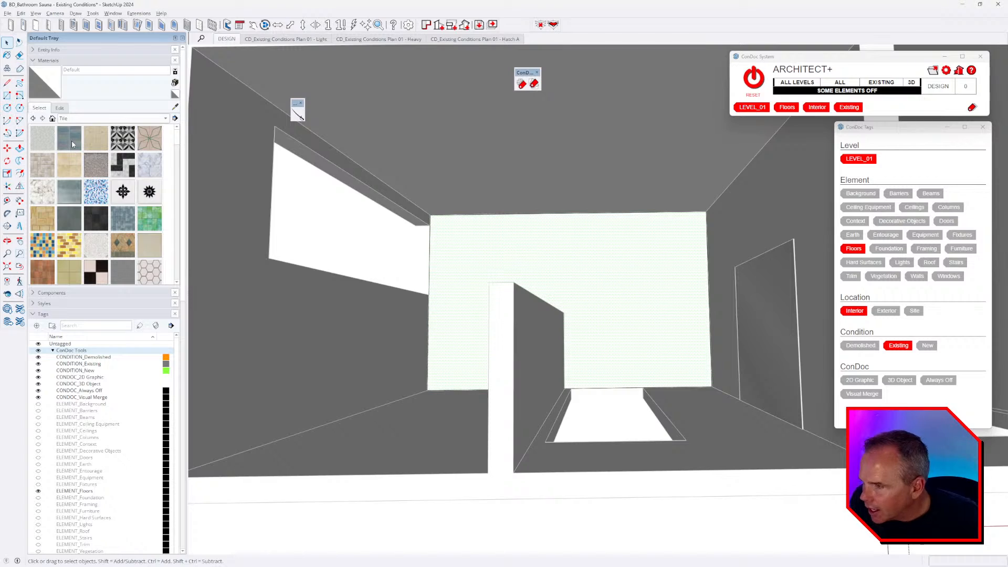
pyautogui.click(72, 145)
pyautogui.click(564, 265)
pyautogui.scroll(3, 621, 290)
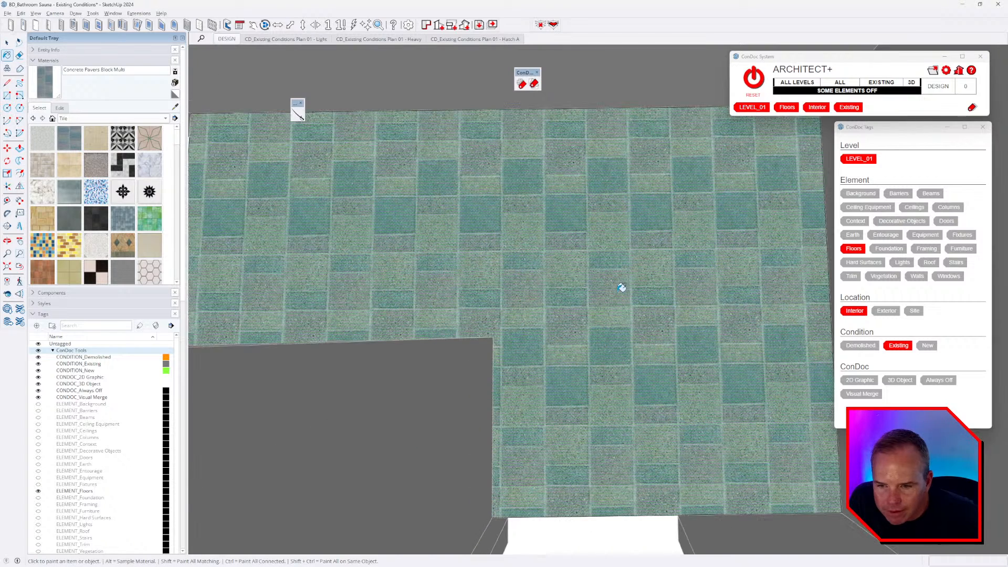
pyautogui.scroll(-3, 123, 199)
# - Repaint the floor with Square Glass Tile 02, then finally with Tile Limestone Large
pyautogui.click(149, 138)
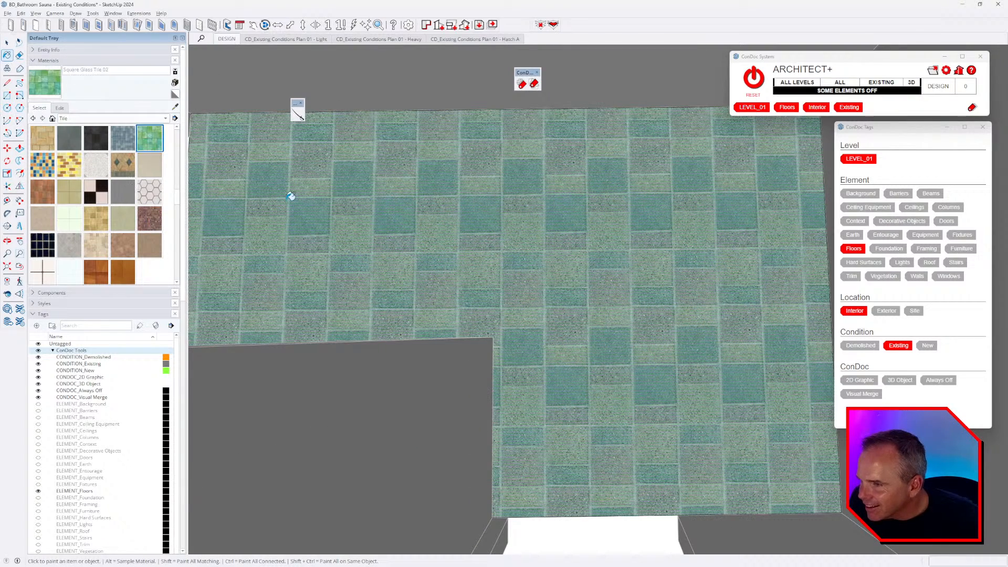
pyautogui.click(331, 240)
pyautogui.click(69, 219)
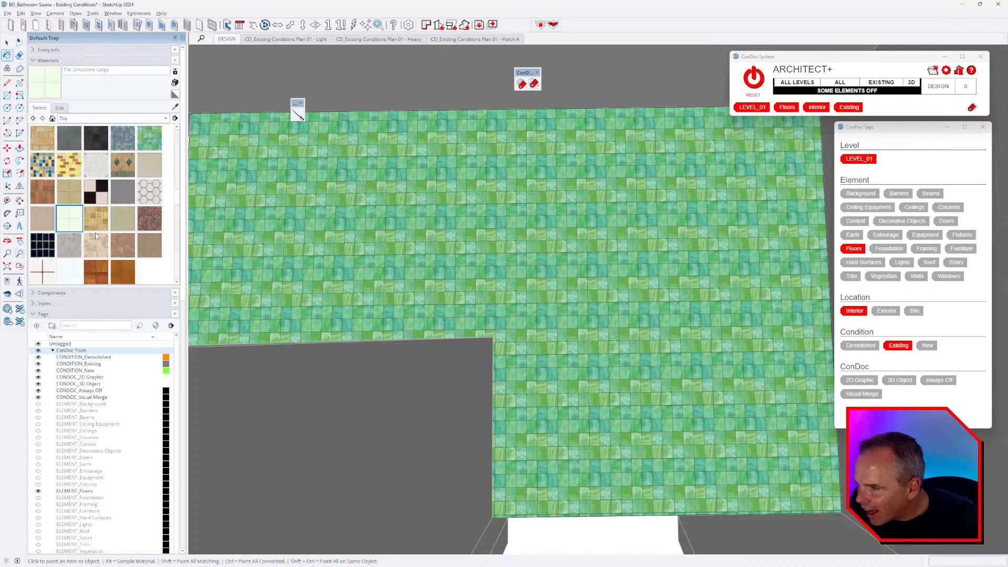
pyautogui.click(294, 266)
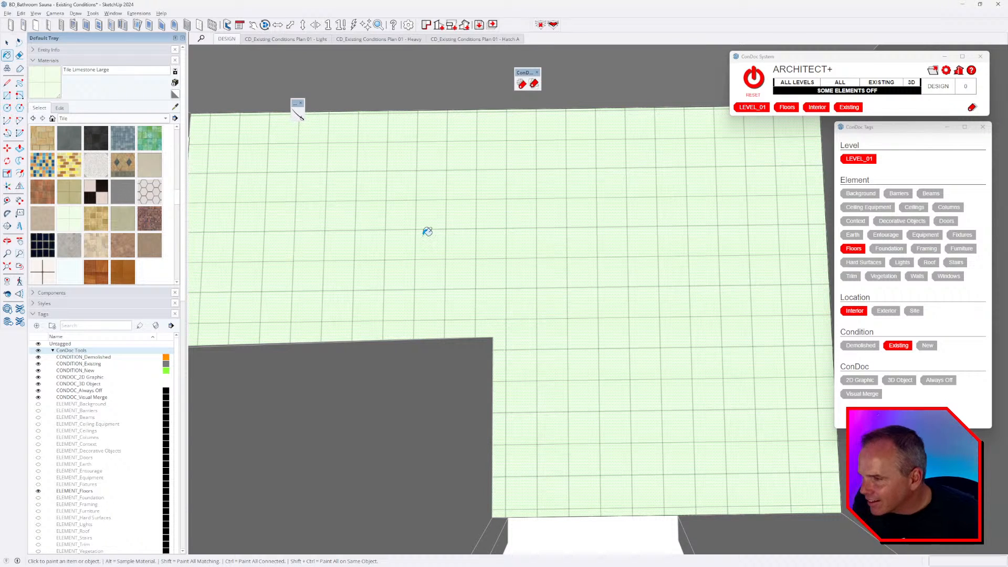
pyautogui.scroll(2, 131, 225)
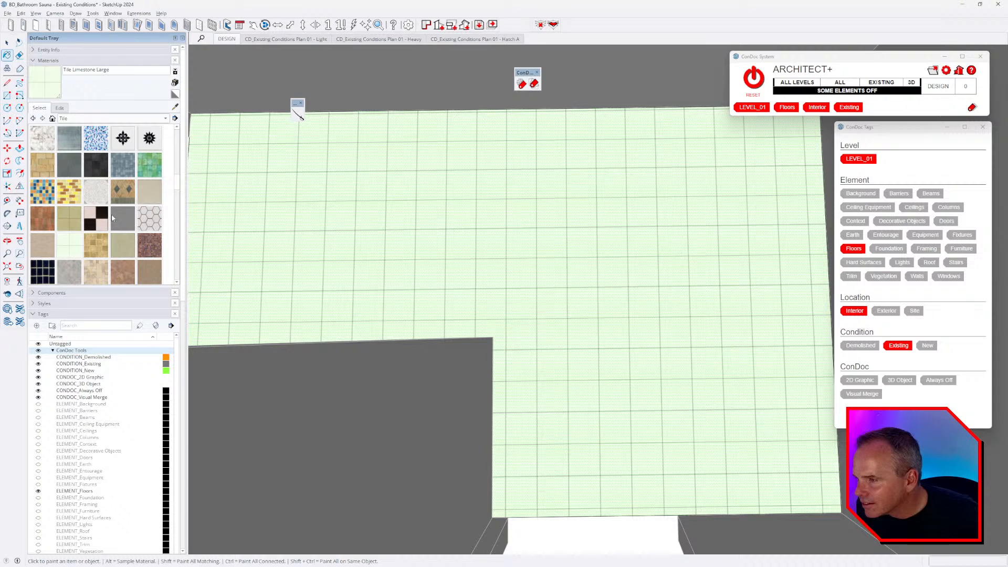
pyautogui.scroll(2, 112, 219)
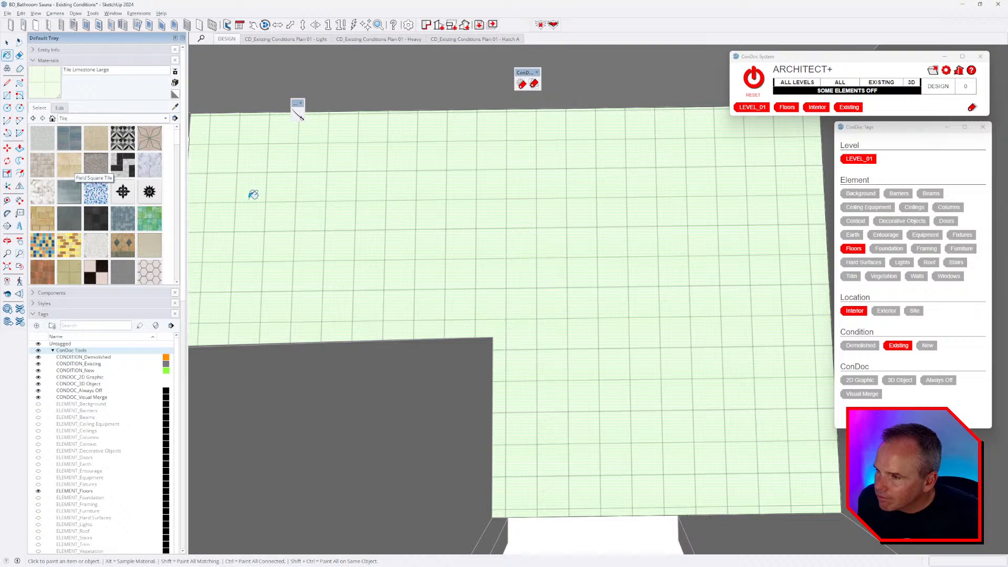
# - Set the floor's Tile Limestone Large texture width to 2' 0" in the material Edit settings
pyautogui.rightClick(366, 221)
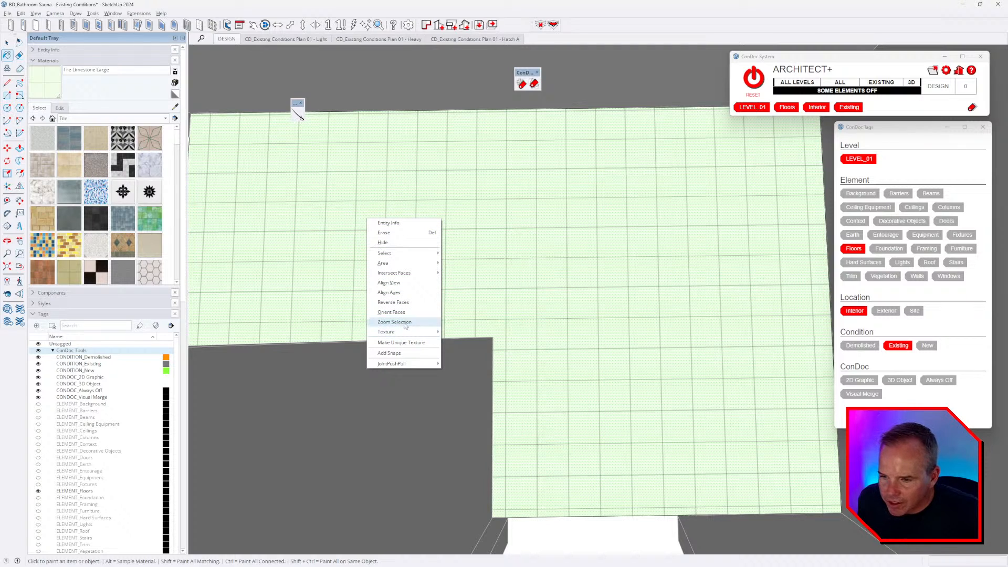
pyautogui.moveTo(406, 332)
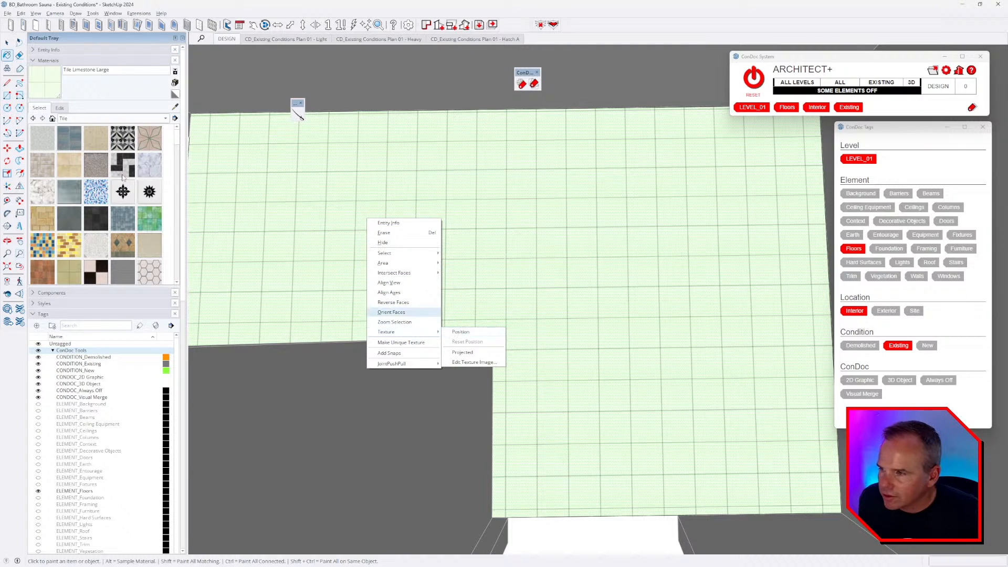
pyautogui.click(59, 109)
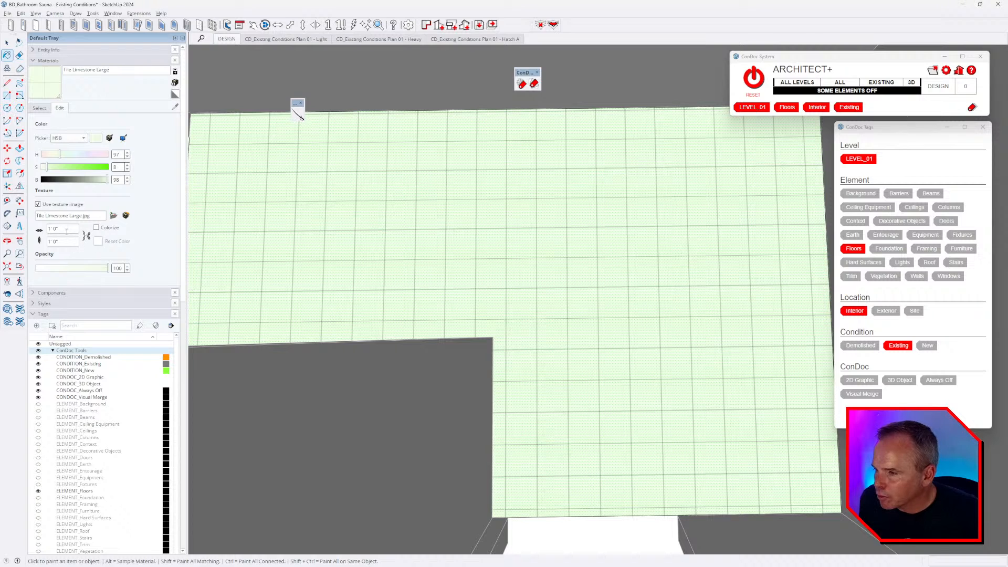
pyautogui.write('2')
pyautogui.press('Return')
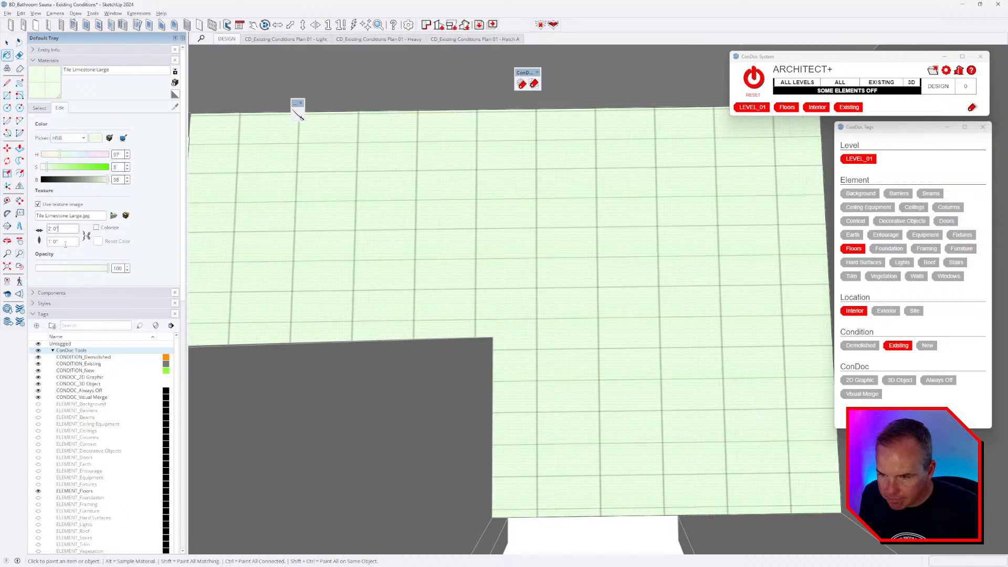
pyautogui.moveTo(628, 295); pyautogui.dragTo(625, 272, button='middle')
pyautogui.hotkey('alt', 'Tab')
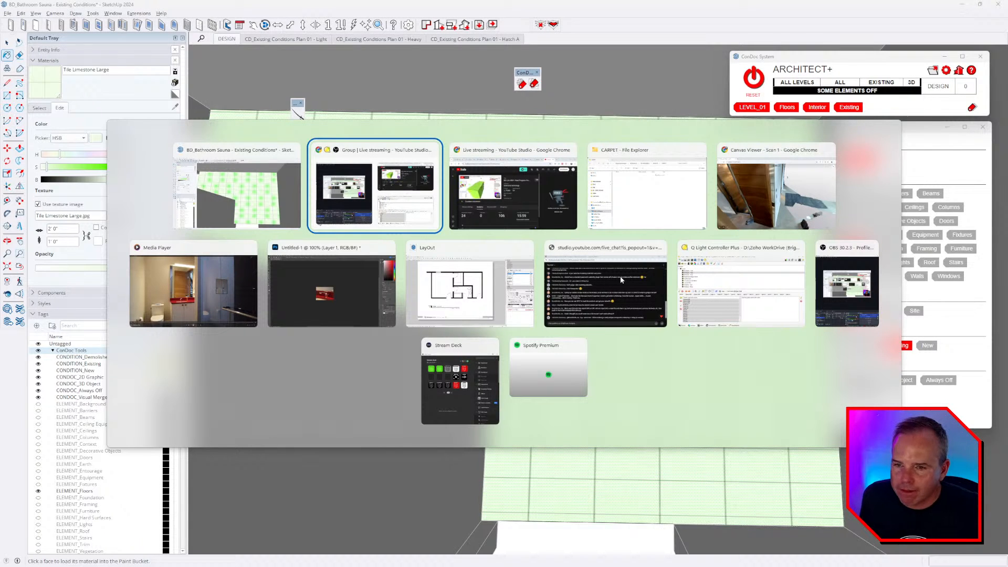
pyautogui.press('Escape')
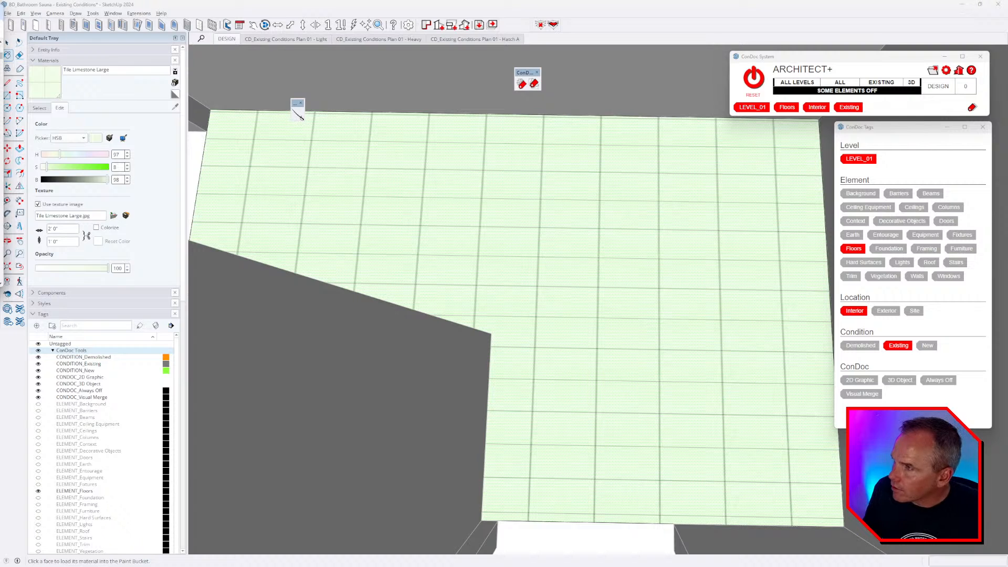
# - Switch to the texture website and go back to the 'tile' search results
pyautogui.hotkey('alt', 'Tab')
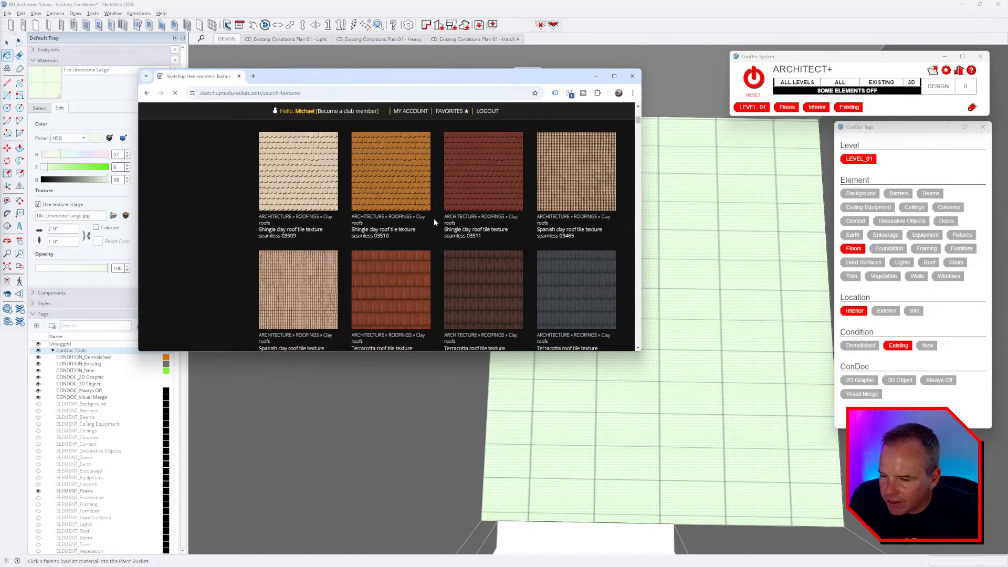
pyautogui.scroll(-3, 490, 225)
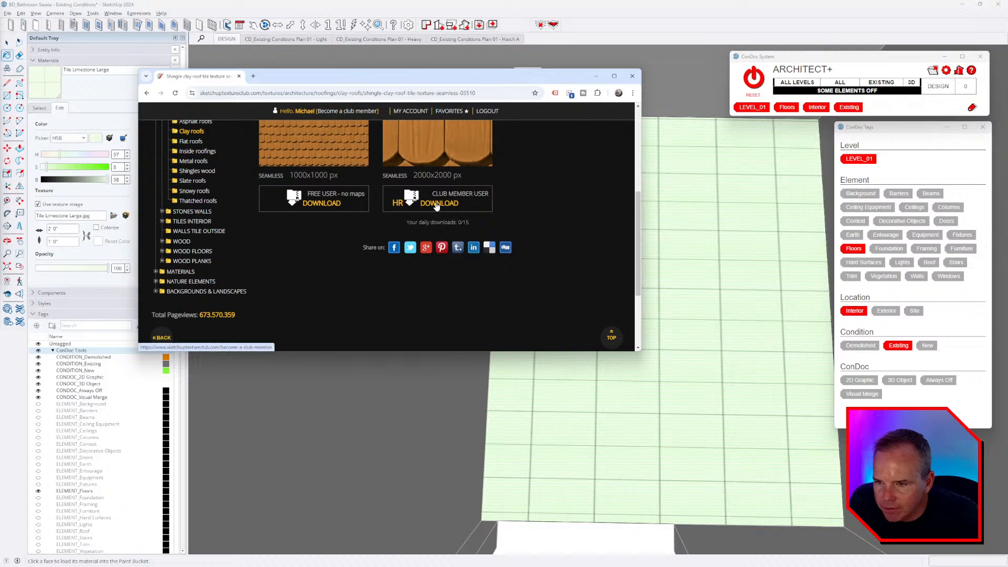
pyautogui.scroll(4, 350, 265)
pyautogui.scroll(-2, 216, 246)
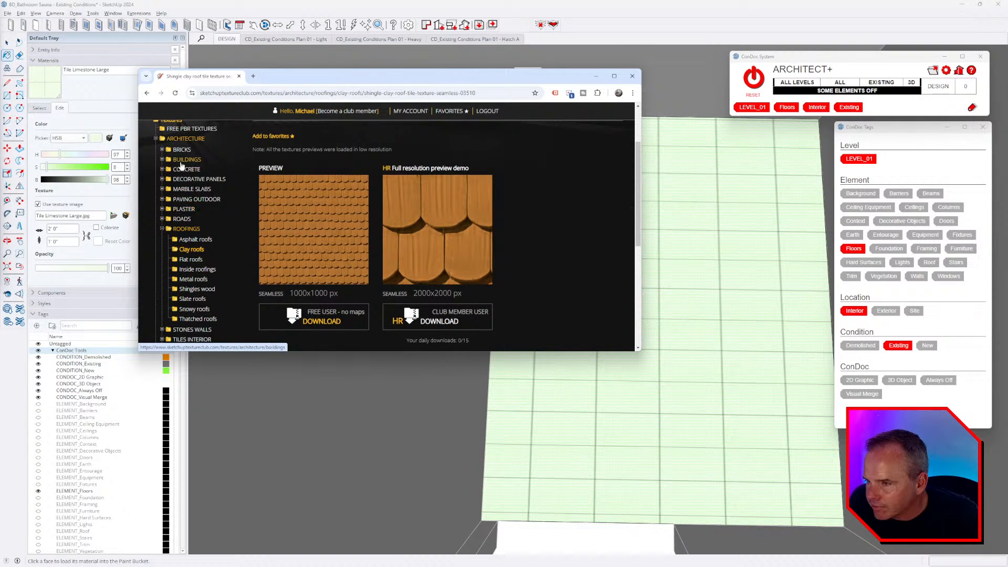
pyautogui.scroll(2, 204, 169)
pyautogui.hotkey('alt', 'Left')
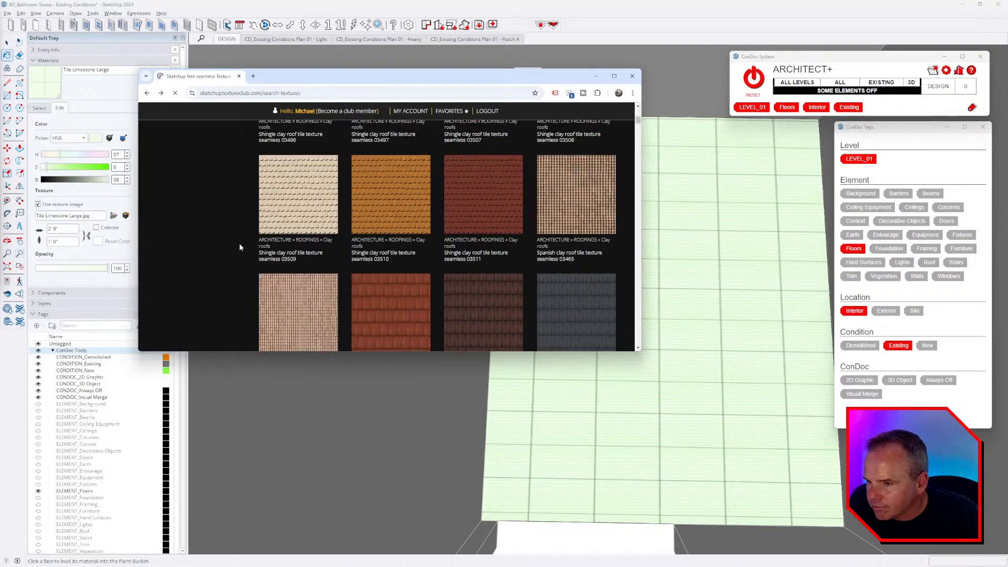
pyautogui.scroll(15, 239, 244)
pyautogui.scroll(10, 236, 246)
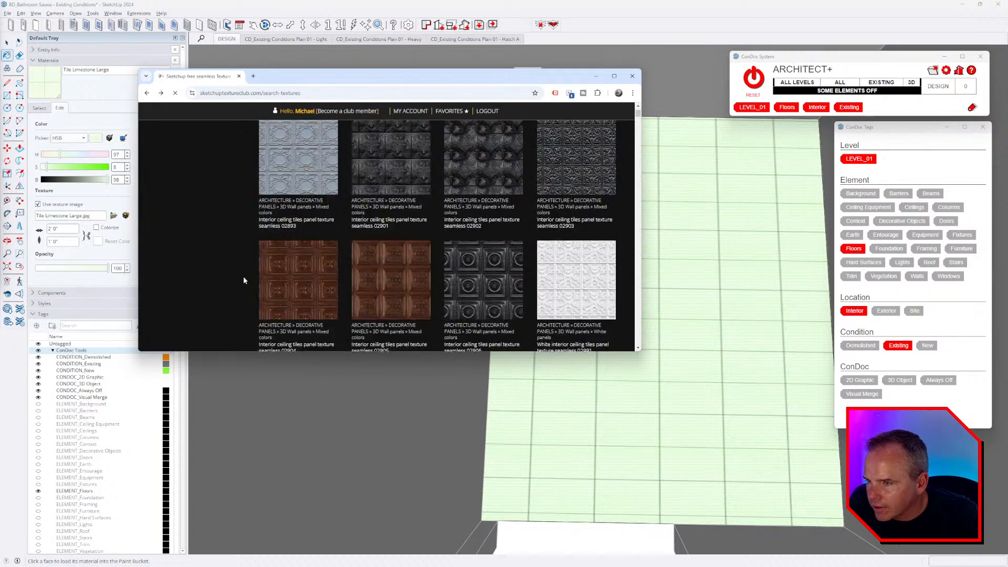
pyautogui.scroll(-3, 227, 271)
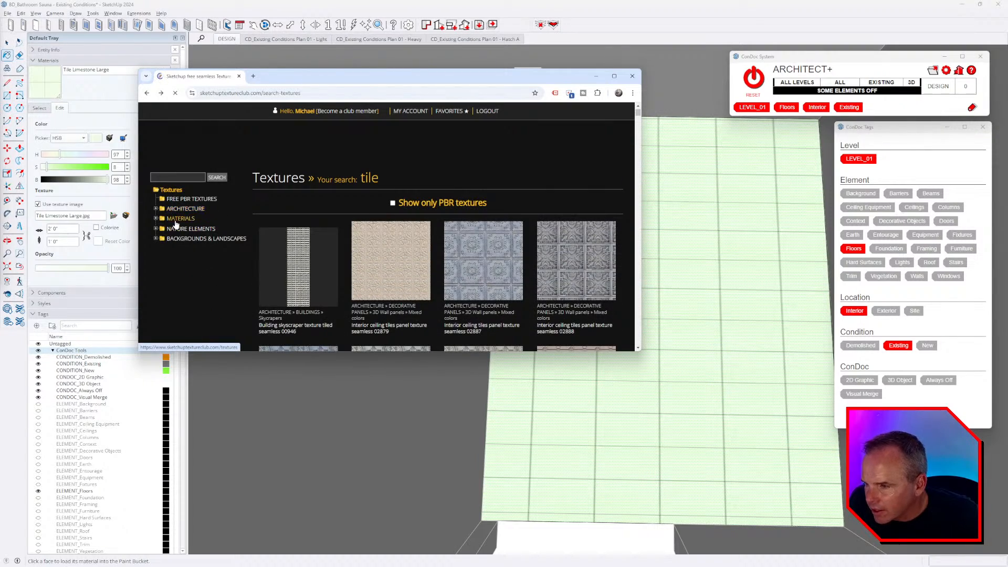
# - Expand ARCHITECTURE > TILES INTERIOR in the category tree and scroll its subcategories
pyautogui.click(155, 218)
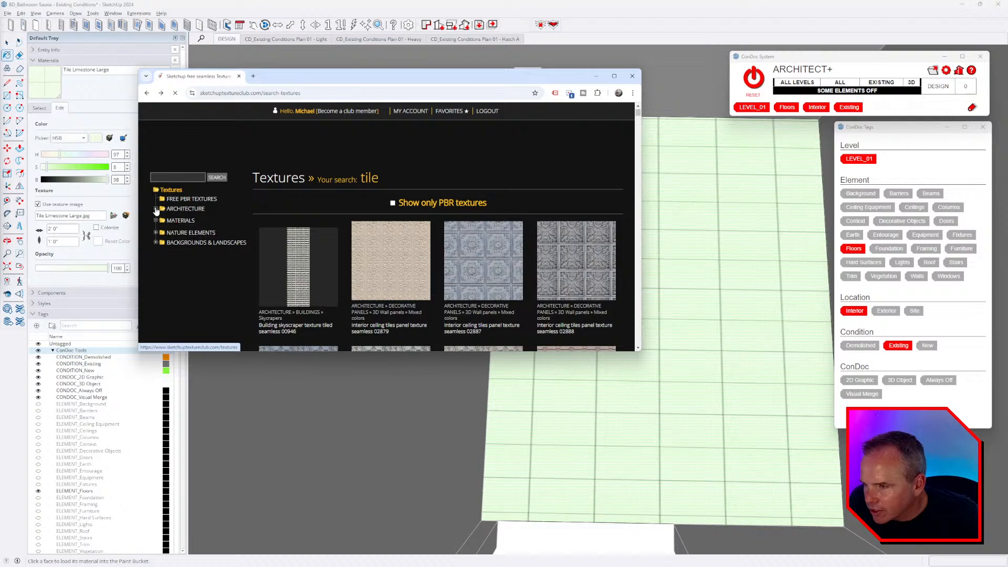
pyautogui.click(177, 177)
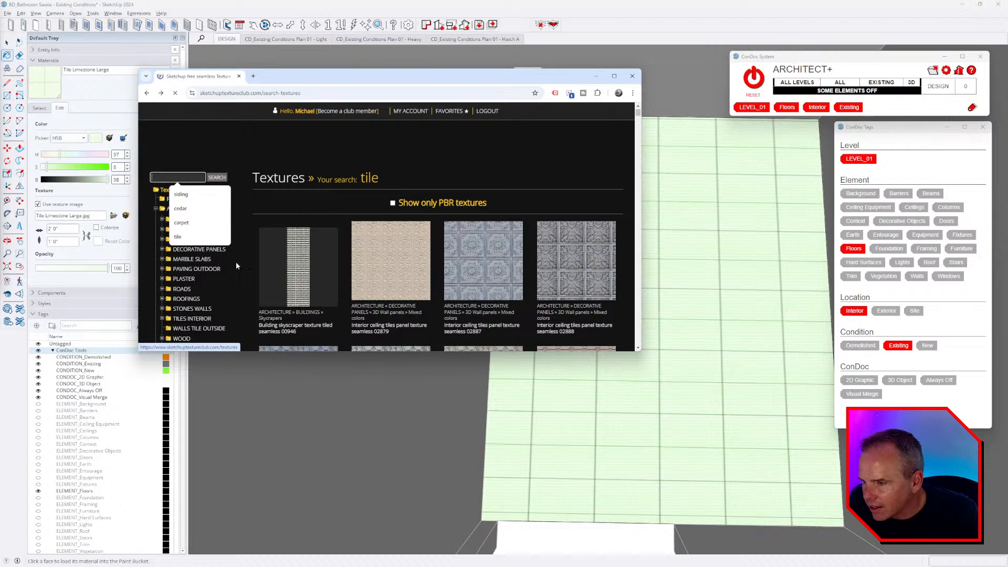
pyautogui.scroll(-1, 218, 245)
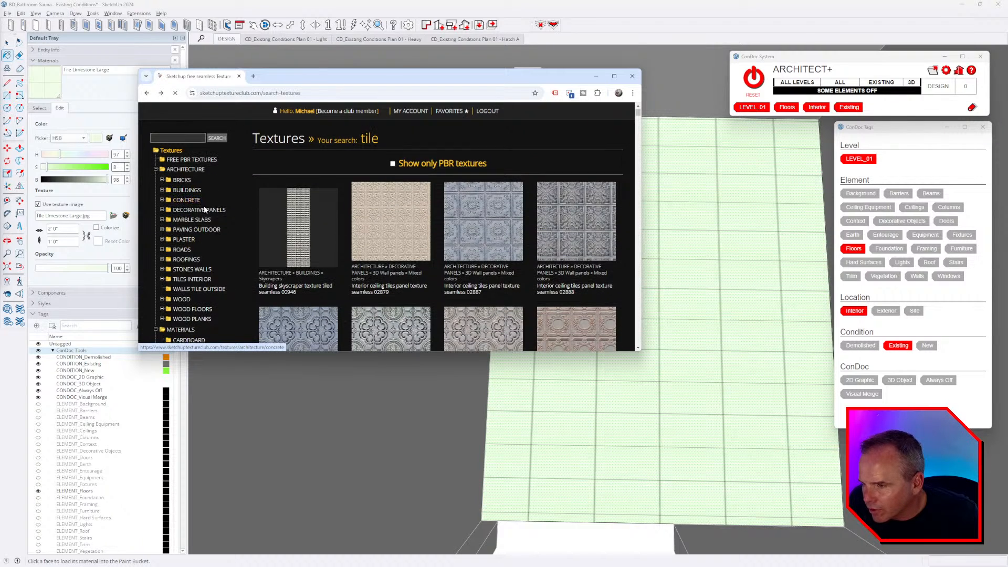
pyautogui.click(162, 279)
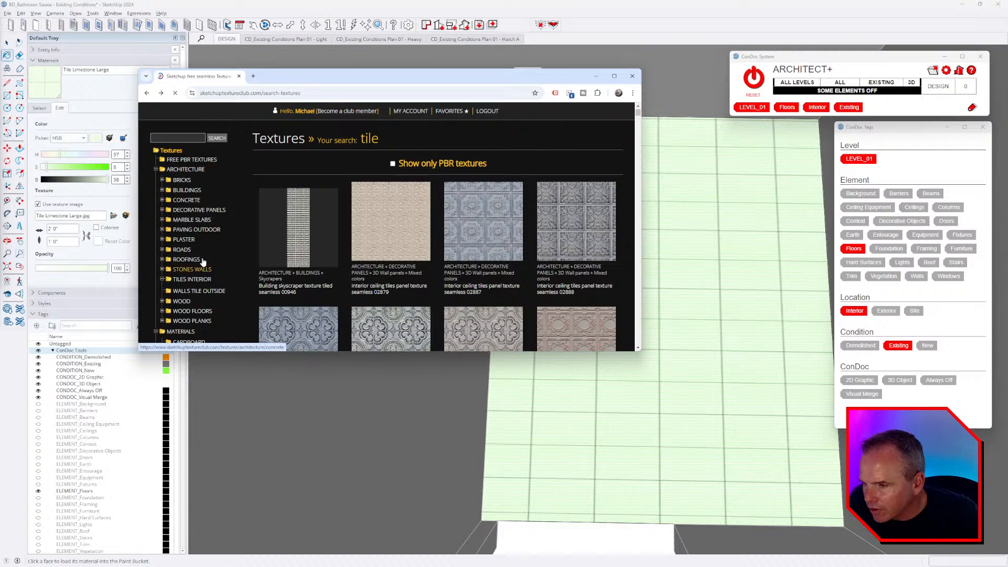
pyautogui.scroll(-2, 225, 233)
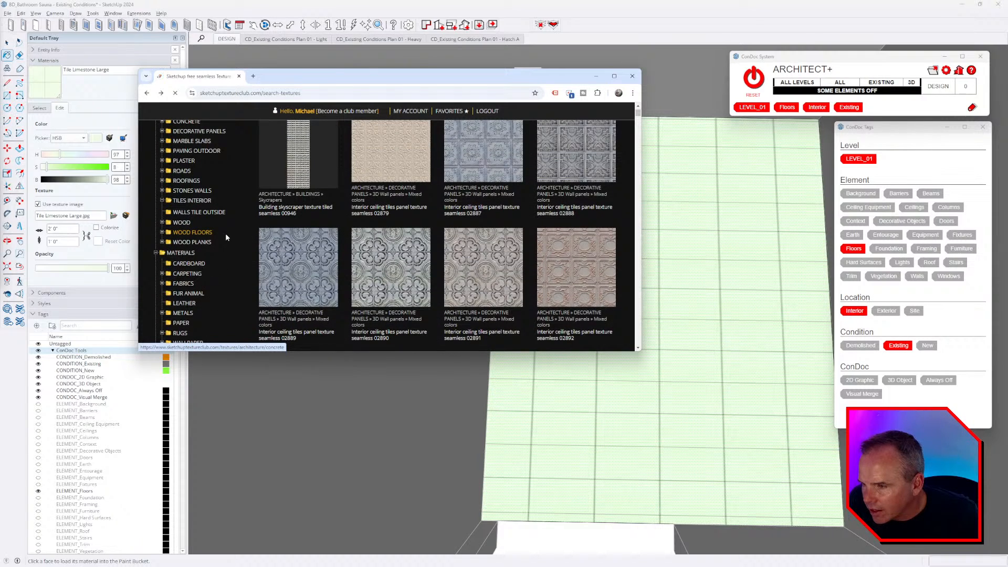
pyautogui.scroll(-3, 226, 235)
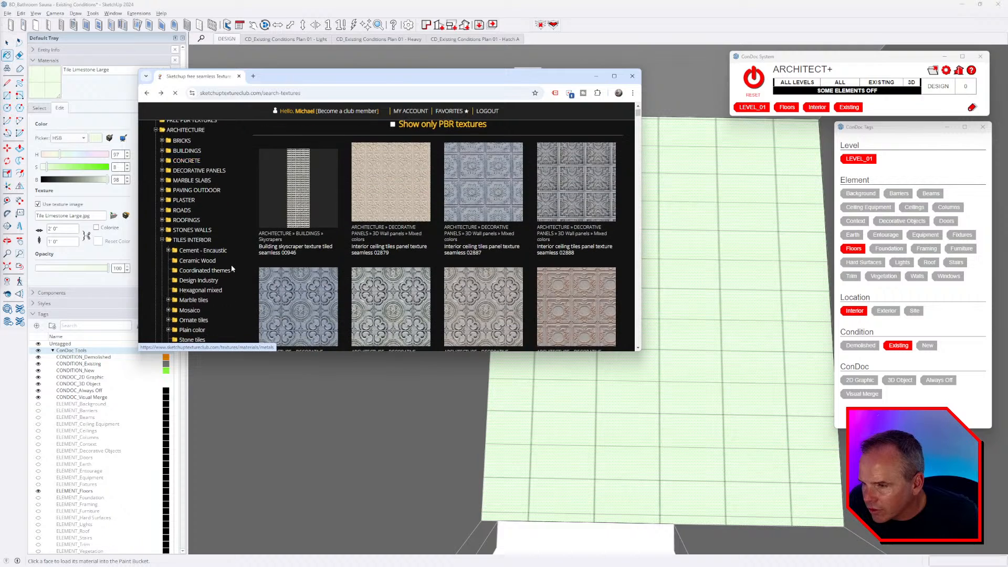
pyautogui.scroll(-2, 231, 264)
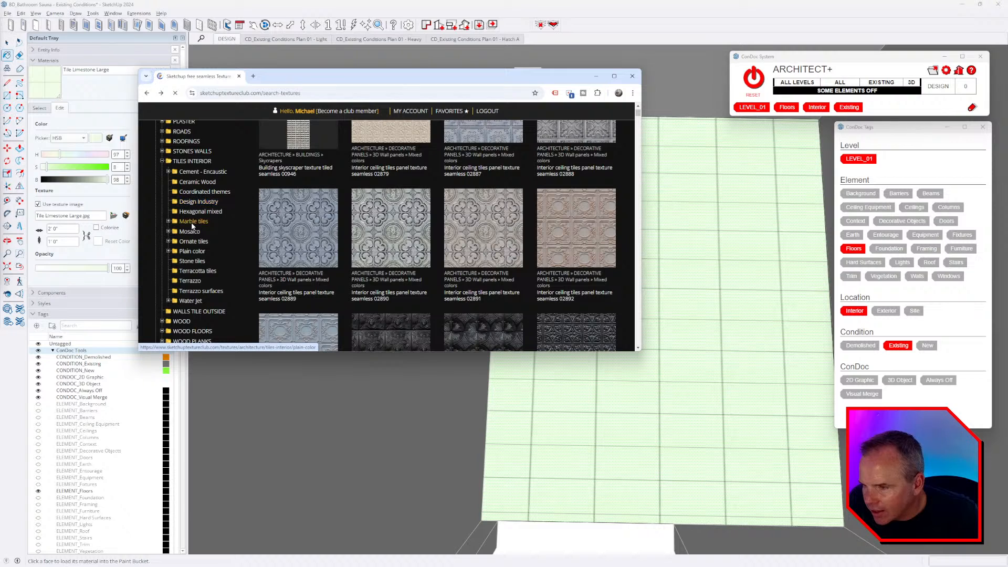
# - Expand the Marble tiles folder and look through the Plain color tile category
pyautogui.click(212, 222)
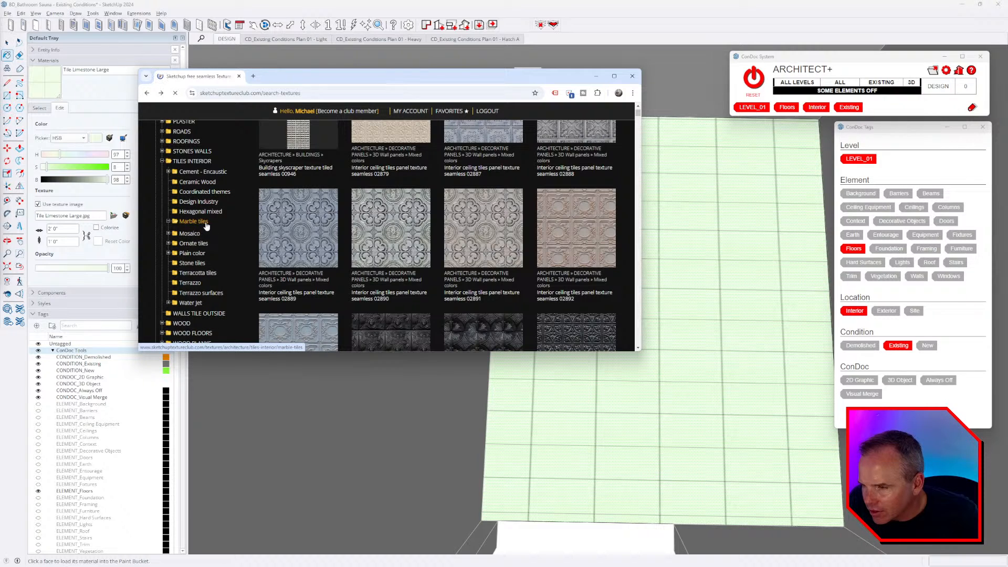
pyautogui.click(223, 252)
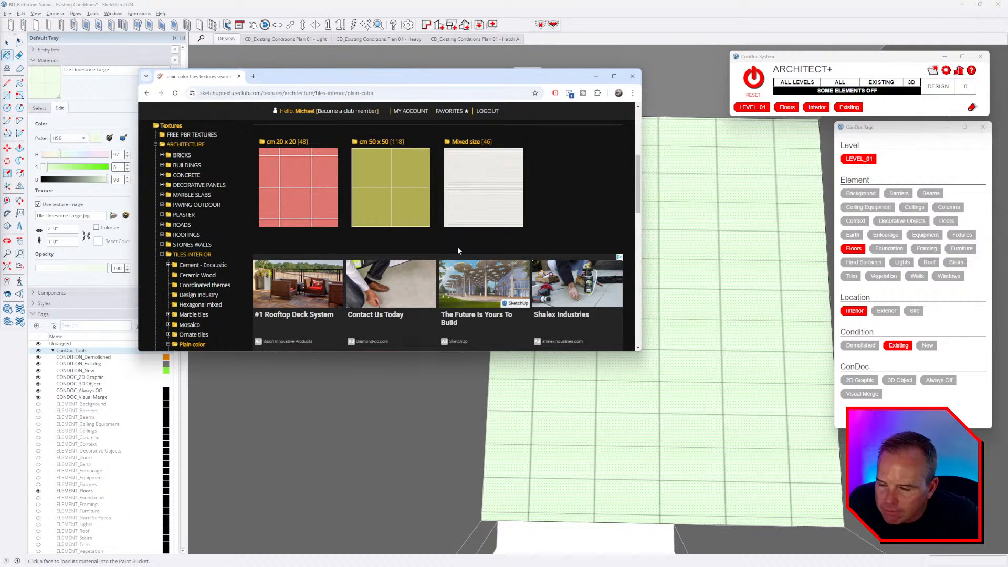
pyautogui.scroll(-5, 458, 251)
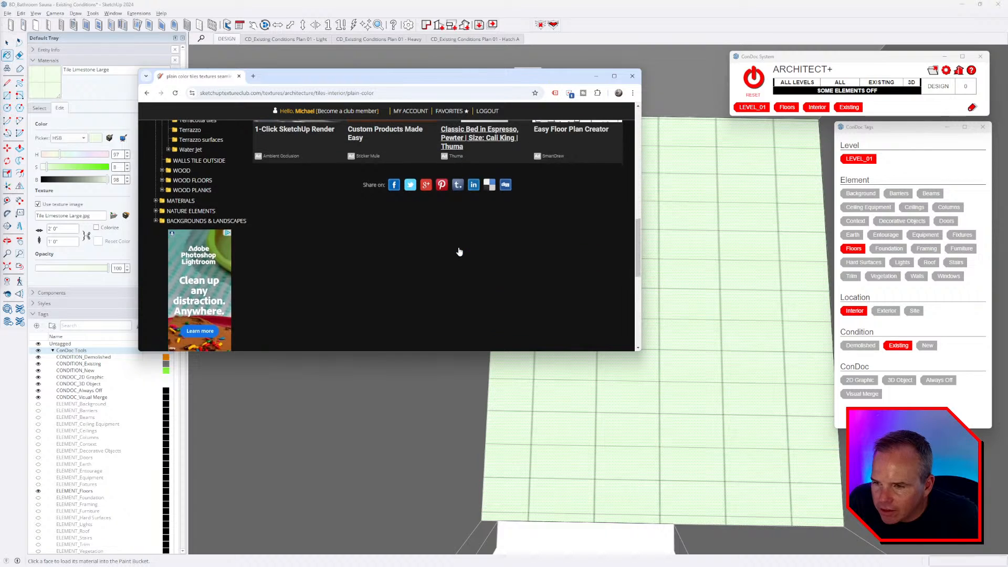
pyautogui.scroll(3, 452, 252)
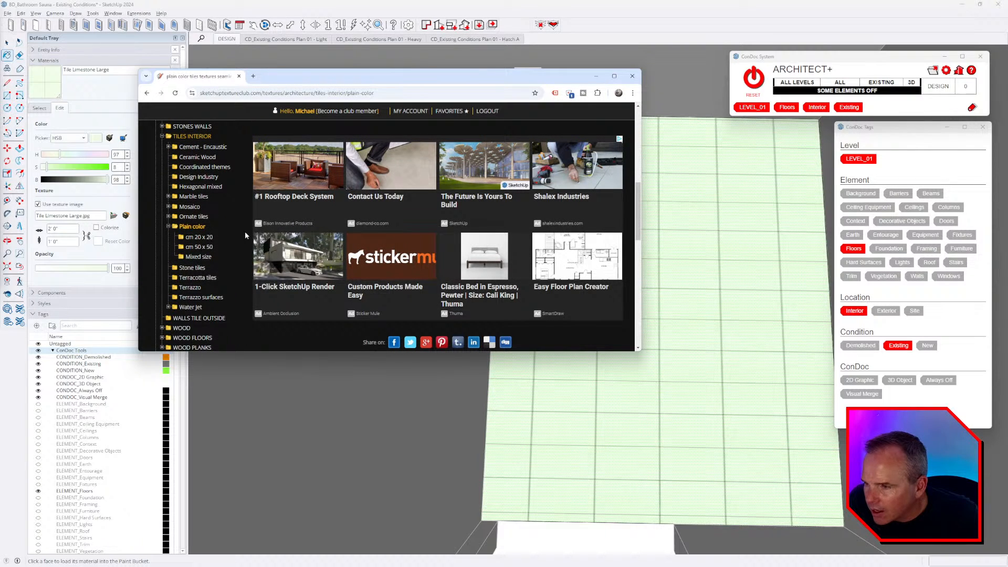
# - Open the Marble tiles page with its colour groups, dismiss the ad, then switch to the bathroom video
pyautogui.click(187, 198)
pyautogui.click(550, 135)
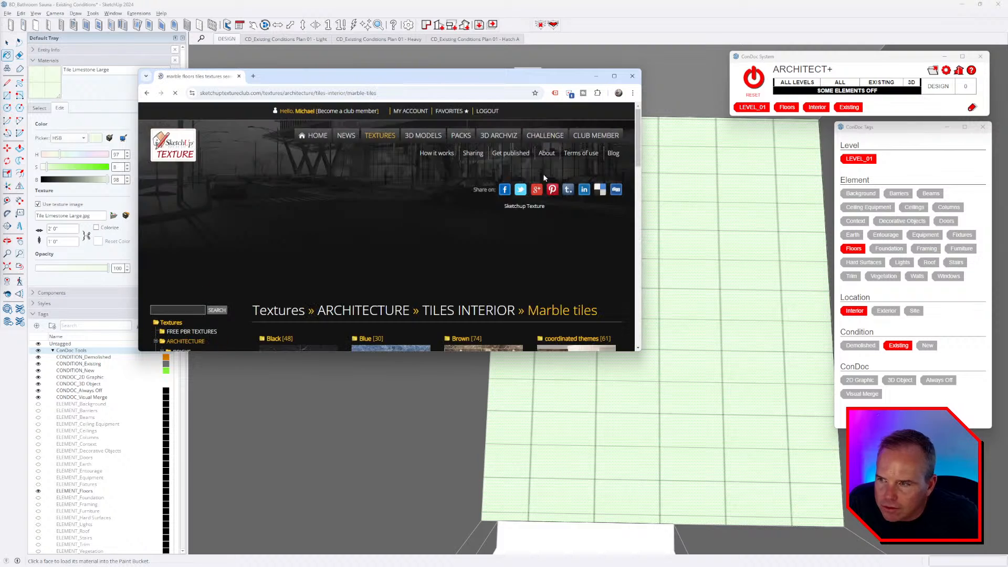
pyautogui.scroll(-4, 497, 191)
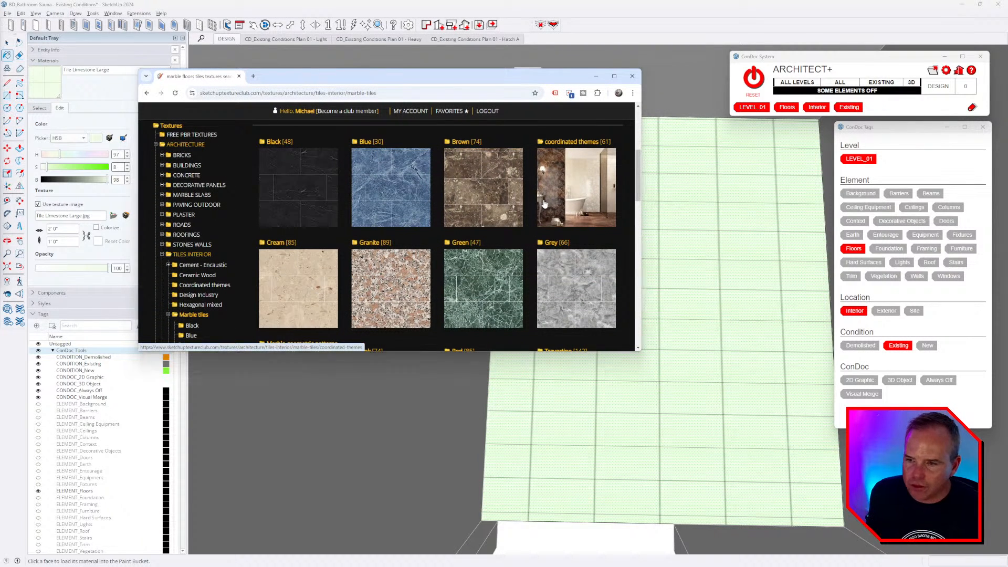
pyautogui.hotkey('alt', 'Tab')
pyautogui.hotkey('alt', 'Tab')
pyautogui.hotkey('alt', 'Tab')
pyautogui.hotkey('alt', 'Tab')
pyautogui.hotkey('alt', 'Tab')
pyautogui.hotkey('alt', 'Tab')
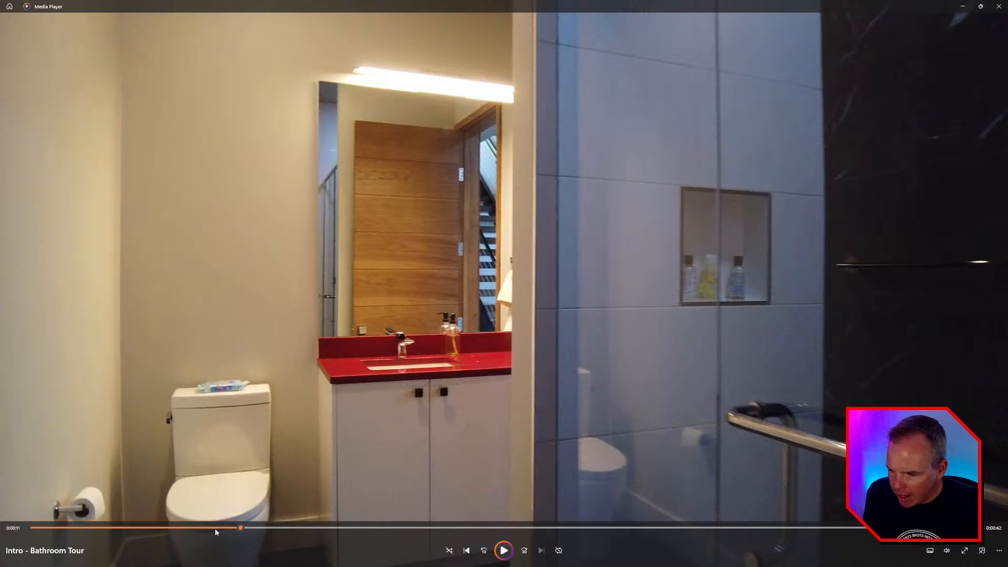
# - Rewind the bathroom tour to the black-marble shower at 0:00:24, then return to the tiles page
pyautogui.click(216, 529)
pyautogui.click(194, 527)
pyautogui.click(177, 526)
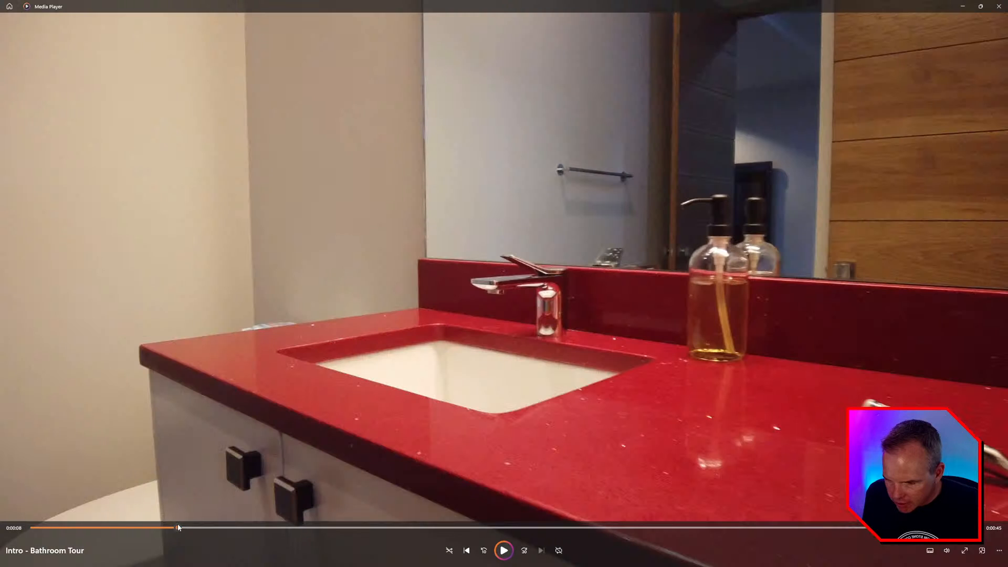
pyautogui.moveTo(177, 525); pyautogui.dragTo(470, 547)
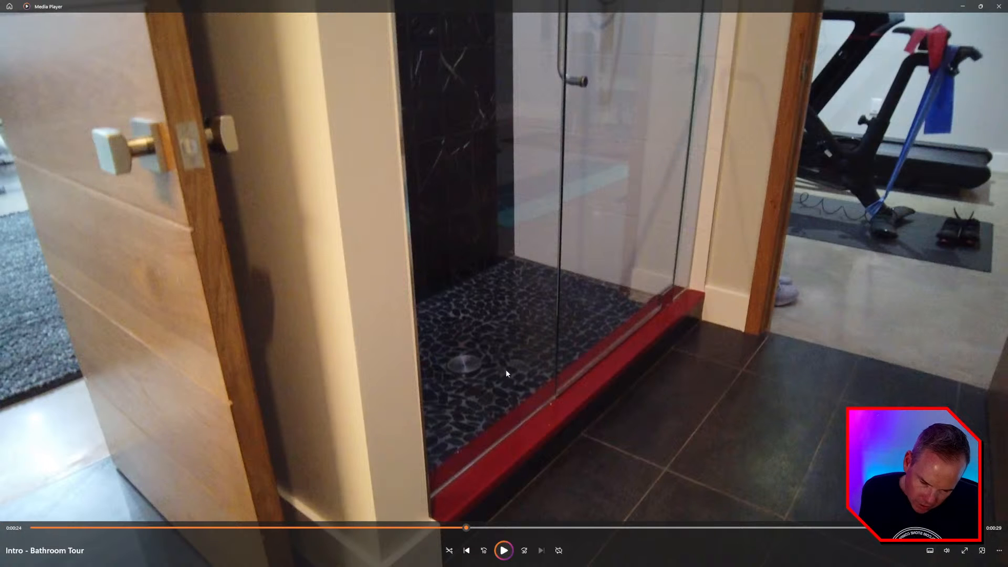
pyautogui.hotkey('alt', 'Tab')
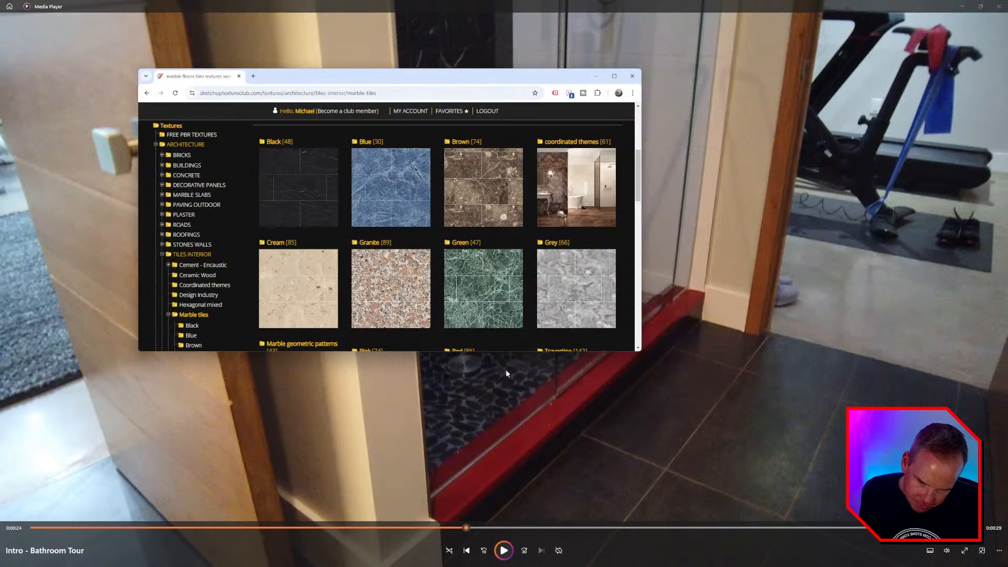
# - Browse the marble tile colours, then run a texture search for 'tile'
pyautogui.scroll(-4, 395, 208)
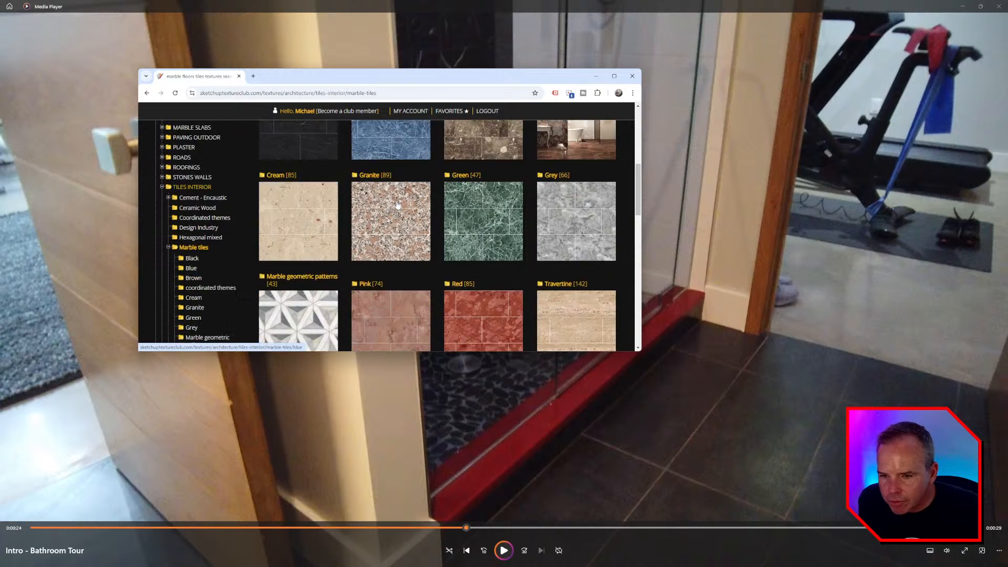
pyautogui.scroll(-12, 397, 205)
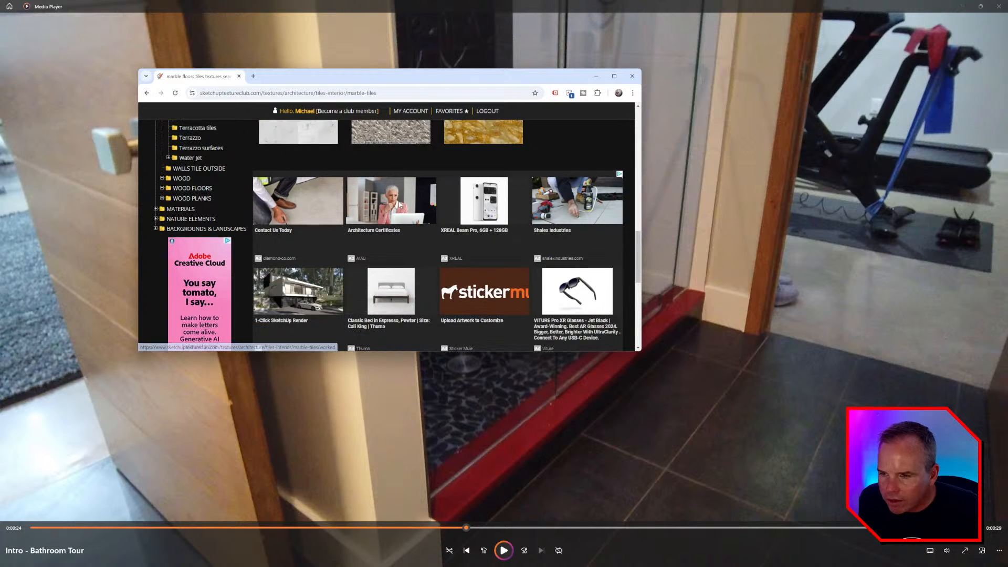
pyautogui.scroll(15, 355, 246)
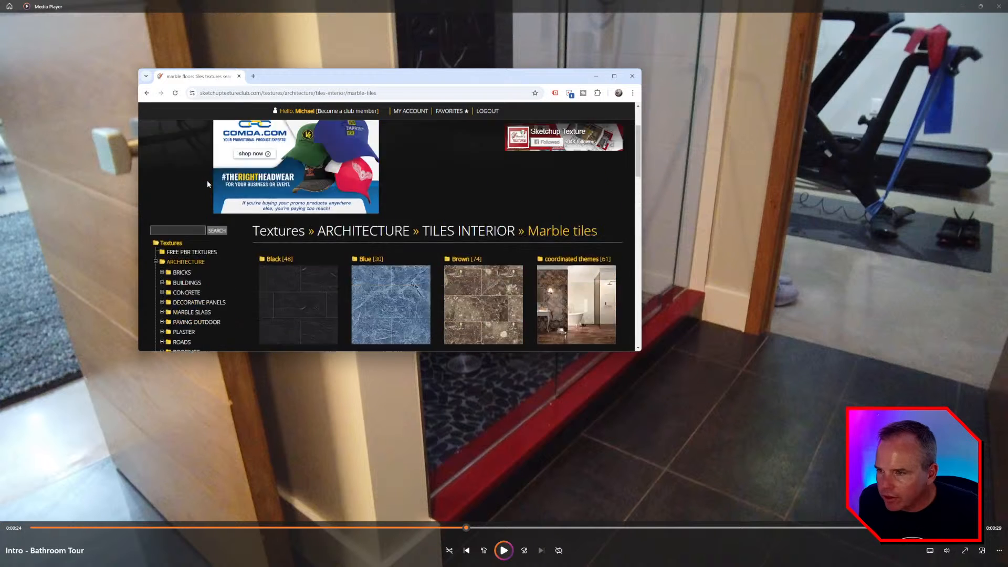
pyautogui.click(185, 309)
pyautogui.write('tile')
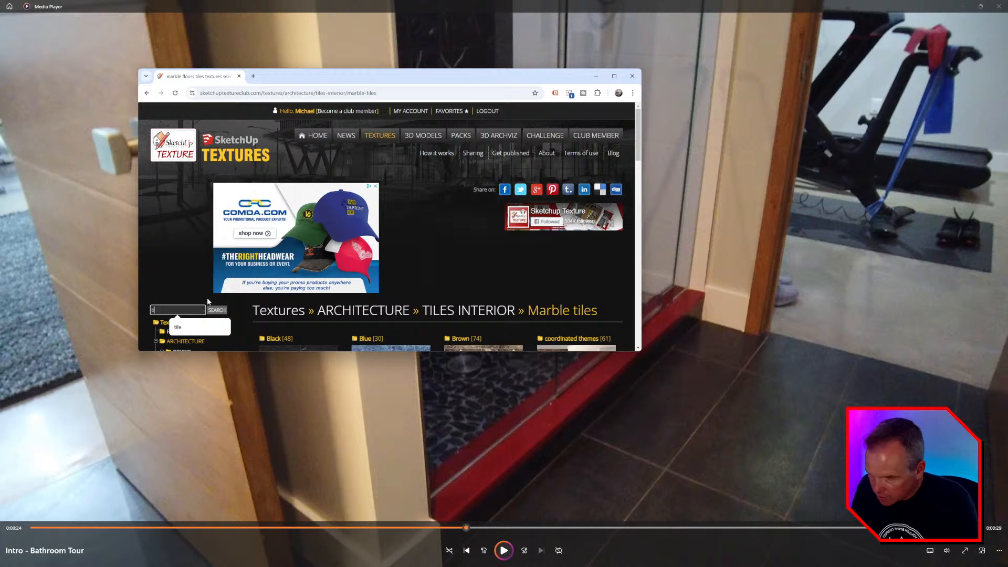
pyautogui.press('Return')
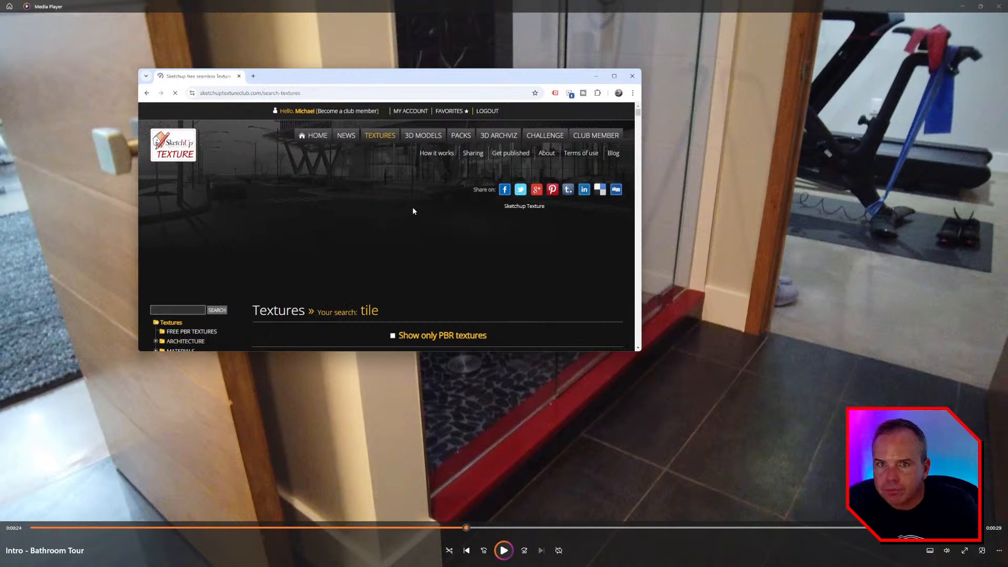
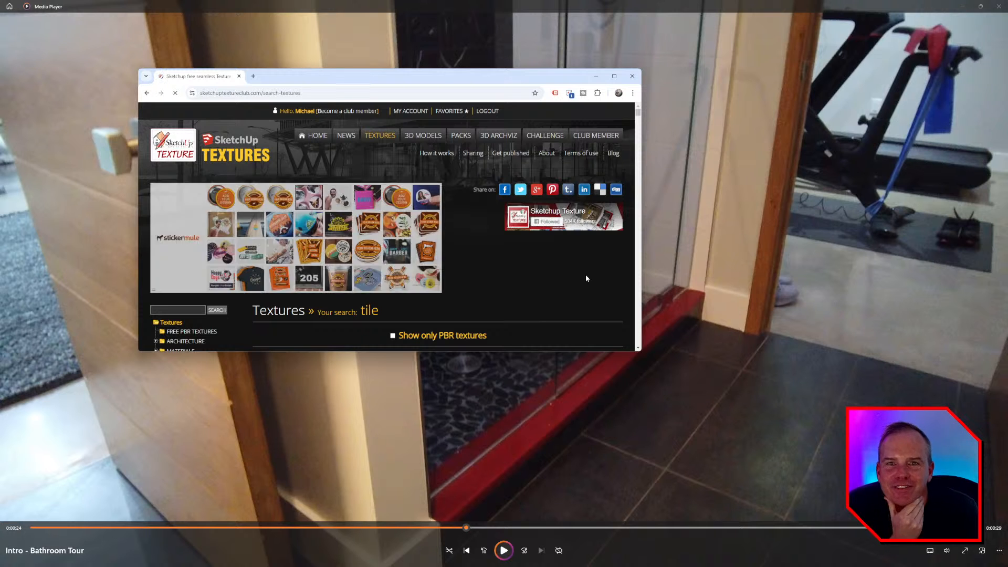
# - Browse the Texture Club 'tile' search results, then go back to the SketchUp bathroom model
pyautogui.scroll(-3, 492, 248)
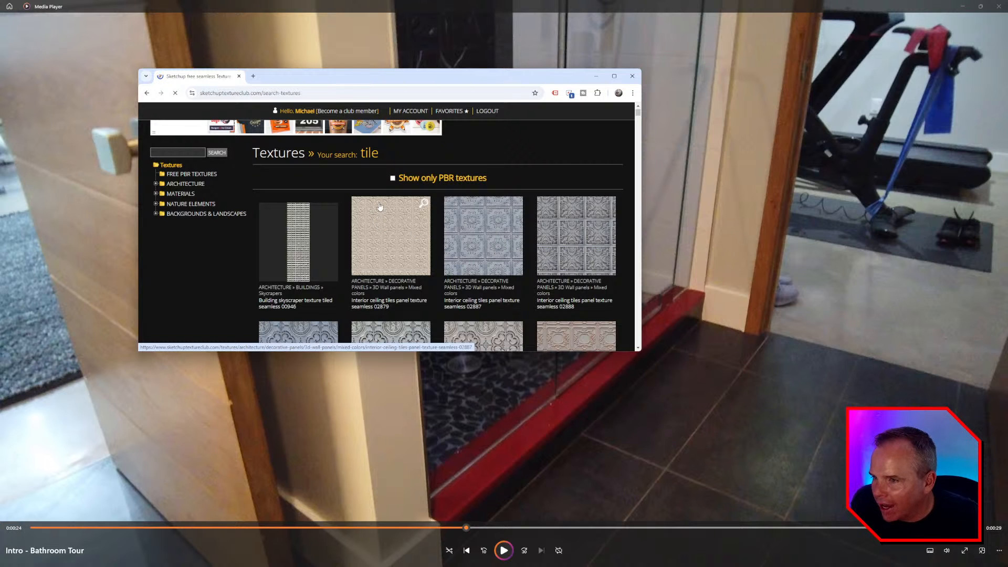
pyautogui.scroll(-8, 538, 187)
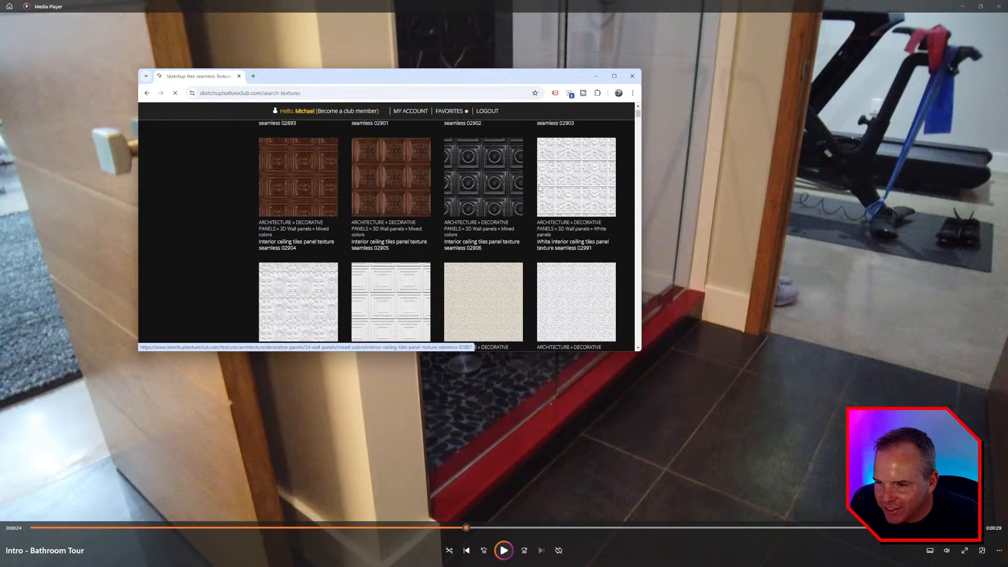
pyautogui.scroll(-15, 542, 188)
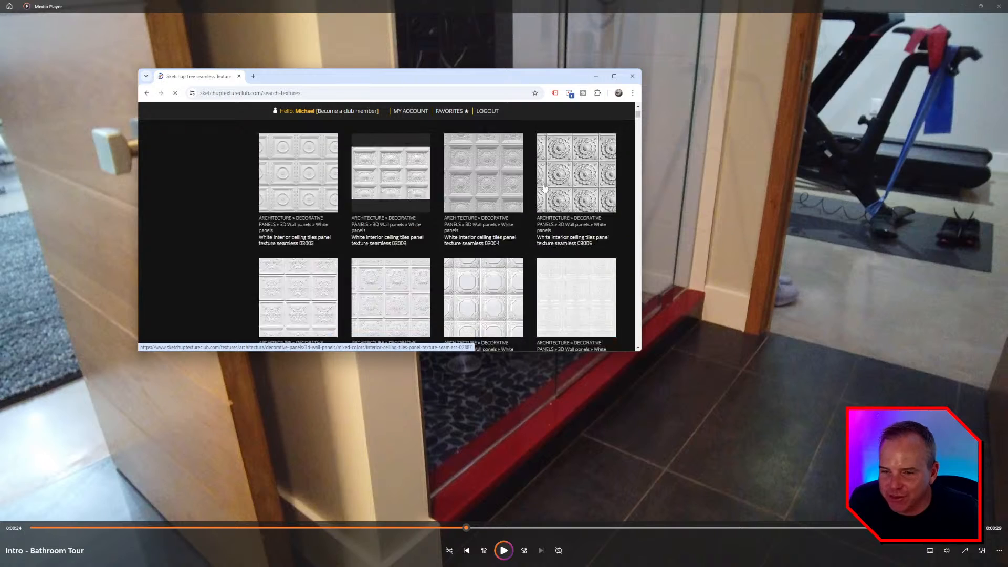
pyautogui.scroll(-15, 551, 192)
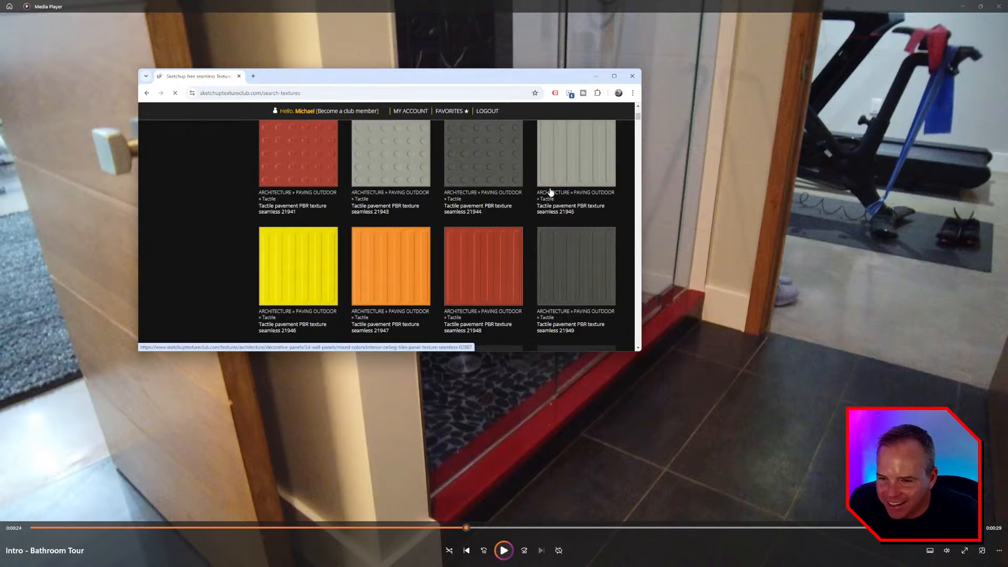
pyautogui.scroll(-15, 555, 193)
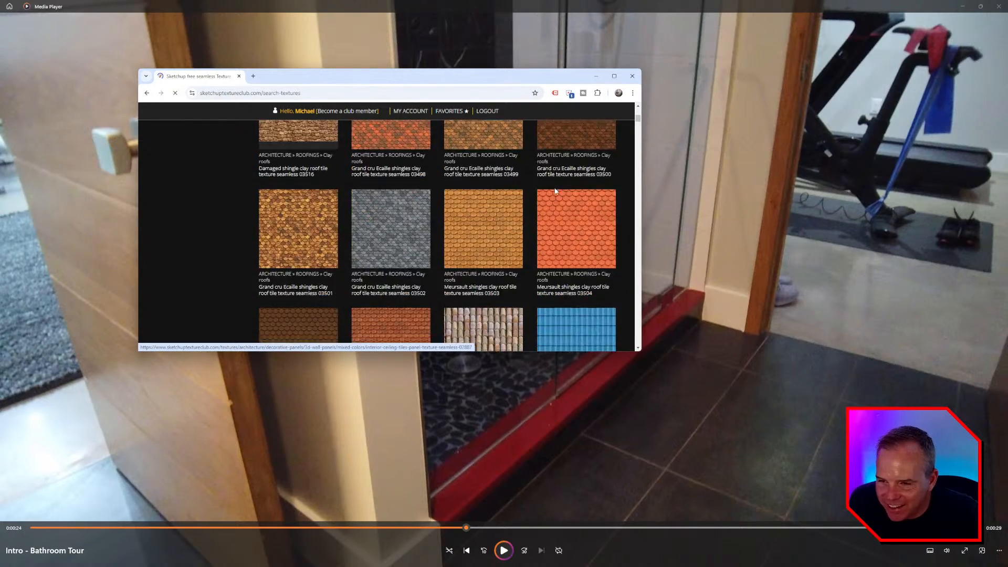
pyautogui.scroll(-10, 559, 196)
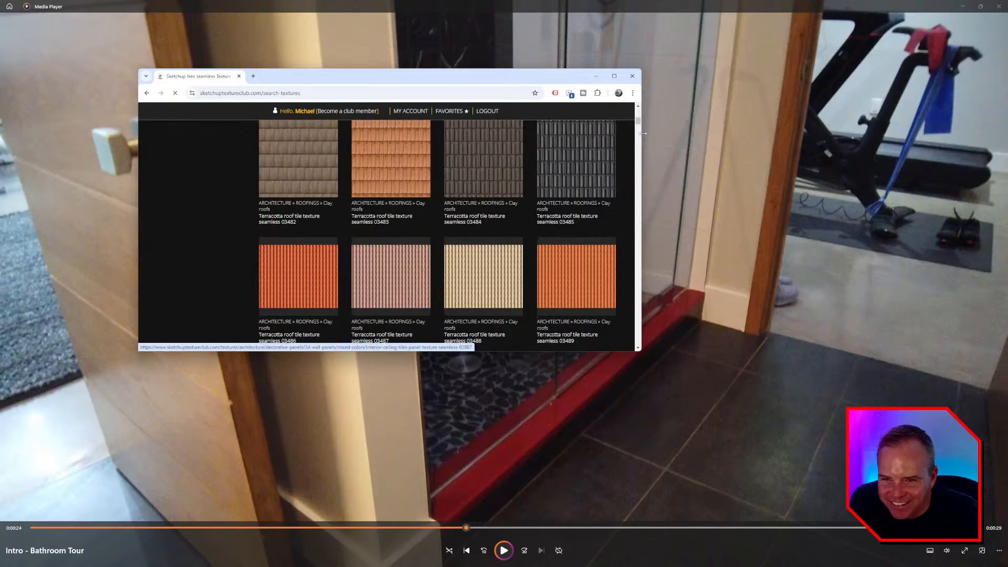
pyautogui.moveTo(637, 121); pyautogui.dragTo(640, 177)
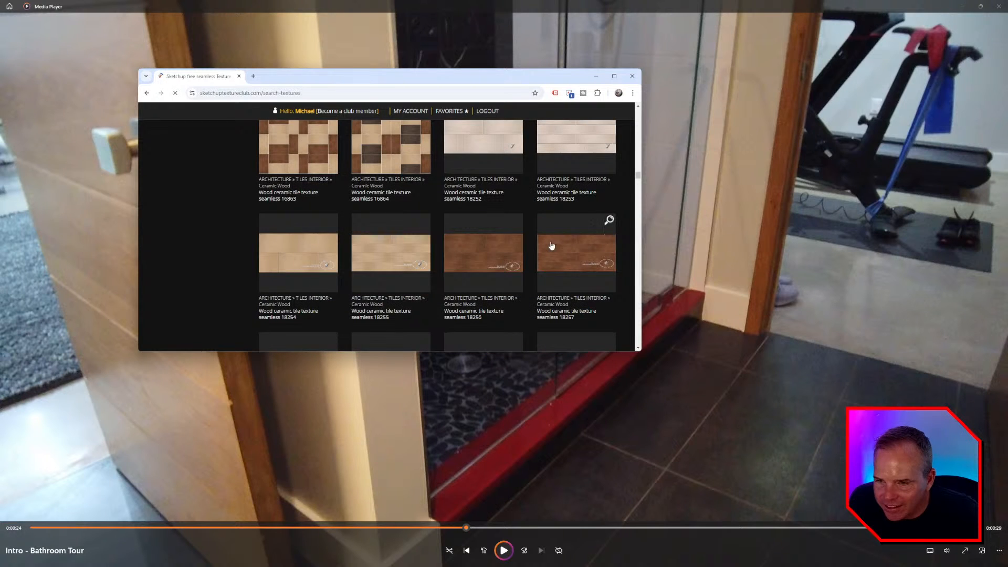
pyautogui.scroll(-2, 551, 245)
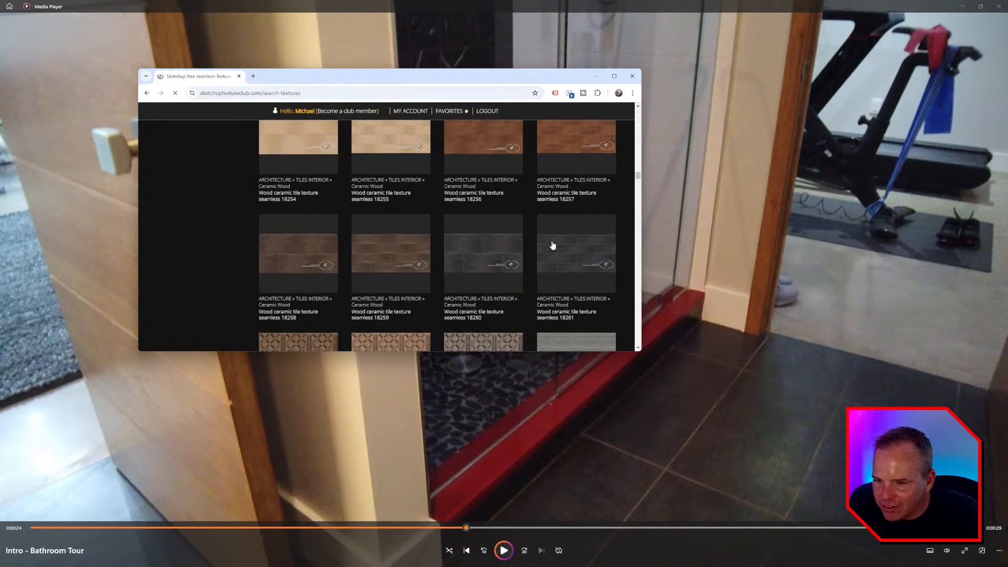
pyautogui.scroll(-3, 554, 241)
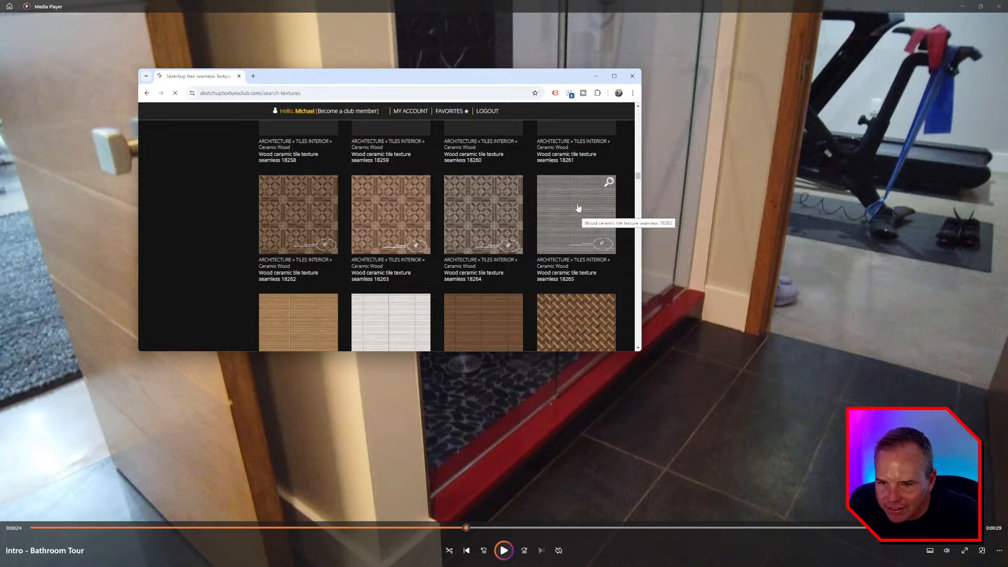
pyautogui.scroll(-1, 578, 208)
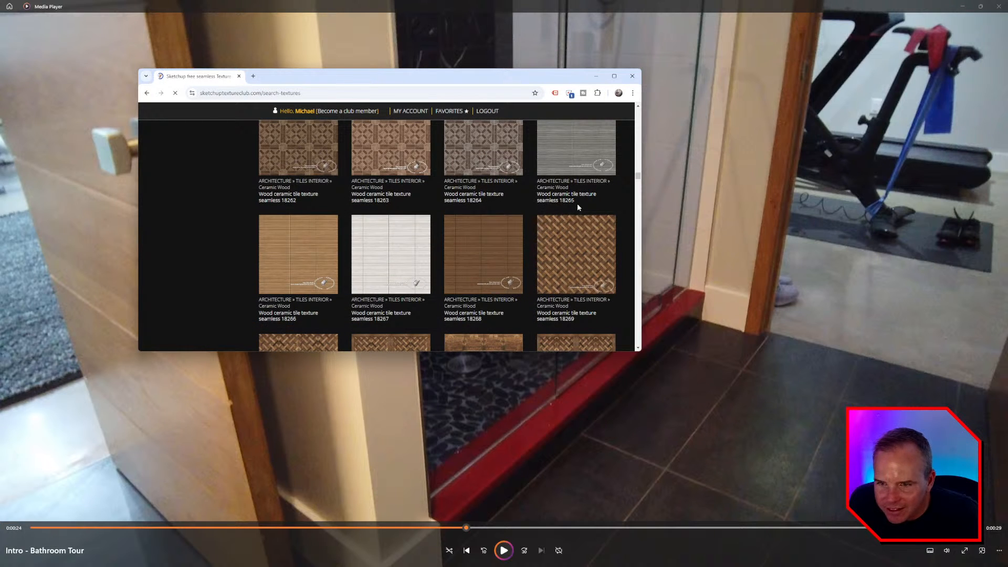
pyautogui.scroll(3, 577, 207)
pyautogui.scroll(-12, 584, 251)
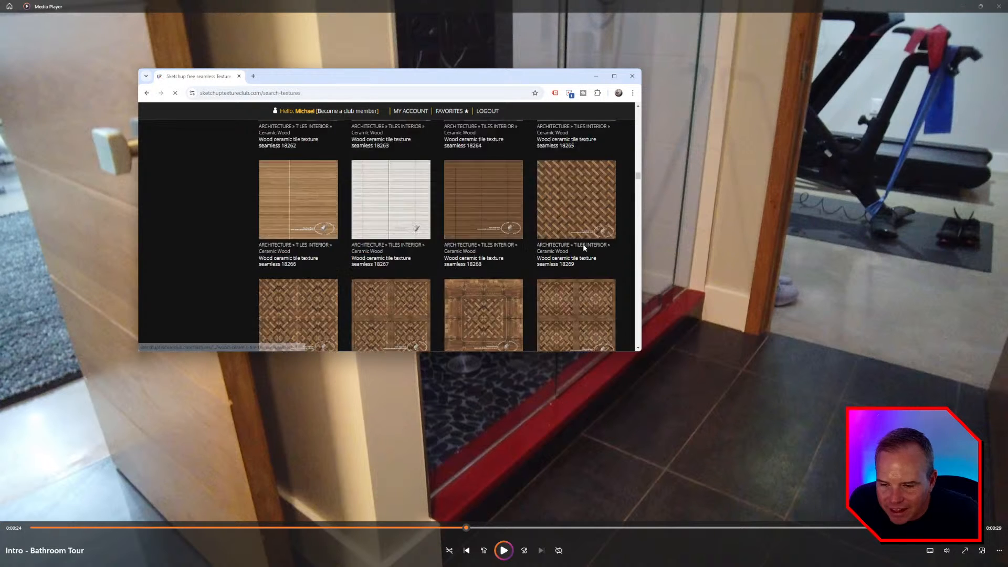
pyautogui.scroll(-3, 584, 247)
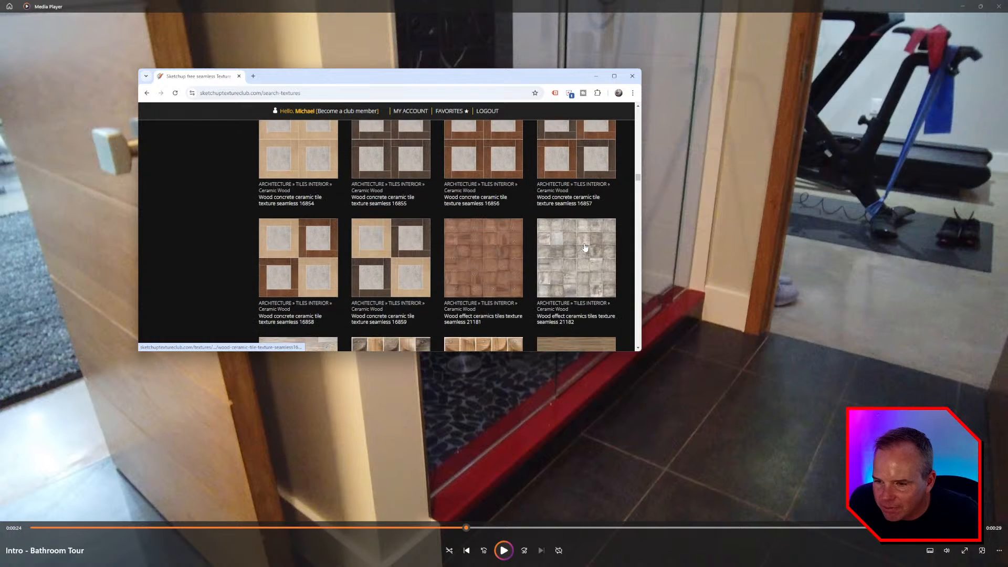
pyautogui.scroll(-3, 584, 245)
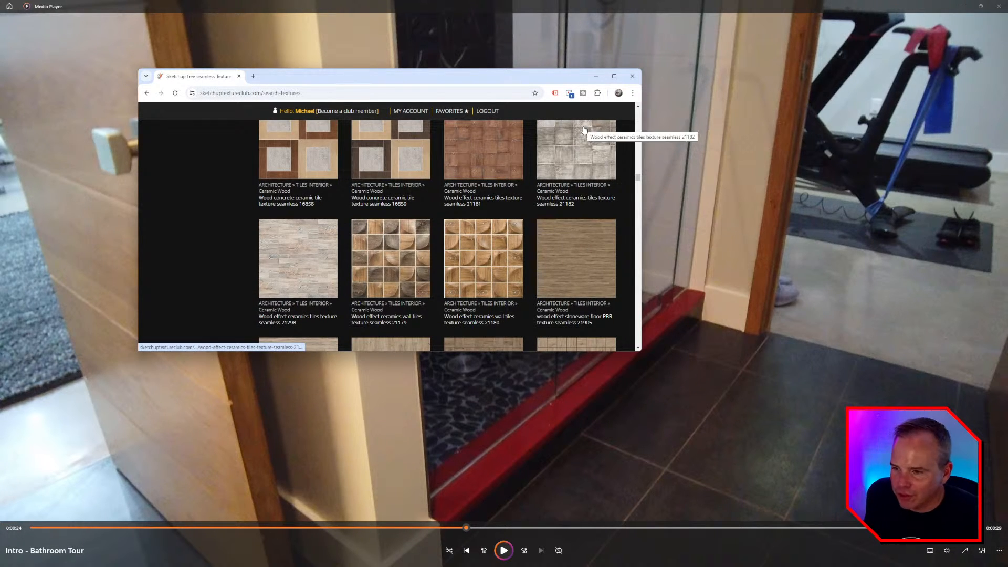
pyautogui.hotkey('alt', 'Tab')
pyautogui.hotkey('alt', 'Tab')
pyautogui.hotkey('alt', 'Tab')
pyautogui.hotkey('alt', 'Tab')
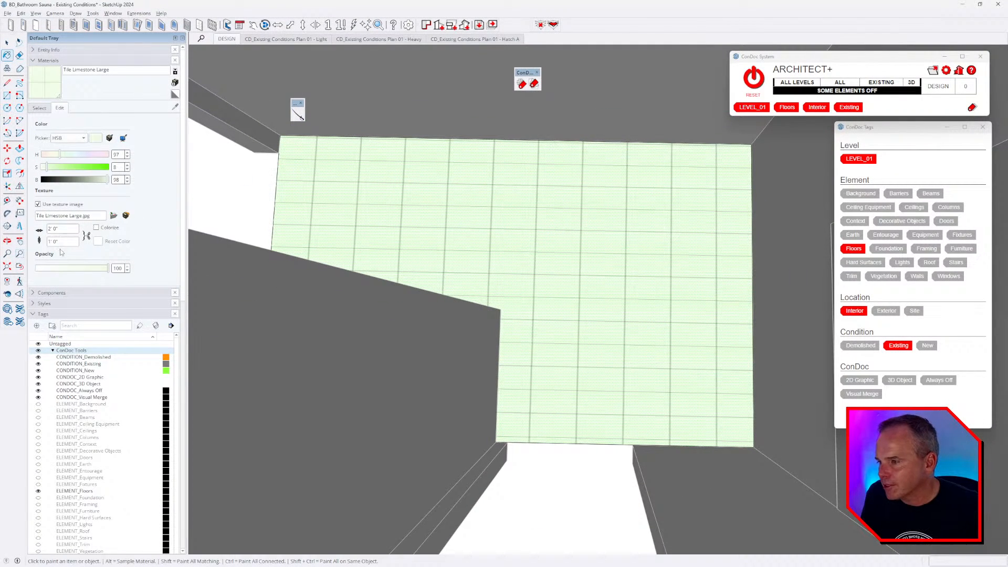
# - Find the Smooth concrete file in BD MATERIALS > OUTDOOR > CONCRETE, shown as large thumbnails
pyautogui.click(39, 108)
pyautogui.click(111, 118)
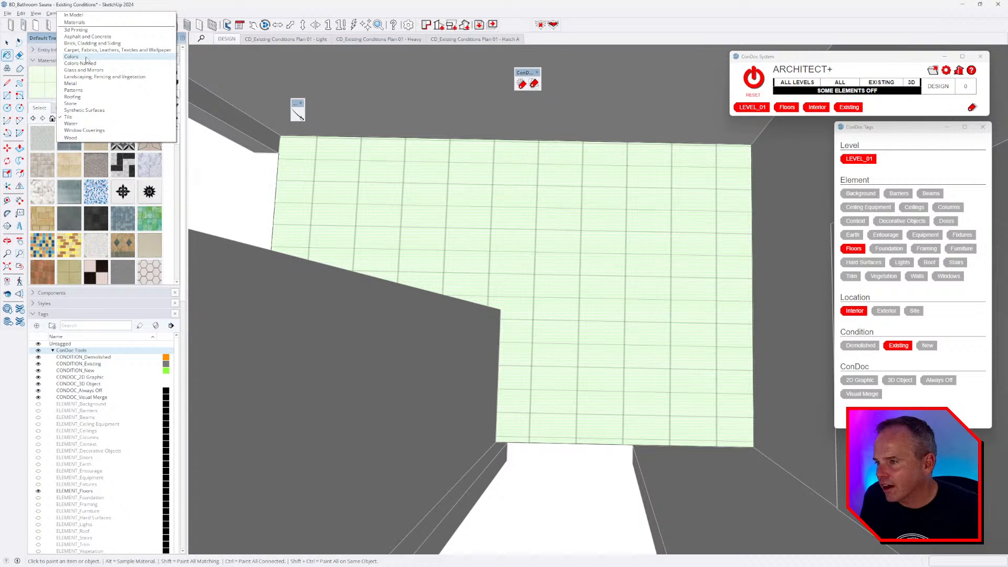
pyautogui.hotkey('alt', 'Tab')
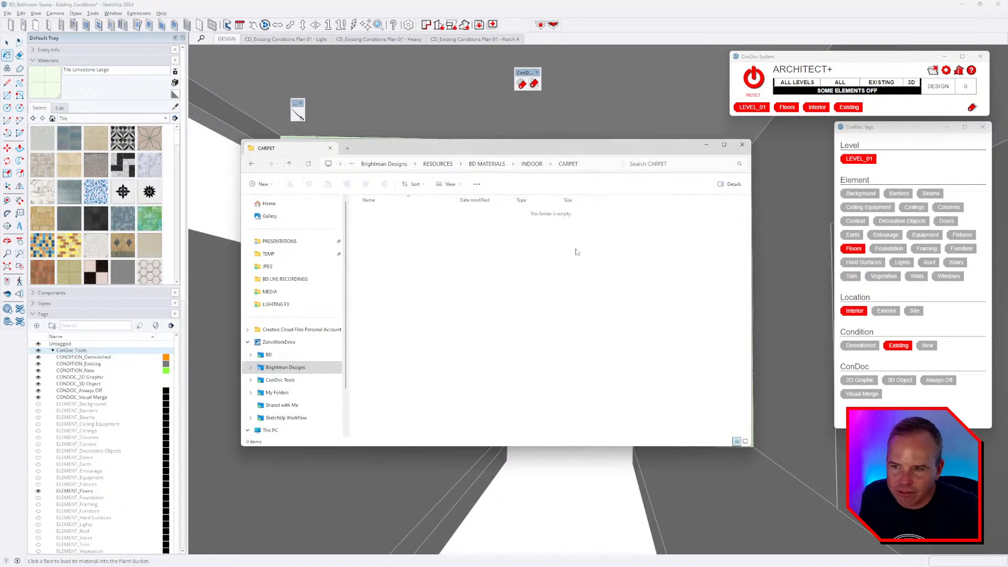
pyautogui.click(532, 164)
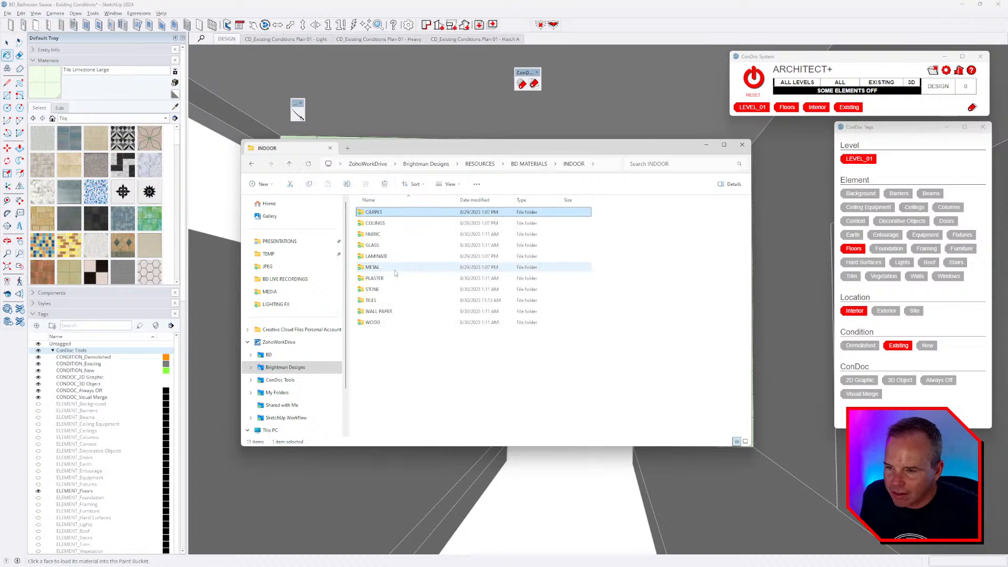
pyautogui.hotkey('alt', 'Up')
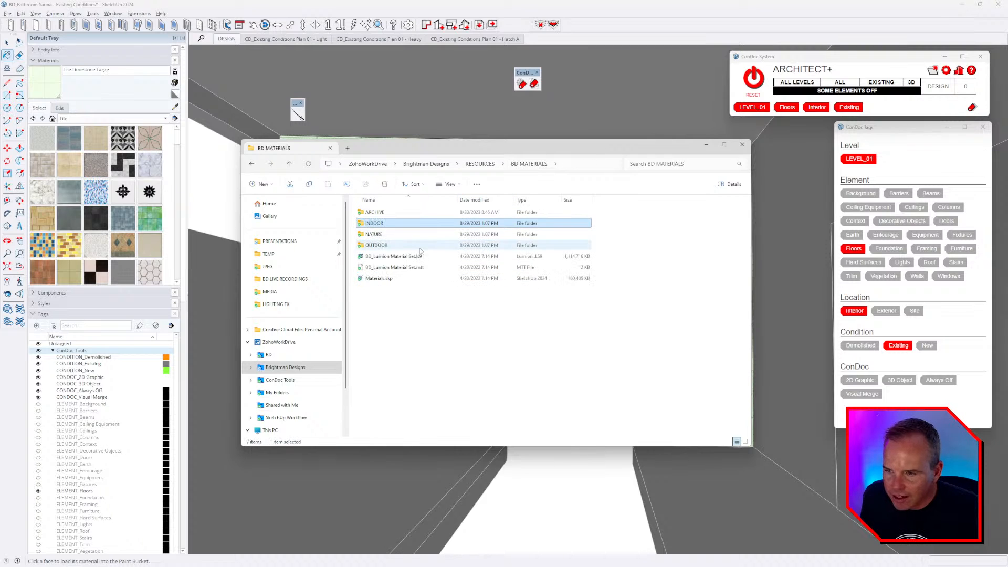
pyautogui.doubleClick(393, 246)
pyautogui.doubleClick(381, 234)
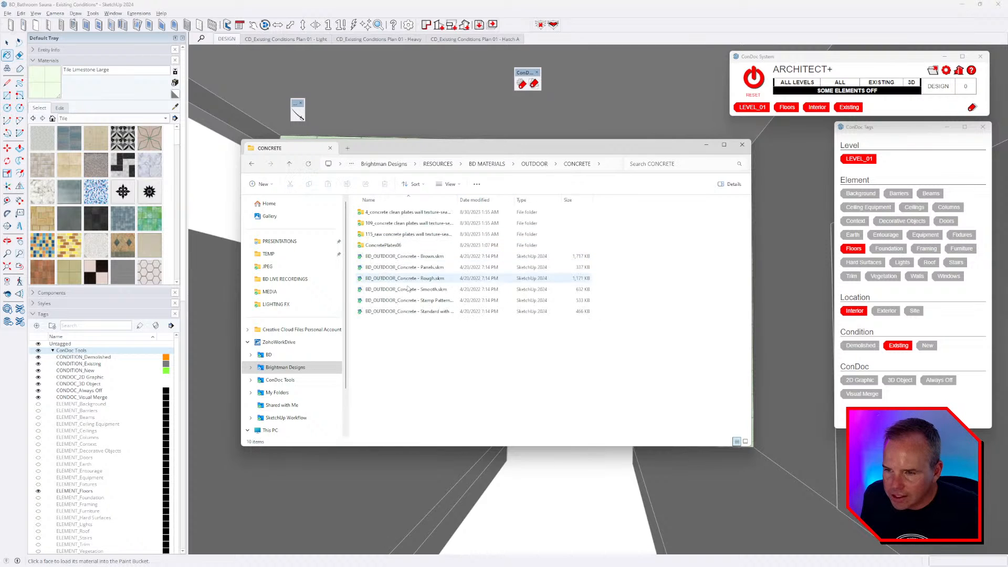
pyautogui.rightClick(405, 348)
pyautogui.moveTo(422, 353)
pyautogui.click(530, 359)
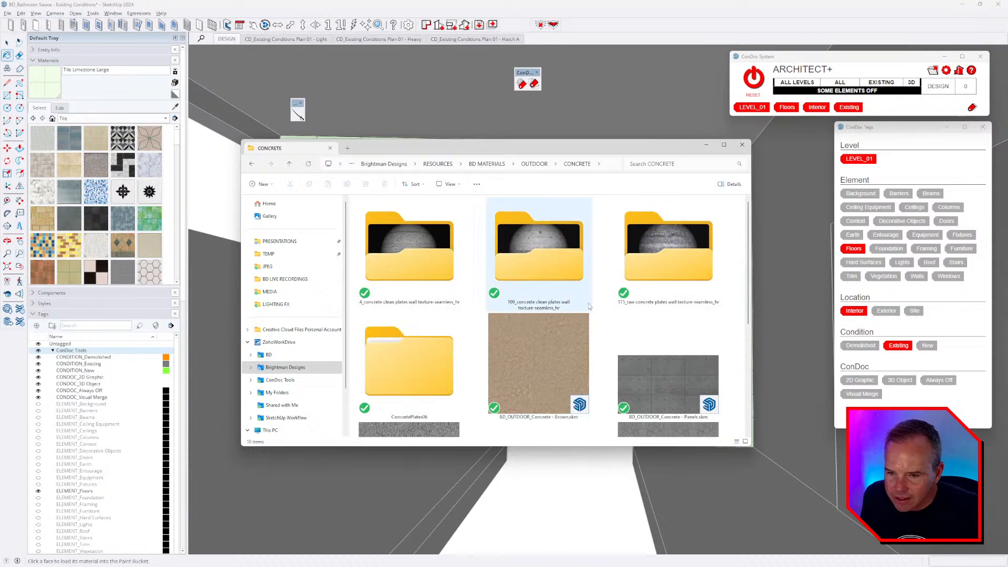
pyautogui.click(587, 302)
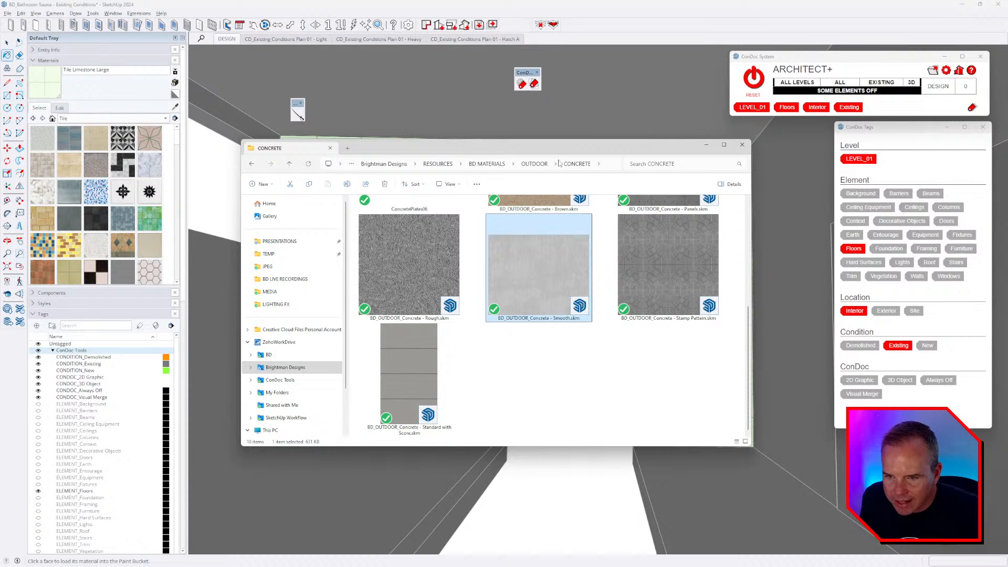
# - Drag the Smooth concrete material from File Explorer into the SketchUp model
pyautogui.moveTo(546, 153); pyautogui.dragTo(330, 283)
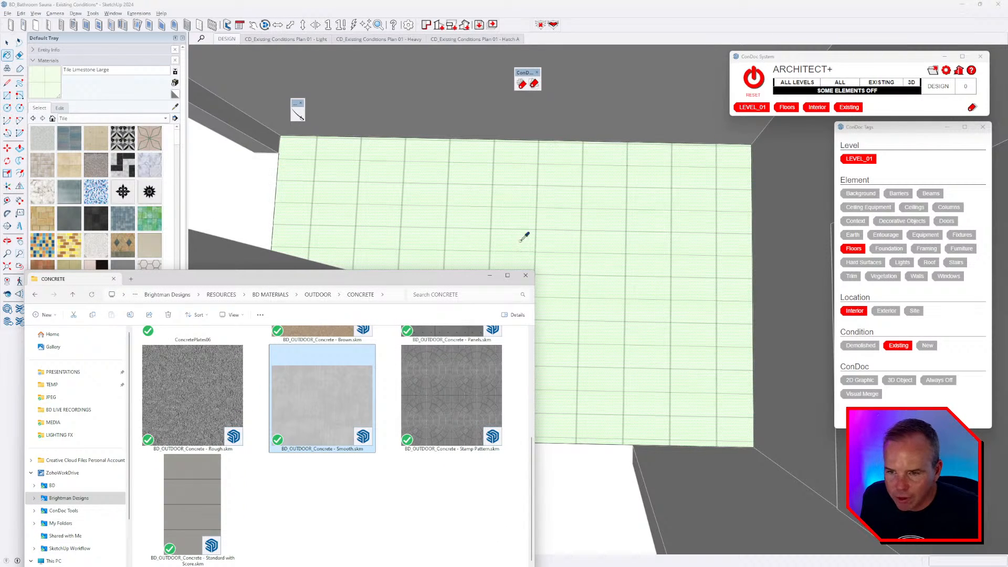
pyautogui.moveTo(562, 256); pyautogui.dragTo(545, 291, button='middle')
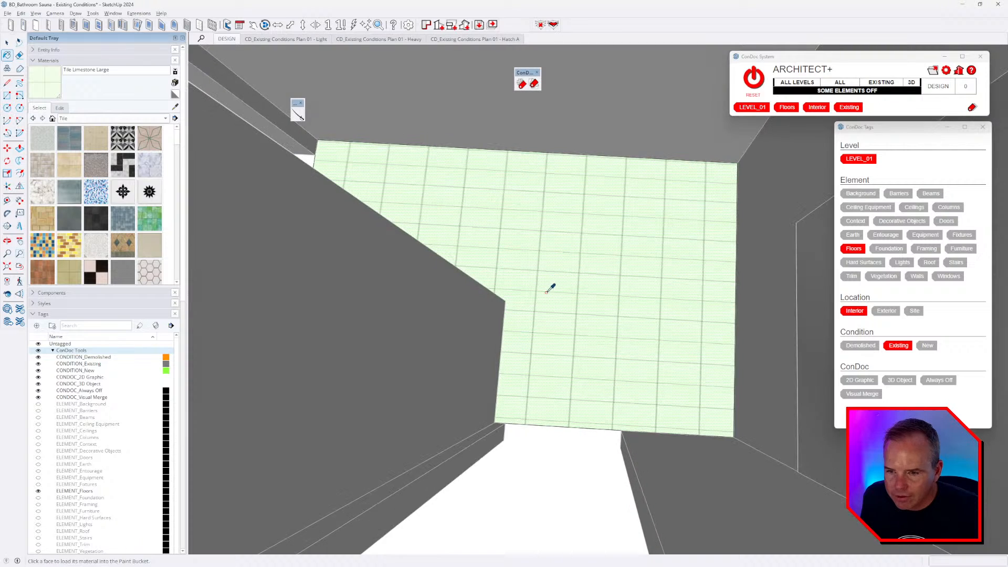
pyautogui.hotkey('alt', 'Tab')
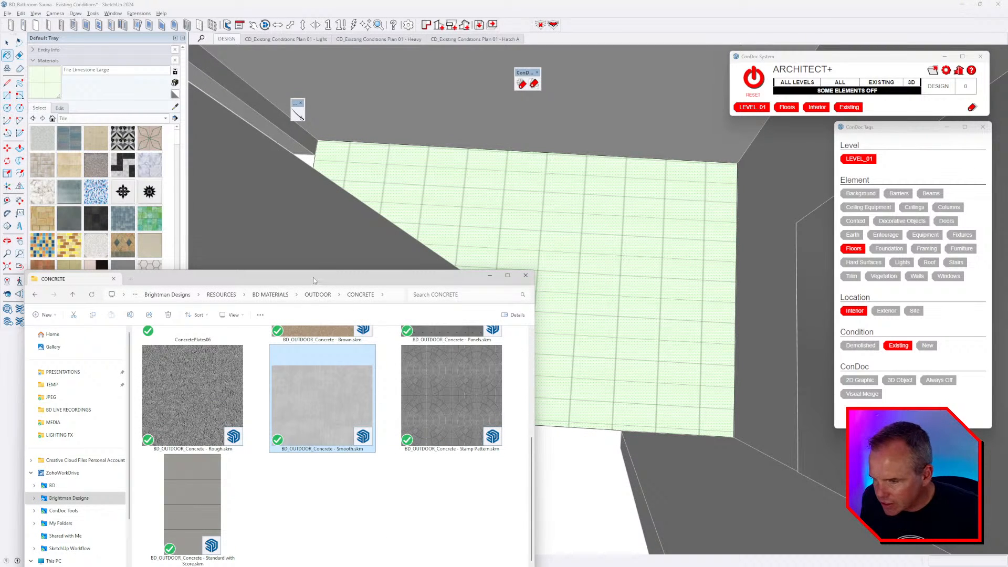
pyautogui.moveTo(315, 280)
pyautogui.mouseDown()
pyautogui.moveTo(487, 201)
pyautogui.moveTo(556, 150)
pyautogui.mouseUp()
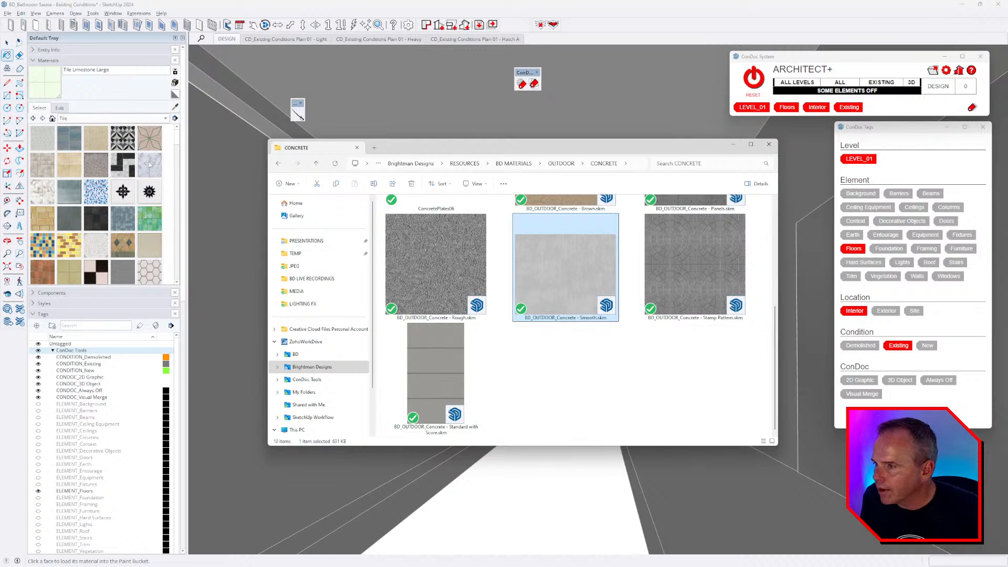
pyautogui.moveTo(561, 270); pyautogui.dragTo(148, 222)
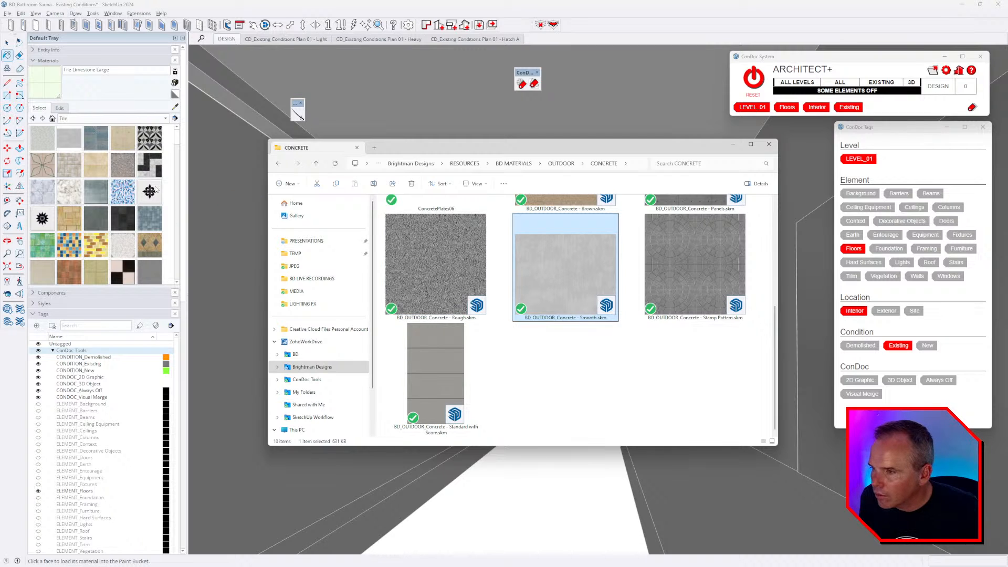
# - Pick the new grey concrete swatch and sample the floor's existing tile material
pyautogui.scroll(-5, 156, 195)
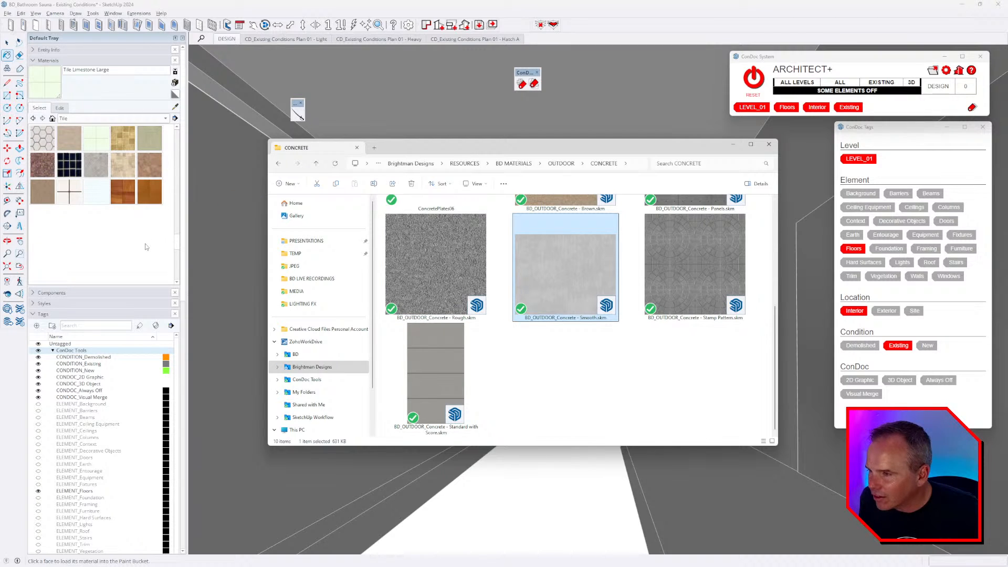
pyautogui.scroll(3, 110, 219)
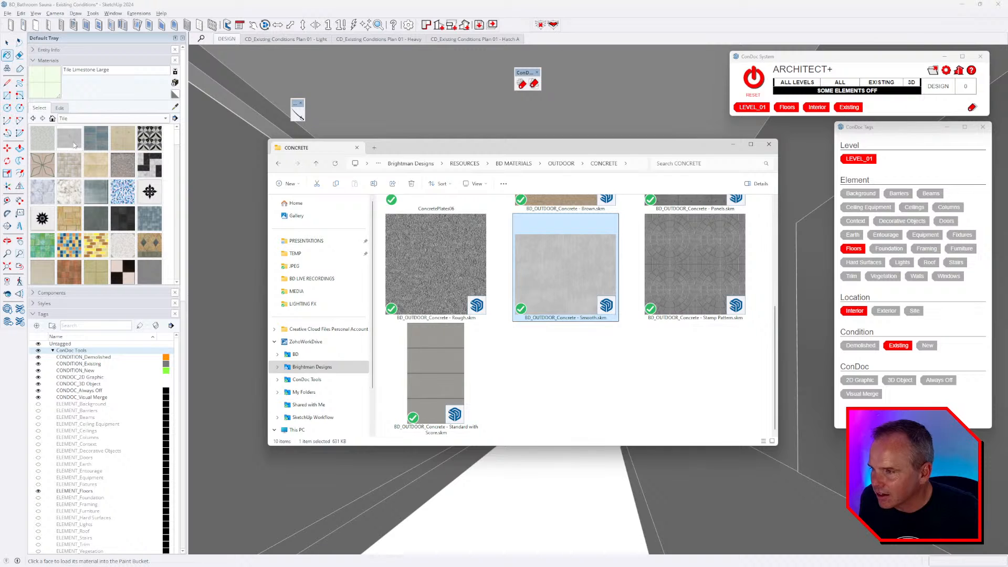
pyautogui.click(74, 145)
pyautogui.click(532, 233)
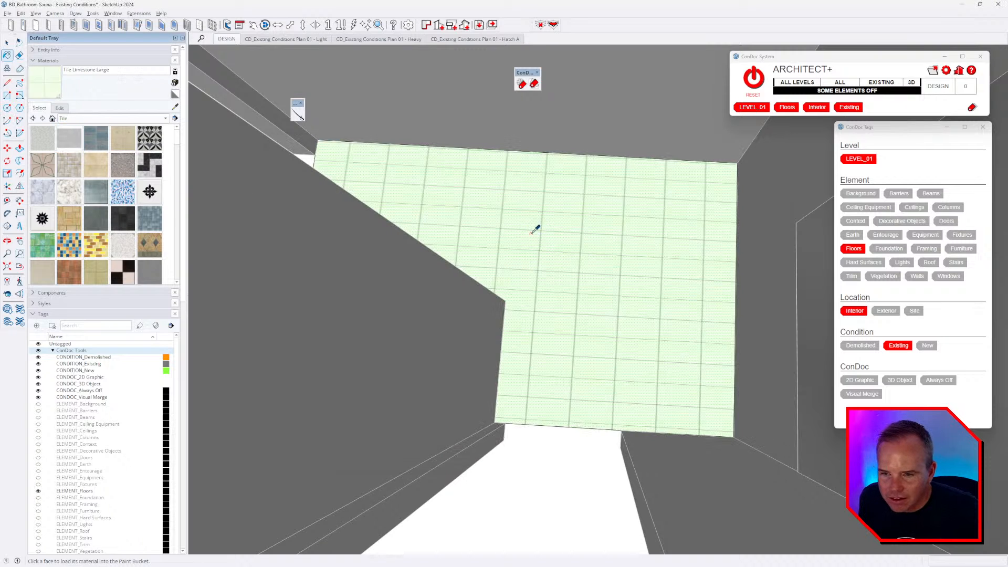
pyautogui.click(75, 143)
pyautogui.keyDown('alt'); pyautogui.click(478, 191); pyautogui.keyUp('alt')
pyautogui.scroll(1, 537, 237)
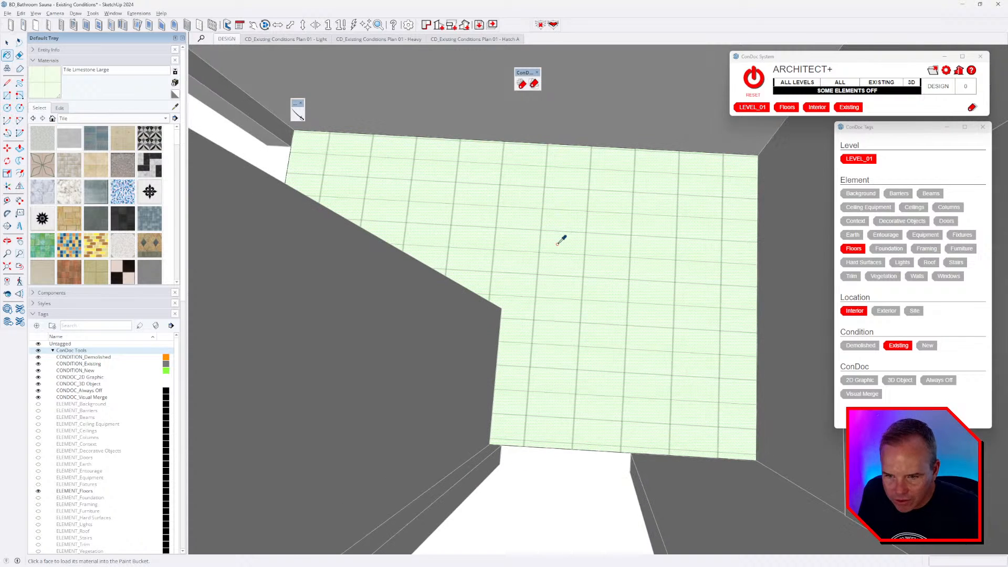
pyautogui.press('space')
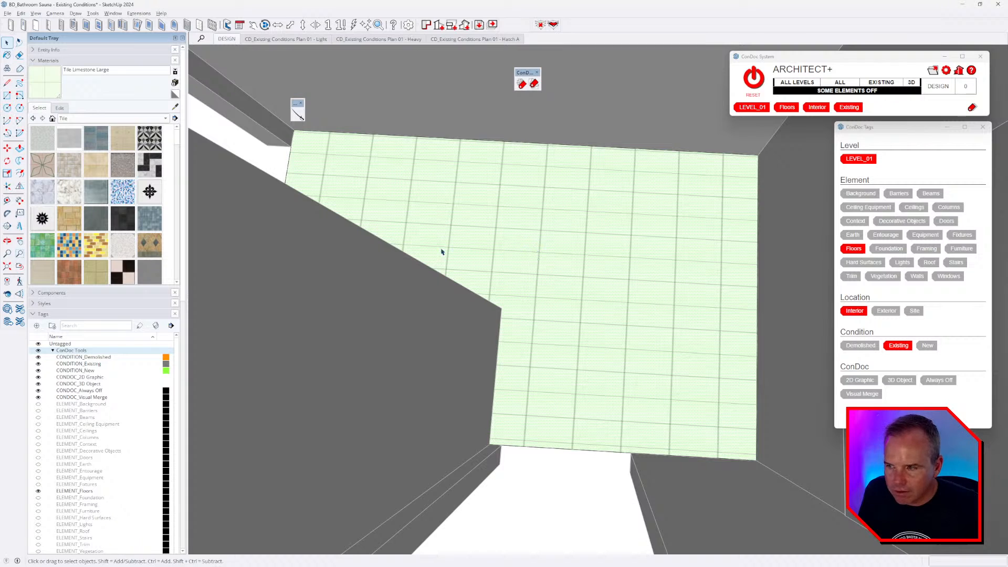
pyautogui.click(59, 143)
# - Paint the floor with smooth concrete and set its texture width to 60 (5')
pyautogui.click(479, 195)
pyautogui.scroll(3, 558, 252)
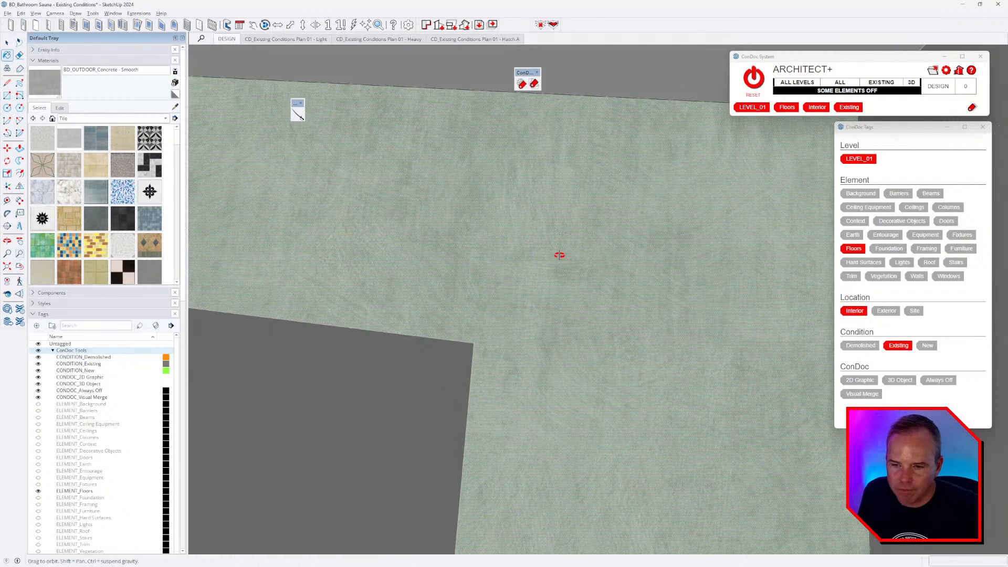
pyautogui.click(60, 107)
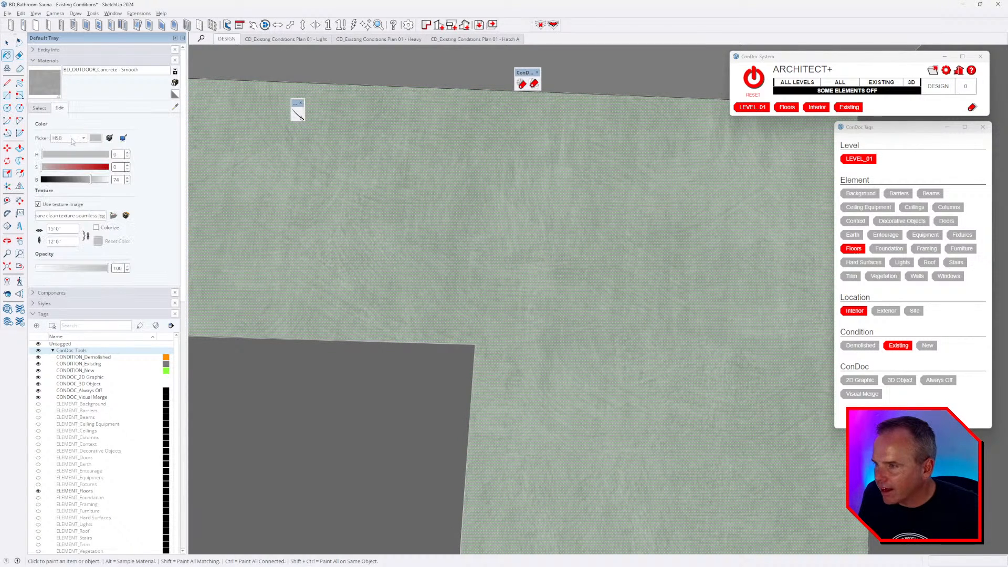
pyautogui.click(61, 228)
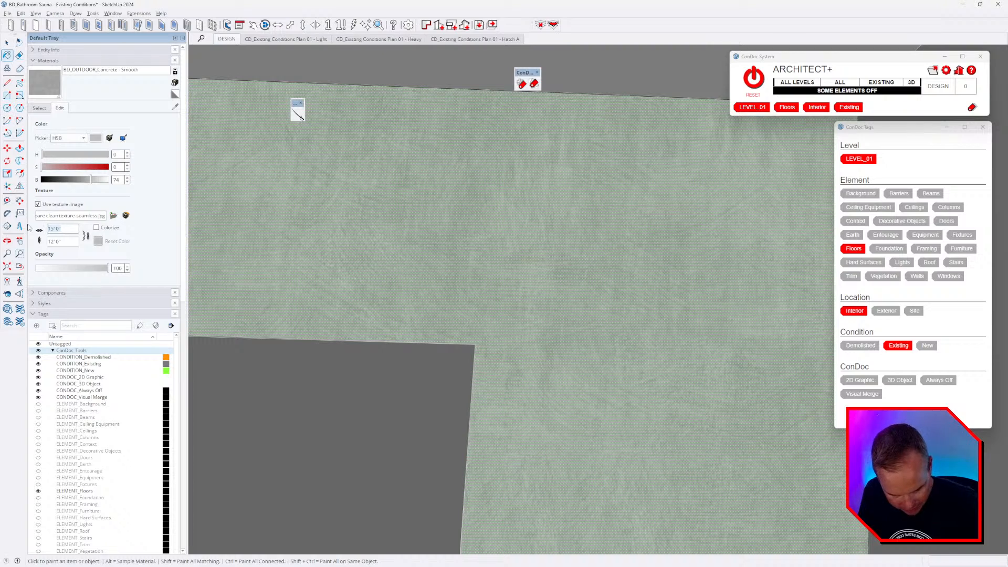
pyautogui.write('60')
pyautogui.press('Return')
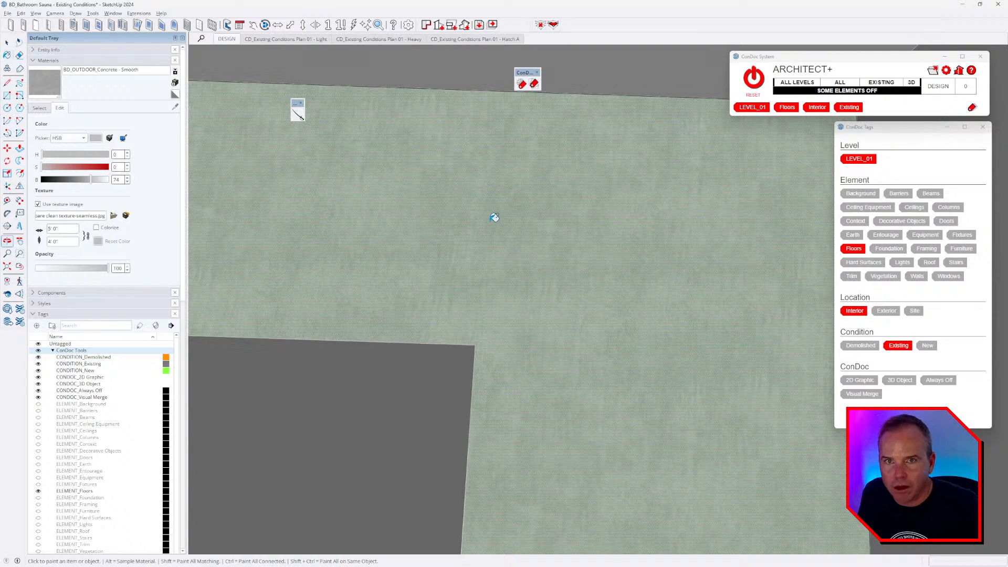
# - Draw a 12 by 24 rectangle on the floor
pyautogui.moveTo(495, 218); pyautogui.dragTo(492, 282, button='middle')
pyautogui.press('r')
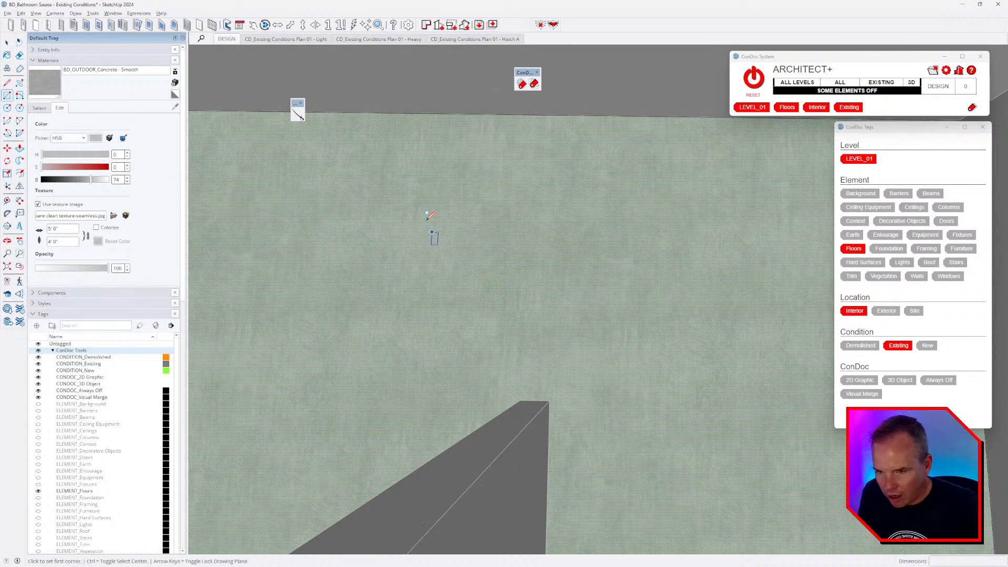
pyautogui.click(426, 220)
pyautogui.click(618, 317)
pyautogui.write('12')
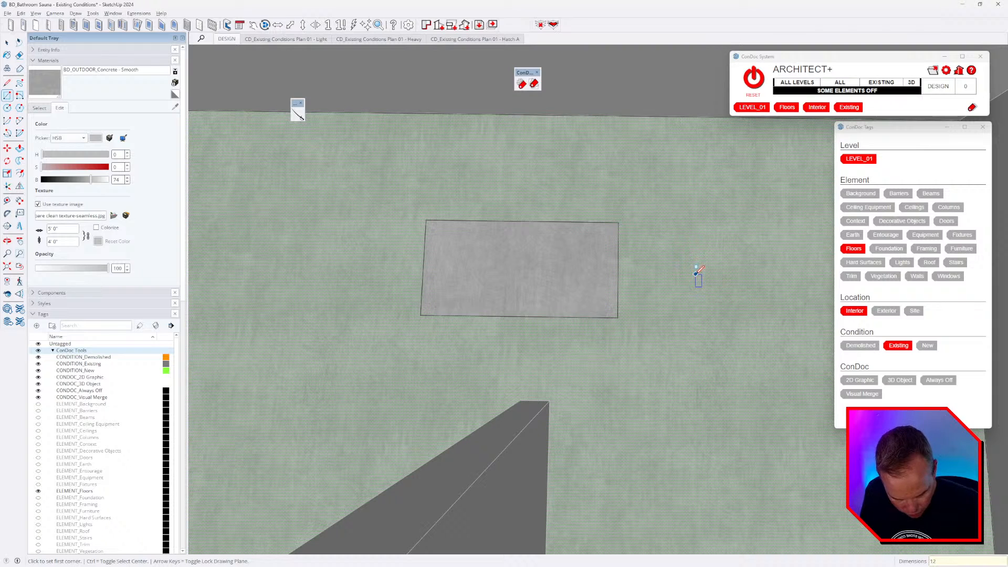
pyautogui.write(',24')
pyautogui.press('Return')
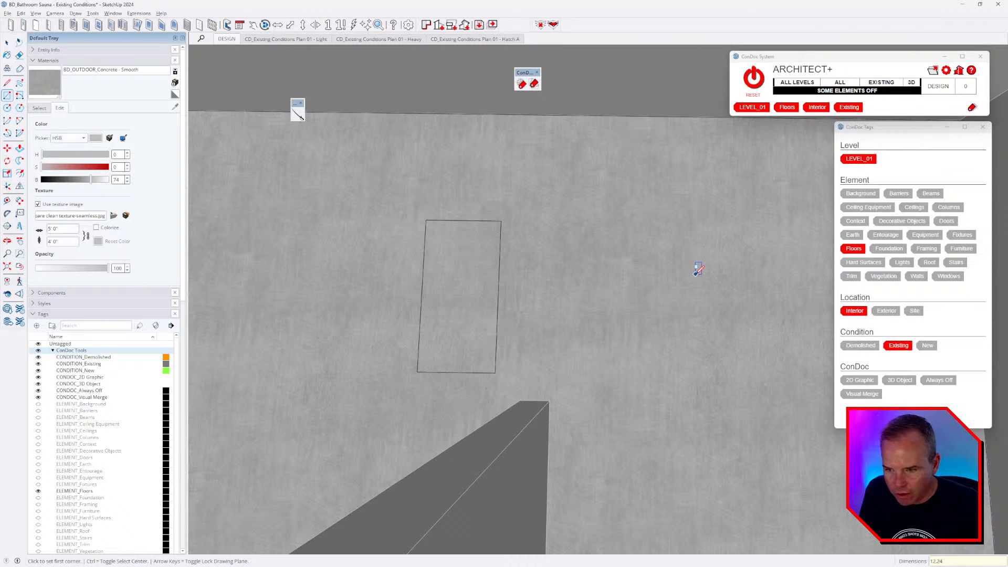
# - Make the rectangle's texture unique and darken the concrete material's brightness
pyautogui.press('space')
pyautogui.rightClick(456, 281)
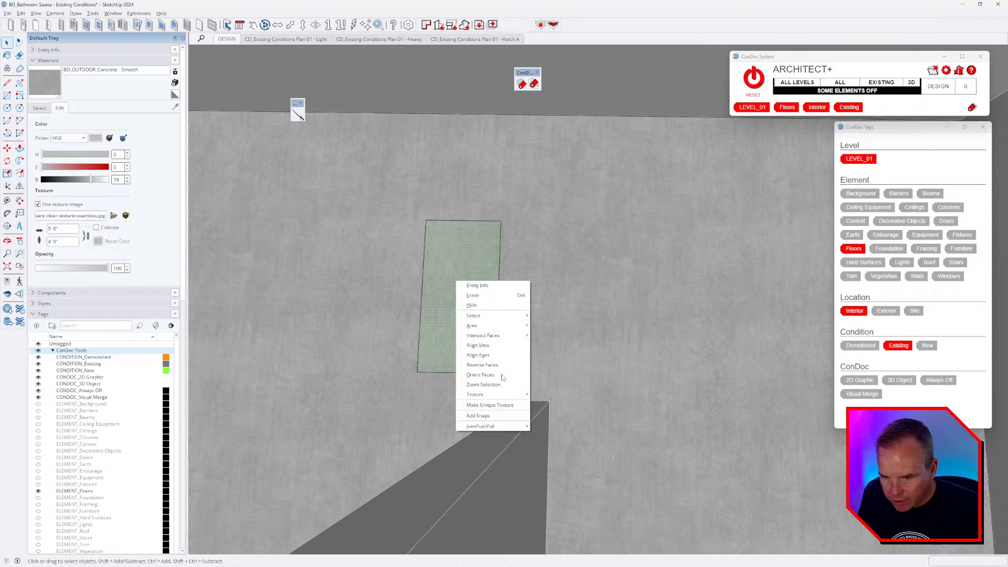
pyautogui.click(490, 405)
pyautogui.press('b')
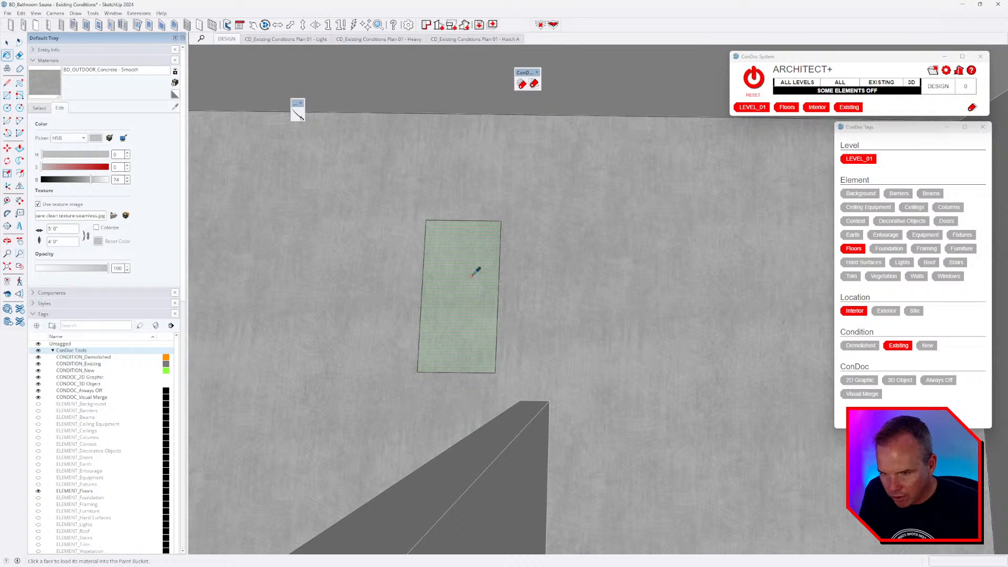
pyautogui.moveTo(76, 180)
pyautogui.mouseDown()
pyautogui.moveTo(51, 180)
pyautogui.moveTo(63, 180)
pyautogui.mouseUp()
# - Start an offset on the rectangle's edge, then cancel it
pyautogui.rightClick(477, 272)
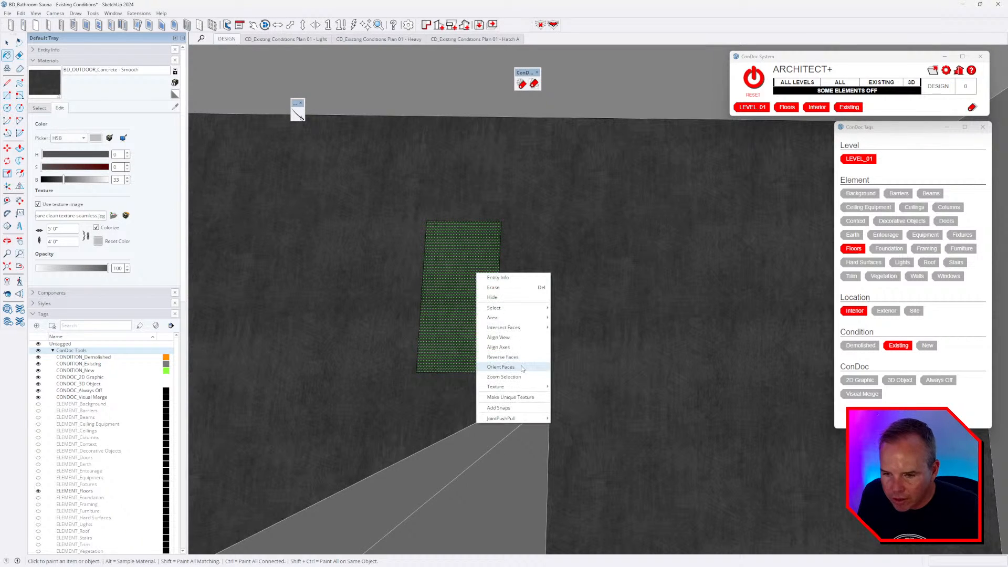
pyautogui.click(467, 272)
pyautogui.scroll(3, 441, 275)
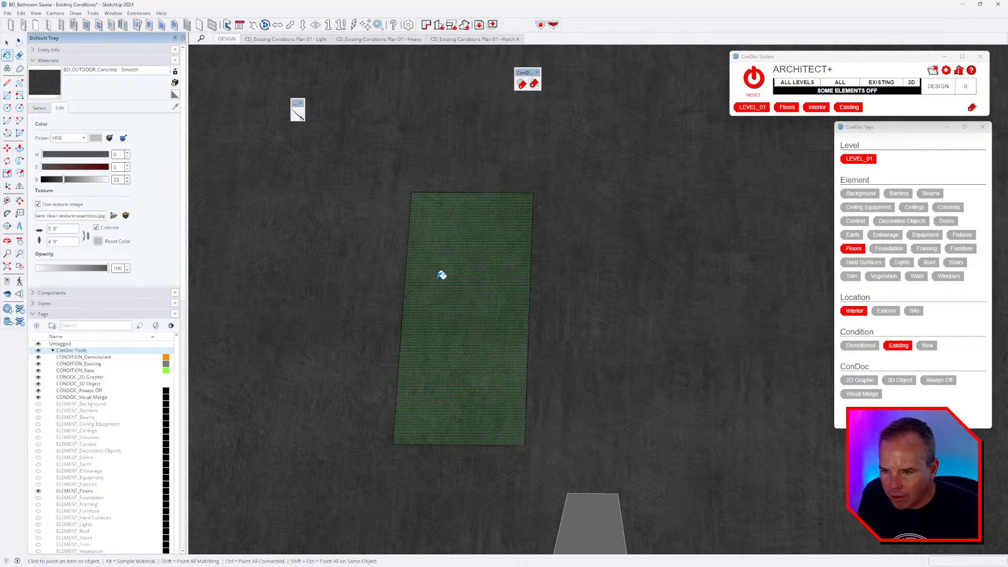
pyautogui.moveTo(458, 316); pyautogui.dragTo(517, 296, button='middle')
pyautogui.scroll(2, 519, 294)
pyautogui.press('f')
pyautogui.click(431, 256)
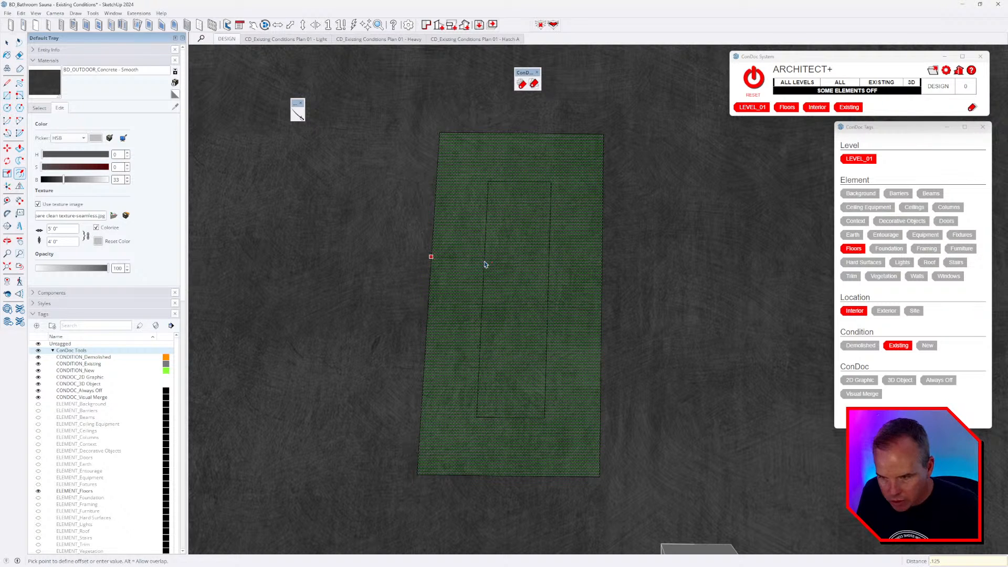
pyautogui.press('Escape')
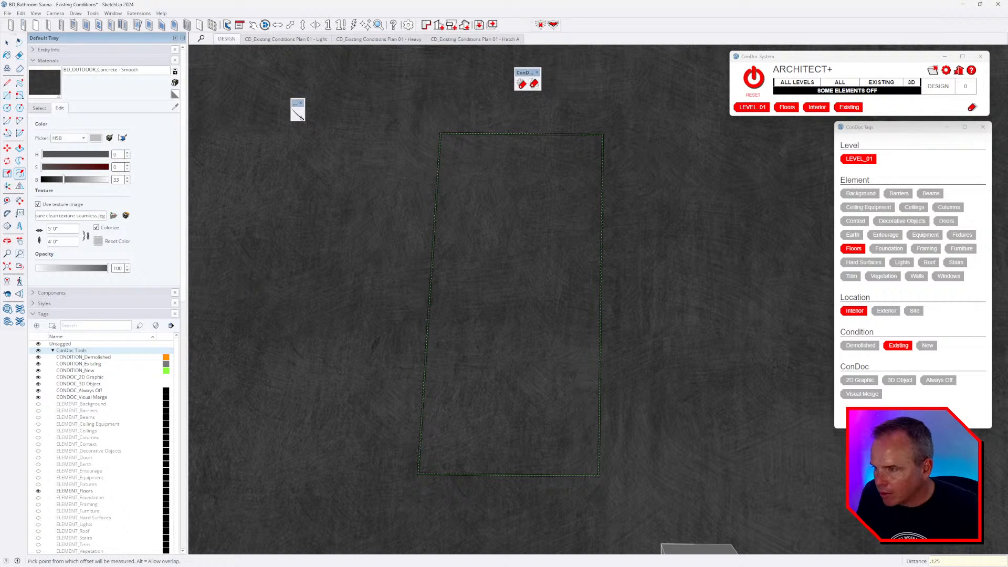
# - Create a new near-black material
pyautogui.click(174, 82)
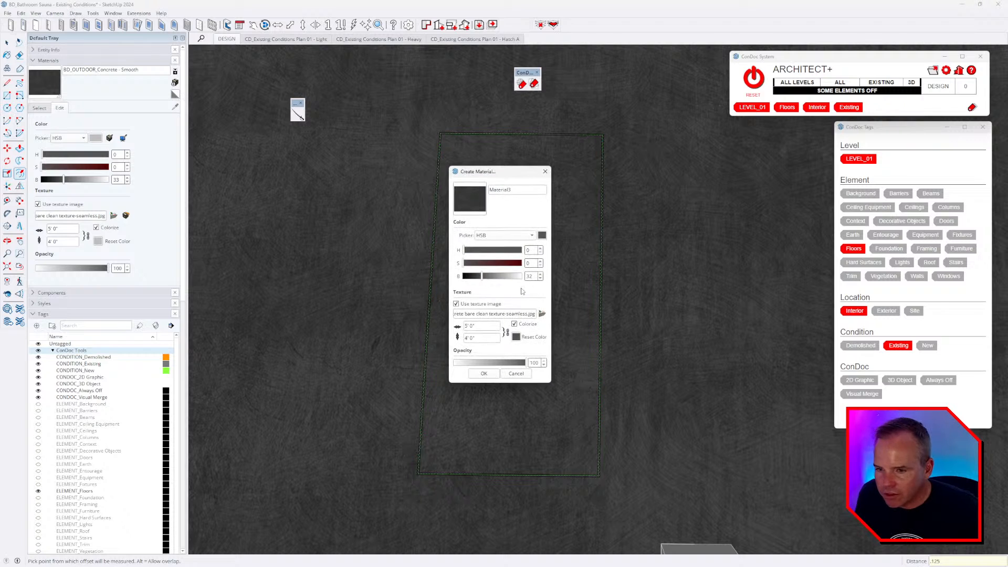
pyautogui.moveTo(482, 277); pyautogui.dragTo(470, 284)
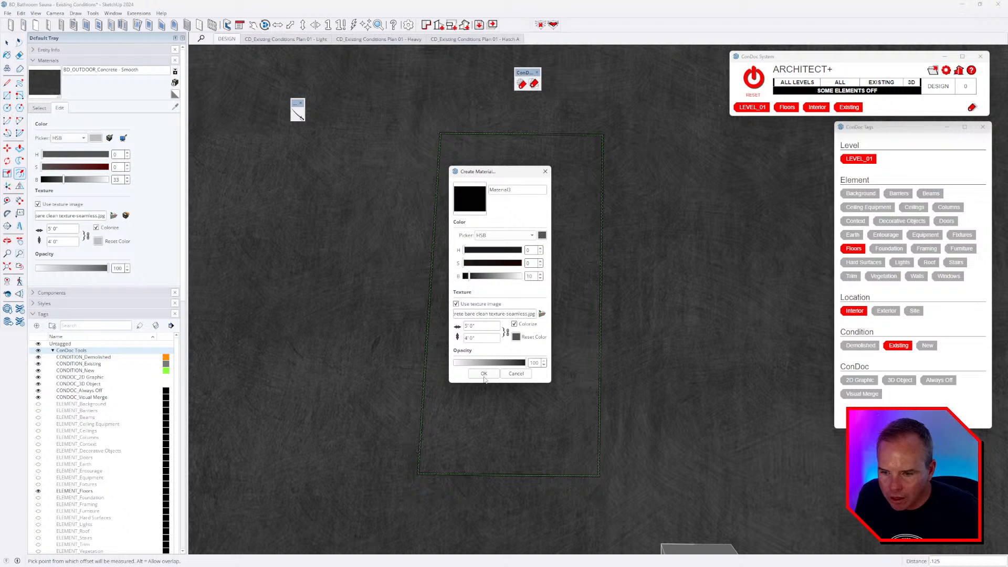
pyautogui.click(483, 374)
pyautogui.scroll(5, 420, 348)
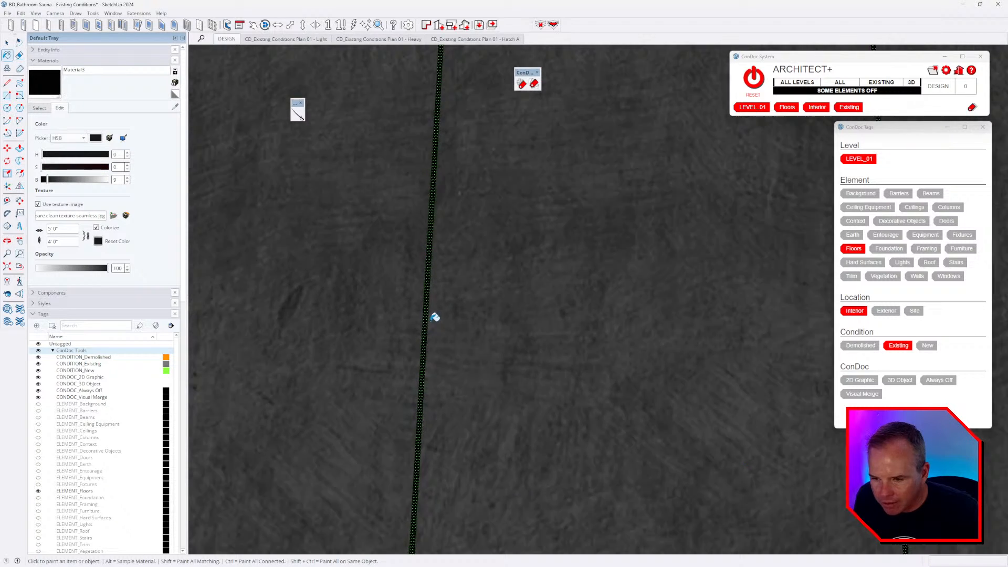
pyautogui.scroll(-3, 434, 317)
pyautogui.scroll(3, 438, 330)
# - Combine the rectangle face's textures into one material, erasing interior edges
pyautogui.press('space')
pyautogui.click(421, 327)
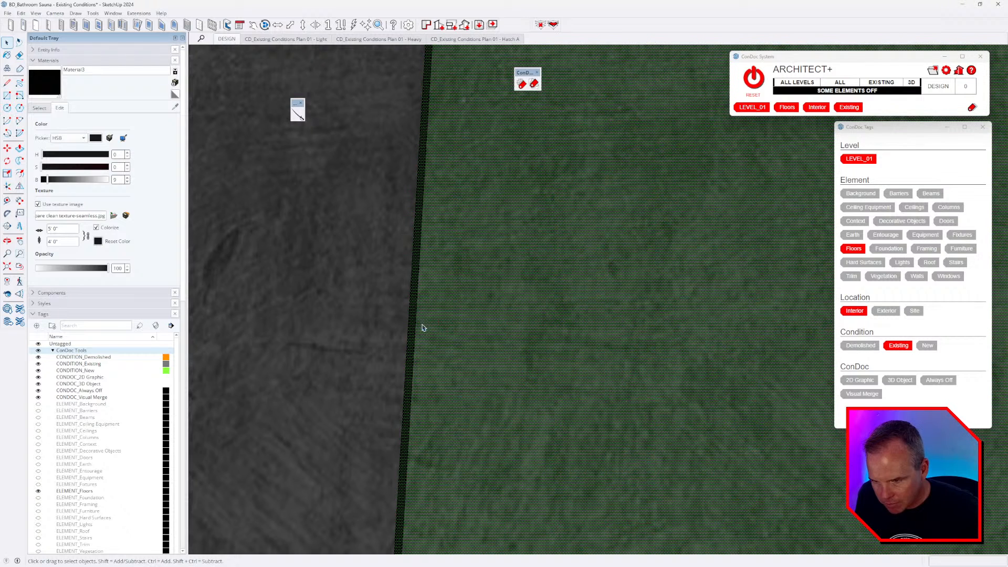
pyautogui.rightClick(423, 328)
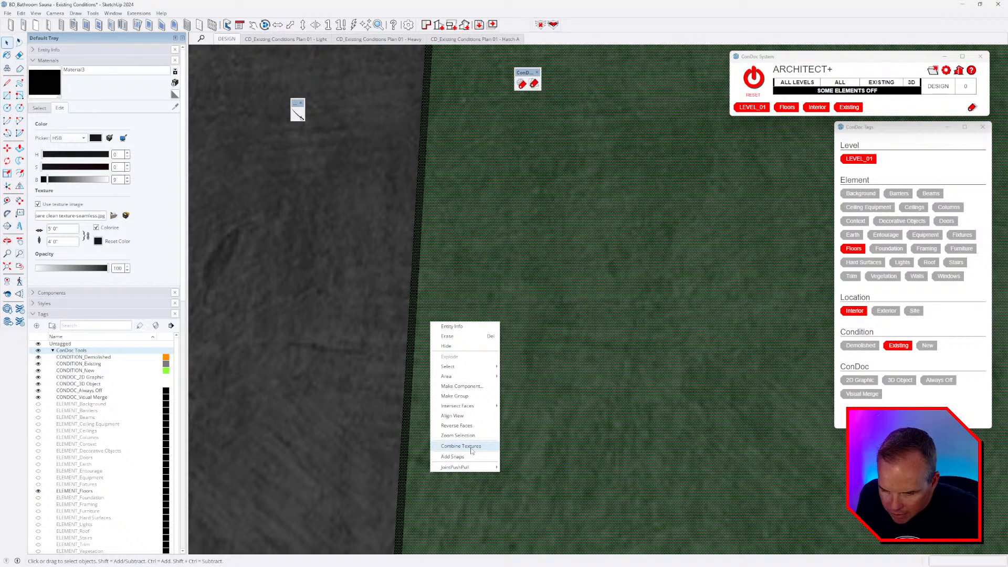
pyautogui.click(471, 450)
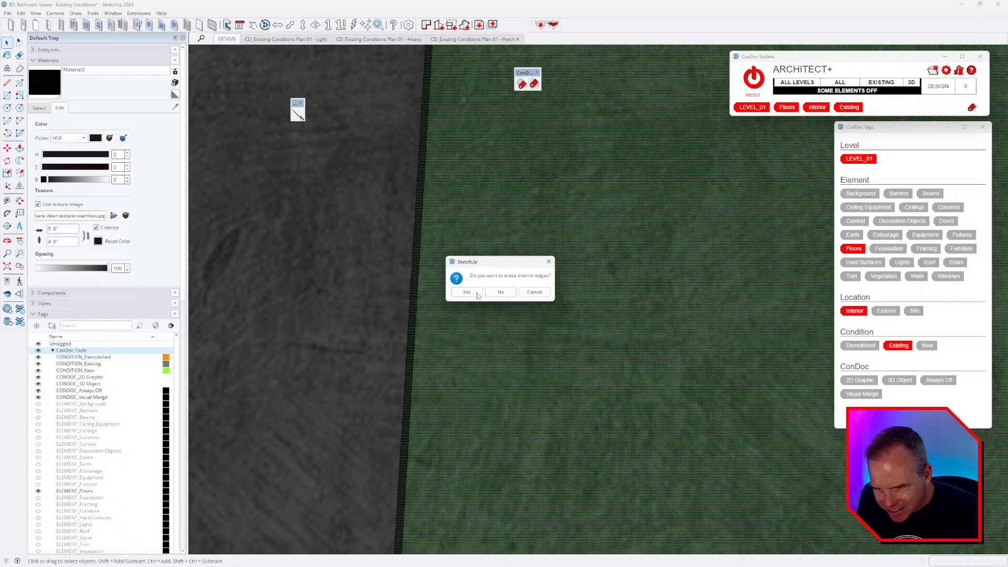
pyautogui.click(466, 292)
pyautogui.scroll(-5, 434, 297)
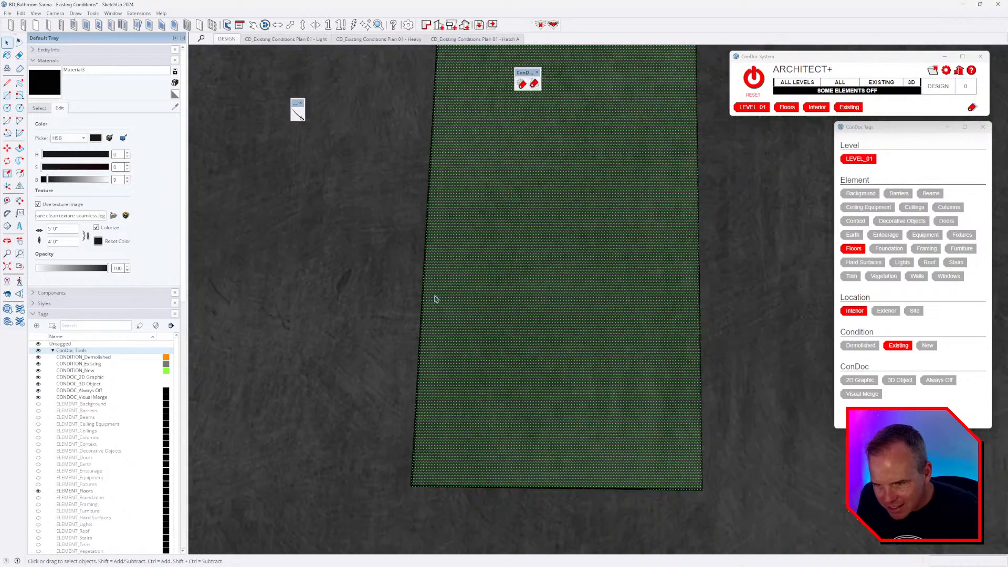
# - Sample the green face's combined material and paint the surrounding floor with it
pyautogui.press('b')
pyautogui.keyDown('alt'); pyautogui.click(497, 287); pyautogui.keyUp('alt')
pyautogui.click(640, 302)
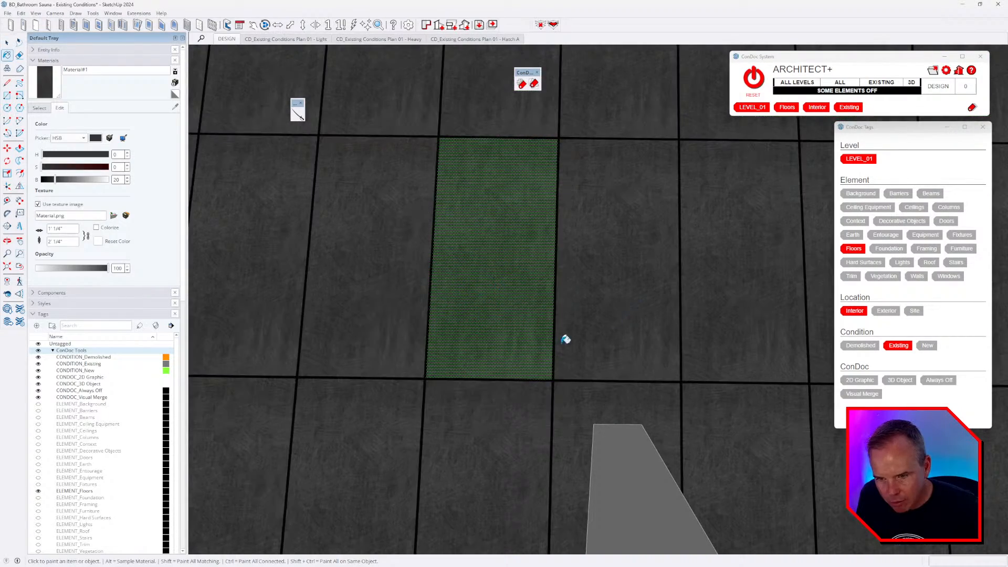
pyautogui.scroll(-4, 566, 340)
pyautogui.moveTo(651, 353)
pyautogui.mouseDown(button='middle')
pyautogui.moveTo(670, 357)
pyautogui.moveTo(673, 323)
pyautogui.mouseUp(button='middle')
pyautogui.moveTo(570, 377); pyautogui.dragTo(551, 311)
pyautogui.moveTo(551, 310); pyautogui.dragTo(589, 312, button='middle')
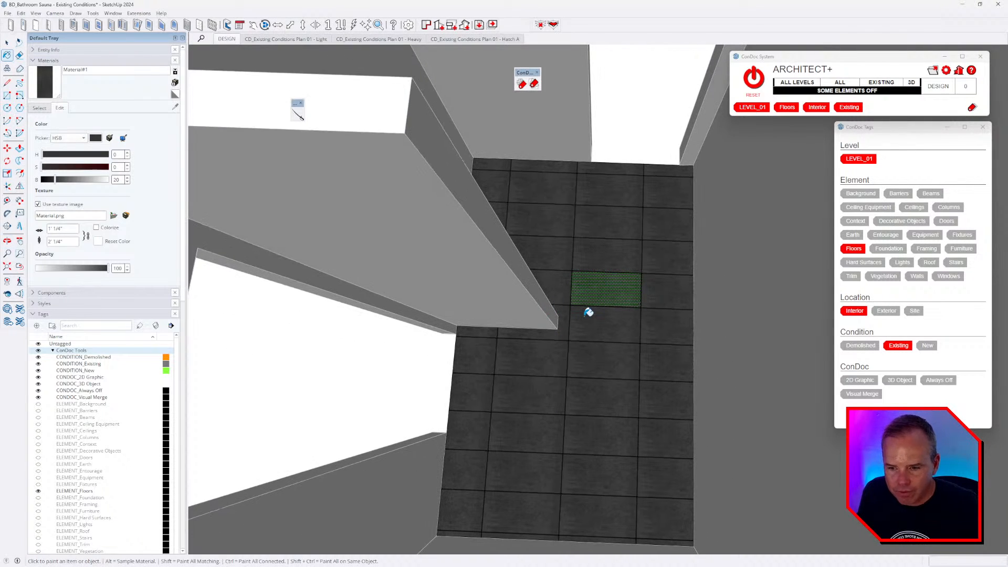
# - After checking the tour video, paint the floor dark concrete, lighten it, then undo
pyautogui.hotkey('alt', 'Tab')
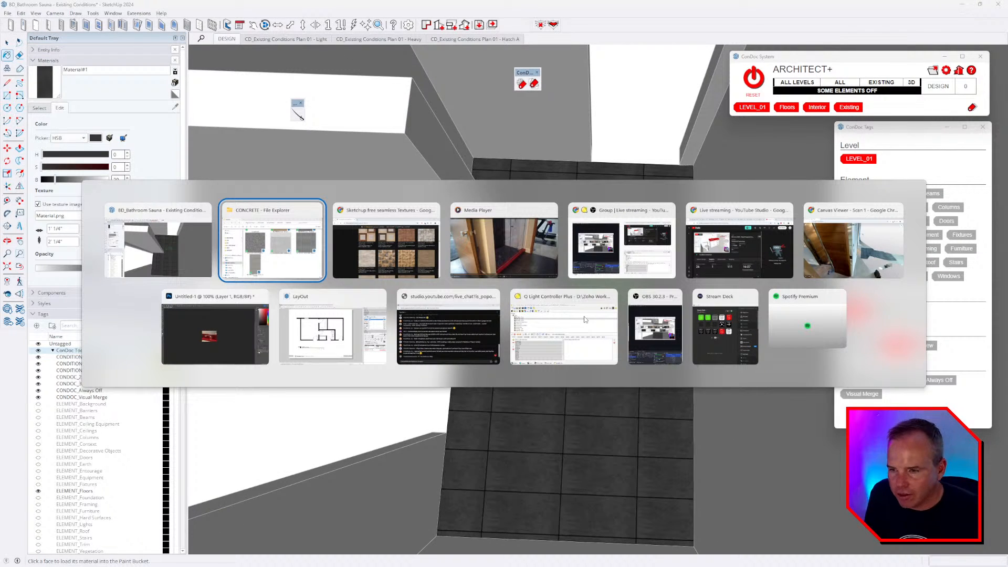
pyautogui.hotkey('alt', 'Tab')
pyautogui.hotkey('alt', 'Tab')
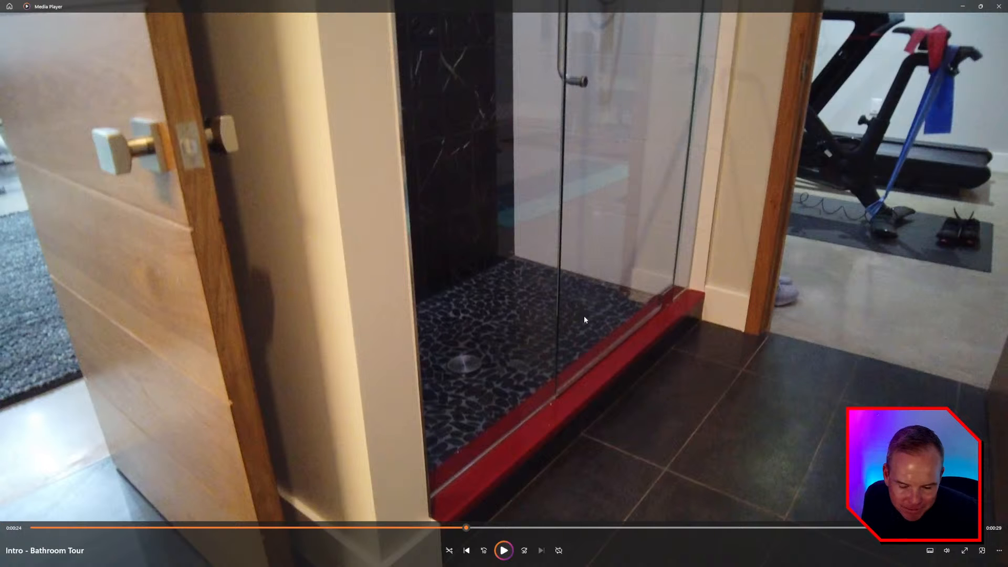
pyautogui.hotkey('alt', 'Tab')
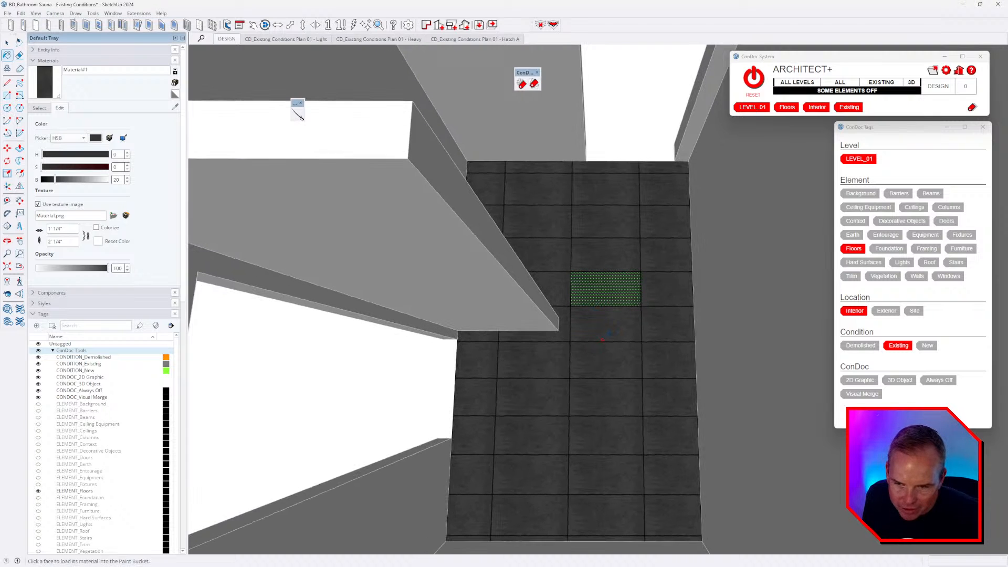
pyautogui.click(607, 332)
pyautogui.scroll(10, 605, 332)
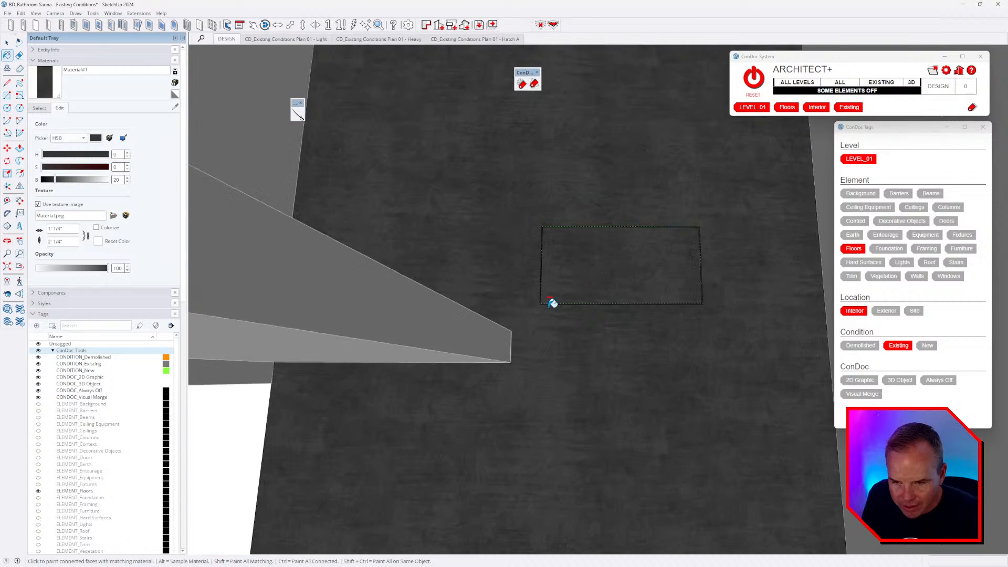
pyautogui.scroll(2, 513, 290)
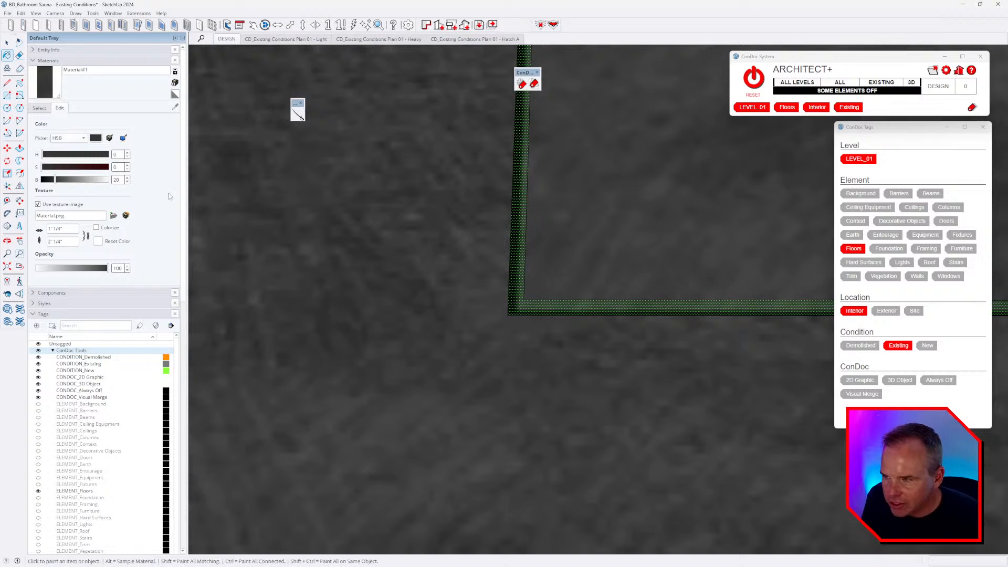
pyautogui.moveTo(55, 180); pyautogui.dragTo(75, 180)
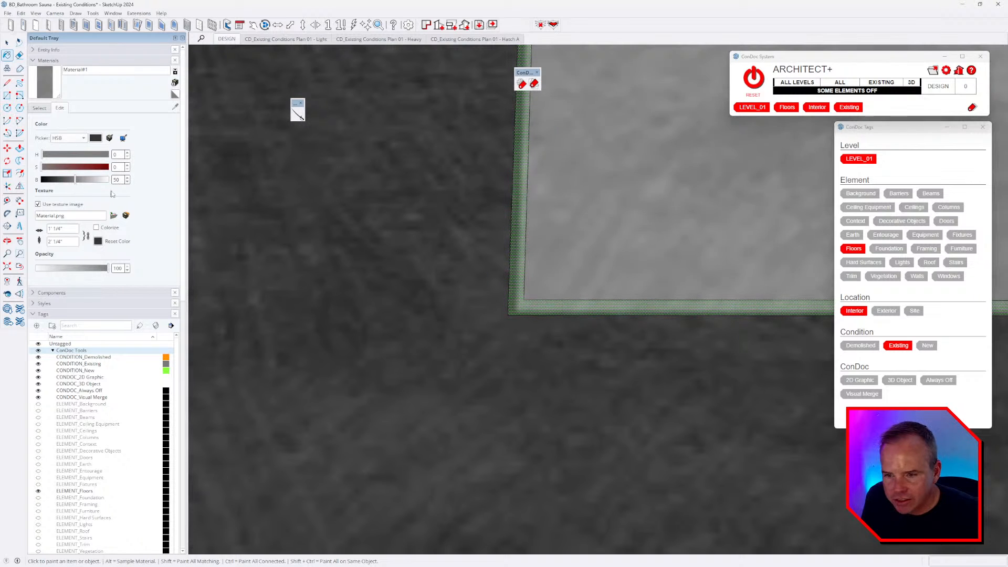
pyautogui.hotkey('ctrl', 'z')
pyautogui.hotkey('ctrl', 'z')
pyautogui.hotkey('ctrl', 'z')
pyautogui.hotkey('ctrl', 'z')
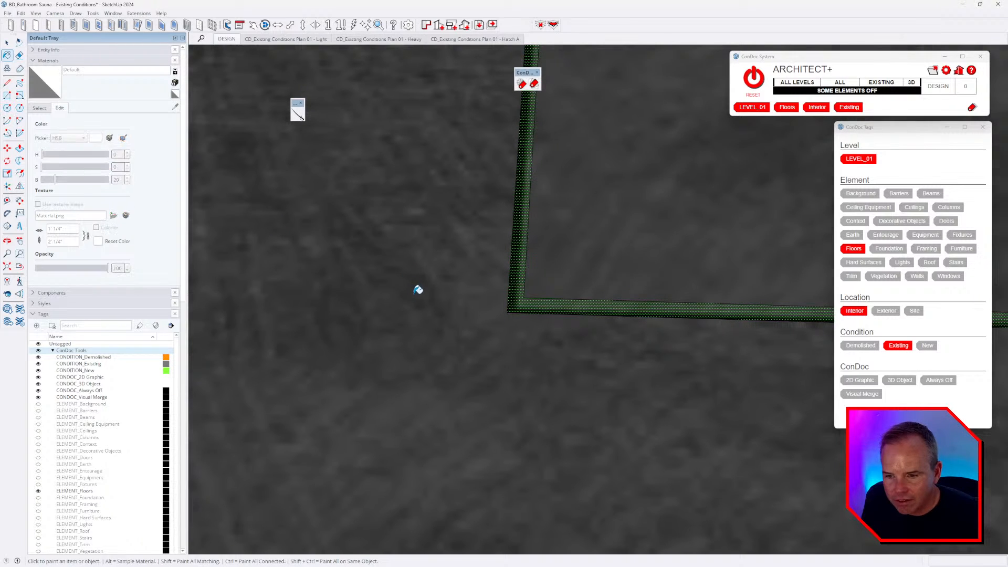
pyautogui.hotkey('ctrl', 'z')
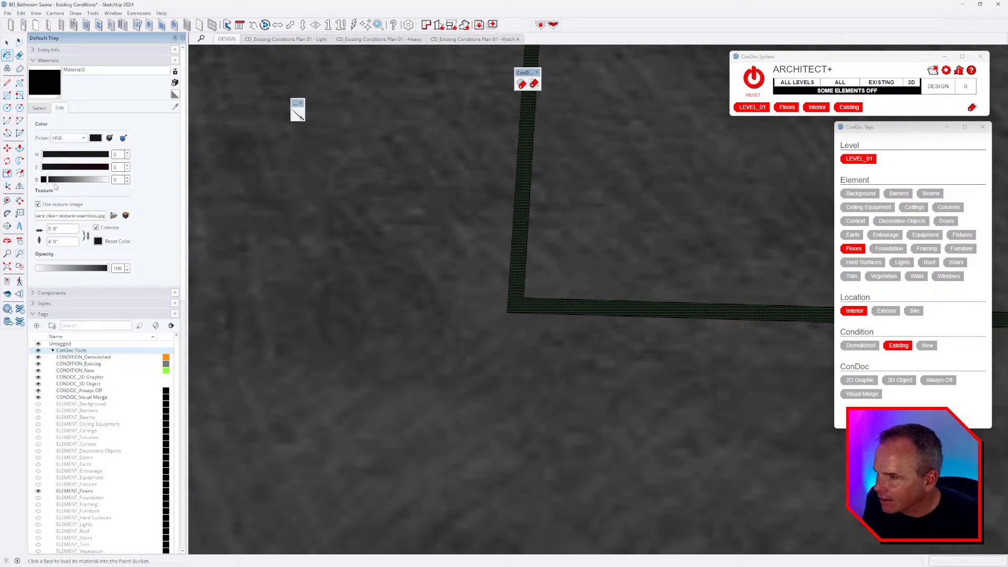
# - Lighten the border material to grey and merge the floor face with its border
pyautogui.moveTo(55, 180); pyautogui.dragTo(75, 179)
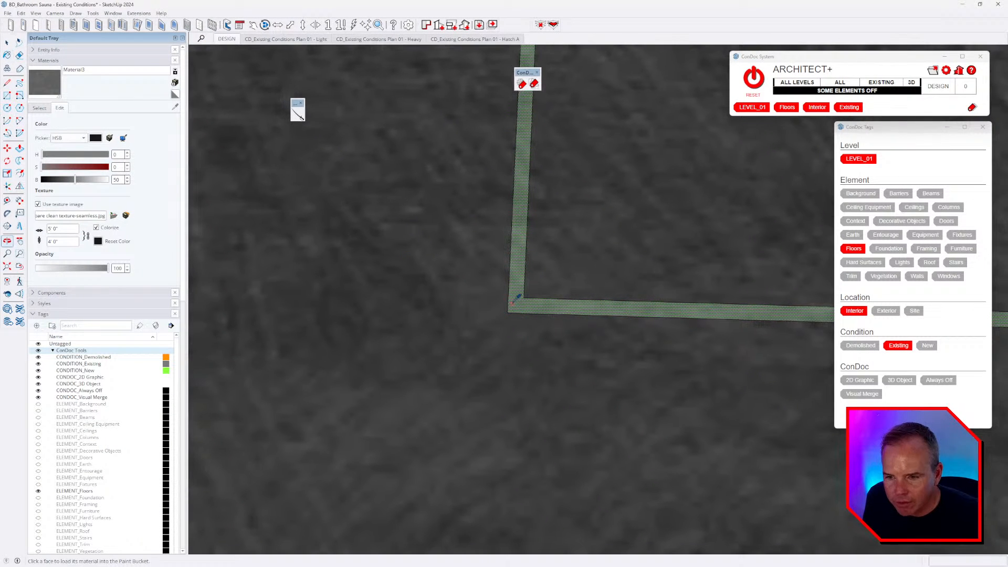
pyautogui.press('space')
pyautogui.click(535, 307)
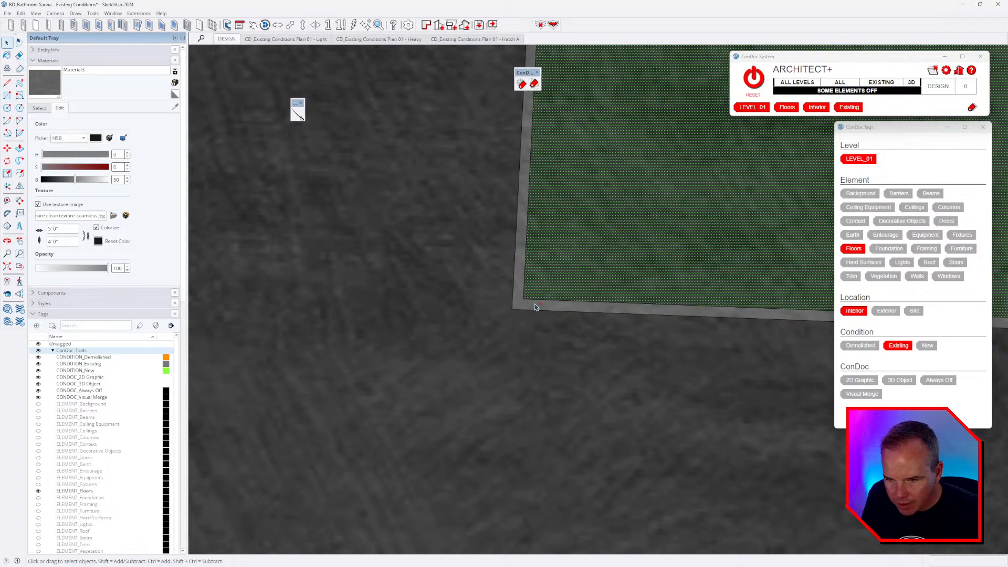
pyautogui.rightClick(534, 307)
pyautogui.click(569, 429)
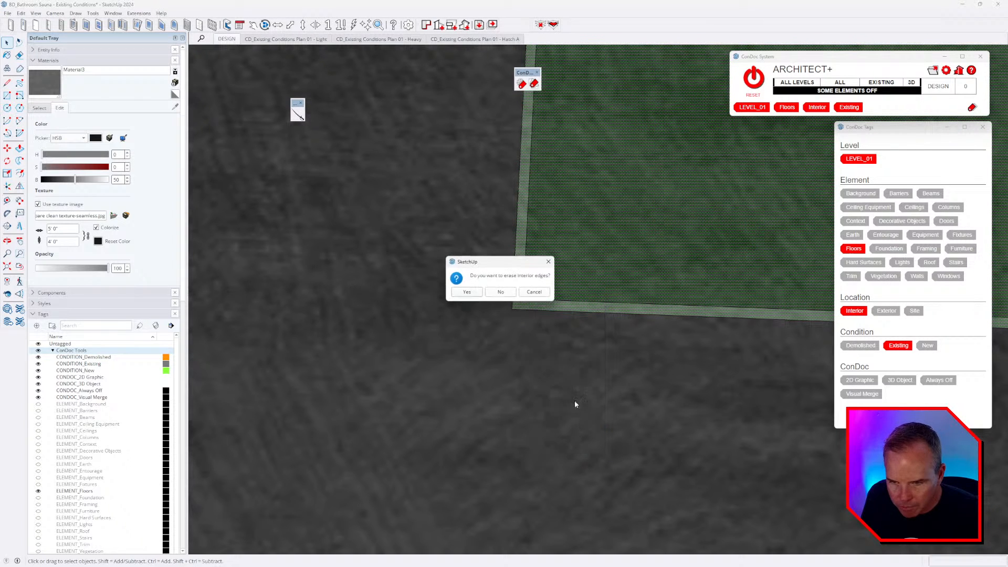
pyautogui.click(470, 293)
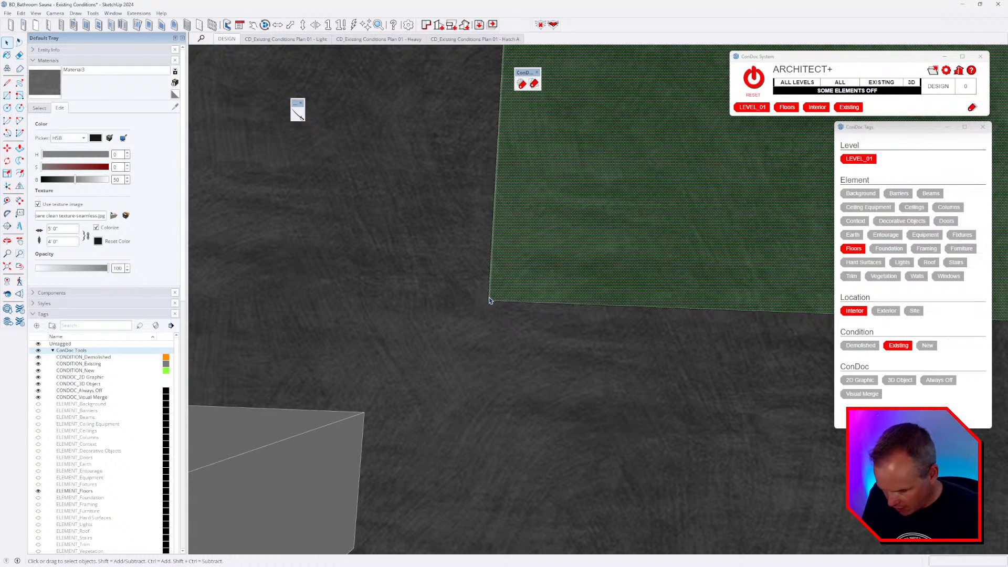
# - Paint the whole merged floor with the tile material
pyautogui.press('b')
pyautogui.keyDown('alt'); pyautogui.click(533, 256); pyautogui.keyUp('alt')
pyautogui.click(527, 351)
pyautogui.scroll(-4, 506, 301)
pyautogui.moveTo(506, 302); pyautogui.dragTo(556, 305, button='middle')
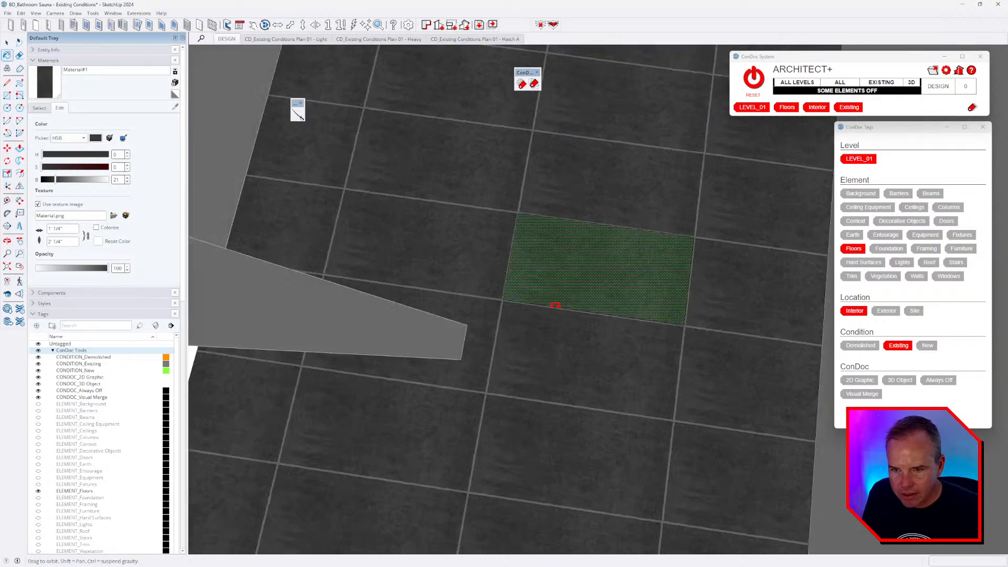
pyautogui.scroll(-5, 554, 304)
# - Rotate the floor's tile texture 90 degrees
pyautogui.press('e')
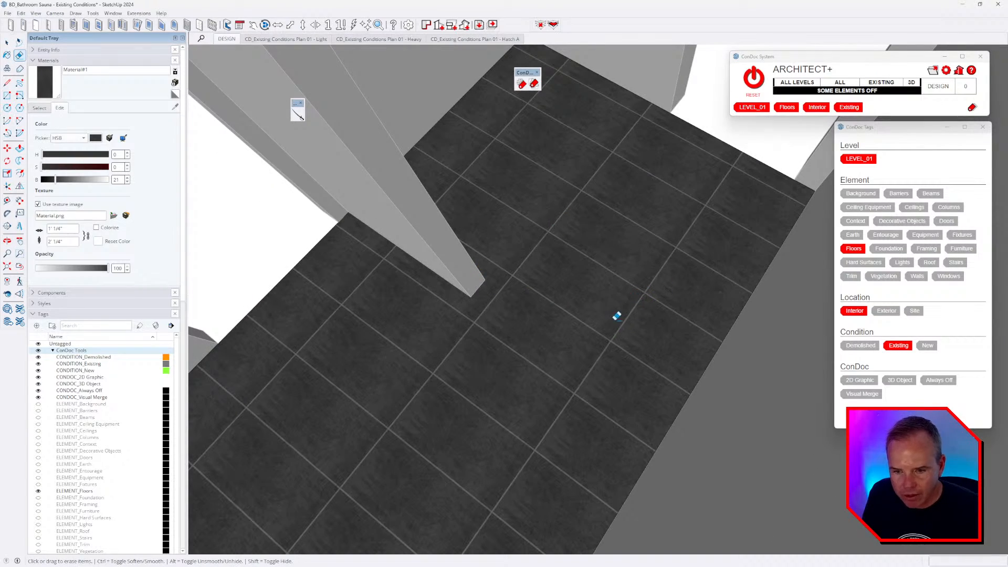
pyautogui.press('space')
pyautogui.rightClick(593, 296)
pyautogui.moveTo(628, 409)
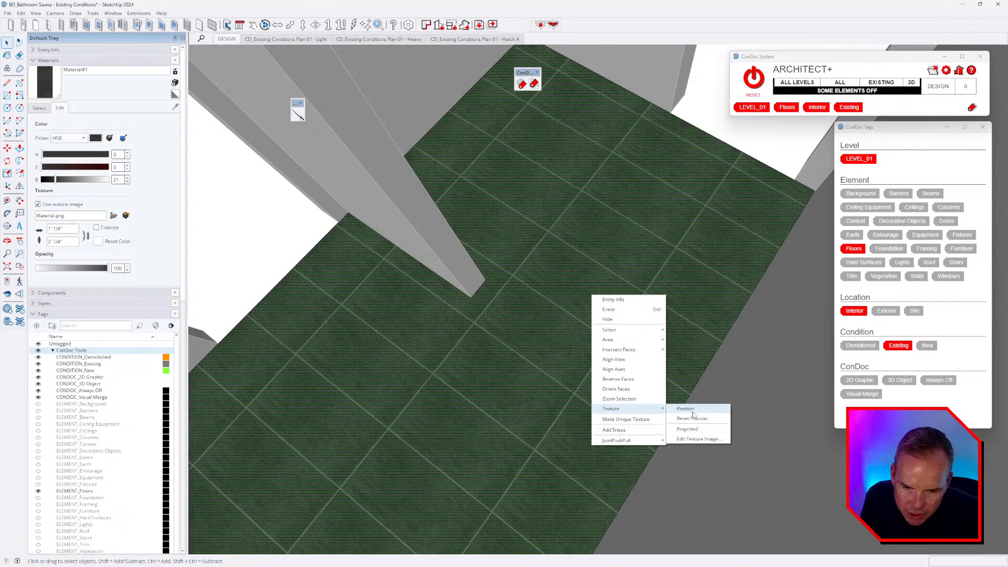
pyautogui.click(692, 409)
pyautogui.rightClick(639, 342)
pyautogui.click(698, 377)
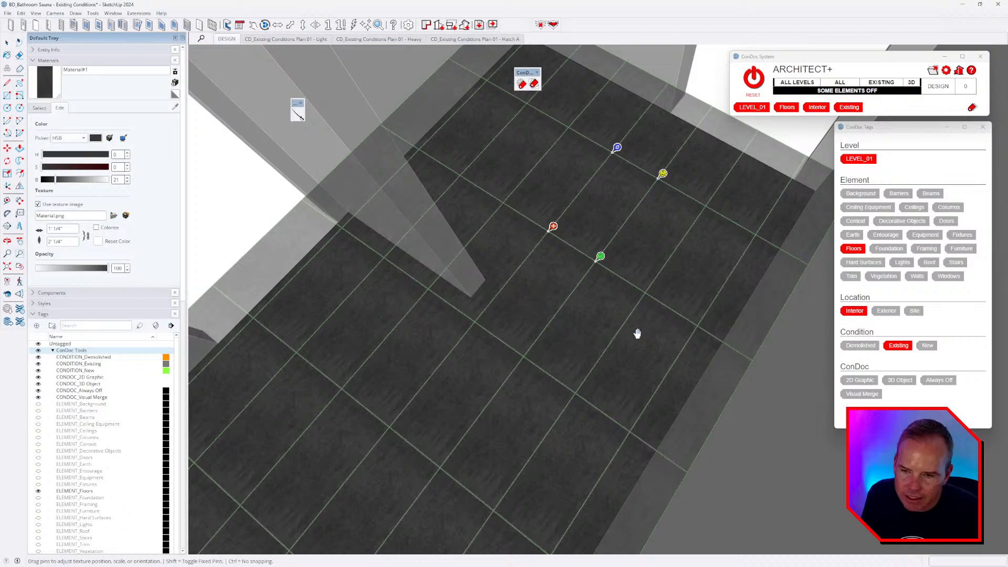
pyautogui.press('Return')
pyautogui.moveTo(657, 325); pyautogui.dragTo(787, 324, button='middle')
pyautogui.scroll(-3, 596, 324)
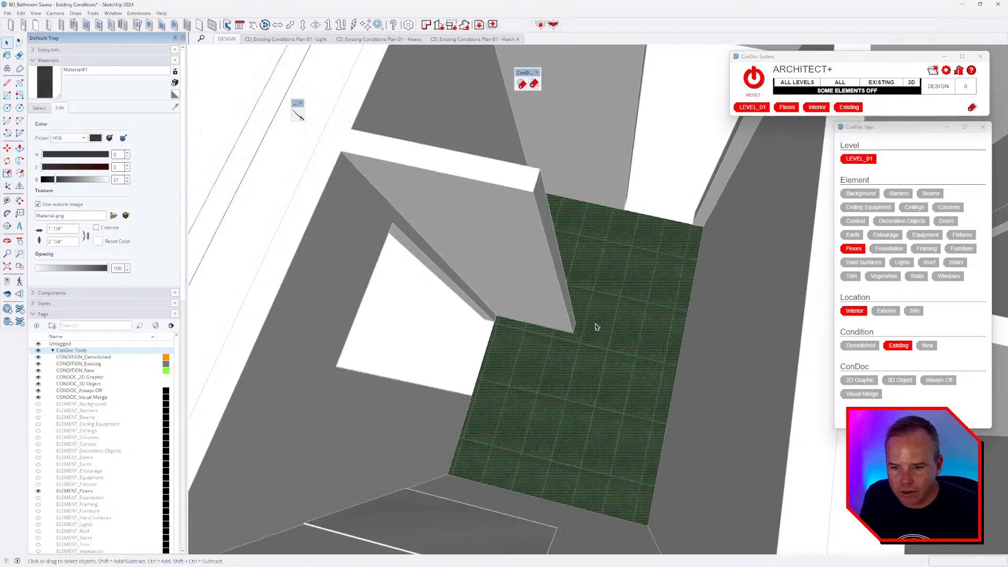
# - Select the tiled floor and set the tile texture height to 30 (2' 6")
pyautogui.press('Escape')
pyautogui.scroll(-4, 596, 328)
pyautogui.moveTo(595, 330); pyautogui.dragTo(729, 303, button='middle')
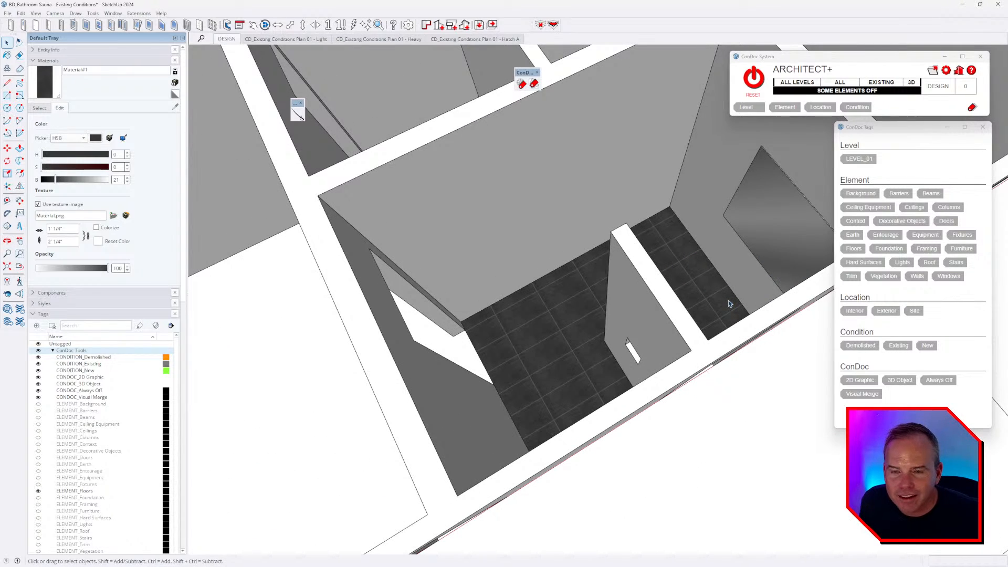
pyautogui.scroll(5, 604, 342)
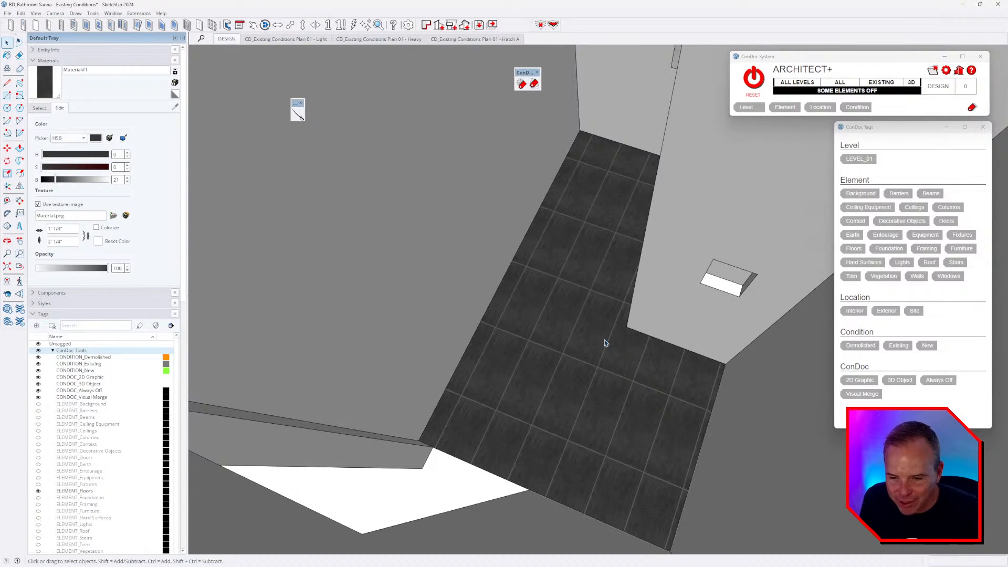
pyautogui.moveTo(605, 342)
pyautogui.mouseDown(button='middle')
pyautogui.moveTo(659, 344)
pyautogui.moveTo(605, 361)
pyautogui.mouseUp(button='middle')
pyautogui.click(605, 361)
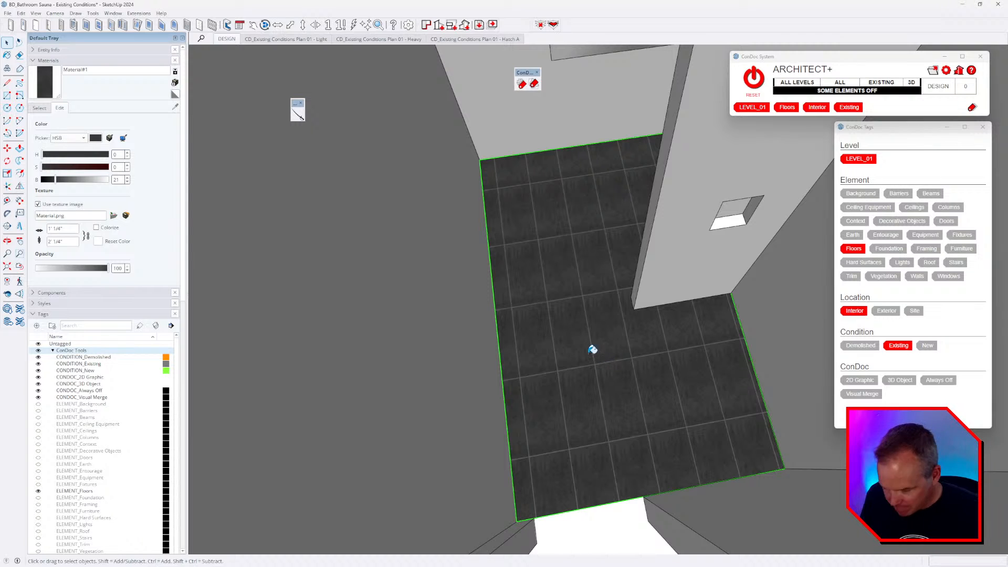
pyautogui.press('b')
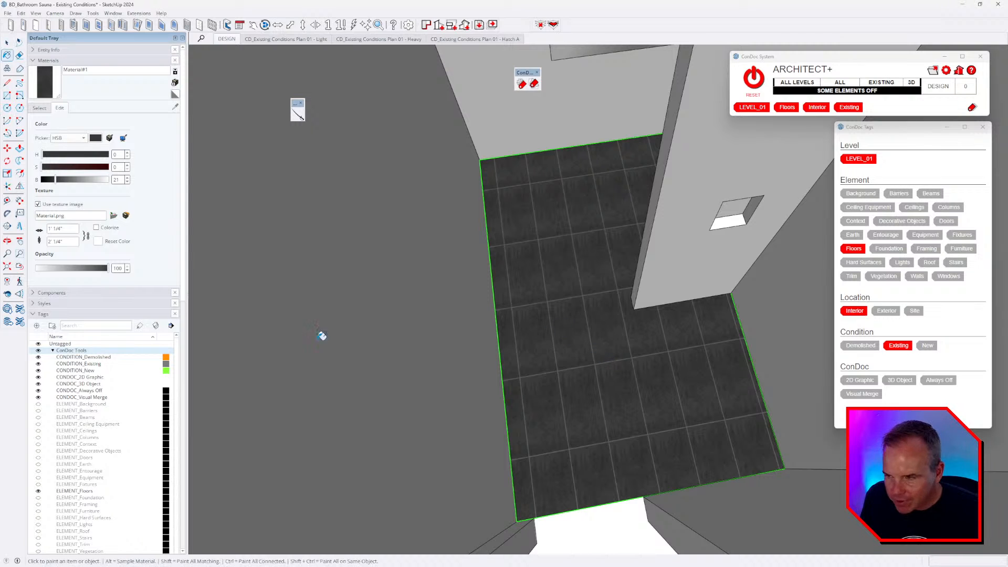
pyautogui.tripleClick(70, 241)
pyautogui.write('30')
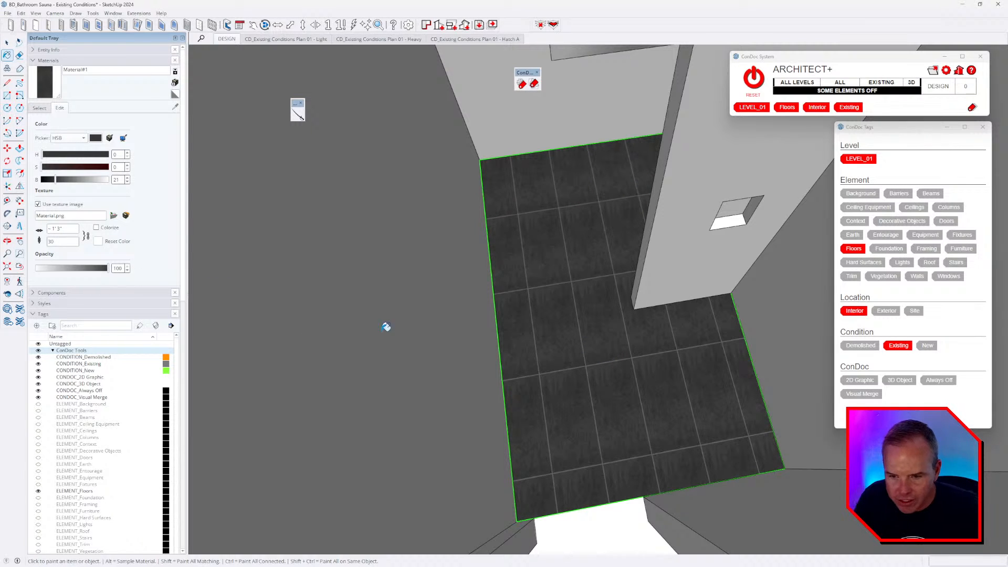
pyautogui.press('Return')
pyautogui.press('space')
pyautogui.moveTo(585, 338); pyautogui.dragTo(650, 334, button='middle')
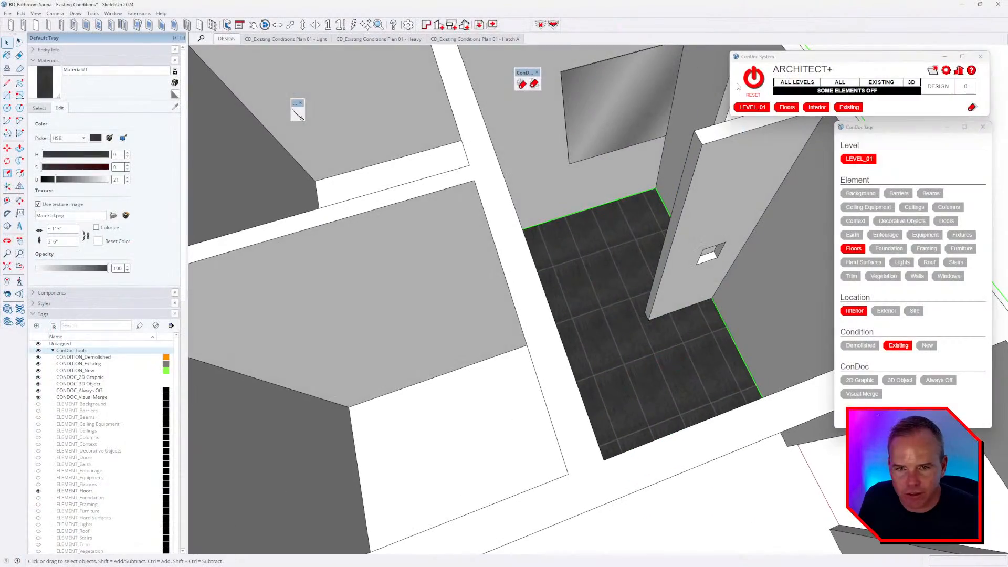
# - Turn all elements back on with the ConDoc reset button and orbit over the full bathroom
pyautogui.click(753, 79)
pyautogui.moveTo(638, 315)
pyautogui.mouseDown(button='middle')
pyautogui.moveTo(608, 337)
pyautogui.moveTo(442, 338)
pyautogui.moveTo(560, 322)
pyautogui.moveTo(593, 337)
pyautogui.moveTo(600, 310)
pyautogui.moveTo(630, 314)
pyautogui.mouseUp(button='middle')
pyautogui.scroll(3, 556, 314)
pyautogui.scroll(-3, 573, 304)
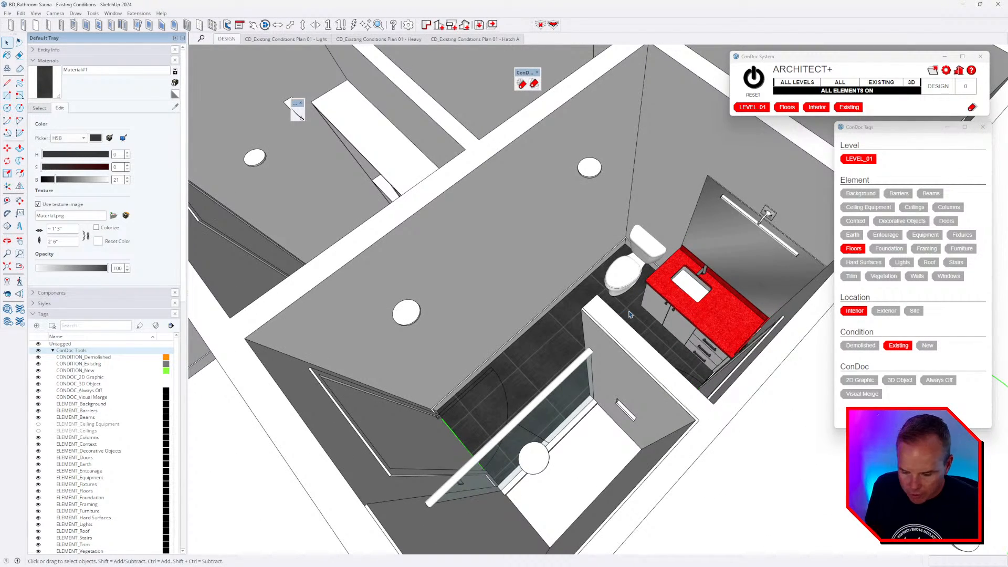
pyautogui.press('super')
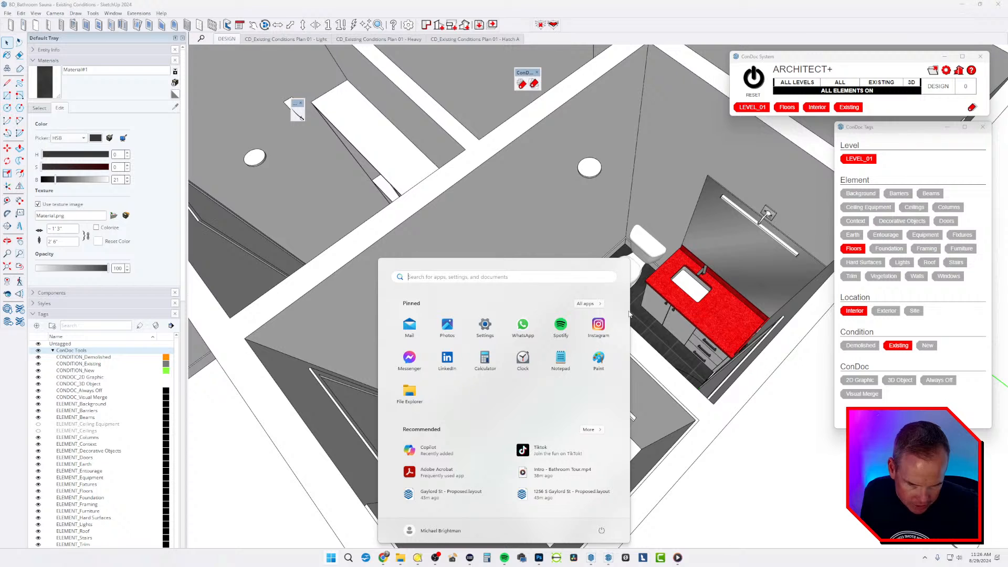
pyautogui.press('Escape')
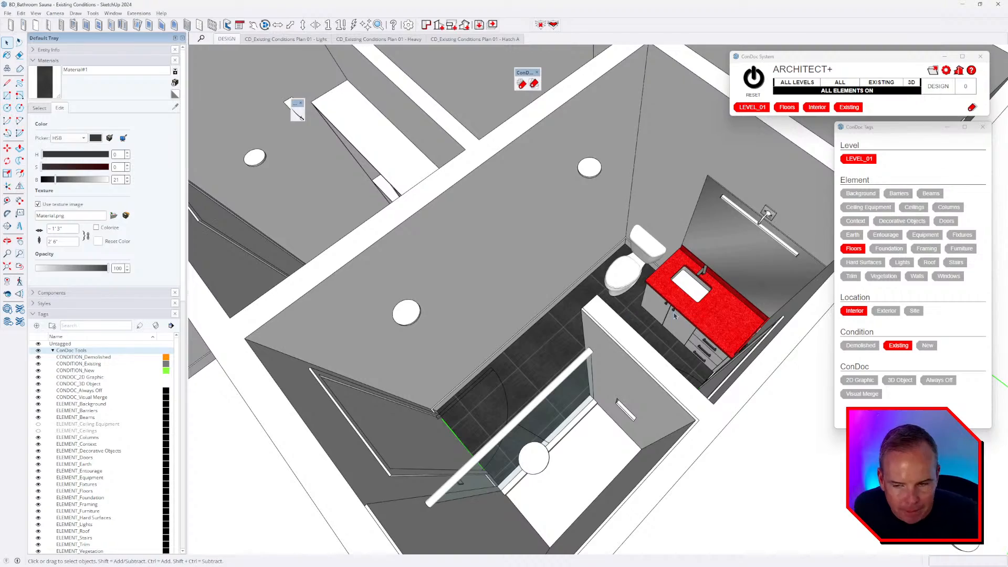
pyautogui.moveTo(629, 313); pyautogui.dragTo(699, 325, button='middle')
# - Scrub the Bathroom Tour video back to the vanity and towel bar shots, then return to SketchUp
pyautogui.hotkey('alt', 'Tab')
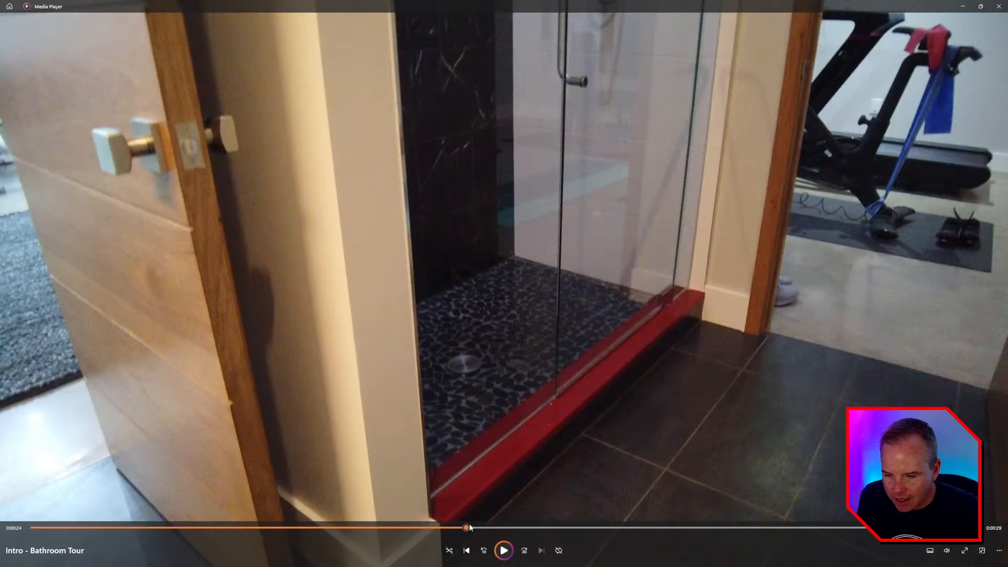
pyautogui.moveTo(470, 527); pyautogui.dragTo(233, 528)
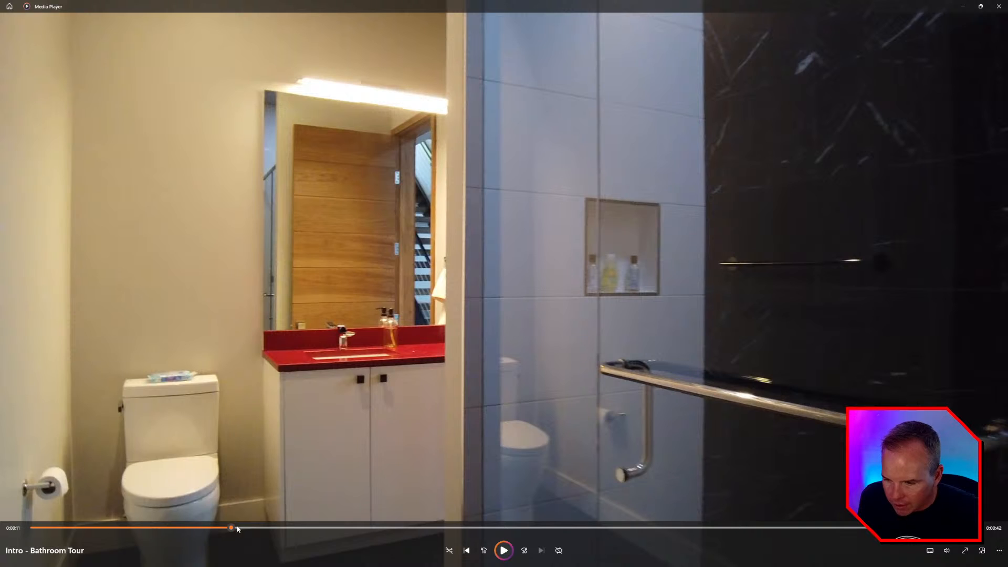
pyautogui.moveTo(225, 529); pyautogui.dragTo(561, 529)
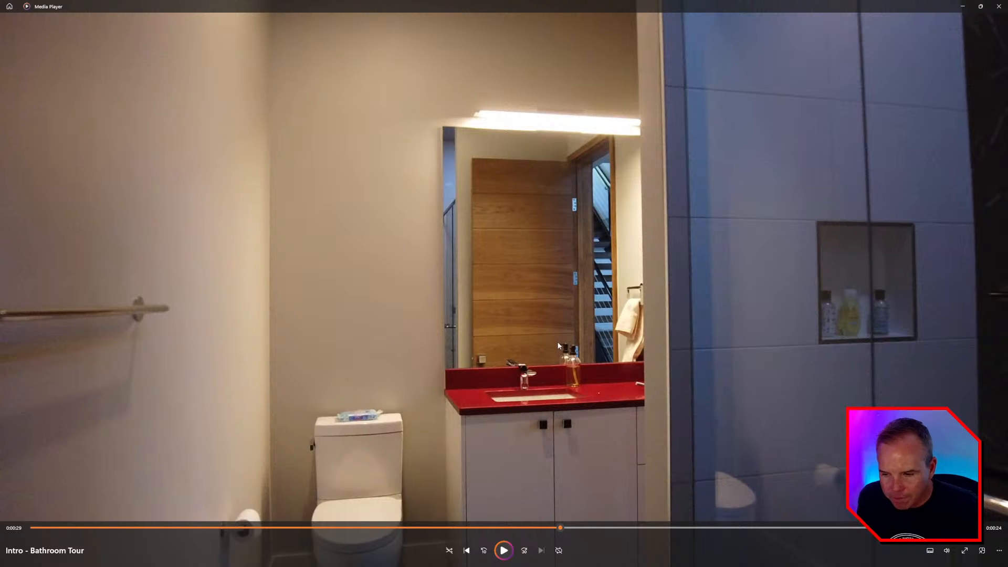
pyautogui.hotkey('alt', 'Tab')
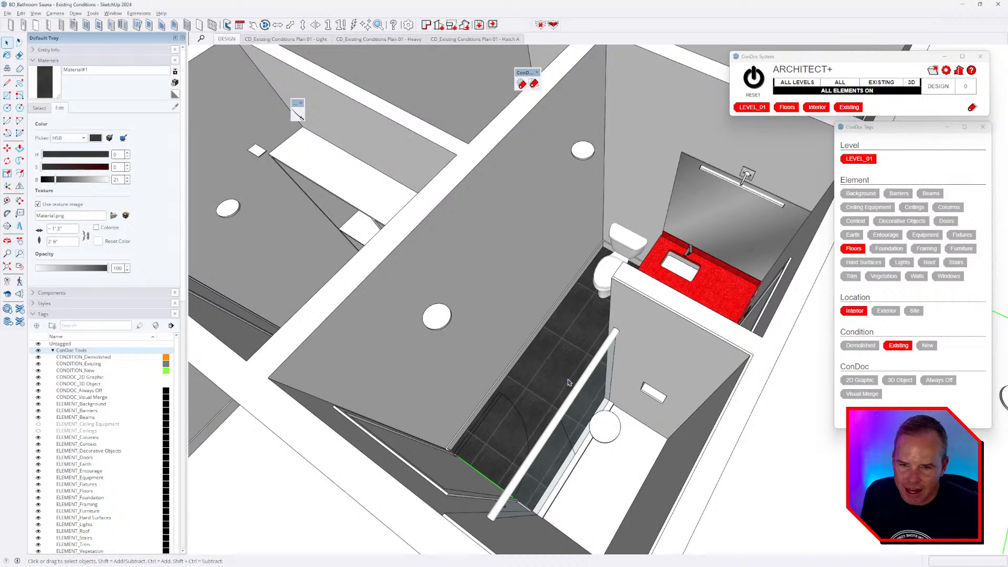
pyautogui.moveTo(569, 382)
pyautogui.mouseDown(button='middle')
pyautogui.moveTo(371, 401)
pyautogui.moveTo(461, 376)
pyautogui.mouseUp(button='middle')
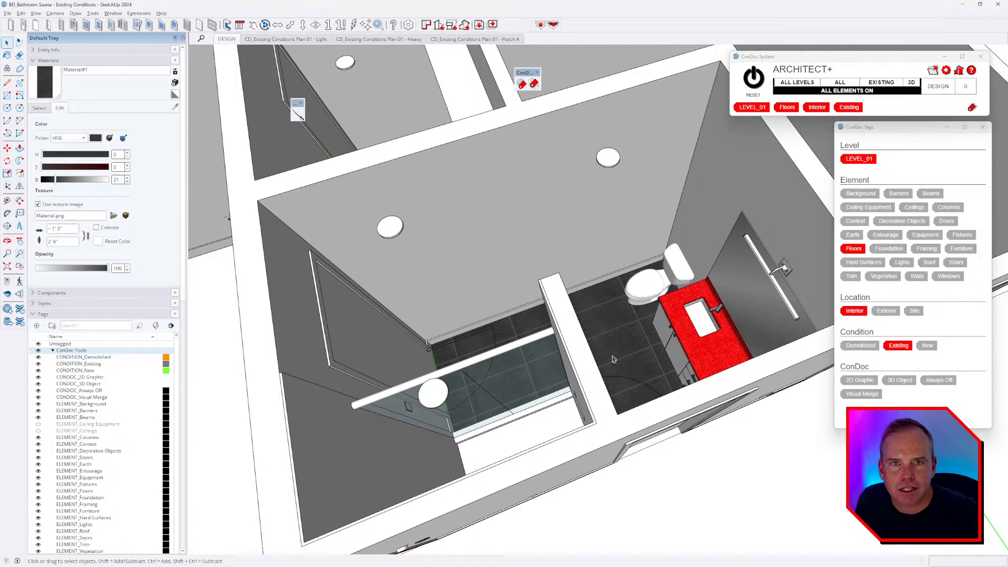
pyautogui.moveTo(613, 358); pyautogui.dragTo(652, 240, button='middle')
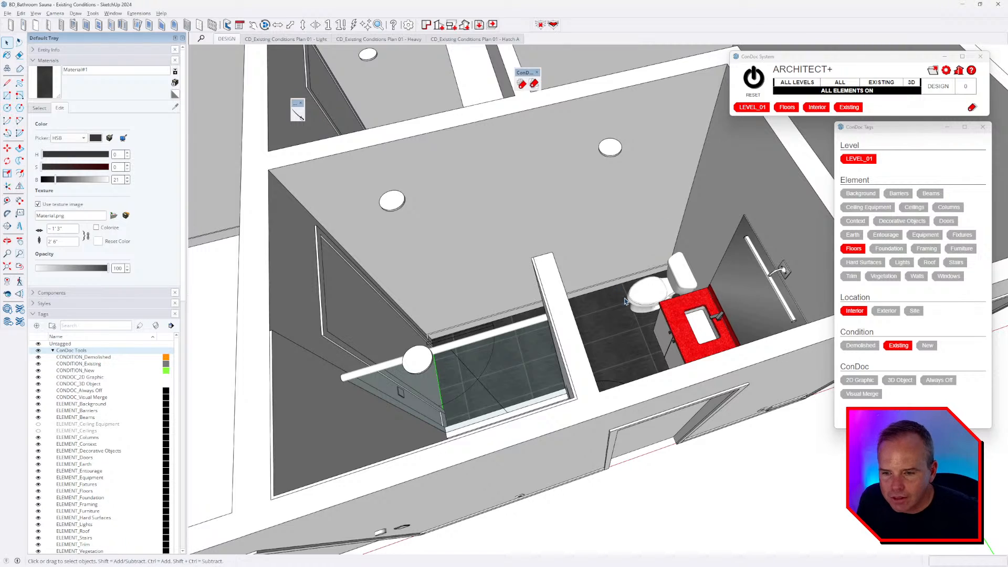
pyautogui.moveTo(625, 301); pyautogui.dragTo(753, 283, button='middle')
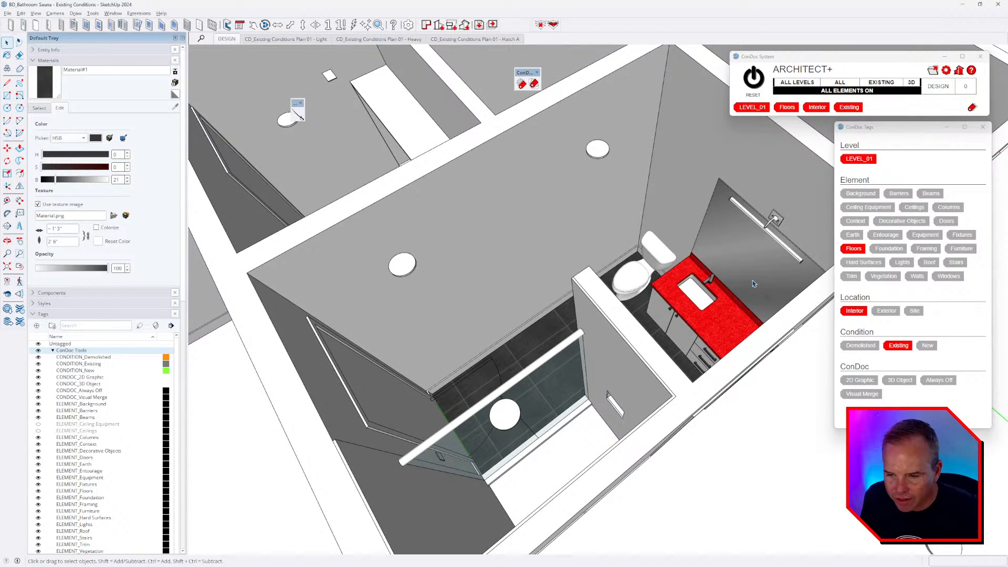
pyautogui.scroll(2, 744, 245)
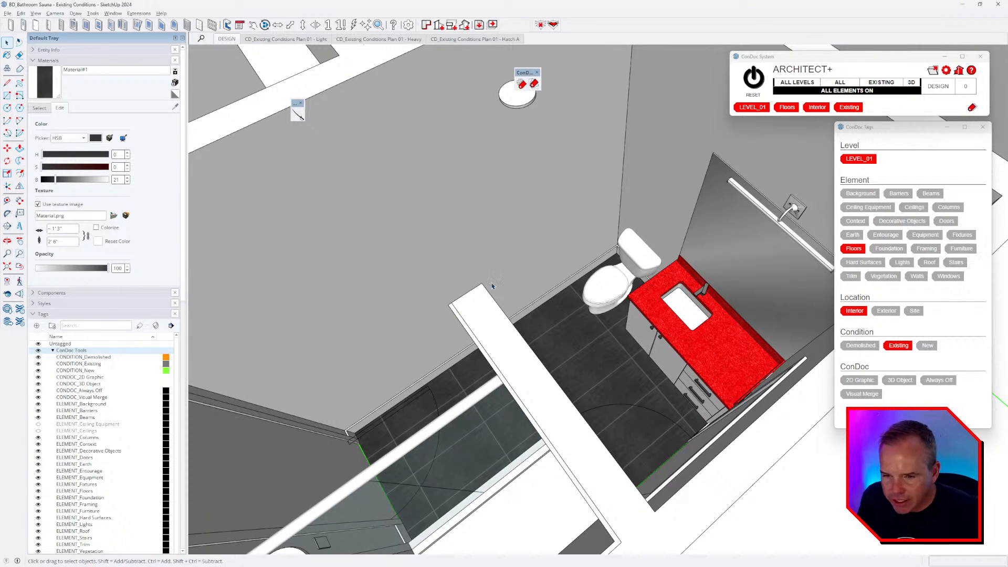
pyautogui.moveTo(493, 286); pyautogui.dragTo(498, 289, button='middle')
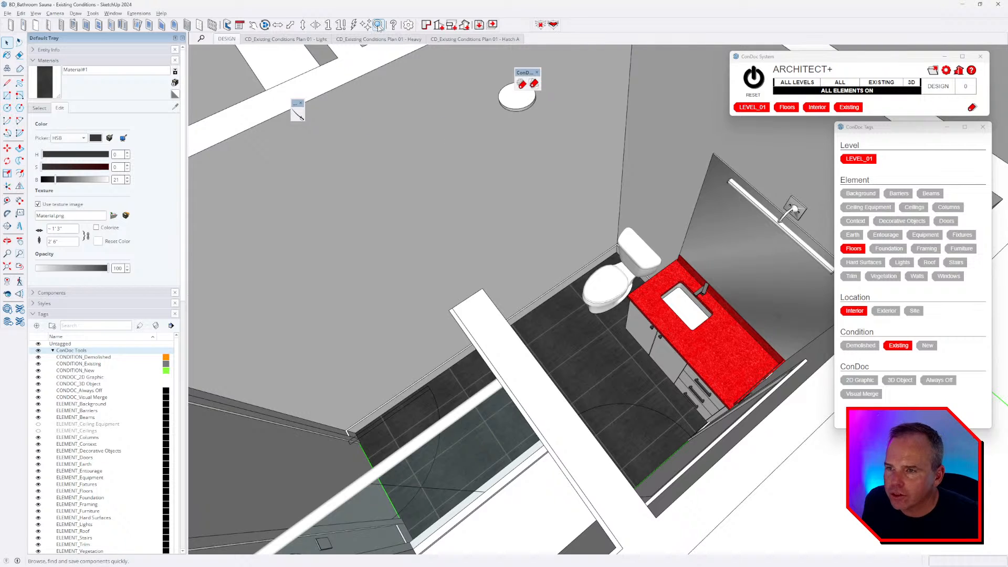
# - Open the FlexTools Component Finder and load the BD COMPONENTS > FIXTURES folder
pyautogui.click(378, 25)
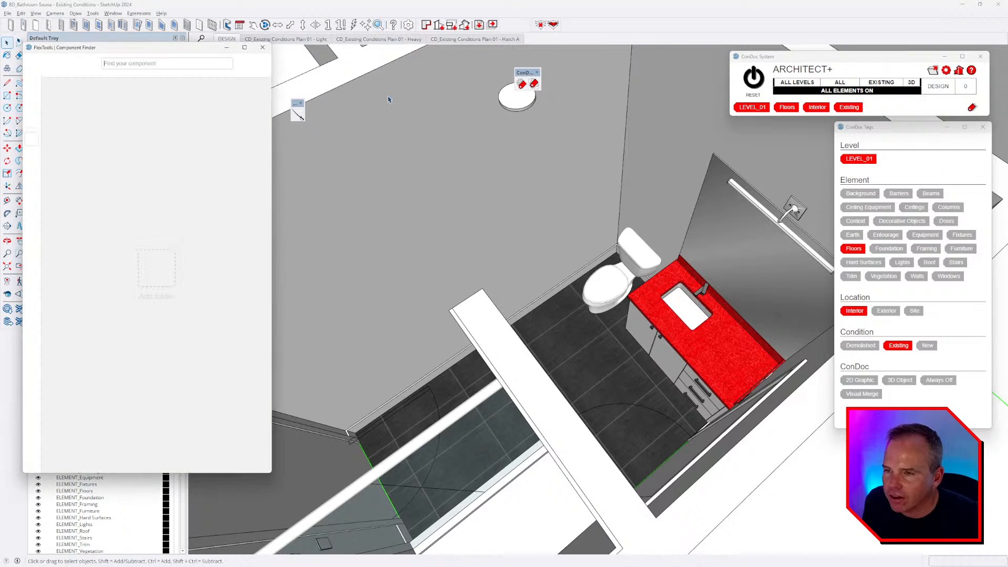
pyautogui.moveTo(106, 51); pyautogui.dragTo(292, 89)
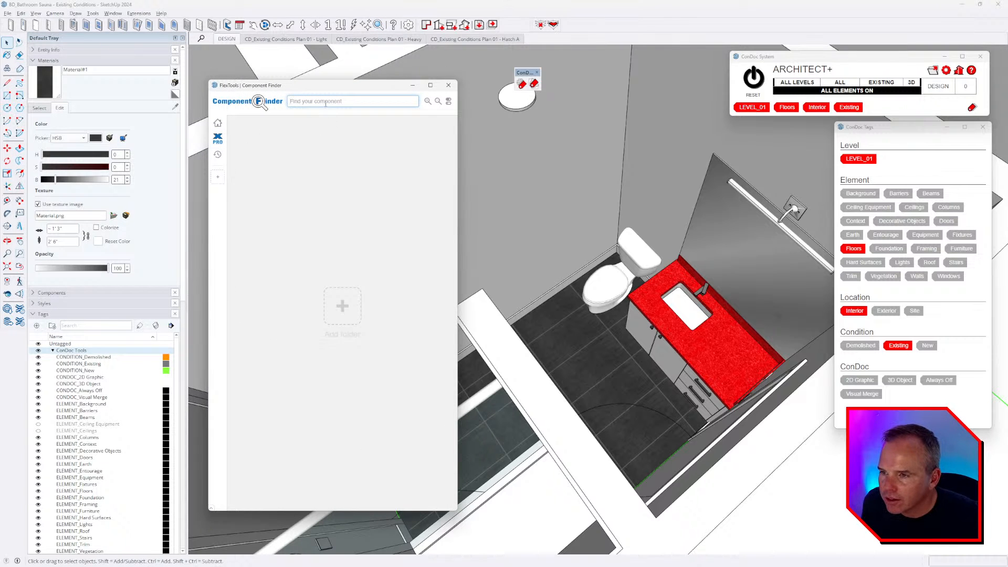
pyautogui.click(342, 308)
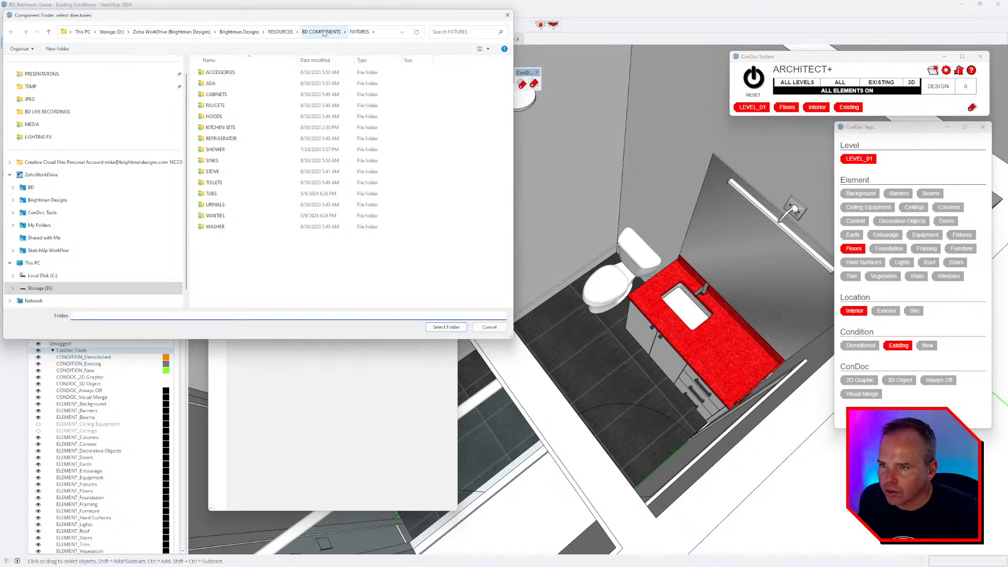
pyautogui.click(321, 31)
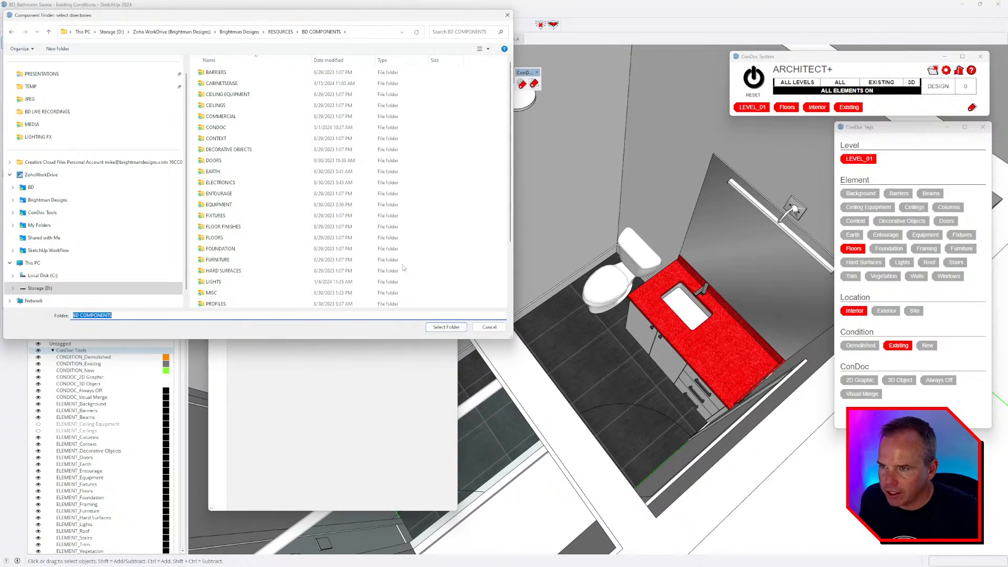
pyautogui.doubleClick(227, 220)
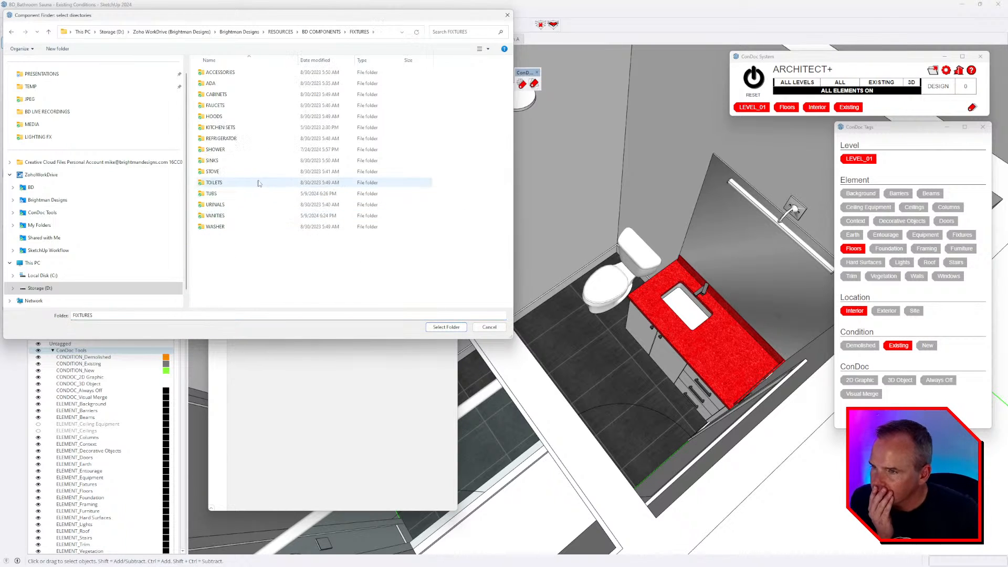
pyautogui.click(445, 327)
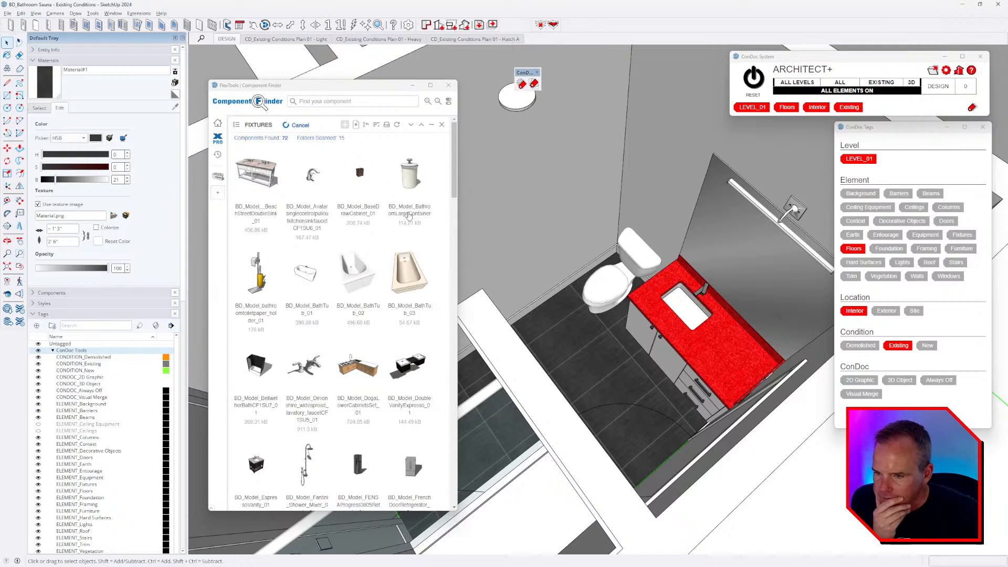
# - Enlarge the Component Finder window and switch to large thumbnails to browse the bathroom fixtures
pyautogui.scroll(-10, 409, 215)
pyautogui.scroll(-10, 397, 240)
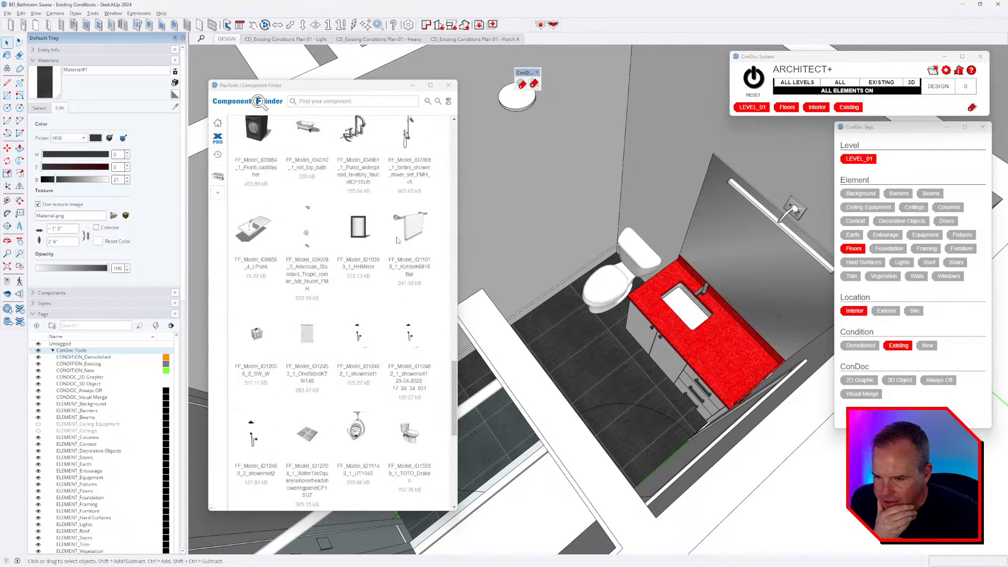
pyautogui.scroll(-3, 400, 247)
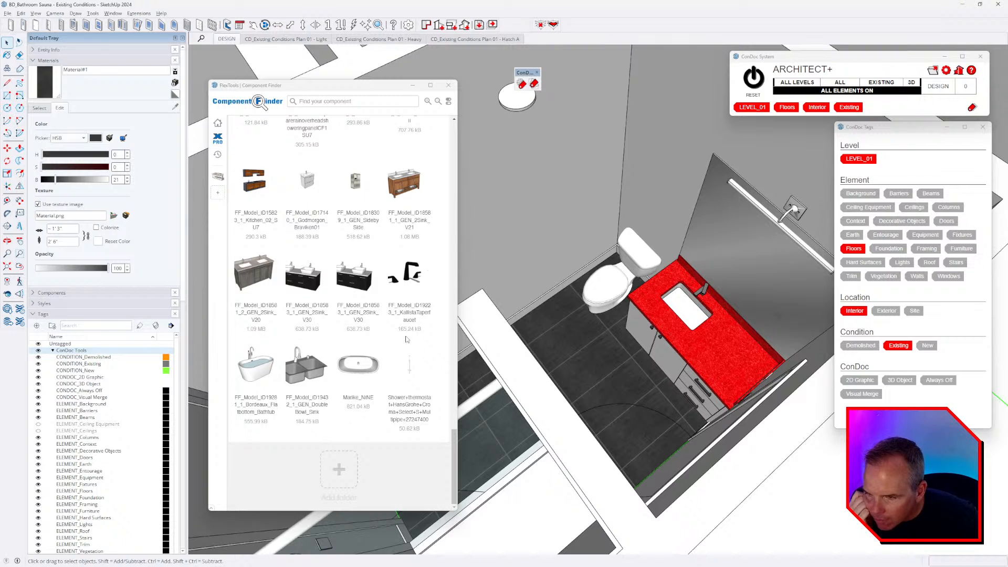
pyautogui.scroll(4, 406, 339)
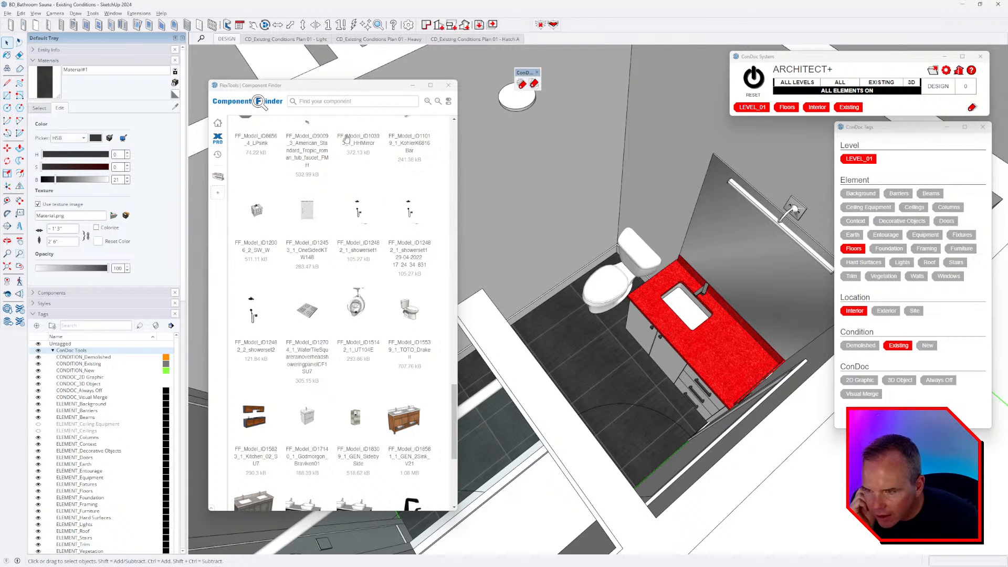
pyautogui.moveTo(286, 86); pyautogui.dragTo(149, 53)
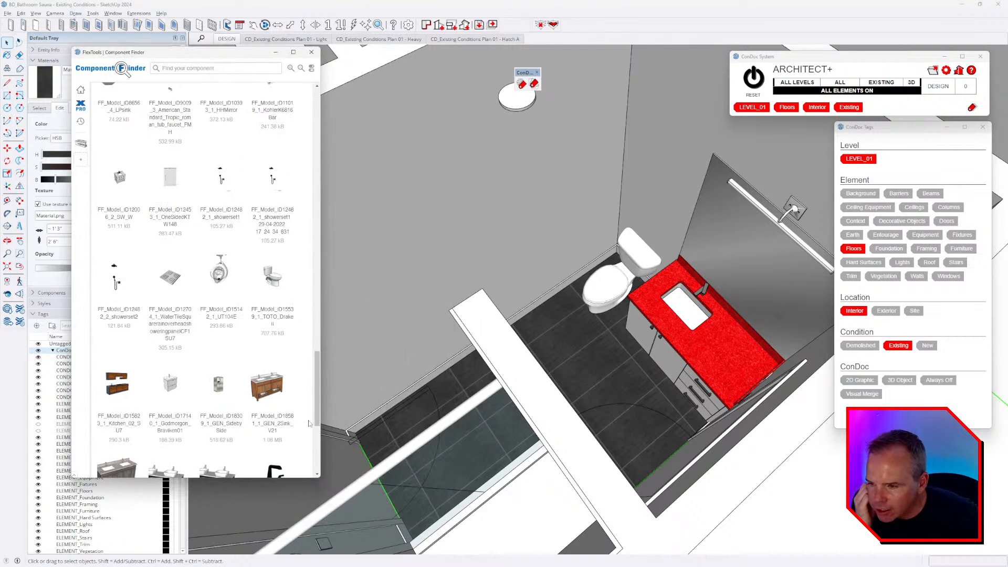
pyautogui.moveTo(321, 481); pyautogui.dragTo(461, 517)
pyautogui.scroll(3, 337, 327)
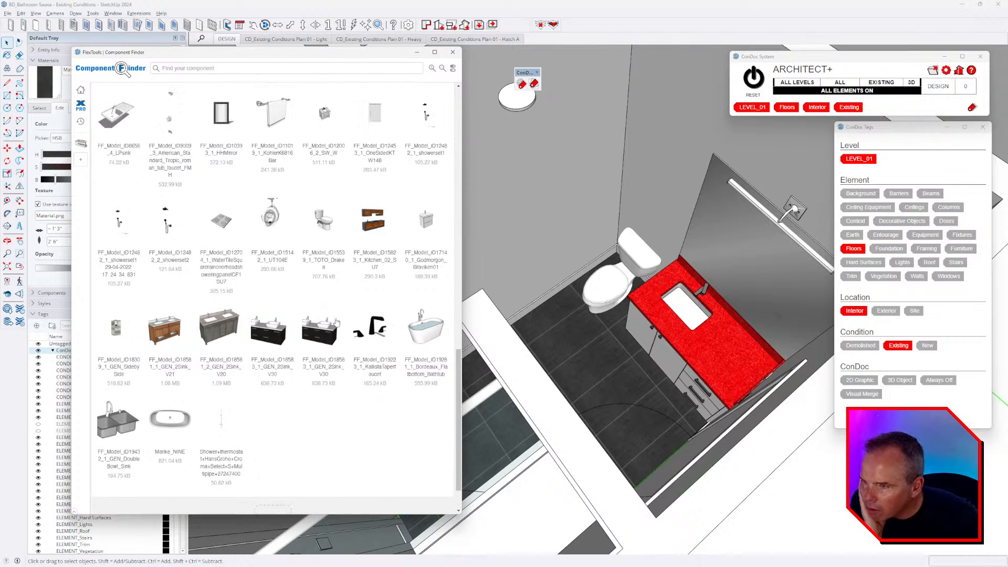
pyautogui.scroll(10, 338, 326)
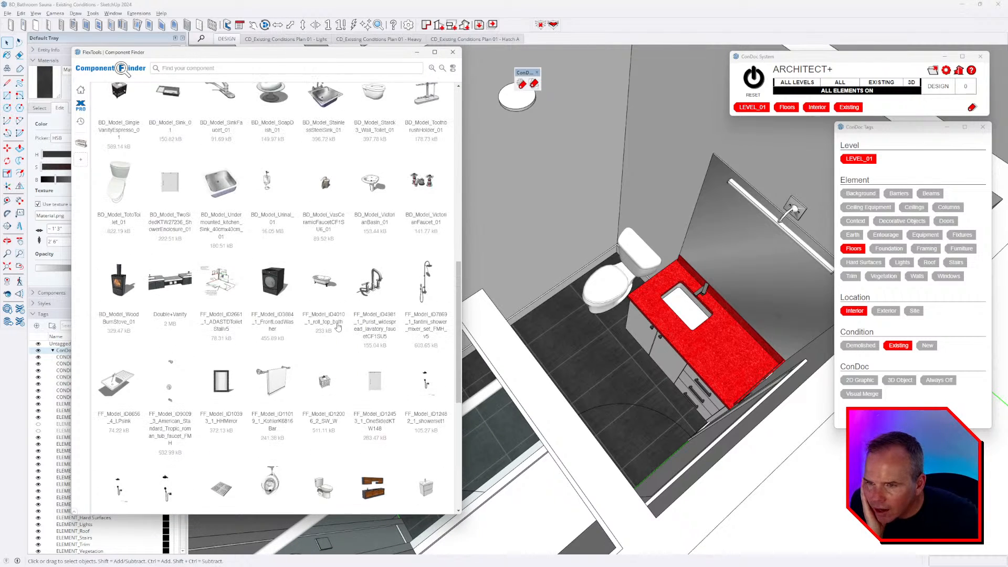
pyautogui.click(433, 69)
pyautogui.moveTo(461, 148); pyautogui.dragTo(452, 383)
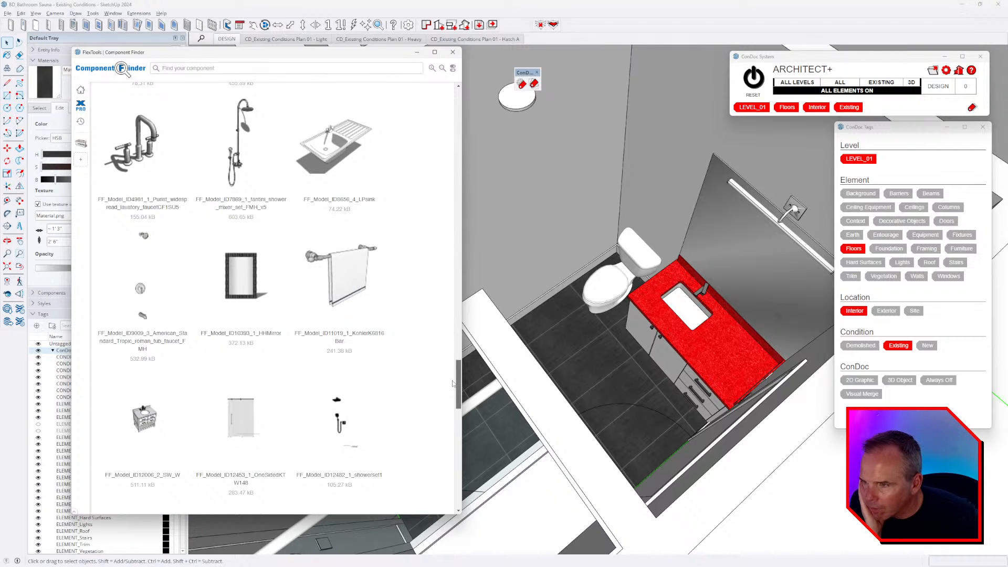
pyautogui.scroll(-5, 377, 231)
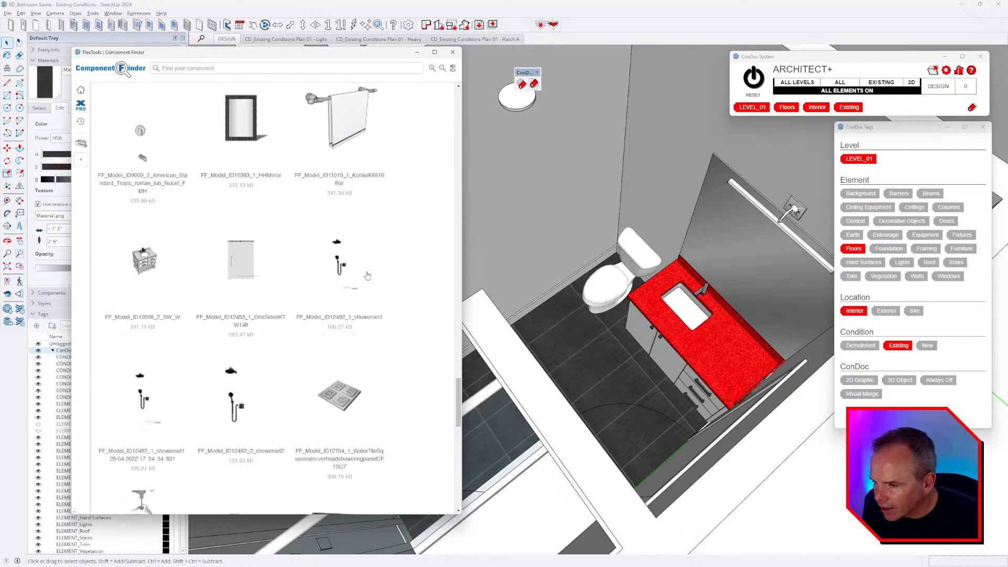
pyautogui.scroll(4, 374, 282)
# - Insert the towel bar with towel on the wall beside the toilet and close Component Finder
pyautogui.click(351, 189)
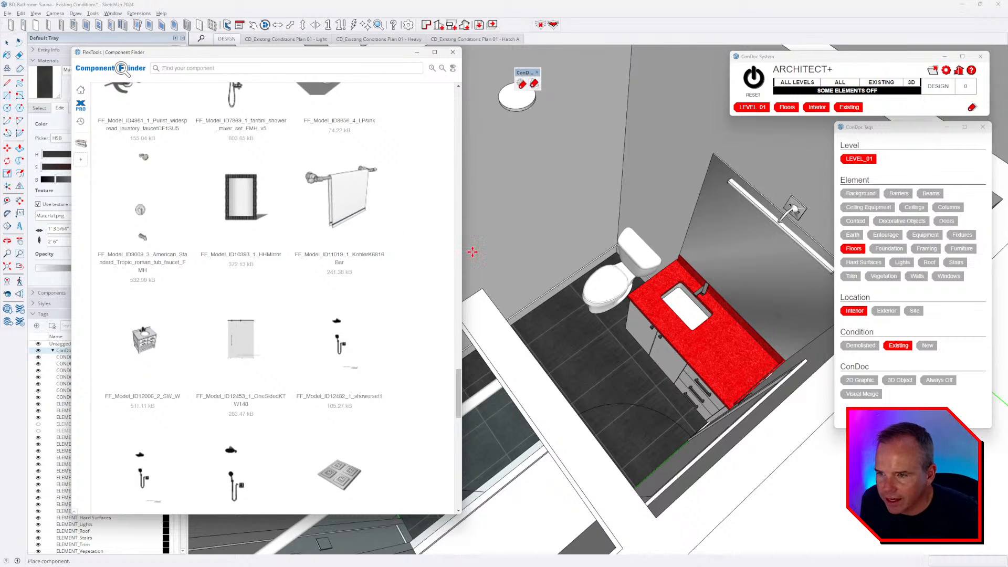
pyautogui.click(503, 248)
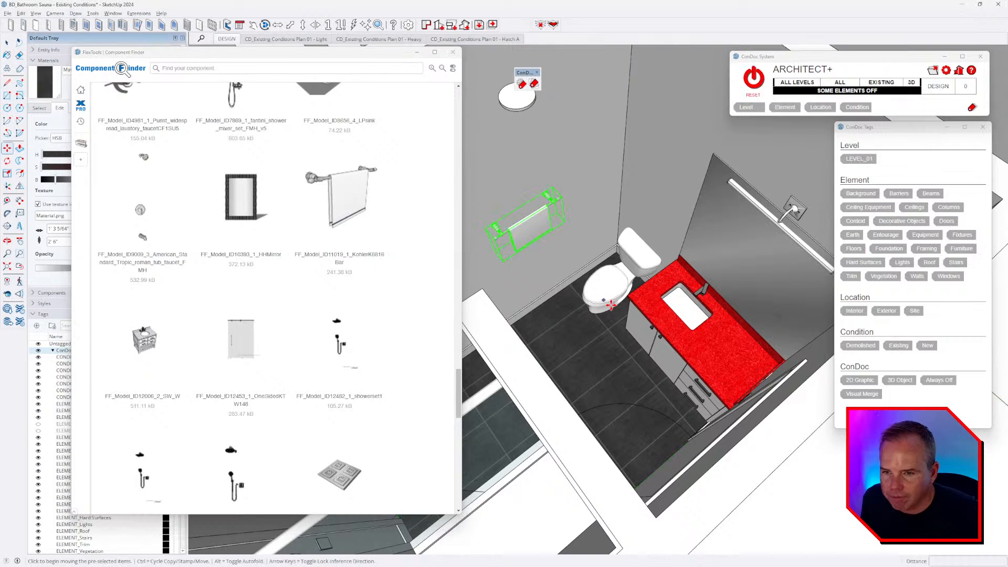
pyautogui.scroll(-3, 377, 321)
pyautogui.scroll(-7, 378, 321)
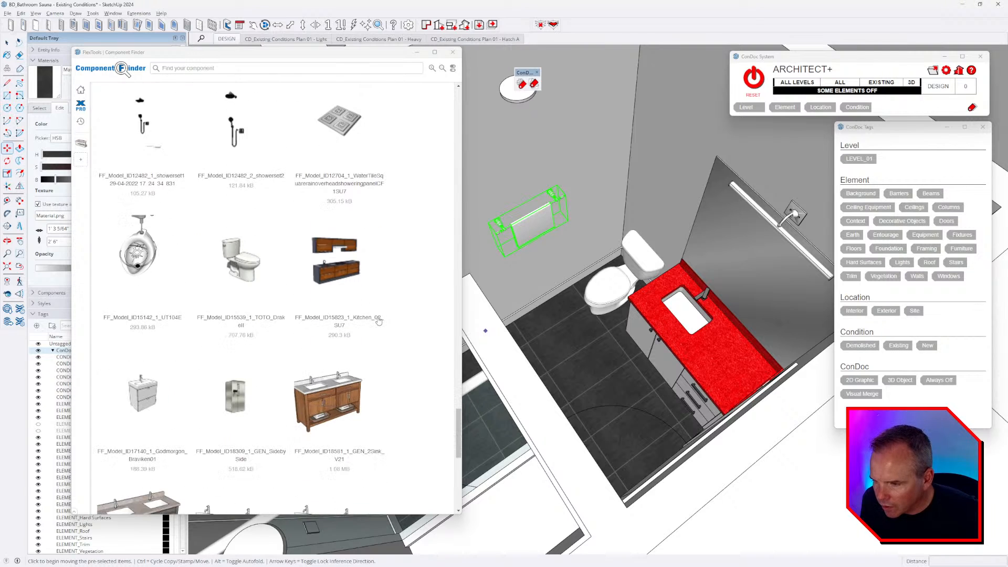
pyautogui.scroll(-5, 379, 321)
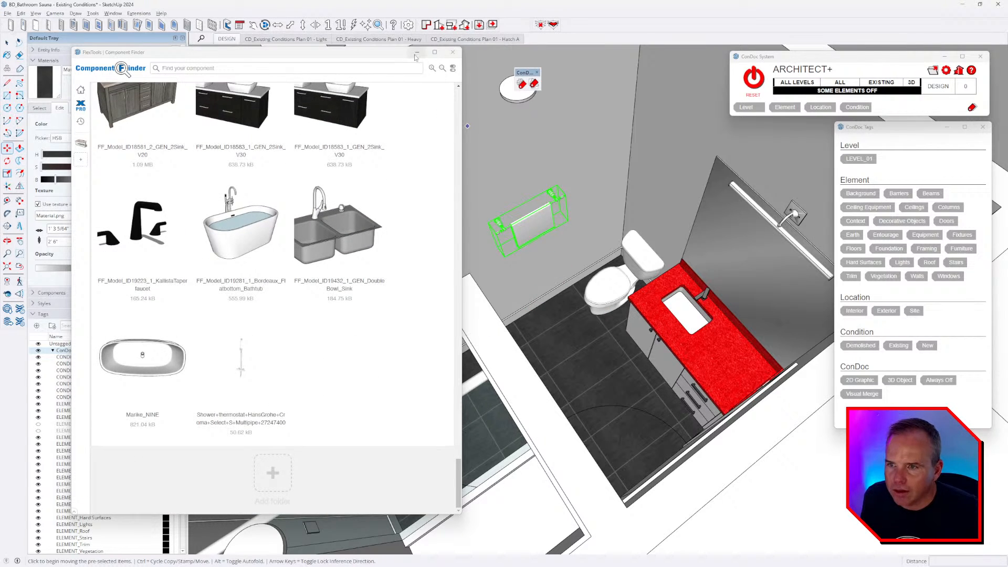
pyautogui.click(452, 52)
# - Move the towel bar further left, checking its position against the reference video
pyautogui.scroll(8, 565, 256)
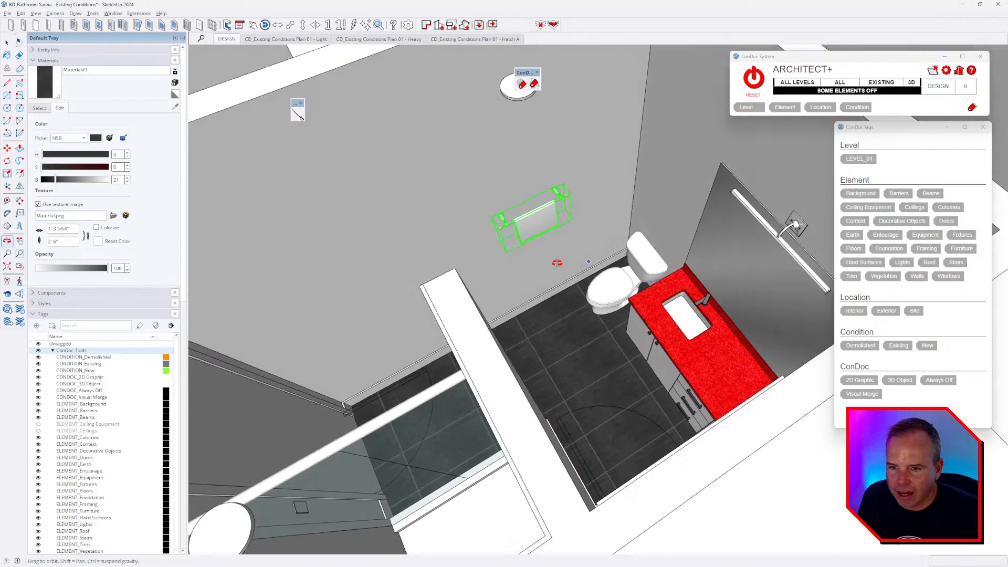
pyautogui.click(556, 271)
pyautogui.click(354, 297)
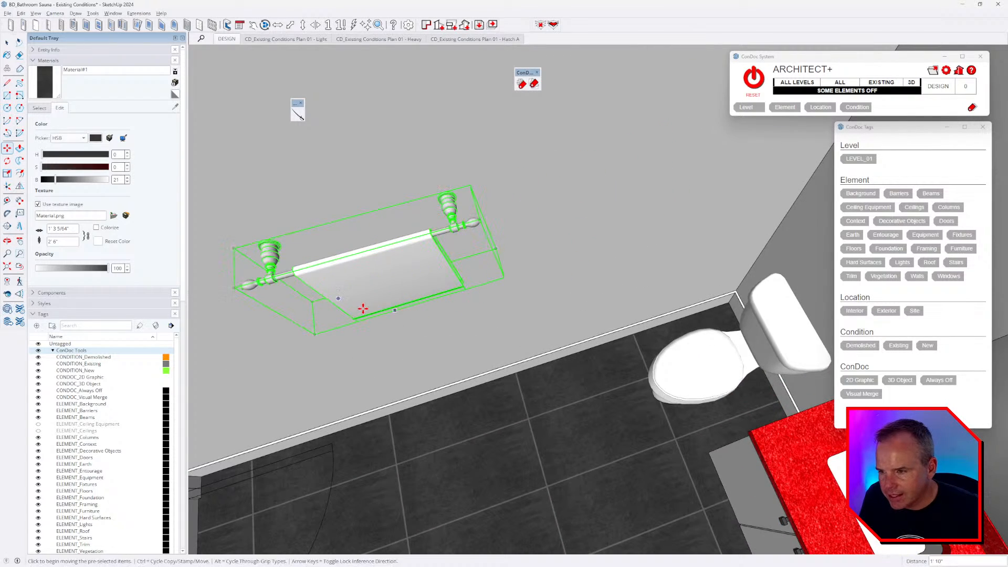
pyautogui.scroll(5, 359, 273)
pyautogui.hotkey('alt', 'Tab')
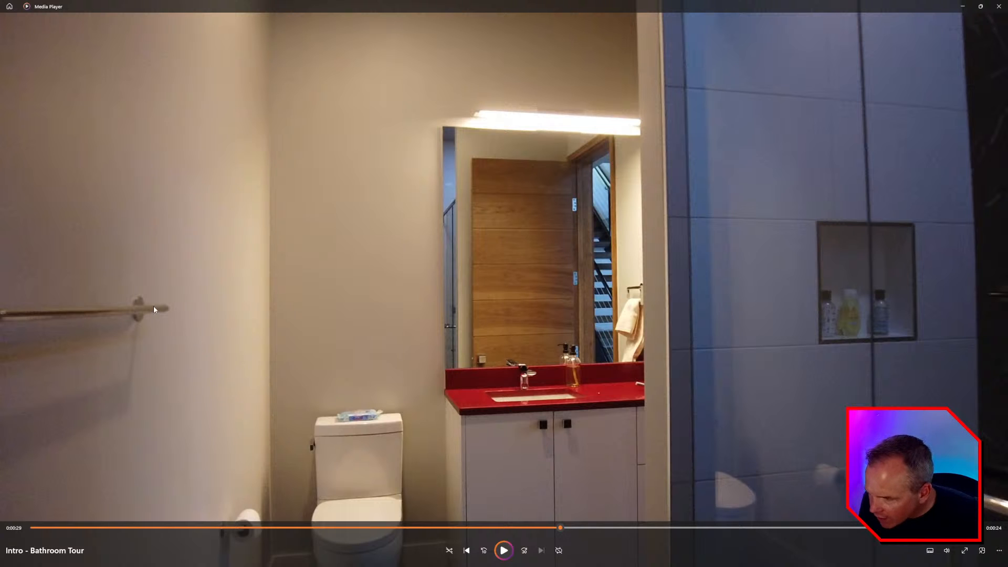
pyautogui.hotkey('alt', 'Tab')
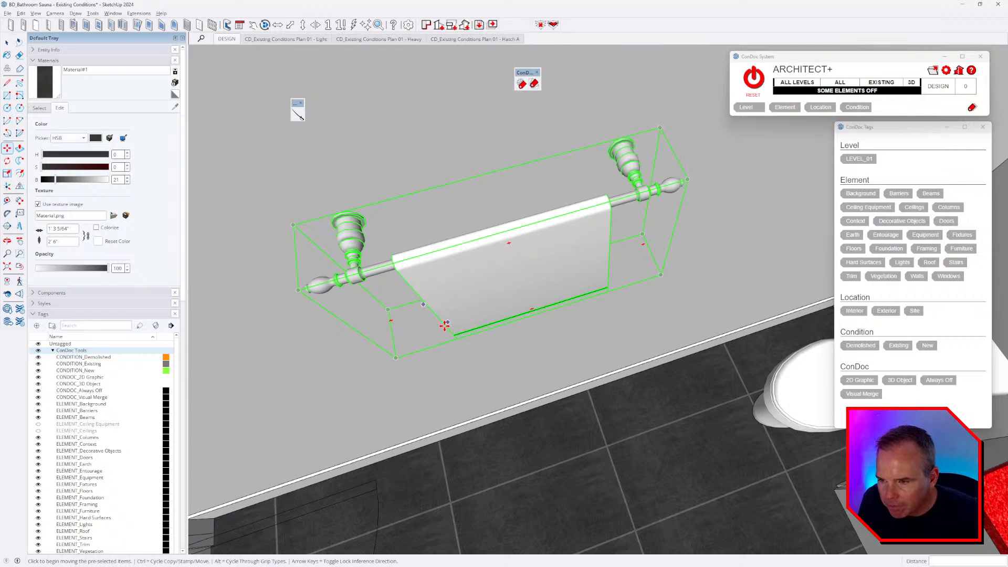
# - Select and delete the towel bar's upper bracket part
pyautogui.scroll(6, 512, 286)
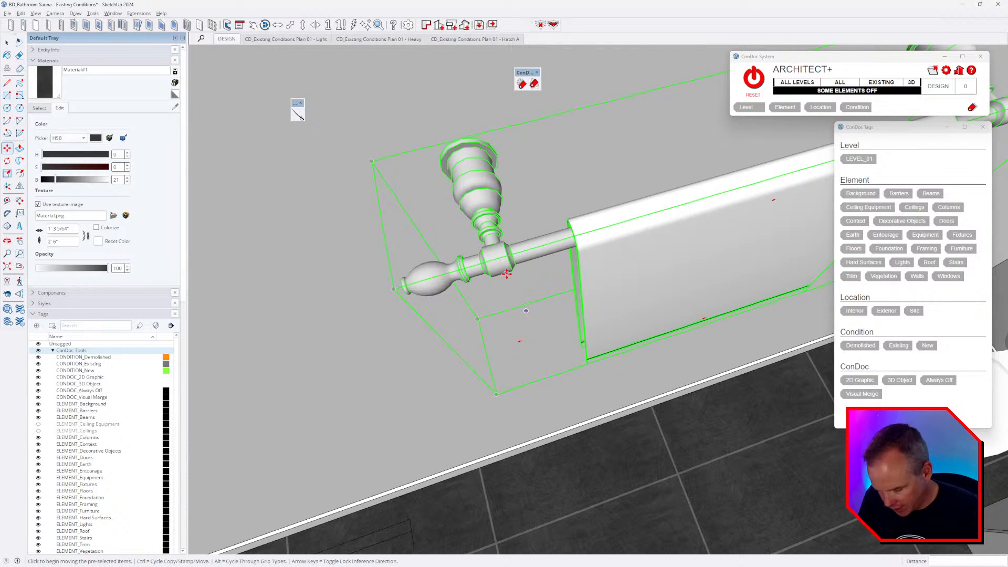
pyautogui.moveTo(597, 272); pyautogui.dragTo(548, 317, button='middle')
pyautogui.press('space')
pyautogui.tripleClick(487, 241)
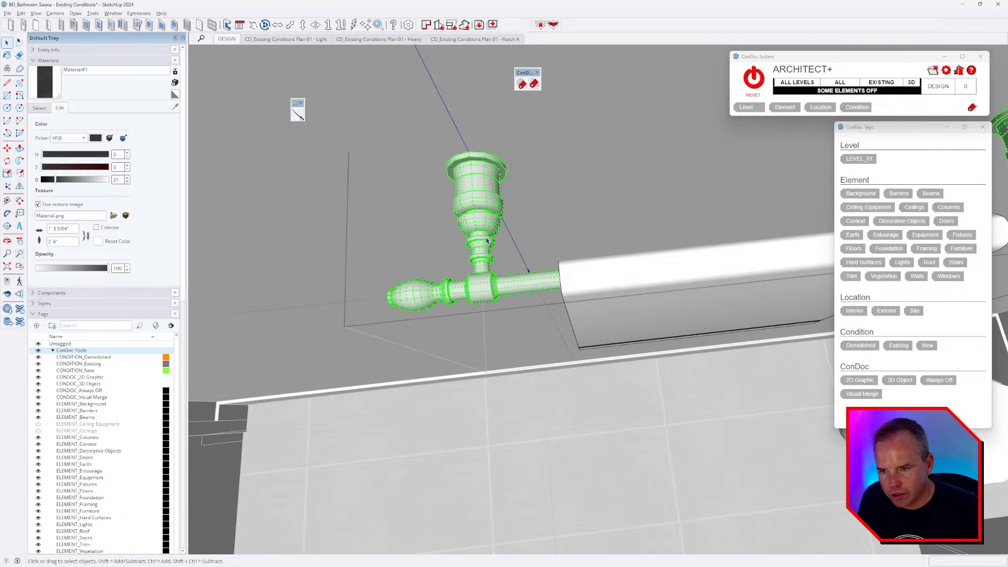
pyautogui.moveTo(486, 261); pyautogui.dragTo(491, 310, button='middle')
pyautogui.scroll(-6, 598, 306)
pyautogui.keyDown('shift'); pyautogui.moveTo(598, 306); pyautogui.dragTo(597, 333, button='middle'); pyautogui.keyUp('shift')
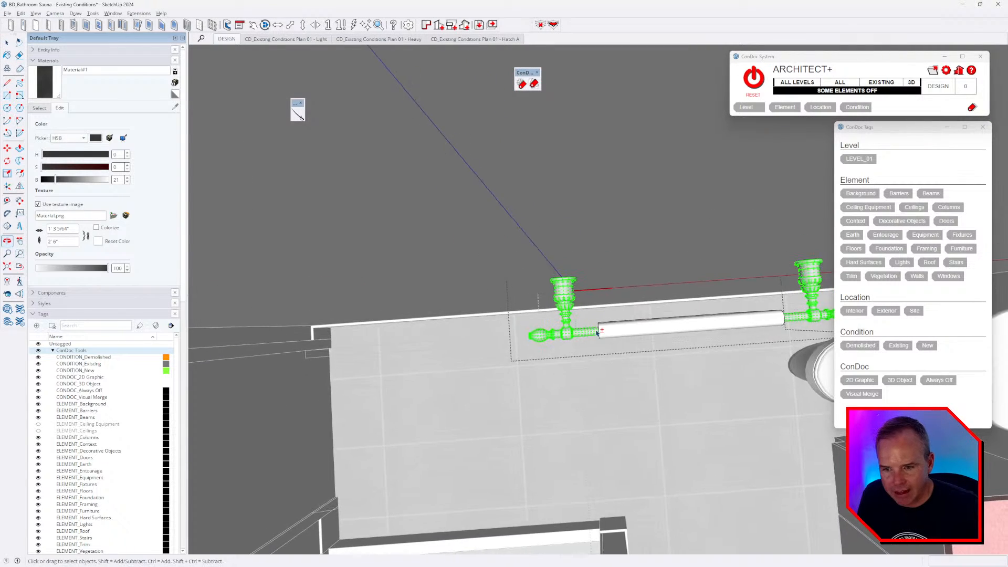
pyautogui.scroll(3, 597, 333)
pyautogui.moveTo(625, 315); pyautogui.dragTo(618, 309)
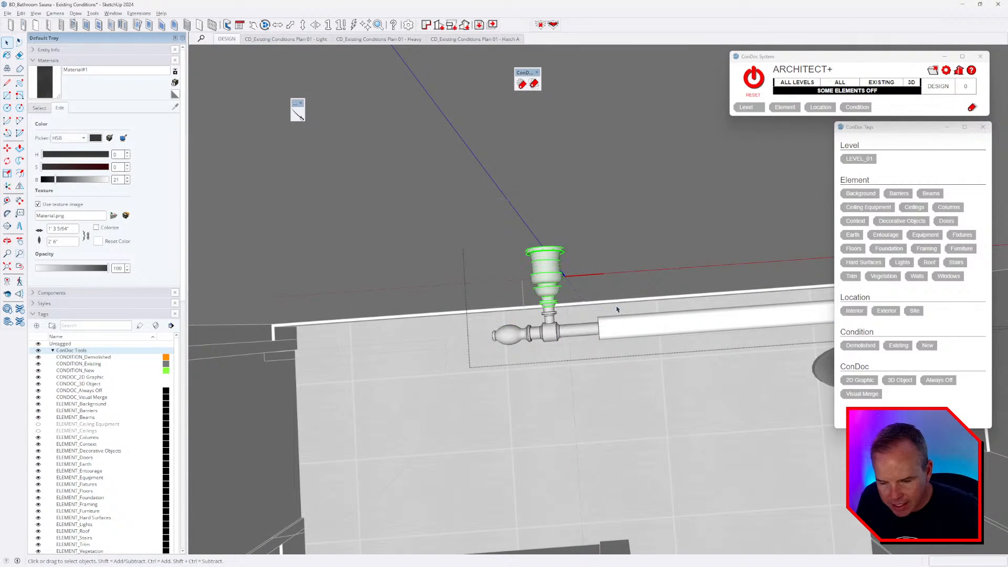
pyautogui.moveTo(627, 322); pyautogui.dragTo(622, 330, button='middle')
pyautogui.press('F3')
pyautogui.moveTo(622, 287)
pyautogui.mouseDown(button='middle')
pyautogui.moveTo(612, 313)
pyautogui.moveTo(616, 304)
pyautogui.mouseUp(button='middle')
pyautogui.press('F3')
pyautogui.scroll(3, 556, 308)
pyautogui.moveTo(496, 219); pyautogui.dragTo(619, 362)
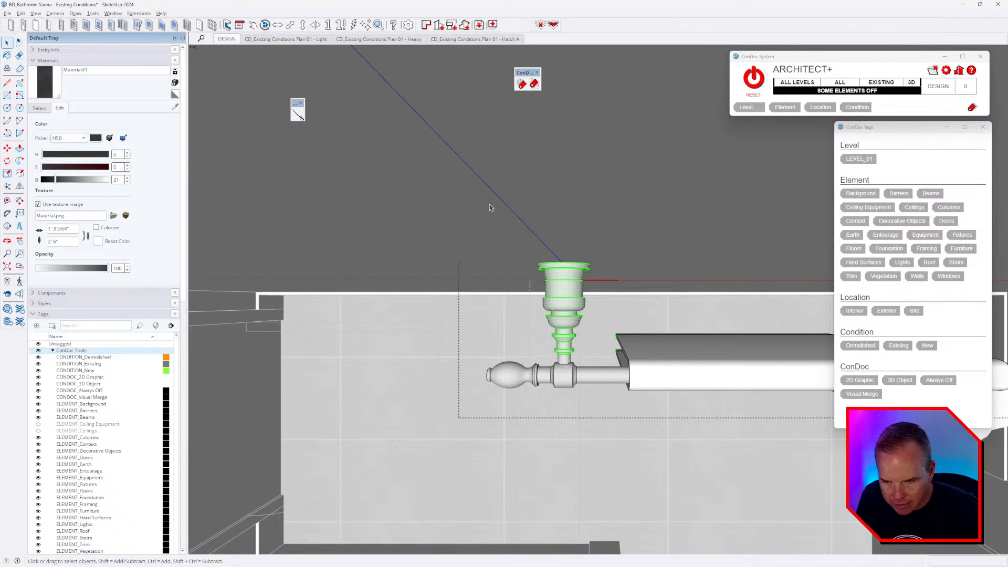
pyautogui.moveTo(489, 207); pyautogui.dragTo(674, 346)
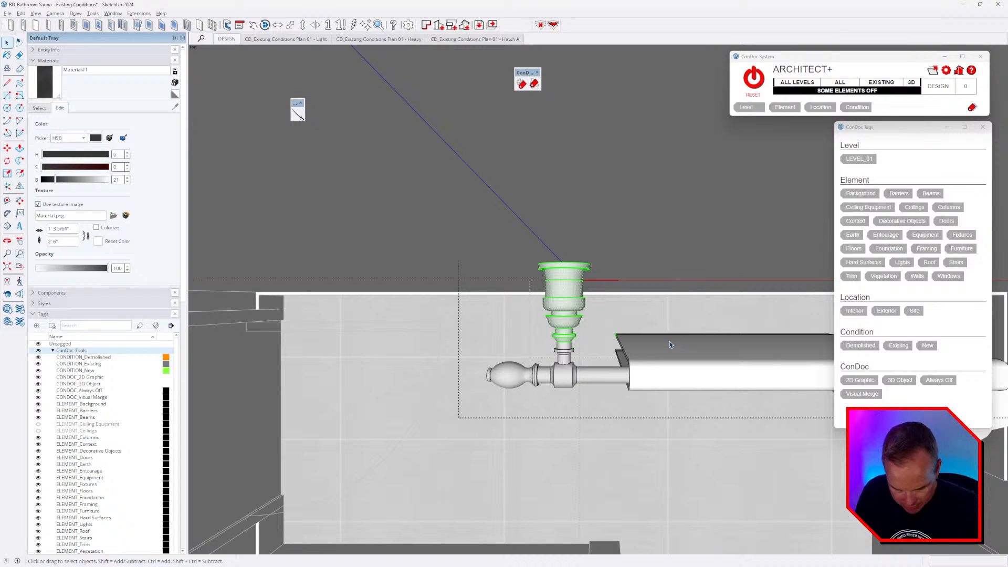
pyautogui.press('Delete')
# - Delete the flange faces on the bracket pipe
pyautogui.scroll(6, 572, 352)
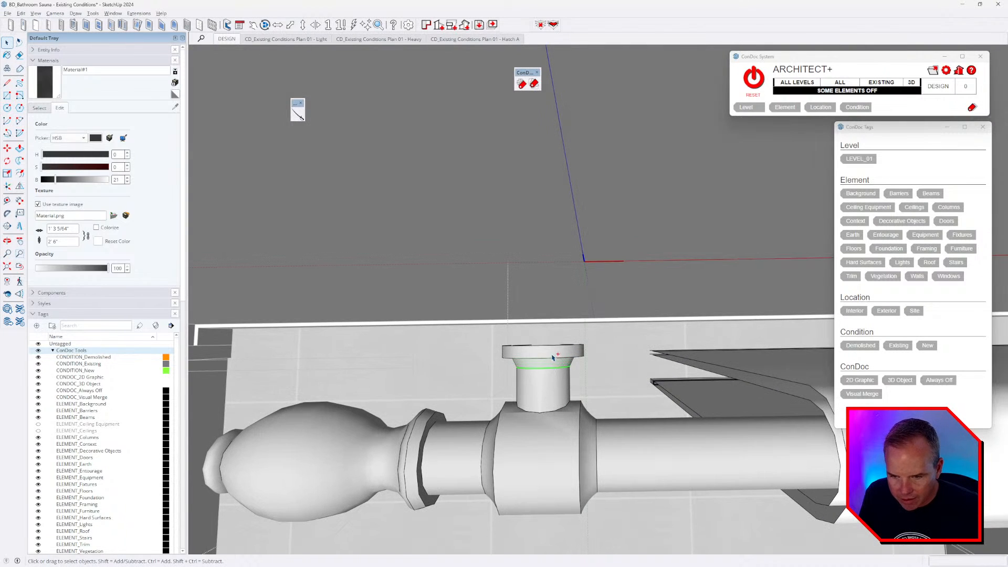
pyautogui.click(553, 357)
pyautogui.scroll(4, 551, 352)
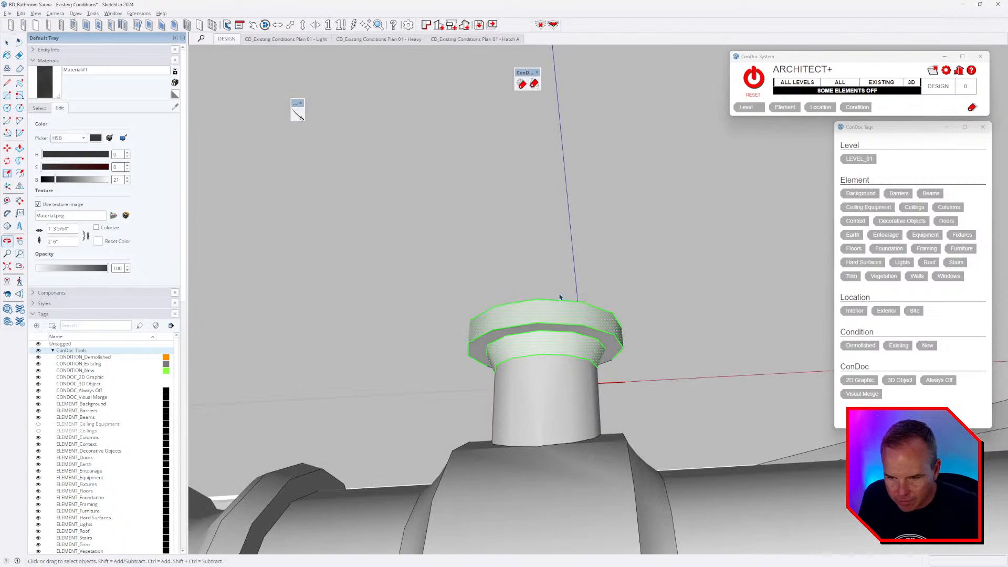
pyautogui.press('Delete')
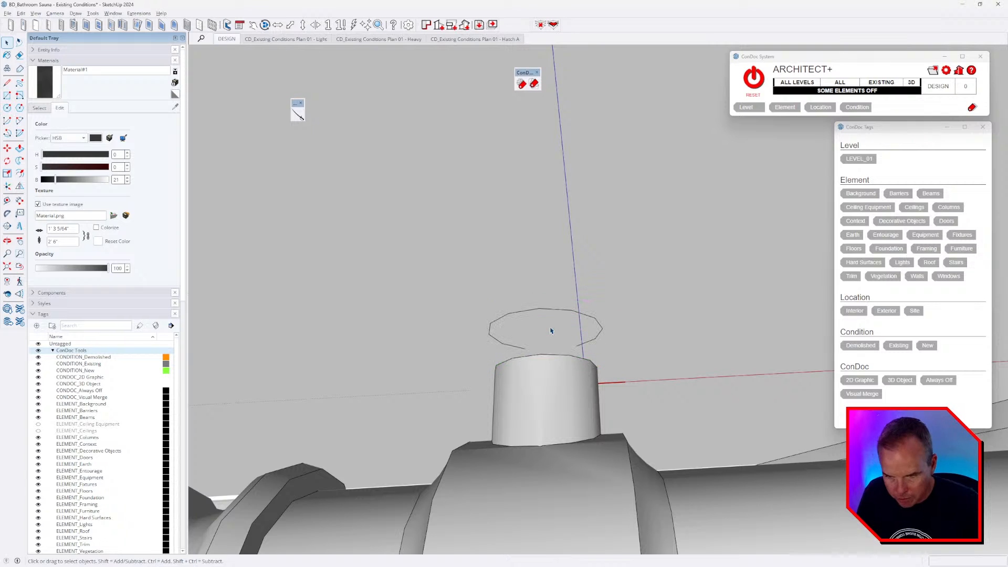
# - Close the pipe's open top with a line and push/pull the new face upward
pyautogui.click(580, 317)
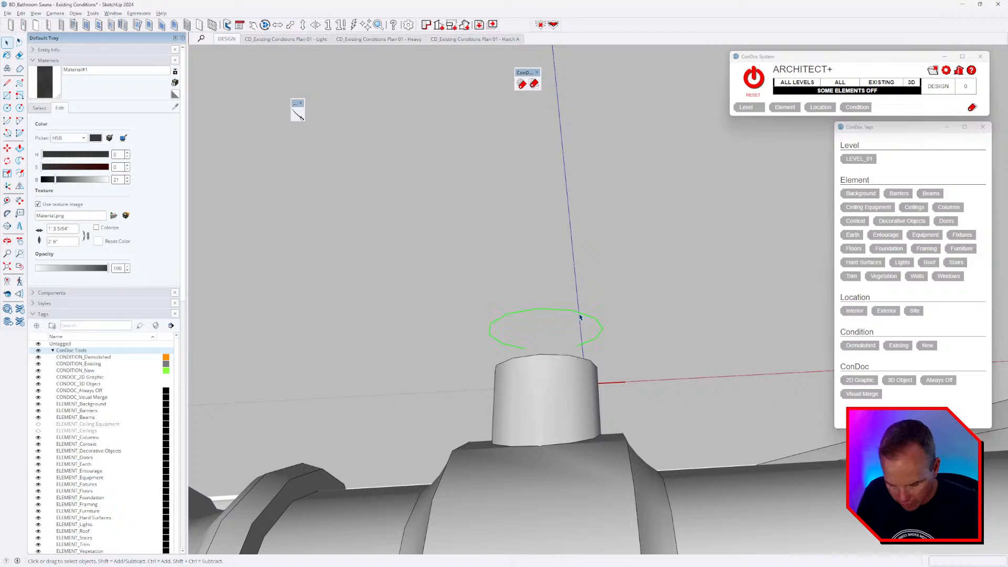
pyautogui.moveTo(570, 342); pyautogui.dragTo(571, 423, button='middle')
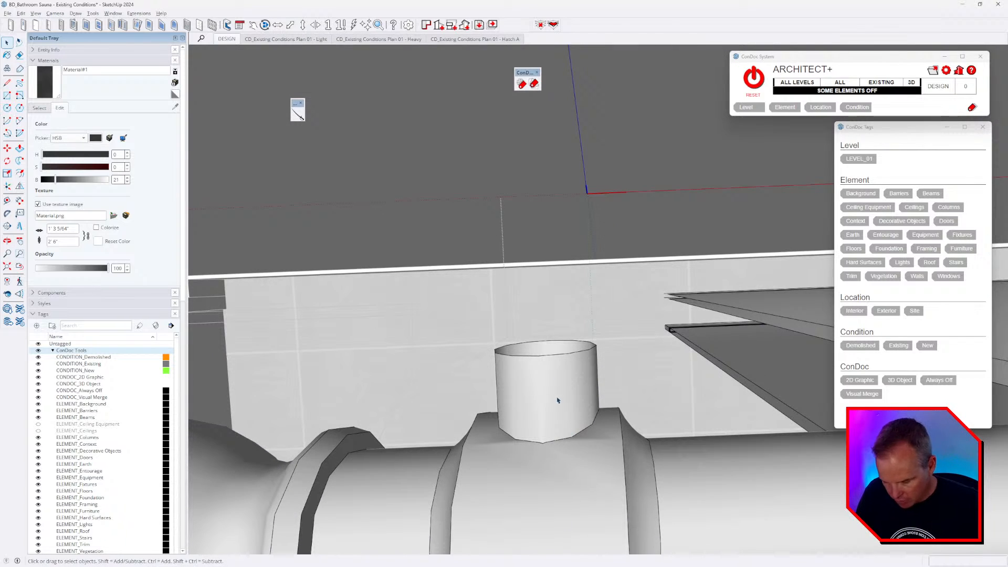
pyautogui.scroll(2, 558, 400)
pyautogui.press('l')
pyautogui.click(576, 345)
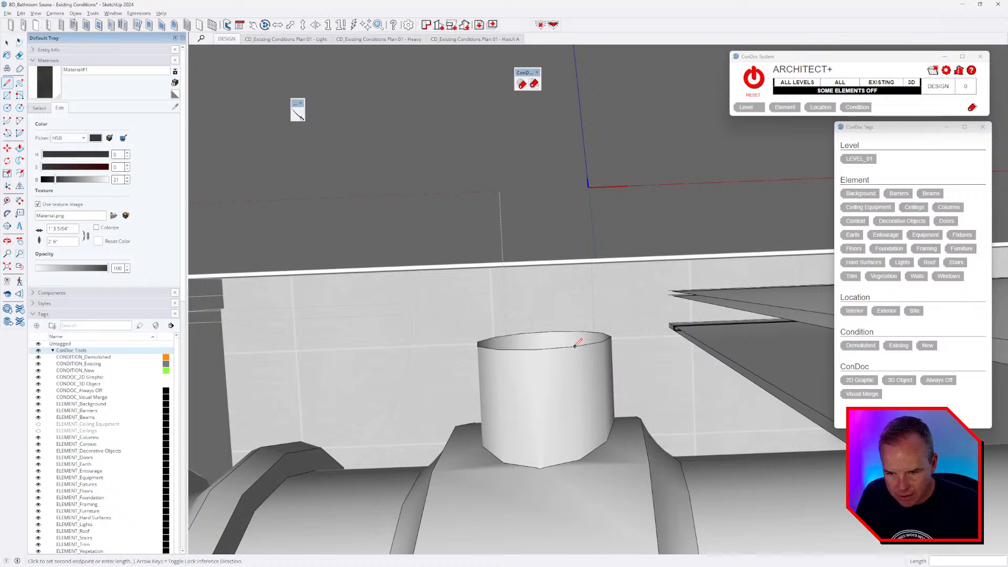
pyautogui.click(609, 337)
pyautogui.press('p')
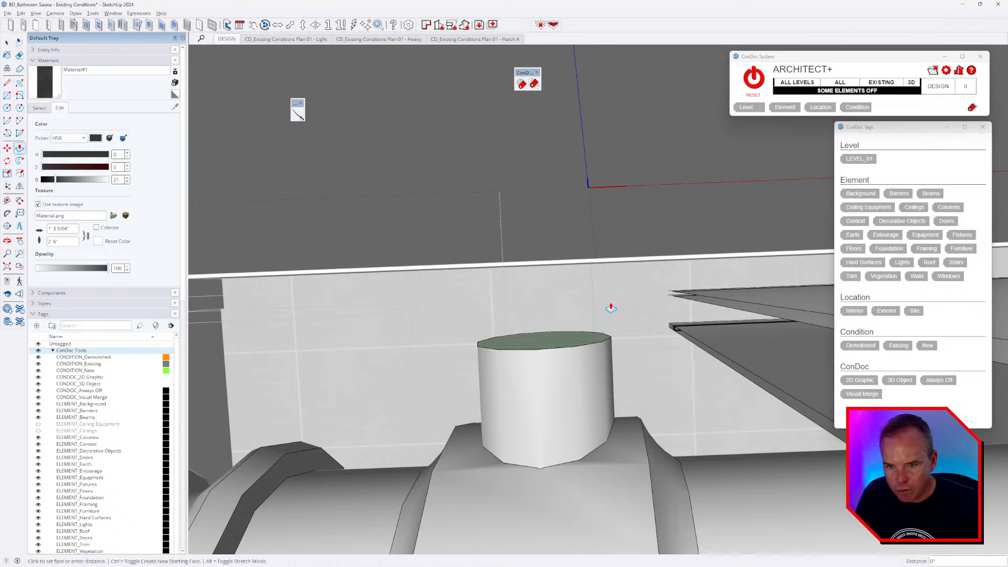
pyautogui.click(687, 216)
pyautogui.scroll(-3, 646, 243)
pyautogui.scroll(3, 644, 254)
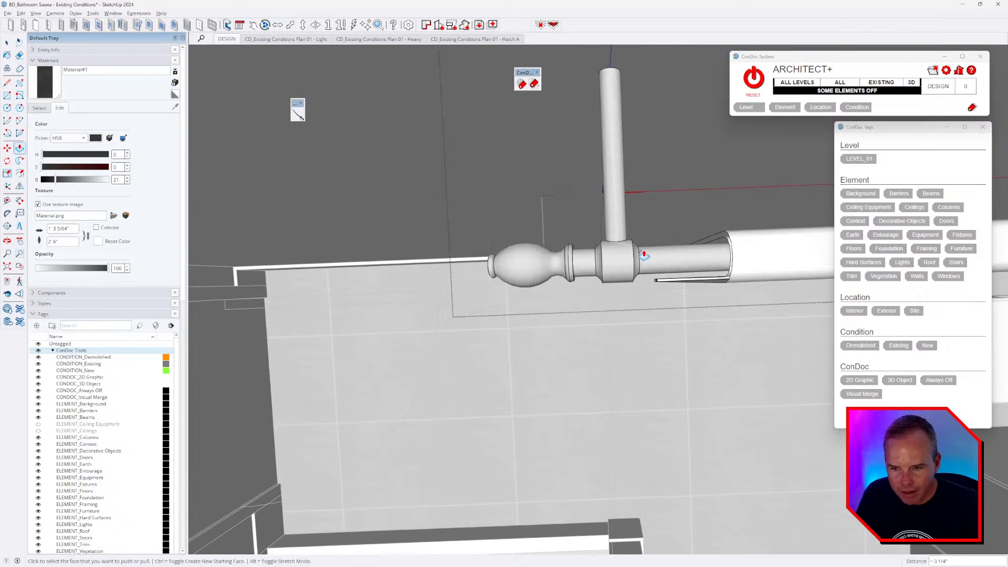
pyautogui.scroll(2, 644, 256)
# - Delete the tapered collar surface and the finial
pyautogui.press('space')
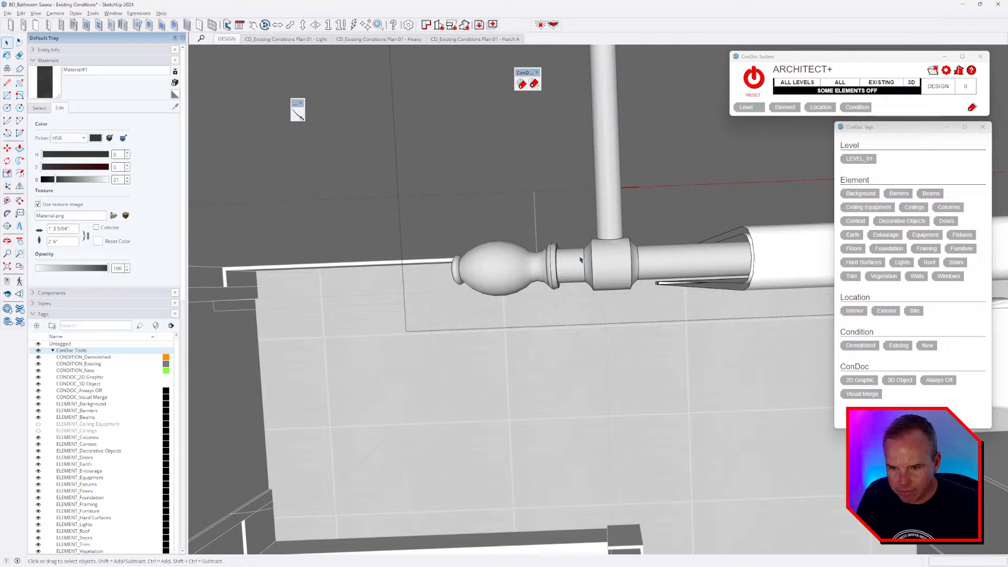
pyautogui.press('Delete')
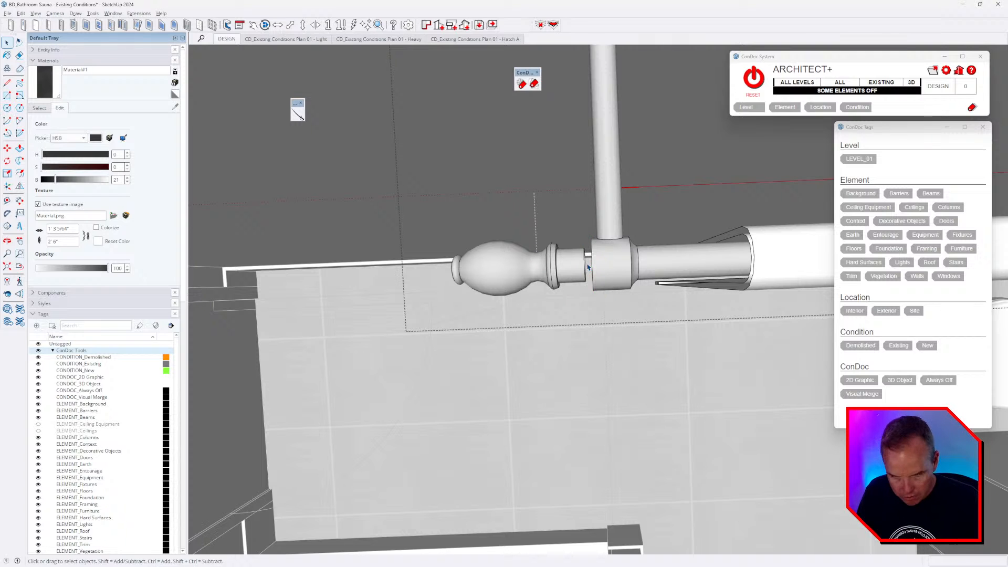
pyautogui.tripleClick(580, 267)
pyautogui.press('Delete')
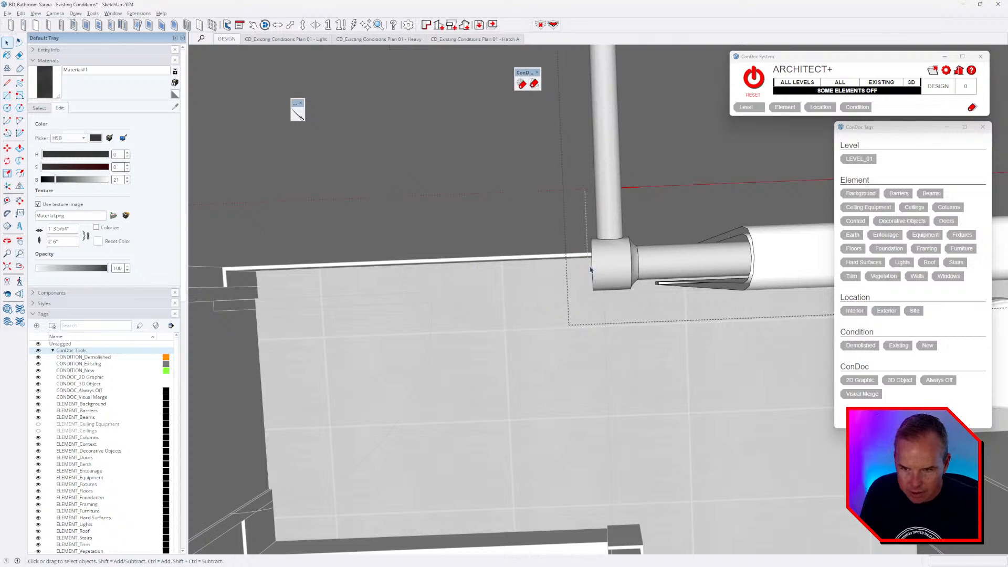
# - Cap the open collar end with a line, then scrub the bathroom tour video to the towel bar
pyautogui.moveTo(581, 267); pyautogui.dragTo(694, 242, button='middle')
pyautogui.scroll(2, 623, 291)
pyautogui.tripleClick(567, 288)
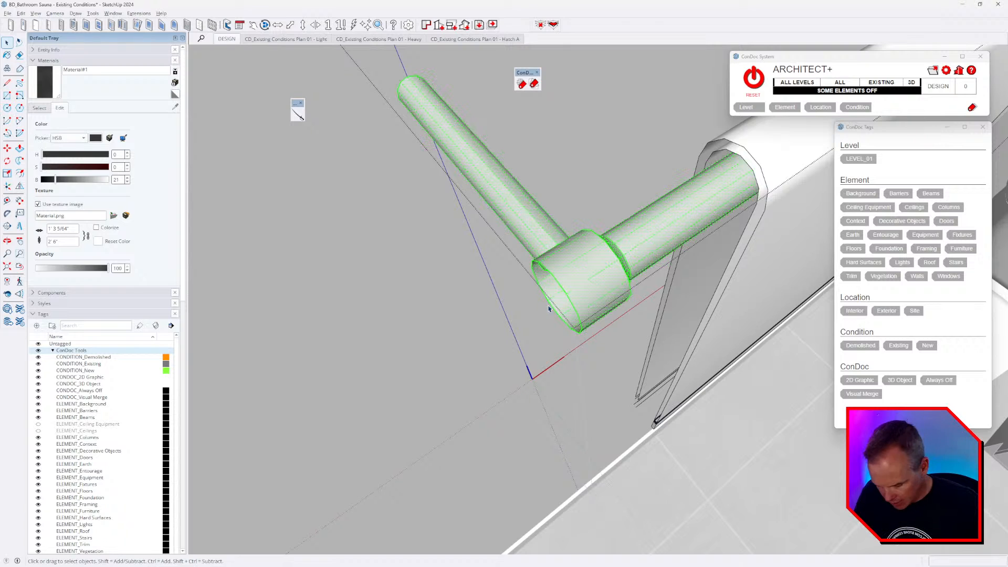
pyautogui.scroll(2, 547, 307)
pyautogui.press('l')
pyautogui.scroll(-1, 550, 288)
pyautogui.scroll(-1, 589, 251)
pyautogui.click(653, 247)
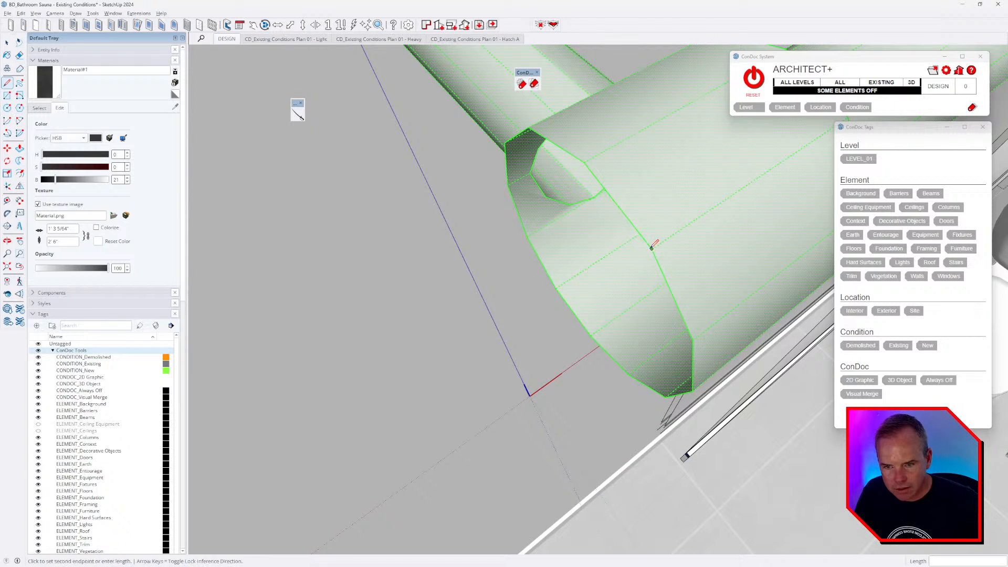
pyautogui.click(584, 162)
pyautogui.scroll(-2, 586, 165)
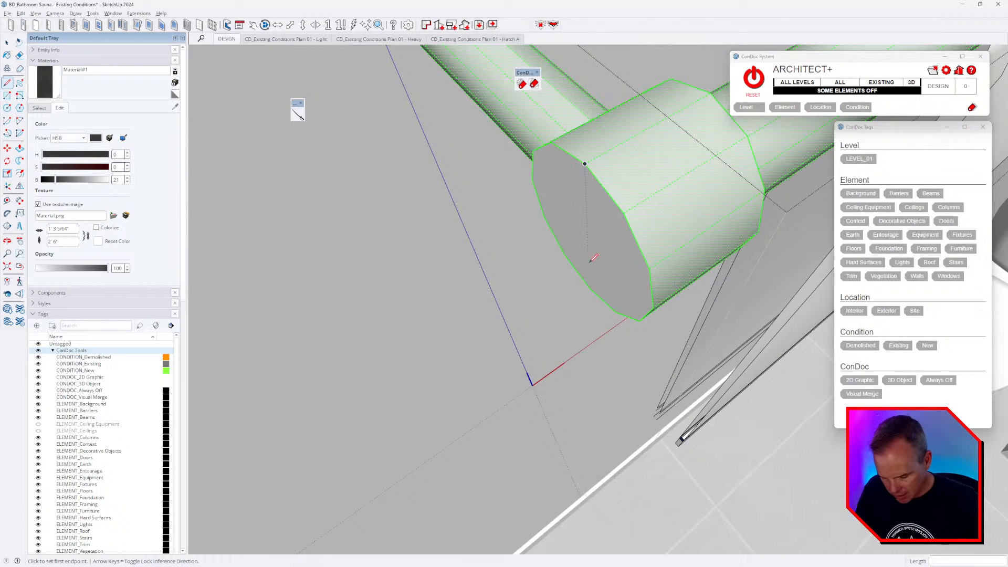
pyautogui.press('p')
pyautogui.scroll(-5, 506, 293)
pyautogui.hotkey('alt', 'Tab')
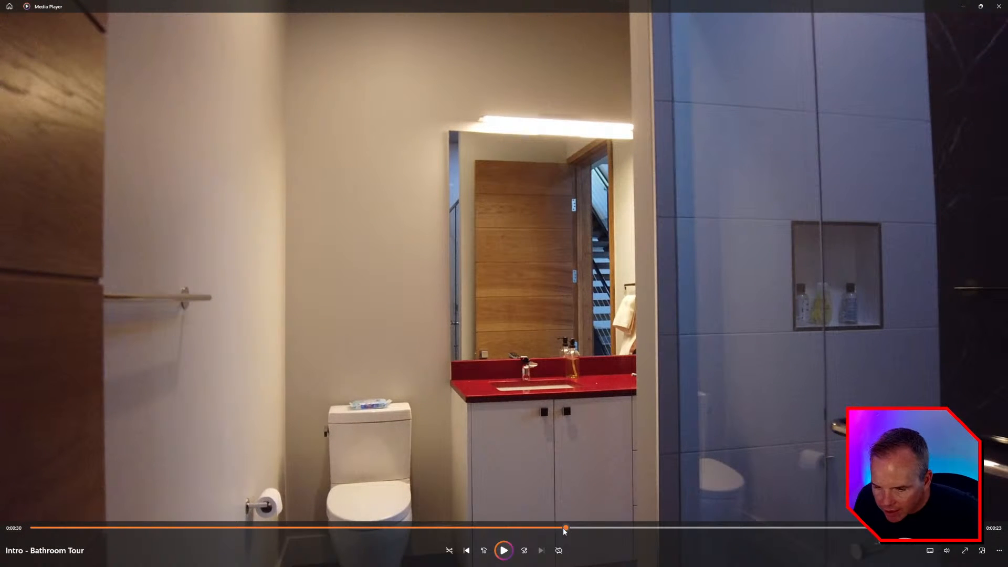
pyautogui.moveTo(564, 531); pyautogui.dragTo(587, 528)
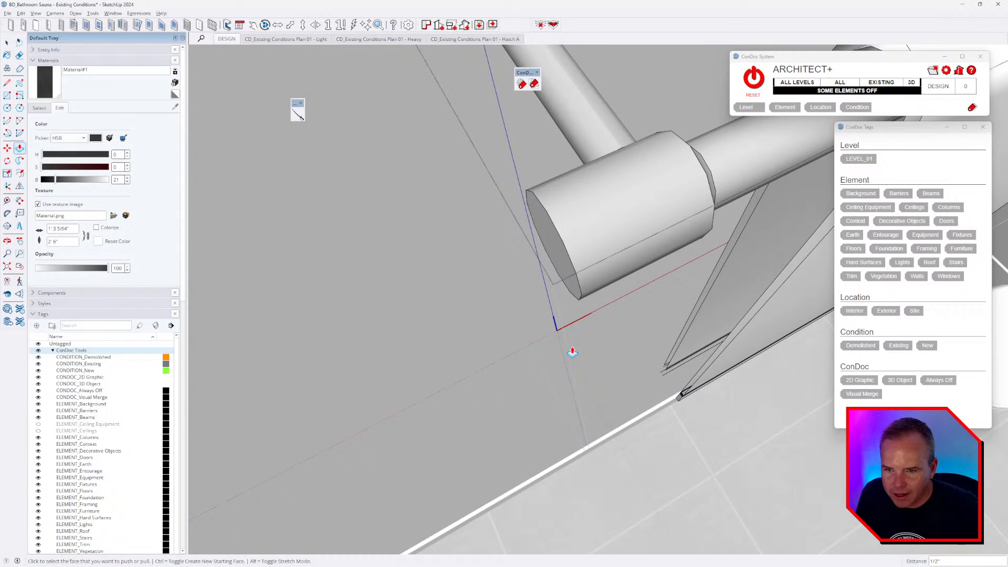
# - Select the draped towel geometry, group it and delete it
pyautogui.moveTo(569, 349)
pyautogui.mouseDown(button='middle')
pyautogui.moveTo(542, 313)
pyautogui.moveTo(555, 313)
pyautogui.moveTo(455, 308)
pyautogui.moveTo(562, 315)
pyautogui.mouseUp(button='middle')
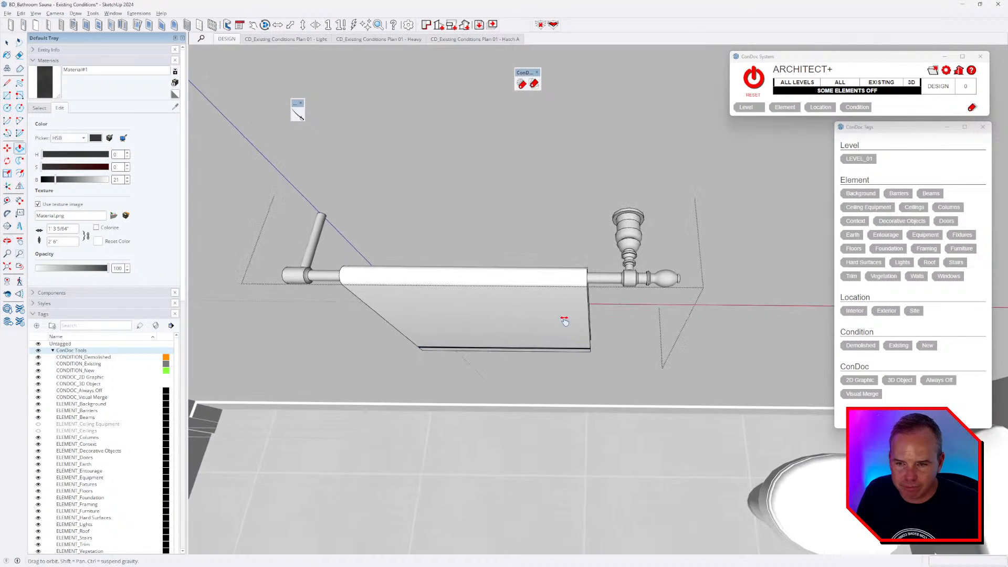
pyautogui.press('space')
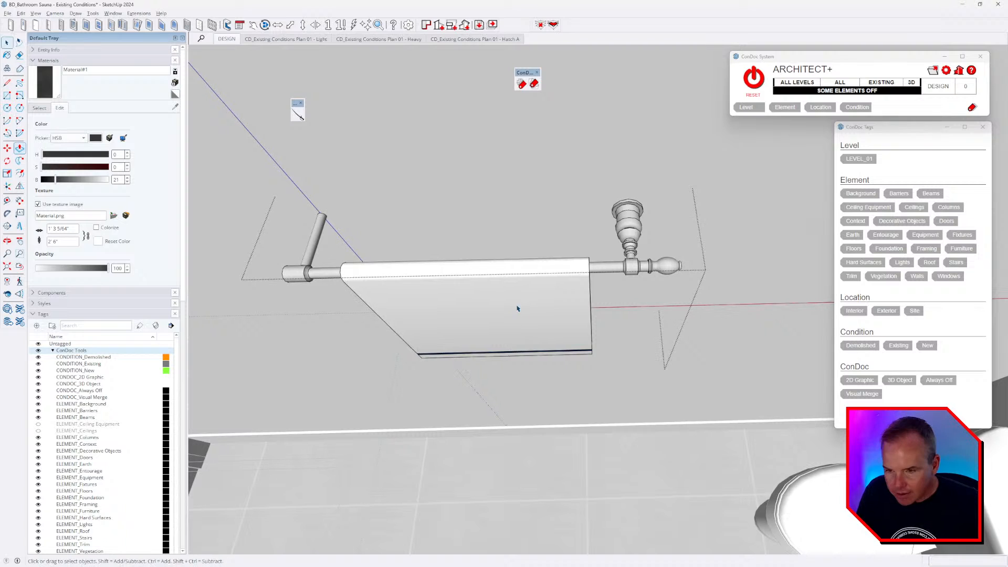
pyautogui.click(518, 308)
pyautogui.tripleClick(520, 322)
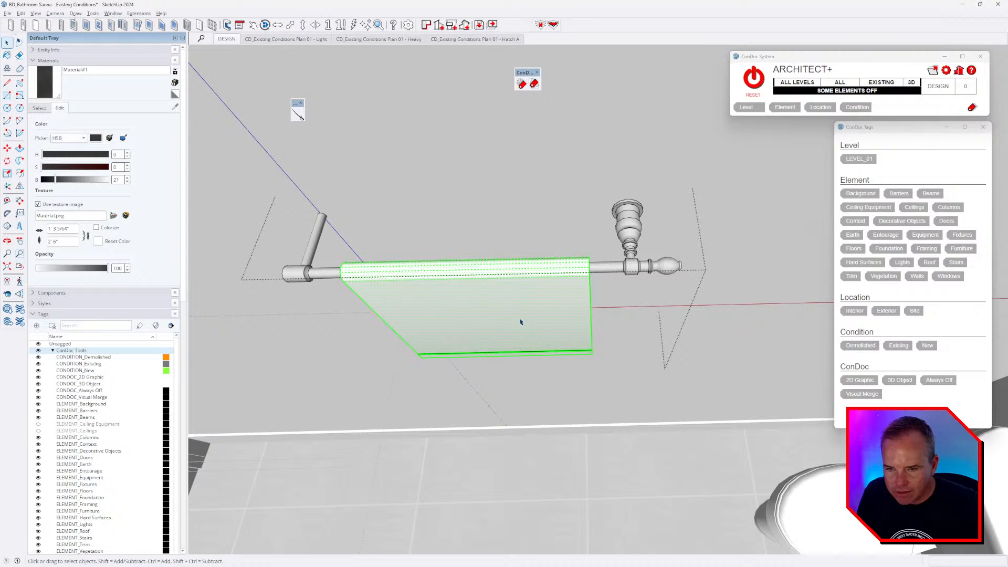
pyautogui.press('g')
pyautogui.press('Delete')
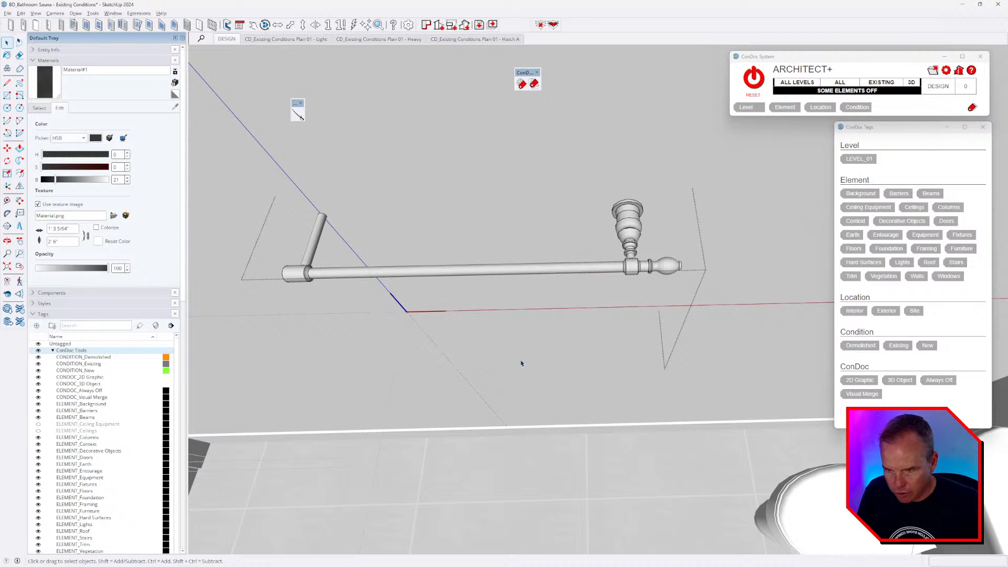
# - Hide the rest of the model and view the bare towel bar front-on
pyautogui.moveTo(520, 362); pyautogui.dragTo(533, 336, button='middle')
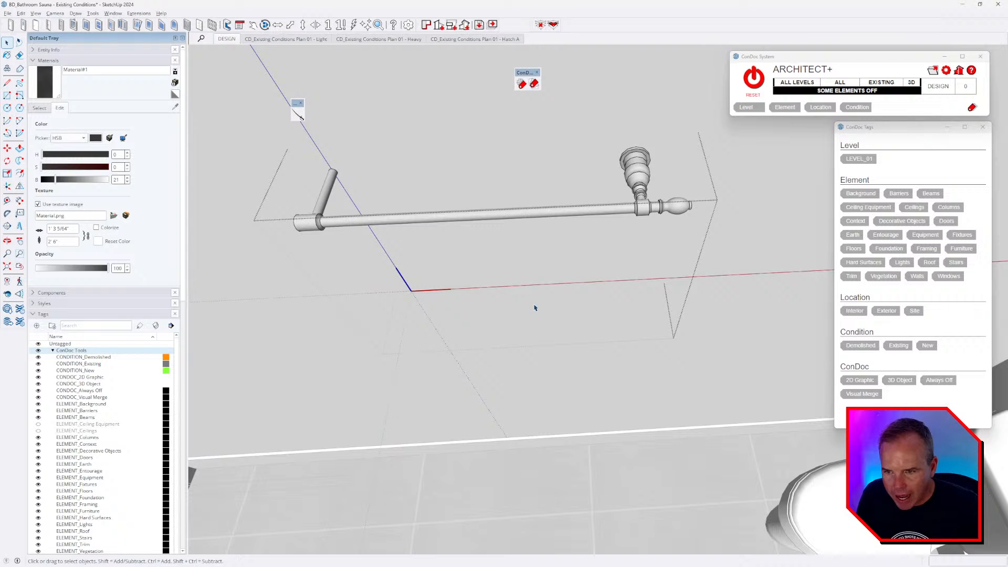
pyautogui.hotkey('ctrl', 'h')
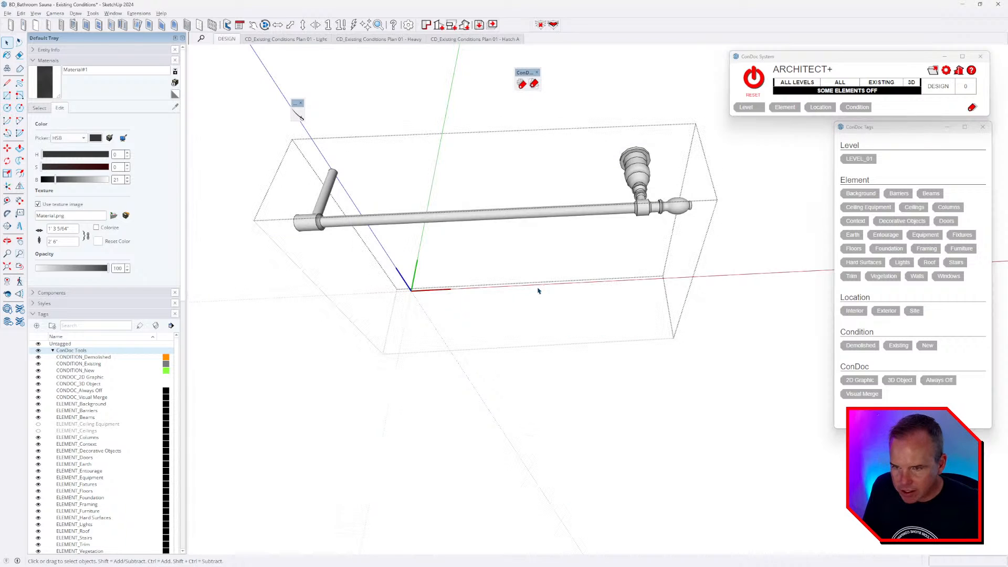
pyautogui.moveTo(527, 290); pyautogui.dragTo(531, 194, button='middle')
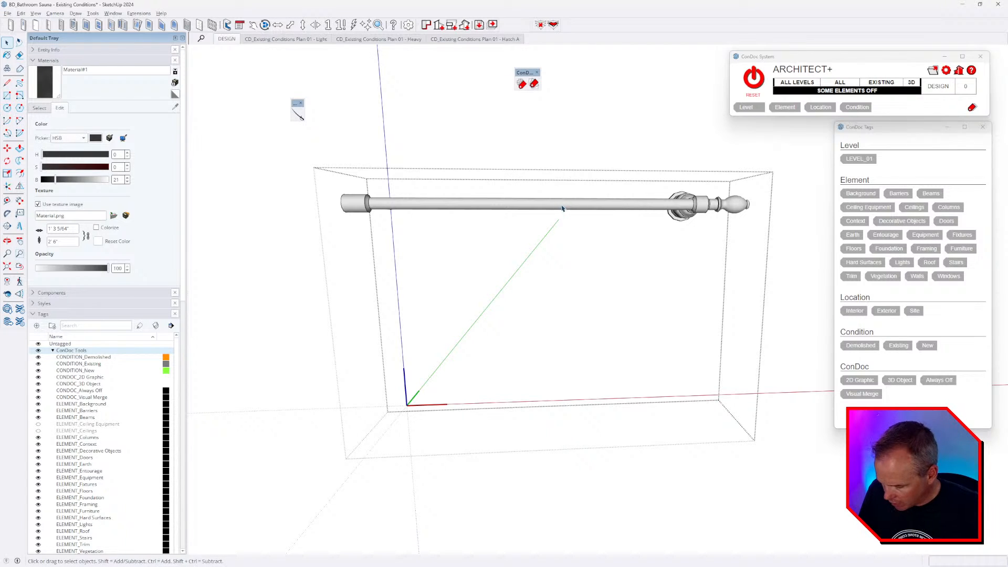
# - Switch to a parallel-projection top view zoomed to fit the whole bar
pyautogui.hotkey('ctrl', '1')
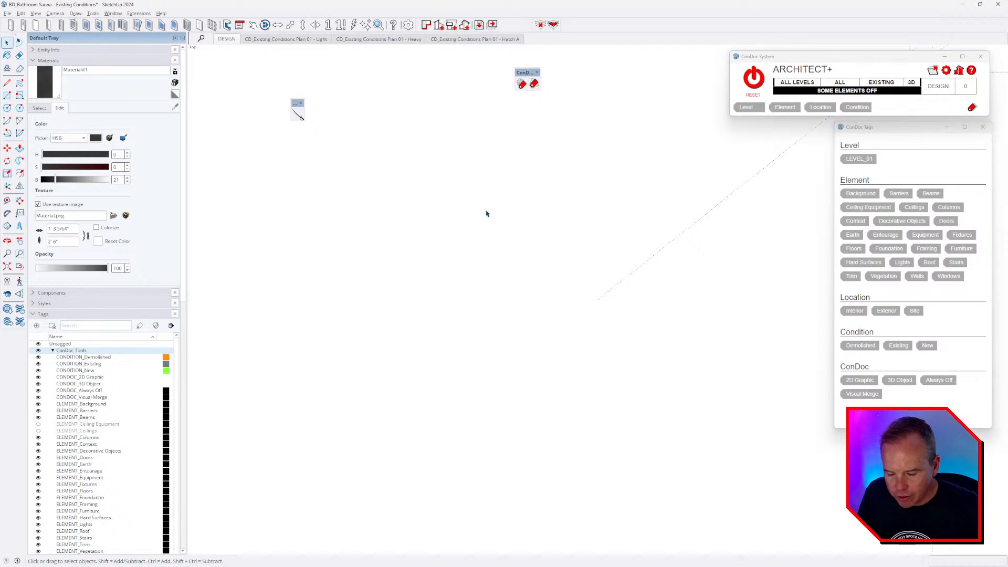
pyautogui.hotkey('shift', 'z')
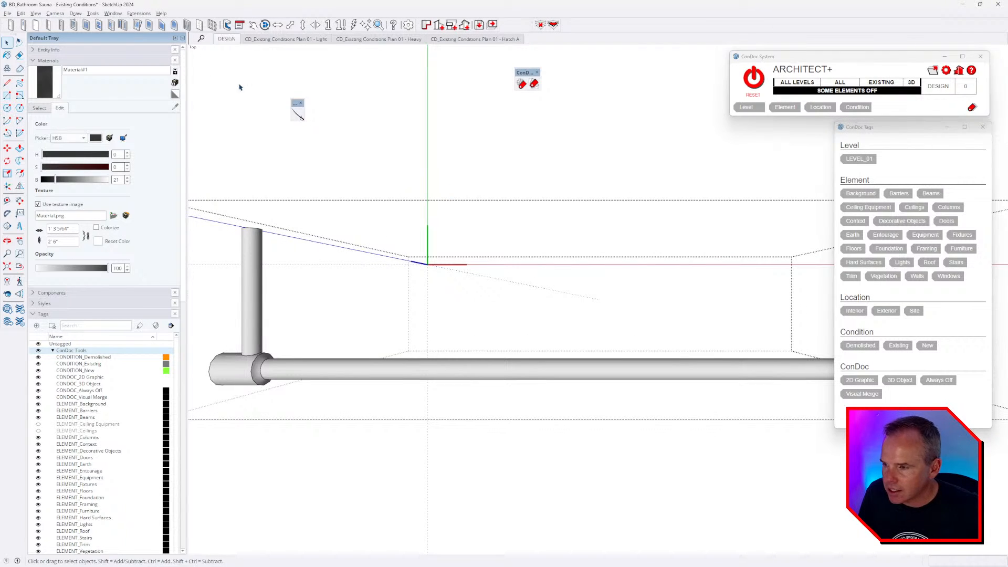
pyautogui.hotkey('alt', 'p')
pyautogui.scroll(5, 607, 300)
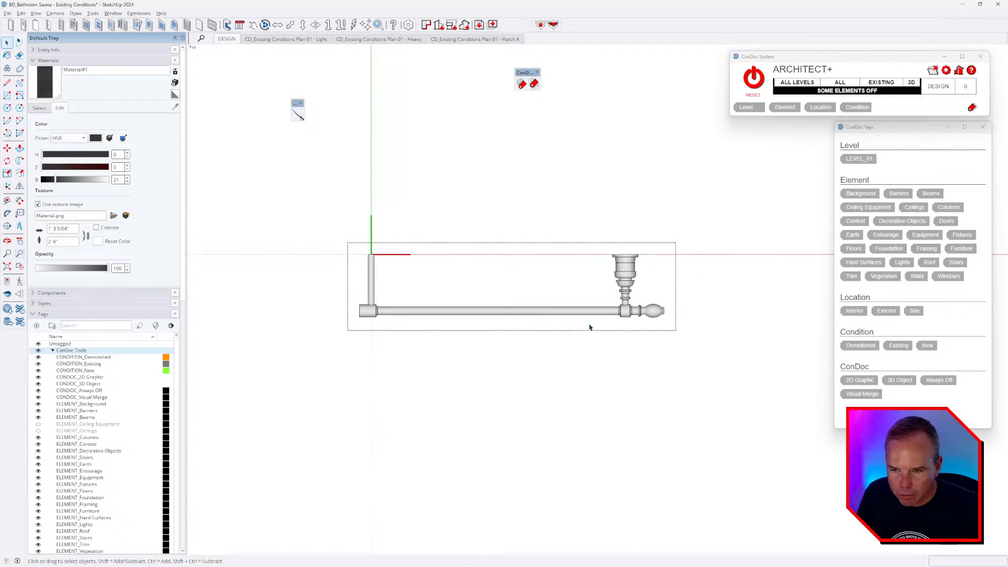
# - Cut the bar and delete its right section with the post
pyautogui.click(297, 114)
pyautogui.click(518, 204)
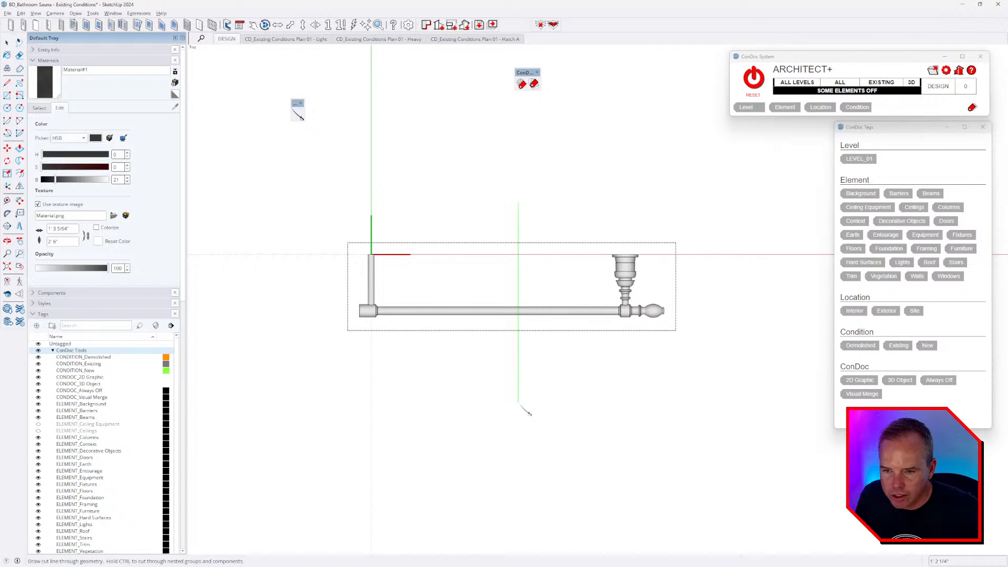
pyautogui.click(520, 412)
pyautogui.press('space')
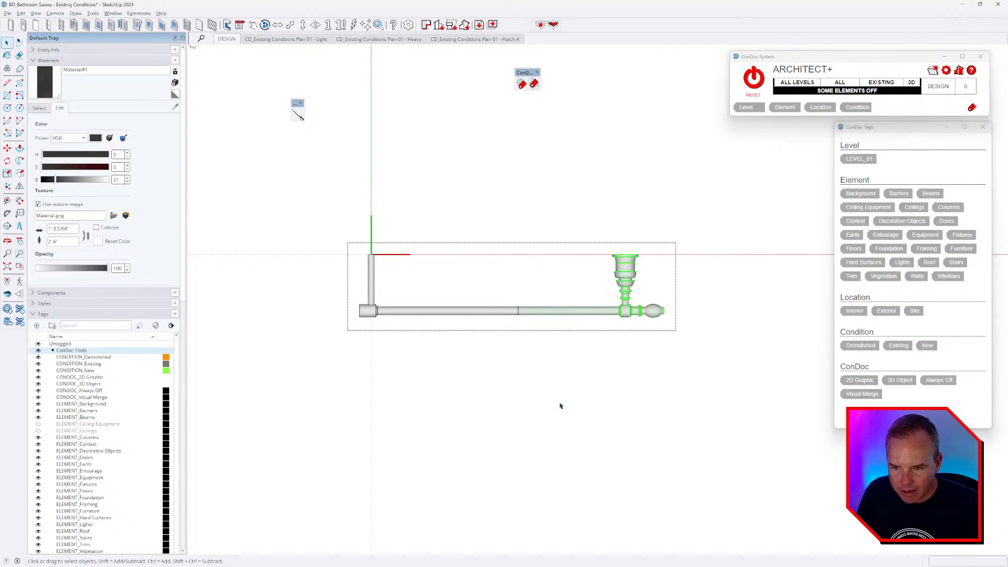
pyautogui.press('Delete')
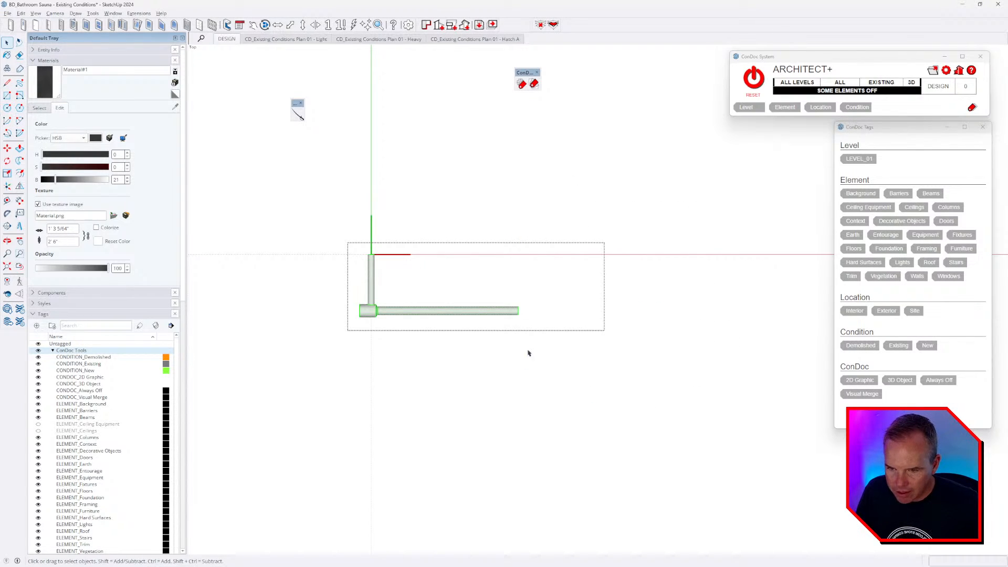
pyautogui.scroll(3, 439, 315)
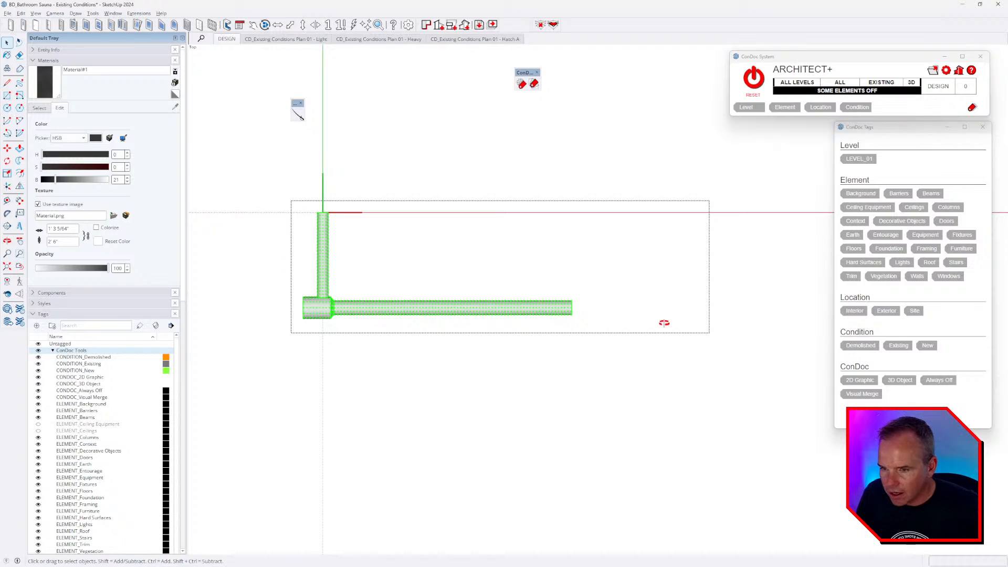
# - Flip-copy the remaining half at the cut end for a symmetric two-post bar, then exit the component
pyautogui.moveTo(664, 322); pyautogui.dragTo(580, 173, button='middle')
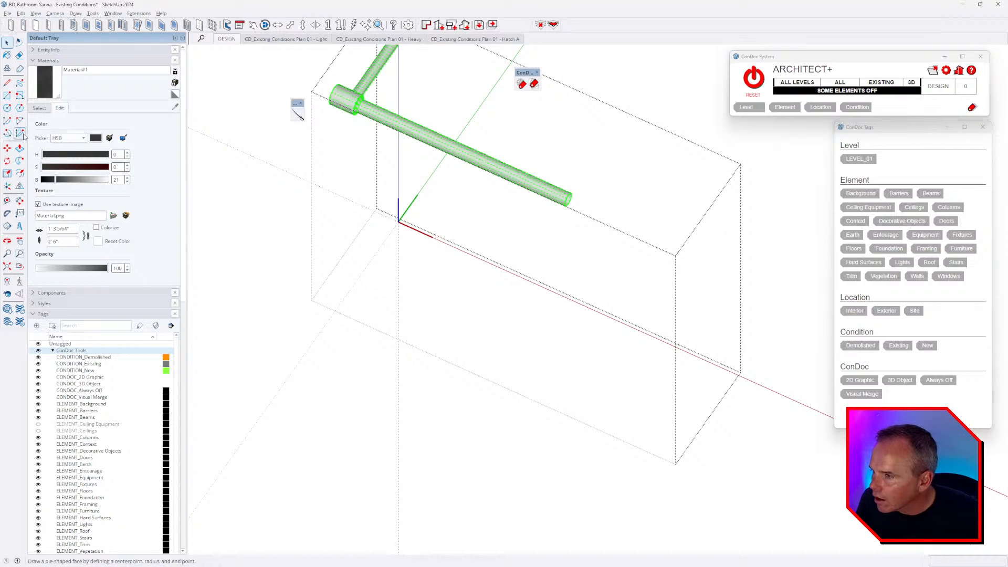
pyautogui.click(20, 186)
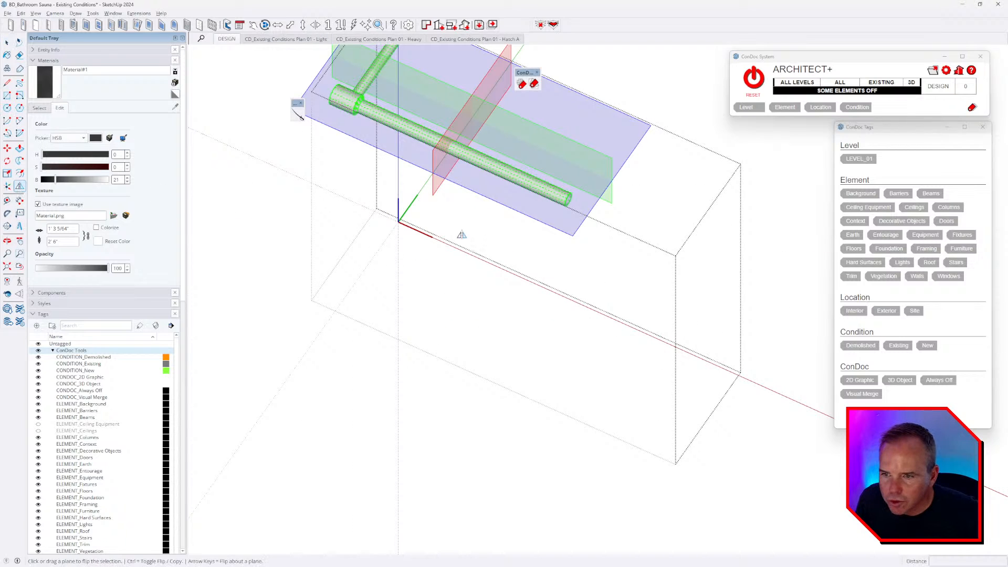
pyautogui.moveTo(462, 191); pyautogui.dragTo(556, 199)
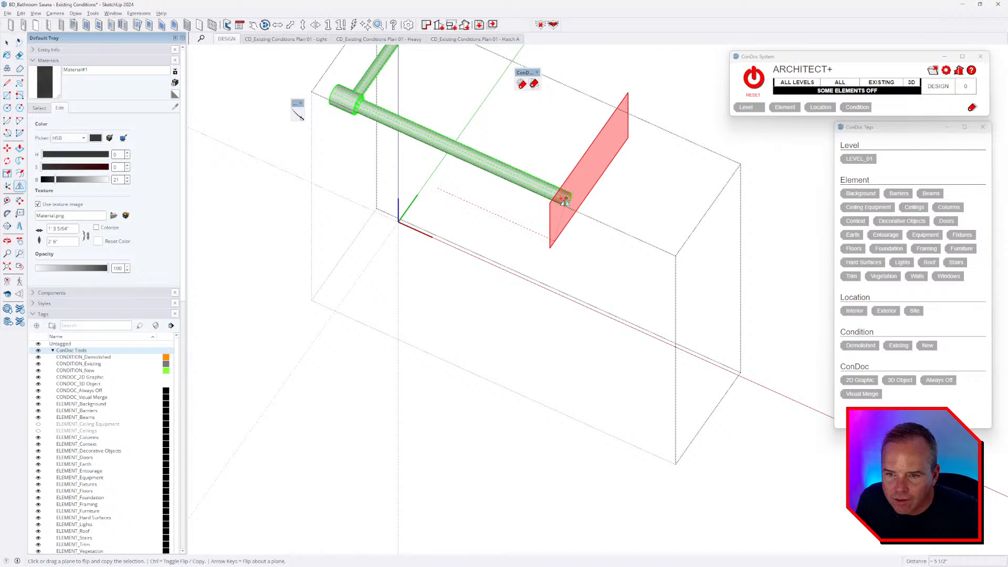
pyautogui.click(583, 208)
pyautogui.moveTo(447, 254); pyautogui.dragTo(650, 273, button='middle')
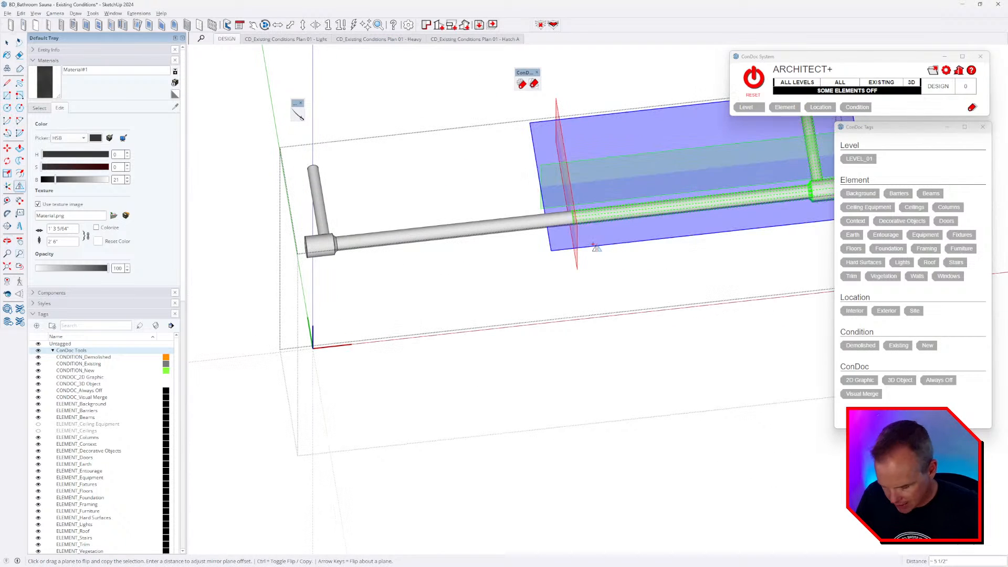
pyautogui.press('space')
pyautogui.moveTo(557, 166); pyautogui.dragTo(636, 284)
pyautogui.moveTo(634, 281); pyautogui.dragTo(531, 260, button='middle')
pyautogui.press('Escape')
pyautogui.moveTo(598, 250); pyautogui.dragTo(521, 291, button='middle')
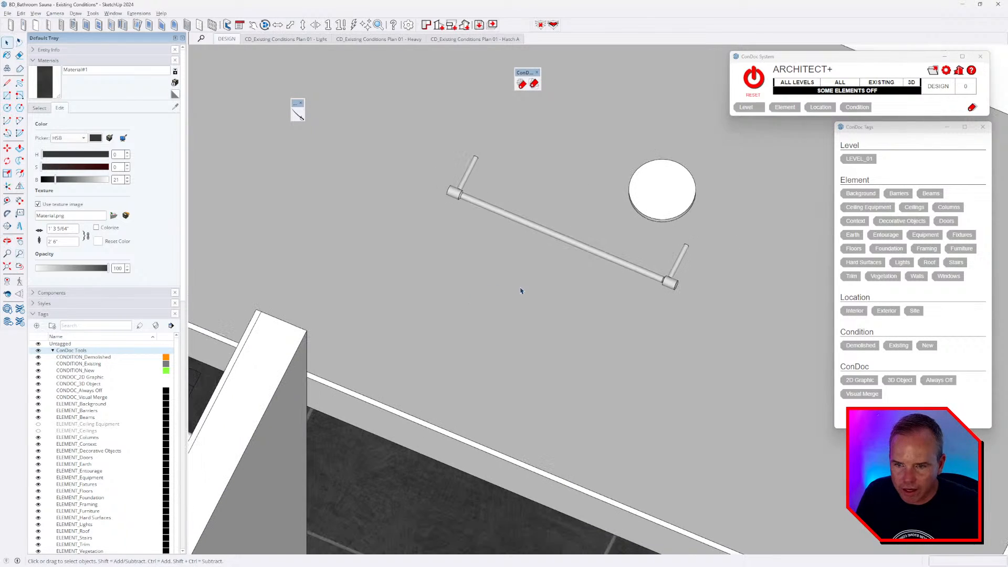
# - Unhide the towel inside the bar component and restore all model elements with ConDoc RESET
pyautogui.doubleClick(563, 246)
pyautogui.hotkey('shift', 'h')
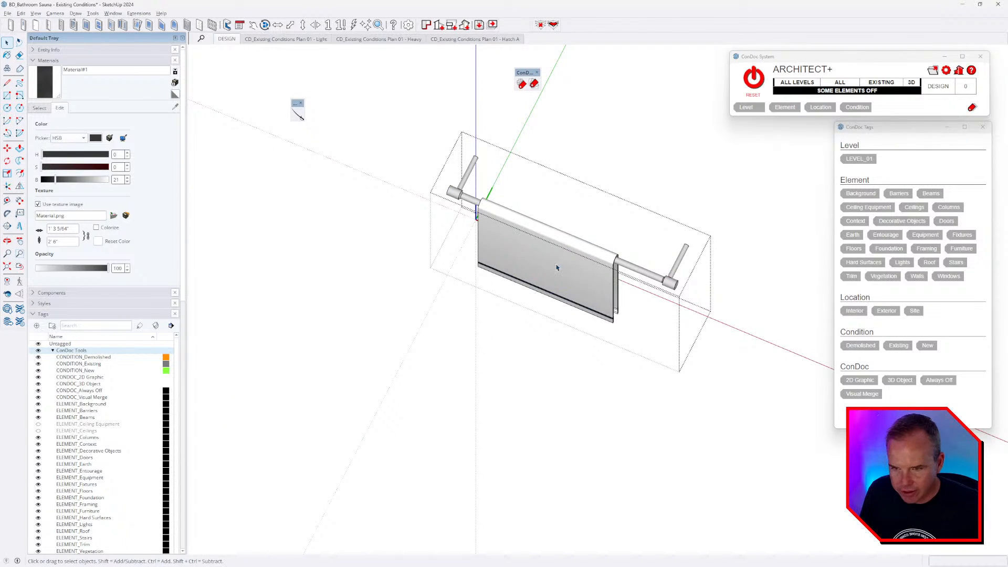
pyautogui.press('Escape')
pyautogui.moveTo(562, 284); pyautogui.dragTo(681, 284, button='middle')
pyautogui.click(754, 77)
pyautogui.press('space')
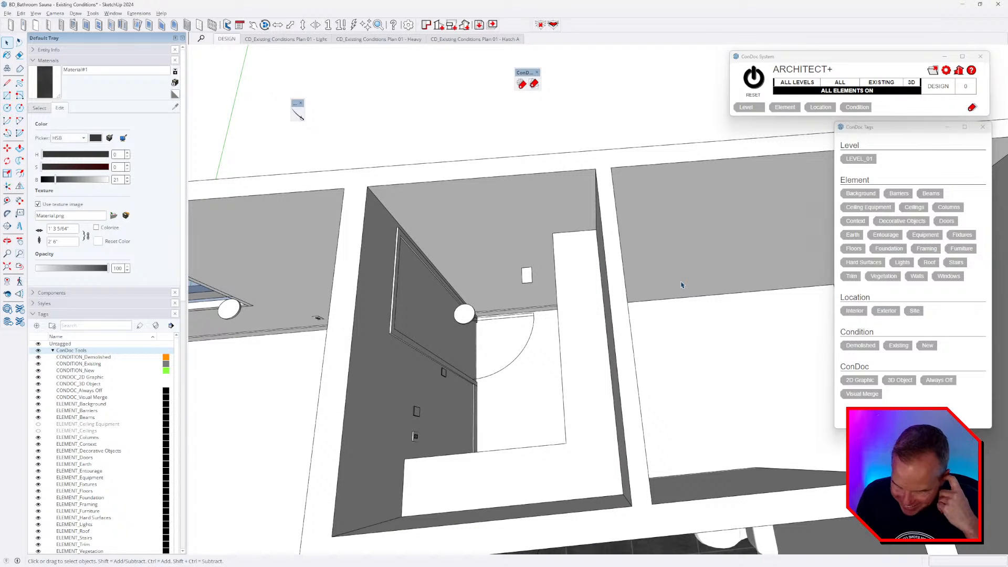
# - Select the towel rack and move it lower on the wall
pyautogui.scroll(-5, 681, 285)
pyautogui.moveTo(547, 363); pyautogui.dragTo(506, 285, button='middle')
pyautogui.scroll(5, 600, 352)
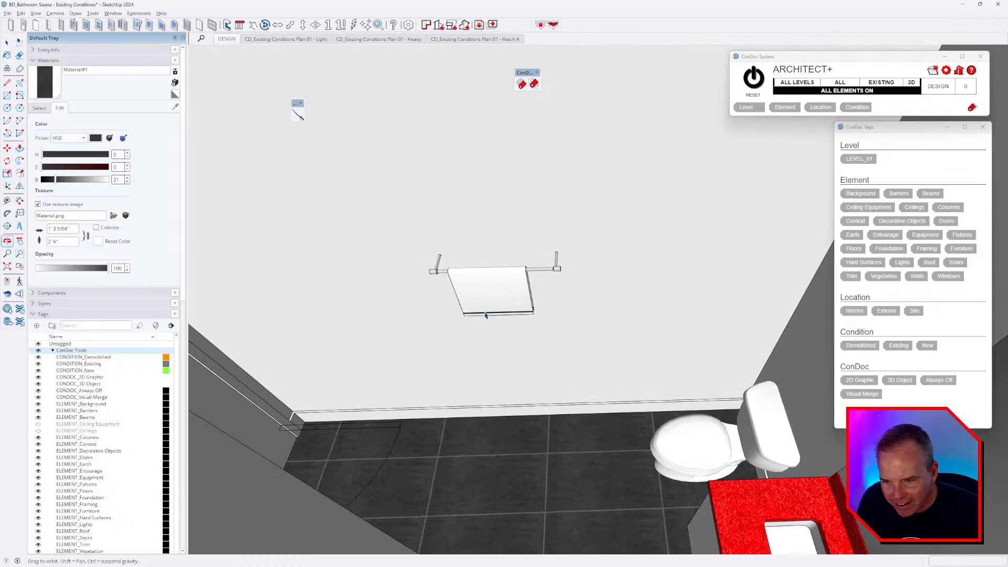
pyautogui.click(506, 285)
pyautogui.scroll(3, 505, 286)
pyautogui.scroll(3, 491, 236)
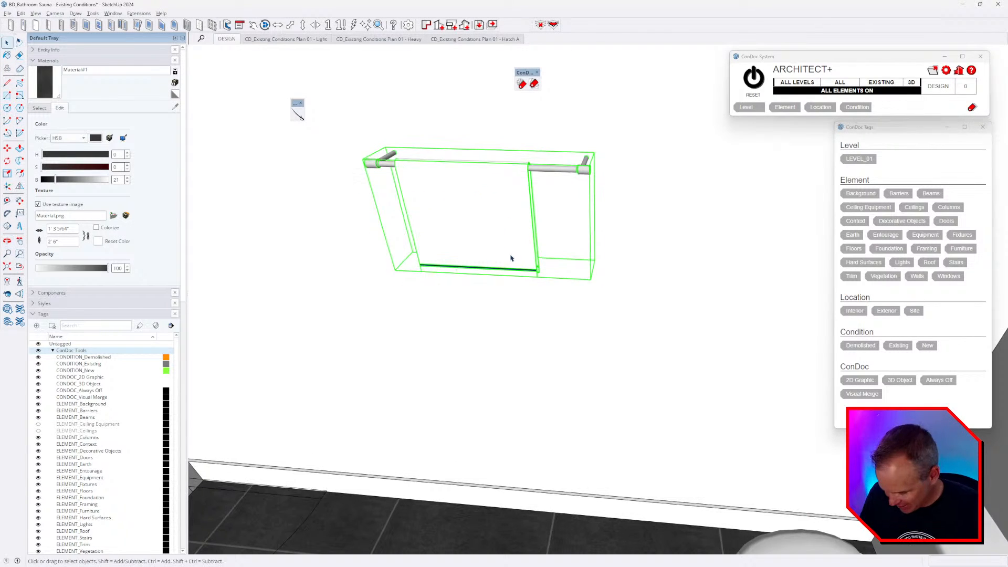
pyautogui.scroll(2, 599, 213)
pyautogui.press('m')
pyautogui.click(598, 214)
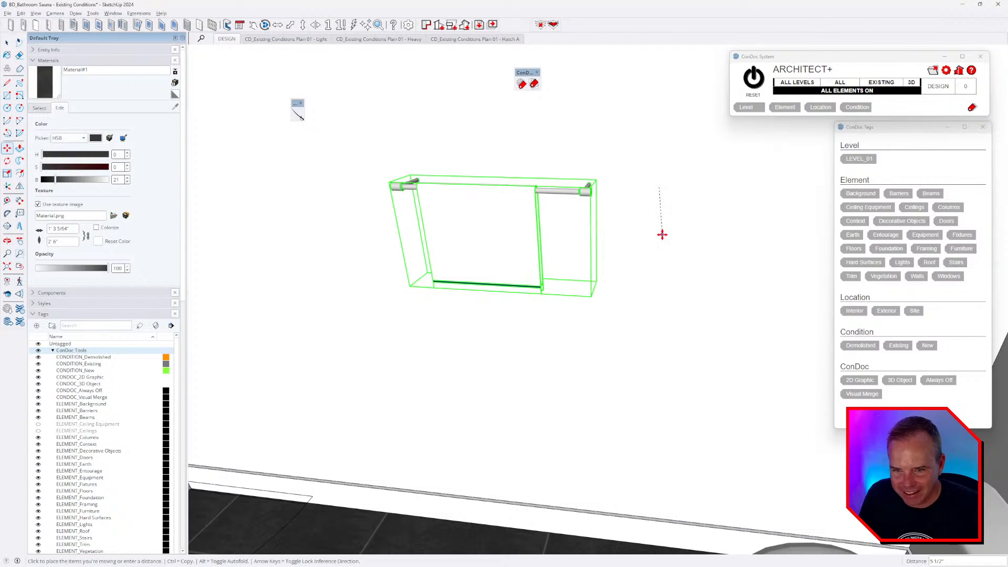
pyautogui.click(665, 305)
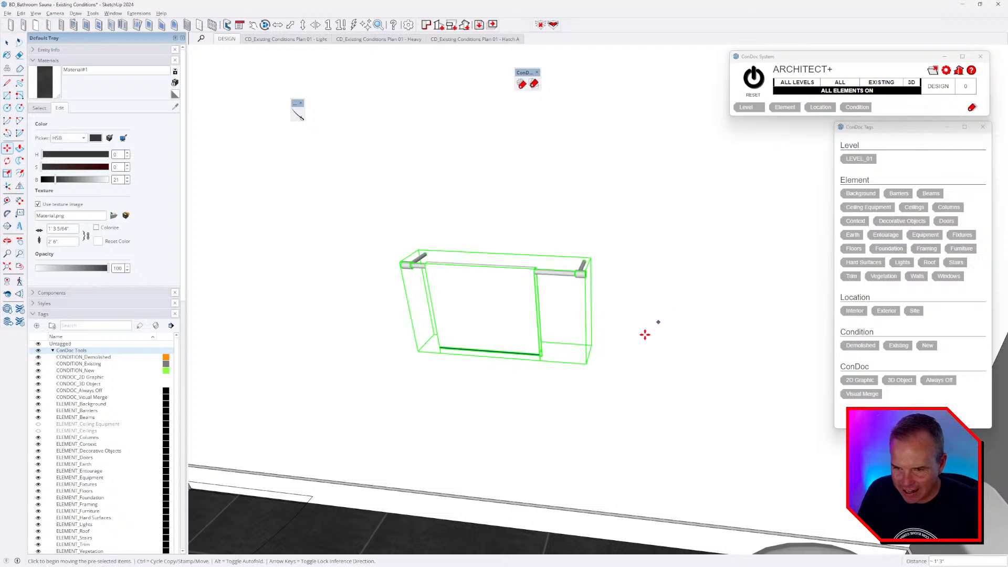
# - Move the towel rack 6" to the left
pyautogui.moveTo(601, 283); pyautogui.dragTo(612, 397, button='middle')
pyautogui.scroll(-3, 604, 264)
pyautogui.press('m')
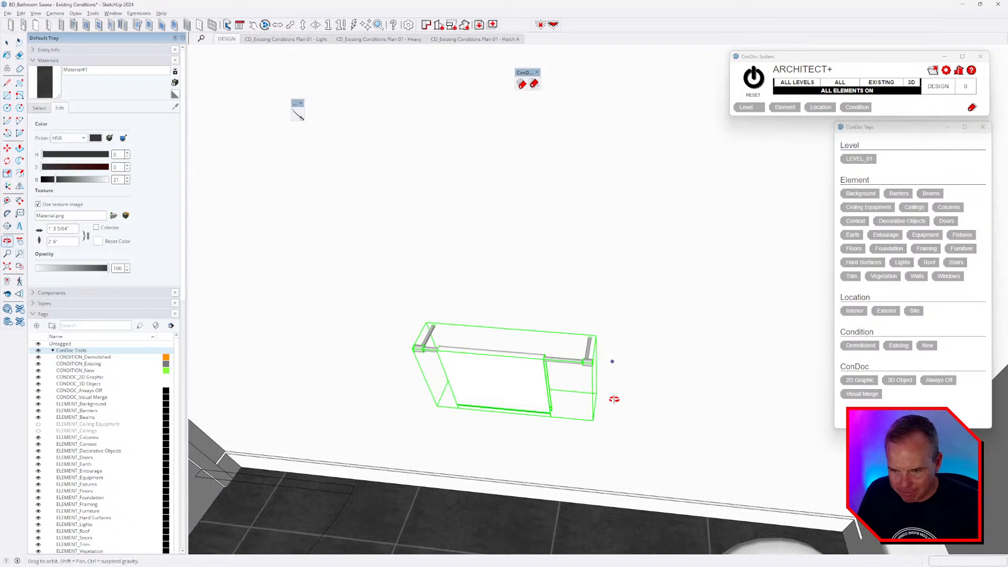
pyautogui.click(633, 395)
pyautogui.click(588, 392)
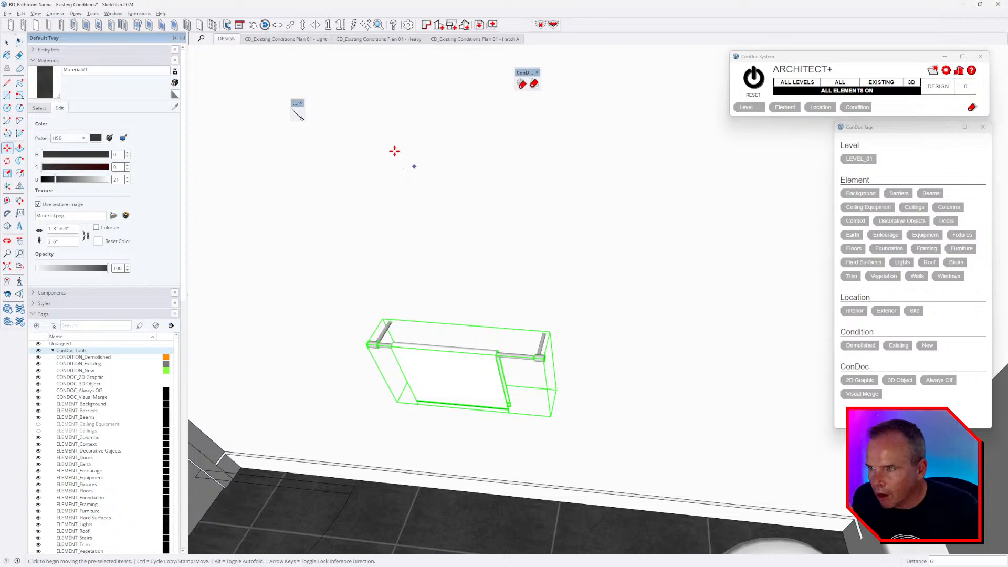
# - Open the FlexTools Component Finder and scroll through the FIXTURES components
pyautogui.click(378, 25)
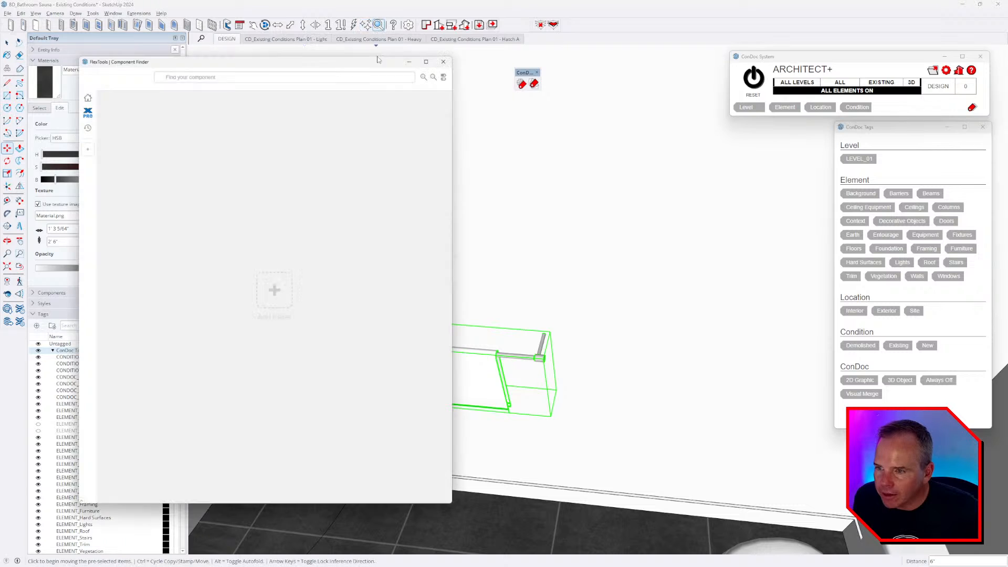
pyautogui.scroll(9, 383, 365)
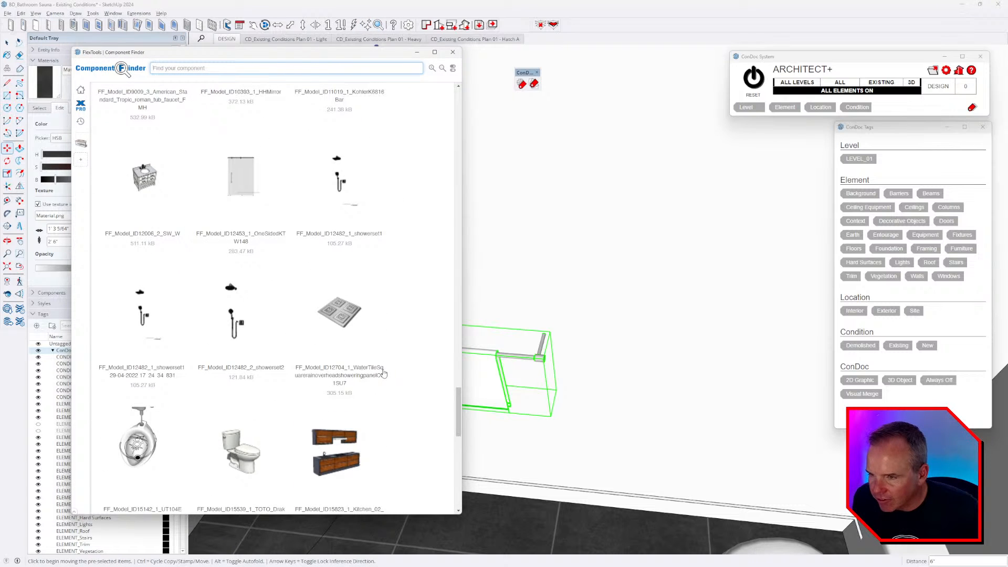
pyautogui.scroll(4, 383, 374)
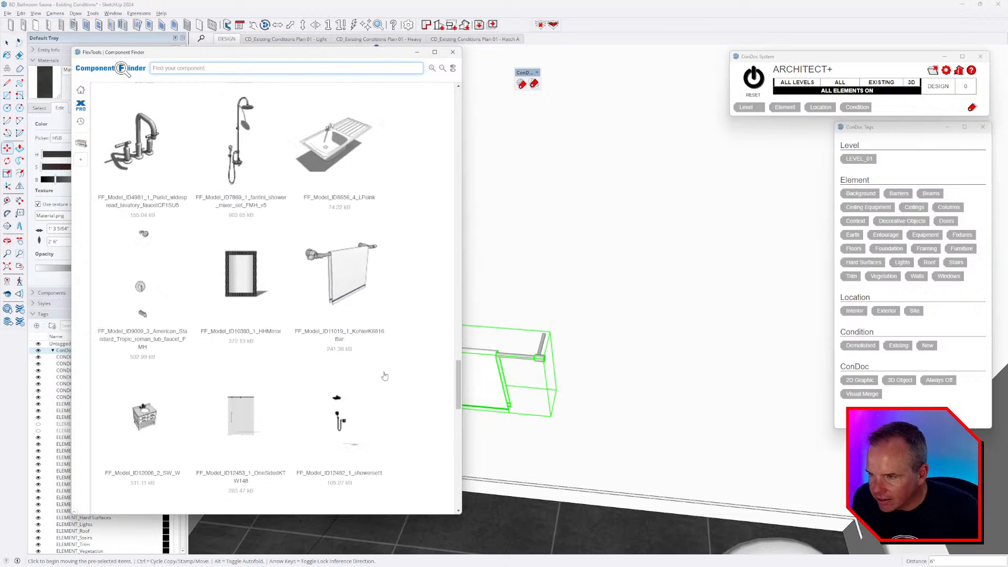
pyautogui.scroll(2, 380, 368)
pyautogui.scroll(5, 350, 359)
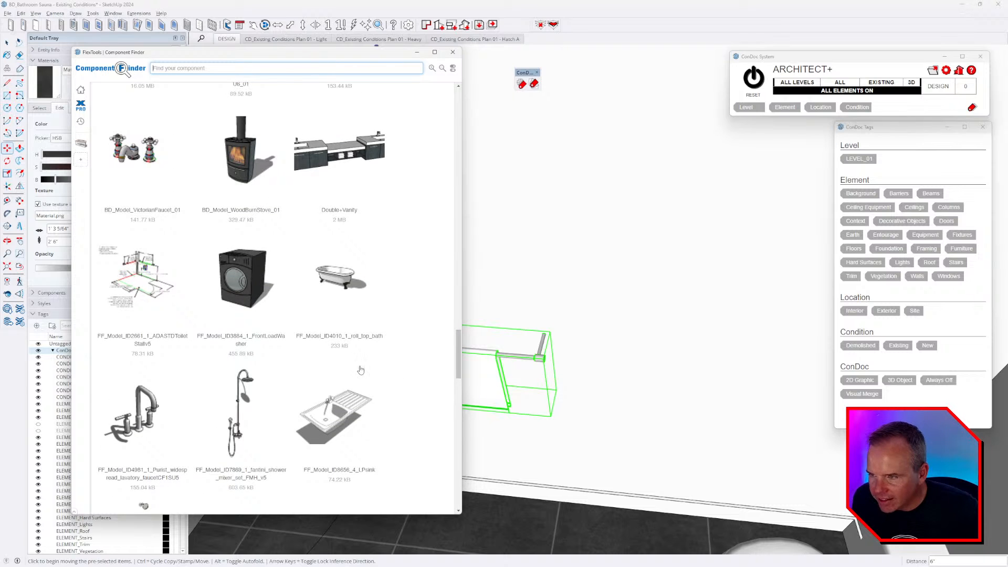
pyautogui.scroll(10, 362, 370)
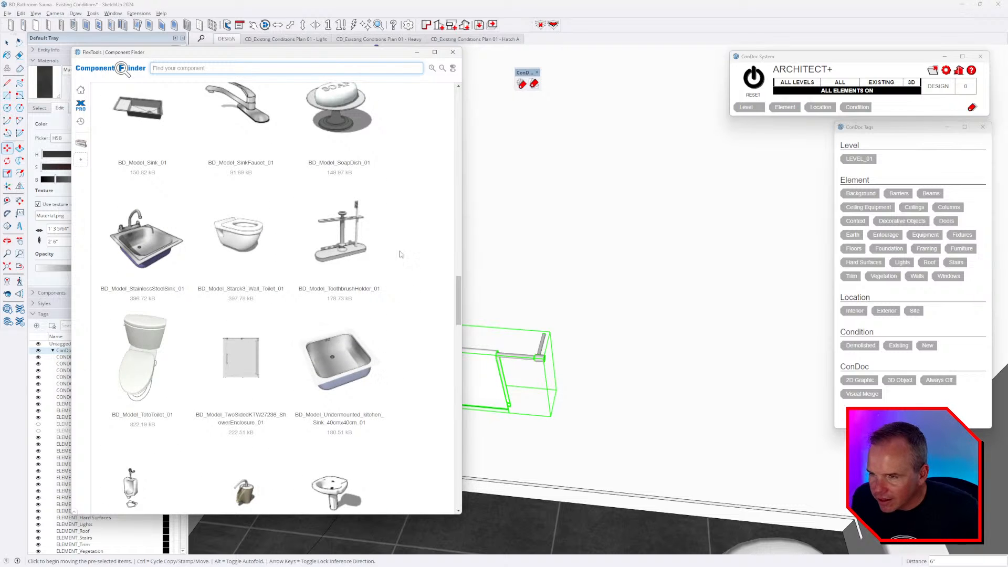
pyautogui.scroll(15, 402, 266)
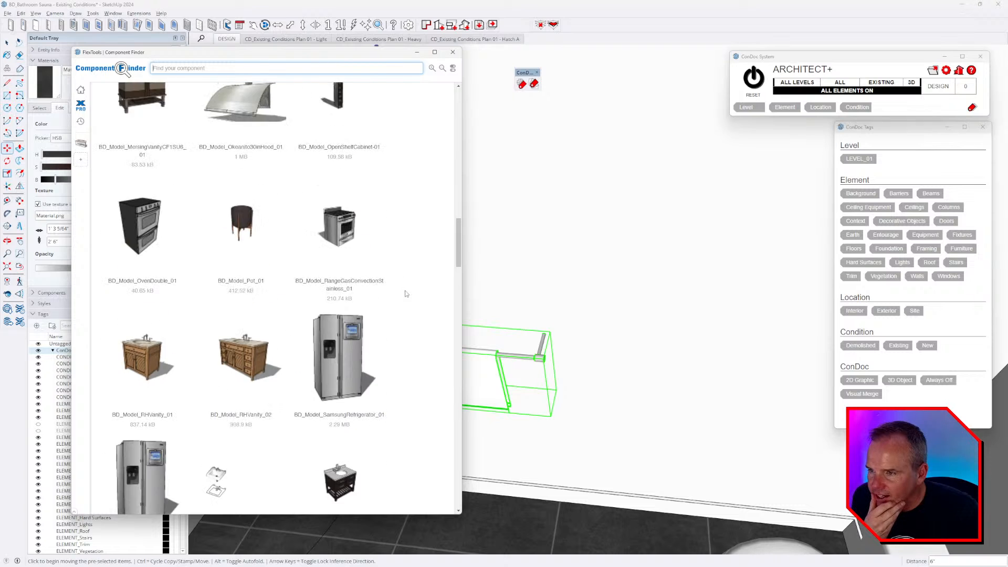
pyautogui.scroll(6, 406, 297)
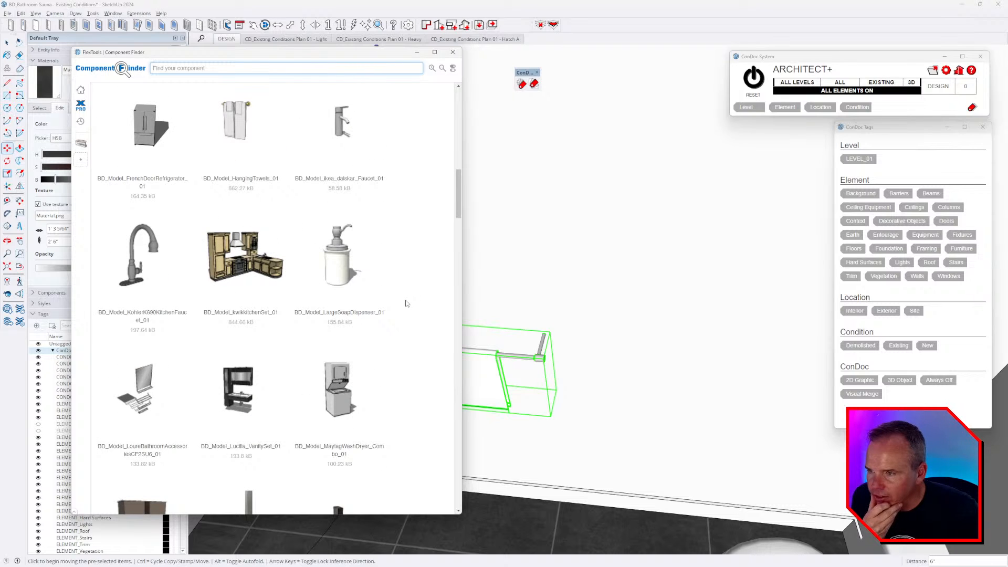
pyautogui.scroll(4, 405, 303)
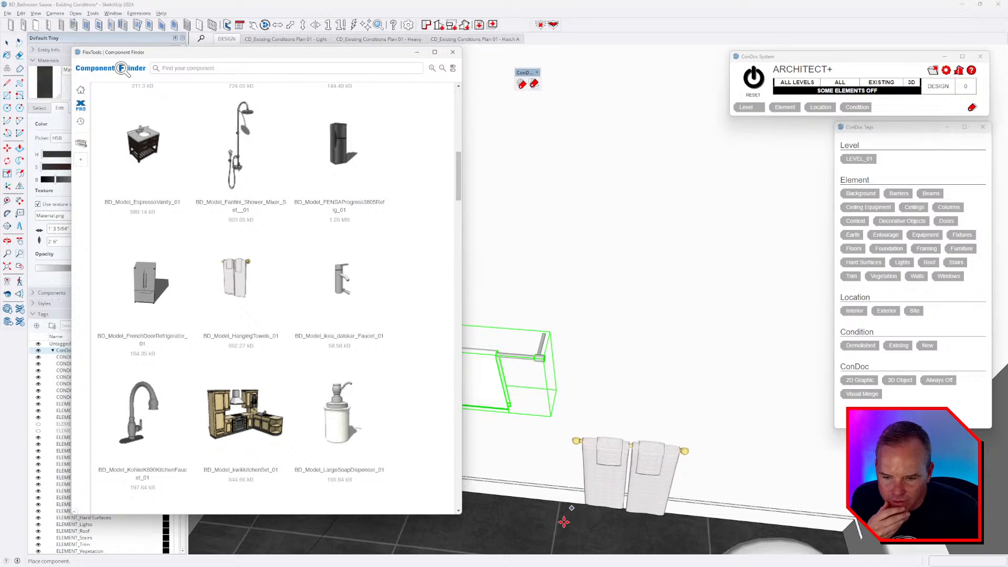
pyautogui.scroll(5, 311, 341)
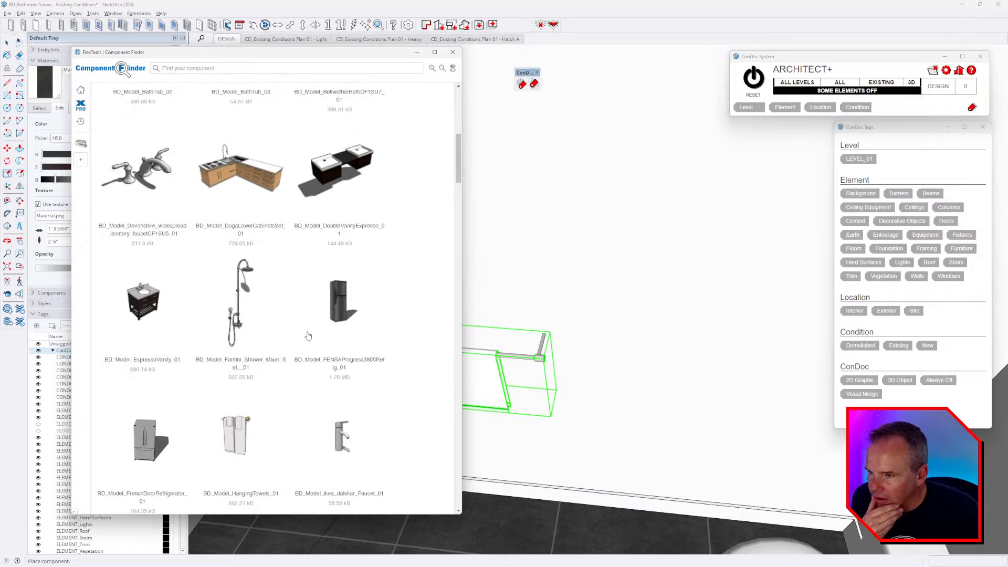
pyautogui.scroll(4, 313, 341)
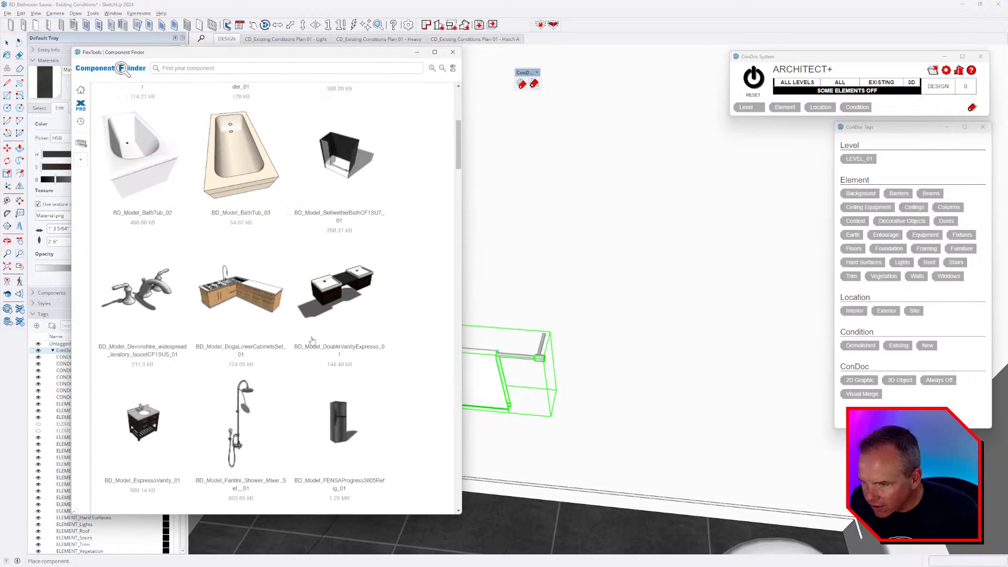
pyautogui.scroll(5, 314, 343)
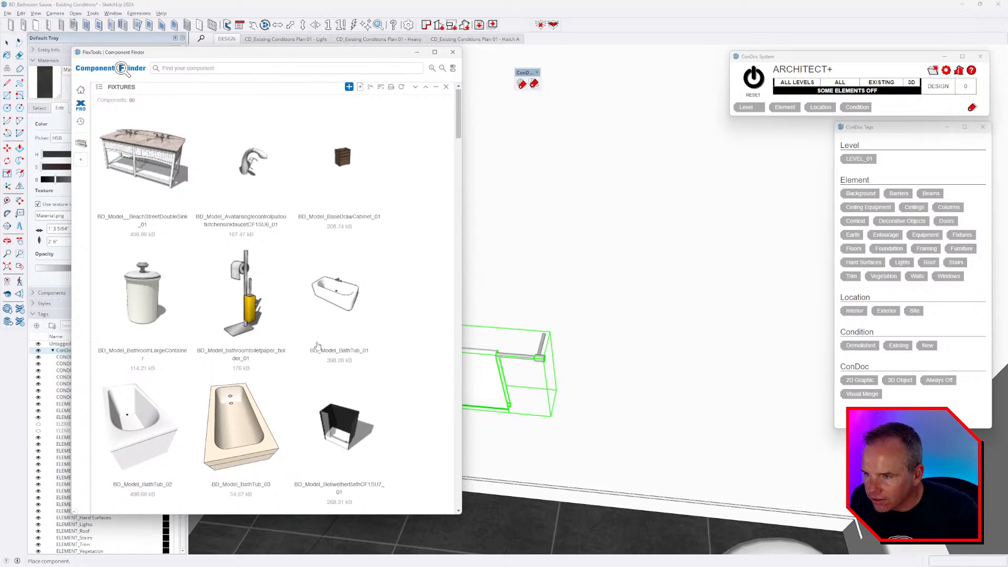
# - Discard the pending towel bar entry in FIXTURES and begin adding a library folder
pyautogui.click(349, 92)
pyautogui.click(423, 322)
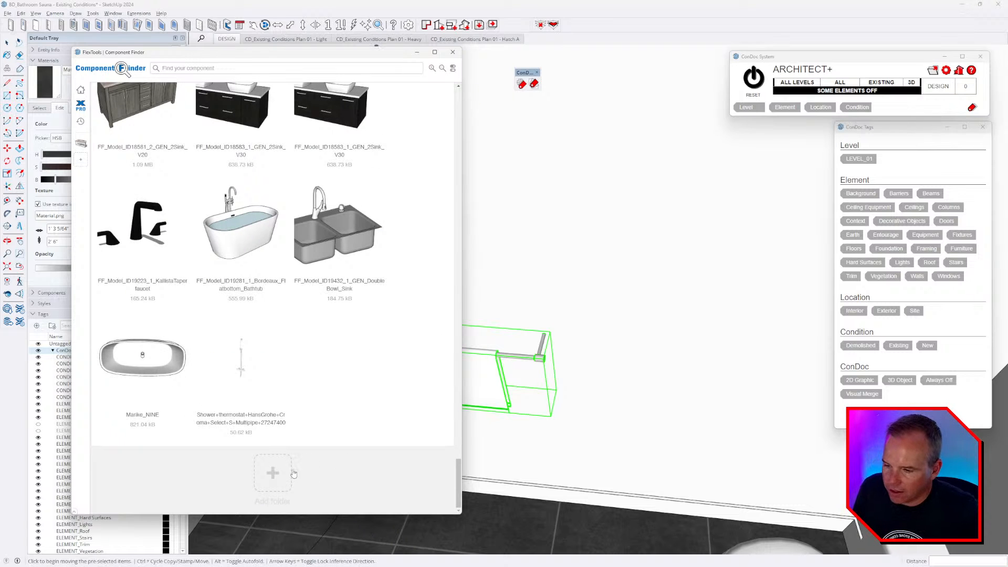
pyautogui.click(267, 471)
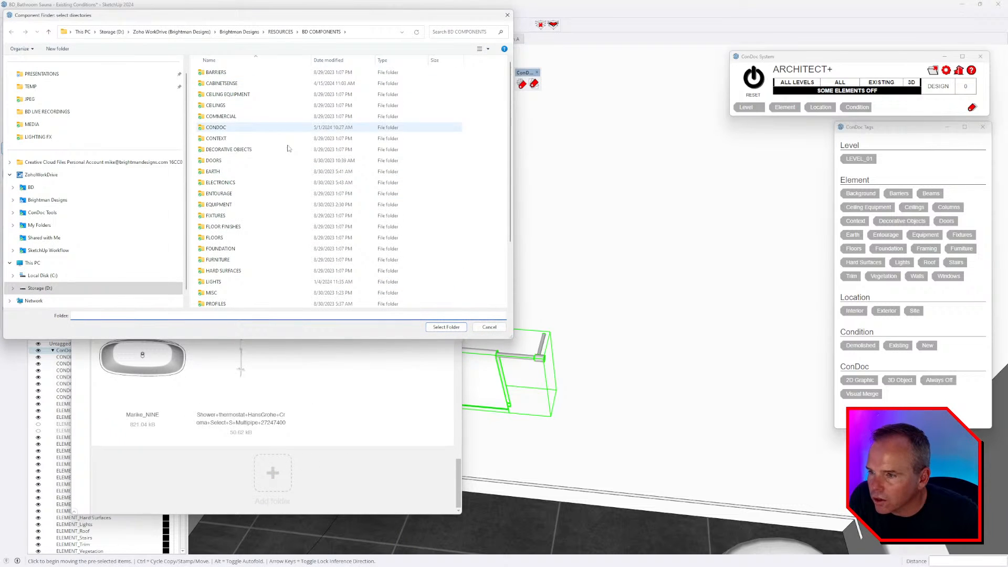
# - Browse to FIXTURES > SHOWER and add it as a library folder
pyautogui.doubleClick(250, 215)
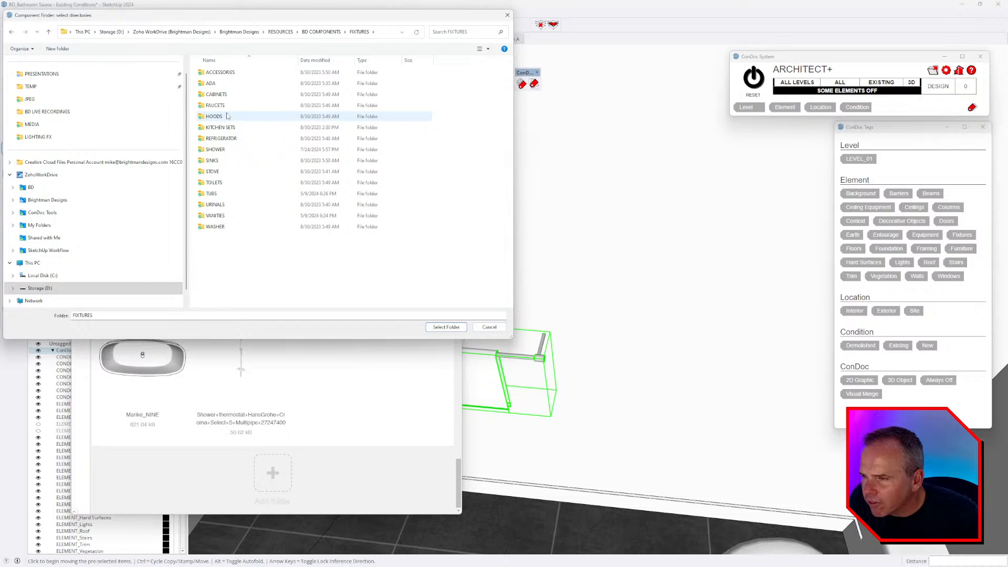
pyautogui.doubleClick(215, 151)
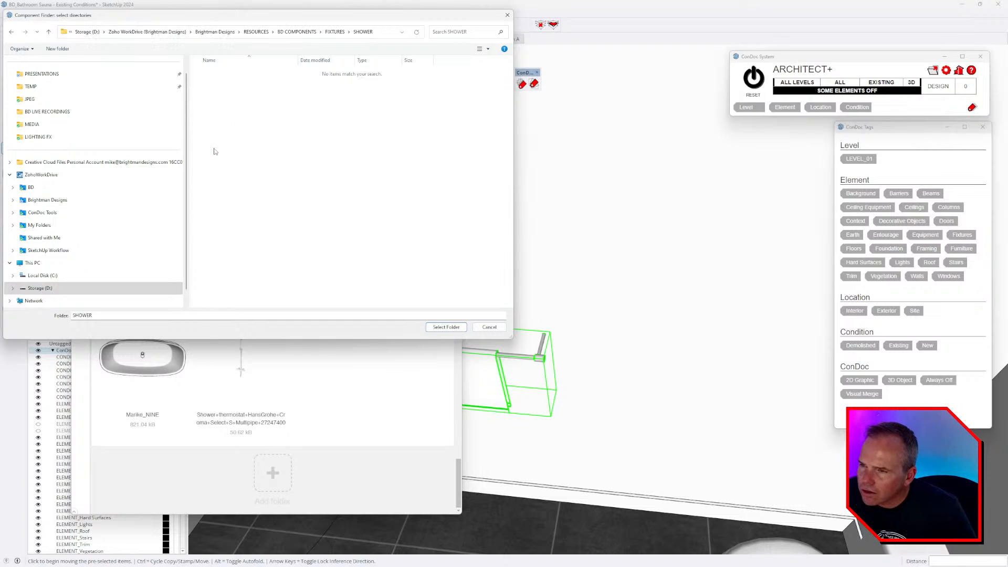
pyautogui.click(446, 327)
# - Close the Component Finder to return to the shower enclosure model
pyautogui.scroll(-3, 340, 266)
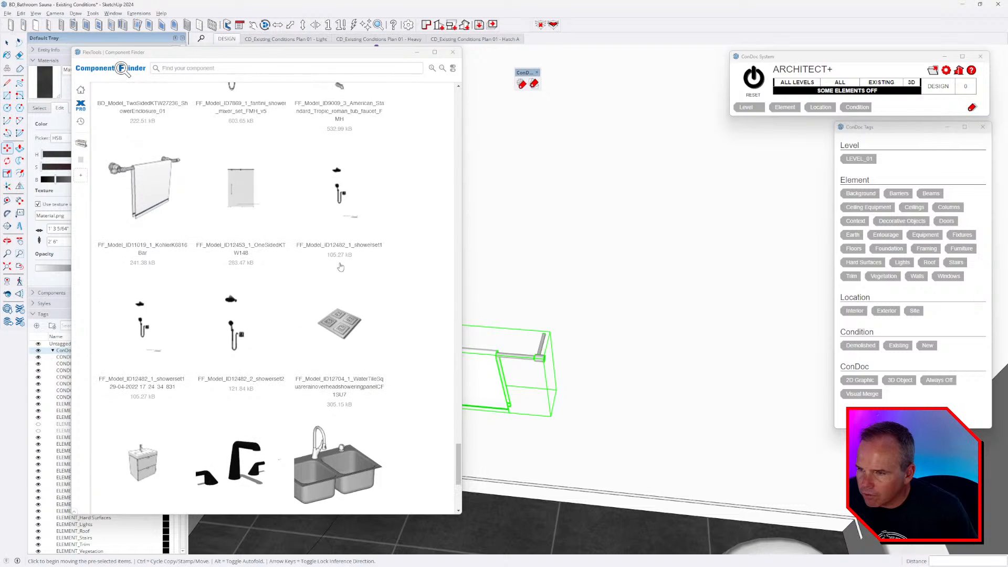
pyautogui.scroll(5, 339, 267)
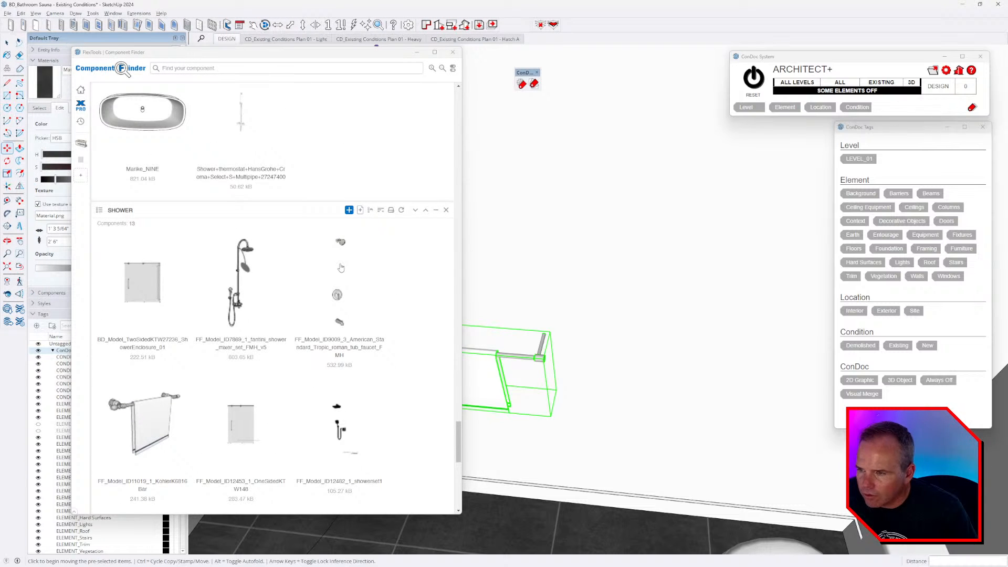
pyautogui.scroll(-9, 341, 269)
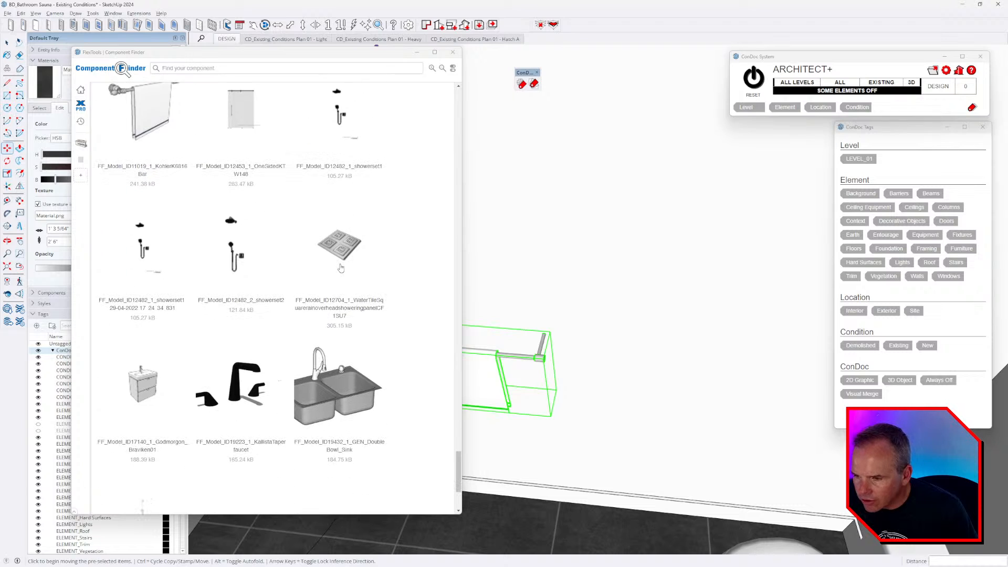
pyautogui.scroll(-2, 351, 226)
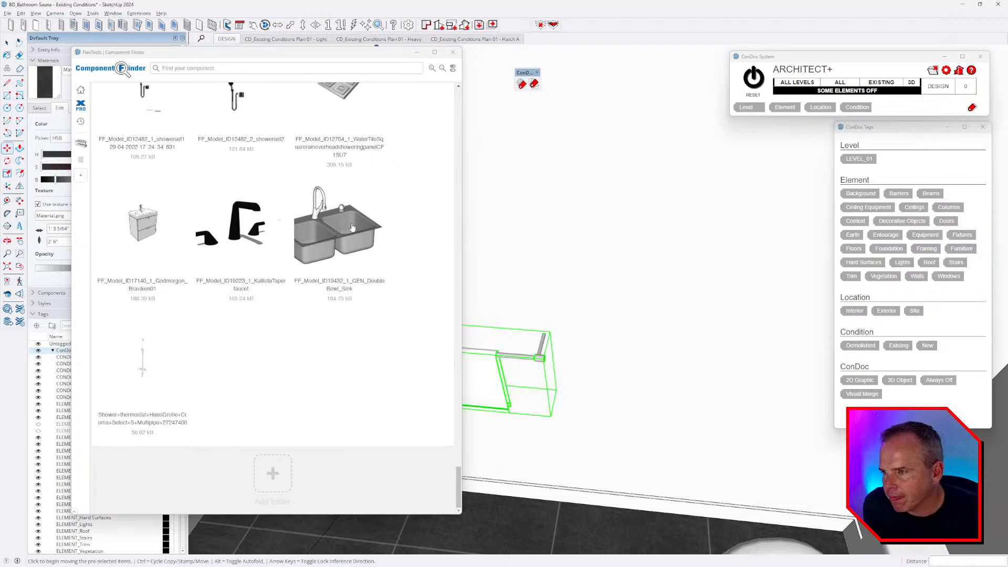
pyautogui.moveTo(607, 269); pyautogui.dragTo(615, 284, button='middle')
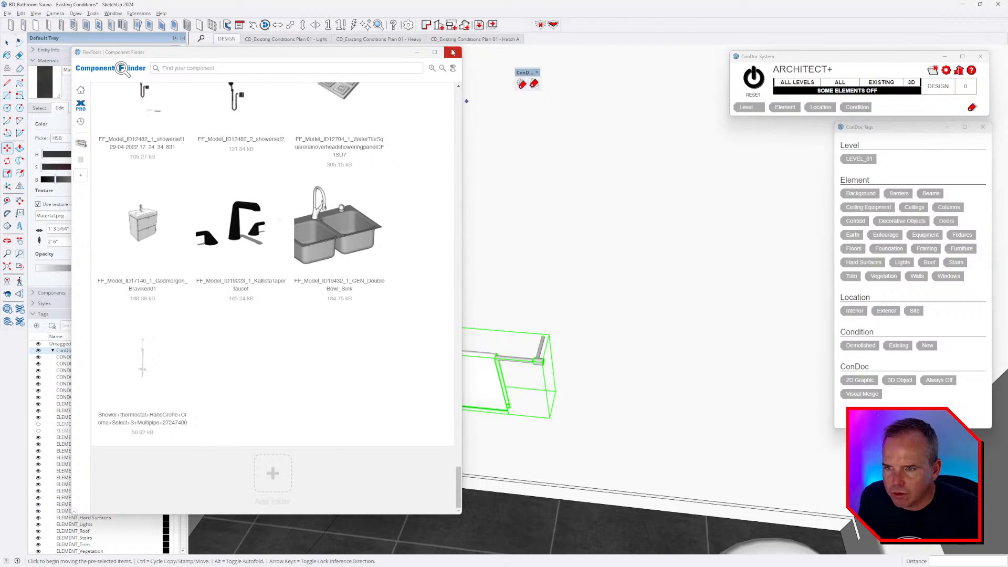
pyautogui.scroll(3, 385, 188)
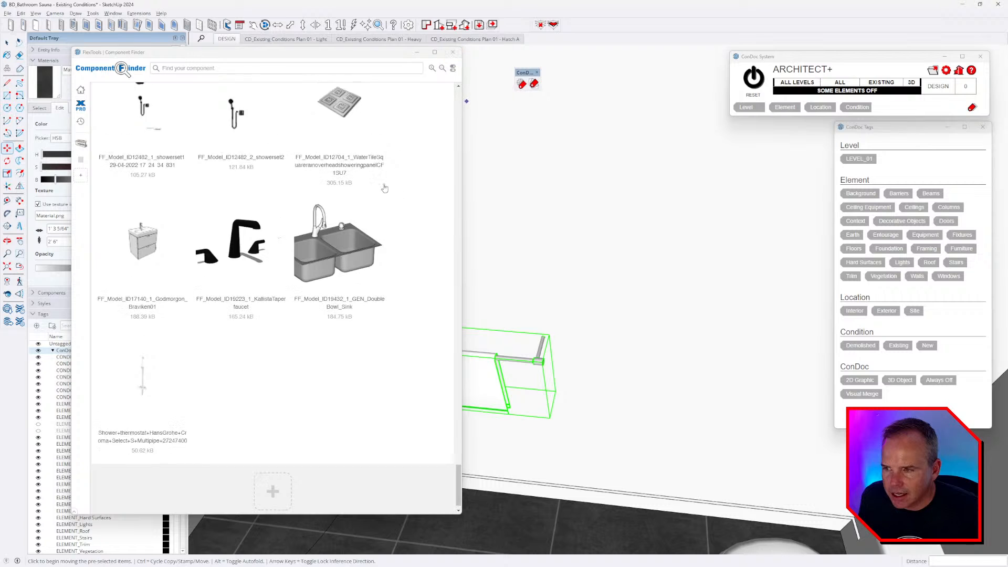
pyautogui.click(453, 52)
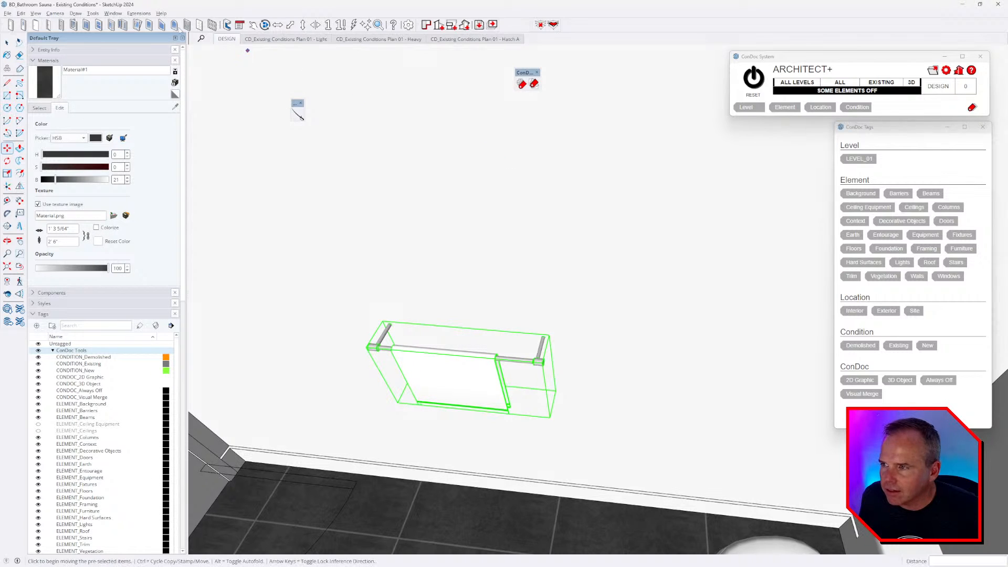
# - Open 3D Warehouse, search 'towel bar', and download TOWER BAR WITH TOWEL into the model
pyautogui.click(113, 13)
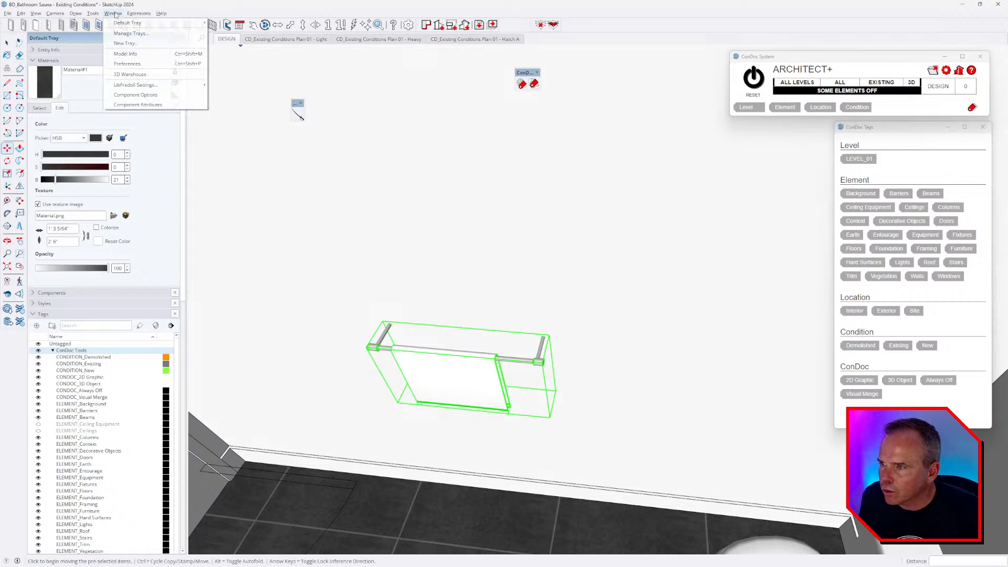
pyautogui.click(132, 74)
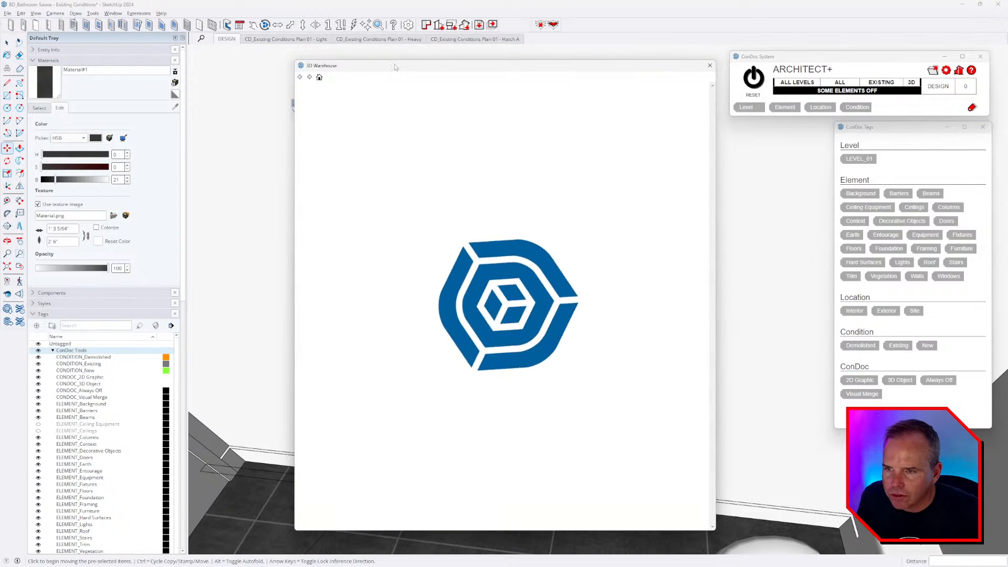
pyautogui.moveTo(395, 67); pyautogui.dragTo(206, 56)
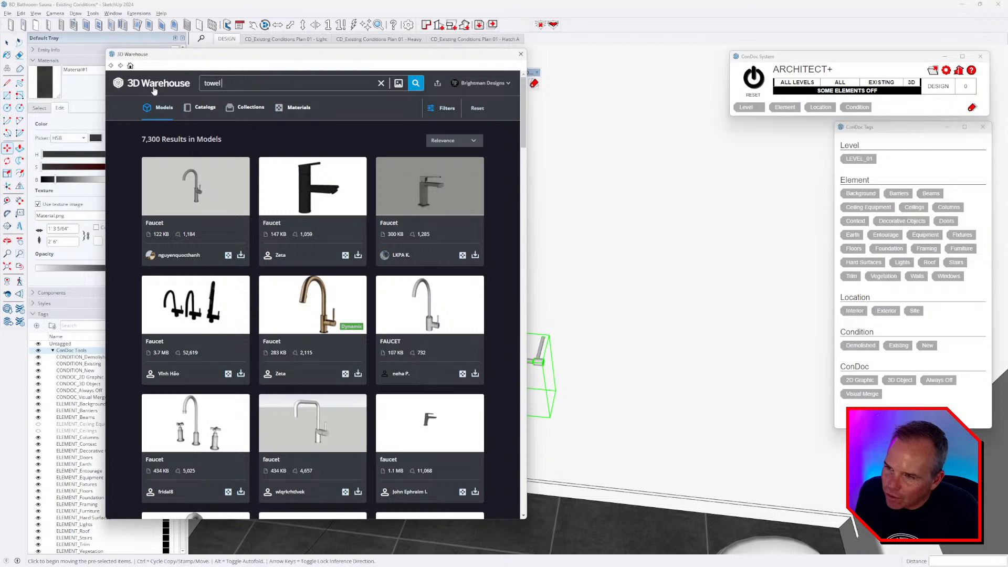
pyautogui.press('Return')
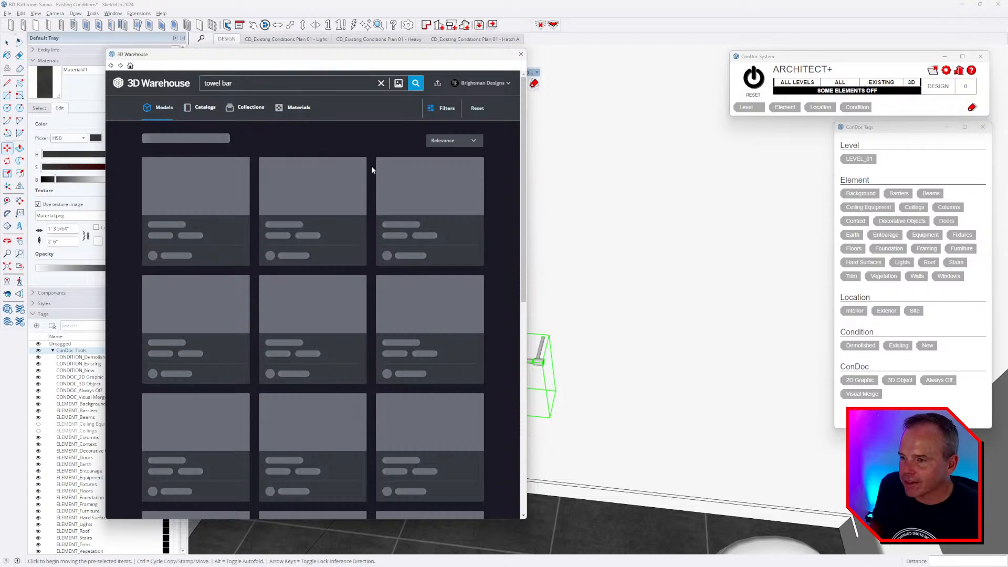
pyautogui.scroll(-3, 387, 196)
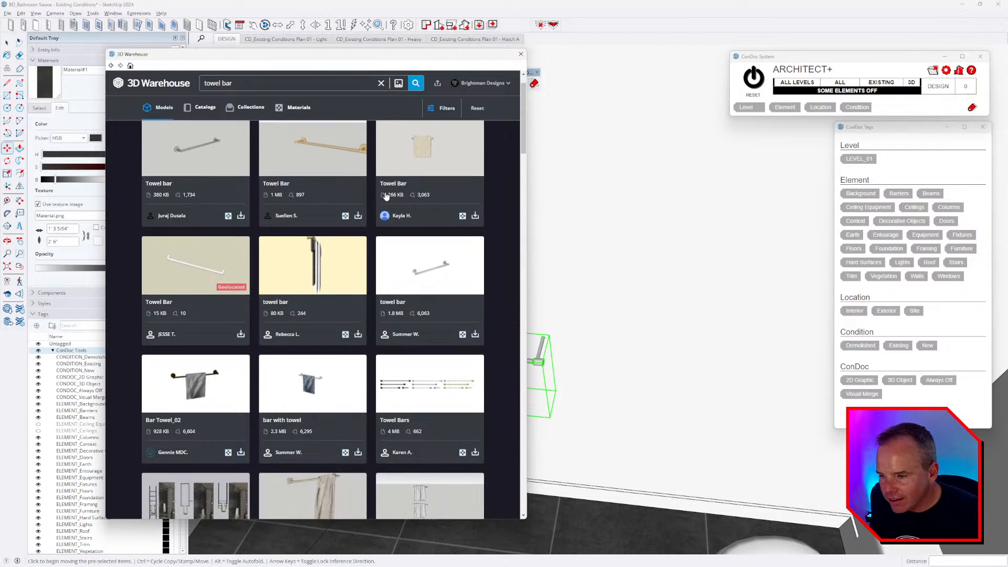
pyautogui.scroll(-3, 386, 195)
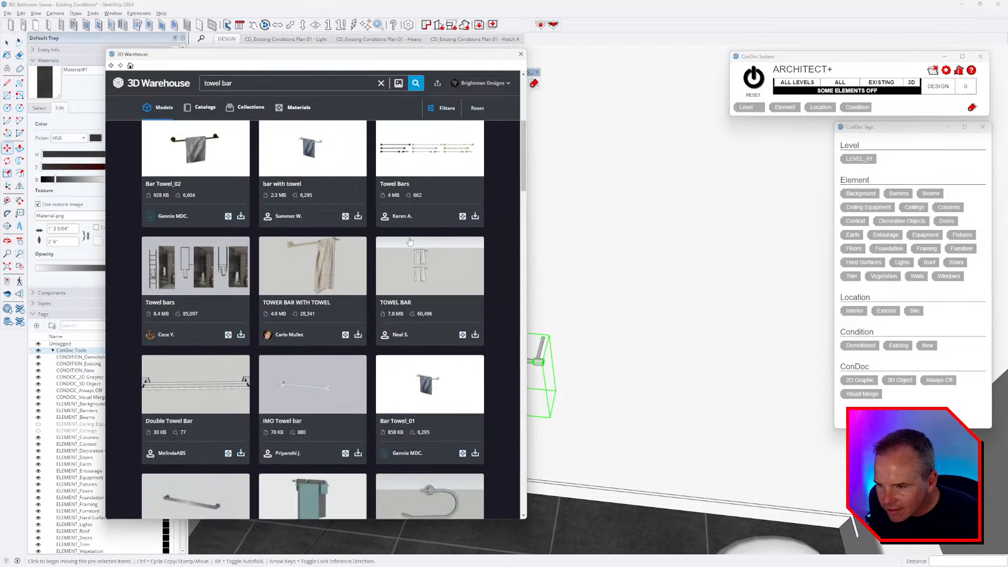
pyautogui.click(359, 336)
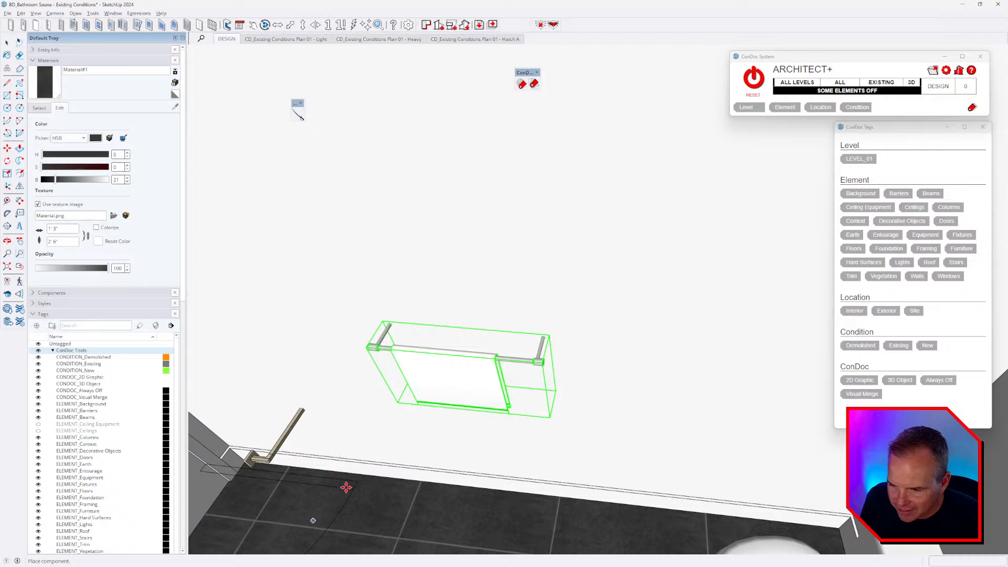
# - Drop the towel bar on the floor and rotate it 90°
pyautogui.keyDown('shift'); pyautogui.moveTo(559, 504); pyautogui.dragTo(472, 409, button='middle'); pyautogui.keyUp('shift')
pyautogui.scroll(-3, 471, 410)
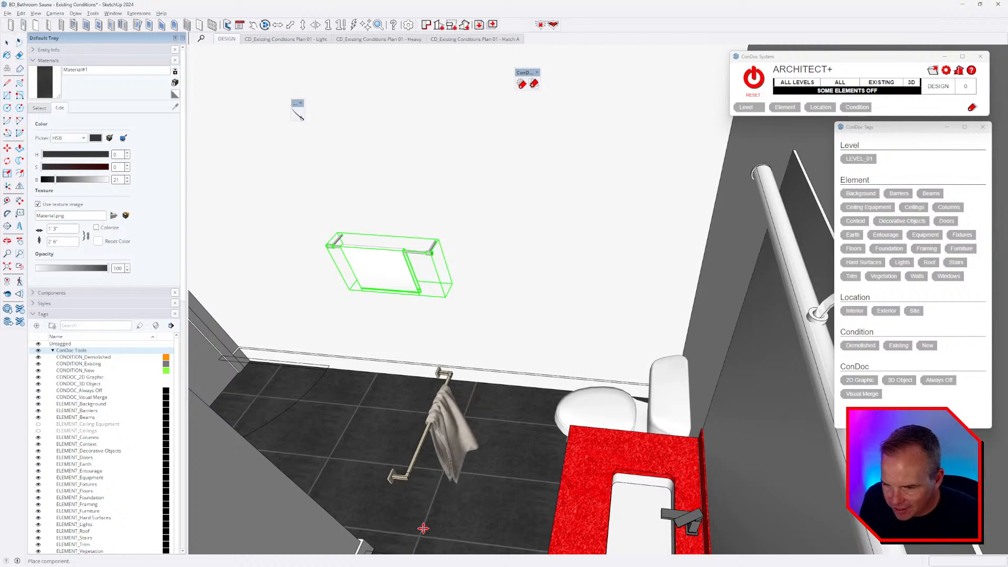
pyautogui.click(423, 528)
pyautogui.scroll(2, 421, 498)
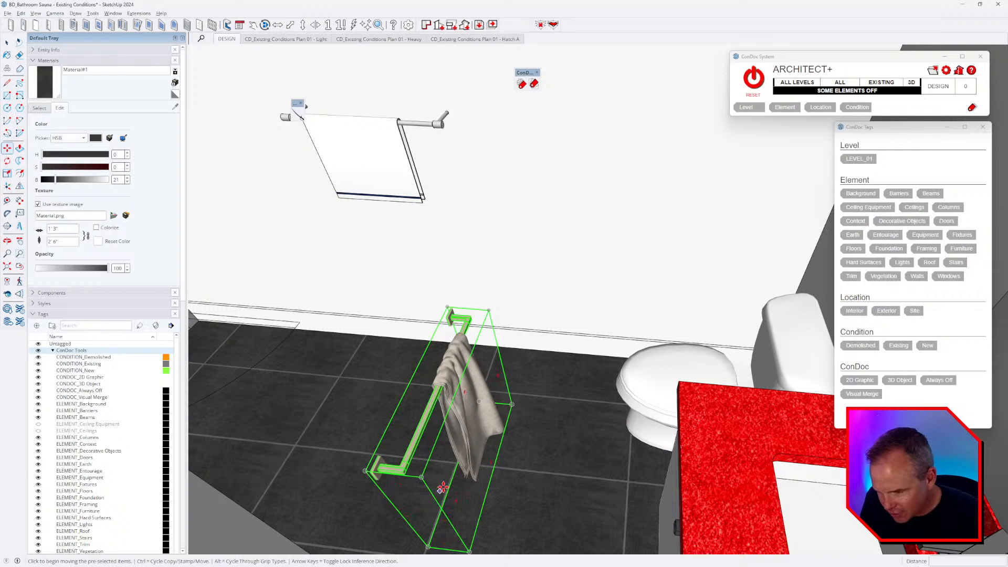
pyautogui.press('q')
pyautogui.click(433, 480)
pyautogui.click(498, 480)
pyautogui.click(527, 491)
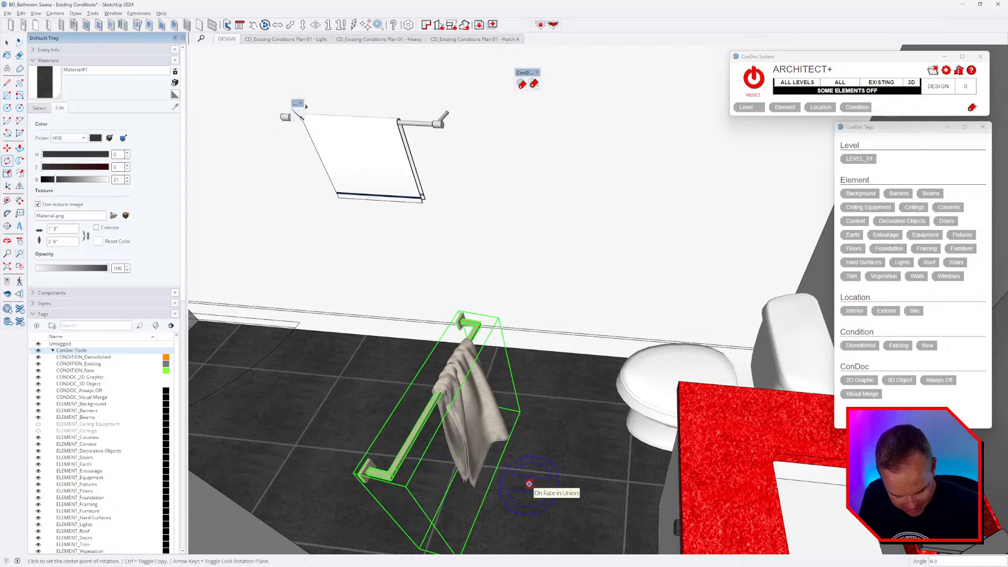
pyautogui.write('90')
pyautogui.press('Return')
# - Move the towel bar up onto the wall, redoing a misplaced first attempt
pyautogui.press('m')
pyautogui.scroll(2, 494, 440)
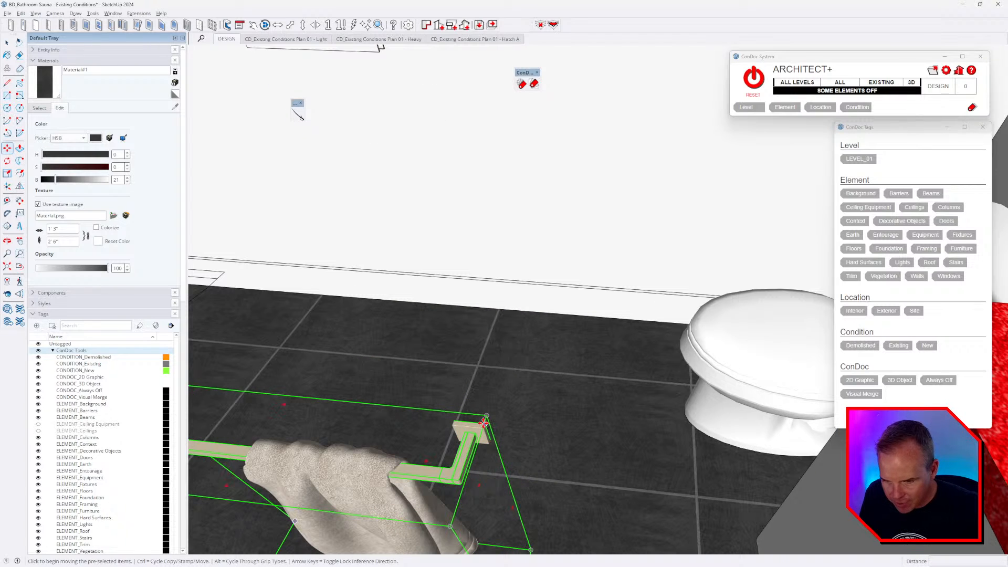
pyautogui.click(483, 423)
pyautogui.scroll(-3, 482, 424)
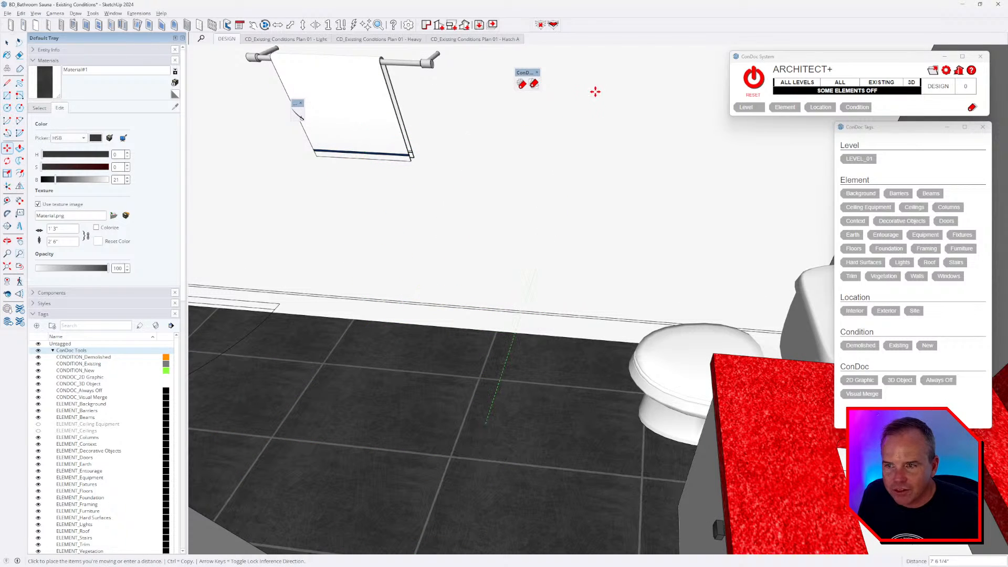
pyautogui.click(582, 151)
pyautogui.moveTo(572, 214); pyautogui.dragTo(555, 308, button='middle')
pyautogui.hotkey('ctrl', 'z')
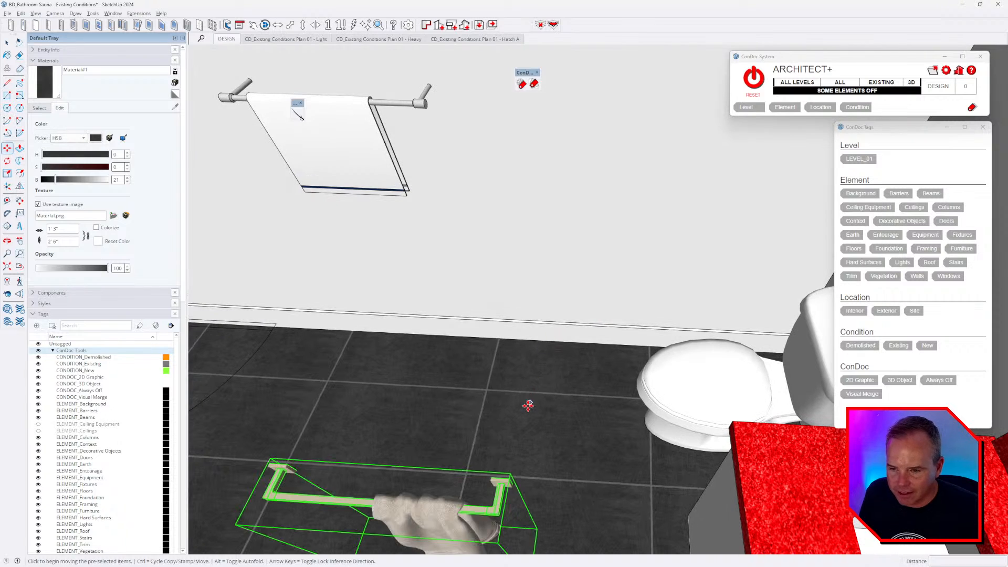
pyautogui.scroll(2, 506, 475)
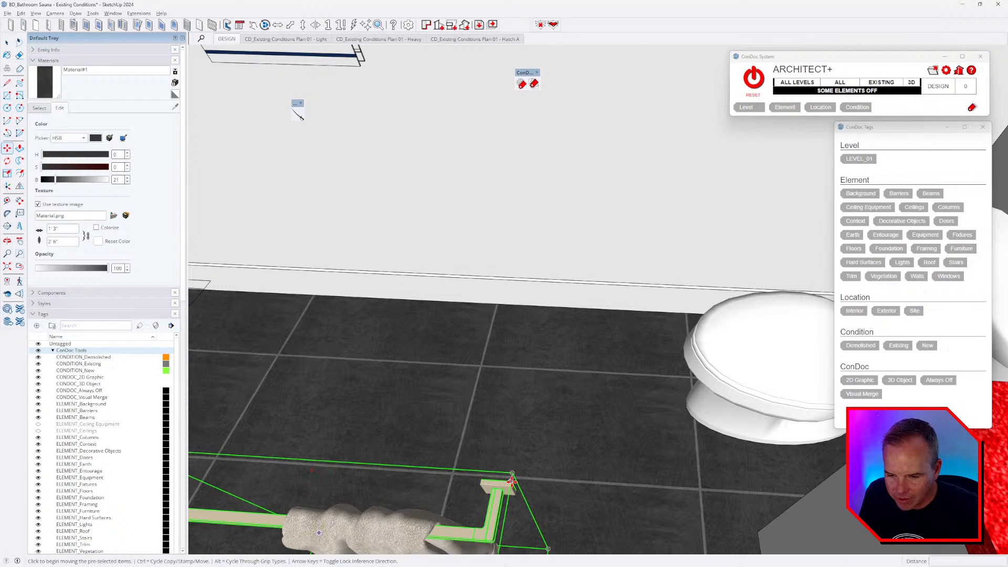
pyautogui.click(511, 480)
pyautogui.scroll(-4, 513, 475)
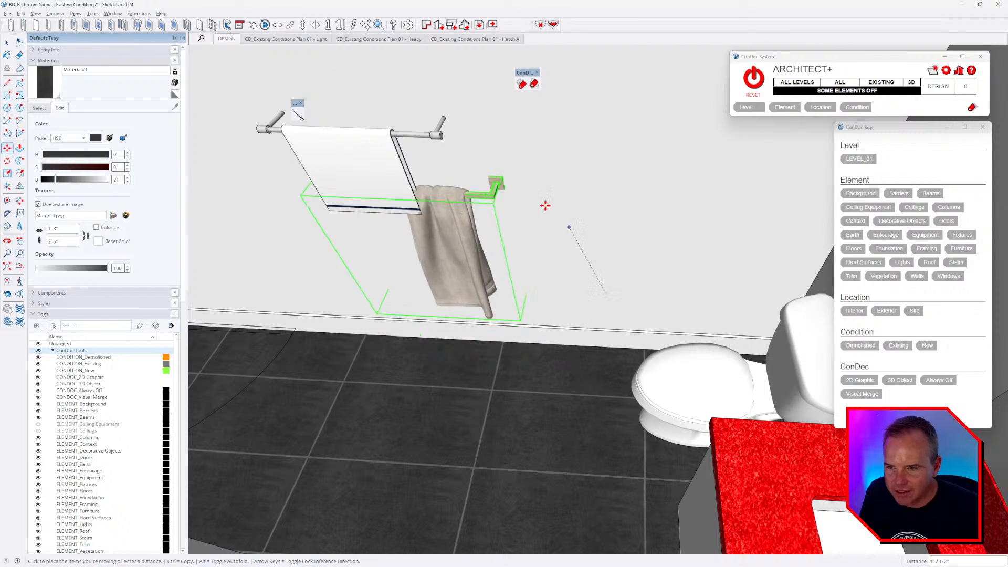
pyautogui.click(514, 160)
pyautogui.moveTo(560, 265); pyautogui.dragTo(572, 270, button='middle')
# - Erase the old towel bar with the white towel
pyautogui.press('e')
pyautogui.click(284, 130)
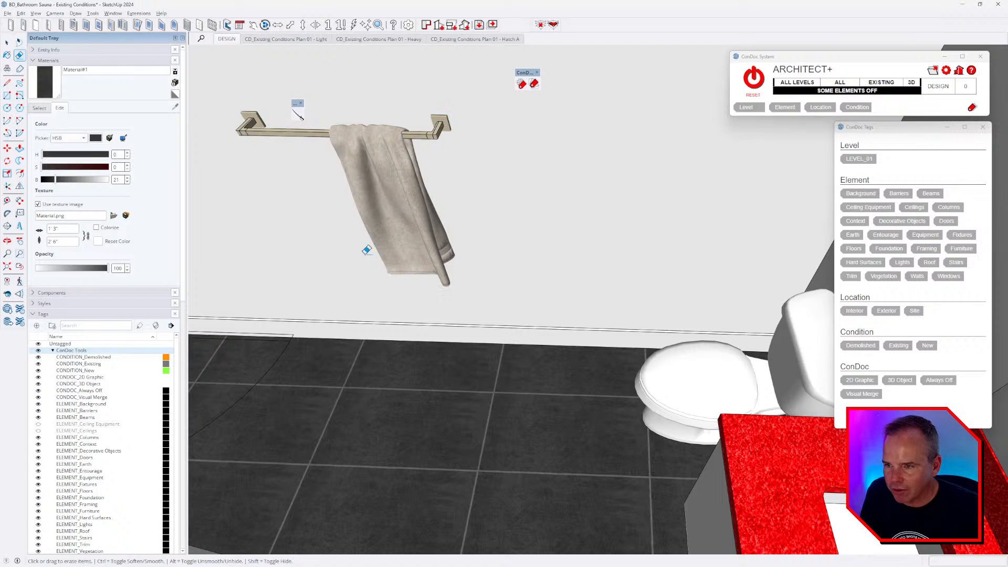
pyautogui.press('space')
pyautogui.moveTo(493, 297)
pyautogui.mouseDown(button='middle')
pyautogui.moveTo(529, 351)
pyautogui.moveTo(594, 343)
pyautogui.moveTo(601, 363)
pyautogui.moveTo(558, 320)
pyautogui.moveTo(550, 334)
pyautogui.mouseUp(button='middle')
pyautogui.scroll(-3, 528, 351)
pyautogui.scroll(-3, 545, 354)
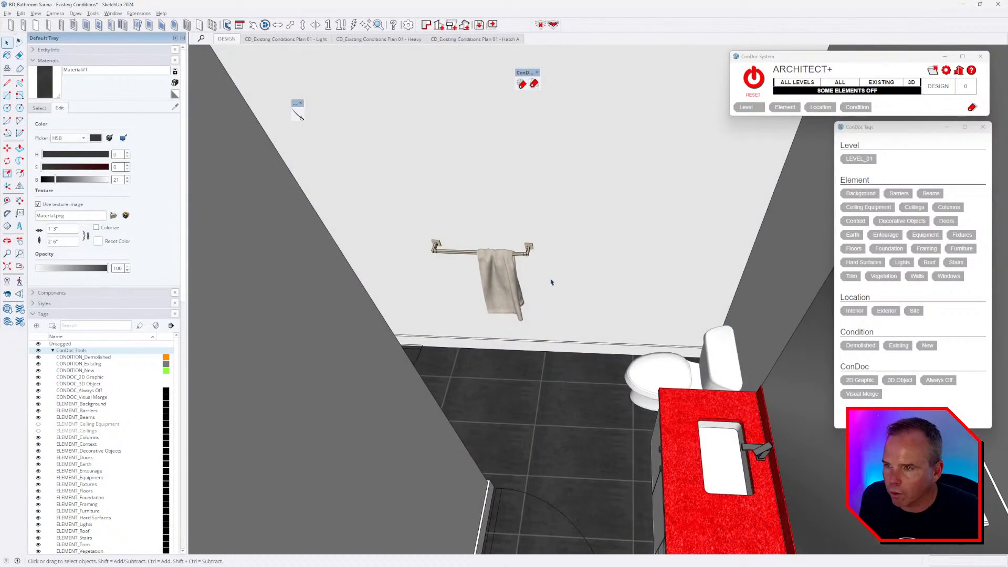
pyautogui.scroll(5, 549, 278)
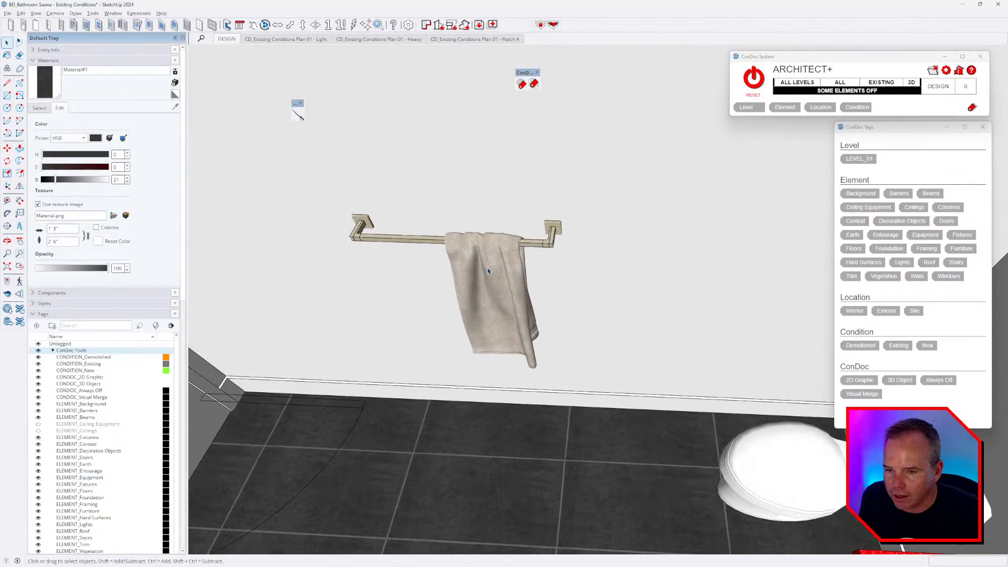
# - Reopen 3D Warehouse and search for 'bathroom set'
pyautogui.hotkey('alt', 'Tab')
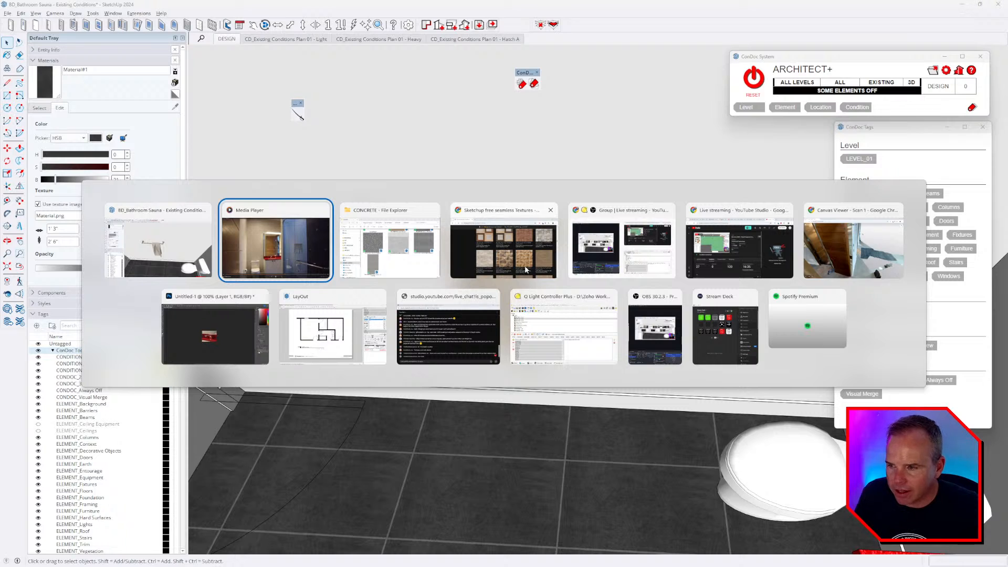
pyautogui.click(113, 15)
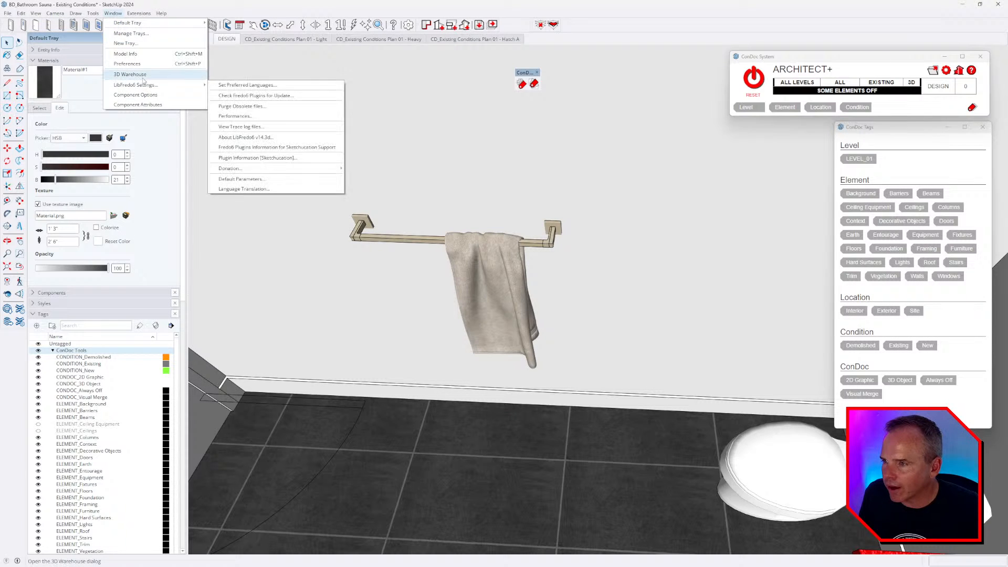
pyautogui.click(138, 75)
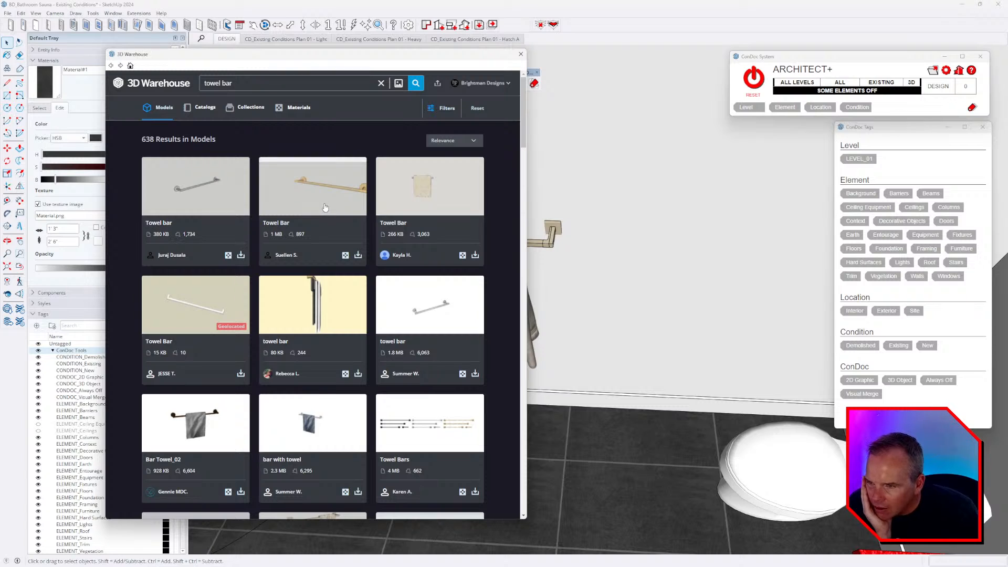
pyautogui.scroll(-5, 477, 257)
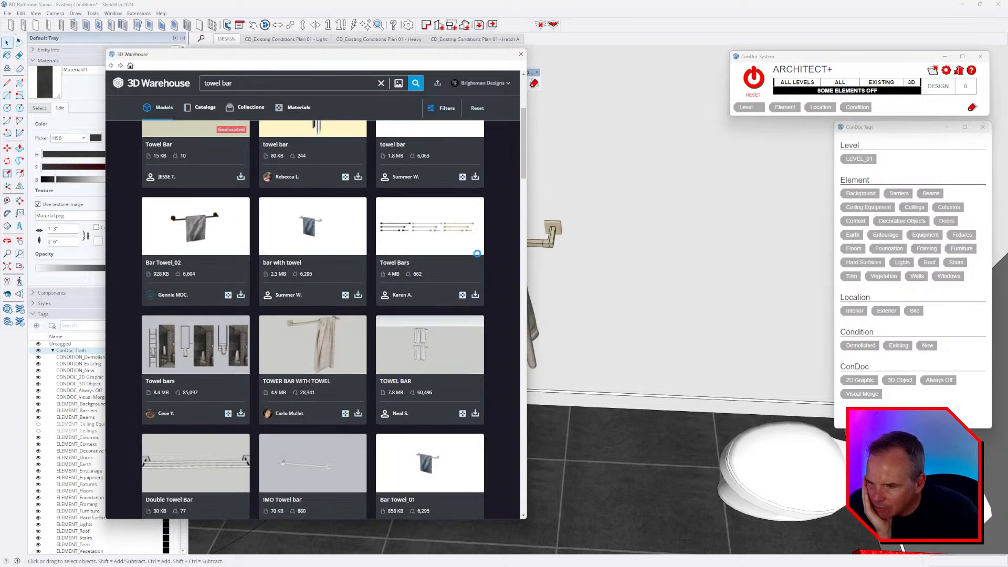
pyautogui.scroll(5, 476, 257)
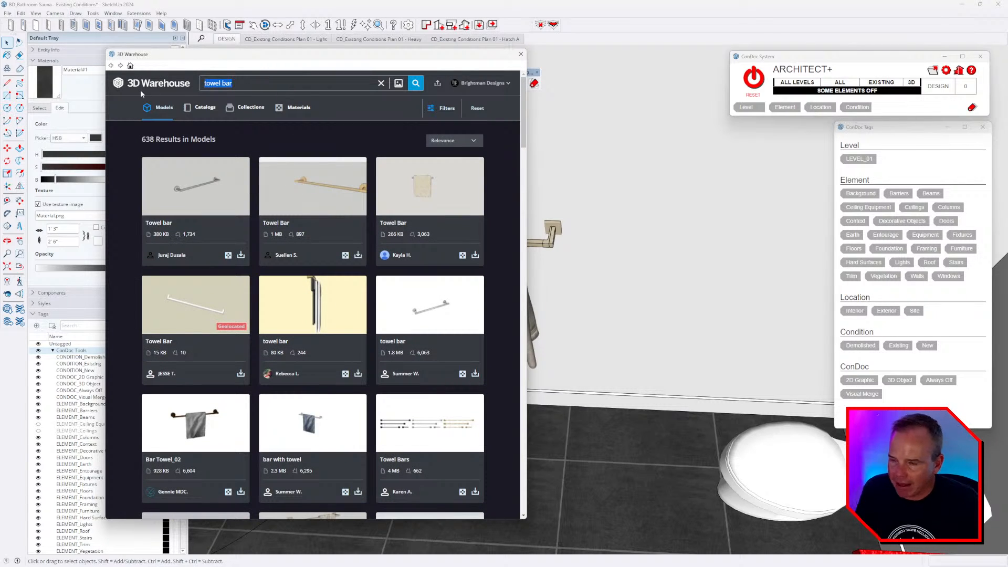
pyautogui.write('bathroom set')
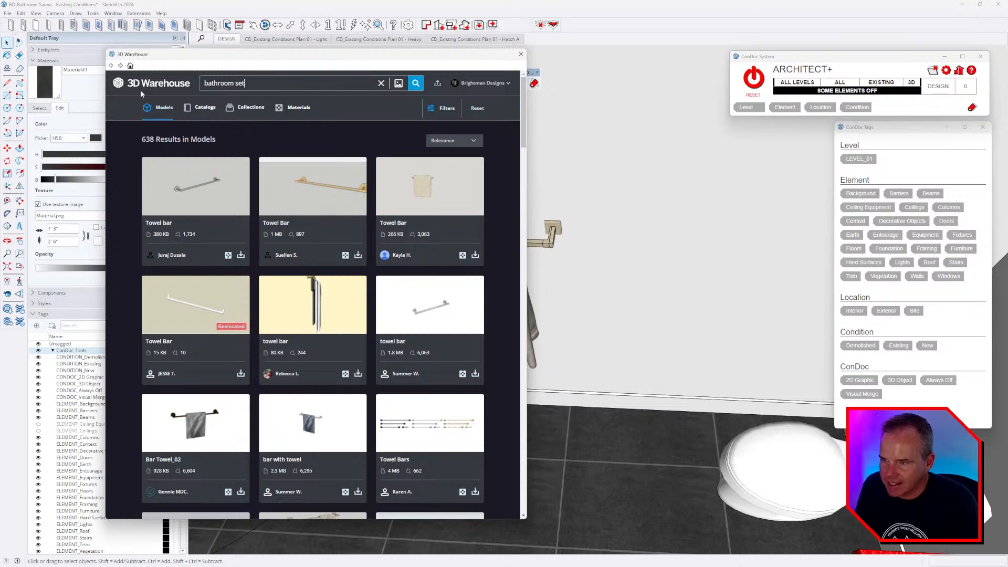
pyautogui.press('Return')
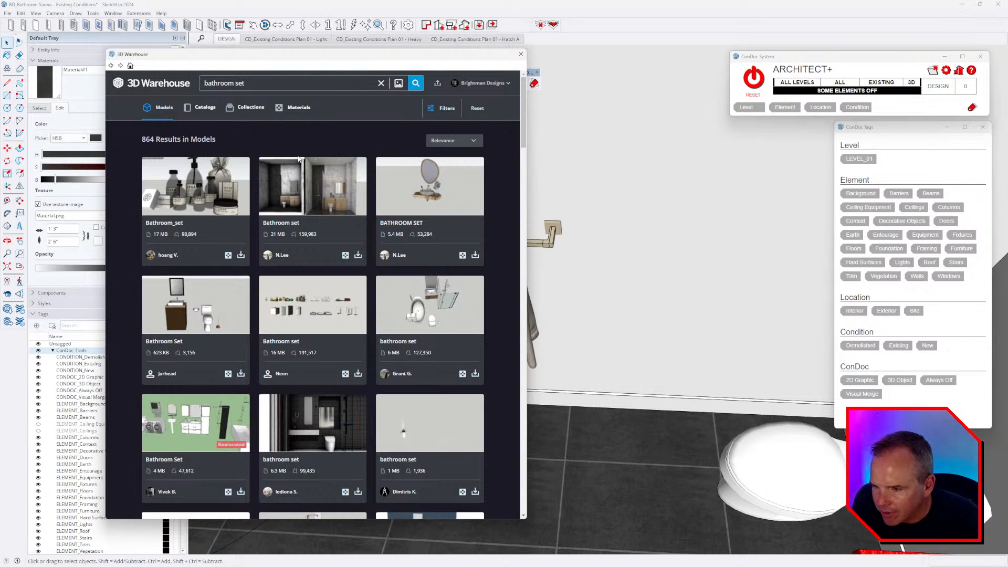
# - View the Traditional Bathroom Set details, then go back to the search results
pyautogui.scroll(-10, 326, 202)
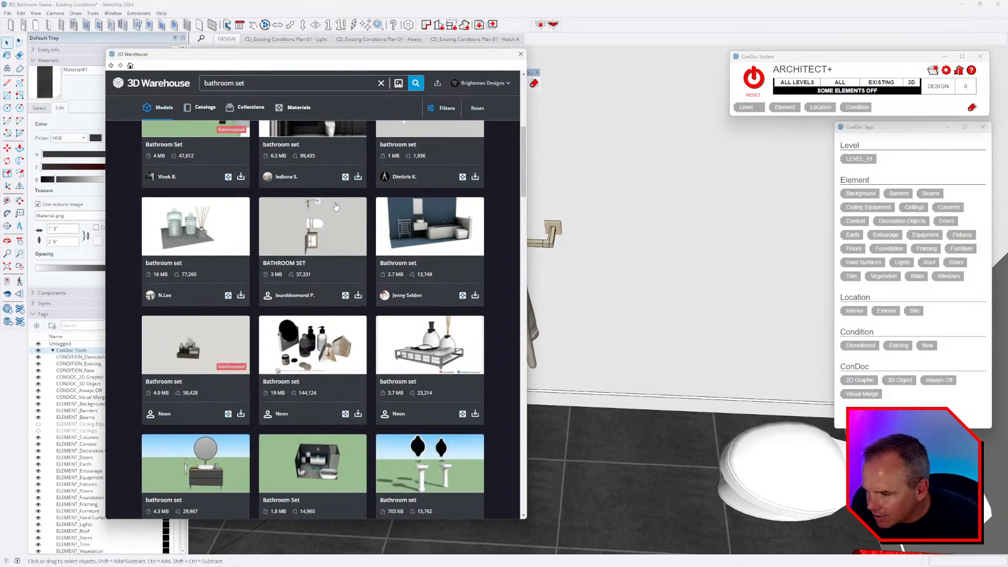
pyautogui.scroll(-4, 367, 216)
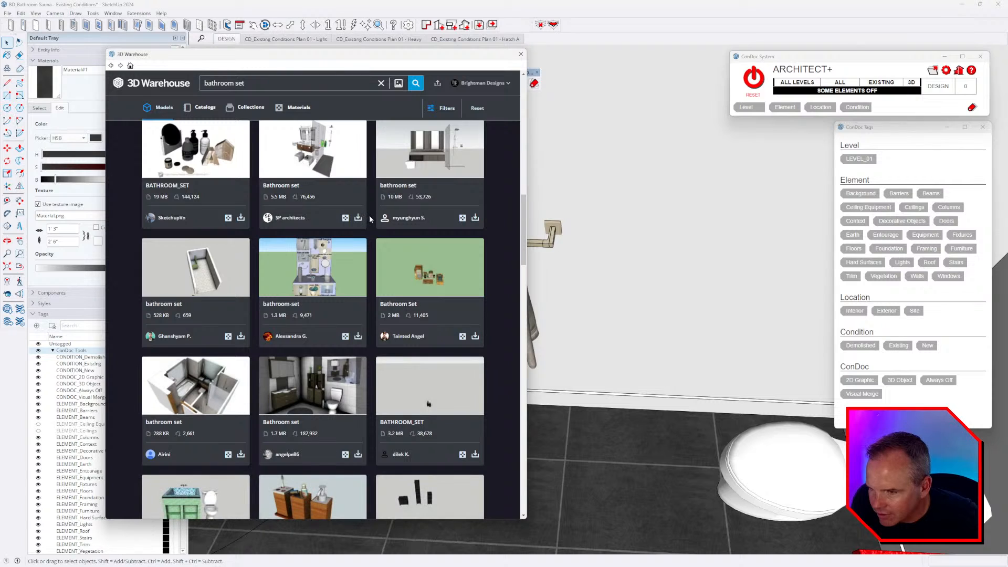
pyautogui.scroll(-3, 369, 215)
pyautogui.scroll(-6, 371, 220)
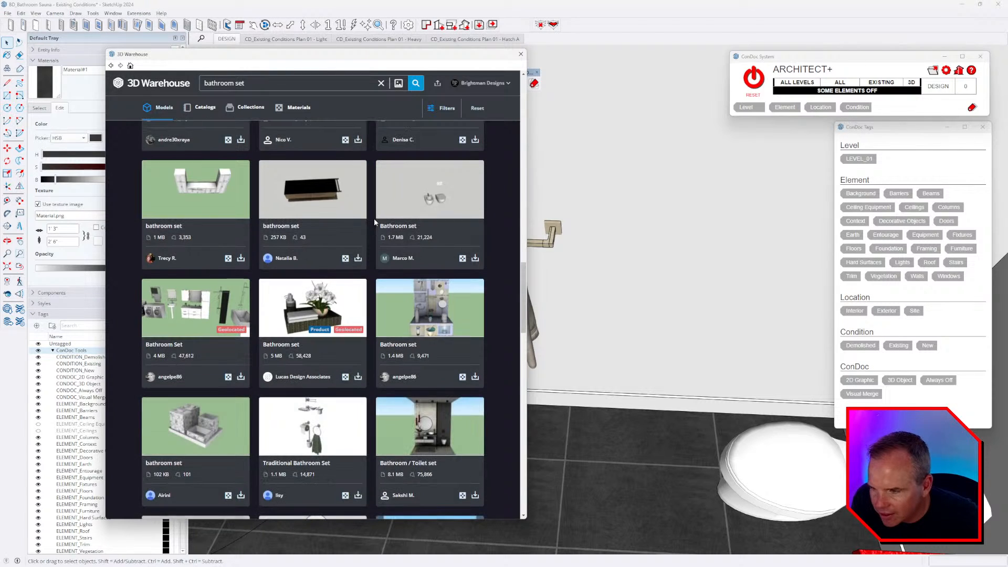
pyautogui.scroll(-3, 374, 218)
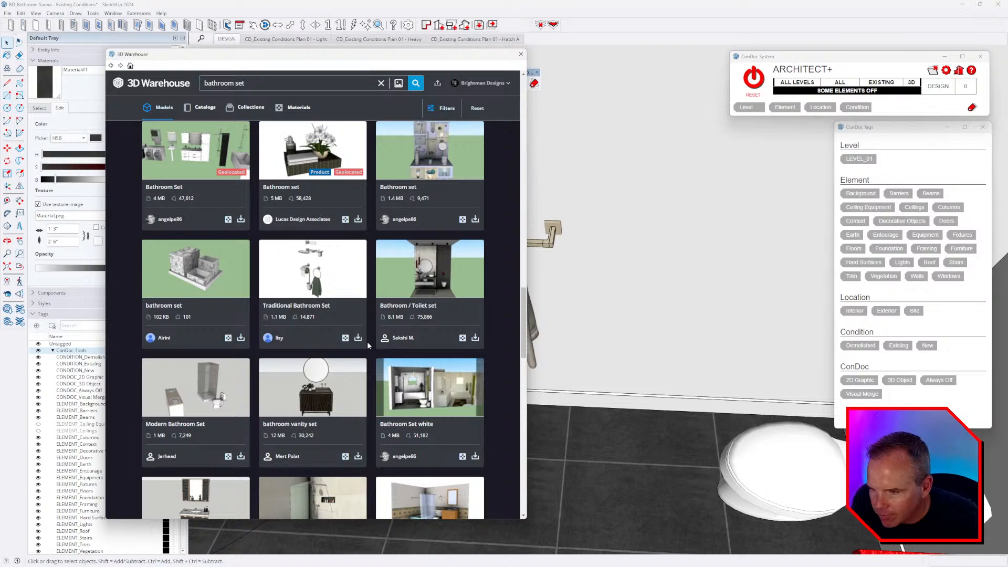
pyautogui.click(334, 267)
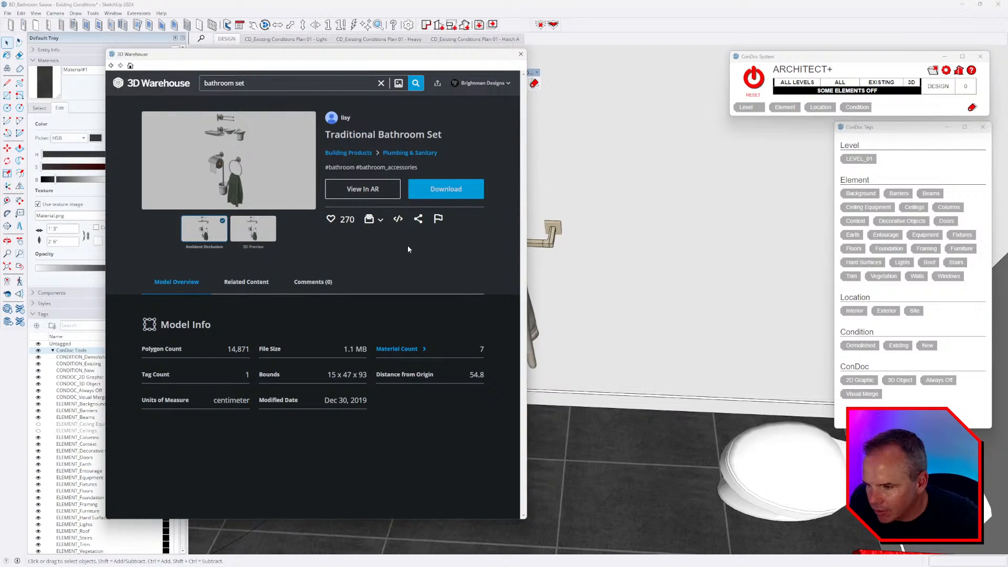
pyautogui.click(110, 66)
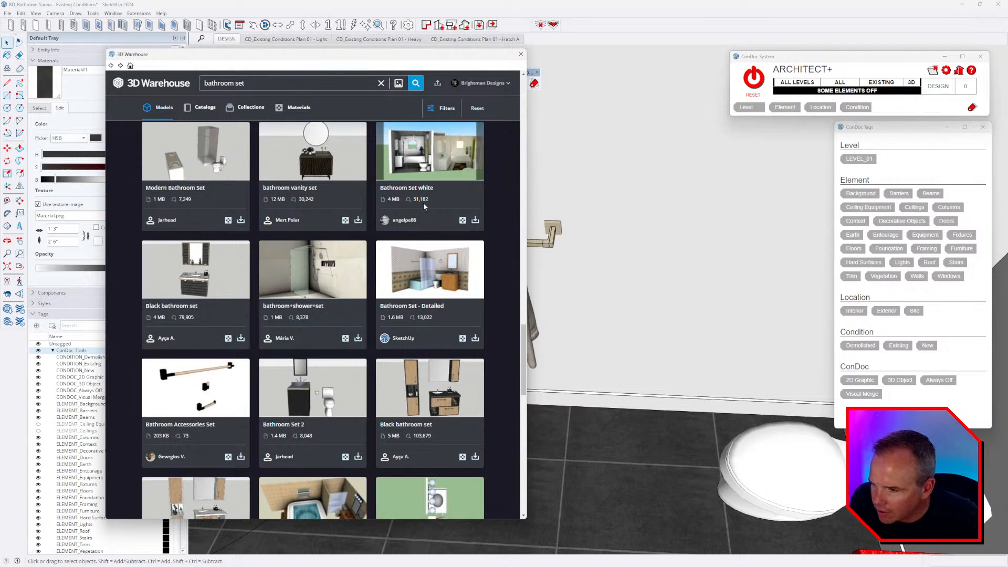
pyautogui.scroll(-5, 423, 204)
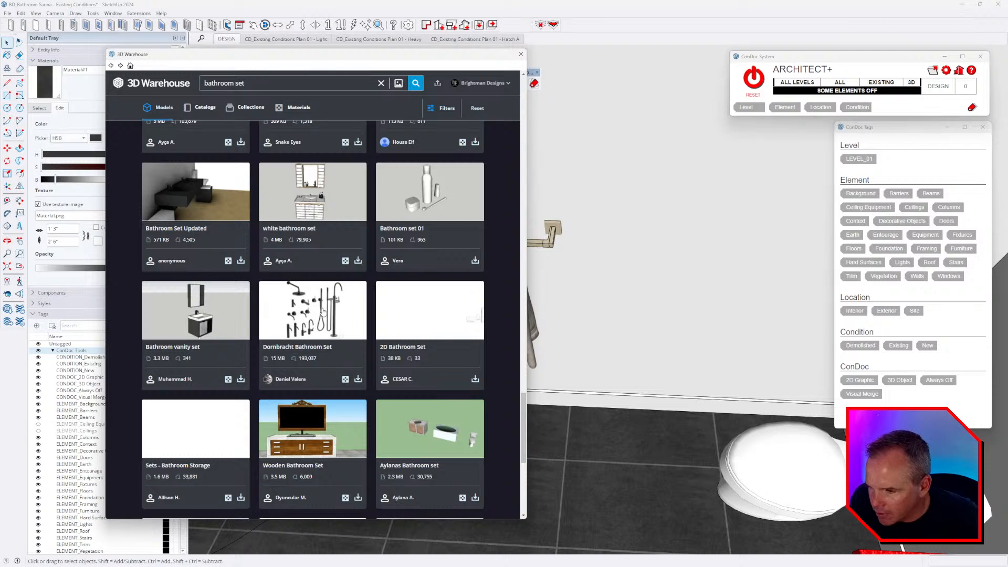
pyautogui.scroll(-4, 323, 311)
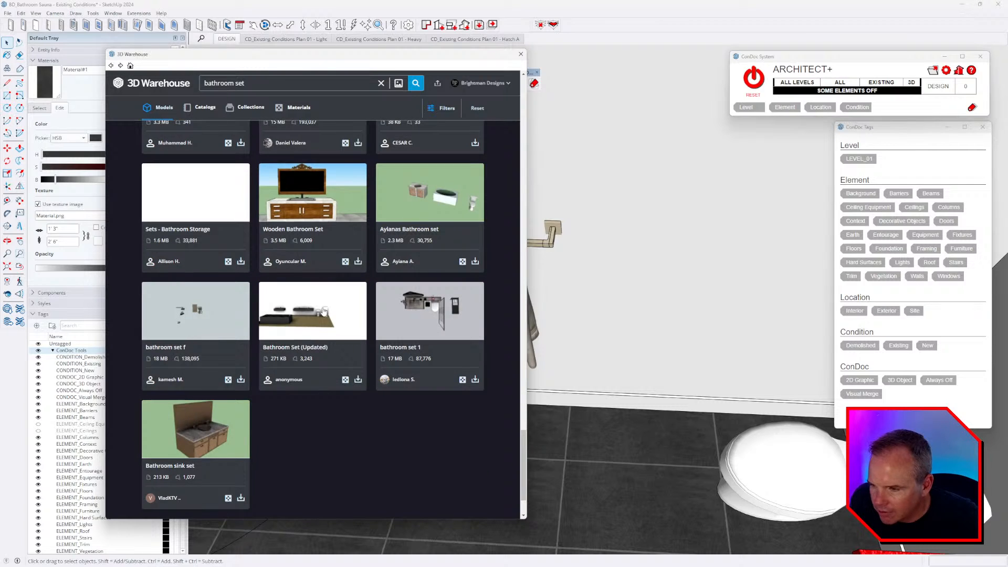
pyautogui.scroll(3, 323, 311)
# - Resume the bathroom tour video in Media Player and return to SketchUp
pyautogui.hotkey('alt', 'Tab')
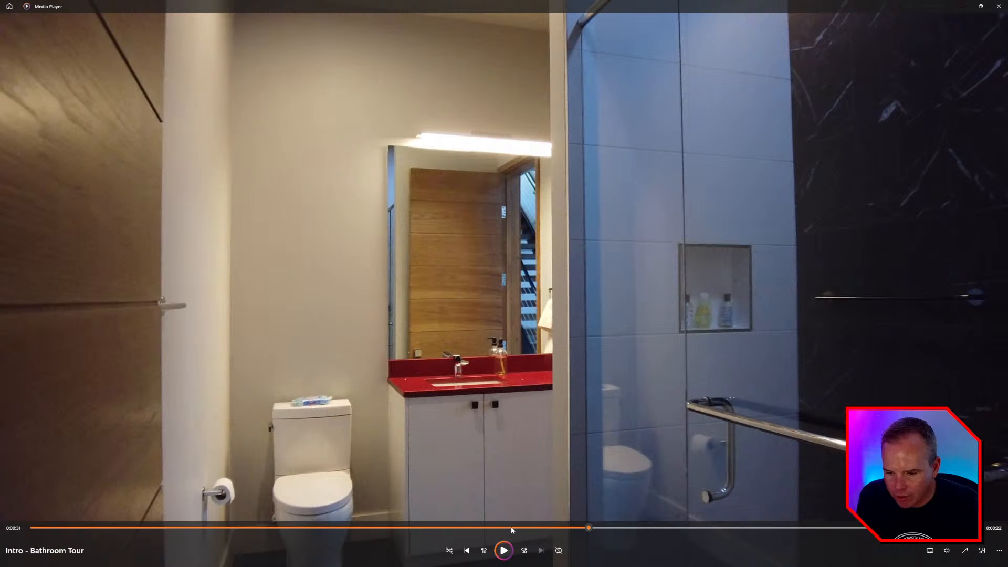
pyautogui.click(504, 550)
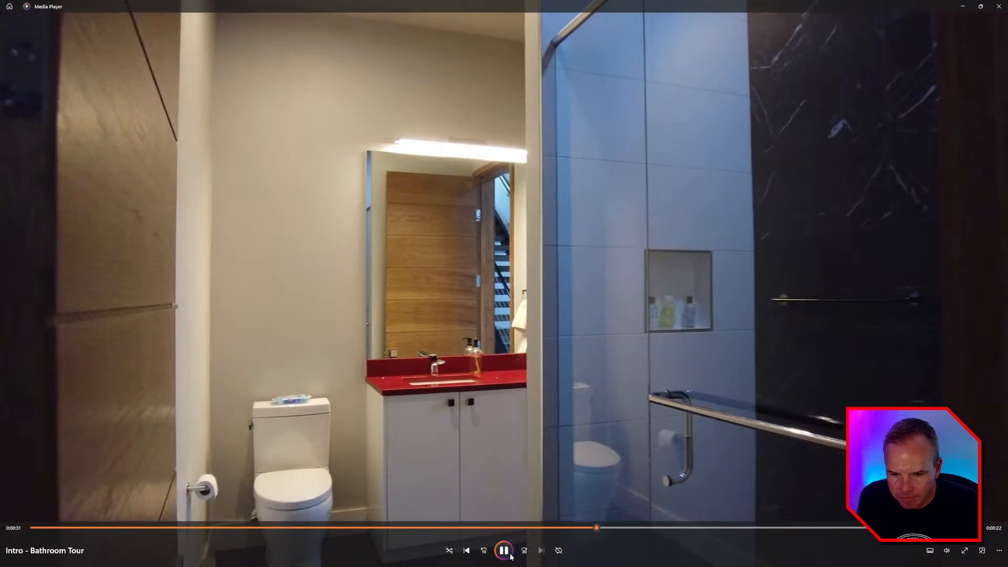
pyautogui.hotkey('alt', 'Tab')
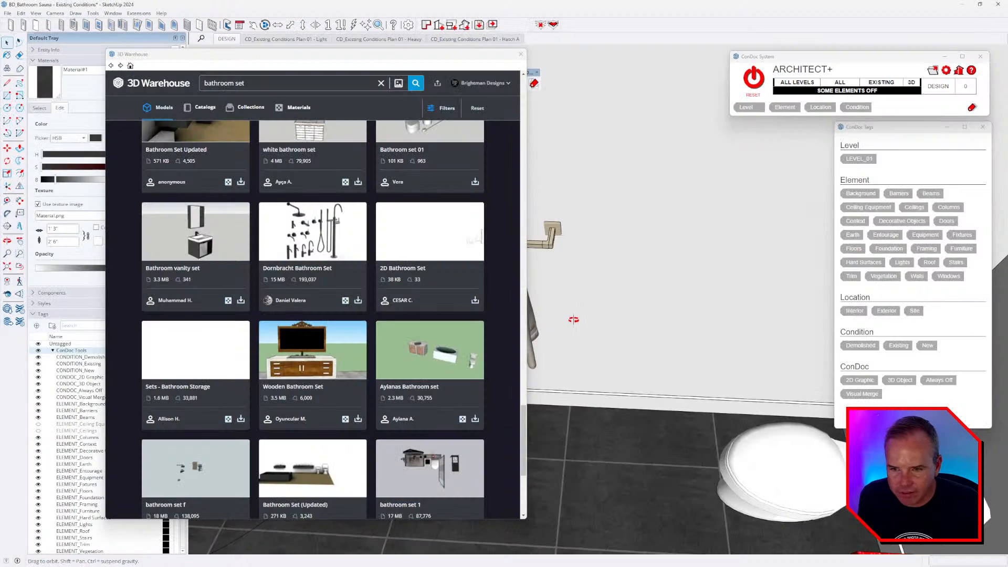
# - Close 3D Warehouse and copy the towel bar to the right
pyautogui.click(522, 57)
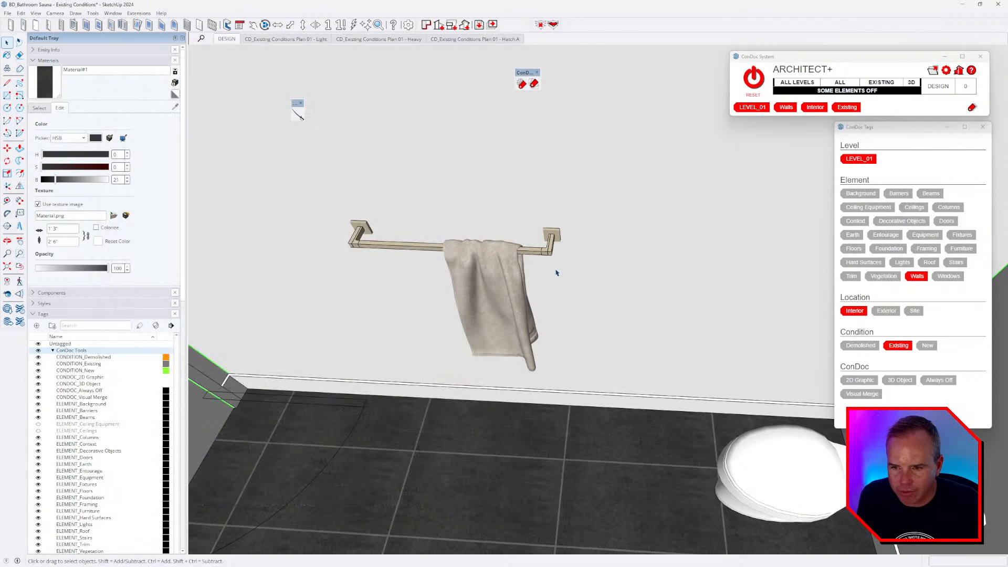
pyautogui.click(488, 284)
pyautogui.press('m')
pyautogui.press('ctrl')
pyautogui.click(383, 315)
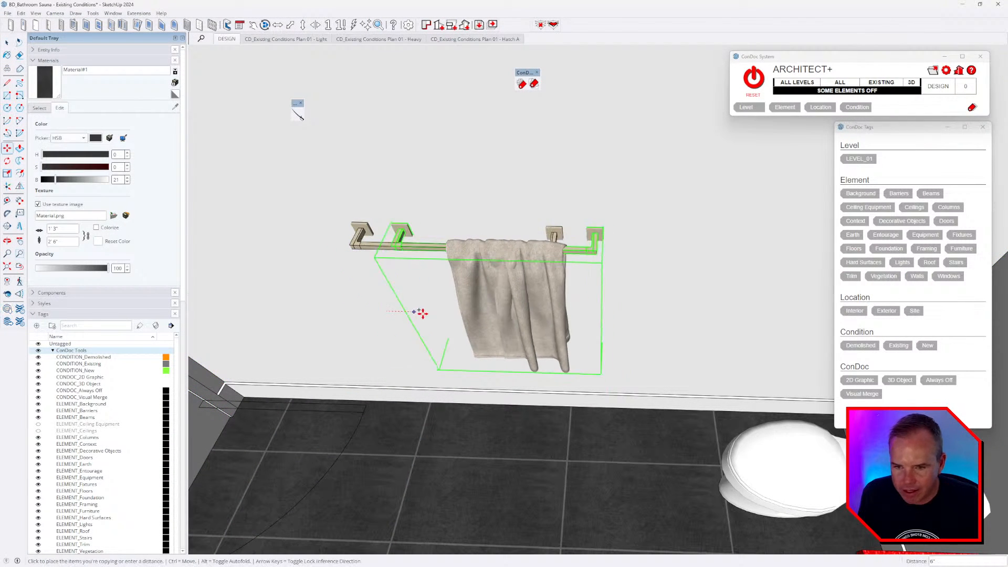
pyautogui.click(659, 313)
pyautogui.moveTo(704, 310); pyautogui.dragTo(576, 297, button='middle')
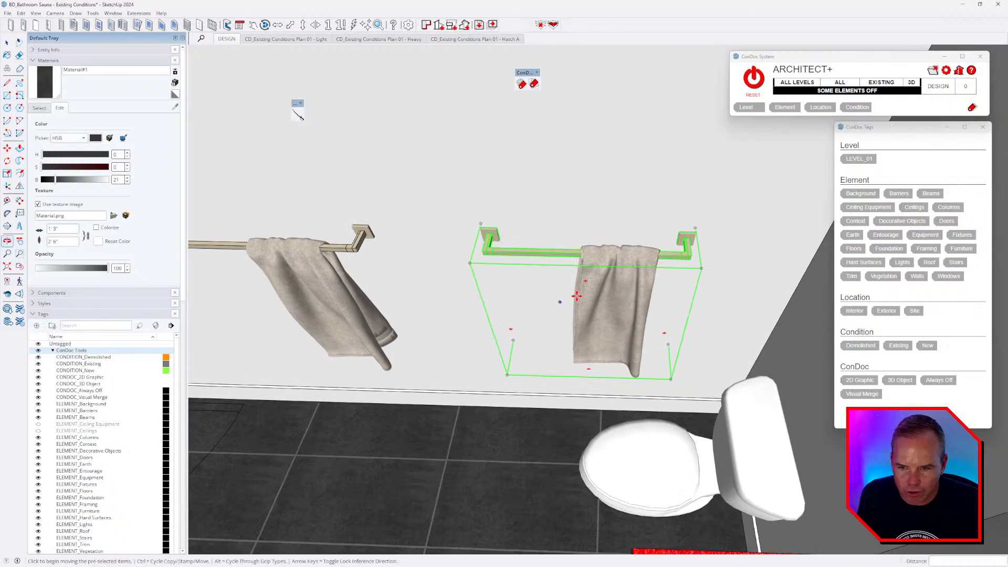
# - Delete the towel from the copy and make its bar unique
pyautogui.press('space')
pyautogui.rightClick(633, 270)
pyautogui.click(651, 325)
pyautogui.doubleClick(623, 283)
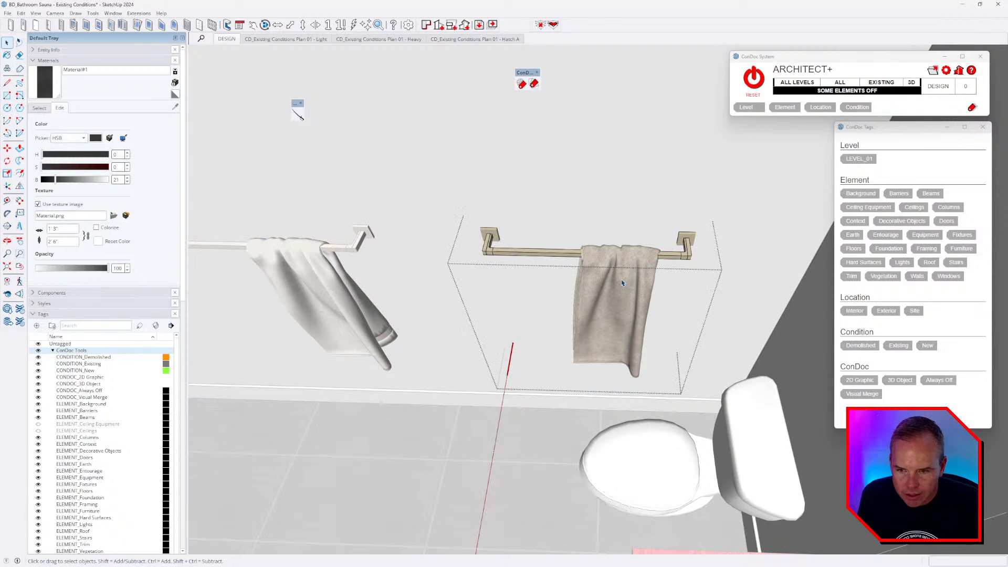
pyautogui.press('Delete')
pyautogui.click(613, 261)
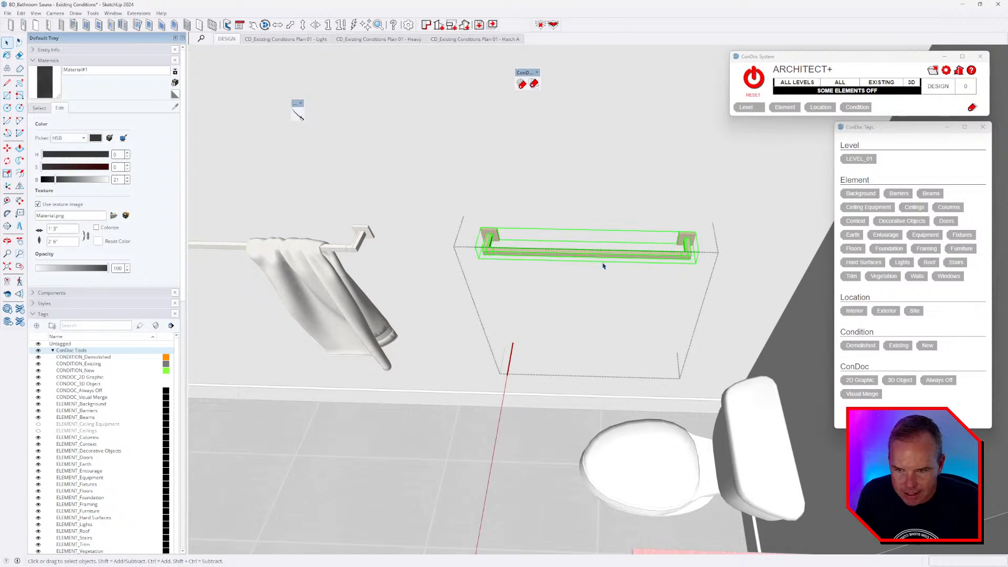
pyautogui.rightClick(600, 258)
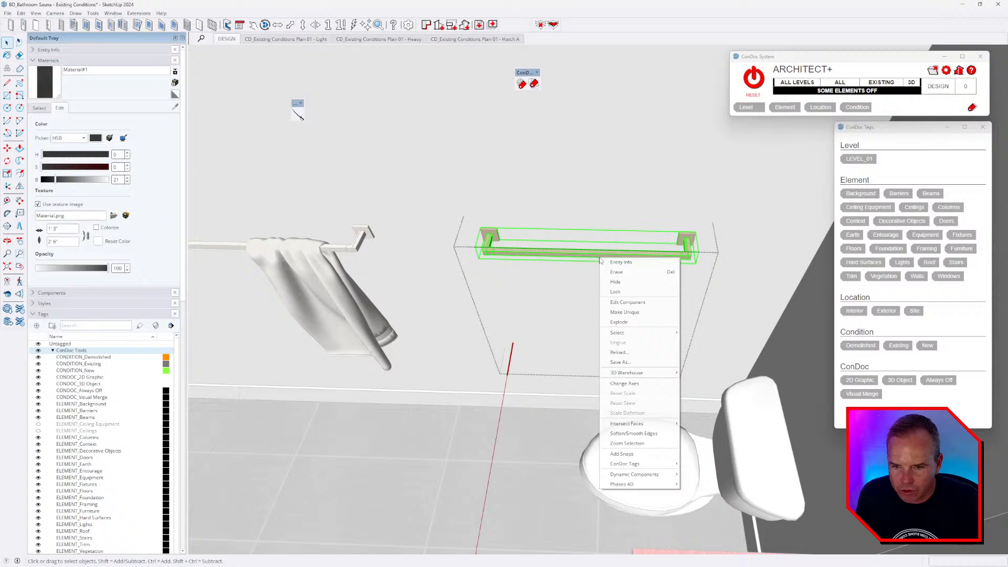
pyautogui.click(636, 313)
# - Explode the copied bar and delete its right bracket
pyautogui.doubleClick(551, 255)
pyautogui.hotkey('ctrl', 'a')
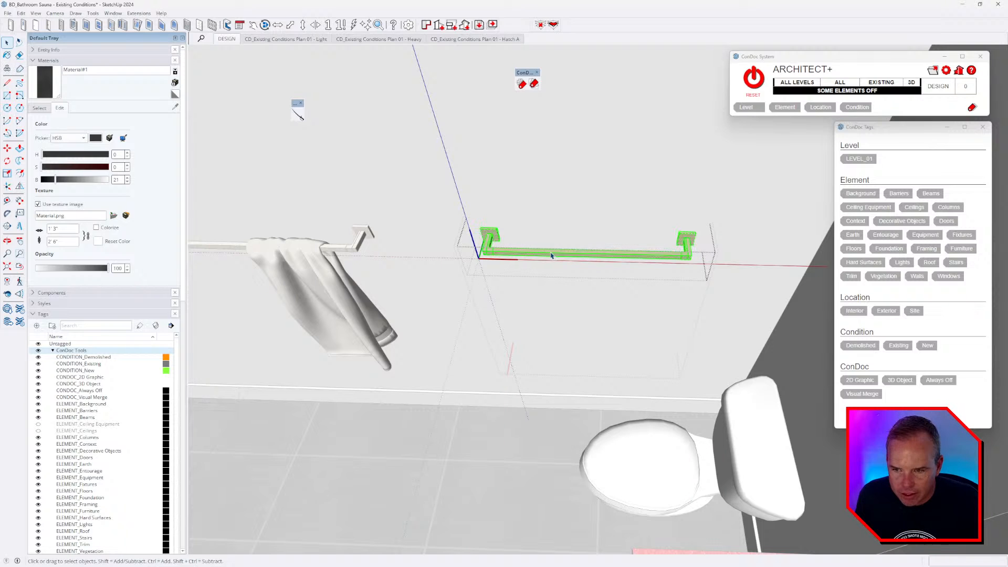
pyautogui.press('Escape')
pyautogui.press('Escape')
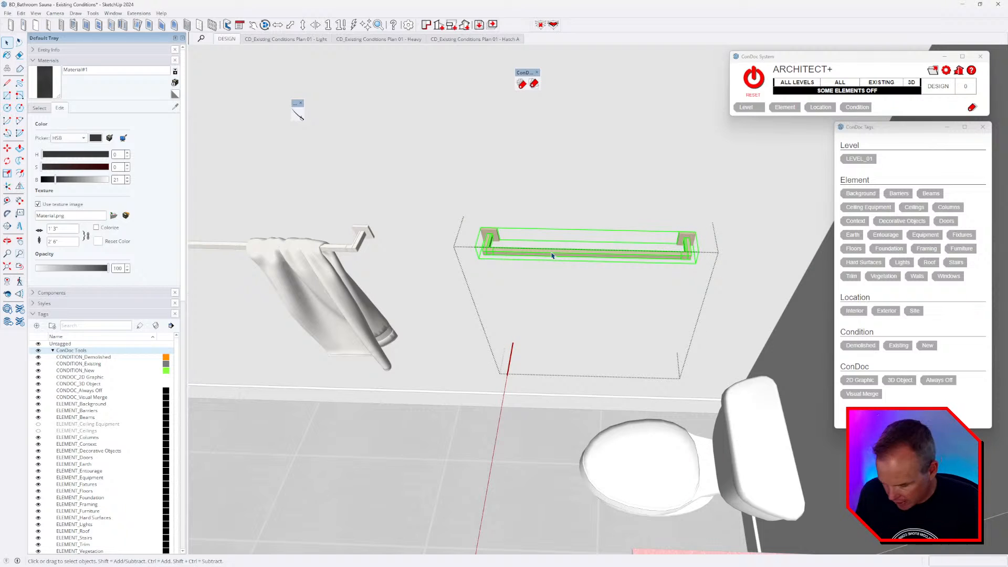
pyautogui.hotkey('shift', 'x')
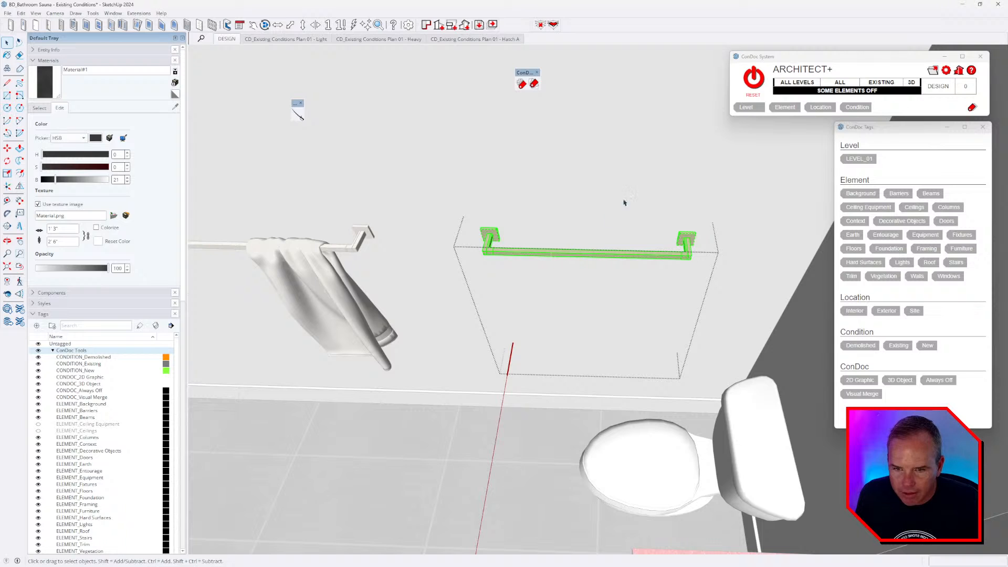
pyautogui.moveTo(623, 203); pyautogui.dragTo(755, 307)
pyautogui.press('Delete')
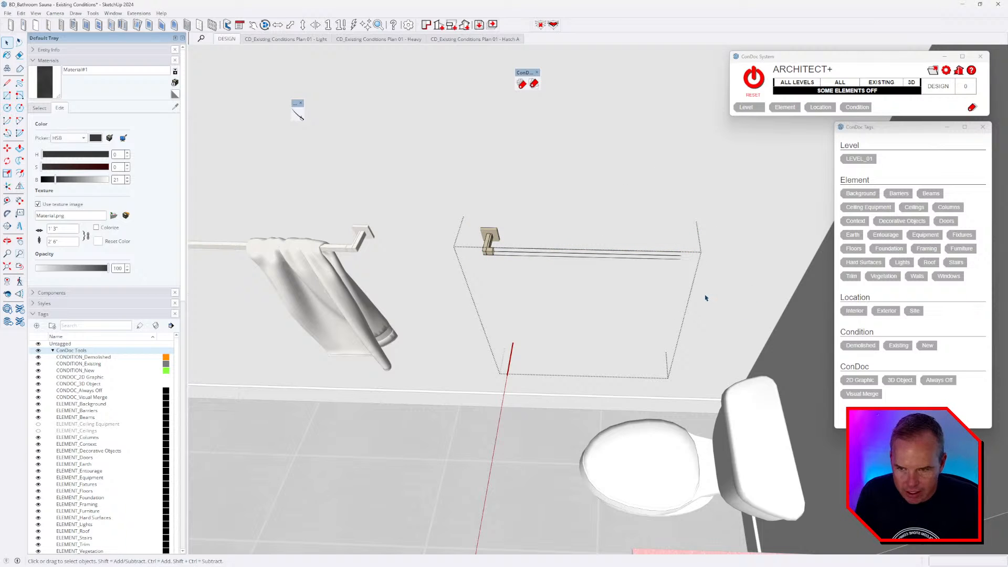
pyautogui.hotkey('ctrl', 'z')
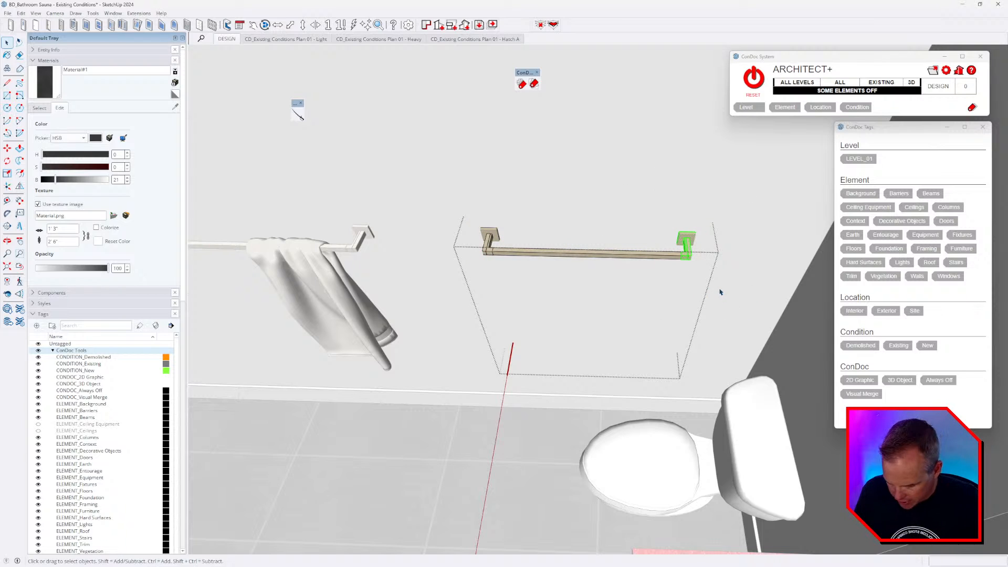
pyautogui.press('Delete')
# - Shorten the bar by moving its open end to the left
pyautogui.scroll(-2, 697, 261)
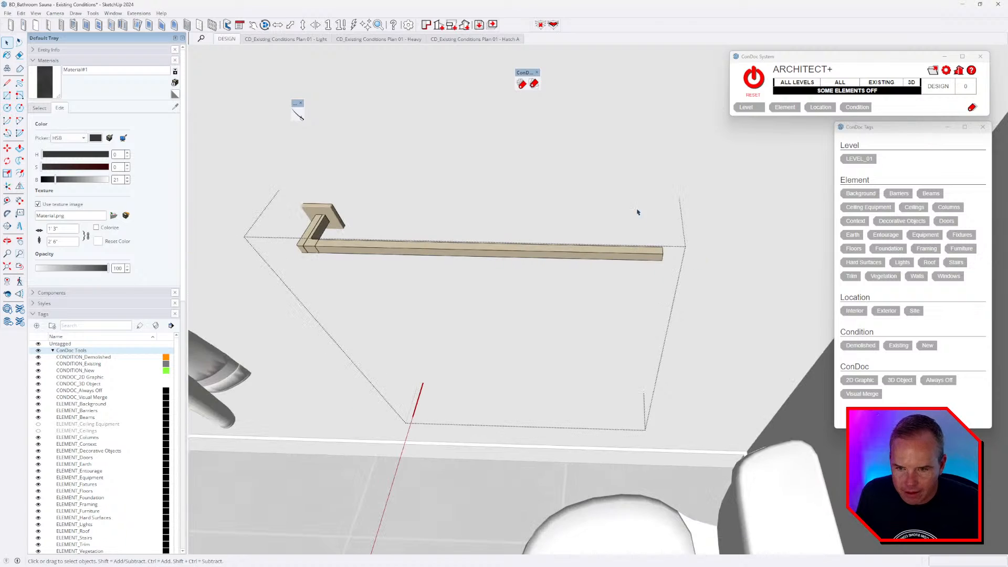
pyautogui.moveTo(636, 210); pyautogui.dragTo(705, 285)
pyautogui.scroll(-2, 717, 297)
pyautogui.press('m')
pyautogui.click(688, 319)
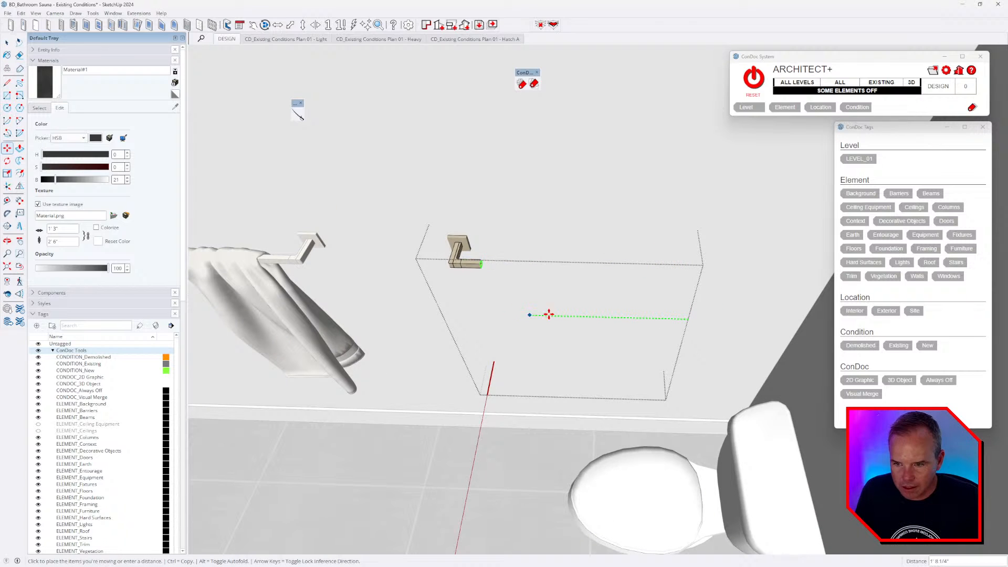
pyautogui.click(562, 315)
pyautogui.moveTo(562, 315); pyautogui.dragTo(542, 252, button='middle')
pyautogui.press('space')
# - Pick up the short holder to move it, then switch to the tour video
pyautogui.press('m')
pyautogui.click(485, 284)
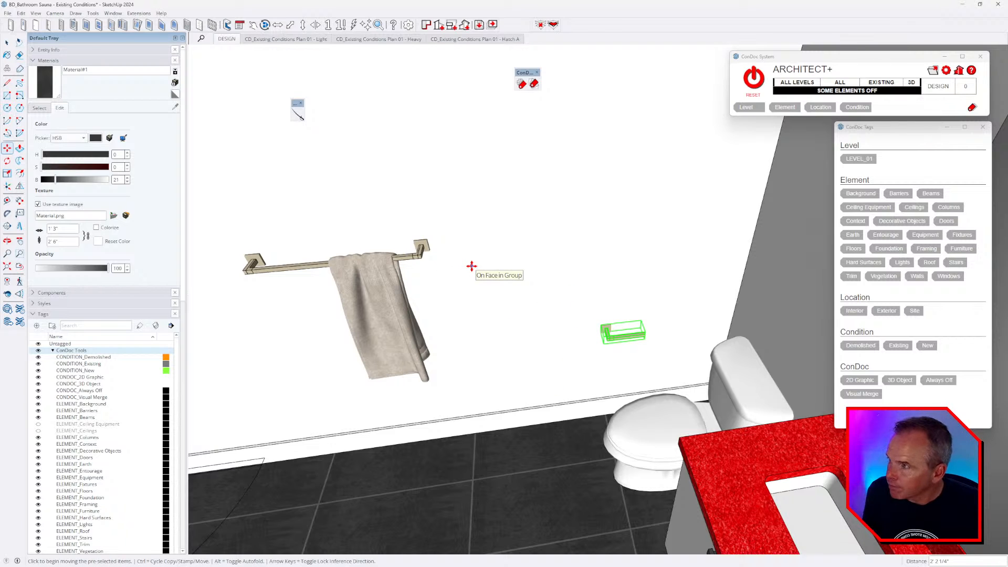
pyautogui.hotkey('alt', 'Tab')
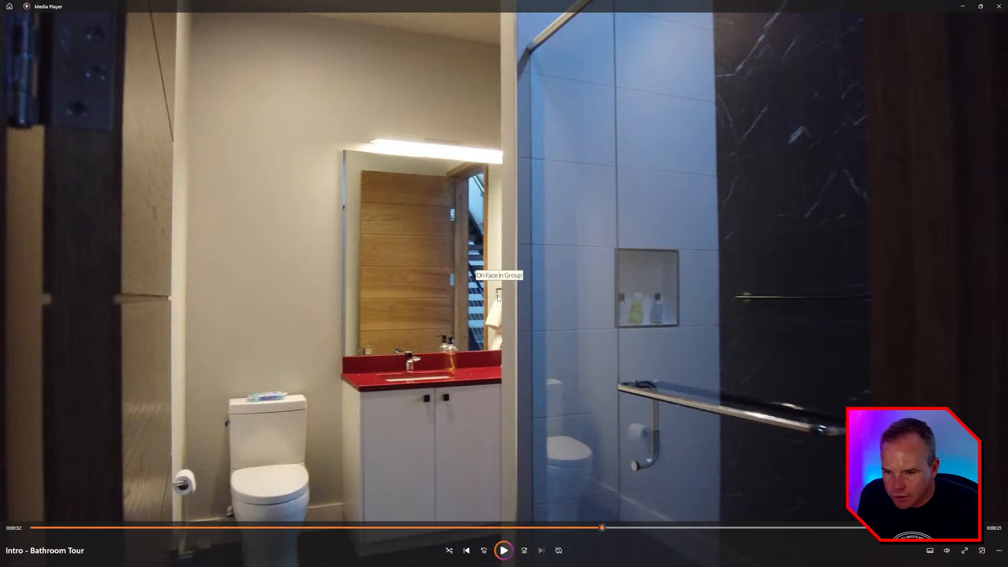
# - Rewind the bathroom tour a second to view the vanity's towel holders, then return to SketchUp
pyautogui.moveTo(599, 528); pyautogui.dragTo(513, 536)
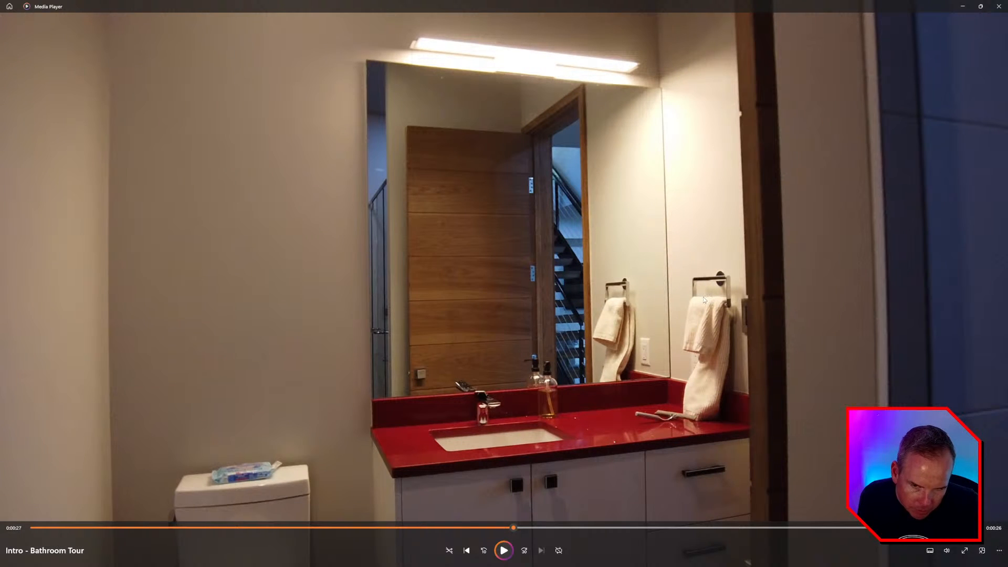
pyautogui.hotkey('alt', 'Tab')
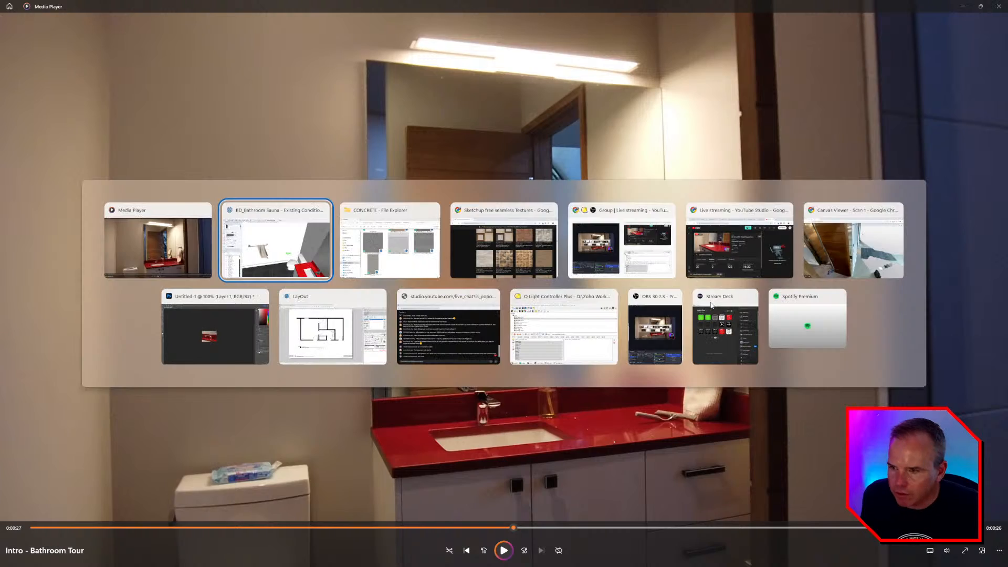
pyautogui.scroll(-3, 577, 347)
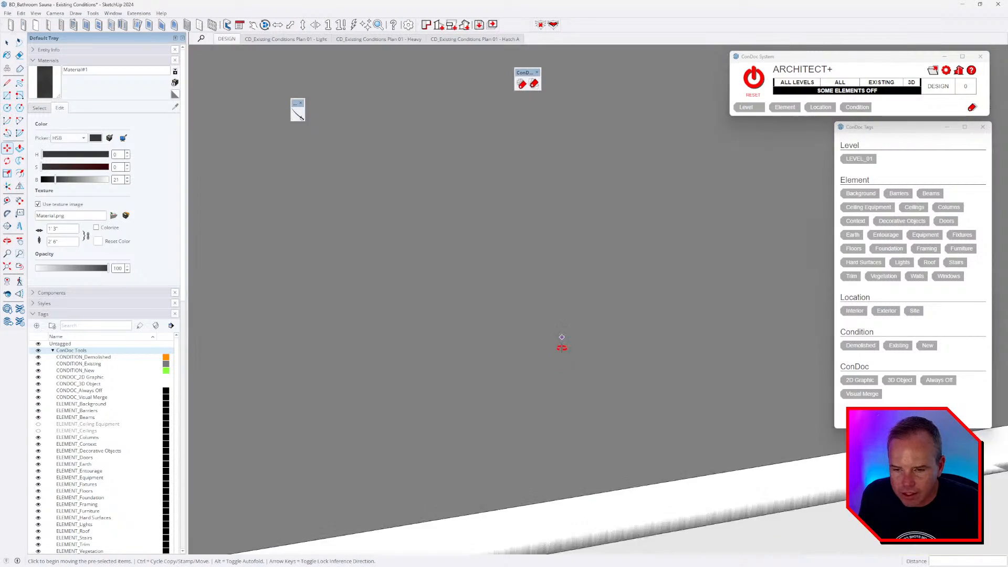
# - Copy the short holder to the right corner of the countertop
pyautogui.moveTo(562, 346); pyautogui.dragTo(677, 401, button='middle')
pyautogui.scroll(2, 627, 394)
pyautogui.scroll(3, 464, 423)
pyautogui.click(403, 437)
pyautogui.press('ctrl')
pyautogui.scroll(-3, 440, 438)
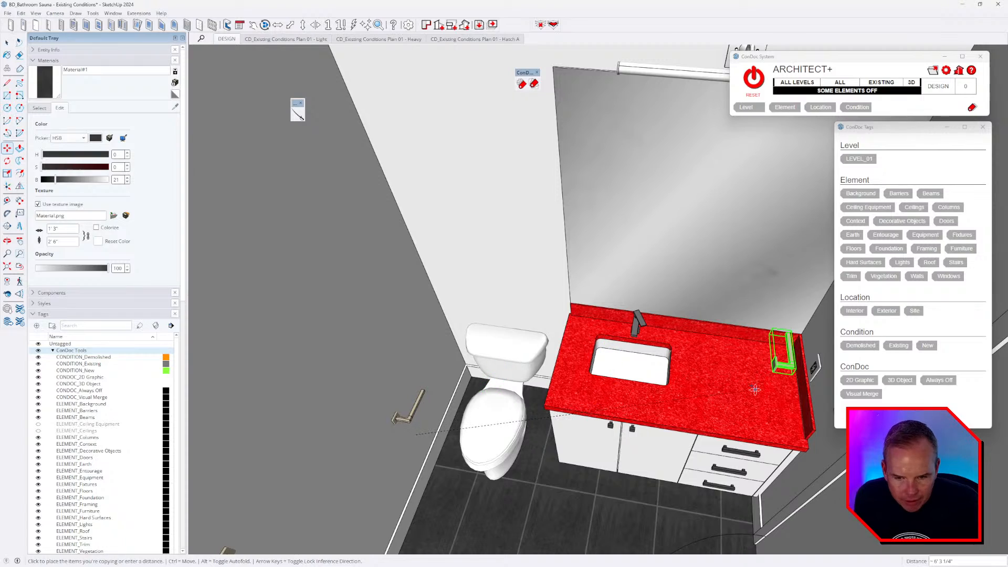
pyautogui.click(735, 393)
pyautogui.moveTo(786, 400); pyautogui.dragTo(650, 362, button='middle')
pyautogui.scroll(3, 756, 371)
pyautogui.scroll(2, 658, 352)
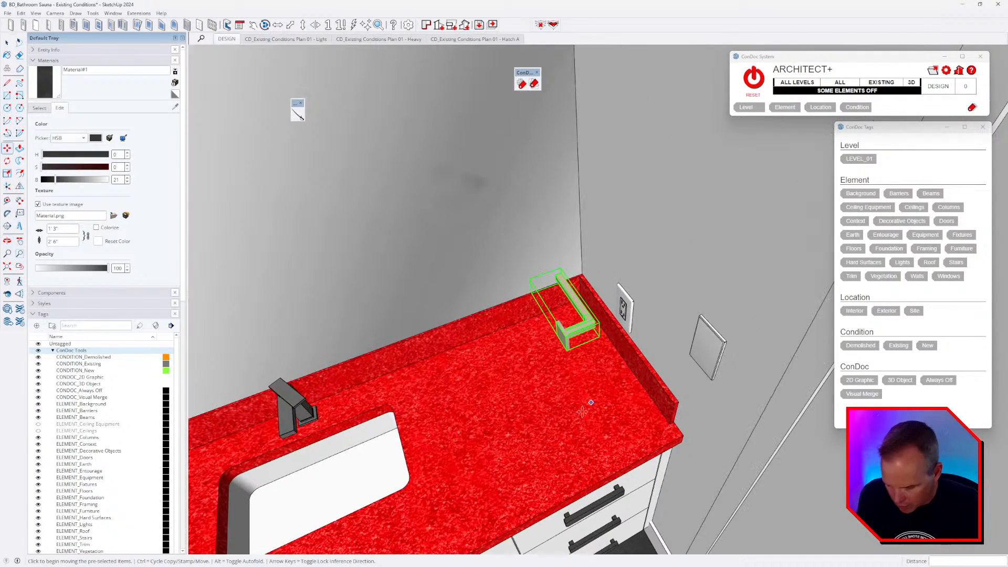
# - Rotate the holder copy 180° on the counter
pyautogui.press('q')
pyautogui.click(579, 337)
pyautogui.click(609, 383)
pyautogui.click(556, 431)
pyautogui.write('180')
pyautogui.press('Return')
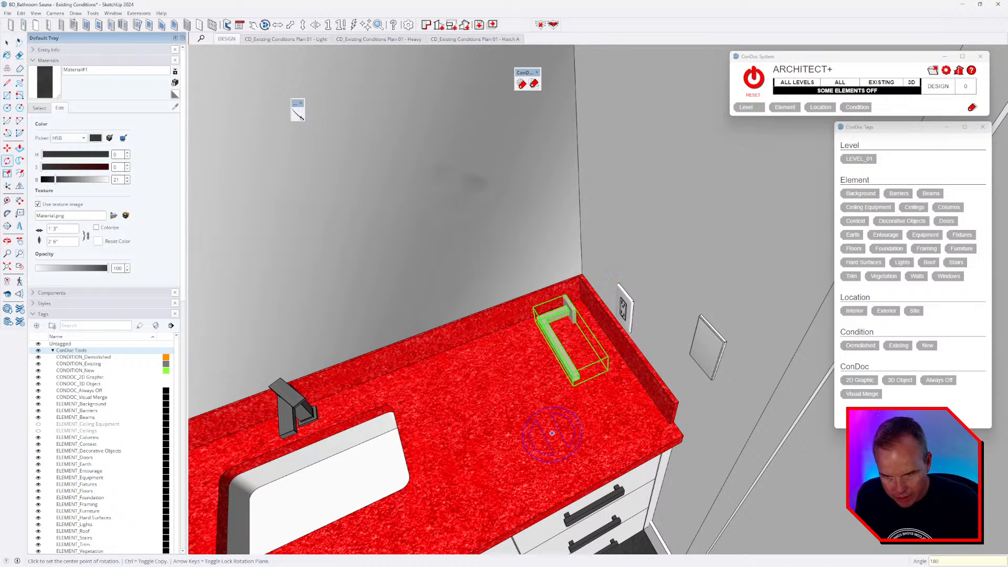
pyautogui.scroll(2, 565, 335)
# - Lift the holder onto the wall beside the outlet, then delete it
pyautogui.press('m')
pyautogui.press('m')
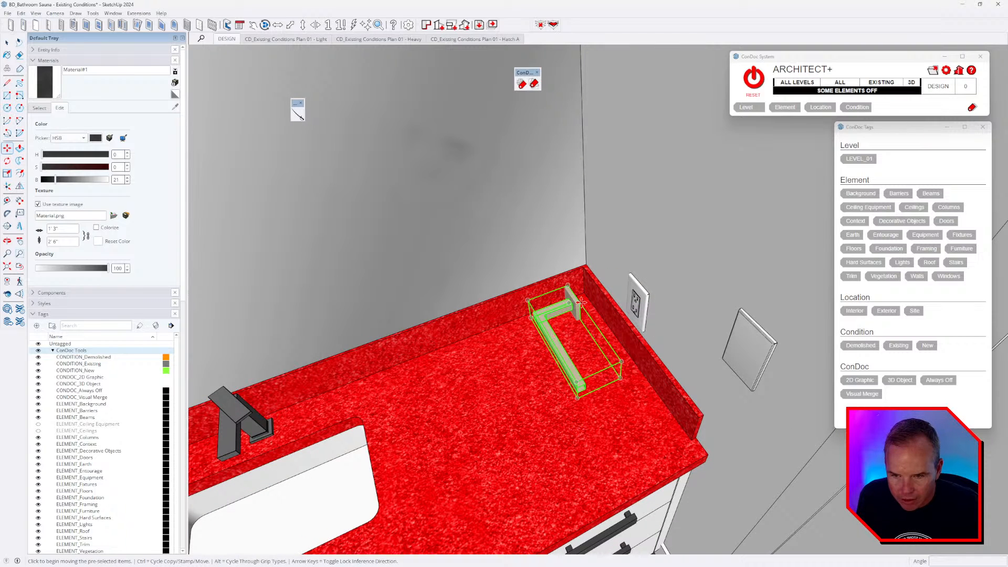
pyautogui.click(581, 301)
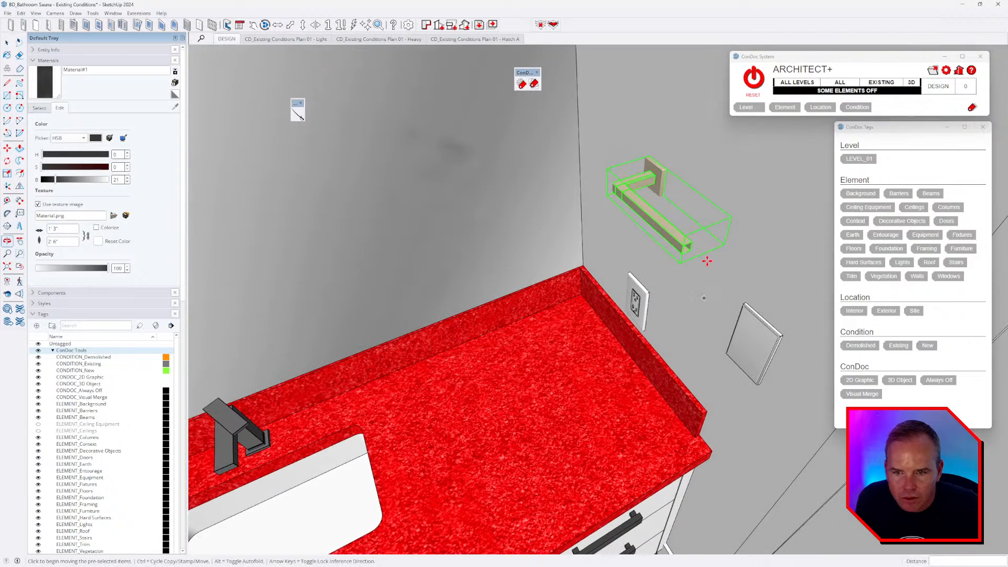
pyautogui.moveTo(707, 261)
pyautogui.mouseDown(button='middle')
pyautogui.moveTo(677, 315)
pyautogui.moveTo(760, 308)
pyautogui.moveTo(638, 310)
pyautogui.mouseUp(button='middle')
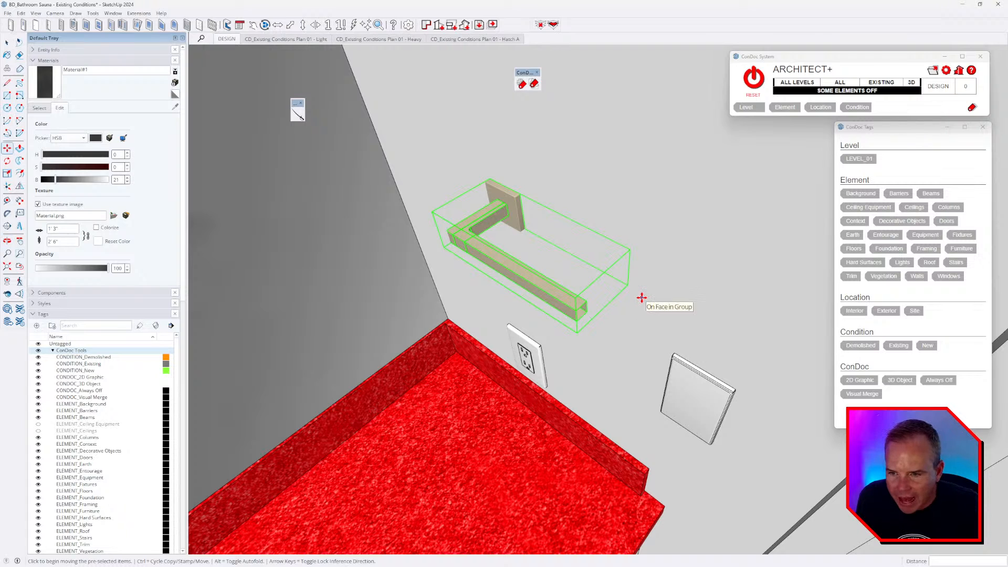
pyautogui.scroll(-2, 609, 291)
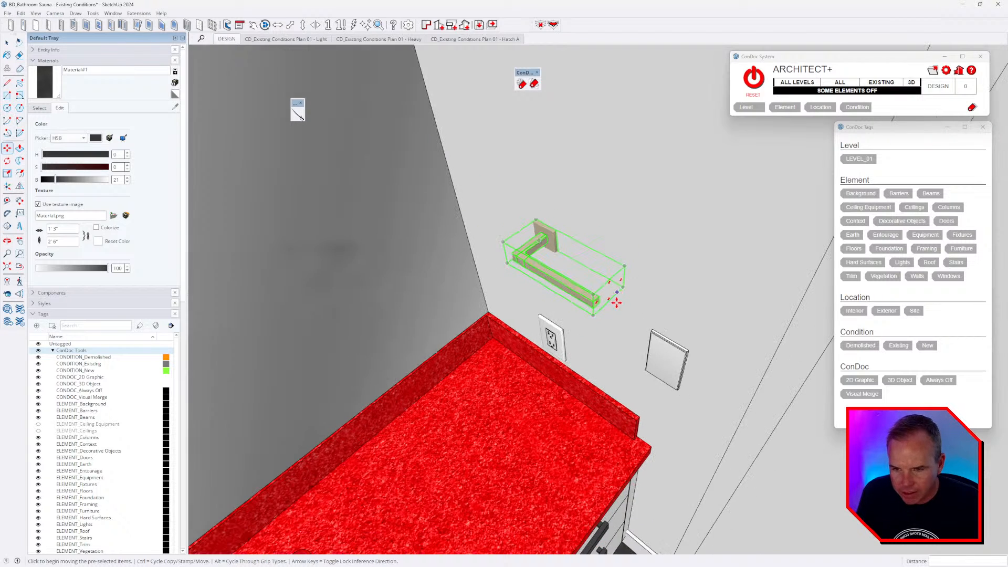
pyautogui.press('Delete')
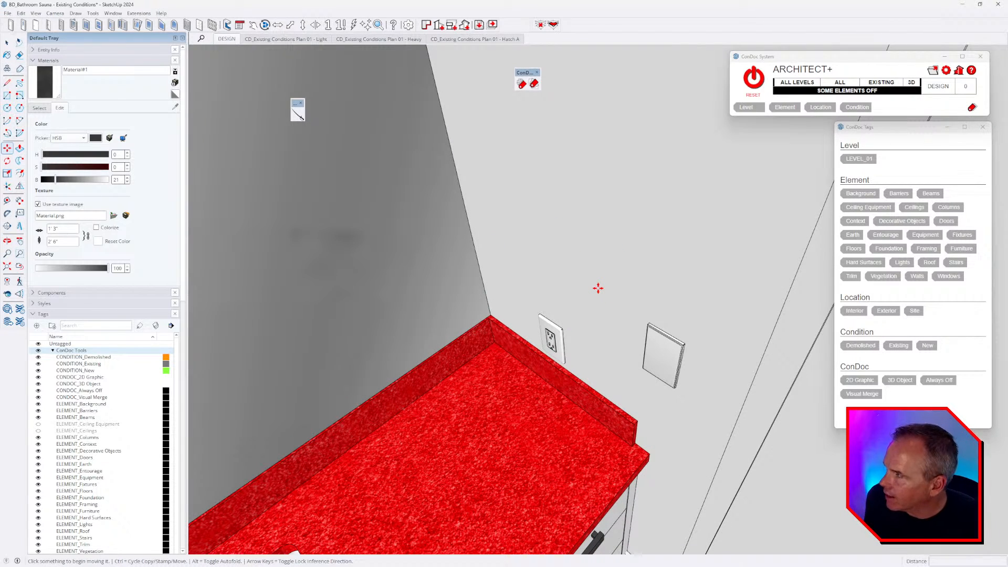
pyautogui.scroll(-1, 600, 288)
# - Walk and orbit the view to frame the towel bar wall and toilet
pyautogui.press('w')
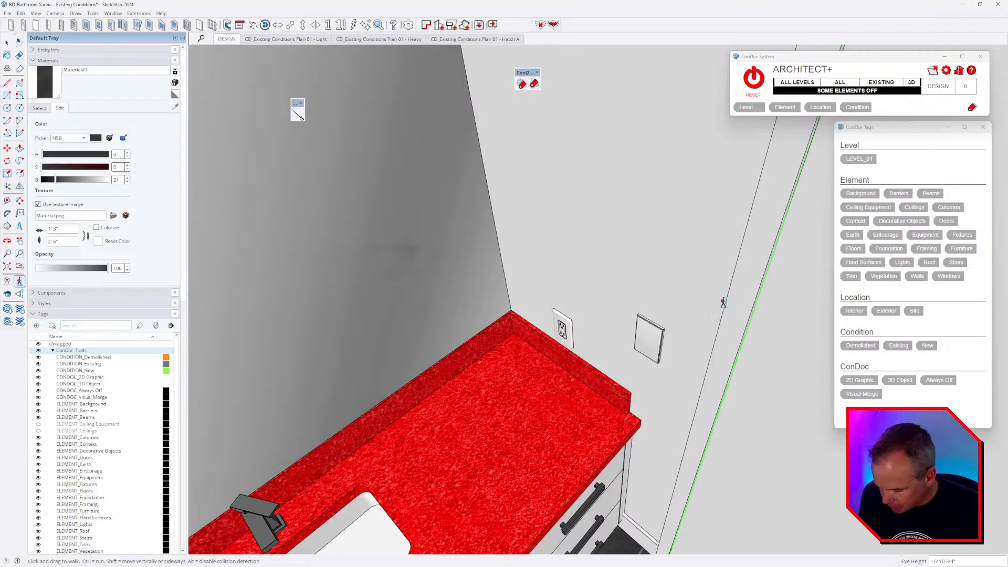
pyautogui.moveTo(723, 303); pyautogui.dragTo(349, 313, button='middle')
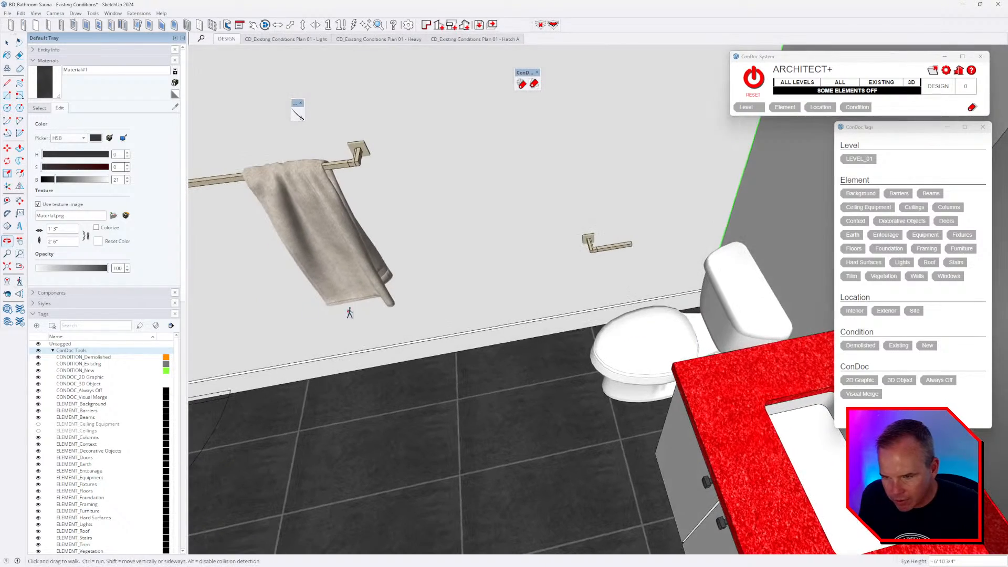
pyautogui.moveTo(470, 339); pyautogui.dragTo(498, 299, button='middle')
pyautogui.scroll(-1, 472, 305)
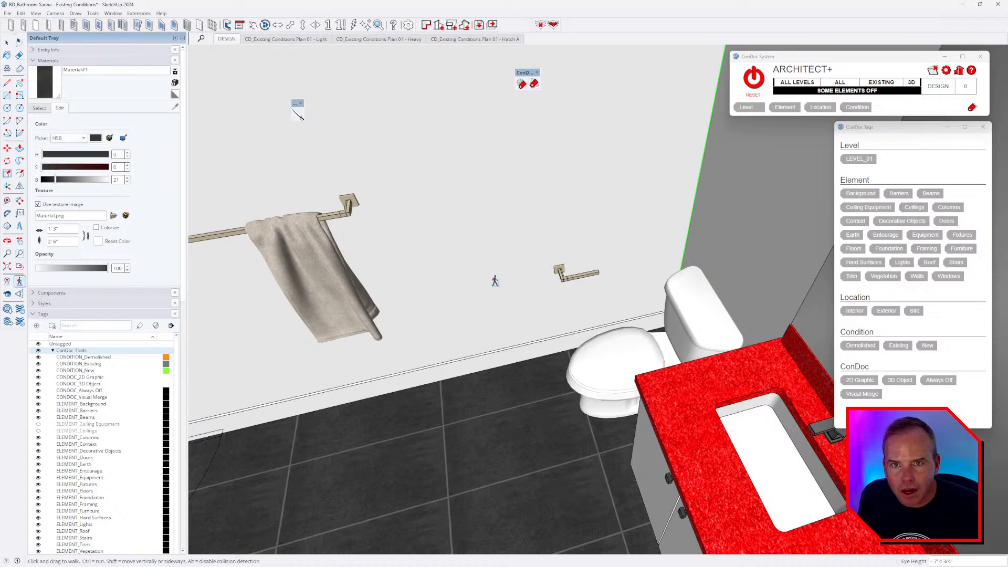
pyautogui.moveTo(471, 258); pyautogui.dragTo(495, 257, button='middle')
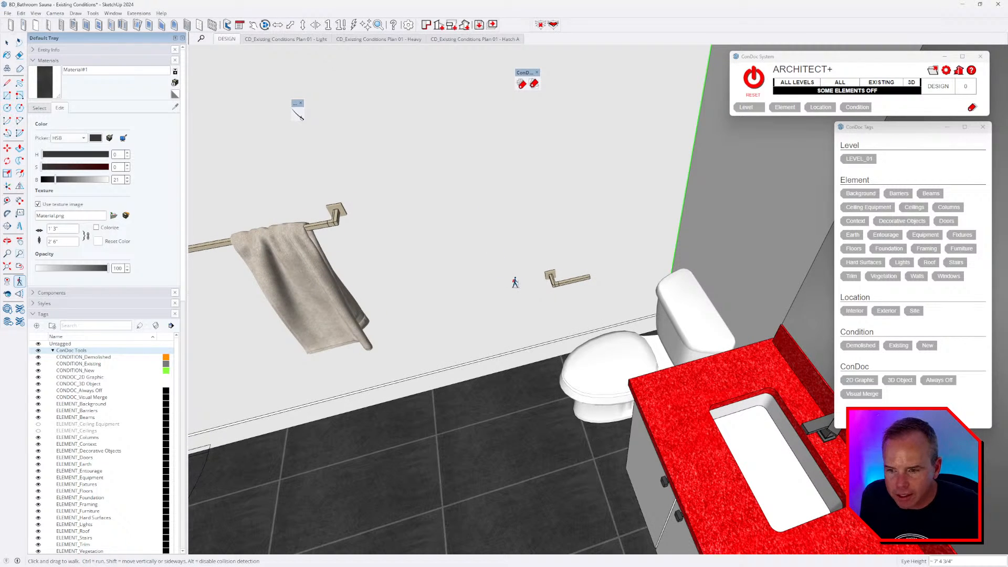
pyautogui.scroll(-1, 516, 284)
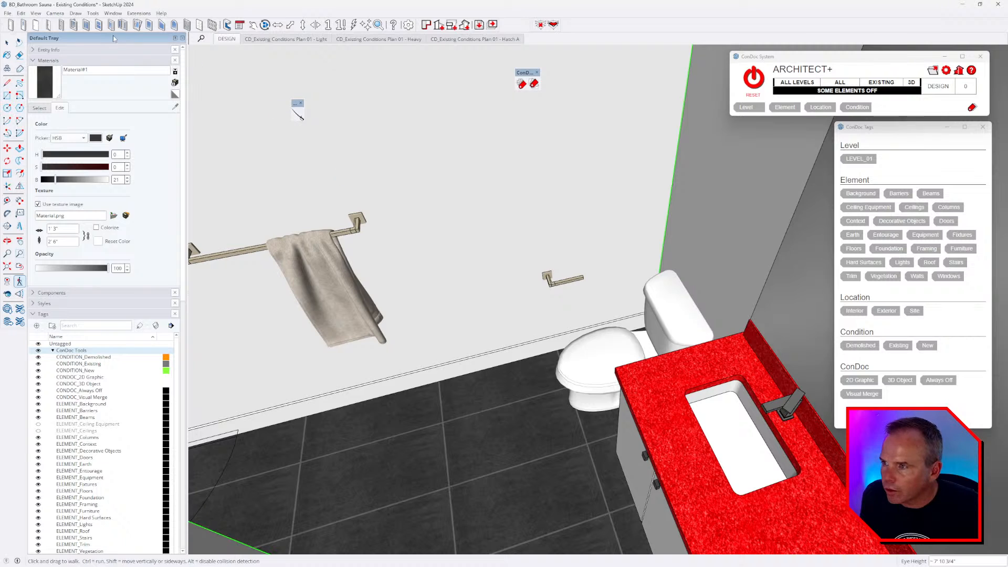
# - Replace the polished nickel on the towel bar and holder with dark grey using Material Replacer
pyautogui.click(92, 13)
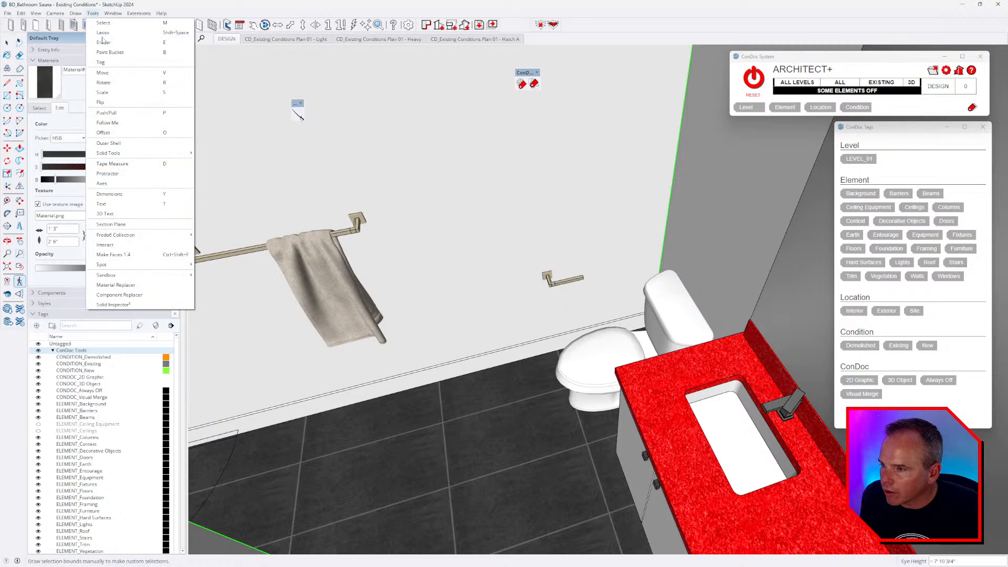
pyautogui.click(153, 289)
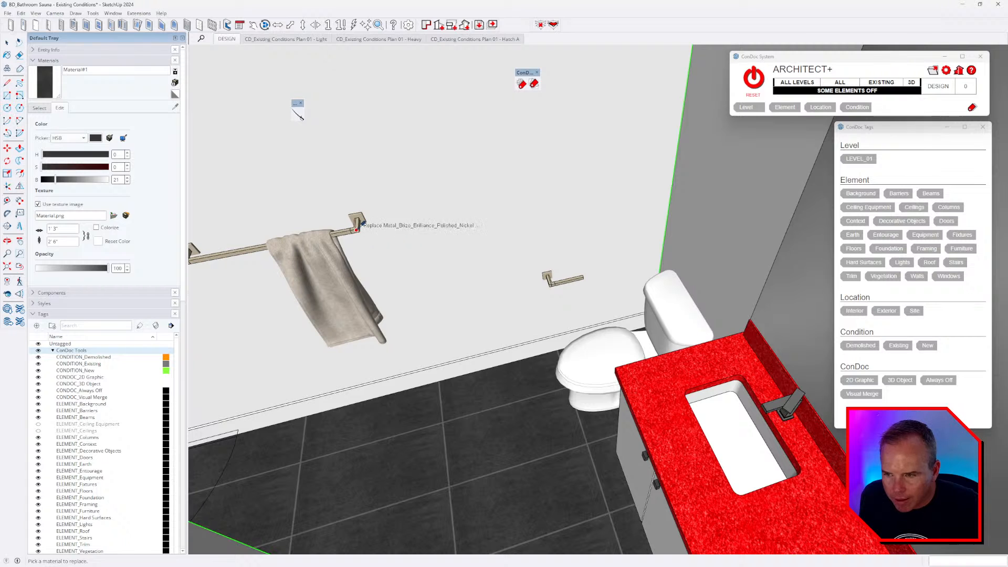
pyautogui.scroll(2, 561, 293)
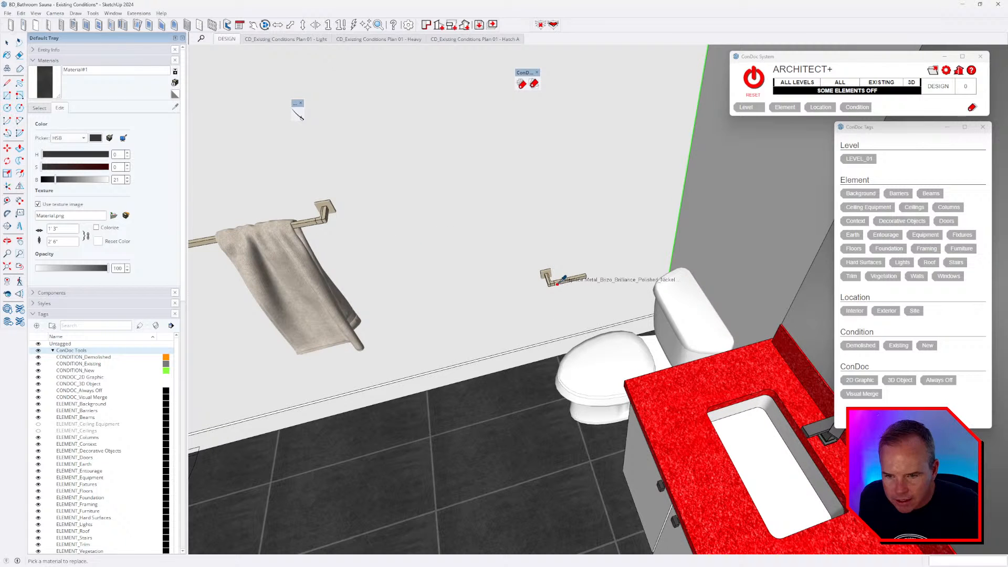
pyautogui.click(557, 286)
pyautogui.click(554, 309)
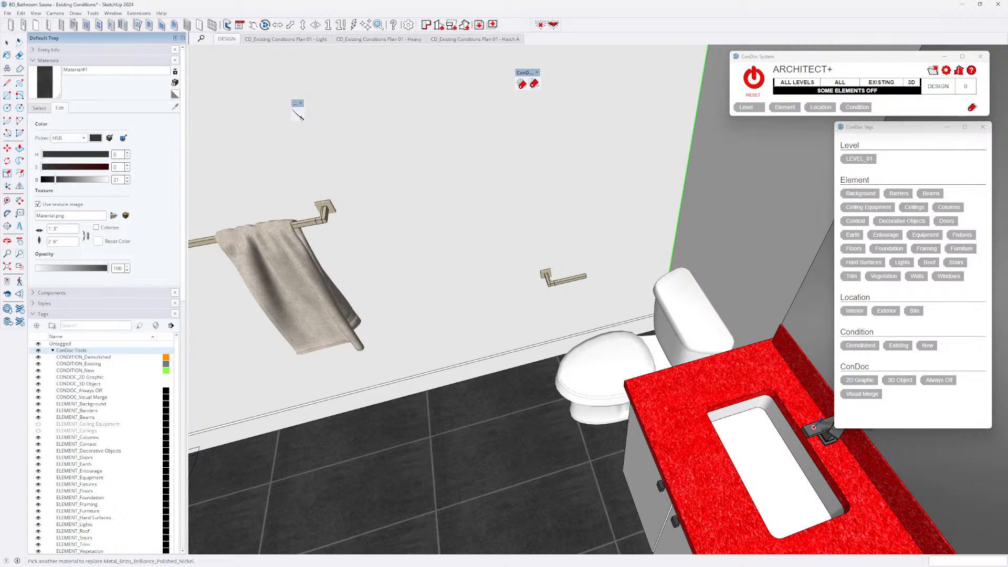
pyautogui.scroll(-2, 497, 347)
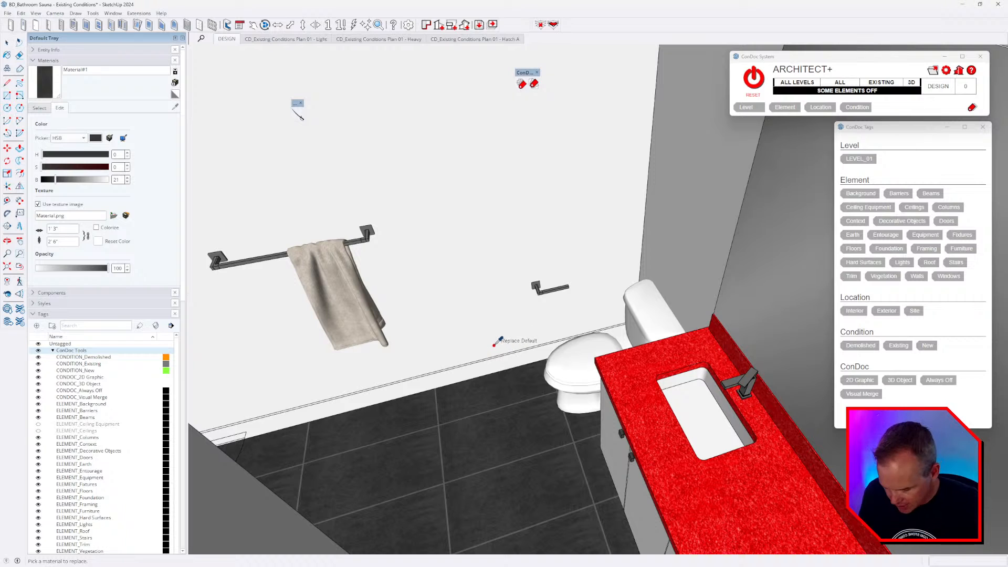
pyautogui.press('space')
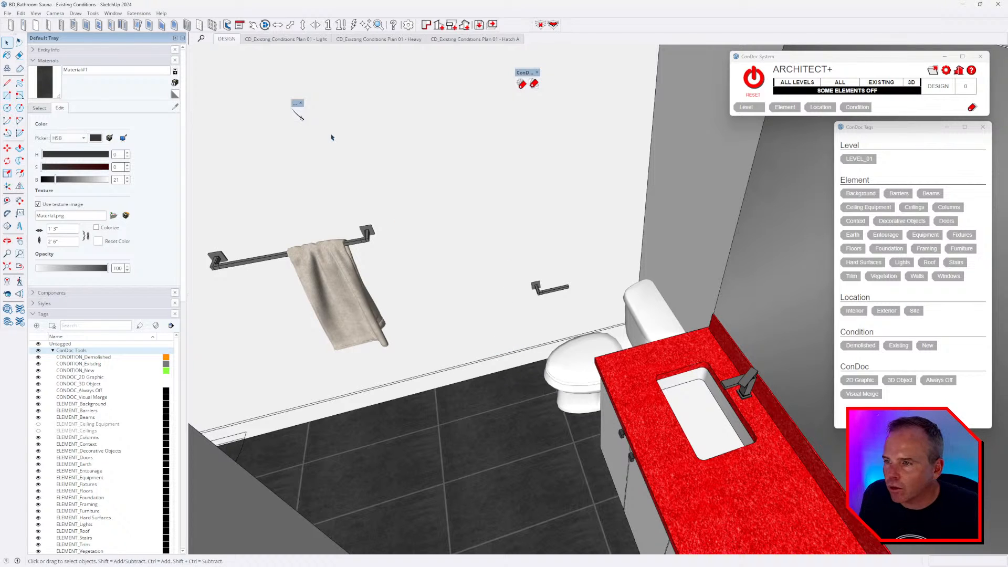
pyautogui.click(113, 14)
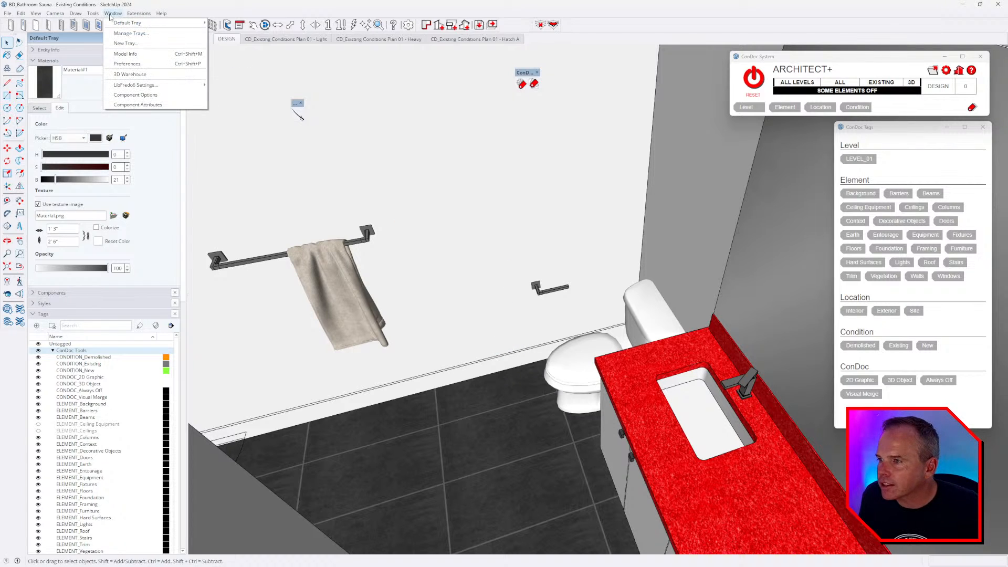
# - Search 3D Warehouse for 'towel ring' in place of the bathroom set query
pyautogui.click(138, 74)
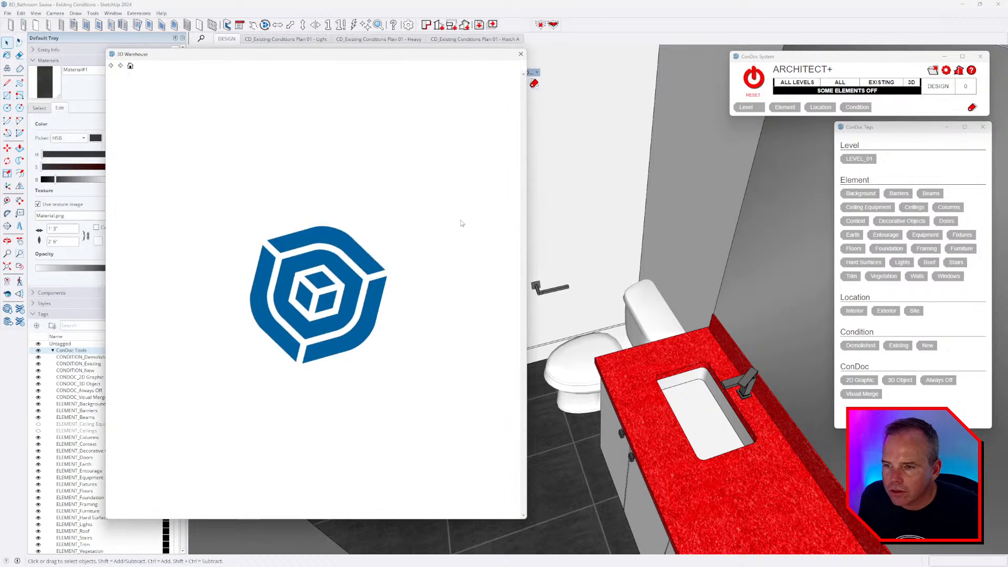
pyautogui.click(219, 84)
pyautogui.write('tow')
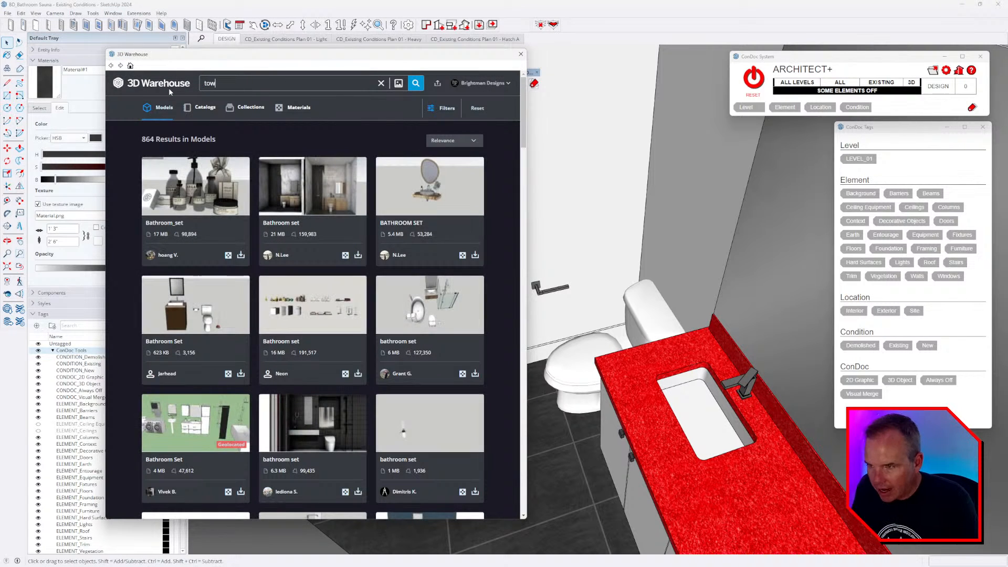
pyautogui.write('el ring')
pyautogui.press('Return')
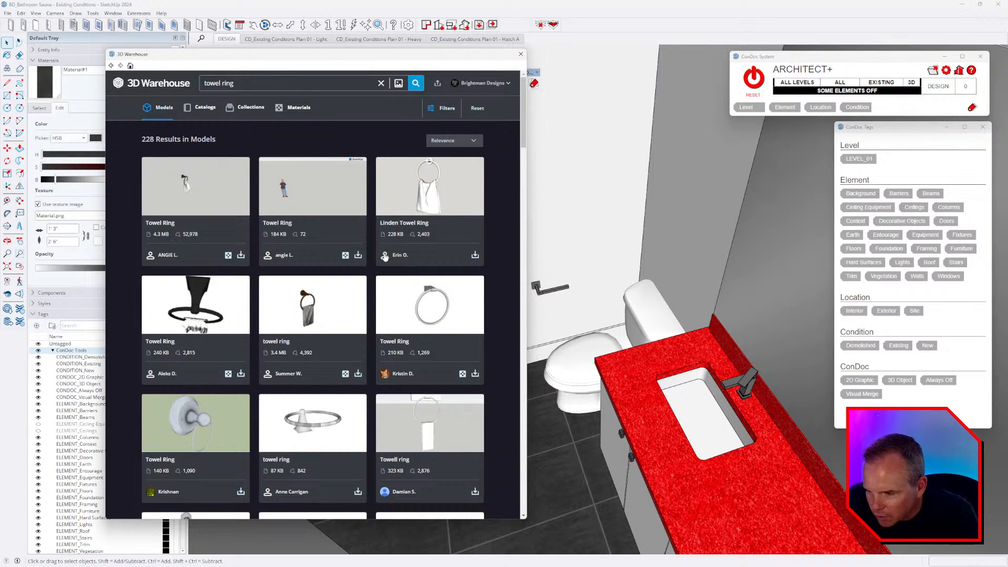
# - Scroll through the 228 towel ring results, including Delta and Kohler models
pyautogui.scroll(-3, 376, 241)
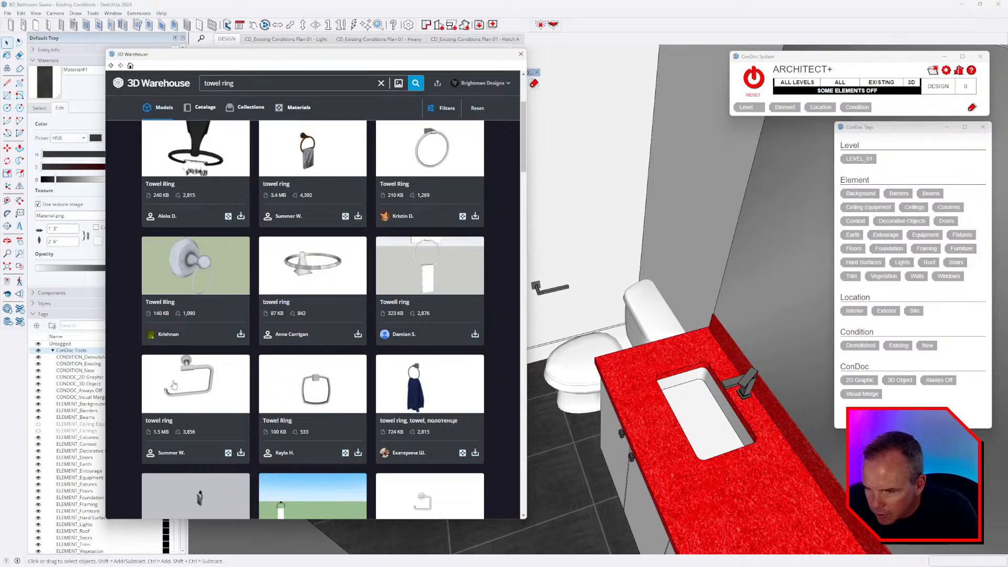
pyautogui.scroll(-1, 325, 382)
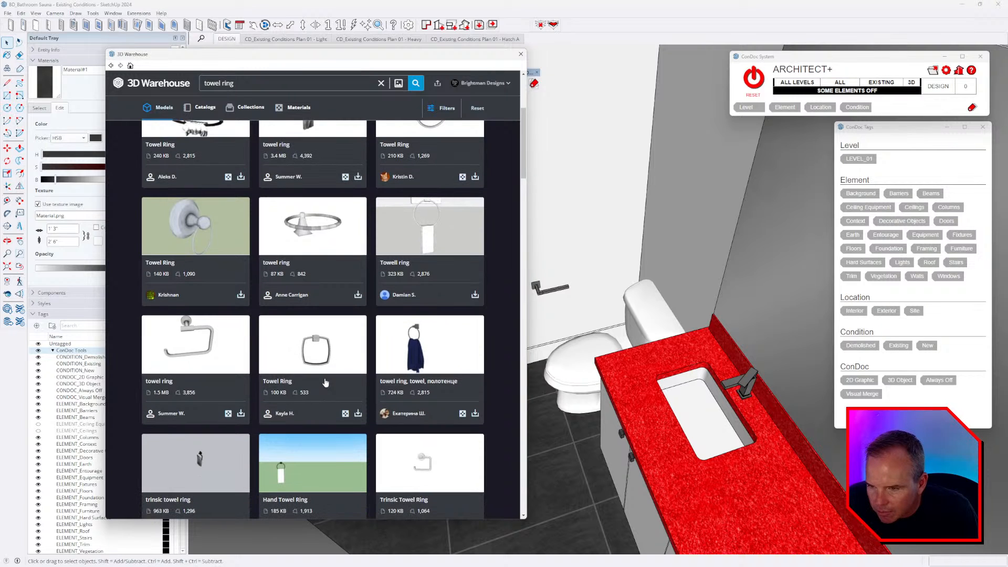
pyautogui.scroll(-3, 434, 229)
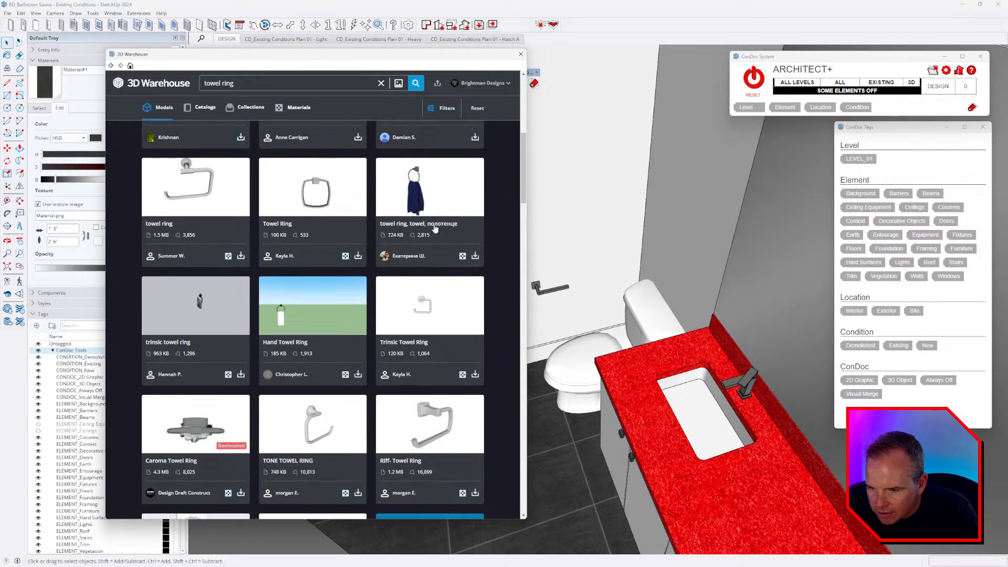
pyautogui.scroll(-3, 437, 222)
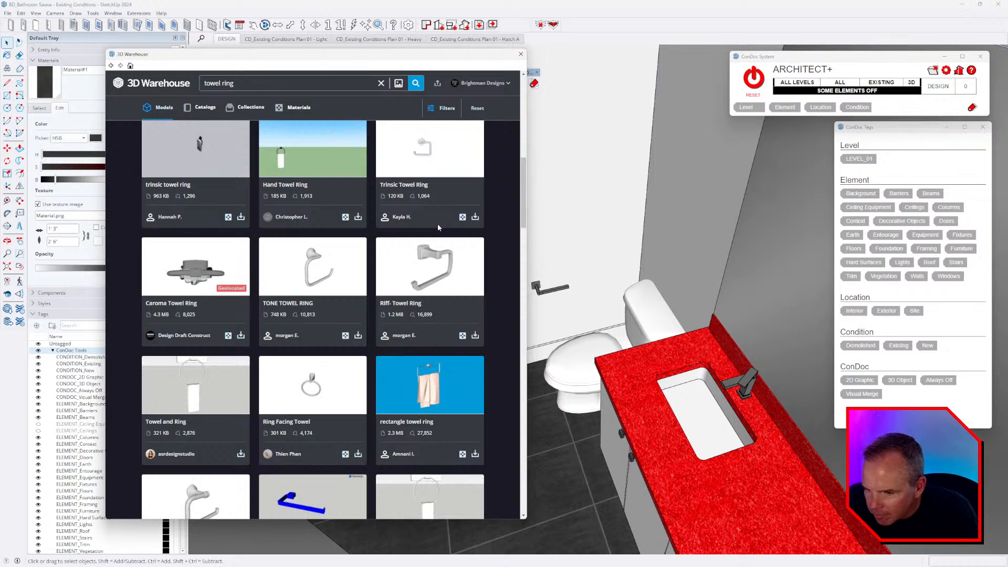
pyautogui.scroll(-3, 437, 224)
pyautogui.scroll(-5, 440, 228)
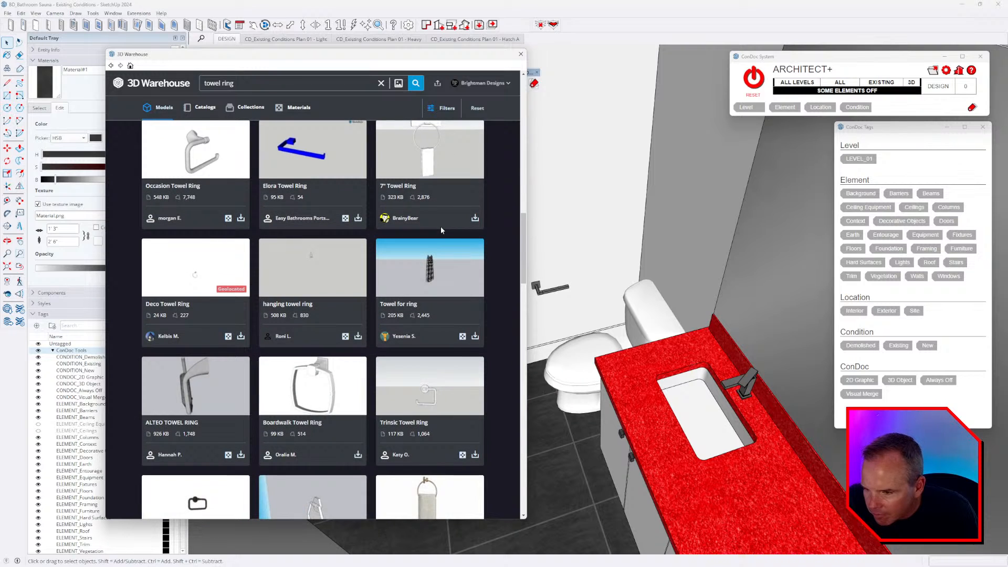
pyautogui.scroll(-5, 440, 229)
pyautogui.scroll(-5, 441, 229)
pyautogui.scroll(-5, 439, 210)
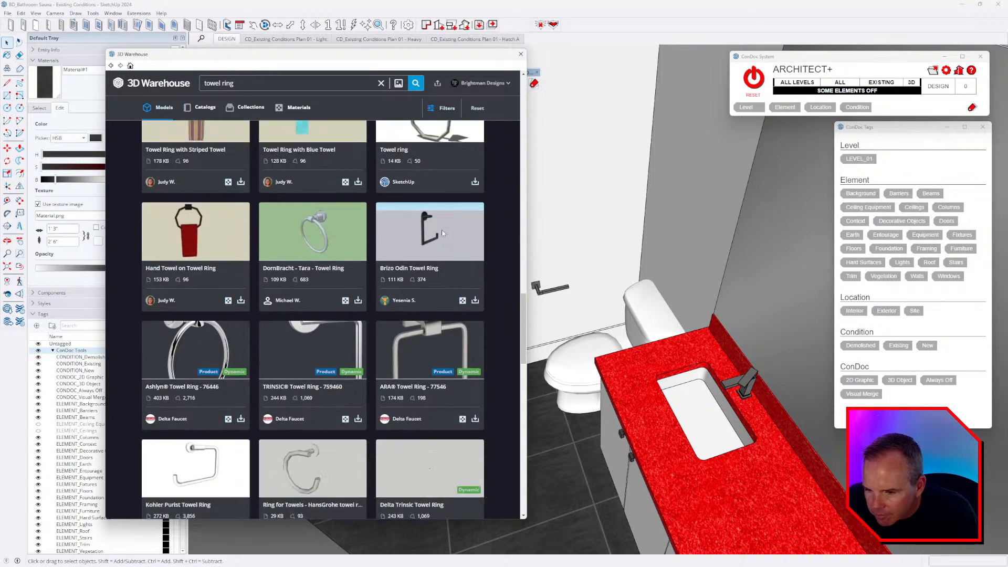
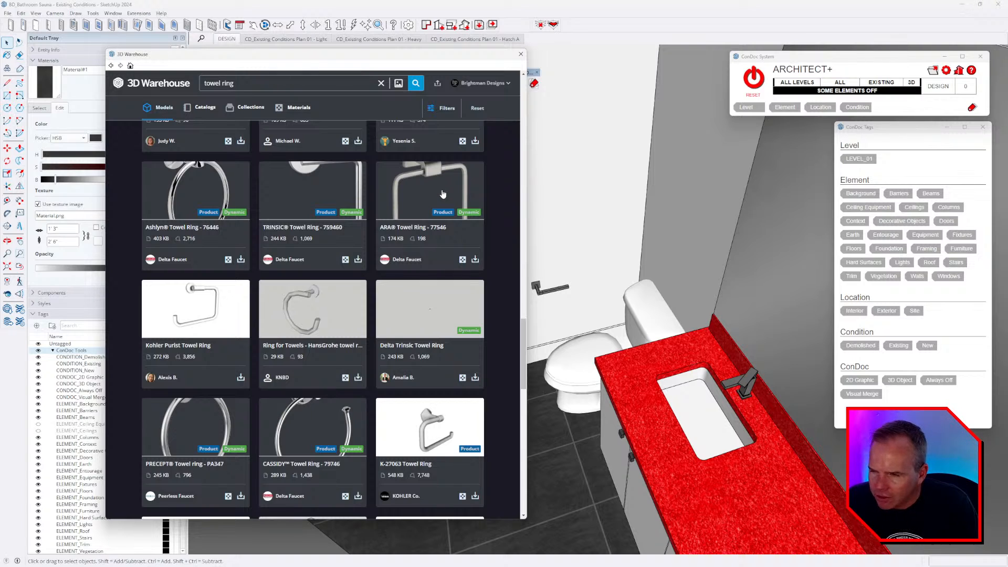
# - Download the ARA Towel Ring - 77546 from 3D Warehouse and load it into the model
pyautogui.click(437, 197)
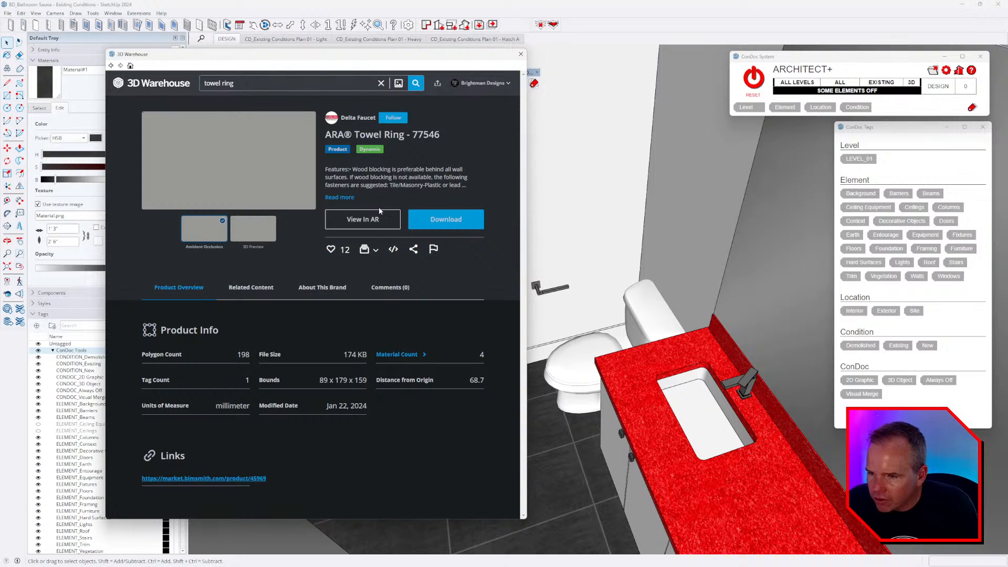
pyautogui.click(451, 226)
pyautogui.click(287, 294)
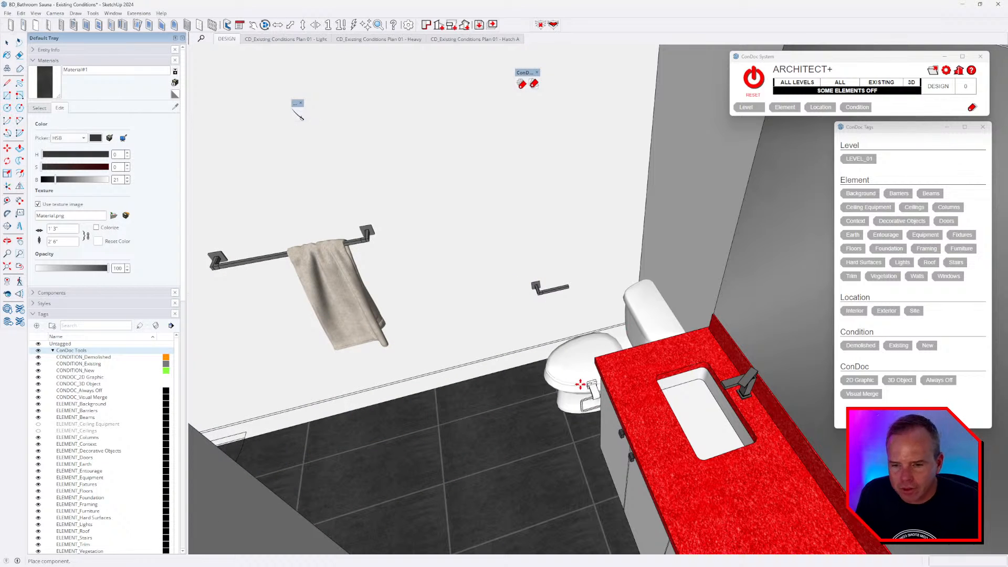
# - Mirror the towel ring by scaling it -1 along the green axis
pyautogui.moveTo(462, 353); pyautogui.dragTo(675, 338, button='middle')
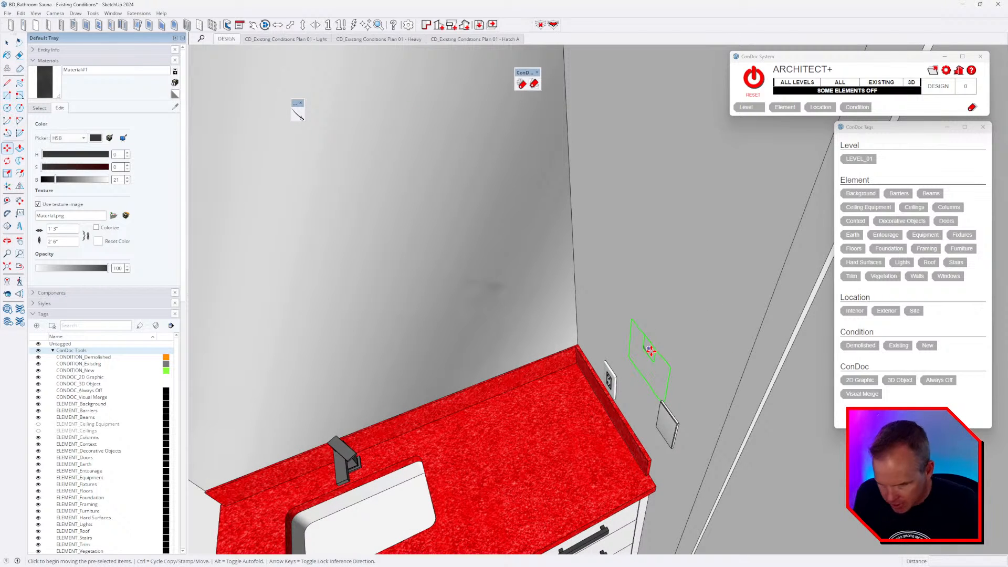
pyautogui.press('s')
pyautogui.moveTo(674, 351); pyautogui.dragTo(561, 392)
pyautogui.press('Return')
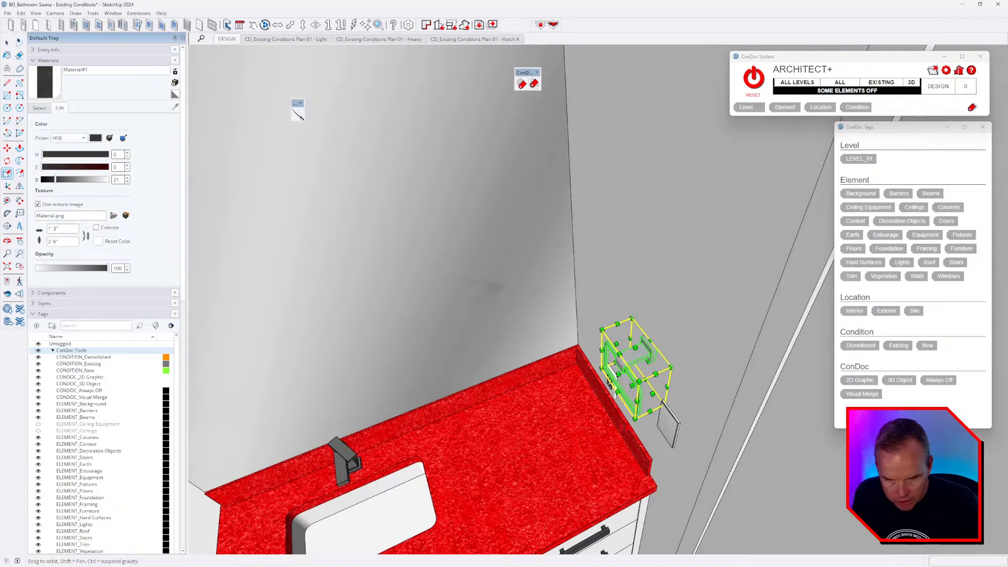
# - Move the towel ring along the red axis onto the wall beside the outlet
pyautogui.moveTo(562, 393); pyautogui.dragTo(709, 315, button='middle')
pyautogui.press('m')
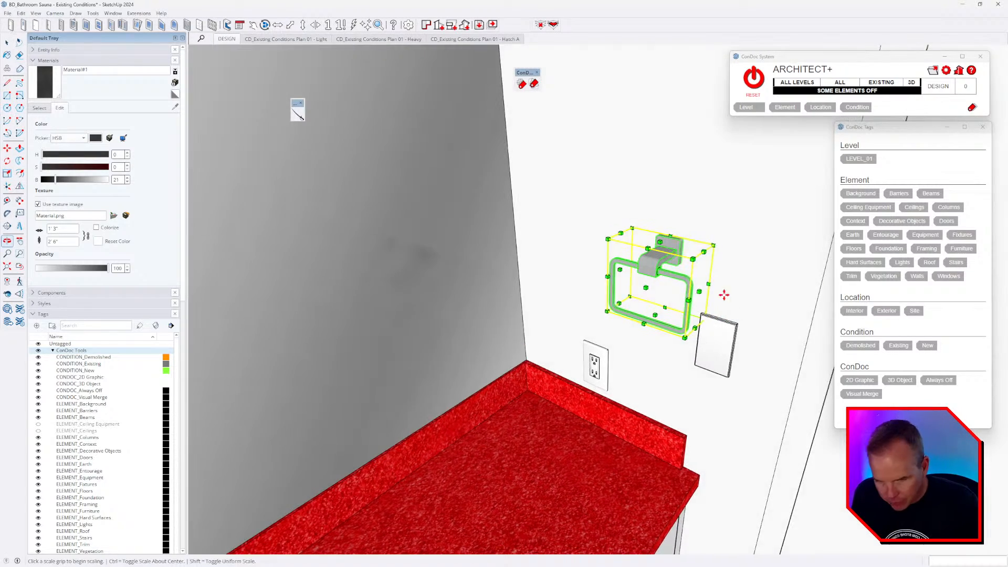
pyautogui.scroll(2, 693, 262)
pyautogui.click(654, 224)
pyautogui.press('Right')
pyautogui.scroll(-2, 660, 226)
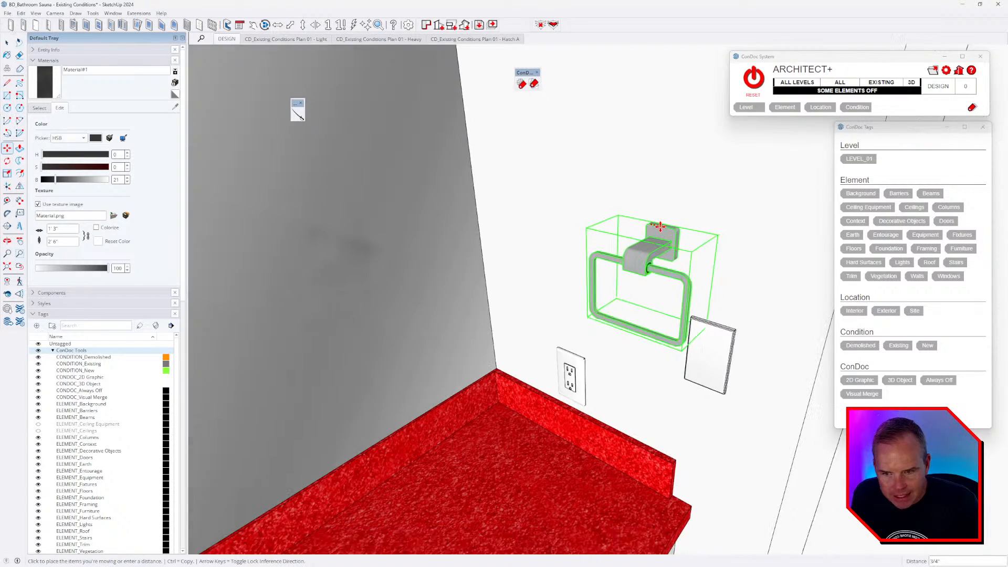
pyautogui.click(605, 400)
# - Raise the towel ring about 1 1/4" on the wall above the vanity backsplash
pyautogui.moveTo(605, 396); pyautogui.dragTo(628, 263, button='middle')
pyautogui.click(654, 227)
pyautogui.click(654, 203)
pyautogui.scroll(-3, 656, 257)
pyautogui.moveTo(441, 405); pyautogui.dragTo(636, 337, button='middle')
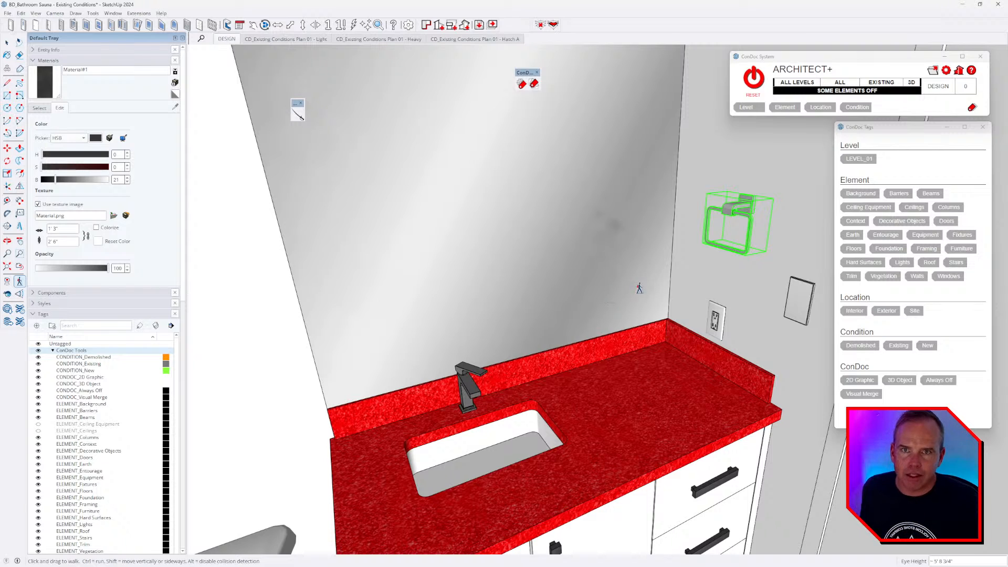
pyautogui.moveTo(639, 288); pyautogui.dragTo(663, 283)
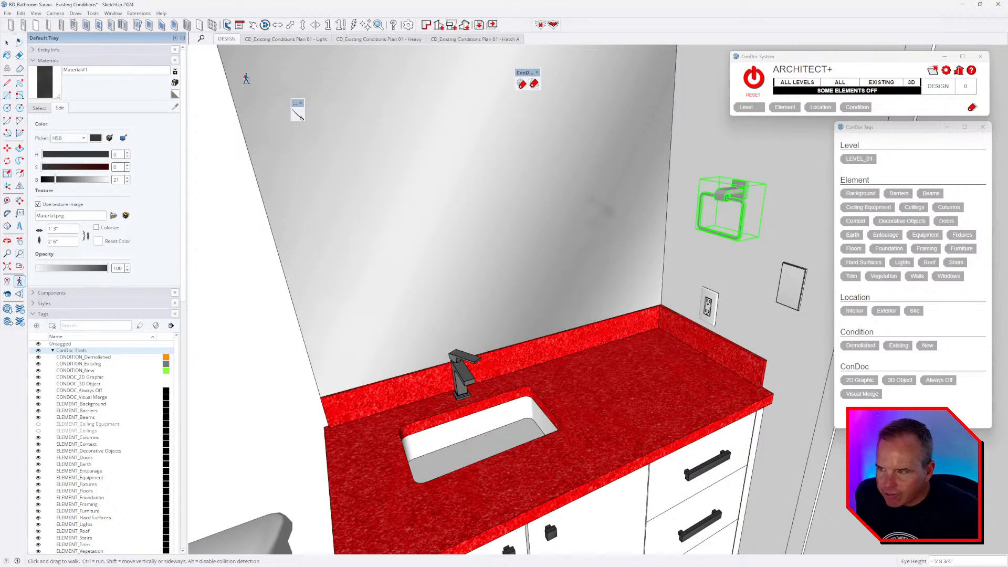
# - Use Material Replacer to swap the towel ring's Metal_Delta_Chrome for the faucet's dark finish
pyautogui.click(55, 13)
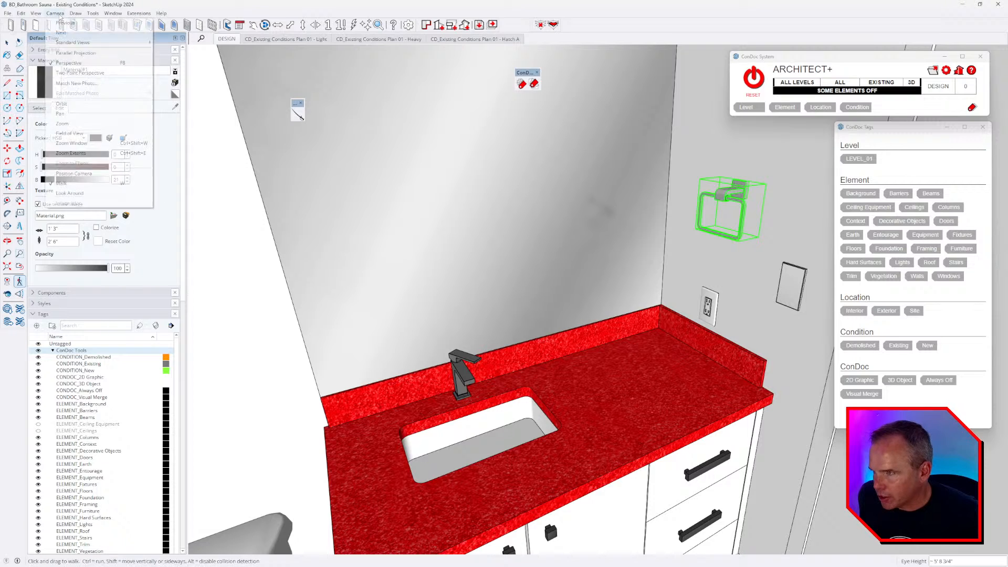
pyautogui.moveTo(93, 13)
pyautogui.click(115, 285)
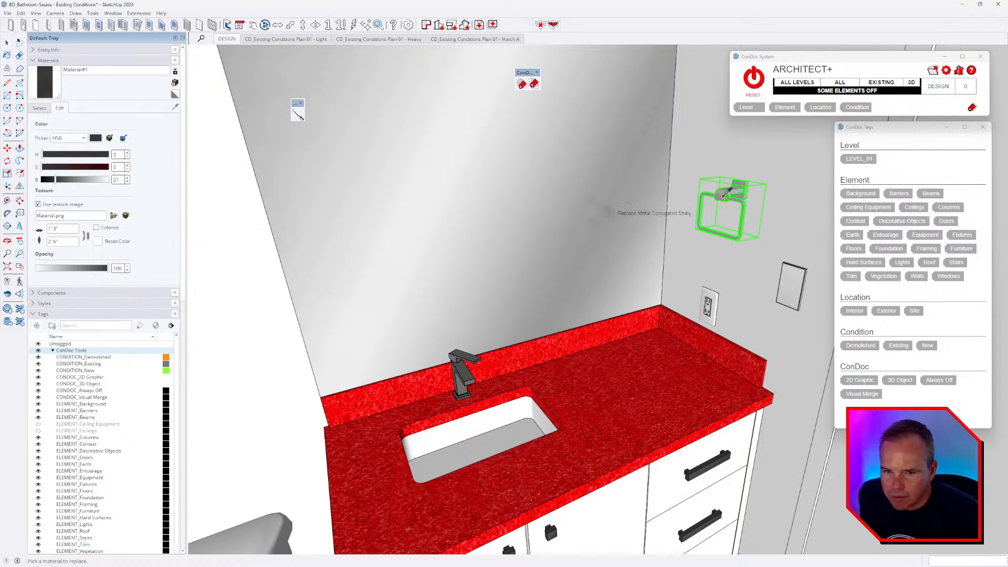
pyautogui.click(722, 193)
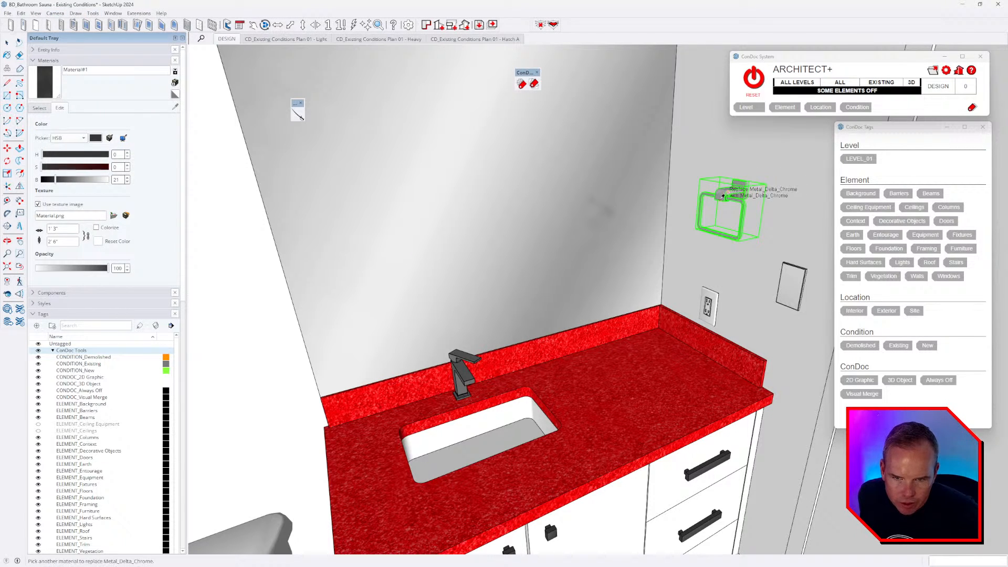
pyautogui.click(465, 373)
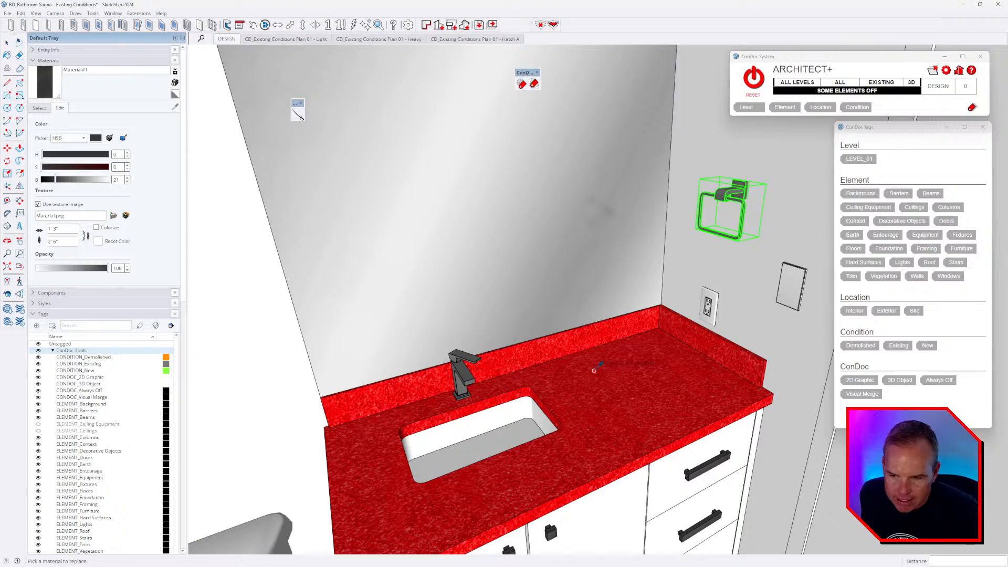
pyautogui.moveTo(594, 370); pyautogui.dragTo(682, 297, button='middle')
pyautogui.moveTo(447, 319); pyautogui.dragTo(731, 292, button='middle')
pyautogui.moveTo(645, 306); pyautogui.dragTo(667, 296, button='middle')
pyautogui.press('space')
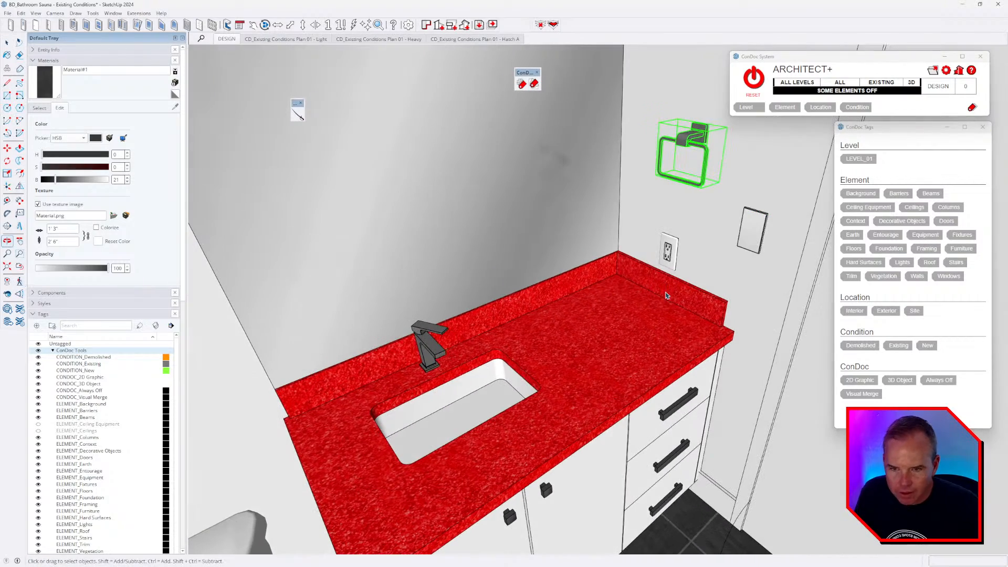
pyautogui.moveTo(630, 258); pyautogui.dragTo(546, 353, button='middle')
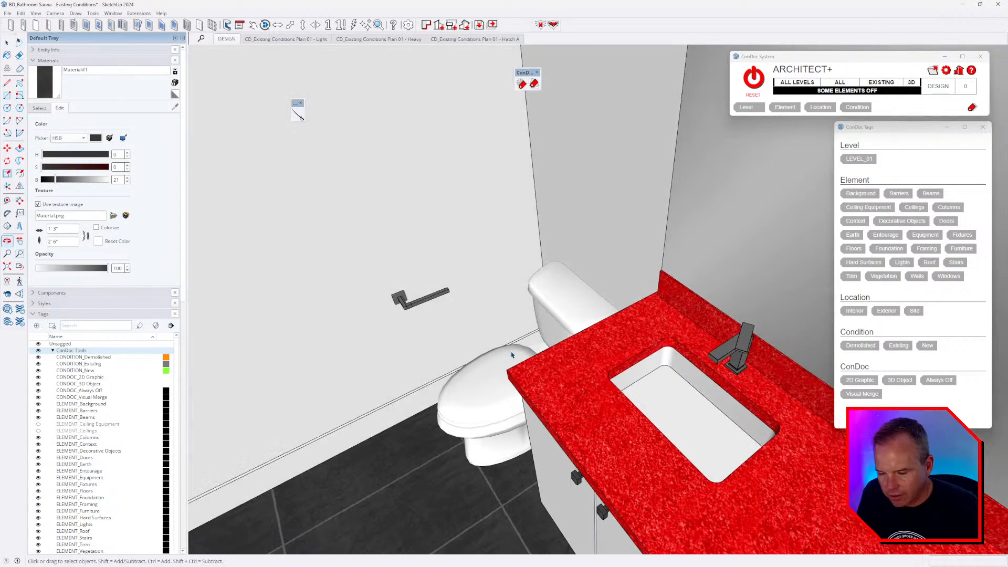
# - Glance at the bathroom tour video, then walk the model view toward the shower corner
pyautogui.hotkey('alt', 'Tab')
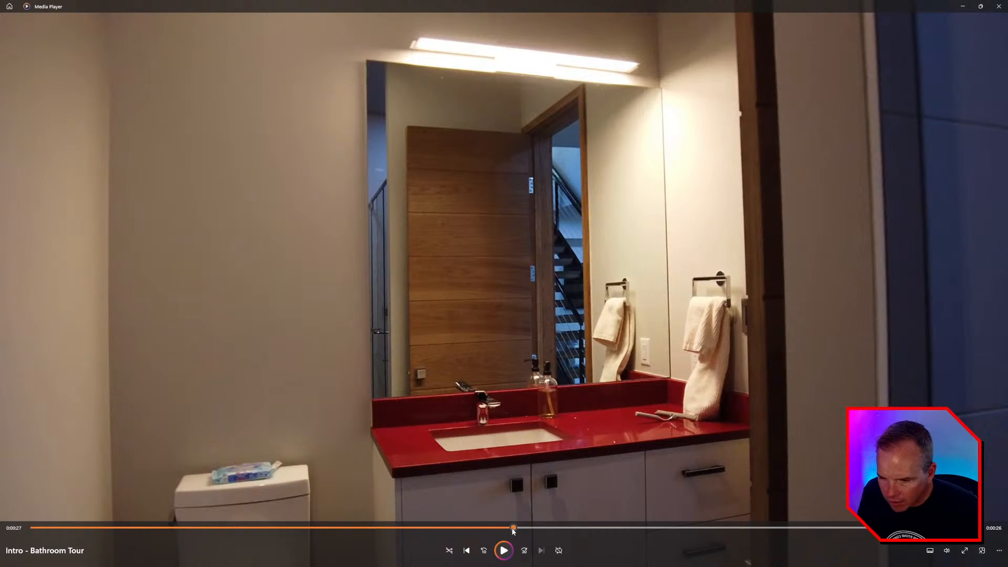
pyautogui.moveTo(514, 530)
pyautogui.mouseDown()
pyautogui.moveTo(503, 534)
pyautogui.moveTo(575, 529)
pyautogui.mouseUp()
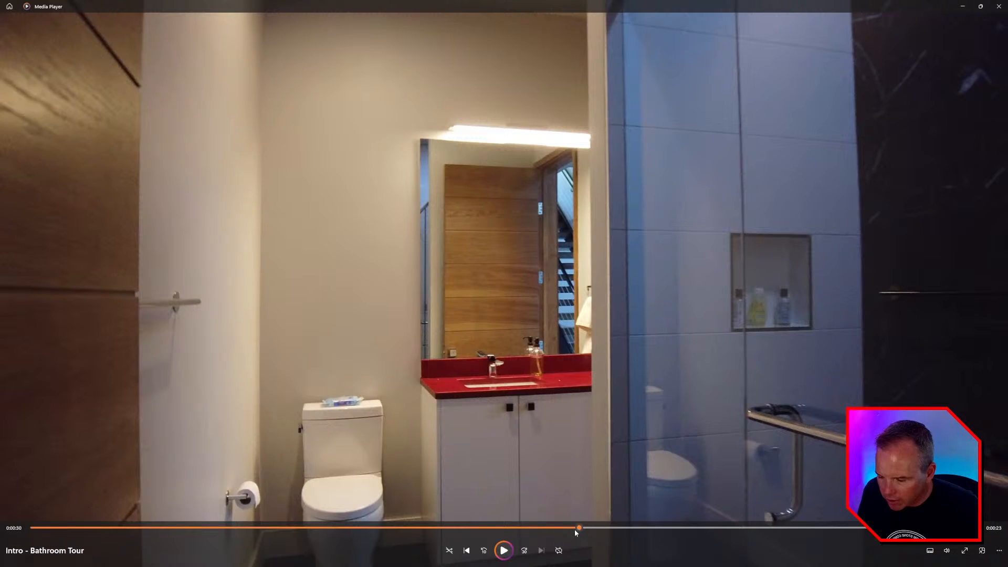
pyautogui.hotkey('alt', 'Tab')
pyautogui.moveTo(461, 329); pyautogui.dragTo(491, 374, button='middle')
pyautogui.press('w')
pyautogui.moveTo(651, 387); pyautogui.dragTo(635, 334, button='middle')
pyautogui.moveTo(636, 334); pyautogui.dragTo(509, 288)
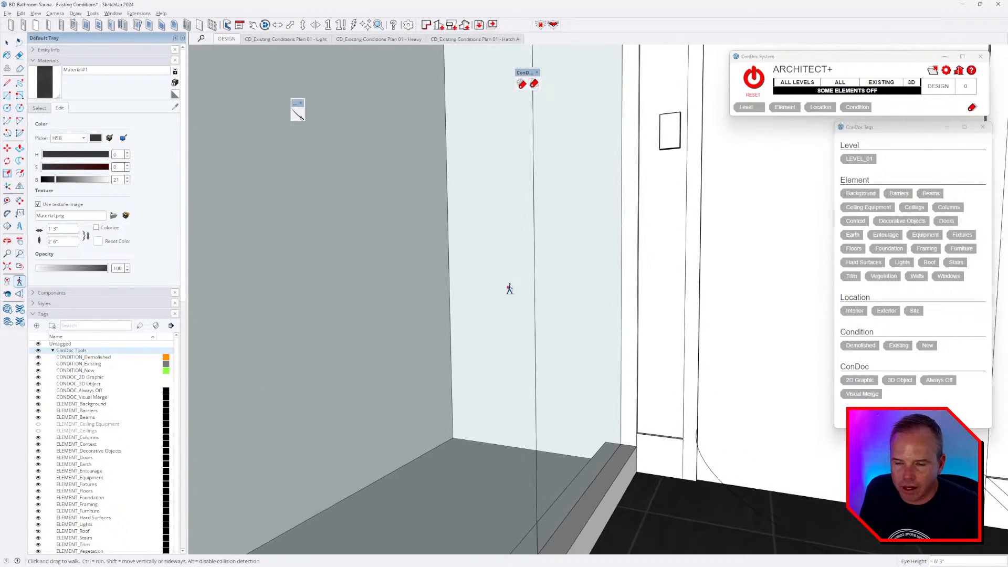
# - Scrub the bathroom tour video, rewind it to about 0:05, and return to SketchUp
pyautogui.hotkey('alt', 'Tab')
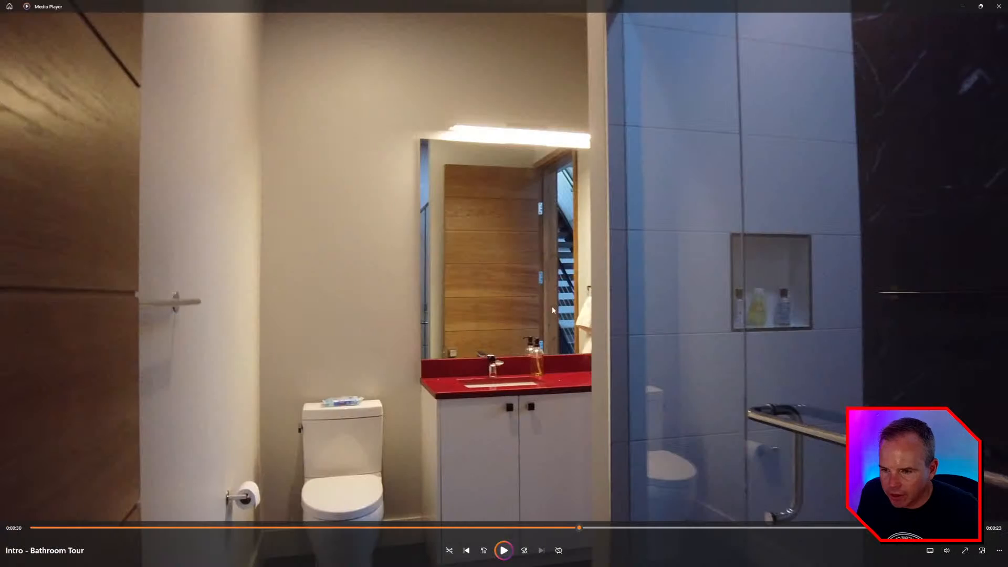
pyautogui.moveTo(606, 528); pyautogui.dragTo(716, 520)
pyautogui.click(231, 528)
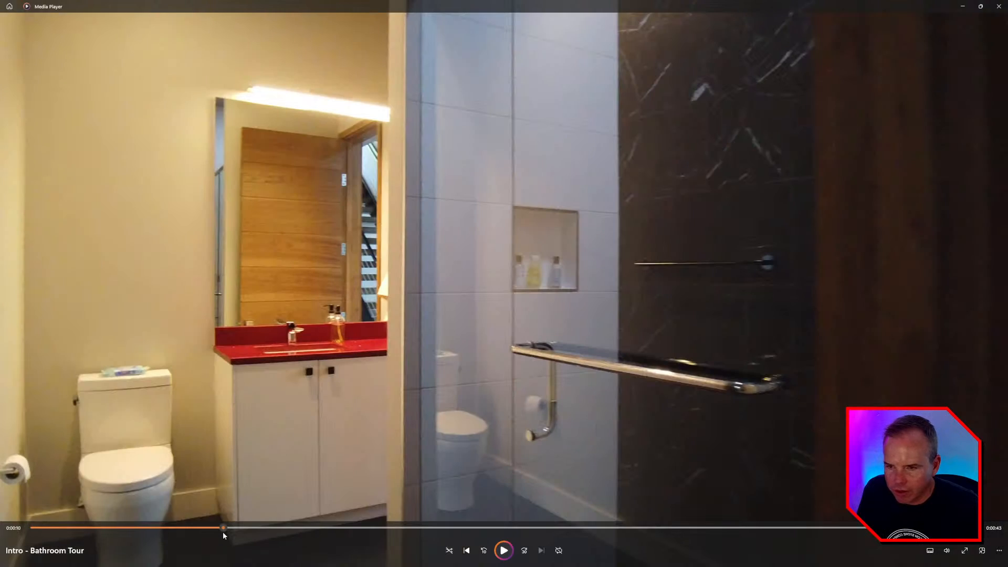
pyautogui.moveTo(222, 529); pyautogui.dragTo(408, 561)
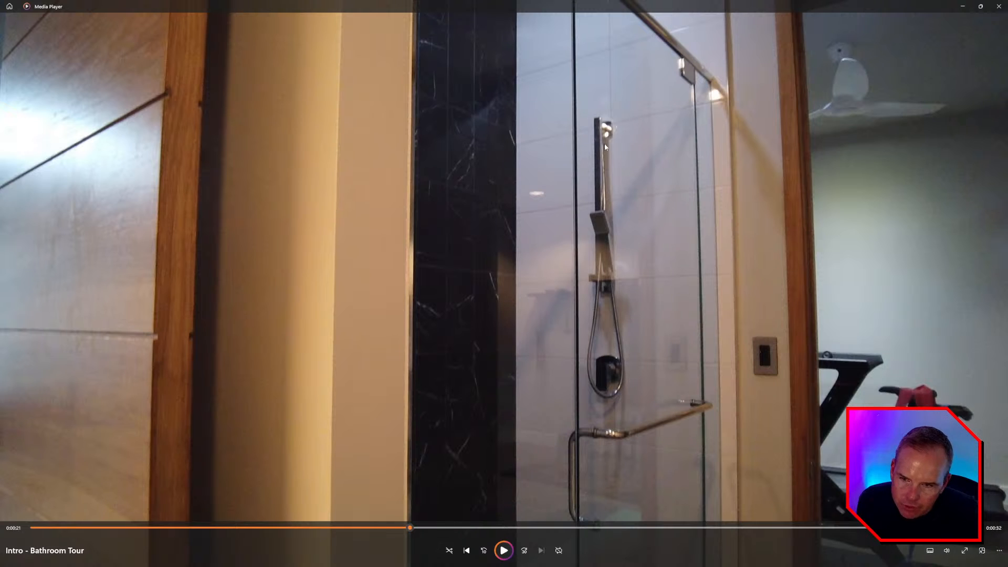
pyautogui.hotkey('alt', 'Tab')
pyautogui.hotkey('alt', 'Tab')
pyautogui.press('Tab')
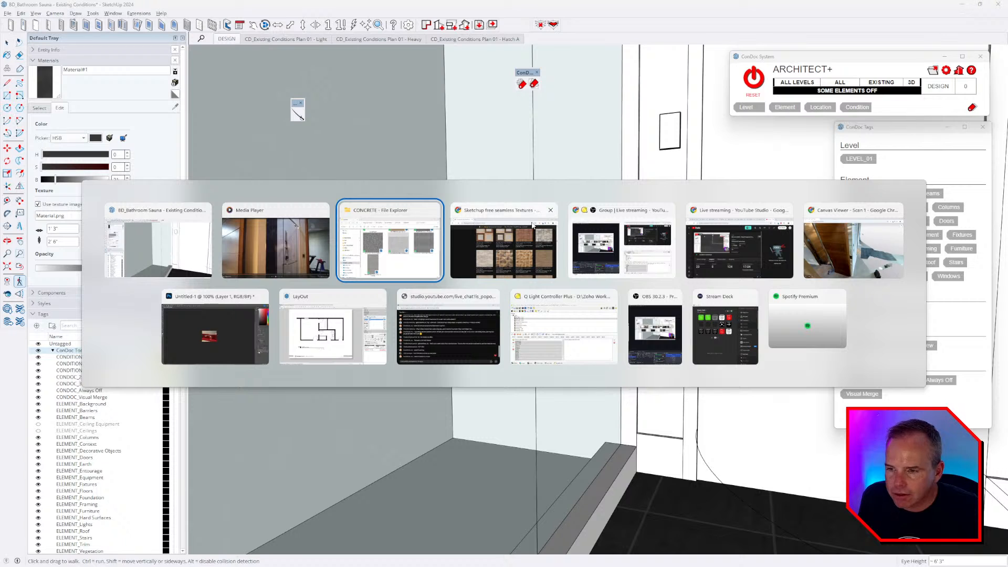
# - Reopen 3D Warehouse briefly, then close it
pyautogui.press('Escape')
pyautogui.click(112, 13)
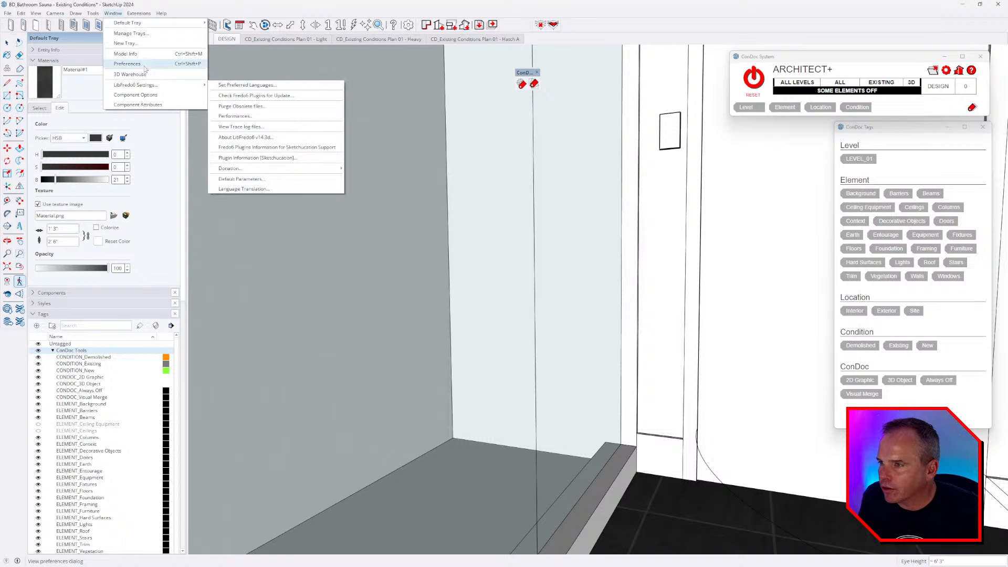
pyautogui.click(129, 78)
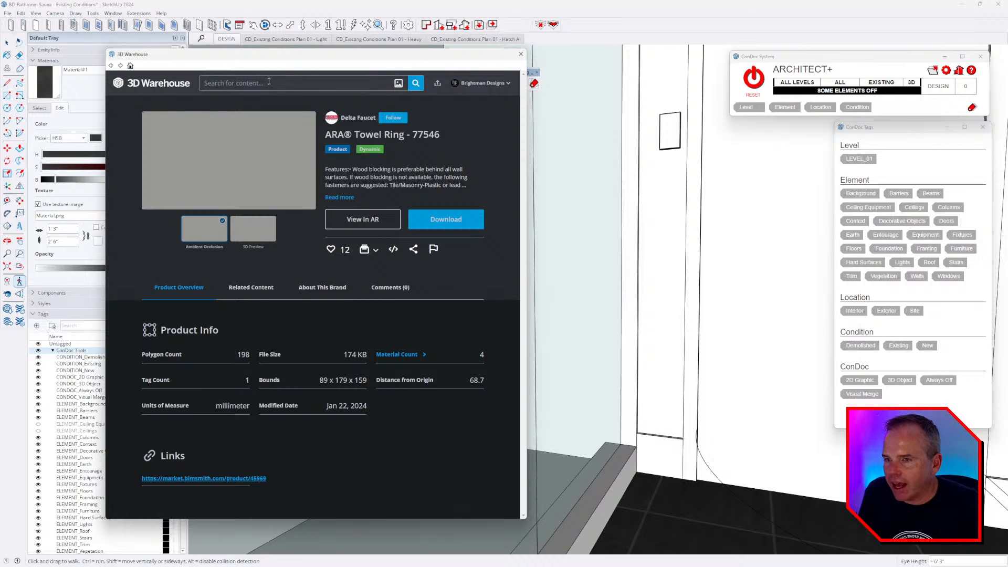
pyautogui.click(520, 54)
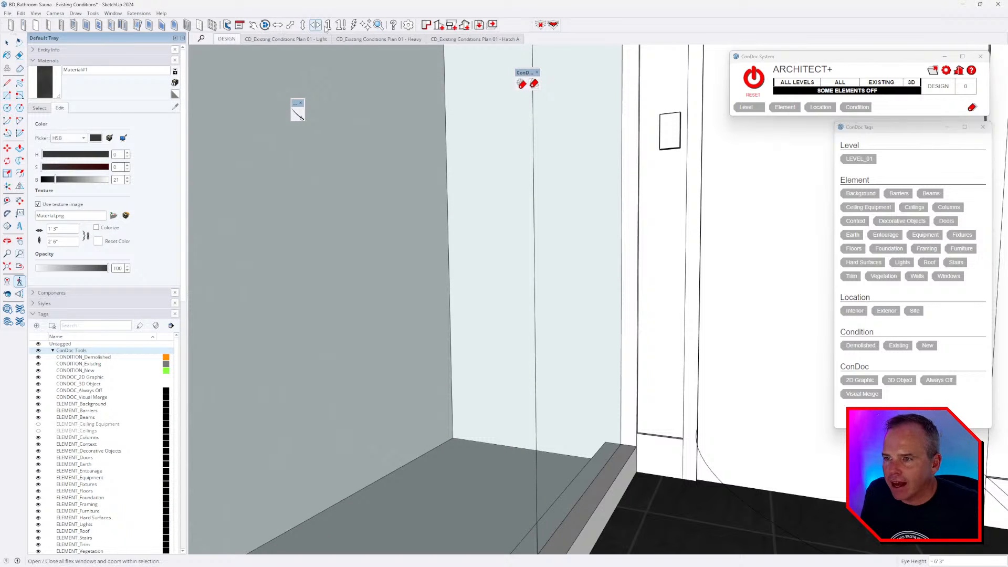
# - Open Component Finder and scroll up through the fixture library
pyautogui.click(378, 24)
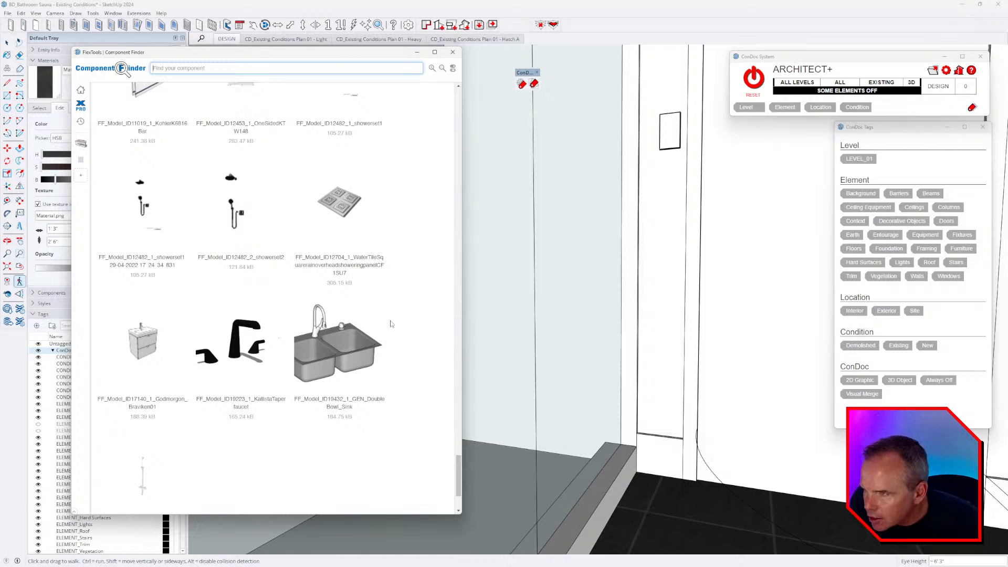
pyautogui.scroll(6, 391, 324)
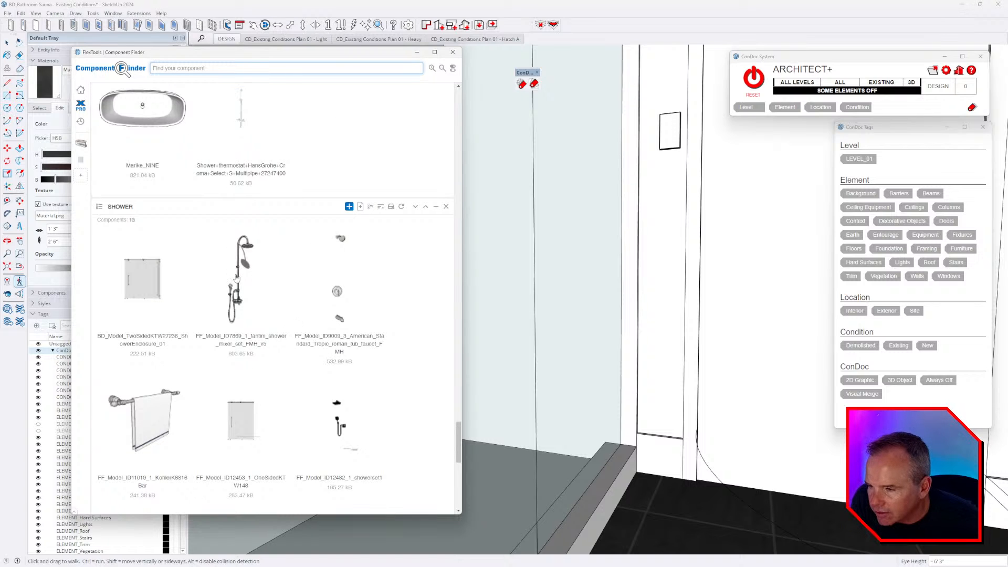
pyautogui.scroll(10, 247, 305)
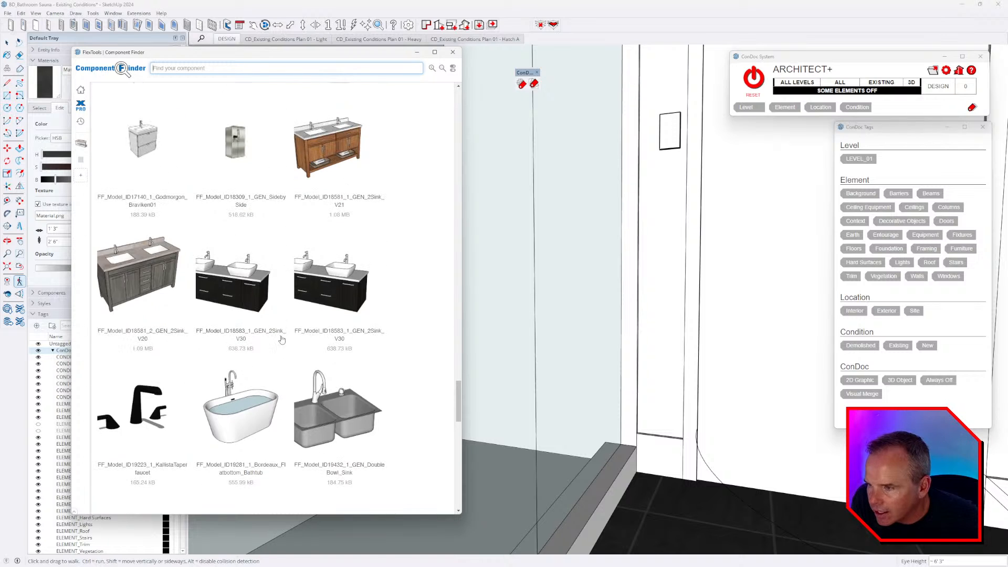
pyautogui.scroll(3, 287, 343)
pyautogui.scroll(5, 287, 343)
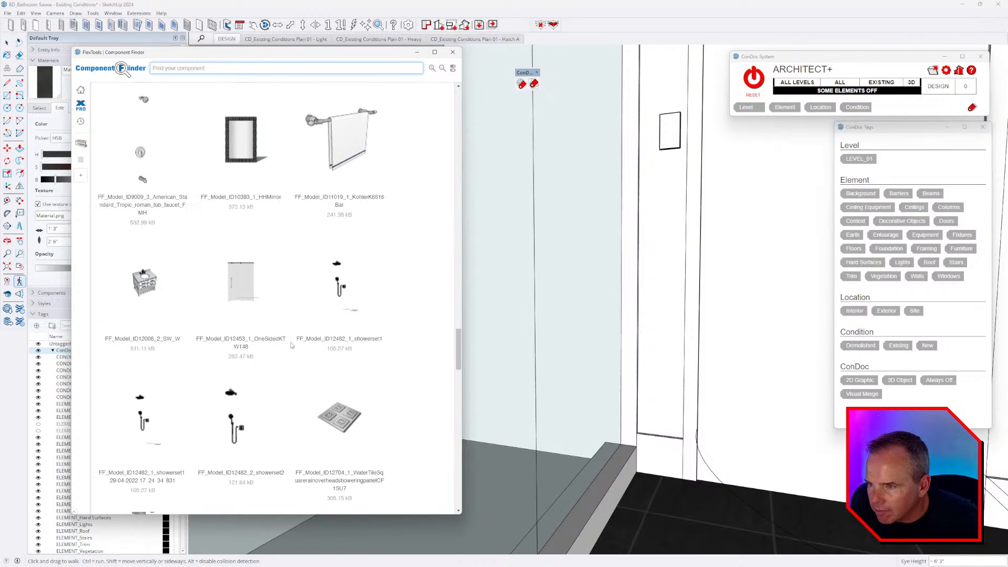
pyautogui.scroll(3, 238, 301)
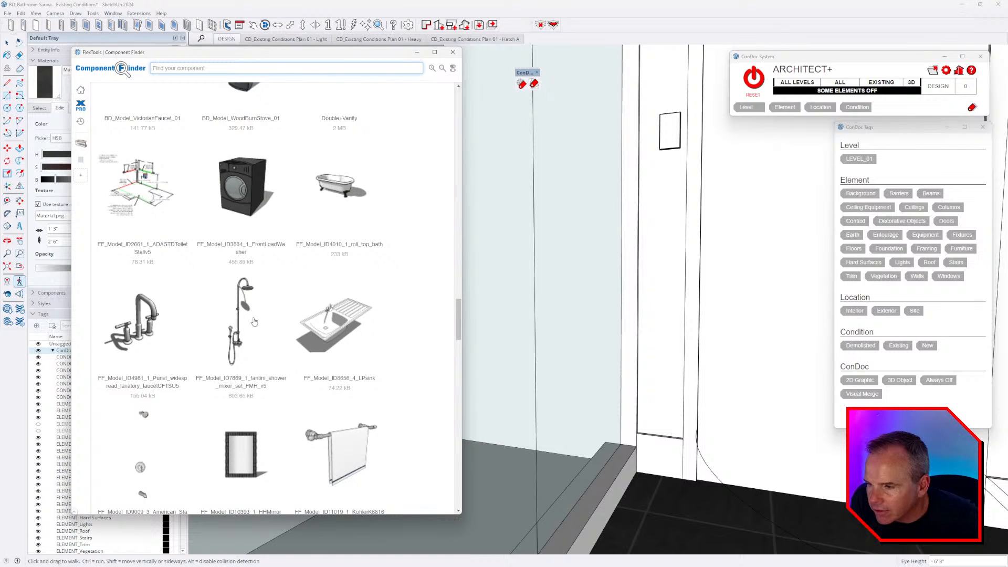
pyautogui.scroll(15, 254, 320)
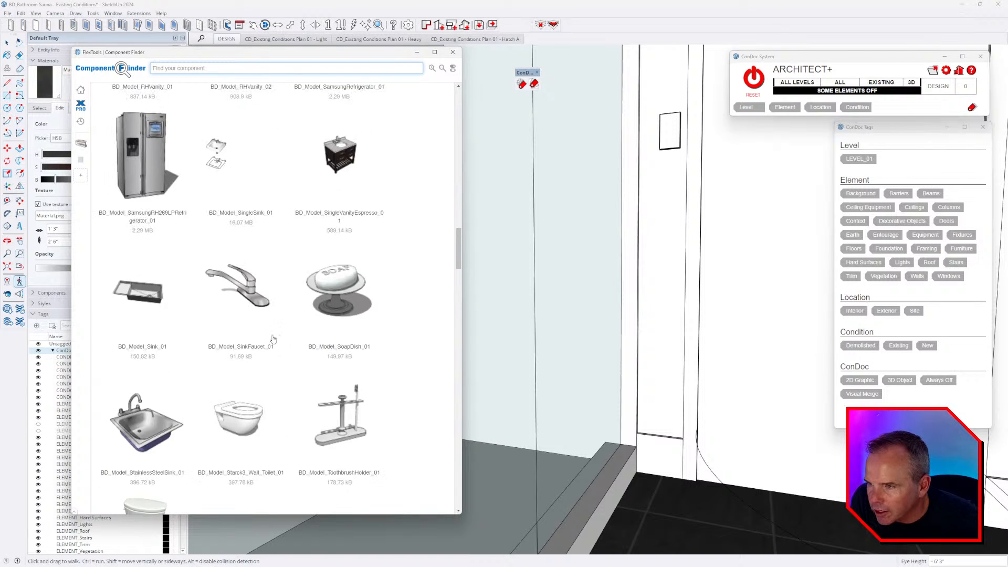
pyautogui.scroll(15, 273, 339)
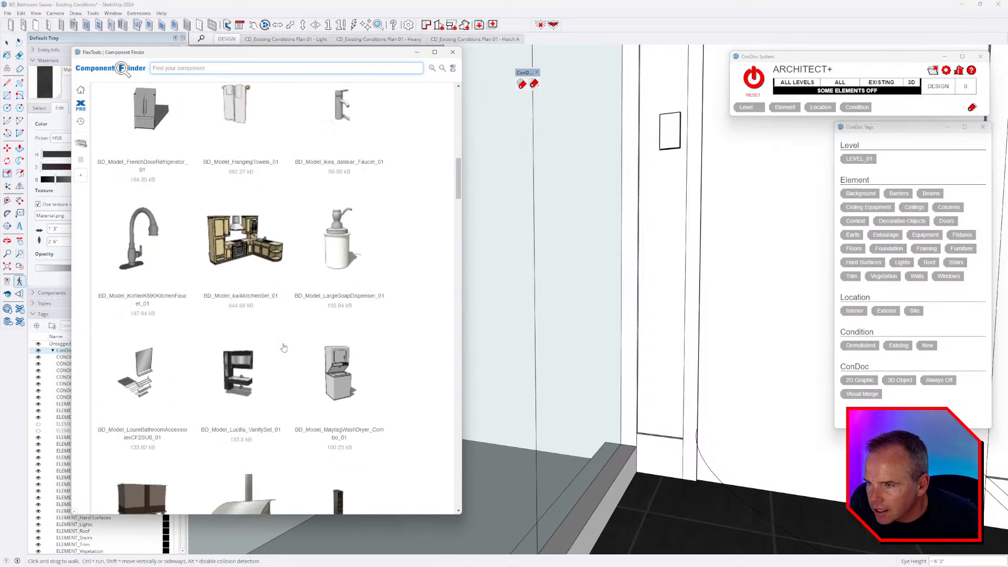
pyautogui.scroll(5, 283, 347)
pyautogui.scroll(7, 285, 348)
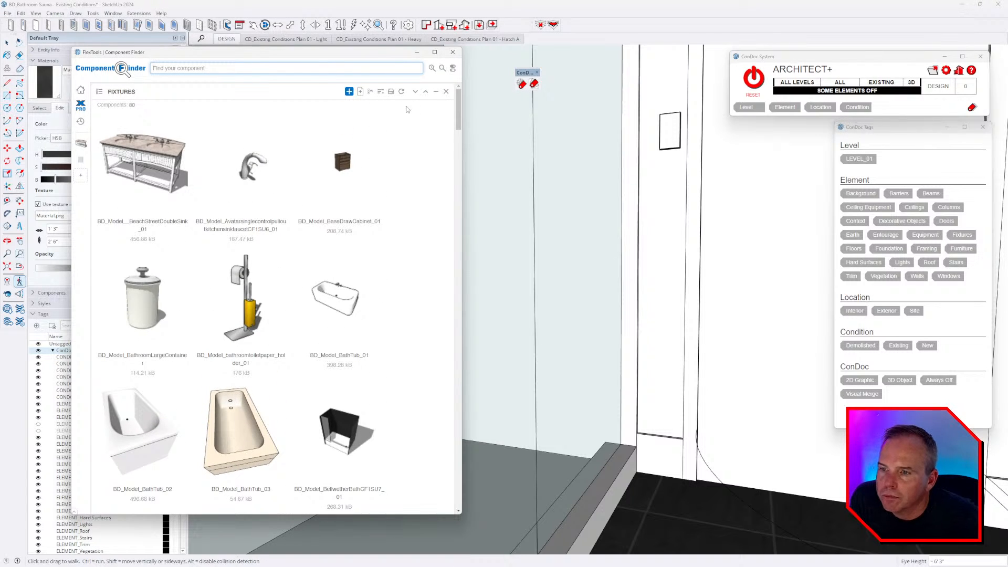
# - Replace the FIXTURES folder with SHOWER and pick up the Shower+thermostat component
pyautogui.click(446, 92)
pyautogui.click(280, 292)
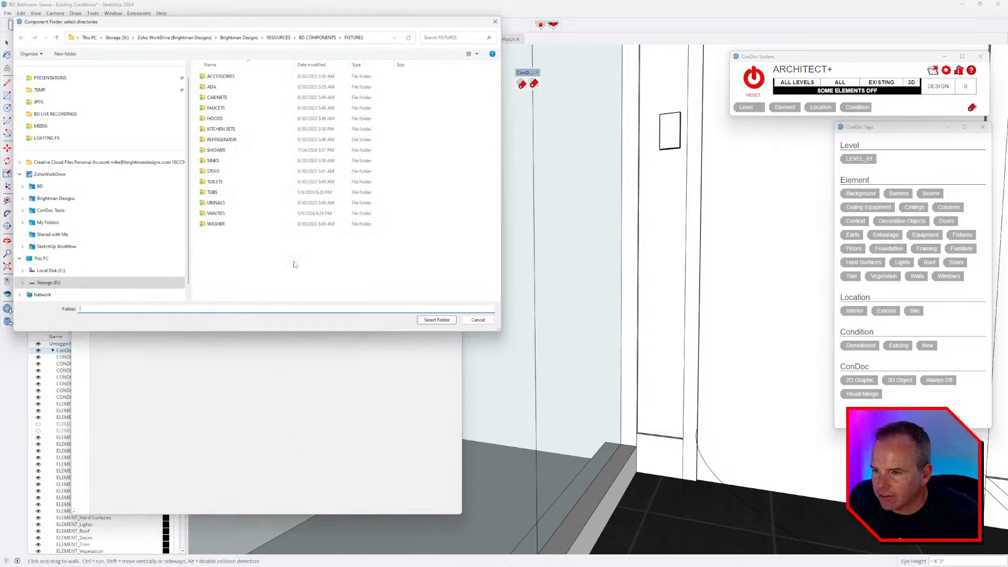
pyautogui.doubleClick(224, 150)
pyautogui.click(446, 327)
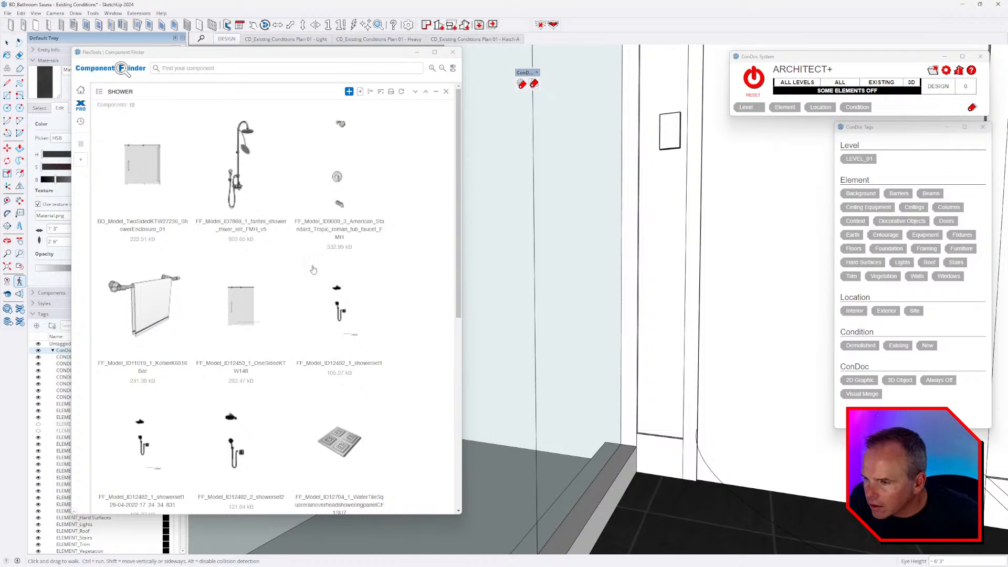
pyautogui.scroll(-7, 292, 293)
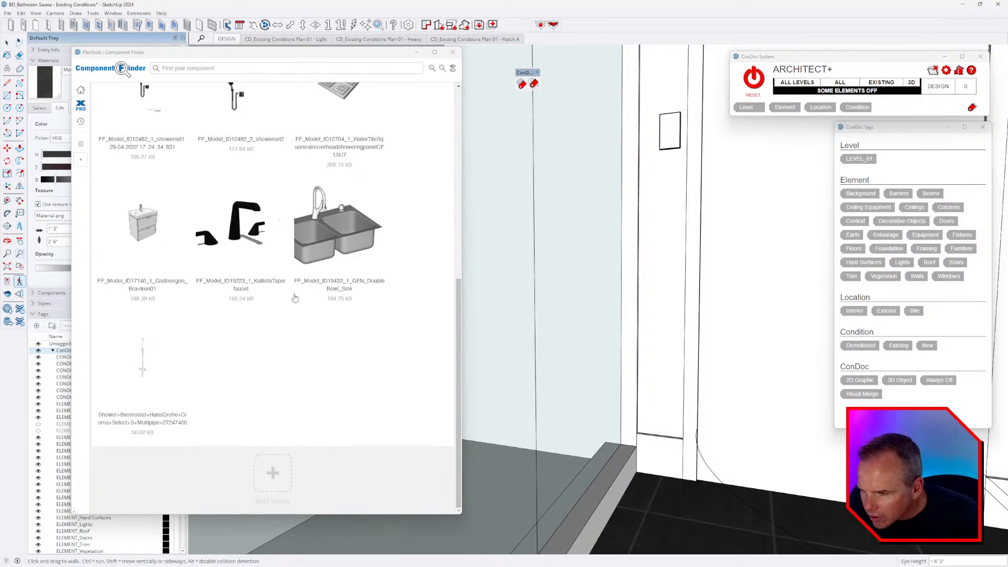
pyautogui.click(158, 368)
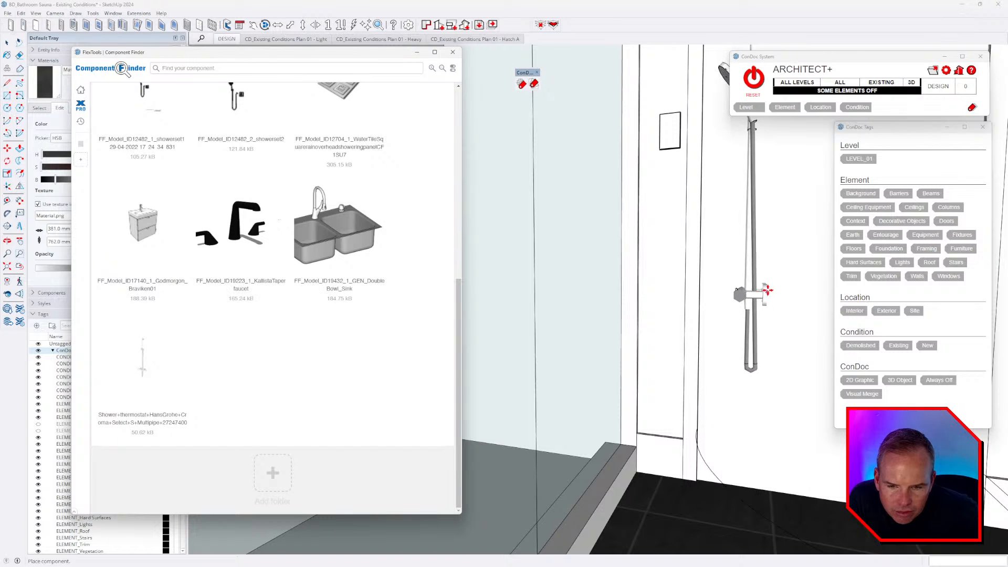
# - Place the thermostat shower set on the shower wall and rotate it 90°
pyautogui.scroll(3, 375, 300)
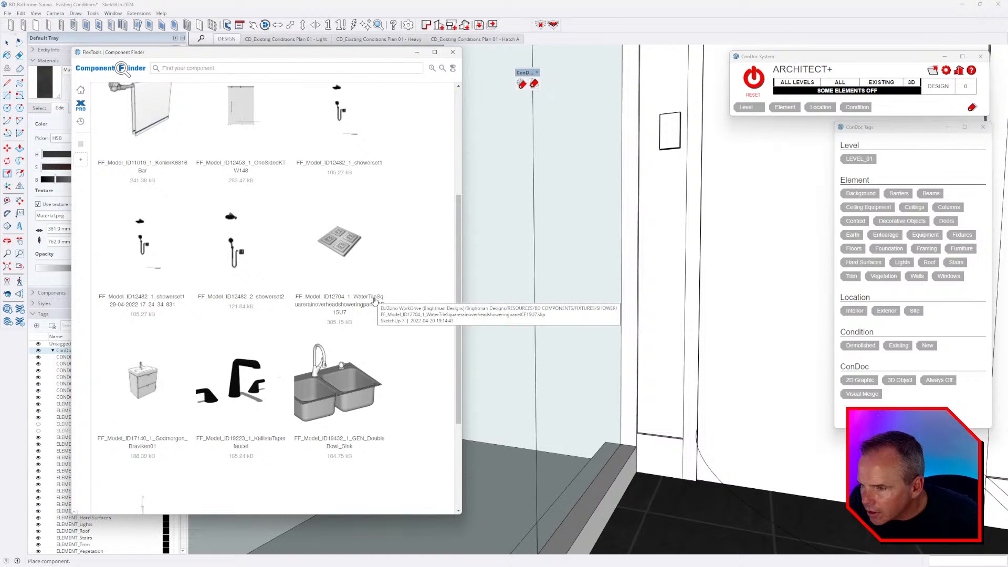
pyautogui.scroll(4, 374, 301)
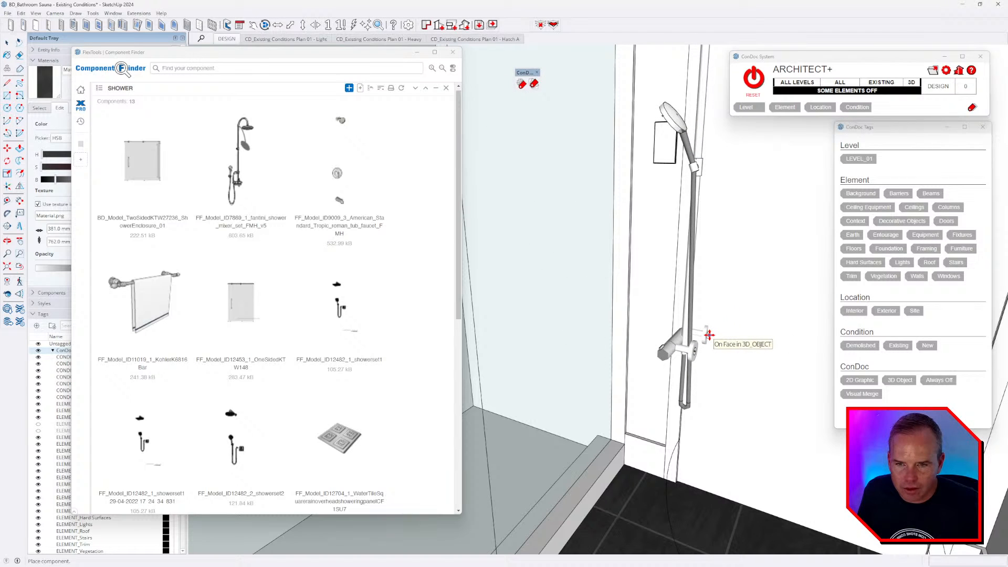
pyautogui.click(708, 335)
pyautogui.press('m')
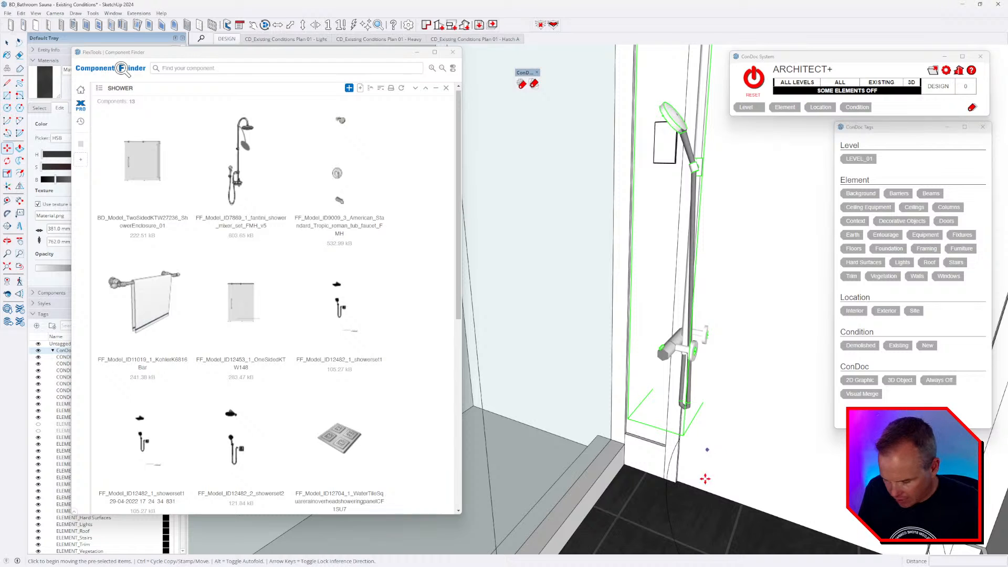
pyautogui.press('q')
pyautogui.click(710, 514)
pyautogui.click(748, 522)
pyautogui.click(778, 484)
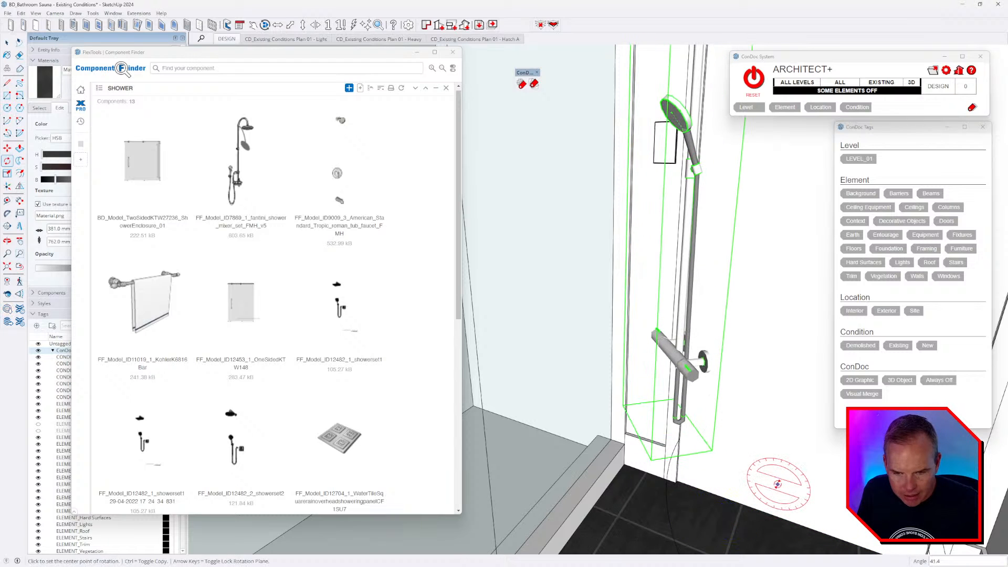
pyautogui.write('90')
pyautogui.press('Return')
# - Inspect the placed shower bar, then pick up the tub faucet from Component Finder
pyautogui.press('m')
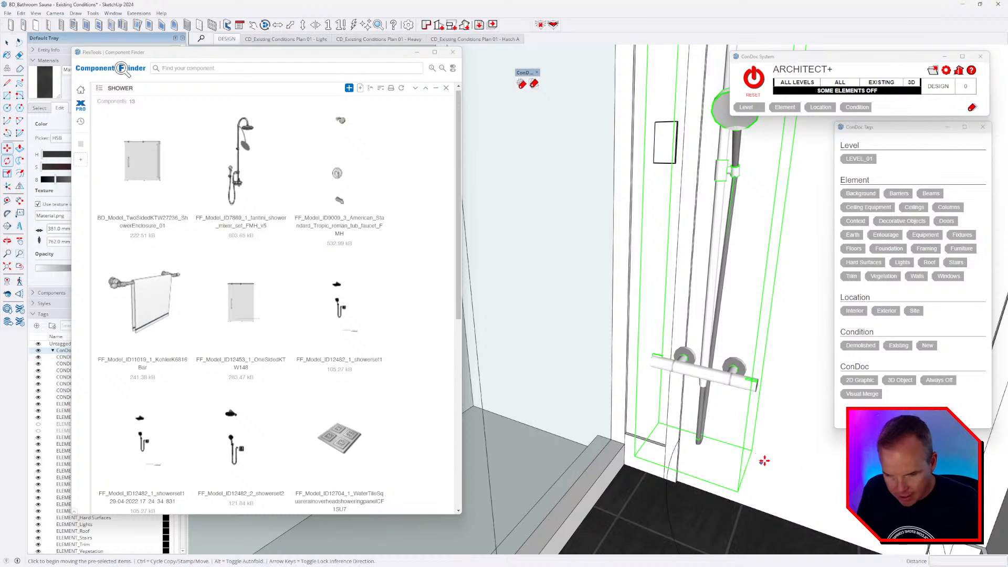
pyautogui.scroll(3, 742, 361)
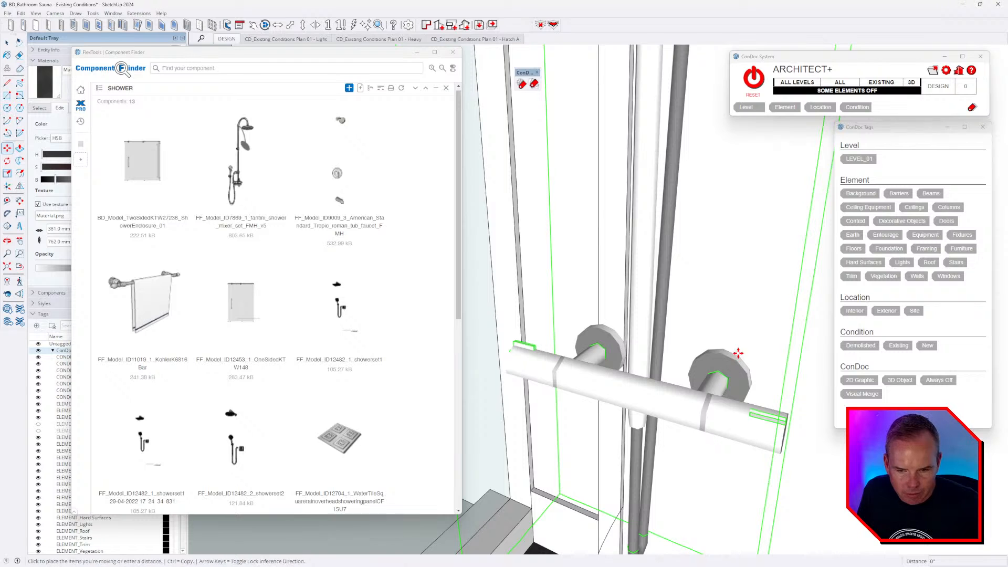
pyautogui.moveTo(735, 360); pyautogui.dragTo(710, 277, button='middle')
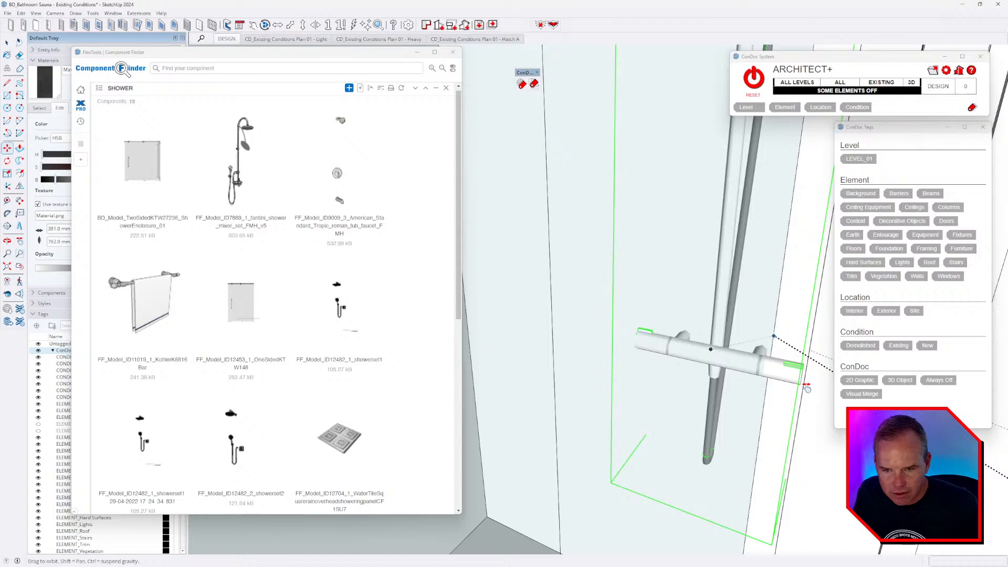
pyautogui.scroll(-3, 760, 328)
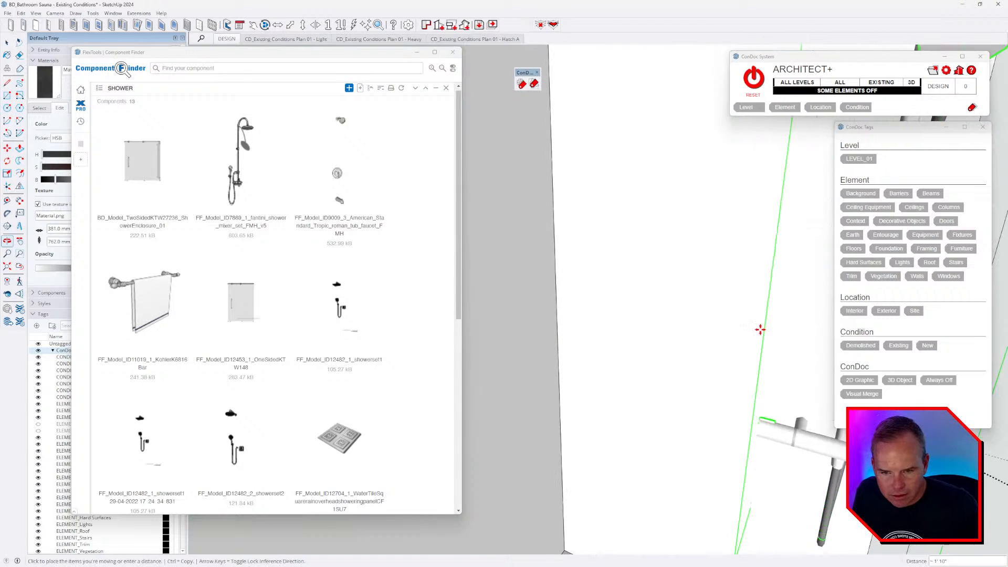
pyautogui.scroll(3, 756, 357)
pyautogui.moveTo(727, 375); pyautogui.dragTo(700, 370, button='middle')
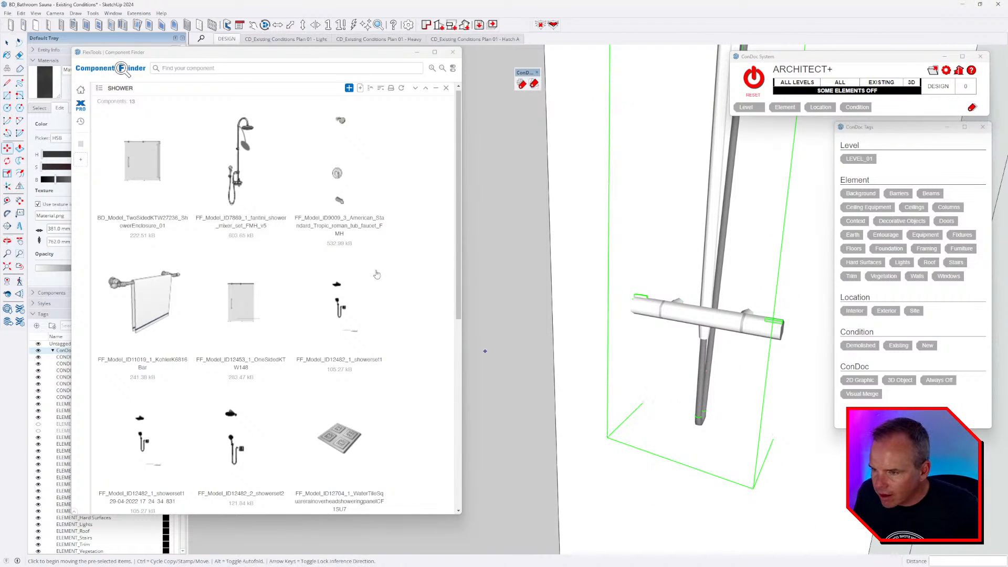
pyautogui.click(331, 173)
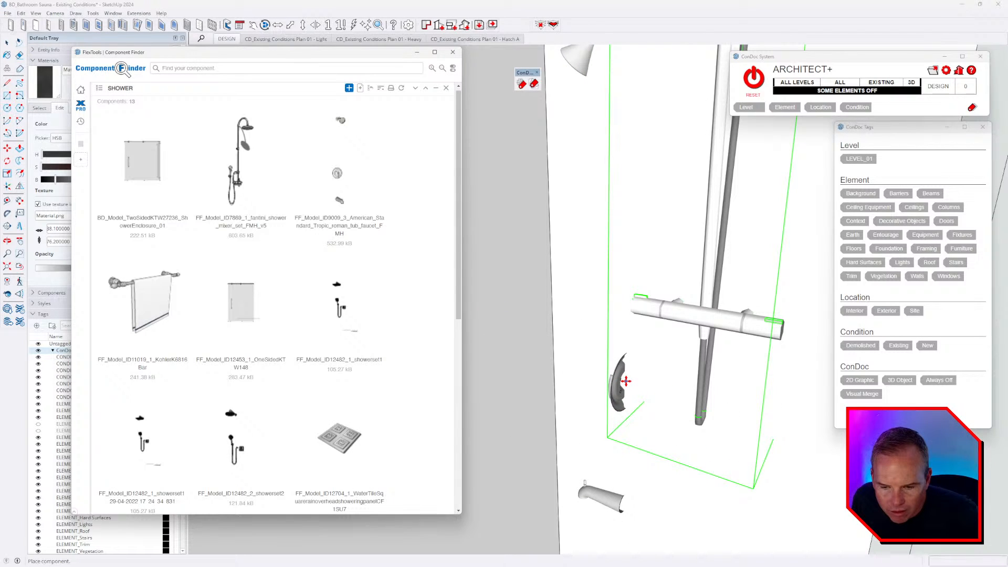
# - Drop the tub faucet beside the shower set and rotate it 90° horizontally
pyautogui.click(625, 381)
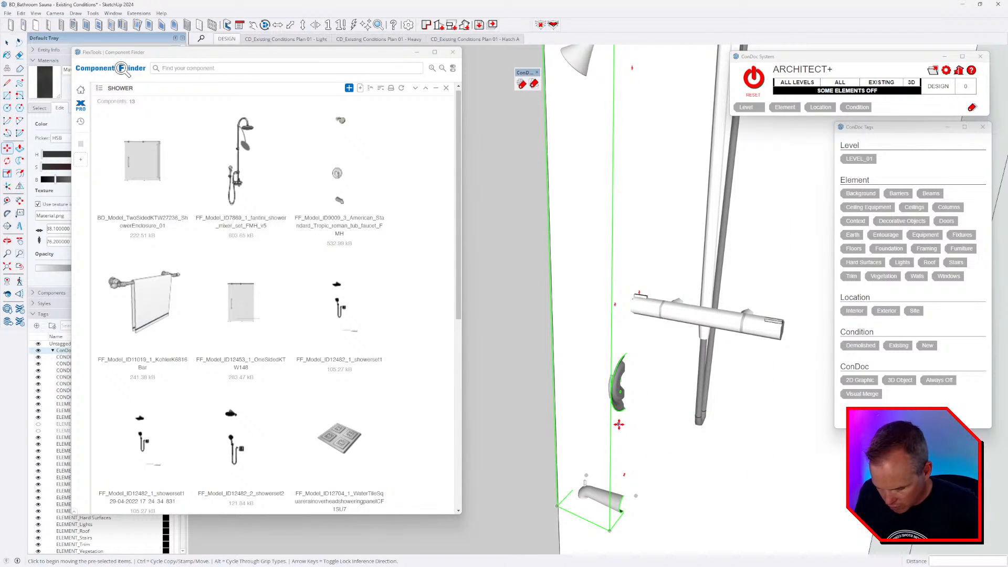
pyautogui.press('q')
pyautogui.press('Up')
pyautogui.click(610, 450)
pyautogui.click(706, 479)
pyautogui.click(764, 443)
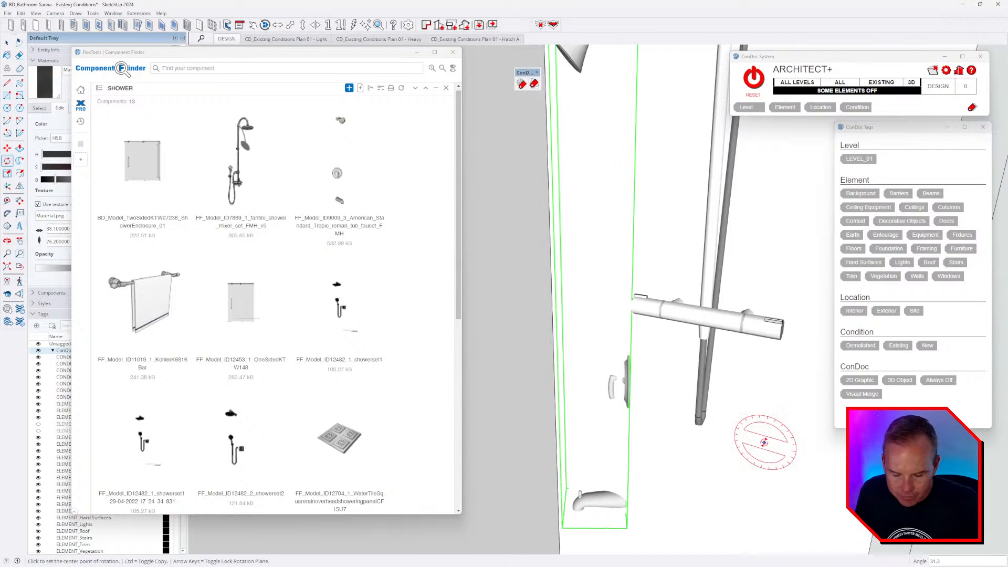
pyautogui.write('90')
pyautogui.press('Return')
# - Move the tub faucet against the shower wall and view the valve face-on
pyautogui.press('m')
pyautogui.click(693, 450)
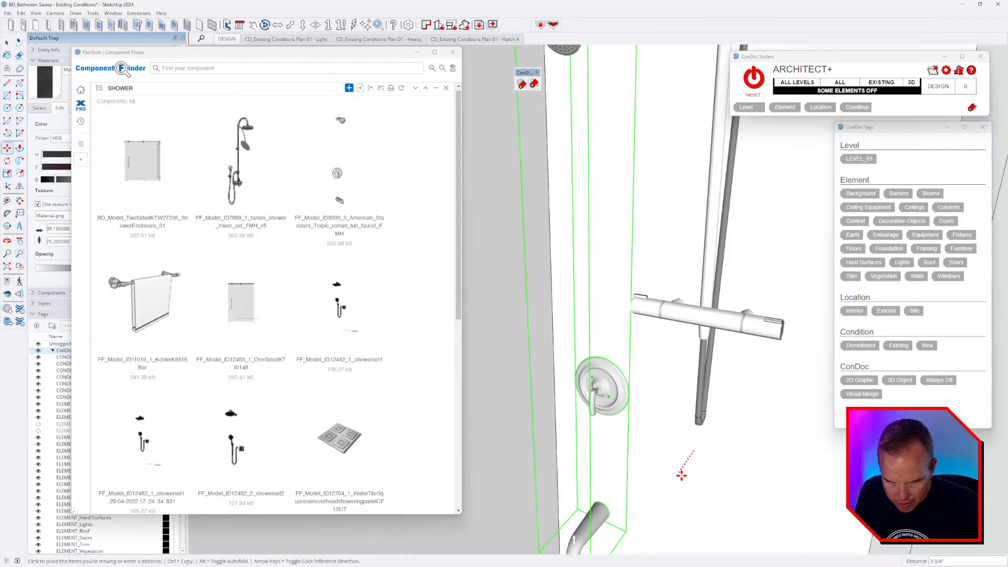
pyautogui.click(679, 476)
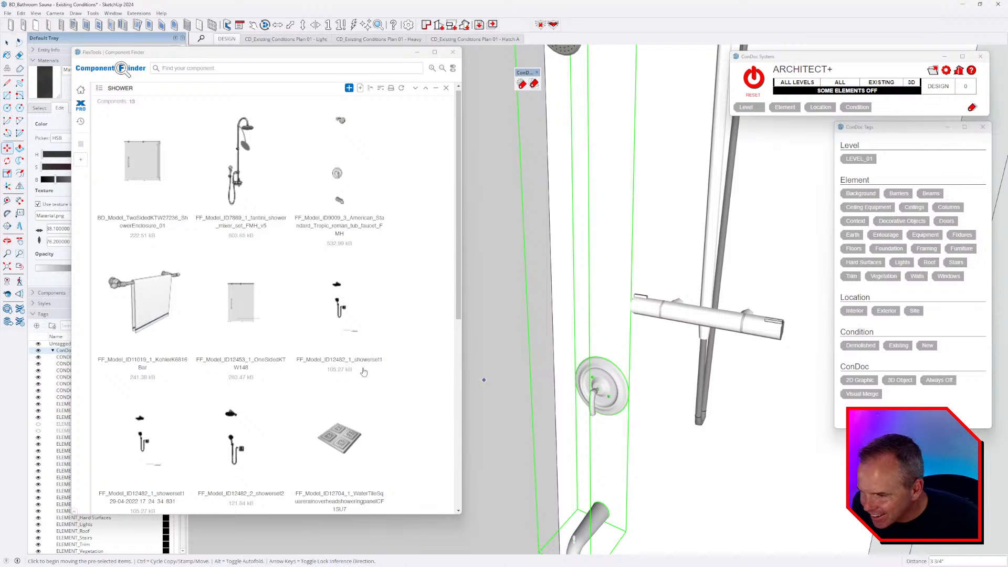
pyautogui.scroll(-5, 365, 370)
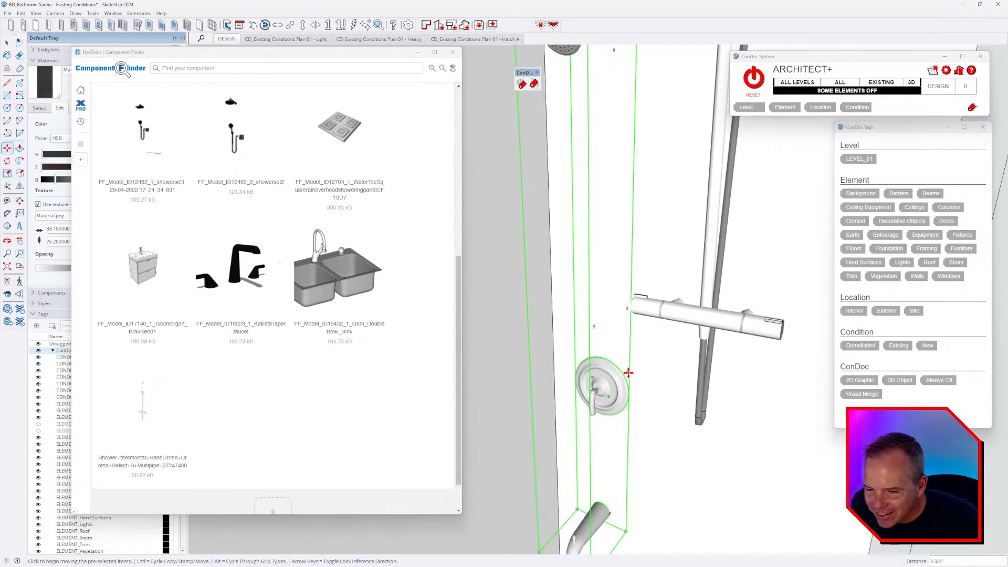
pyautogui.scroll(5, 628, 372)
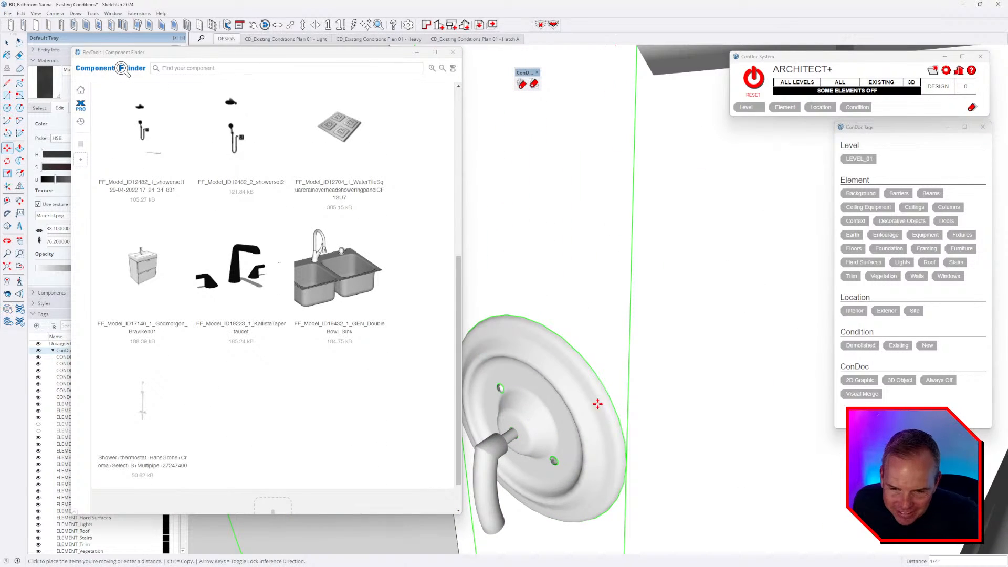
pyautogui.moveTo(596, 404); pyautogui.dragTo(736, 423, button='middle')
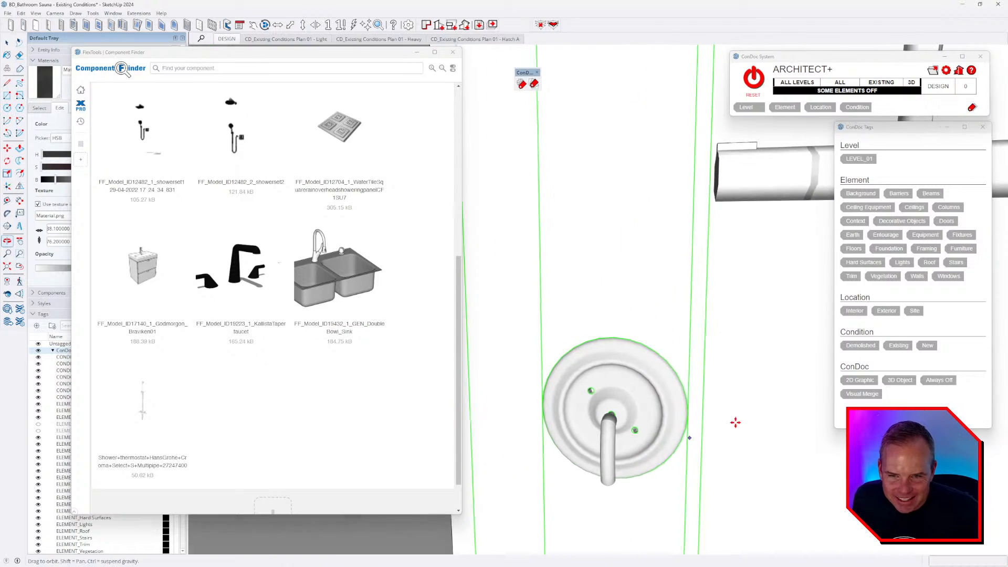
pyautogui.press('w')
pyautogui.scroll(-4, 629, 395)
pyautogui.scroll(-3, 655, 397)
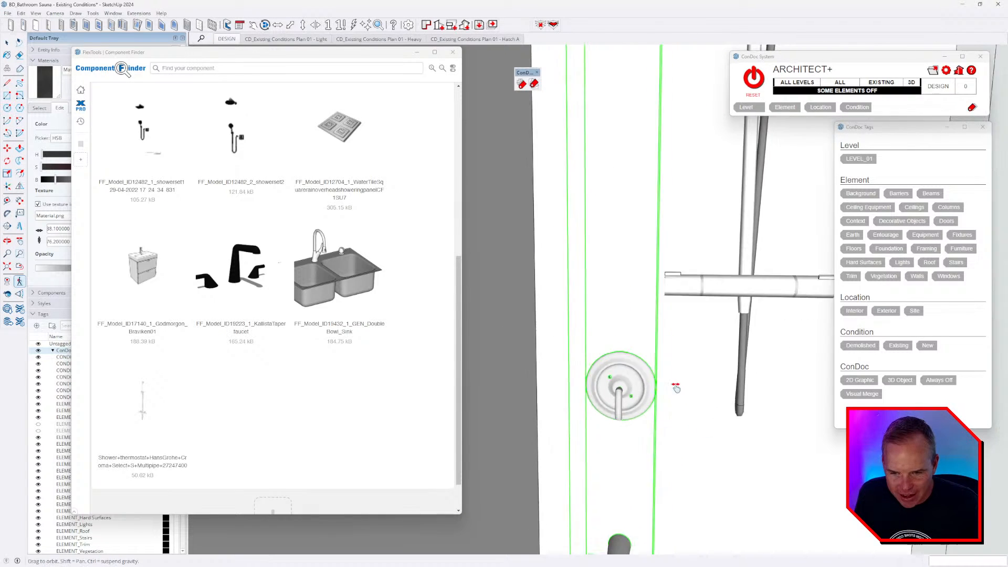
# - Open the faucet assembly and cut out its shower valve
pyautogui.press('space')
pyautogui.press('Return')
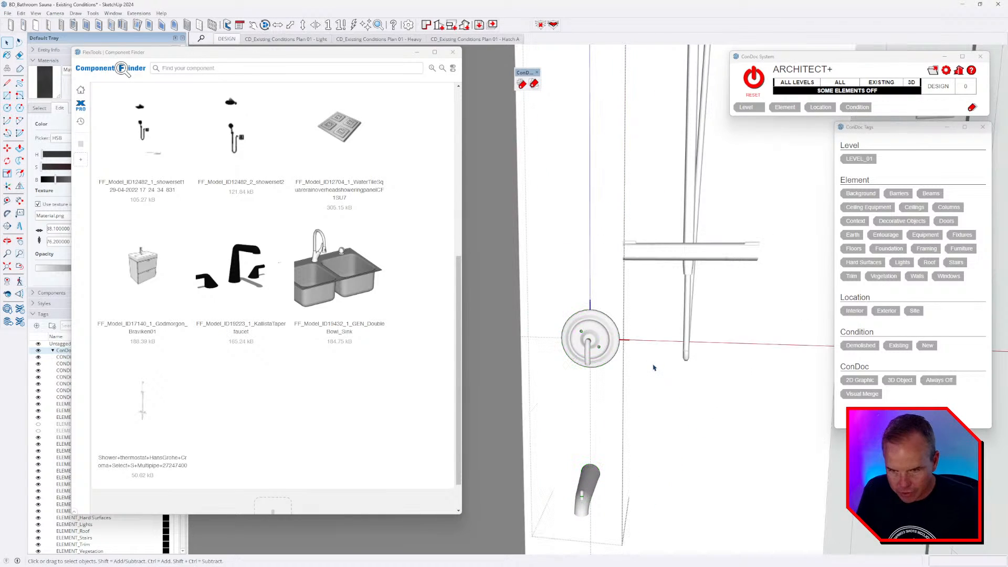
pyautogui.click(618, 341)
pyautogui.hotkey('ctrl', 'x')
pyautogui.click(633, 403)
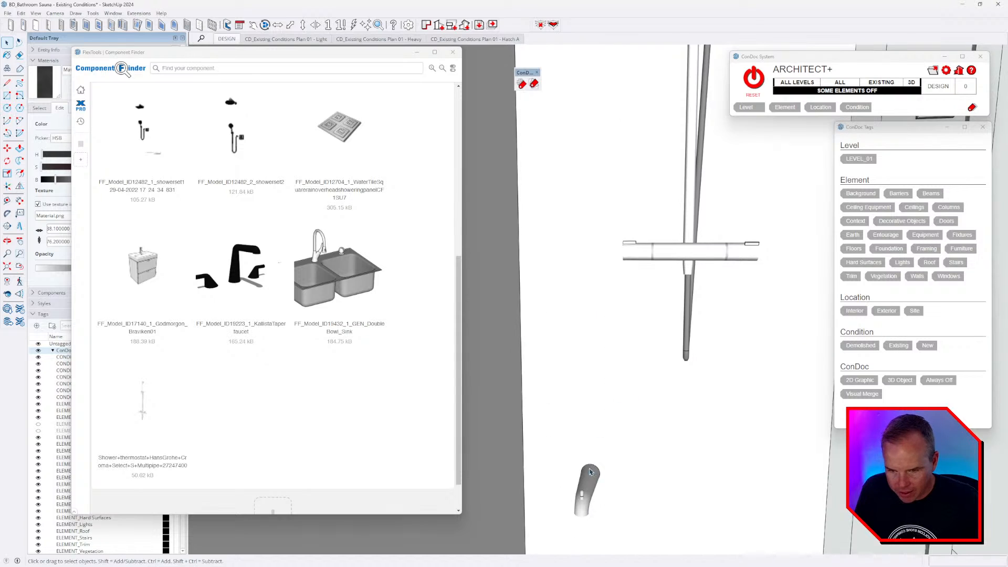
# - Delete the faucet's remaining spout and head, leaving the thermostat shower set selected
pyautogui.click(593, 475)
pyautogui.moveTo(645, 500); pyautogui.dragTo(672, 433, button='middle')
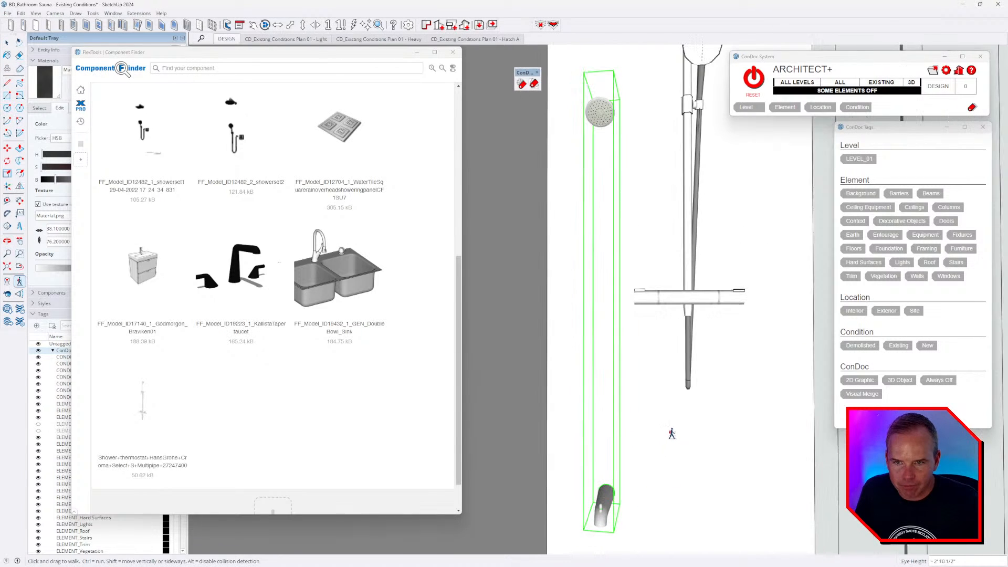
pyautogui.press('Delete')
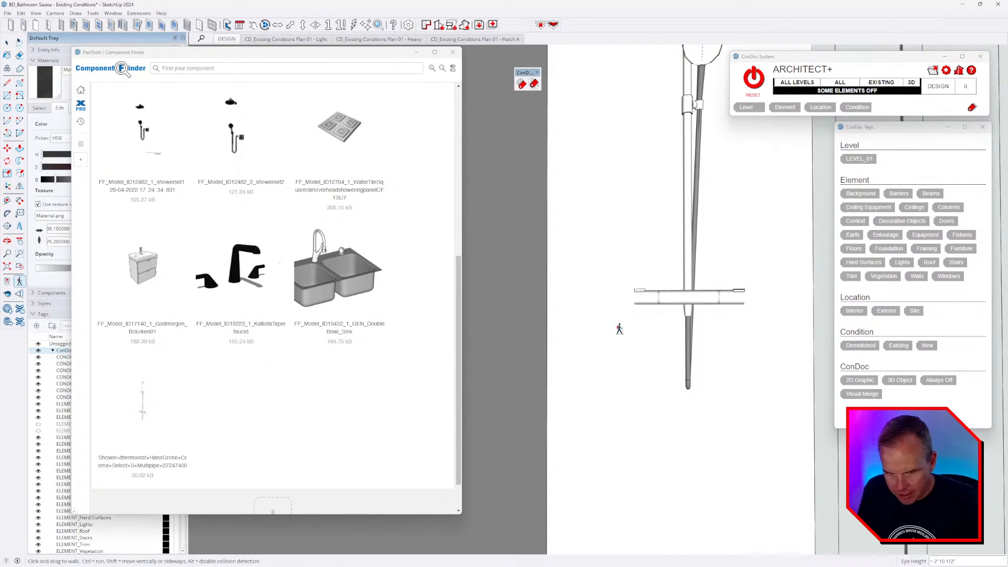
pyautogui.press('space')
pyautogui.click(696, 269)
pyautogui.moveTo(692, 346); pyautogui.dragTo(674, 403, button='middle')
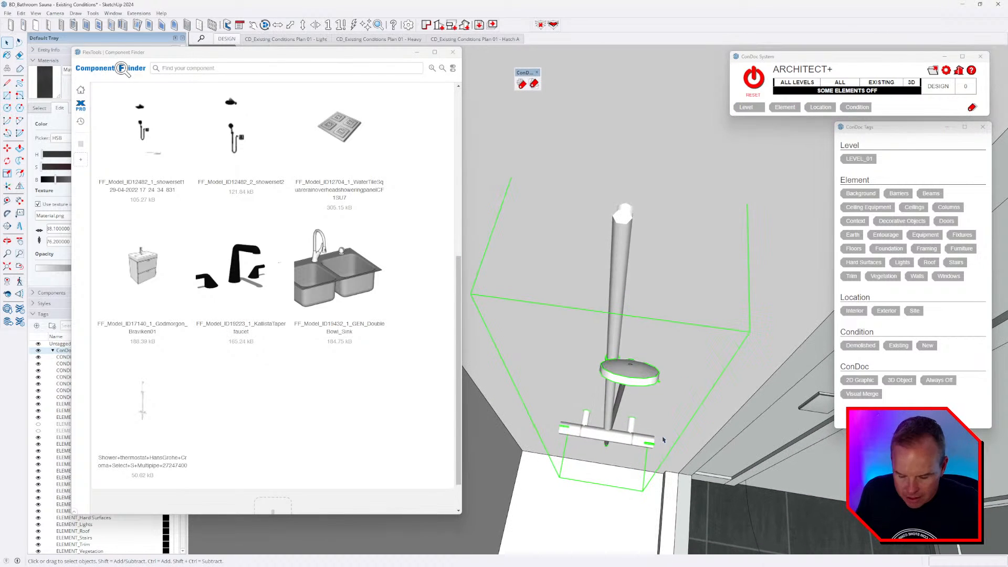
# - Shift the shower set twice to bring it closer to the wall
pyautogui.press('m')
pyautogui.click(674, 401)
pyautogui.click(673, 419)
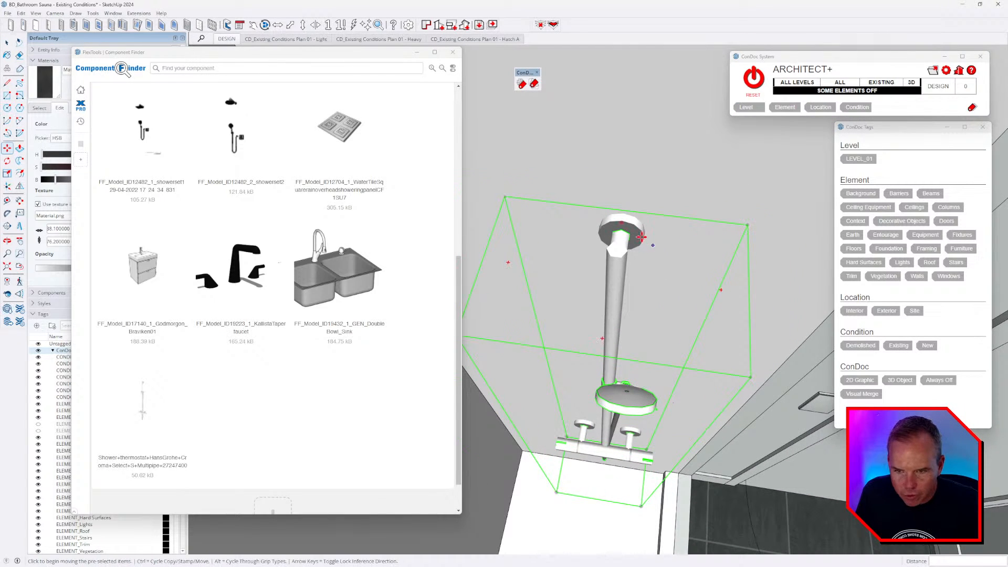
pyautogui.scroll(1, 641, 237)
pyautogui.click(630, 208)
pyautogui.click(698, 226)
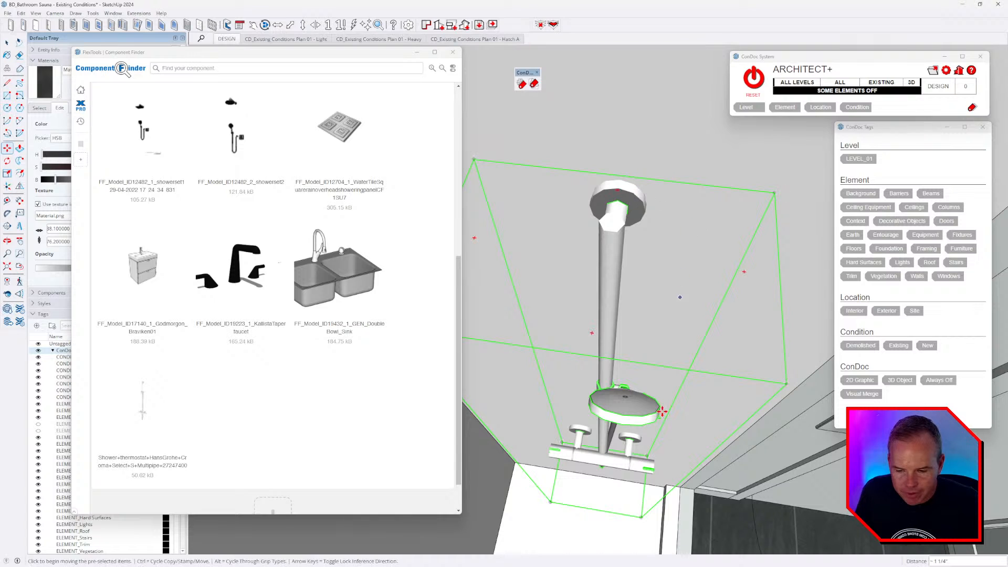
pyautogui.moveTo(665, 410); pyautogui.dragTo(682, 317, button='middle')
# - Open the shower set for editing and delete the leftover shower valve
pyautogui.press('space')
pyautogui.doubleClick(640, 384)
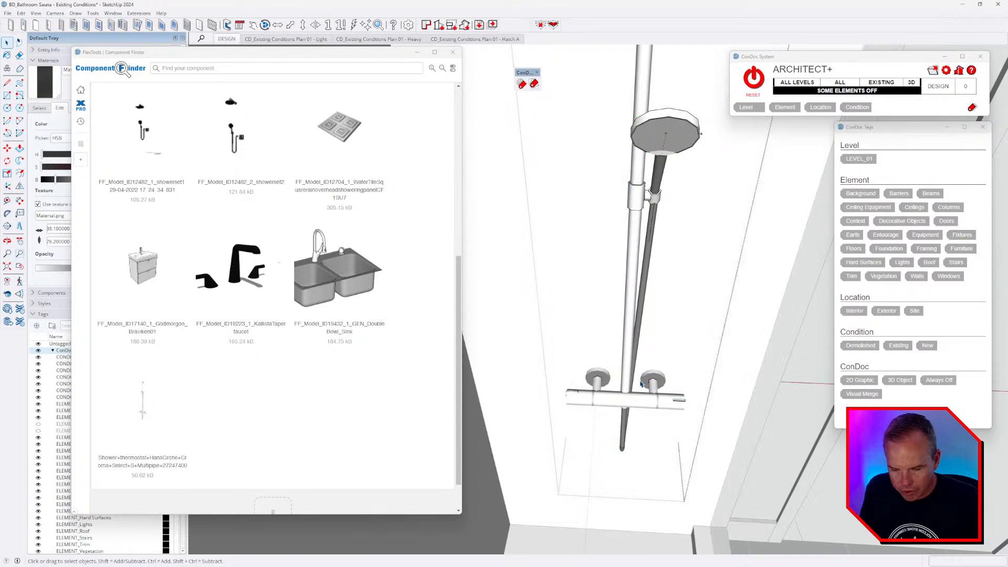
pyautogui.moveTo(640, 385); pyautogui.dragTo(538, 343, button='middle')
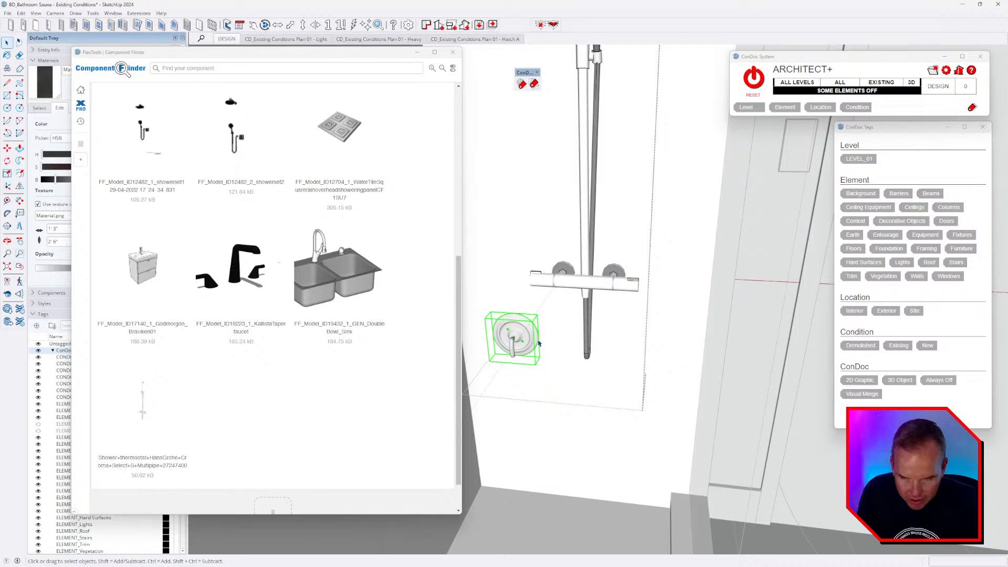
pyautogui.press('Delete')
pyautogui.moveTo(691, 367); pyautogui.dragTo(625, 202, button='middle')
# - Move the shower fixture about 1 3/4" onto the wall and check the enclosure
pyautogui.press('m')
pyautogui.click(625, 202)
pyautogui.scroll(-2, 628, 206)
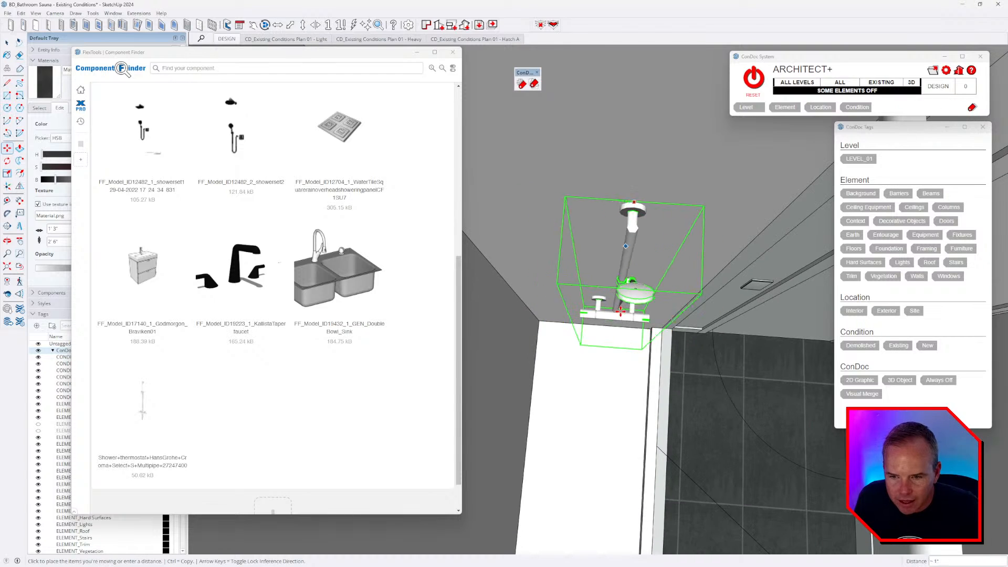
pyautogui.keyDown('shift'); pyautogui.moveTo(617, 325); pyautogui.dragTo(632, 294, button='middle'); pyautogui.keyUp('shift')
pyautogui.press('Escape')
pyautogui.moveTo(692, 279); pyautogui.dragTo(682, 251, button='middle')
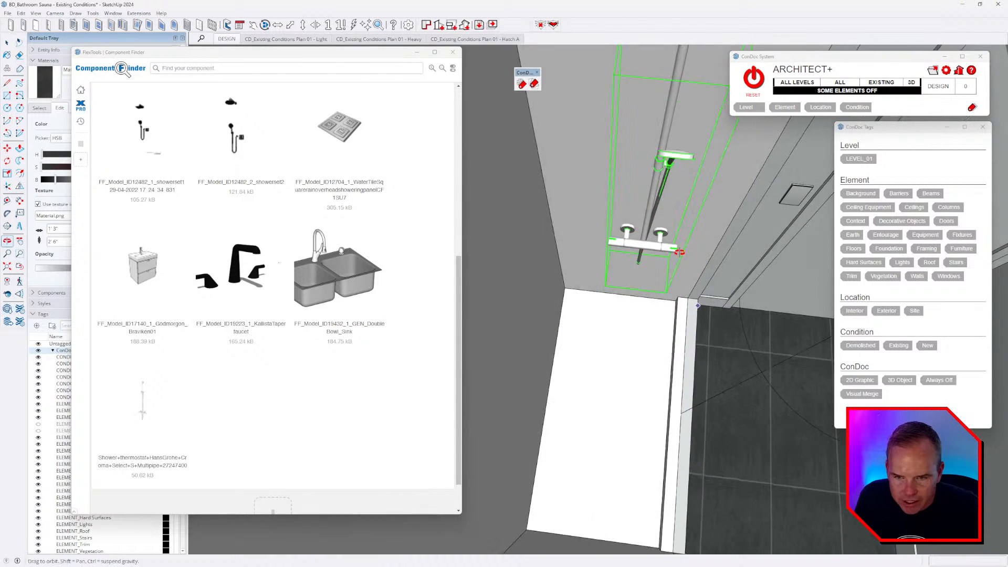
pyautogui.click(648, 286)
pyautogui.click(642, 286)
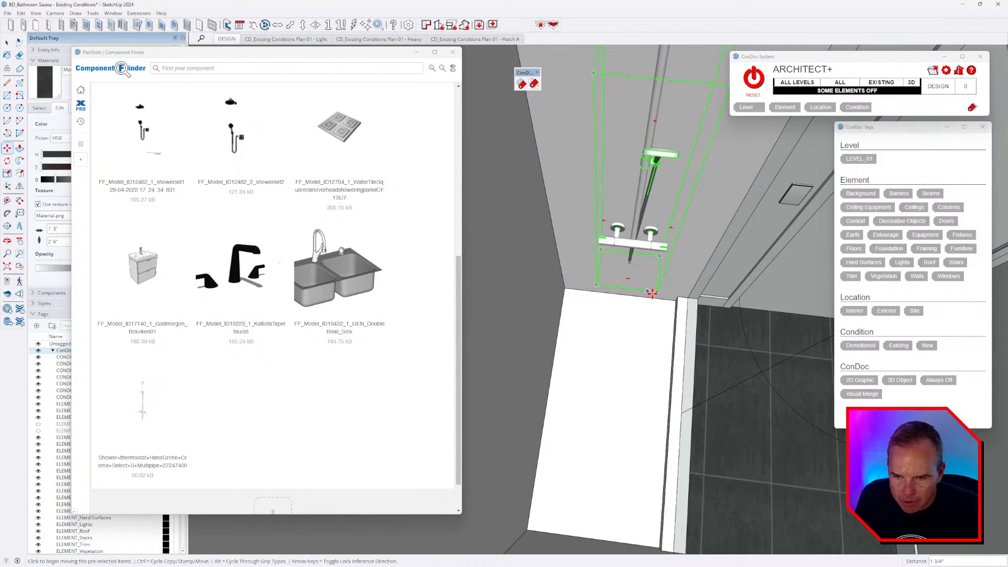
pyautogui.moveTo(651, 292); pyautogui.dragTo(500, 216, button='middle')
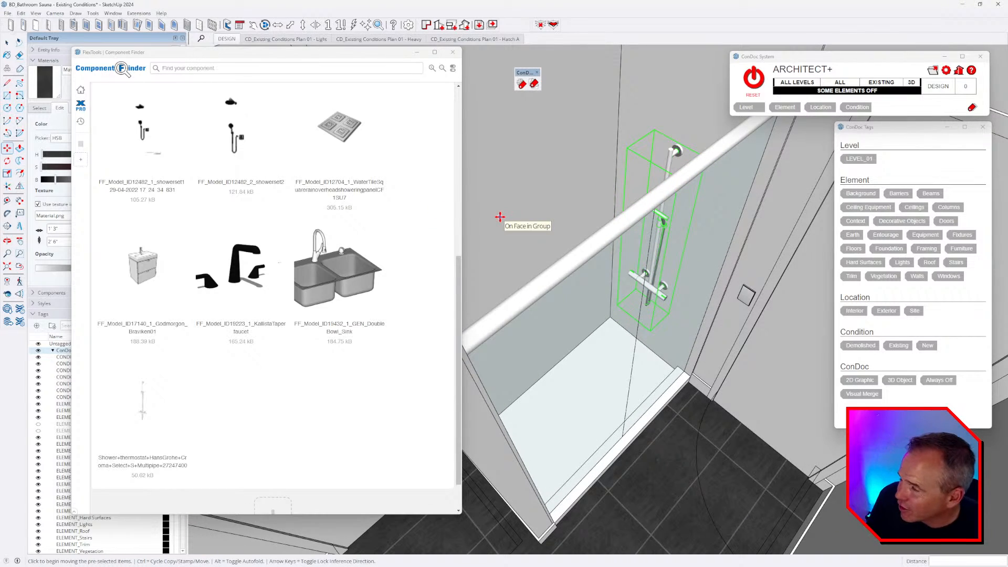
pyautogui.moveTo(648, 209); pyautogui.dragTo(657, 265, button='middle')
# - Open the shower enclosure group for editing and select its connected geometry
pyautogui.scroll(3, 627, 307)
pyautogui.press('space')
pyautogui.doubleClick(553, 277)
pyautogui.tripleClick(555, 277)
# - Review the tour video's shower and vanity footage, then return to a top-down shower view
pyautogui.hotkey('alt', 'Tab')
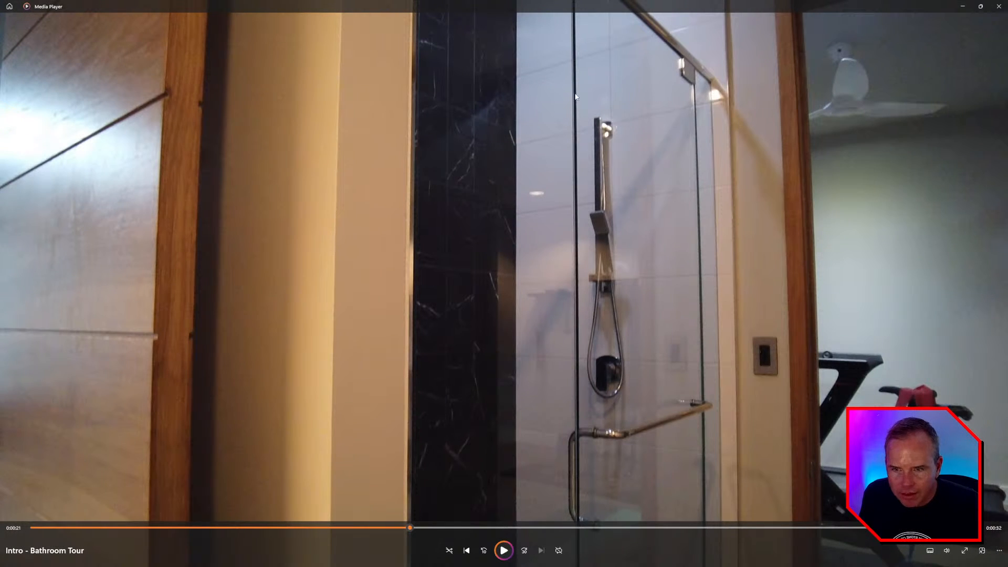
pyautogui.press('space')
pyautogui.press('space')
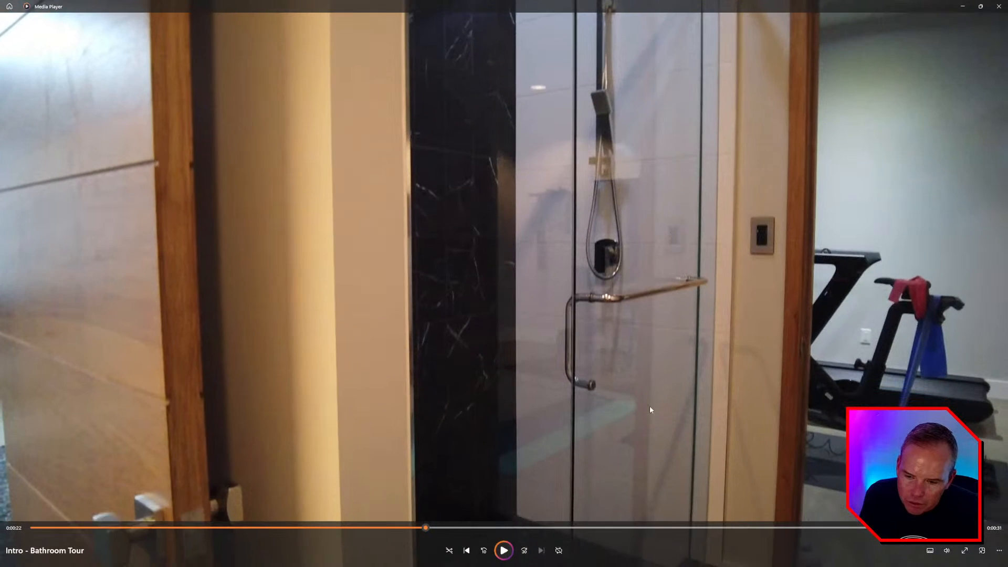
pyautogui.moveTo(465, 528)
pyautogui.mouseDown()
pyautogui.moveTo(493, 527)
pyautogui.moveTo(463, 528)
pyautogui.mouseUp()
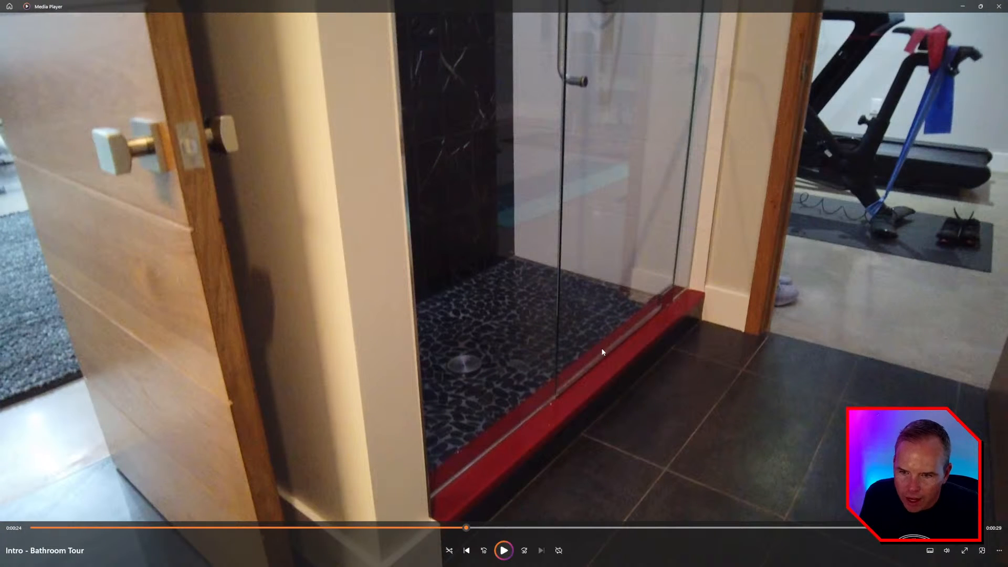
pyautogui.press('space')
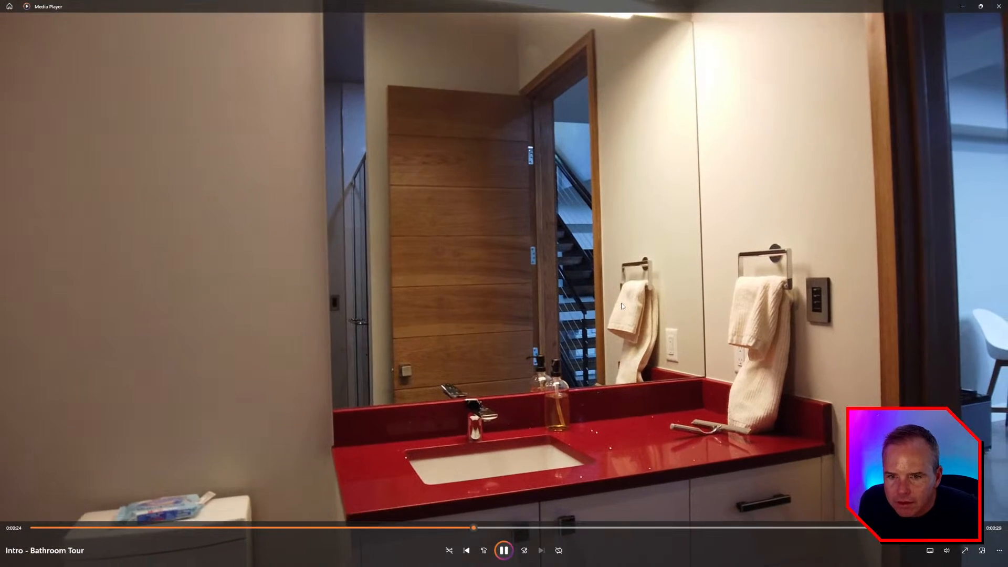
pyautogui.press('space')
pyautogui.moveTo(507, 527); pyautogui.dragTo(569, 542)
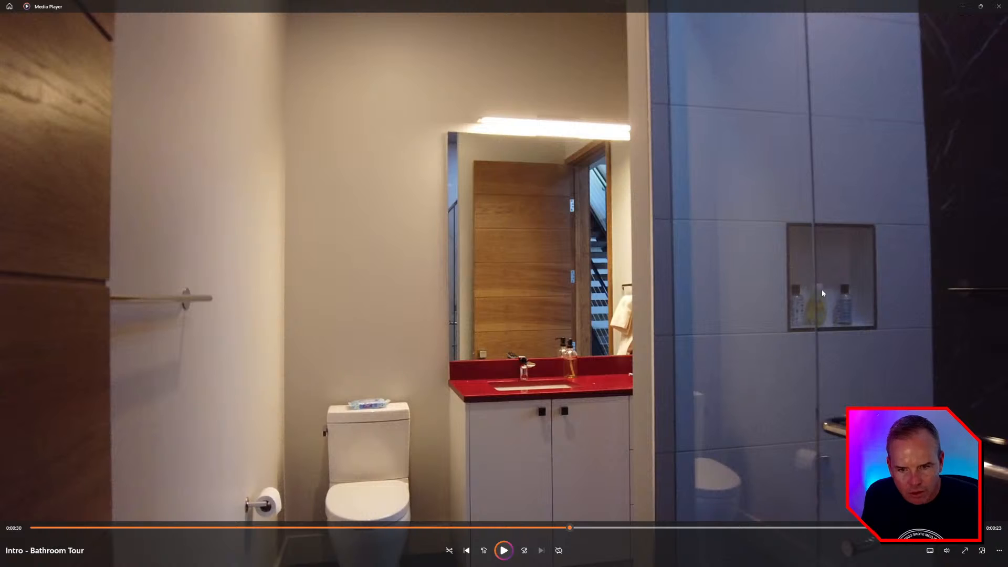
pyautogui.hotkey('alt', 'Tab')
pyautogui.moveTo(617, 320)
pyautogui.mouseDown(button='middle')
pyautogui.moveTo(630, 423)
pyautogui.moveTo(555, 434)
pyautogui.moveTo(522, 420)
pyautogui.mouseUp(button='middle')
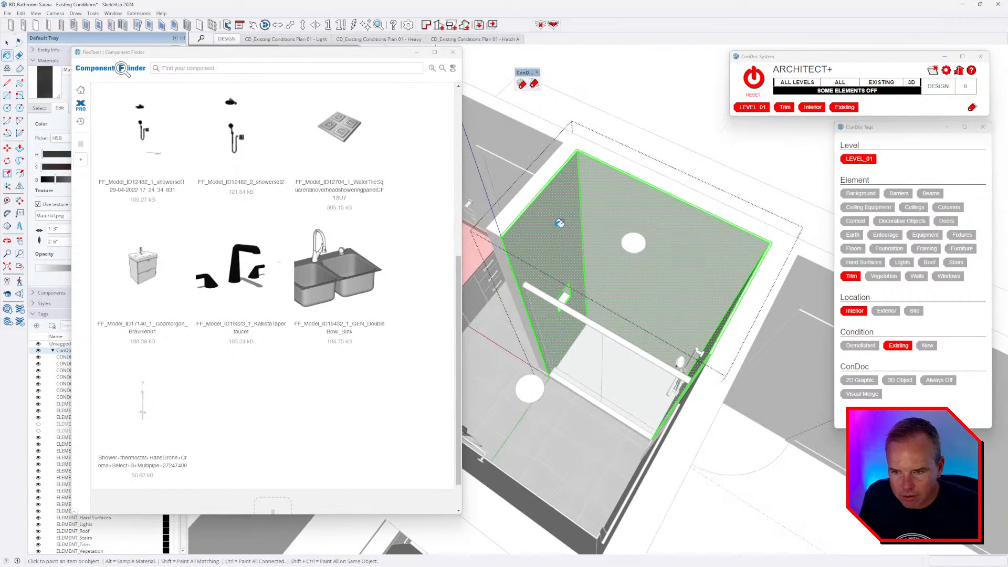
# - Paint the shower walls with the black tile material
pyautogui.scroll(4, 562, 242)
pyautogui.click(565, 240)
pyautogui.moveTo(633, 224); pyautogui.dragTo(742, 286, button='middle')
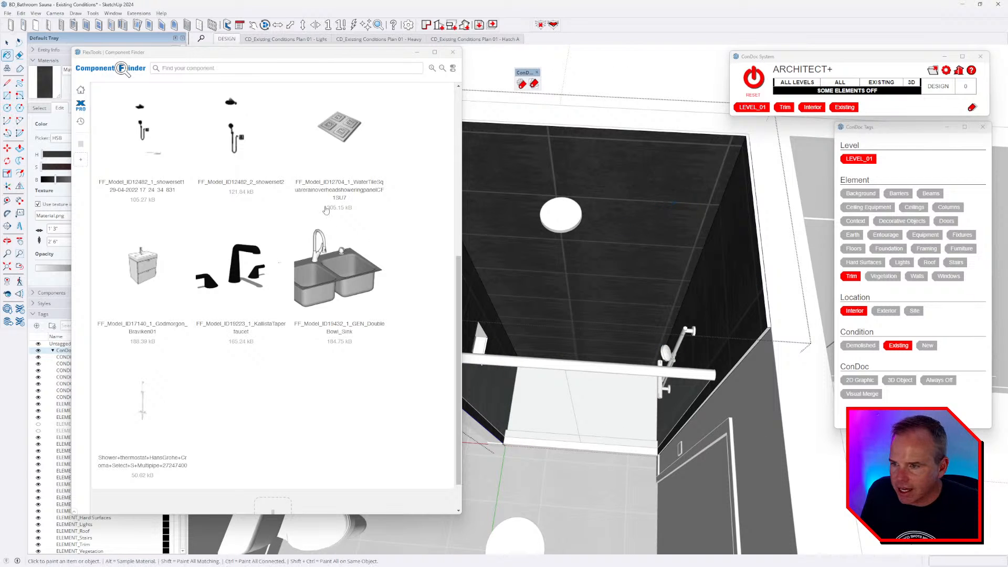
# - Close Component Finder and create a new material with brightness (B) at 100
pyautogui.click(452, 52)
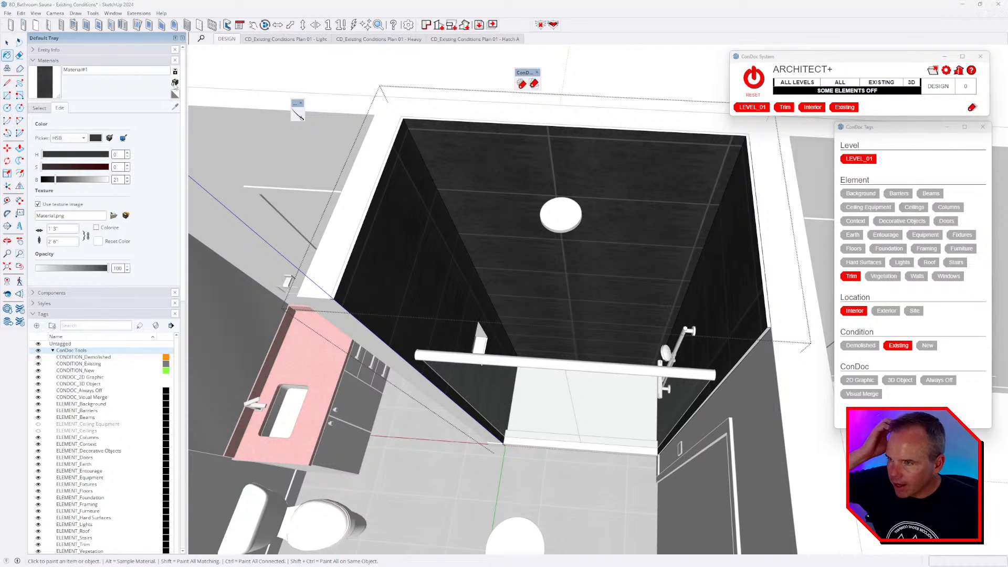
pyautogui.click(174, 83)
pyautogui.moveTo(493, 276); pyautogui.dragTo(560, 349)
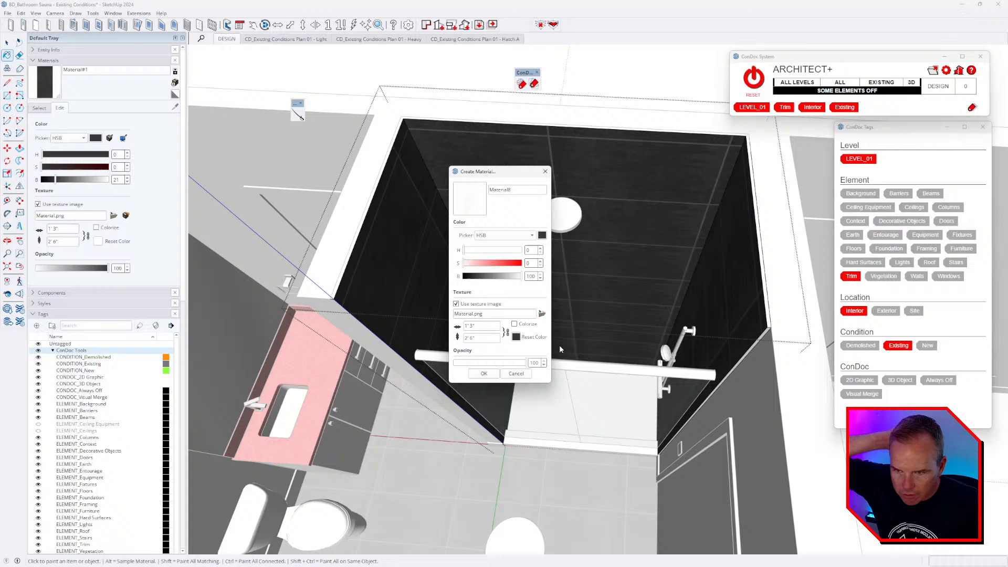
pyautogui.click(484, 374)
# - Paint all matching shower faces with the new material and darken it to about 87
pyautogui.moveTo(411, 220); pyautogui.dragTo(412, 214, button='middle')
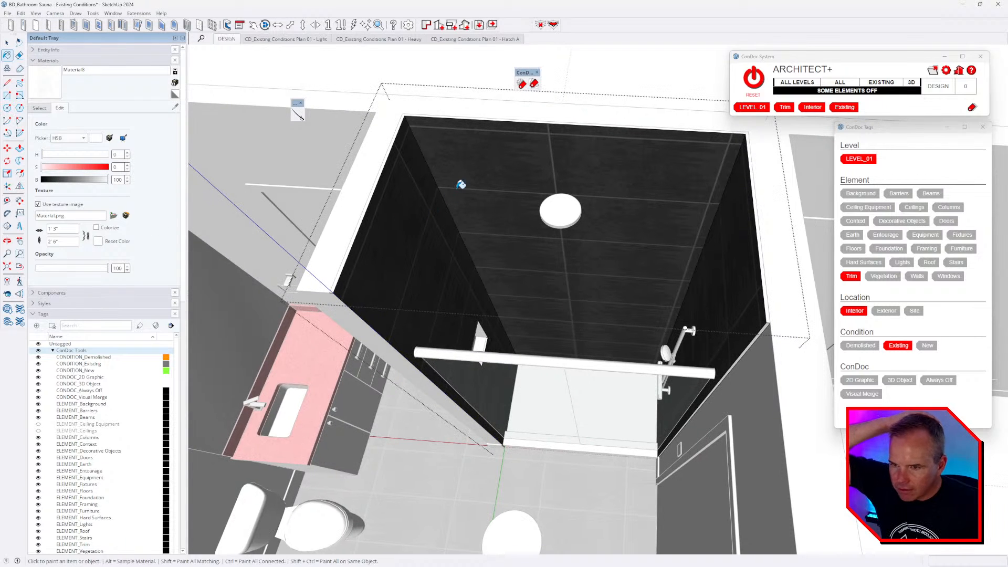
pyautogui.keyDown('shift'); pyautogui.click(477, 172); pyautogui.keyUp('shift')
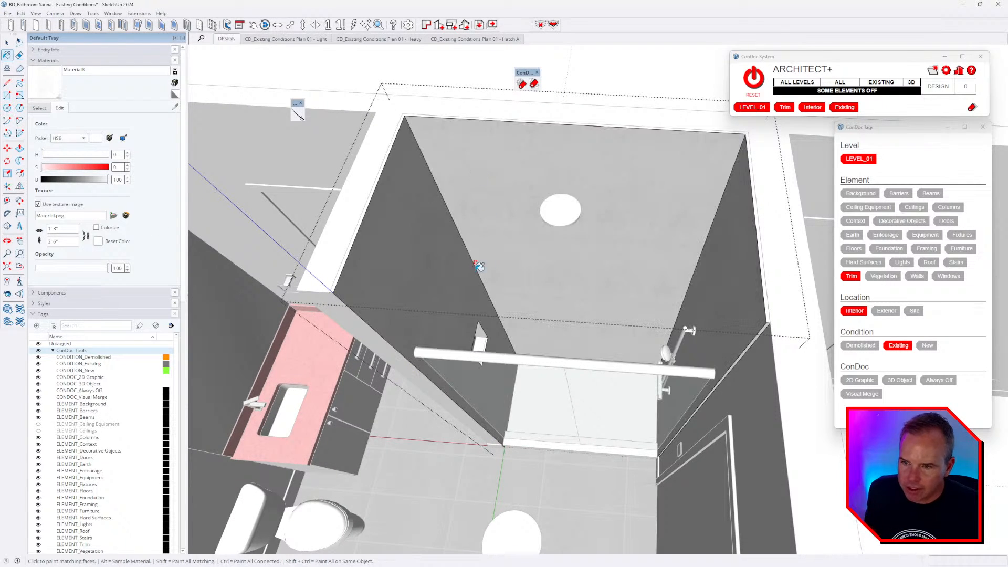
pyautogui.moveTo(510, 210)
pyautogui.mouseDown(button='middle')
pyautogui.moveTo(527, 175)
pyautogui.moveTo(437, 160)
pyautogui.mouseUp(button='middle')
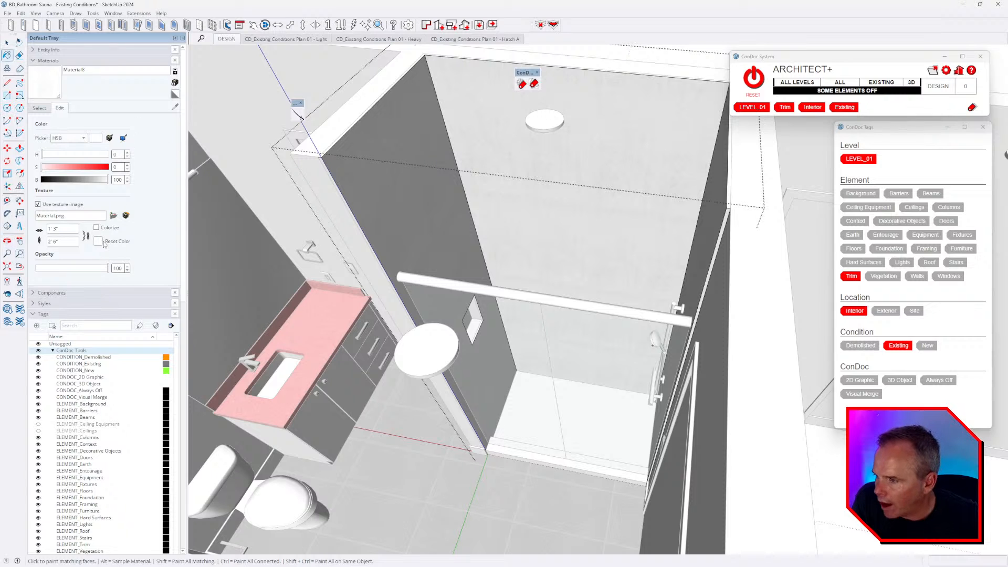
pyautogui.moveTo(107, 181); pyautogui.dragTo(100, 184)
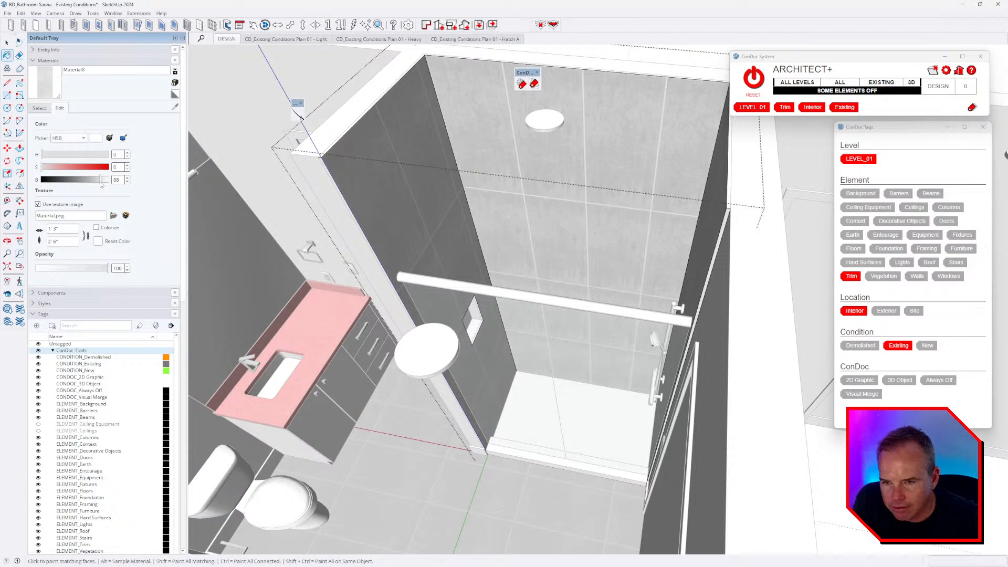
pyautogui.moveTo(571, 254); pyautogui.dragTo(571, 257, button='middle')
# - Compare the shower walls against the tour video while orbiting toward the back wall
pyautogui.hotkey('alt', 'Tab')
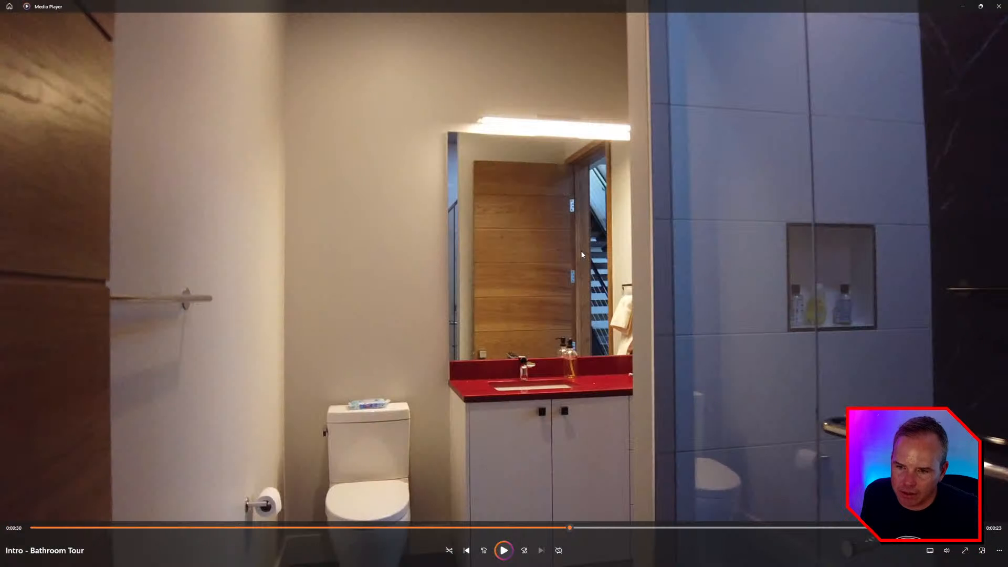
pyautogui.hotkey('alt', 'Tab')
pyautogui.moveTo(578, 264)
pyautogui.mouseDown(button='middle')
pyautogui.moveTo(551, 293)
pyautogui.moveTo(562, 262)
pyautogui.mouseUp(button='middle')
pyautogui.scroll(3, 563, 262)
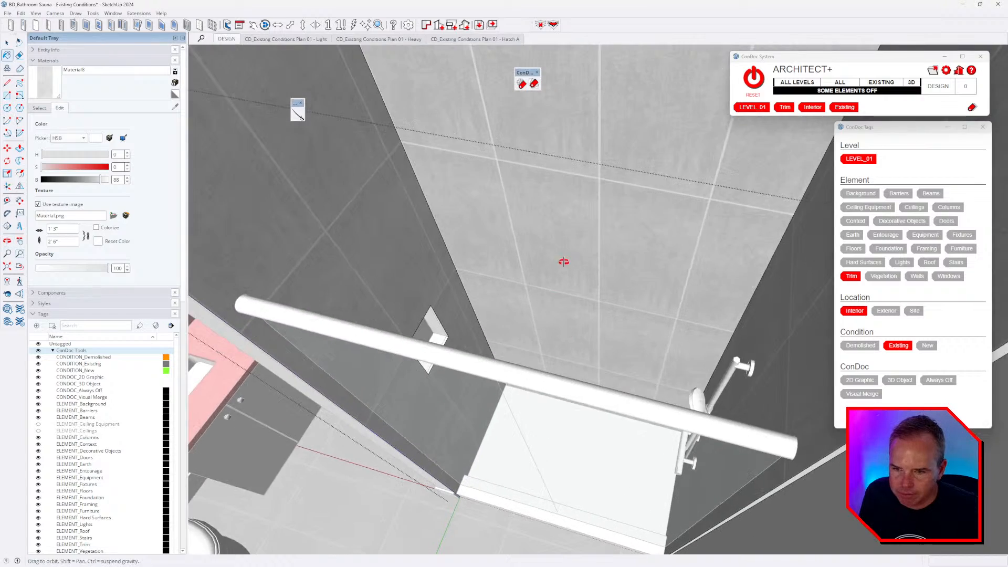
pyautogui.scroll(-3, 568, 264)
pyautogui.hotkey('alt', 'Tab')
pyautogui.hotkey('alt', 'Tab')
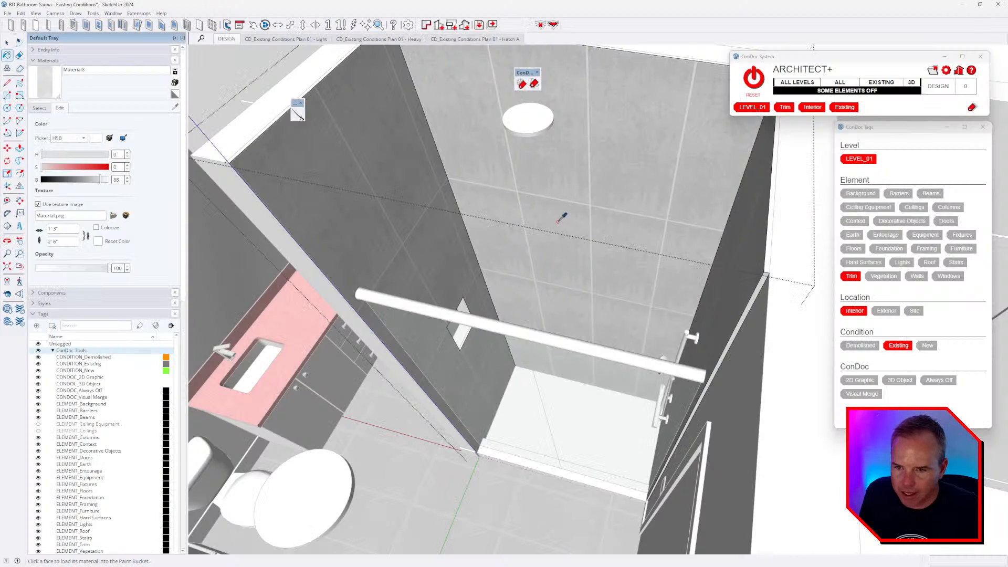
pyautogui.moveTo(561, 215)
pyautogui.mouseDown(button='middle')
pyautogui.moveTo(568, 243)
pyautogui.moveTo(551, 225)
pyautogui.mouseUp(button='middle')
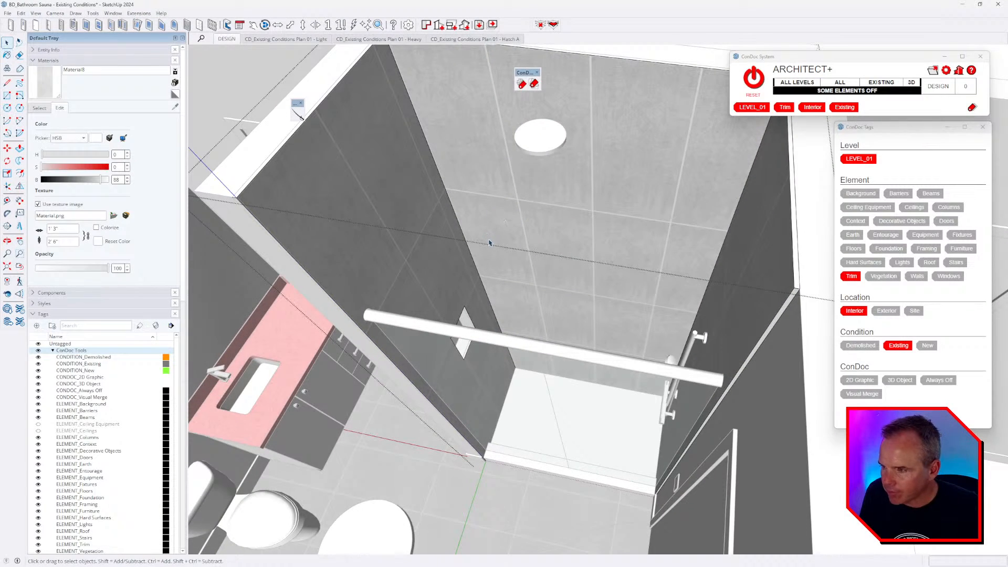
pyautogui.moveTo(489, 242); pyautogui.dragTo(499, 241, button='middle')
# - Put the shower back wall's tile texture into position-editing mode with the Paint Bucket
pyautogui.press('b')
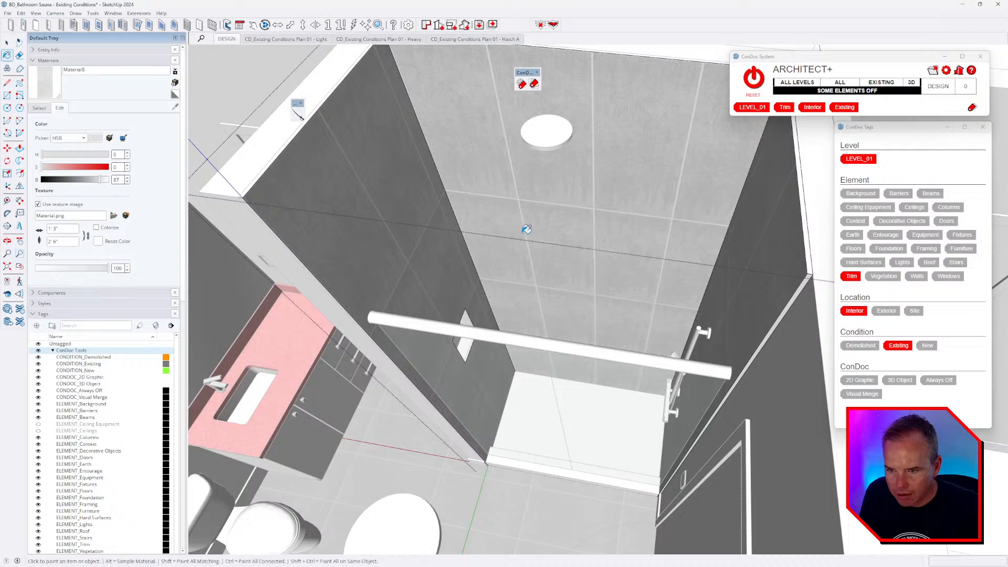
pyautogui.rightClick(527, 230)
pyautogui.moveTo(565, 349)
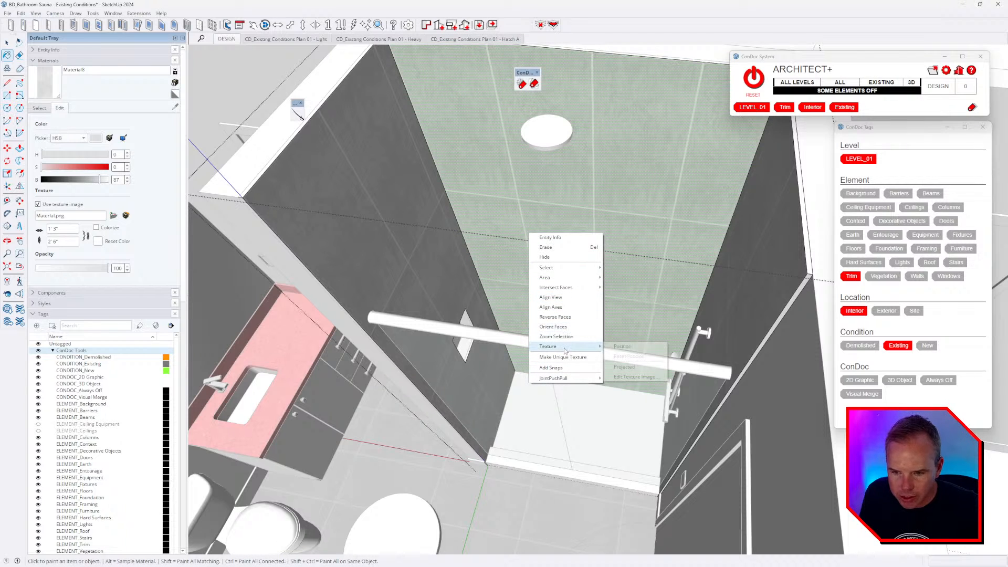
pyautogui.click(622, 346)
pyautogui.rightClick(568, 243)
# - Rotate the back wall texture 90° and set the texture height to 24 (2')
pyautogui.moveTo(593, 277)
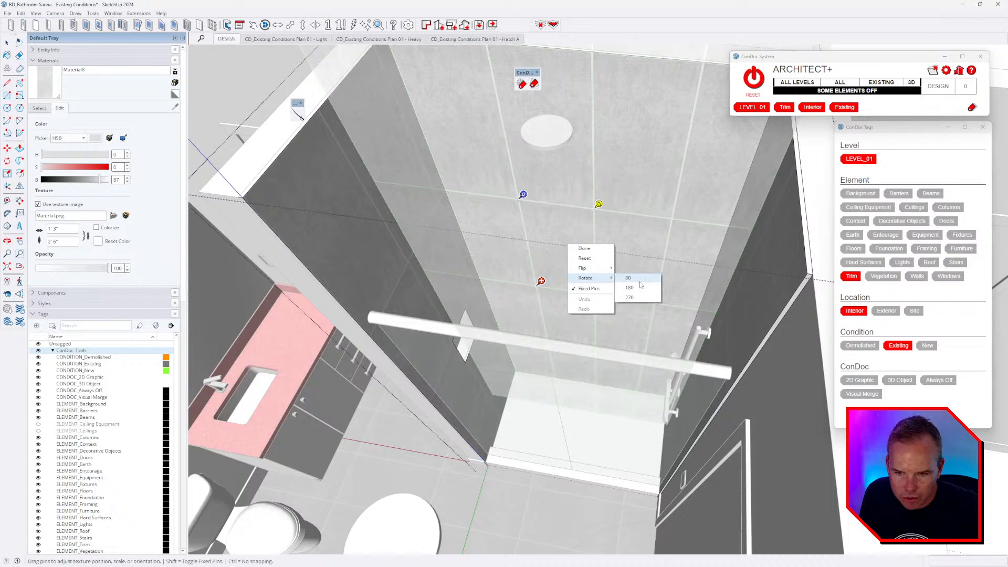
pyautogui.click(640, 283)
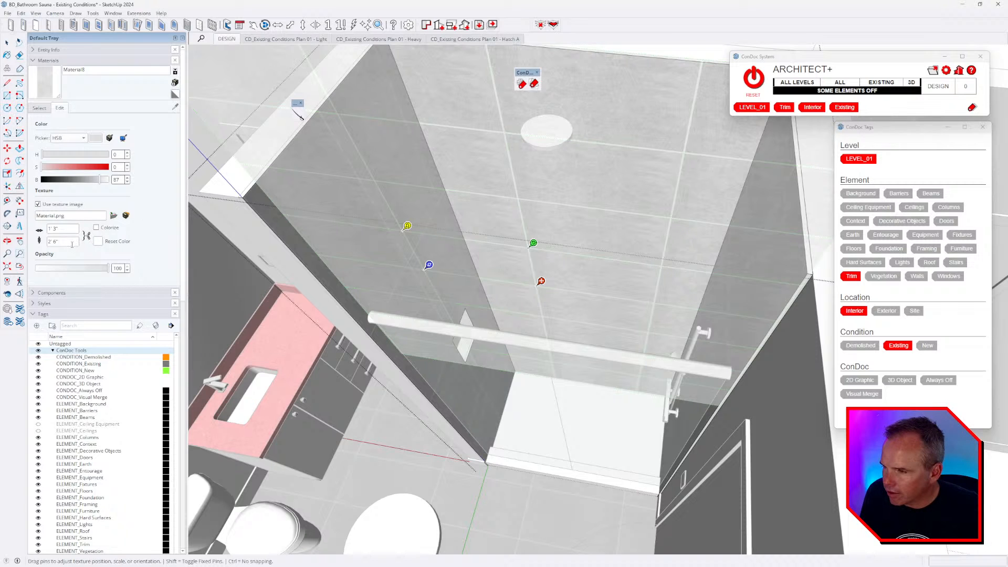
pyautogui.write('2')
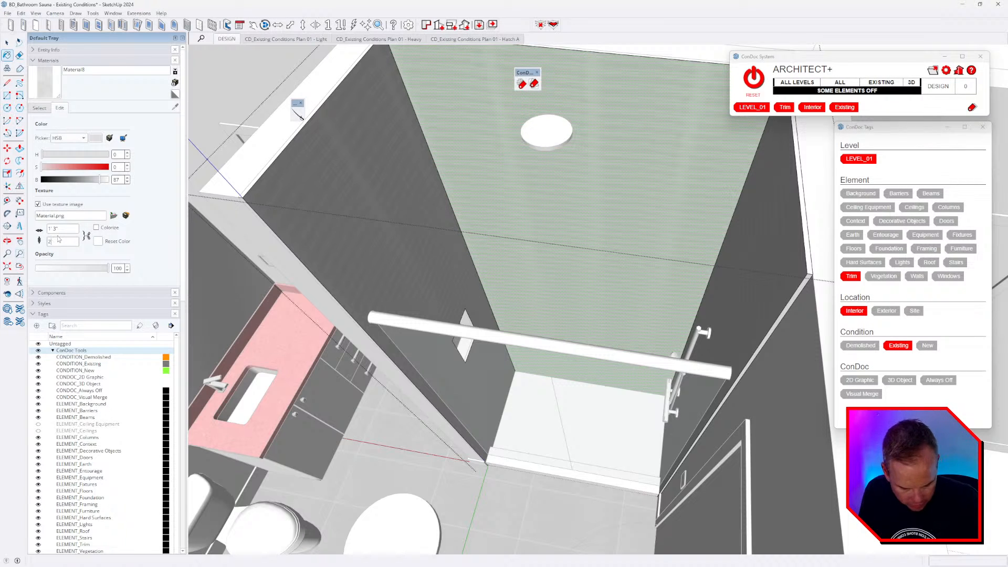
pyautogui.write('4')
# - Reset the other shower wall's texture placement and rotate it 90°
pyautogui.moveTo(360, 218)
pyautogui.mouseDown(button='middle')
pyautogui.moveTo(542, 171)
pyautogui.moveTo(582, 202)
pyautogui.mouseUp(button='middle')
pyautogui.rightClick(584, 203)
pyautogui.moveTo(619, 316)
pyautogui.click(677, 316)
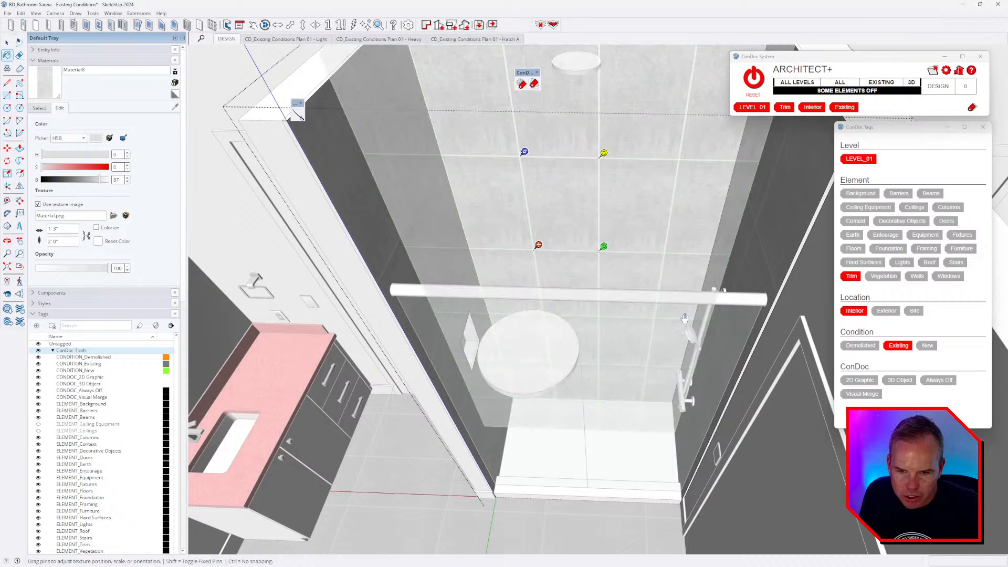
pyautogui.rightClick(599, 259)
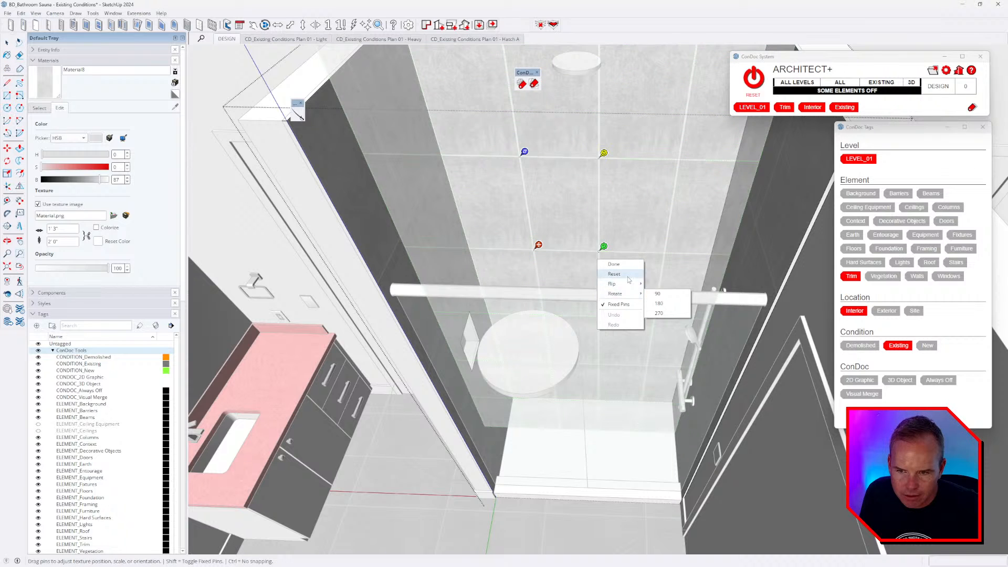
pyautogui.click(624, 274)
pyautogui.rightClick(634, 238)
pyautogui.moveTo(656, 271)
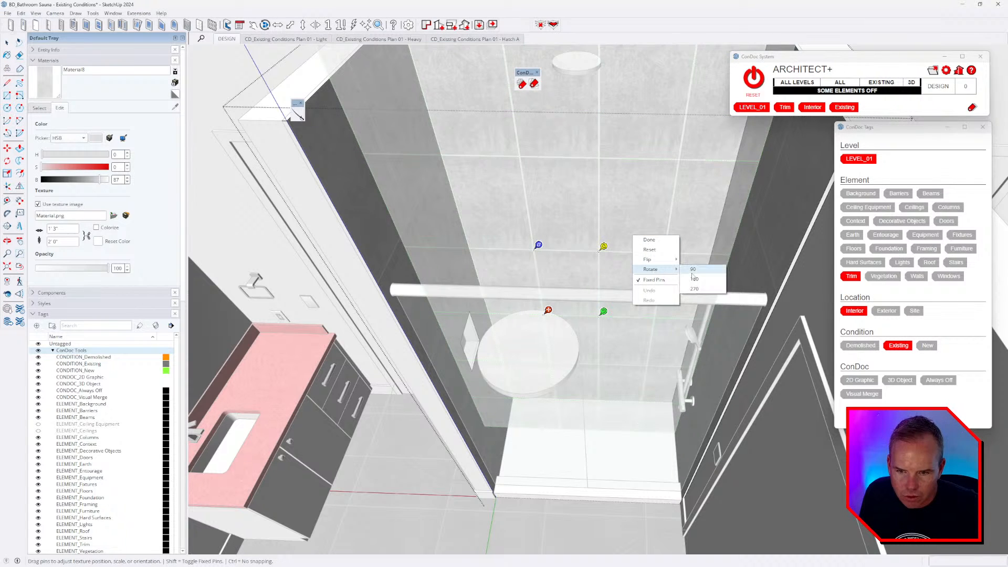
pyautogui.click(690, 273)
pyautogui.rightClick(639, 225)
pyautogui.click(650, 226)
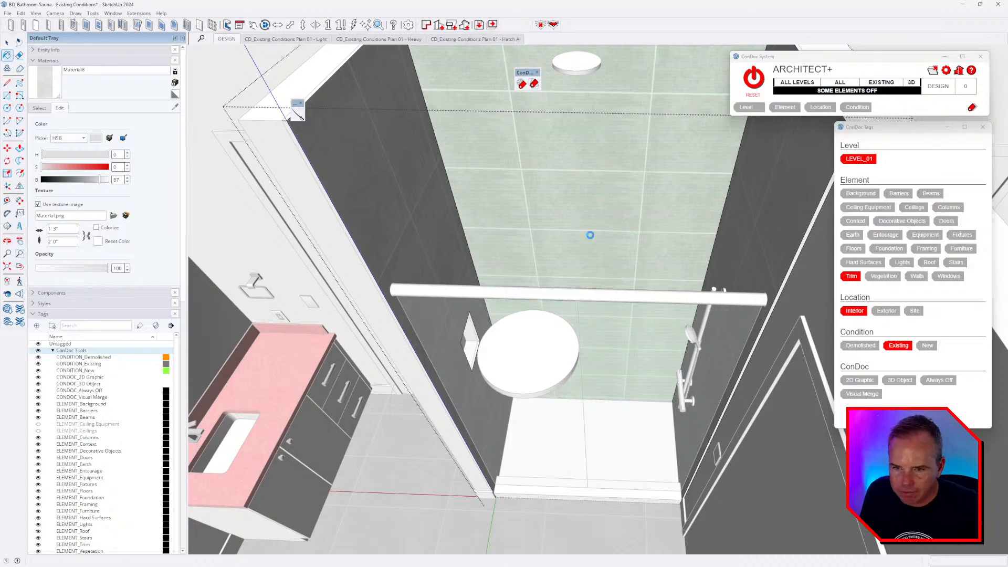
# - Review the tiled shower, close the shower group, and return to the tour video
pyautogui.moveTo(621, 241)
pyautogui.mouseDown(button='middle')
pyautogui.moveTo(557, 282)
pyautogui.moveTo(597, 268)
pyautogui.moveTo(701, 292)
pyautogui.moveTo(692, 373)
pyautogui.mouseUp(button='middle')
pyautogui.press('space')
pyautogui.press('Escape')
pyautogui.scroll(-3, 598, 271)
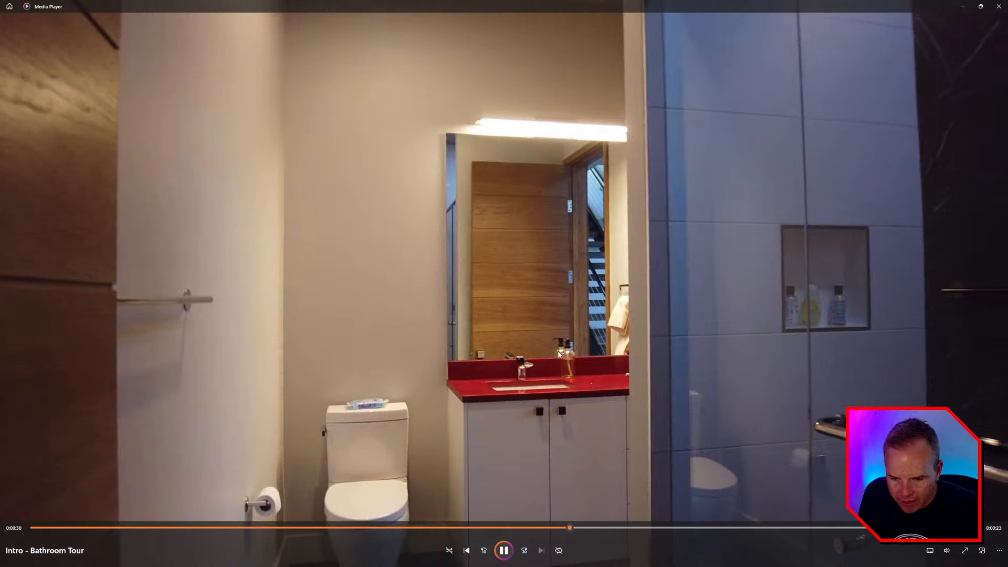
pyautogui.hotkey('alt', 'Tab')
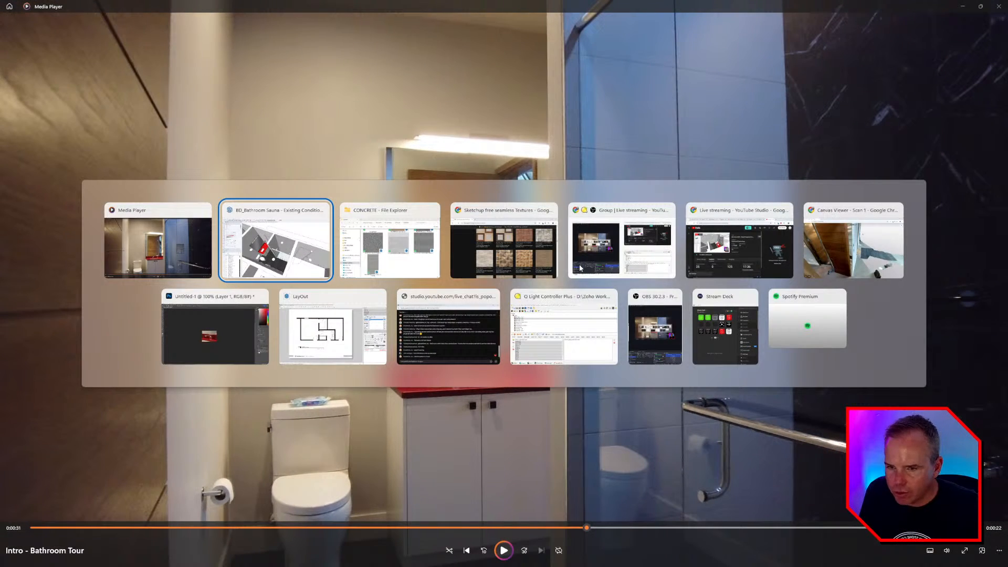
# - Orbit the Canvas scan from the hallway into the bathroom to face the shower
pyautogui.hotkey('alt', 'Tab')
pyautogui.hotkey('alt', 'Tab')
pyautogui.hotkey('alt', 'Tab')
pyautogui.hotkey('alt', 'Tab')
pyautogui.hotkey('alt', 'Tab')
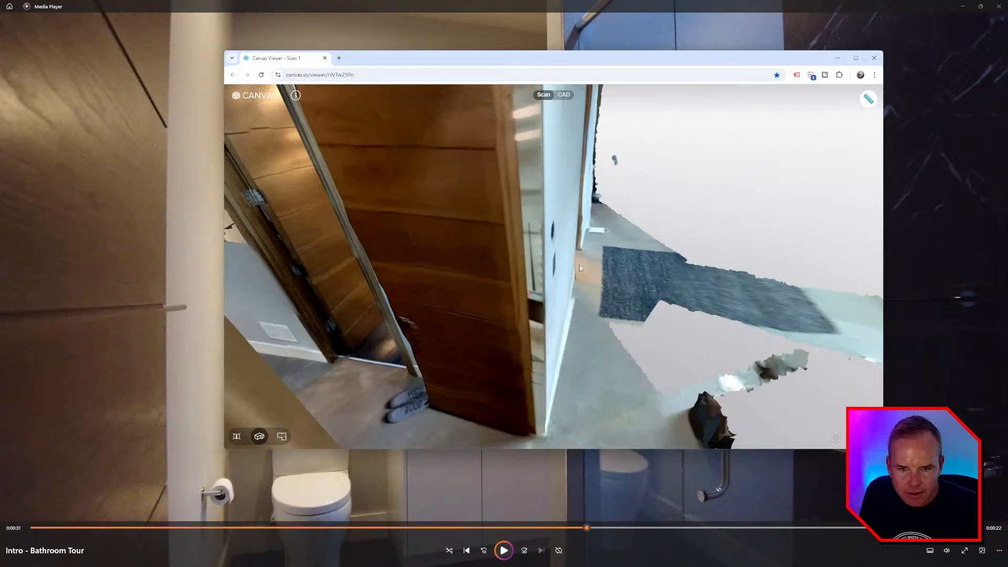
pyautogui.moveTo(509, 212); pyautogui.dragTo(796, 465)
pyautogui.moveTo(796, 465); pyautogui.dragTo(775, 482, button='right')
pyautogui.click(661, 390)
pyautogui.scroll(3, 670, 370)
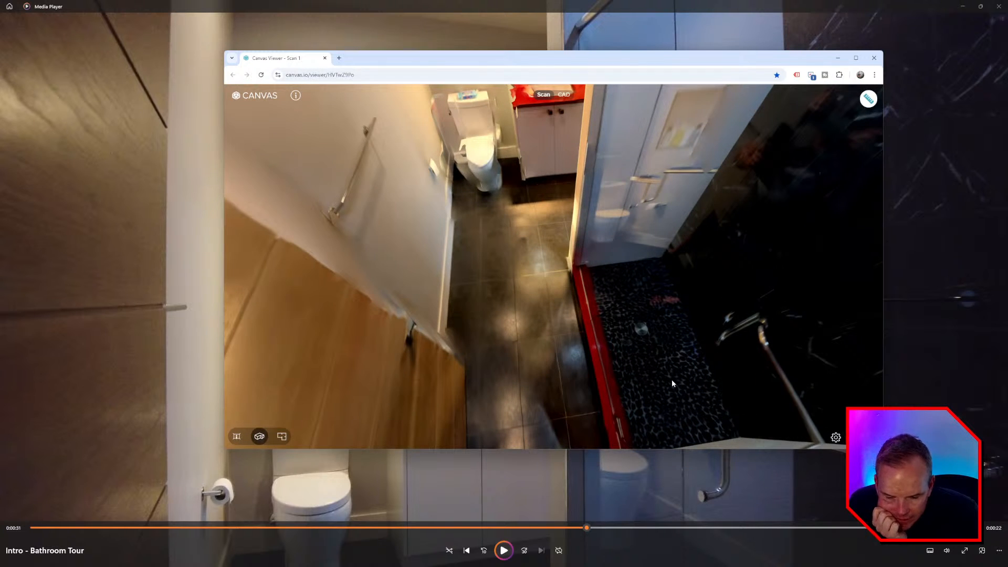
pyautogui.moveTo(669, 408); pyautogui.dragTo(727, 269)
pyautogui.moveTo(680, 160); pyautogui.dragTo(505, 130)
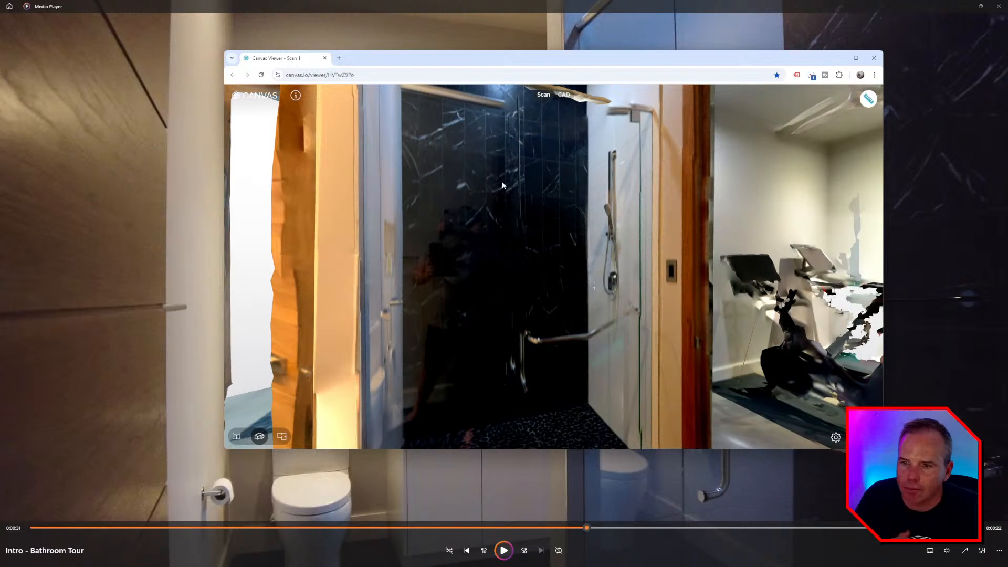
# - Back in SketchUp, orbit in closer around the grey-tiled shower
pyautogui.hotkey('alt', 'Tab')
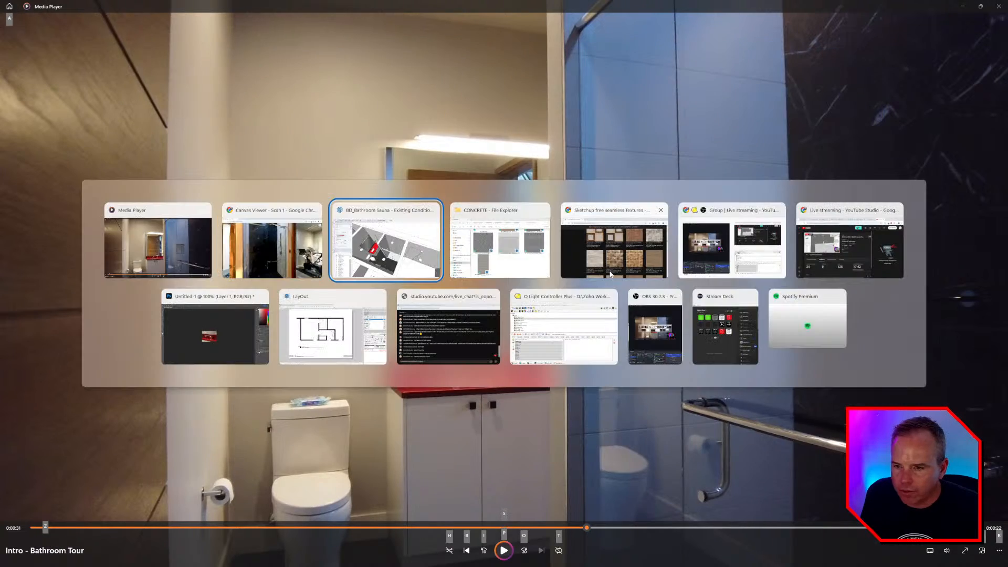
pyautogui.moveTo(614, 278); pyautogui.dragTo(570, 271, button='middle')
pyautogui.scroll(3, 570, 271)
# - Open the shower surface group for editing and browse the Stone materials collection
pyautogui.doubleClick(607, 236)
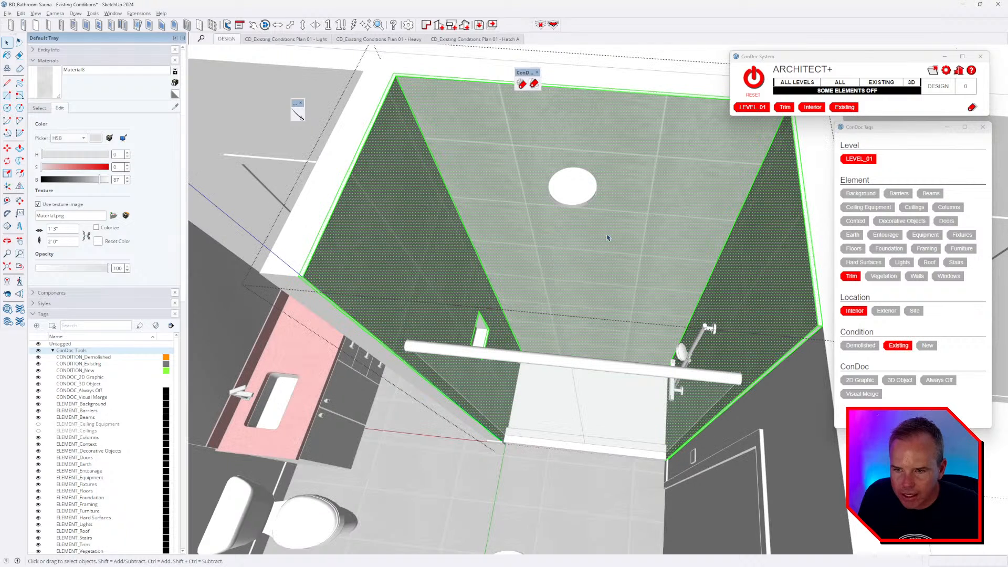
pyautogui.click(37, 109)
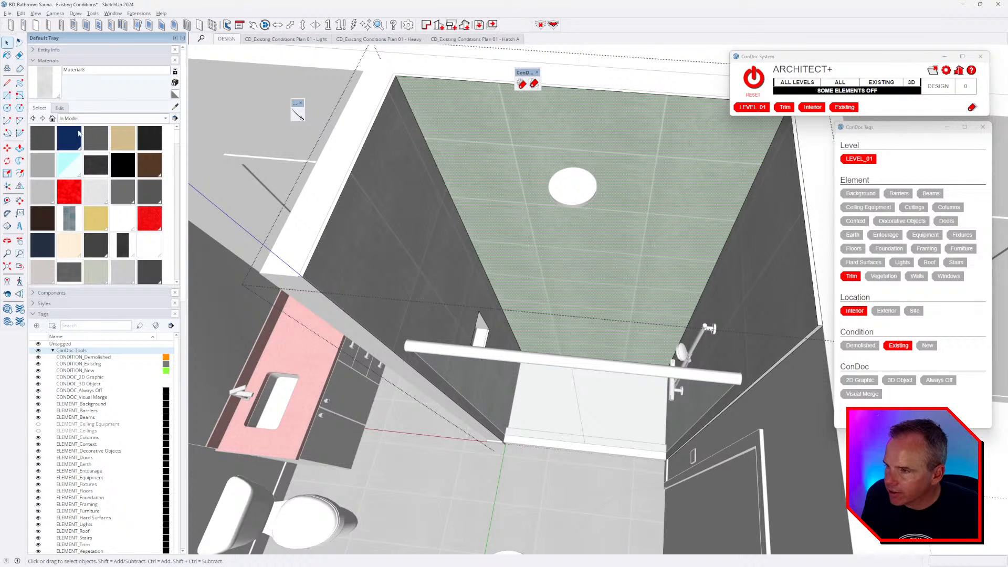
pyautogui.click(80, 119)
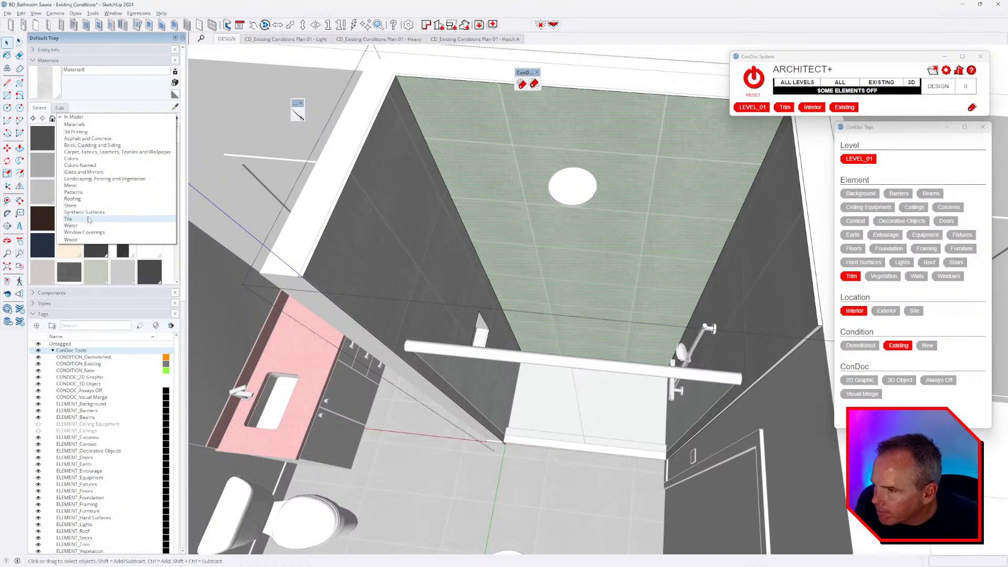
pyautogui.click(88, 206)
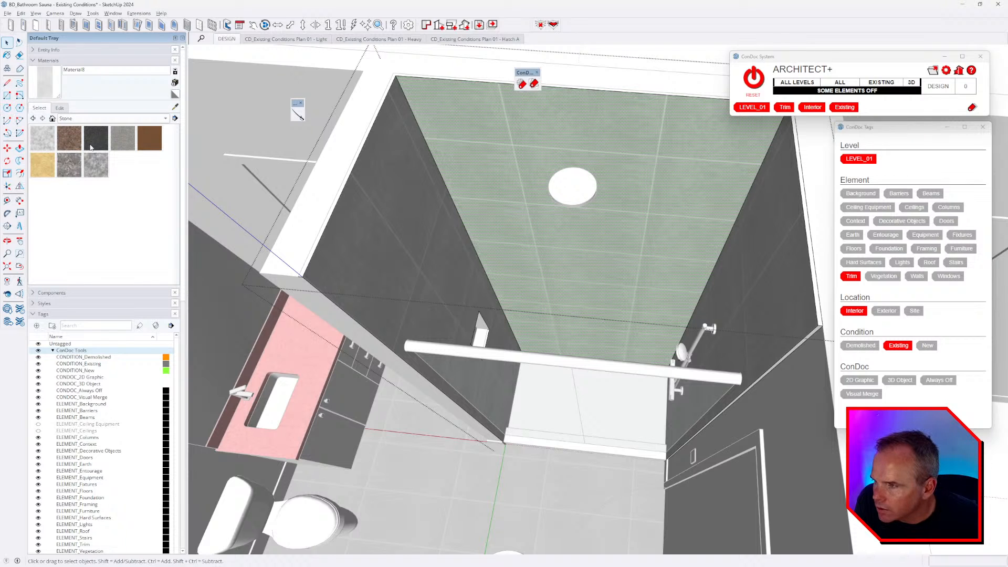
# - Switch to the Tile collection and pick Marble Carrara Gold Floor Tile
pyautogui.click(84, 119)
pyautogui.click(84, 132)
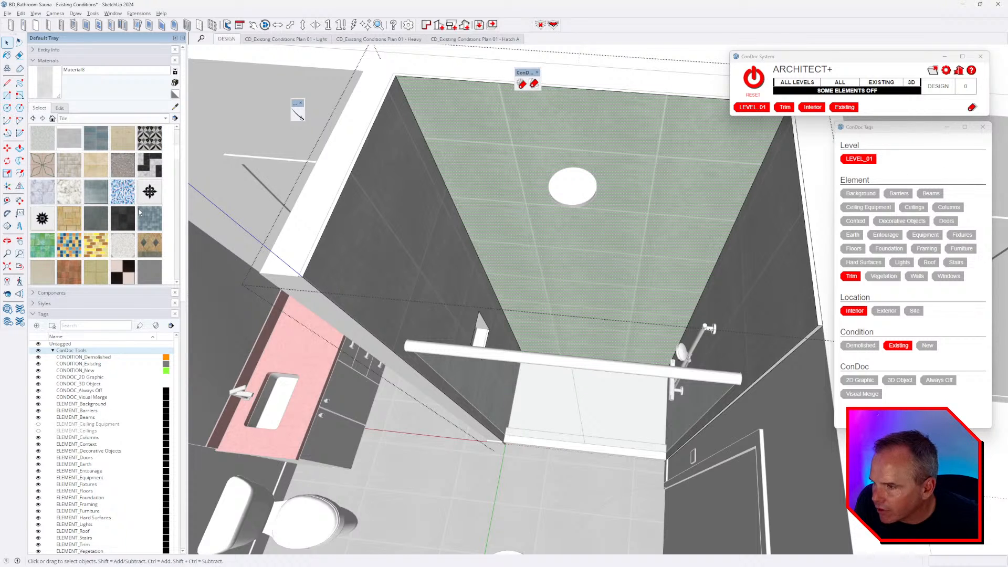
pyautogui.scroll(-2, 140, 212)
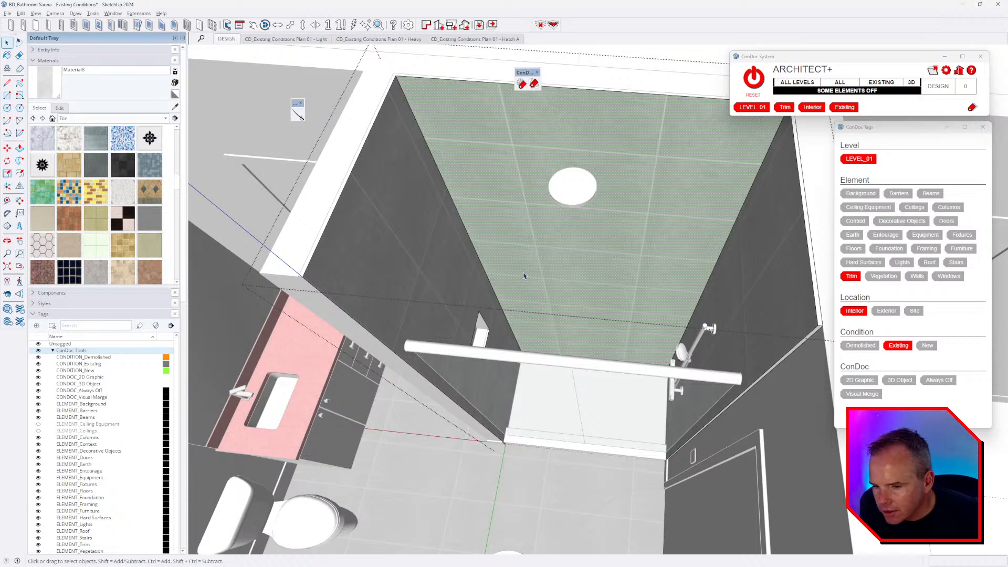
pyautogui.scroll(-2, 524, 275)
pyautogui.hotkey('alt', 'Tab')
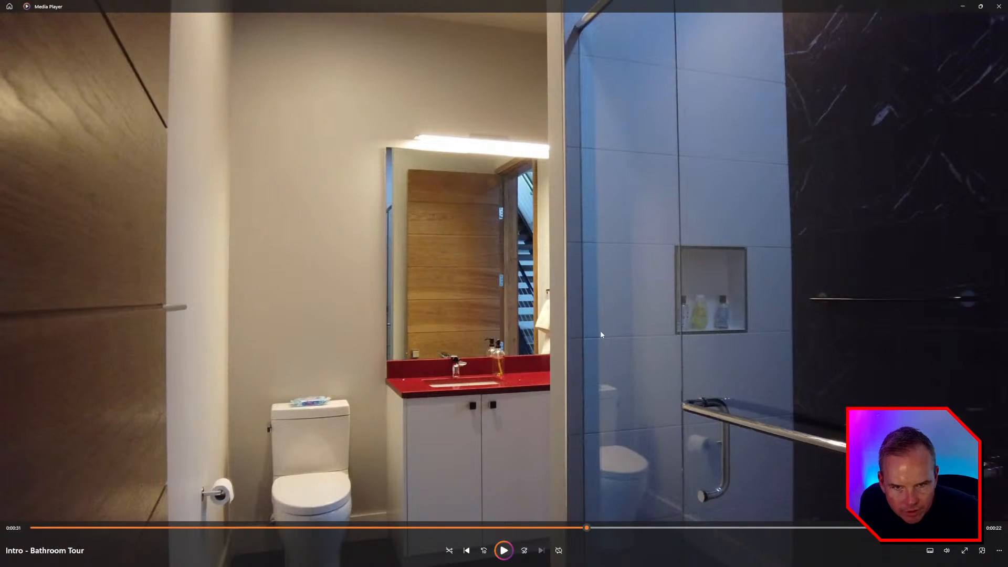
pyautogui.hotkey('alt', 'Tab')
pyautogui.click(77, 141)
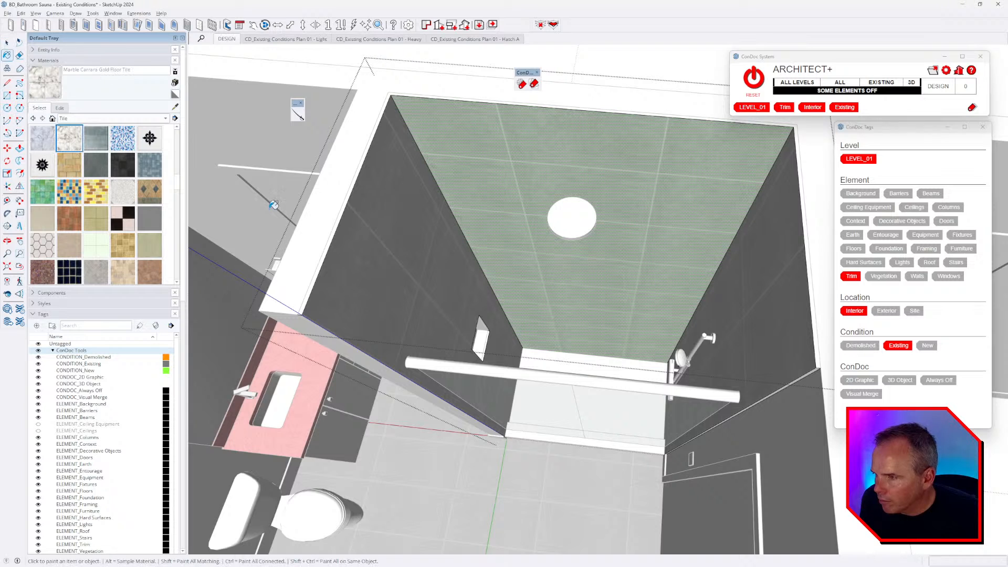
# - Paint the shower surface with Marble Carrara Gold, darken it to brightness 21, then select the fixture face
pyautogui.click(556, 184)
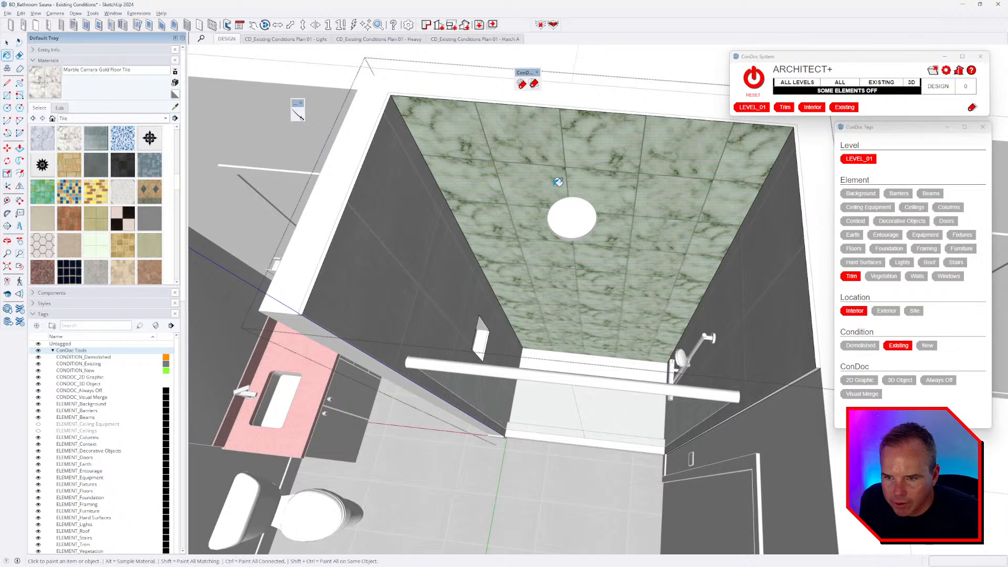
pyautogui.click(60, 108)
pyautogui.moveTo(72, 181); pyautogui.dragTo(41, 167)
pyautogui.moveTo(529, 232); pyautogui.dragTo(530, 209, button='middle')
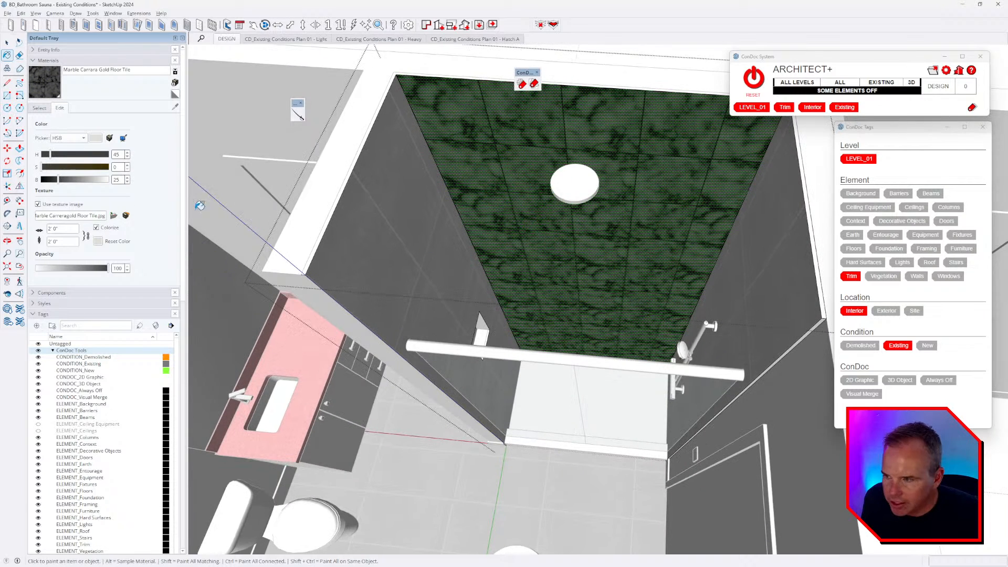
pyautogui.moveTo(59, 180); pyautogui.dragTo(55, 180)
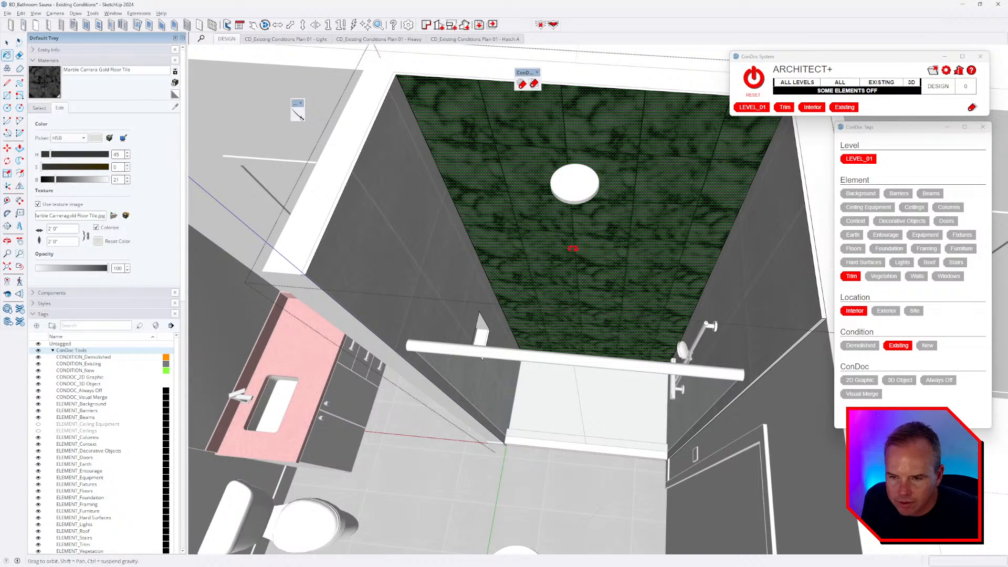
pyautogui.moveTo(571, 243); pyautogui.dragTo(594, 272, button='middle')
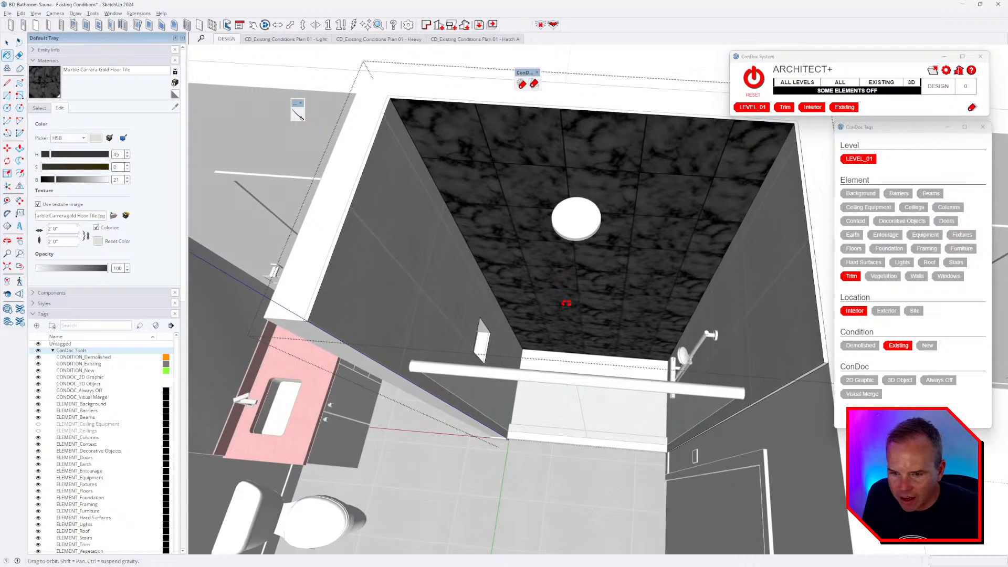
pyautogui.moveTo(590, 362); pyautogui.dragTo(602, 381, button='middle')
pyautogui.press('space')
pyautogui.click(598, 380)
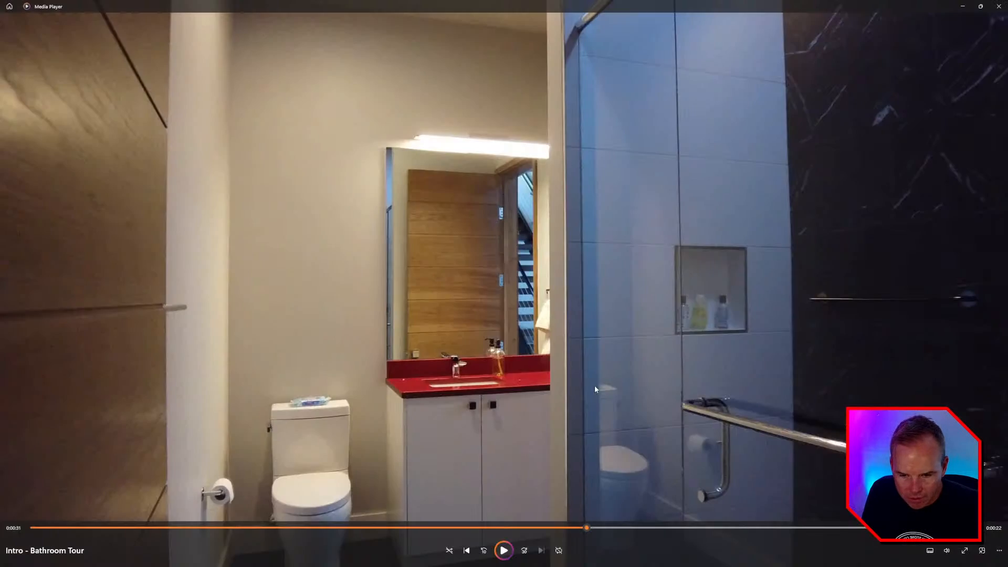
# - Pan toward the vanity and paint the shower curb with red Granite Light Gray
pyautogui.press('space')
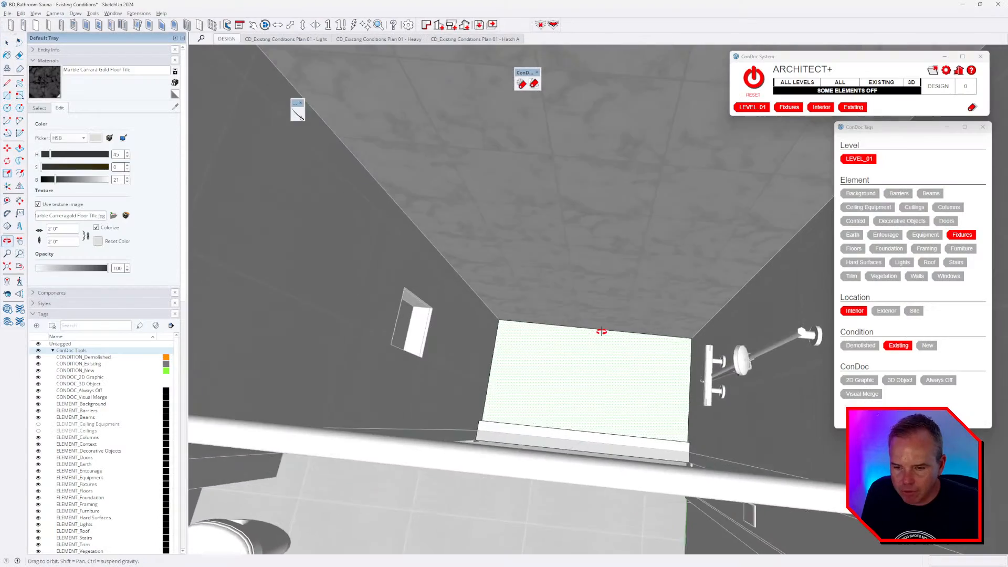
pyautogui.scroll(-3, 600, 332)
pyautogui.keyDown('shift'); pyautogui.moveTo(488, 360); pyautogui.dragTo(539, 376, button='middle'); pyautogui.keyUp('shift')
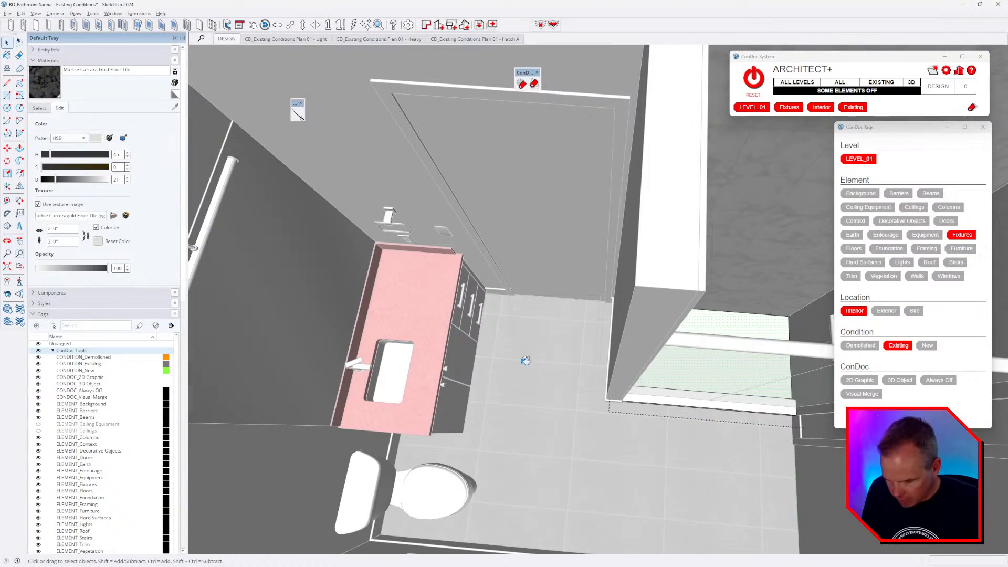
pyautogui.press('b')
pyautogui.scroll(5, 602, 406)
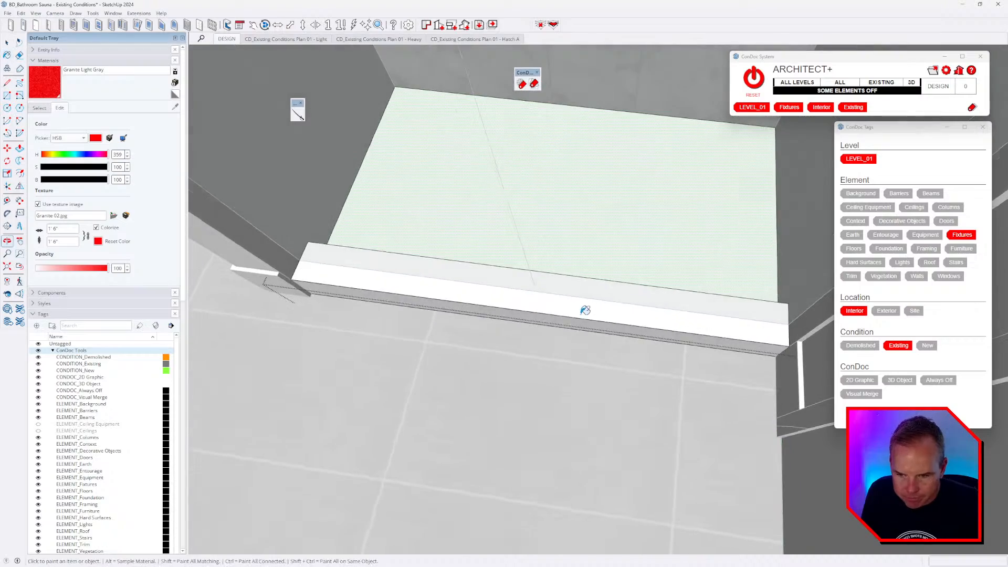
pyautogui.click(584, 310)
pyautogui.moveTo(585, 313)
pyautogui.mouseDown(button='middle')
pyautogui.moveTo(279, 338)
pyautogui.moveTo(257, 274)
pyautogui.moveTo(445, 409)
pyautogui.moveTo(600, 341)
pyautogui.moveTo(544, 320)
pyautogui.moveTo(830, 318)
pyautogui.moveTo(576, 353)
pyautogui.mouseUp(button='middle')
pyautogui.scroll(5, 528, 317)
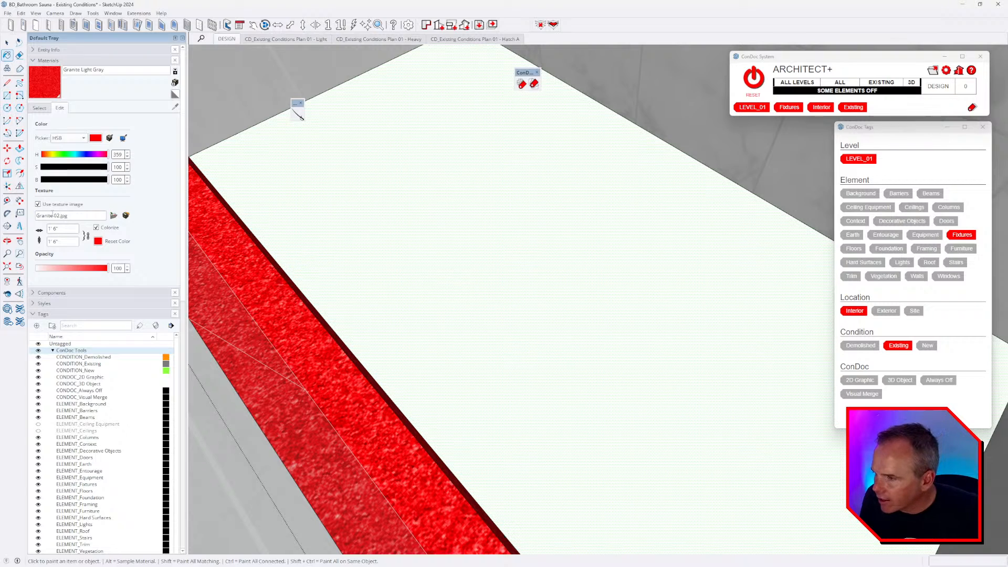
# - Paint the shower floor with Mosaic Hexagonal Tile, then repaint it with Tile Hexagon White
pyautogui.click(39, 108)
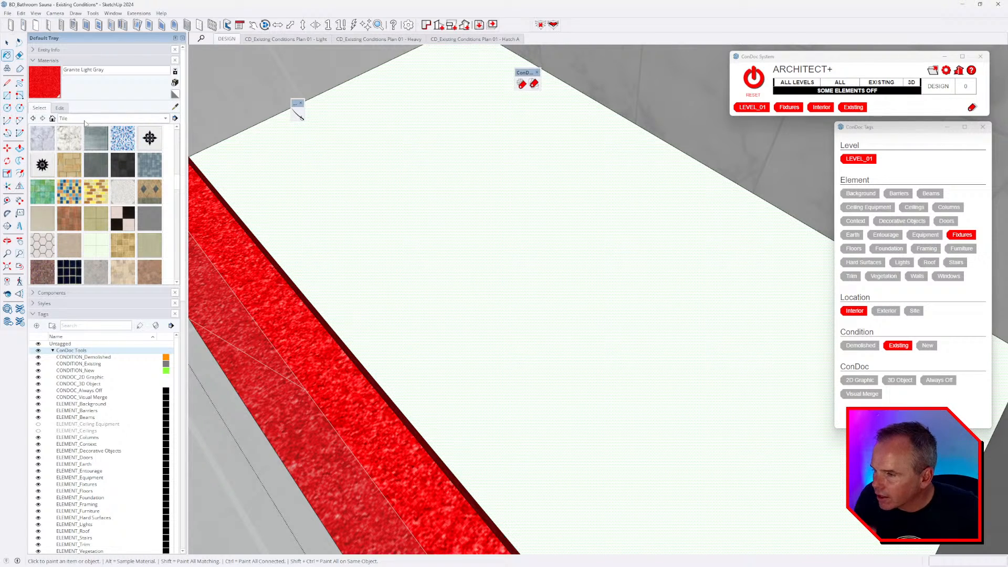
pyautogui.click(122, 138)
pyautogui.click(367, 214)
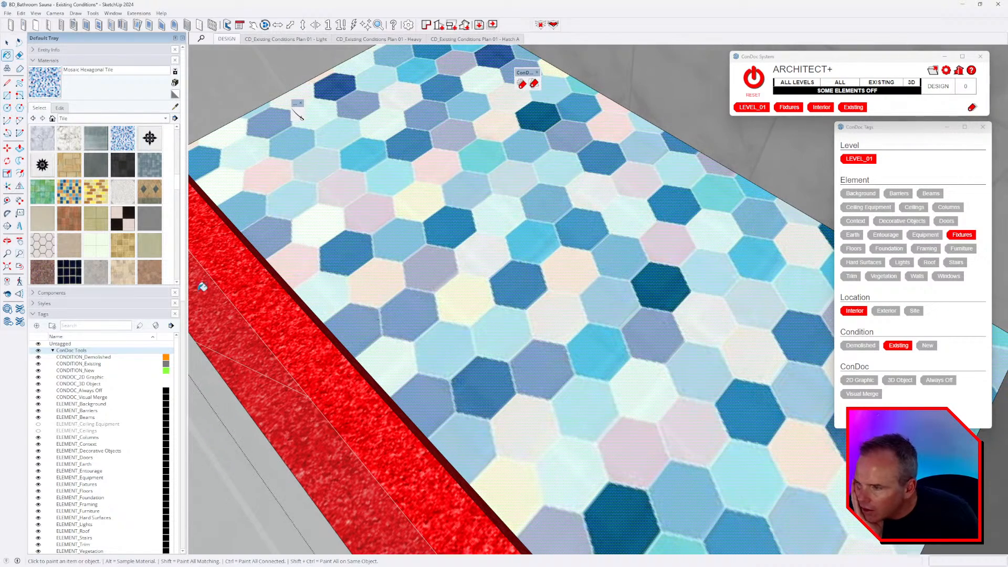
pyautogui.scroll(-3, 141, 230)
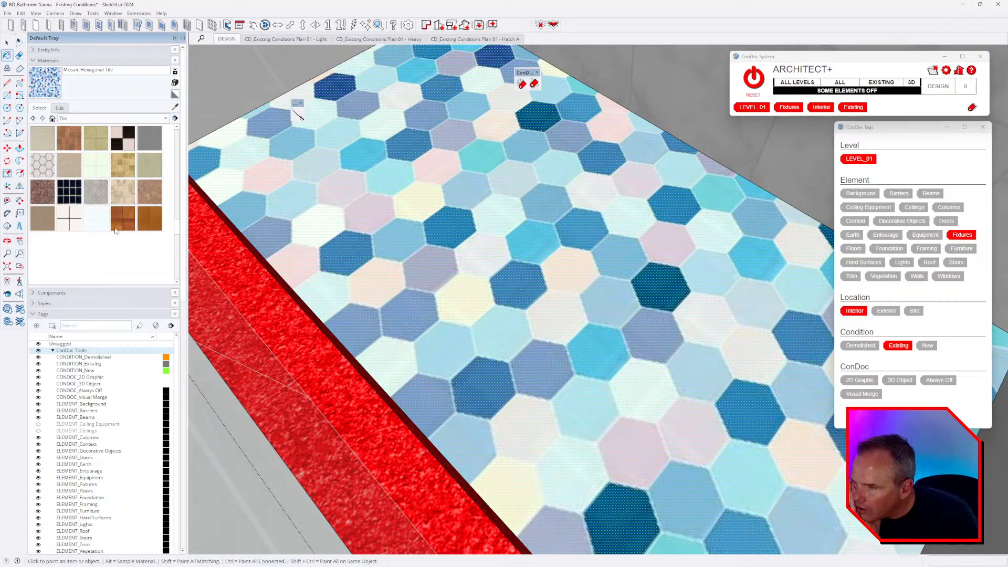
pyautogui.click(38, 165)
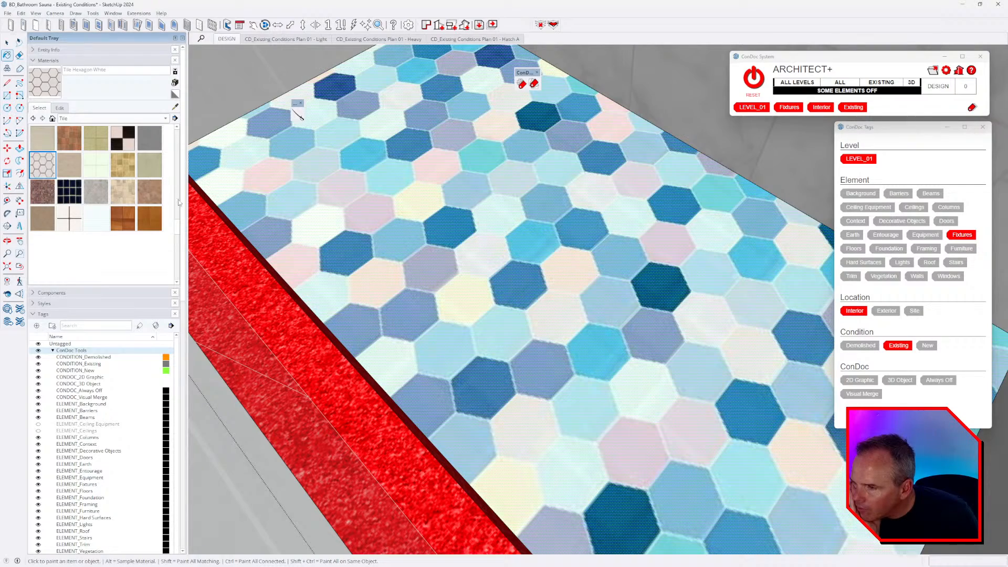
pyautogui.click(339, 255)
pyautogui.moveTo(340, 256); pyautogui.dragTo(530, 314, button='middle')
pyautogui.scroll(-2, 530, 312)
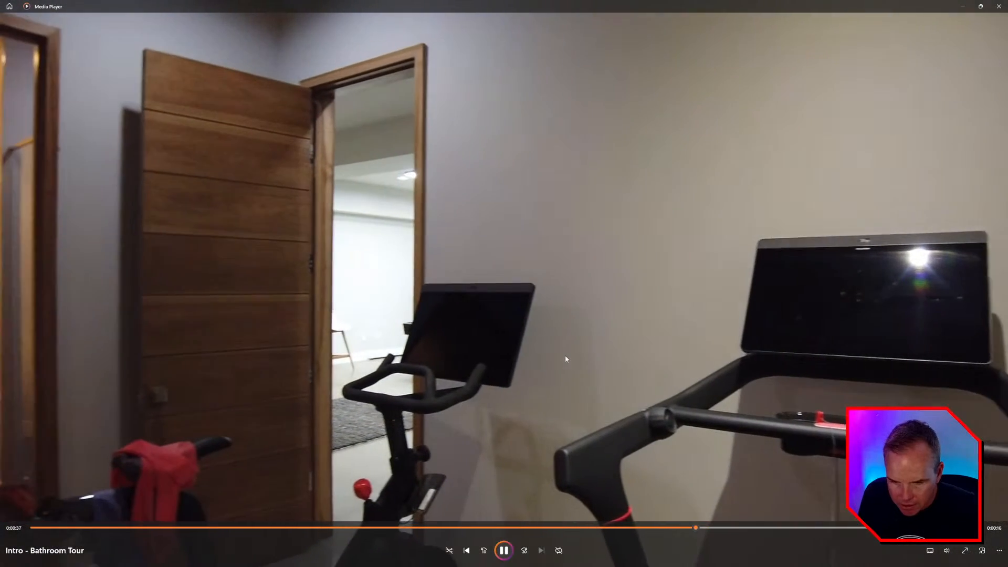
# - Bring the Canvas scan viewer forward briefly, then return to SketchUp via the tour video
pyautogui.hotkey('alt', 'Tab')
pyautogui.hotkey('alt', 'Tab')
pyautogui.hotkey('alt', 'Tab')
pyautogui.hotkey('alt', 'Tab')
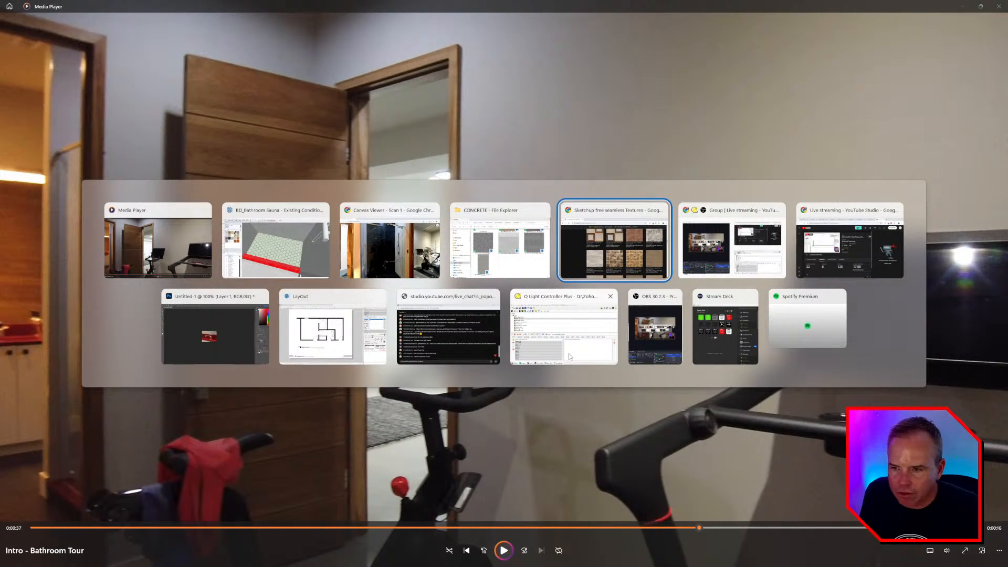
pyautogui.click(417, 257)
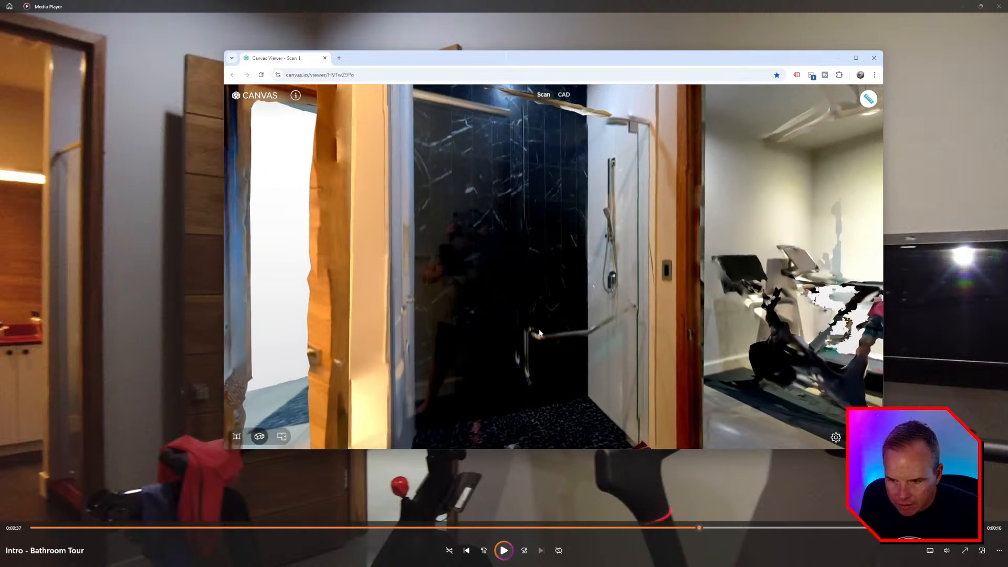
pyautogui.hotkey('alt', 'Tab')
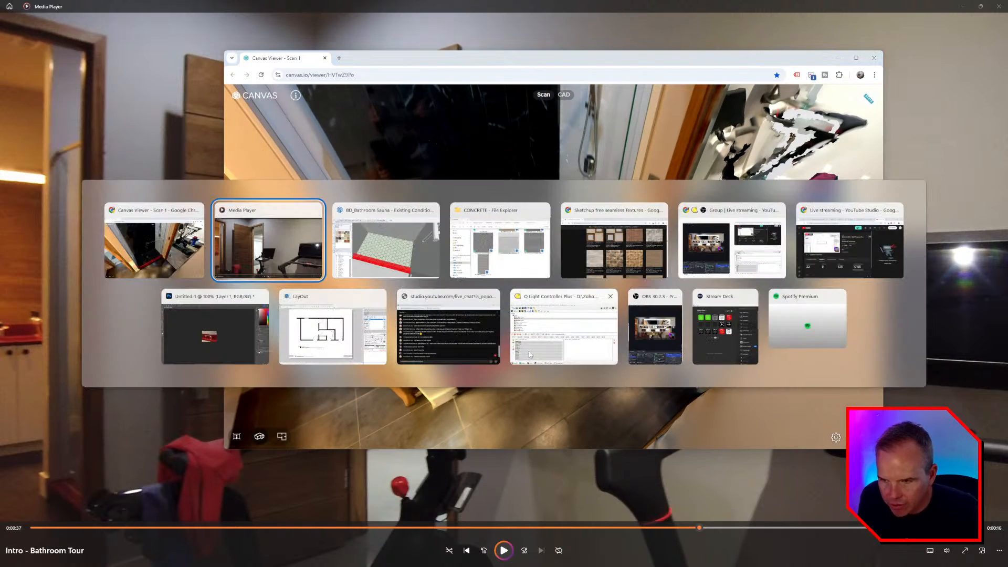
pyautogui.hotkey('alt', 'Tab')
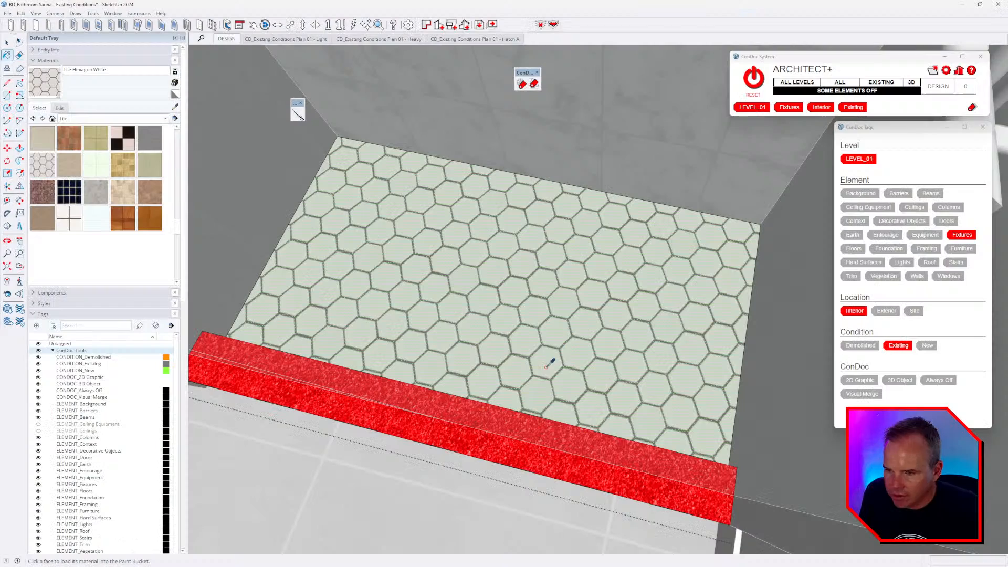
# - Darken the hexagon floor tile colour and close the shower group
pyautogui.click(60, 107)
pyautogui.moveTo(99, 179); pyautogui.dragTo(19, 187)
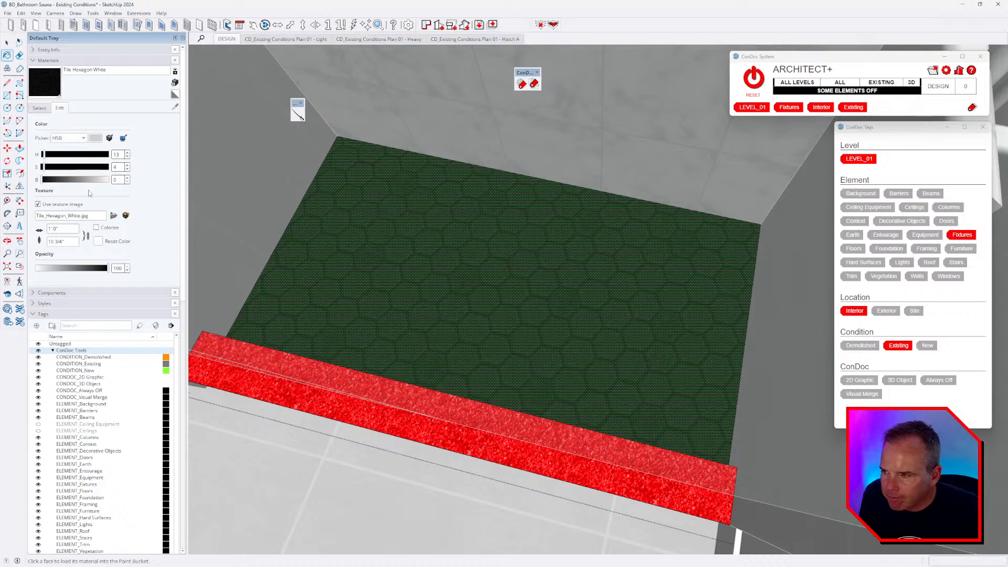
pyautogui.moveTo(438, 256); pyautogui.dragTo(438, 265, button='middle')
pyautogui.press('space')
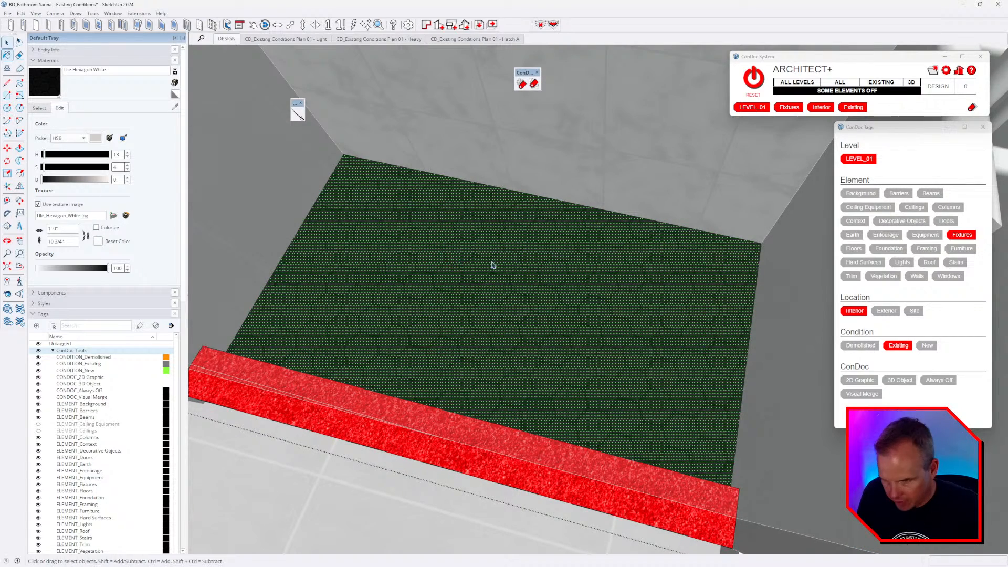
pyautogui.press('Escape')
# - Zoom out to a high view of the bathroom floor plan and select the existing interior walls
pyautogui.moveTo(490, 317)
pyautogui.mouseDown(button='middle')
pyautogui.moveTo(586, 313)
pyautogui.moveTo(612, 344)
pyautogui.moveTo(531, 339)
pyautogui.moveTo(546, 367)
pyautogui.moveTo(641, 310)
pyautogui.mouseUp(button='middle')
pyautogui.scroll(-3, 650, 352)
pyautogui.moveTo(650, 358)
pyautogui.mouseDown(button='middle')
pyautogui.moveTo(592, 272)
pyautogui.moveTo(656, 367)
pyautogui.mouseUp(button='middle')
pyautogui.scroll(-4, 630, 375)
pyautogui.scroll(-5, 601, 386)
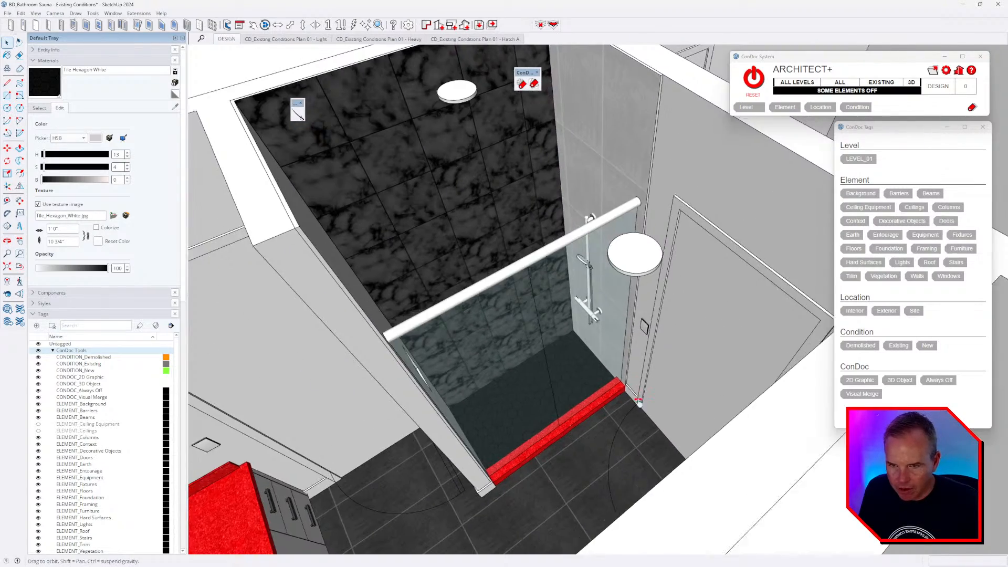
pyautogui.scroll(-3, 604, 393)
pyautogui.moveTo(604, 393); pyautogui.dragTo(443, 346, button='middle')
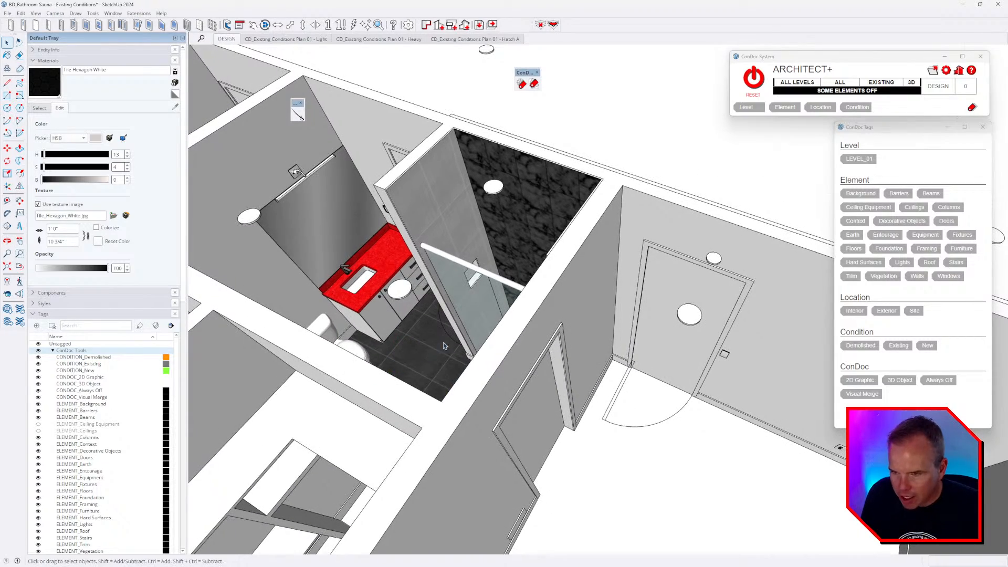
pyautogui.scroll(-5, 533, 328)
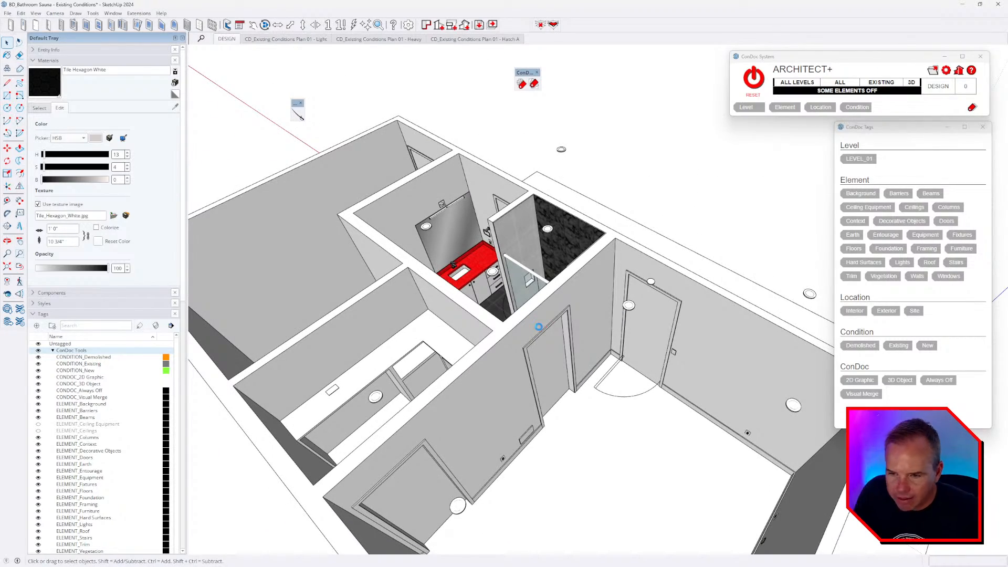
pyautogui.scroll(3, 506, 271)
pyautogui.moveTo(506, 271); pyautogui.dragTo(574, 275, button='middle')
pyautogui.scroll(-3, 634, 303)
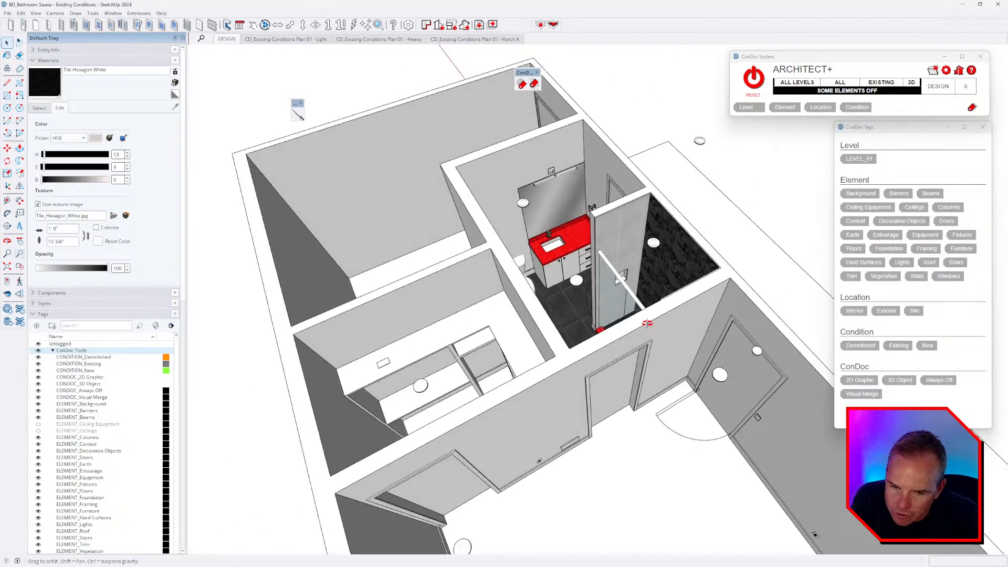
pyautogui.moveTo(634, 303); pyautogui.dragTo(567, 339, button='middle')
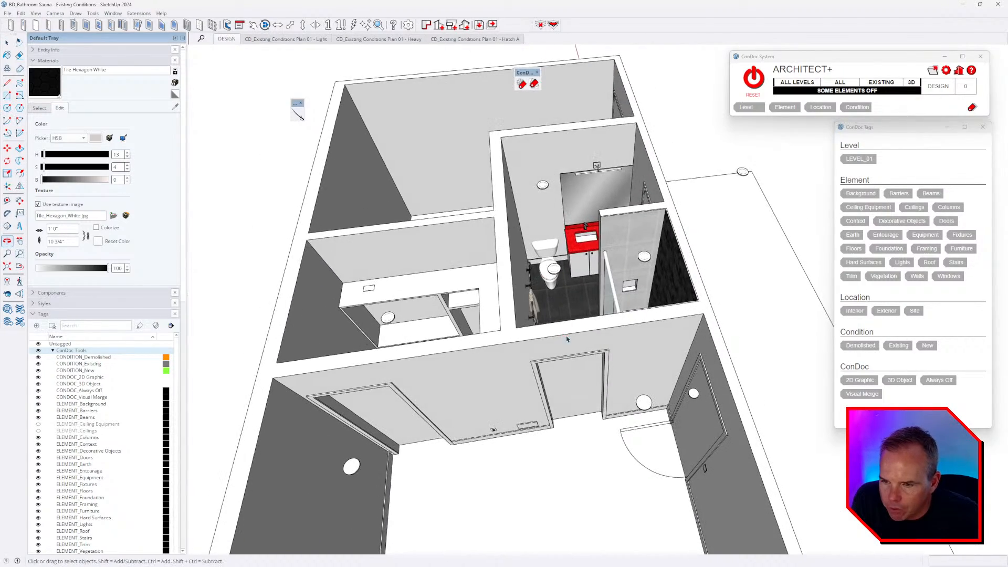
pyautogui.click(525, 349)
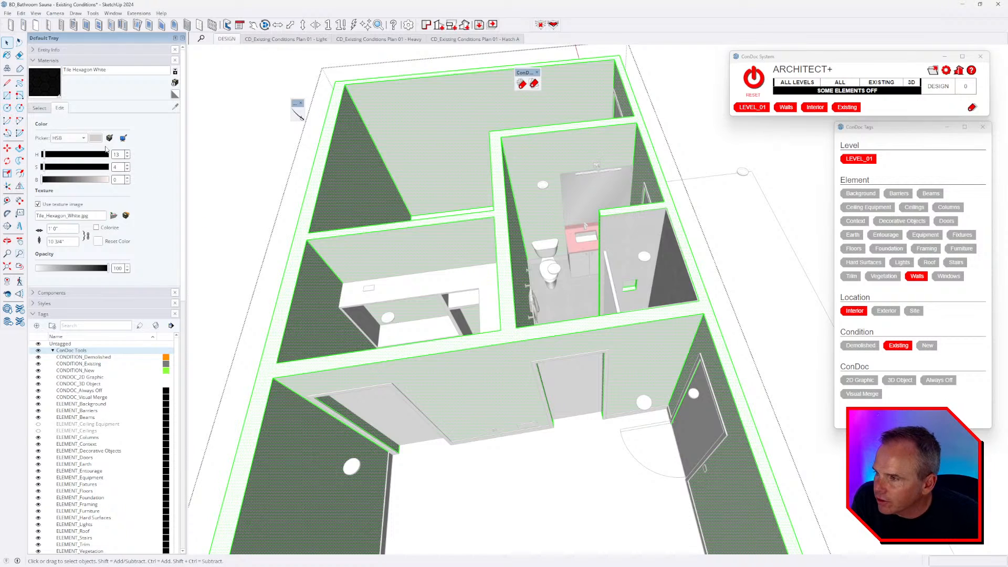
# - Choose Cladding Stucco White from Brick, Cladding and Siding as the paint material, then show its edit settings
pyautogui.click(40, 108)
pyautogui.click(86, 118)
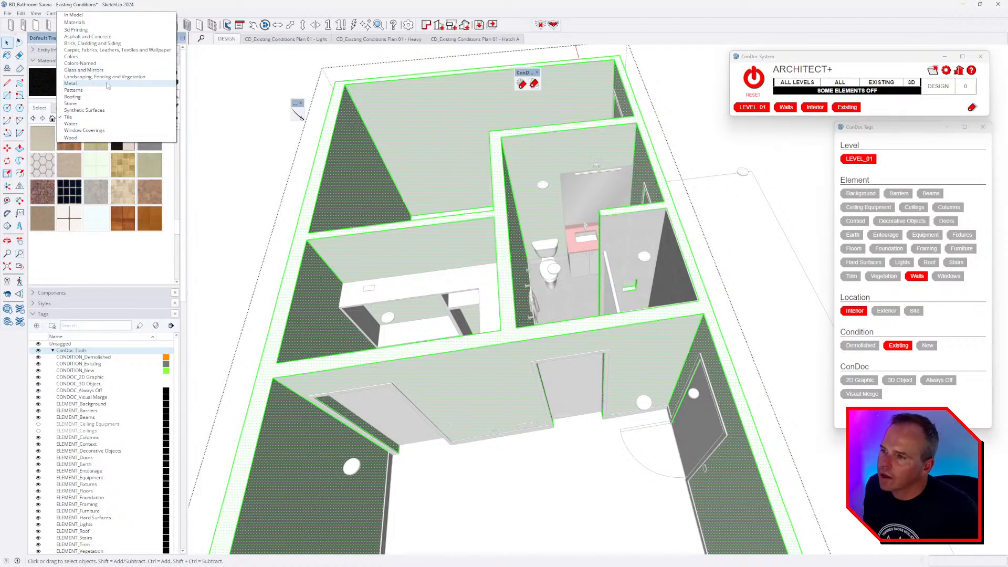
pyautogui.click(104, 44)
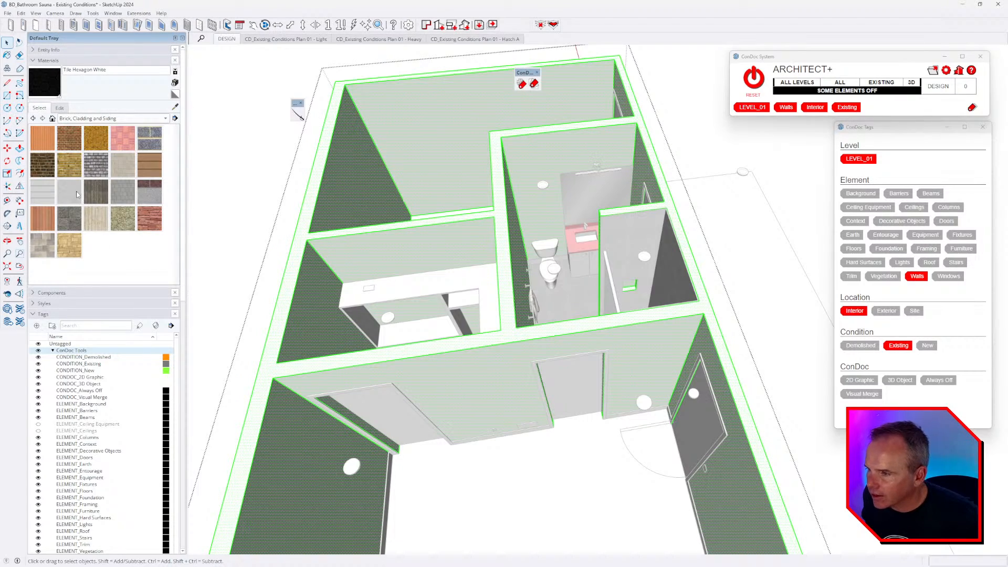
pyautogui.click(77, 194)
pyautogui.moveTo(580, 312); pyautogui.dragTo(502, 301, button='middle')
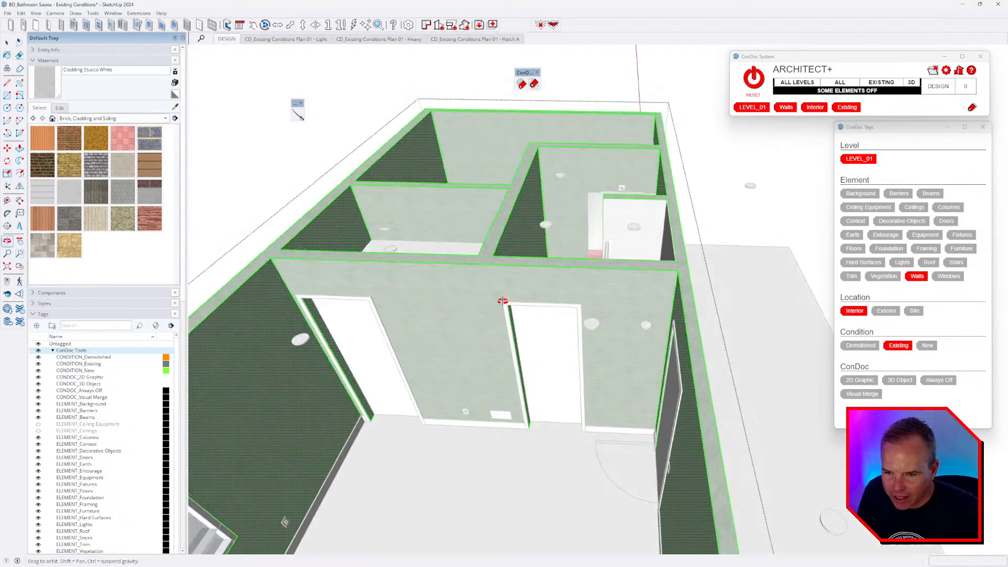
pyautogui.scroll(5, 502, 301)
pyautogui.scroll(-5, 502, 281)
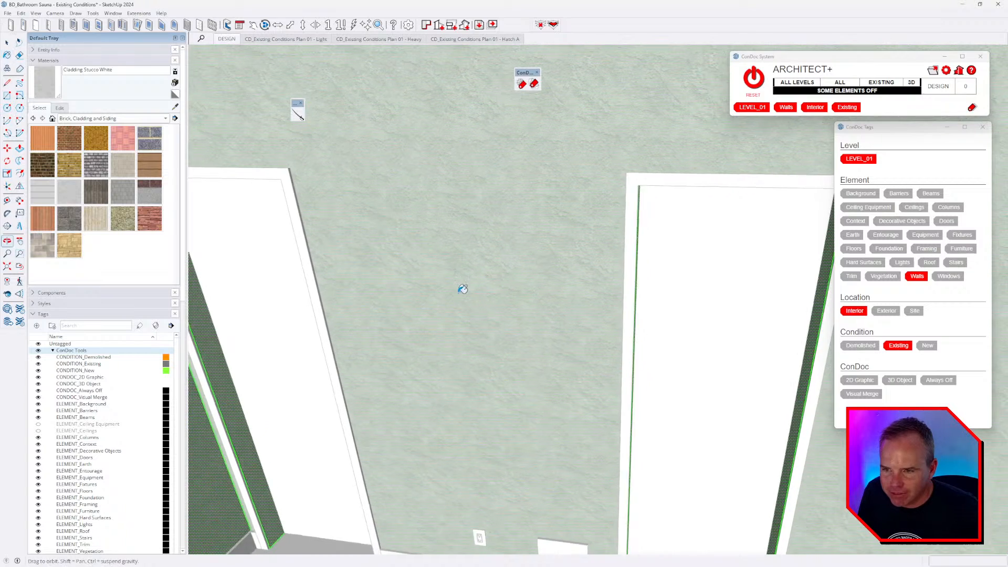
pyautogui.click(59, 107)
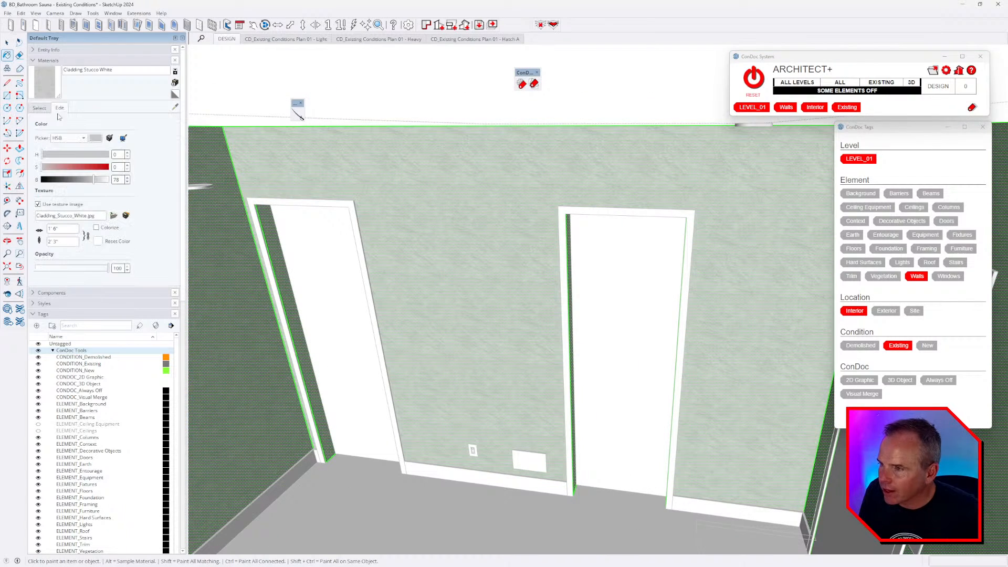
# - Load DrywallPainted001_AO_3K.jpg from BD MATERIALS > INDOOR > PLASTER > DrywallPainted001 > REGULAR > 3K as the texture
pyautogui.click(115, 217)
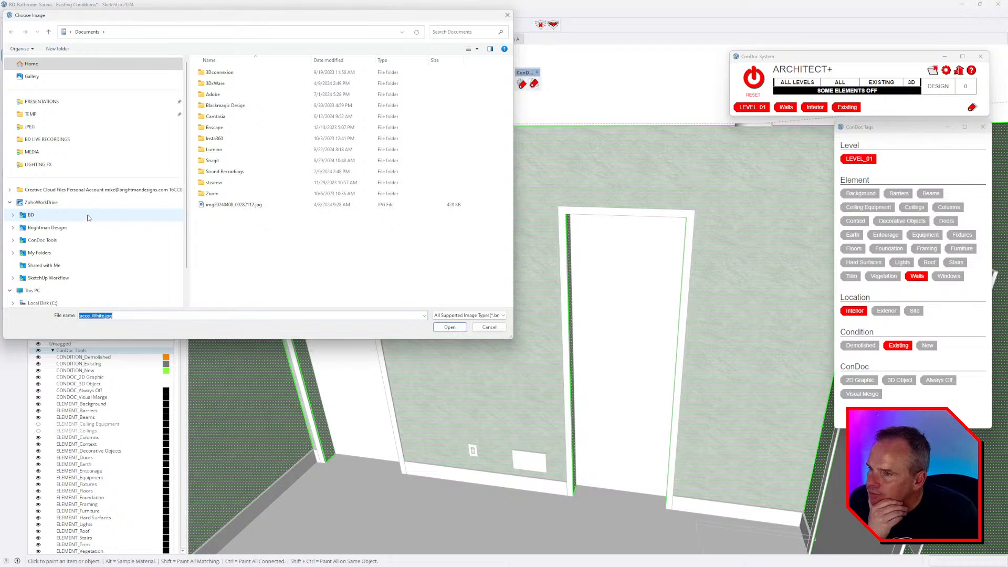
pyautogui.click(53, 228)
pyautogui.doubleClick(215, 171)
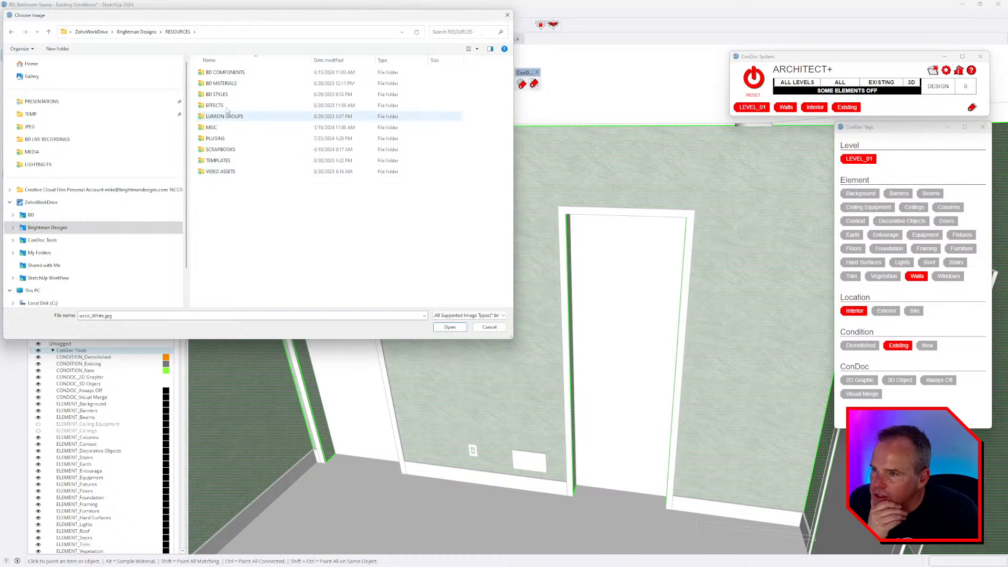
pyautogui.doubleClick(220, 83)
pyautogui.doubleClick(220, 84)
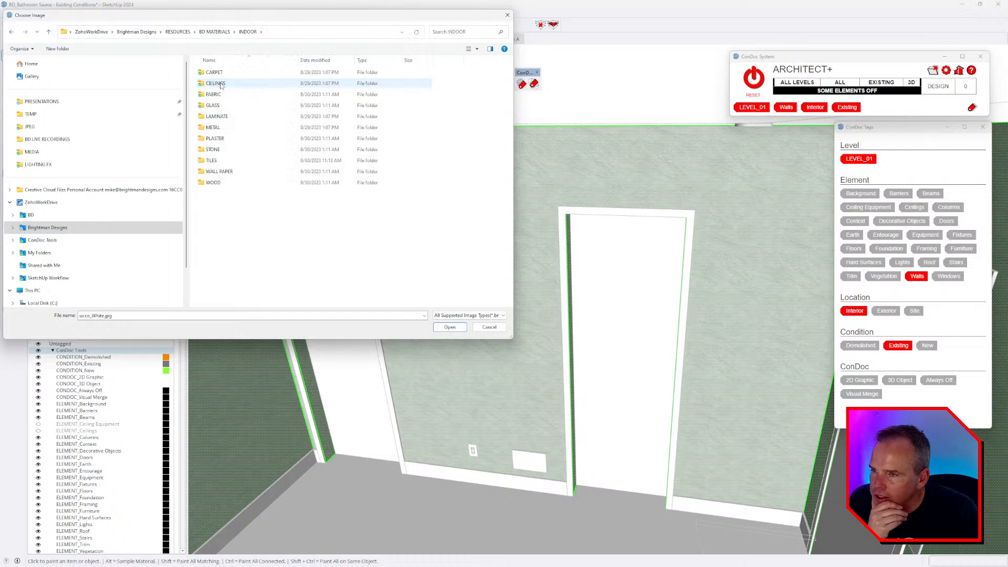
pyautogui.doubleClick(225, 138)
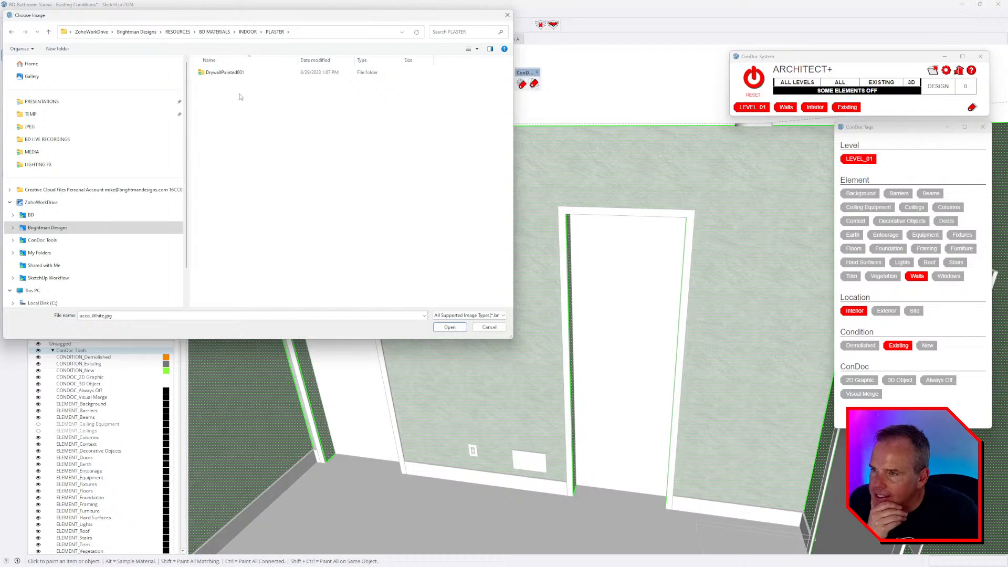
pyautogui.doubleClick(225, 72)
pyautogui.doubleClick(221, 85)
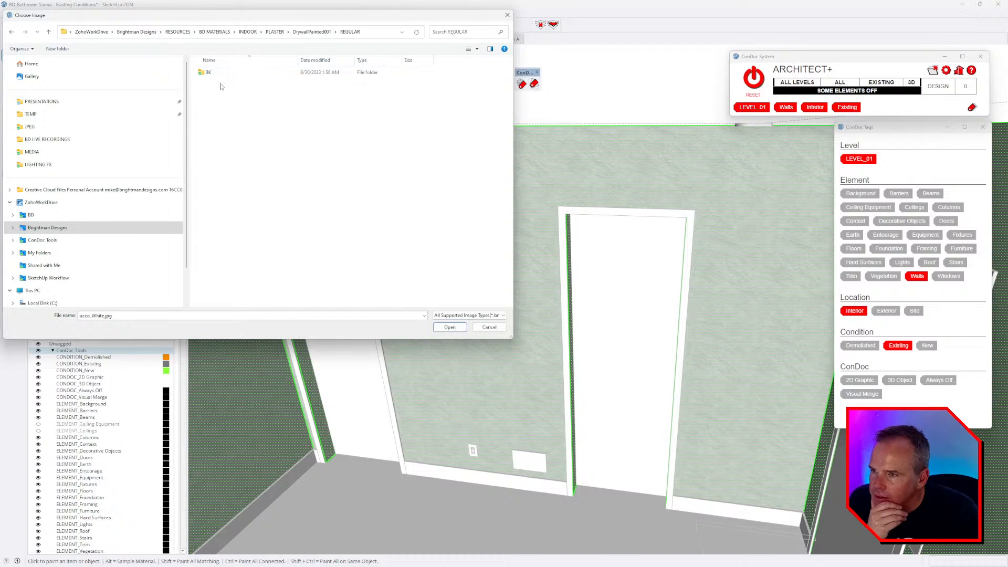
pyautogui.doubleClick(214, 75)
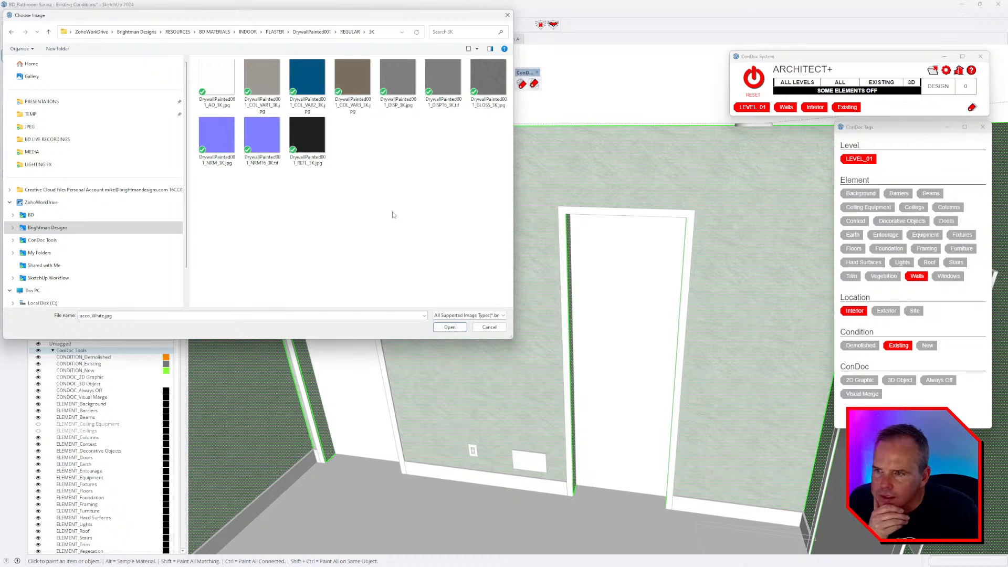
pyautogui.doubleClick(216, 79)
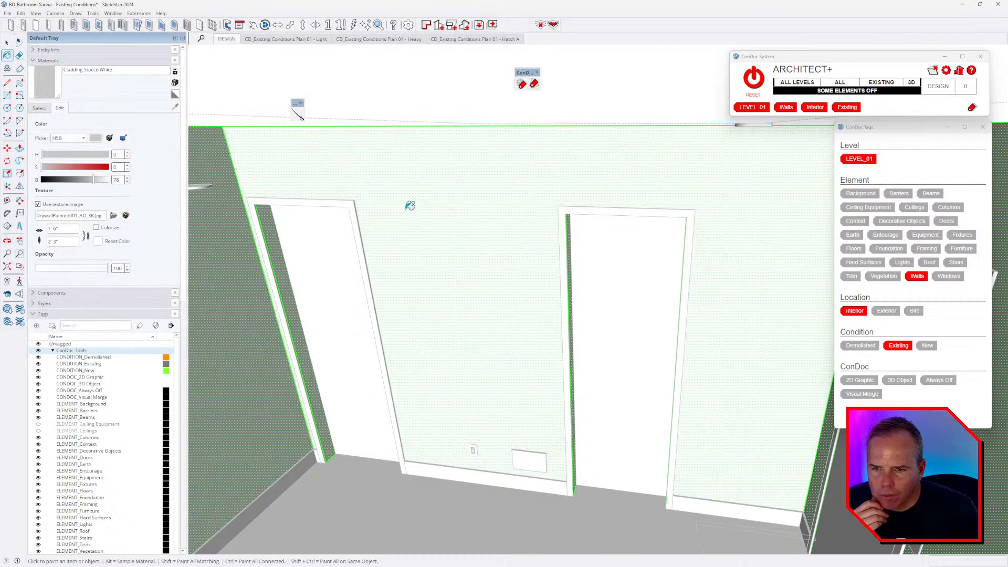
# - Orbit around the walls and doors to review the drywall texture, returning to Paint Bucket
pyautogui.moveTo(411, 205); pyautogui.dragTo(480, 184, button='middle')
pyautogui.rightClick(475, 95)
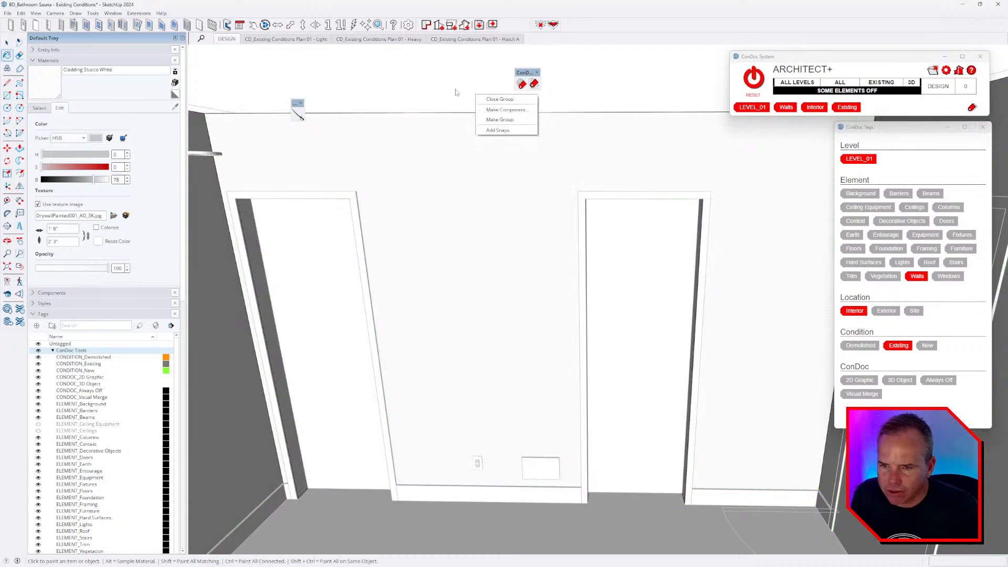
pyautogui.moveTo(500, 256)
pyautogui.mouseDown(button='middle')
pyautogui.moveTo(479, 270)
pyautogui.moveTo(367, 106)
pyautogui.moveTo(440, 263)
pyautogui.moveTo(432, 236)
pyautogui.mouseUp(button='middle')
pyautogui.press('b')
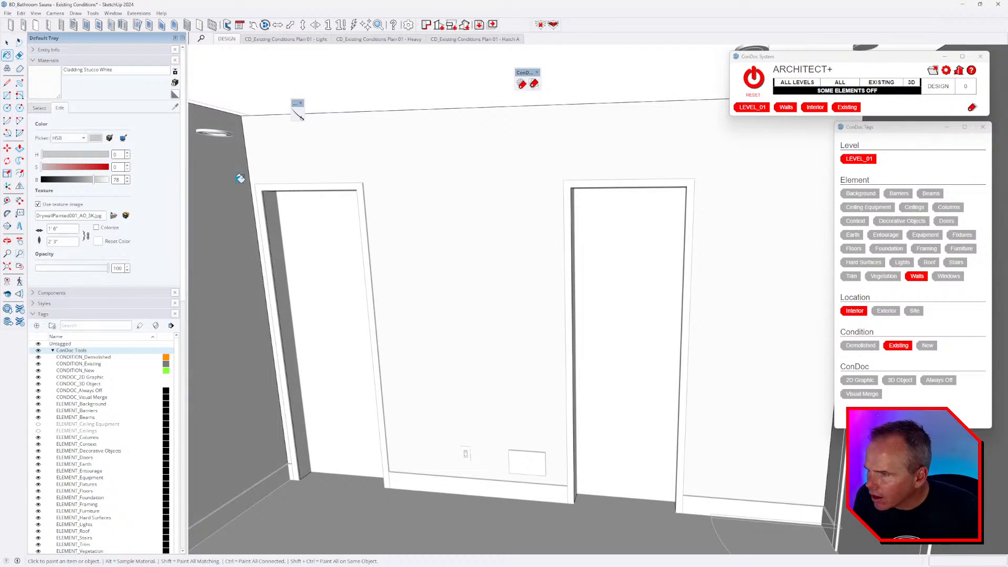
pyautogui.moveTo(240, 178)
pyautogui.mouseDown(button='middle')
pyautogui.moveTo(393, 333)
pyautogui.moveTo(533, 400)
pyautogui.moveTo(713, 378)
pyautogui.moveTo(717, 348)
pyautogui.moveTo(551, 315)
pyautogui.mouseUp(button='middle')
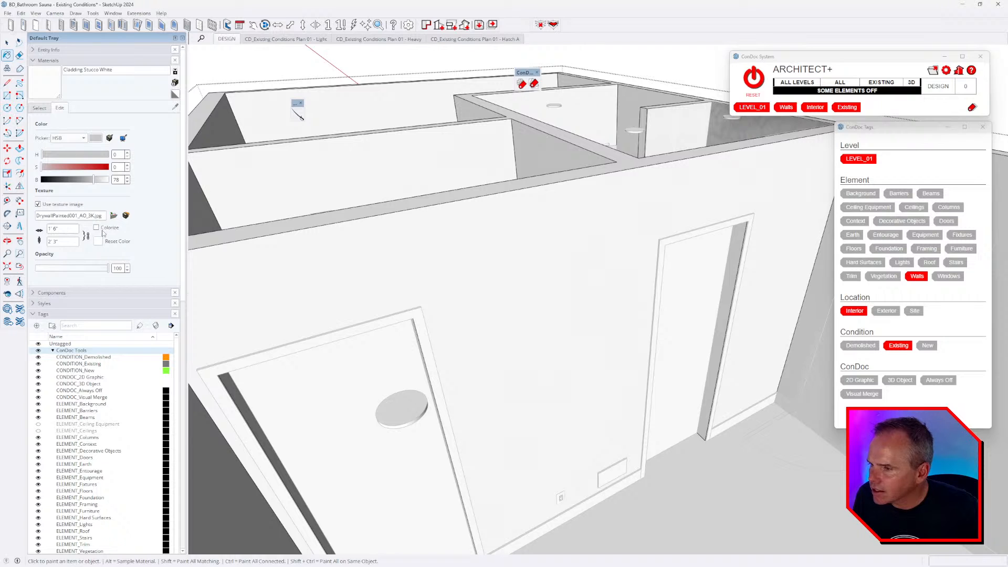
# - Browse up to the INDOOR folder in the texture browser, then cancel without changing the image
pyautogui.click(113, 216)
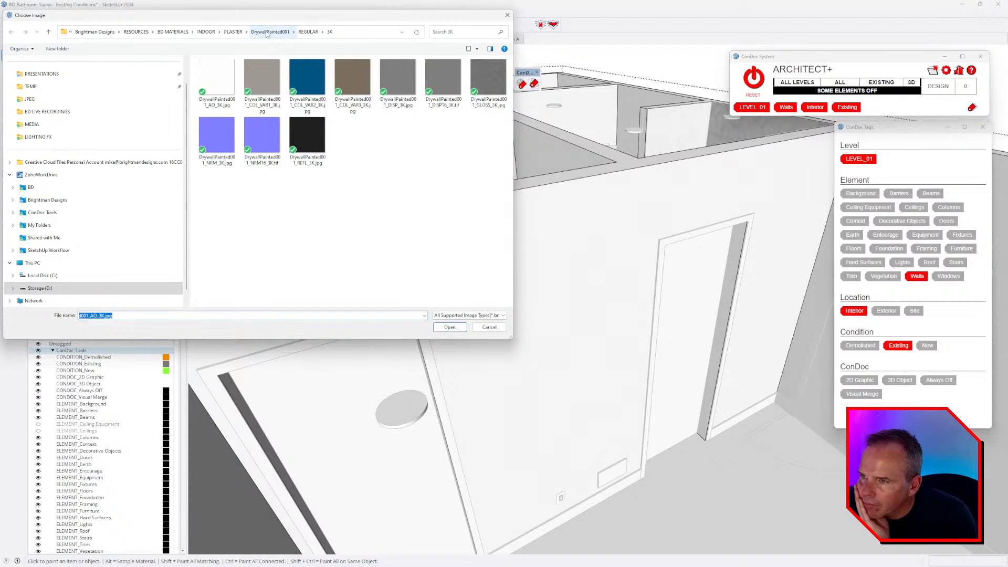
pyautogui.click(234, 32)
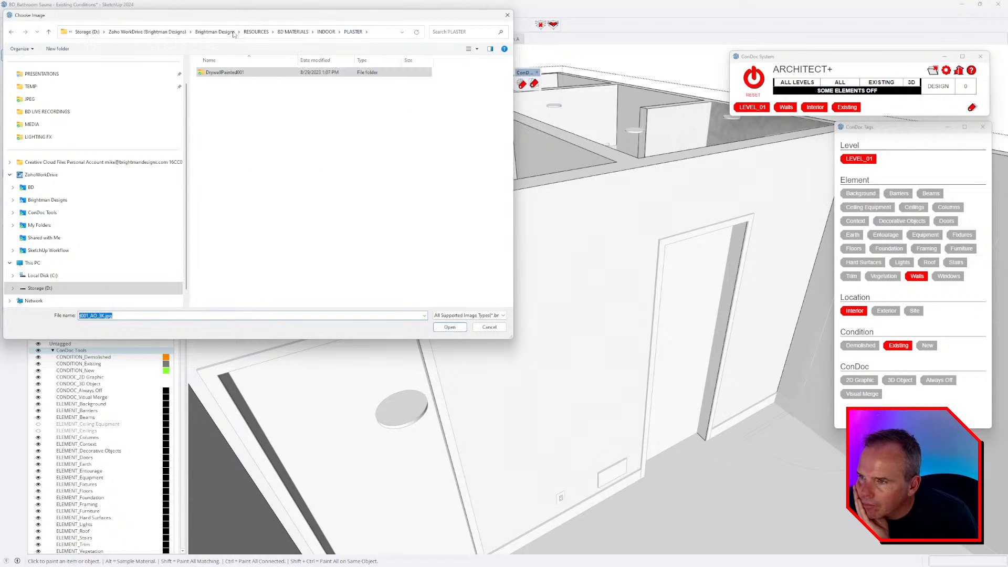
pyautogui.click(326, 32)
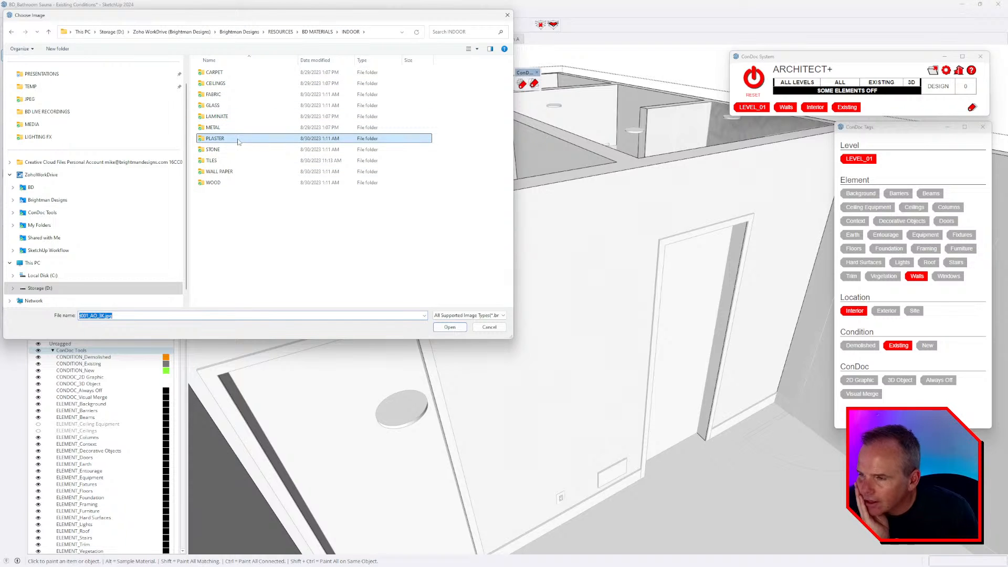
pyautogui.press('Escape')
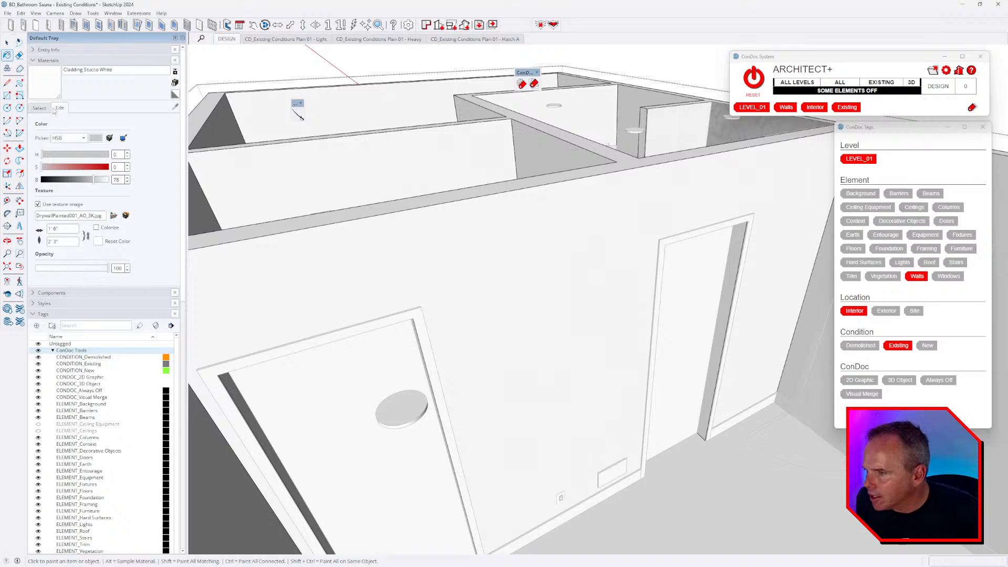
# - Add the RESOURCES > BD MATERIALS folder as a material collection
pyautogui.click(39, 108)
pyautogui.click(175, 119)
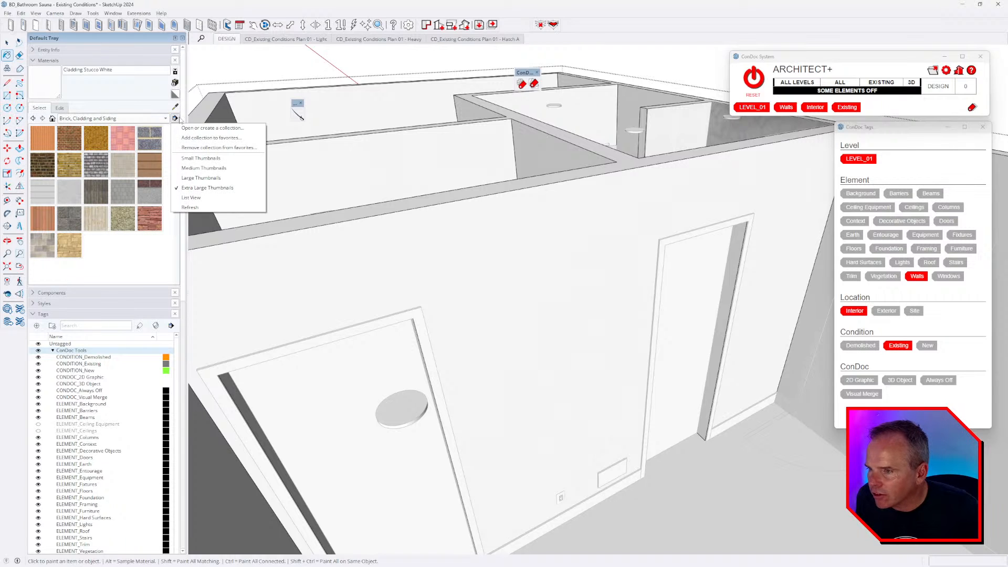
pyautogui.click(210, 125)
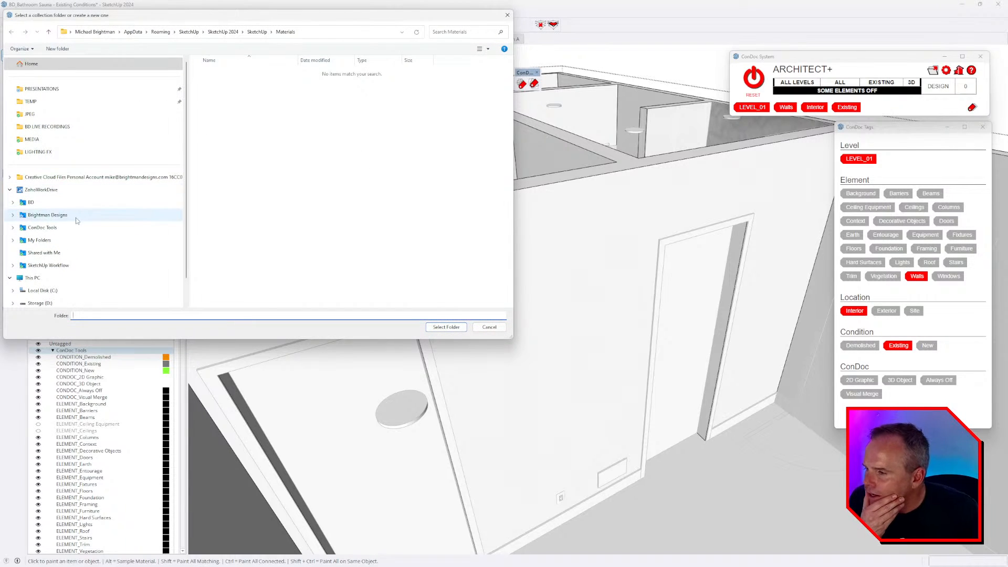
pyautogui.click(76, 215)
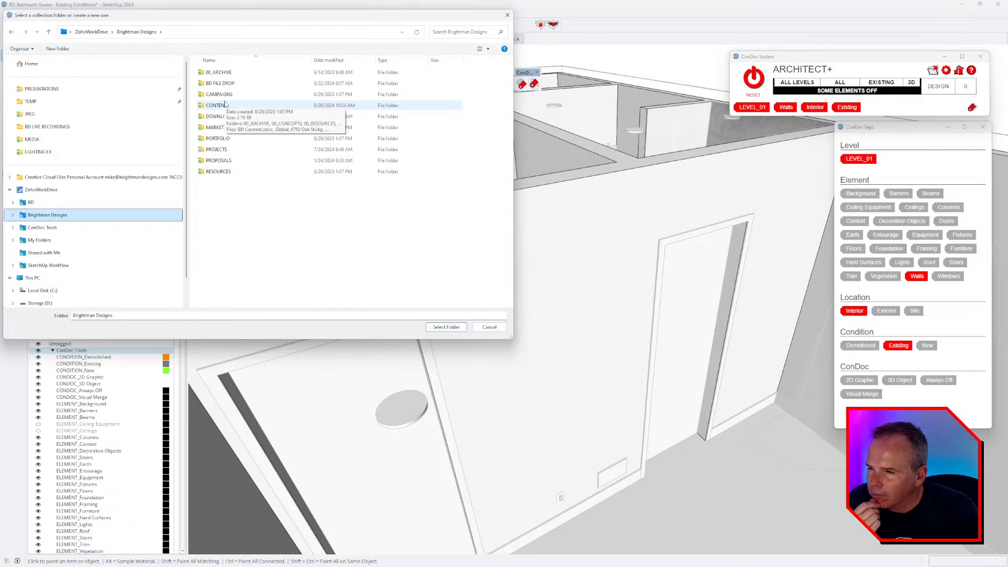
pyautogui.doubleClick(219, 172)
pyautogui.doubleClick(230, 84)
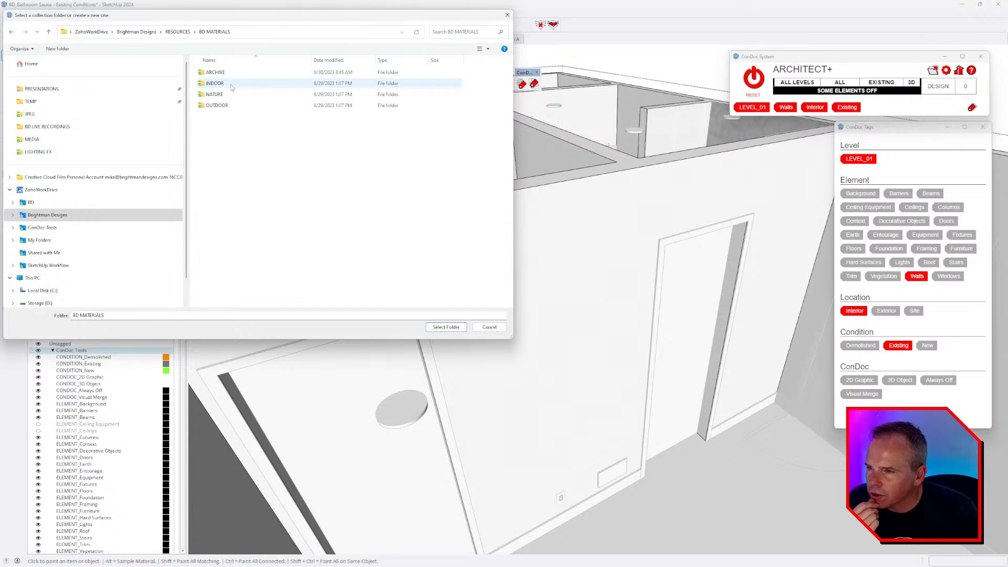
pyautogui.click(446, 327)
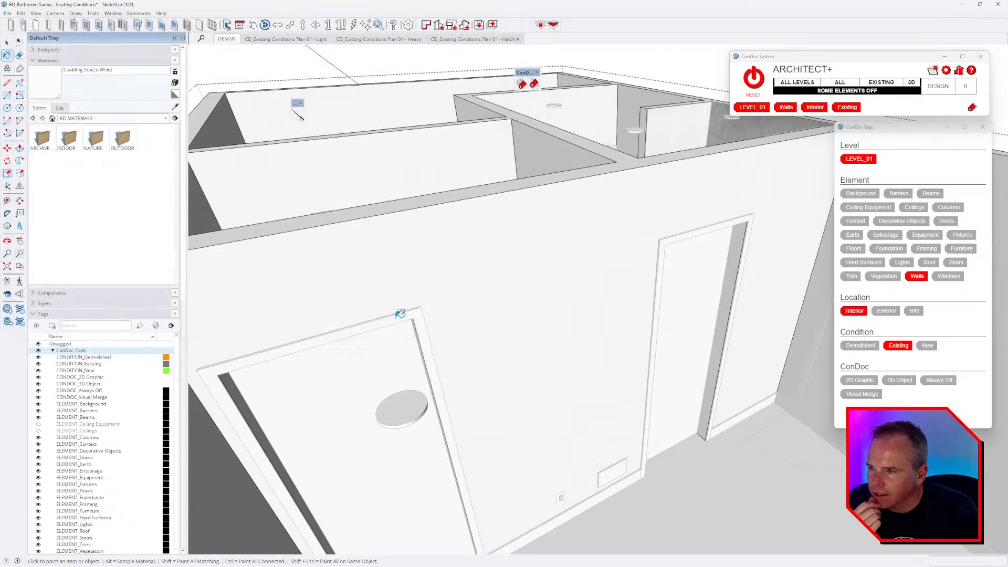
# - Navigate the collection into INDOOR > PLASTER to show the plaster swatches
pyautogui.click(175, 118)
pyautogui.click(236, 142)
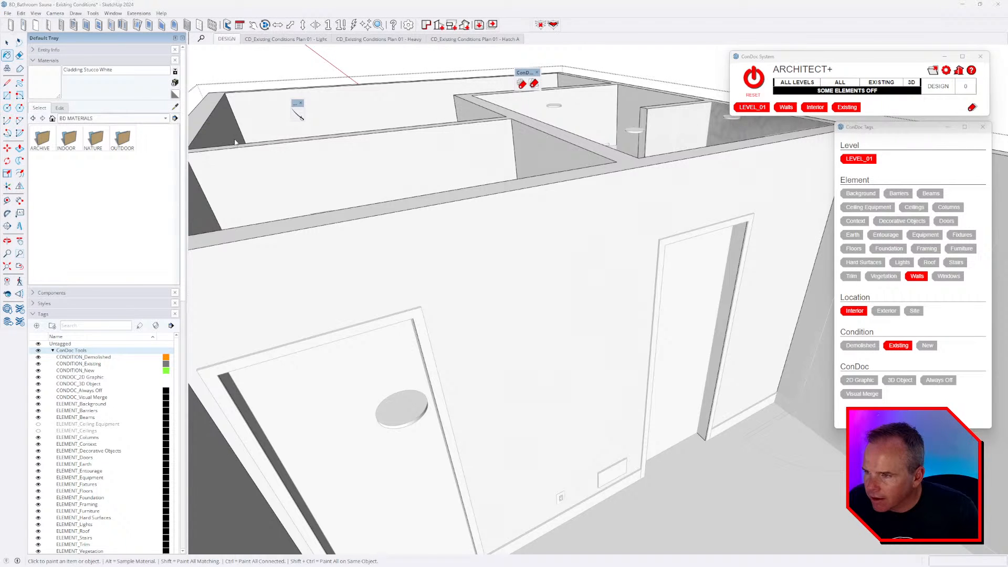
pyautogui.click(457, 331)
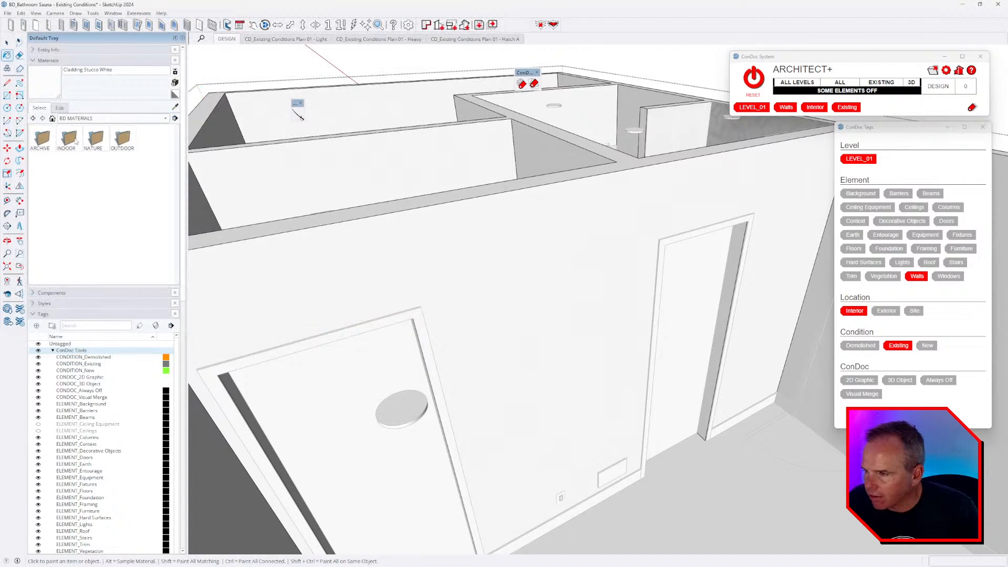
pyautogui.click(110, 119)
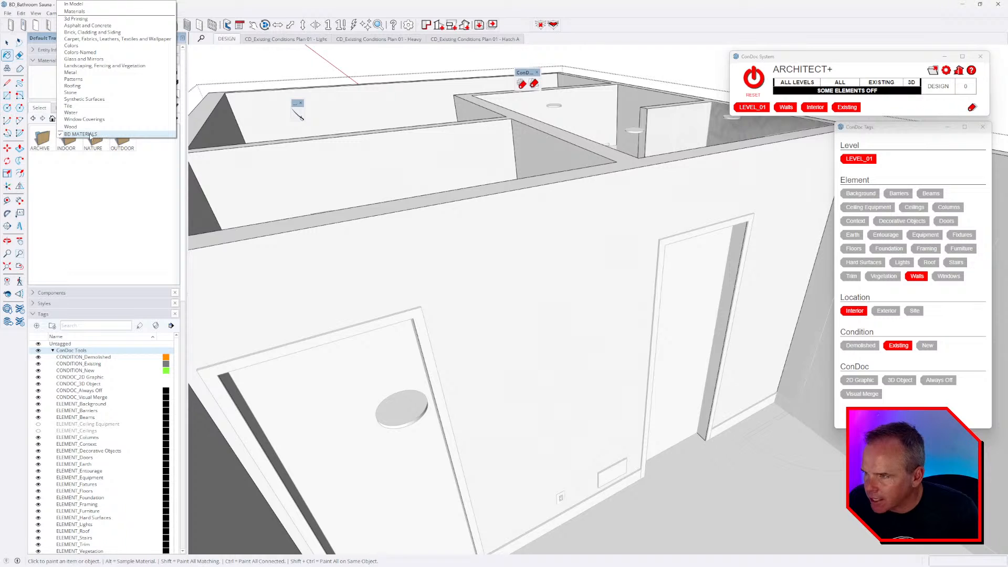
pyautogui.click(108, 201)
pyautogui.doubleClick(73, 141)
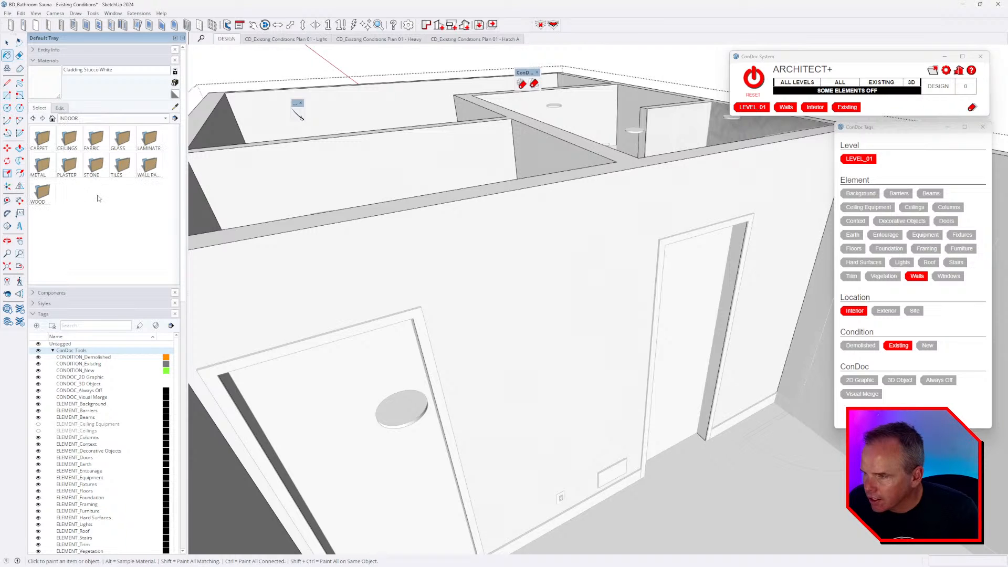
pyautogui.doubleClick(68, 166)
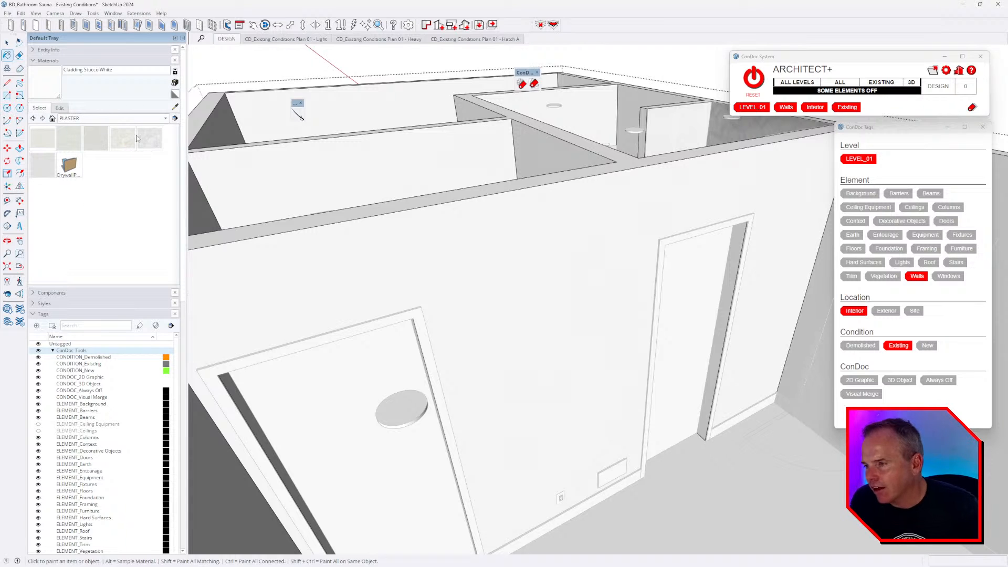
pyautogui.scroll(-4, 484, 264)
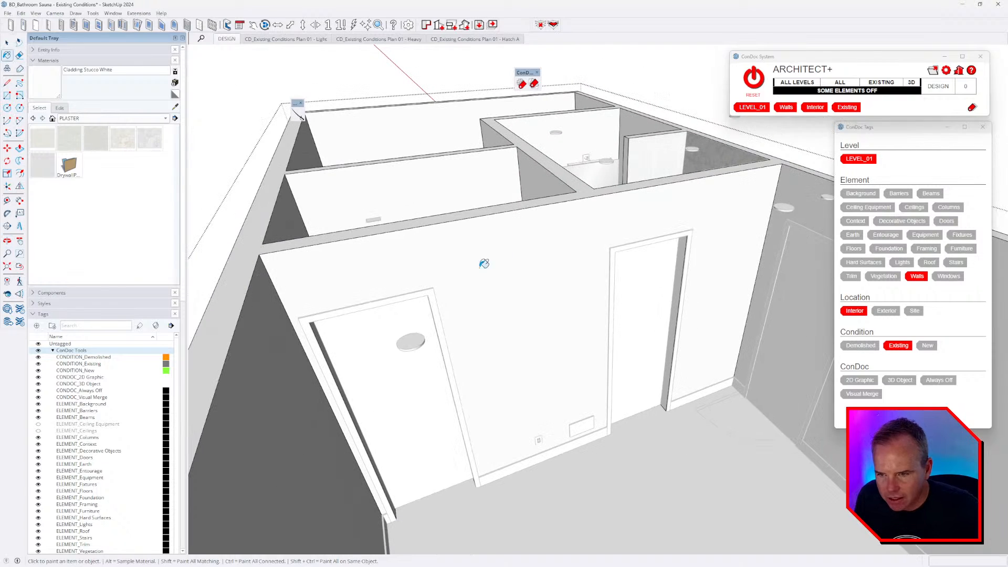
# - Paint the interior walls with BD_INDOOR_Plaster - 02
pyautogui.click(72, 140)
pyautogui.click(518, 257)
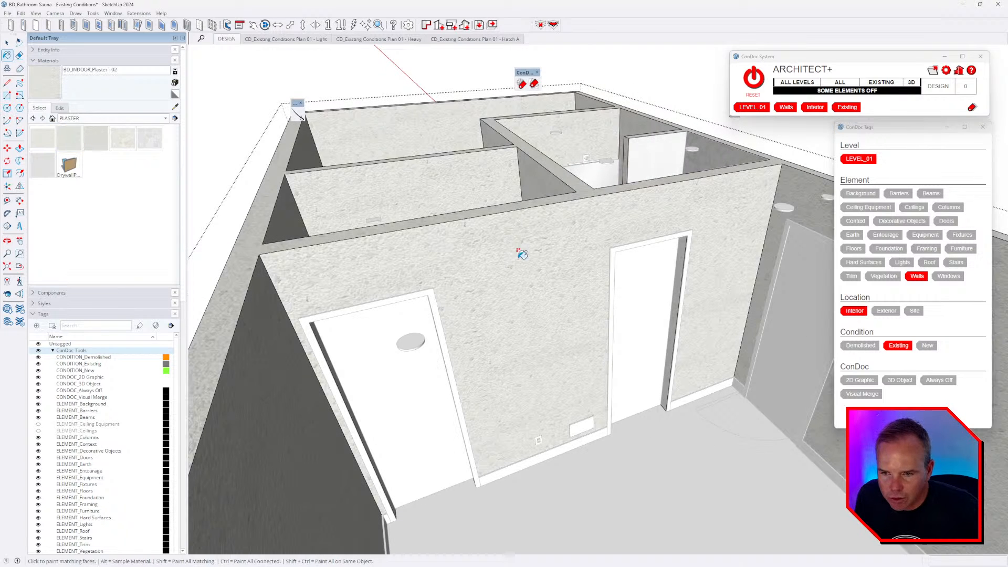
pyautogui.moveTo(577, 337)
pyautogui.mouseDown(button='middle')
pyautogui.moveTo(460, 327)
pyautogui.moveTo(224, 223)
pyautogui.mouseUp(button='middle')
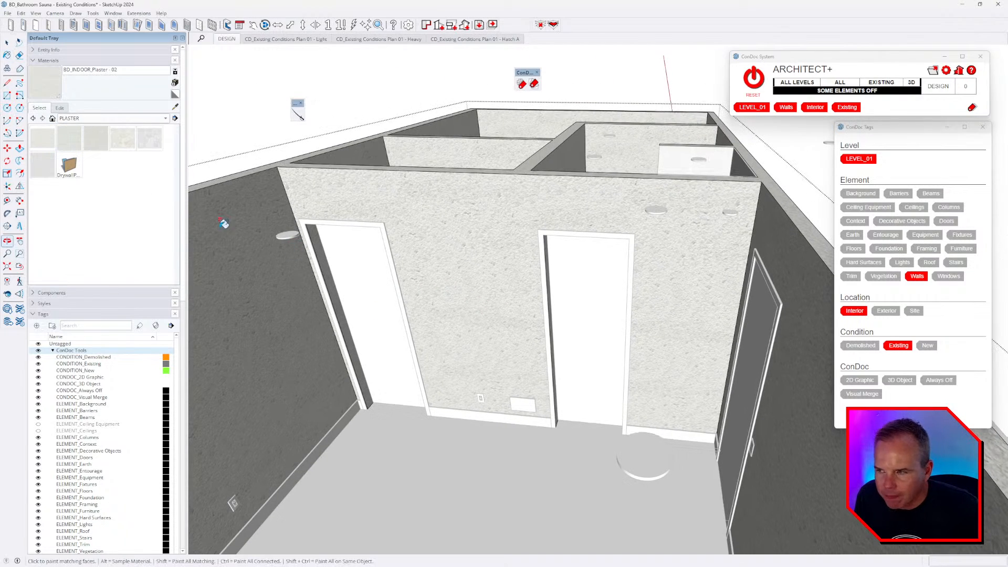
pyautogui.click(509, 229)
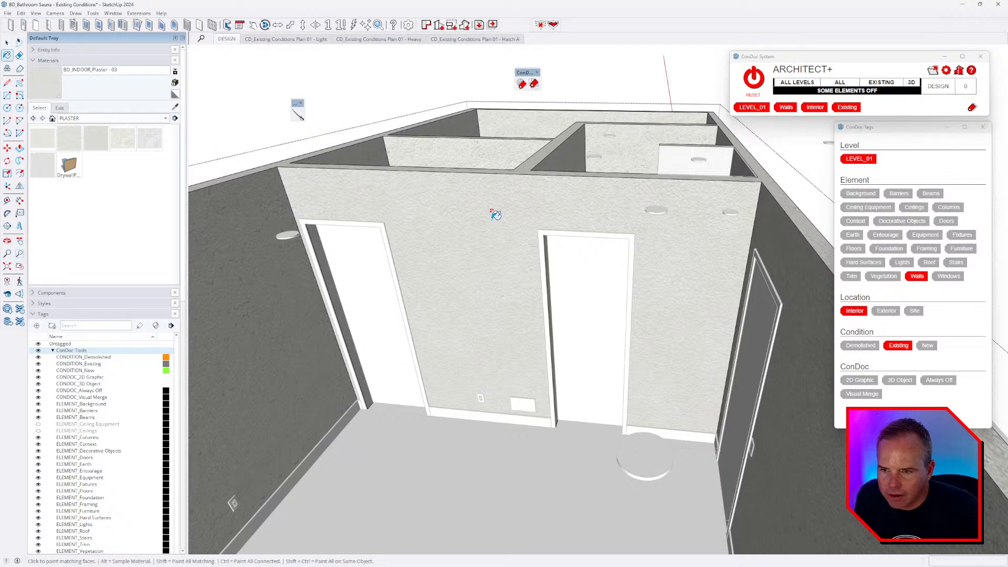
pyautogui.scroll(5, 491, 204)
pyautogui.moveTo(485, 197); pyautogui.dragTo(466, 195, button='middle')
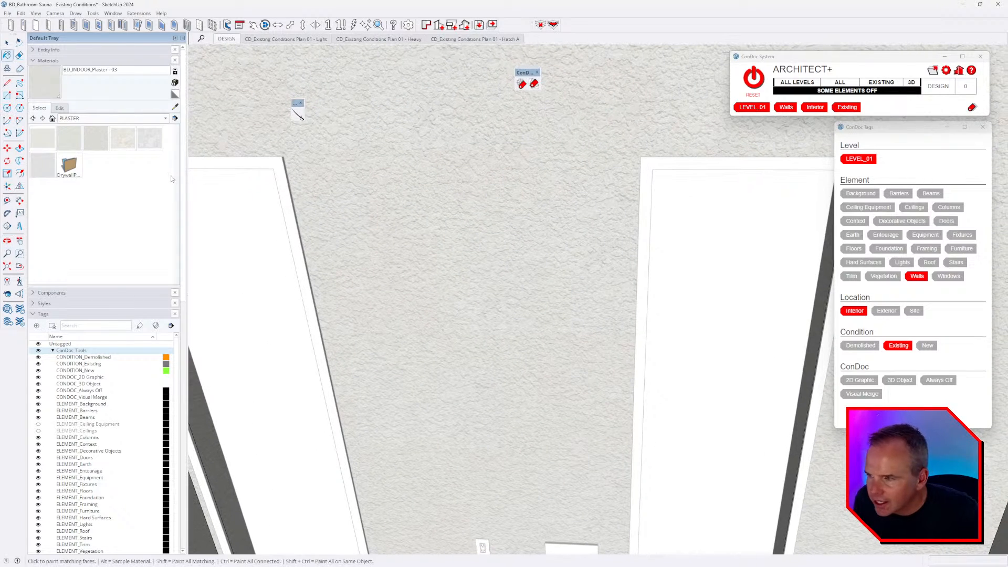
# - Try BD_INDOOR_Plaster - 04, 05 and 06 on the walls
pyautogui.click(135, 147)
pyautogui.click(323, 173)
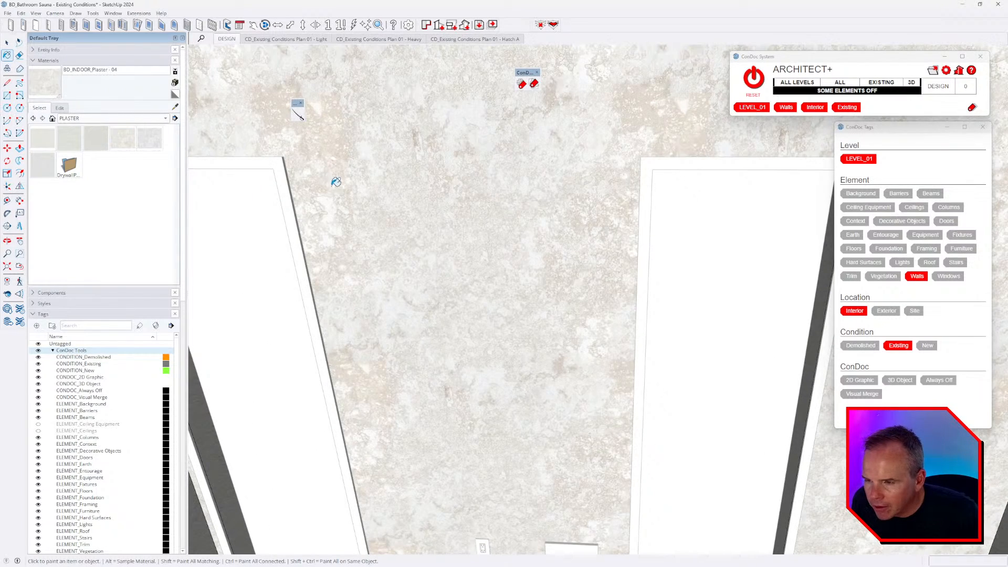
pyautogui.moveTo(336, 182); pyautogui.dragTo(326, 209, button='middle')
pyautogui.click(150, 138)
pyautogui.click(452, 210)
pyautogui.scroll(-5, 495, 243)
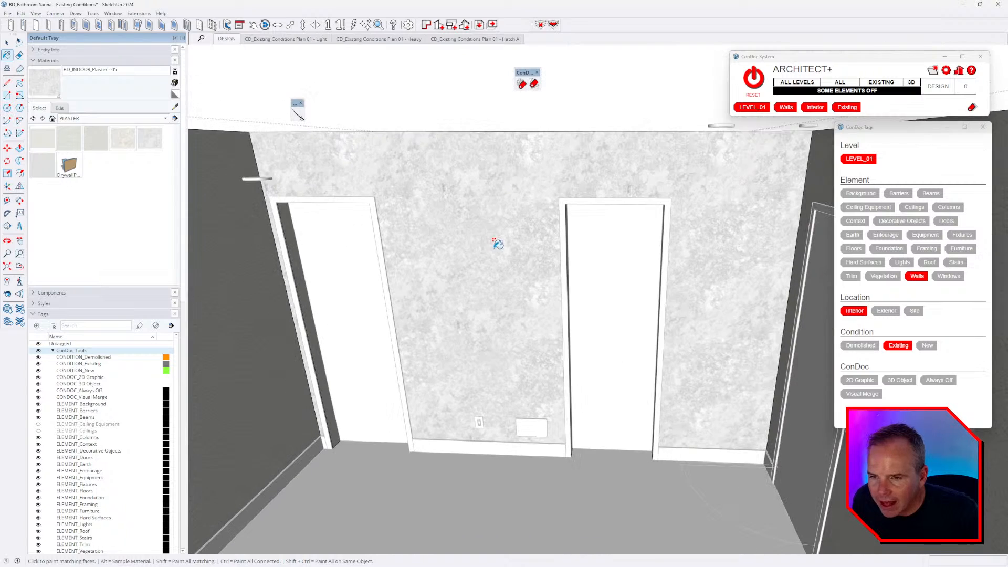
pyautogui.click(42, 165)
pyautogui.click(483, 220)
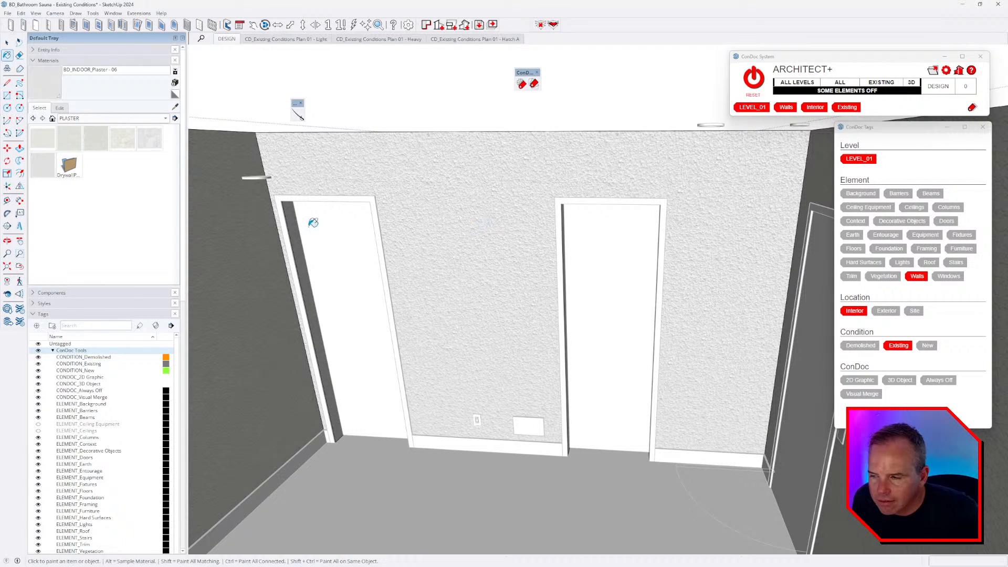
# - Repaint the back wall with Plaster - 02, then settle on BD_INDOOR_Plaster - 03 and review the rooms
pyautogui.click(70, 138)
pyautogui.click(446, 203)
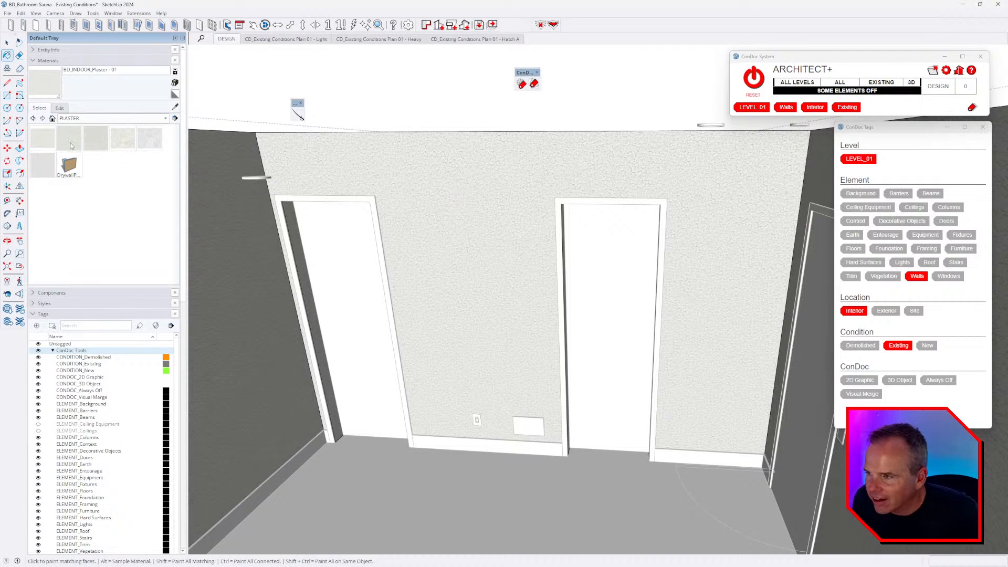
pyautogui.click(423, 195)
pyautogui.click(96, 138)
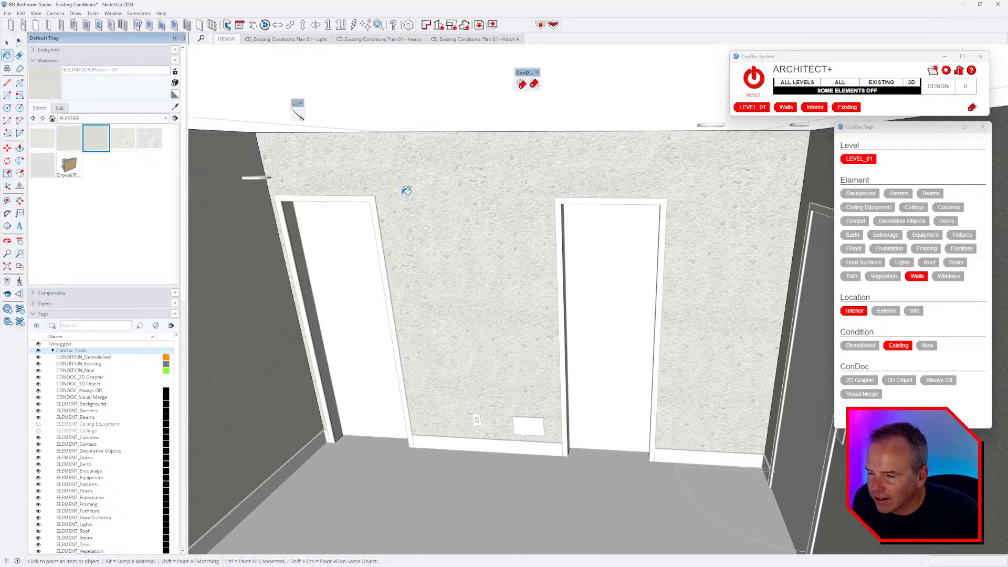
pyautogui.click(481, 199)
pyautogui.scroll(5, 481, 197)
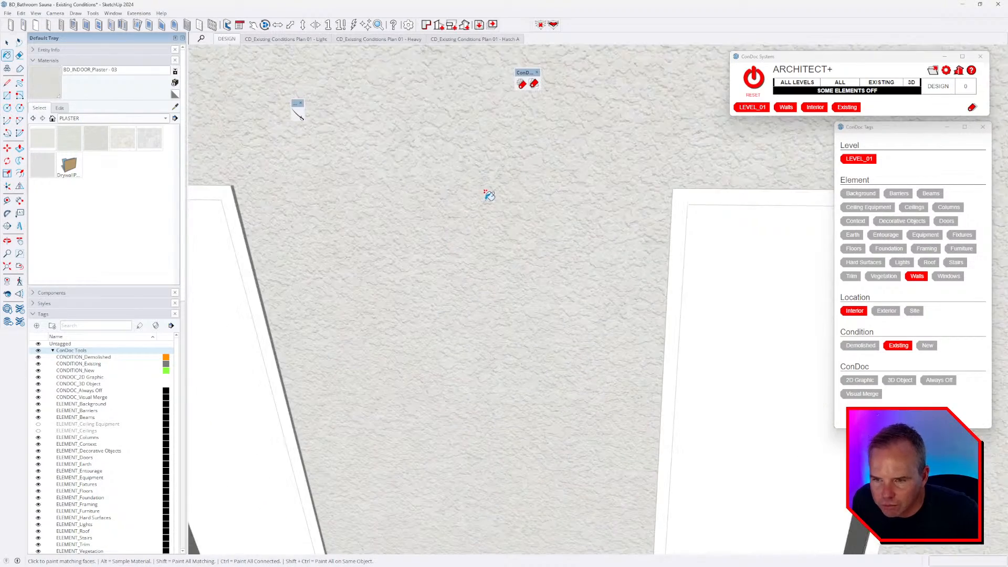
pyautogui.scroll(-3, 489, 197)
pyautogui.moveTo(488, 198); pyautogui.dragTo(373, 215, button='middle')
pyautogui.scroll(-3, 517, 280)
pyautogui.scroll(-3, 521, 279)
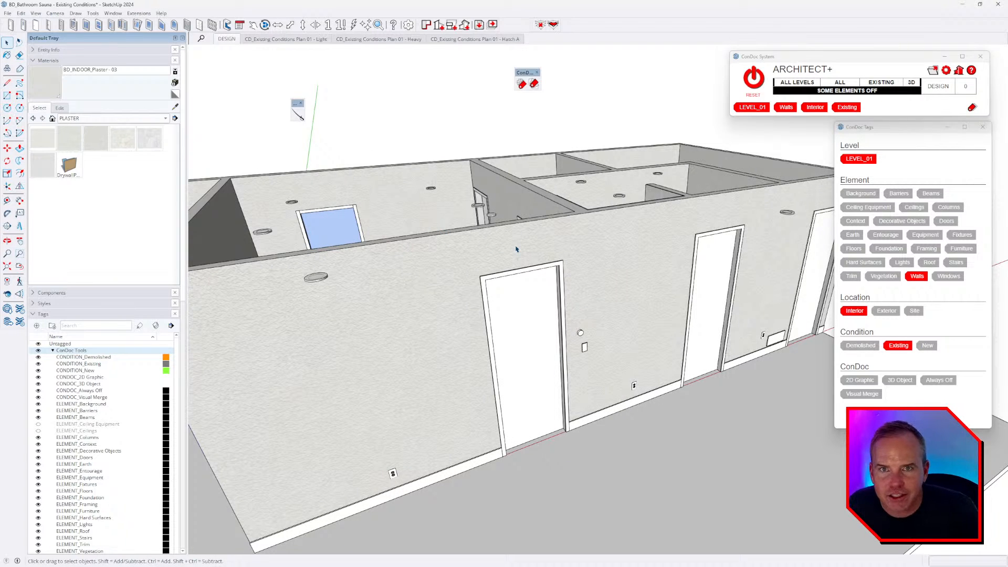
pyautogui.moveTo(495, 222); pyautogui.dragTo(565, 294, button='middle')
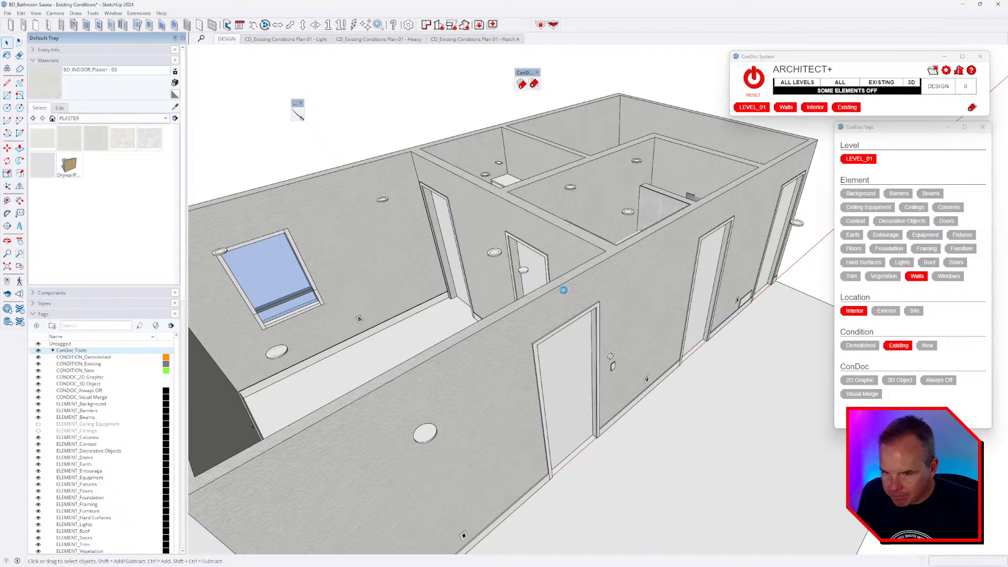
pyautogui.moveTo(463, 279); pyautogui.dragTo(472, 399, button='middle')
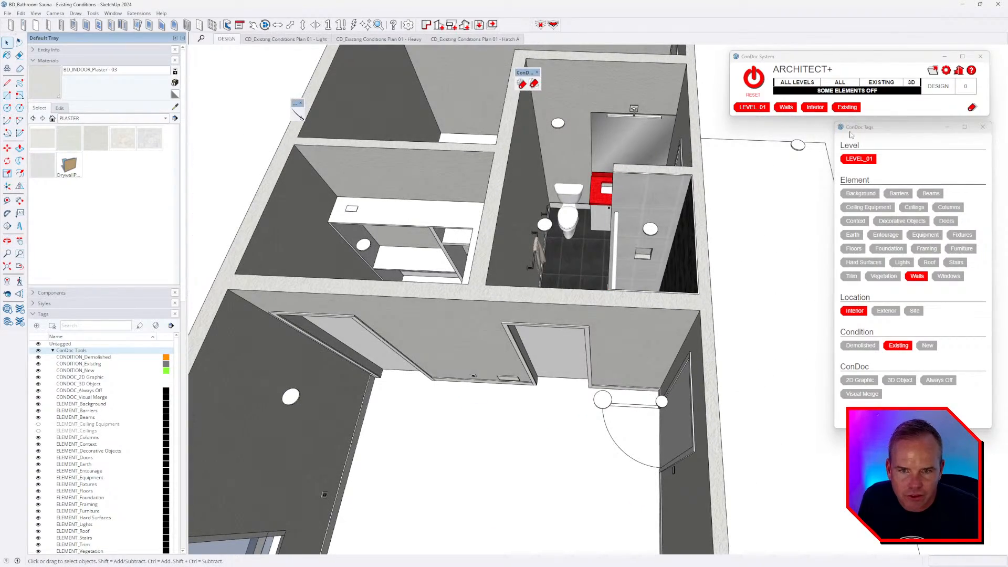
# - Isolate the Ceilings tag and paint the first ceiling slab's underside with the plaster
pyautogui.click(914, 207)
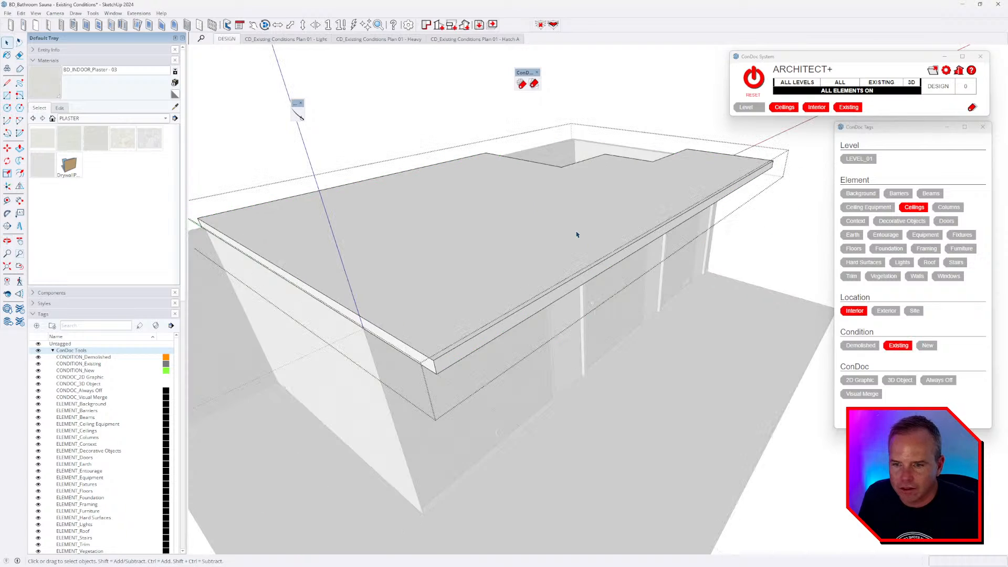
pyautogui.click(577, 235)
pyautogui.moveTo(556, 319); pyautogui.dragTo(571, 192, button='middle')
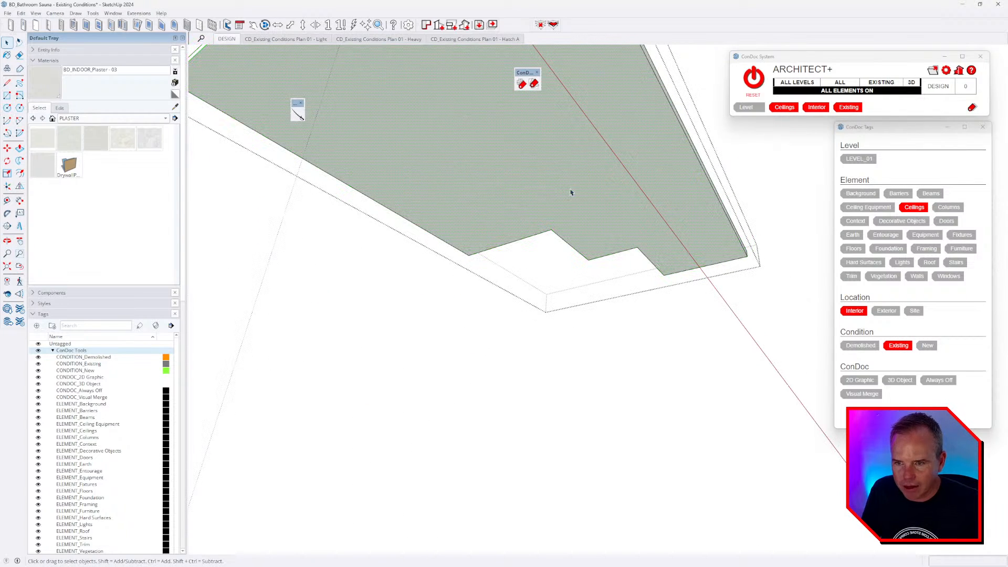
pyautogui.press('b')
pyautogui.click(567, 187)
pyautogui.press('space')
pyautogui.press('Escape')
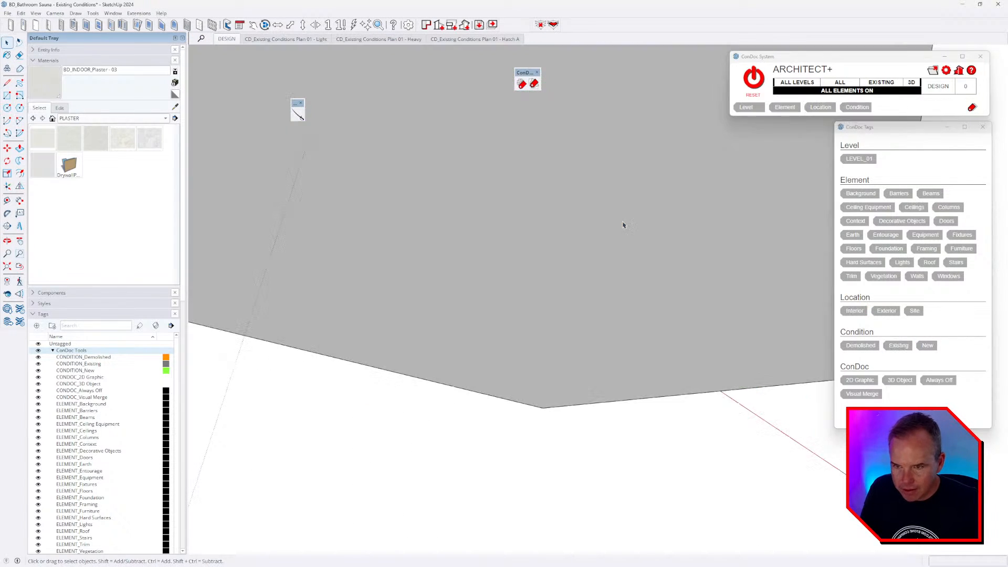
pyautogui.scroll(-1, 626, 224)
pyautogui.moveTo(626, 225)
pyautogui.mouseDown(button='middle')
pyautogui.moveTo(617, 227)
pyautogui.moveTo(592, 109)
pyautogui.mouseUp(button='middle')
# - Hide the floors, then select and paint all faces of the ceiling slab with plaster
pyautogui.hotkey('shift', 'e')
pyautogui.click(567, 223)
pyautogui.press('space')
pyautogui.tripleClick(491, 205)
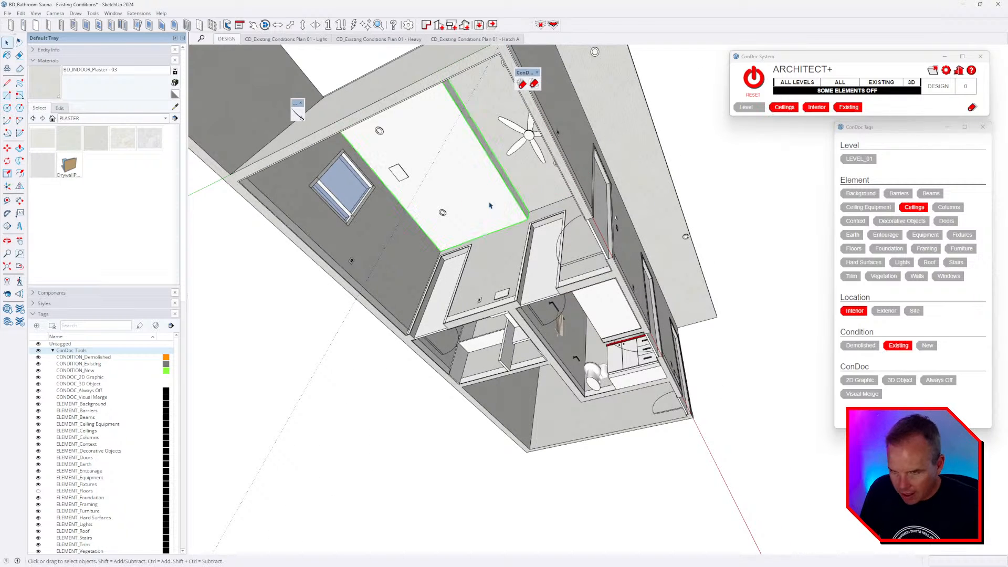
pyautogui.scroll(1, 469, 193)
pyautogui.press('b')
pyautogui.click(475, 188)
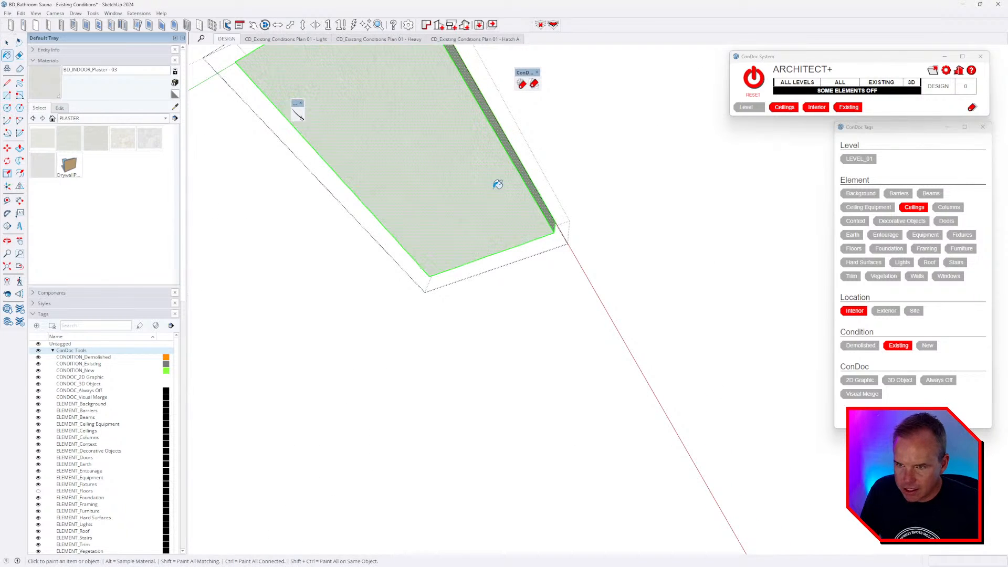
pyautogui.moveTo(497, 185); pyautogui.dragTo(487, 307, button='middle')
pyautogui.press('space')
pyautogui.scroll(-1, 498, 257)
pyautogui.moveTo(499, 258); pyautogui.dragTo(512, 294, button='middle')
pyautogui.click(556, 208)
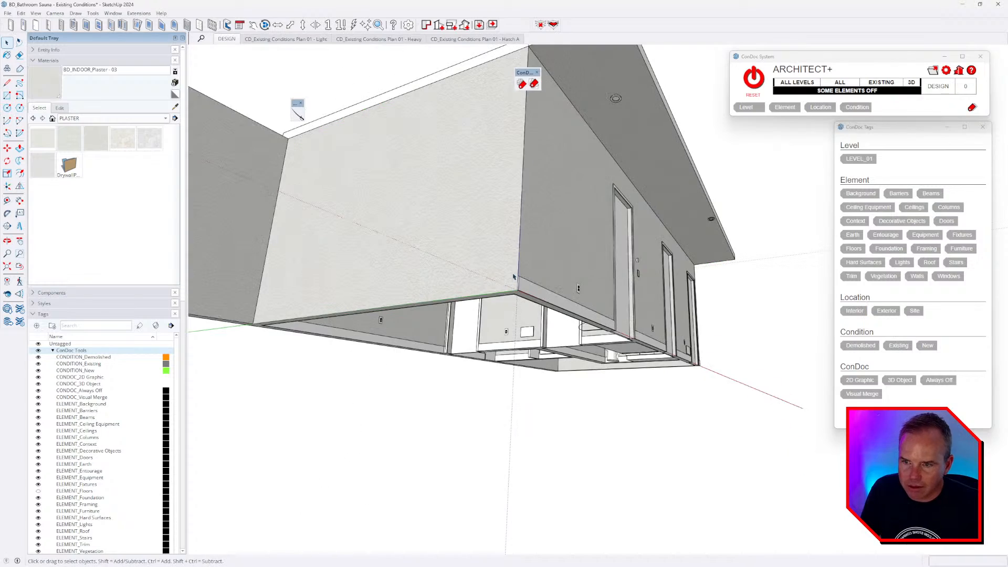
# - Select and paint all faces of the next ceiling slab with plaster
pyautogui.moveTo(556, 207); pyautogui.dragTo(558, 268, button='middle')
pyautogui.tripleClick(595, 135)
pyautogui.press('b')
pyautogui.click(567, 108)
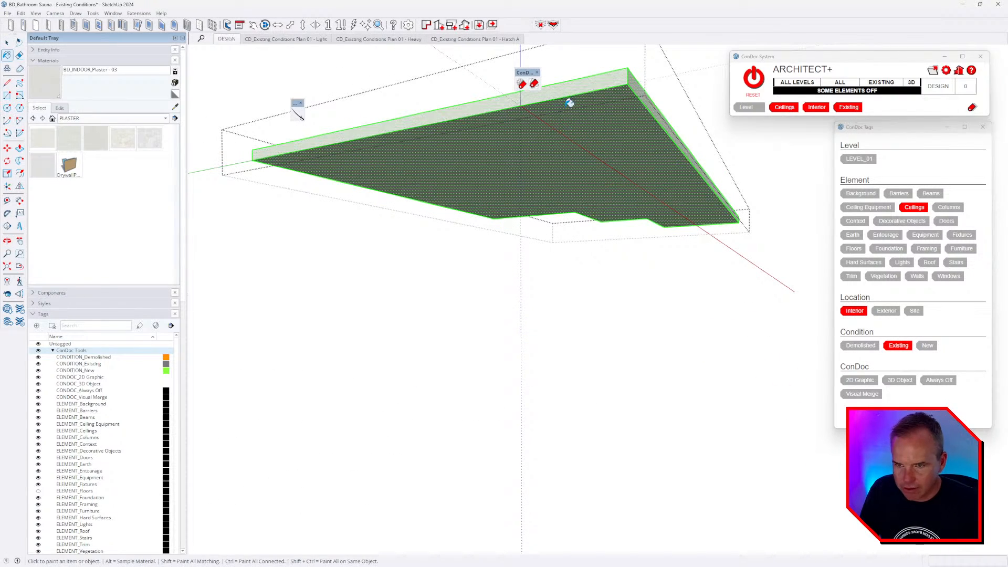
pyautogui.press('space')
pyautogui.click(556, 218)
pyautogui.moveTo(556, 158)
pyautogui.mouseDown(button='middle')
pyautogui.moveTo(559, 262)
pyautogui.moveTo(574, 278)
pyautogui.mouseUp(button='middle')
# - Turn all hidden elements back on and view the back wall and doors
pyautogui.click(754, 77)
pyautogui.scroll(3, 476, 241)
pyautogui.moveTo(476, 241); pyautogui.dragTo(569, 313, button='middle')
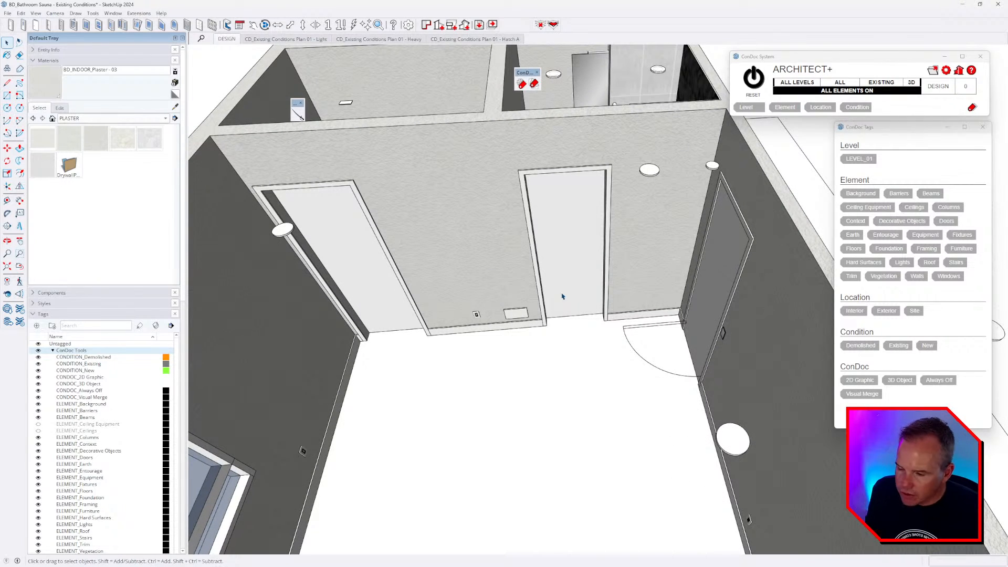
pyautogui.scroll(-3, 562, 296)
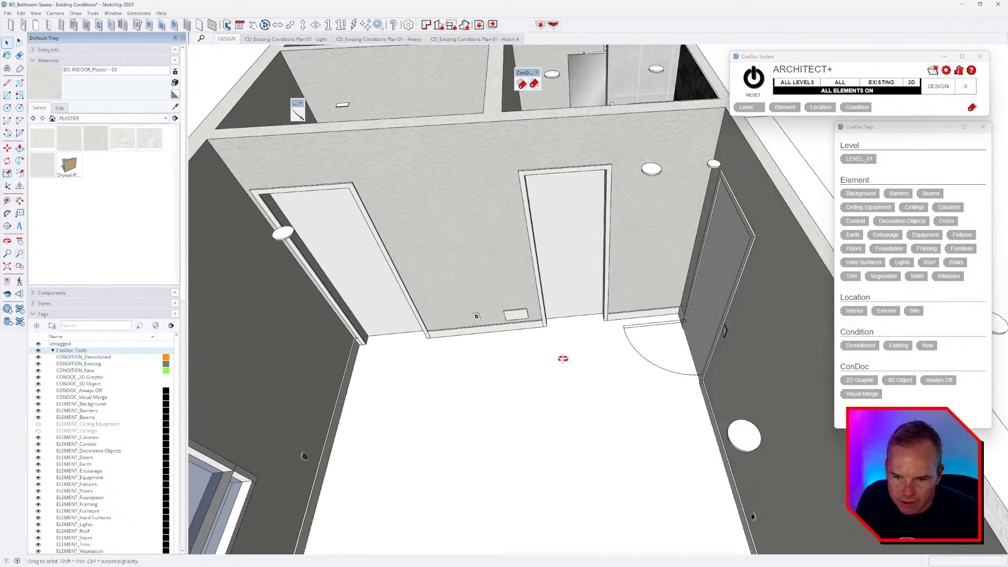
pyautogui.moveTo(558, 353); pyautogui.dragTo(769, 401, button='middle')
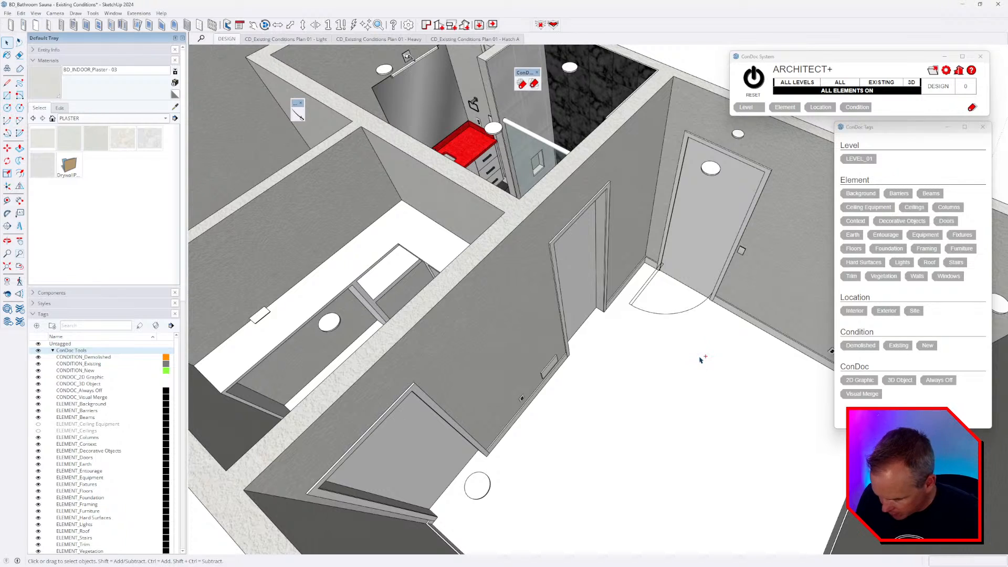
pyautogui.click(646, 357)
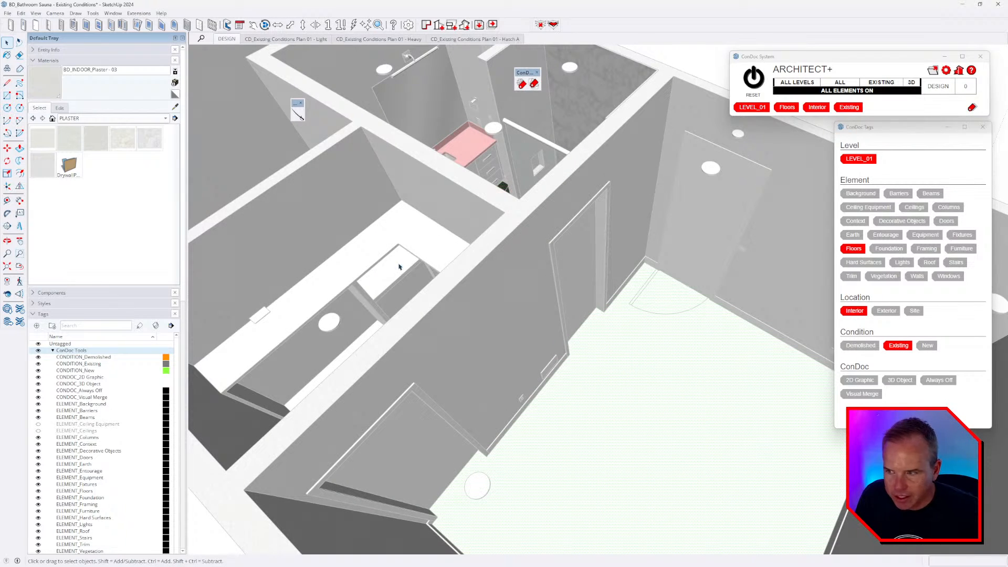
pyautogui.click(87, 122)
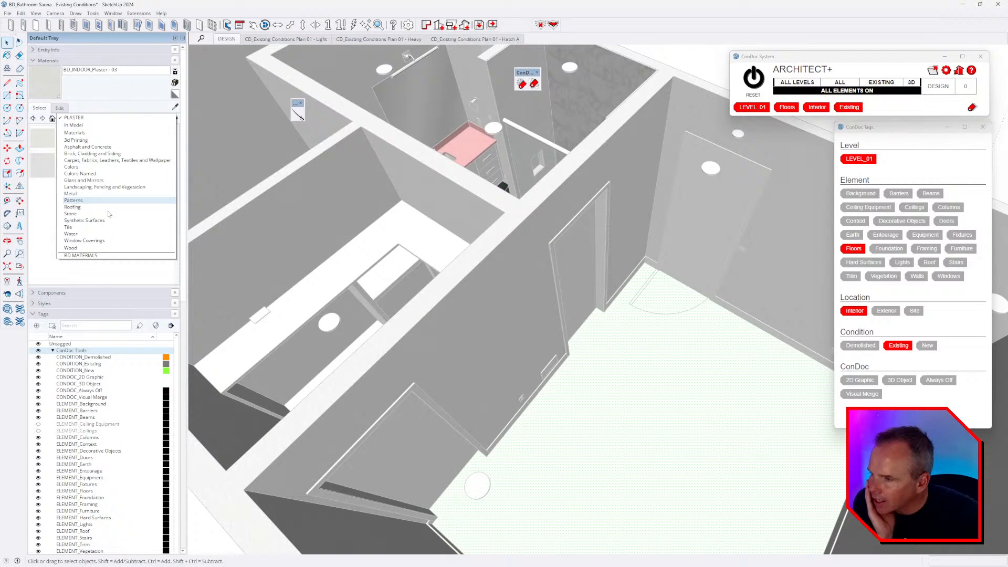
pyautogui.click(97, 258)
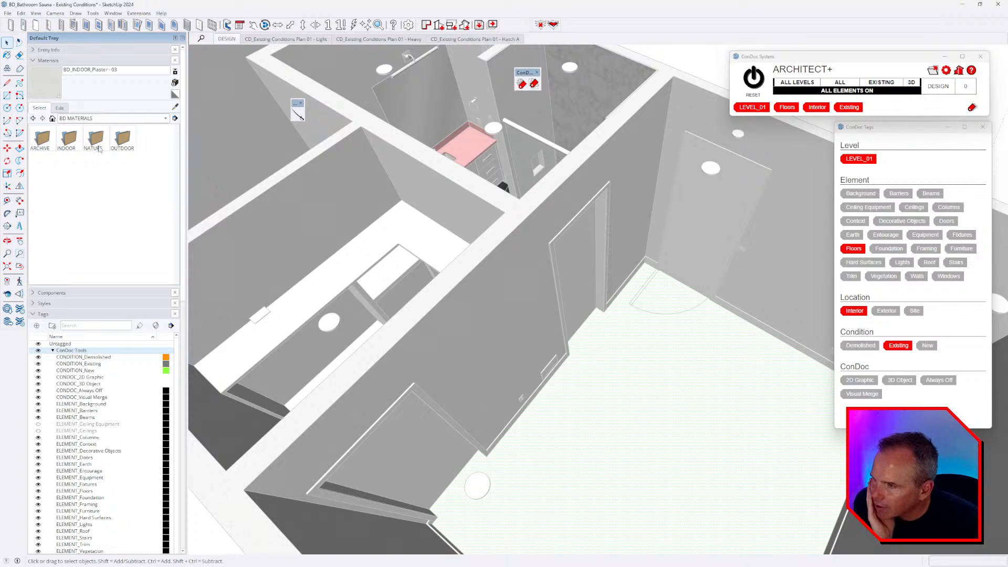
pyautogui.doubleClick(124, 142)
pyautogui.doubleClick(95, 145)
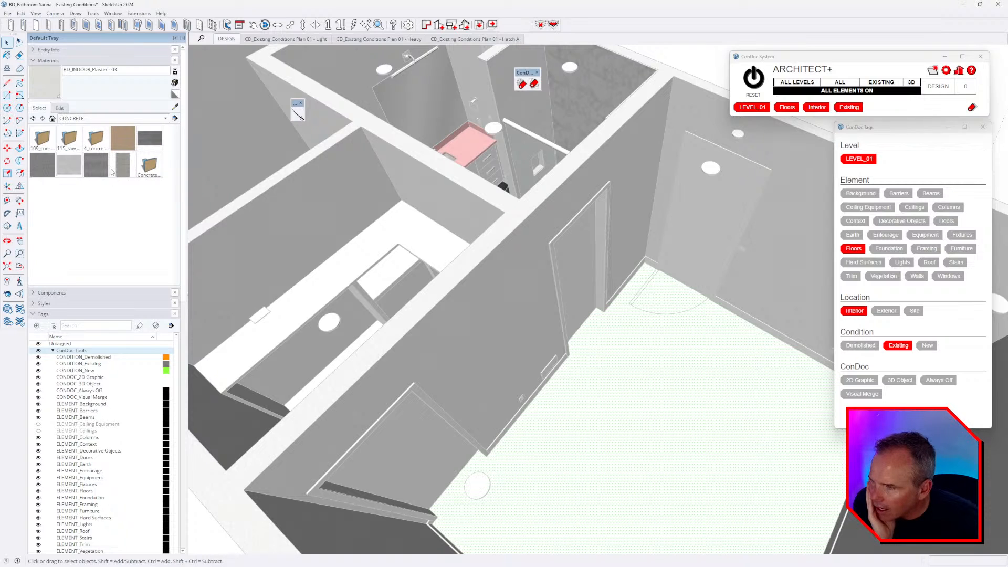
pyautogui.click(104, 176)
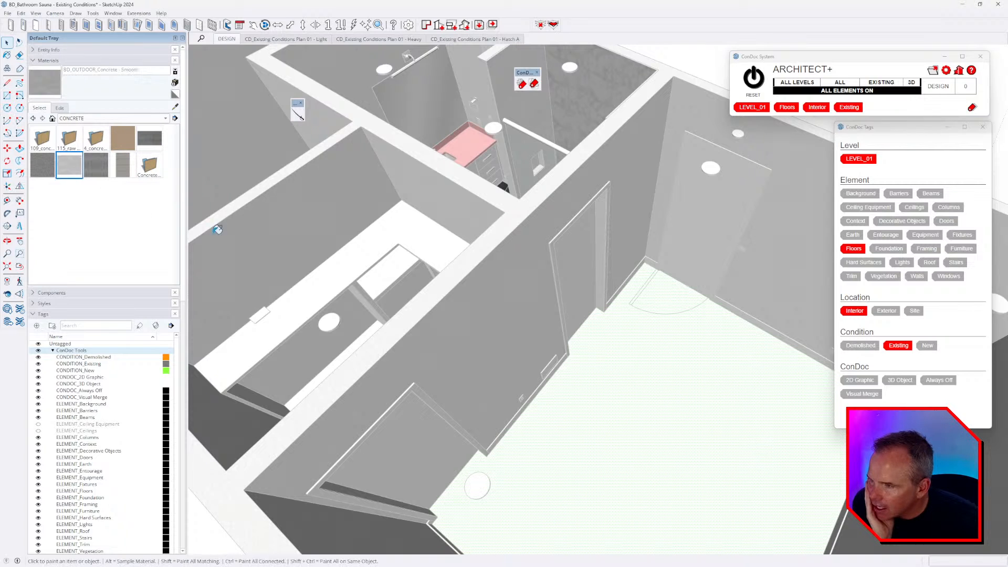
pyautogui.click(630, 357)
pyautogui.scroll(5, 607, 378)
pyautogui.scroll(-3, 294, 312)
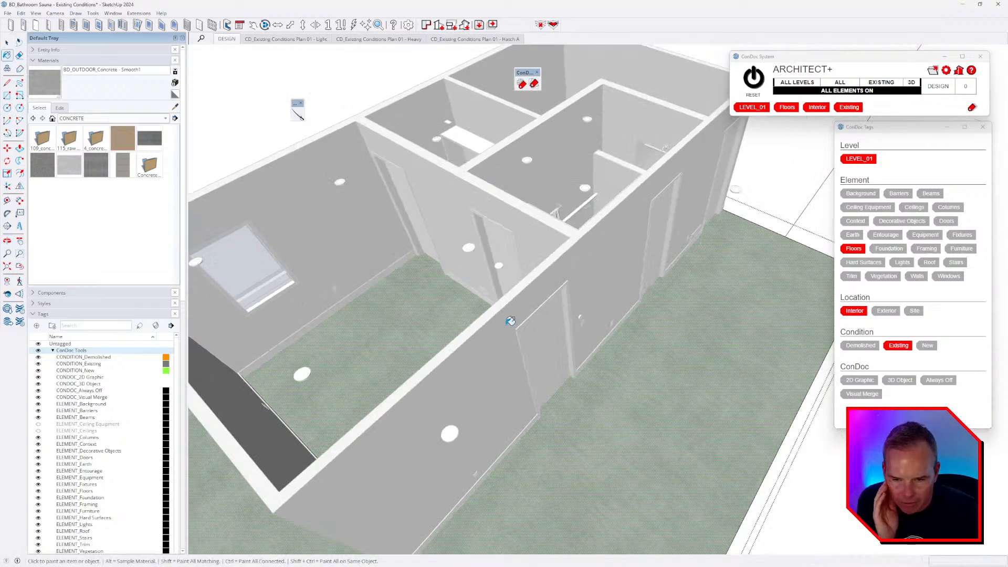
pyautogui.press('space')
pyautogui.press('Escape')
pyautogui.scroll(3, 669, 365)
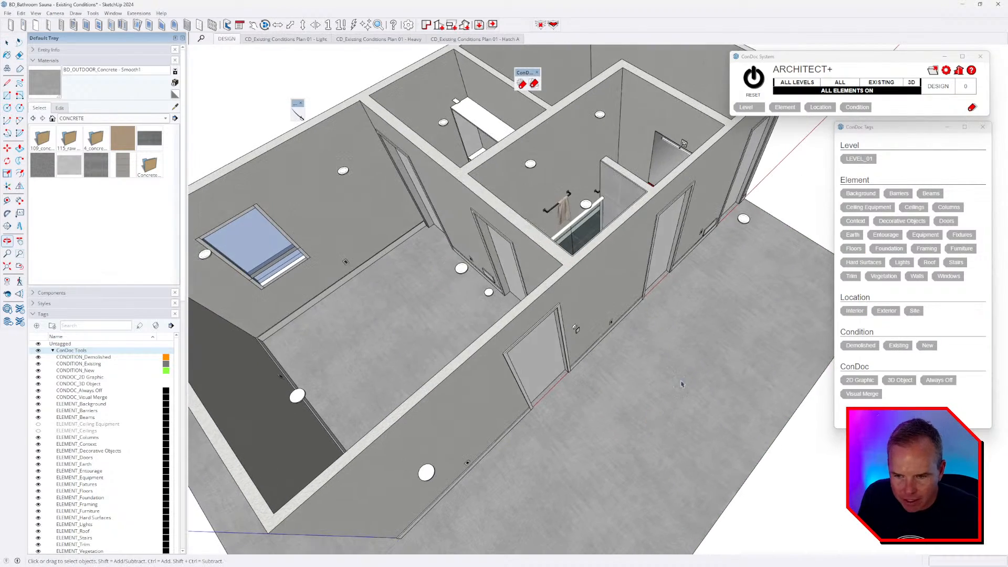
pyautogui.hotkey('alt', 'Tab')
pyautogui.hotkey('alt', 'Tab')
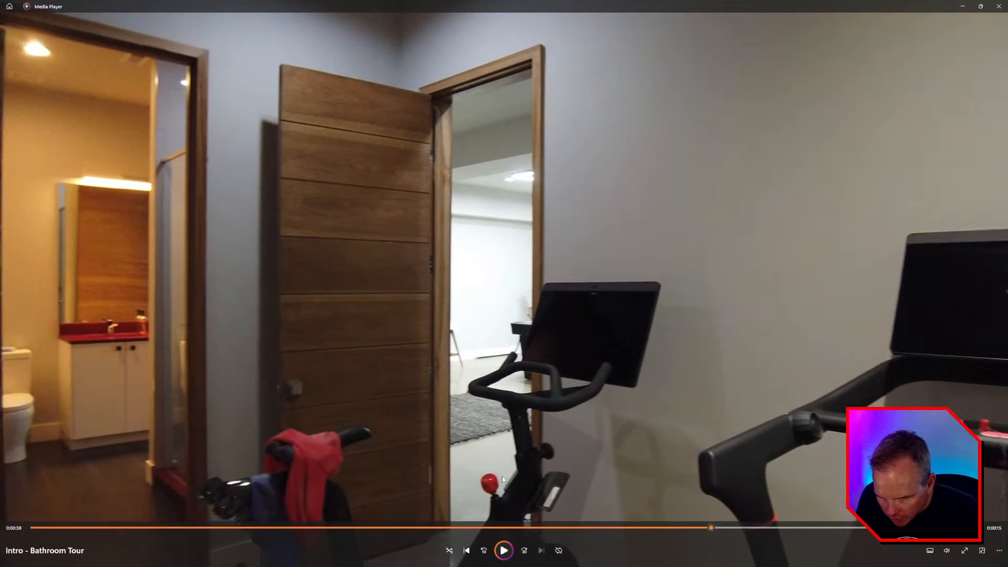
# - Play the bathroom tour video, pause on the grooved wooden doors, and return to SketchUp
pyautogui.click(504, 549)
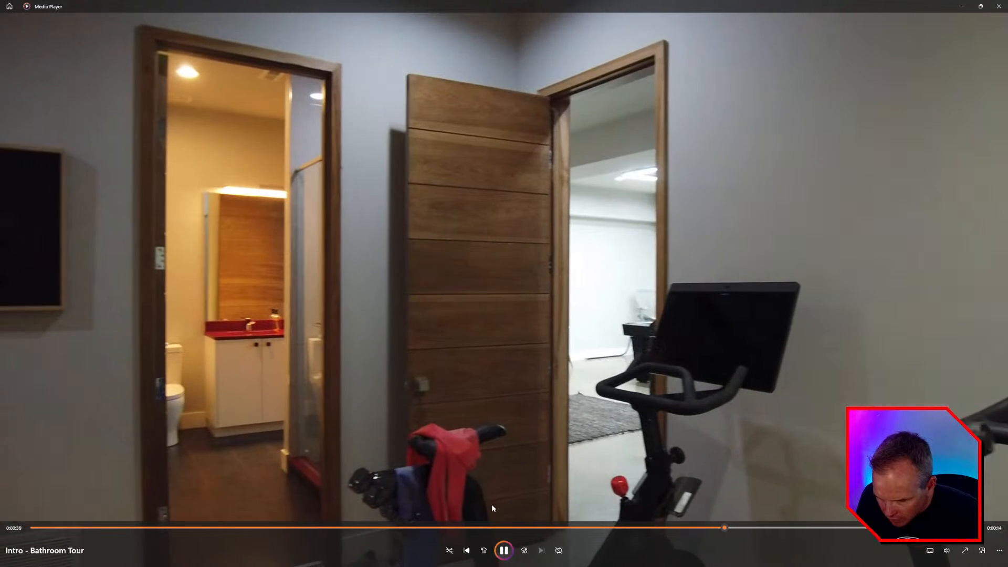
pyautogui.press('space')
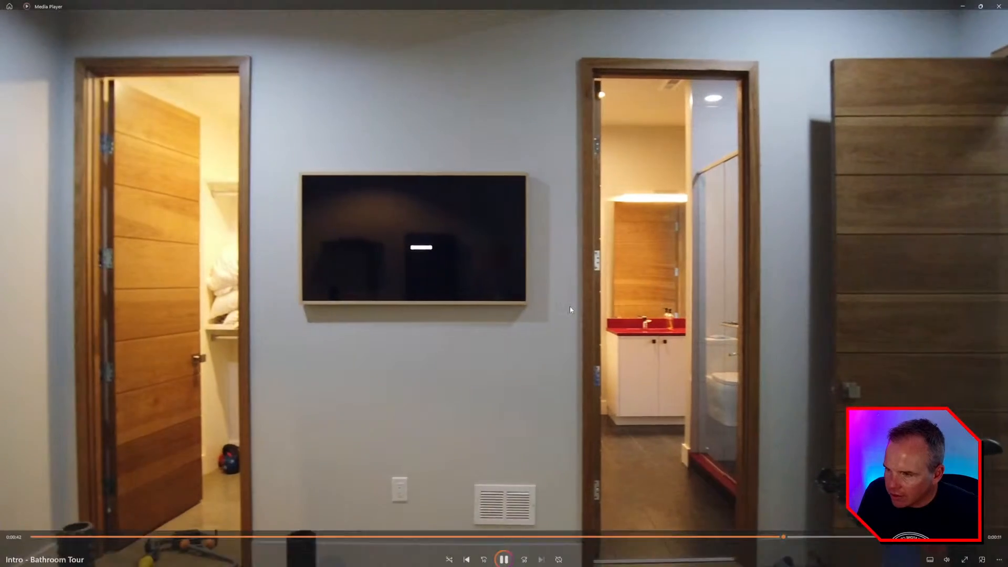
pyautogui.press('space')
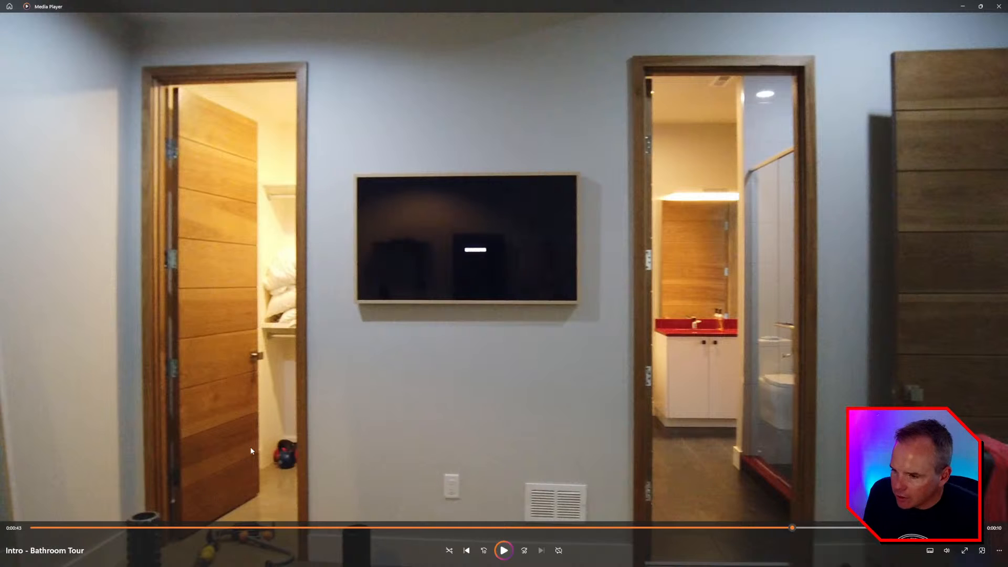
pyautogui.hotkey('alt', 'Tab')
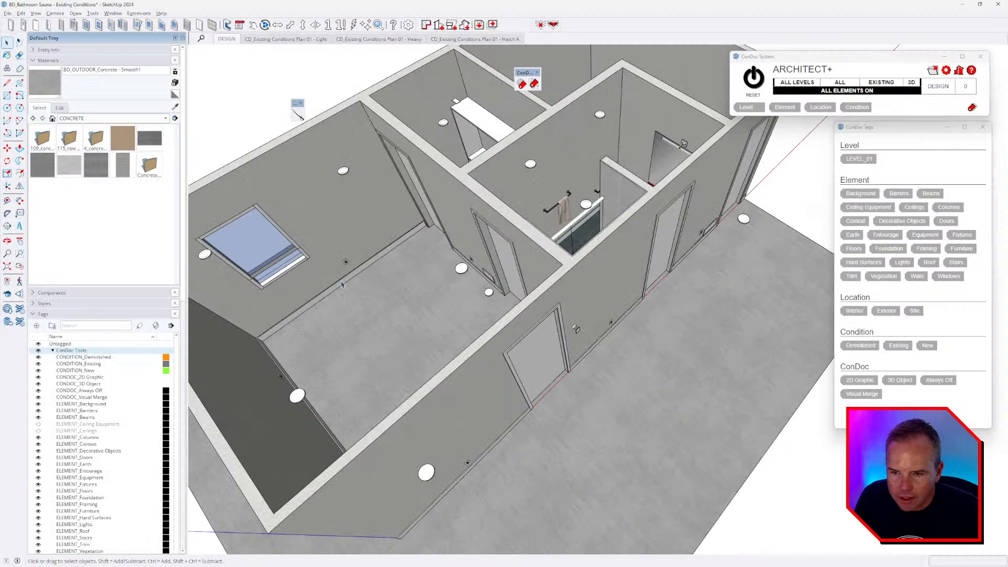
# - Copy the door's bottom edge up to its top and divide it into 9 equal lines
pyautogui.scroll(4, 505, 357)
pyautogui.scroll(2, 505, 357)
pyautogui.click(507, 341)
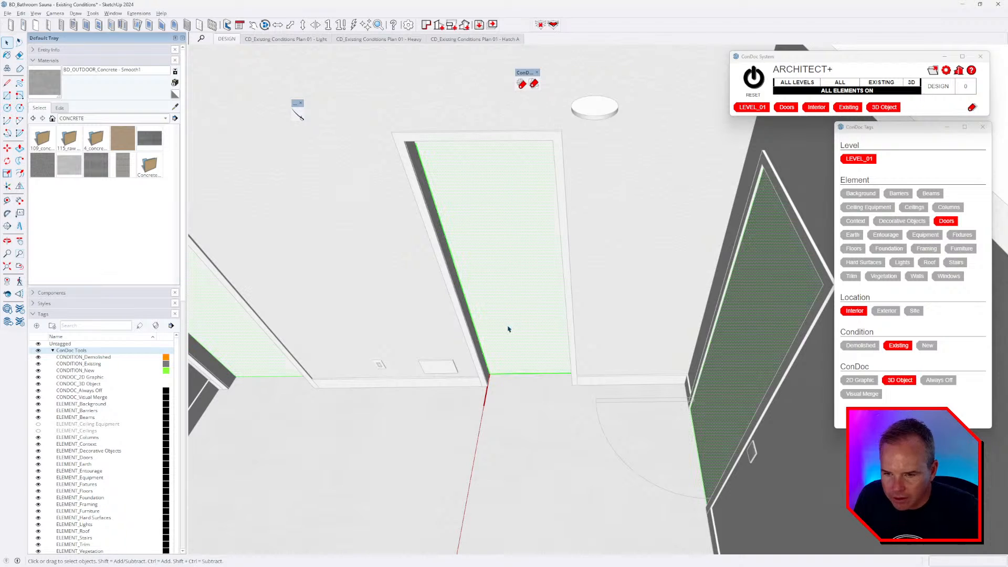
pyautogui.scroll(-3, 518, 368)
pyautogui.moveTo(518, 383); pyautogui.dragTo(634, 254, button='middle')
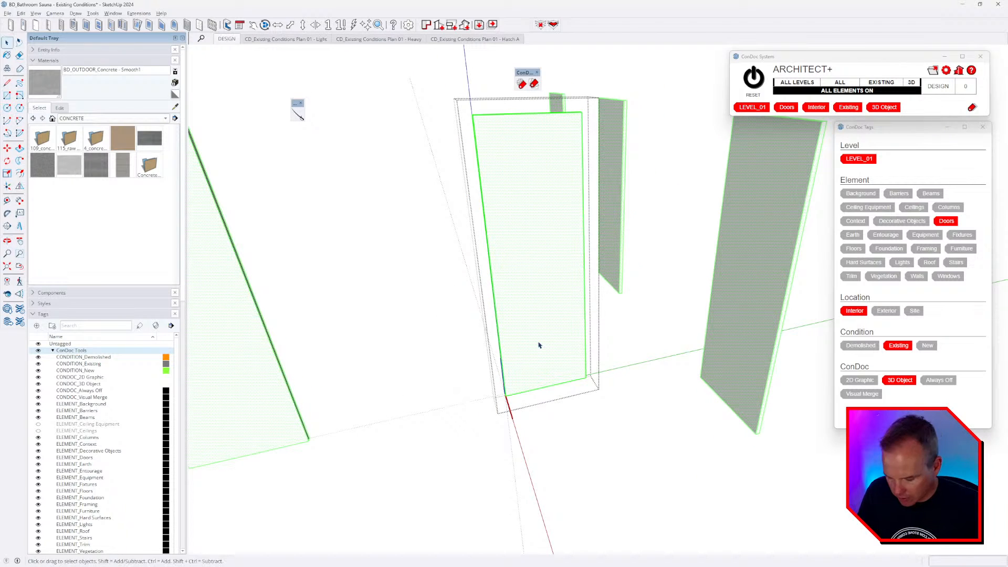
pyautogui.press('m')
pyautogui.press('ctrl')
pyautogui.click(561, 383)
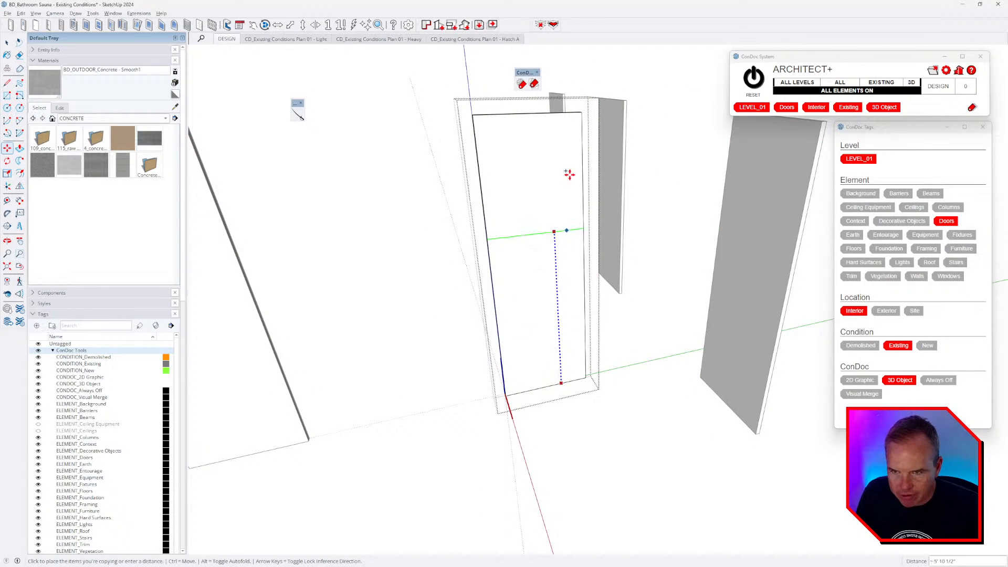
pyautogui.click(584, 119)
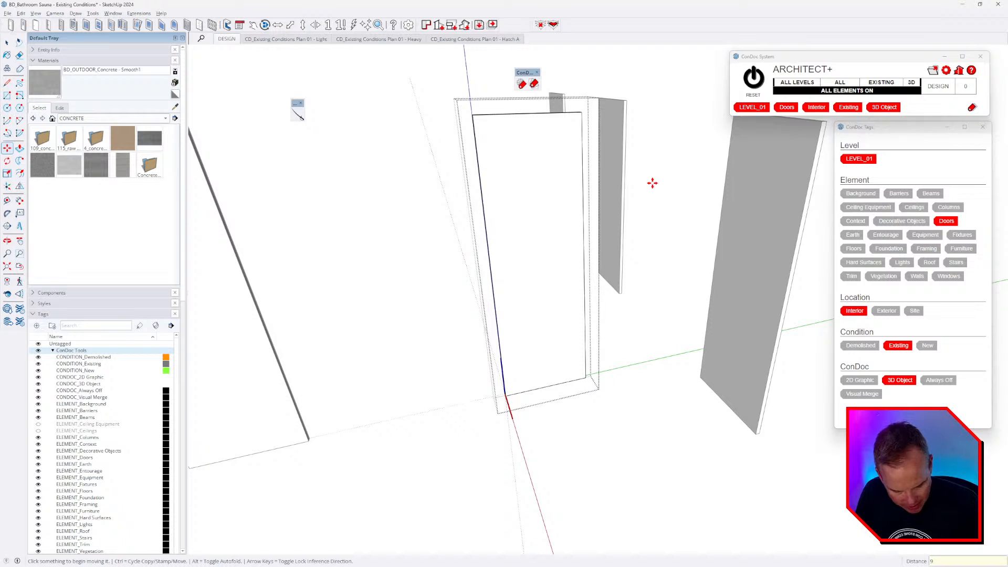
pyautogui.press('Return')
pyautogui.press('space')
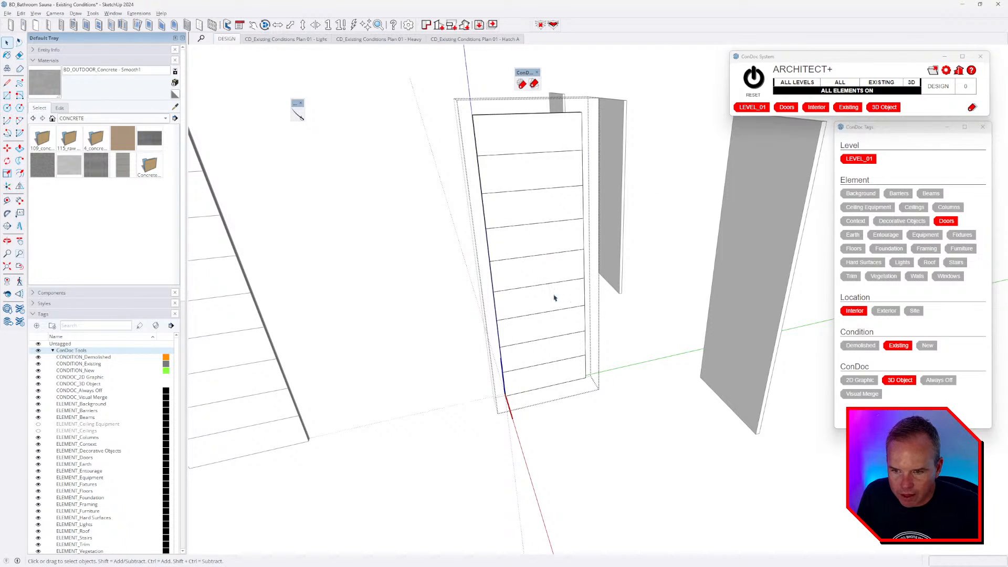
# - Orbit around the divided door and compare it against the tour video
pyautogui.moveTo(540, 368); pyautogui.dragTo(621, 312, button='middle')
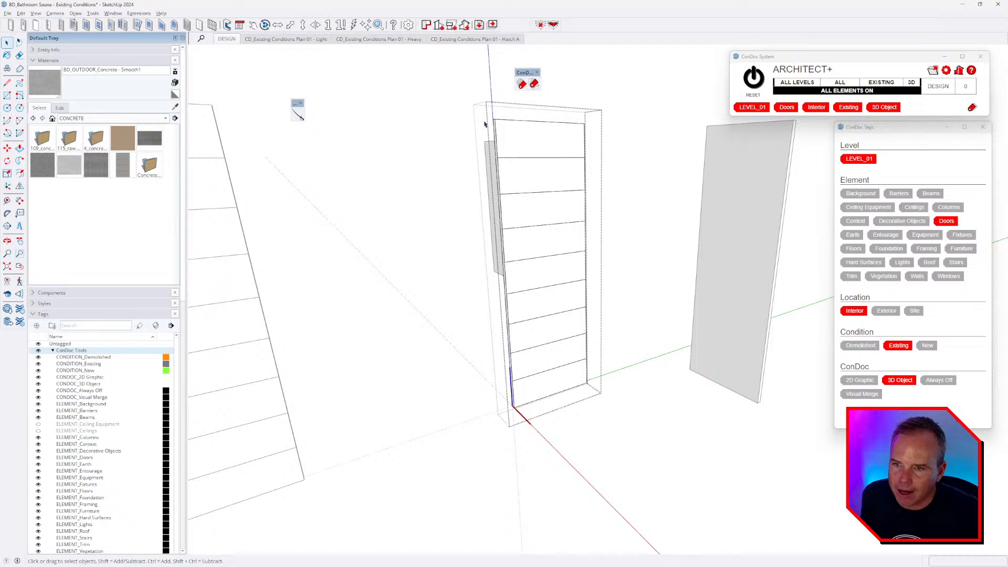
pyautogui.moveTo(553, 171)
pyautogui.mouseDown(button='middle')
pyautogui.moveTo(547, 162)
pyautogui.moveTo(553, 176)
pyautogui.moveTo(580, 166)
pyautogui.moveTo(554, 180)
pyautogui.mouseUp(button='middle')
pyautogui.hotkey('alt', 'Tab')
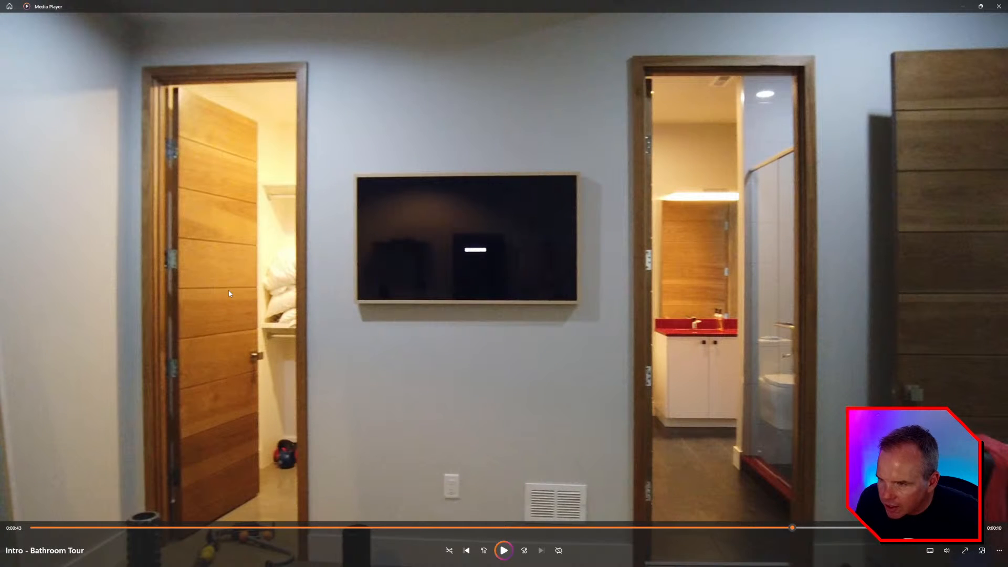
pyautogui.hotkey('alt', 'Tab')
pyautogui.scroll(8, 509, 161)
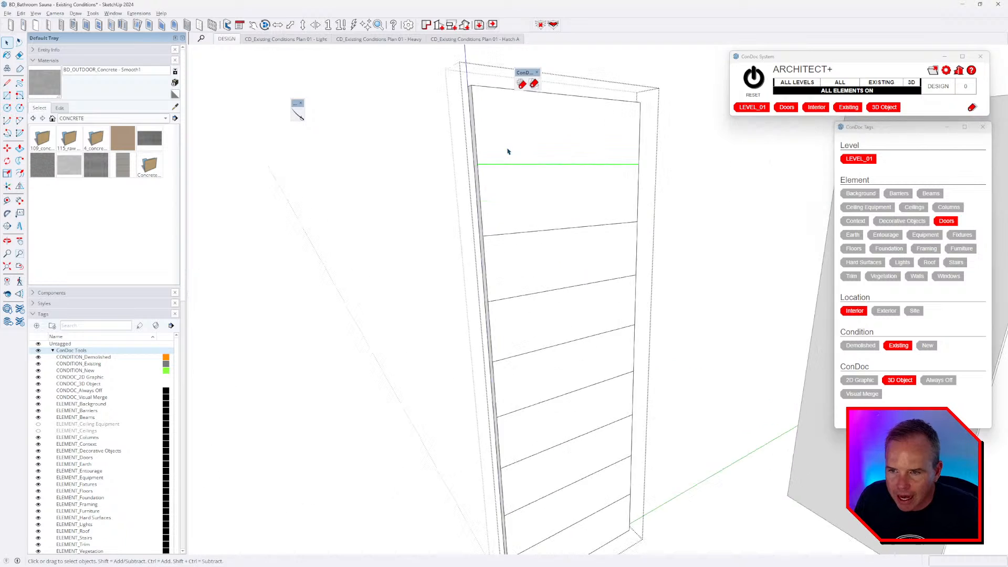
# - Copy the top band line 0.25" down, then array that copy down the door with 8x
pyautogui.press('m')
pyautogui.click(453, 170)
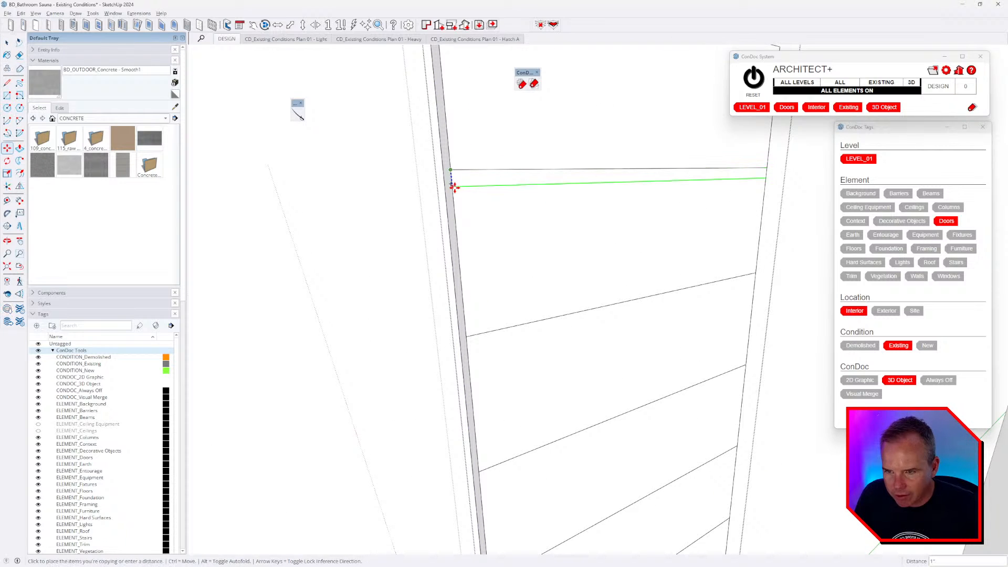
pyautogui.write('1')
pyautogui.press('Return')
pyautogui.write('.25')
pyautogui.press('Return')
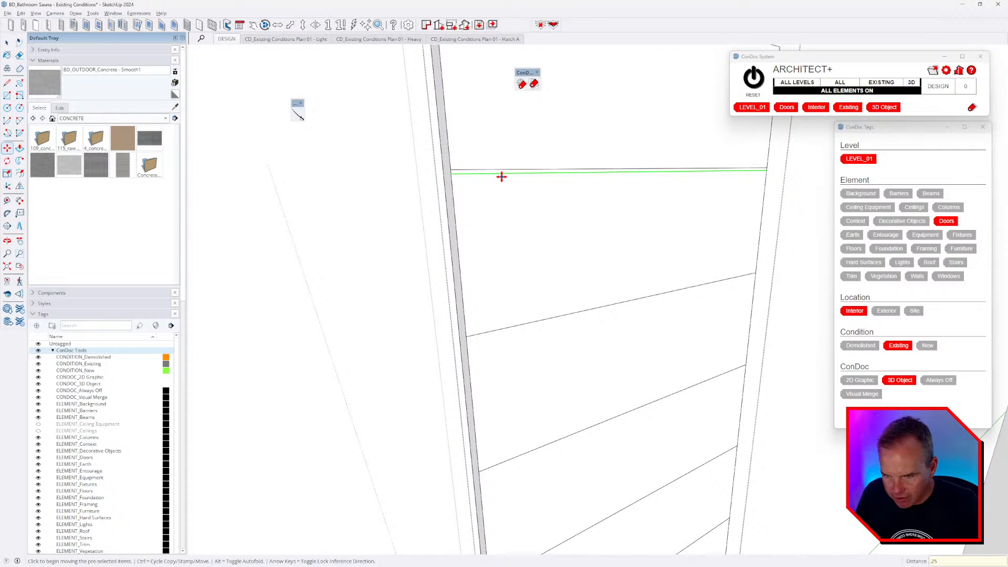
pyautogui.click(525, 171)
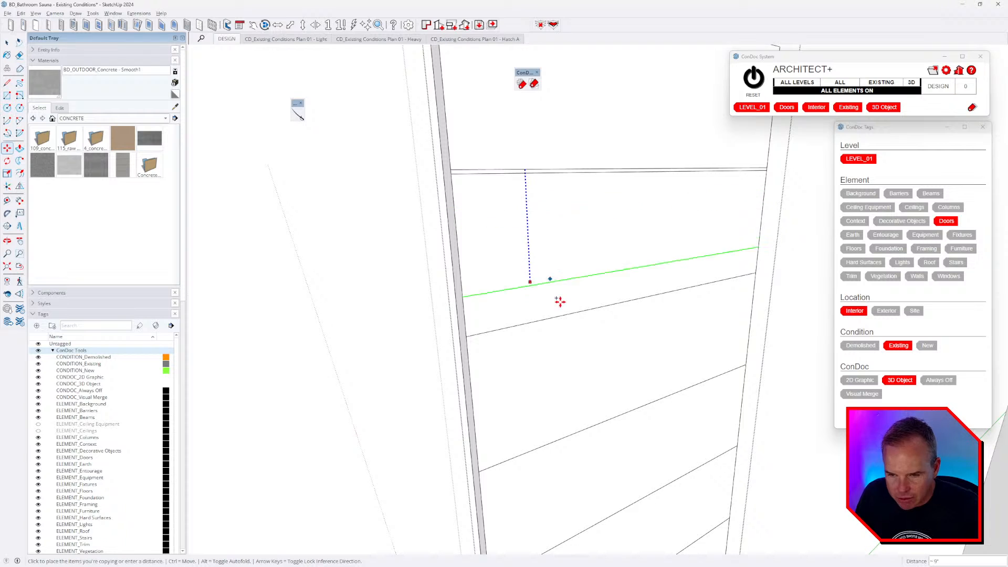
pyautogui.click(562, 313)
pyautogui.write('8x')
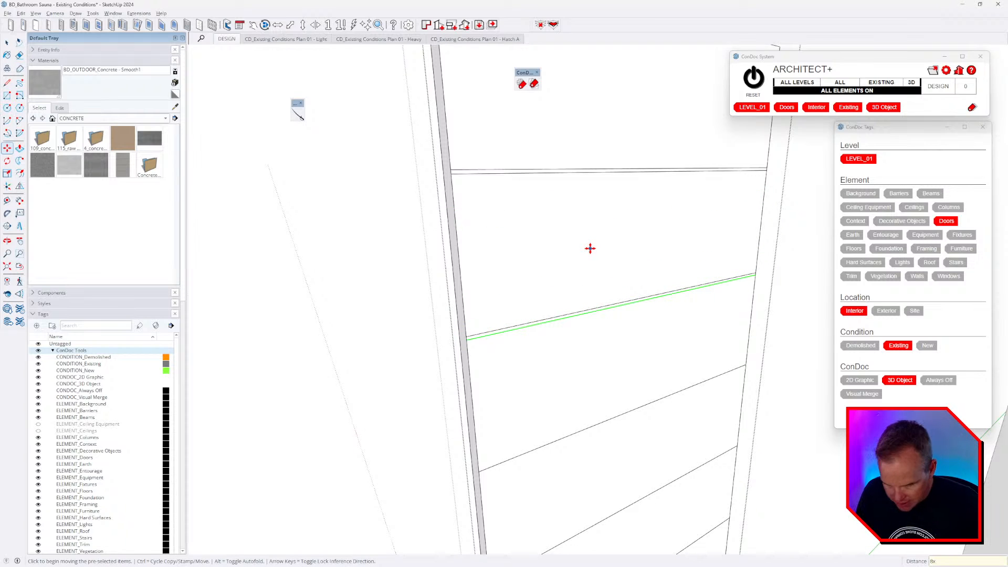
pyautogui.press('Return')
# - Push/Pull the top quarter-inch strip inward, then double-click each remaining strip to recess it equally
pyautogui.press('p')
pyautogui.scroll(2, 519, 184)
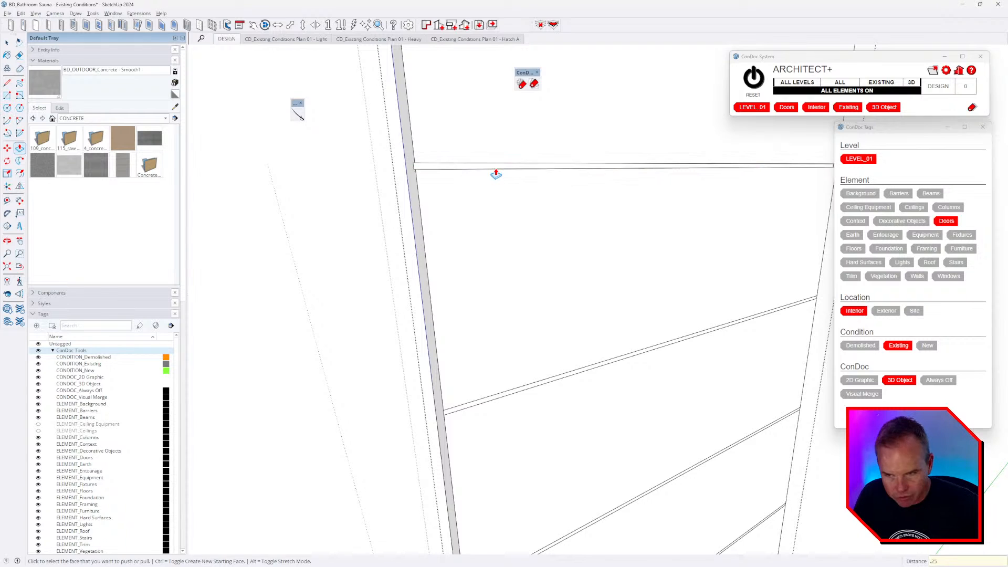
pyautogui.click(495, 174)
pyautogui.doubleClick(466, 409)
pyautogui.keyDown('shift'); pyautogui.moveTo(551, 380); pyautogui.dragTo(588, 402, button='middle'); pyautogui.keyUp('shift')
pyautogui.scroll(-2, 533, 189)
pyautogui.scroll(1, 531, 191)
pyautogui.keyDown('shift'); pyautogui.moveTo(553, 340); pyautogui.dragTo(551, 150, button='middle'); pyautogui.keyUp('shift')
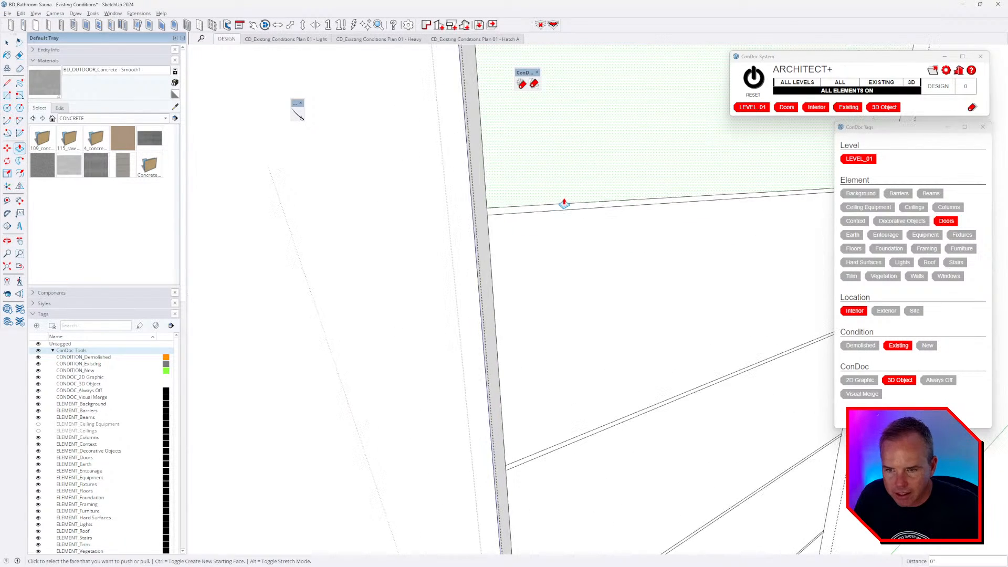
pyautogui.doubleClick(558, 207)
pyautogui.keyDown('shift'); pyautogui.moveTo(559, 296); pyautogui.dragTo(579, 90, button='middle'); pyautogui.keyUp('shift')
pyautogui.doubleClick(570, 257)
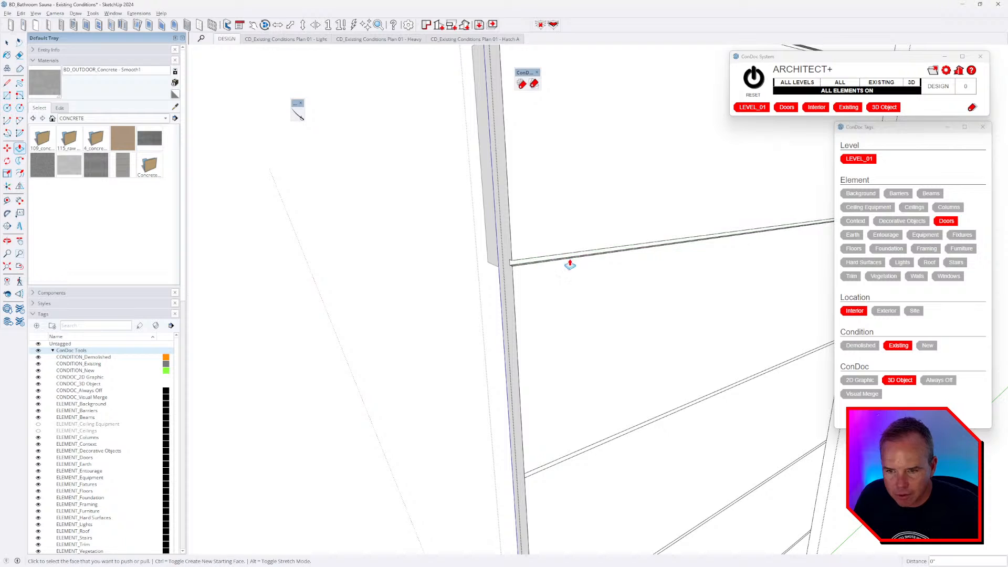
pyautogui.keyDown('shift'); pyautogui.moveTo(596, 420); pyautogui.dragTo(604, 173, button='middle'); pyautogui.keyUp('shift')
pyautogui.keyDown('shift'); pyautogui.moveTo(601, 368); pyautogui.dragTo(594, 232, button='middle'); pyautogui.keyUp('shift')
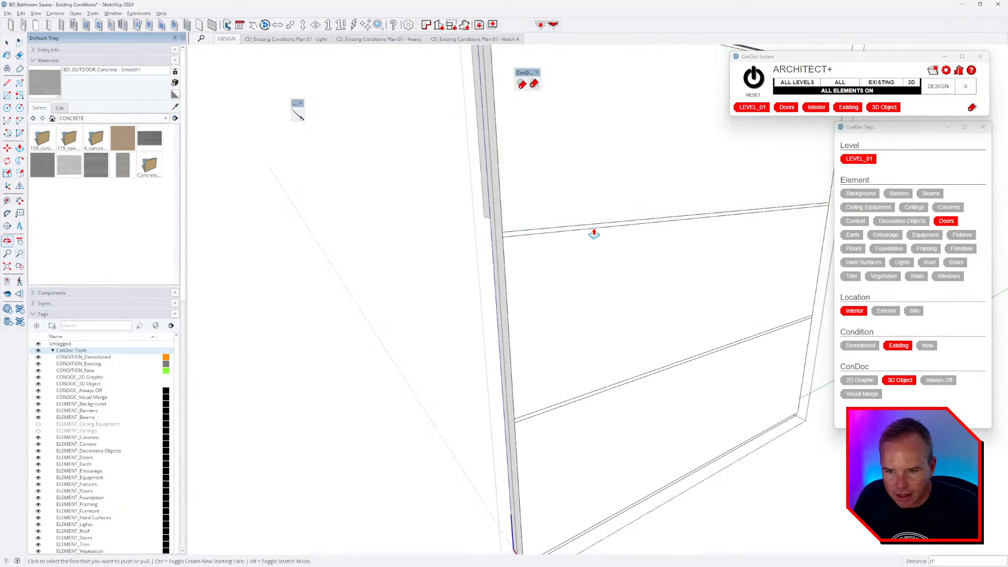
pyautogui.scroll(1, 591, 231)
pyautogui.doubleClick(587, 229)
pyautogui.keyDown('shift'); pyautogui.moveTo(588, 339); pyautogui.dragTo(589, 171, button='middle'); pyautogui.keyUp('shift')
pyautogui.scroll(3, 586, 257)
pyautogui.doubleClick(586, 247)
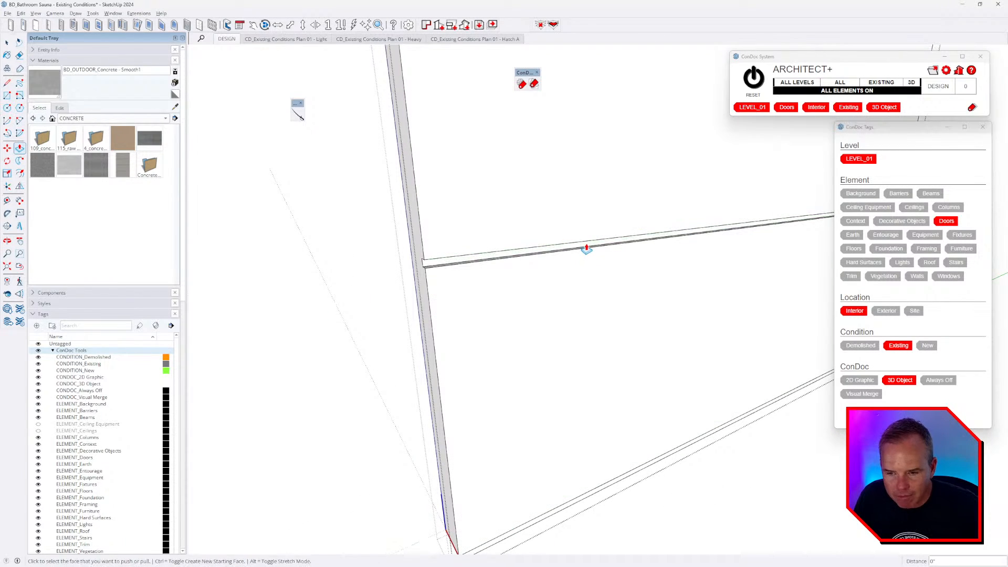
pyautogui.scroll(-6, 583, 259)
pyautogui.keyDown('shift'); pyautogui.moveTo(560, 385); pyautogui.dragTo(613, 173, button='middle'); pyautogui.keyUp('shift')
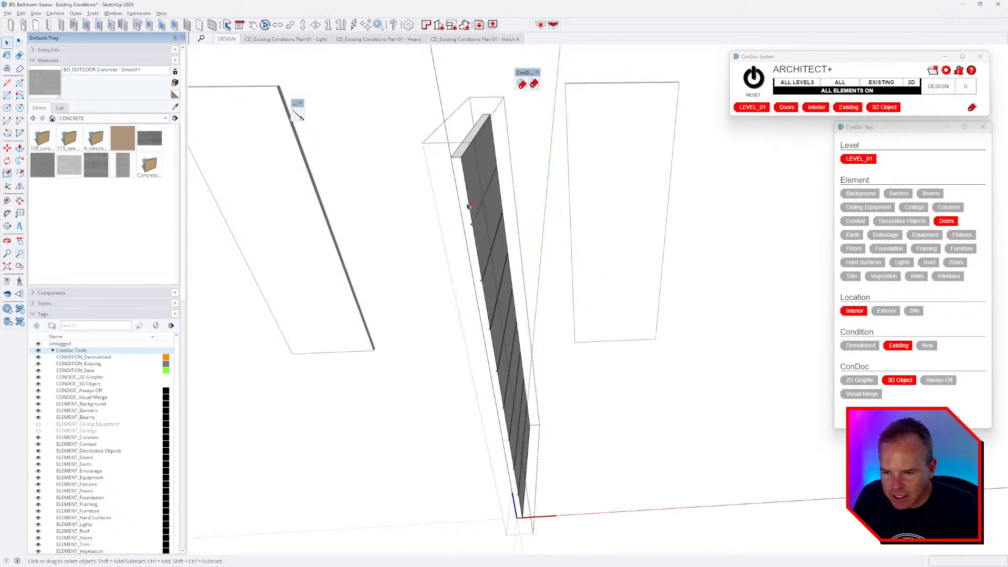
# - Flip the grooved door panel along its red plane, front to back
pyautogui.scroll(2, 522, 198)
pyautogui.keyDown('shift'); pyautogui.moveTo(469, 201); pyautogui.dragTo(566, 176, button='middle'); pyautogui.keyUp('shift')
pyautogui.moveTo(545, 210); pyautogui.dragTo(572, 259, button='middle')
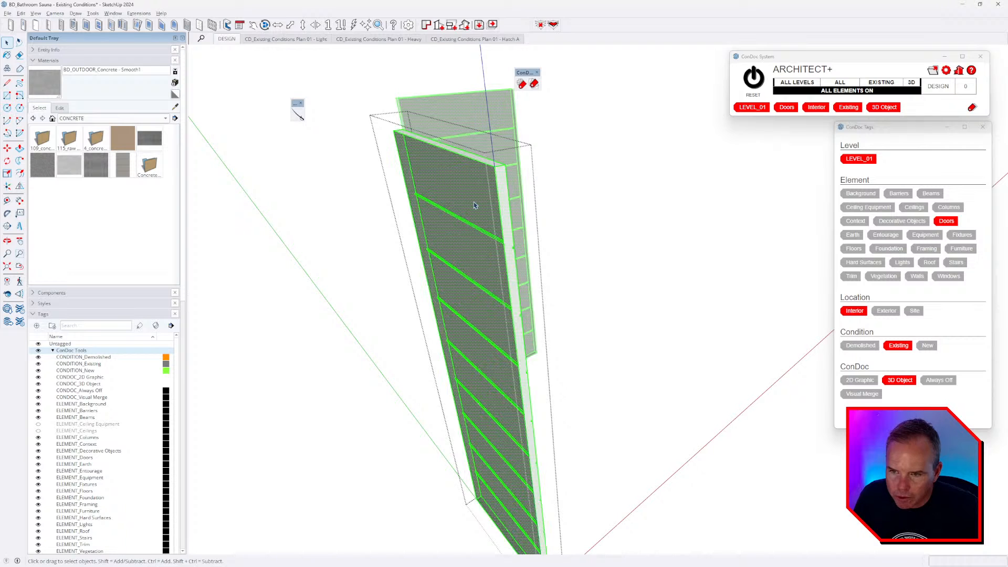
pyautogui.click(21, 193)
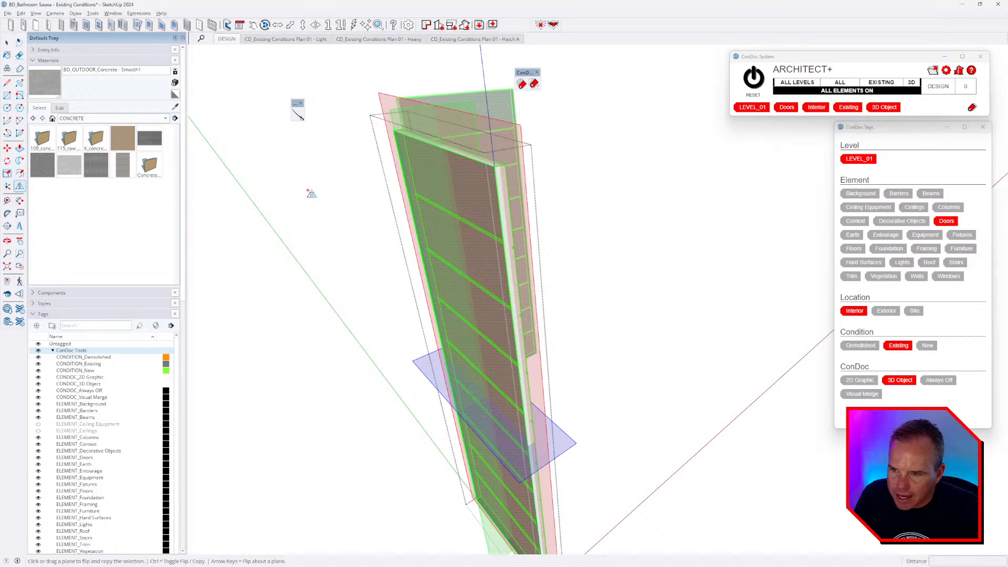
pyautogui.click(384, 103)
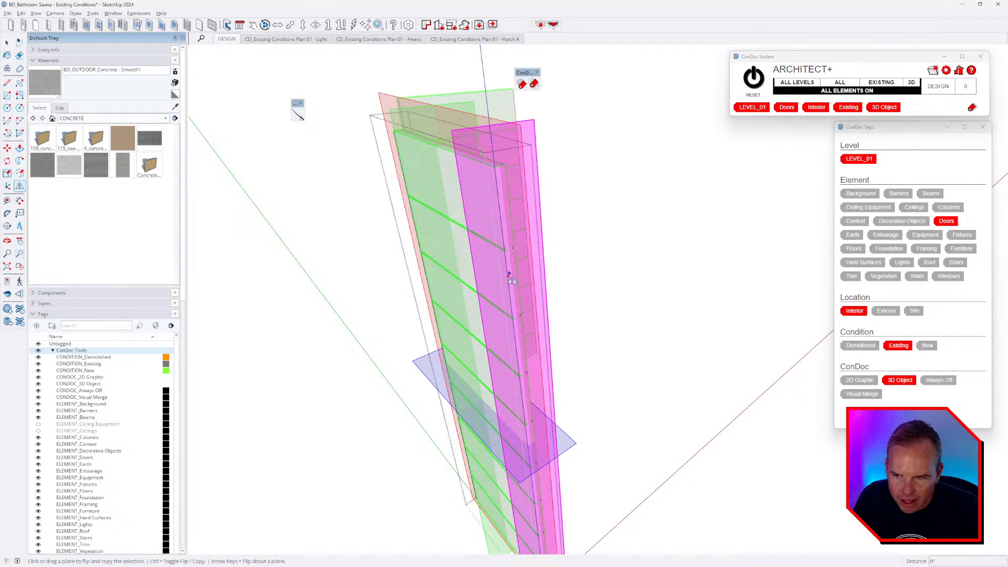
# - Orbit around both sides of the door with the Eraser ready for stray edges
pyautogui.press('space')
pyautogui.moveTo(497, 263); pyautogui.dragTo(105, 237, button='middle')
pyautogui.scroll(2, 527, 212)
pyautogui.scroll(1, 527, 212)
pyautogui.click(501, 203)
pyautogui.scroll(3, 502, 203)
pyautogui.moveTo(502, 202); pyautogui.dragTo(766, 204, button='middle')
pyautogui.moveTo(483, 210); pyautogui.dragTo(656, 220, button='middle')
pyautogui.scroll(2, 455, 245)
pyautogui.scroll(1, 455, 245)
pyautogui.press('e')
pyautogui.scroll(-4, 461, 232)
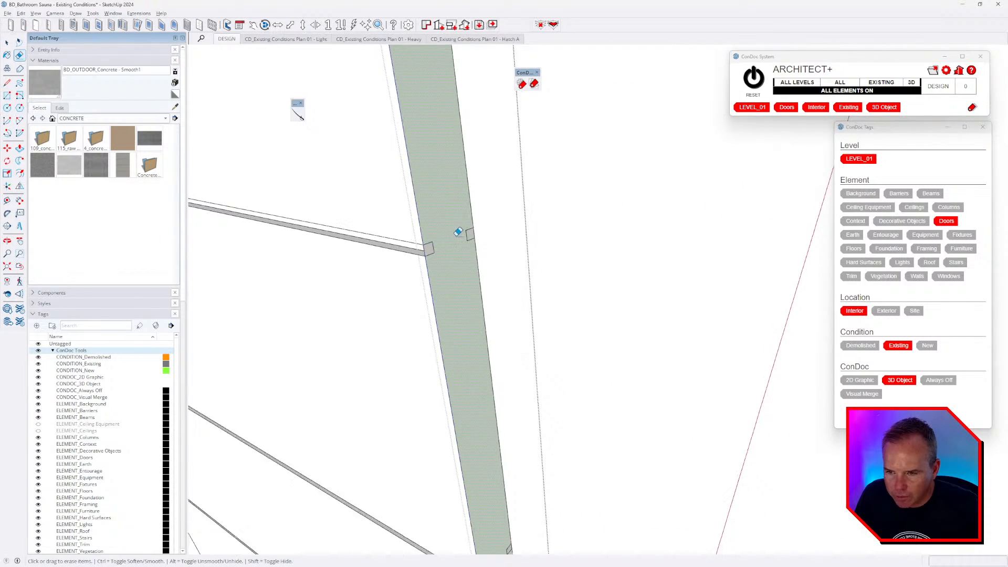
pyautogui.scroll(3, 464, 231)
pyautogui.scroll(-5, 479, 207)
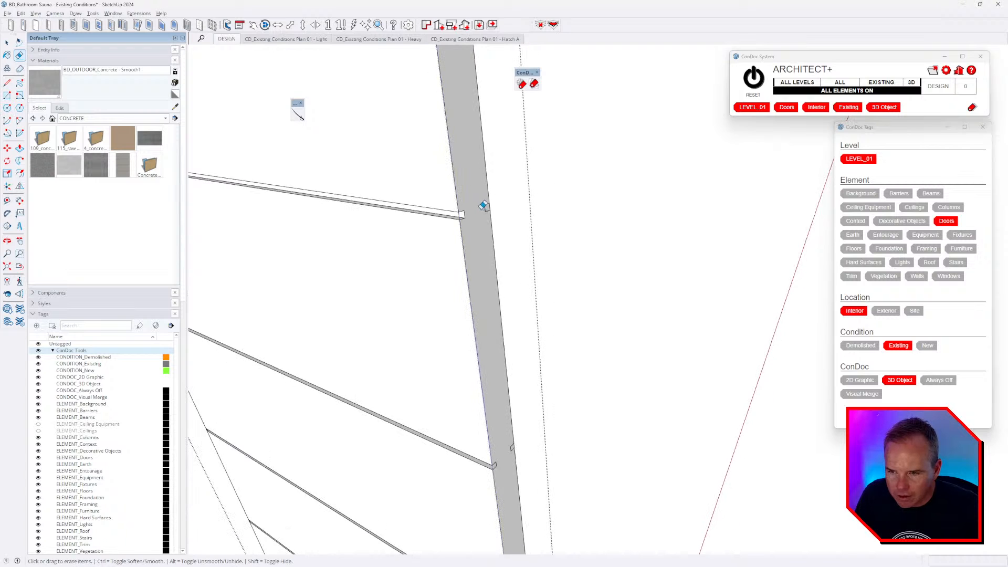
pyautogui.moveTo(495, 214); pyautogui.dragTo(447, 265, button='middle')
pyautogui.moveTo(465, 204)
pyautogui.mouseDown(button='middle')
pyautogui.moveTo(411, 223)
pyautogui.moveTo(290, 214)
pyautogui.moveTo(434, 207)
pyautogui.mouseUp(button='middle')
# - Triple-click to select the whole door, then Align View to its face
pyautogui.press('space')
pyautogui.tripleClick(429, 191)
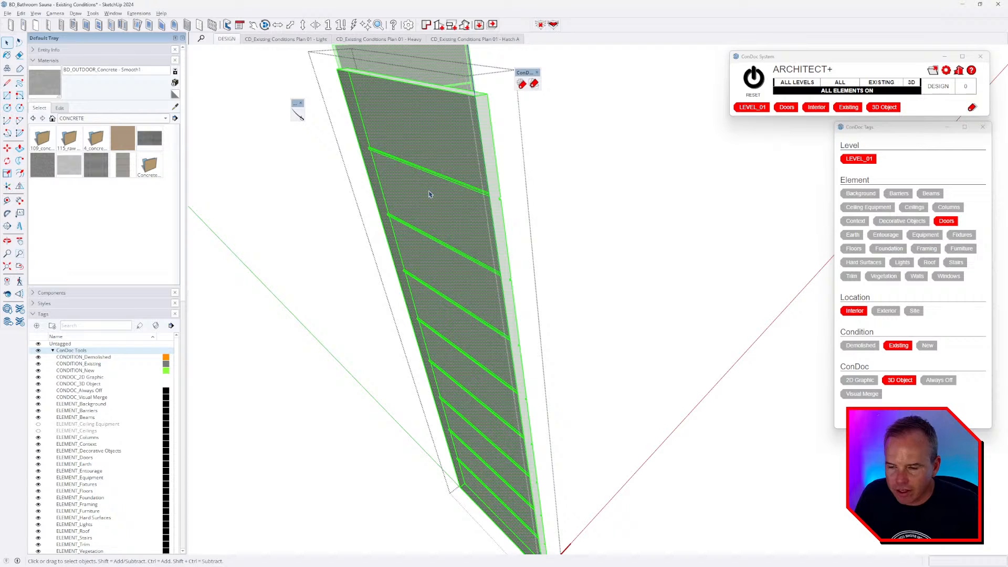
pyautogui.press('Escape')
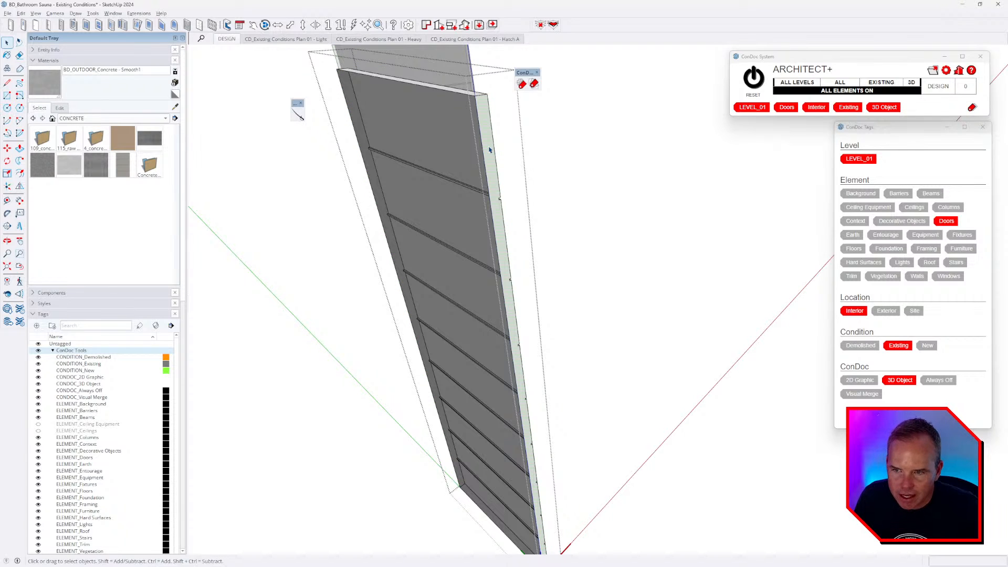
pyautogui.rightClick(489, 150)
pyautogui.click(520, 211)
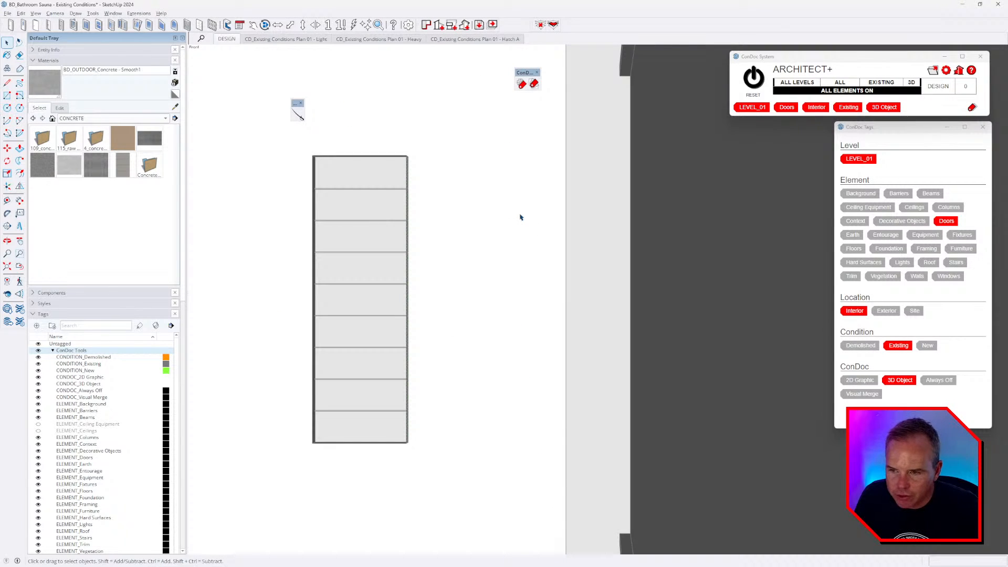
# - Hide the other door copies with View > Component Edit > Hide Similar Components
pyautogui.click(36, 14)
pyautogui.moveTo(84, 153)
pyautogui.click(186, 163)
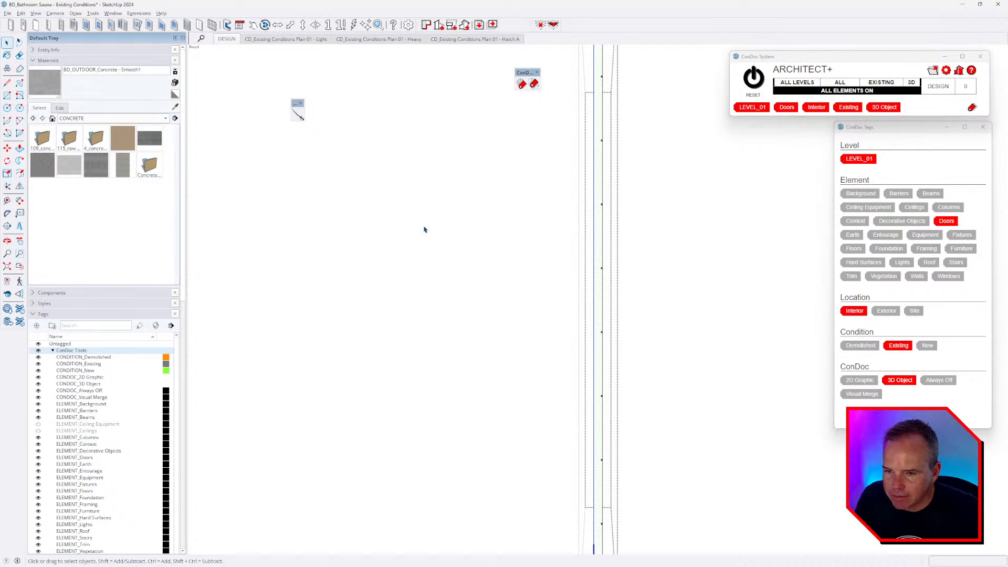
pyautogui.scroll(-2, 549, 232)
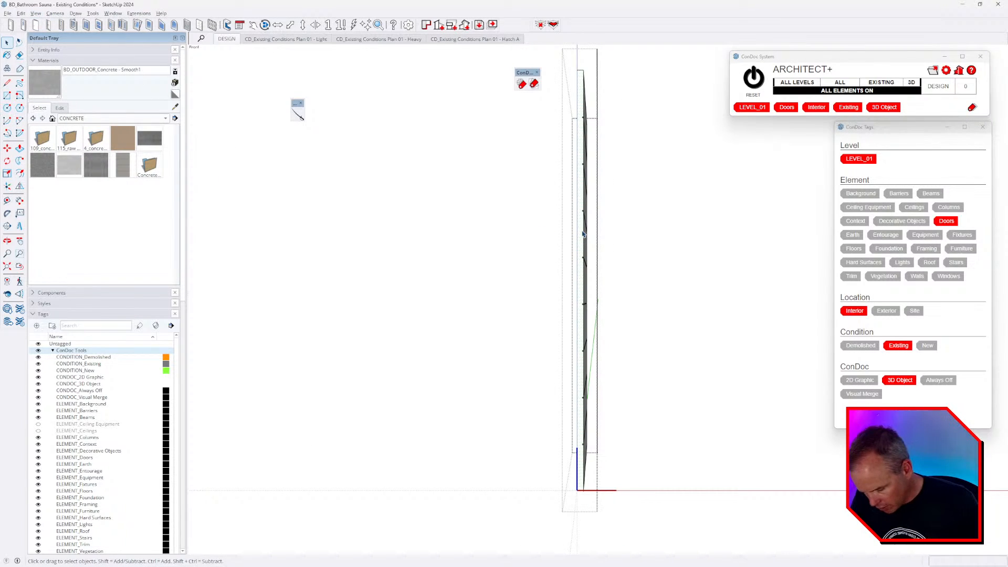
pyautogui.scroll(-2, 583, 234)
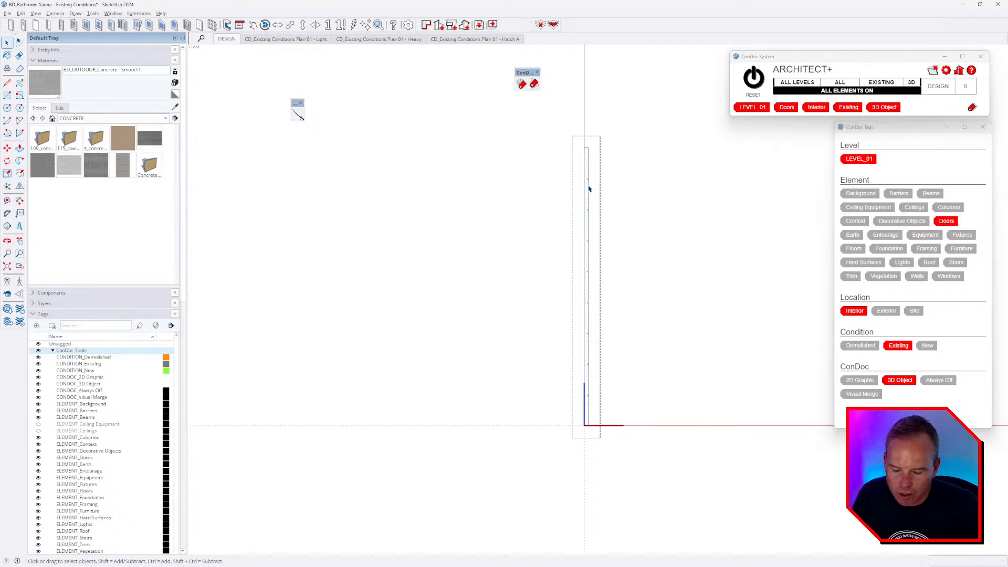
pyautogui.scroll(3, 590, 195)
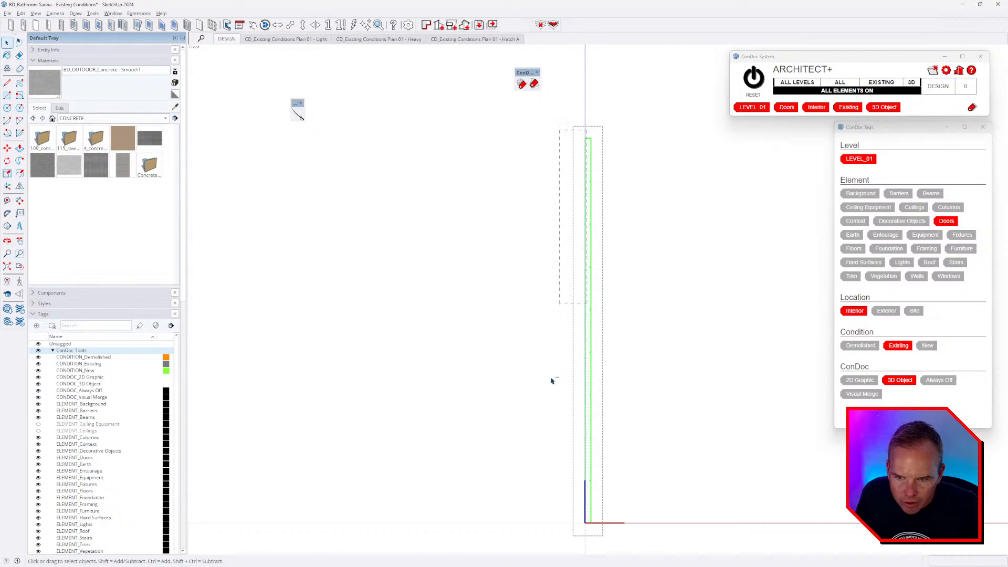
# - Crossing-select the door geometry, start the Flip tool, then cancel it
pyautogui.moveTo(527, 553); pyautogui.dragTo(548, 532)
pyautogui.moveTo(591, 370); pyautogui.dragTo(446, 477, button='middle')
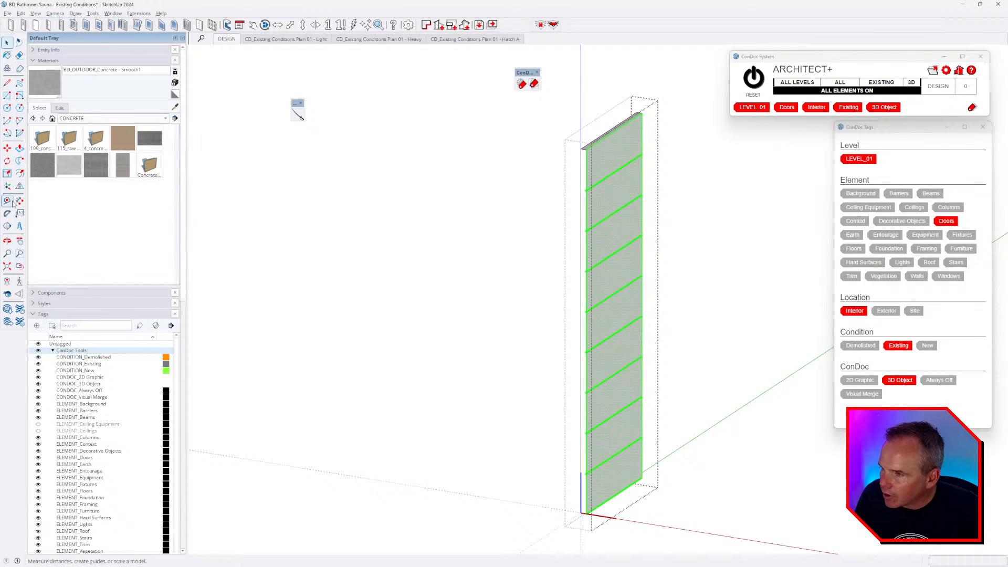
pyautogui.click(19, 187)
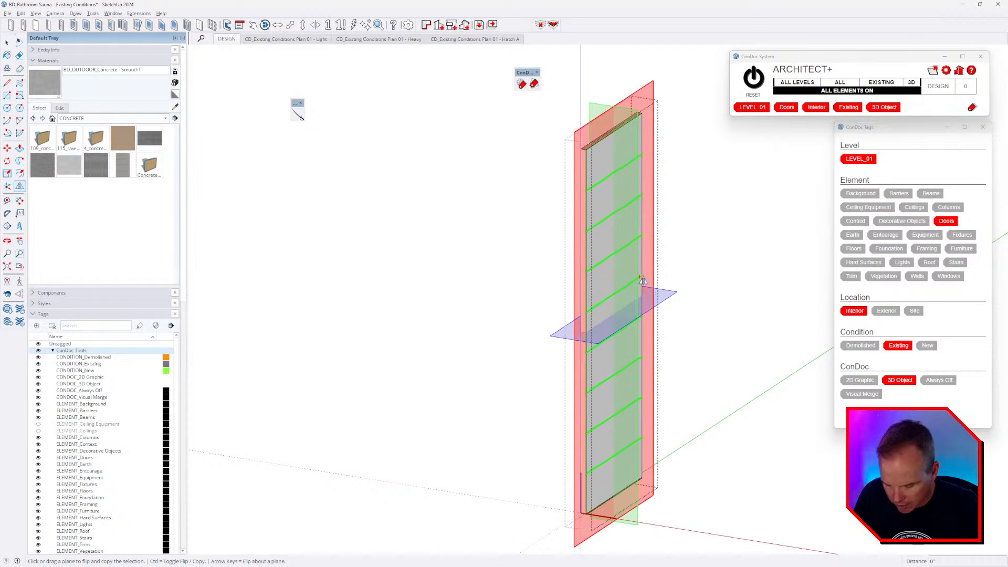
pyautogui.press('space')
# - Align the view square to the door face and select all geometry inside the door group
pyautogui.scroll(3, 604, 261)
pyautogui.moveTo(605, 261); pyautogui.dragTo(992, 271, button='middle')
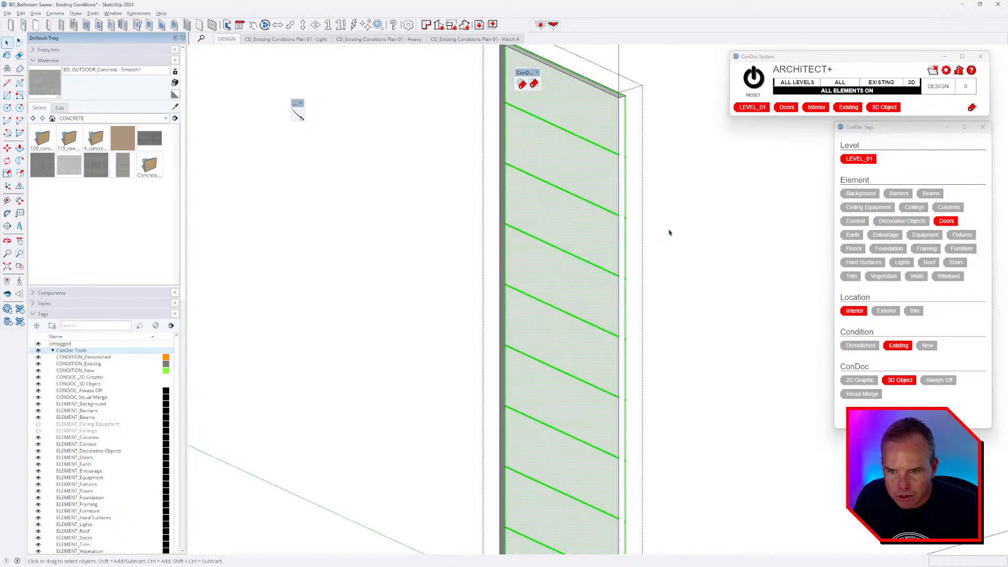
pyautogui.moveTo(567, 221); pyautogui.dragTo(378, 210, button='middle')
pyautogui.moveTo(612, 195); pyautogui.dragTo(654, 151, button='middle')
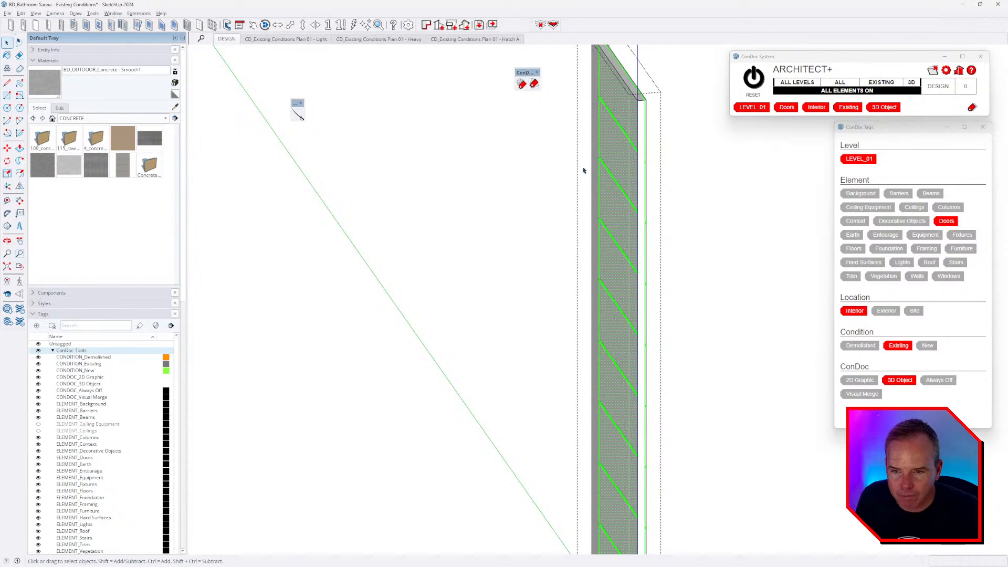
pyautogui.scroll(-3, 584, 170)
pyautogui.moveTo(584, 170)
pyautogui.mouseDown(button='middle')
pyautogui.moveTo(578, 185)
pyautogui.moveTo(607, 200)
pyautogui.moveTo(578, 182)
pyautogui.moveTo(593, 183)
pyautogui.mouseUp(button='middle')
pyautogui.rightClick(637, 155)
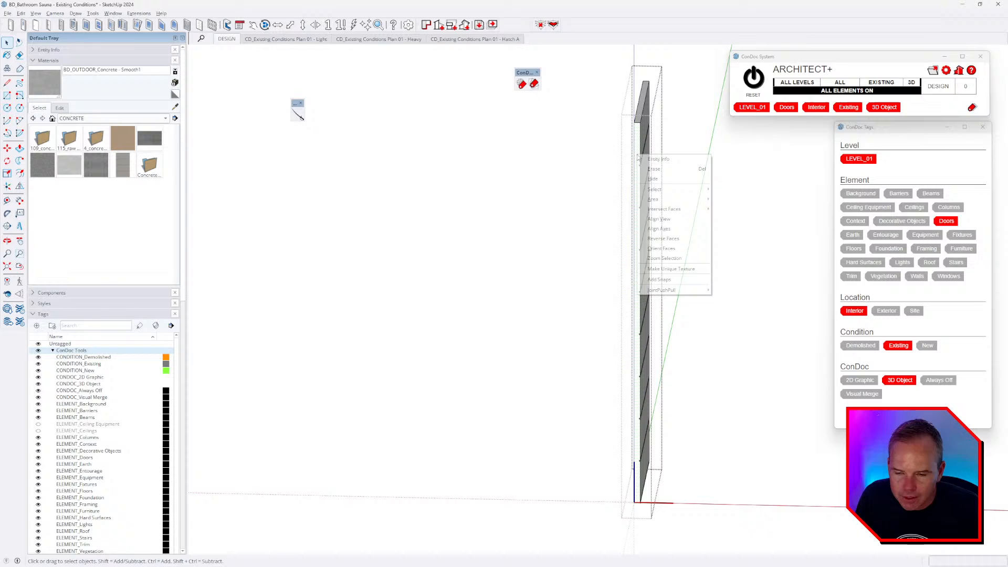
pyautogui.click(659, 219)
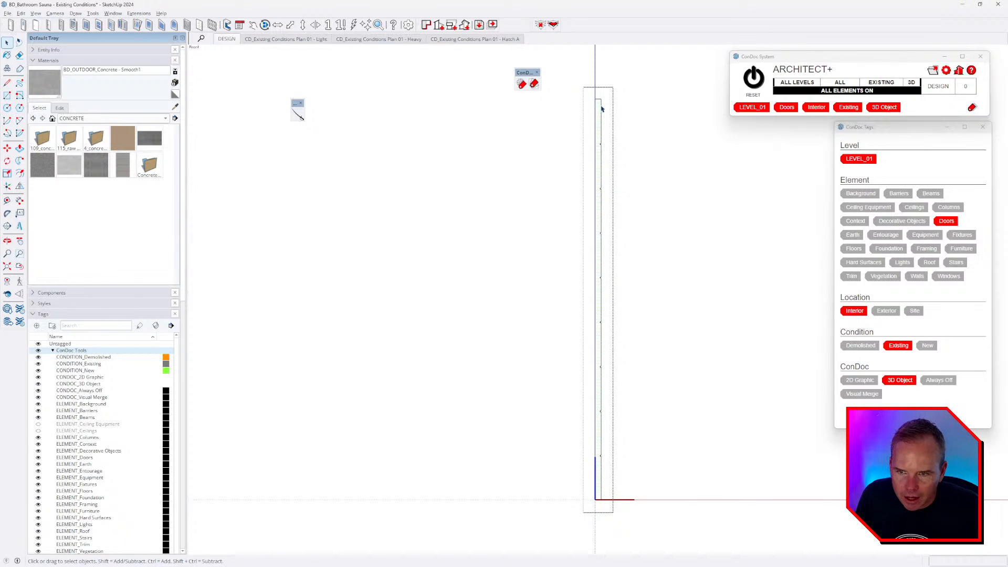
pyautogui.hotkey('ctrl', 'a')
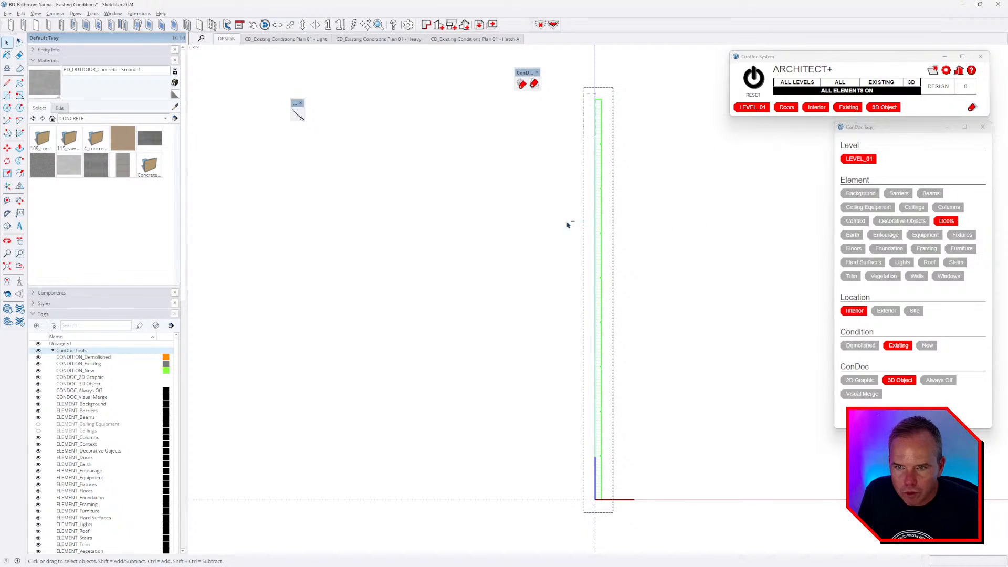
pyautogui.moveTo(592, 305)
pyautogui.mouseDown(button='middle')
pyautogui.moveTo(517, 401)
pyautogui.moveTo(236, 219)
pyautogui.mouseUp(button='middle')
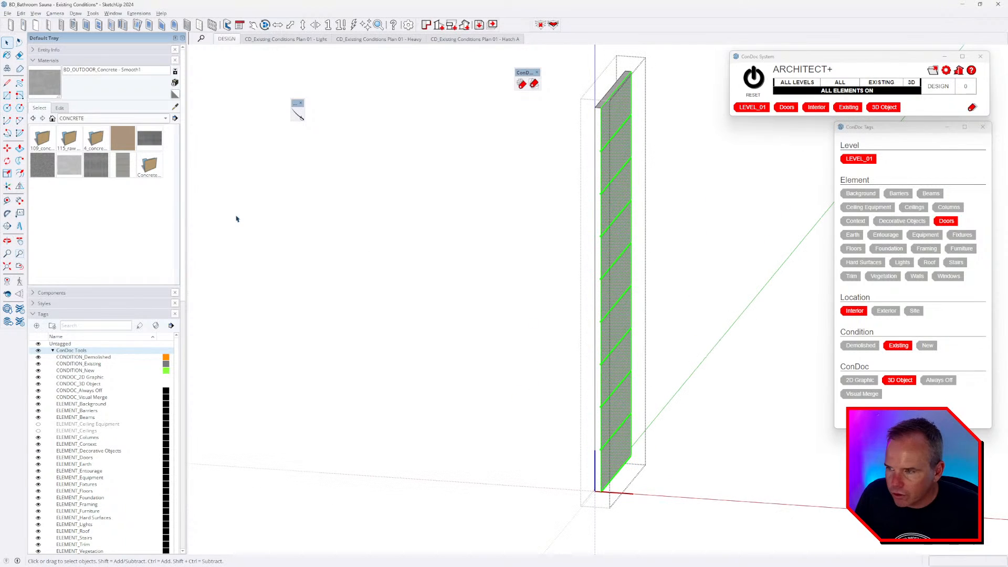
# - Flip a copy of the grooved face and move it onto the door's opposite side
pyautogui.click(20, 187)
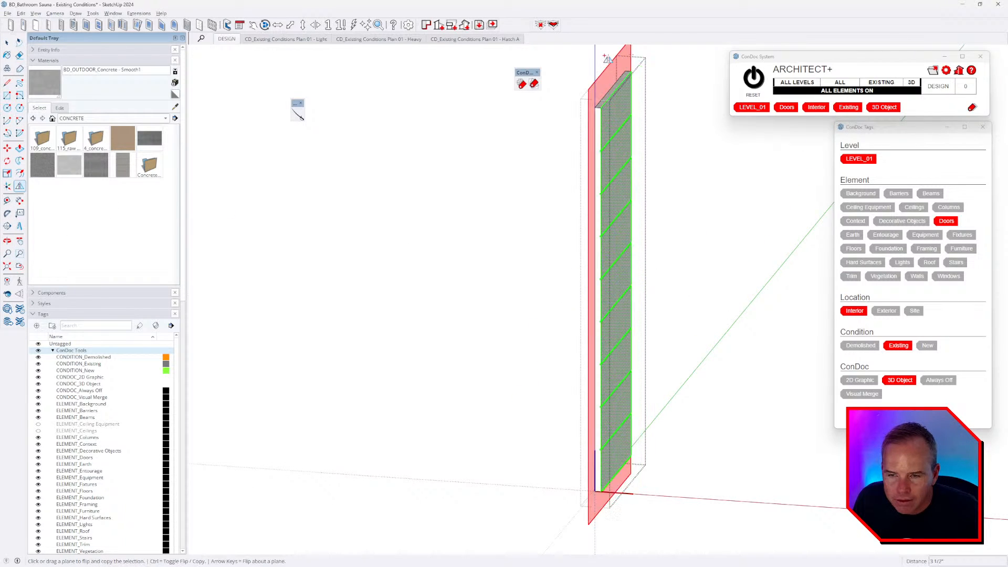
pyautogui.click(574, 221)
pyautogui.press('m')
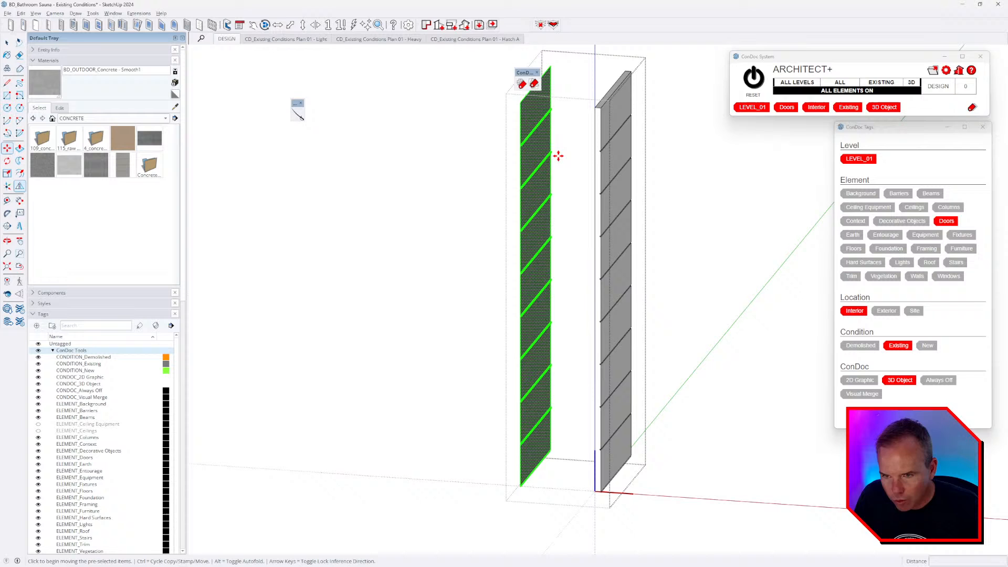
pyautogui.click(521, 105)
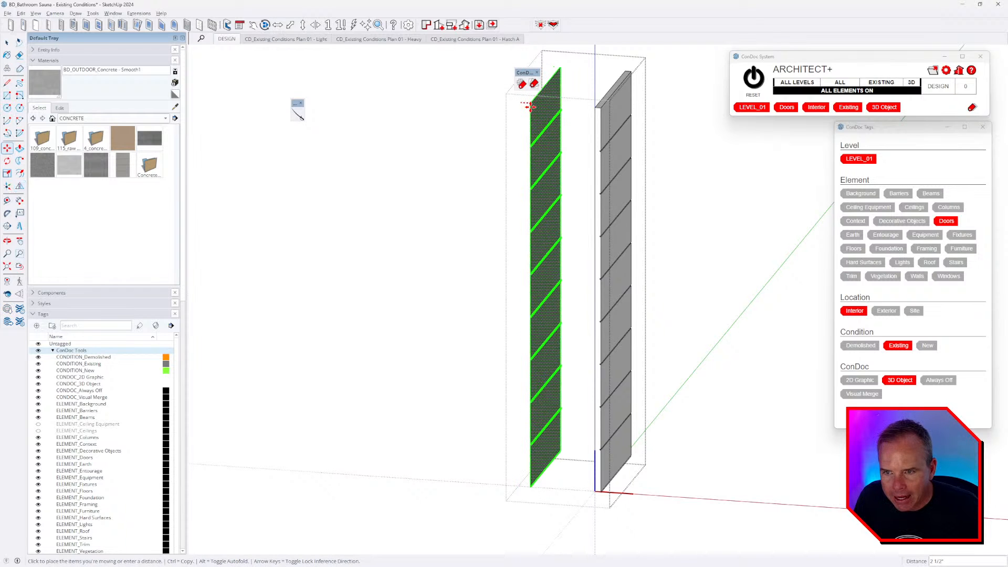
pyautogui.click(593, 106)
pyautogui.scroll(6, 603, 126)
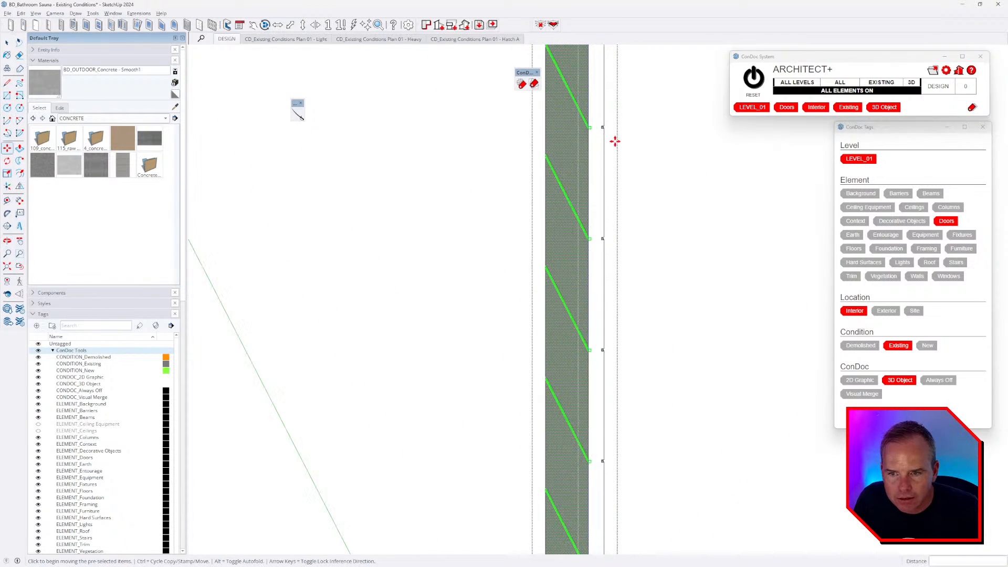
pyautogui.scroll(3, 590, 126)
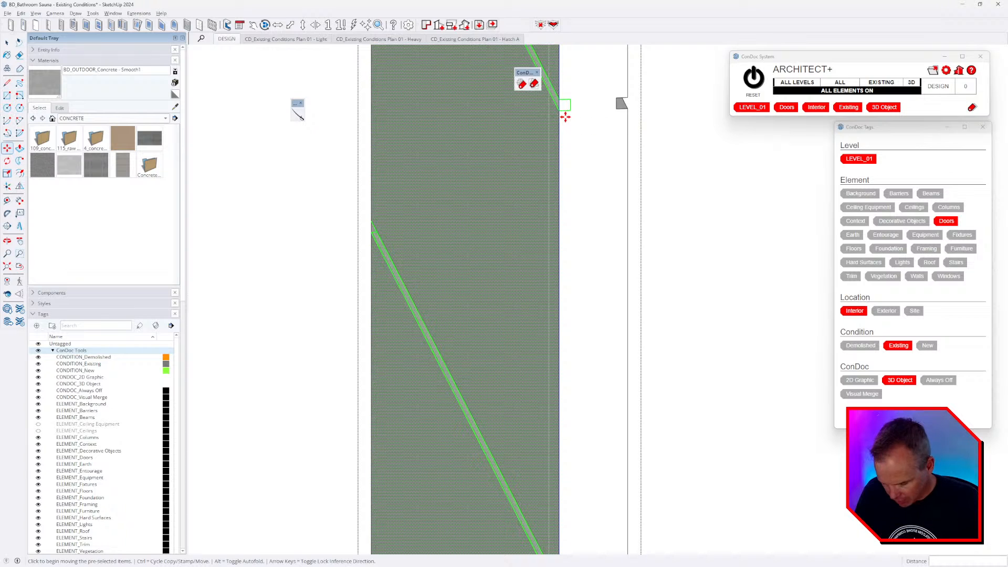
# - Erase the stray edges at the first two groove corners along the door edge
pyautogui.press('e')
pyautogui.scroll(3, 564, 101)
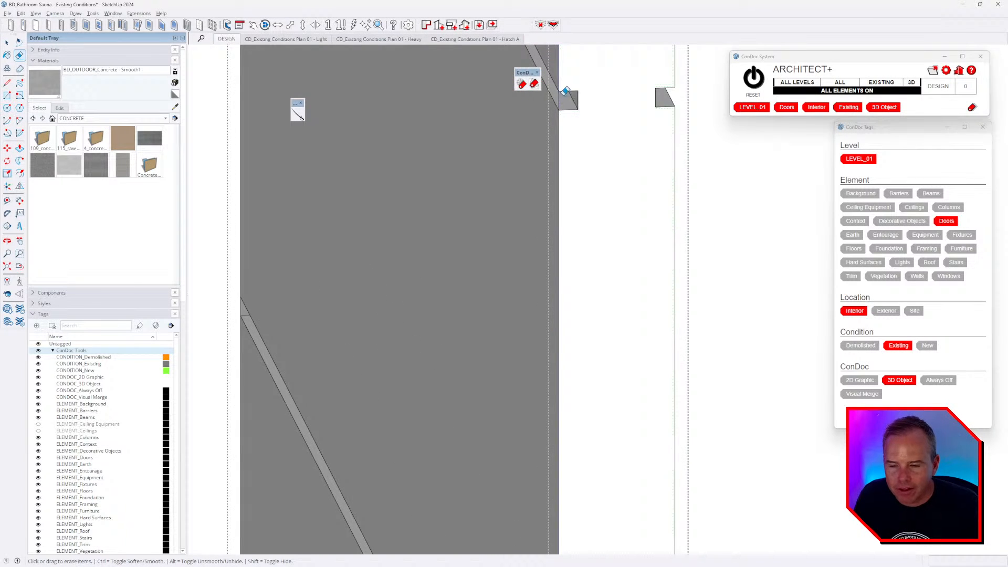
pyautogui.scroll(-5, 583, 226)
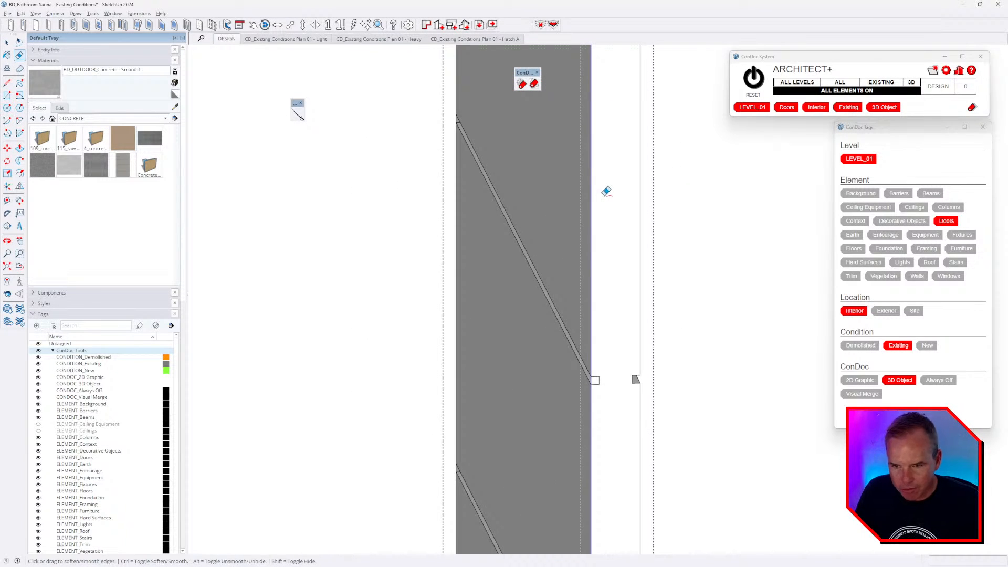
pyautogui.scroll(4, 582, 351)
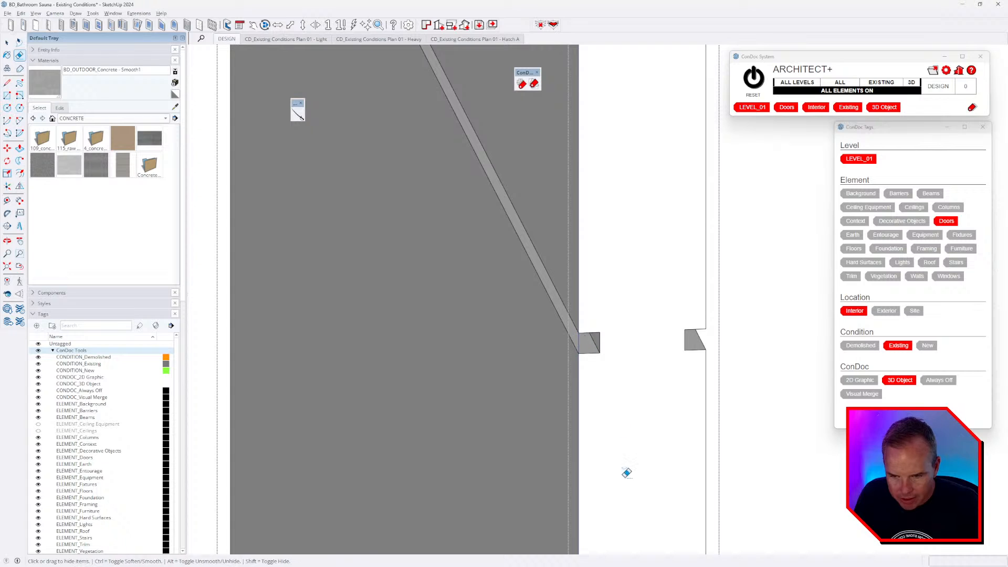
pyautogui.keyDown('shift'); pyautogui.moveTo(626, 473); pyautogui.dragTo(616, 257, button='middle'); pyautogui.keyUp('shift')
pyautogui.scroll(-3, 616, 257)
pyautogui.moveTo(610, 525)
pyautogui.keyDown('shift'); pyautogui.mouseDown(button='middle')
pyautogui.moveTo(602, 344)
pyautogui.moveTo(614, 171)
pyautogui.mouseUp(button='middle'); pyautogui.keyUp('shift')
pyautogui.scroll(3, 591, 164)
pyautogui.keyDown('shift'); pyautogui.moveTo(649, 307); pyautogui.dragTo(633, 100, button='middle'); pyautogui.keyUp('shift')
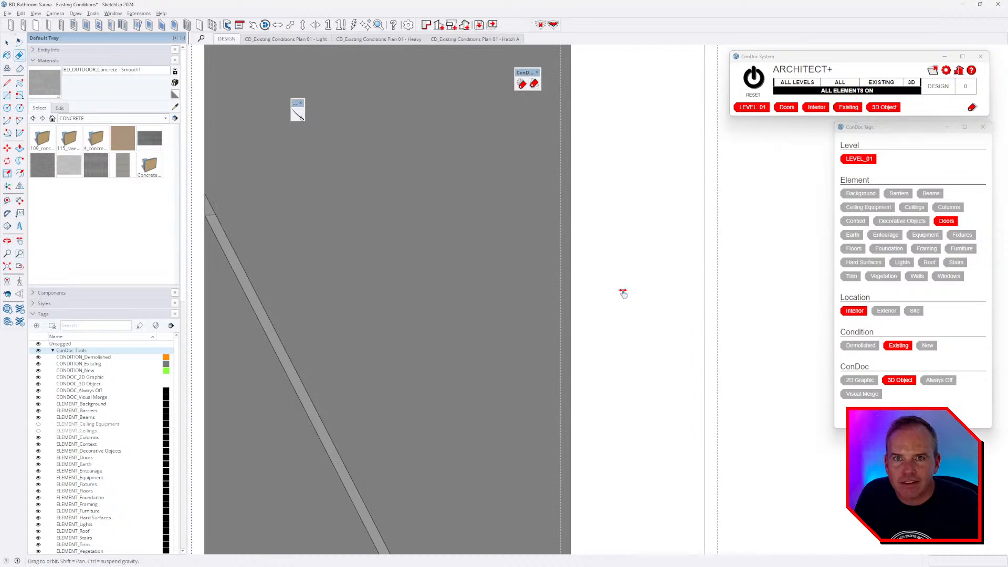
pyautogui.keyDown('shift'); pyautogui.moveTo(623, 292); pyautogui.dragTo(619, 140, button='middle'); pyautogui.keyUp('shift')
pyautogui.keyDown('shift'); pyautogui.moveTo(614, 410); pyautogui.dragTo(613, 129, button='middle'); pyautogui.keyUp('shift')
pyautogui.scroll(3, 598, 390)
pyautogui.click(550, 343)
pyautogui.keyDown('shift'); pyautogui.moveTo(616, 262); pyautogui.dragTo(612, 169, button='middle'); pyautogui.keyUp('shift')
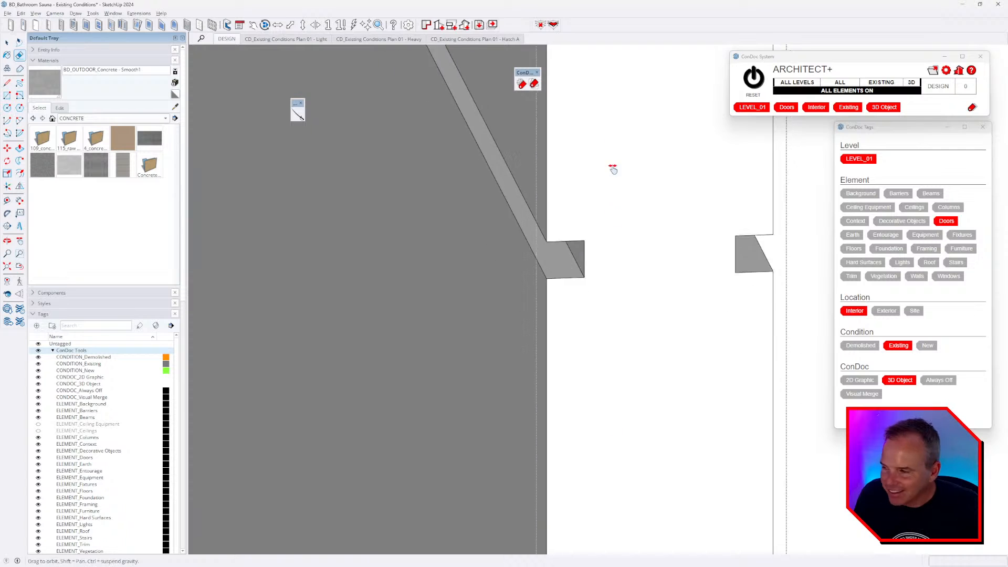
pyautogui.keyDown('shift'); pyautogui.moveTo(604, 368); pyautogui.dragTo(607, 117, button='middle'); pyautogui.keyUp('shift')
pyautogui.keyDown('shift'); pyautogui.moveTo(623, 399); pyautogui.dragTo(641, 146, button='middle'); pyautogui.keyUp('shift')
pyautogui.keyDown('shift'); pyautogui.moveTo(613, 499); pyautogui.dragTo(619, 157, button='middle'); pyautogui.keyUp('shift')
pyautogui.scroll(-3, 610, 378)
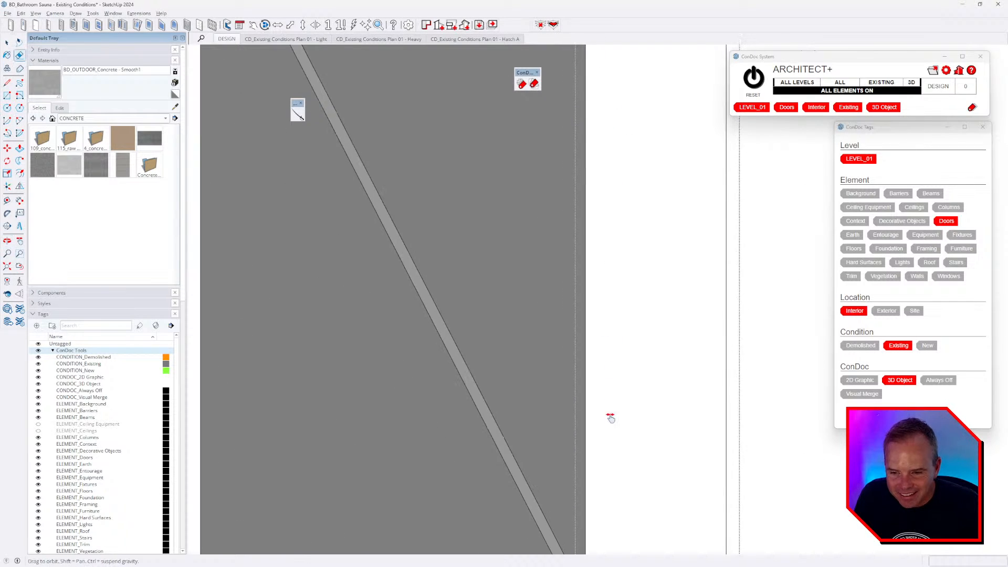
pyautogui.keyDown('shift'); pyautogui.moveTo(609, 435); pyautogui.dragTo(586, 90, button='middle'); pyautogui.keyUp('shift')
pyautogui.scroll(3, 584, 276)
pyautogui.click(553, 241)
# - Erase the stray edges at the remaining groove corners further up the door edge
pyautogui.keyDown('shift'); pyautogui.moveTo(603, 187); pyautogui.dragTo(597, 96, button='middle'); pyautogui.keyUp('shift')
pyautogui.keyDown('shift'); pyautogui.moveTo(610, 461); pyautogui.dragTo(616, 102, button='middle'); pyautogui.keyUp('shift')
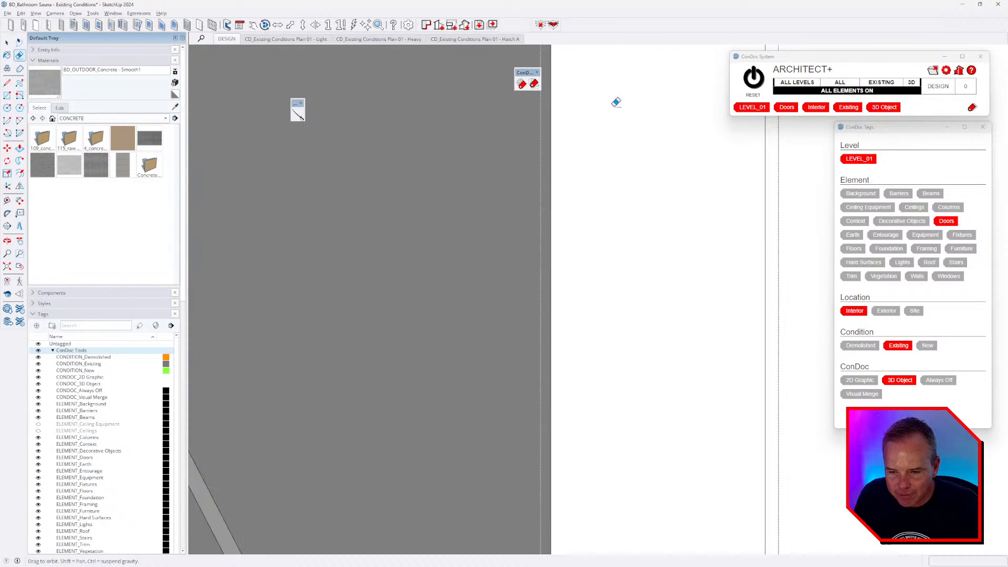
pyautogui.scroll(-3, 611, 105)
pyautogui.keyDown('shift'); pyautogui.moveTo(607, 407); pyautogui.dragTo(603, 116, button='middle'); pyautogui.keyUp('shift')
pyautogui.keyDown('shift'); pyautogui.moveTo(576, 232); pyautogui.dragTo(571, 63, button='middle'); pyautogui.keyUp('shift')
pyautogui.scroll(3, 575, 210)
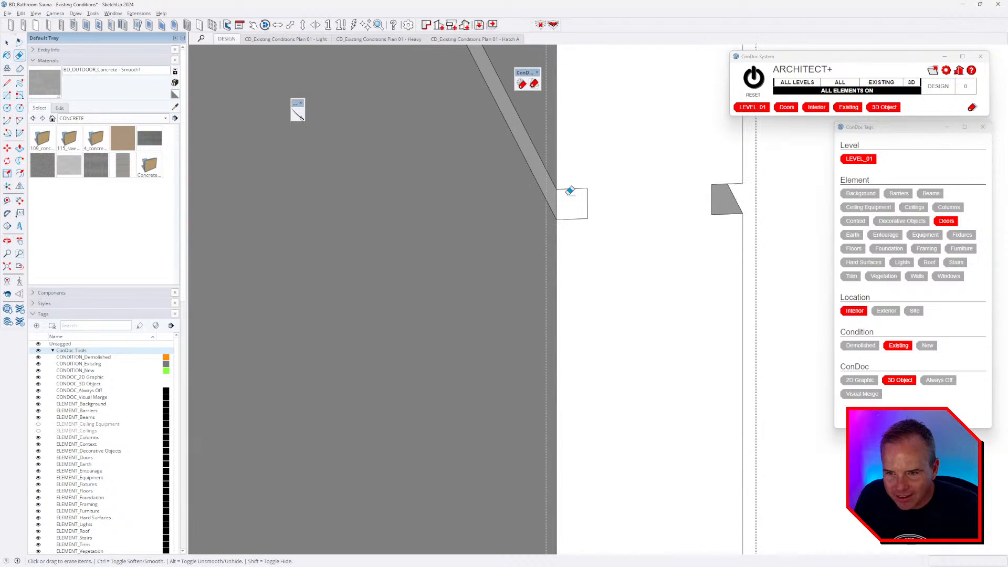
pyautogui.click(556, 203)
pyautogui.keyDown('shift'); pyautogui.moveTo(589, 267); pyautogui.dragTo(595, 73, button='middle'); pyautogui.keyUp('shift')
pyautogui.keyDown('shift'); pyautogui.moveTo(605, 357); pyautogui.dragTo(598, 63, button='middle'); pyautogui.keyUp('shift')
pyautogui.keyDown('shift'); pyautogui.moveTo(618, 422); pyautogui.dragTo(598, 63, button='middle'); pyautogui.keyUp('shift')
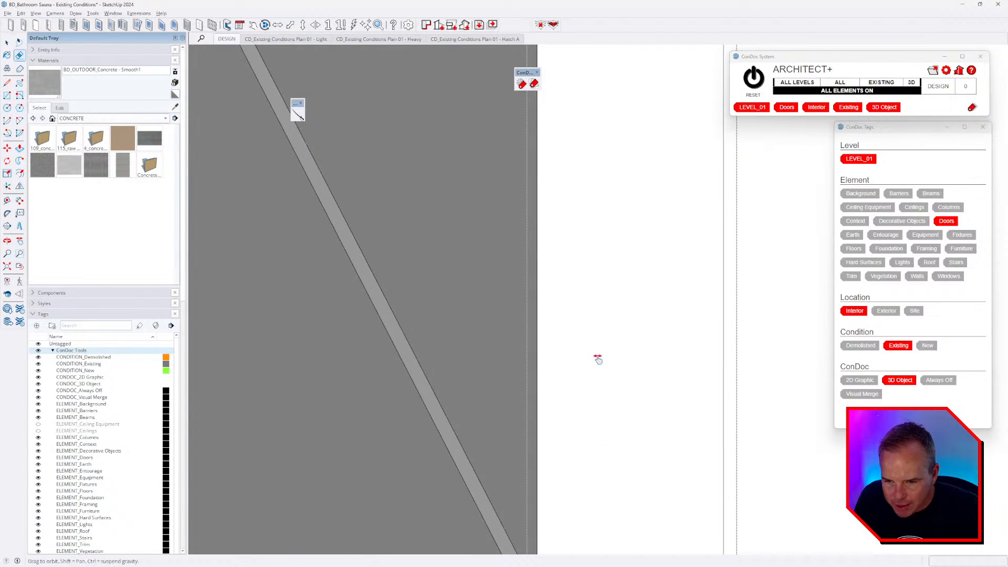
pyautogui.keyDown('shift'); pyautogui.moveTo(596, 358); pyautogui.dragTo(583, 58, button='middle'); pyautogui.keyUp('shift')
pyautogui.scroll(3, 543, 294)
pyautogui.moveTo(522, 244); pyautogui.dragTo(528, 247)
pyautogui.scroll(-4, 562, 447)
pyautogui.keyDown('shift'); pyautogui.moveTo(564, 438); pyautogui.dragTo(570, 63, button='middle'); pyautogui.keyUp('shift')
pyautogui.moveTo(570, 373)
pyautogui.keyDown('shift'); pyautogui.mouseDown(button='middle')
pyautogui.moveTo(569, 115)
pyautogui.moveTo(578, 99)
pyautogui.mouseUp(button='middle'); pyautogui.keyUp('shift')
pyautogui.moveTo(587, 445)
pyautogui.keyDown('shift'); pyautogui.mouseDown(button='middle')
pyautogui.moveTo(578, 344)
pyautogui.moveTo(544, 232)
pyautogui.moveTo(565, 378)
pyautogui.moveTo(570, 324)
pyautogui.moveTo(355, 371)
pyautogui.mouseUp(button='middle'); pyautogui.keyUp('shift')
pyautogui.scroll(-2, 559, 244)
pyautogui.scroll(-7, 517, 349)
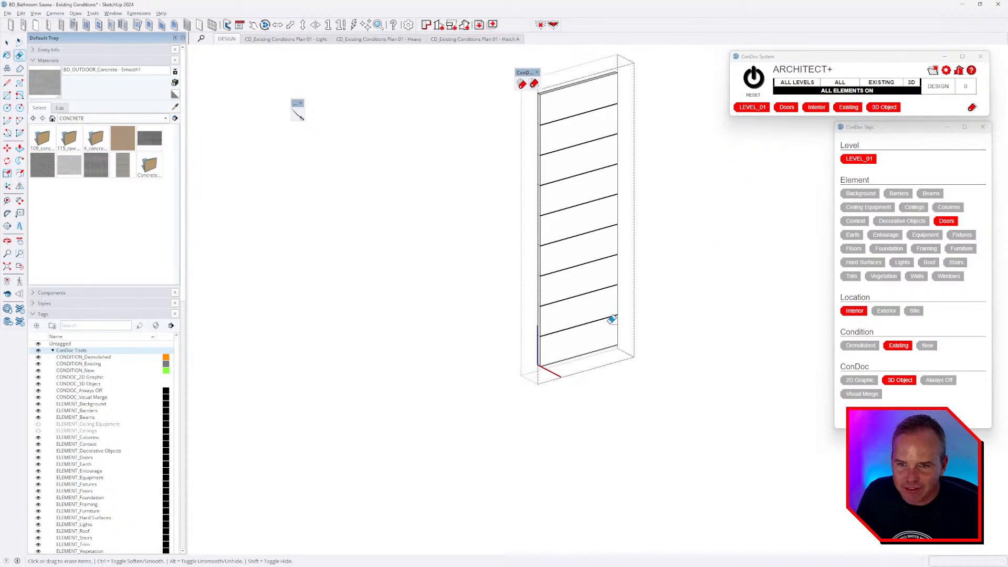
# - Reset in ArchitectPlus to unhide the whole building, then orbit over the grooved doors
pyautogui.click(757, 85)
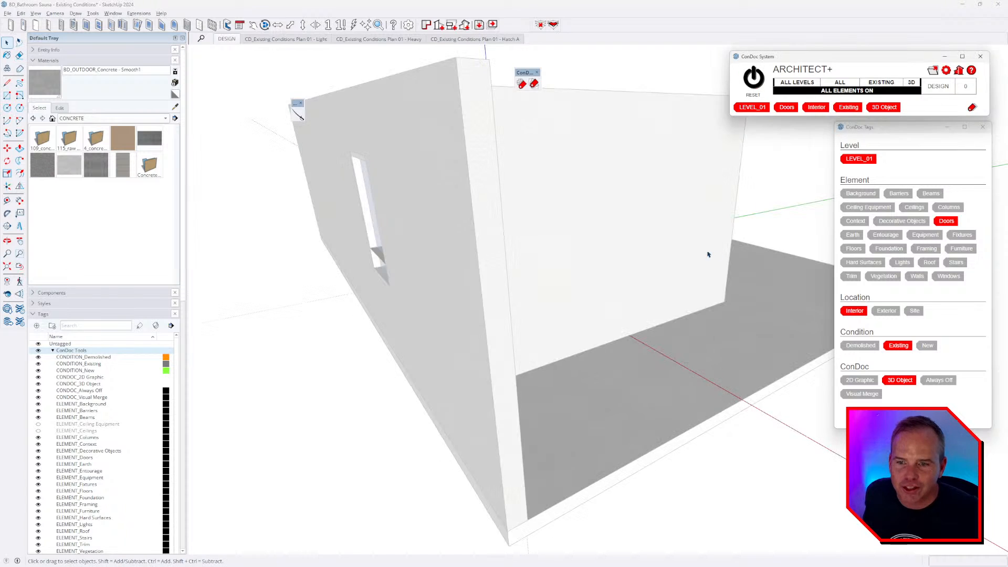
pyautogui.scroll(-5, 551, 326)
pyautogui.moveTo(540, 403); pyautogui.dragTo(524, 451, button='middle')
pyautogui.press('space')
pyautogui.scroll(6, 535, 263)
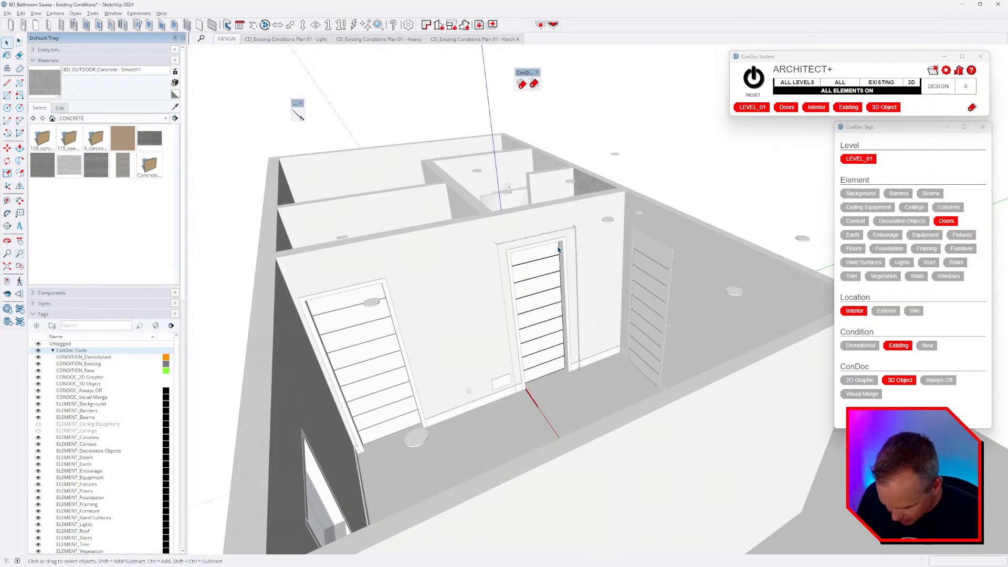
pyautogui.moveTo(576, 278); pyautogui.dragTo(543, 317, button='middle')
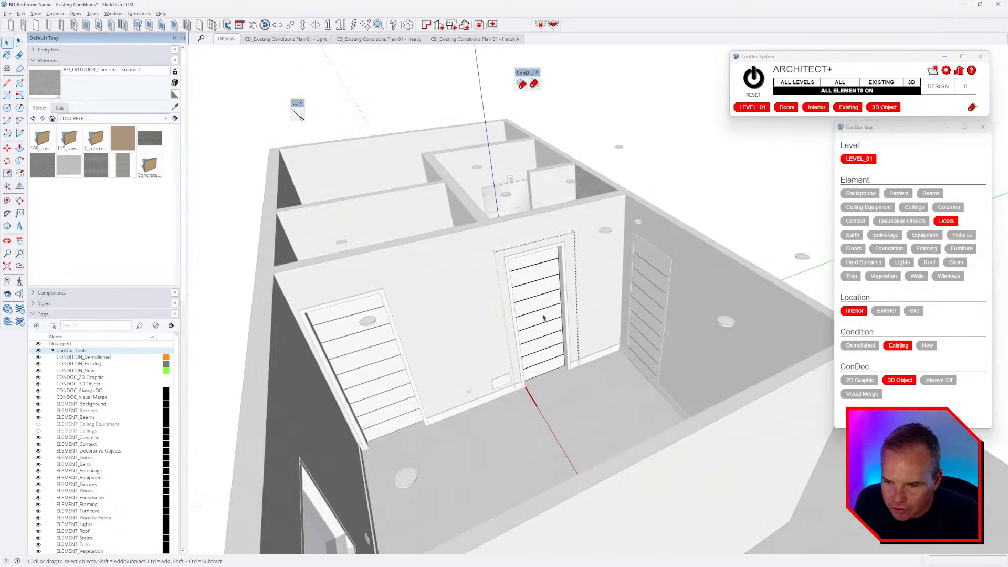
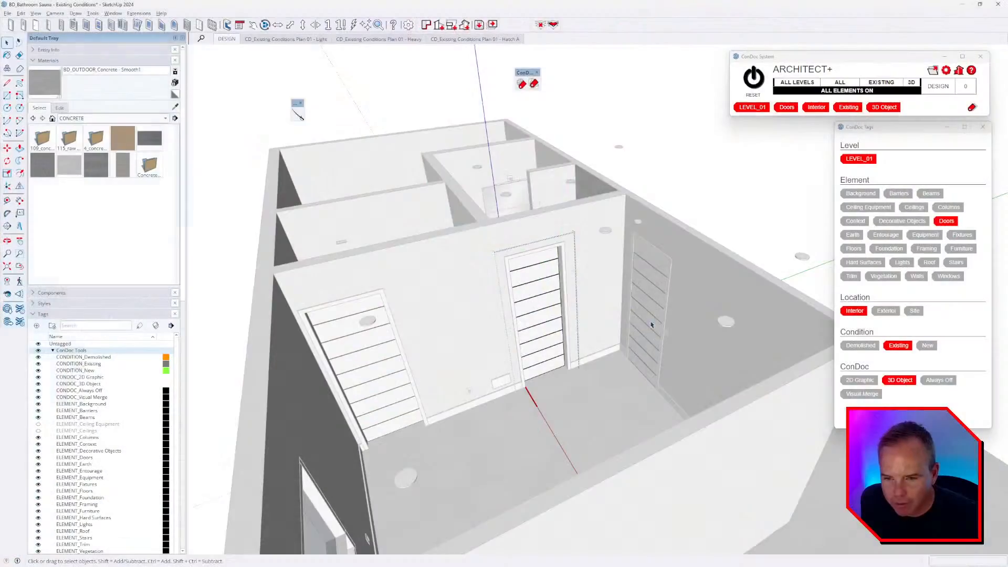
# - Edit into the middle door's nested groups and select its top panel
pyautogui.moveTo(651, 325); pyautogui.dragTo(621, 351, button='middle')
pyautogui.click(621, 358)
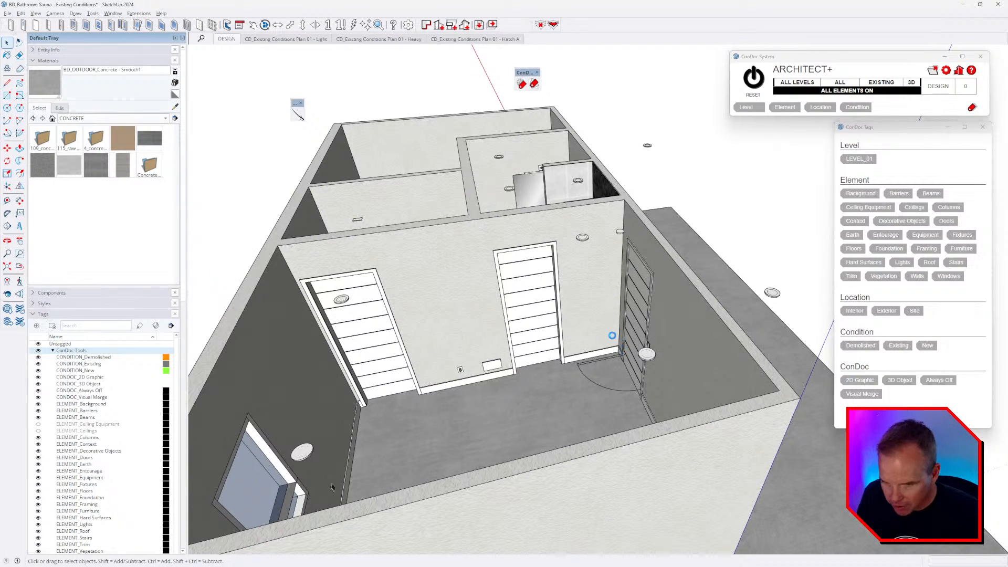
pyautogui.scroll(6, 527, 288)
pyautogui.doubleClick(505, 245)
pyautogui.doubleClick(517, 300)
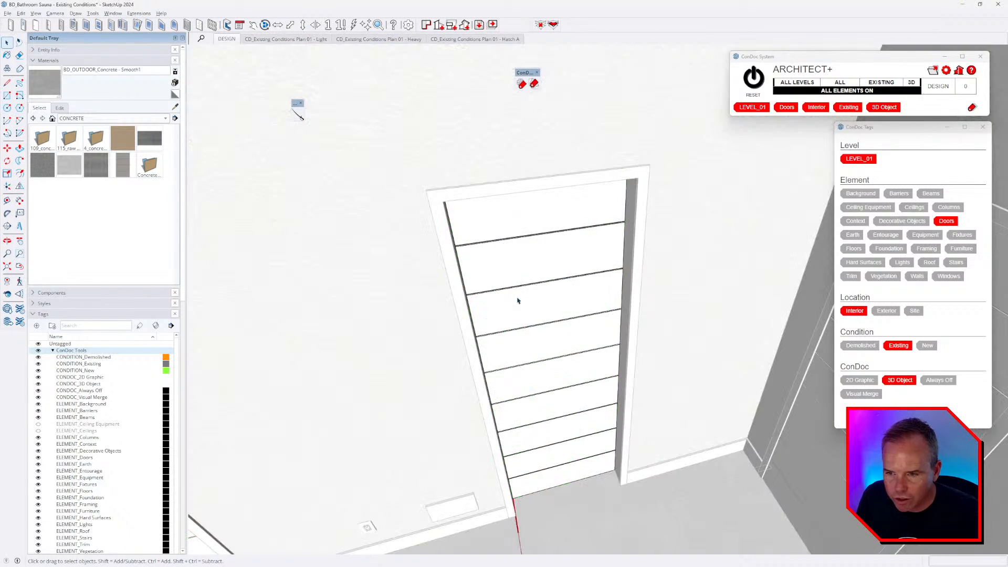
pyautogui.doubleClick(508, 262)
pyautogui.hotkey('ctrl', 'a')
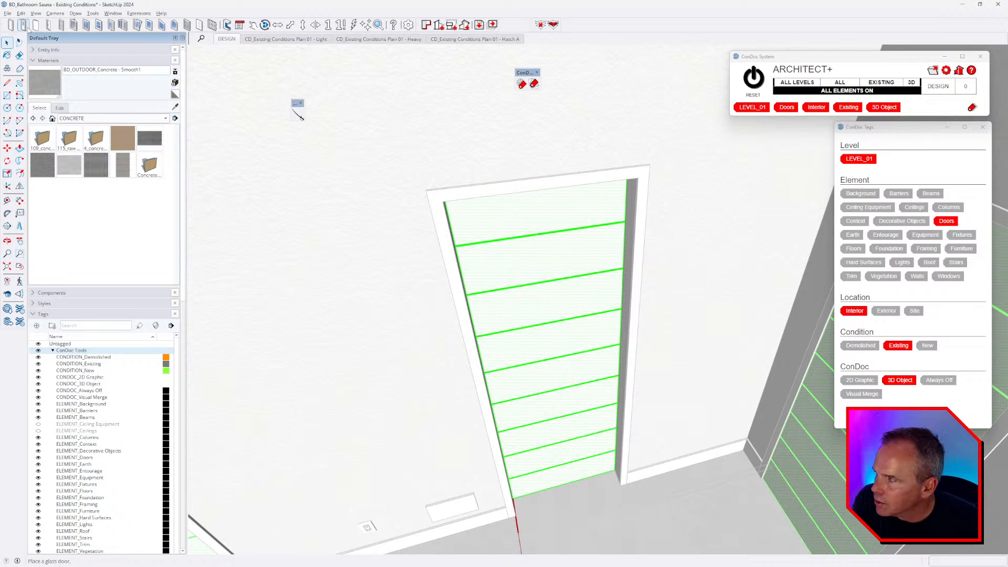
pyautogui.click(58, 62)
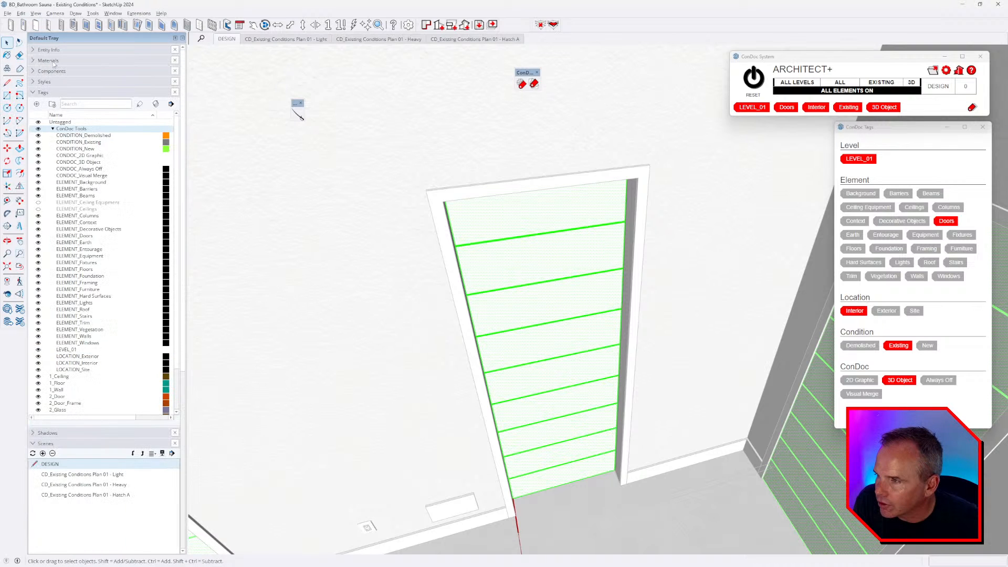
pyautogui.click(58, 62)
pyautogui.moveTo(446, 211); pyautogui.dragTo(562, 265, button='middle')
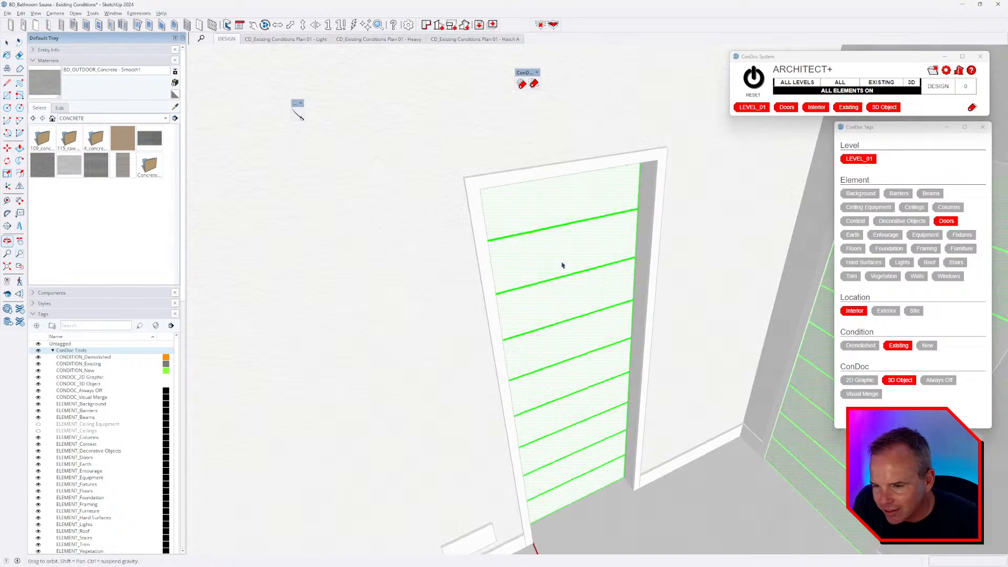
pyautogui.click(545, 224)
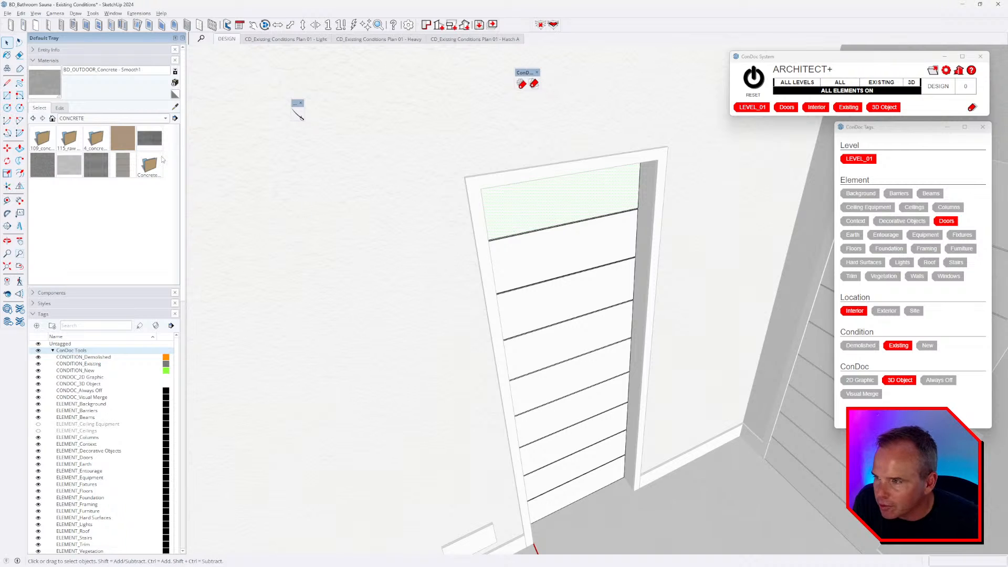
# - Browse the BD MATERIALS collection down to its INDOOR > WOOD swatches
pyautogui.click(90, 119)
pyautogui.click(95, 189)
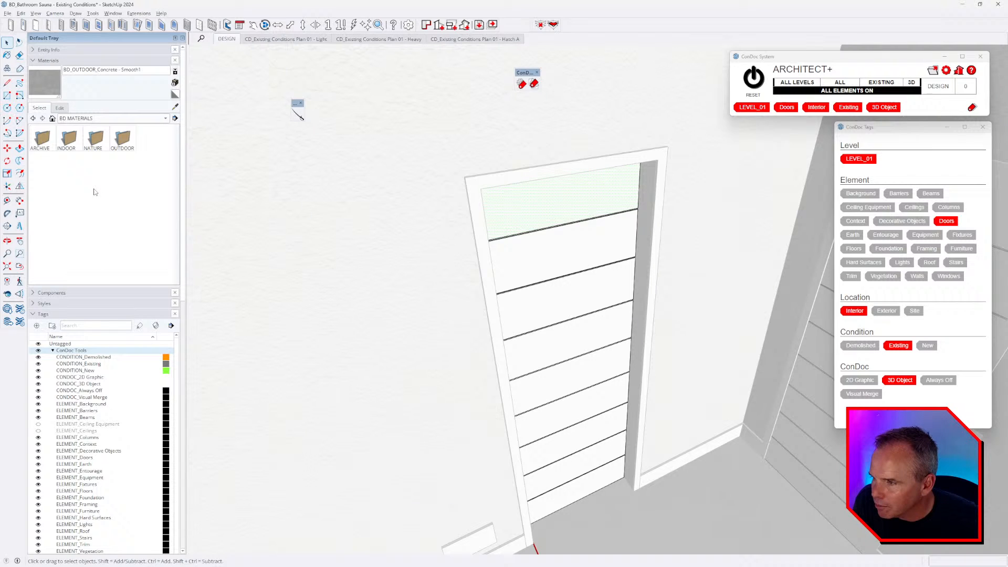
pyautogui.doubleClick(70, 149)
pyautogui.doubleClick(42, 192)
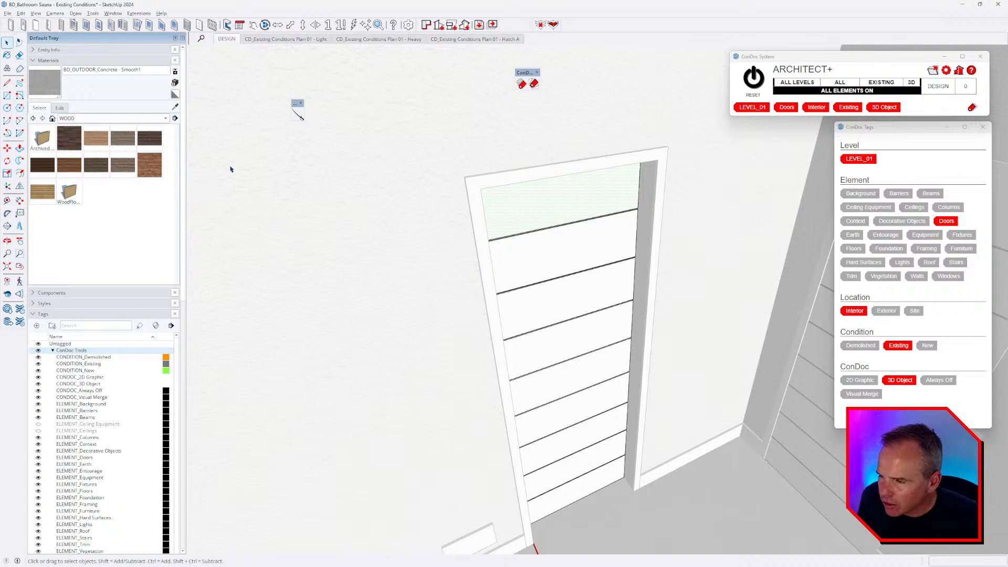
pyautogui.hotkey('alt', 'Tab')
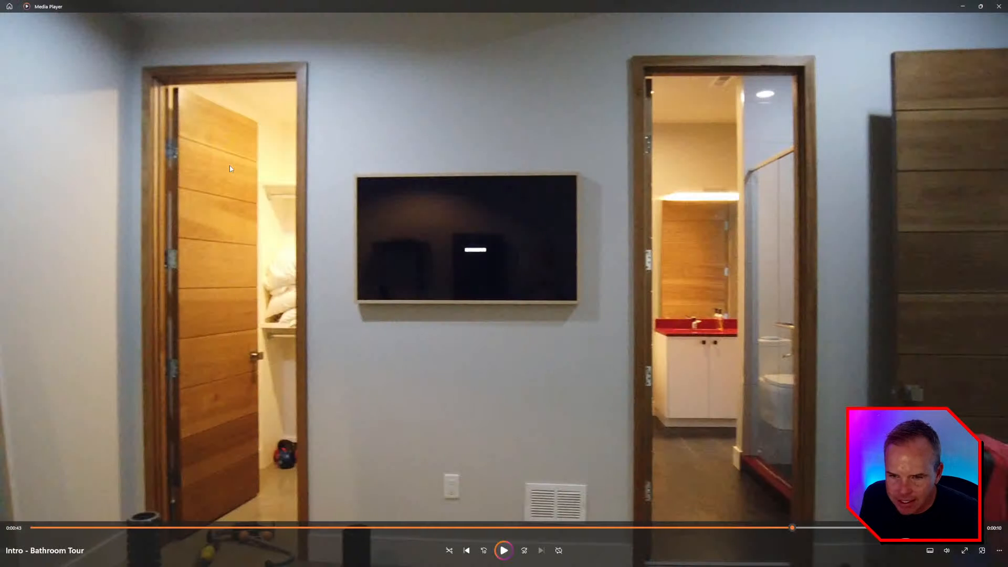
pyautogui.hotkey('alt', 'Tab')
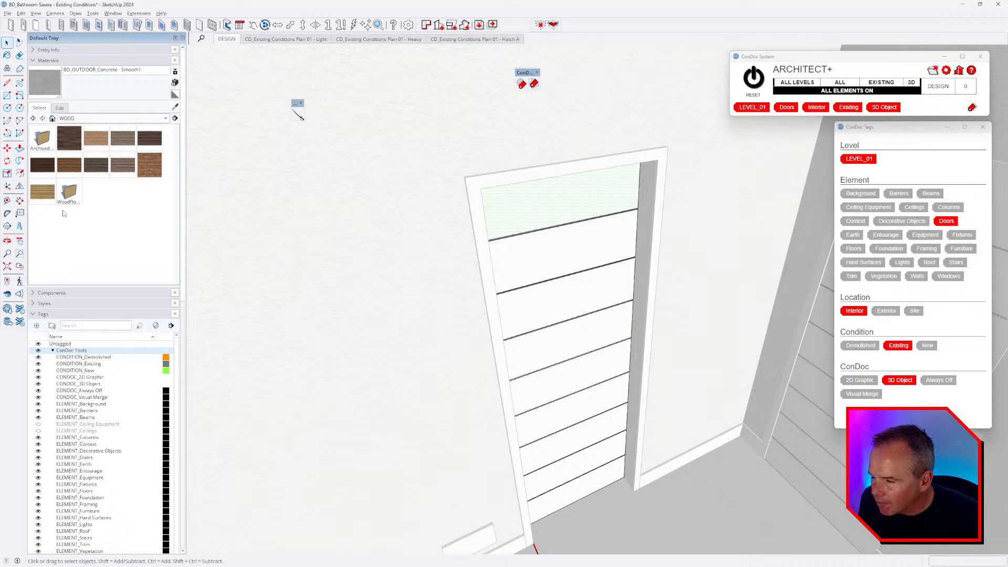
pyautogui.moveTo(512, 268); pyautogui.dragTo(540, 254, button='middle')
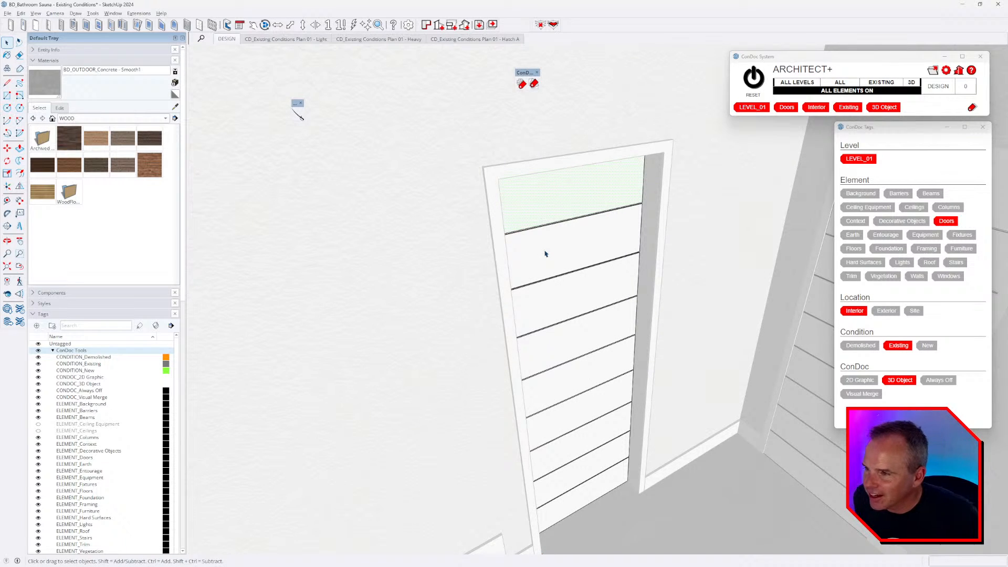
# - Paint the top door panel with BD_INDOOR_Wood - Floor Planks
pyautogui.click(97, 139)
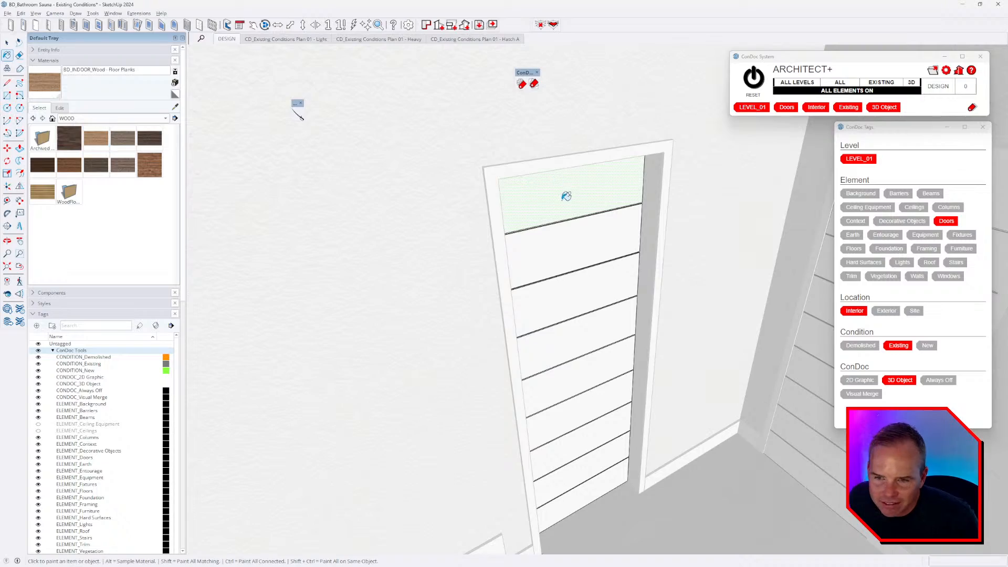
pyautogui.click(565, 196)
pyautogui.scroll(5, 551, 163)
pyautogui.moveTo(552, 168); pyautogui.dragTo(522, 244, button='middle')
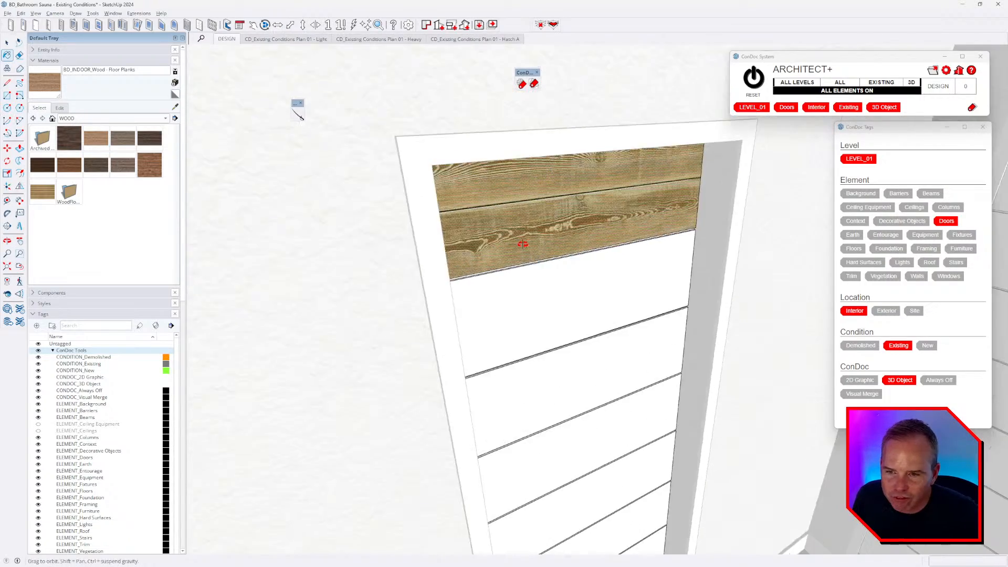
pyautogui.scroll(3, 523, 244)
# - Reposition the panel's texture, scaling the wood grain much larger and shifting it down
pyautogui.rightClick(522, 203)
pyautogui.moveTo(572, 316)
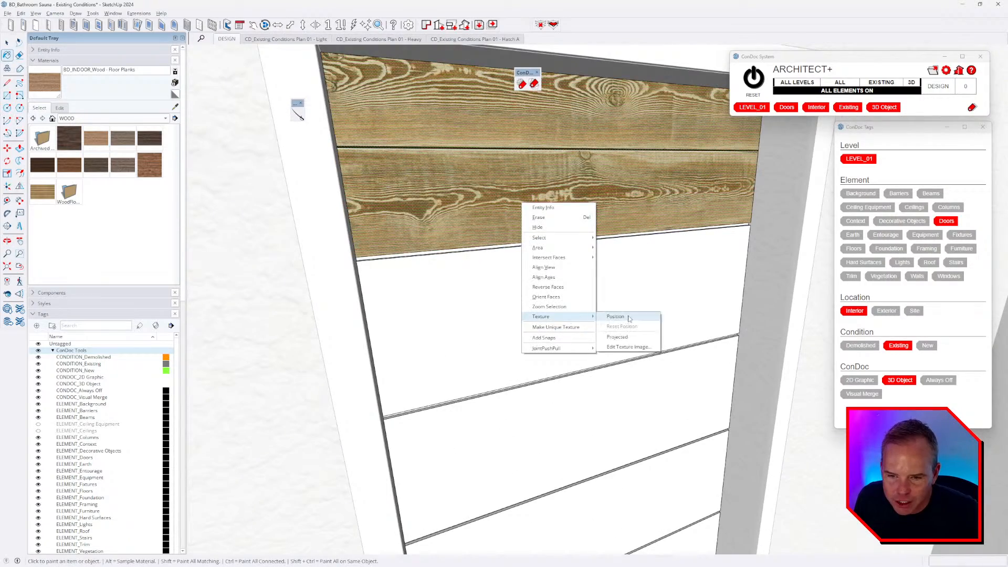
pyautogui.click(615, 317)
pyautogui.scroll(-4, 633, 315)
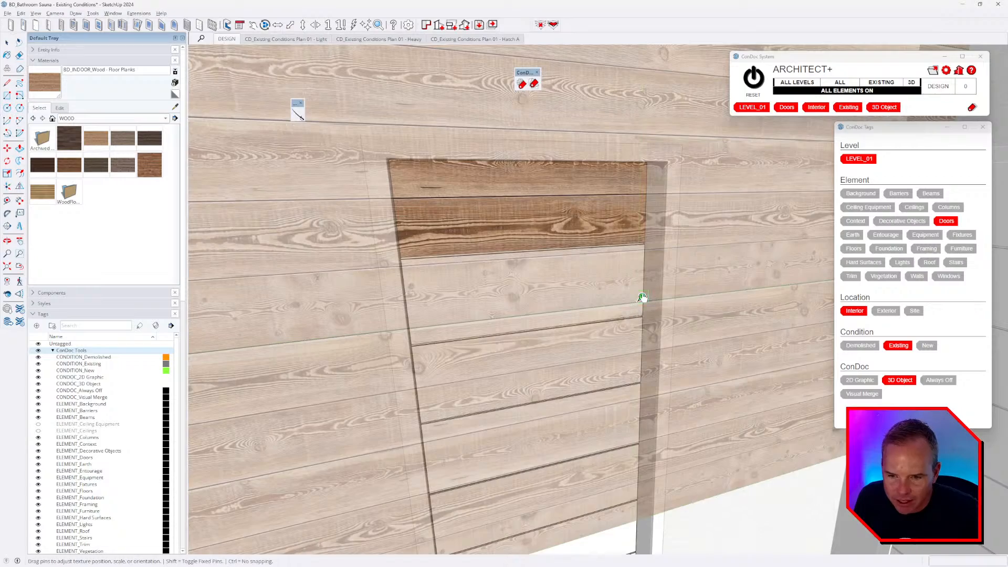
pyautogui.moveTo(643, 298); pyautogui.dragTo(810, 291)
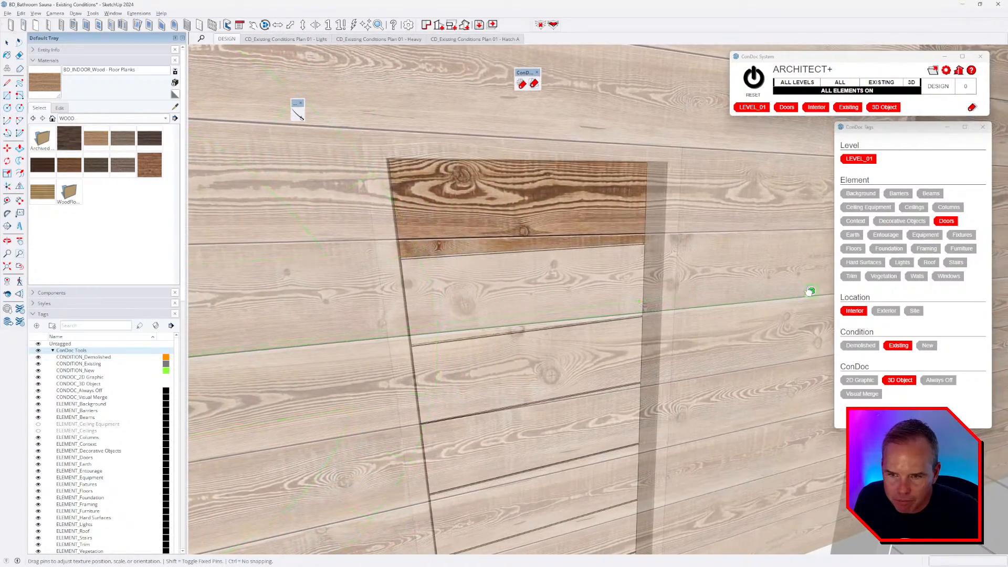
pyautogui.moveTo(582, 200); pyautogui.dragTo(575, 217)
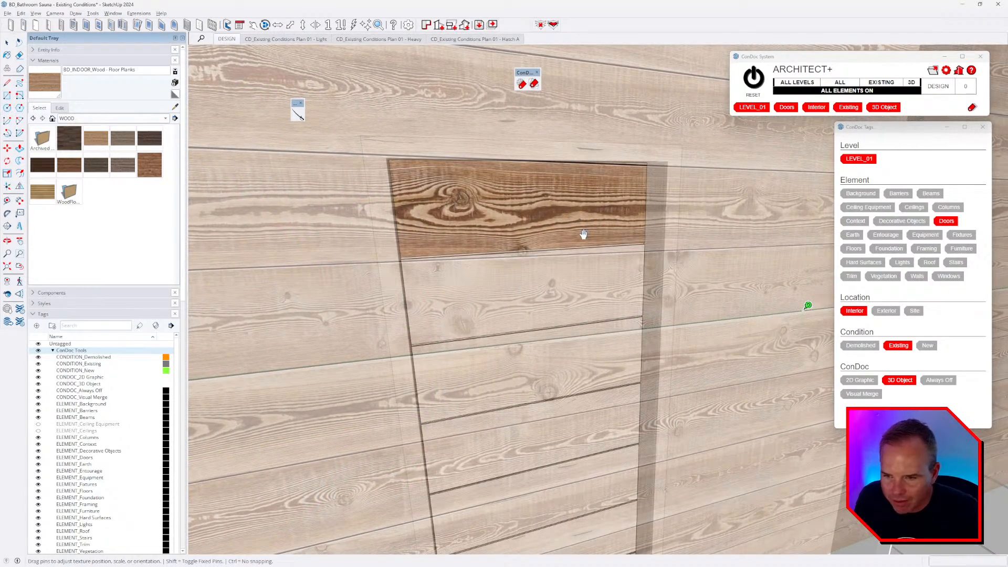
pyautogui.press('b')
# - Sample the repositioned wood and paint the remaining door boards with it
pyautogui.keyDown('alt'); pyautogui.click(542, 227); pyautogui.keyUp('alt')
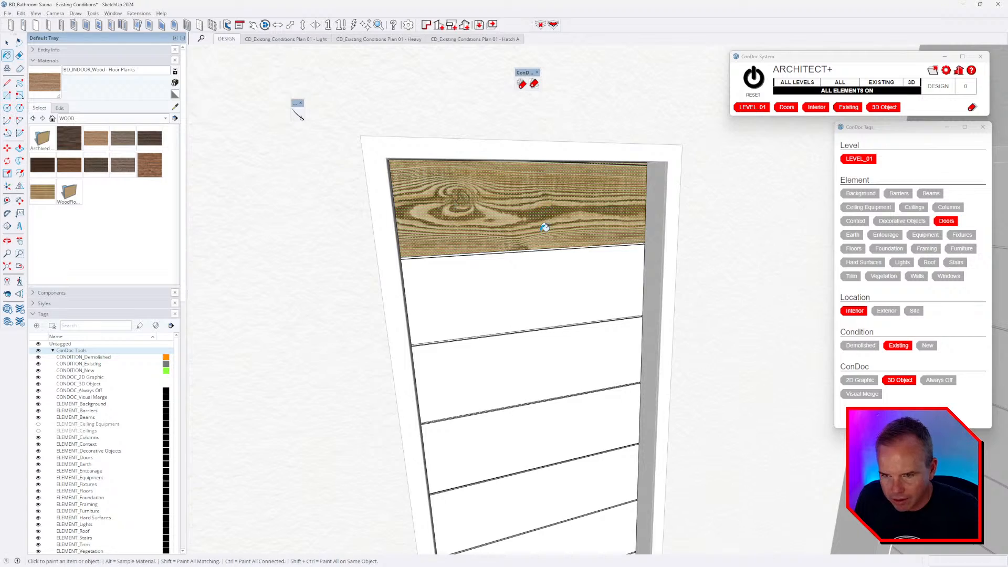
pyautogui.scroll(-3, 527, 239)
pyautogui.click(527, 273)
pyautogui.moveTo(530, 307)
pyautogui.mouseDown(button='middle')
pyautogui.moveTo(574, 227)
pyautogui.moveTo(484, 169)
pyautogui.moveTo(450, 226)
pyautogui.moveTo(479, 263)
pyautogui.moveTo(543, 264)
pyautogui.mouseUp(button='middle')
pyautogui.hotkey('alt', 'Tab')
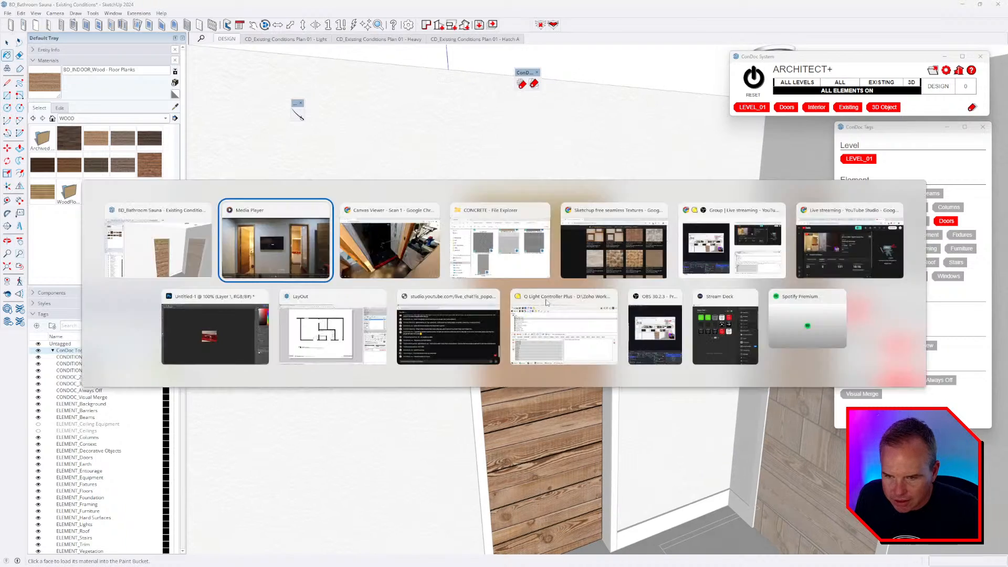
pyautogui.hotkey('alt', 'Tab')
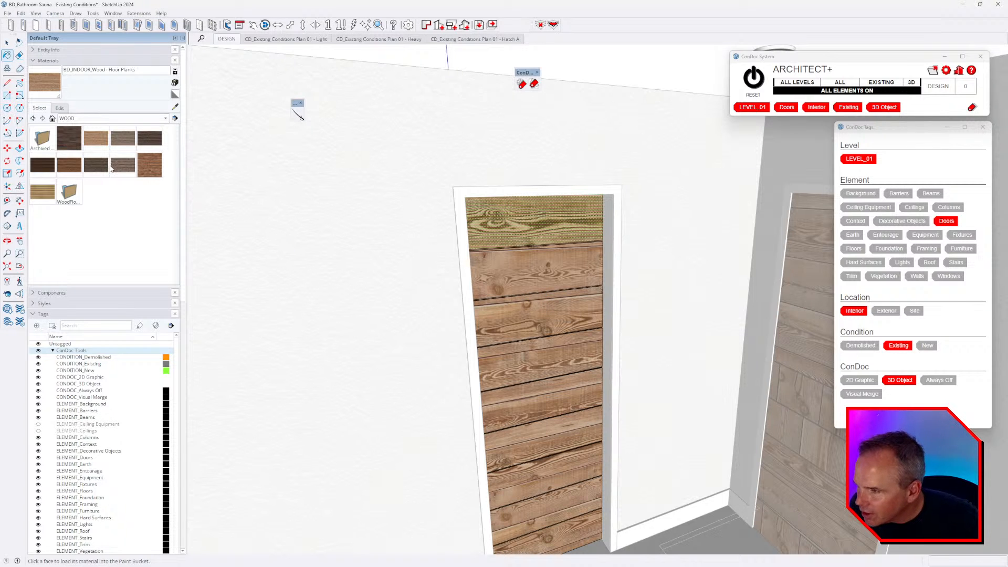
# - Pick Wood Veneer 01 from the Wood materials collection
pyautogui.doubleClick(74, 198)
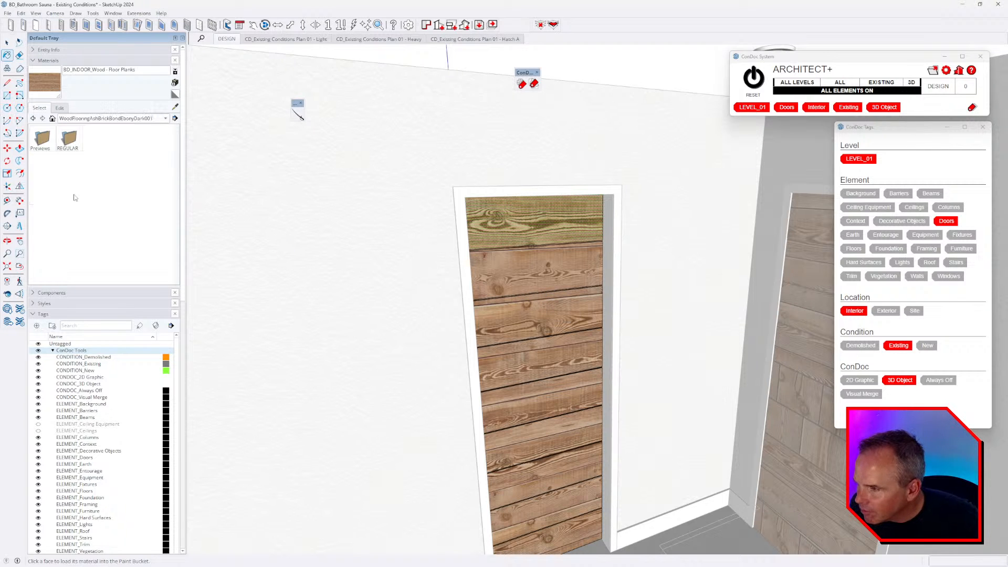
pyautogui.click(32, 118)
pyautogui.click(87, 118)
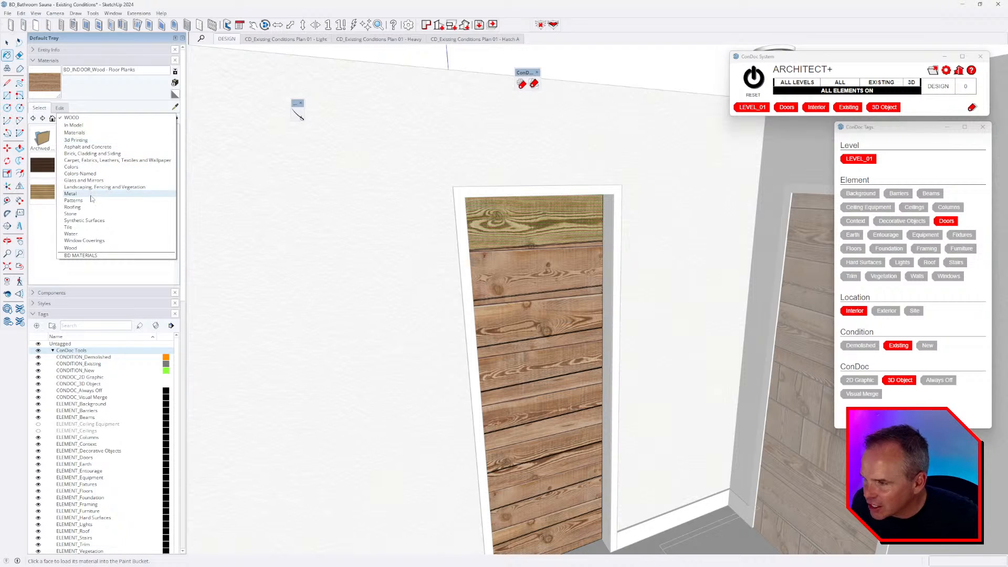
pyautogui.click(79, 248)
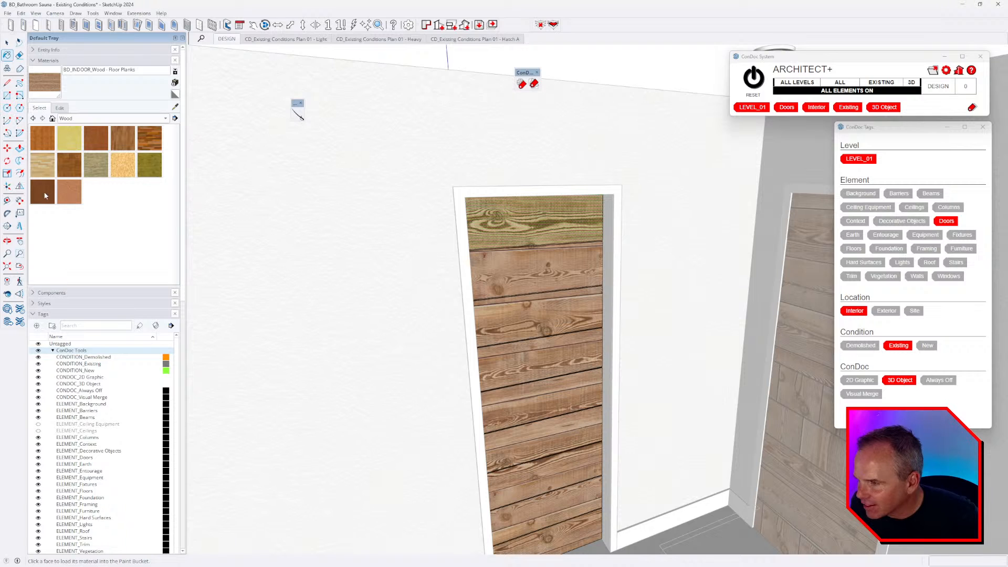
pyautogui.click(45, 196)
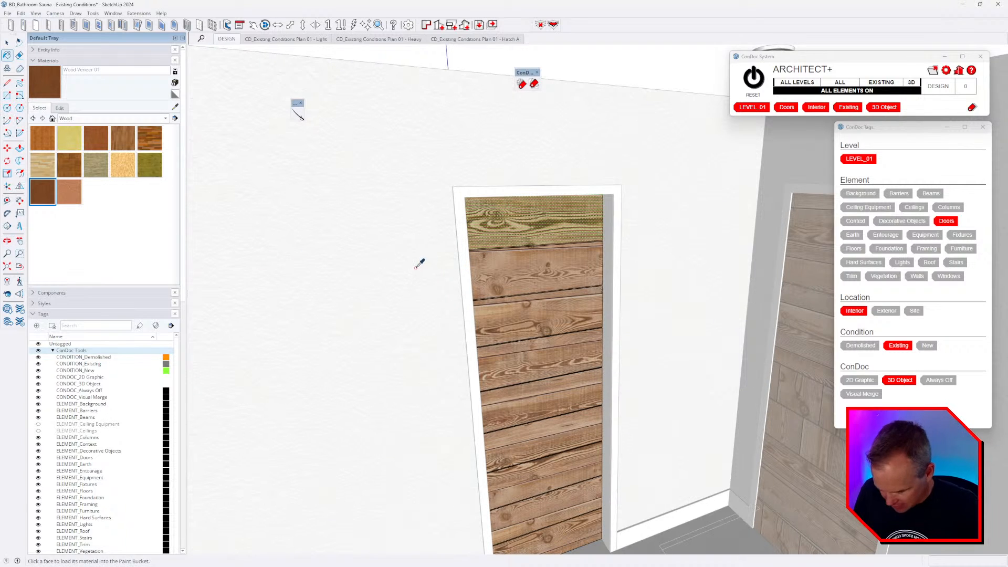
# - Paint all the door boards with the dark Wood Veneer 01
pyautogui.press('space')
pyautogui.press('b')
pyautogui.click(508, 227)
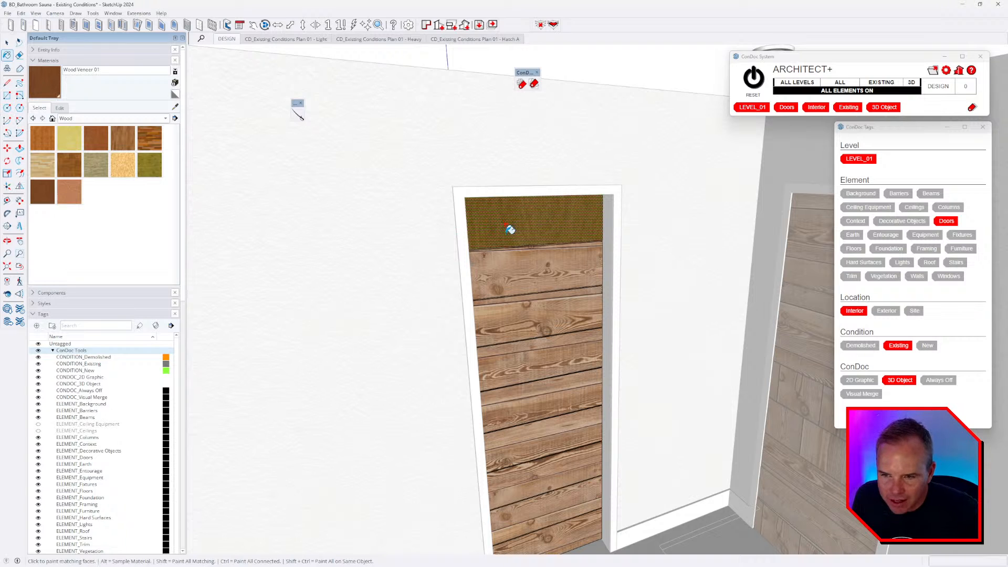
pyautogui.click(545, 275)
pyautogui.keyDown('shift'); pyautogui.click(553, 311); pyautogui.keyUp('shift')
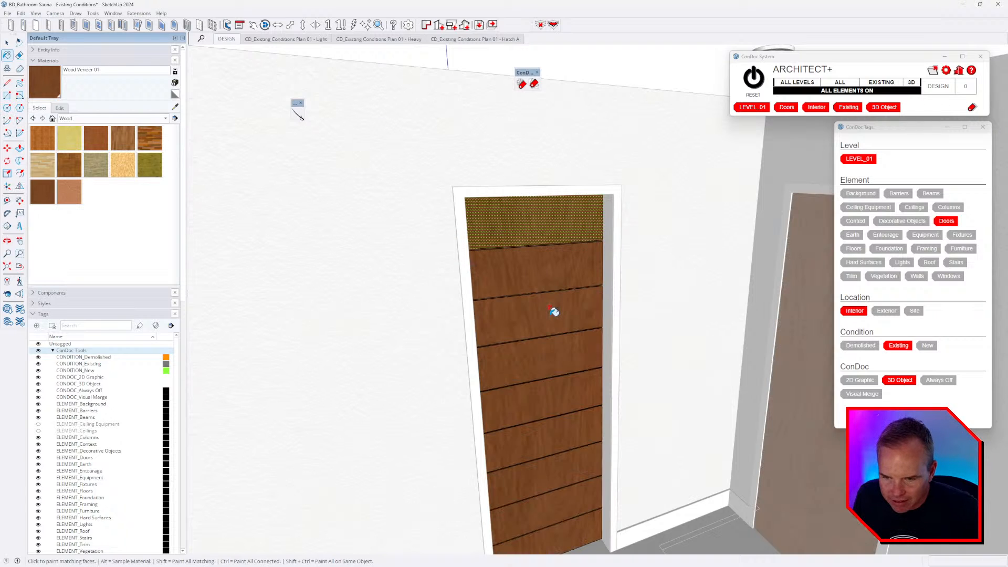
pyautogui.scroll(3, 556, 323)
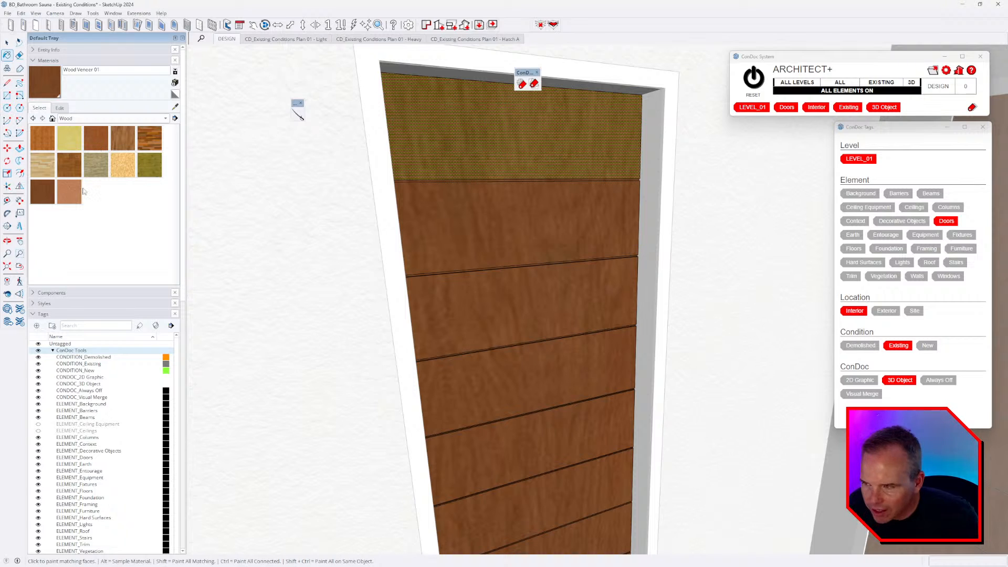
# - Set the Wood Veneer 01 texture width to 24 inches (2'0")
pyautogui.click(60, 108)
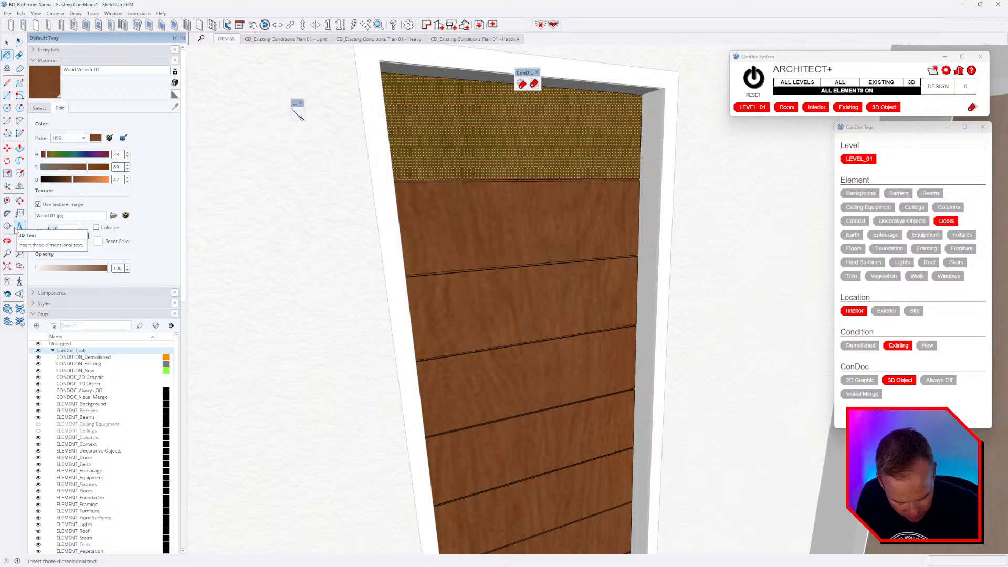
pyautogui.write('24')
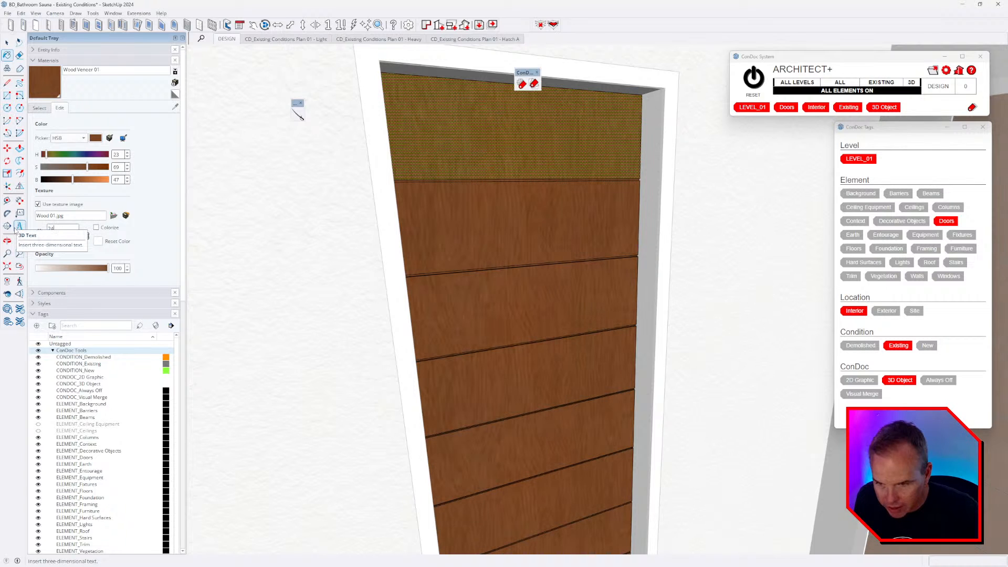
pyautogui.press('Return')
pyautogui.scroll(-3, 589, 221)
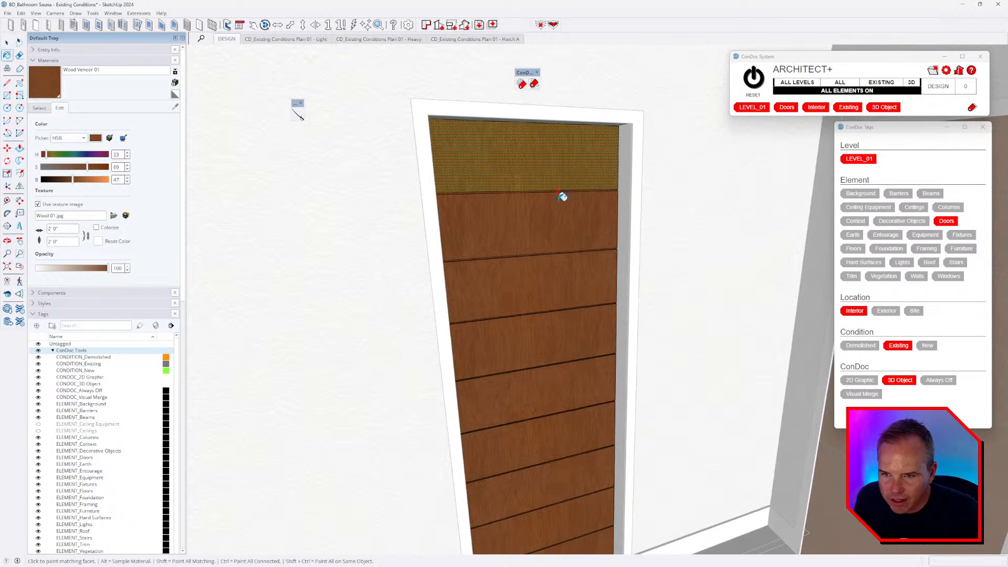
# - Rotate the door's wood veneer texture 90 degrees
pyautogui.rightClick(537, 162)
pyautogui.click(627, 275)
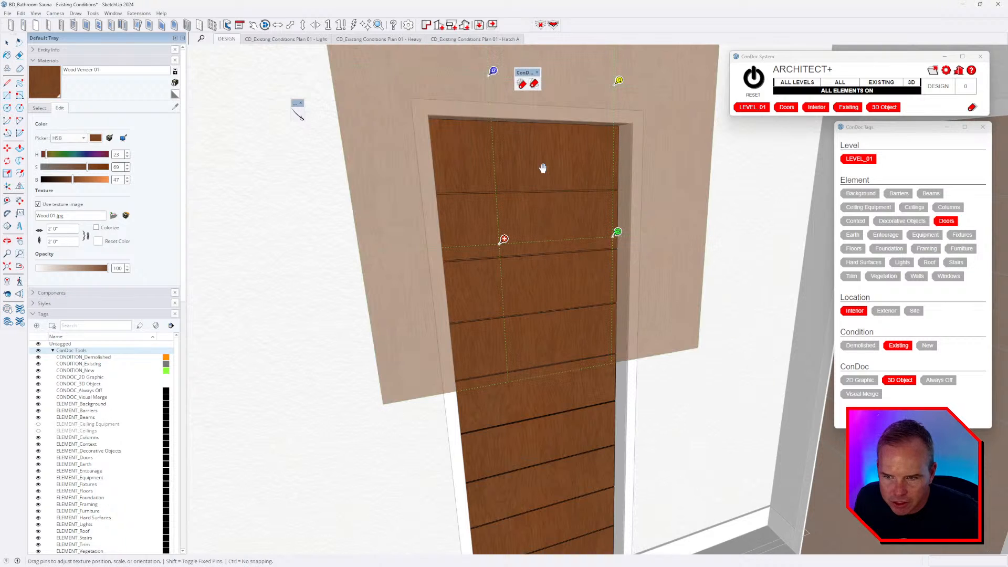
pyautogui.rightClick(543, 169)
pyautogui.moveTo(567, 203)
pyautogui.click(603, 205)
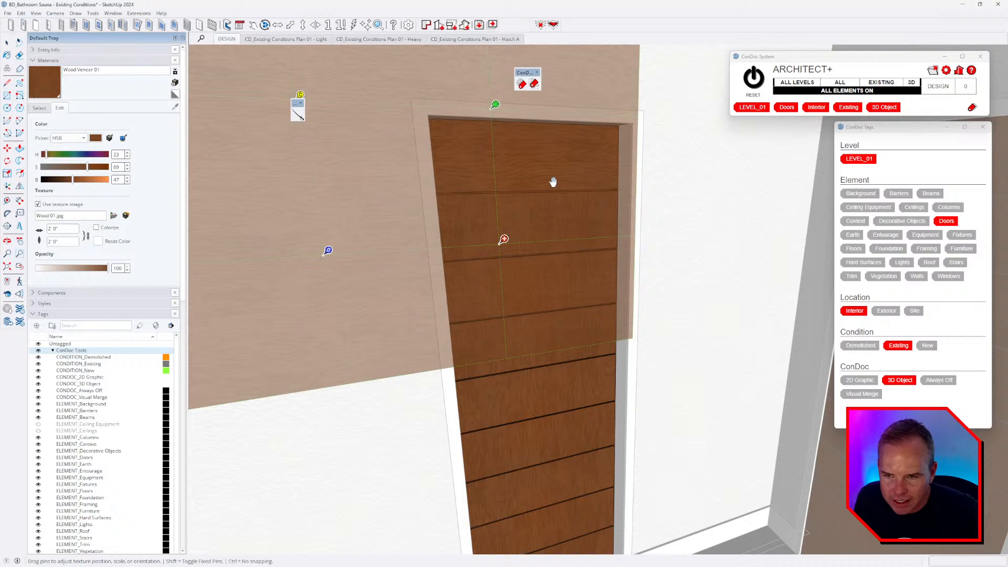
pyautogui.press('b')
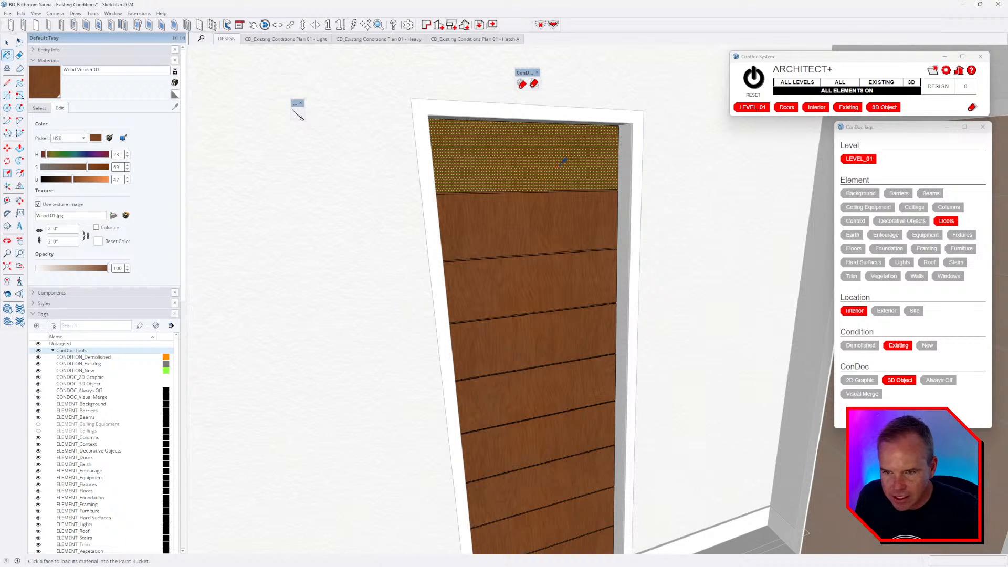
pyautogui.scroll(-3, 541, 325)
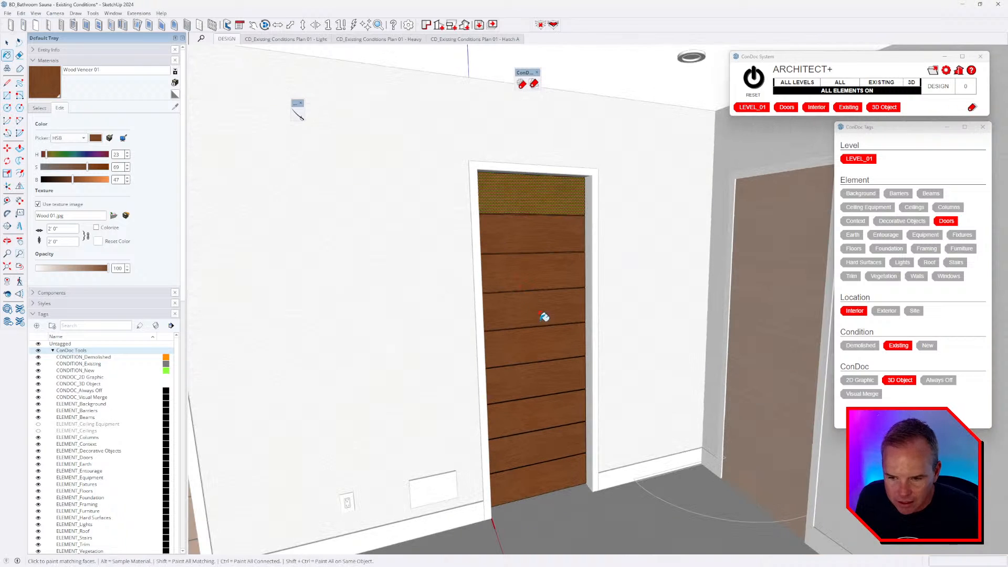
# - Shift the veneer's hue and make it lighter and less saturated
pyautogui.hotkey('alt', 'Tab')
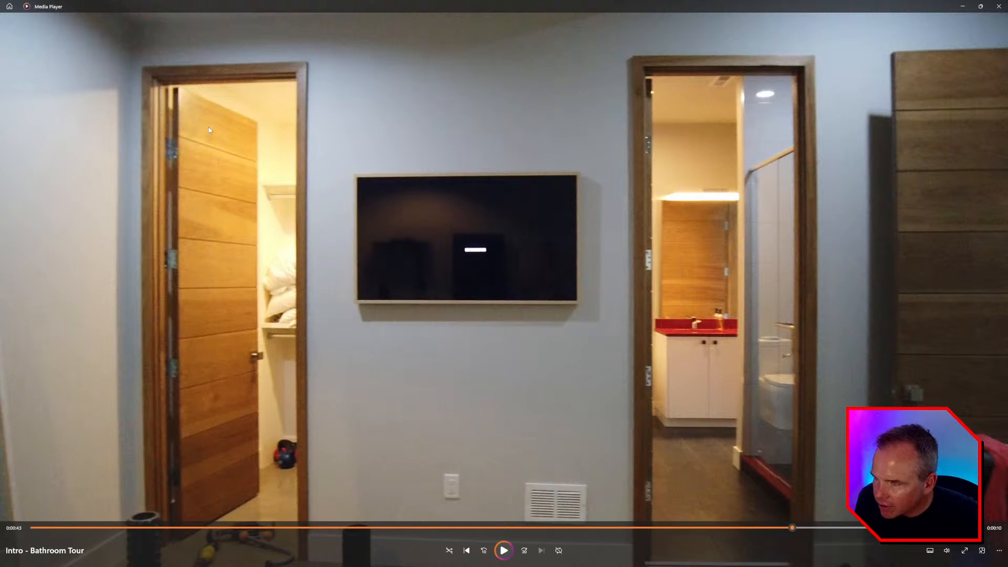
pyautogui.hotkey('alt', 'Tab')
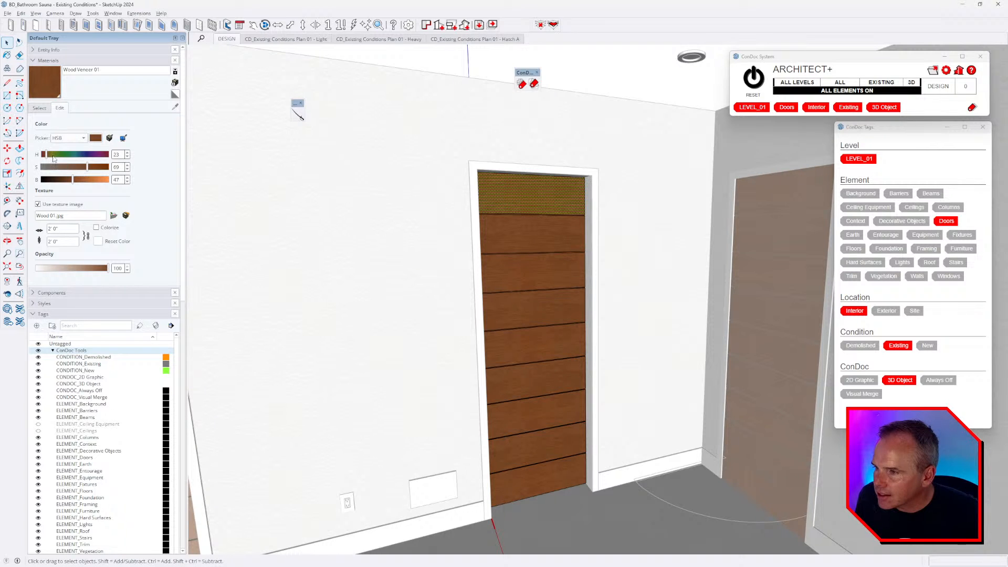
pyautogui.moveTo(53, 159)
pyautogui.mouseDown()
pyautogui.moveTo(82, 181)
pyautogui.moveTo(48, 160)
pyautogui.mouseUp()
pyautogui.click(81, 168)
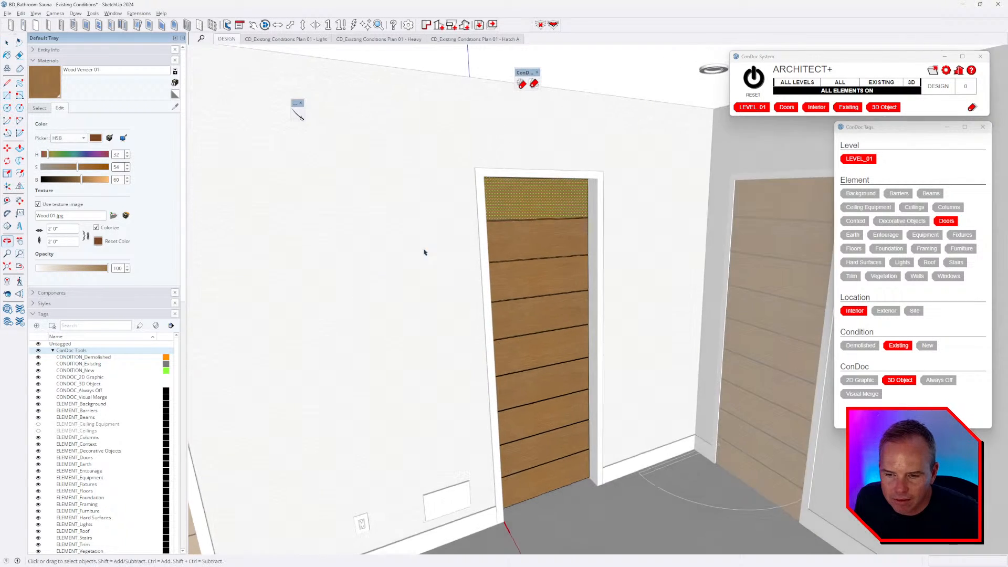
pyautogui.scroll(5, 495, 293)
pyautogui.scroll(2, 442, 273)
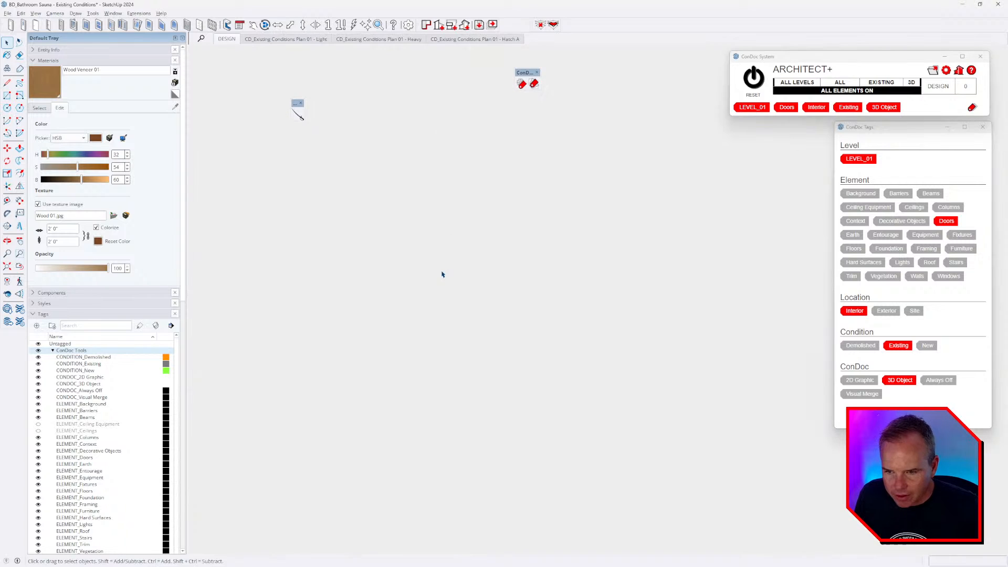
pyautogui.scroll(-6, 463, 272)
pyautogui.scroll(2, 479, 270)
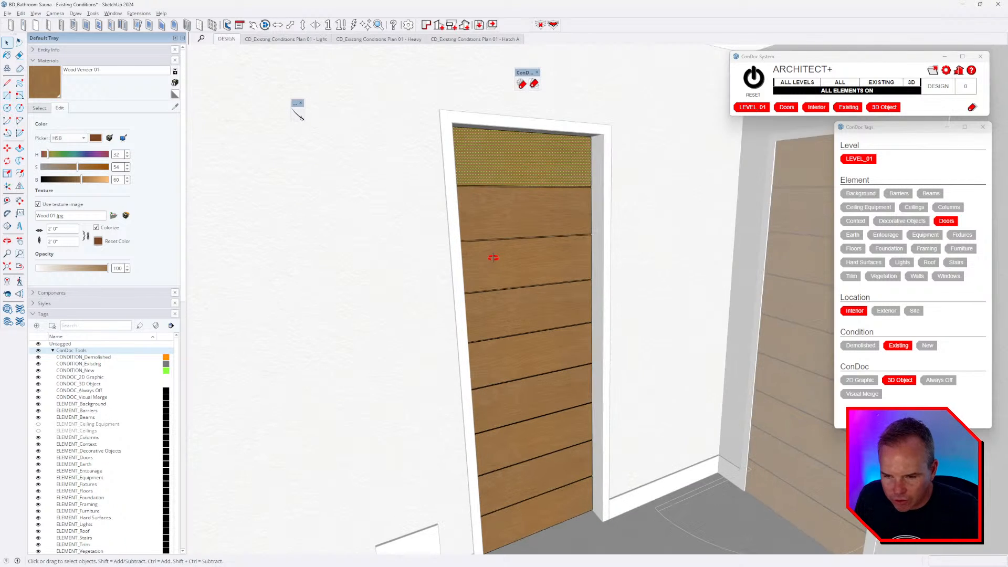
pyautogui.moveTo(494, 258); pyautogui.dragTo(569, 281, button='middle')
# - Select the door trim and isolate elements sharing its tags with Shift+I
pyautogui.press('Escape')
pyautogui.press('Escape')
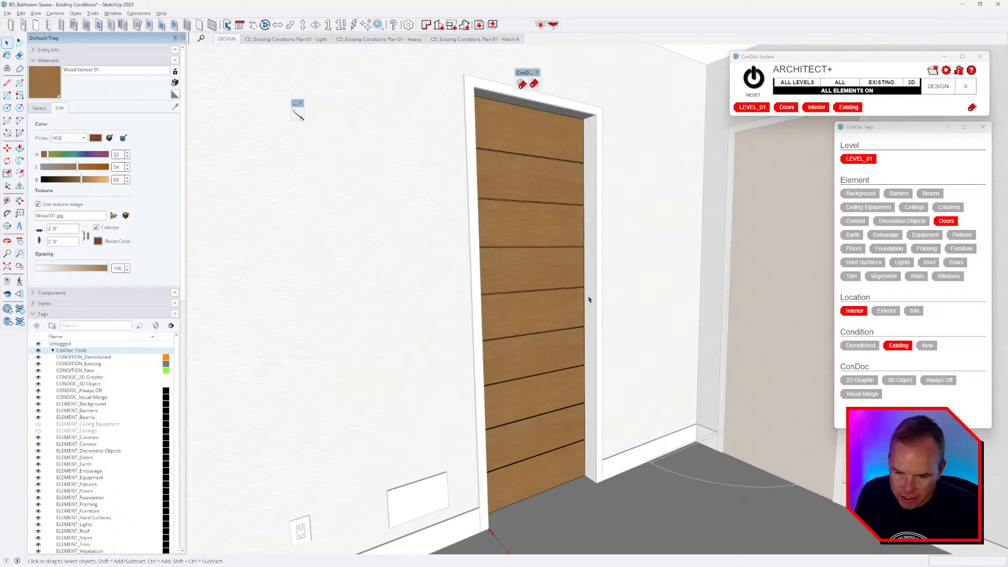
pyautogui.moveTo(601, 214); pyautogui.dragTo(581, 312, button='middle')
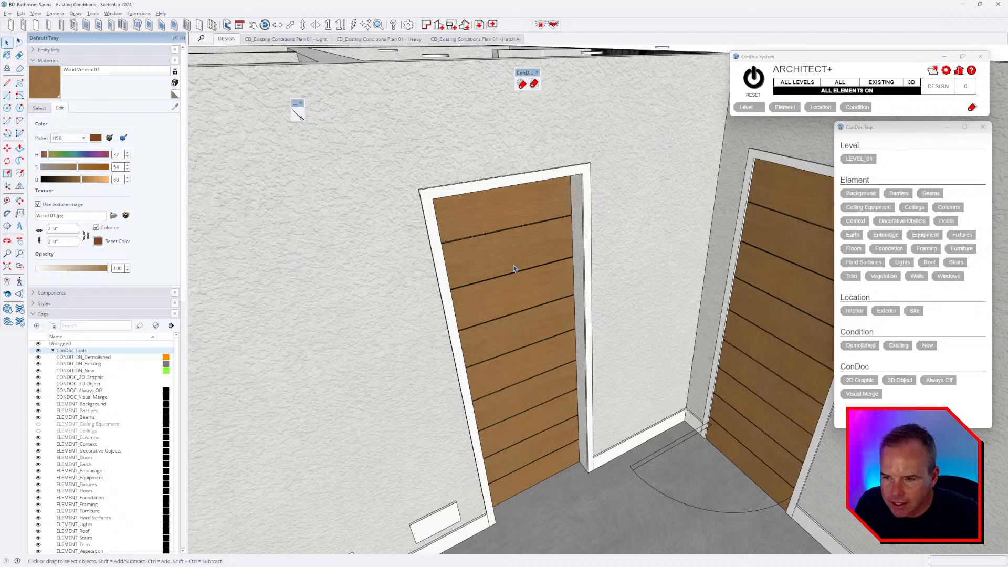
pyautogui.doubleClick(434, 243)
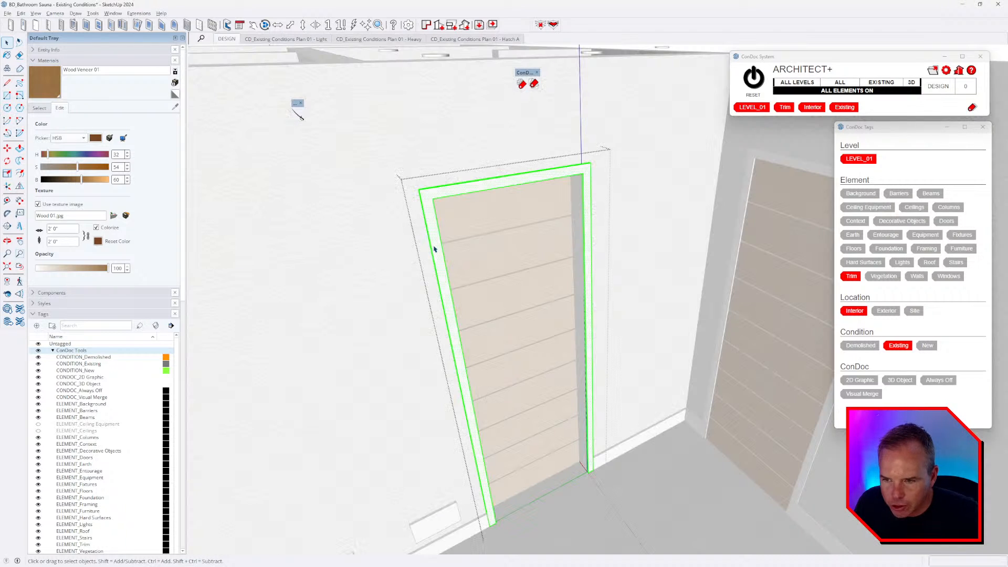
pyautogui.click(459, 253)
pyautogui.click(433, 228)
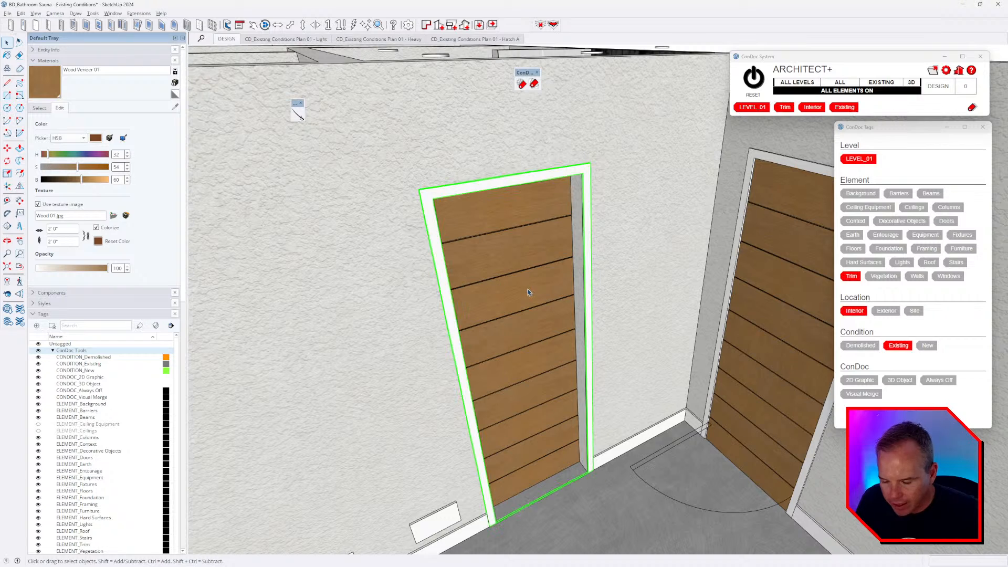
pyautogui.hotkey('shift', 'i')
pyautogui.scroll(-8, 528, 290)
pyautogui.click(512, 391)
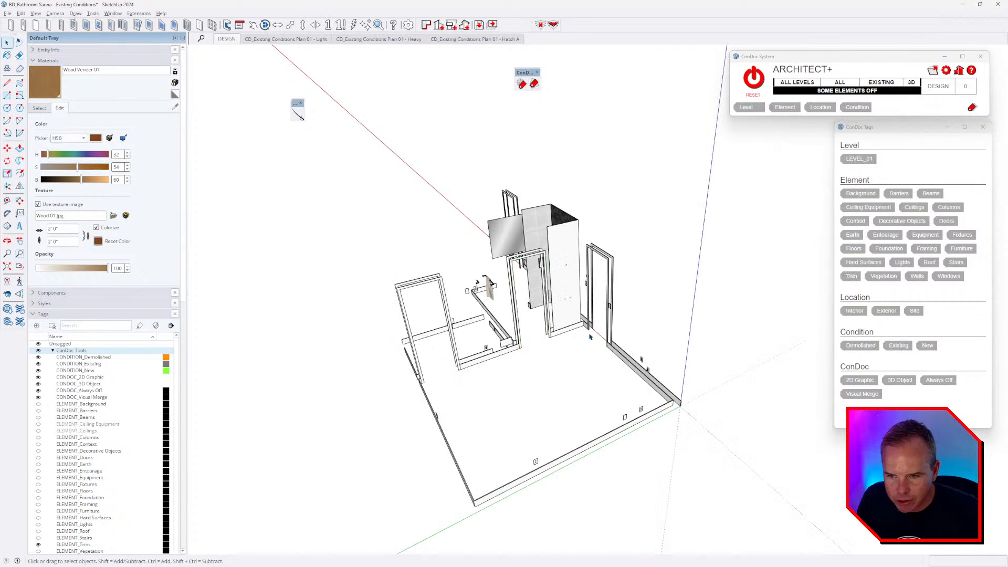
# - Tag the towel ring, hook, towel bar and shower rail as LEVEL_01, Fixtures, Interior, Existing
pyautogui.moveTo(512, 391); pyautogui.dragTo(645, 349, button='middle')
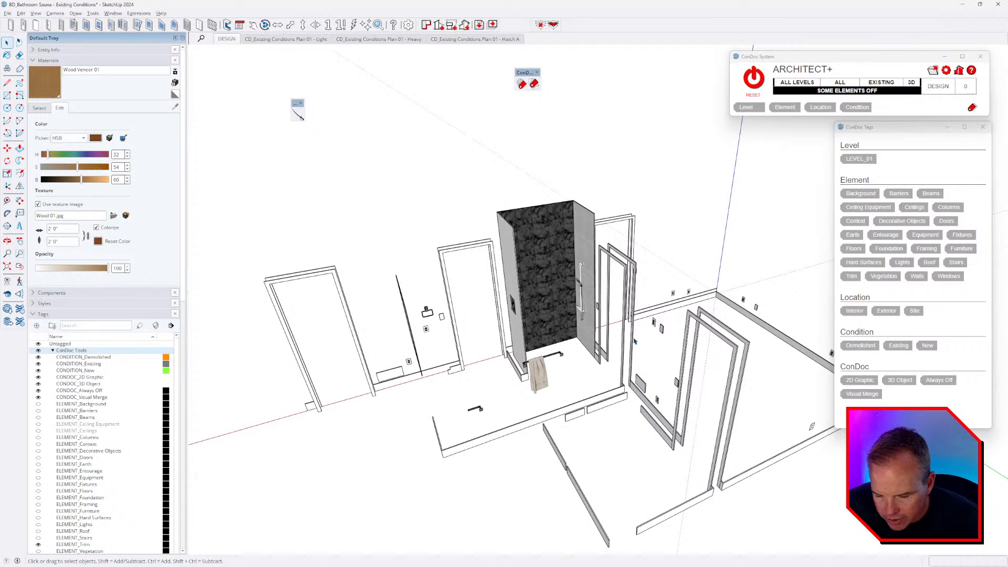
pyautogui.scroll(3, 426, 371)
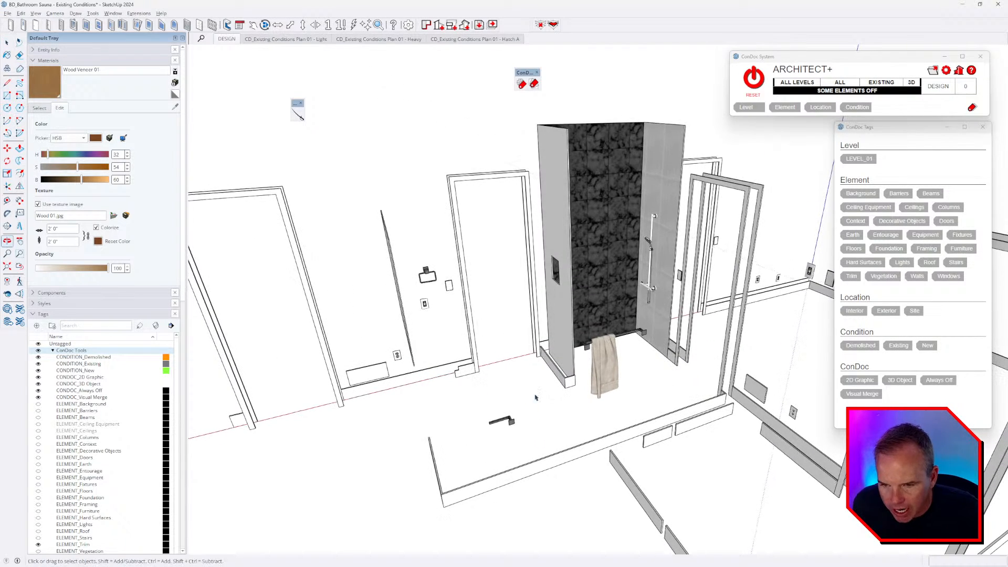
pyautogui.click(428, 276)
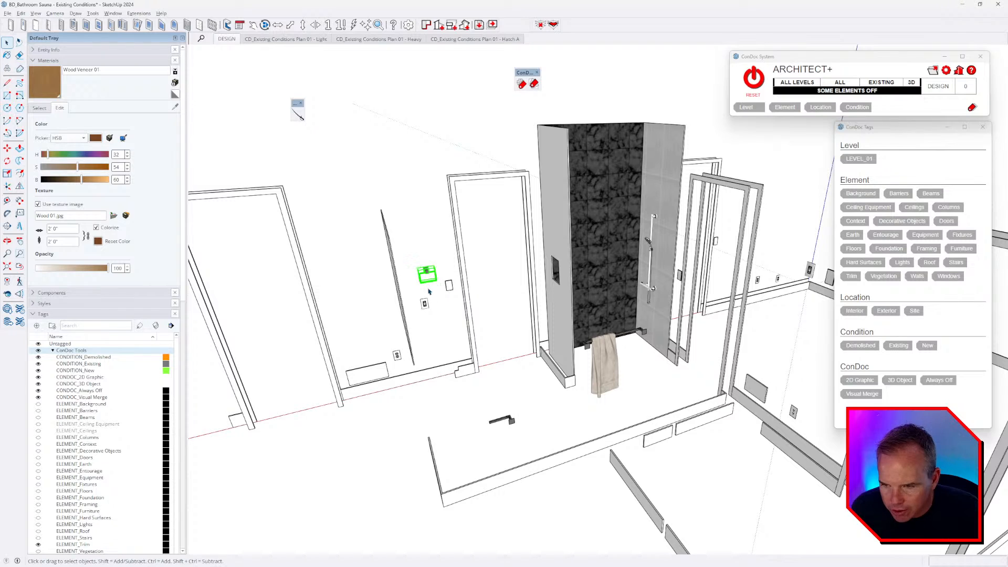
pyautogui.keyDown('shift'); pyautogui.click(500, 423); pyautogui.keyUp('shift')
pyautogui.keyDown('shift'); pyautogui.click(625, 387); pyautogui.keyUp('shift')
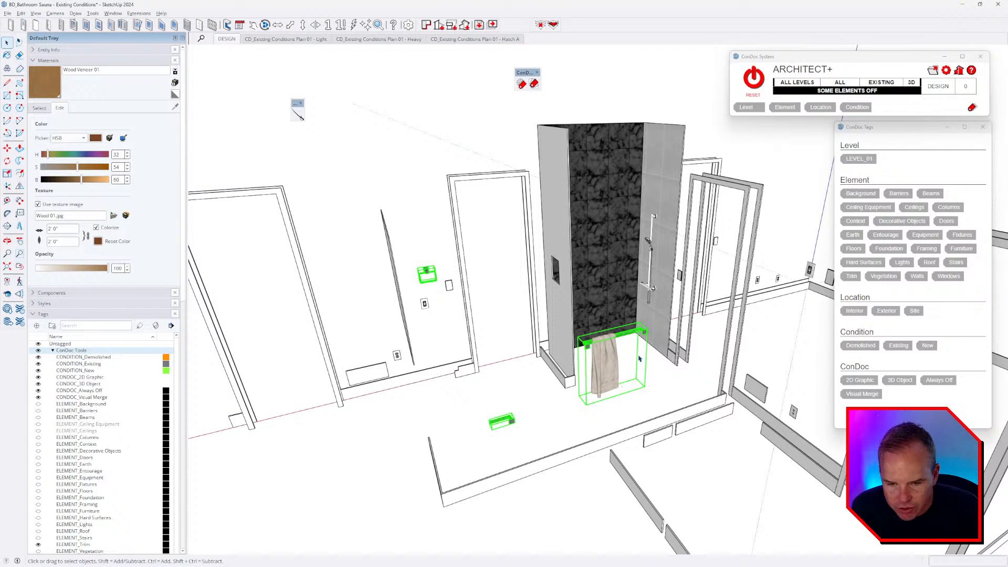
pyautogui.keyDown('shift'); pyautogui.click(650, 245); pyautogui.keyUp('shift')
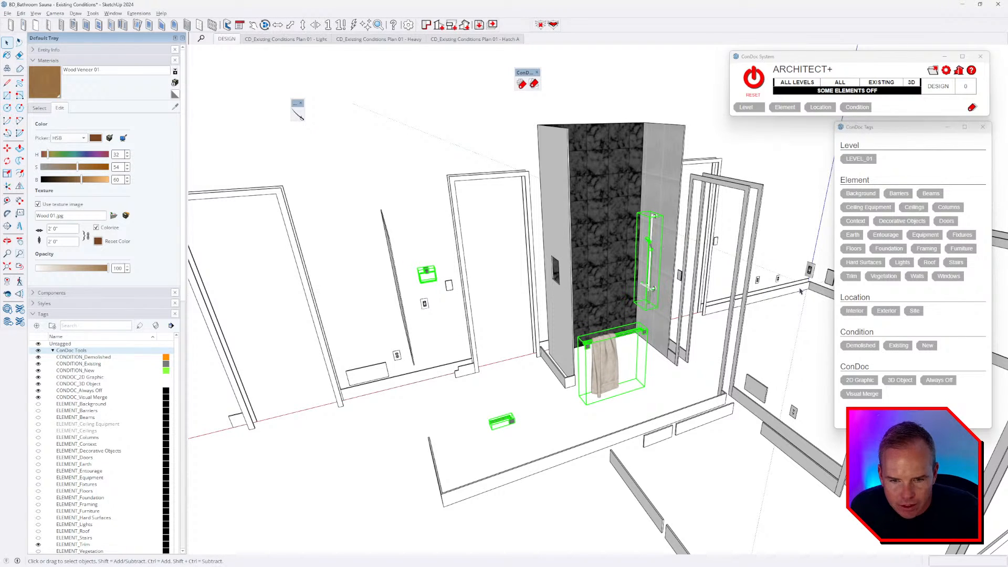
pyautogui.click(859, 159)
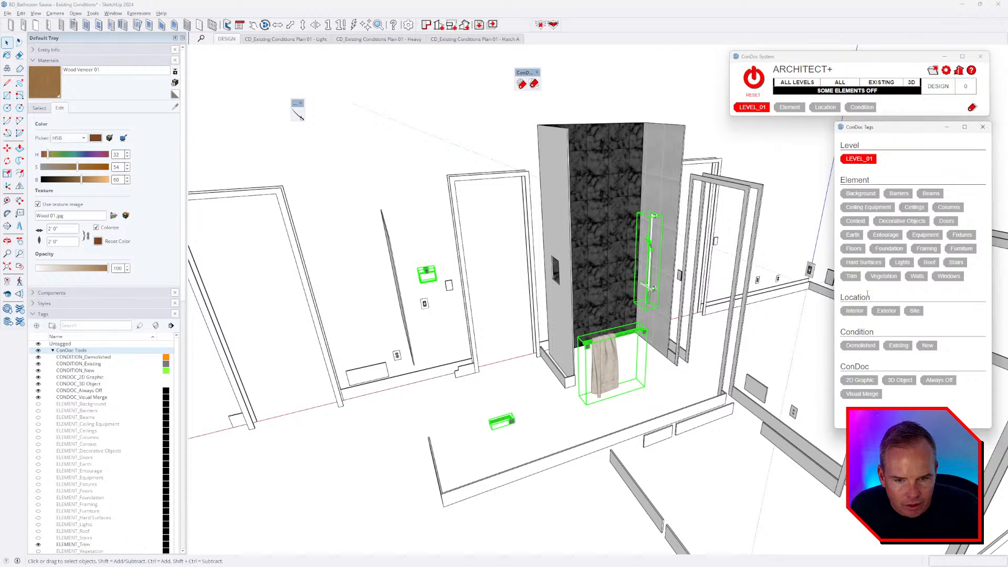
pyautogui.click(962, 235)
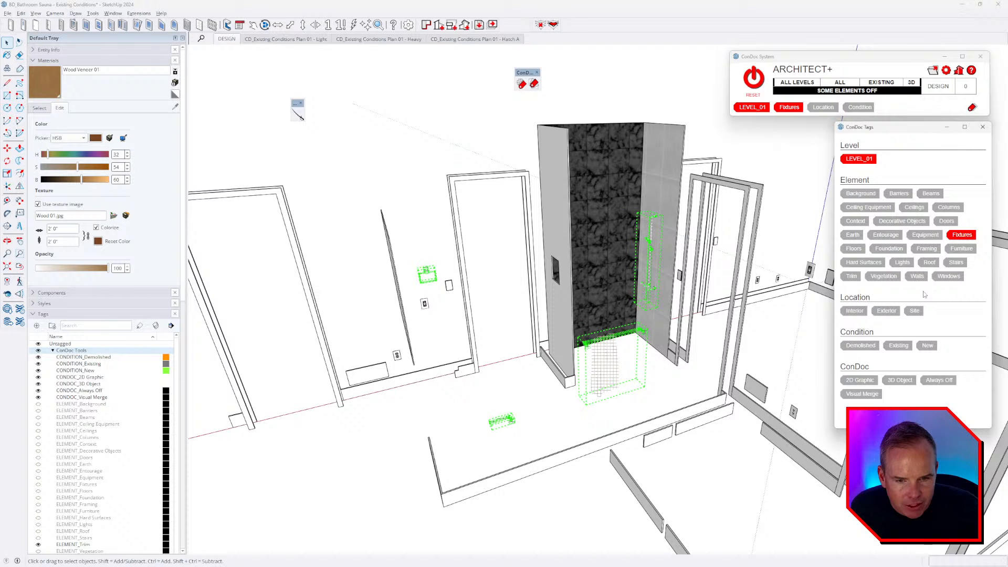
pyautogui.click(854, 310)
pyautogui.click(898, 345)
# - Tag the mirror as LEVEL_01, Fixtures, Interior, Existing
pyautogui.moveTo(651, 362); pyautogui.dragTo(416, 302, button='middle')
pyautogui.scroll(-4, 416, 301)
pyautogui.click(498, 233)
pyautogui.moveTo(499, 235); pyautogui.dragTo(576, 245, button='middle')
pyautogui.scroll(3, 575, 245)
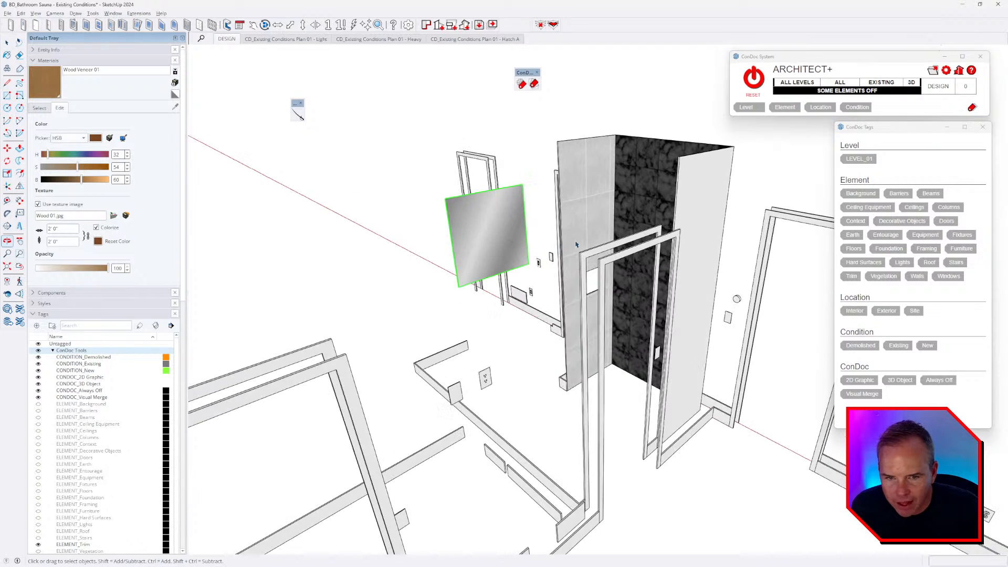
pyautogui.click(859, 159)
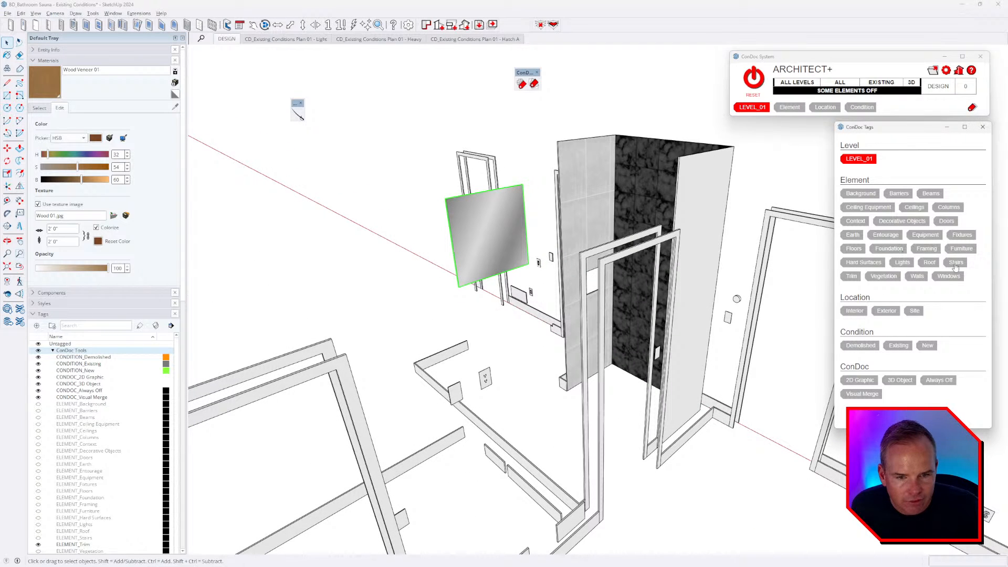
pyautogui.click(962, 234)
pyautogui.click(854, 310)
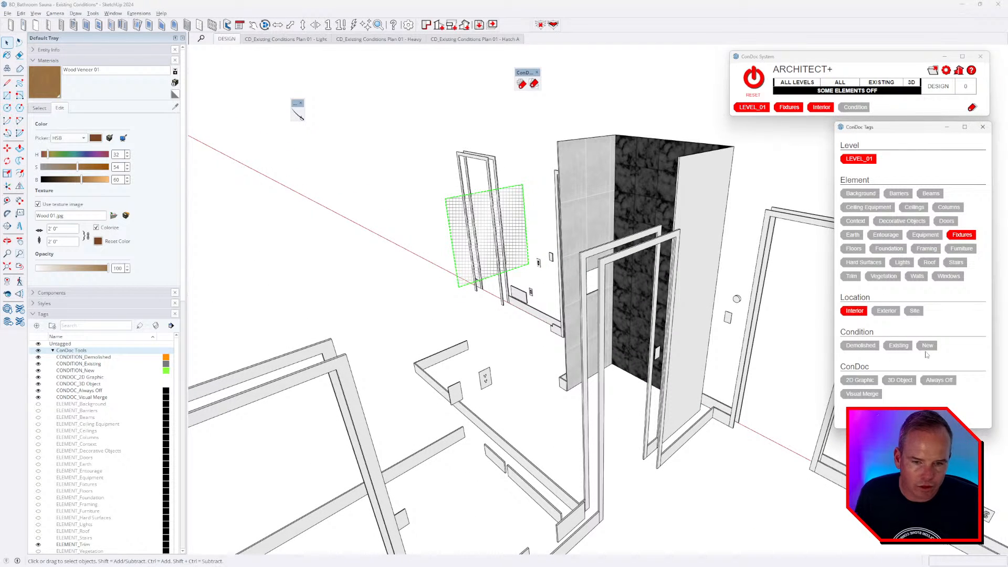
pyautogui.click(898, 345)
pyautogui.click(362, 169)
pyautogui.scroll(-2, 368, 173)
pyautogui.moveTo(473, 252); pyautogui.dragTo(547, 247, button='middle')
pyautogui.scroll(1, 546, 232)
pyautogui.doubleClick(545, 233)
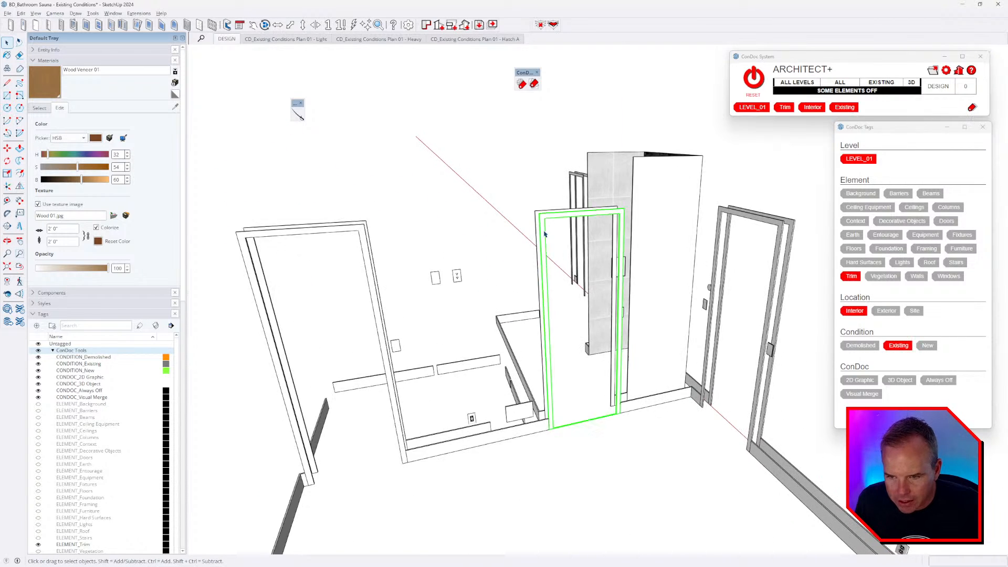
pyautogui.doubleClick(545, 233)
pyautogui.click(545, 233)
pyautogui.scroll(-1, 545, 233)
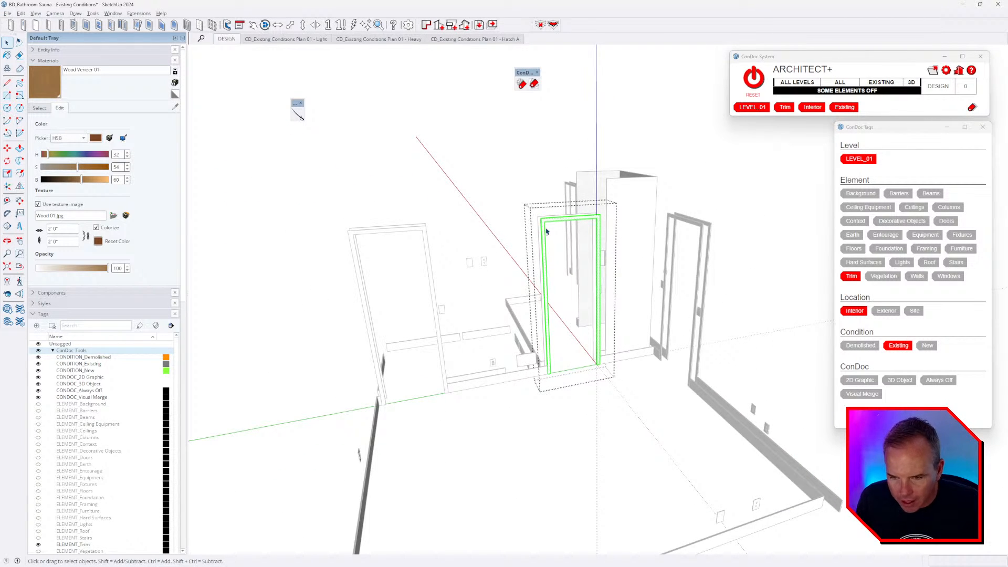
pyautogui.press('b')
pyautogui.click(544, 231)
pyautogui.scroll(3, 544, 231)
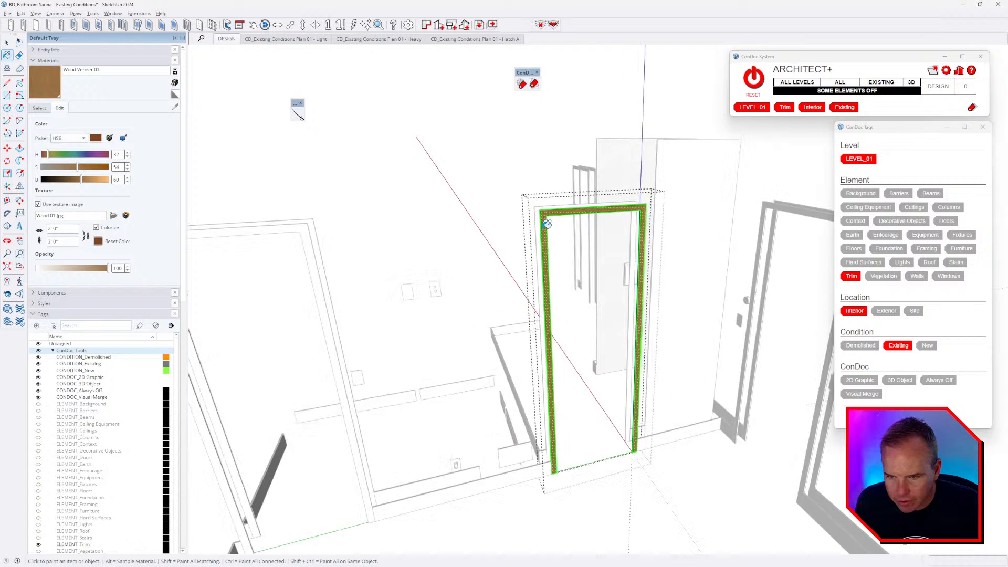
pyautogui.press('space')
pyautogui.press('Escape')
pyautogui.scroll(4, 548, 273)
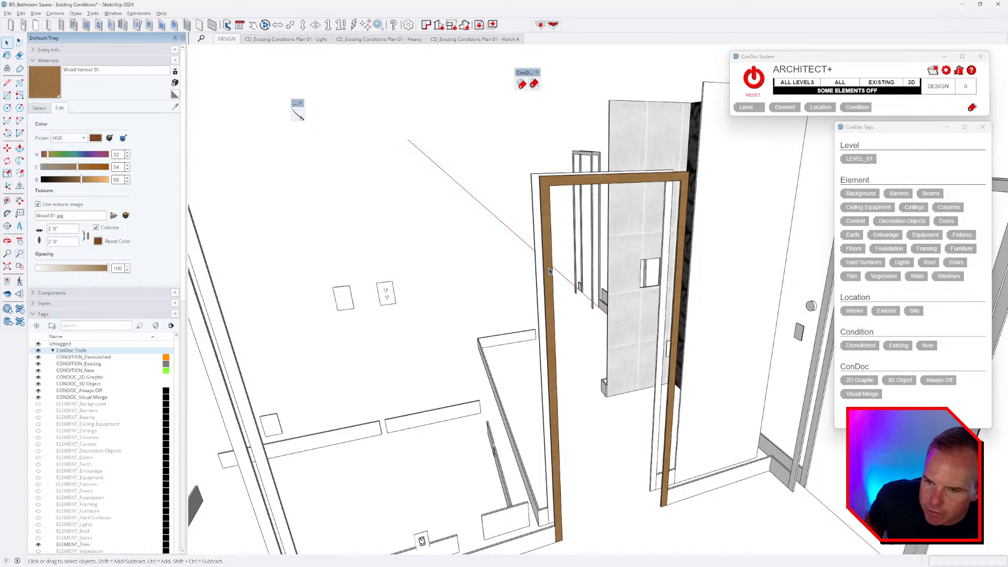
pyautogui.hotkey('alt', 'Tab')
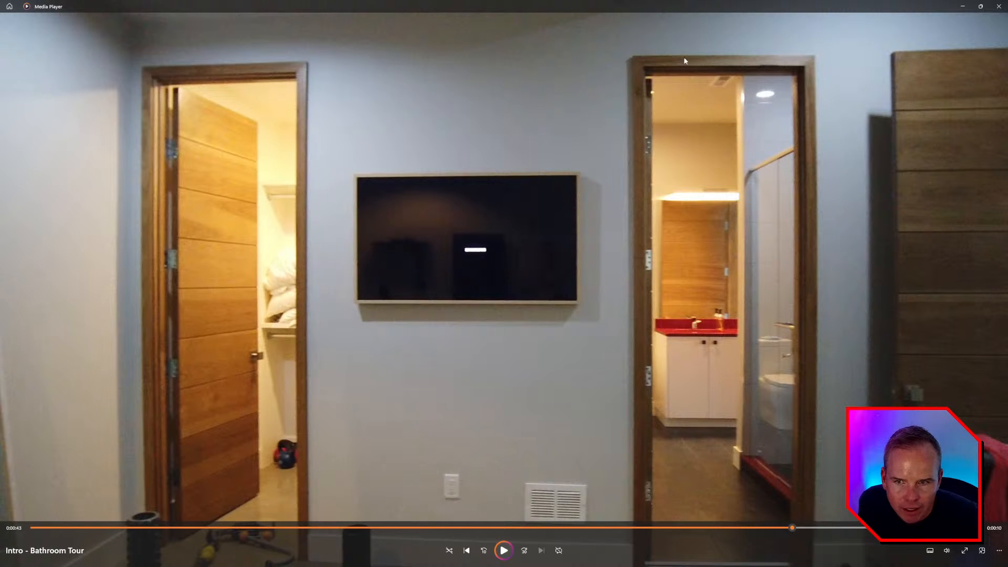
pyautogui.hotkey('alt', 'Tab')
pyautogui.moveTo(627, 224); pyautogui.dragTo(570, 198, button='middle')
pyautogui.scroll(4, 569, 196)
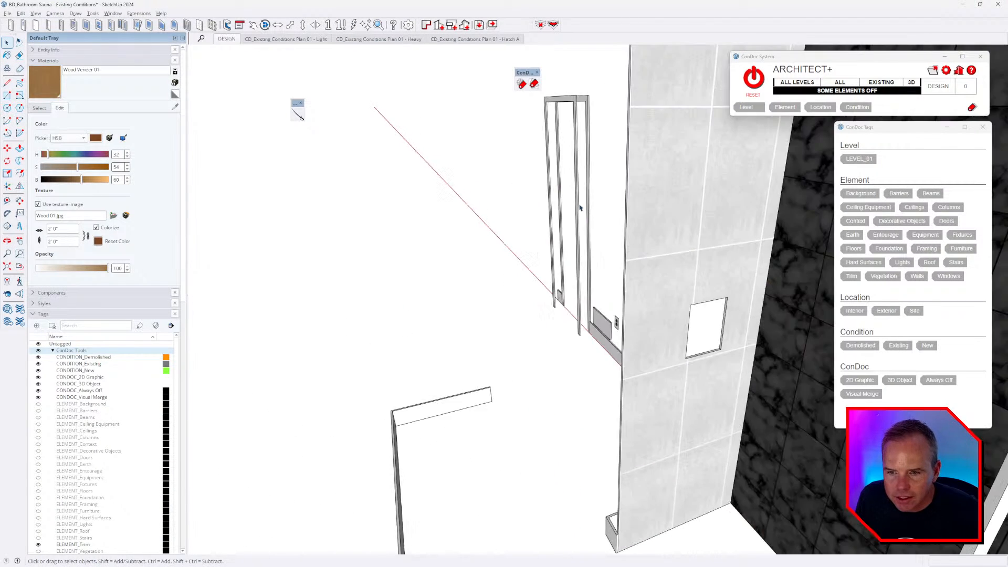
# - Draw 45-degree mitre lines across the casing's top-left and top-right corners
pyautogui.scroll(-1, 569, 196)
pyautogui.click(542, 173)
pyautogui.press('l')
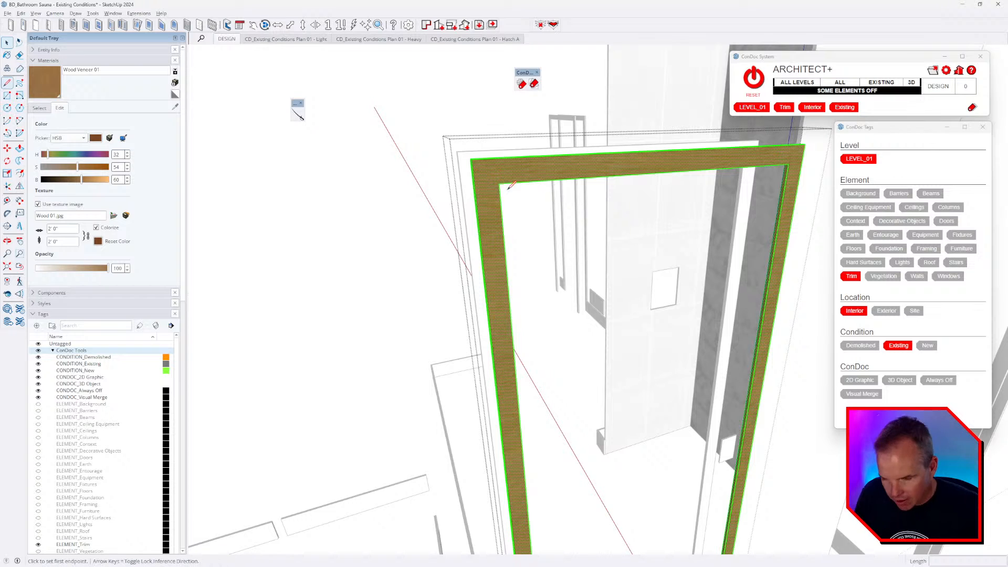
pyautogui.click(499, 184)
pyautogui.click(472, 160)
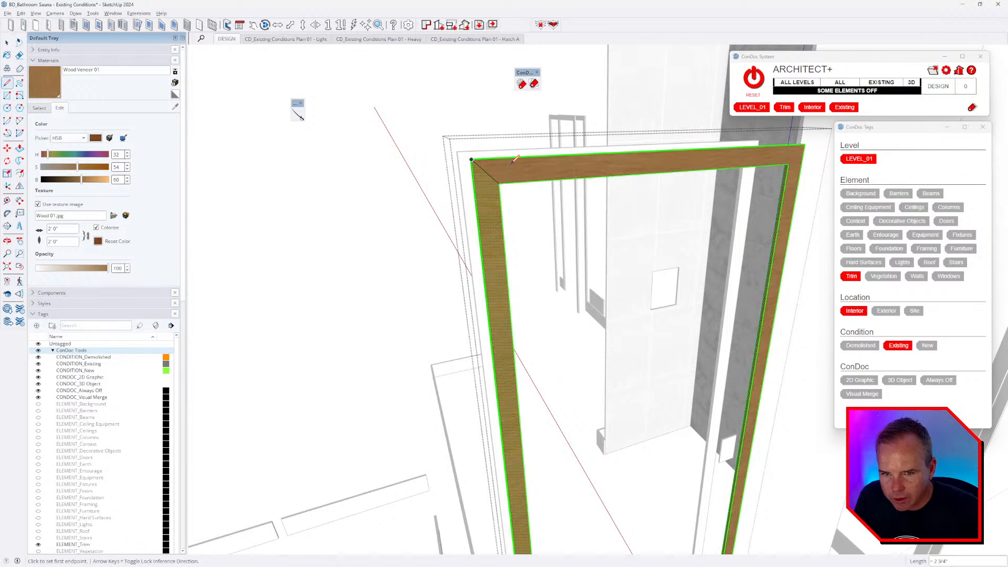
pyautogui.scroll(-1, 604, 163)
pyautogui.click(771, 164)
pyautogui.click(786, 147)
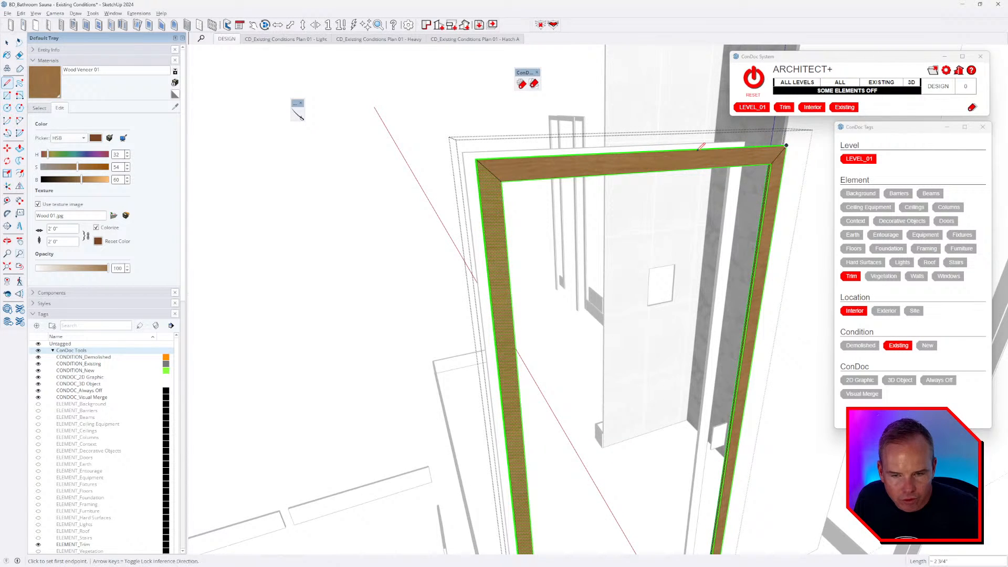
pyautogui.scroll(-3, 683, 152)
# - Exit the casing group and reselect the door trim
pyautogui.press('space')
pyautogui.scroll(5, 603, 157)
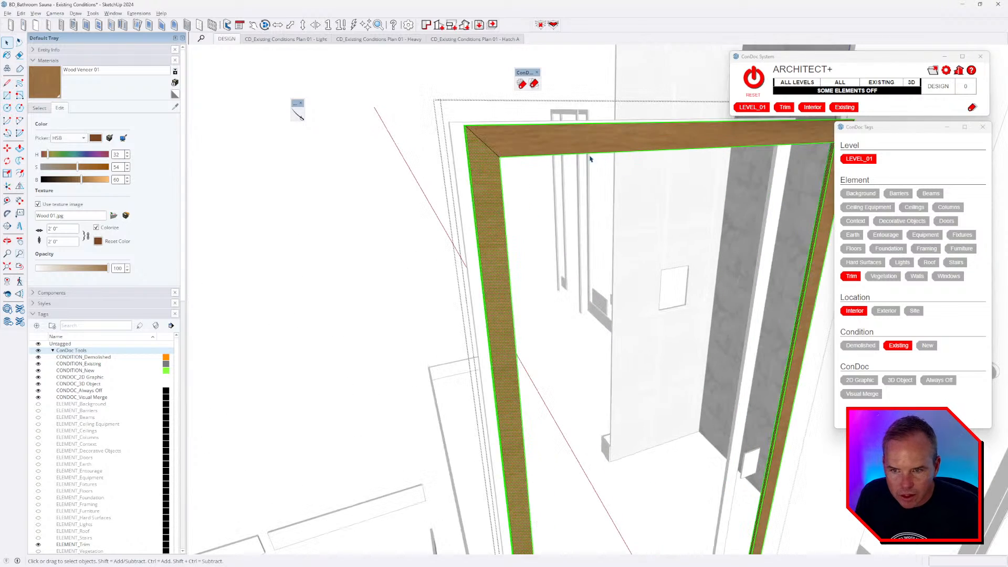
pyautogui.scroll(-1, 479, 179)
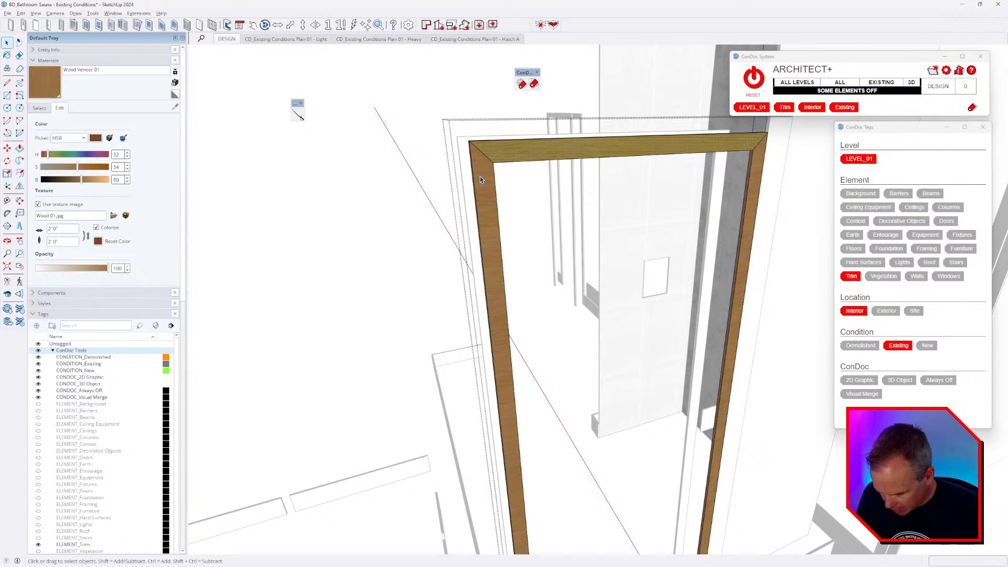
pyautogui.press('b')
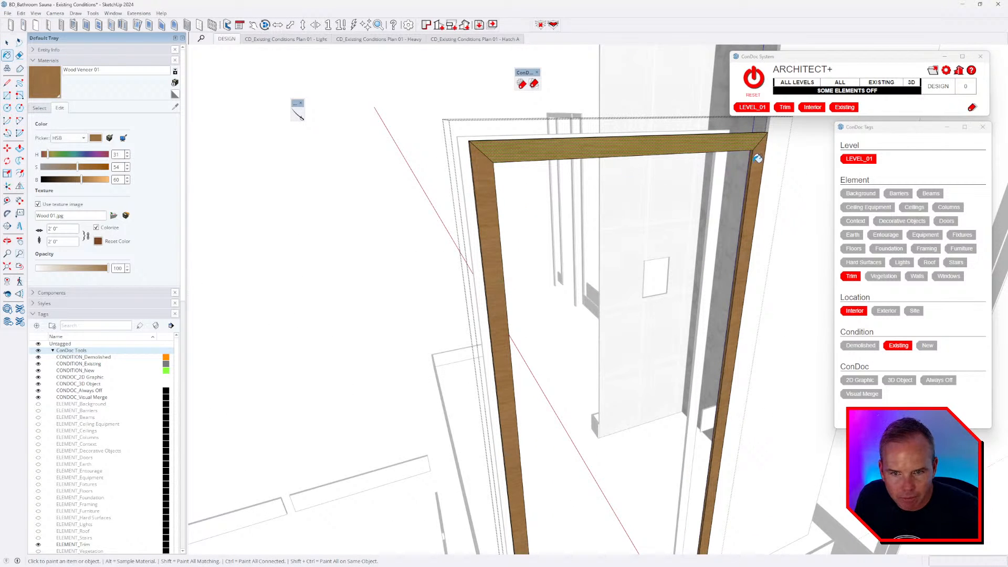
pyautogui.scroll(-6, 758, 158)
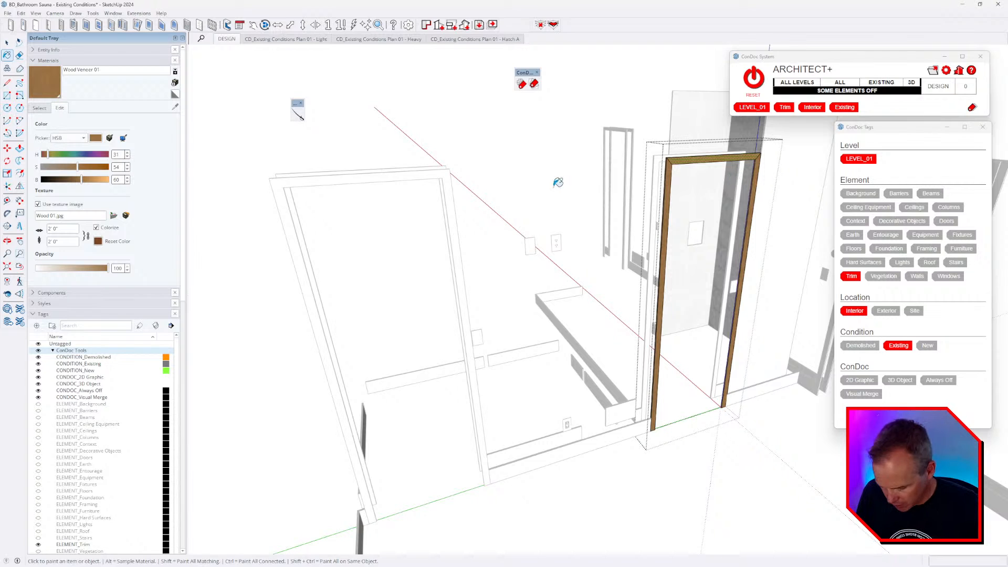
pyautogui.press('space')
pyautogui.moveTo(487, 187); pyautogui.dragTo(639, 398, button='middle')
pyautogui.click(497, 188)
pyautogui.scroll(-5, 462, 185)
pyautogui.click(533, 419)
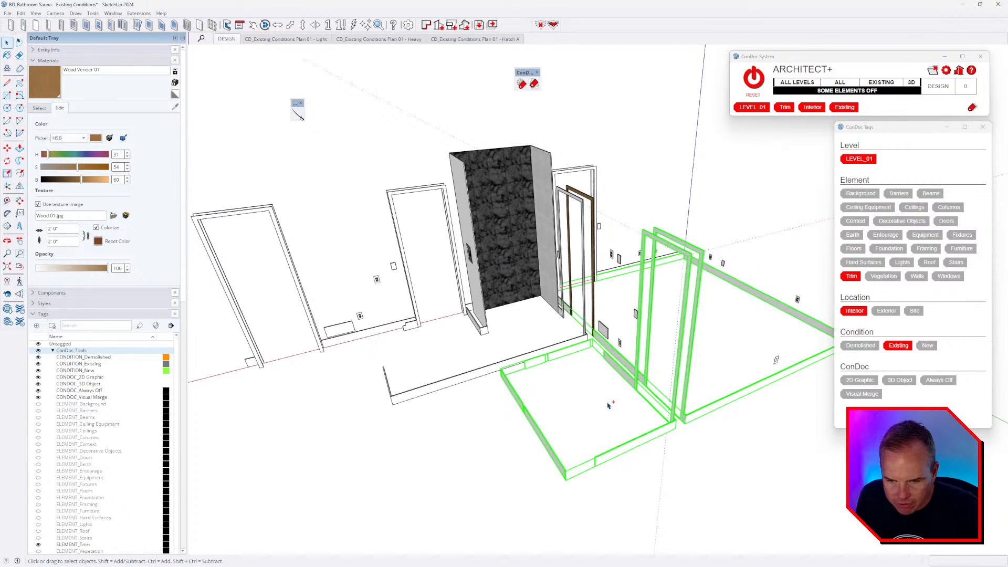
# - Select the baseboards, door casings, door frames and corner trim around the bathroom
pyautogui.keyDown('ctrl'); pyautogui.click(460, 385); pyautogui.keyUp('ctrl')
pyautogui.keyDown('ctrl'); pyautogui.click(428, 330); pyautogui.keyUp('ctrl')
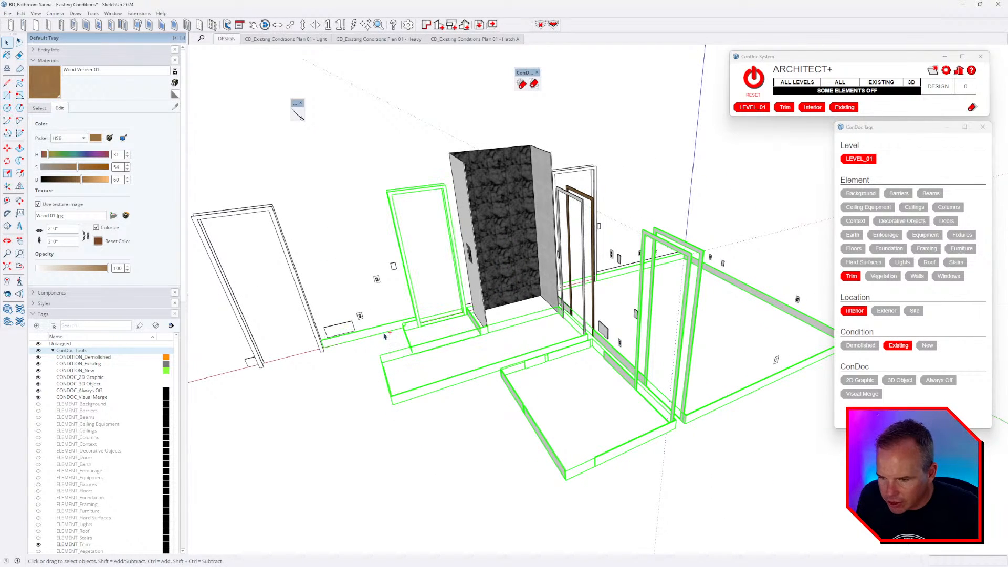
pyautogui.keyDown('ctrl'); pyautogui.click(266, 357); pyautogui.keyUp('ctrl')
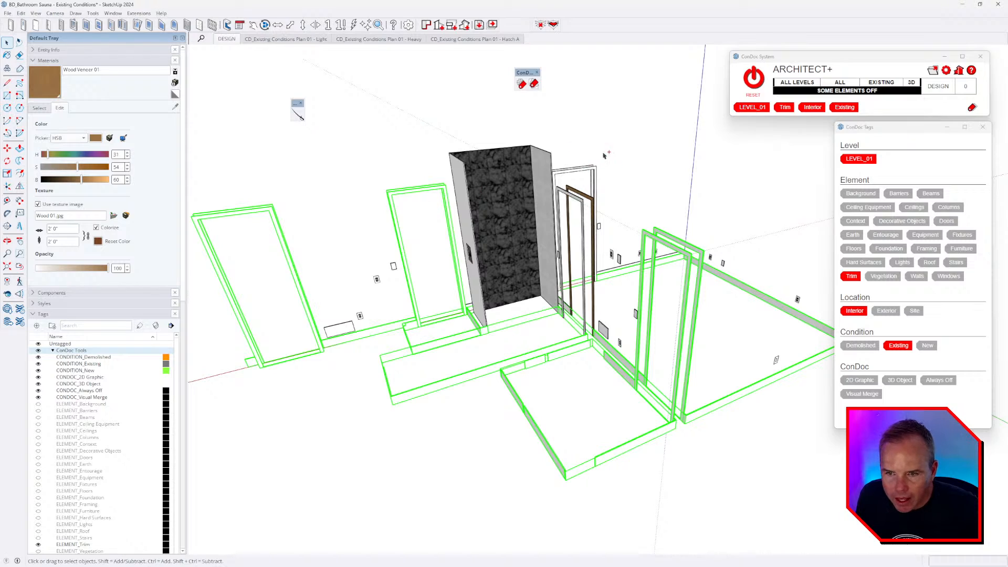
pyautogui.keyDown('ctrl'); pyautogui.click(582, 171); pyautogui.keyUp('ctrl')
pyautogui.keyDown('ctrl'); pyautogui.click(570, 212); pyautogui.keyUp('ctrl')
pyautogui.moveTo(617, 294); pyautogui.dragTo(570, 272, button='middle')
pyautogui.scroll(3, 656, 283)
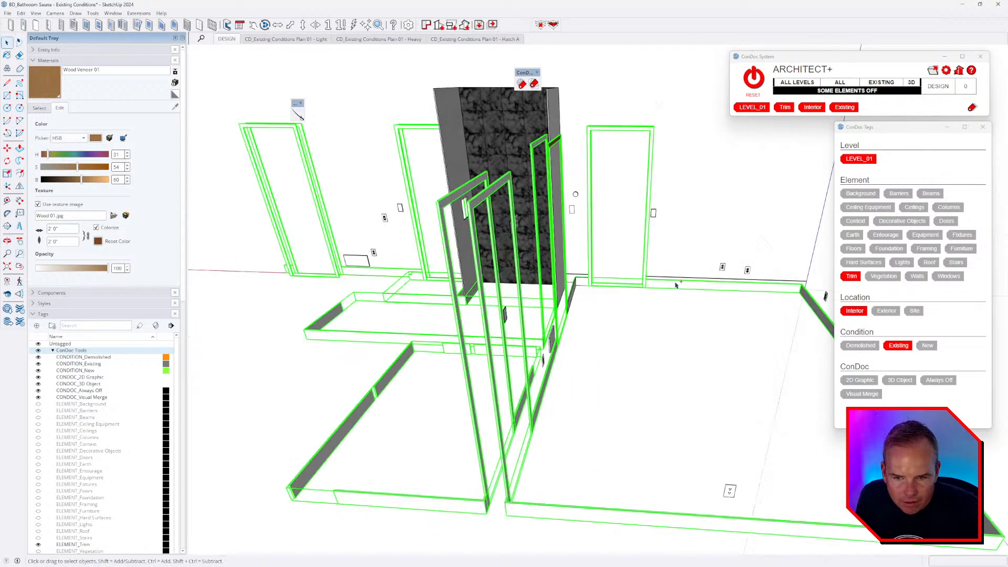
pyautogui.scroll(5, 633, 291)
pyautogui.keyDown('ctrl'); pyautogui.click(602, 283); pyautogui.keyUp('ctrl')
pyautogui.scroll(-5, 600, 286)
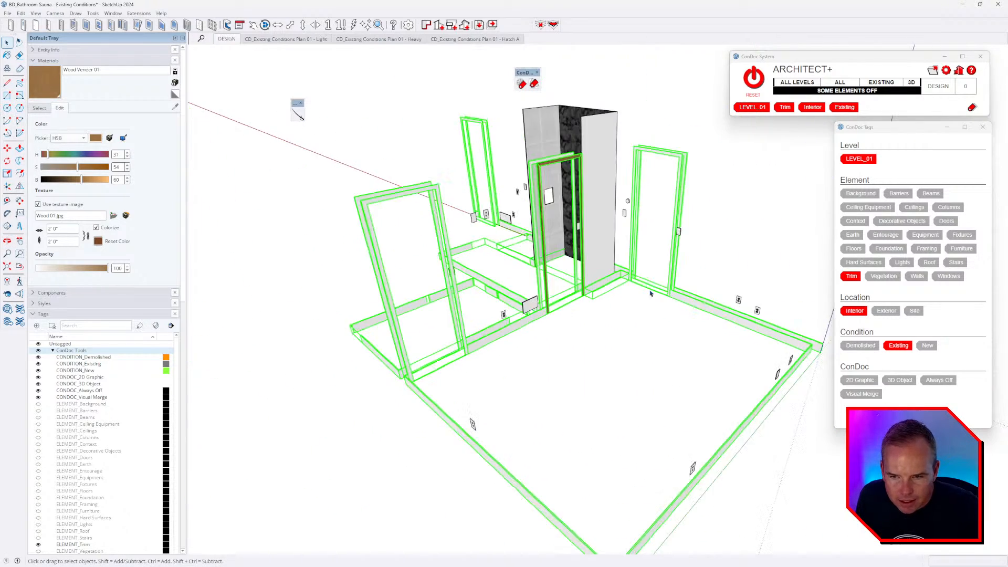
pyautogui.moveTo(598, 287); pyautogui.dragTo(388, 260, button='middle')
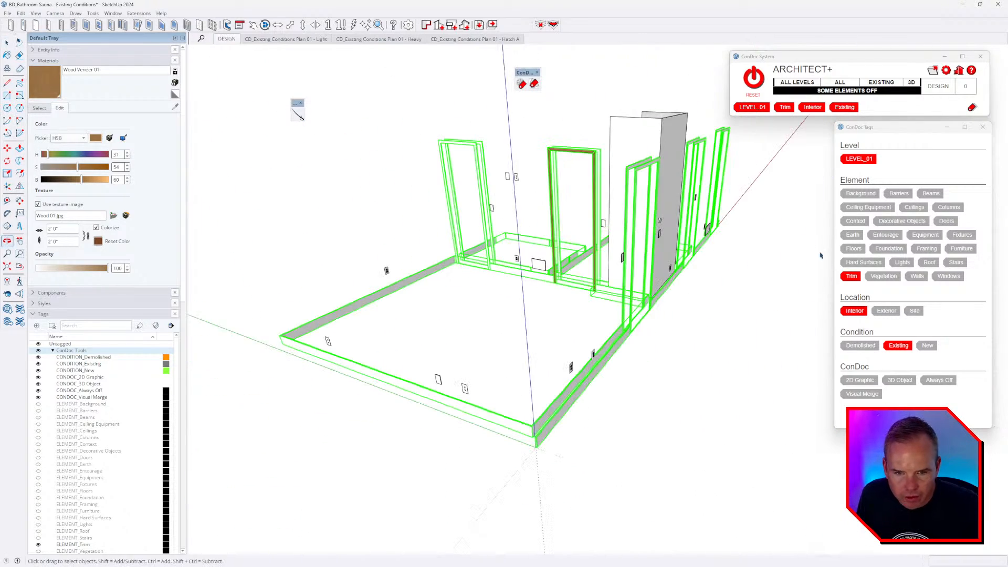
# - Clear the LEVEL_01, Trim, Interior and Existing tags from the selected trim pieces
pyautogui.click(861, 159)
pyautogui.click(852, 276)
pyautogui.click(854, 310)
pyautogui.click(898, 345)
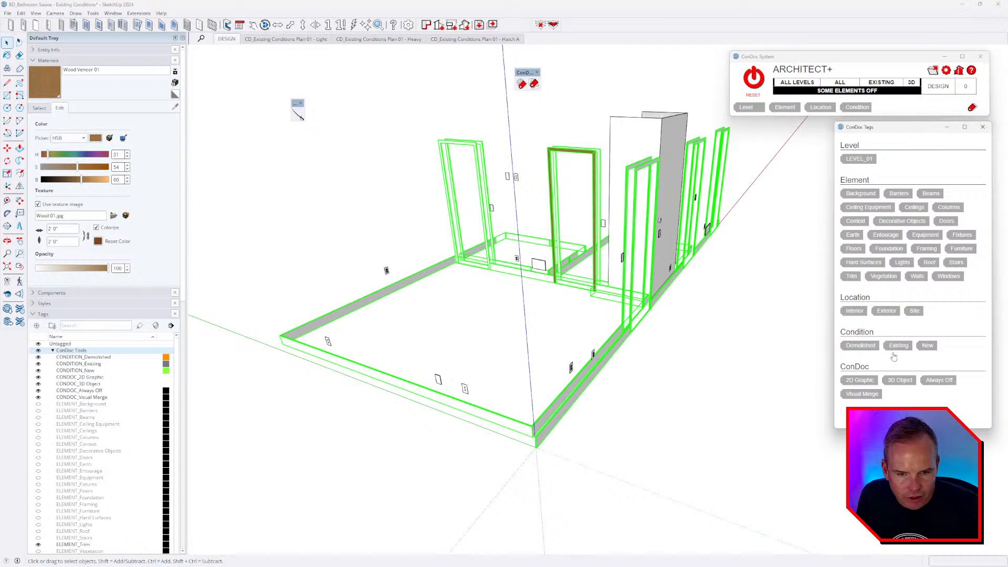
# - Make the selected trim pieces into a single group, leaving it in place
pyautogui.moveTo(640, 314); pyautogui.dragTo(559, 263, button='middle')
pyautogui.scroll(-3, 561, 260)
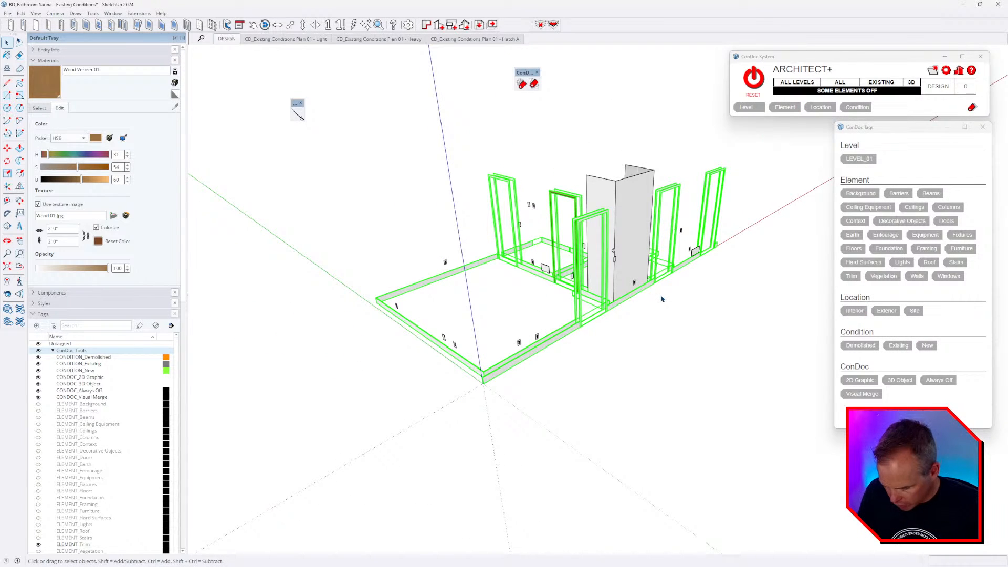
pyautogui.press('g')
pyautogui.press('m')
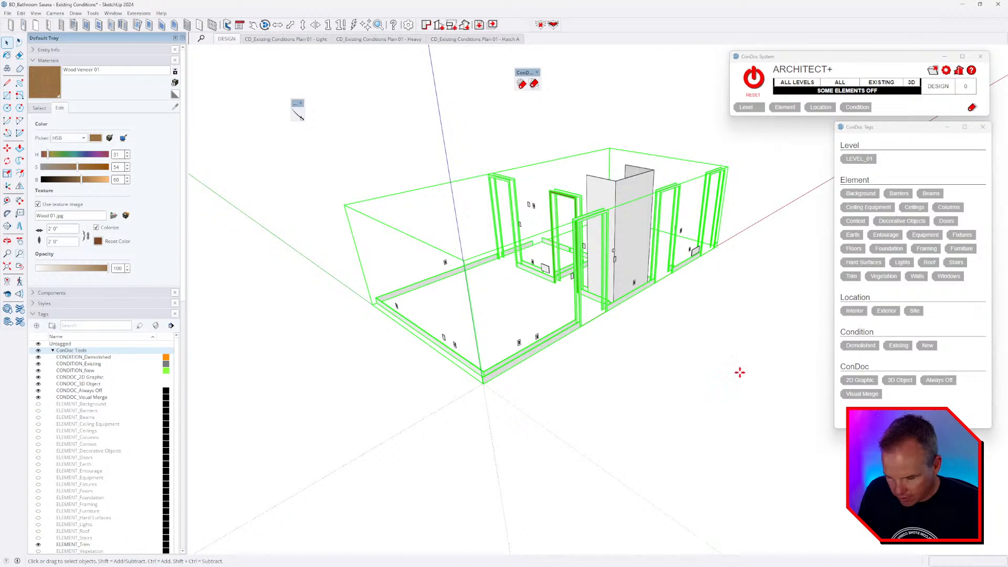
pyautogui.click(739, 371)
pyautogui.press('Escape')
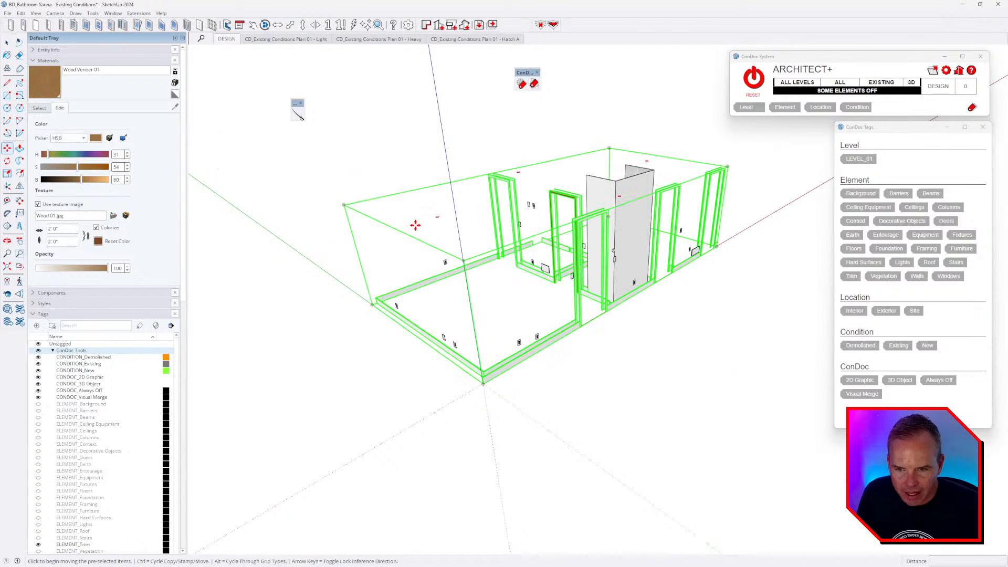
pyautogui.press('space')
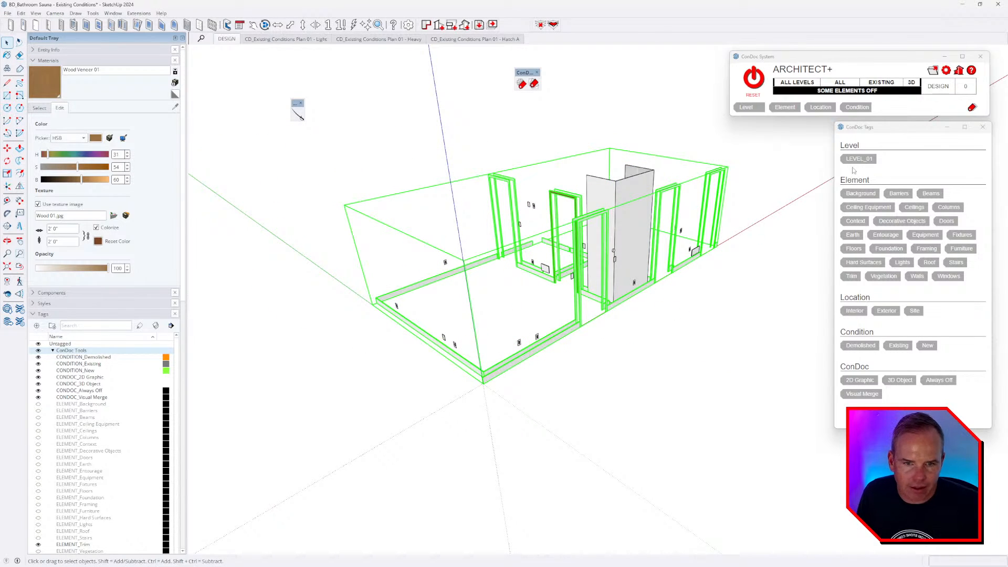
# - Tag the trim group LEVEL_01, Trim, Interior and Existing, and open it for editing
pyautogui.click(858, 158)
pyautogui.click(852, 276)
pyautogui.click(854, 311)
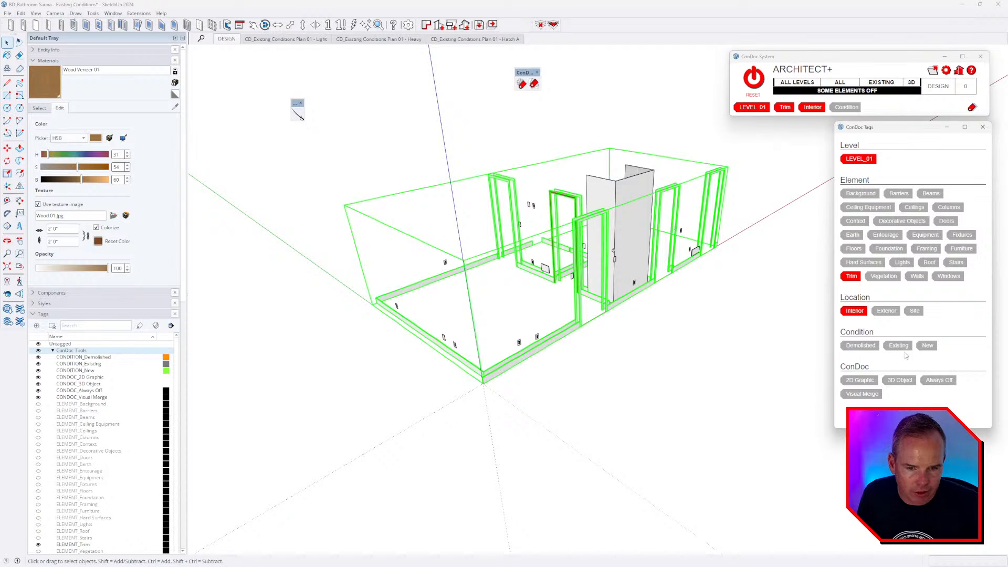
pyautogui.click(898, 346)
pyautogui.doubleClick(680, 270)
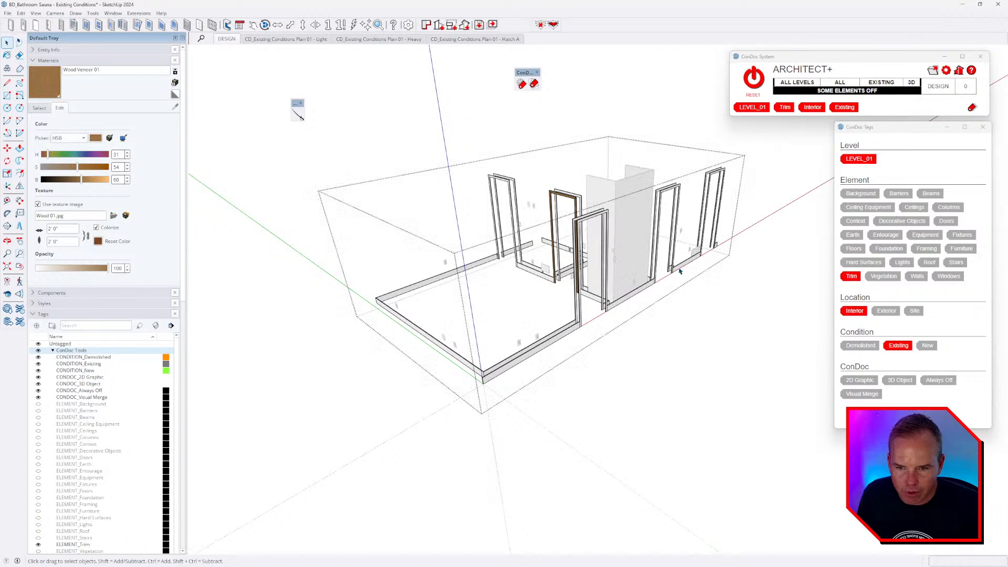
pyautogui.scroll(3, 582, 269)
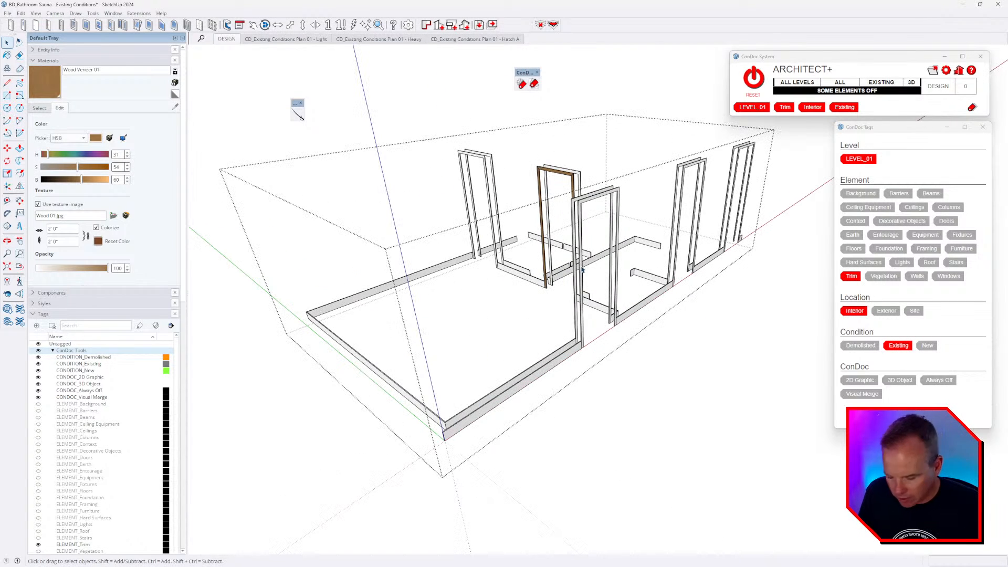
# - Paint the trim with Wood Veneer 01
pyautogui.scroll(5, 598, 264)
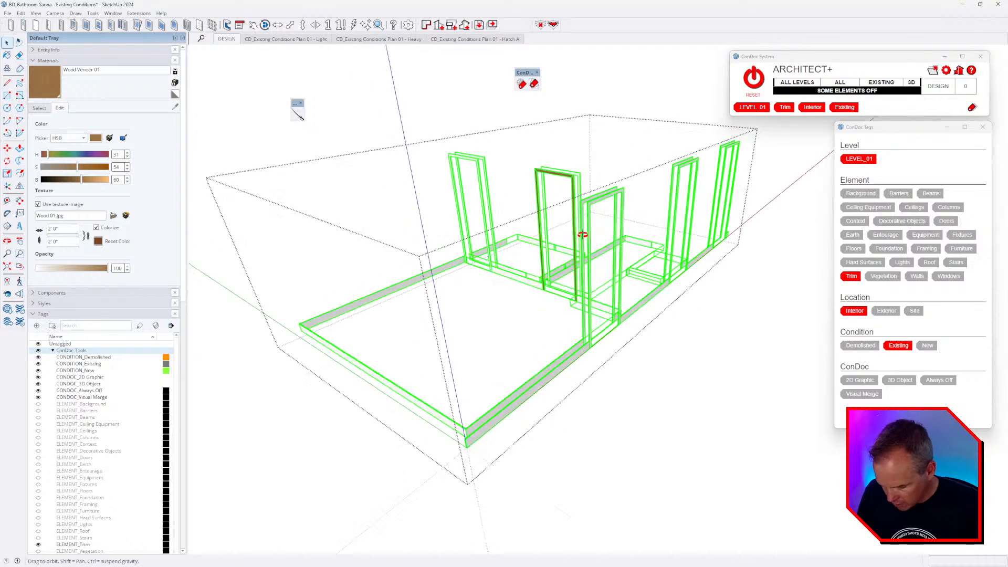
pyautogui.press('b')
pyautogui.click(676, 243)
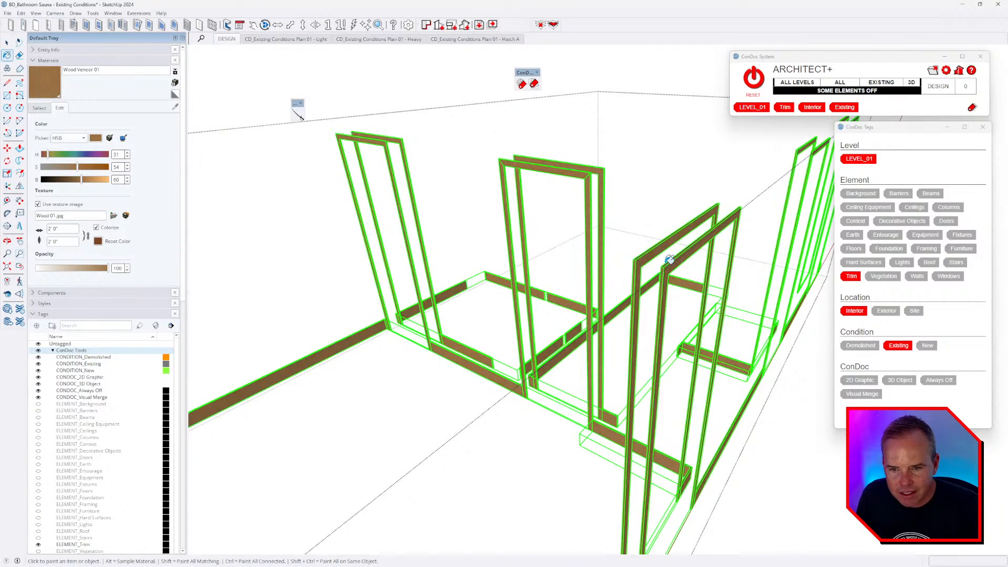
pyautogui.scroll(-3, 620, 234)
pyautogui.press('space')
# - Draw a miter line across the left door trim's top corner
pyautogui.moveTo(622, 225); pyautogui.dragTo(661, 229, button='middle')
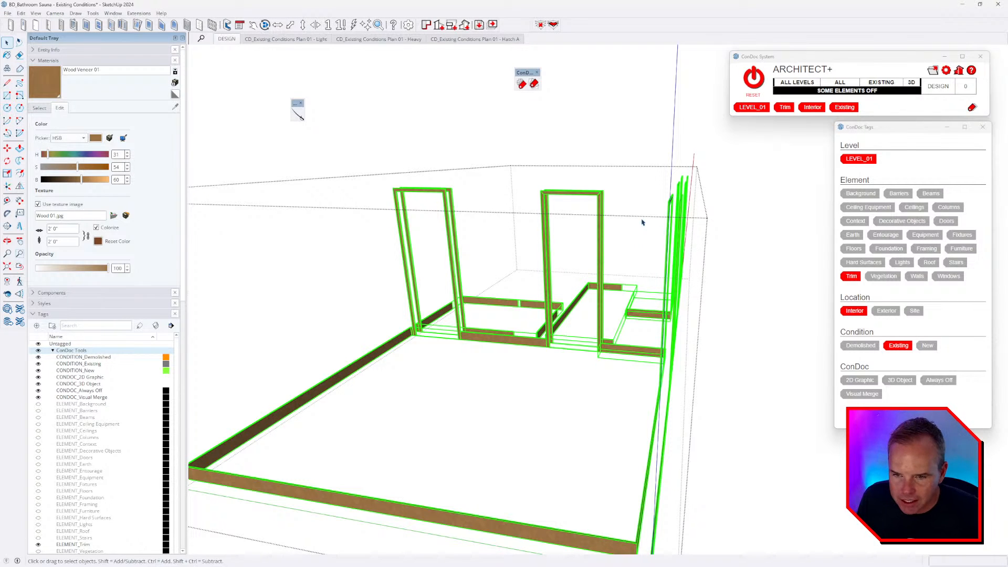
pyautogui.moveTo(642, 223); pyautogui.dragTo(592, 317, button='middle')
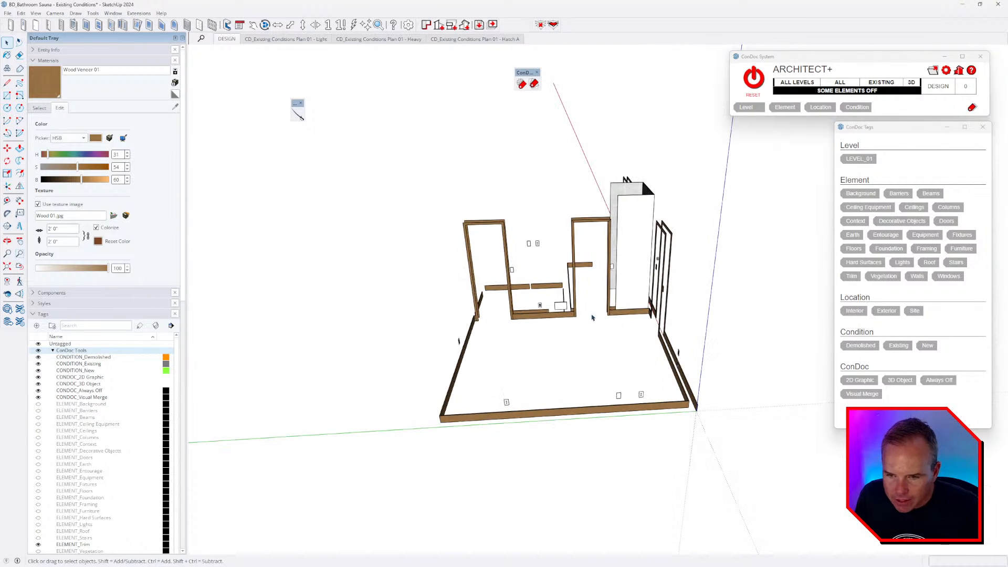
pyautogui.moveTo(519, 297); pyautogui.dragTo(531, 294, button='middle')
pyautogui.scroll(5, 513, 241)
pyautogui.tripleClick(486, 182)
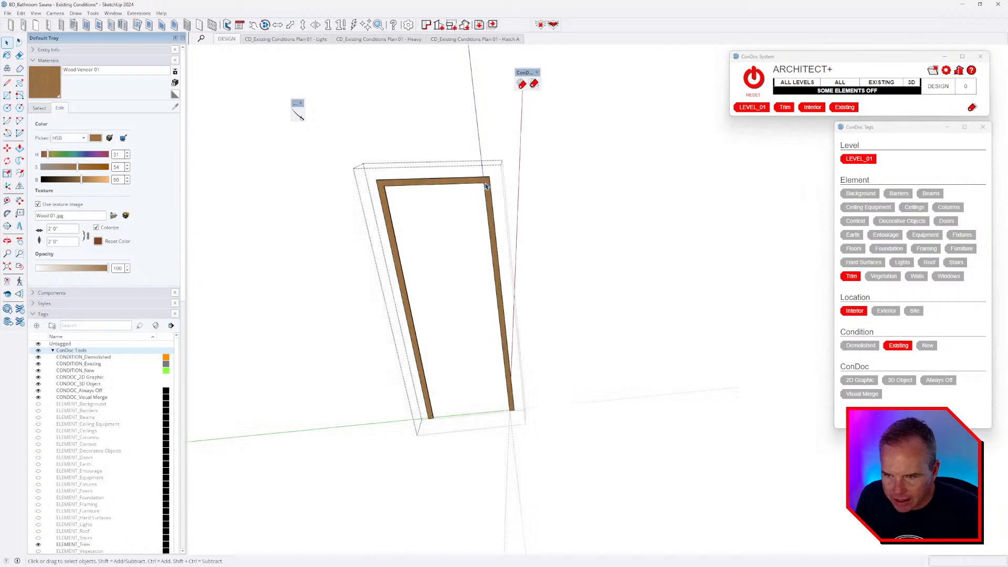
pyautogui.scroll(3, 486, 182)
pyautogui.scroll(2, 486, 182)
pyautogui.press('l')
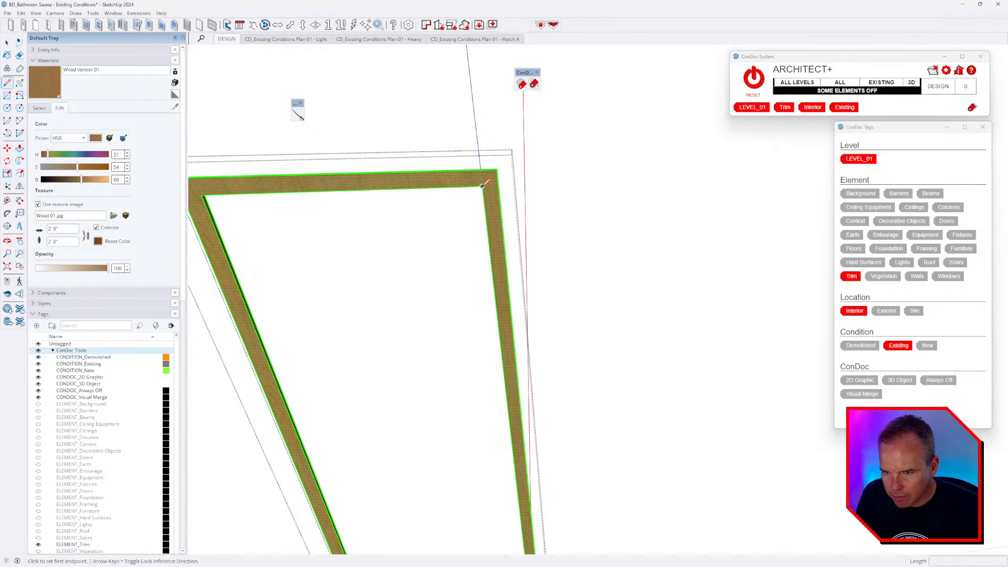
pyautogui.click(482, 186)
pyautogui.click(496, 169)
# - Inspect the door frame's top rail context menus and the group's properties
pyautogui.moveTo(314, 189); pyautogui.dragTo(487, 180, button='middle')
pyautogui.scroll(2, 491, 175)
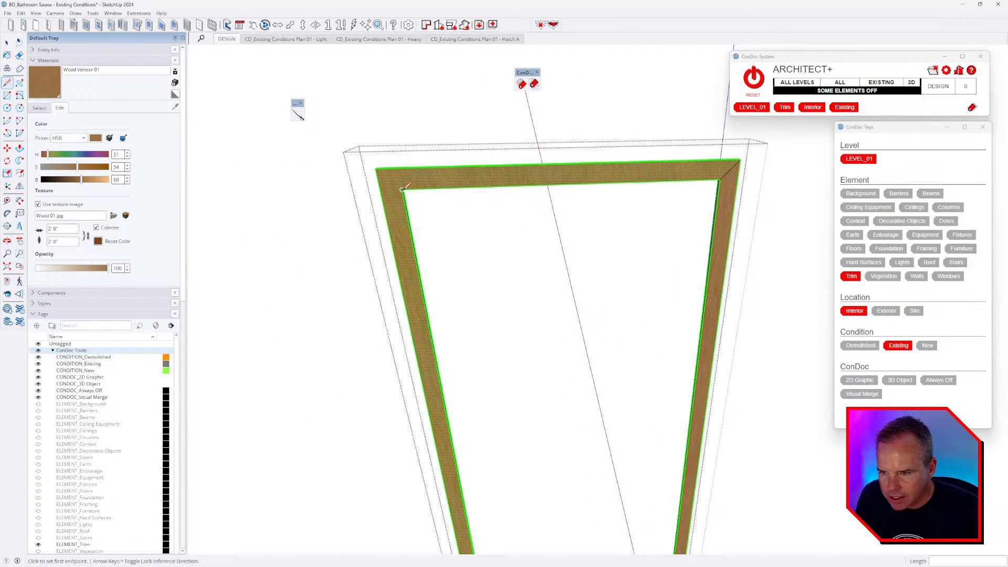
pyautogui.scroll(2, 461, 177)
pyautogui.rightClick(460, 177)
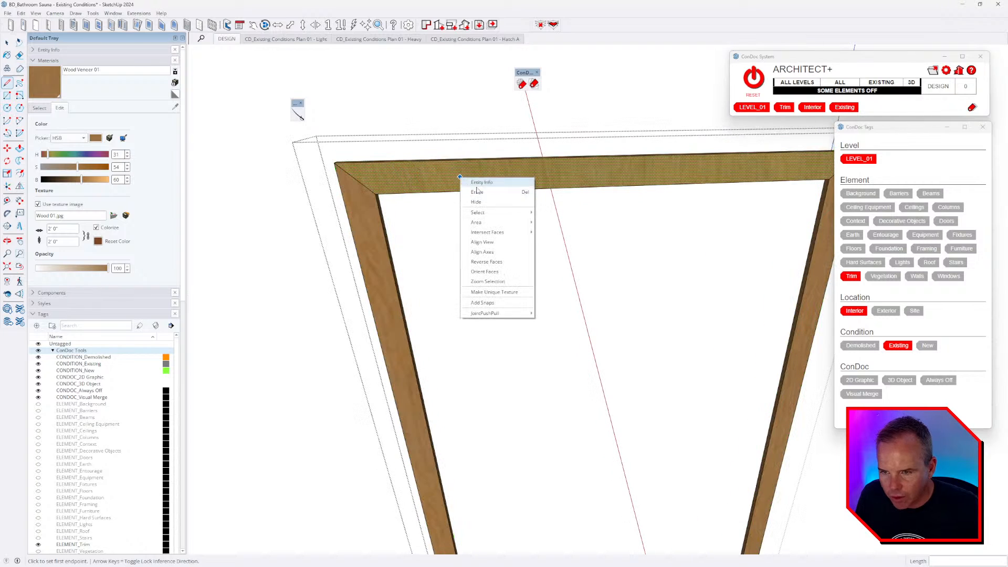
pyautogui.click(493, 292)
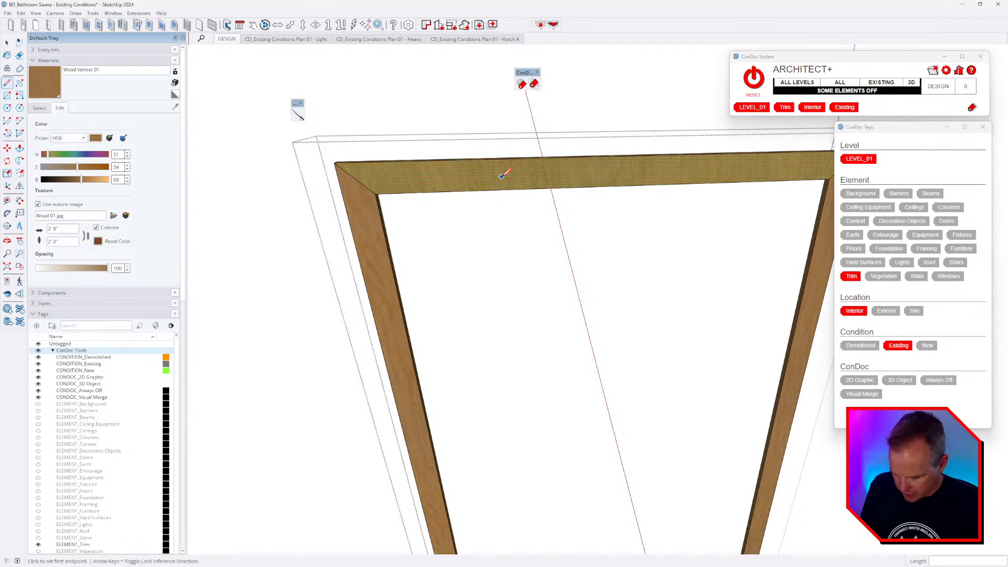
pyautogui.press('space')
pyautogui.rightClick(518, 179)
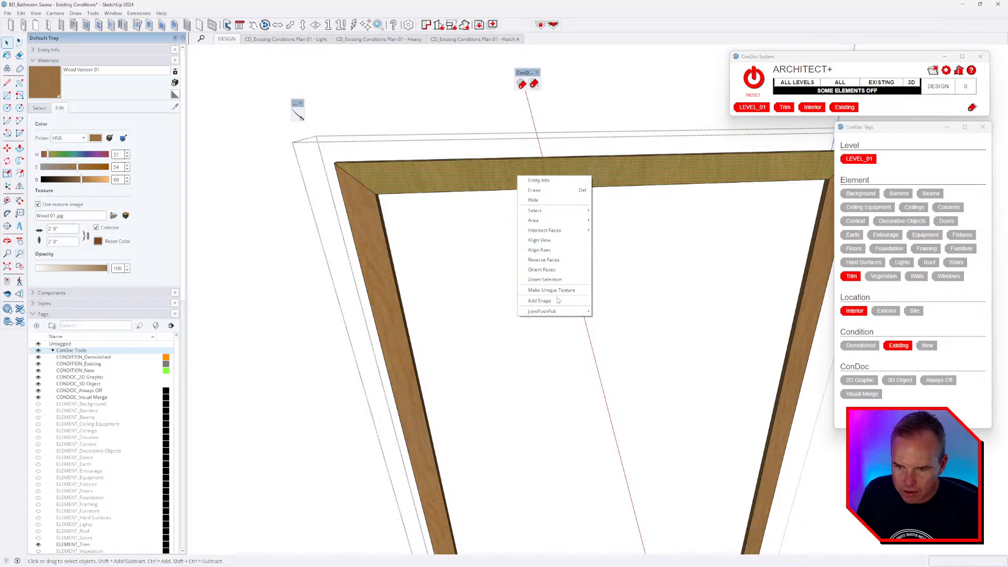
pyautogui.rightClick(460, 177)
pyautogui.rightClick(460, 177)
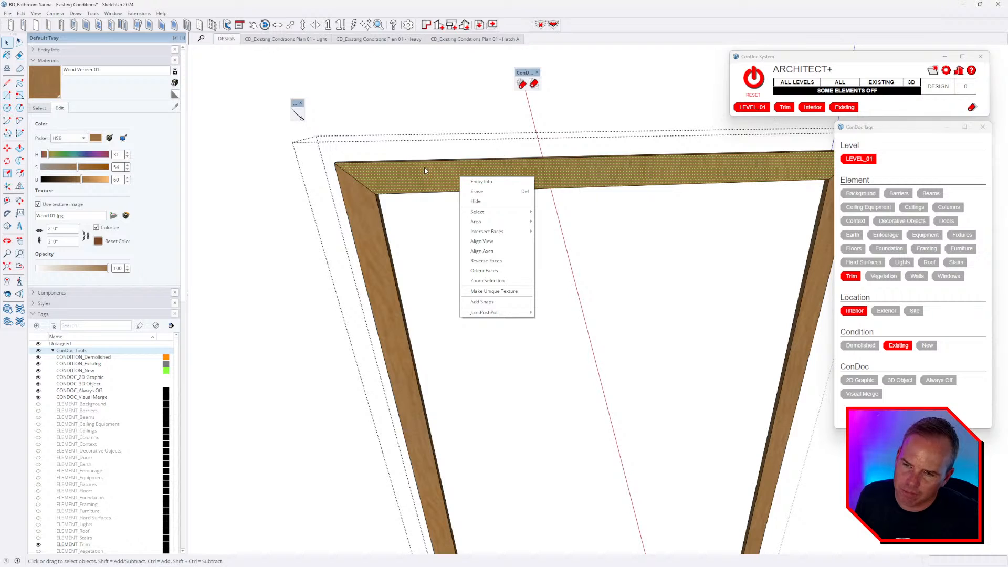
pyautogui.scroll(-3, 423, 171)
pyautogui.moveTo(421, 172); pyautogui.dragTo(444, 199, button='middle')
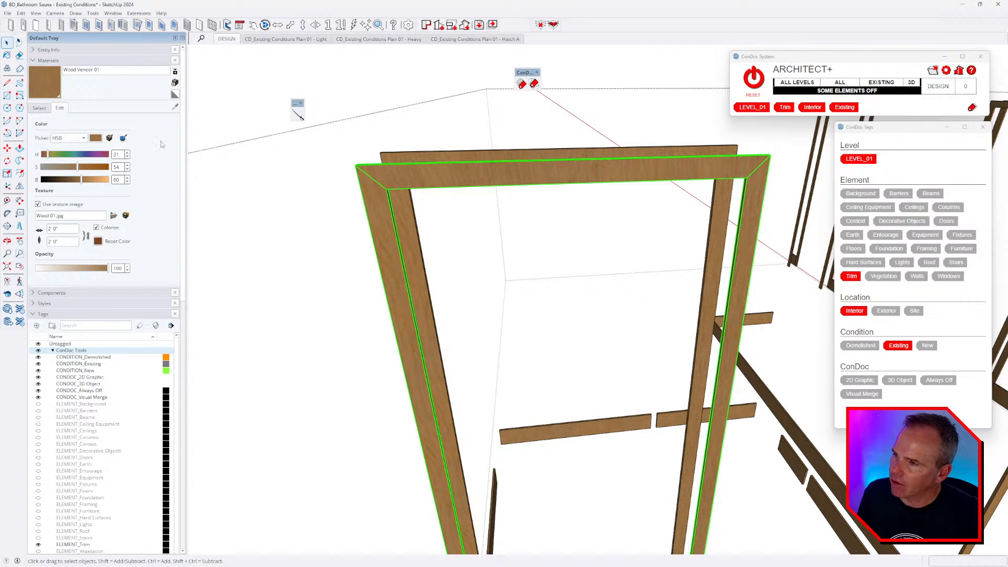
pyautogui.click(65, 51)
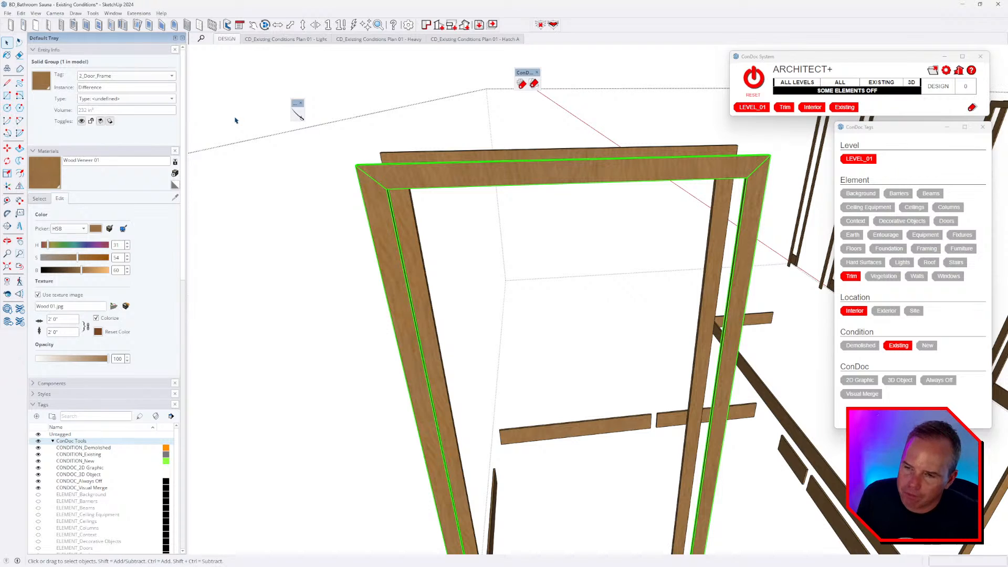
# - Reopen the door frame group and check the top rail face's context menu
pyautogui.press('Escape')
pyautogui.doubleClick(452, 178)
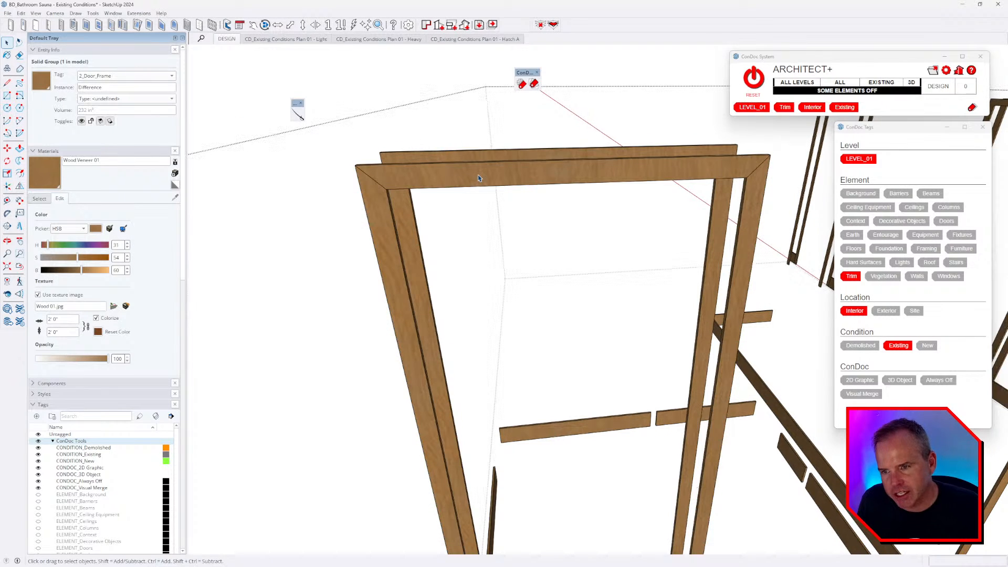
pyautogui.tripleClick(438, 170)
pyautogui.click(441, 183)
pyautogui.rightClick(446, 178)
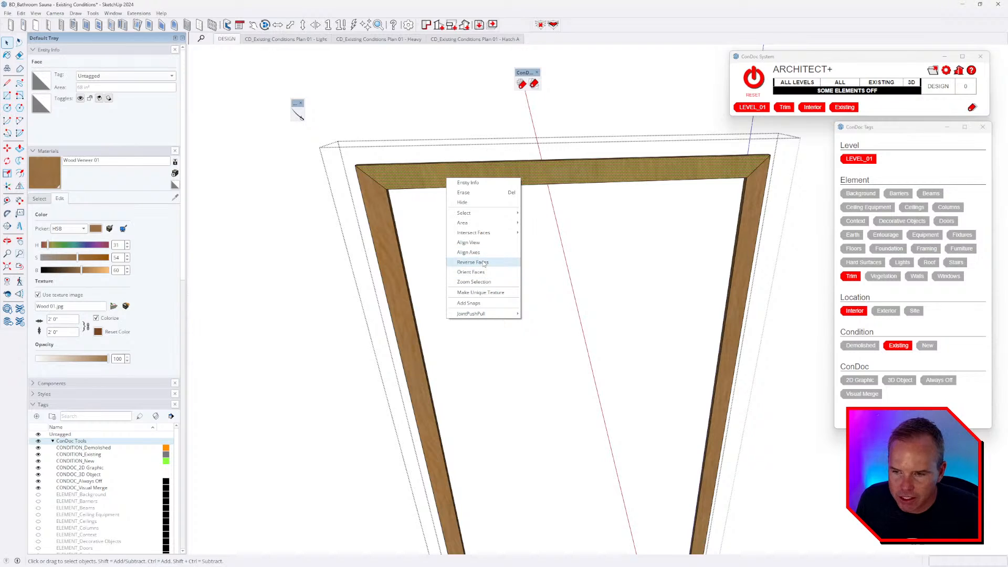
pyautogui.click(536, 174)
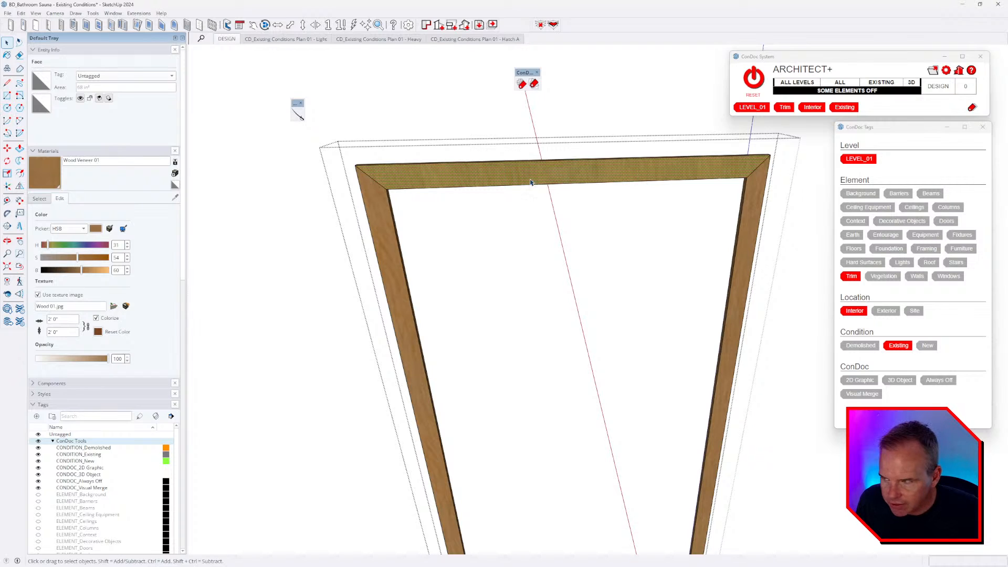
# - Exit the door frame group and select all 20 trim groups
pyautogui.moveTo(472, 161); pyautogui.dragTo(474, 160, button='middle')
pyautogui.press('Escape')
pyautogui.click(468, 171)
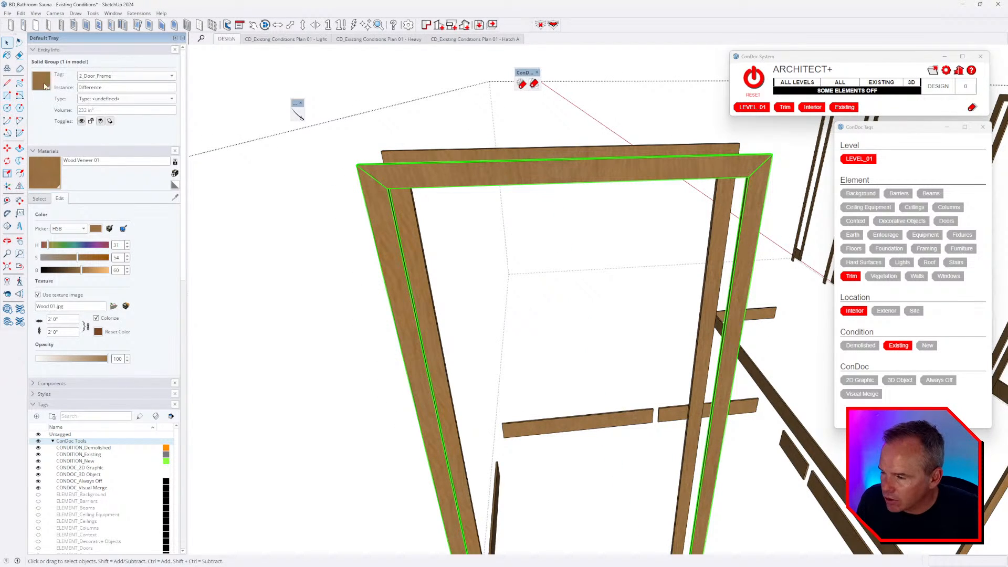
pyautogui.scroll(-5, 414, 185)
pyautogui.hotkey('ctrl', 'a')
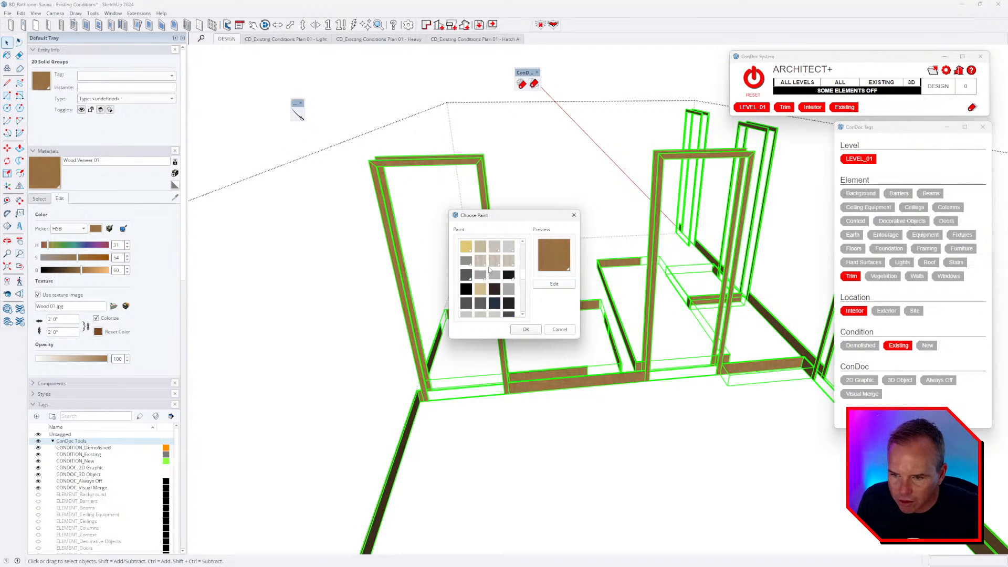
# - Reset the trim's paint to Default and explode the 20 trim groups
pyautogui.click(466, 247)
pyautogui.press('Return')
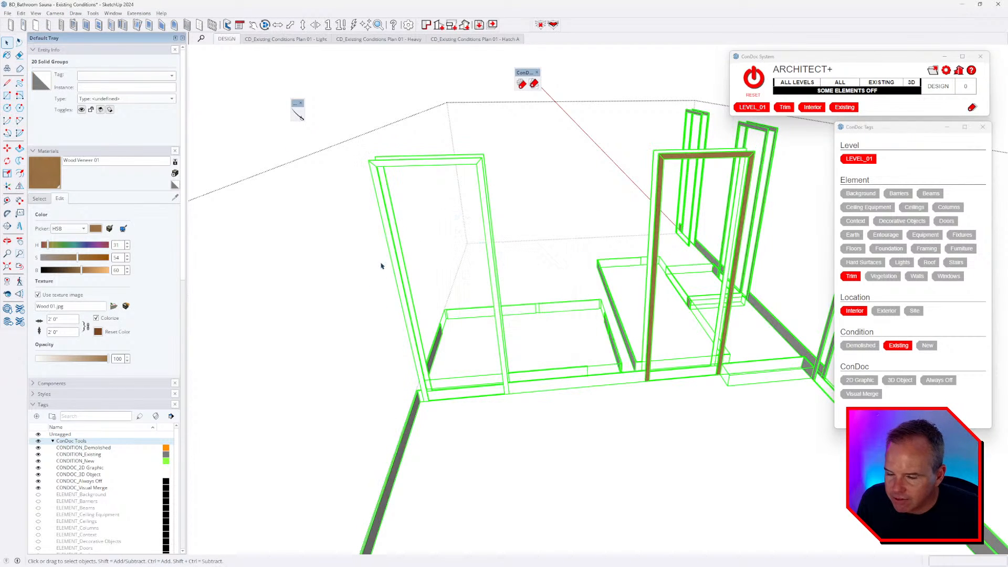
pyautogui.scroll(-4, 396, 209)
pyautogui.scroll(4, 434, 187)
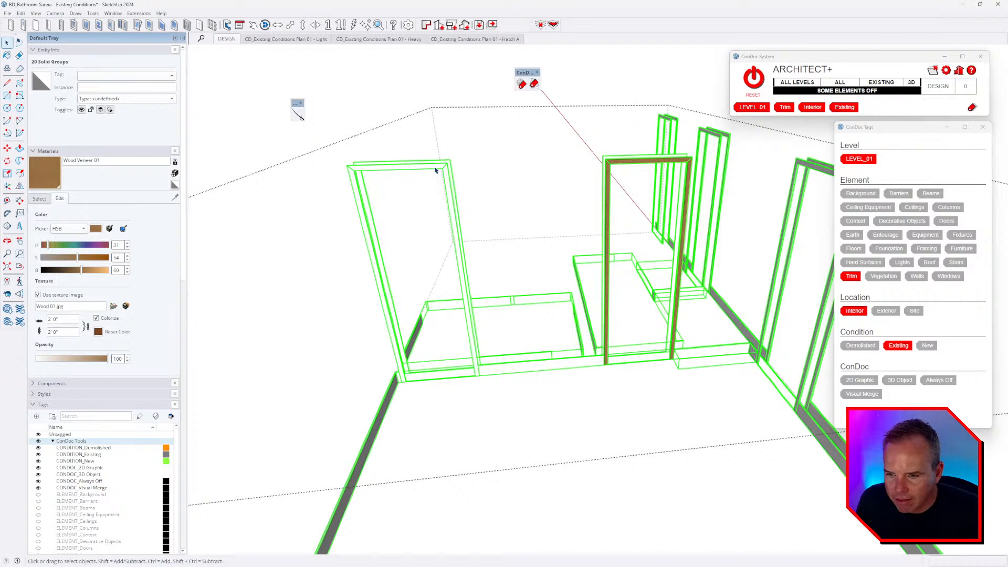
pyautogui.scroll(-2, 435, 171)
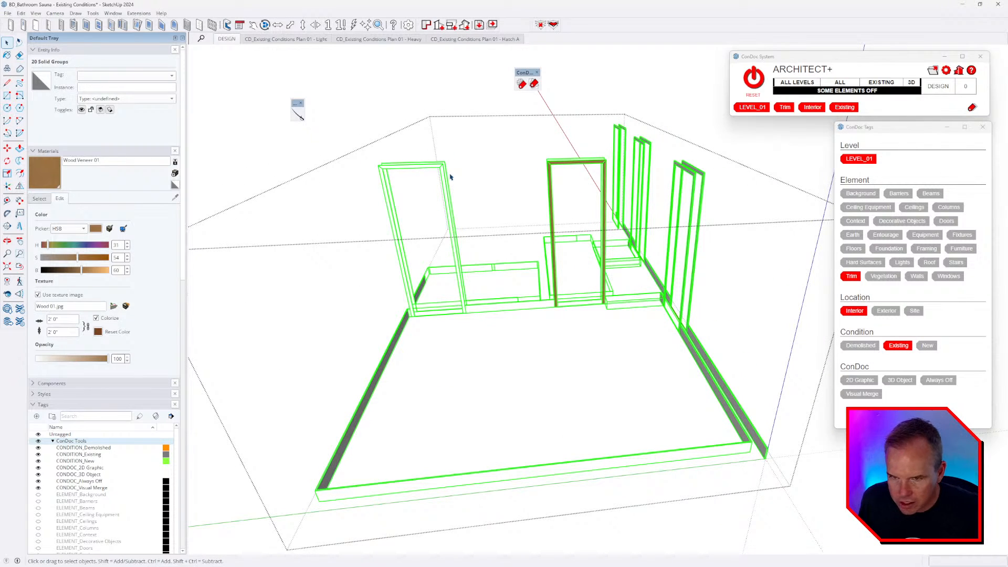
pyautogui.hotkey('shift', 'x')
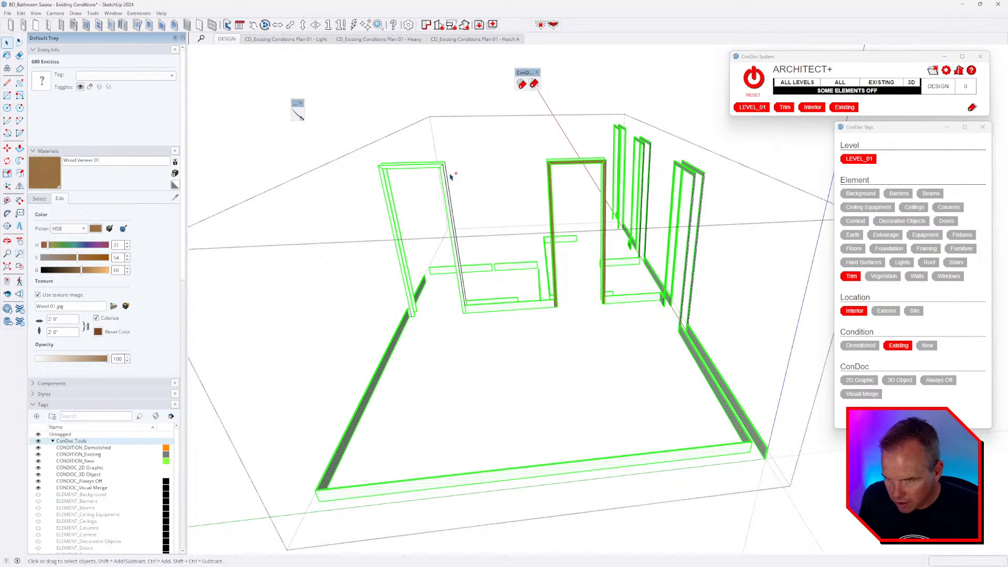
# - Paint all the selected trim faces with Wood Veneer 01
pyautogui.press('b')
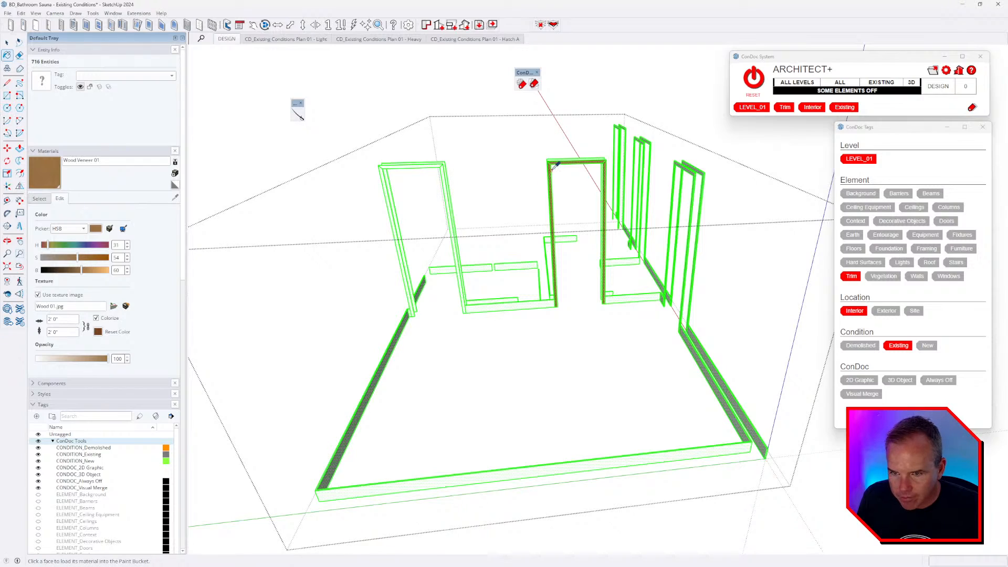
pyautogui.scroll(3, 551, 165)
pyautogui.click(249, 154)
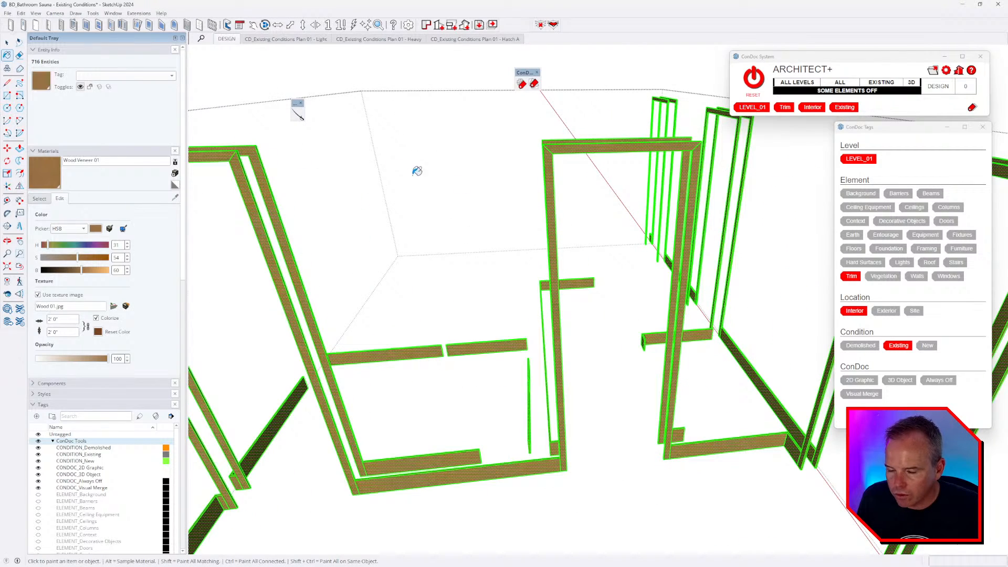
pyautogui.scroll(-3, 504, 194)
pyautogui.press('space')
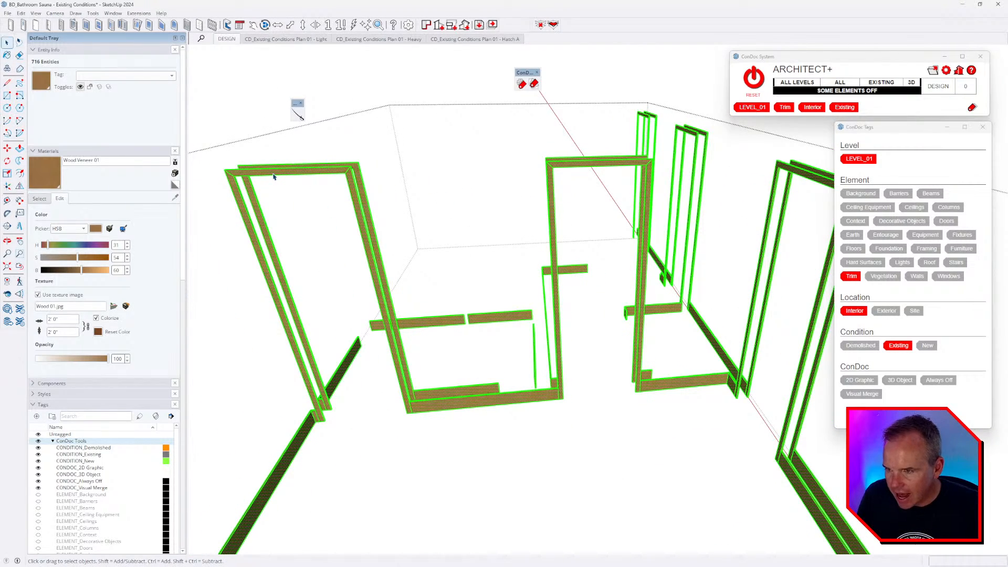
# - Reposition the wood veneer texture on a door-frame face using Texture > Position
pyautogui.click(273, 173)
pyautogui.scroll(3, 273, 173)
pyautogui.keyDown('shift'); pyautogui.moveTo(275, 173); pyautogui.dragTo(388, 157, button='middle'); pyautogui.keyUp('shift')
pyautogui.scroll(4, 409, 154)
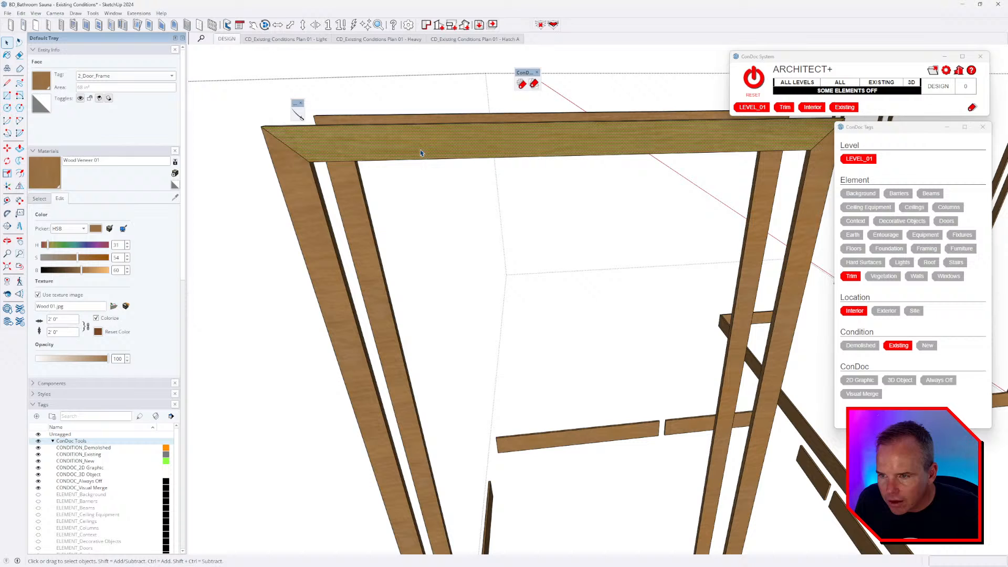
pyautogui.rightClick(288, 167)
pyautogui.moveTo(323, 279)
pyautogui.click(382, 278)
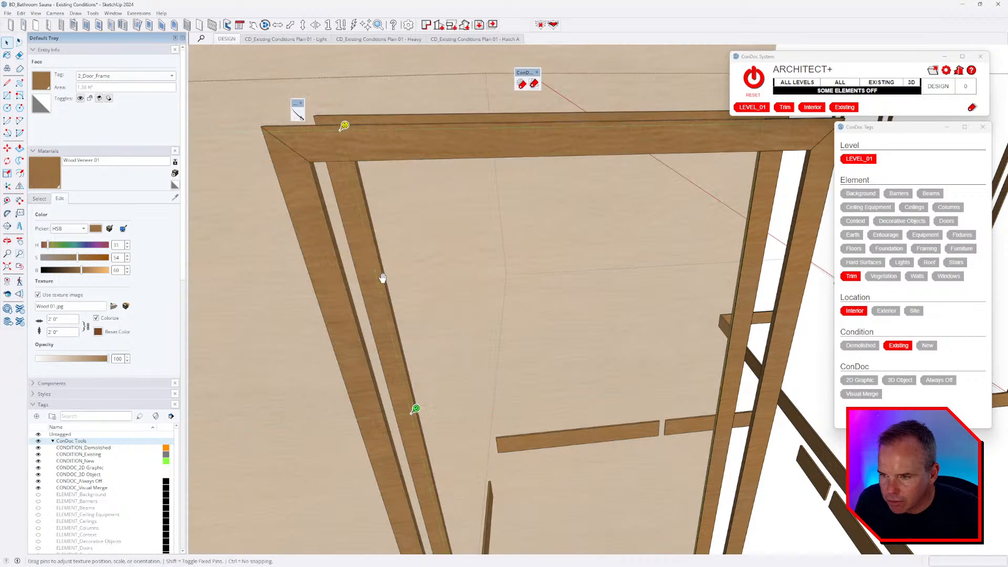
pyautogui.rightClick(309, 208)
pyautogui.click(331, 247)
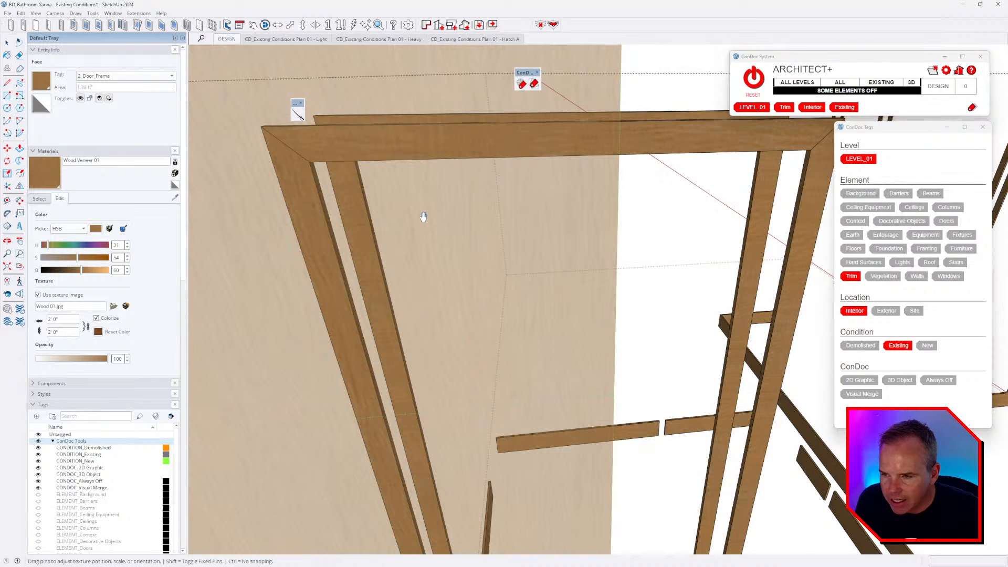
pyautogui.click(423, 217)
pyautogui.scroll(-6, 394, 175)
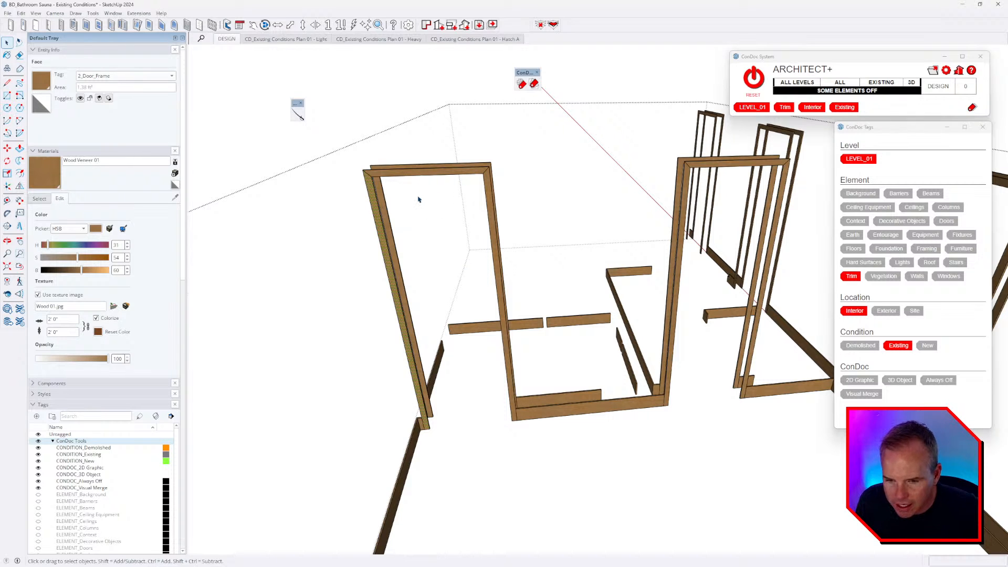
# - Draw a mitre line from the first frame's inner corner to its outer corner
pyautogui.scroll(-2, 417, 197)
pyautogui.moveTo(417, 197); pyautogui.dragTo(321, 194, button='middle')
pyautogui.scroll(4, 449, 161)
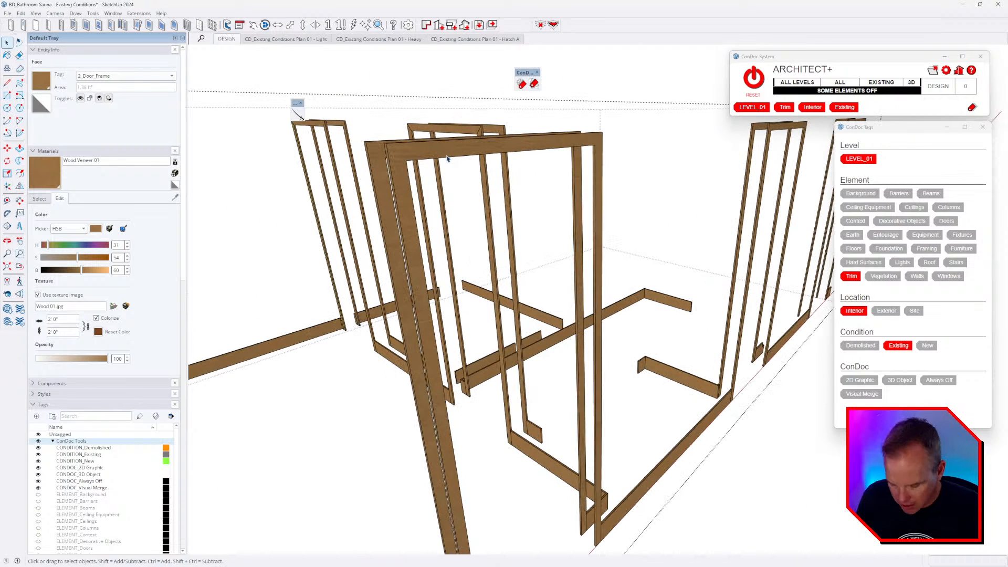
pyautogui.press('l')
pyautogui.click(405, 160)
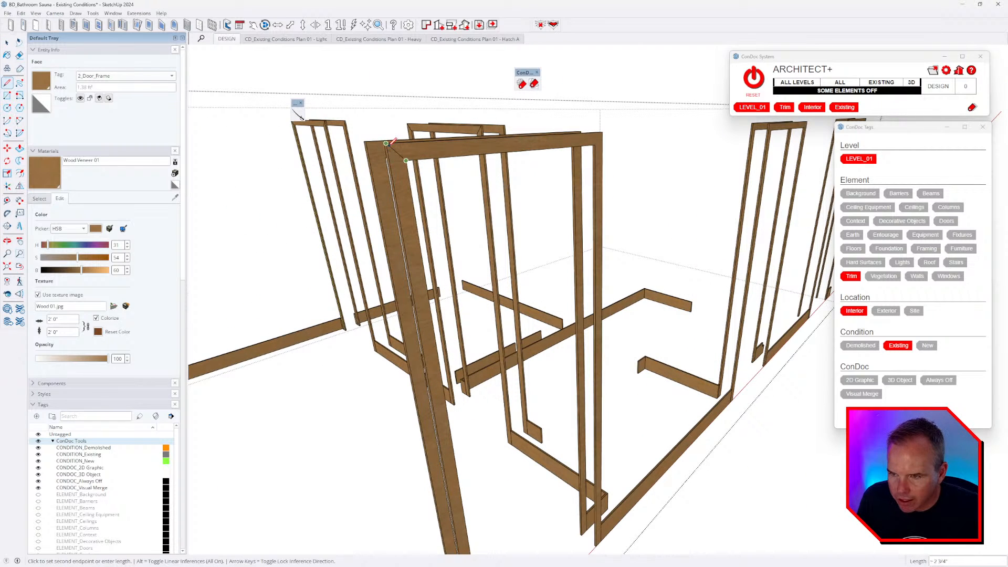
pyautogui.click(387, 143)
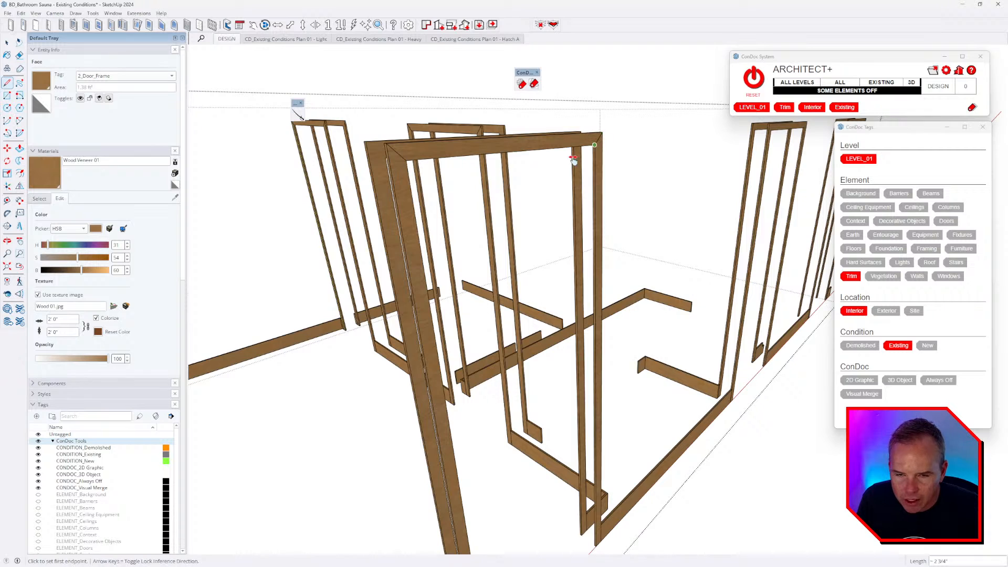
# - Draw the mitre diagonal across the next casing's top-right corner
pyautogui.scroll(5, 601, 157)
pyautogui.scroll(3, 608, 169)
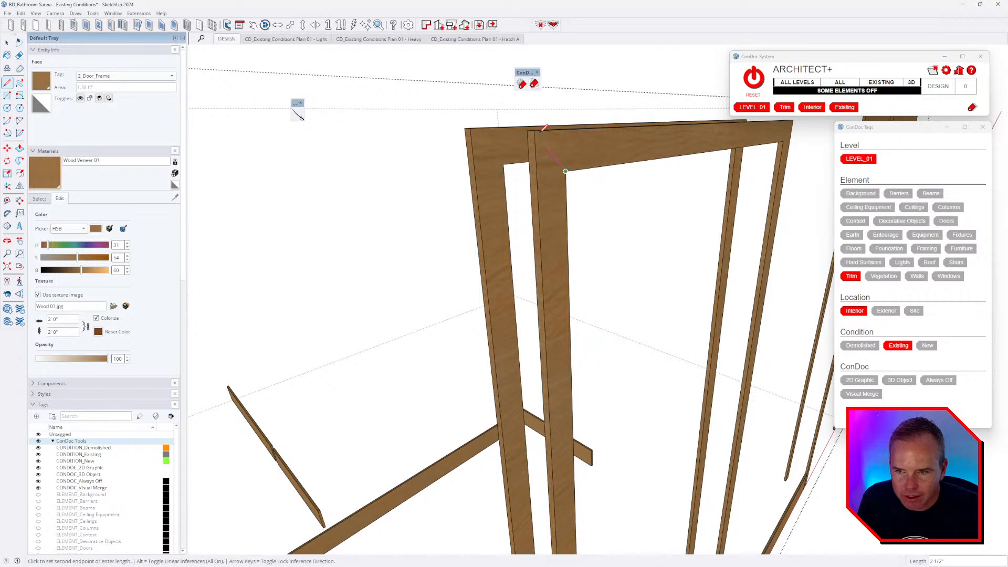
pyautogui.scroll(3, 529, 160)
pyautogui.click(614, 154)
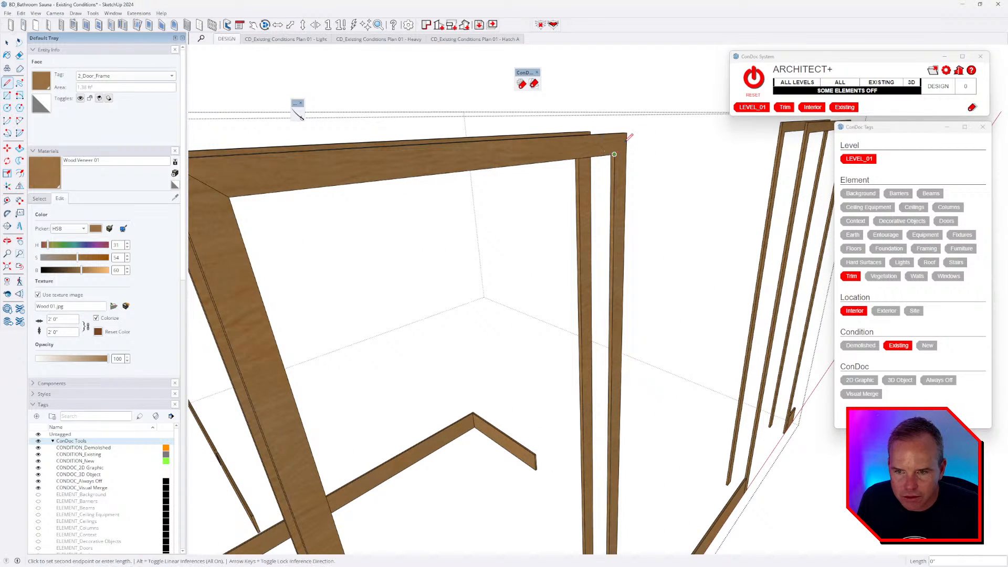
pyautogui.press('Escape')
pyautogui.scroll(-6, 627, 132)
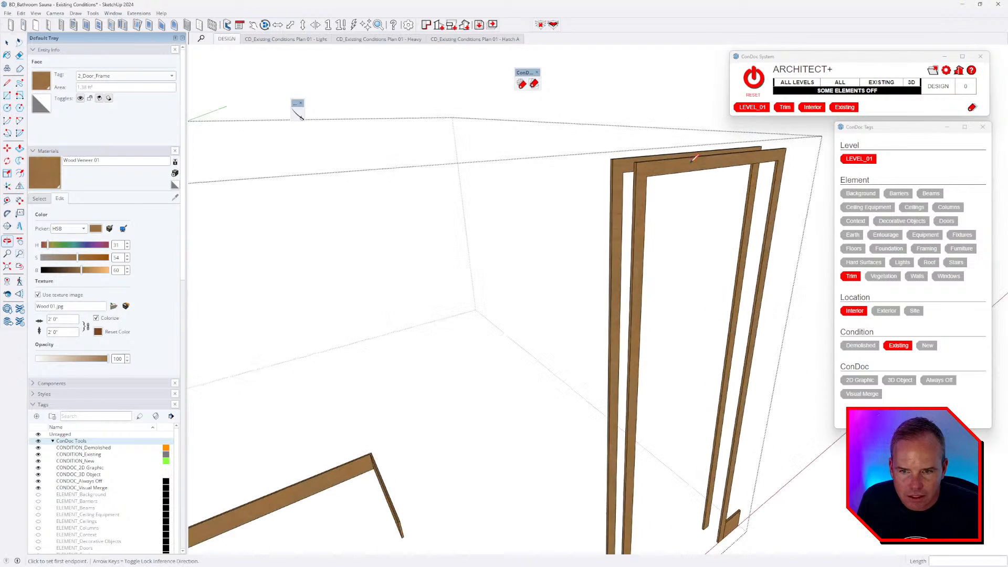
pyautogui.moveTo(673, 162); pyautogui.dragTo(438, 173, button='middle')
pyautogui.click(686, 158)
pyautogui.click(702, 141)
# - Draw the mitre diagonal across that casing's top-left inner corner
pyautogui.scroll(2, 445, 173)
pyautogui.scroll(-1, 490, 167)
pyautogui.click(552, 153)
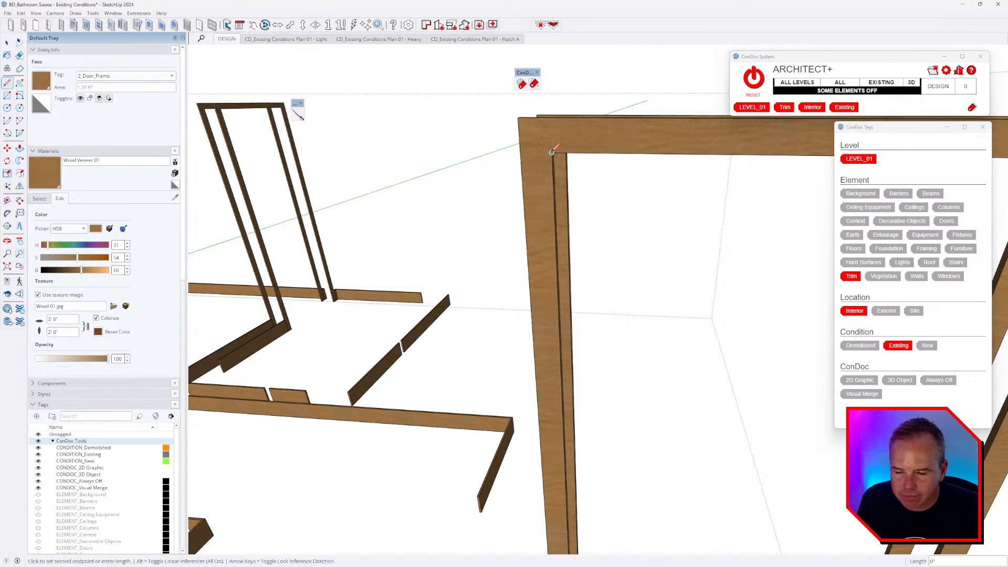
pyautogui.click(519, 118)
pyautogui.scroll(-3, 520, 118)
# - Move to the other door frames and reopen the trim group for editing
pyautogui.moveTo(668, 146); pyautogui.dragTo(247, 218, button='middle')
pyautogui.press('space')
pyautogui.scroll(-5, 248, 219)
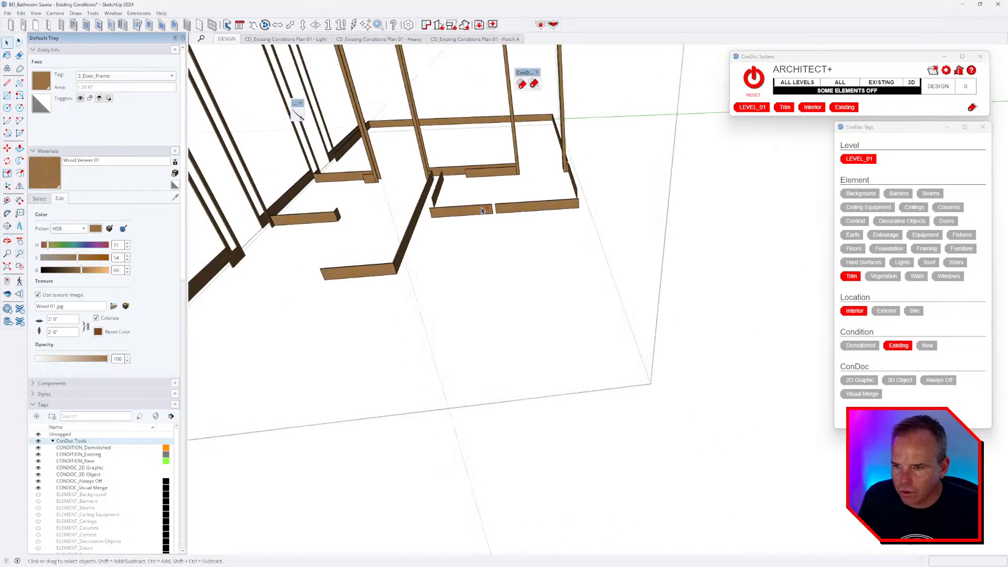
pyautogui.moveTo(447, 252); pyautogui.dragTo(227, 231, button='middle')
pyautogui.scroll(5, 231, 226)
pyautogui.press('Escape')
pyautogui.doubleClick(225, 231)
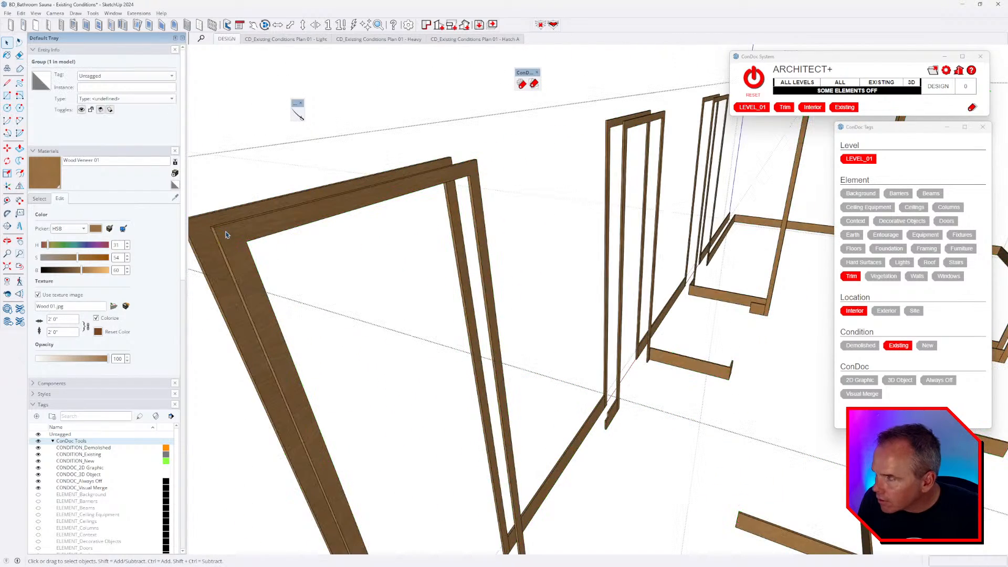
pyautogui.click(225, 232)
# - Draw mitre diagonals at the near casing's inner corner and the next frame's top corner
pyautogui.press('l')
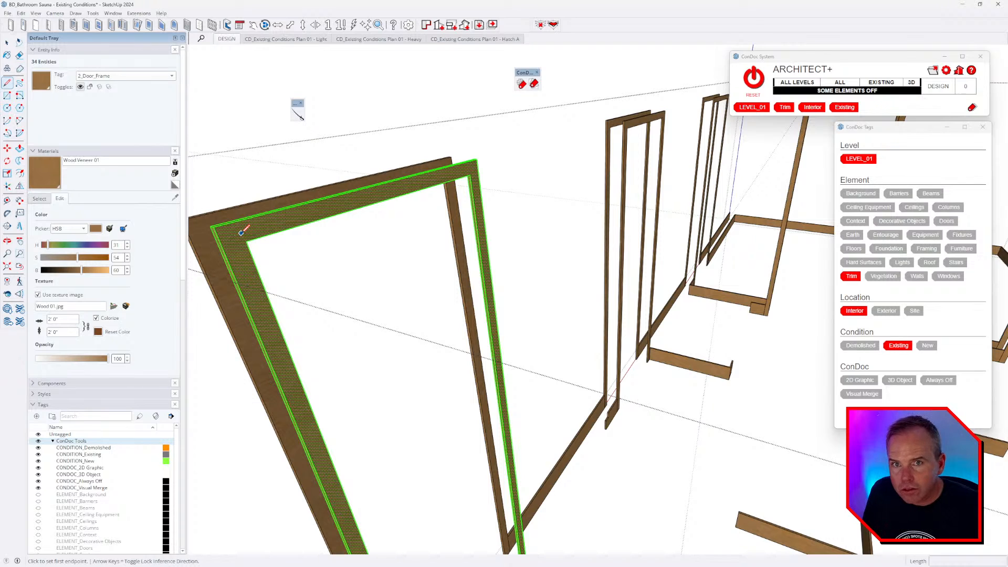
pyautogui.hotkey('ctrl', 't')
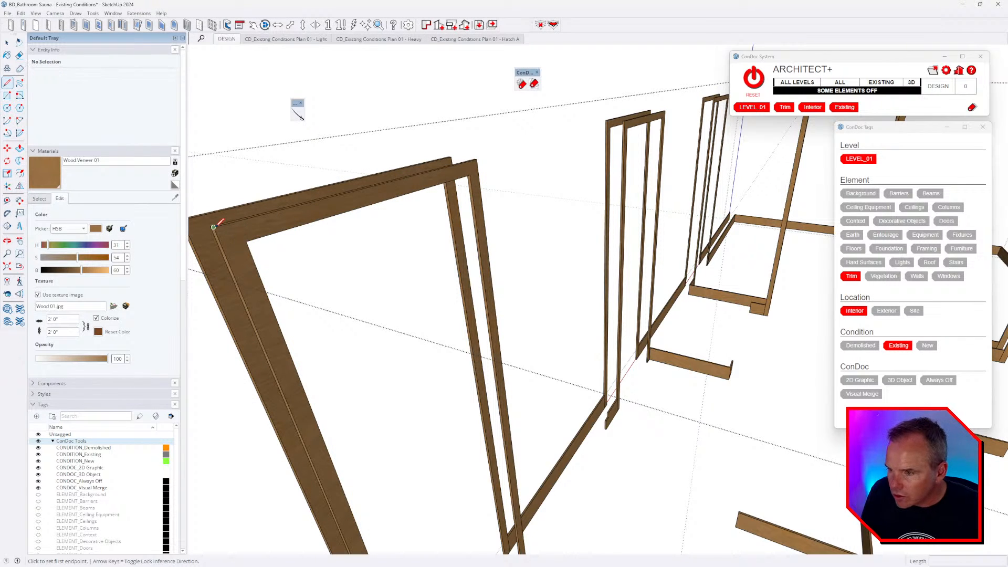
pyautogui.click(212, 227)
pyautogui.click(248, 242)
pyautogui.keyDown('shift'); pyautogui.moveTo(248, 240); pyautogui.dragTo(523, 168, button='middle'); pyautogui.keyUp('shift')
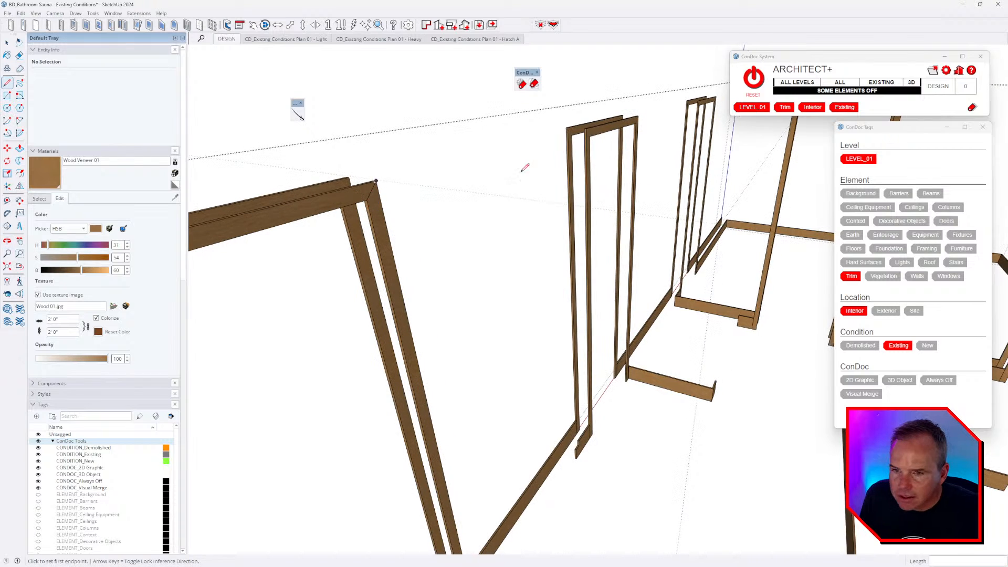
pyautogui.scroll(6, 585, 136)
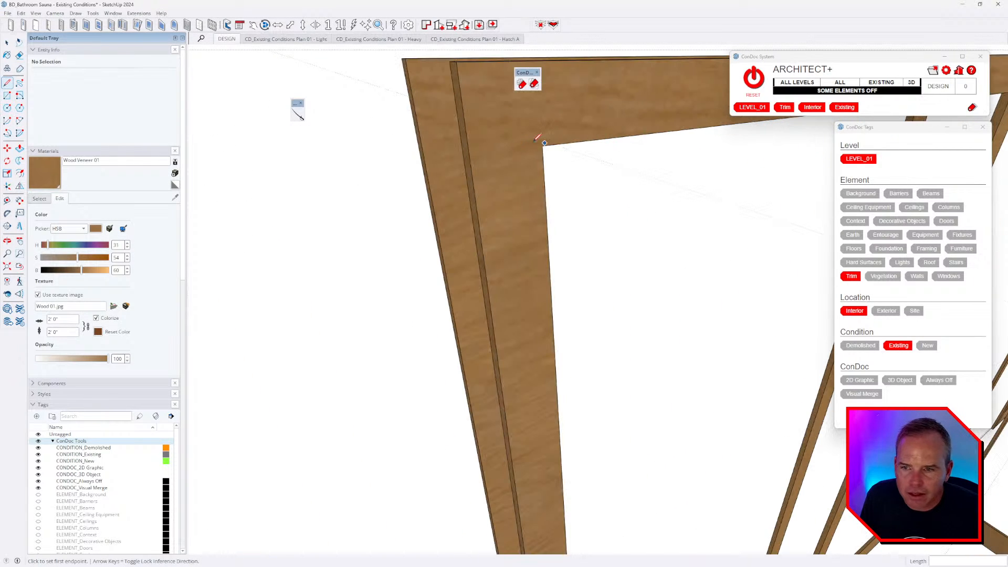
pyautogui.moveTo(543, 145); pyautogui.dragTo(640, 198, button='middle')
pyautogui.click(660, 179)
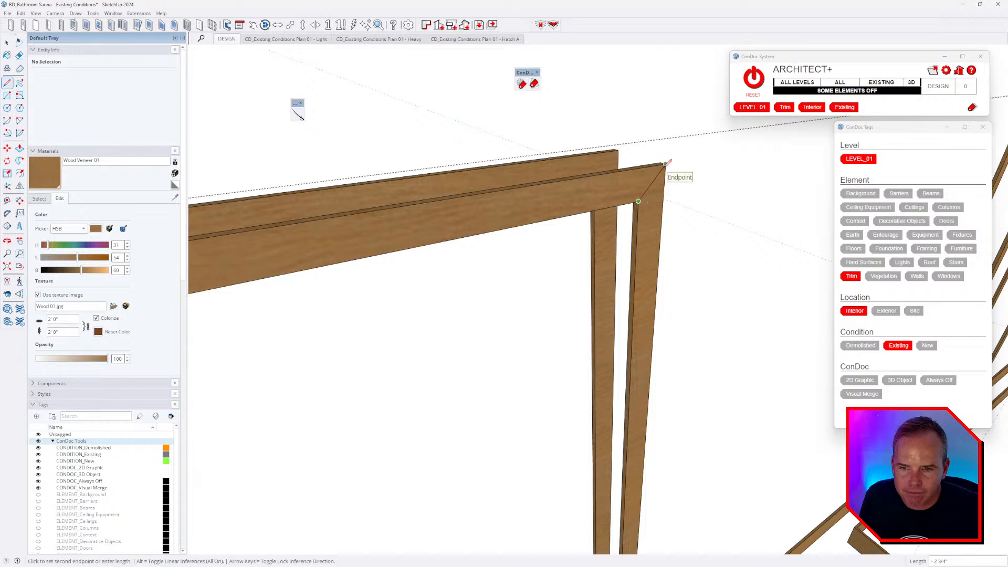
pyautogui.moveTo(666, 163); pyautogui.dragTo(587, 227, button='middle')
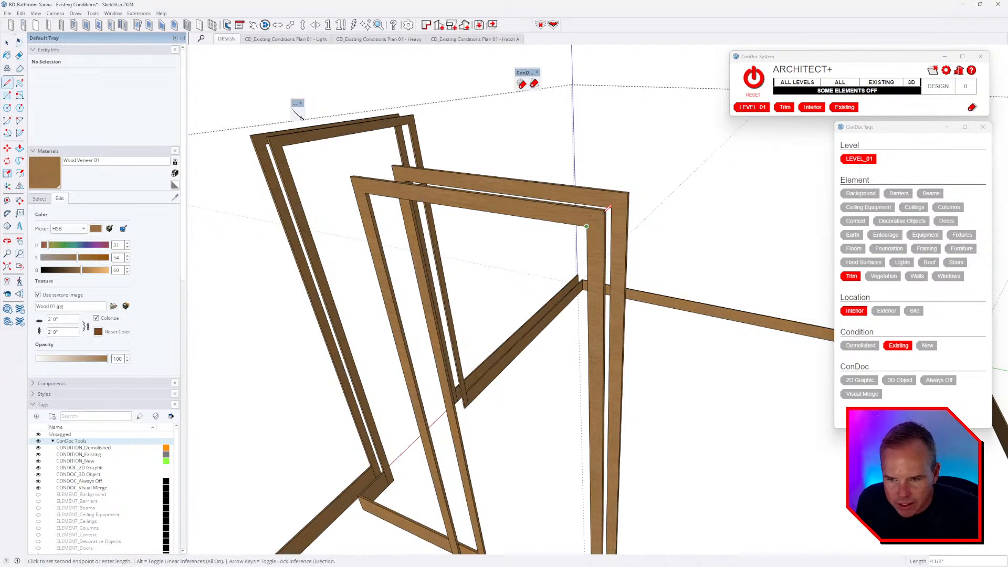
pyautogui.click(603, 211)
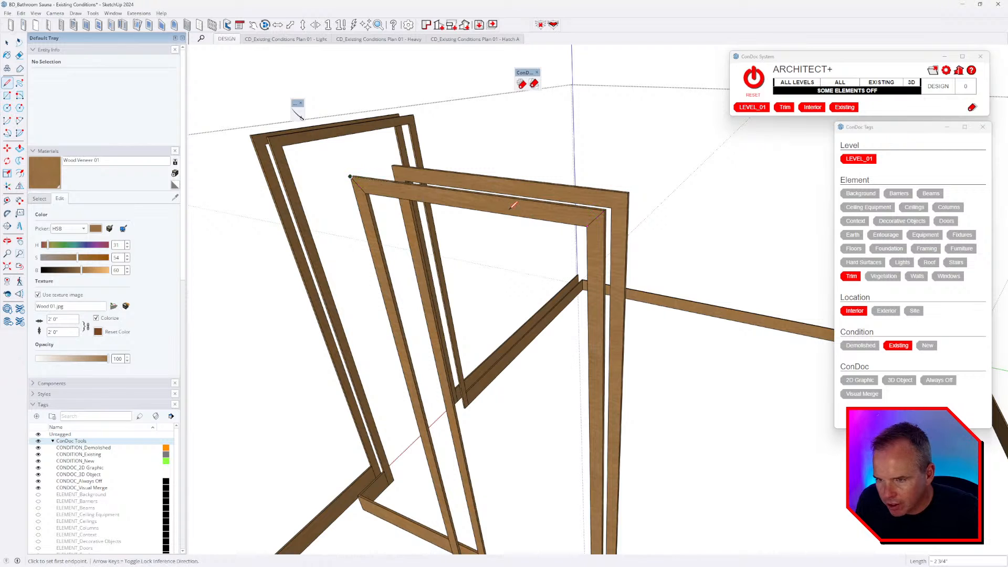
# - Draw the mitre diagonal across the right frame's top corner
pyautogui.moveTo(362, 177); pyautogui.dragTo(369, 209, button='middle')
pyautogui.scroll(5, 759, 128)
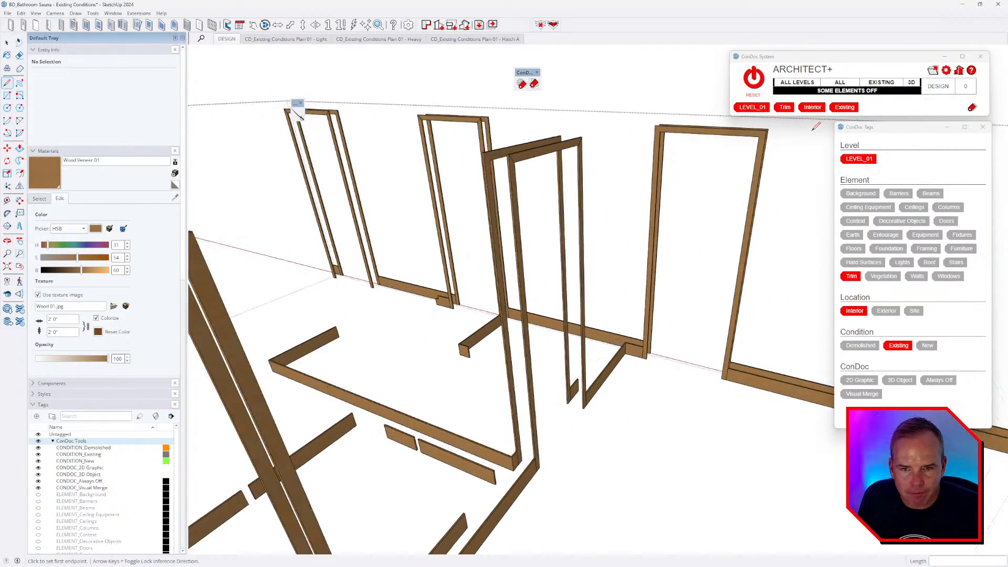
pyautogui.click(744, 135)
pyautogui.click(760, 122)
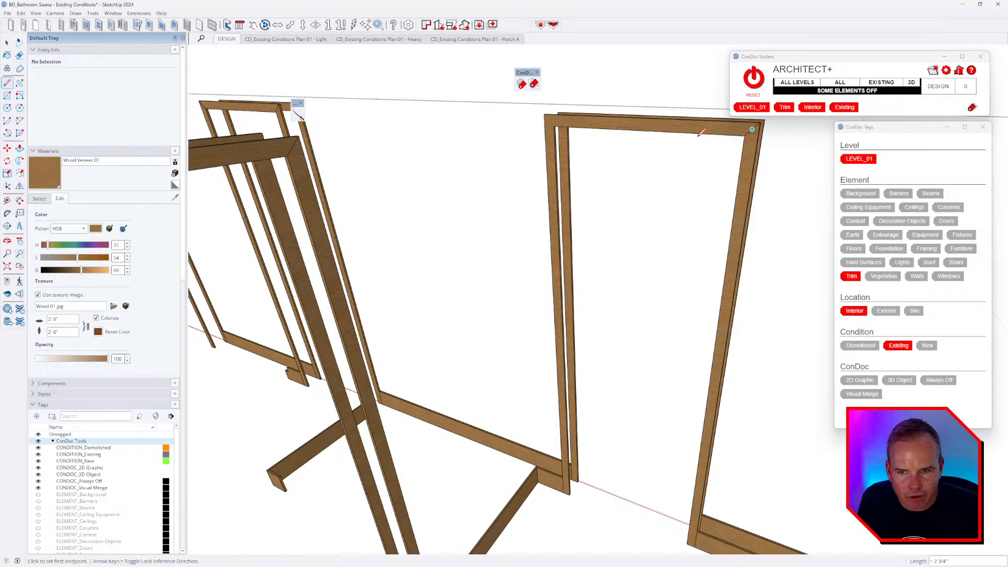
pyautogui.scroll(-5, 666, 175)
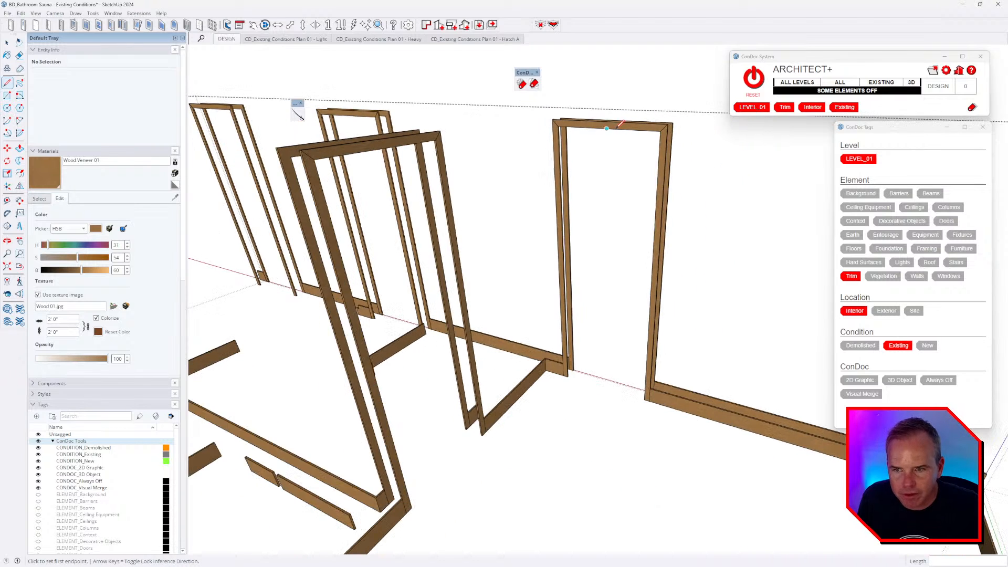
pyautogui.moveTo(553, 169); pyautogui.dragTo(511, 161, button='middle')
pyautogui.moveTo(568, 219); pyautogui.dragTo(315, 137, button='middle')
pyautogui.scroll(4, 314, 137)
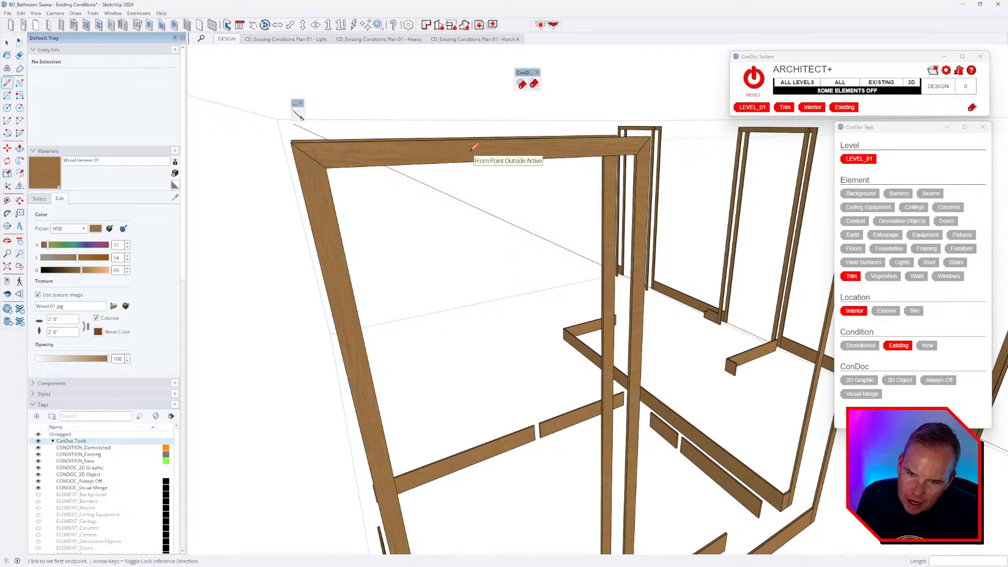
# - Select all the trim pieces and paint them with Wood Veneer 01
pyautogui.press('b')
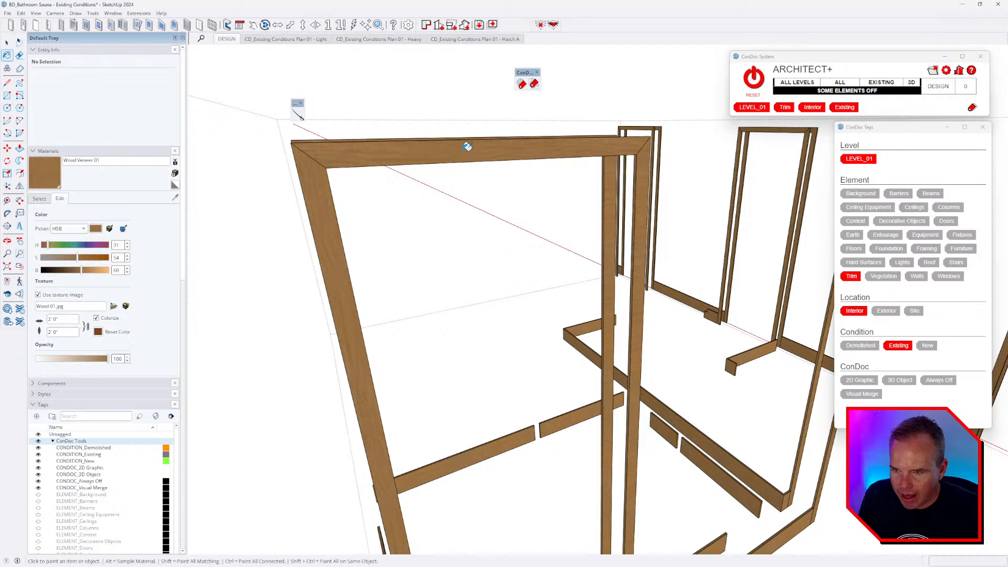
pyautogui.scroll(-10, 416, 155)
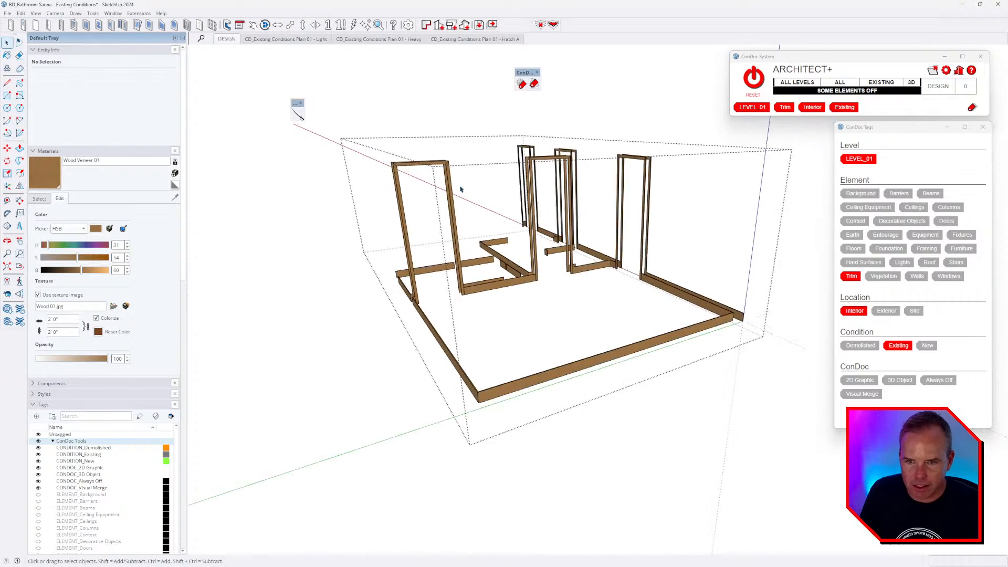
pyautogui.moveTo(669, 242); pyautogui.dragTo(520, 200, button='middle')
pyautogui.press('space')
pyautogui.moveTo(411, 142); pyautogui.dragTo(752, 212)
pyautogui.scroll(8, 671, 199)
pyautogui.moveTo(668, 197); pyautogui.dragTo(435, 211, button='middle')
pyautogui.scroll(-3, 435, 269)
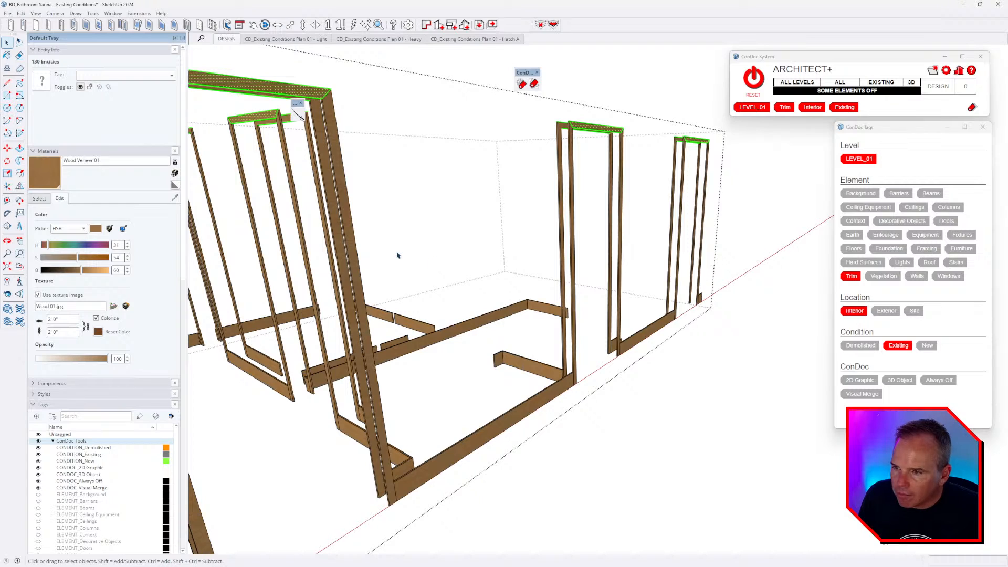
pyautogui.moveTo(397, 255); pyautogui.dragTo(545, 167, button='middle')
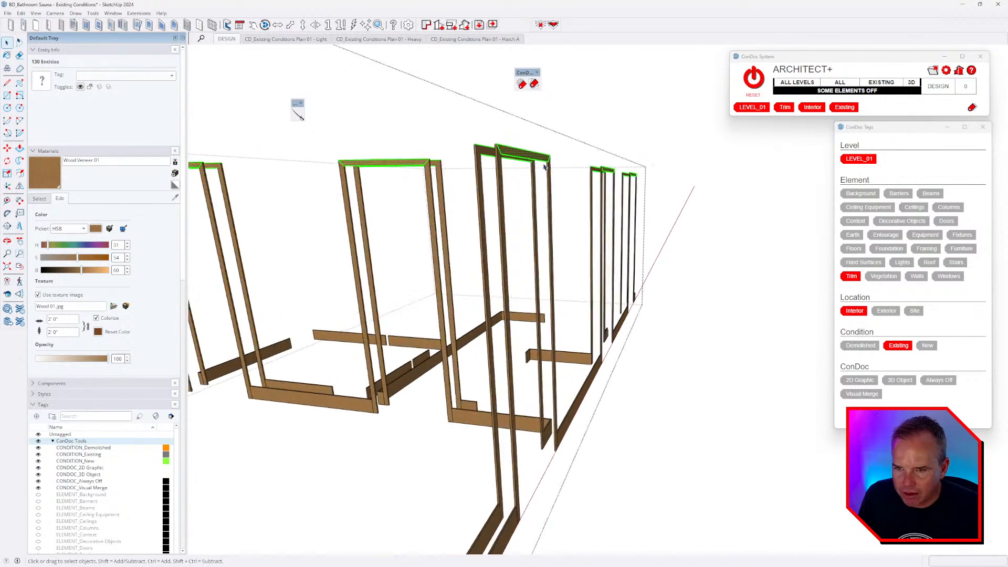
pyautogui.scroll(5, 545, 167)
pyautogui.press('b')
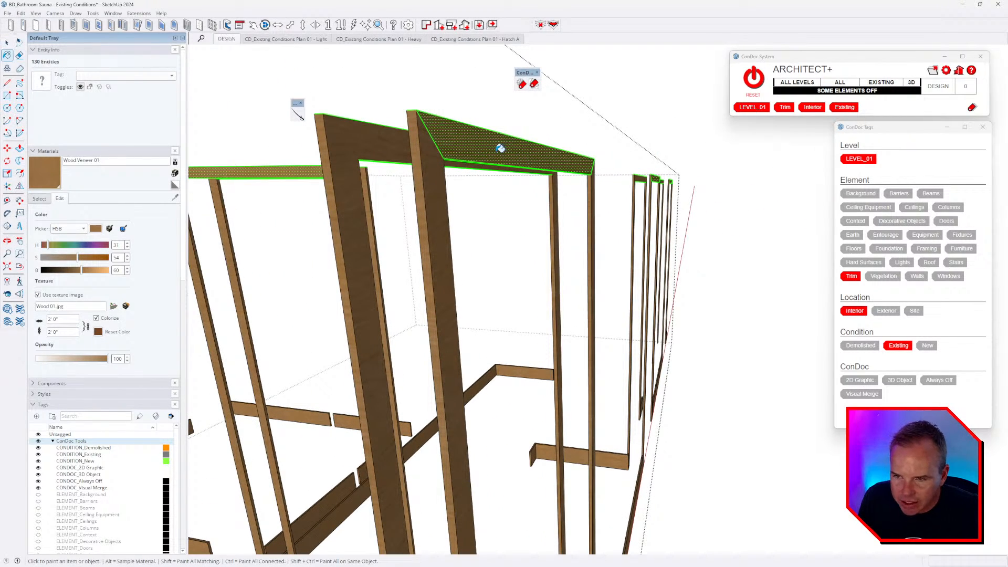
pyautogui.click(501, 149)
# - Rotate the Wood Veneer 01 grain 90° on the far wall's door casing face
pyautogui.moveTo(500, 148)
pyautogui.mouseDown(button='middle')
pyautogui.moveTo(490, 167)
pyautogui.moveTo(520, 176)
pyautogui.mouseUp(button='middle')
pyautogui.moveTo(394, 173); pyautogui.dragTo(644, 186, button='middle')
pyautogui.rightClick(625, 172)
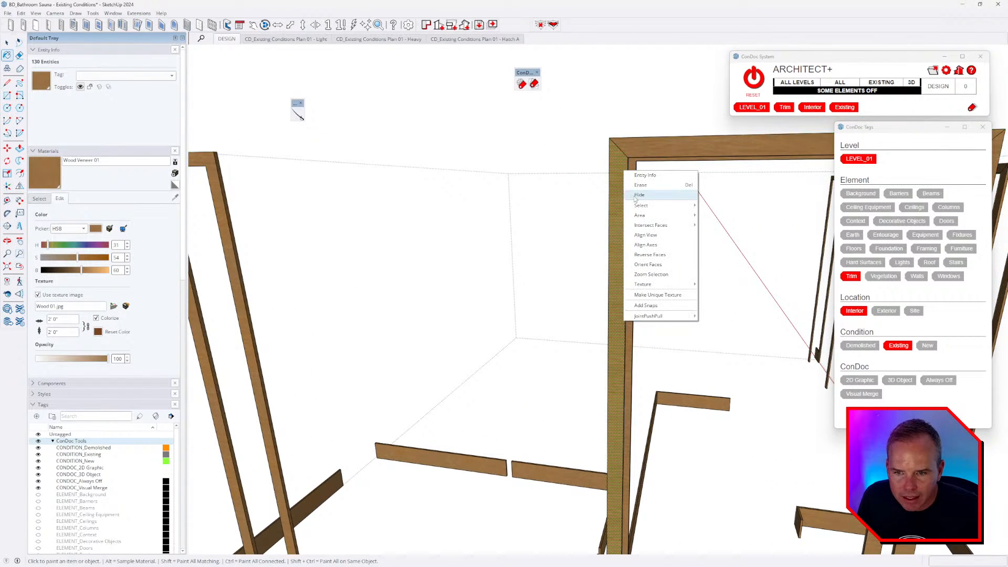
pyautogui.click(716, 283)
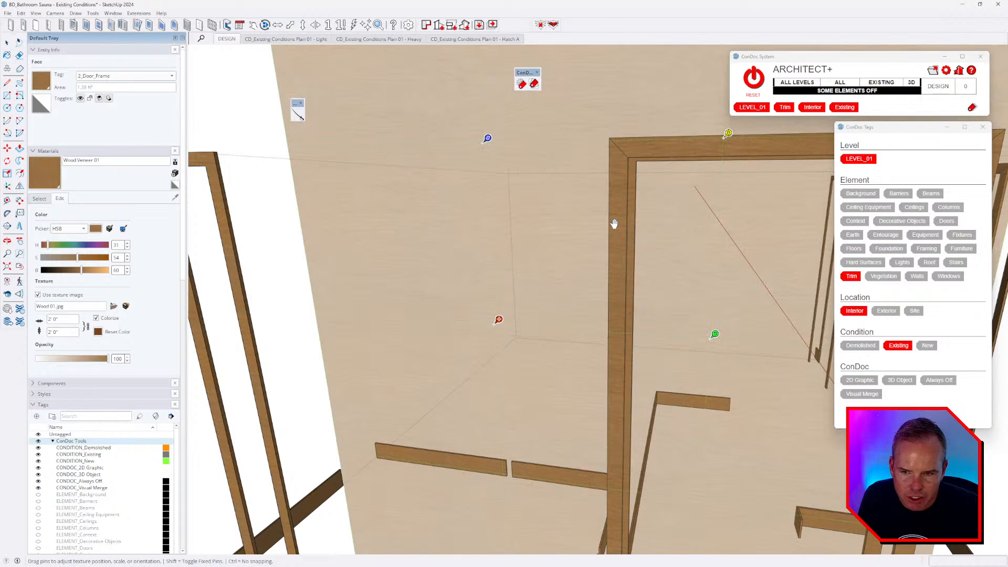
pyautogui.rightClick(615, 226)
pyautogui.moveTo(646, 258)
pyautogui.click(678, 263)
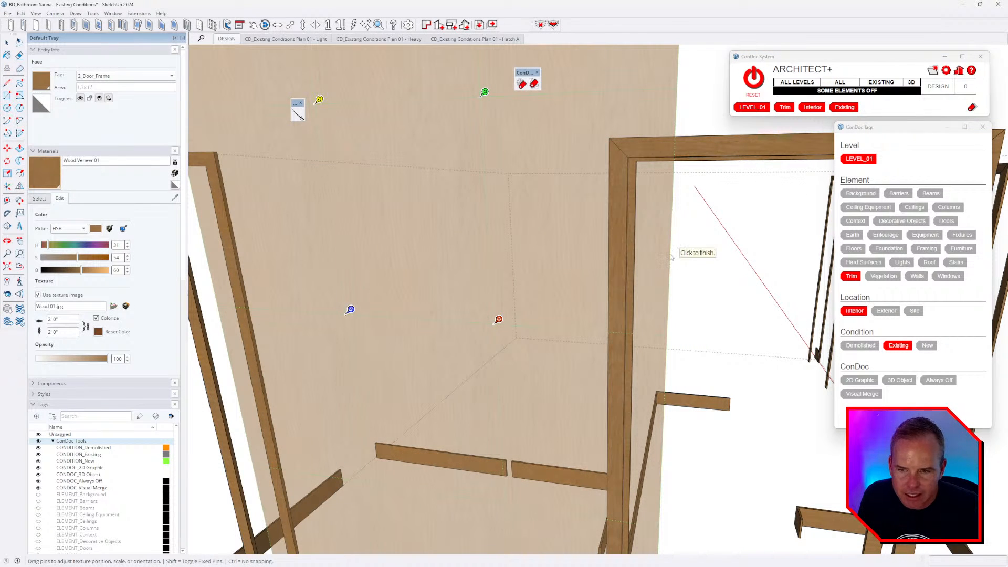
pyautogui.click(671, 256)
pyautogui.press('b')
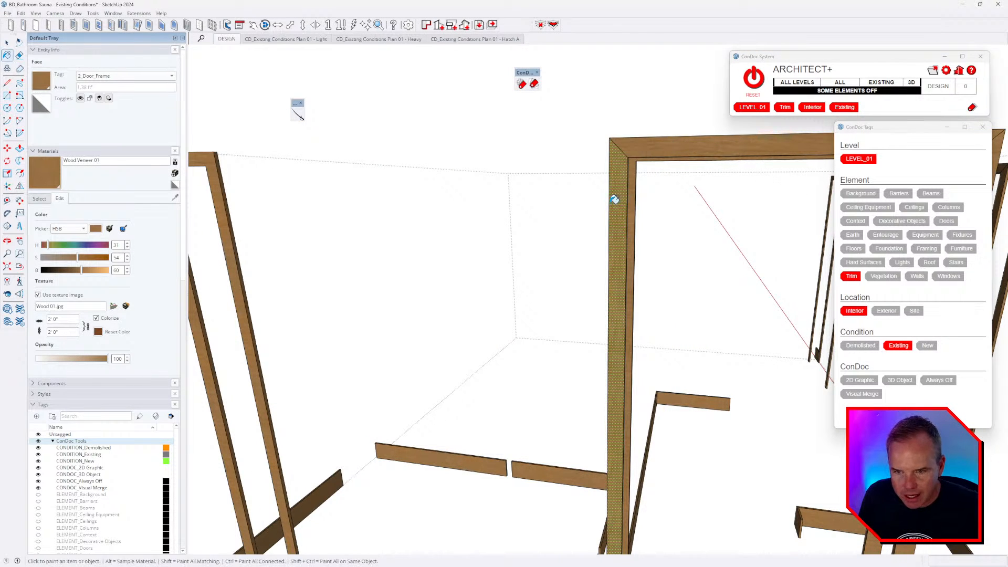
pyautogui.scroll(-6, 612, 198)
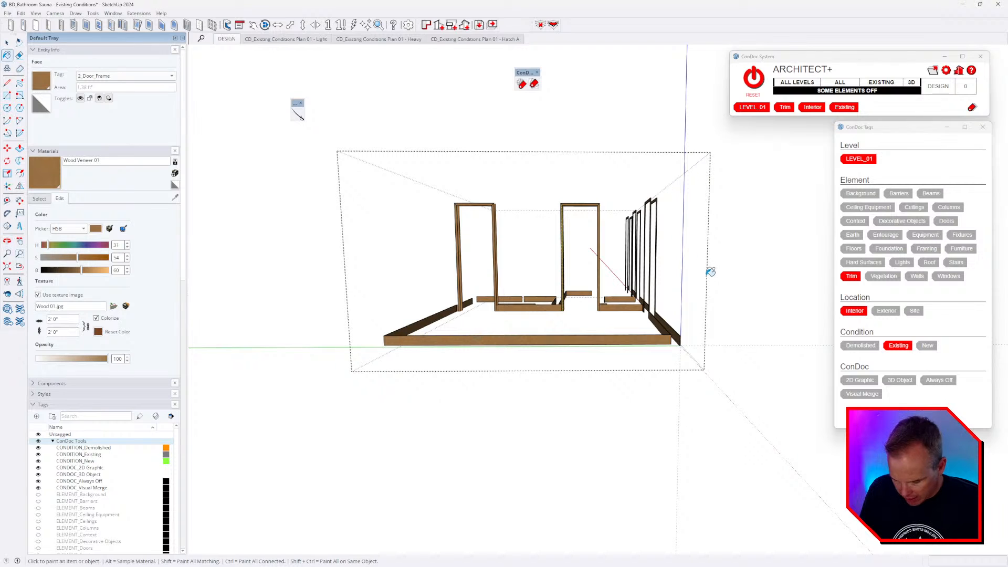
# - Select all the wood framing, inspect it with the Paint Bucket, then clear the selection
pyautogui.press('space')
pyautogui.moveTo(277, 438); pyautogui.dragTo(277, 439)
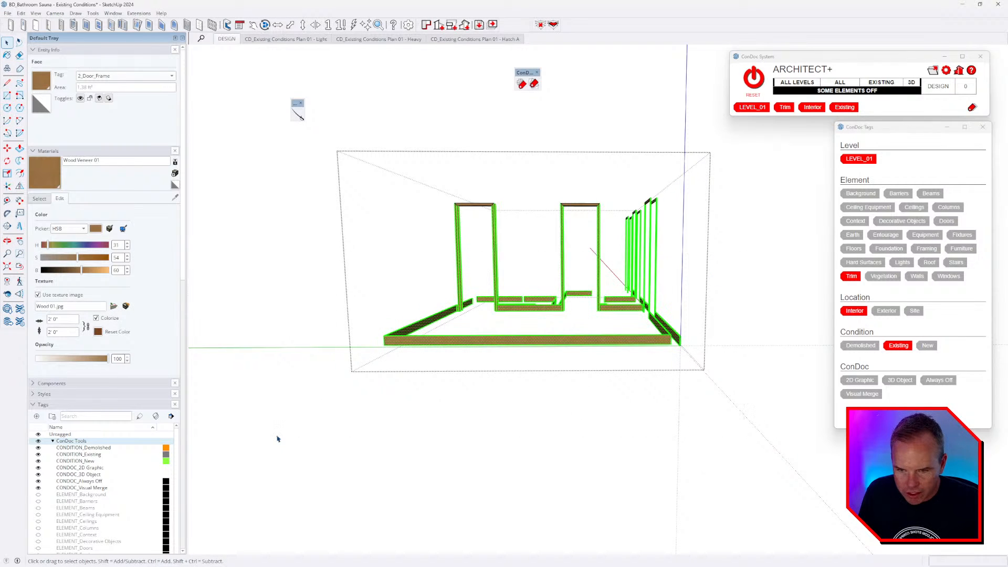
pyautogui.moveTo(590, 357); pyautogui.dragTo(332, 403, button='middle')
pyautogui.scroll(5, 541, 349)
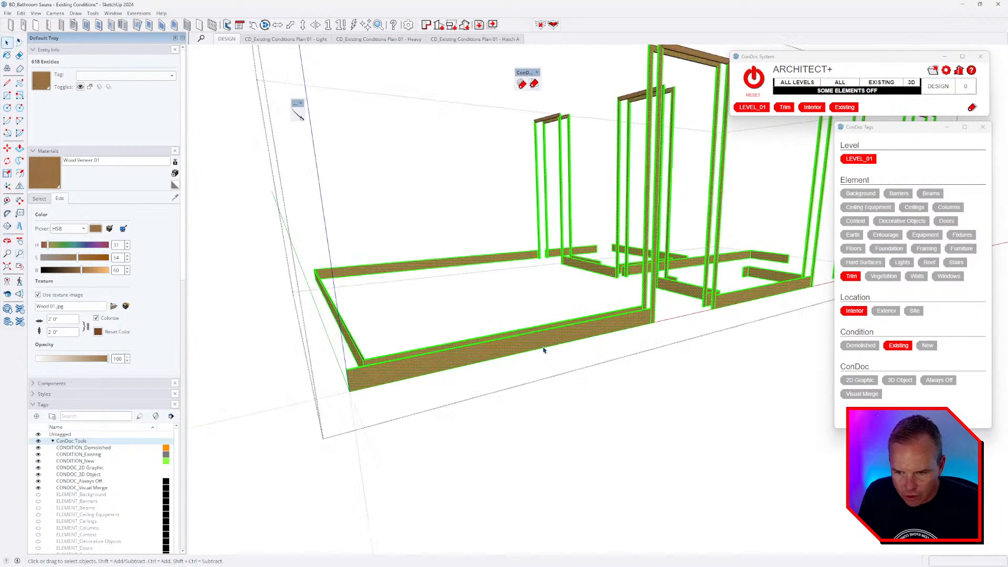
pyautogui.press('b')
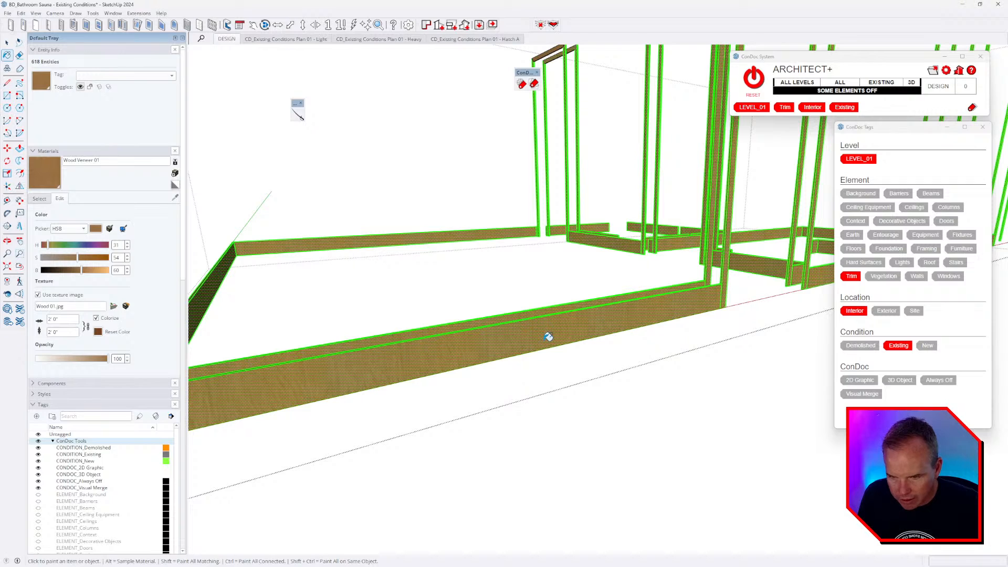
pyautogui.scroll(-6, 547, 336)
pyautogui.scroll(5, 562, 180)
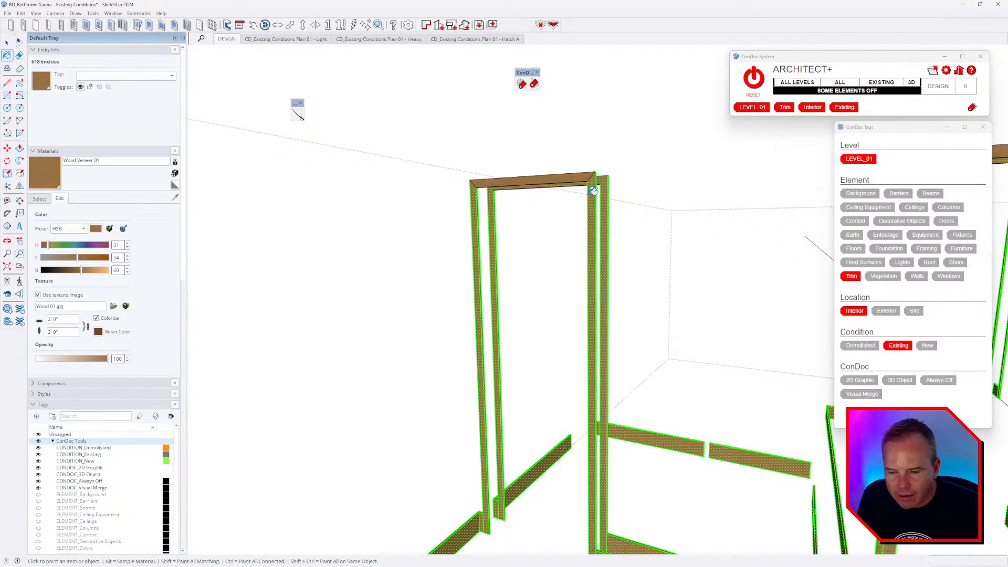
pyautogui.scroll(-2, 593, 191)
pyautogui.scroll(4, 593, 191)
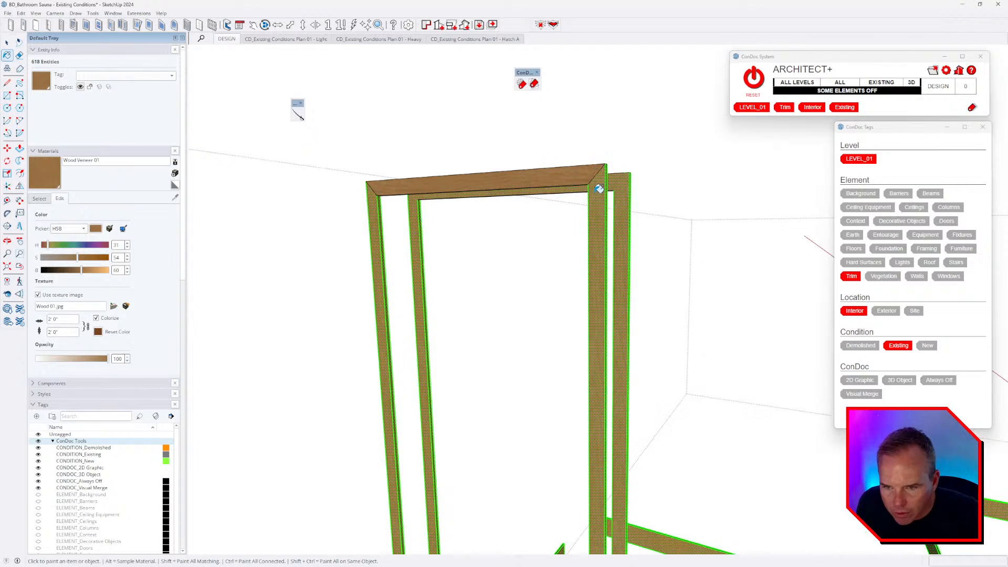
pyautogui.scroll(-2, 718, 206)
pyautogui.scroll(2, 743, 200)
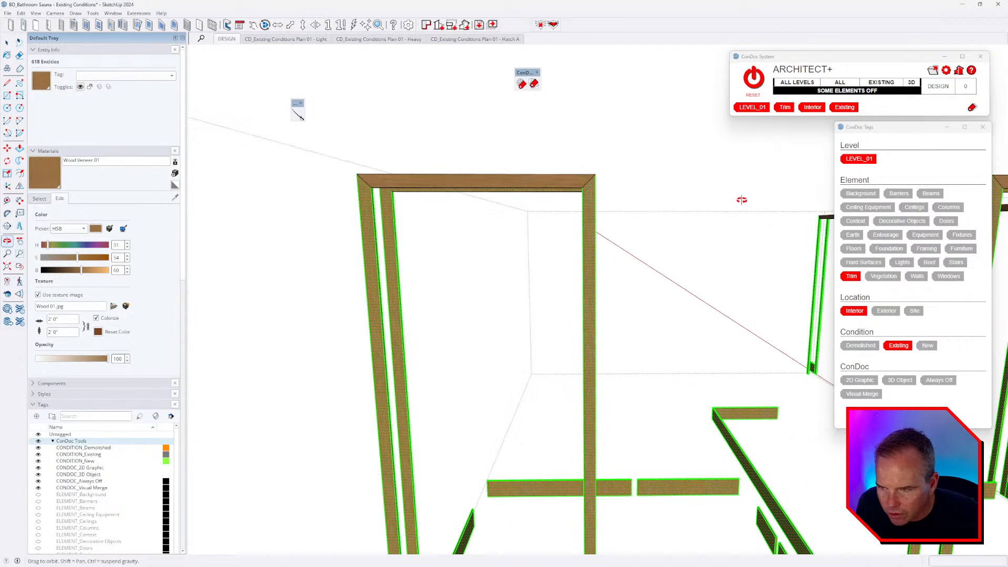
pyautogui.scroll(-2, 688, 196)
pyautogui.scroll(-5, 535, 175)
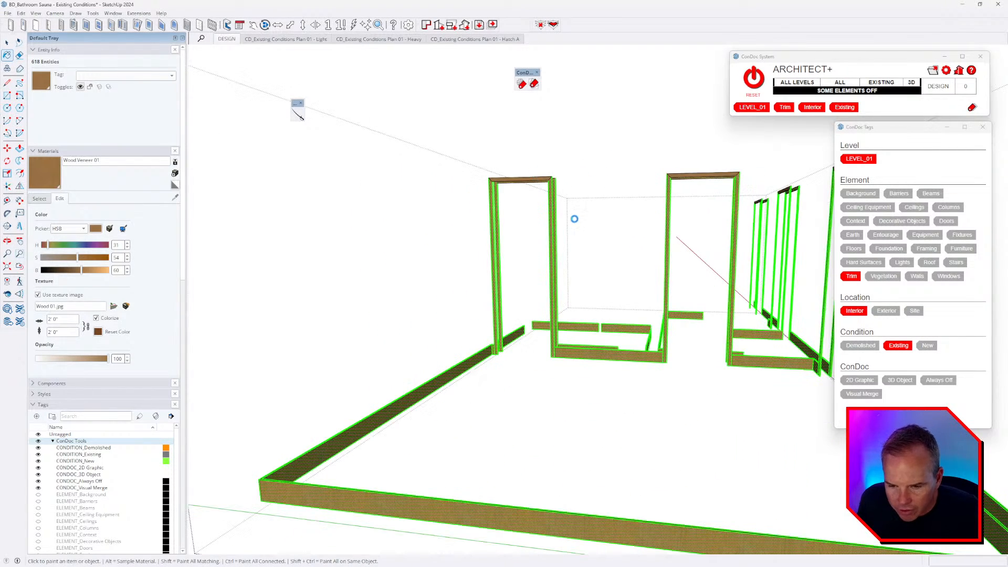
pyautogui.scroll(-1, 576, 218)
pyautogui.hotkey('ctrl', 't')
pyautogui.scroll(-4, 508, 430)
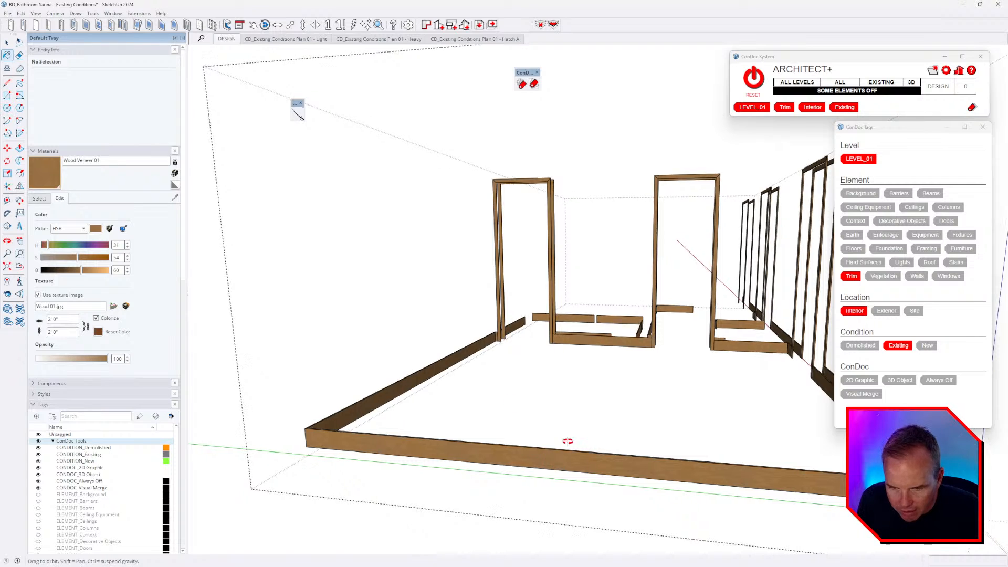
# - Select the vertical door frames with a crossing window and check their wood finish
pyautogui.press('space')
pyautogui.moveTo(746, 345); pyautogui.dragTo(394, 319)
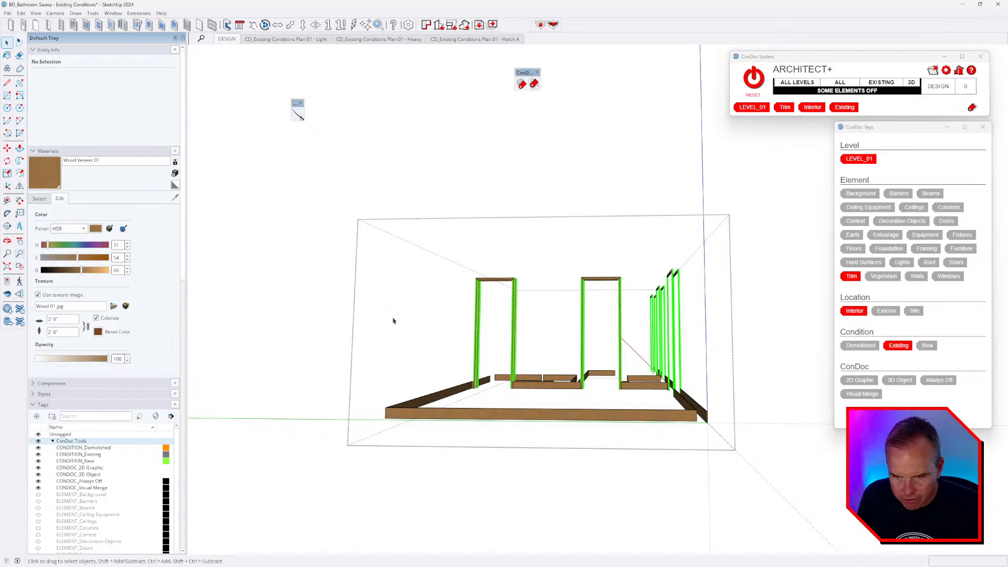
pyautogui.scroll(5, 583, 313)
pyautogui.scroll(5, 344, 273)
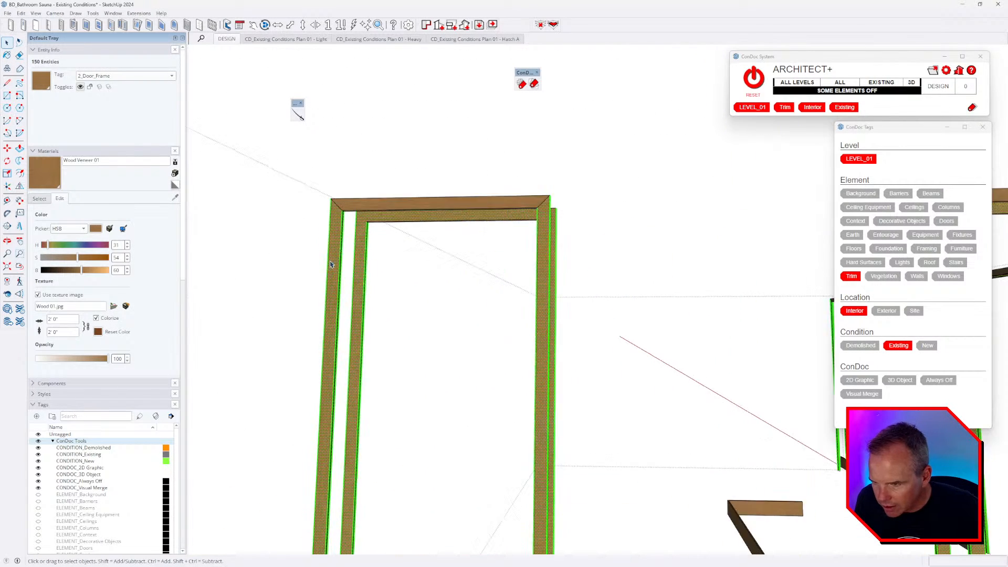
pyautogui.press('b')
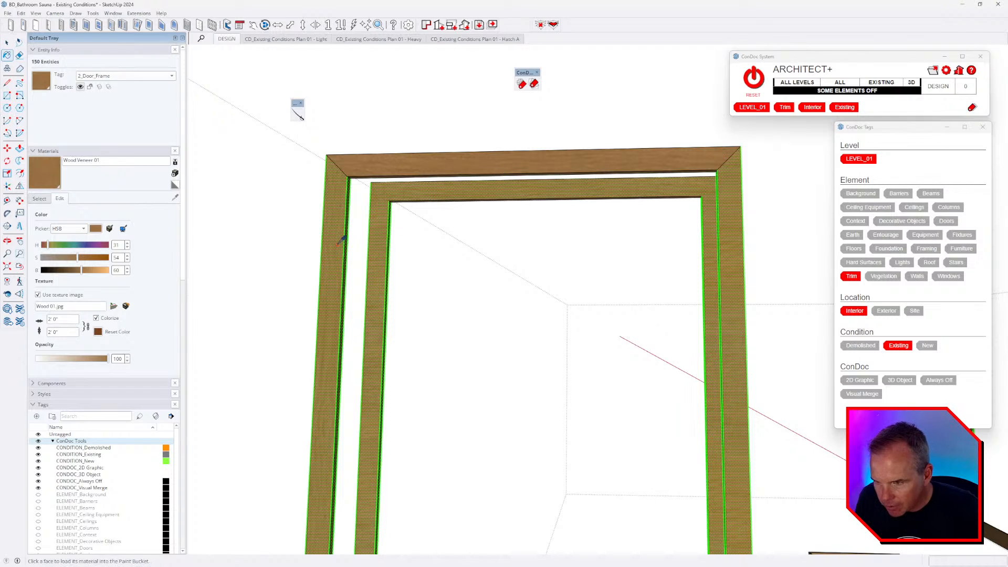
pyautogui.scroll(-10, 732, 217)
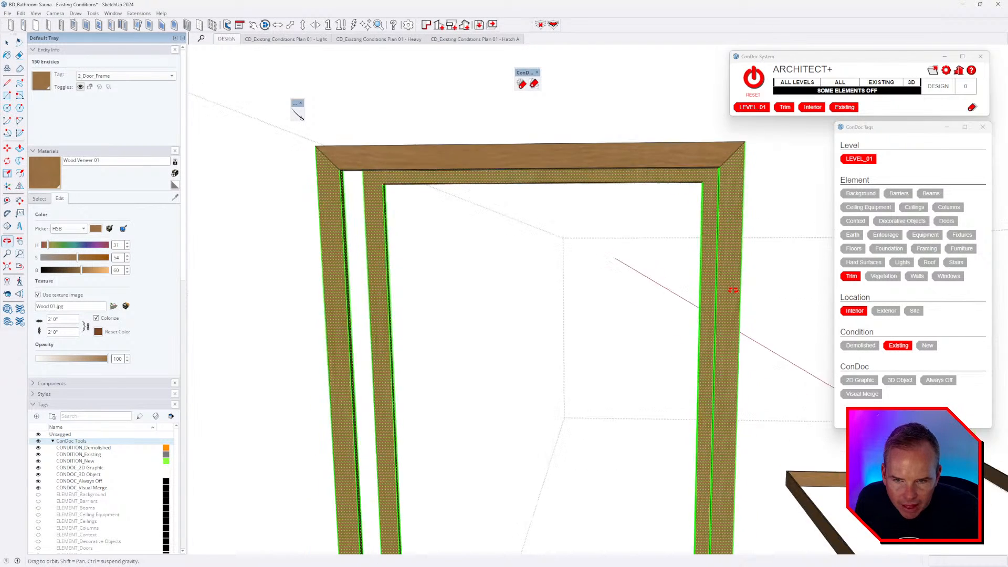
pyautogui.press('space')
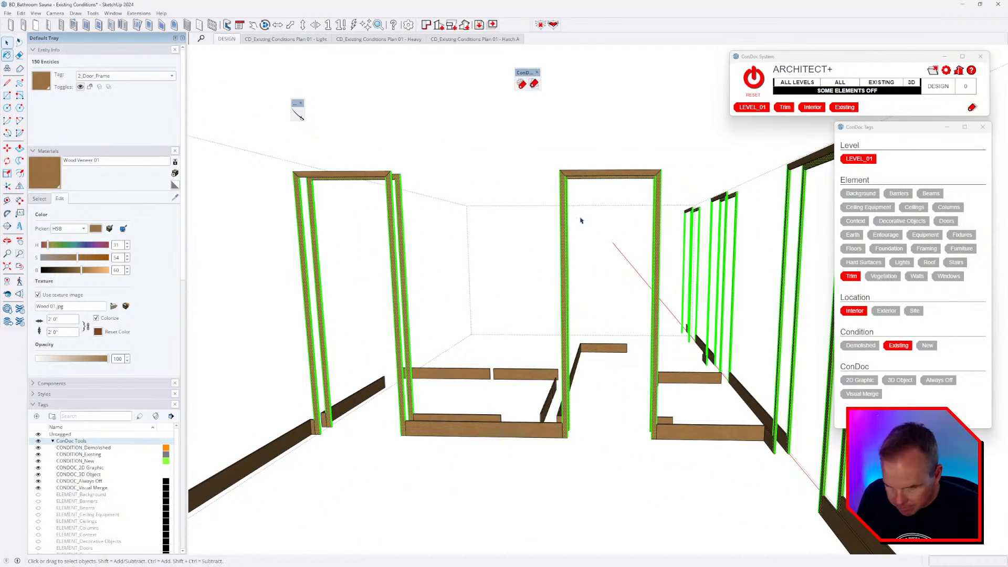
# - Close the trim group and use ConDoc RESET to show every element again
pyautogui.press('Escape')
pyautogui.scroll(-3, 571, 208)
pyautogui.moveTo(635, 274)
pyautogui.mouseDown(button='middle')
pyautogui.moveTo(556, 309)
pyautogui.moveTo(623, 360)
pyautogui.moveTo(705, 398)
pyautogui.mouseUp(button='middle')
pyautogui.click(753, 78)
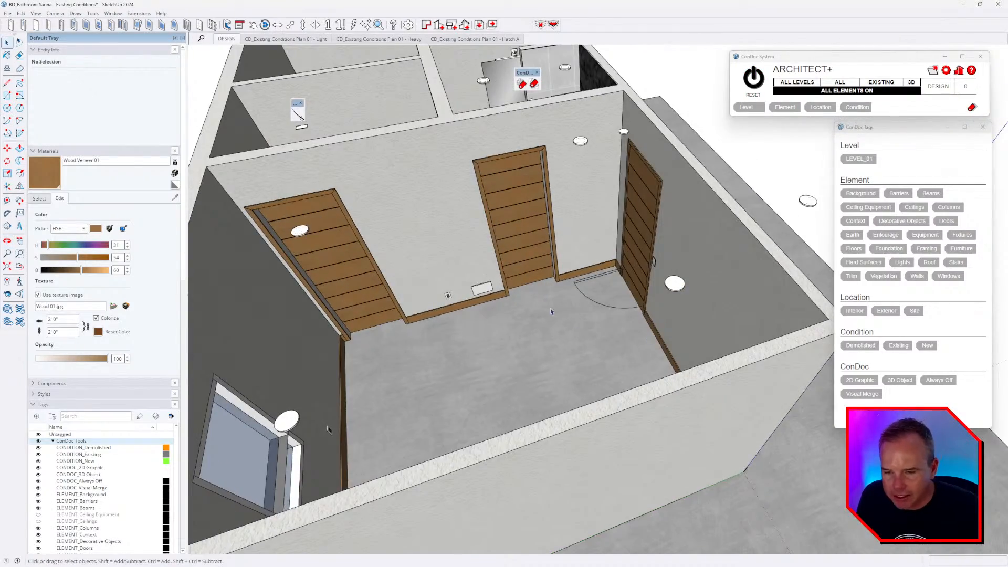
pyautogui.moveTo(551, 312); pyautogui.dragTo(691, 315, button='middle')
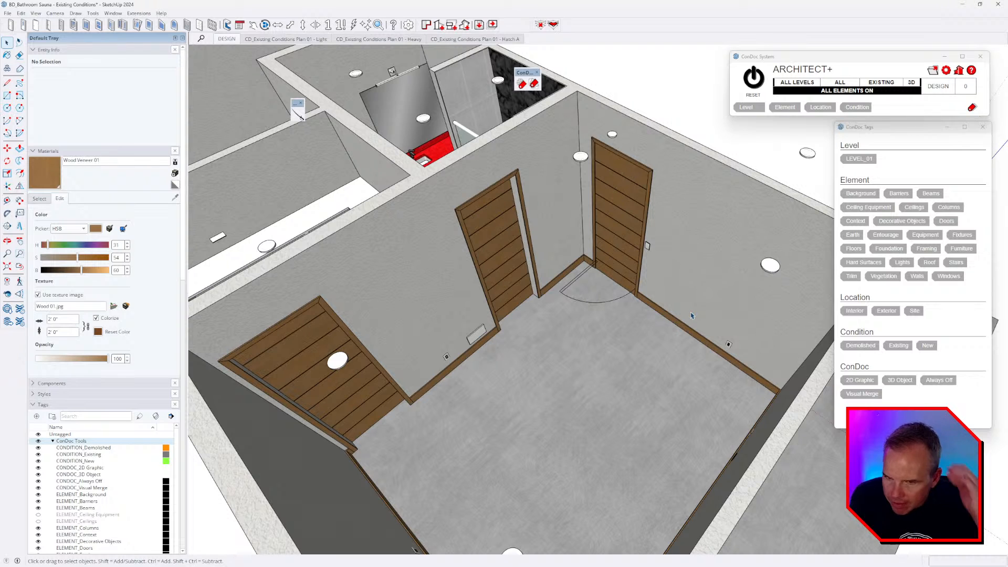
pyautogui.hotkey('alt', 'Tab')
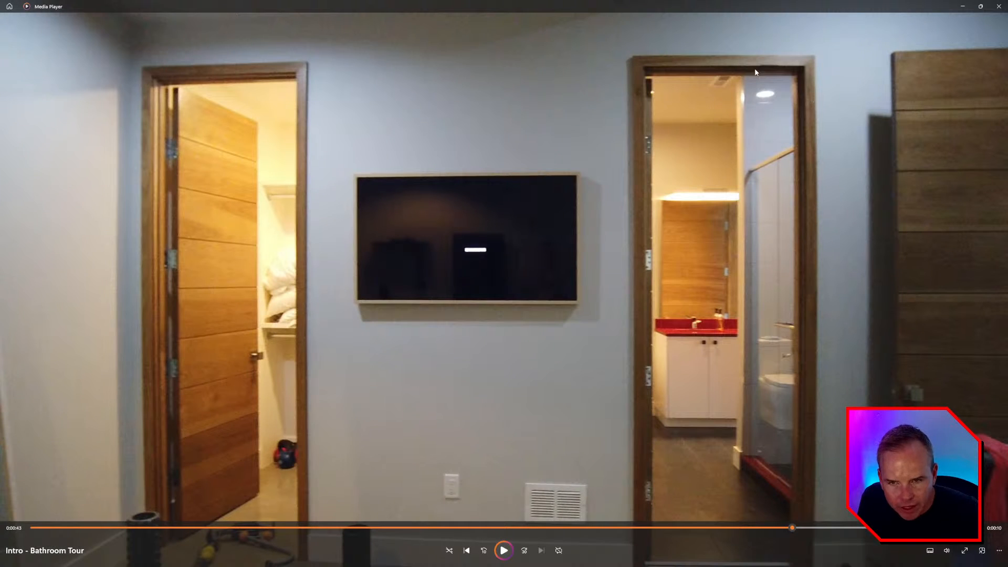
pyautogui.hotkey('alt', 'Tab')
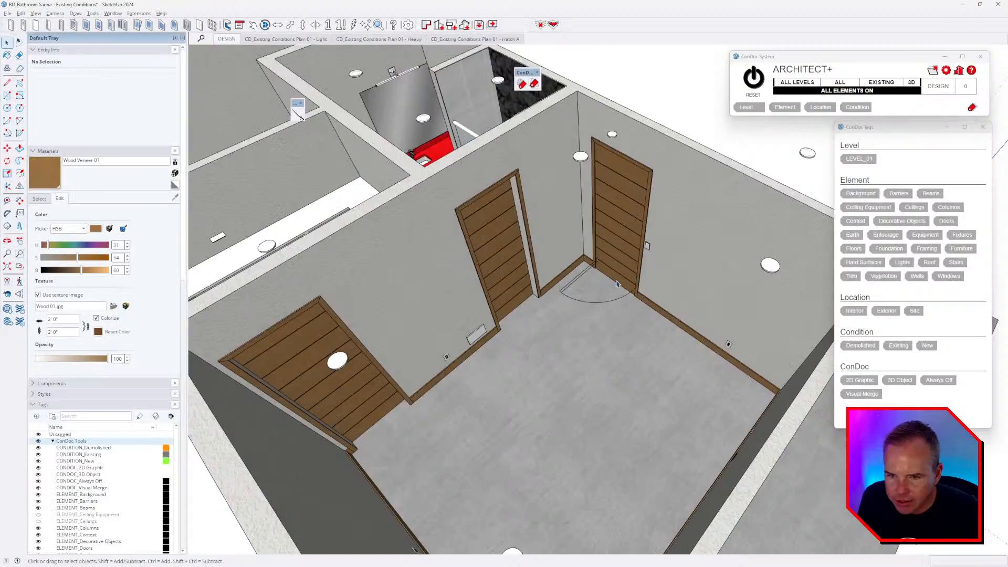
pyautogui.moveTo(616, 281); pyautogui.dragTo(667, 304, button='middle')
pyautogui.scroll(5, 499, 197)
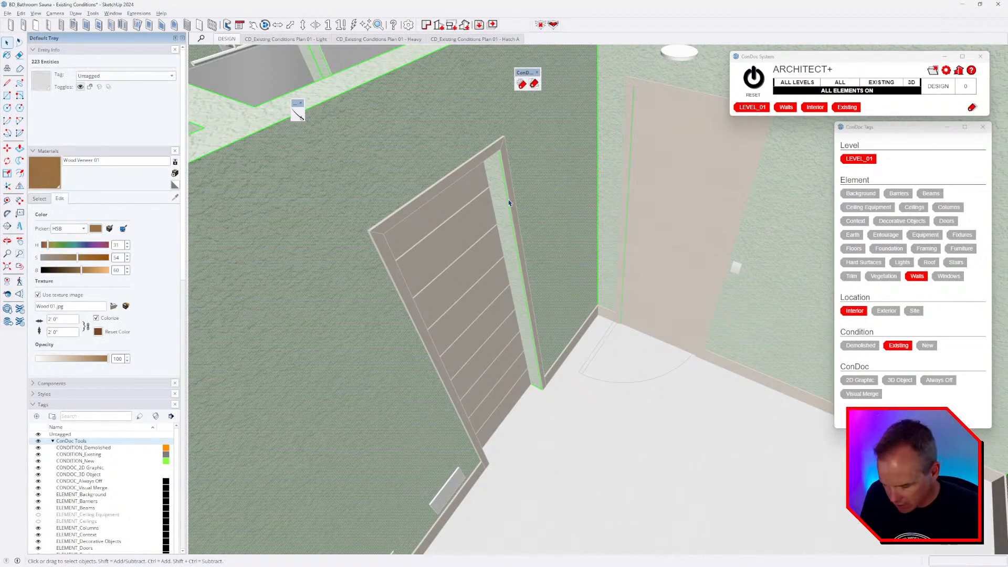
# - In the isolated walls group, paint the first doorway's jambs and header Wood Veneer 01
pyautogui.press('h')
pyautogui.moveTo(508, 202); pyautogui.dragTo(513, 175, button='middle')
pyautogui.click(515, 177)
pyautogui.moveTo(576, 256); pyautogui.dragTo(662, 21, button='middle')
pyautogui.scroll(2, 684, 211)
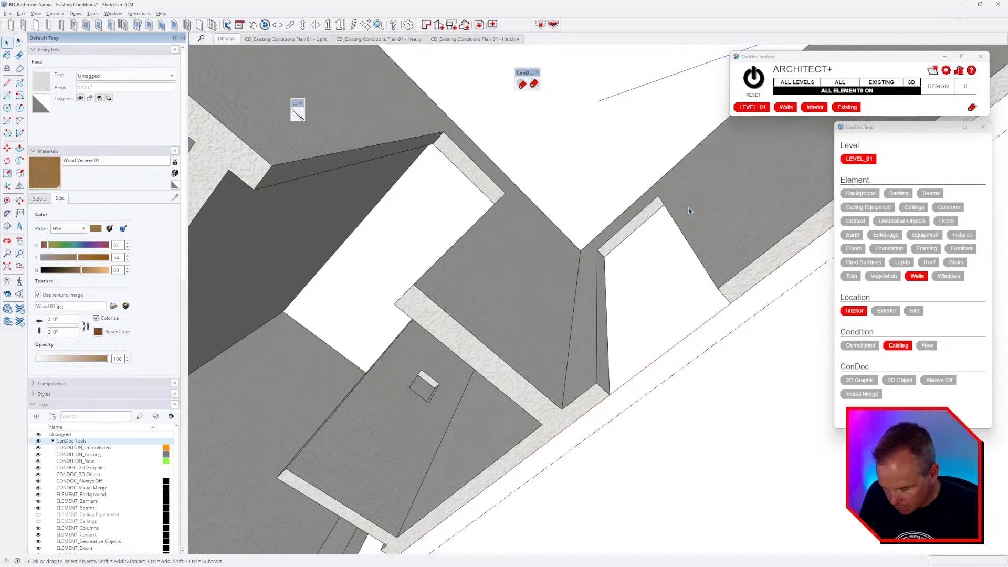
pyautogui.press('b')
pyautogui.click(601, 270)
pyautogui.moveTo(601, 270)
pyautogui.mouseDown(button='middle')
pyautogui.moveTo(770, 218)
pyautogui.moveTo(674, 256)
pyautogui.mouseUp(button='middle')
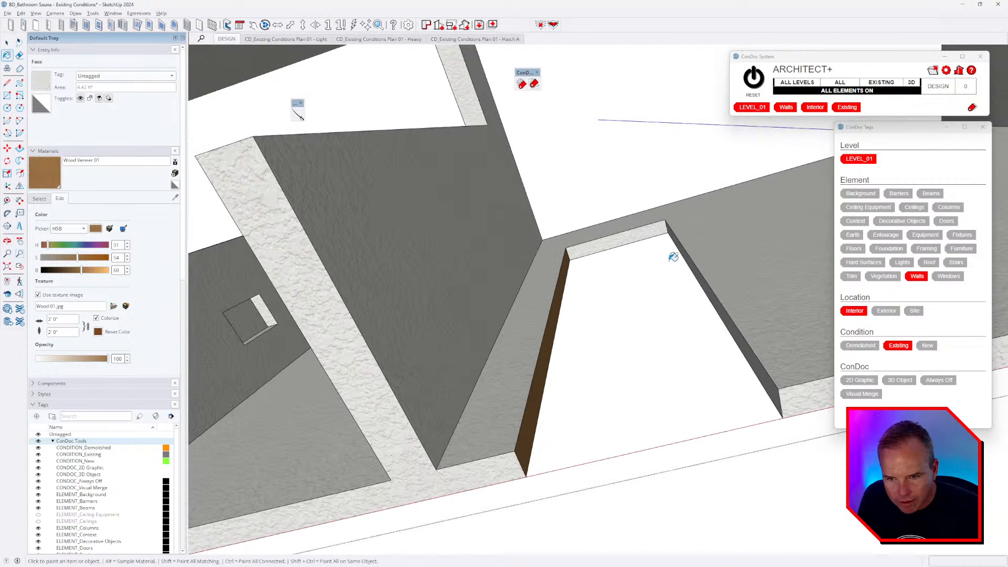
pyautogui.click(677, 239)
pyautogui.click(661, 228)
pyautogui.scroll(-2, 719, 234)
# - Paint the next opening's jamb faces and wall-top strips with the wood veneer
pyautogui.keyDown('shift'); pyautogui.moveTo(512, 181); pyautogui.dragTo(591, 234, button='middle'); pyautogui.keyUp('shift')
pyautogui.scroll(3, 583, 184)
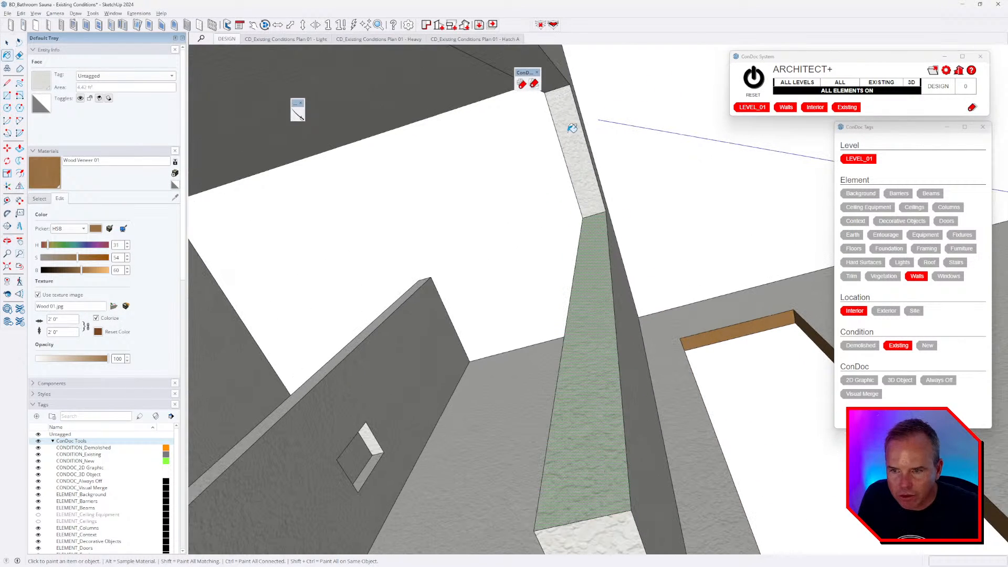
pyautogui.click(563, 113)
pyautogui.click(603, 253)
pyautogui.scroll(-4, 612, 260)
pyautogui.keyDown('shift'); pyautogui.moveTo(619, 273); pyautogui.dragTo(637, 295, button='middle'); pyautogui.keyUp('shift')
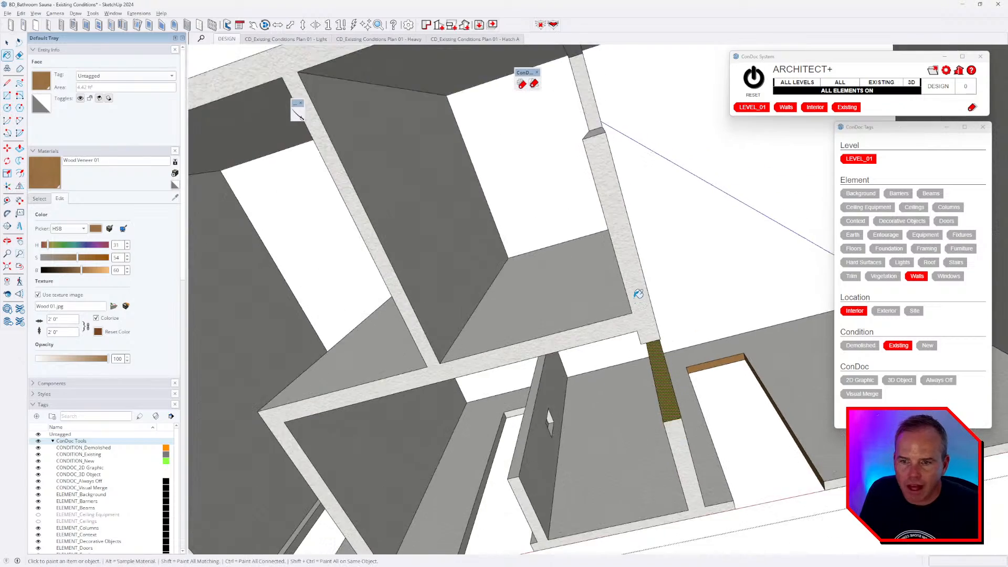
pyautogui.scroll(3, 638, 294)
pyautogui.click(559, 77)
pyautogui.click(566, 99)
pyautogui.click(584, 225)
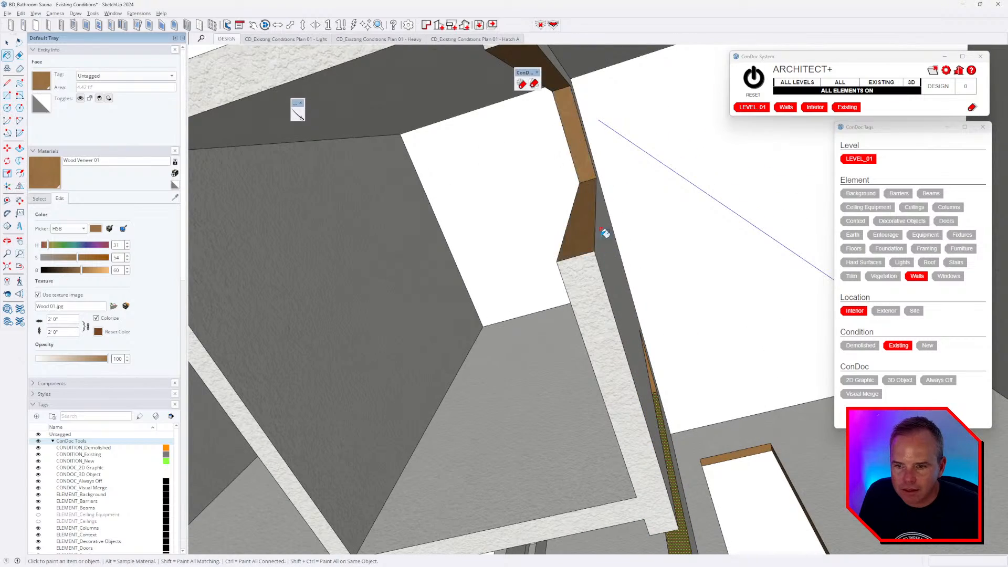
# - Paint the remaining door openings' right jambs, inner faces and back strips wood
pyautogui.scroll(-2, 603, 231)
pyautogui.keyDown('shift'); pyautogui.moveTo(602, 231); pyautogui.dragTo(620, 163, button='middle'); pyautogui.keyUp('shift')
pyautogui.moveTo(567, 542)
pyautogui.keyDown('shift'); pyautogui.mouseDown(button='middle')
pyautogui.moveTo(572, 377)
pyautogui.moveTo(724, 234)
pyautogui.moveTo(667, 215)
pyautogui.mouseUp(button='middle'); pyautogui.keyUp('shift')
pyautogui.scroll(4, 735, 234)
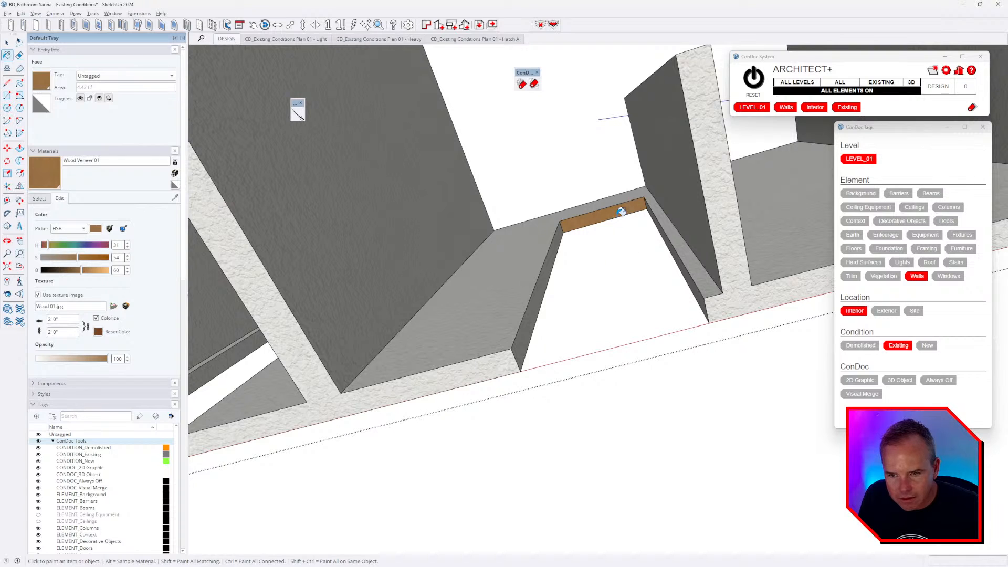
pyautogui.moveTo(555, 252); pyautogui.dragTo(676, 265, button='middle')
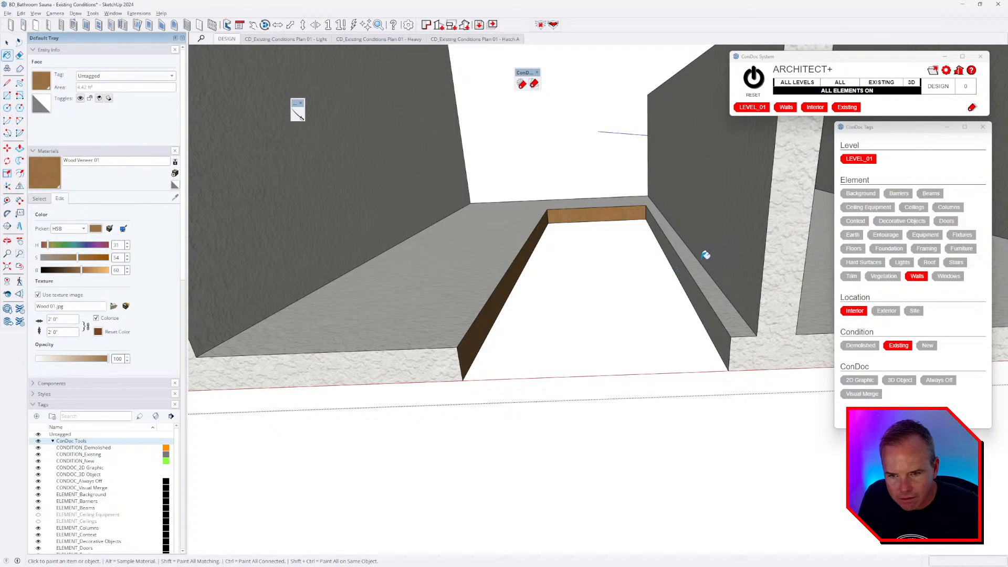
pyautogui.click(680, 263)
pyautogui.scroll(-5, 681, 261)
pyautogui.keyDown('shift'); pyautogui.moveTo(394, 269); pyautogui.dragTo(672, 268, button='middle'); pyautogui.keyUp('shift')
pyautogui.scroll(4, 672, 264)
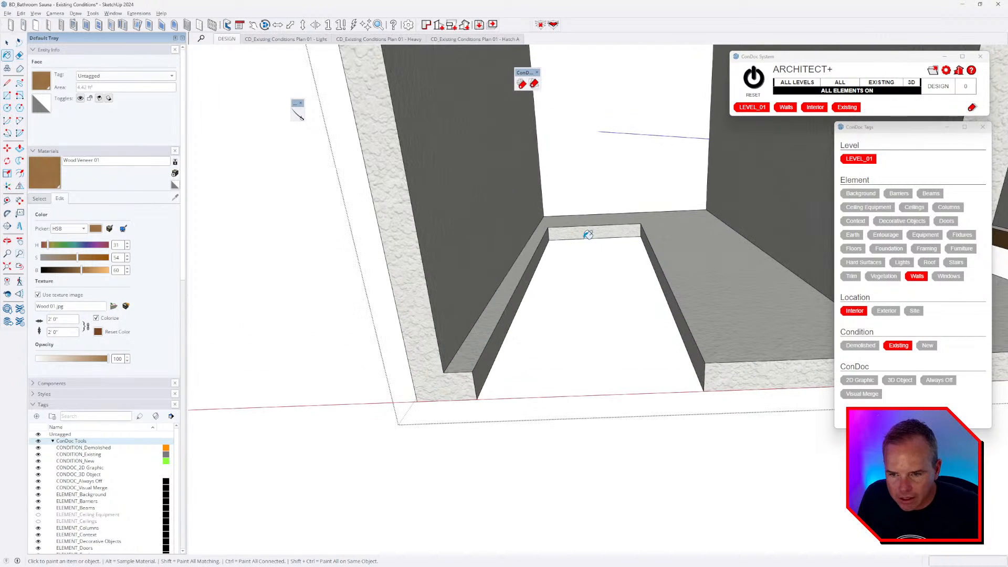
pyautogui.click(588, 235)
pyautogui.click(669, 284)
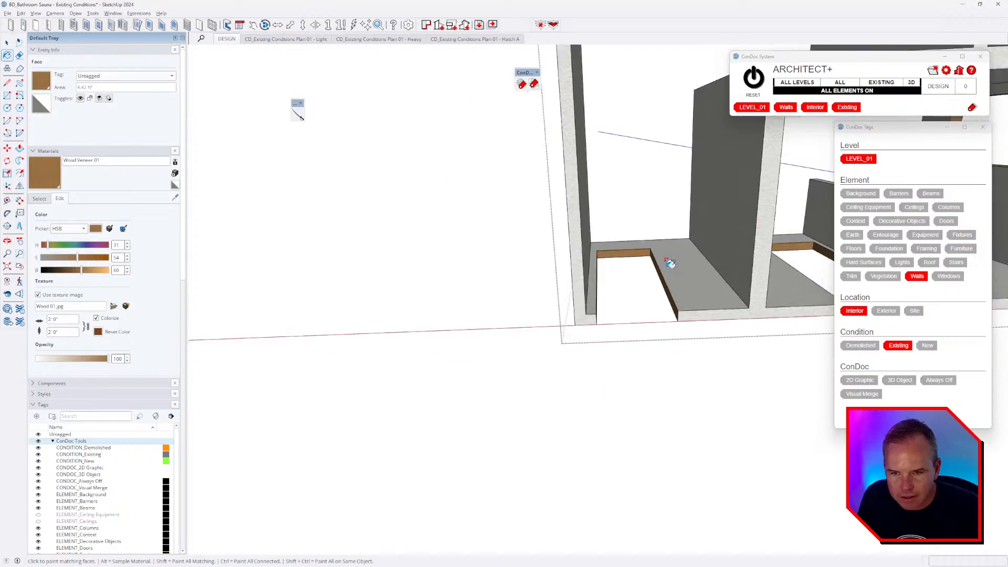
pyautogui.scroll(-6, 668, 284)
pyautogui.scroll(3, 693, 177)
pyautogui.moveTo(693, 177); pyautogui.dragTo(704, 332, button='middle')
pyautogui.scroll(4, 506, 331)
pyautogui.scroll(-4, 534, 319)
# - Close the walls group and orbit the full bathroom model from above toward the window wall
pyautogui.press('space')
pyautogui.press('Escape')
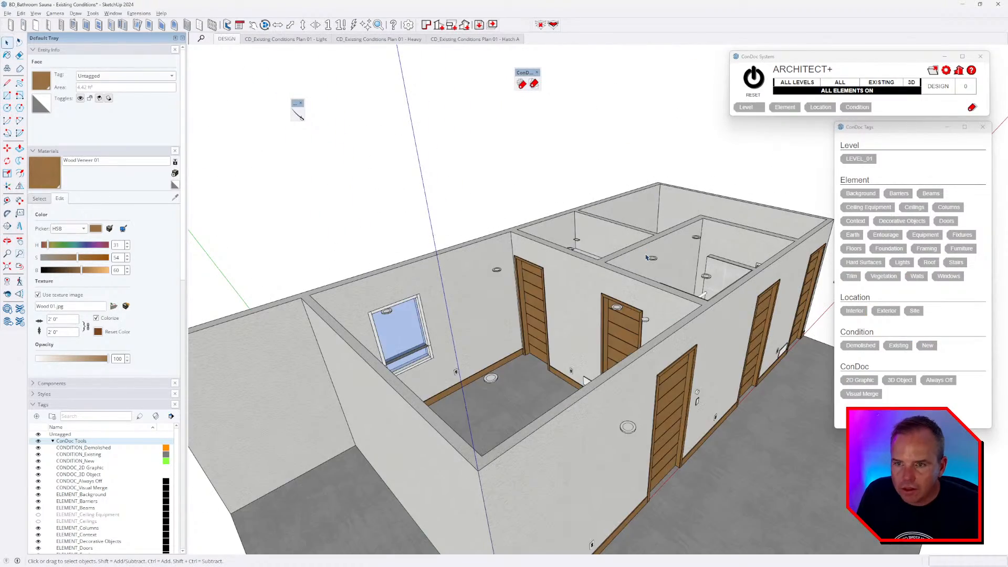
pyautogui.scroll(-4, 651, 236)
pyautogui.scroll(4, 651, 236)
pyautogui.moveTo(651, 241); pyautogui.dragTo(771, 376, button='middle')
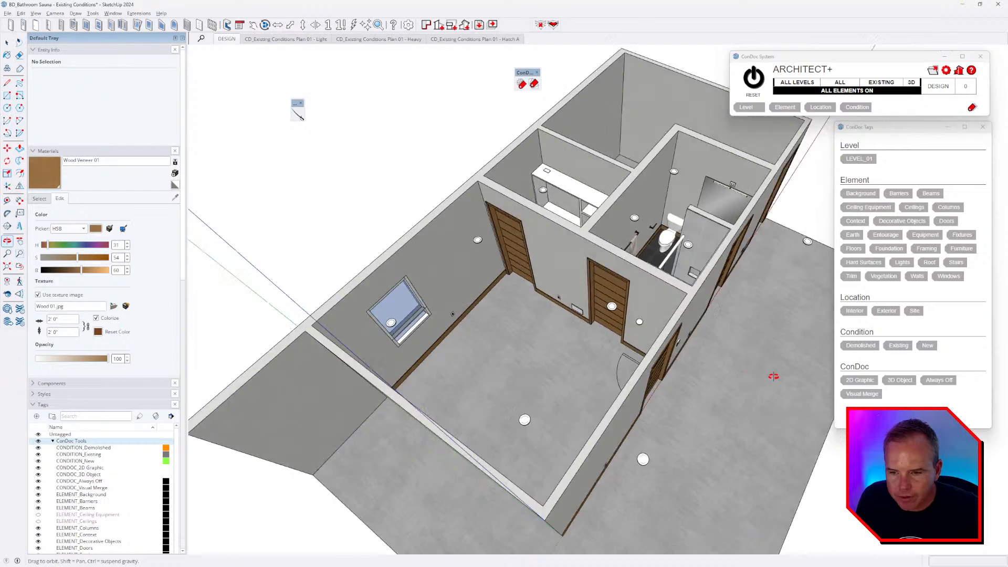
pyautogui.scroll(3, 746, 375)
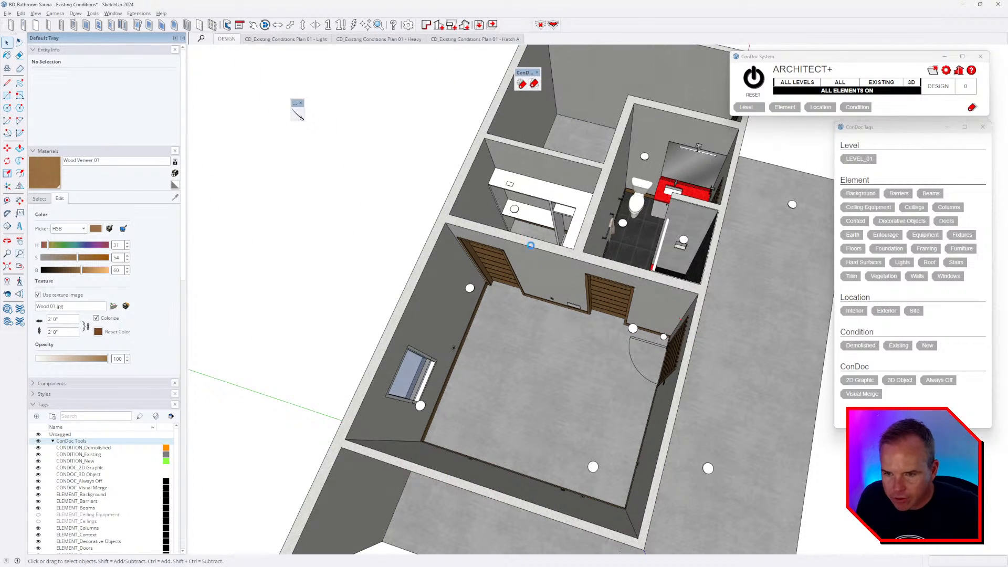
pyautogui.moveTo(526, 234); pyautogui.dragTo(680, 253, button='middle')
pyautogui.moveTo(557, 245)
pyautogui.mouseDown(button='middle')
pyautogui.moveTo(366, 245)
pyautogui.moveTo(367, 293)
pyautogui.mouseUp(button='middle')
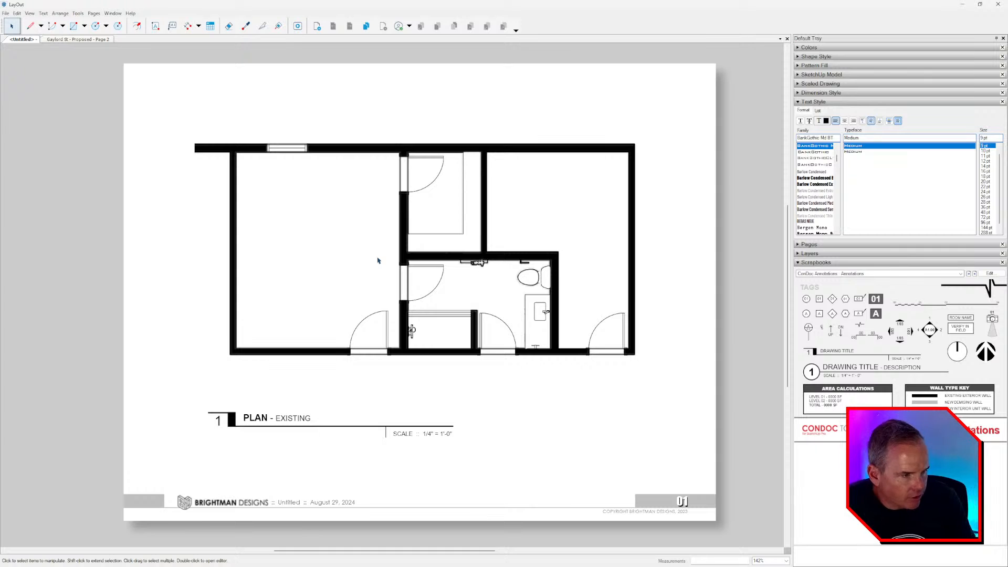
# - Zoom into the bathroom fixtures on the LayOut existing plan
pyautogui.scroll(3, 513, 282)
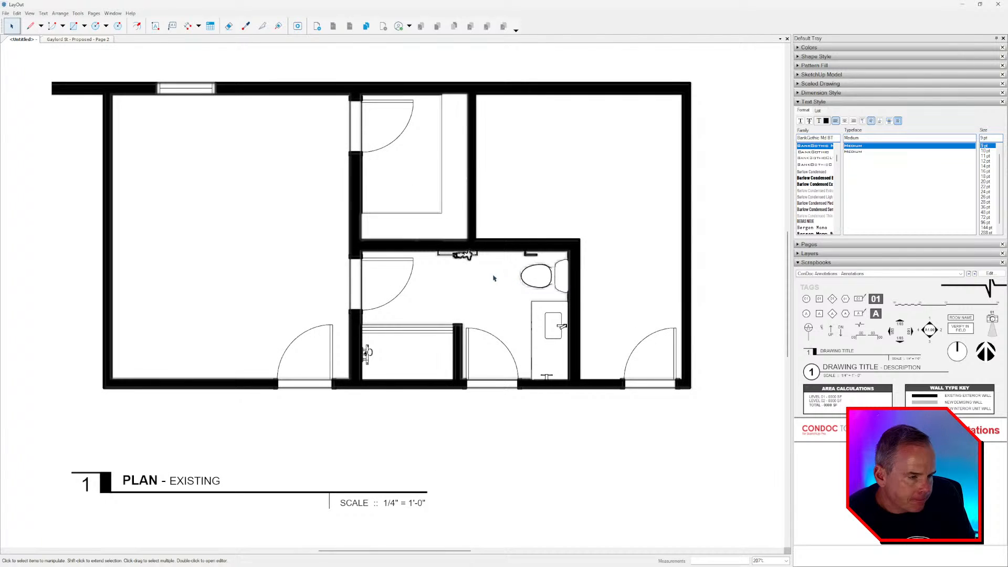
pyautogui.scroll(7, 493, 278)
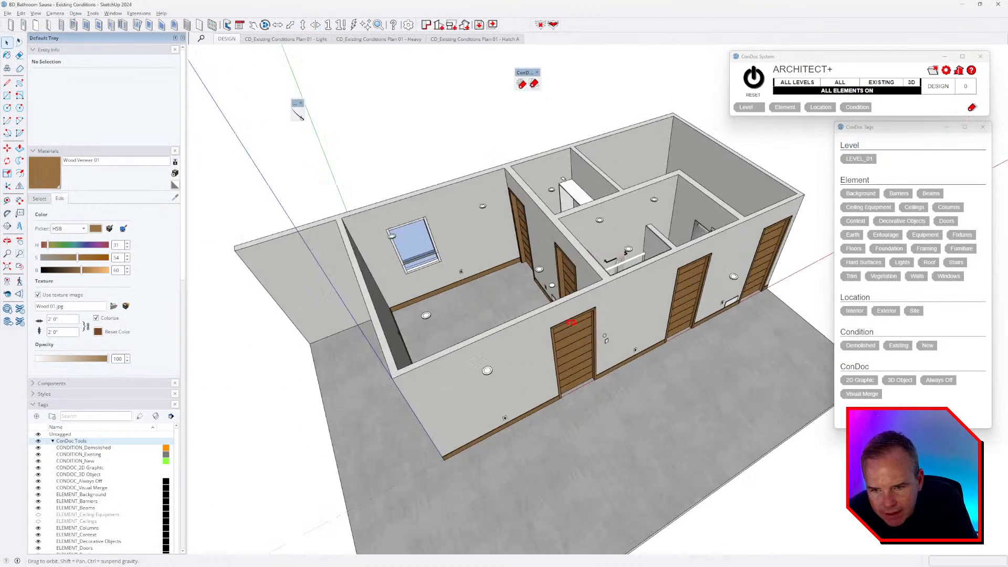
pyautogui.scroll(10, 581, 284)
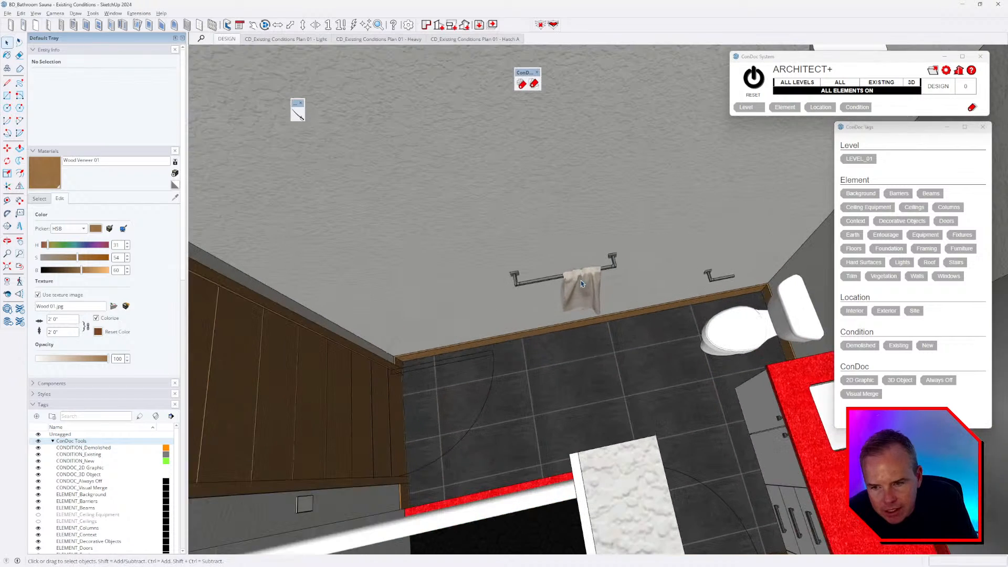
# - Tag the towel inside the towel bar group as a ConDoc 3D Object and exit the group
pyautogui.doubleClick(581, 283)
pyautogui.click(582, 284)
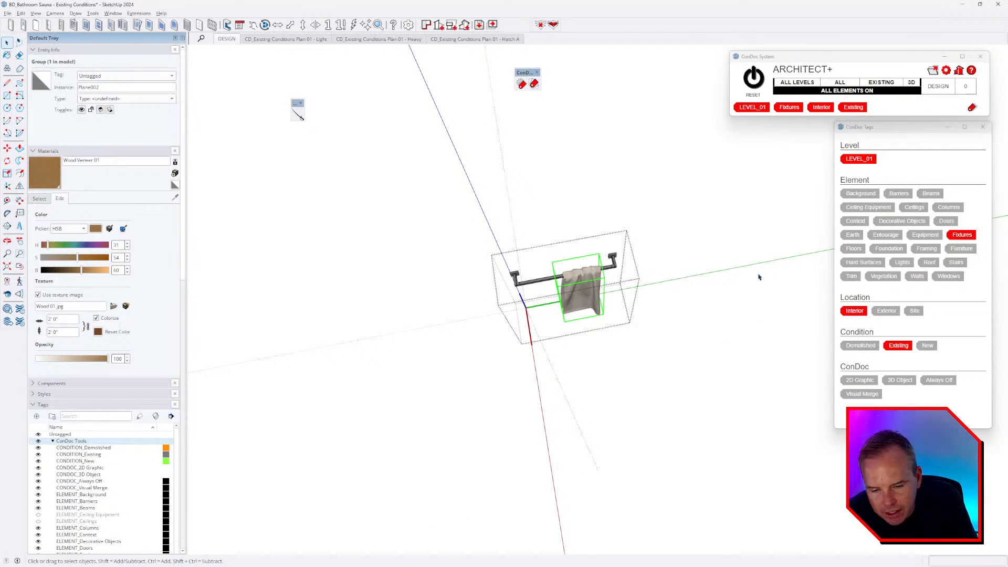
pyautogui.click(905, 384)
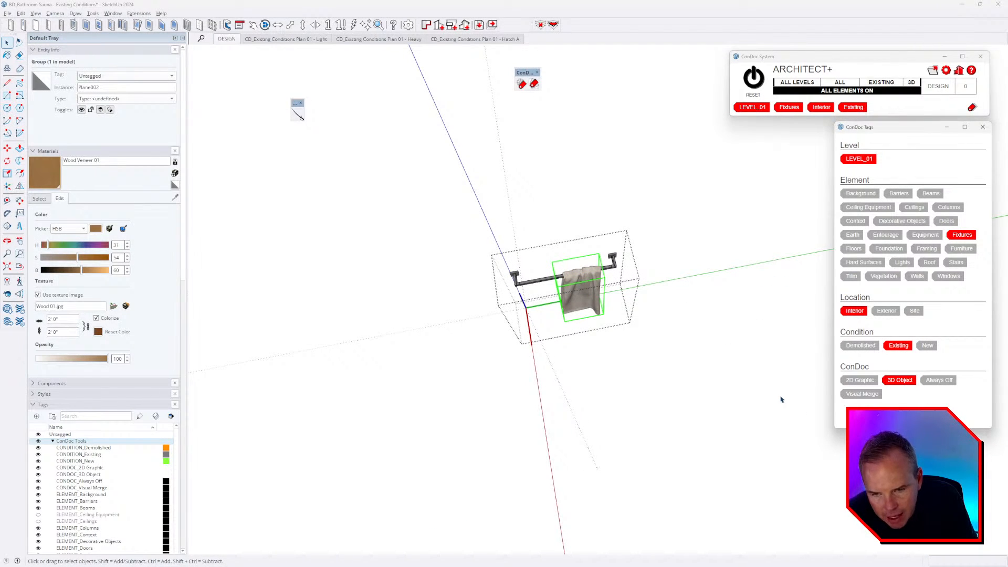
pyautogui.moveTo(746, 345); pyautogui.dragTo(726, 306, button='middle')
pyautogui.click(727, 307)
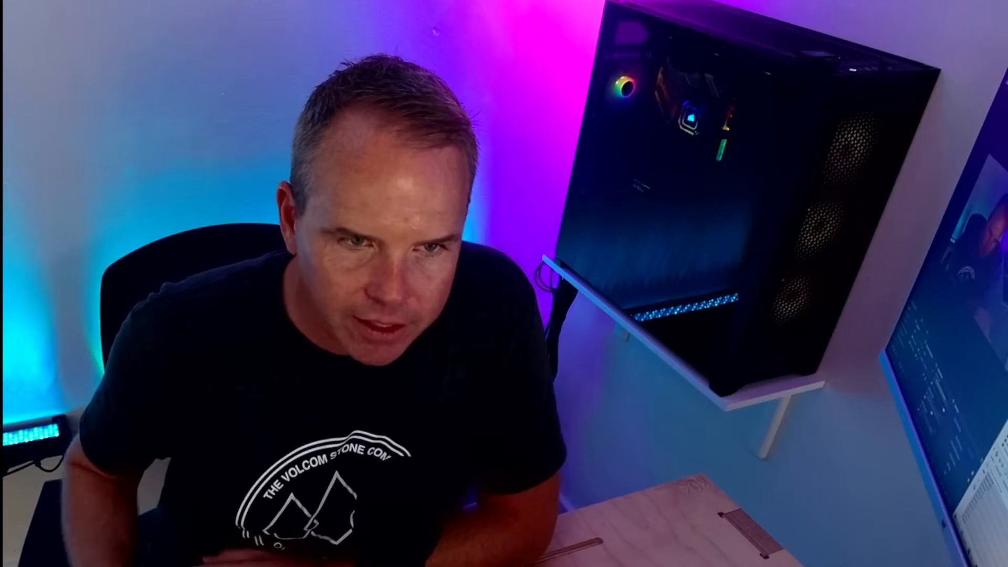
pyautogui.moveTo(621, 241)
pyautogui.mouseDown(button='middle')
pyautogui.moveTo(625, 225)
pyautogui.moveTo(663, 223)
pyautogui.moveTo(672, 237)
pyautogui.mouseUp(button='middle')
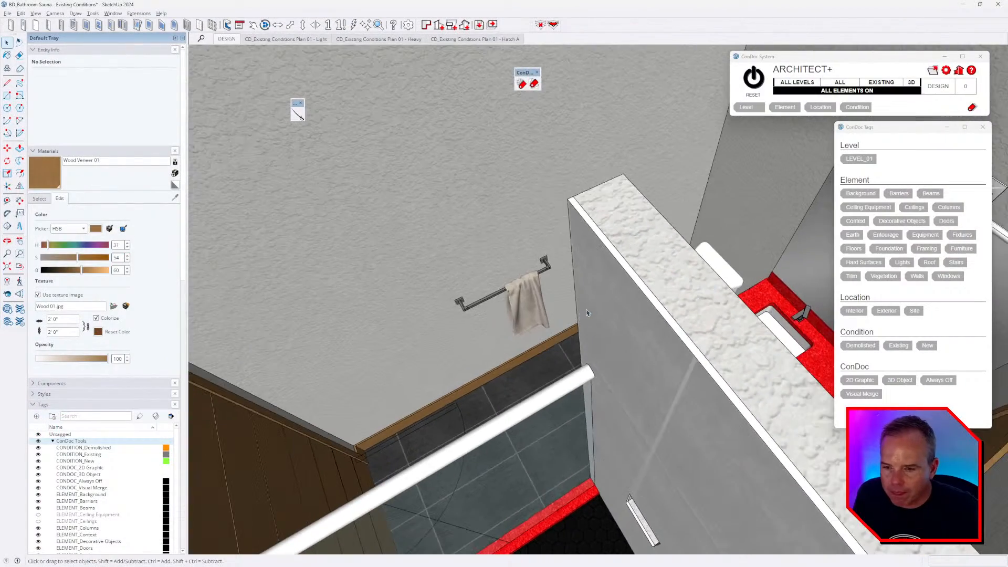
pyautogui.scroll(-2, 552, 182)
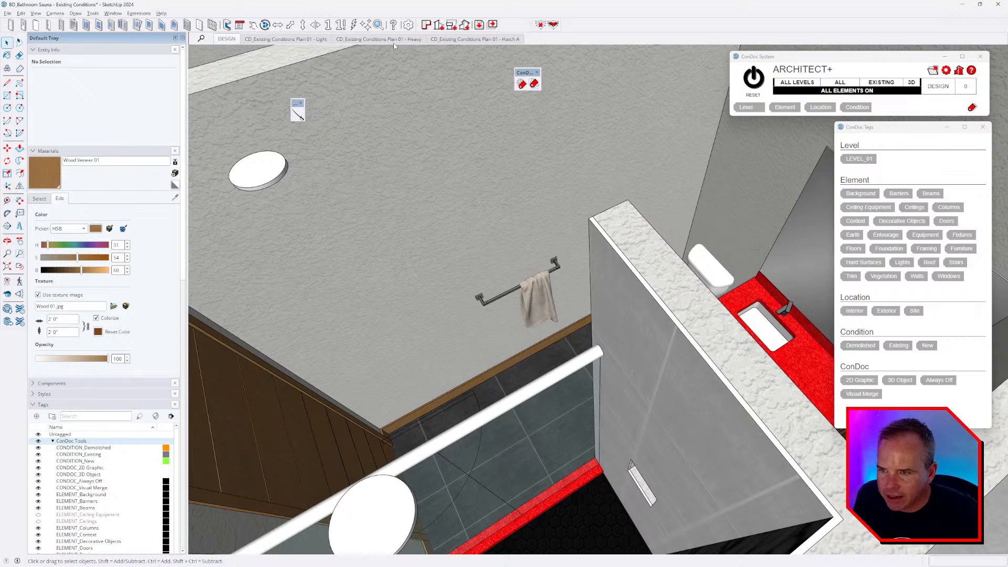
pyautogui.click(320, 41)
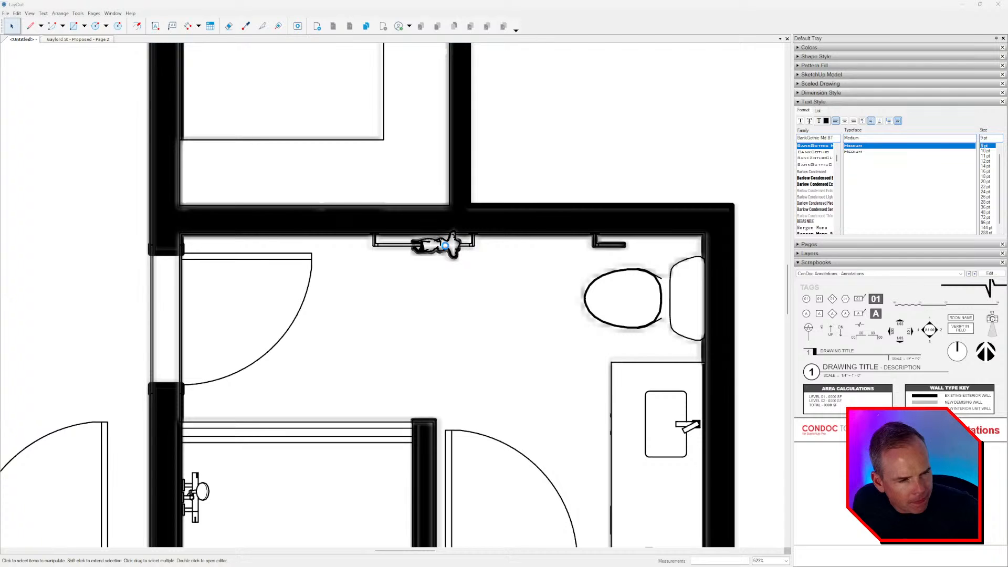
pyautogui.moveTo(416, 261); pyautogui.dragTo(446, 245, button='middle')
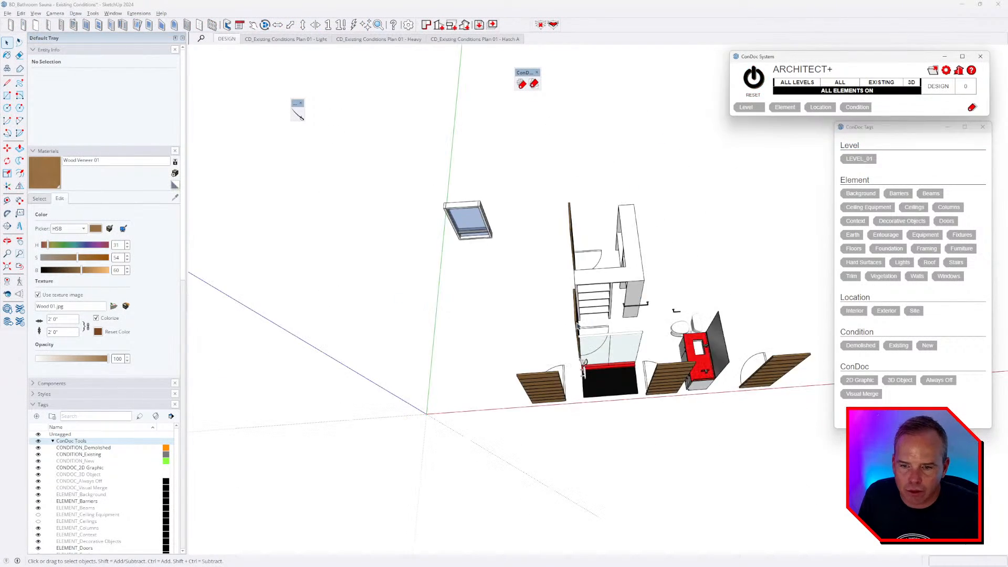
pyautogui.moveTo(588, 302); pyautogui.dragTo(645, 292, button='middle')
pyautogui.scroll(7, 636, 294)
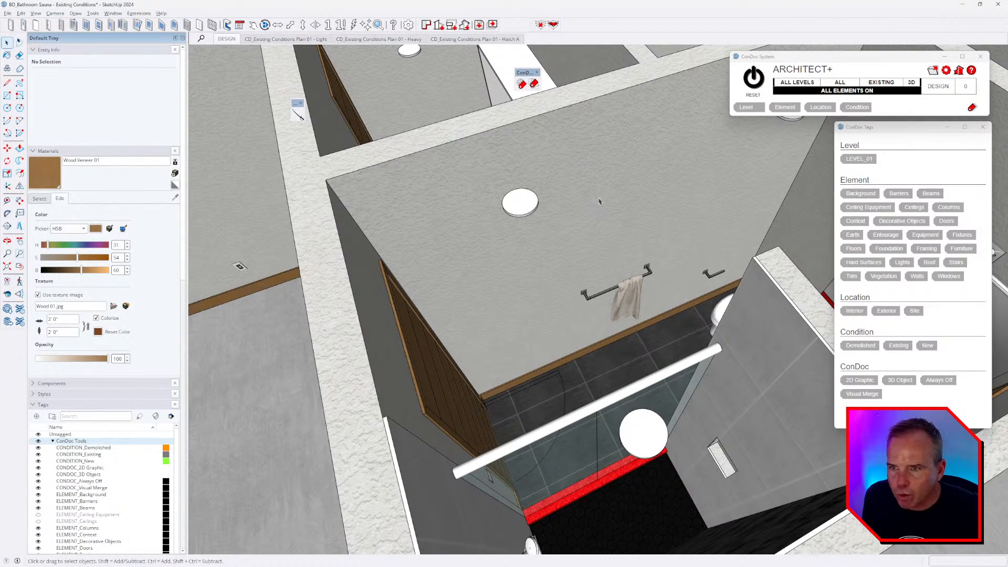
# - Run ConDoc Scene Update and Save, then orbit to a steeper view over the rooms
pyautogui.click(479, 25)
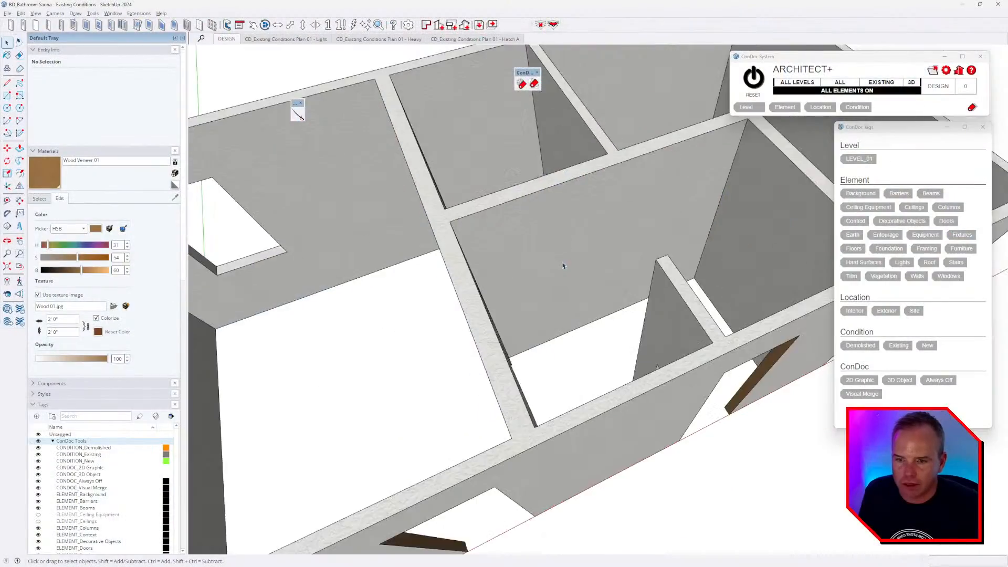
pyautogui.moveTo(562, 266)
pyautogui.mouseDown()
pyautogui.moveTo(472, 331)
pyautogui.moveTo(511, 328)
pyautogui.mouseUp()
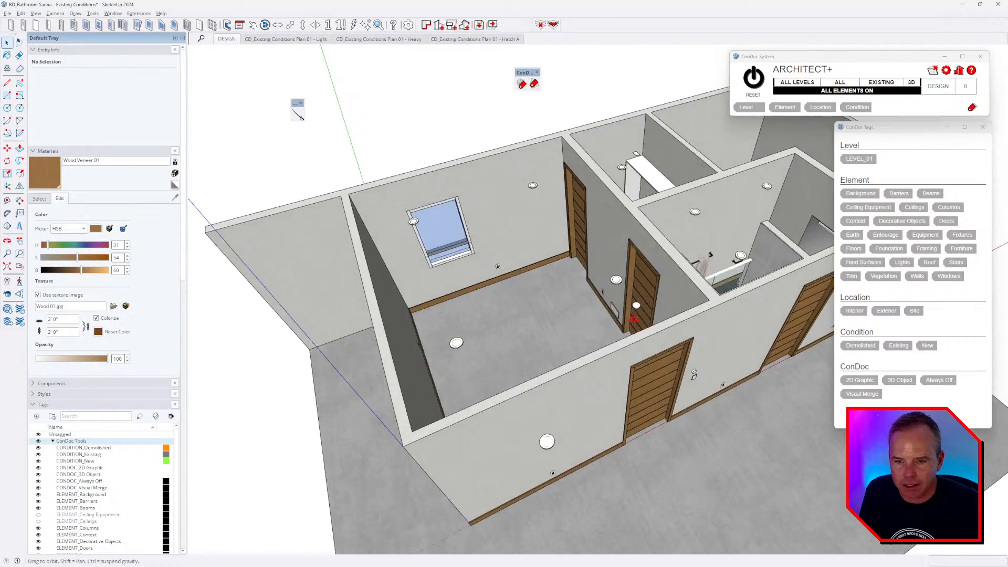
pyautogui.moveTo(517, 329); pyautogui.dragTo(521, 328)
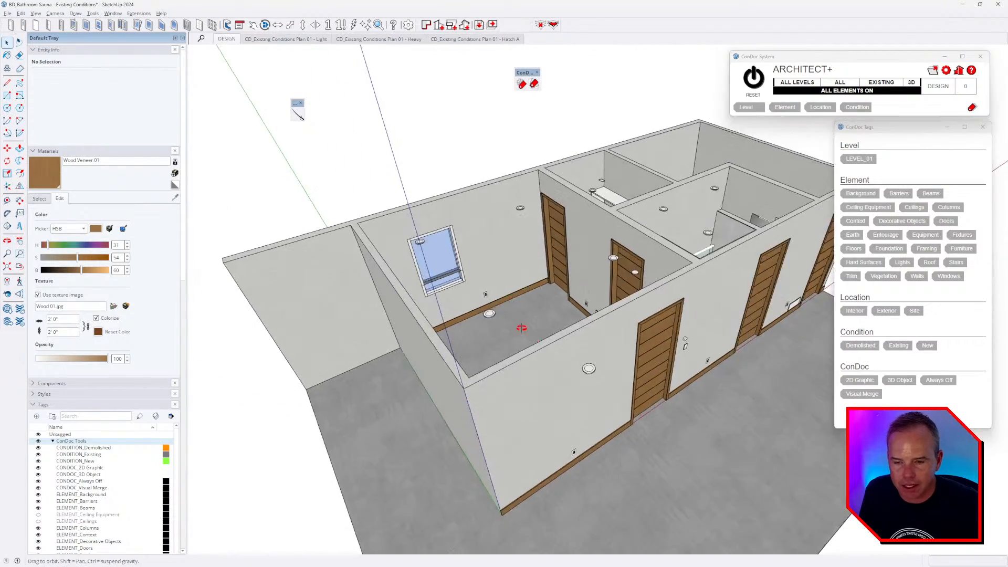
pyautogui.moveTo(521, 328); pyautogui.dragTo(611, 325, button='middle')
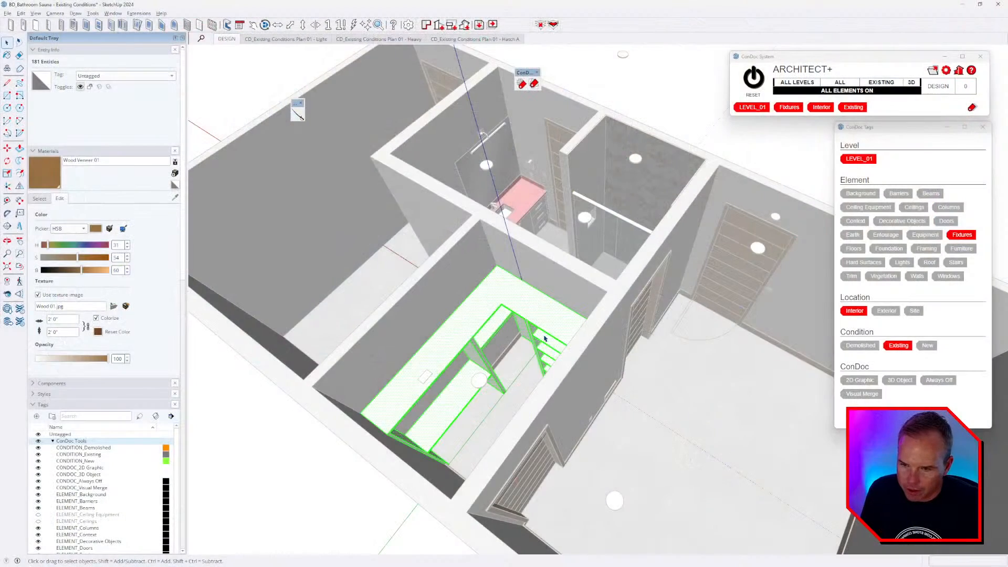
# - Create a new material, Material9, from Cladding Stucco White in the In Model materials
pyautogui.moveTo(545, 339); pyautogui.dragTo(536, 321, button='middle')
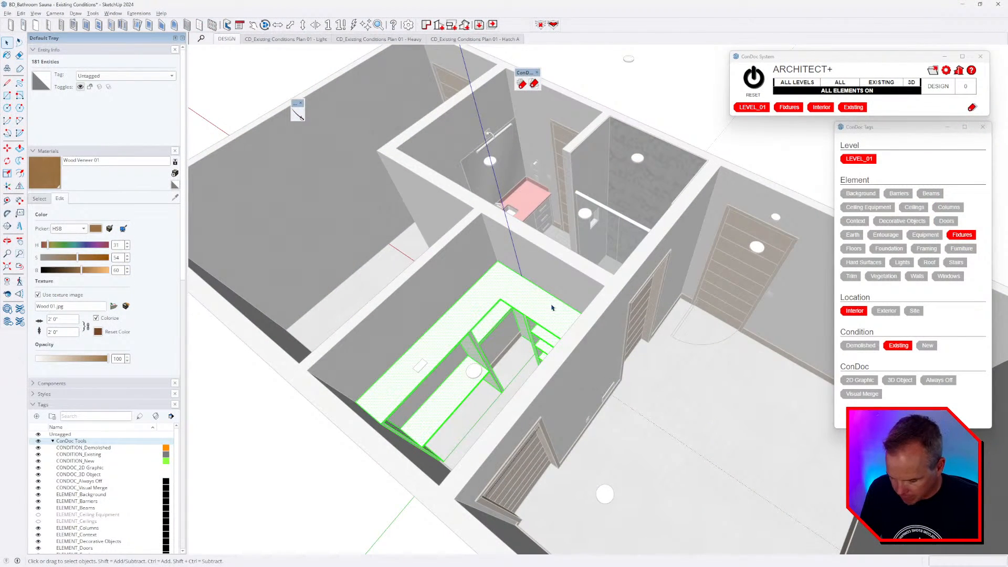
pyautogui.press('b')
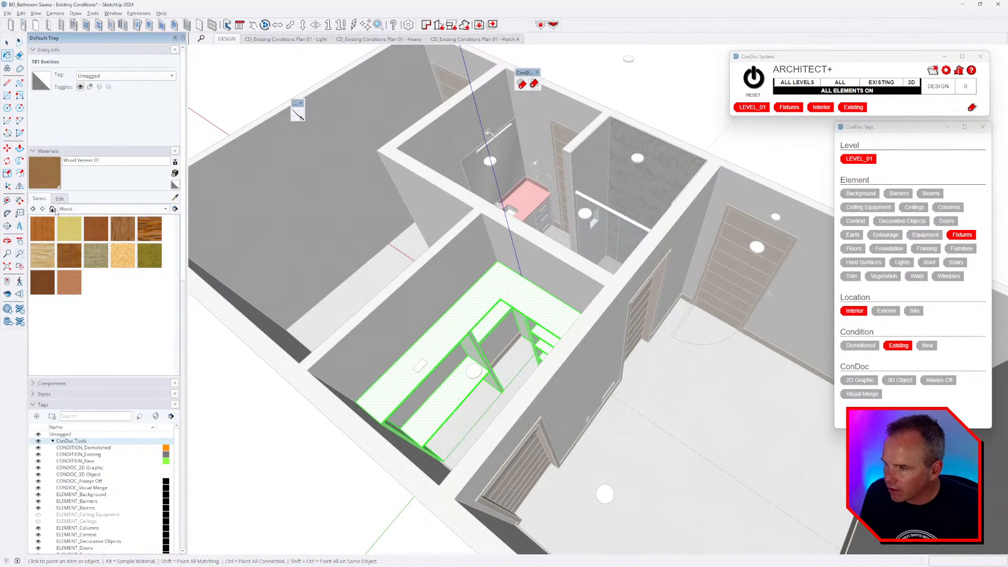
pyautogui.click(52, 209)
pyautogui.click(96, 340)
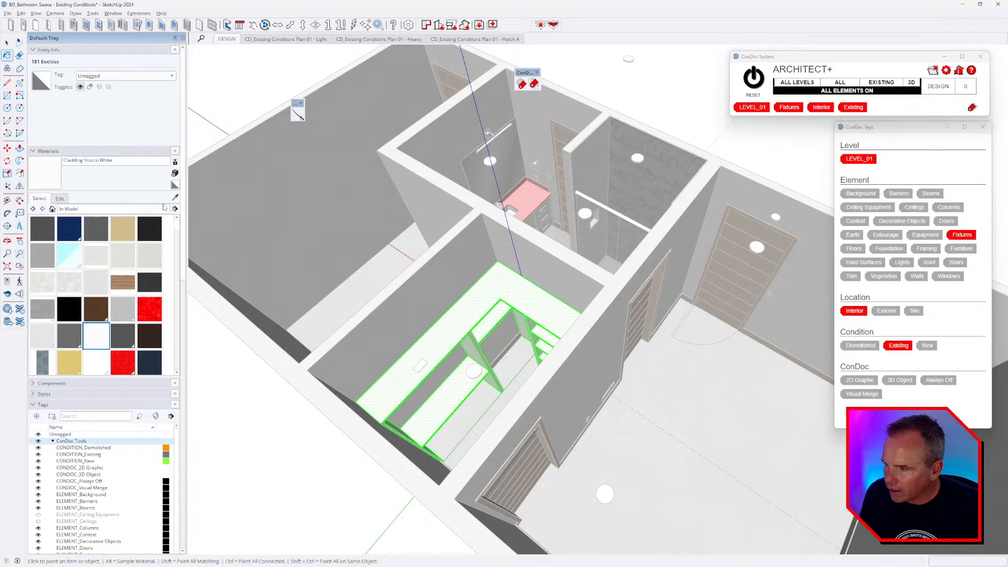
pyautogui.click(175, 173)
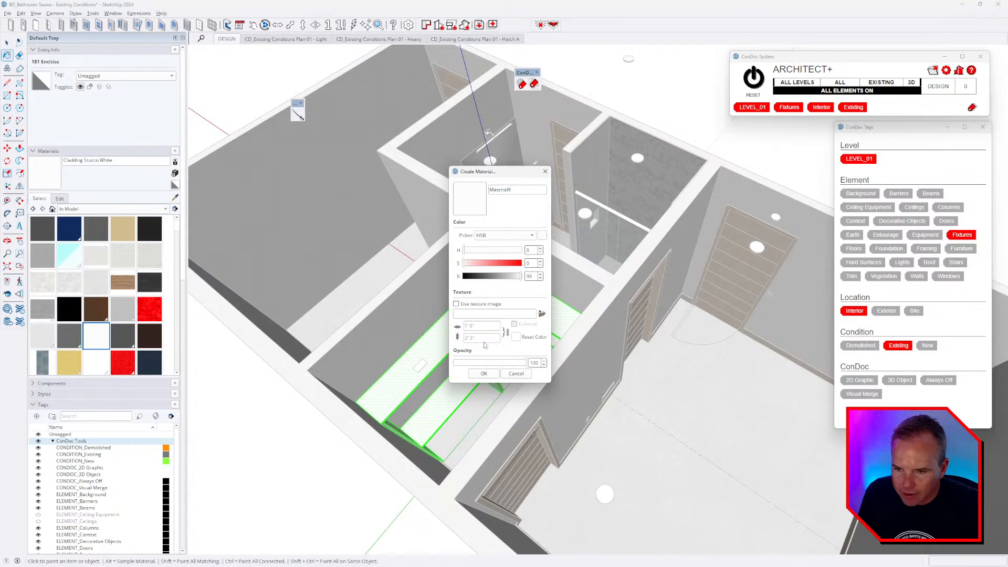
pyautogui.click(483, 373)
# - Paint the stepped bench with Material9 and close the bench group
pyautogui.moveTo(484, 373); pyautogui.dragTo(561, 329, button='middle')
pyautogui.click(472, 327)
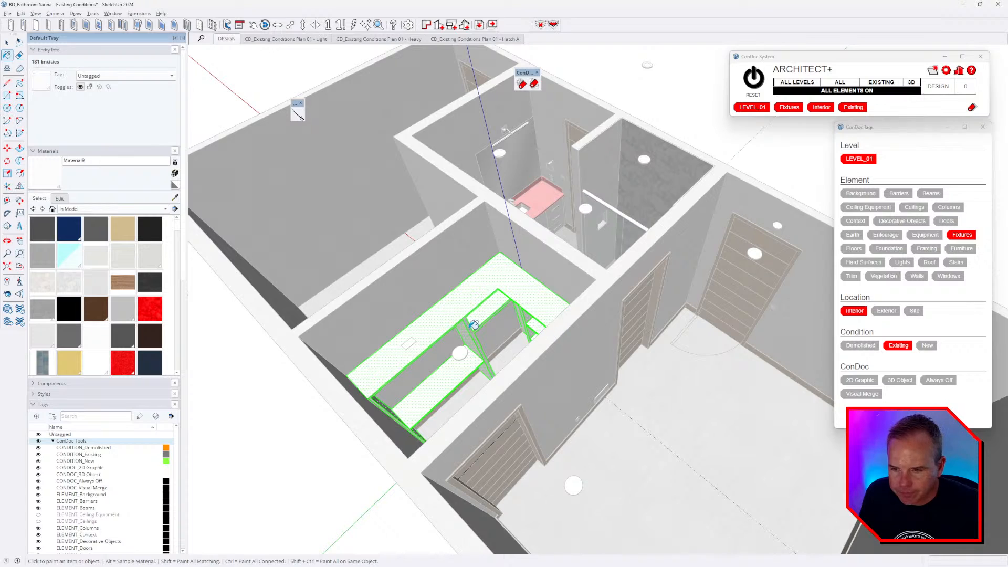
pyautogui.press('space')
pyautogui.moveTo(470, 362)
pyautogui.mouseDown(button='middle')
pyautogui.moveTo(460, 347)
pyautogui.moveTo(576, 320)
pyautogui.moveTo(619, 367)
pyautogui.mouseUp(button='middle')
pyautogui.scroll(-4, 575, 320)
pyautogui.click(576, 320)
pyautogui.scroll(5, 575, 315)
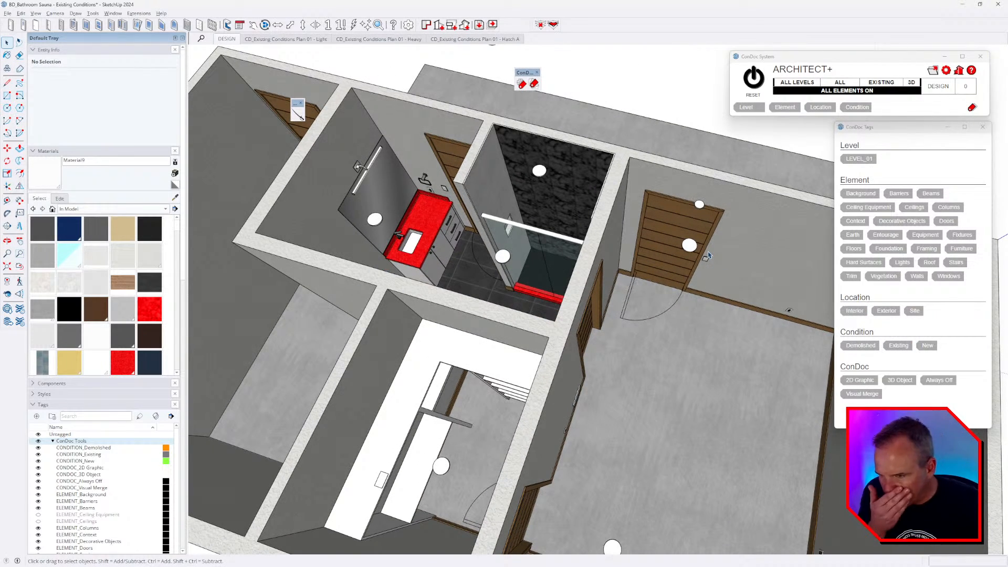
# - Orbit over the bathroom, sauna, front wall and room floors, then Alt+Tab to LayOut
pyautogui.scroll(3, 692, 248)
pyautogui.moveTo(691, 248); pyautogui.dragTo(664, 218, button='middle')
pyautogui.moveTo(723, 241); pyautogui.dragTo(410, 250, button='middle')
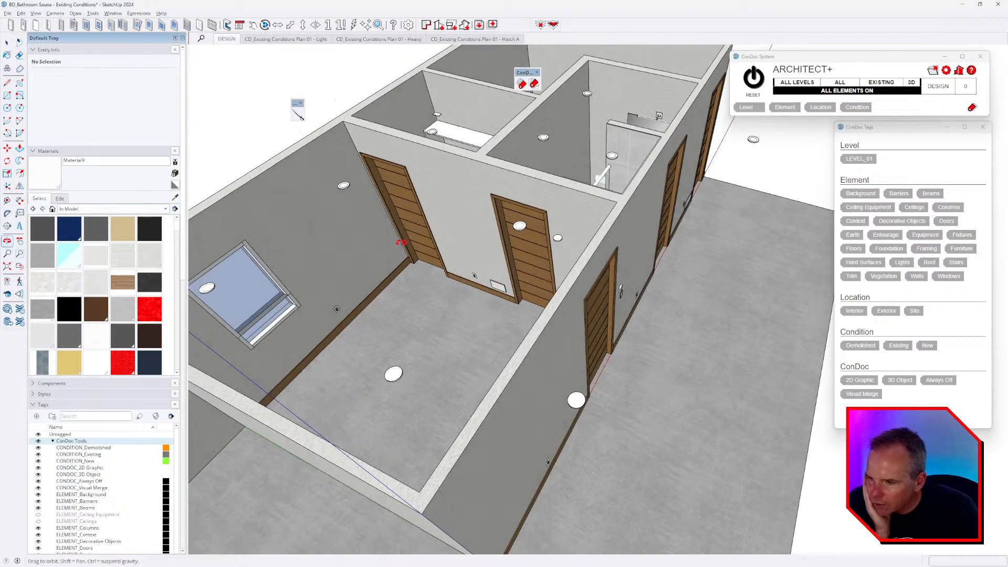
pyautogui.moveTo(609, 289); pyautogui.dragTo(571, 262, button='middle')
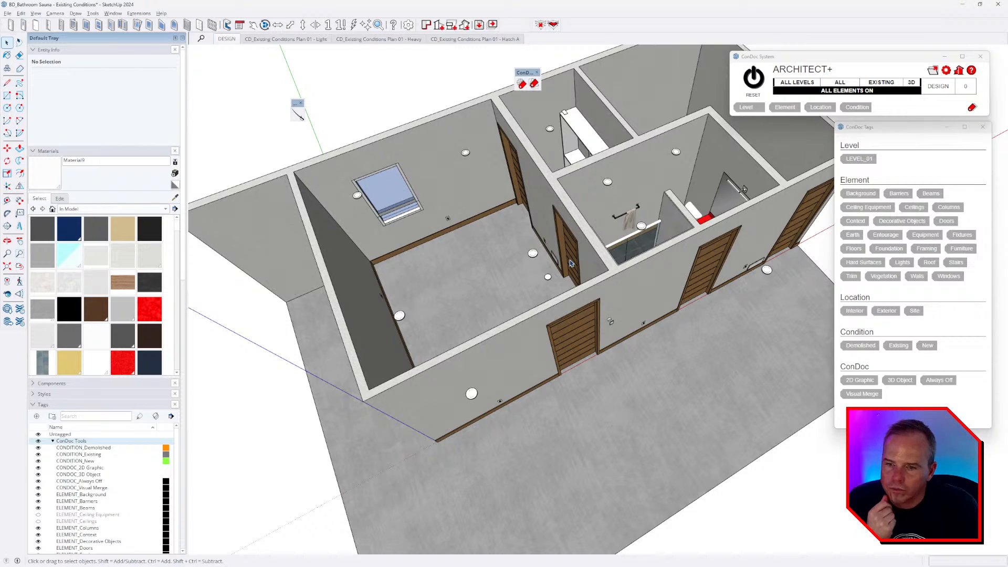
pyautogui.moveTo(522, 292); pyautogui.dragTo(436, 173, button='middle')
pyautogui.scroll(-3, 439, 181)
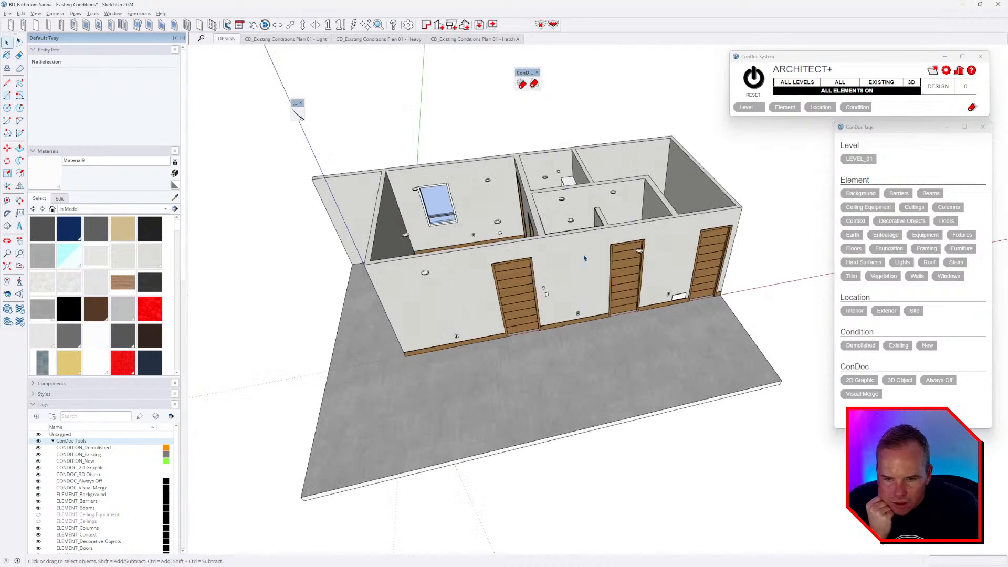
pyautogui.moveTo(584, 258)
pyautogui.mouseDown(button='middle')
pyautogui.moveTo(705, 224)
pyautogui.moveTo(601, 258)
pyautogui.mouseUp(button='middle')
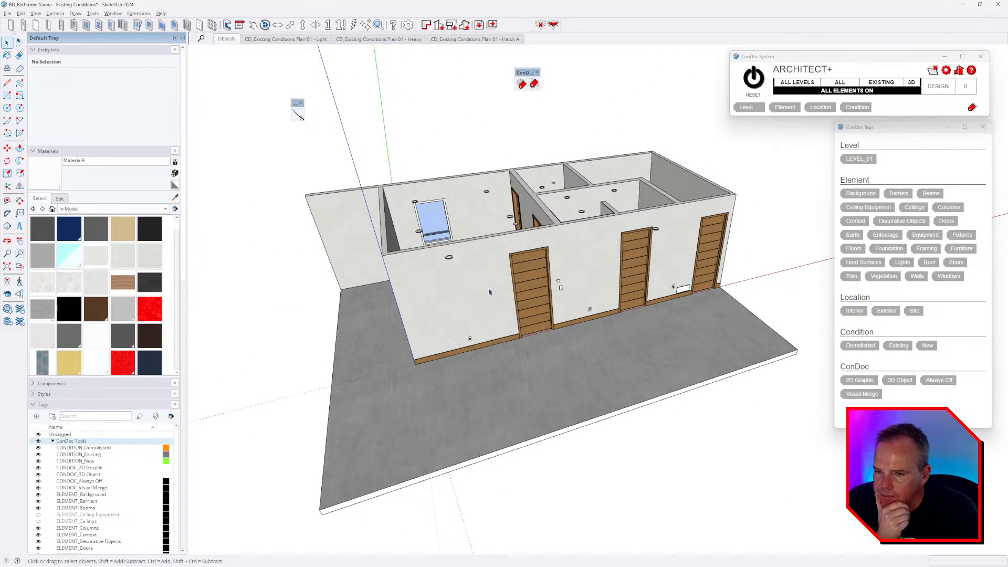
pyautogui.moveTo(489, 291); pyautogui.dragTo(659, 249, button='middle')
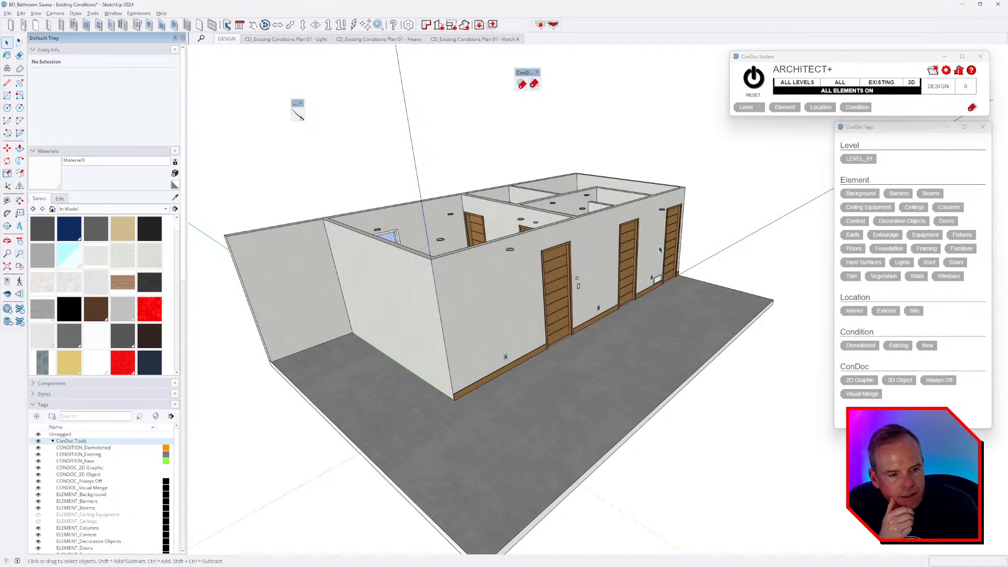
pyautogui.moveTo(659, 249); pyautogui.dragTo(429, 259, button='middle')
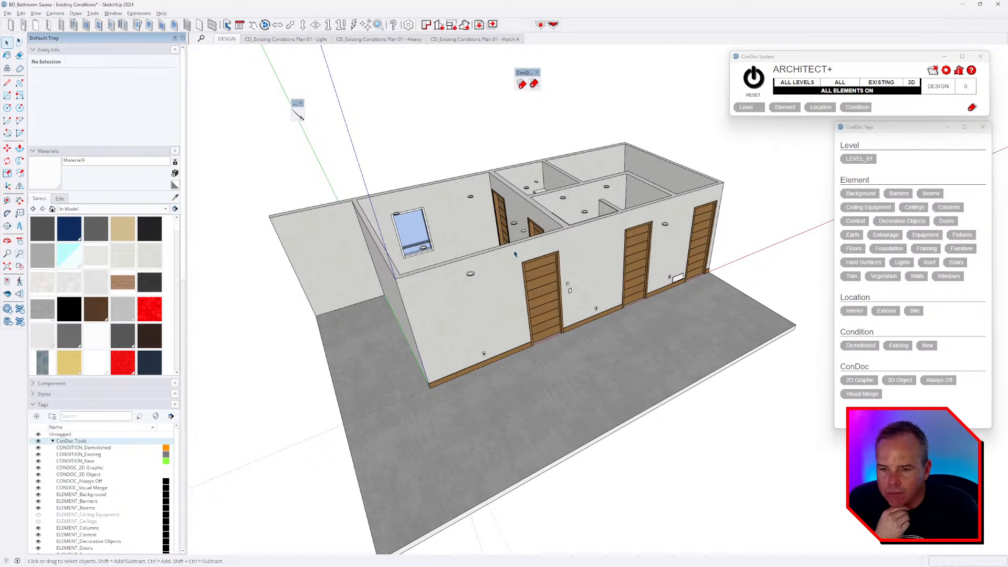
pyautogui.moveTo(514, 253); pyautogui.dragTo(603, 328, button='middle')
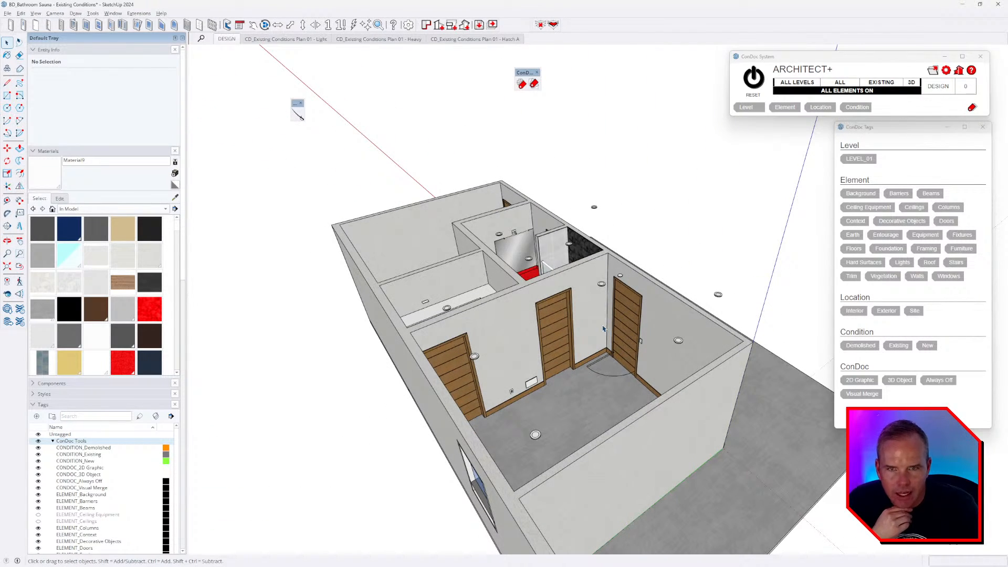
pyautogui.hotkey('alt', 'Tab')
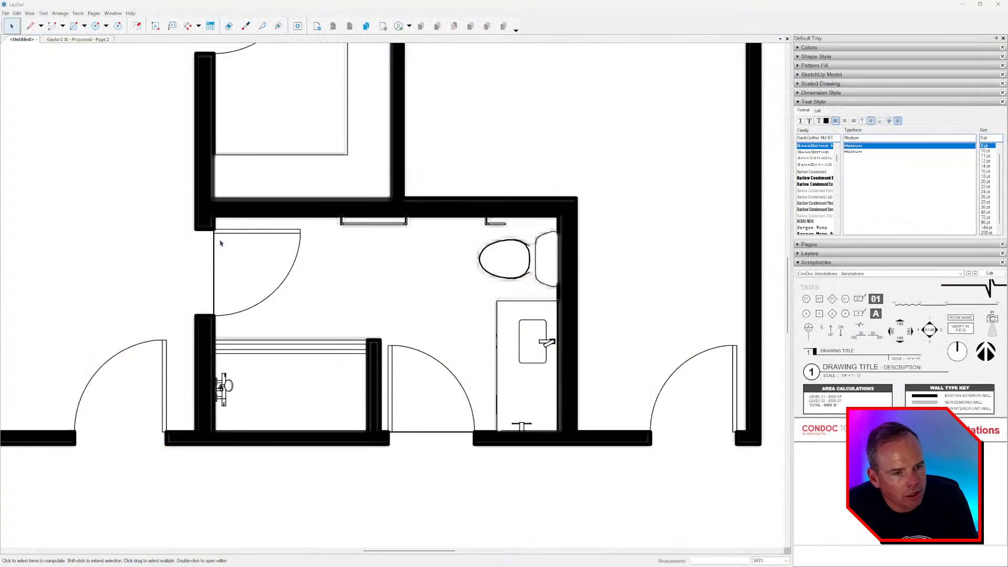
# - Pan and zoom out to show the whole PLAN - EXISTING sheet at 1/4" = 1'-0"
pyautogui.moveTo(231, 261); pyautogui.dragTo(285, 299, button='middle')
pyautogui.scroll(-5, 285, 299)
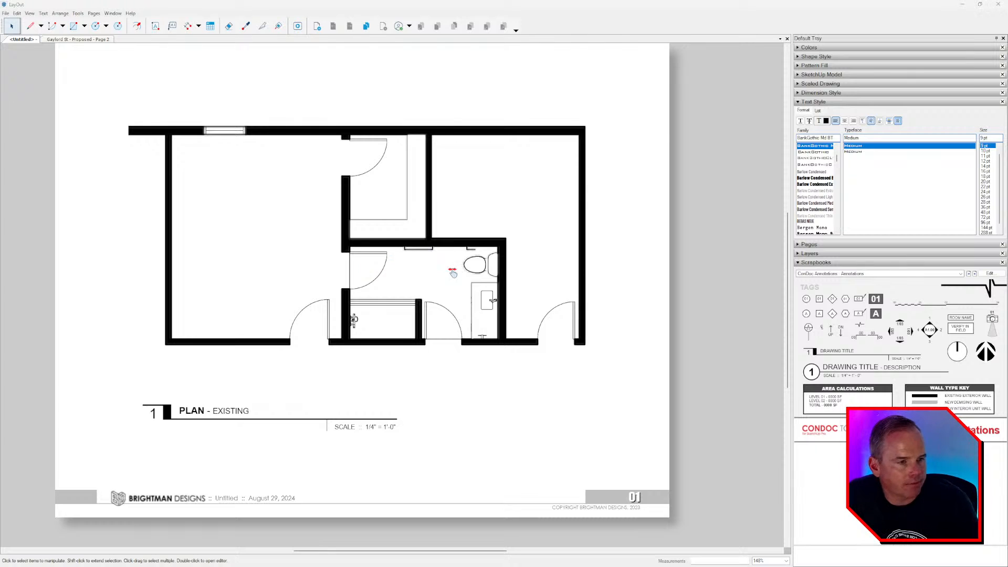
pyautogui.scroll(-2, 454, 286)
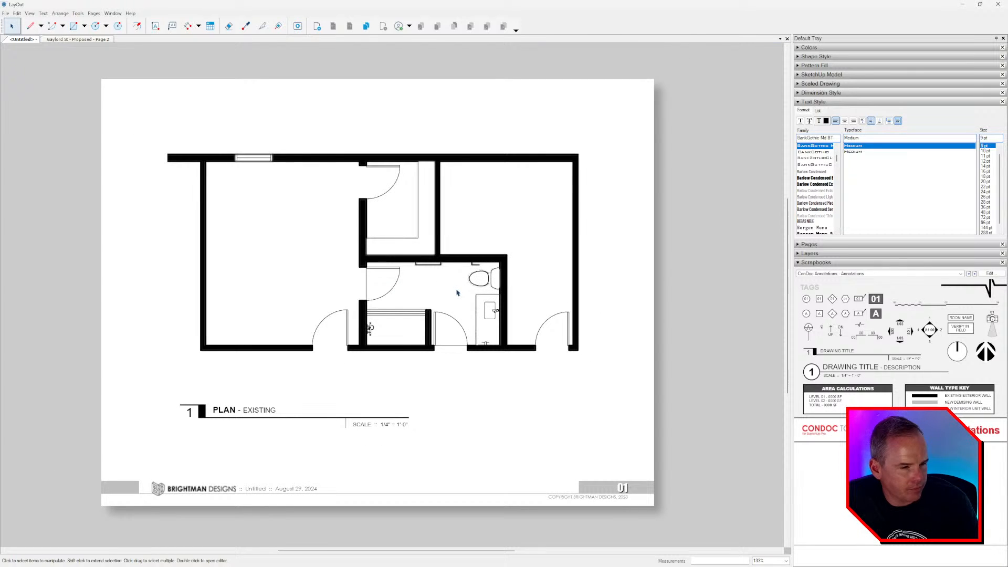